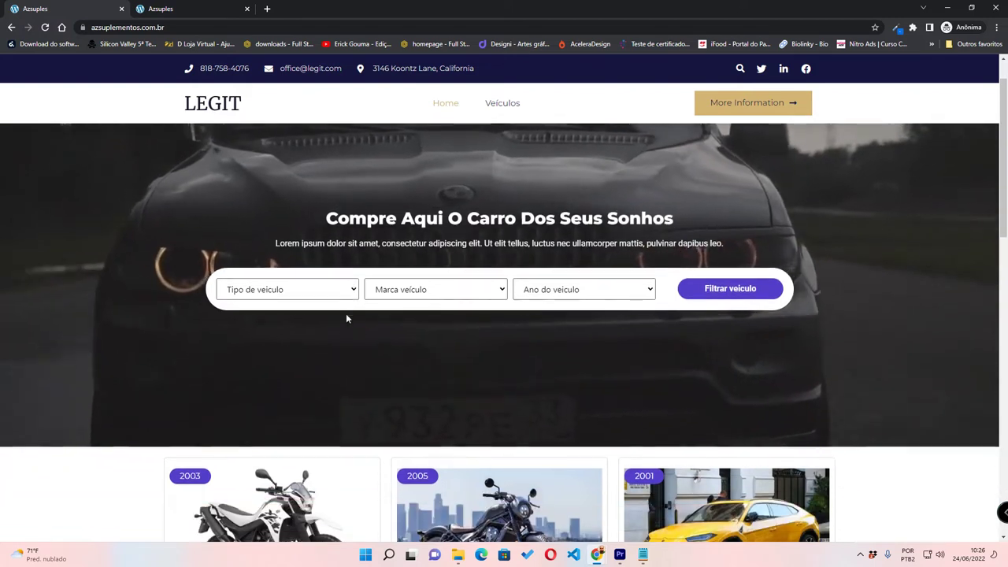
# - Examine the vehicle store's home page, covering the vehicle cards, the advertising banner and the footer
pyautogui.scroll(-3, 339, 303)
pyautogui.scroll(-3, 334, 299)
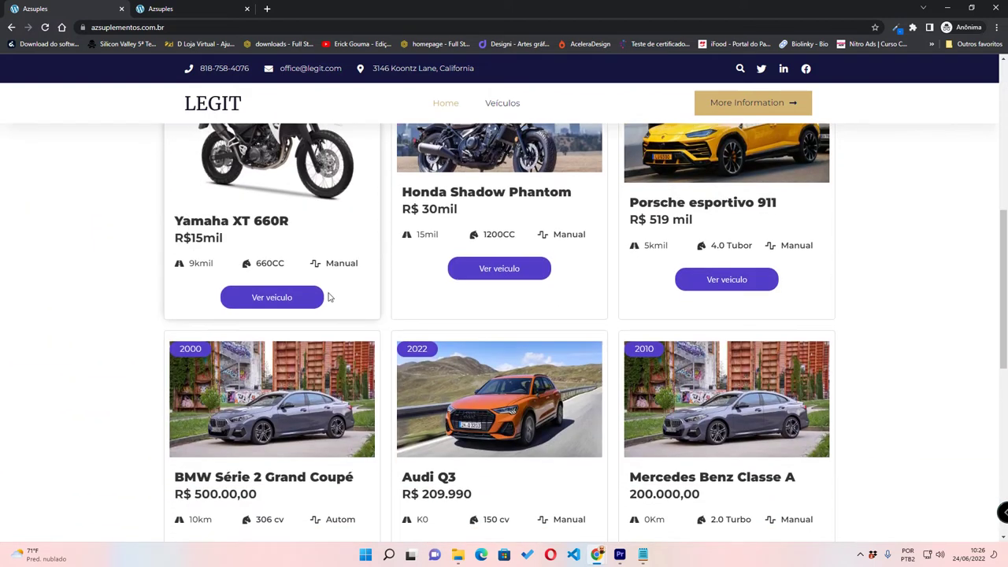
pyautogui.scroll(1, 327, 274)
pyautogui.scroll(1, 329, 278)
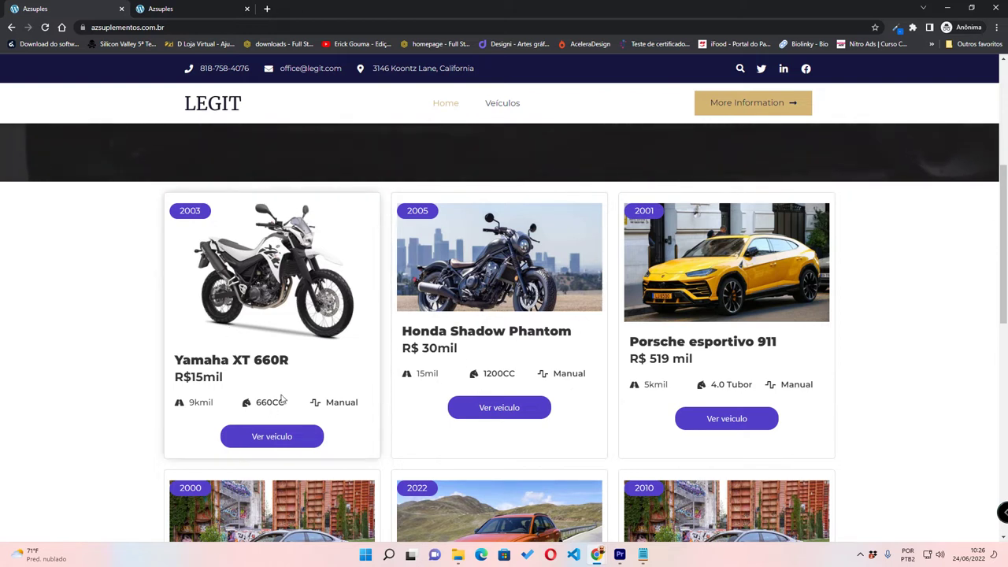
pyautogui.scroll(-1, 292, 363)
pyautogui.scroll(-1, 290, 376)
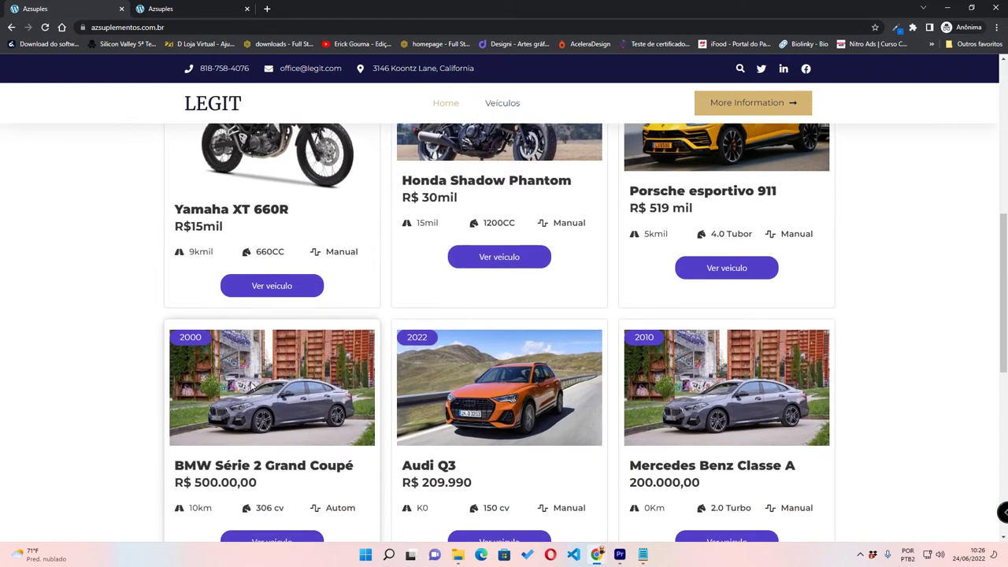
pyautogui.scroll(2, 260, 382)
pyautogui.scroll(-3, 245, 384)
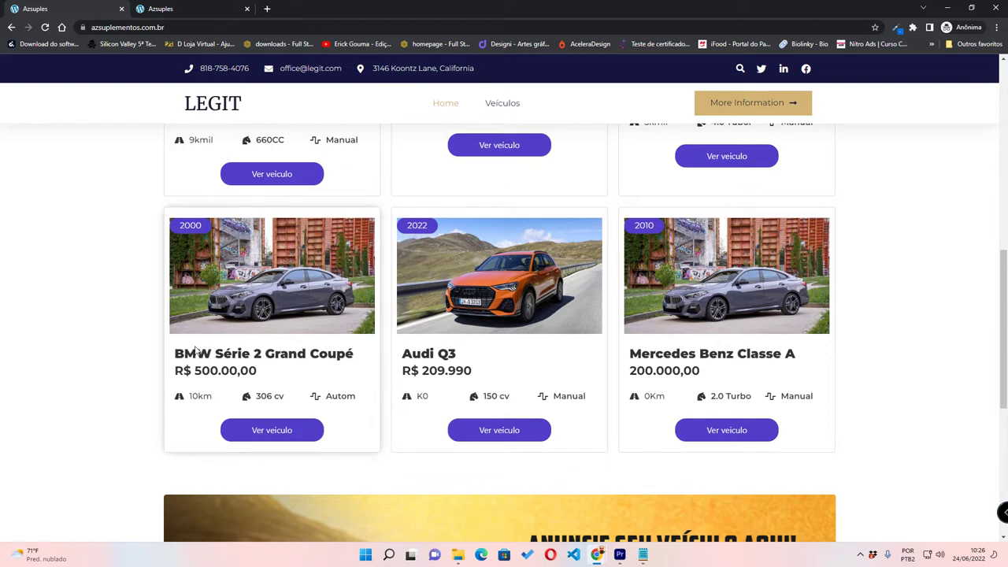
pyautogui.scroll(3, 189, 347)
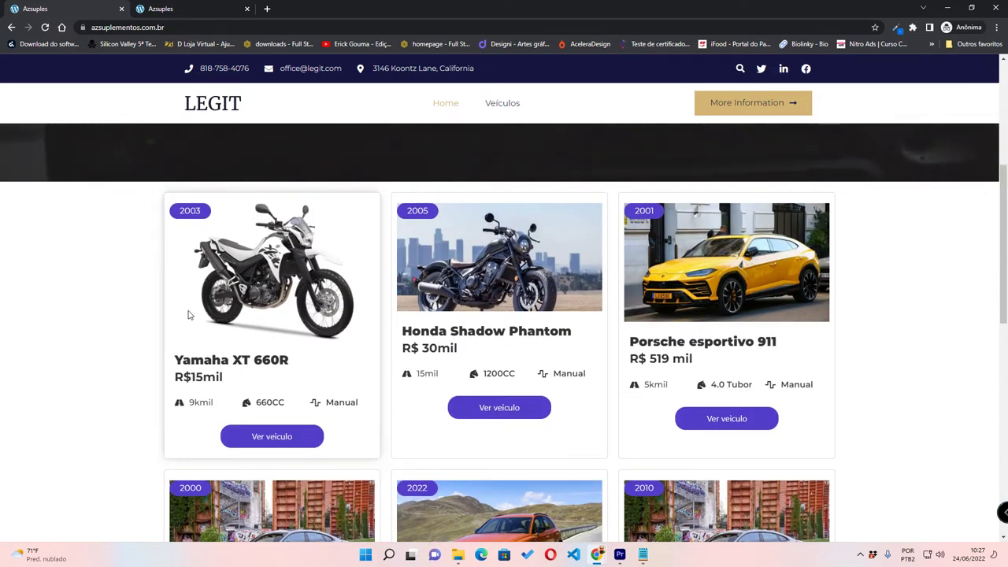
pyautogui.scroll(-1, 192, 319)
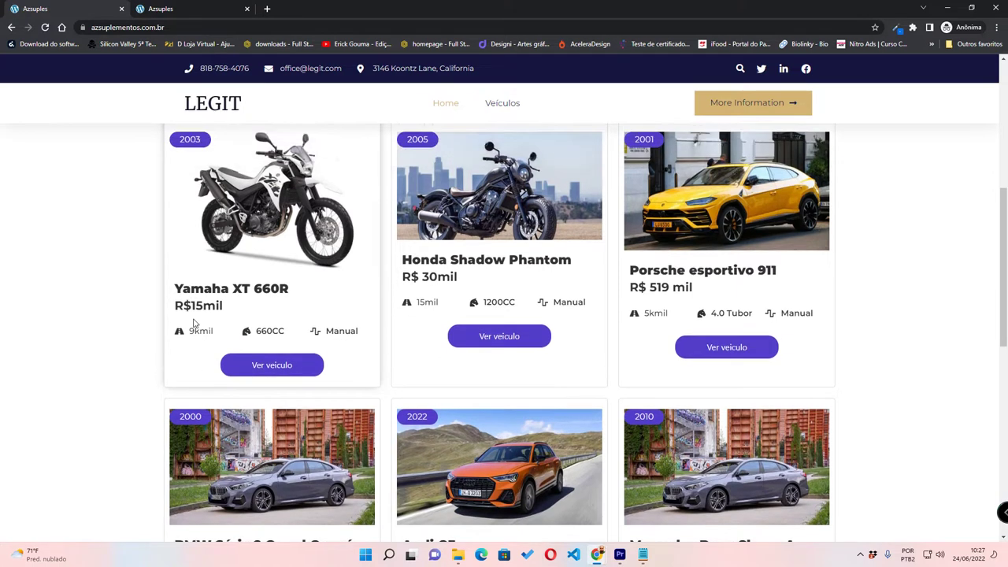
pyautogui.scroll(-5, 195, 325)
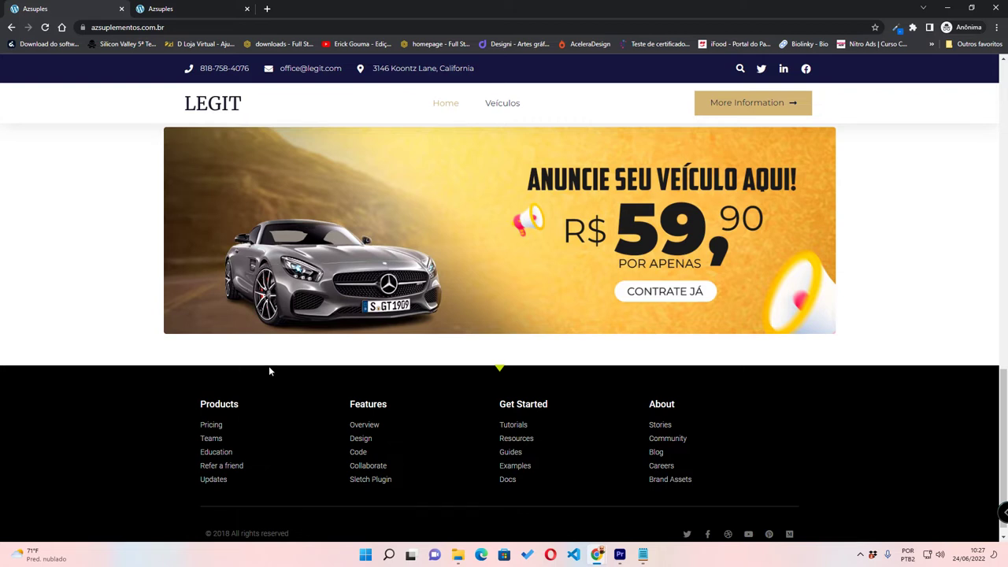
pyautogui.scroll(2, 282, 353)
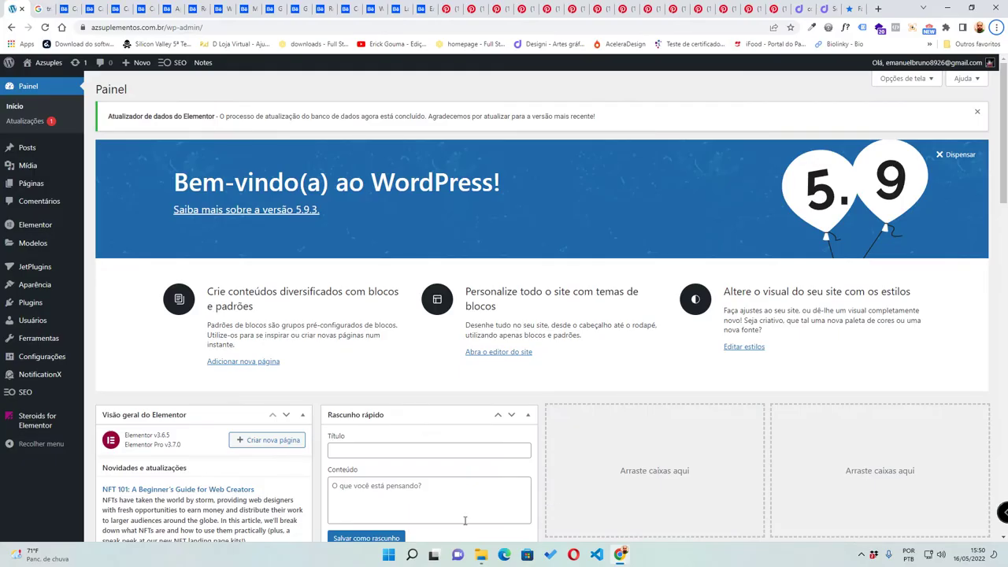
# - Start the Crocoblock installation wizard with the Jet Plugins installation type, translating the selection page into Portuguese
pyautogui.moveTo(66, 379)
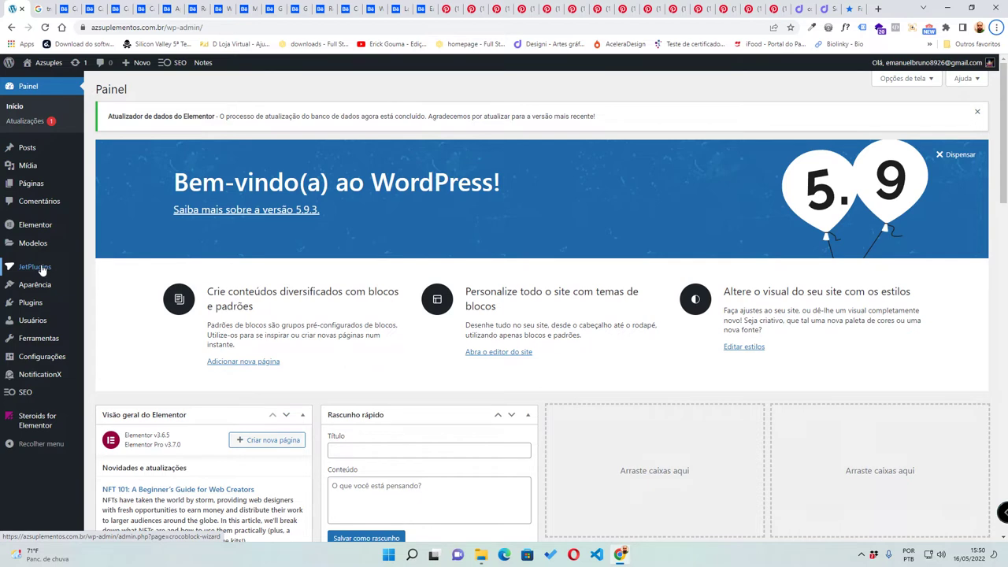
pyautogui.click(41, 269)
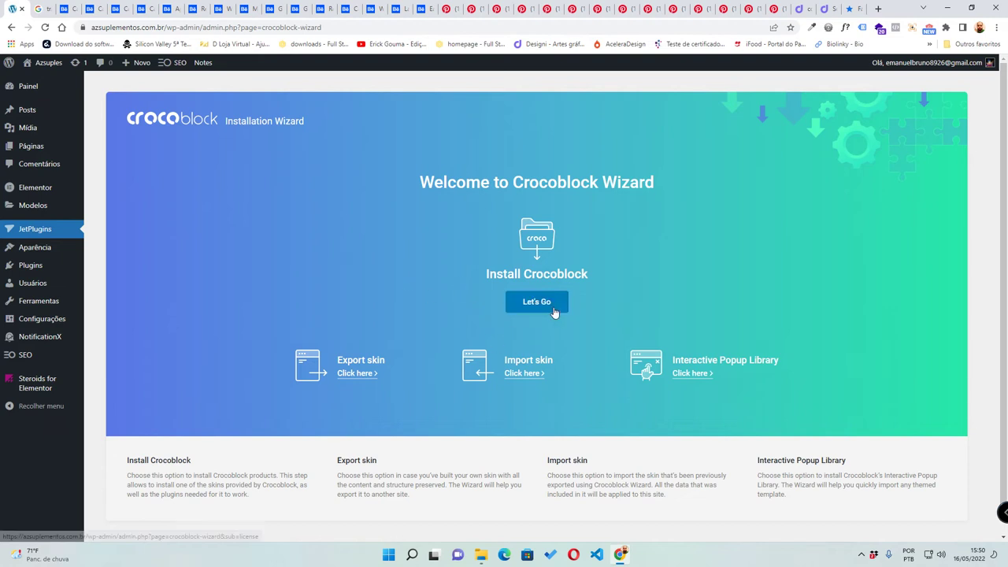
pyautogui.click(554, 313)
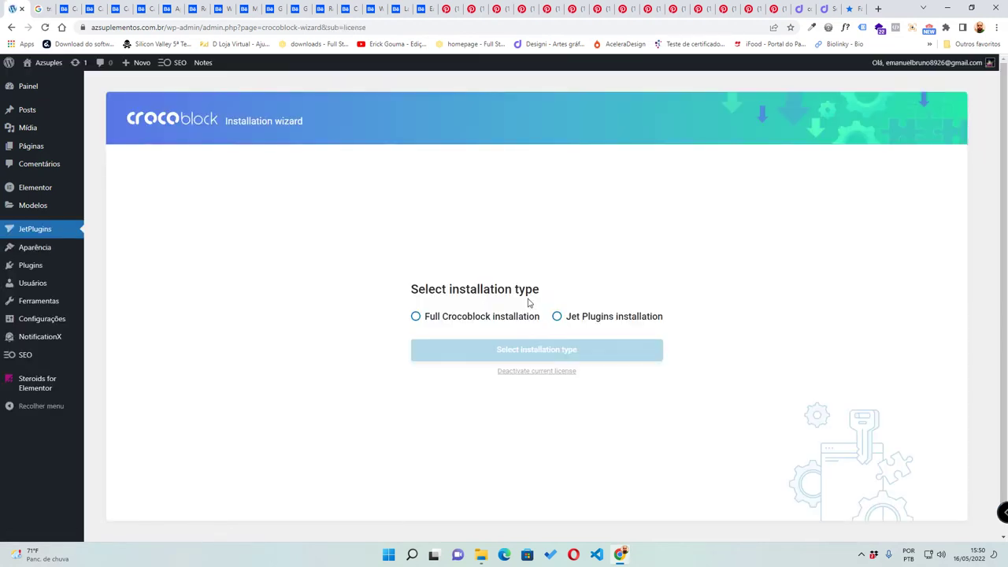
pyautogui.click(563, 320)
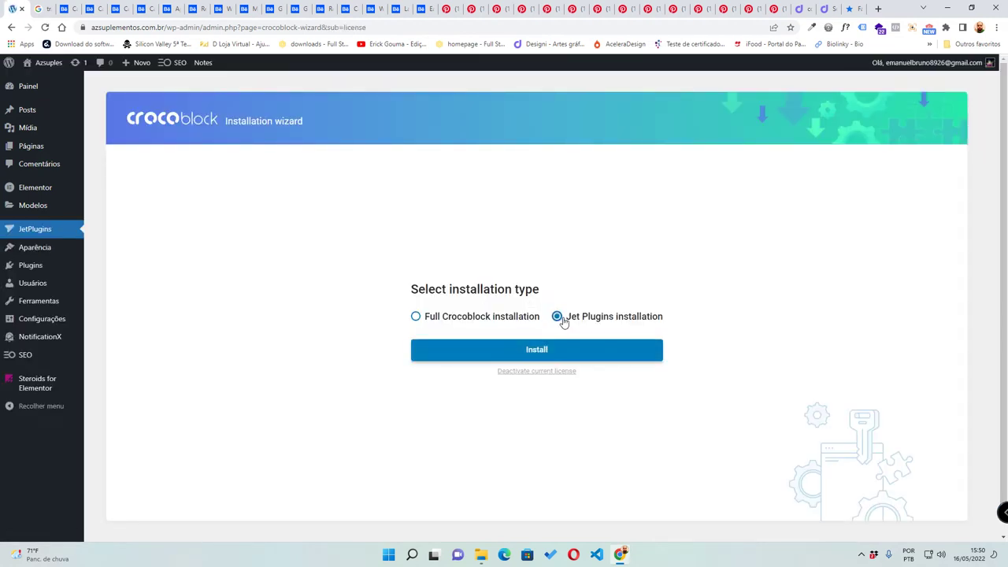
pyautogui.rightClick(564, 236)
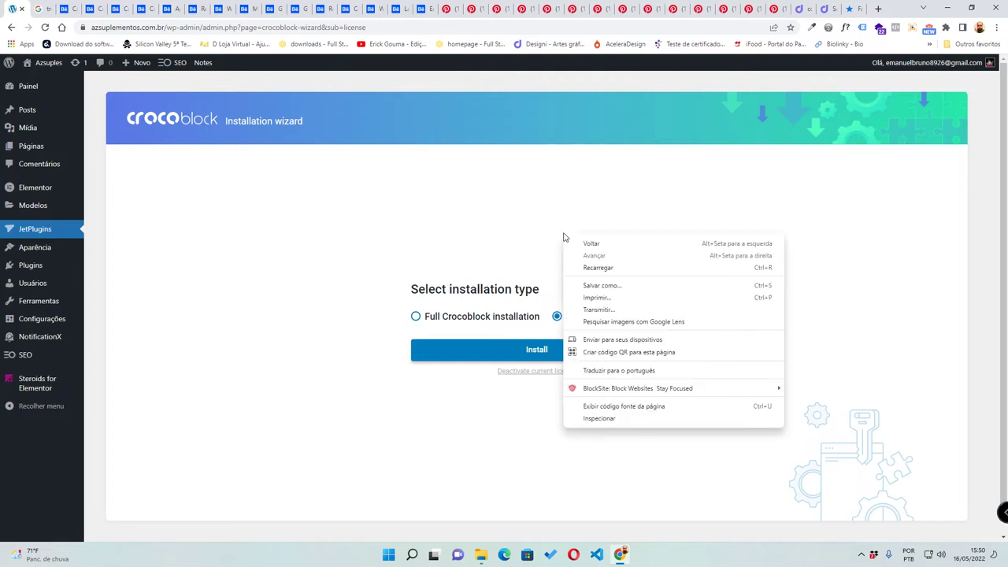
pyautogui.click(715, 372)
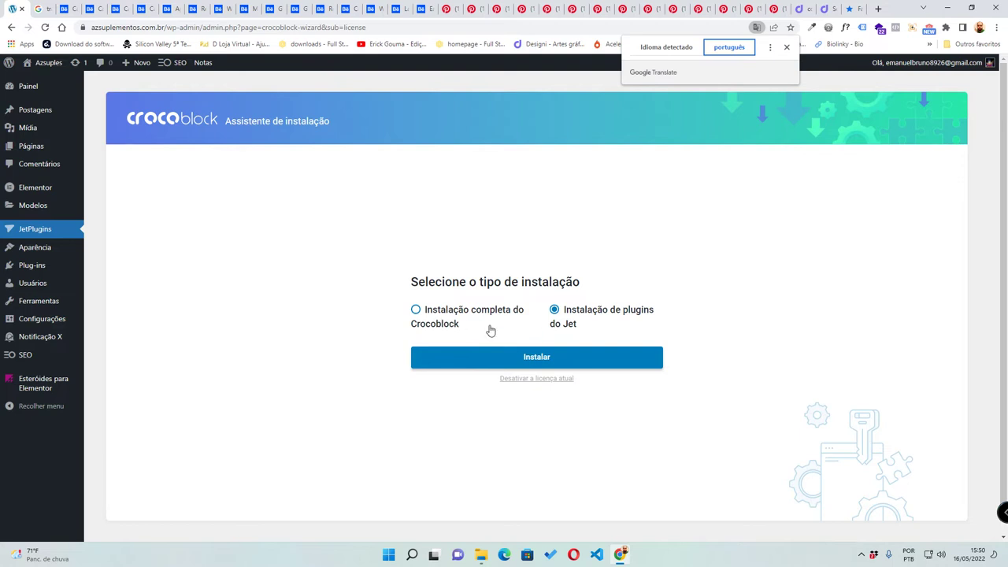
pyautogui.click(536, 357)
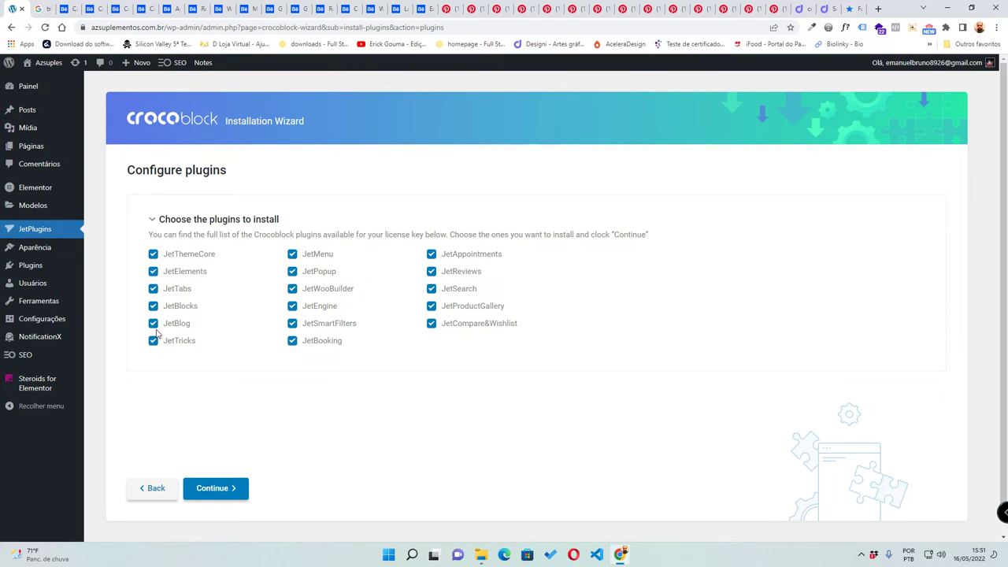
# - Exclude JetBooking, JetWooBuilder, JetPopup, JetTricks, JetBlog, JetBlocks, JetTabs, JetElements and JetThemeCore from the plugins to install
pyautogui.click(290, 342)
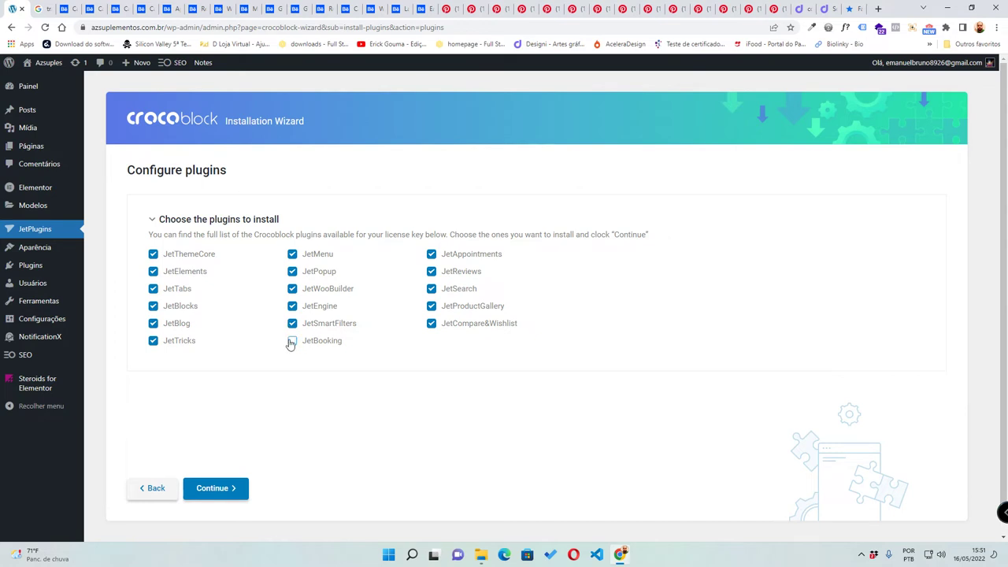
pyautogui.click(292, 288)
pyautogui.click(293, 272)
pyautogui.click(153, 340)
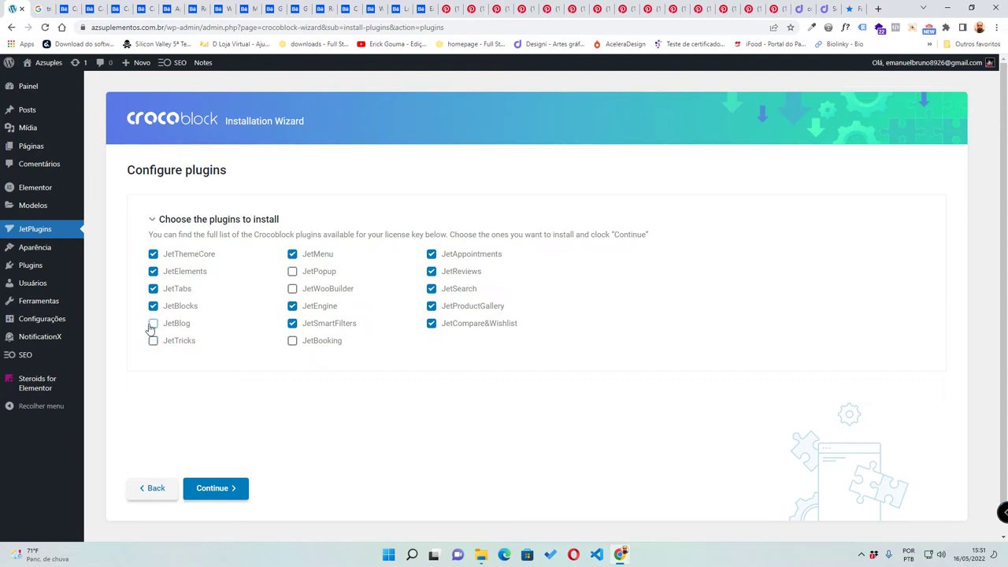
pyautogui.click(153, 323)
pyautogui.click(153, 305)
pyautogui.click(153, 288)
pyautogui.click(153, 271)
pyautogui.click(153, 253)
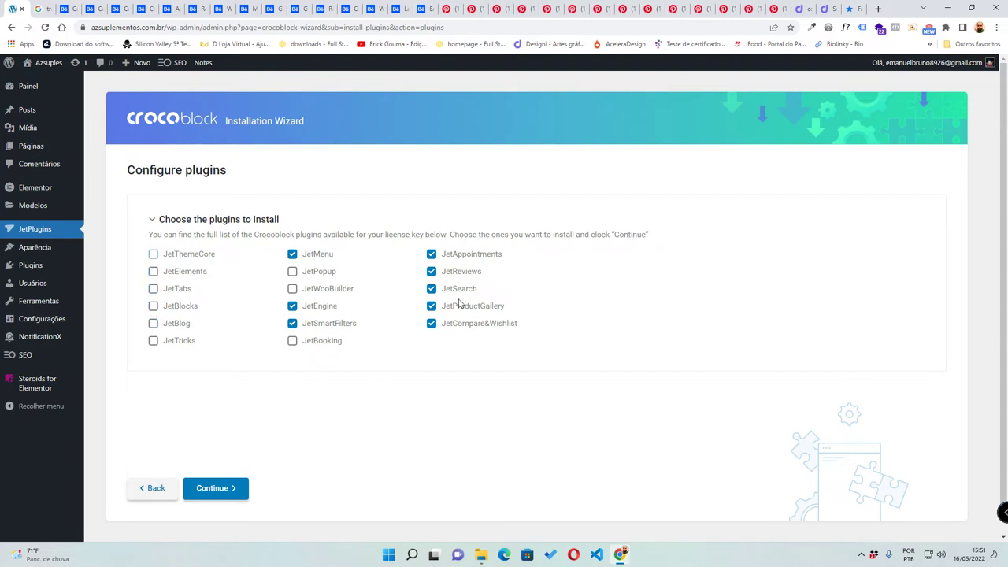
# - Exclude JetReviews, JetCompare&Wishlist and JetProductGallery, and install the plugins that are still selected
pyautogui.click(430, 273)
pyautogui.click(432, 323)
pyautogui.click(431, 307)
pyautogui.click(214, 496)
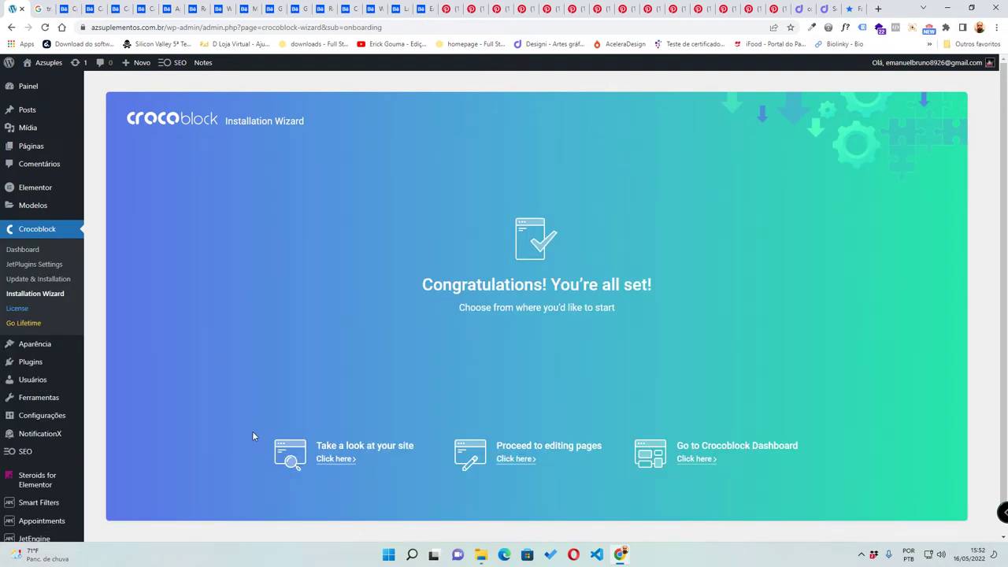
# - Open JetEngine's custom post types list in the WordPress admin
pyautogui.scroll(-1, 287, 418)
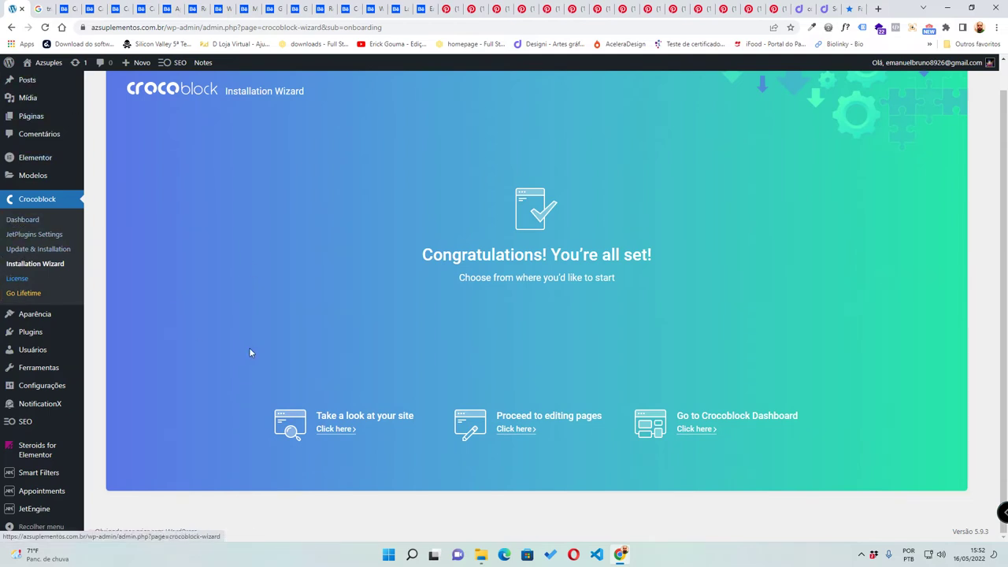
pyautogui.moveTo(33, 511)
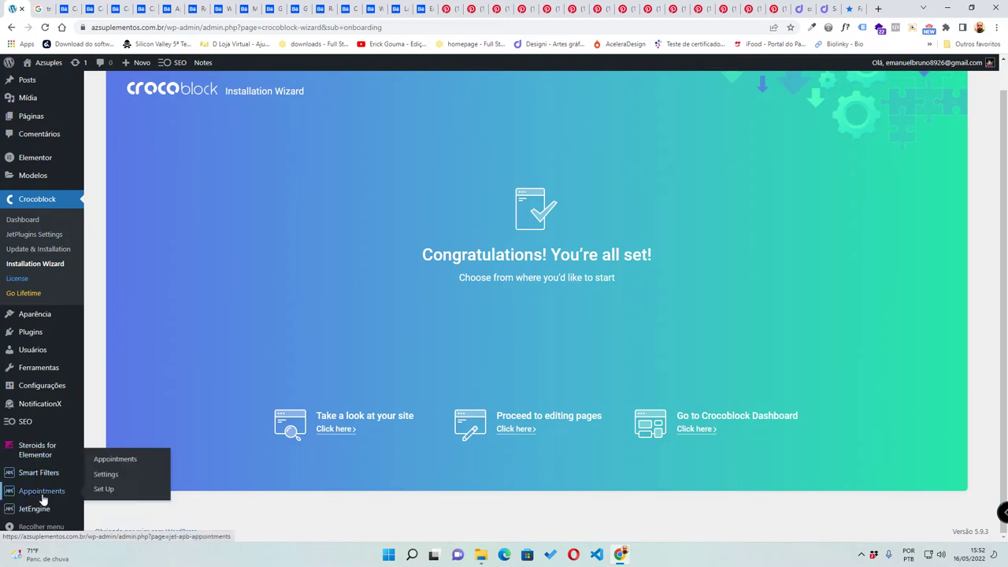
pyautogui.click(110, 488)
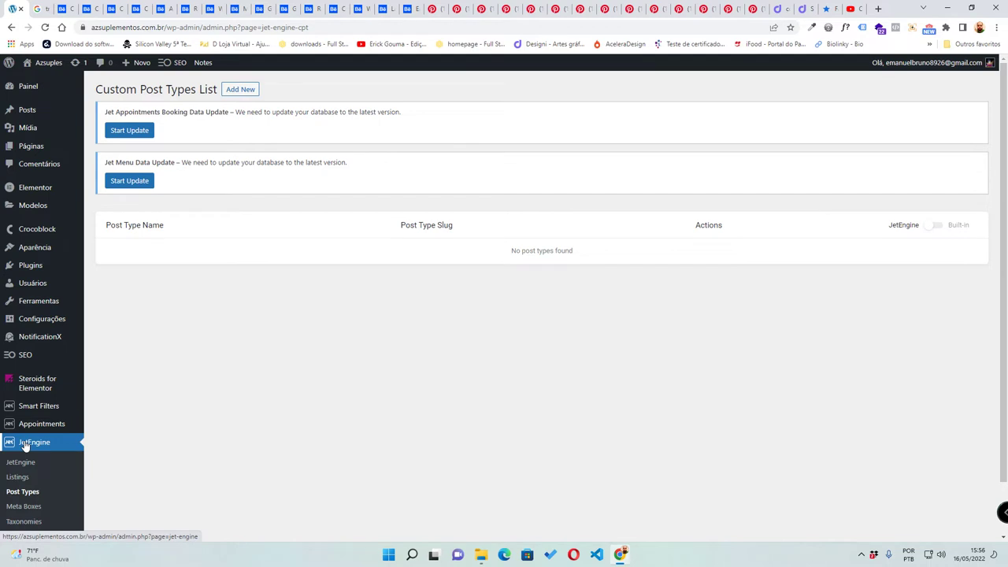
pyautogui.scroll(-2, 34, 459)
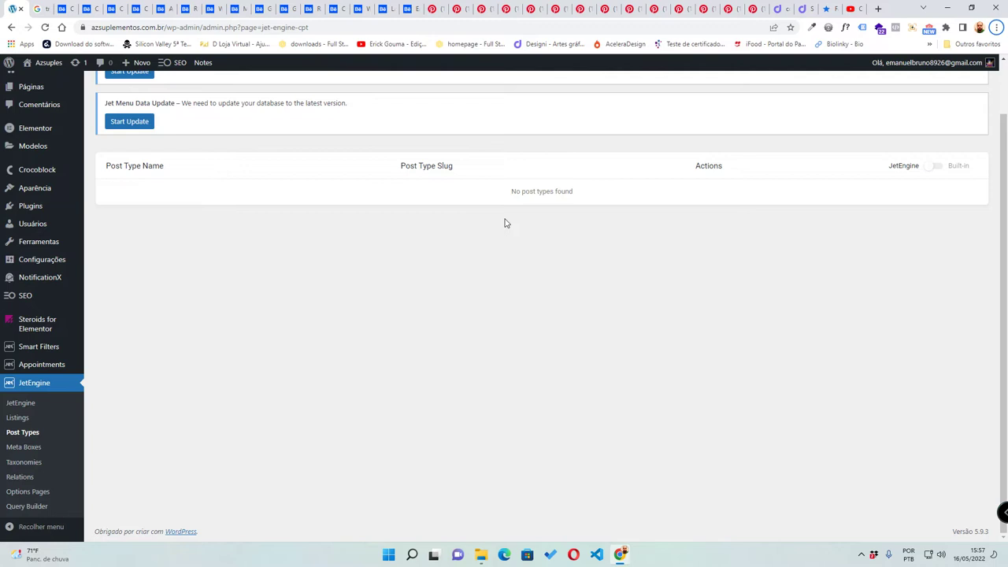
# - Switch to the YouTube tutorial video and play the part showing the example vehicle store's home page
pyautogui.click(853, 8)
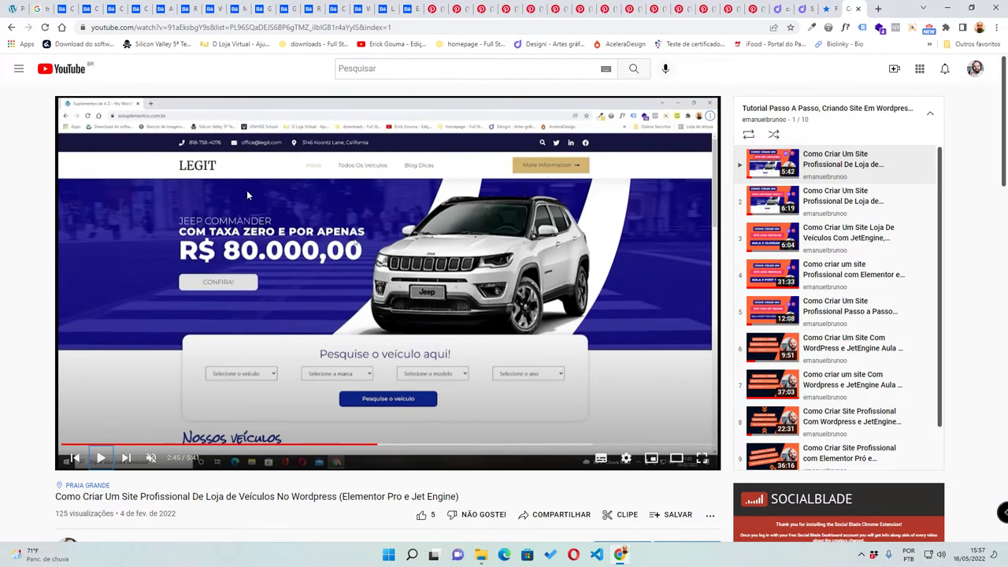
pyautogui.click(270, 353)
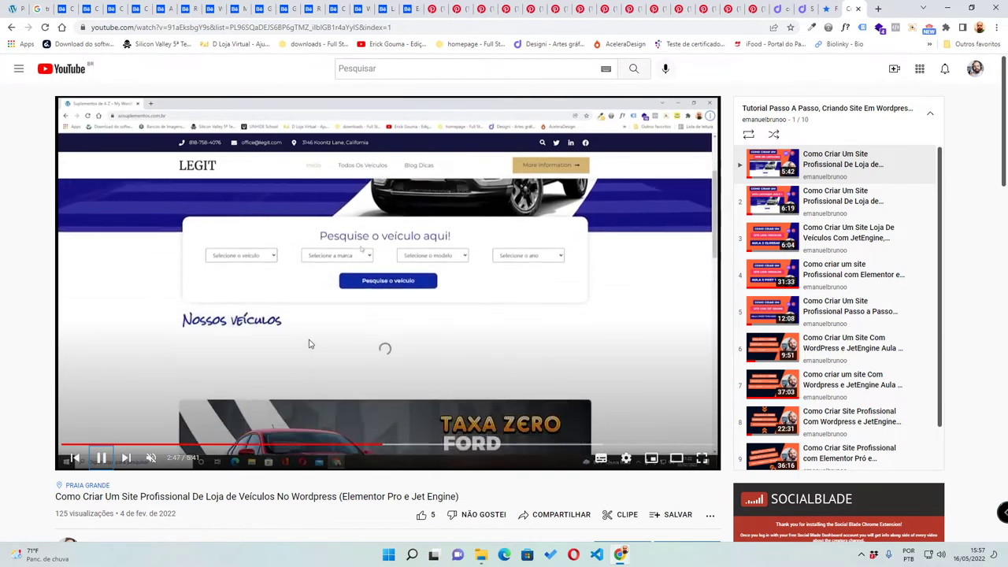
pyautogui.click(253, 251)
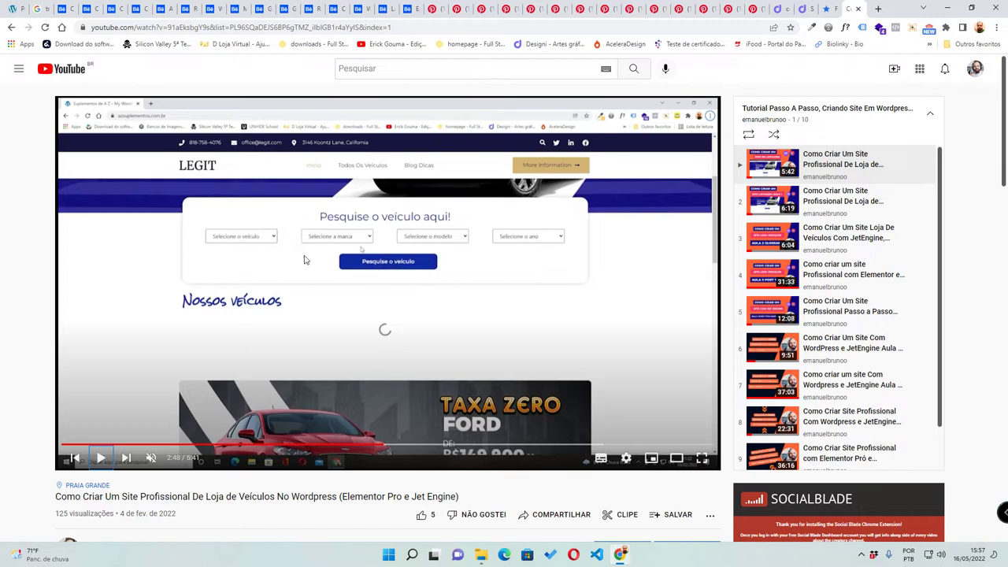
pyautogui.click(307, 345)
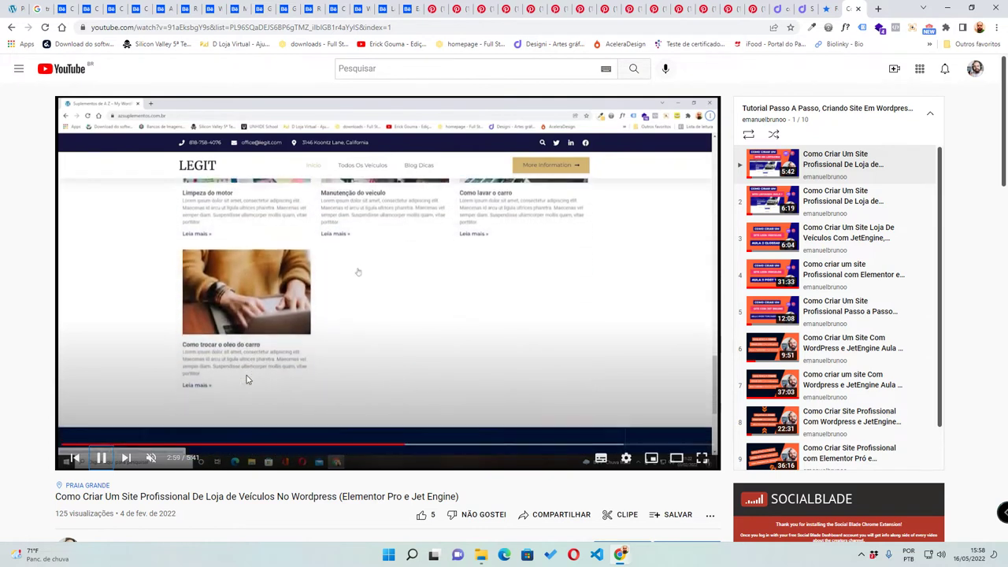
pyautogui.click(303, 418)
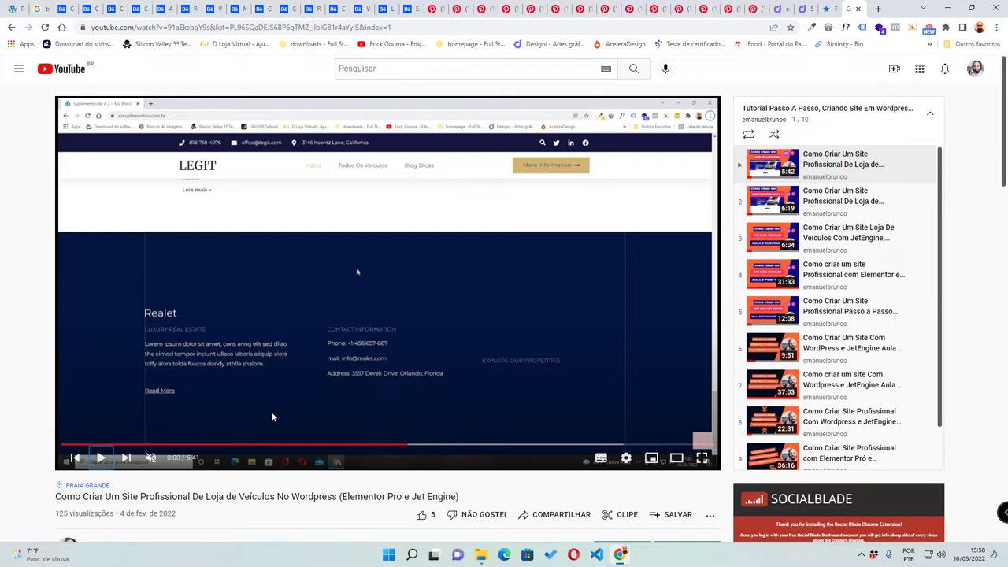
# - Skip forward through the video to examine the example site's vehicle search filters and its page of all vehicles
pyautogui.click(427, 431)
pyautogui.press('Right')
pyautogui.press('Right')
pyautogui.press('Right')
pyautogui.press('Right')
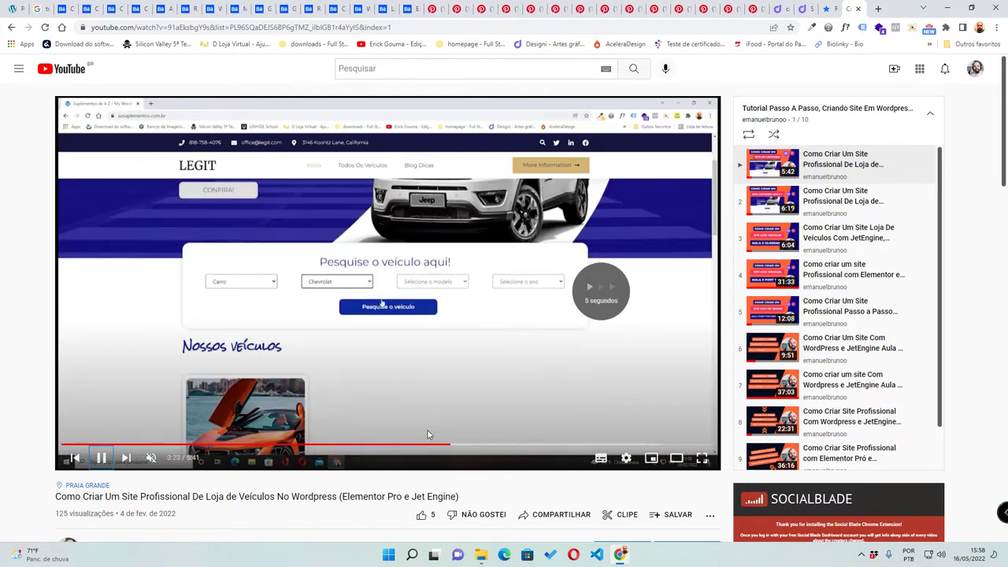
pyautogui.press('Right')
pyautogui.press('Right')
pyautogui.press('Right')
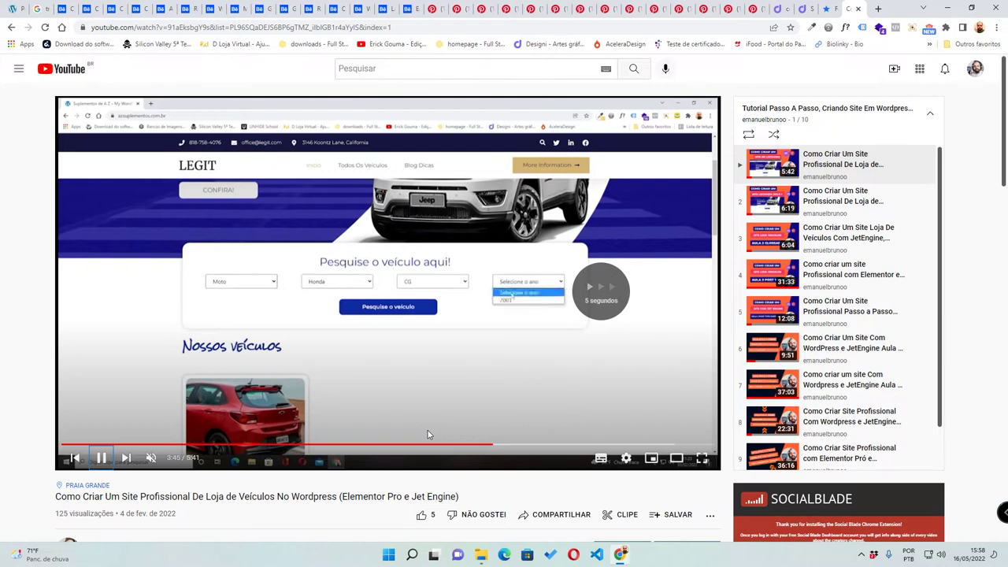
pyautogui.press('Right')
pyautogui.press('Right')
pyautogui.press('Right')
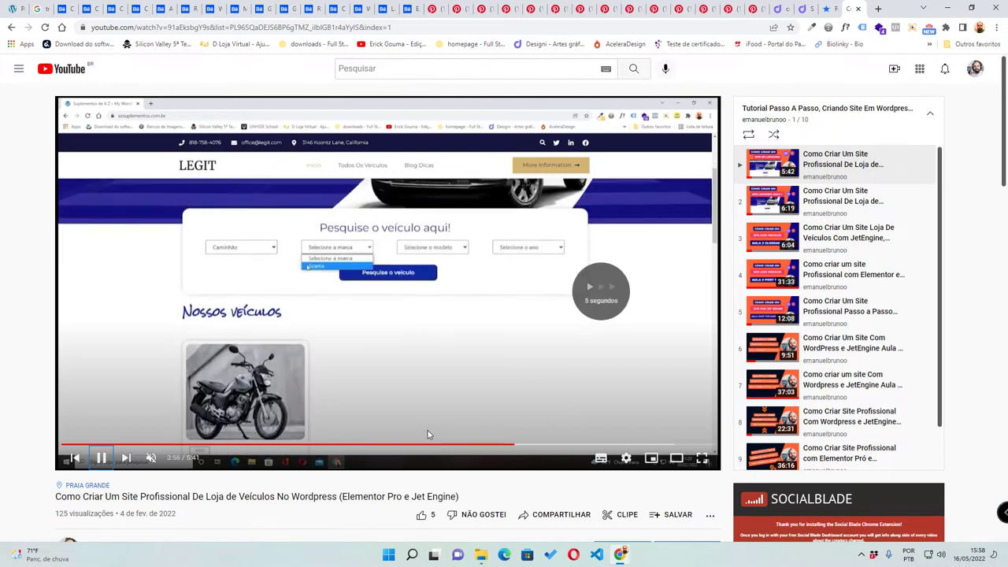
pyautogui.press('Right')
pyautogui.press('Right')
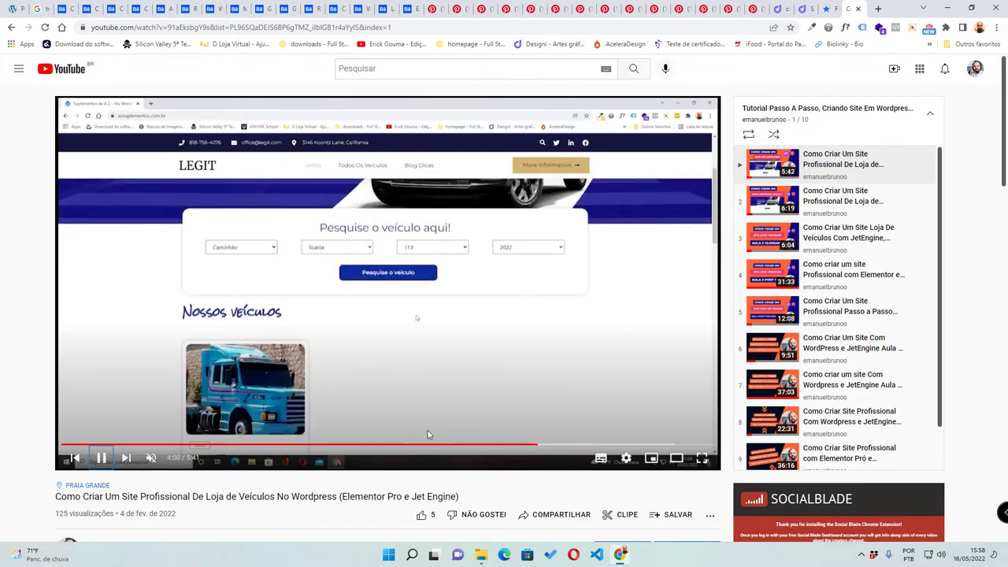
pyautogui.press('Right')
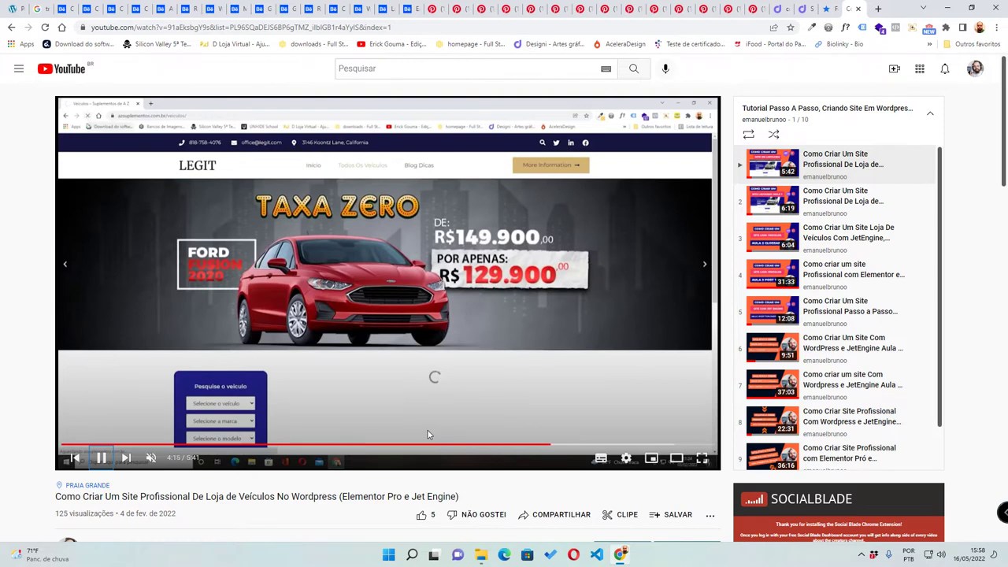
pyautogui.press('Right')
pyautogui.press('Right')
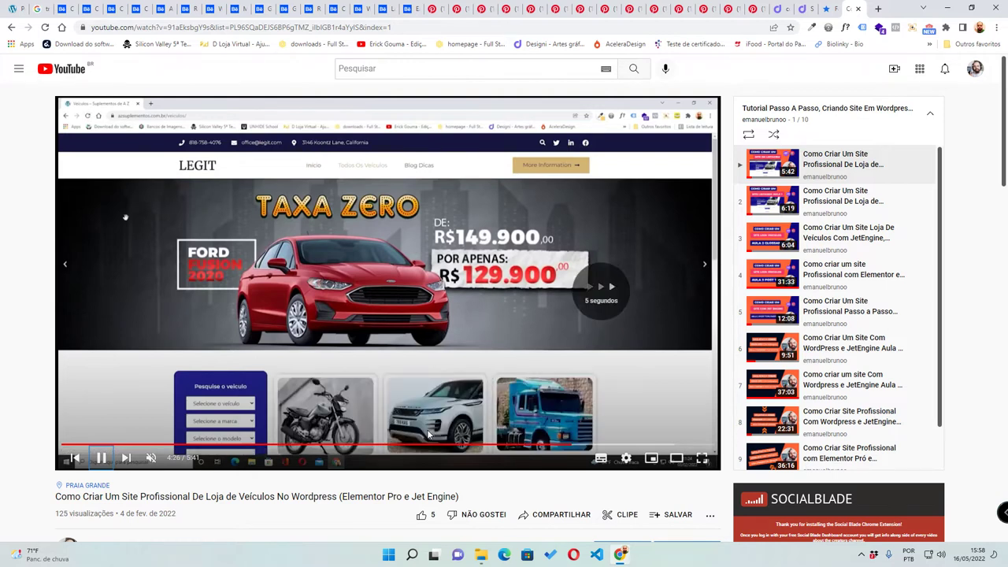
pyautogui.press('Right')
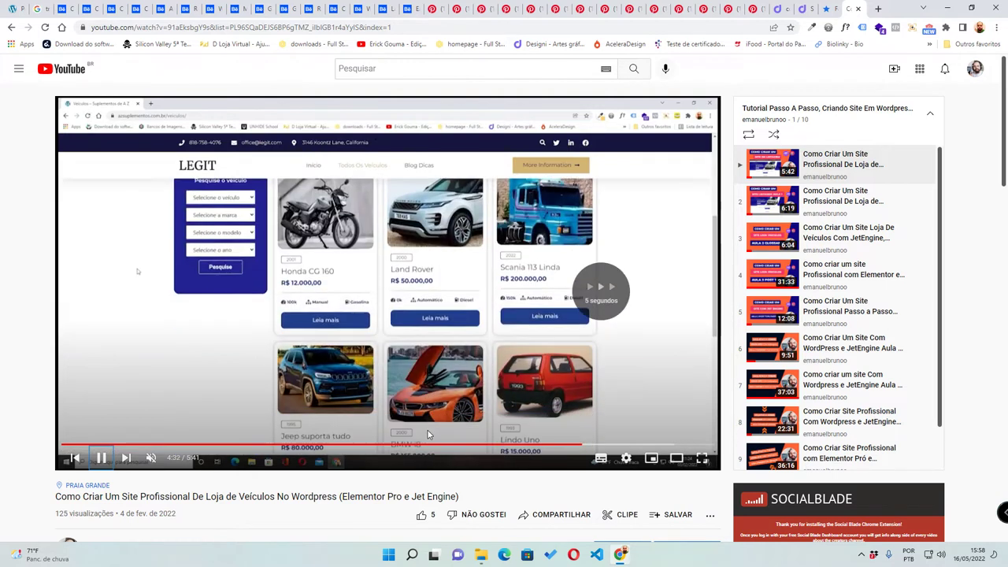
# - Pause the tutorial video, switch back to the WordPress admin and start a new JetEngine custom post type
pyautogui.press('space')
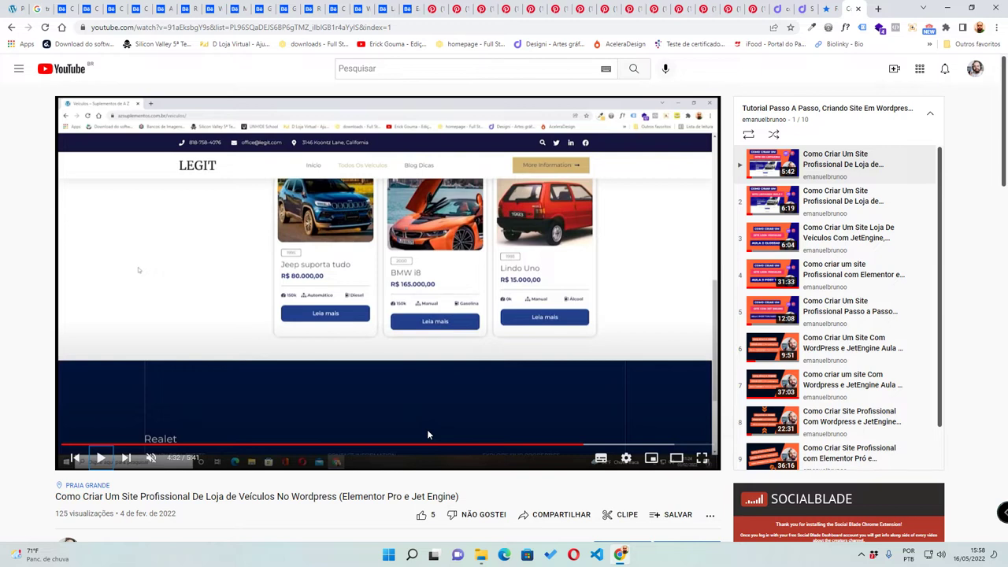
pyautogui.click(9, 8)
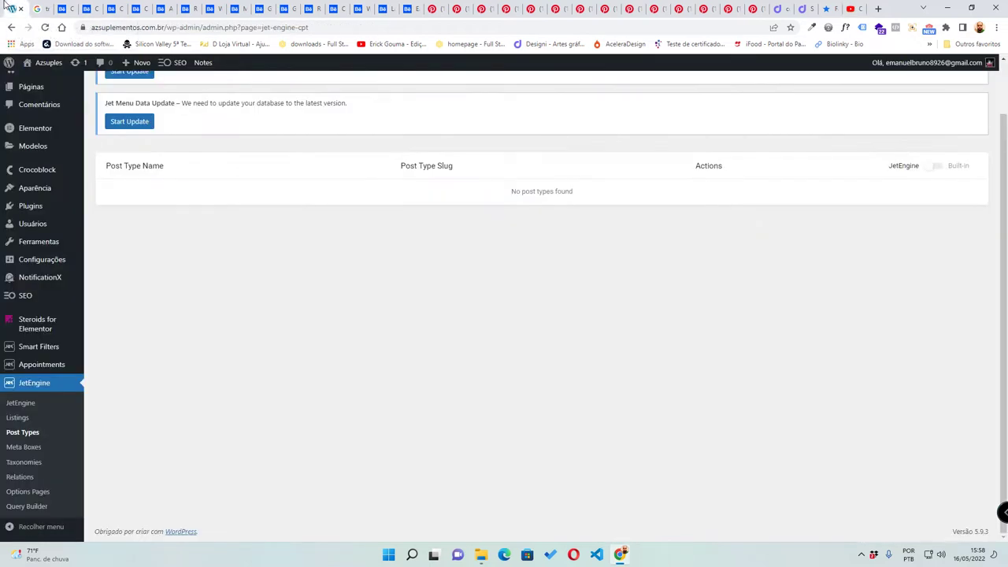
pyautogui.scroll(1, 338, 292)
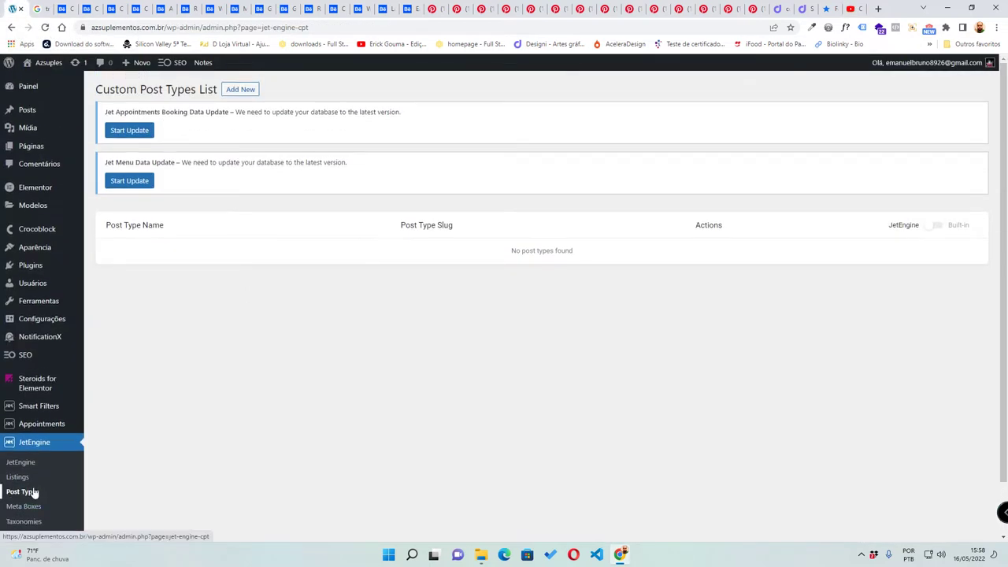
pyautogui.click(240, 89)
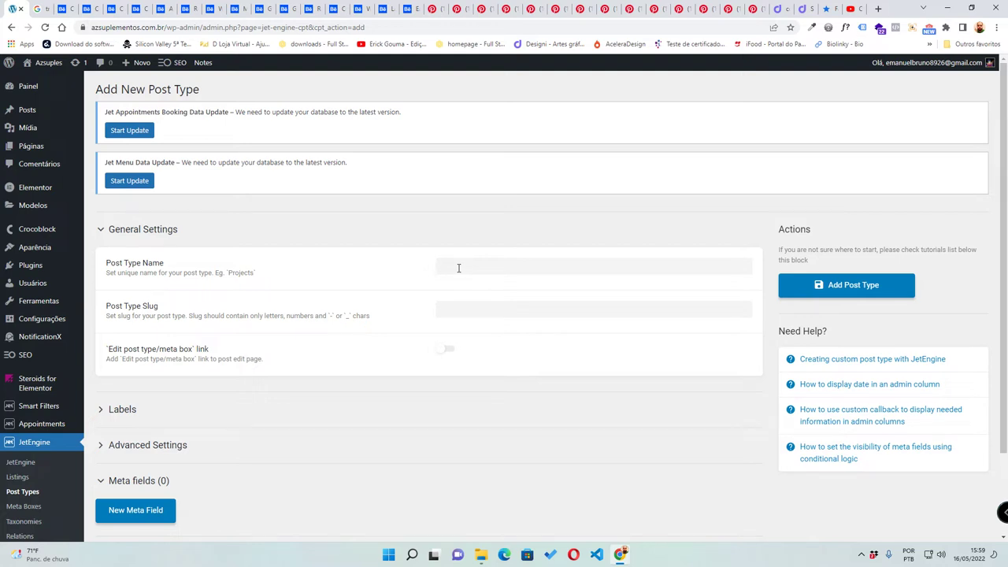
# - Name the new post type "Lista de veículos", correcting the spelling of the last word
pyautogui.click(458, 267)
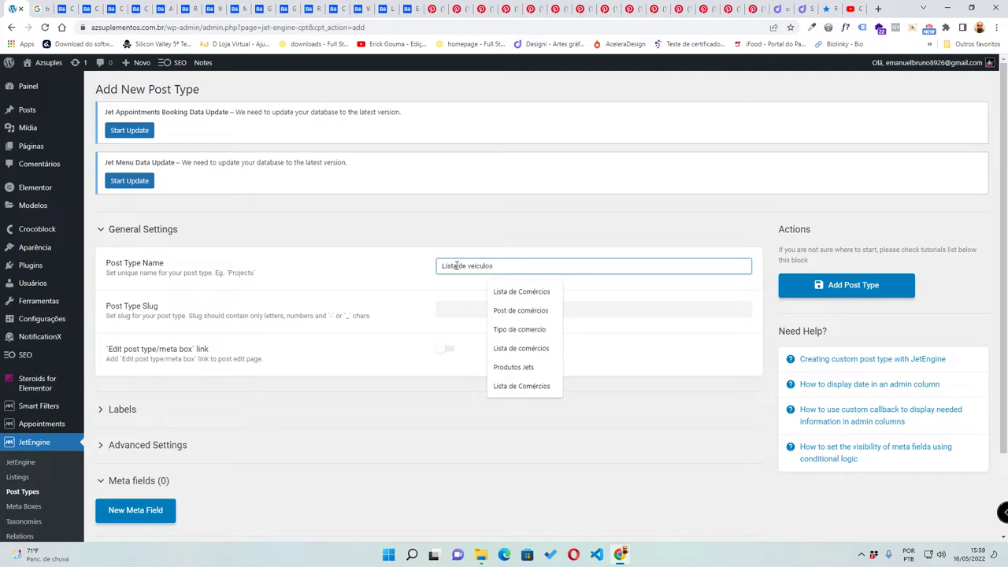
pyautogui.rightClick(482, 268)
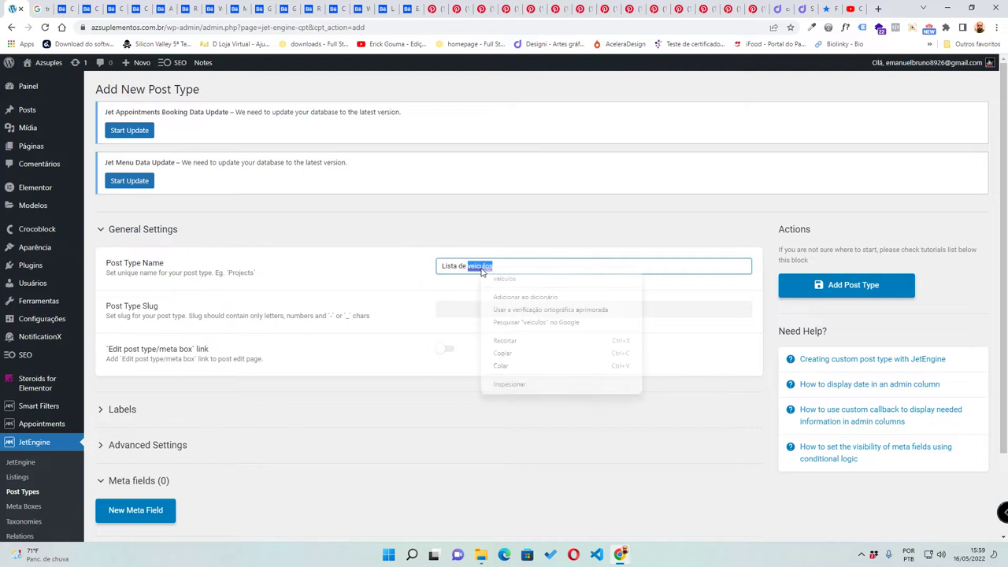
pyautogui.click(380, 272)
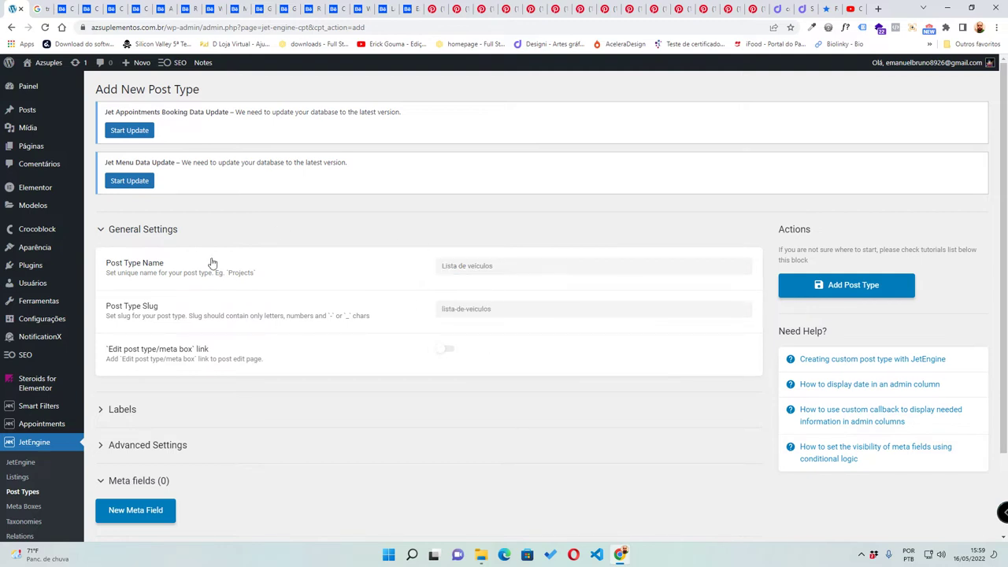
# - Expand the post type's advanced settings and make the post type hierarchical
pyautogui.scroll(-2, 662, 427)
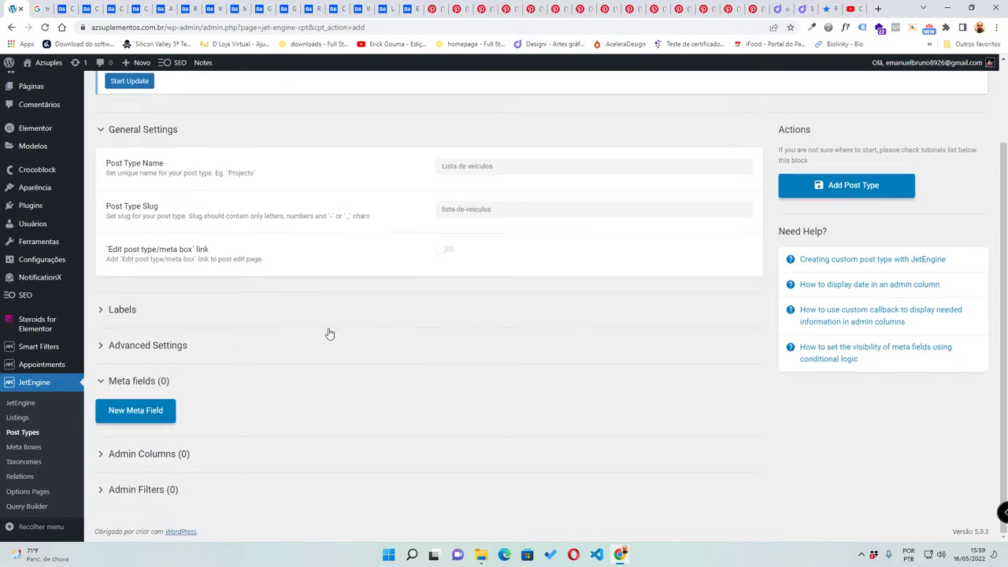
pyautogui.scroll(2, 236, 370)
pyautogui.click(103, 446)
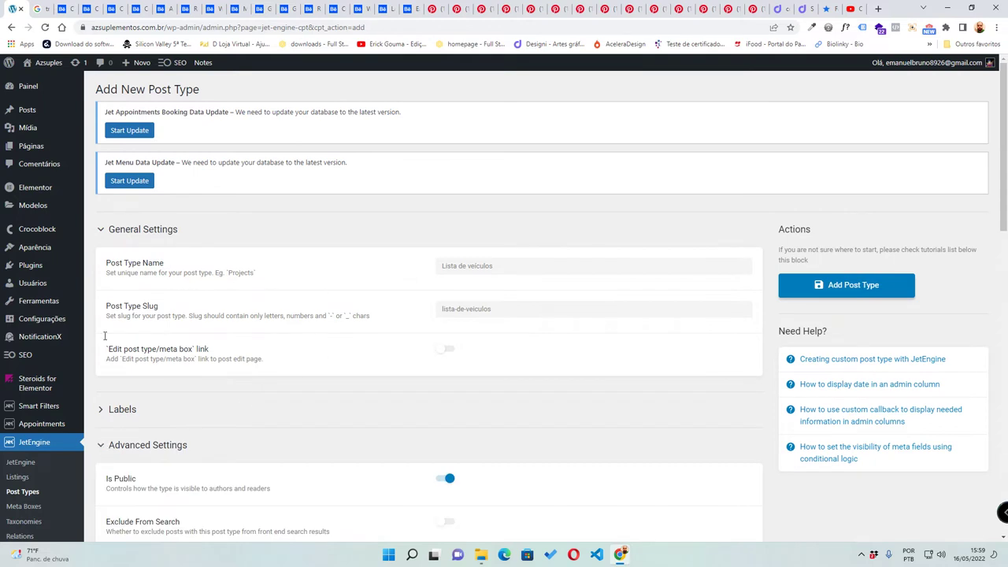
pyautogui.scroll(-5, 207, 418)
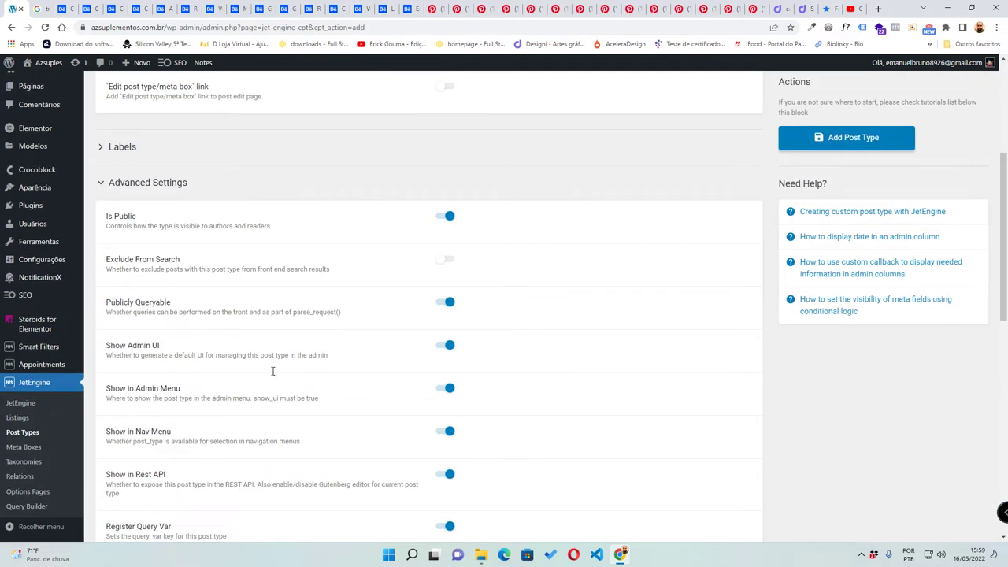
pyautogui.scroll(-4, 174, 417)
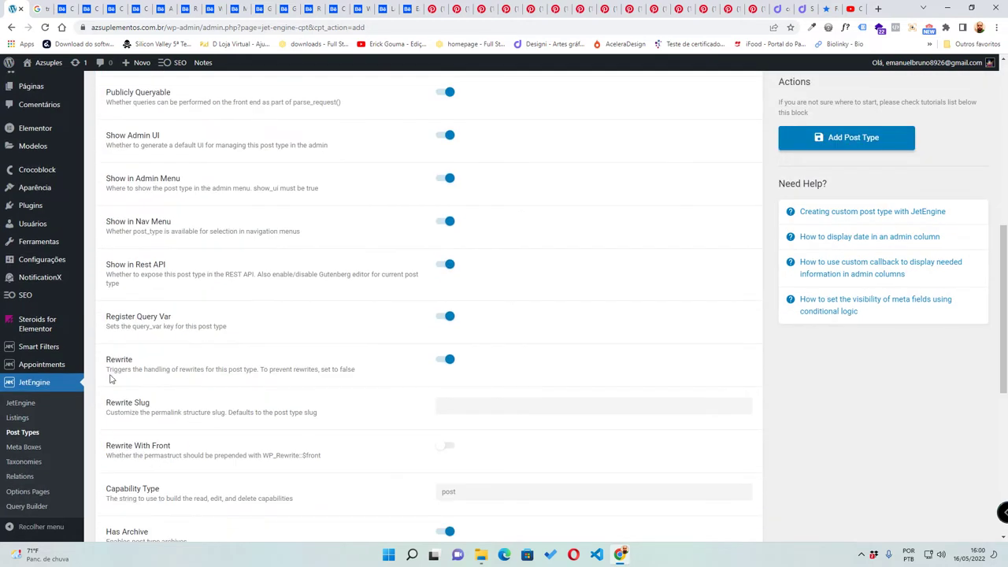
pyautogui.scroll(-4, 135, 442)
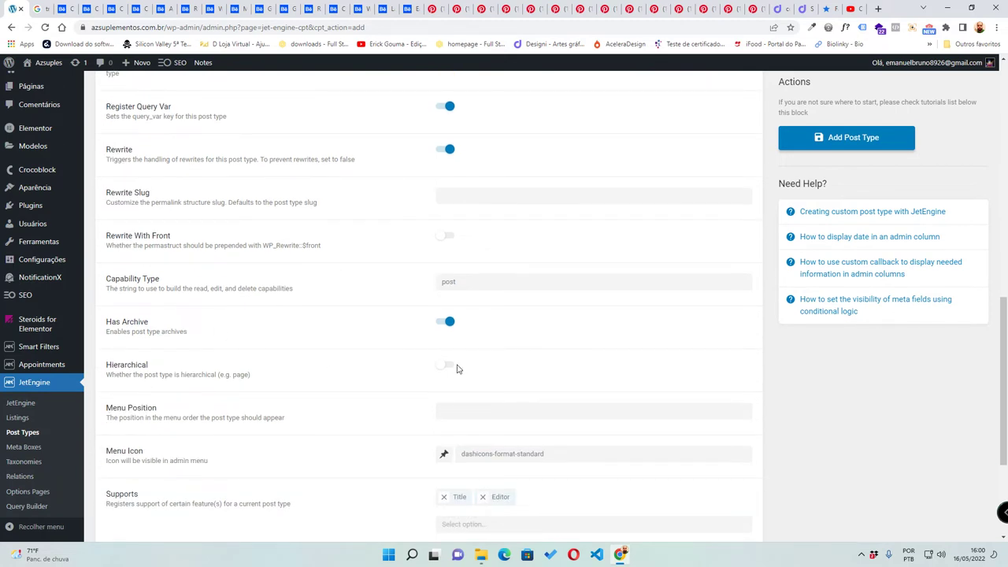
pyautogui.click(456, 367)
# - Set the post type's menu position to 1 in the advanced settings
pyautogui.scroll(7, 387, 394)
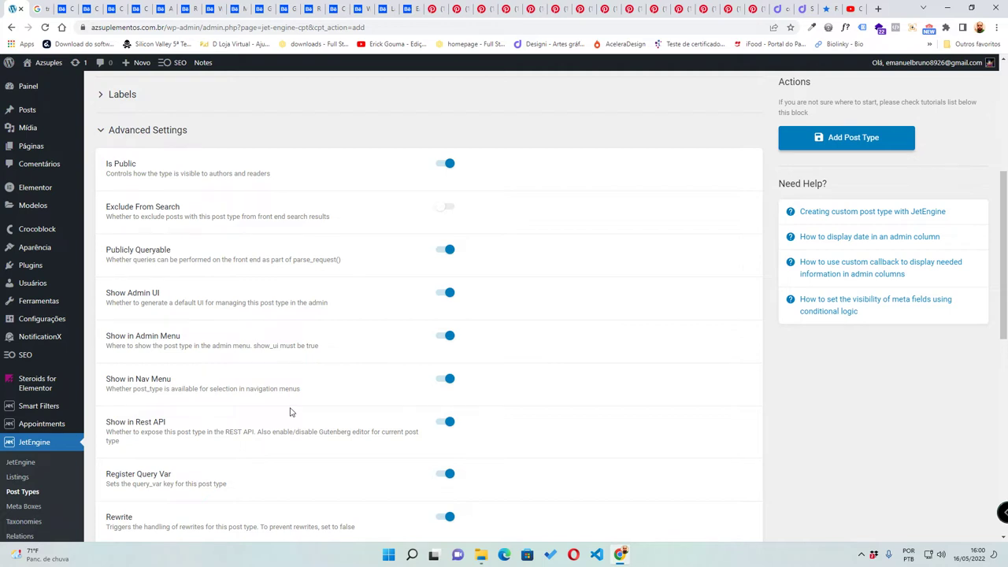
pyautogui.scroll(-5, 292, 410)
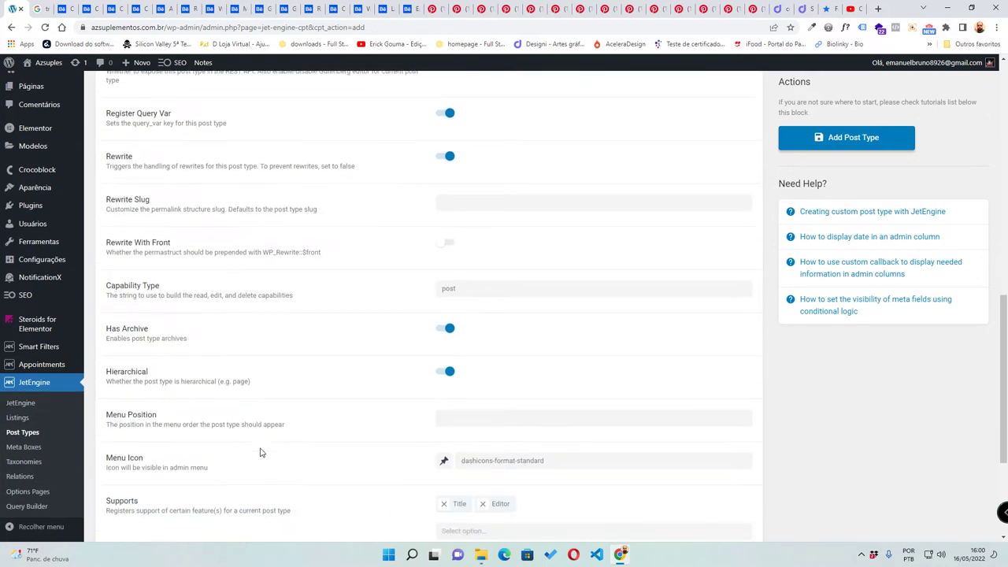
pyautogui.click(462, 418)
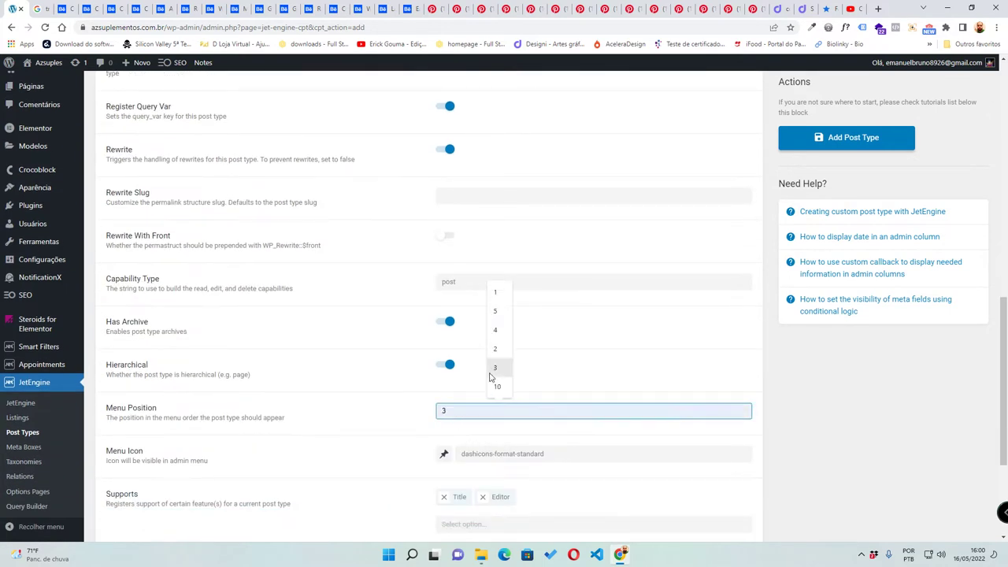
pyautogui.click(496, 293)
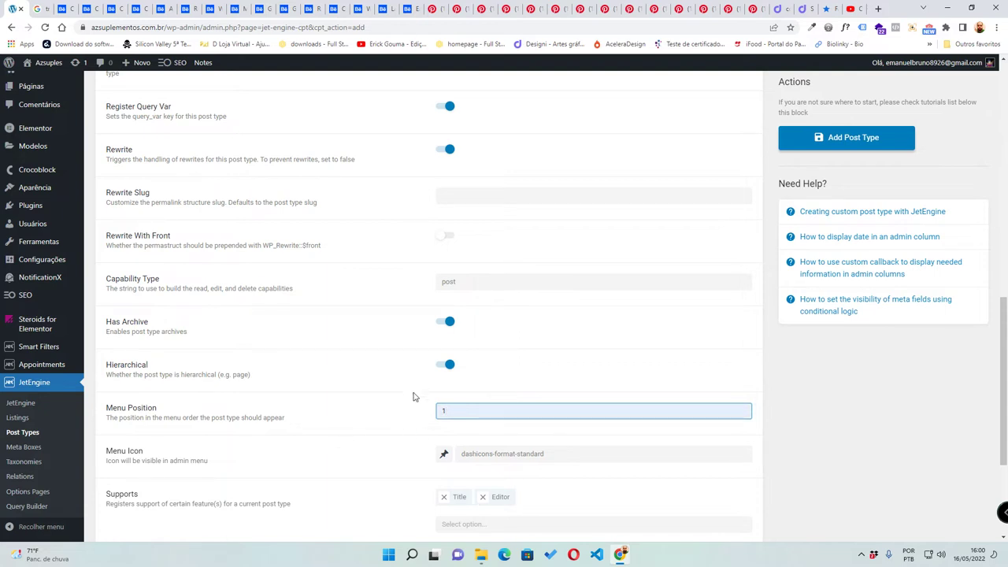
# - Add Thumbnail (Featured Image) to the features supported by the post type
pyautogui.scroll(-2, 410, 410)
pyautogui.click(444, 419)
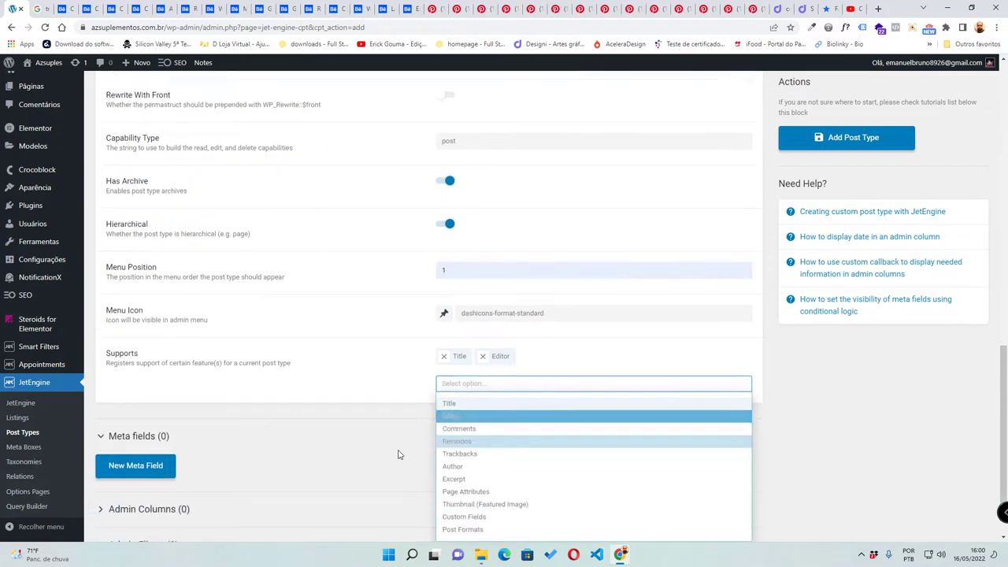
pyautogui.scroll(-1, 399, 455)
pyautogui.click(517, 450)
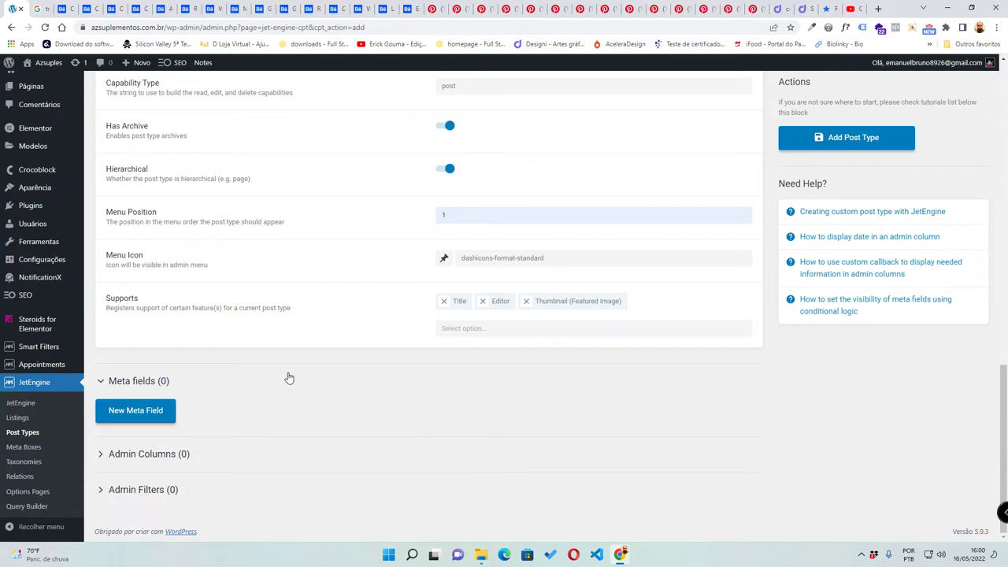
# - Search the menu icons for "cart" and choose dashicons-cart as the post type's menu icon
pyautogui.scroll(4, 252, 407)
pyautogui.scroll(-3, 314, 399)
pyautogui.click(446, 312)
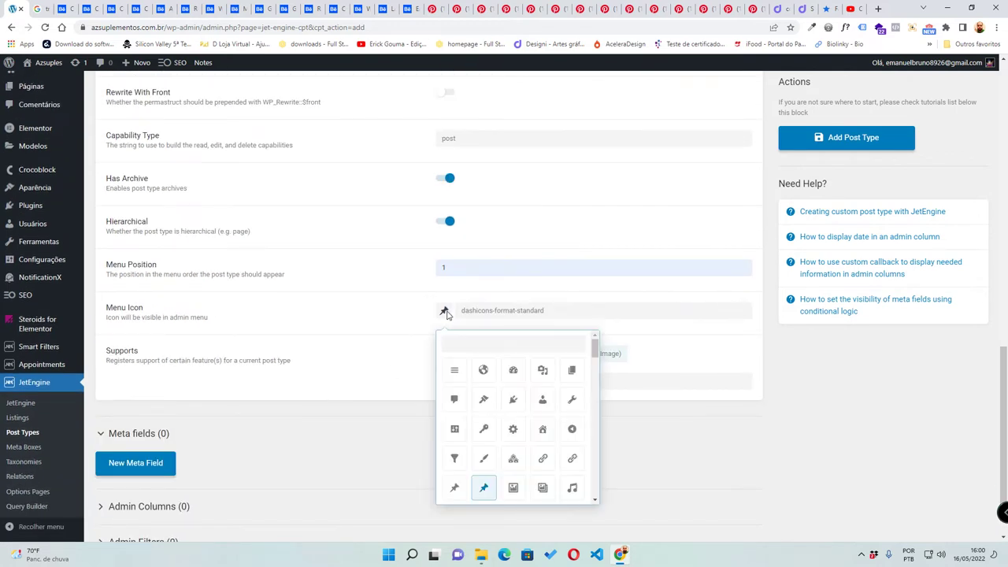
pyautogui.scroll(-10, 516, 453)
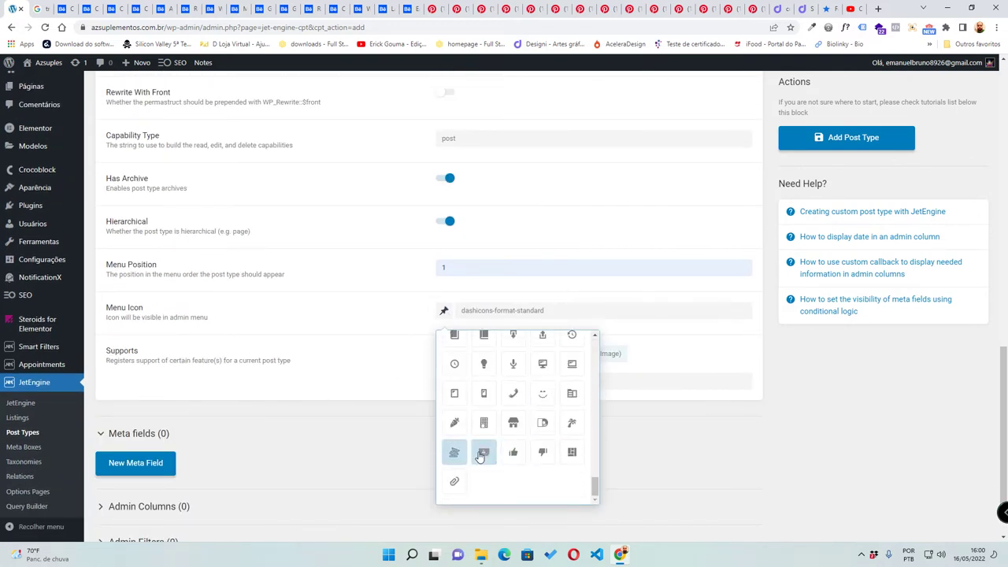
pyautogui.click(494, 312)
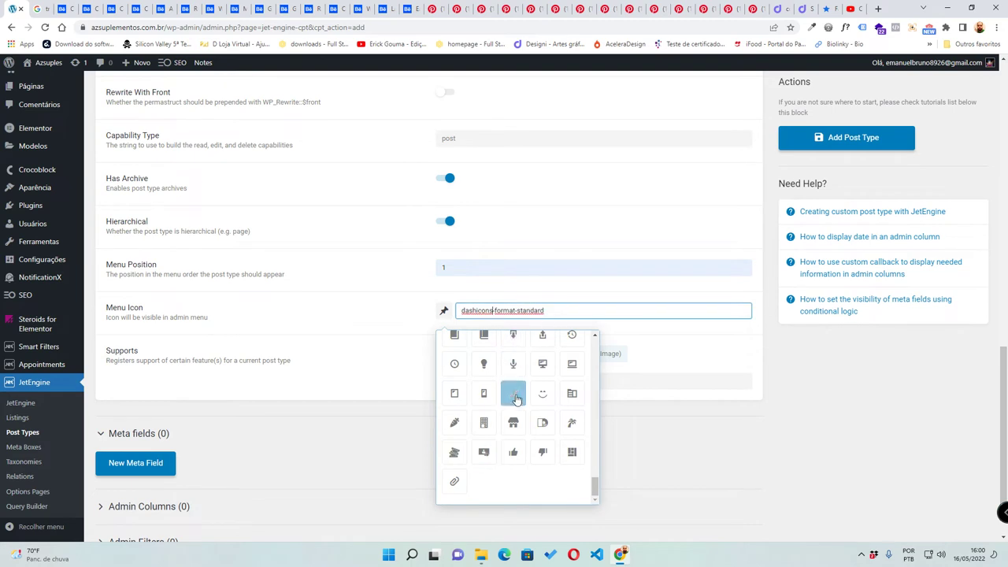
pyautogui.scroll(10, 514, 410)
pyautogui.click(486, 343)
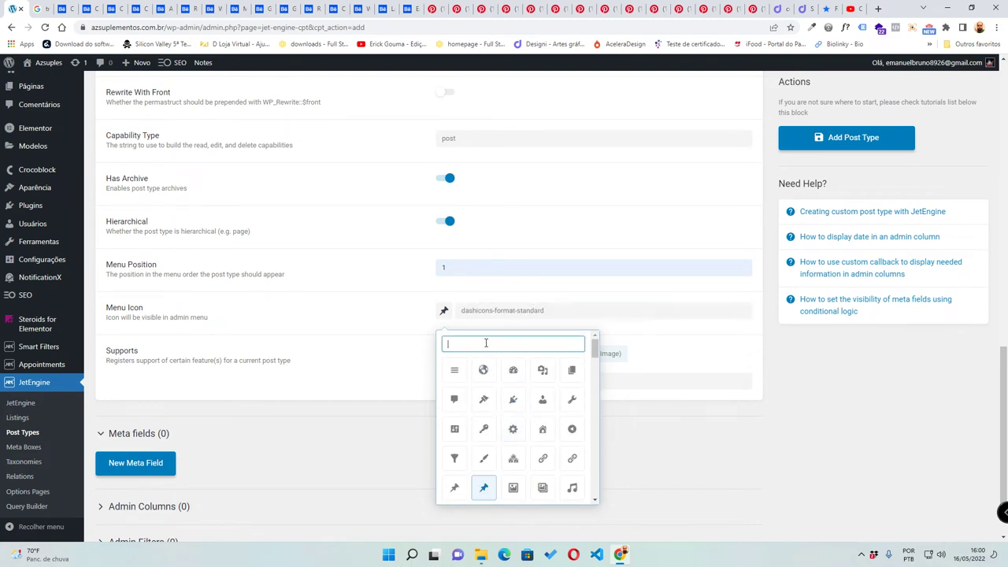
pyautogui.write('cart')
pyautogui.click(454, 370)
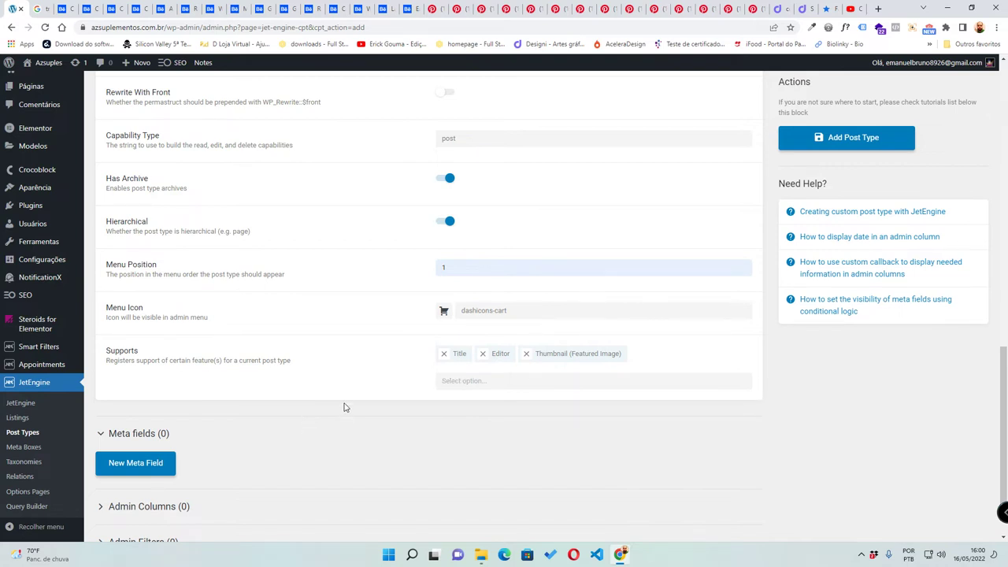
# - Collapse the advanced settings and bring the post type's meta fields section into view
pyautogui.scroll(3, 343, 402)
pyautogui.scroll(7, 343, 398)
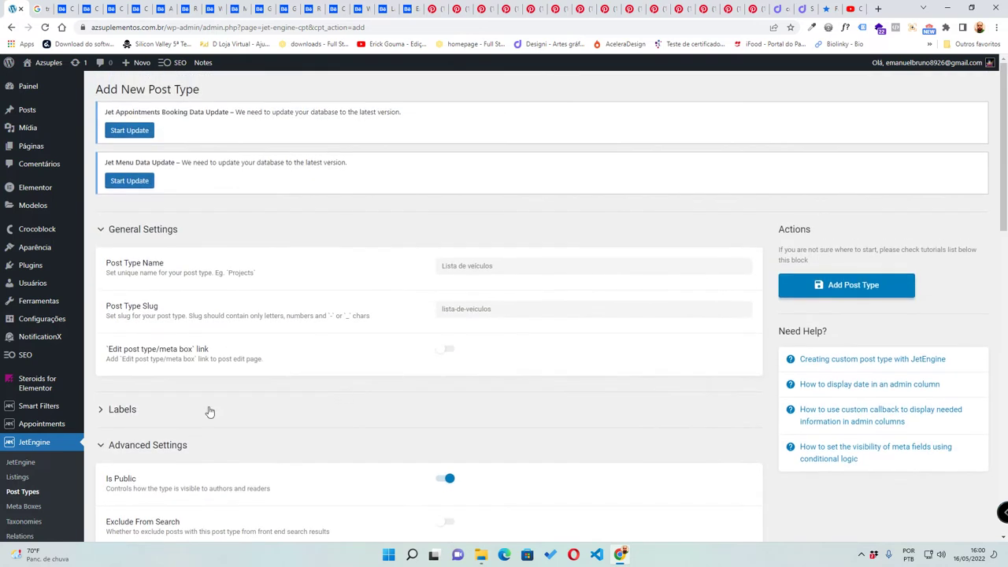
pyautogui.click(100, 445)
pyautogui.scroll(-2, 157, 461)
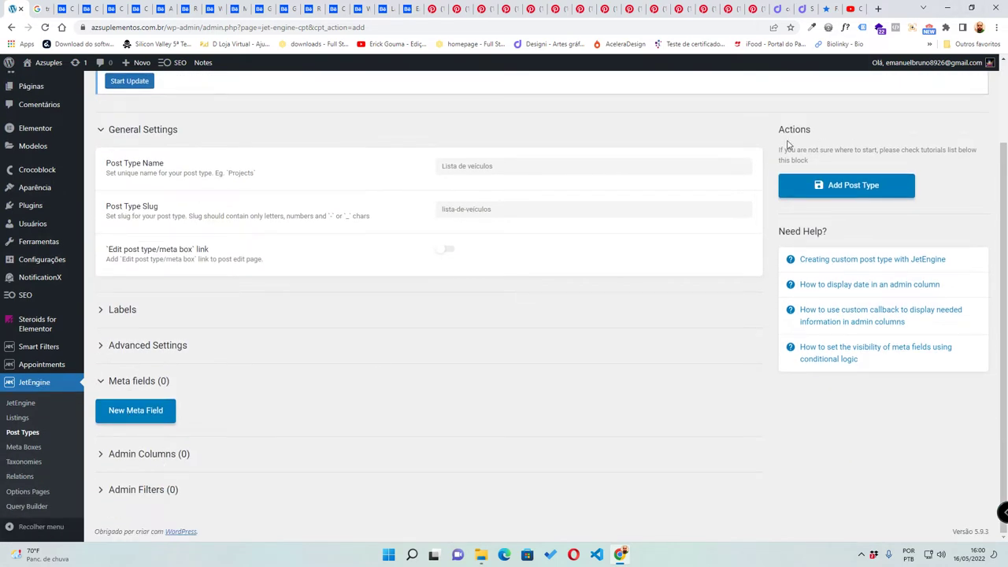
# - Move the YouTube tutorial's browser tab beside the WordPress tab and return to the new post type form
pyautogui.click(848, 8)
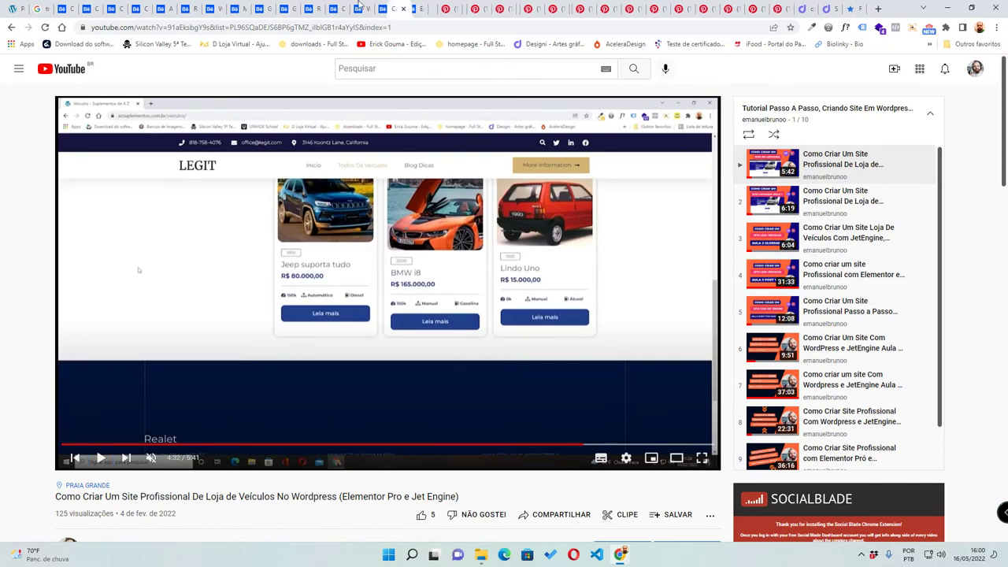
pyautogui.moveTo(114, 6); pyautogui.dragTo(37, 8)
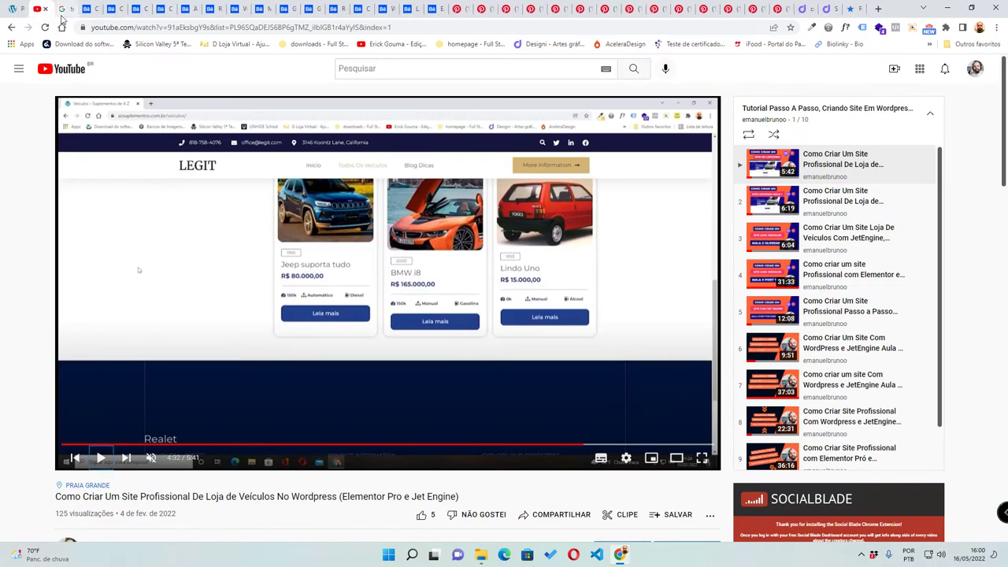
pyautogui.click(14, 8)
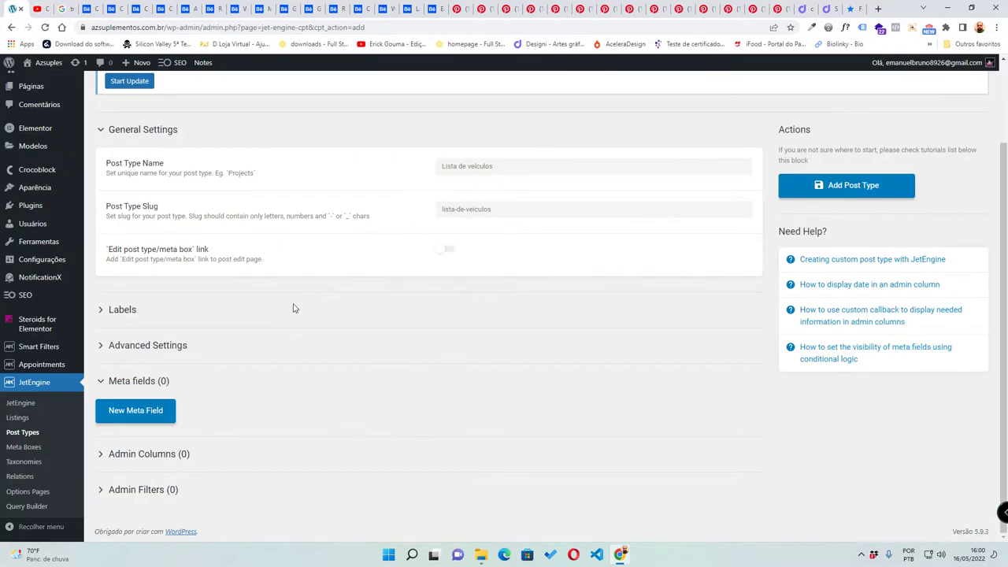
# - Add a meta field to the post type and label it "Recursos Globais"
pyautogui.click(115, 412)
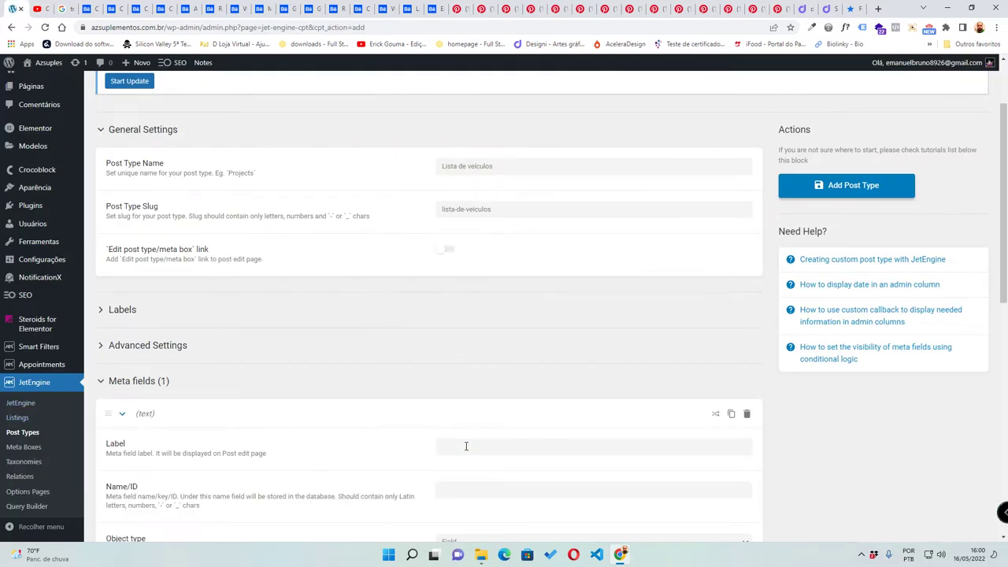
pyautogui.click(467, 442)
pyautogui.write('e')
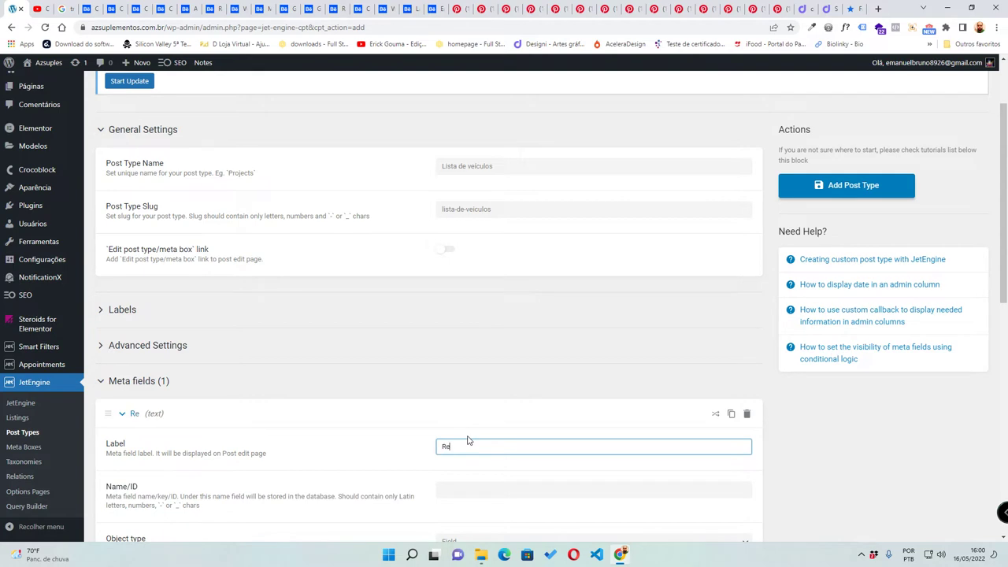
pyautogui.write('cursos de')
pyautogui.press('BackSpace')
pyautogui.press('BackSpace')
pyautogui.press('BackSpace')
pyautogui.write('Globais')
pyautogui.click(837, 465)
pyautogui.scroll(-3, 776, 457)
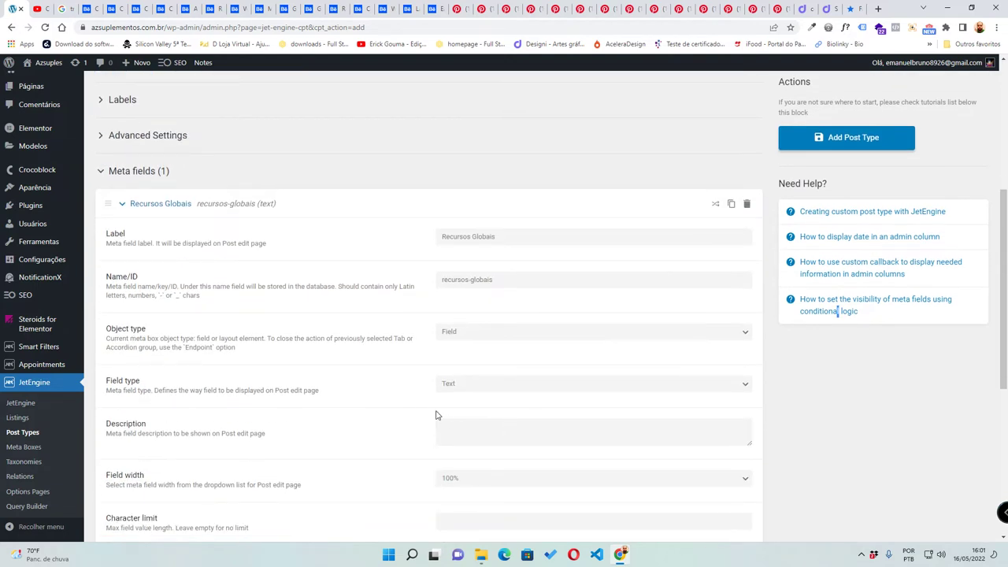
# - Set the Recursos Globais meta field's object type to Tab with a Vertical layout, and collapse the field
pyautogui.click(531, 391)
pyautogui.click(531, 391)
pyautogui.click(509, 335)
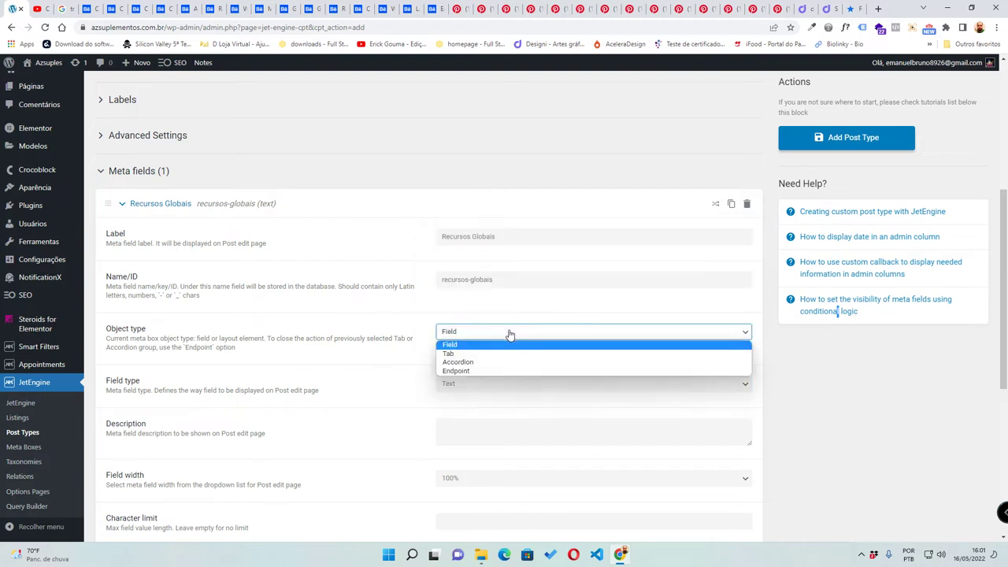
pyautogui.click(500, 354)
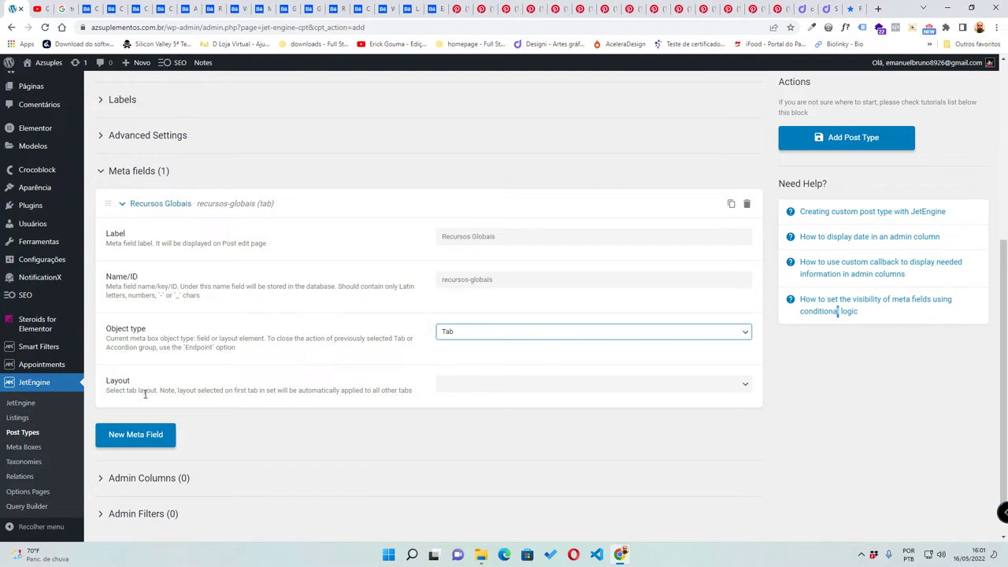
pyautogui.click(494, 387)
pyautogui.click(477, 407)
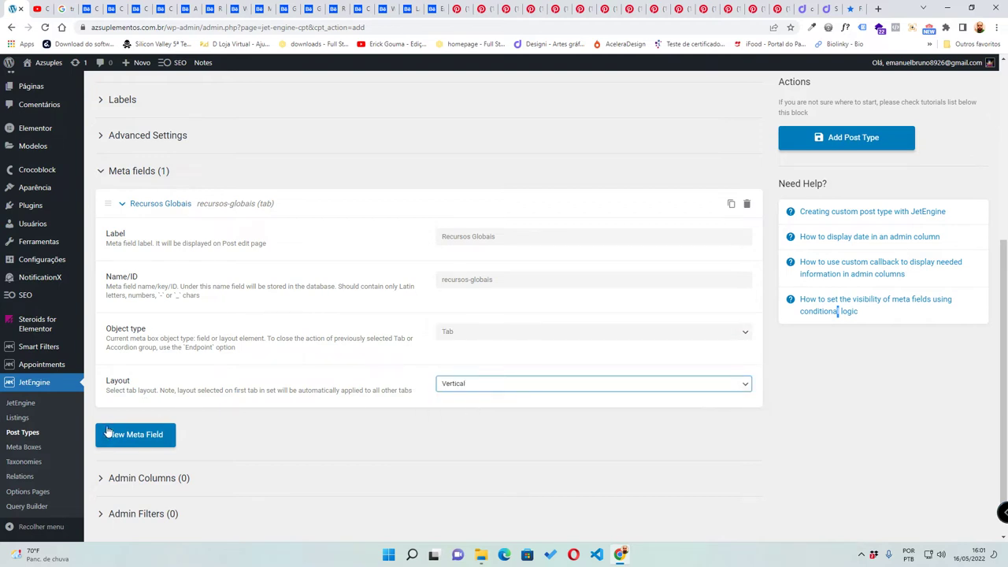
pyautogui.click(122, 206)
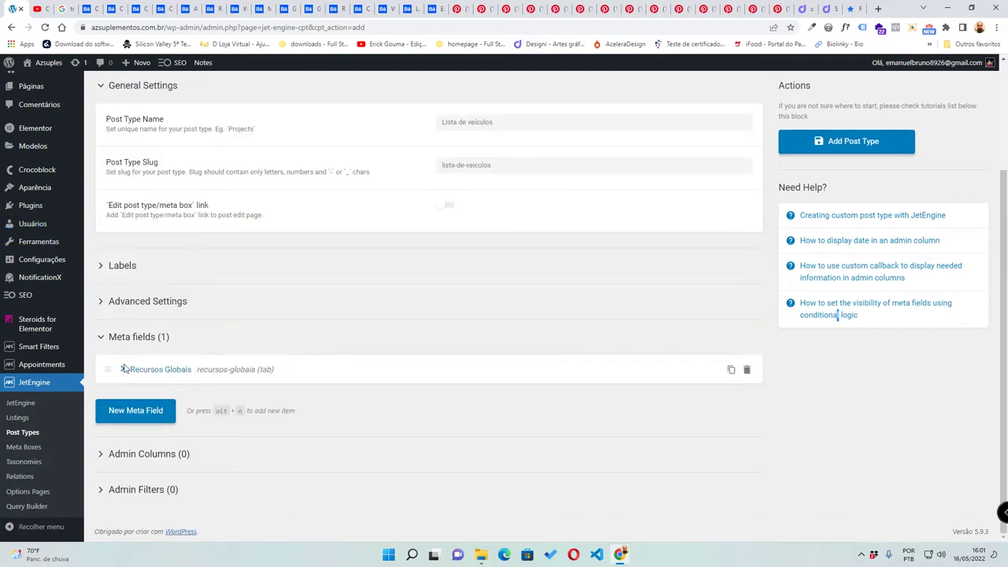
# - Add a second meta field under the Recursos Globais tab and label it "Preço visual"
pyautogui.click(135, 409)
pyautogui.scroll(-2, 479, 401)
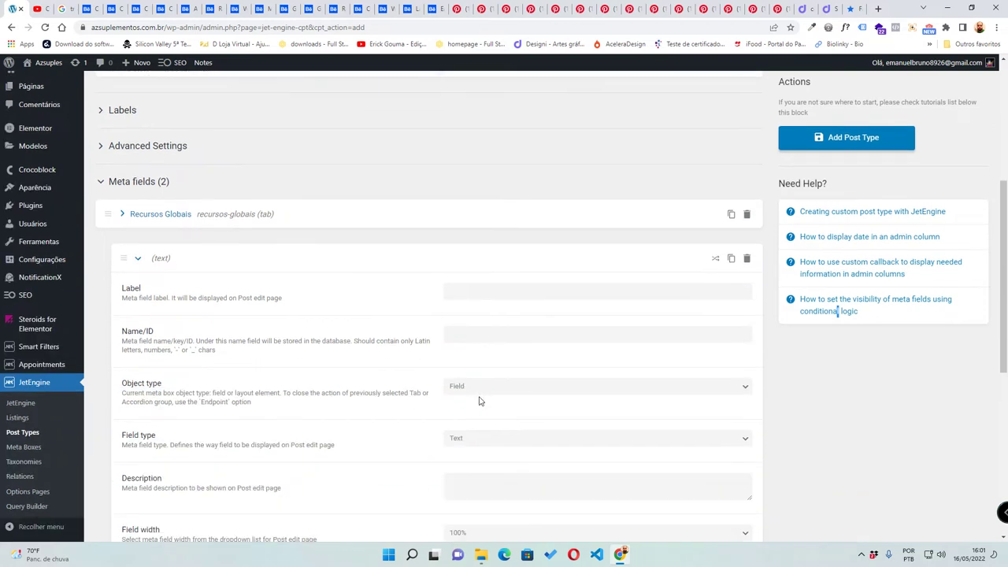
pyautogui.click(490, 287)
pyautogui.write('Preço')
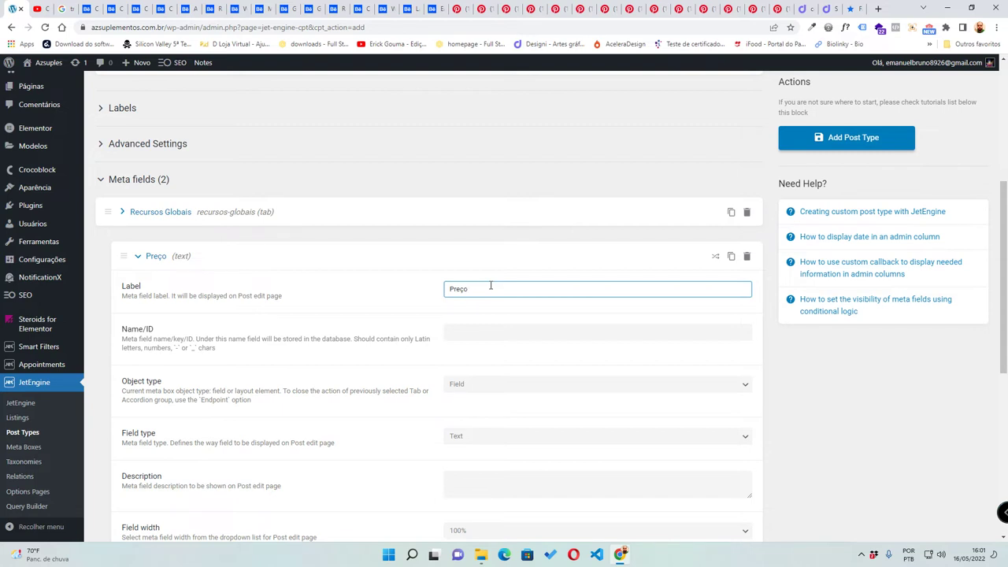
pyautogui.write(' visual')
pyautogui.click(845, 408)
# - Give the Preço visual meta field the description "Digite o texto neste formato ---> R$ 150.000,00"
pyautogui.scroll(-1, 556, 426)
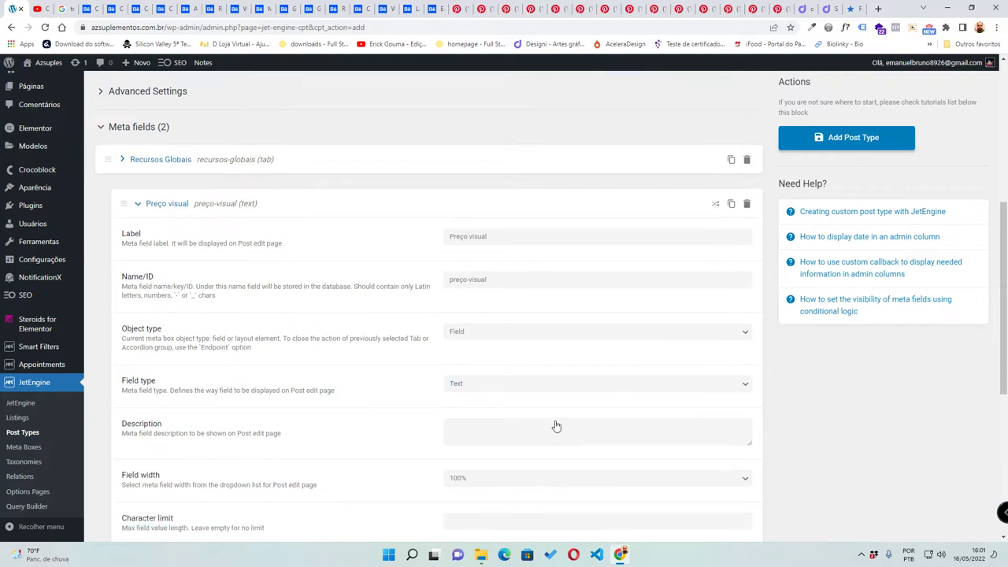
pyautogui.scroll(-1, 557, 427)
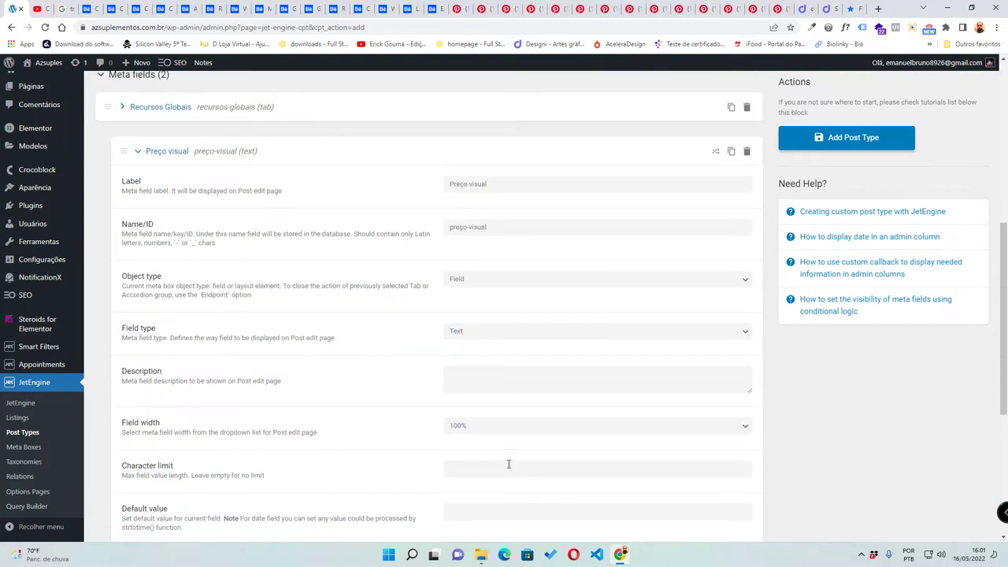
pyautogui.click(496, 375)
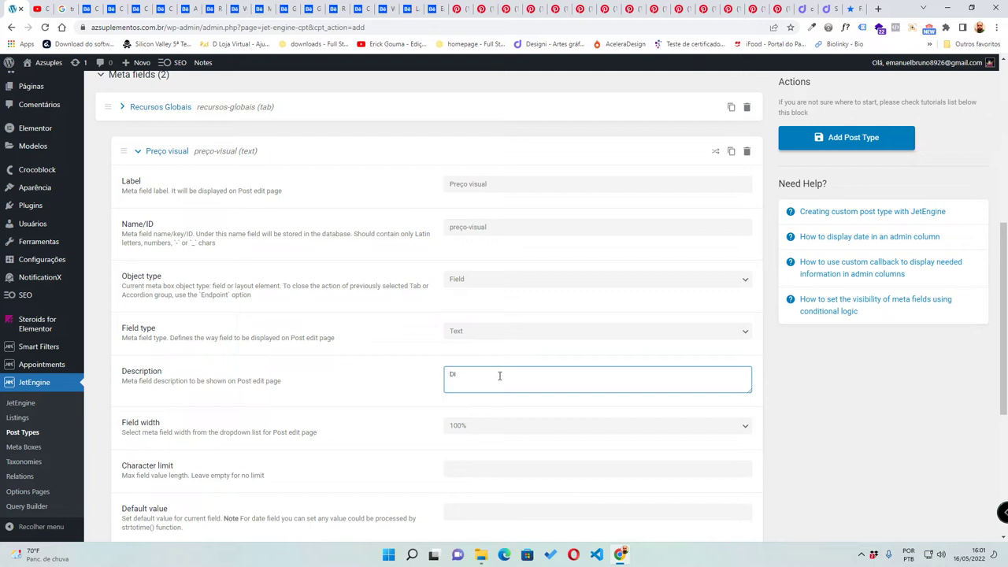
pyautogui.write('Digite oq')
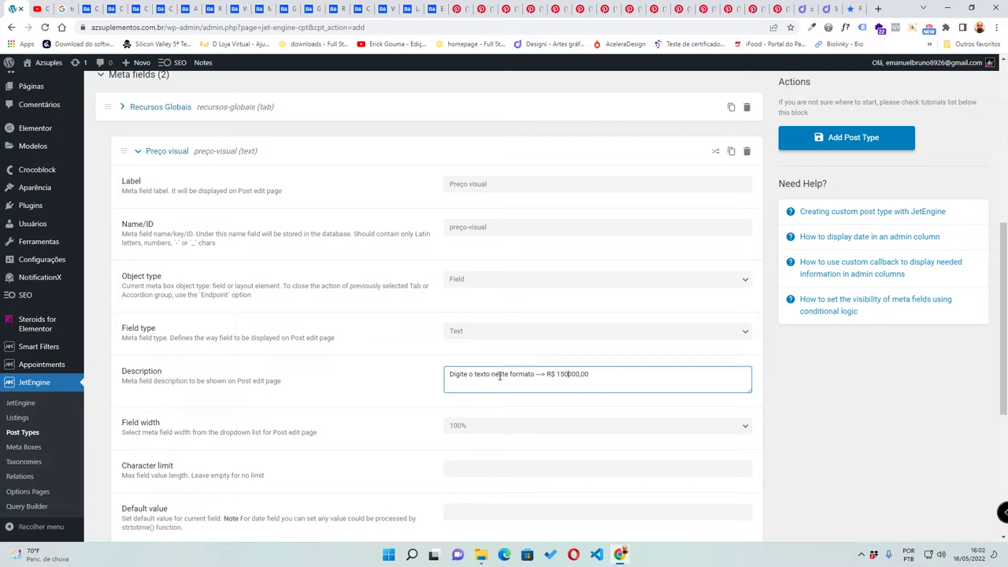
pyautogui.write('.')
pyautogui.click(914, 479)
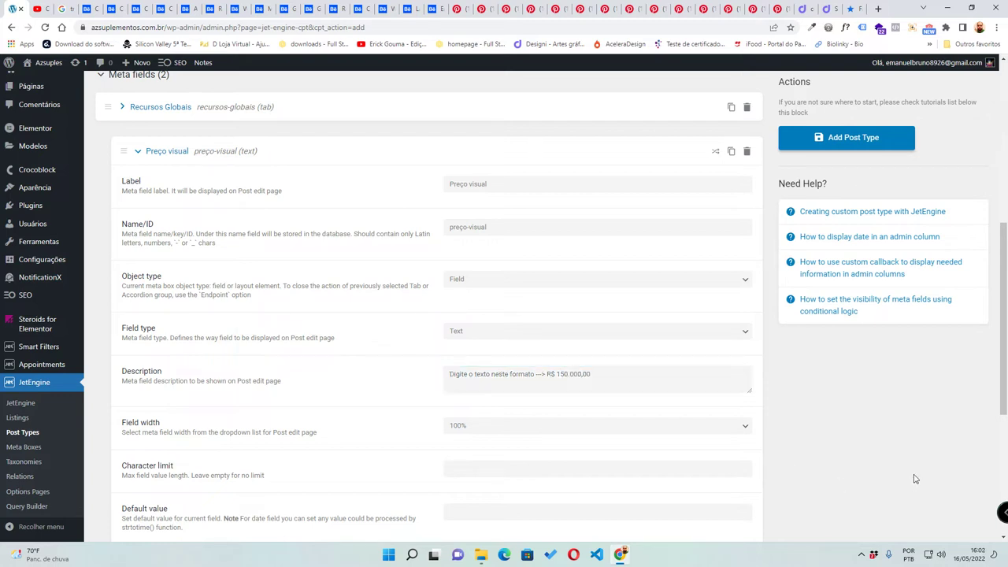
# - Set the Preço visual meta field's width to 50%
pyautogui.click(504, 430)
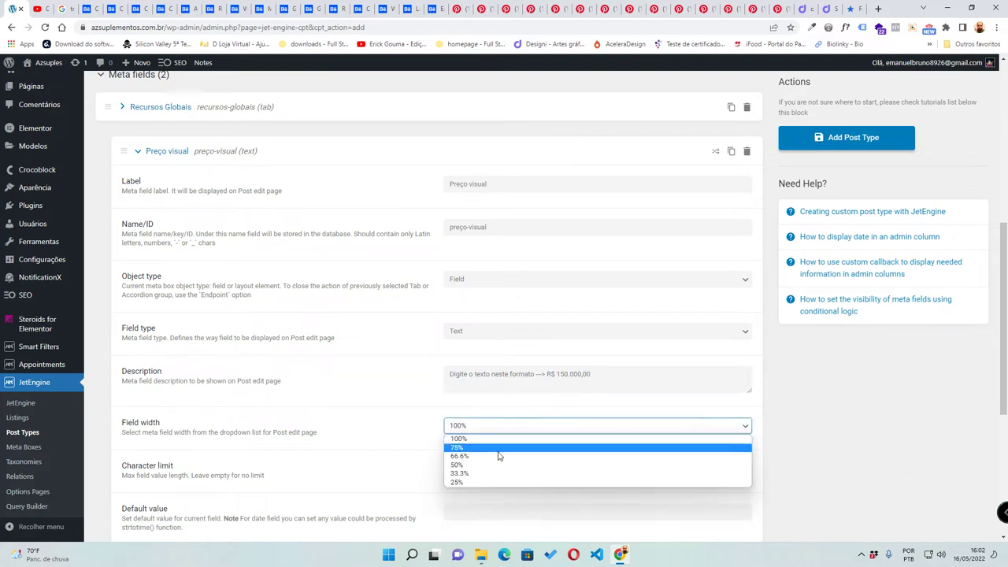
pyautogui.click(491, 466)
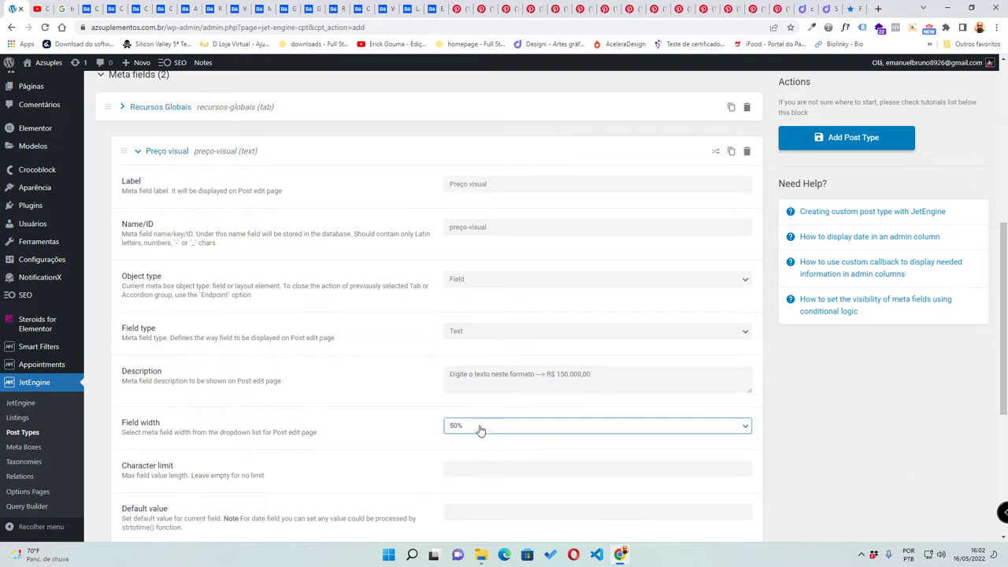
pyautogui.click(479, 428)
pyautogui.click(479, 428)
pyautogui.click(811, 430)
# - Make the Preço visual meta field required, and collapse the field
pyautogui.scroll(-2, 583, 428)
pyautogui.scroll(-2, 391, 425)
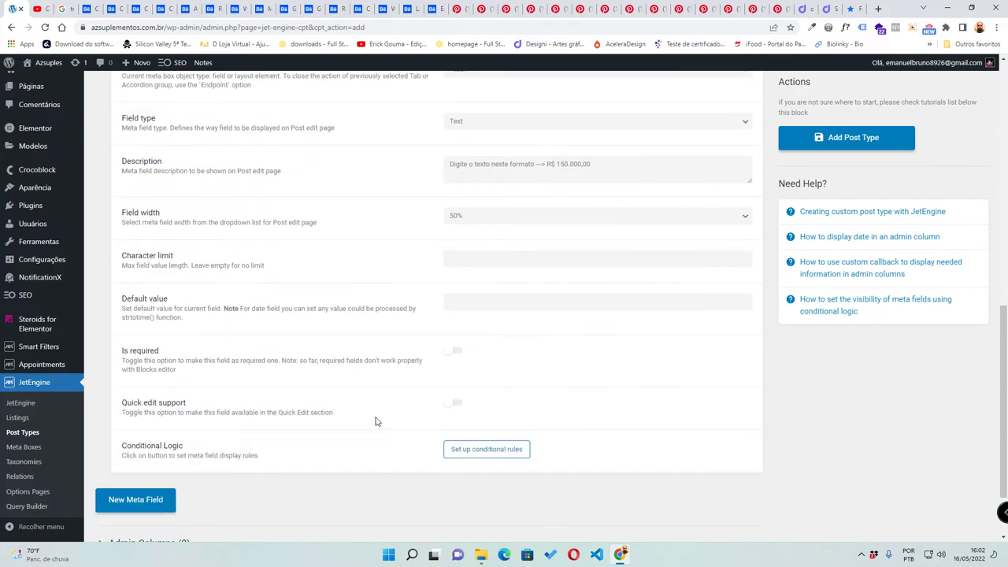
pyautogui.click(455, 353)
pyautogui.scroll(3, 441, 323)
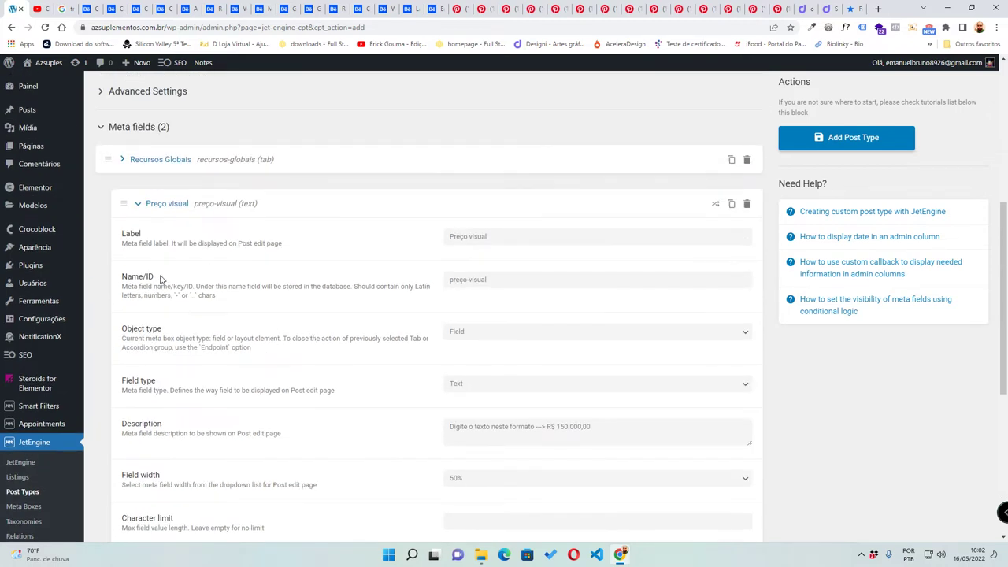
pyautogui.click(138, 204)
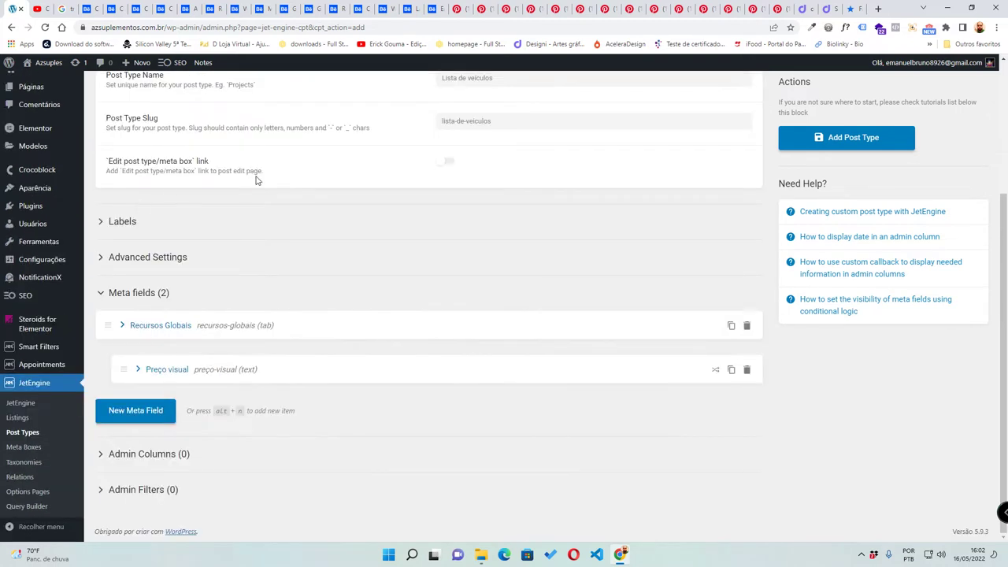
# - Check the vehicle cards in the YouTube tutorial for the data they display, and return to the post type form
pyautogui.click(860, 8)
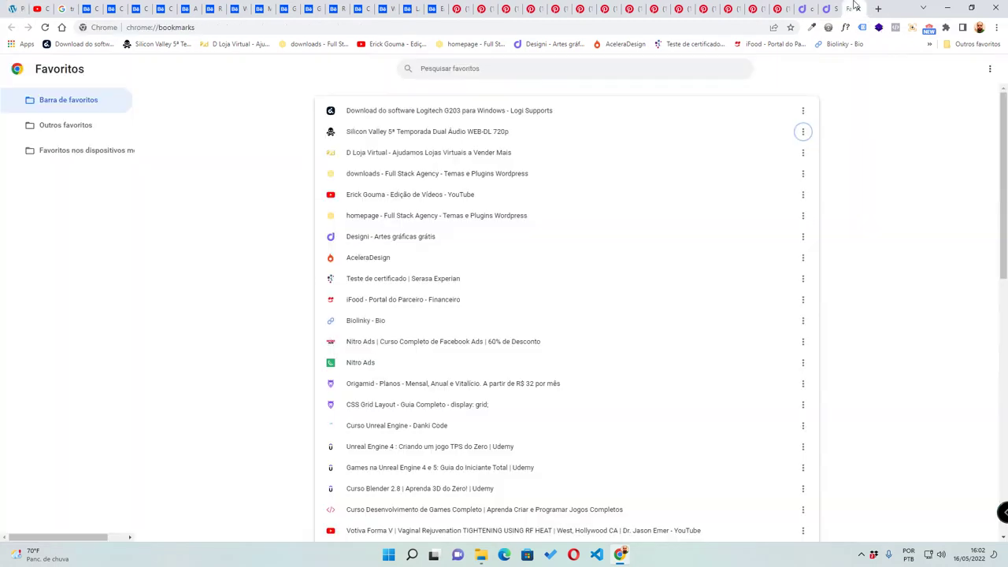
pyautogui.click(40, 6)
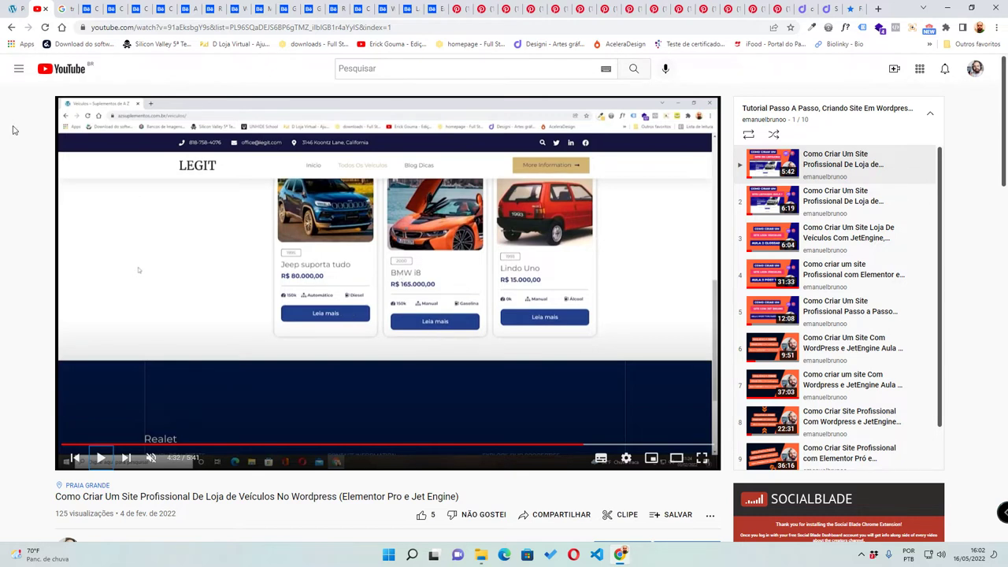
pyautogui.click(15, 8)
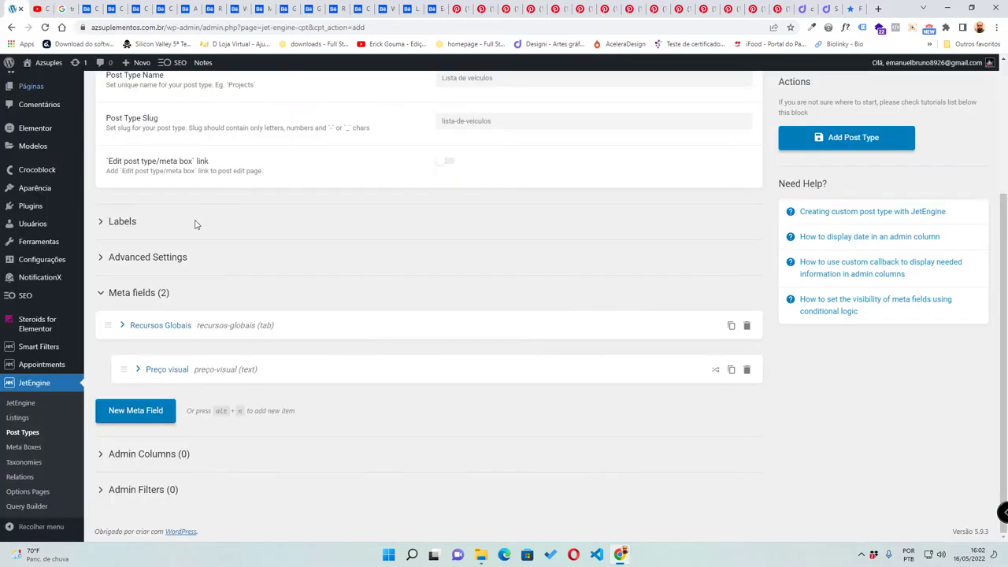
# - Add a meta field after Preço visual and label it "Ano do veiculo", using the vehicle cards in the YouTube tutorial as reference
pyautogui.click(167, 411)
pyautogui.click(538, 447)
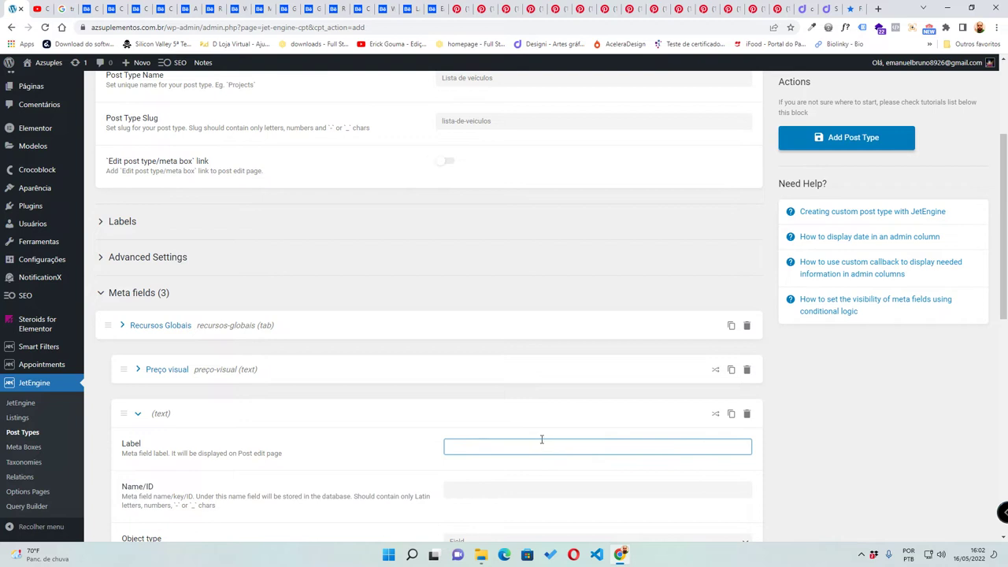
pyautogui.click(35, 8)
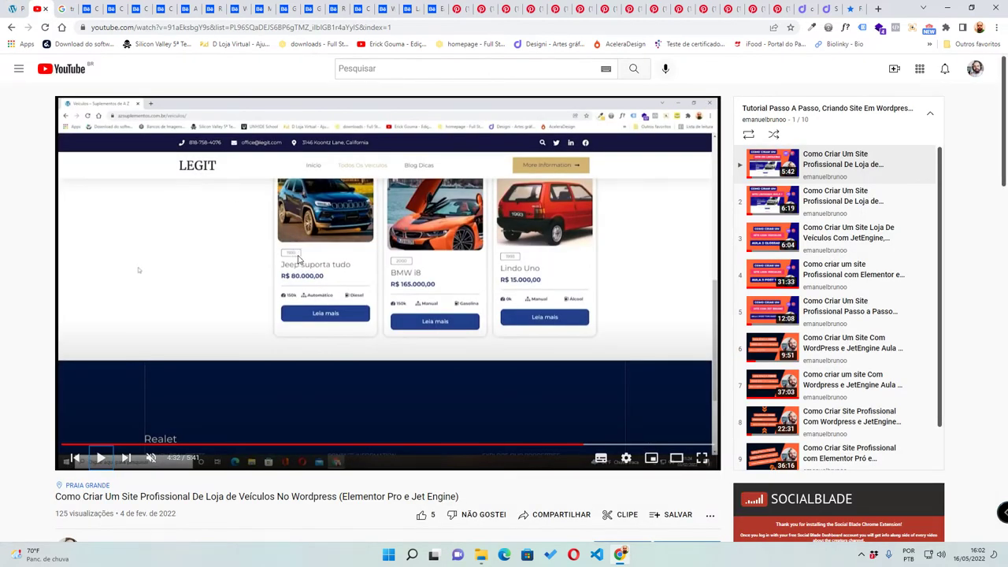
pyautogui.click(26, 8)
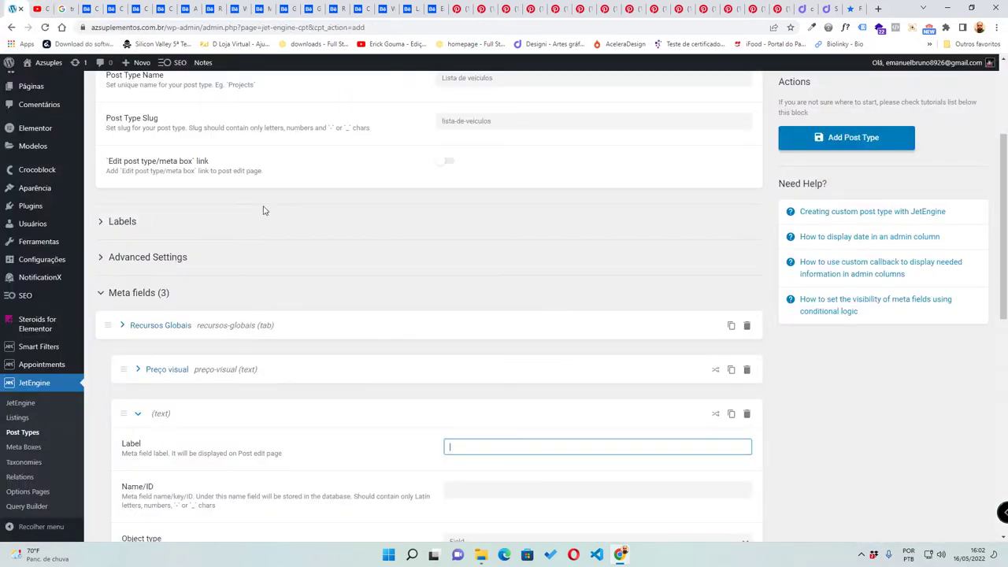
pyautogui.write('Ano do veiculo')
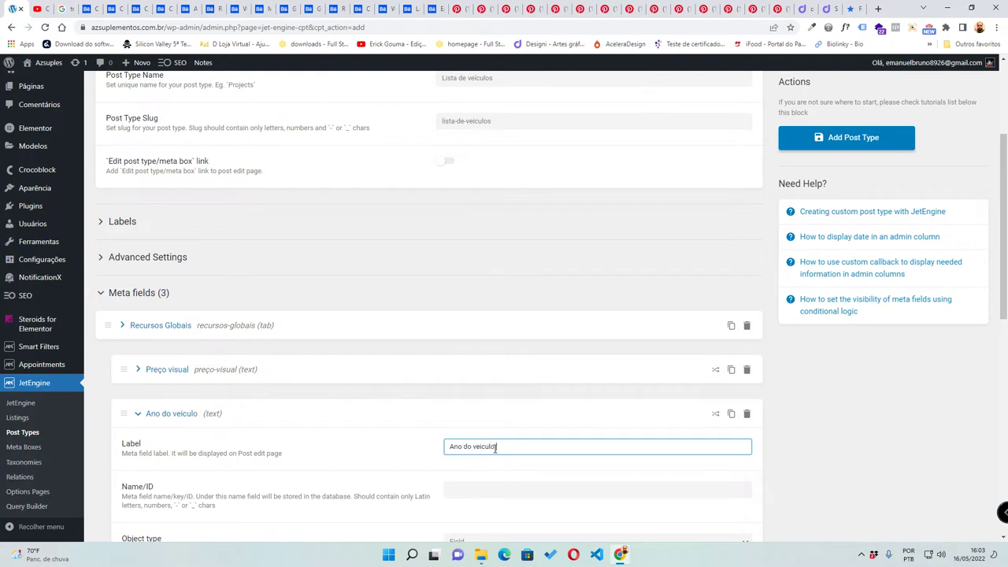
# - Set the Ano do veiculo meta field's type to Number, and collapse the field
pyautogui.scroll(-2, 495, 447)
pyautogui.click(495, 437)
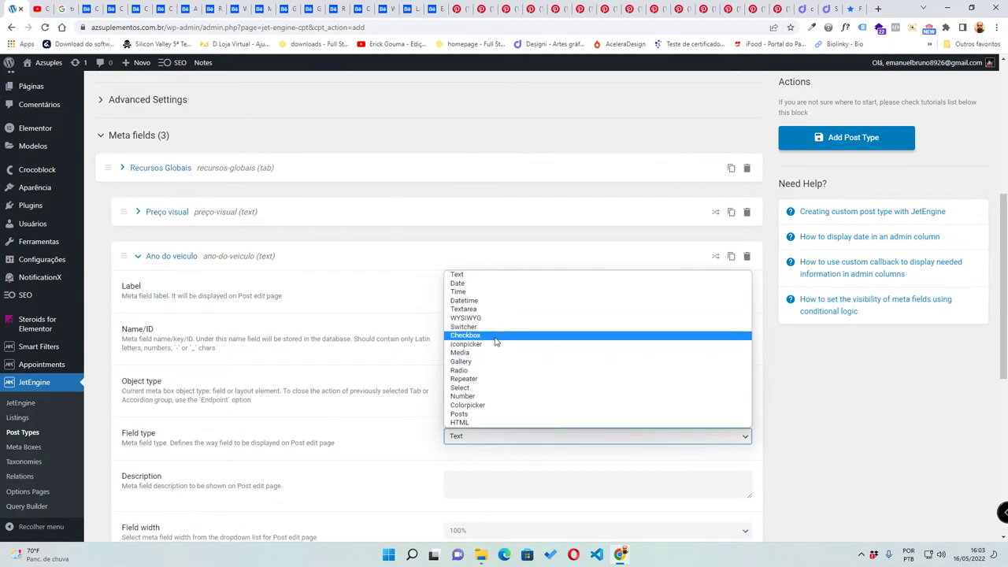
pyautogui.click(505, 397)
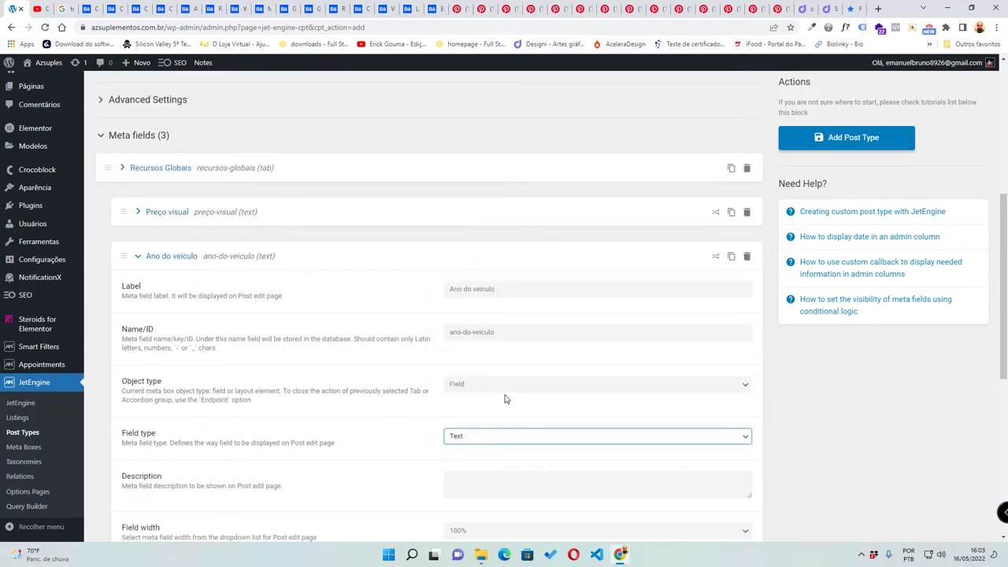
pyautogui.click(45, 7)
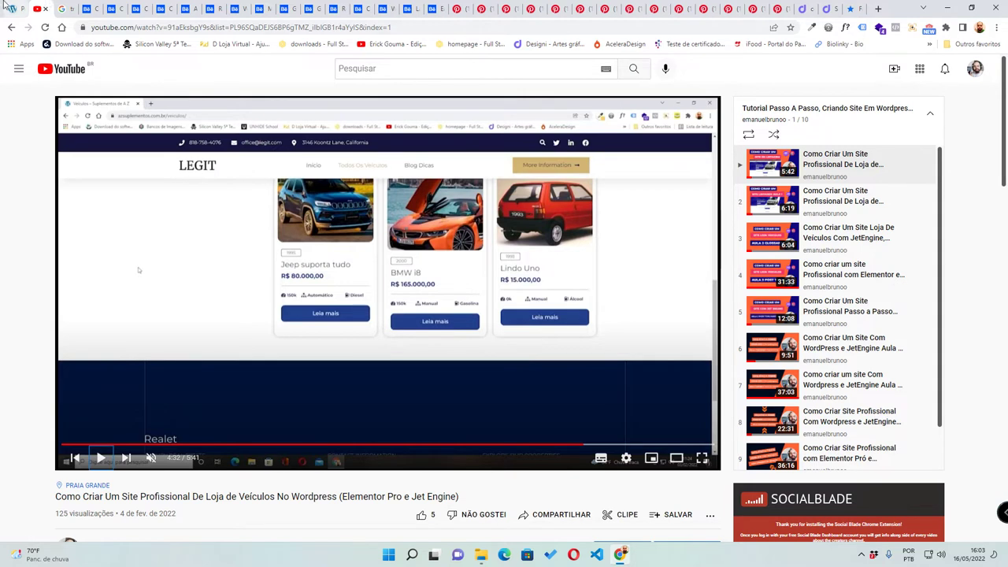
pyautogui.click(12, 7)
pyautogui.scroll(-2, 423, 370)
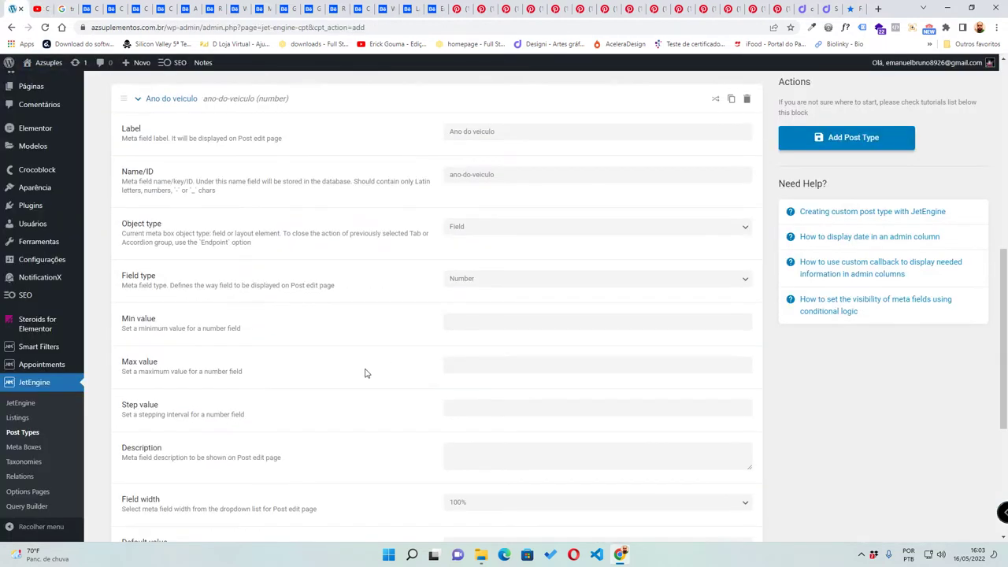
pyautogui.scroll(1, 366, 372)
pyautogui.click(146, 150)
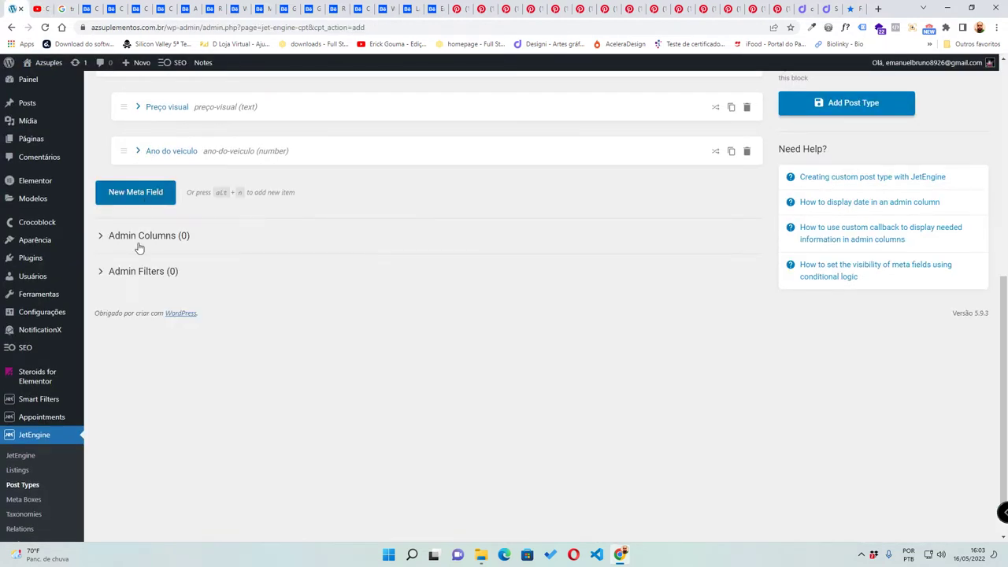
# - Add a meta field after Ano do veiculo and label it "Km rodado"
pyautogui.scroll(5, 139, 248)
pyautogui.scroll(-1, 131, 266)
pyautogui.click(111, 451)
pyautogui.scroll(-2, 436, 417)
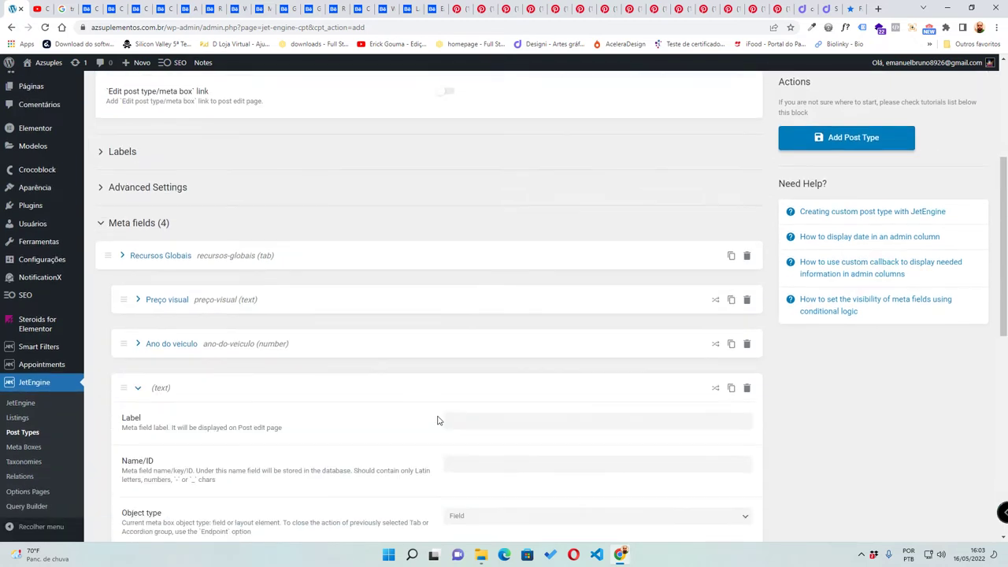
pyautogui.click(540, 336)
pyautogui.write('K')
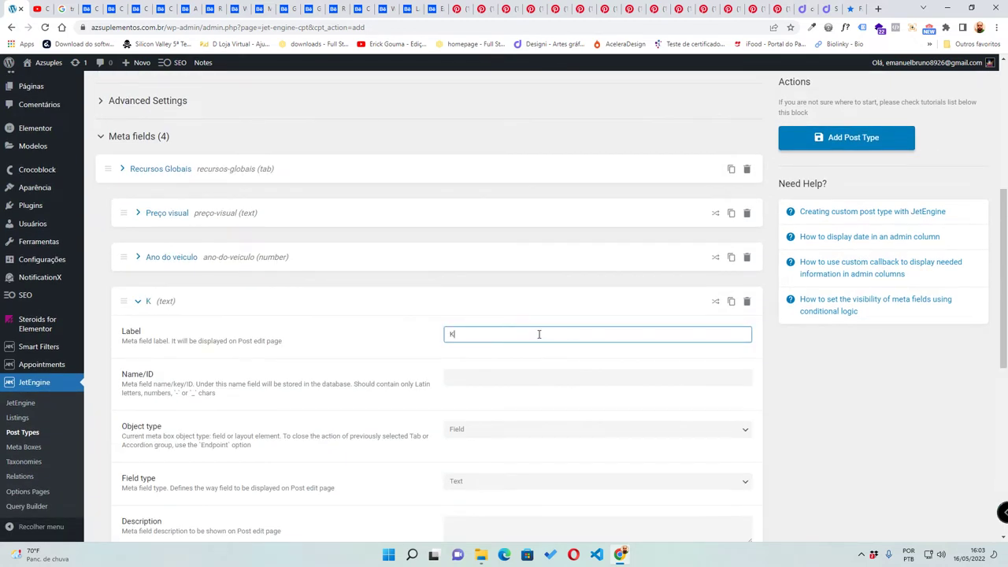
pyautogui.write('m rodado')
pyautogui.click(879, 456)
# - Check the field type options of the Km rodado meta field and keep Text
pyautogui.scroll(-1, 505, 412)
pyautogui.scroll(-2, 505, 412)
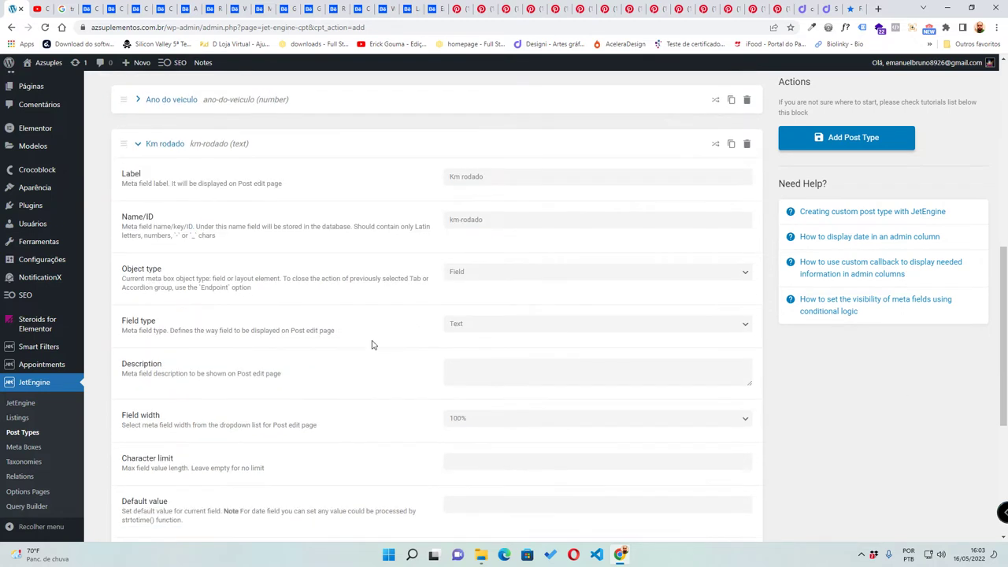
pyautogui.click(496, 320)
pyautogui.click(496, 321)
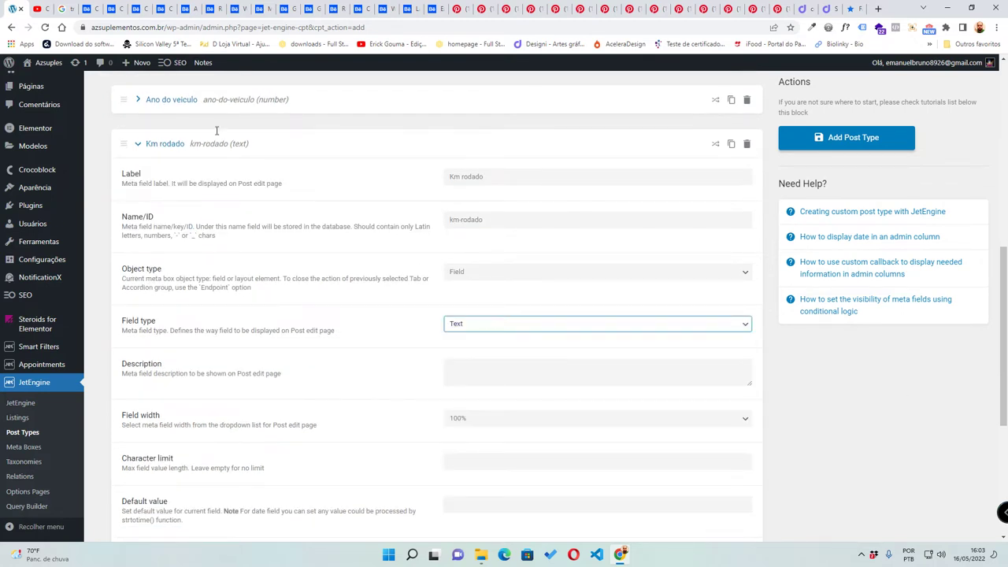
# - Switch to the YouTube tutorial, skip forward to the Honda CG 160 detail page to examine its vehicle specifications, and start playback
pyautogui.click(40, 8)
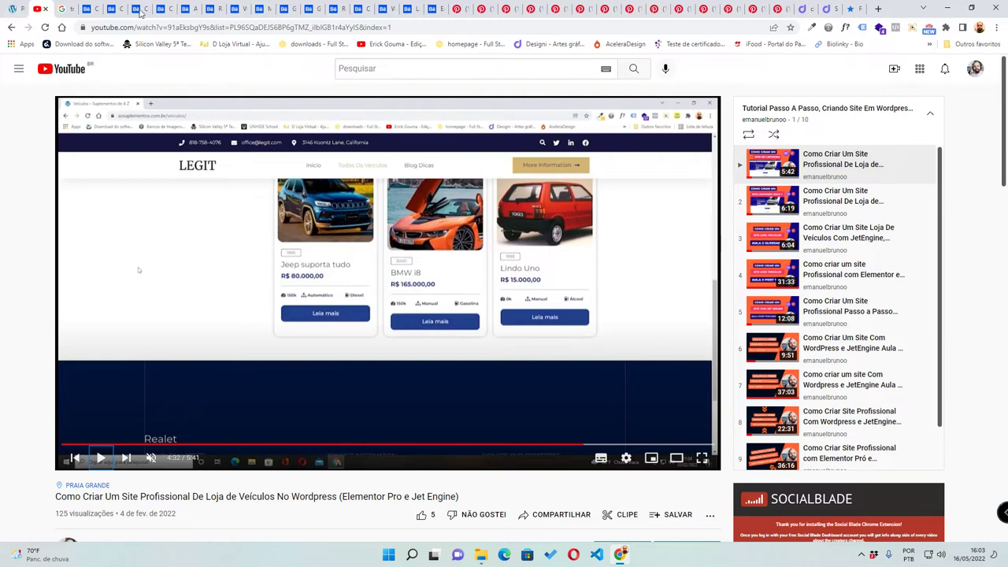
pyautogui.hotkey('ctrl', 'shift', 'Tab')
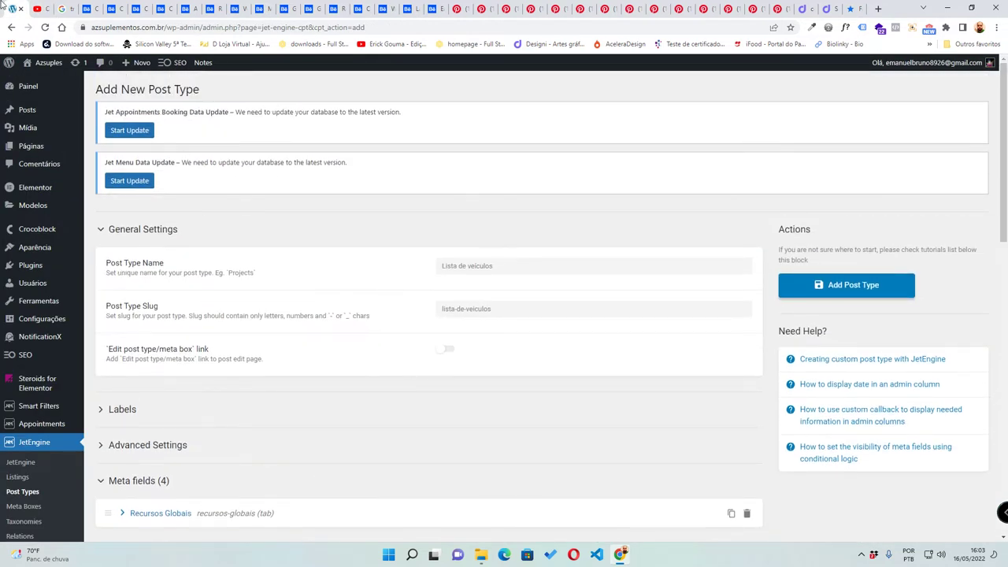
pyautogui.hotkey('ctrl', 'Tab')
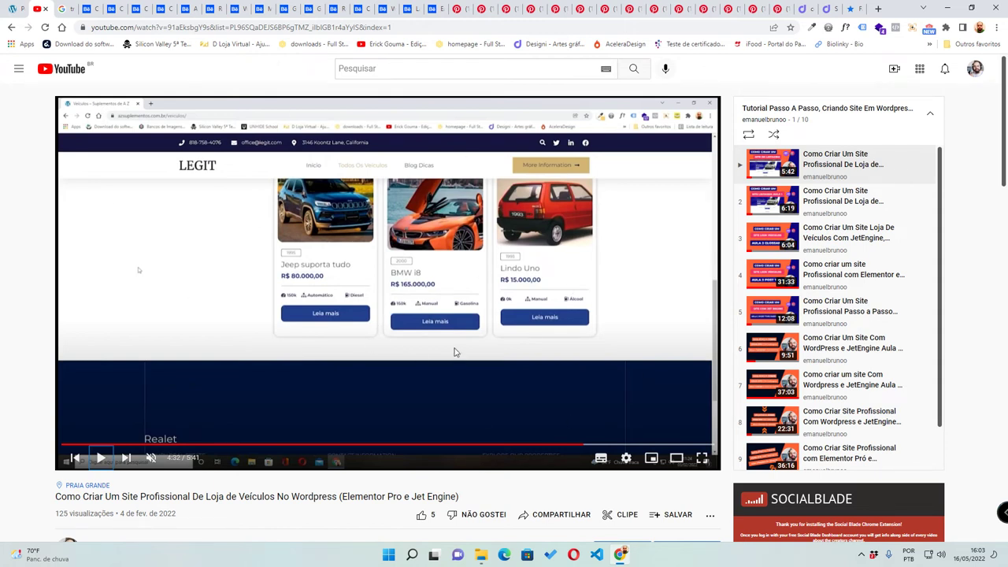
pyautogui.press('Right')
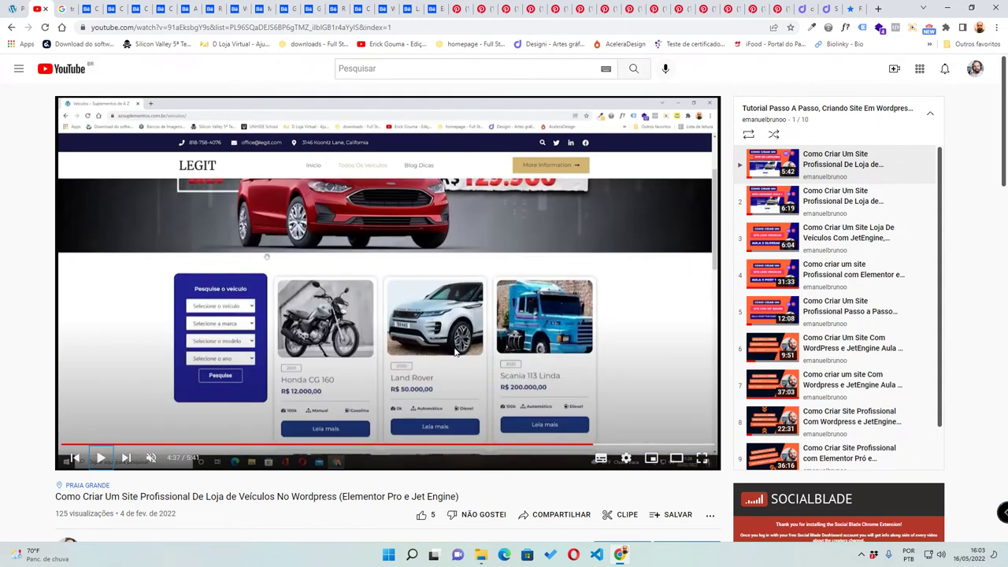
pyautogui.press('Right')
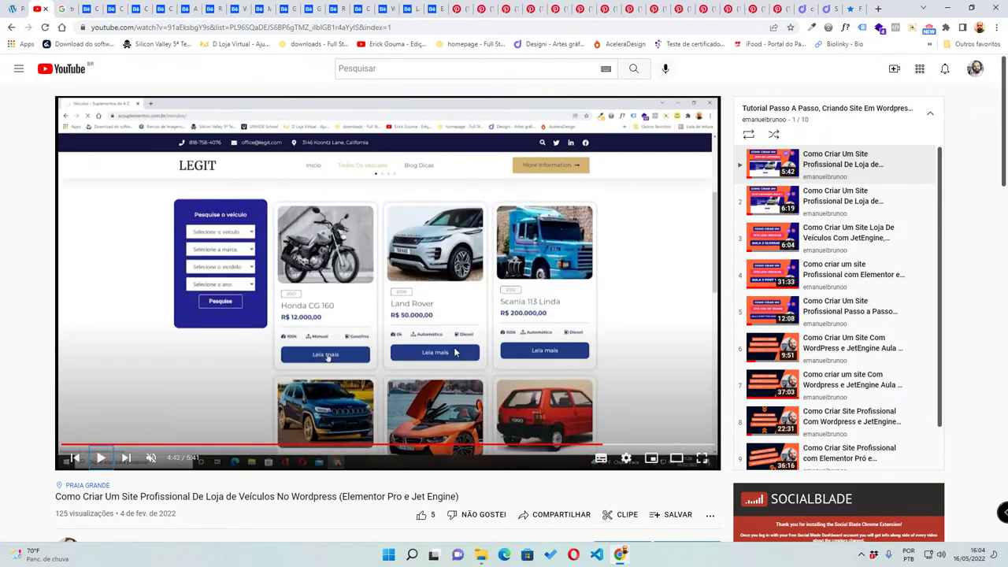
pyautogui.press('Right')
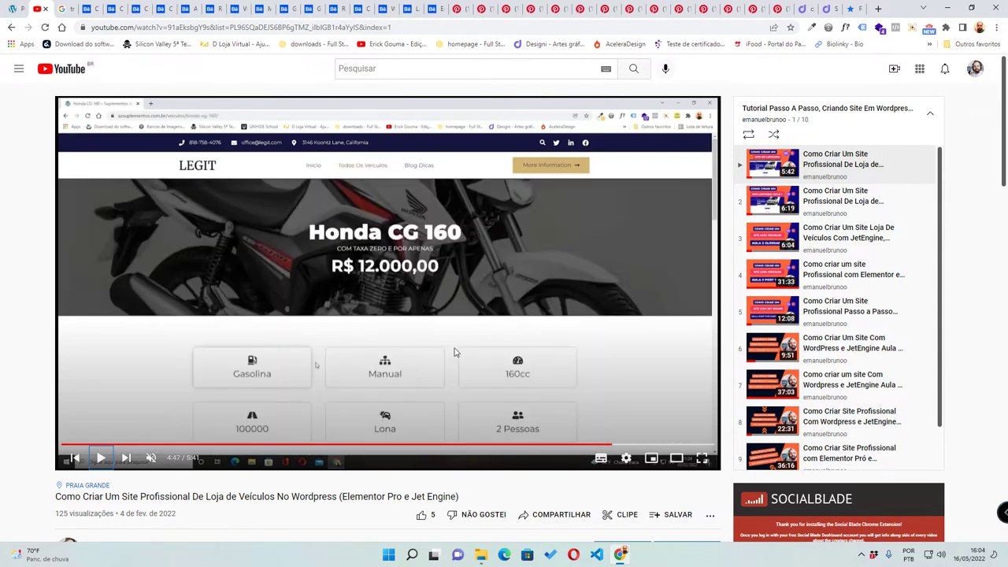
pyautogui.press('space')
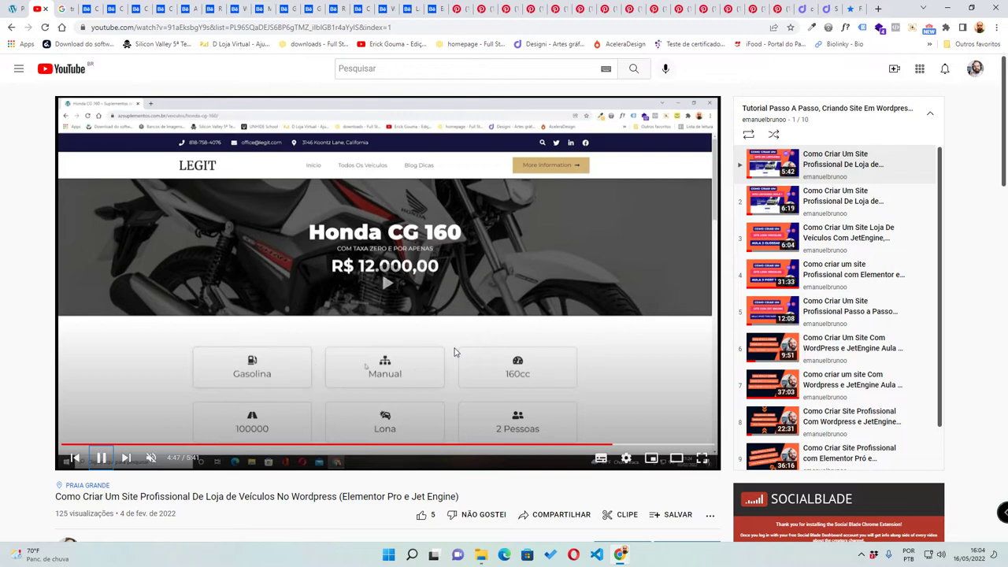
# - Pause the YouTube tutorial, return to the WordPress post type form, and collapse the Km rodado meta field
pyautogui.press('space')
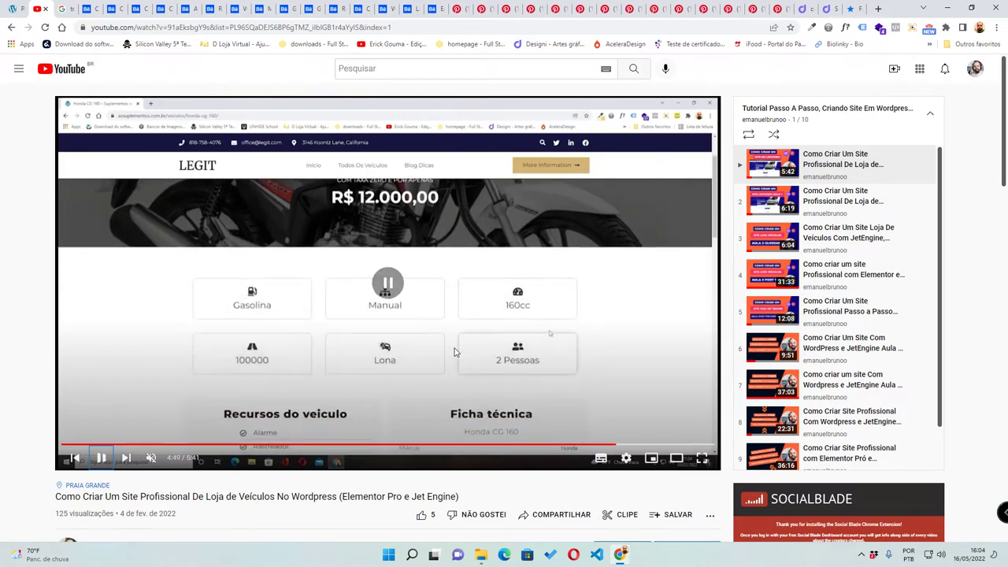
pyautogui.click(11, 9)
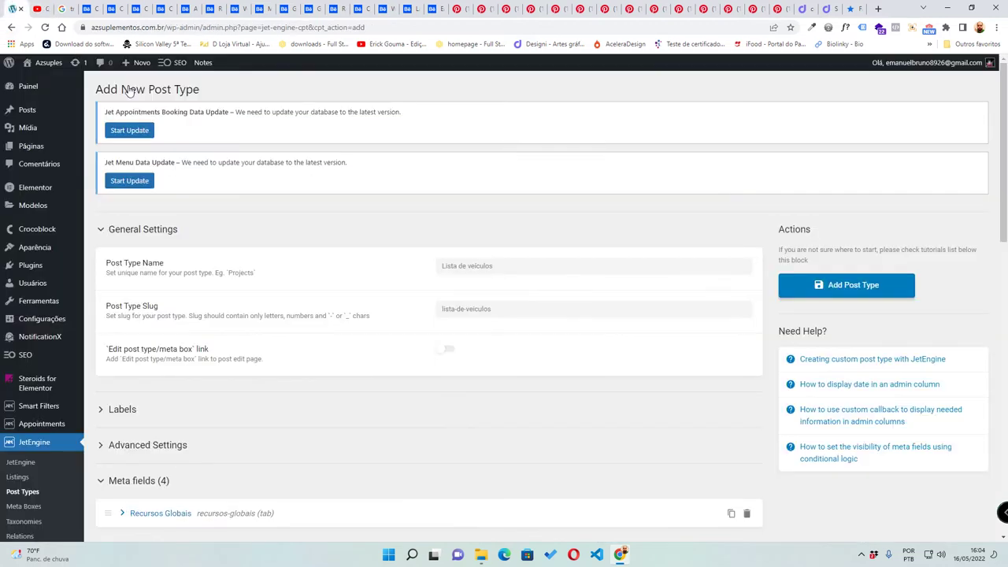
pyautogui.scroll(-3, 331, 371)
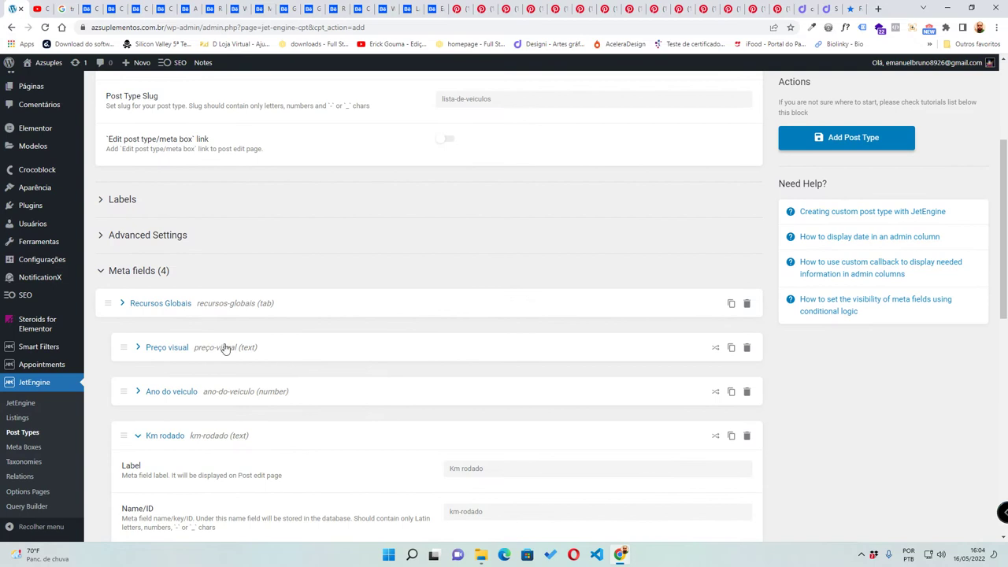
pyautogui.click(140, 437)
pyautogui.scroll(-1, 160, 428)
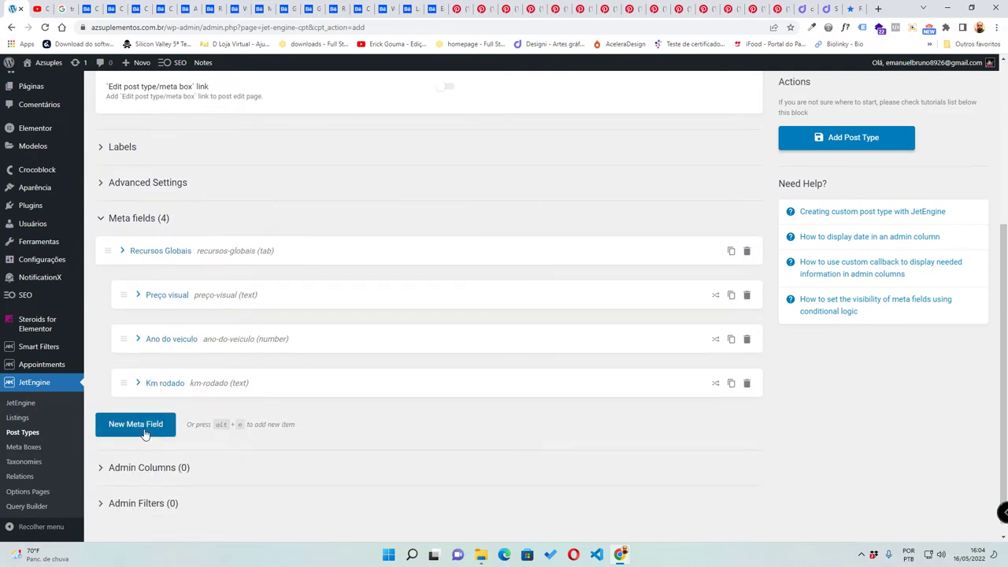
# - Add a meta field after Km rodado, label it "Quantidade de lugares", and collapse it
pyautogui.click(135, 423)
pyautogui.click(534, 466)
pyautogui.write('Q')
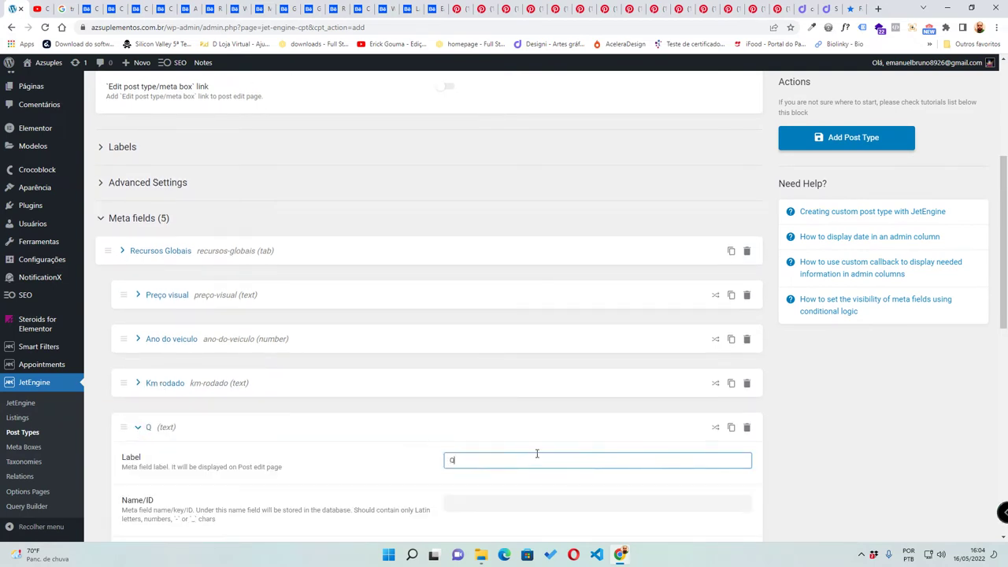
pyautogui.write('uantidade de lugares')
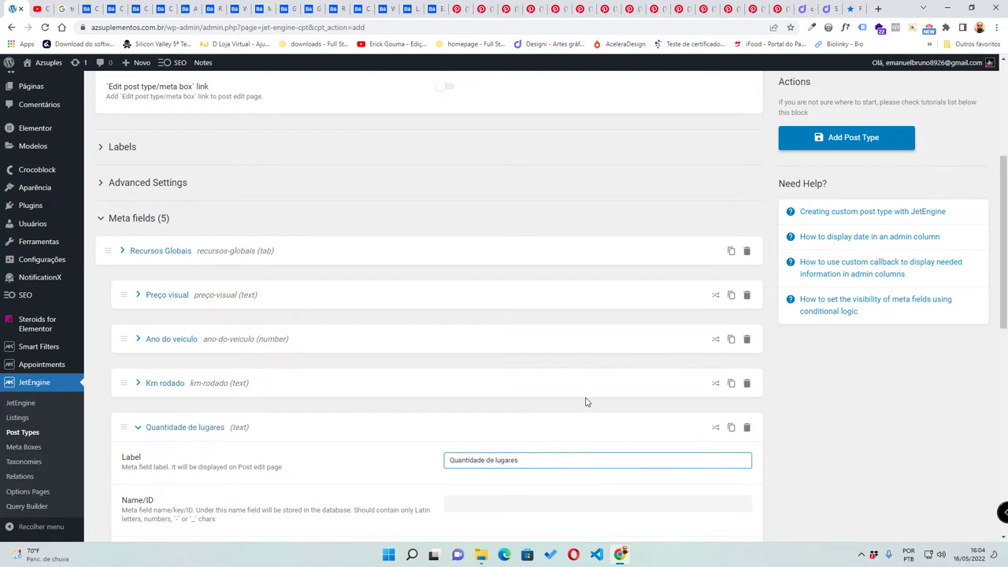
pyautogui.click(826, 446)
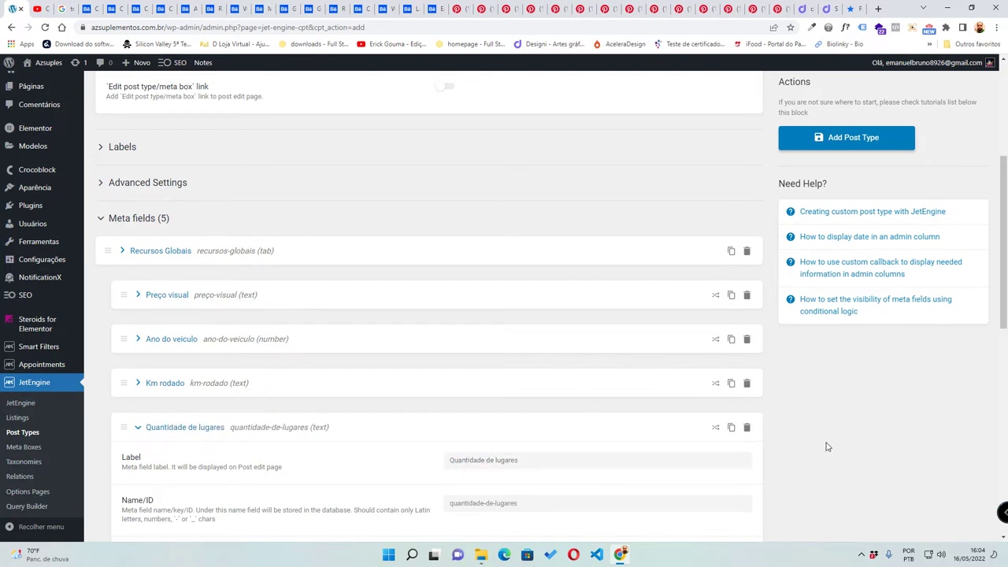
pyautogui.click(140, 429)
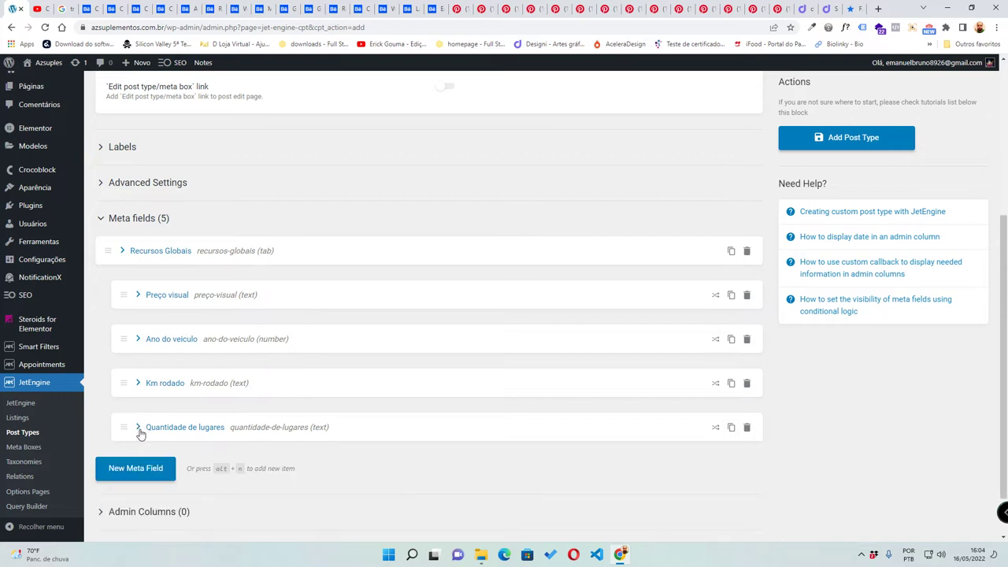
# - Check the vehicle specifications in the YouTube tutorial and, back in WordPress, add a meta field labelled "Km rodado numero" after Quantidade de lugares
pyautogui.click(39, 9)
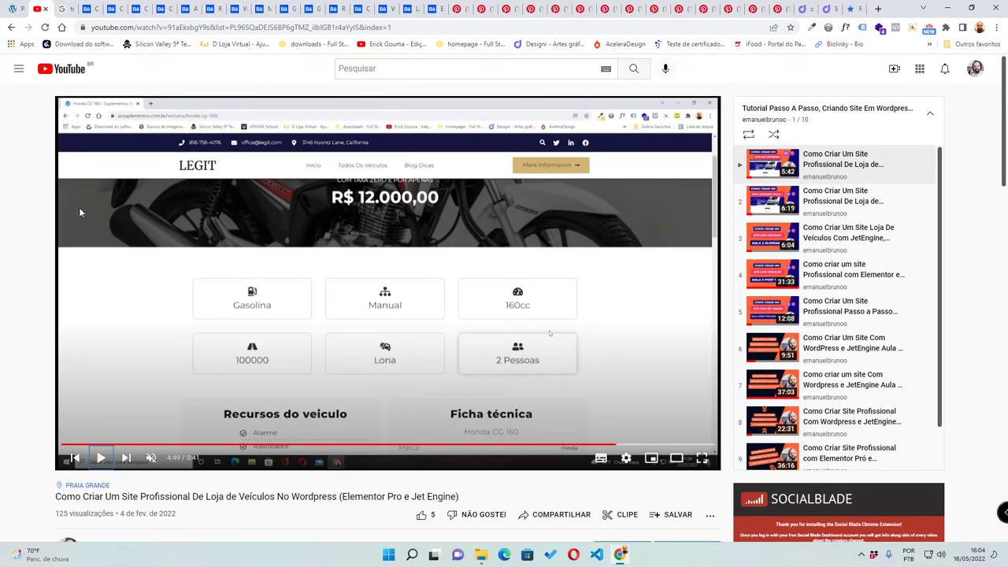
pyautogui.click(8, 8)
pyautogui.click(12, 8)
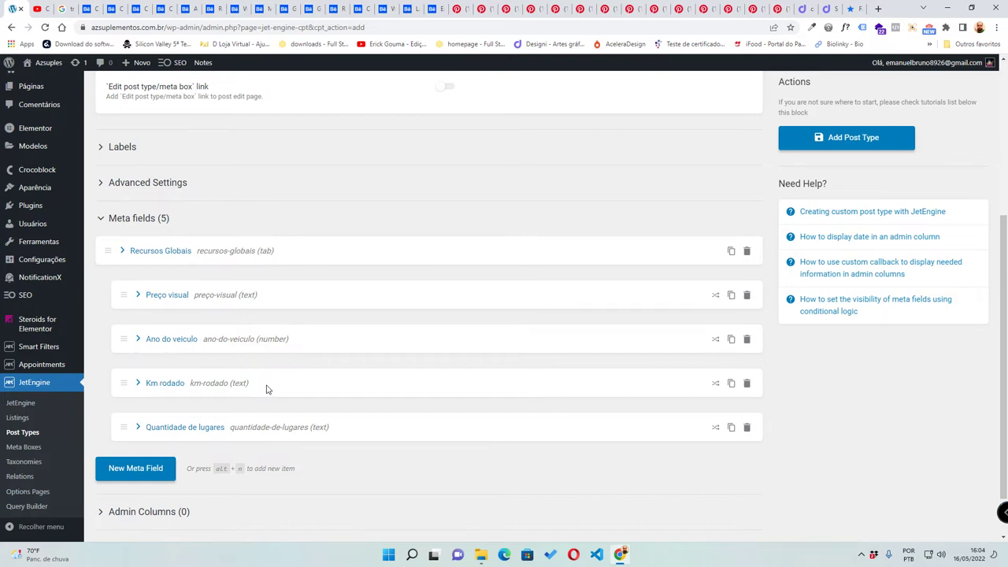
pyautogui.click(116, 475)
pyautogui.click(40, 7)
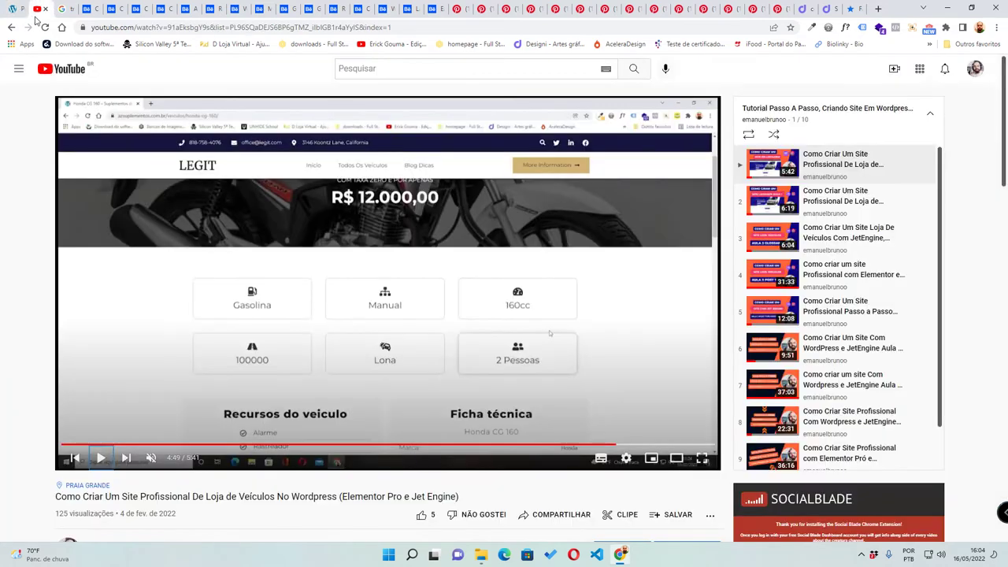
pyautogui.click(4, 7)
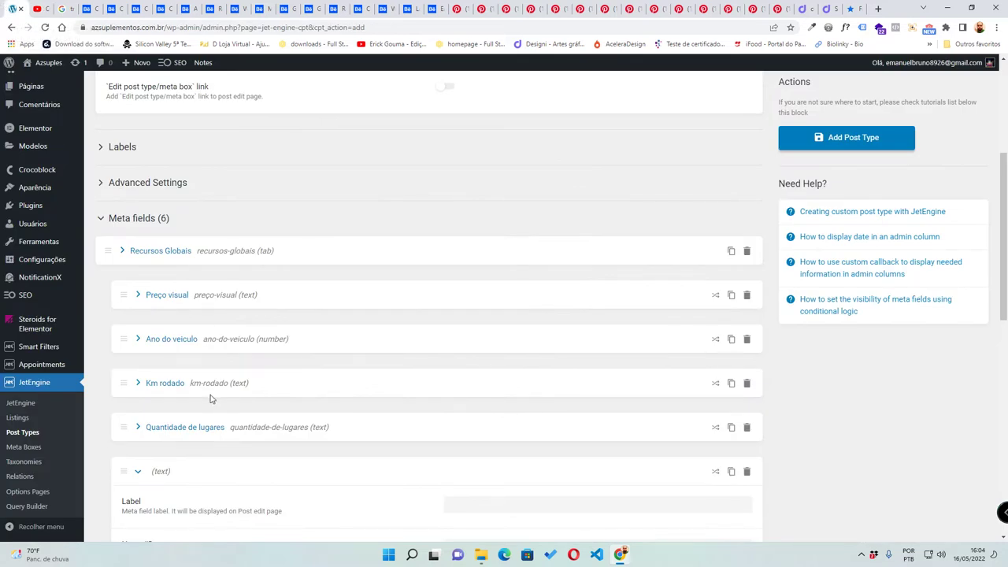
pyautogui.scroll(-2, 393, 504)
pyautogui.click(517, 399)
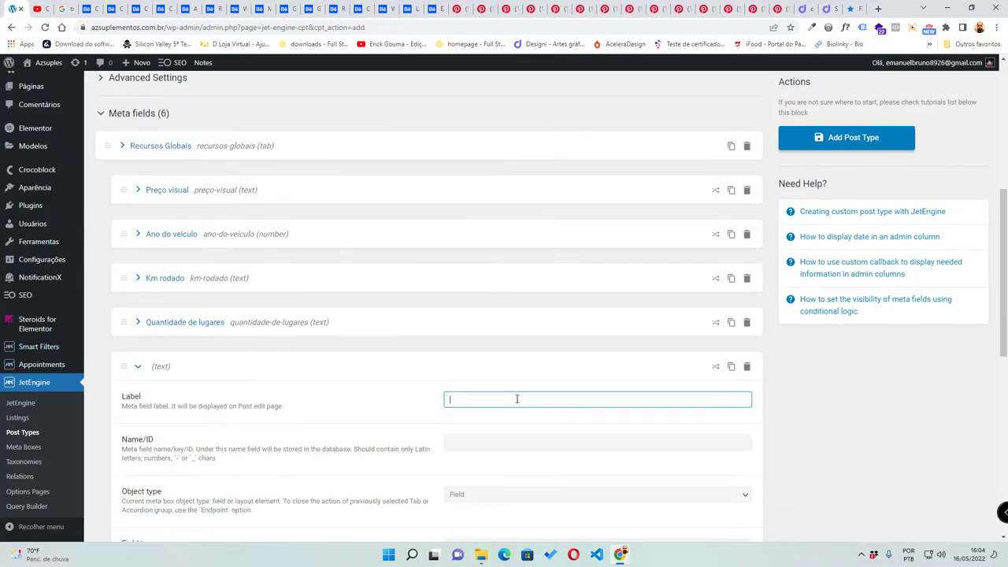
pyautogui.write('Km rodado numero')
pyautogui.click(424, 422)
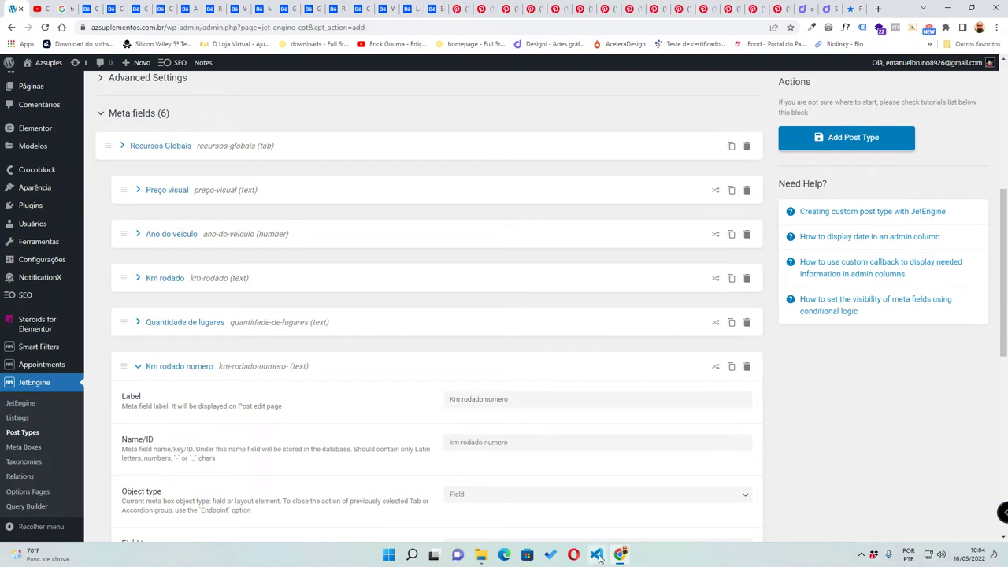
# - Set the Km rodado numero meta field's type to Number, and collapse the field
pyautogui.scroll(-1, 442, 462)
pyautogui.click(478, 443)
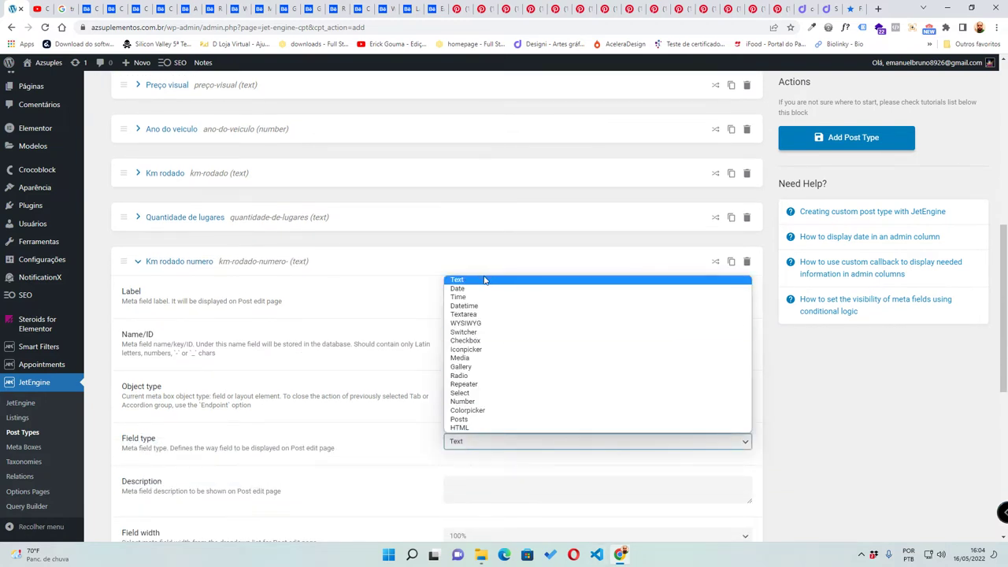
pyautogui.click(511, 402)
pyautogui.scroll(1, 138, 363)
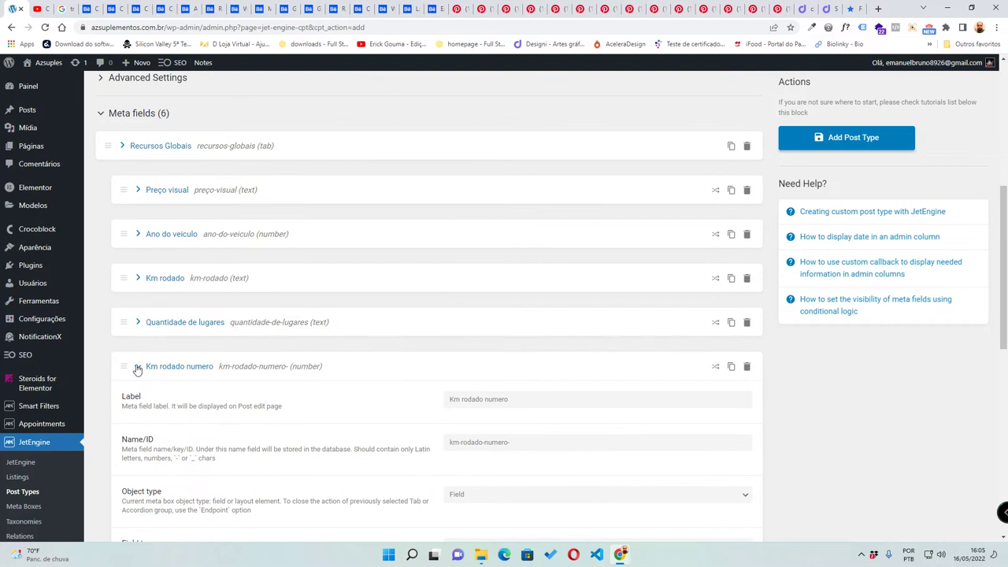
pyautogui.click(136, 368)
# - Check the vehicle specifications in the YouTube tutorial and, back in WordPress, add a text meta field labelled "Tipo de freio" after Km rodado numero
pyautogui.click(43, 8)
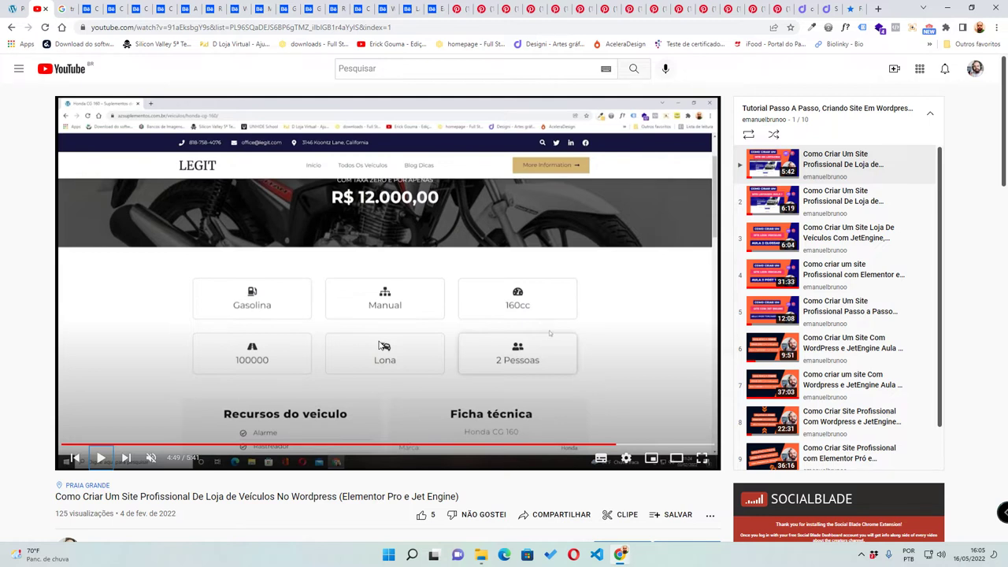
pyautogui.click(14, 9)
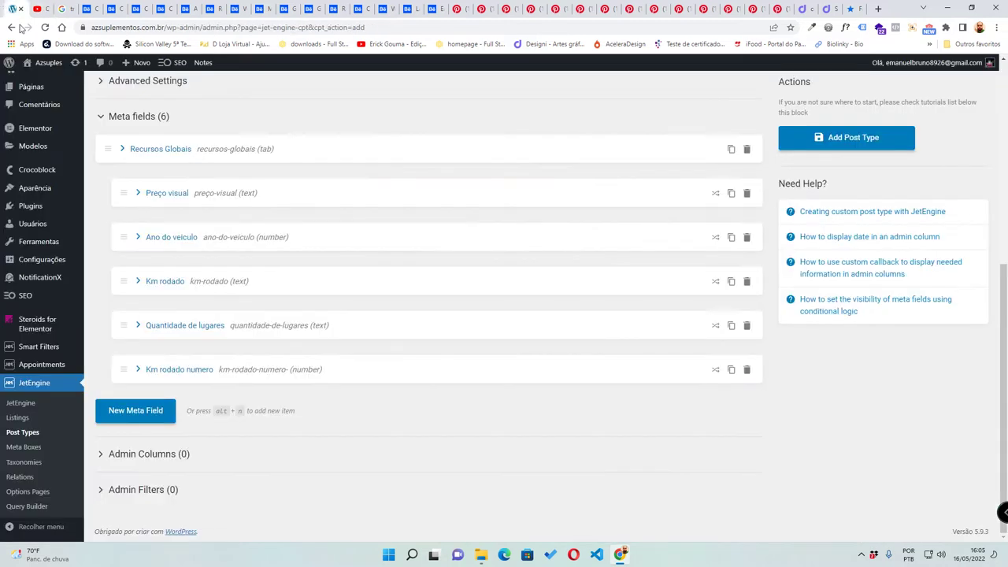
pyautogui.click(118, 411)
pyautogui.scroll(-2, 506, 376)
pyautogui.click(507, 347)
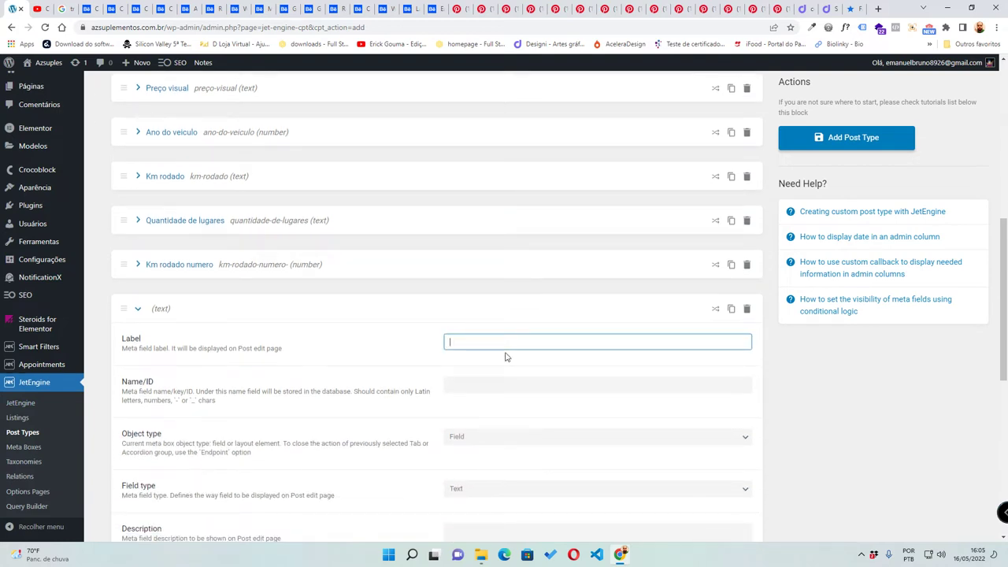
pyautogui.write('Tipo de freio')
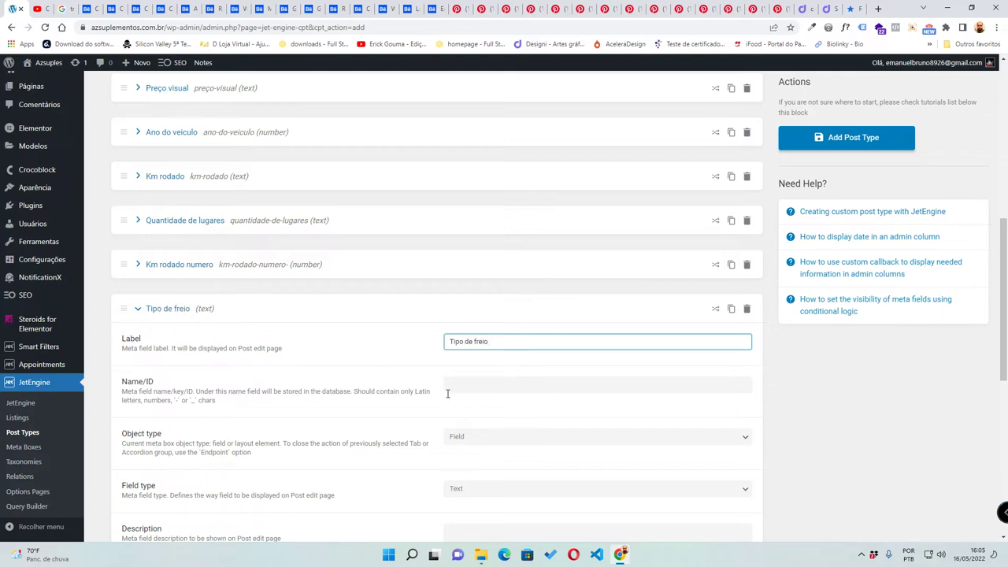
pyautogui.click(845, 436)
pyautogui.scroll(-2, 520, 455)
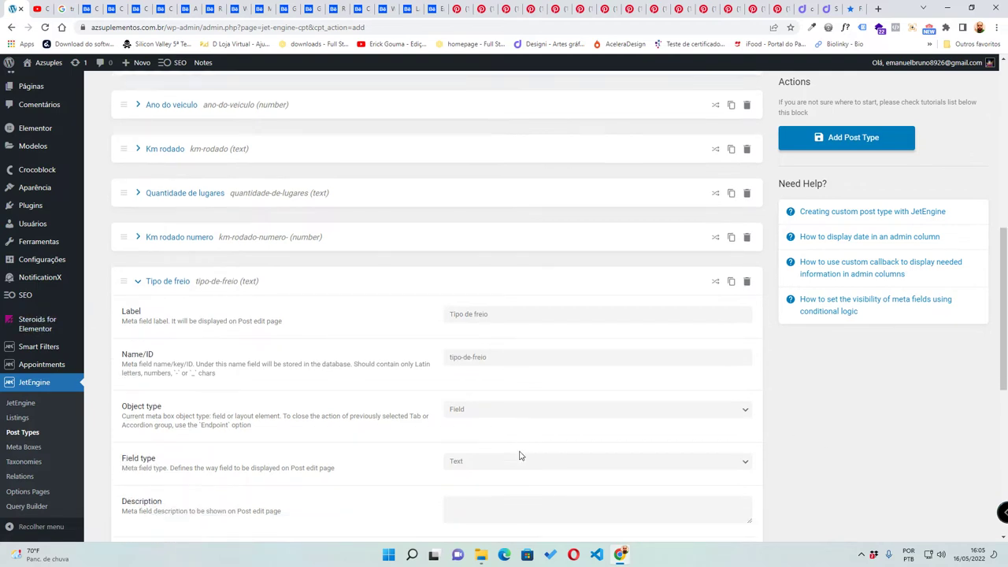
pyautogui.click(137, 204)
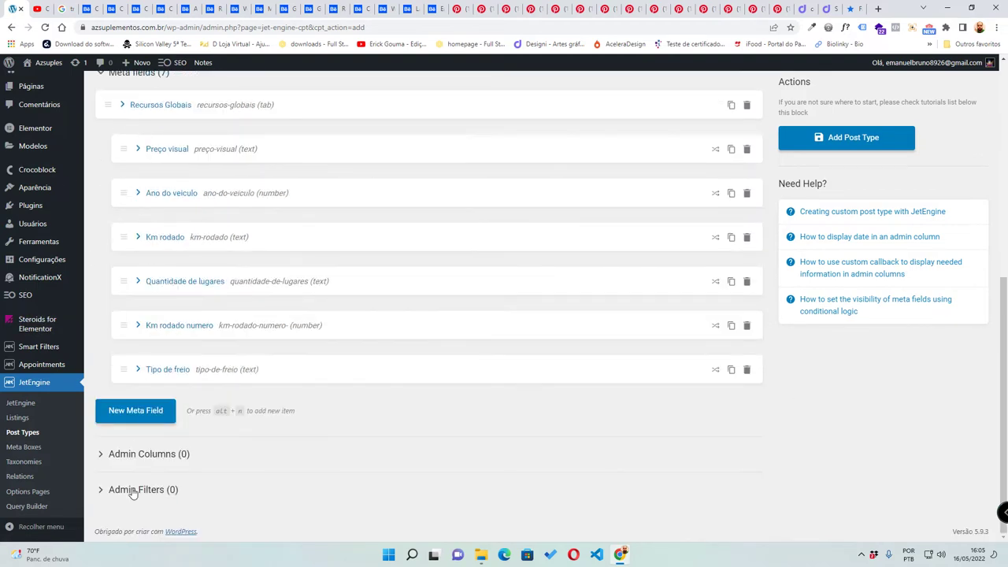
# - Add a meta field entry after Tipo de freio with object type Tab, and label it "Recursos de segurança"
pyautogui.click(145, 417)
pyautogui.scroll(-2, 488, 383)
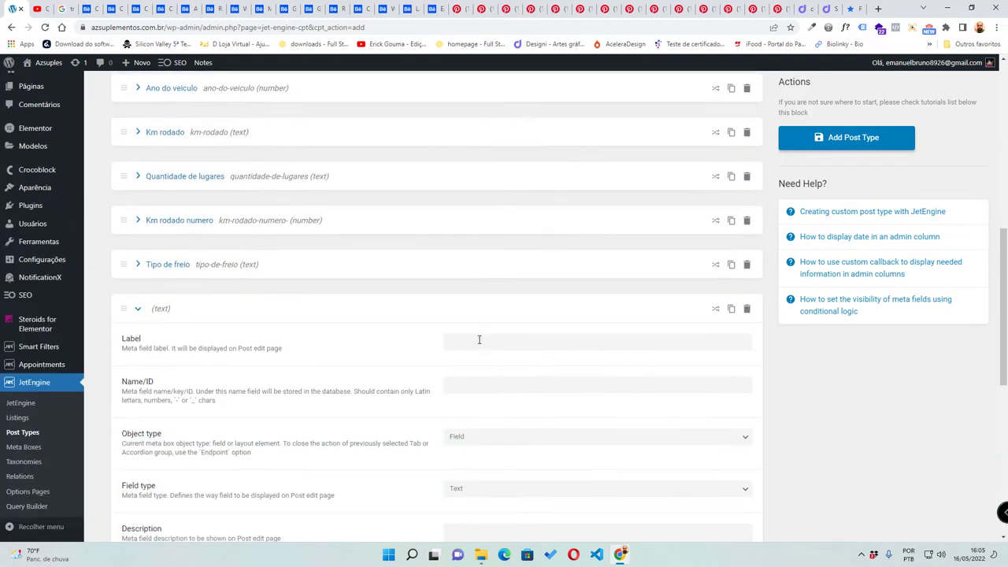
pyautogui.click(479, 339)
pyautogui.click(495, 438)
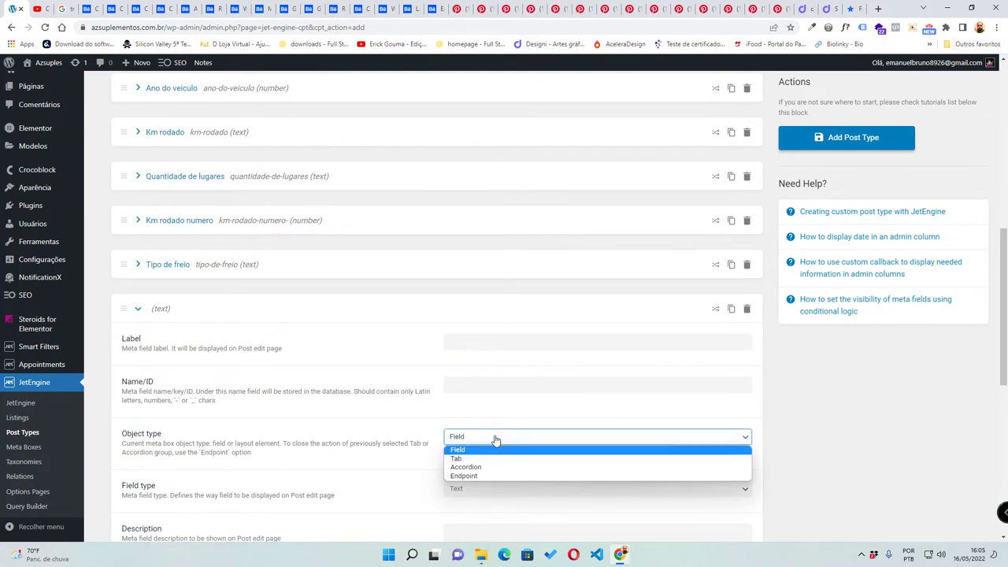
pyautogui.click(494, 457)
pyautogui.click(467, 341)
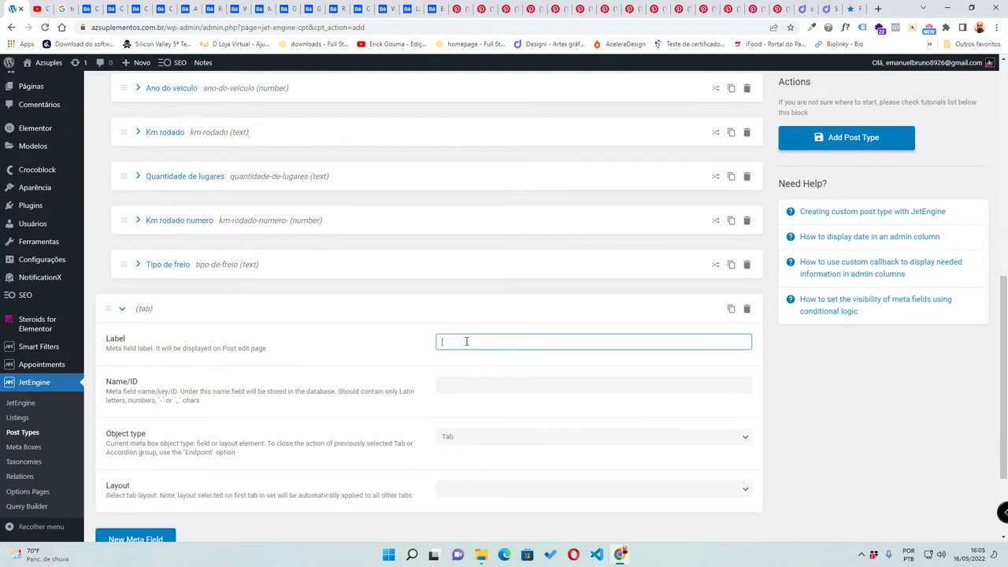
pyautogui.write('Recursos de segur')
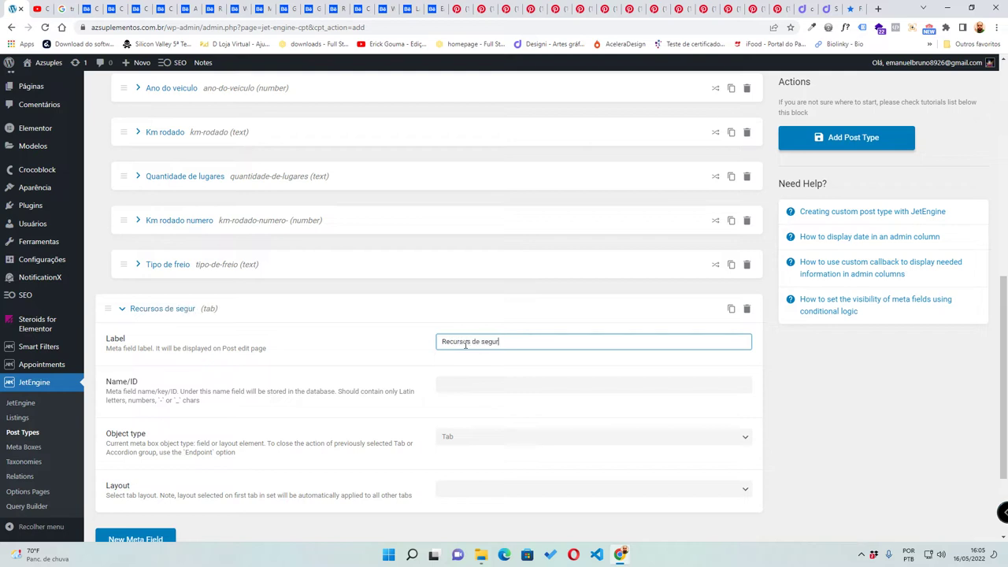
pyautogui.write('ança')
# - Set the Recursos de segurança tab's layout to Vertical, and move the collapsed tab above Tipo de freio
pyautogui.click(473, 489)
pyautogui.click(478, 513)
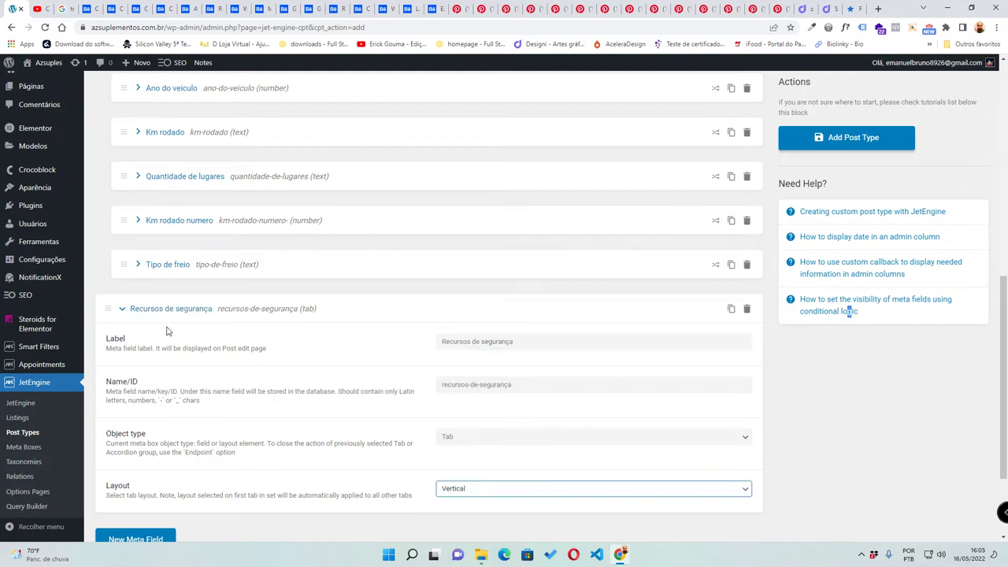
pyautogui.click(127, 313)
pyautogui.moveTo(105, 368); pyautogui.dragTo(108, 324)
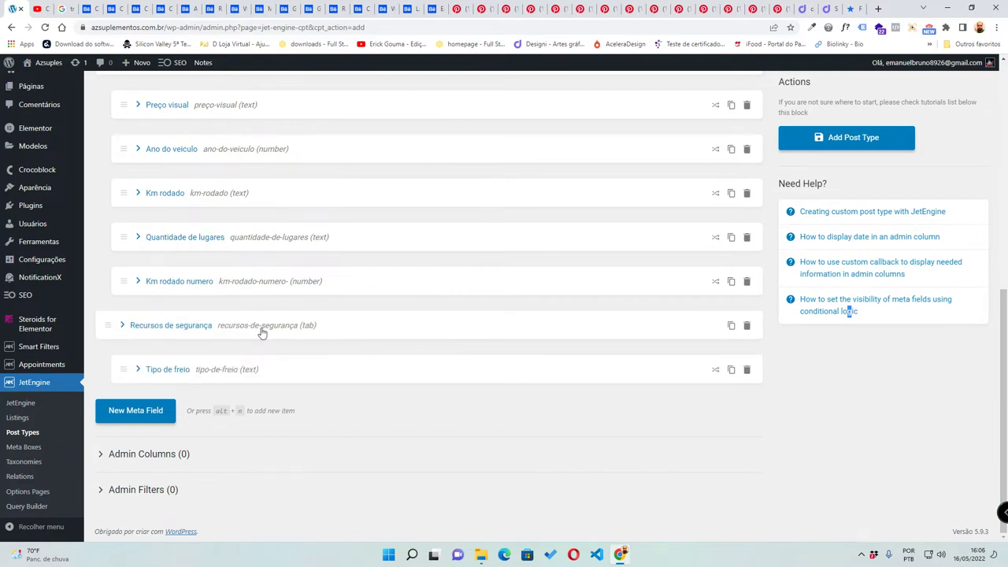
# - Compare the vehicle specifications in the YouTube tutorial with the meta fields listed in the WordPress post type form
pyautogui.click(37, 9)
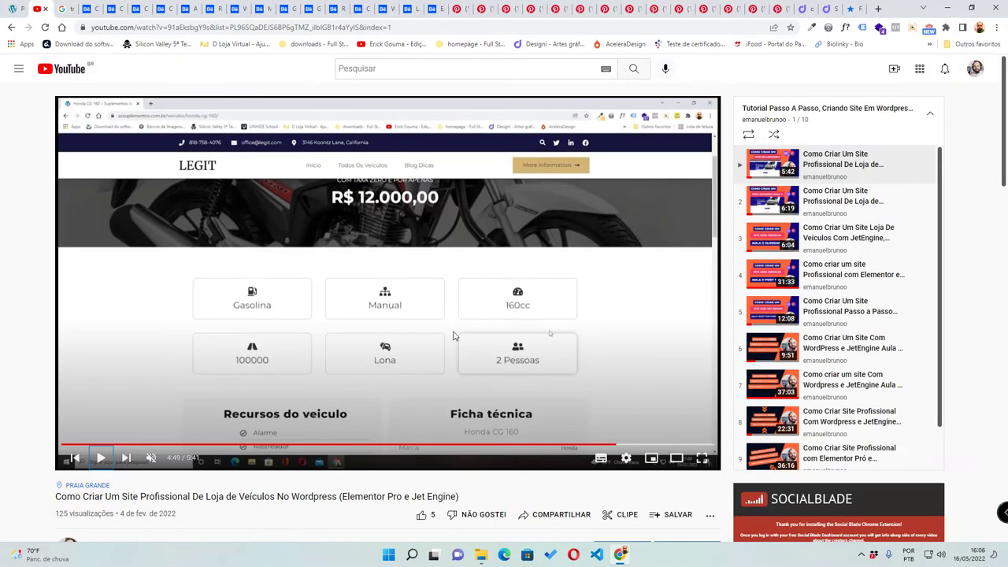
pyautogui.hotkey('ctrl', 'shift', 'Tab')
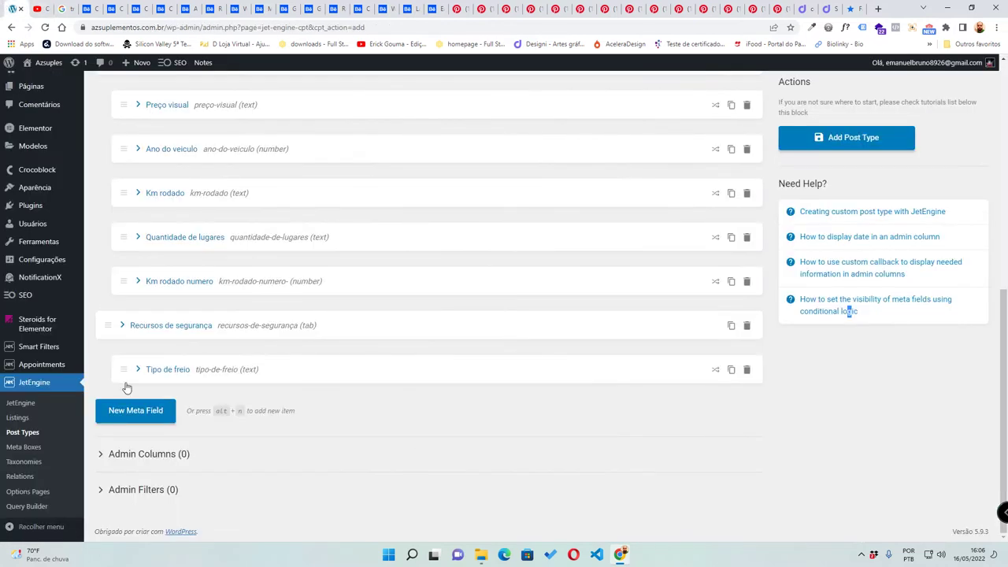
pyautogui.scroll(2, 181, 383)
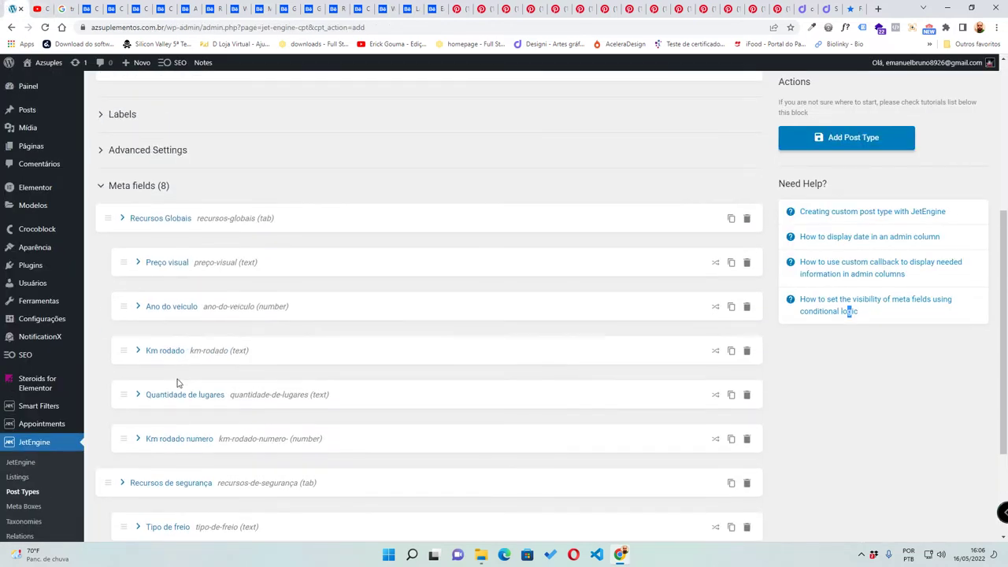
pyautogui.scroll(-1, 158, 402)
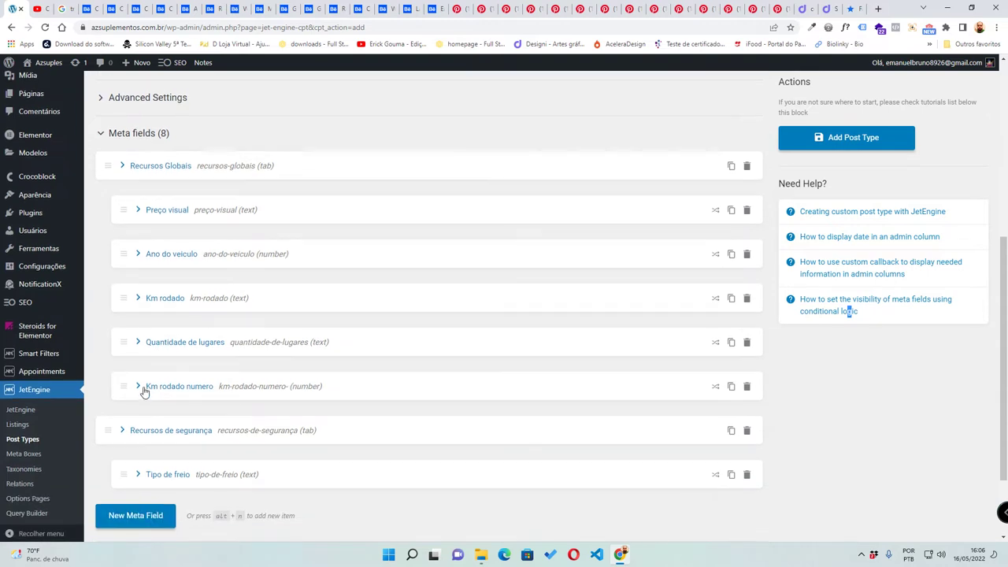
pyautogui.scroll(-2, 126, 394)
pyautogui.scroll(2, 129, 338)
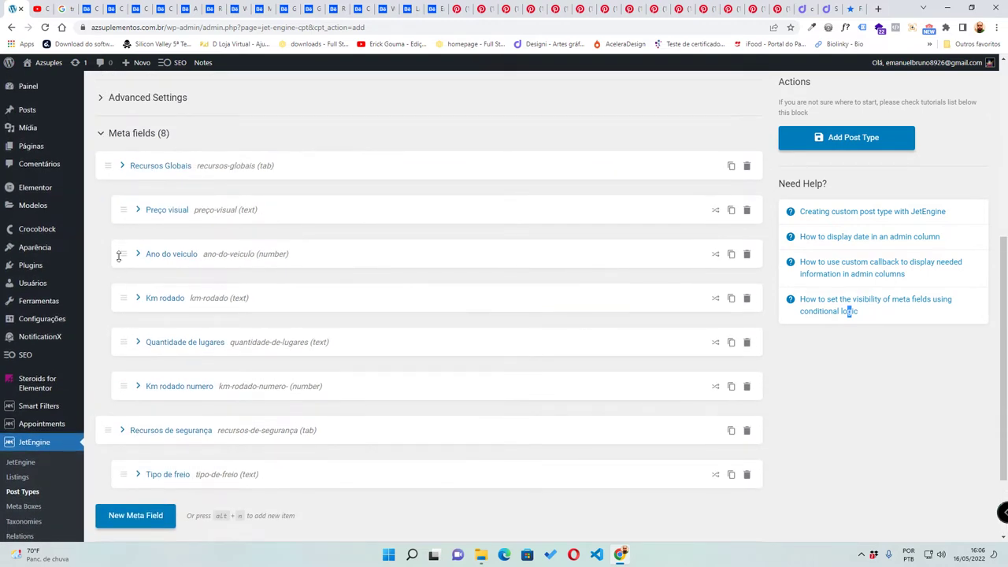
pyautogui.scroll(-2, 142, 417)
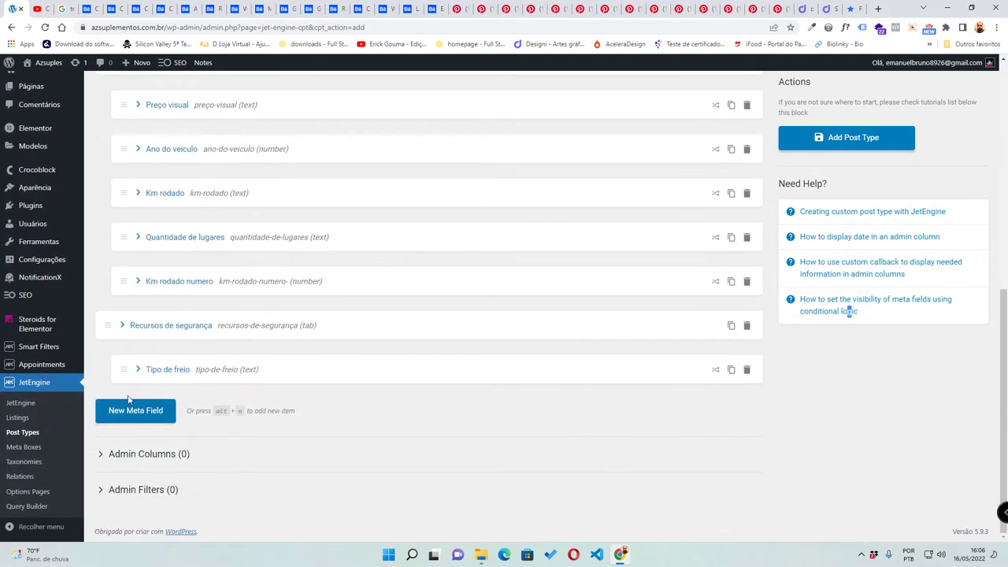
# - Add a meta field labelled "Recursos do motor" after Tipo de freio, and set its object type to Tab
pyautogui.click(126, 411)
pyautogui.click(565, 442)
pyautogui.write('R')
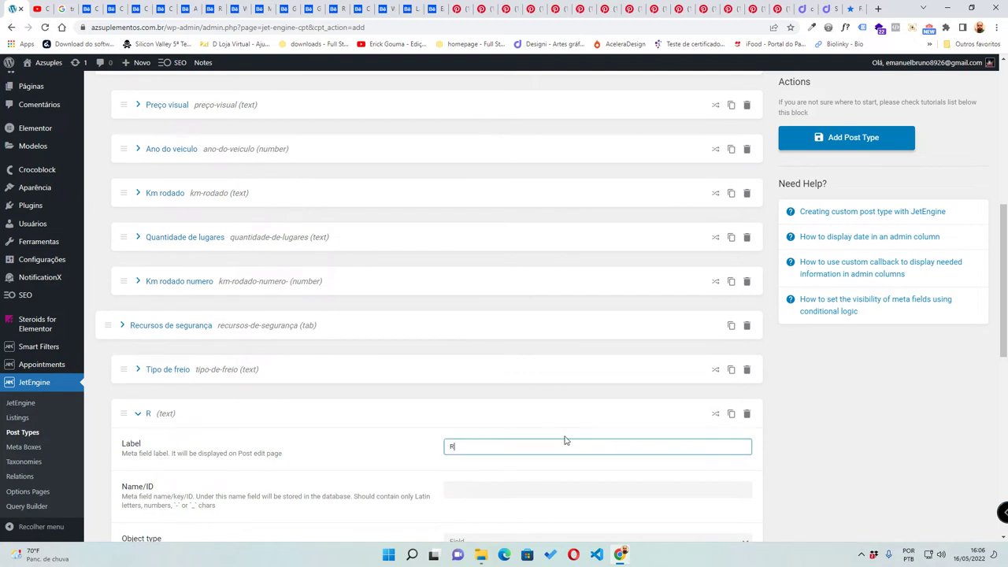
pyautogui.write('ecursos do m')
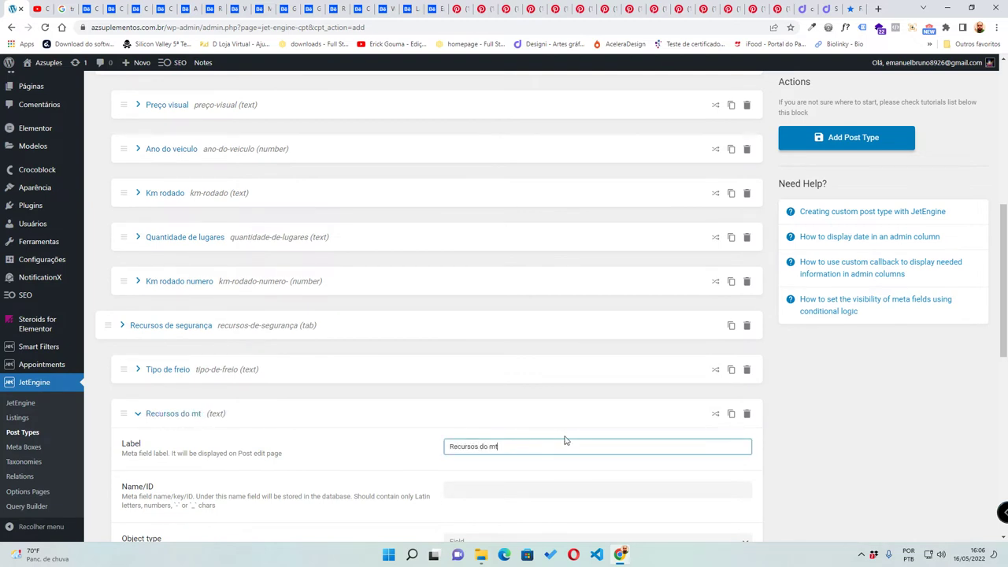
pyautogui.write('otor')
pyautogui.click(840, 460)
pyautogui.scroll(-2, 473, 473)
pyautogui.click(475, 394)
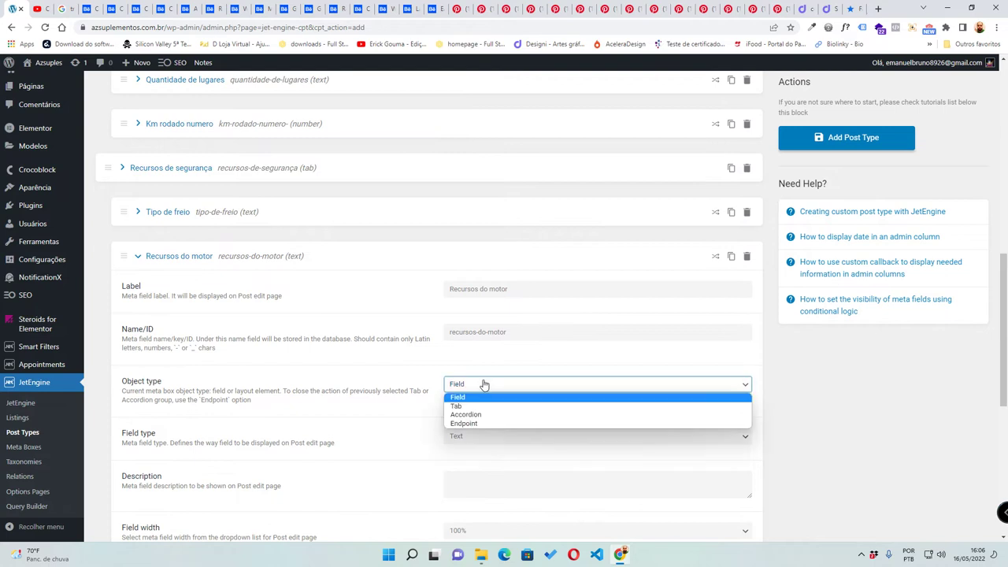
pyautogui.click(471, 405)
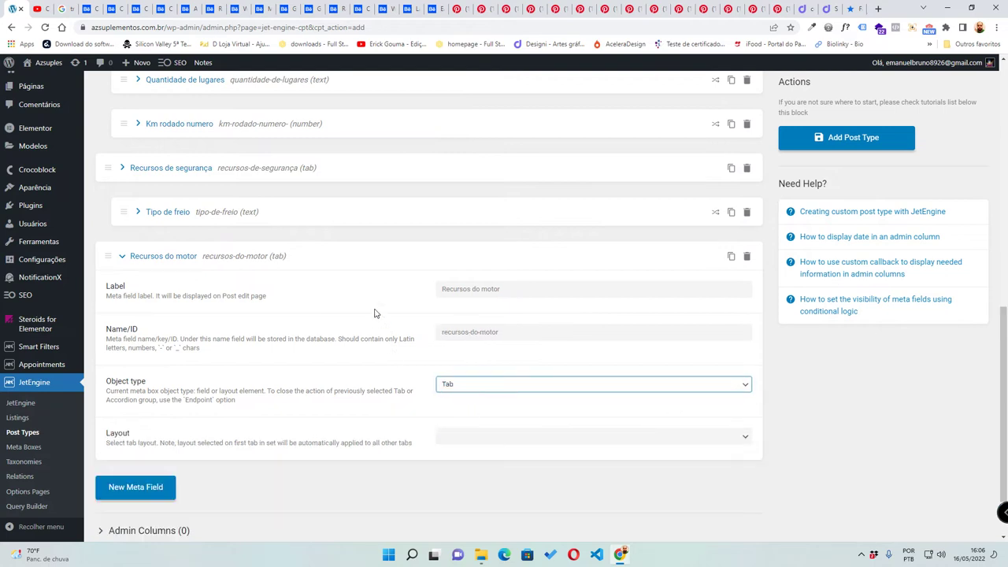
# - Set the Recursos do motor tab's layout to Vertical, and collapse its settings
pyautogui.click(462, 438)
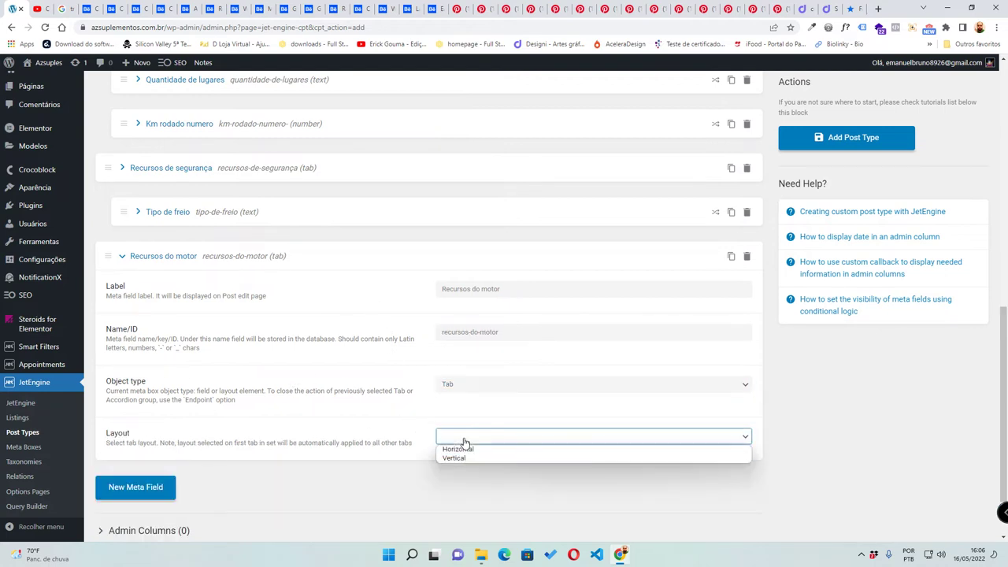
pyautogui.click(461, 458)
pyautogui.click(471, 388)
pyautogui.click(471, 387)
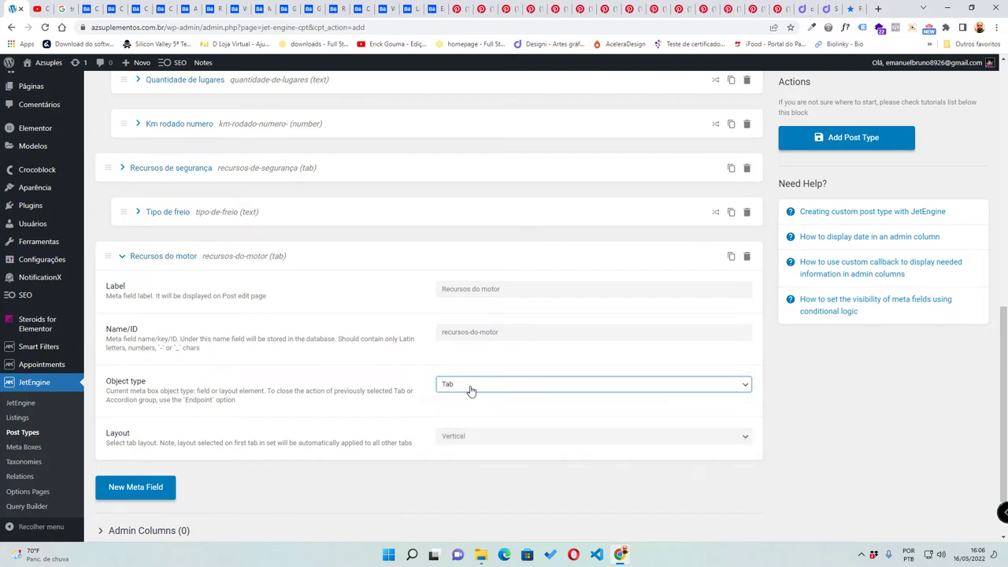
pyautogui.click(123, 257)
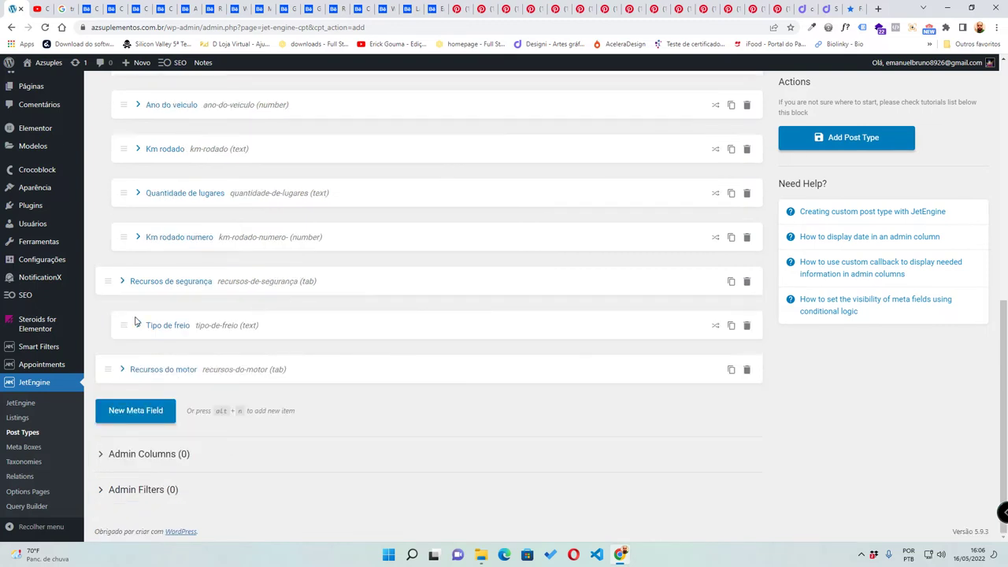
# - Add a text meta field labelled "Tipo ou potencia do motor" under the Recursos do motor tab
pyautogui.click(141, 416)
pyautogui.click(490, 443)
pyautogui.write('Tipo ')
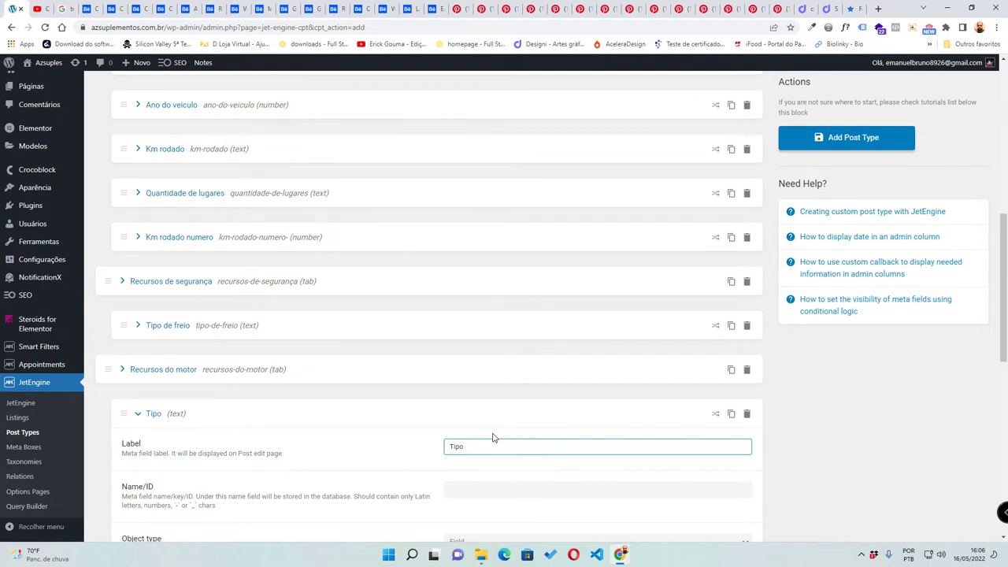
pyautogui.write('ou potencia do')
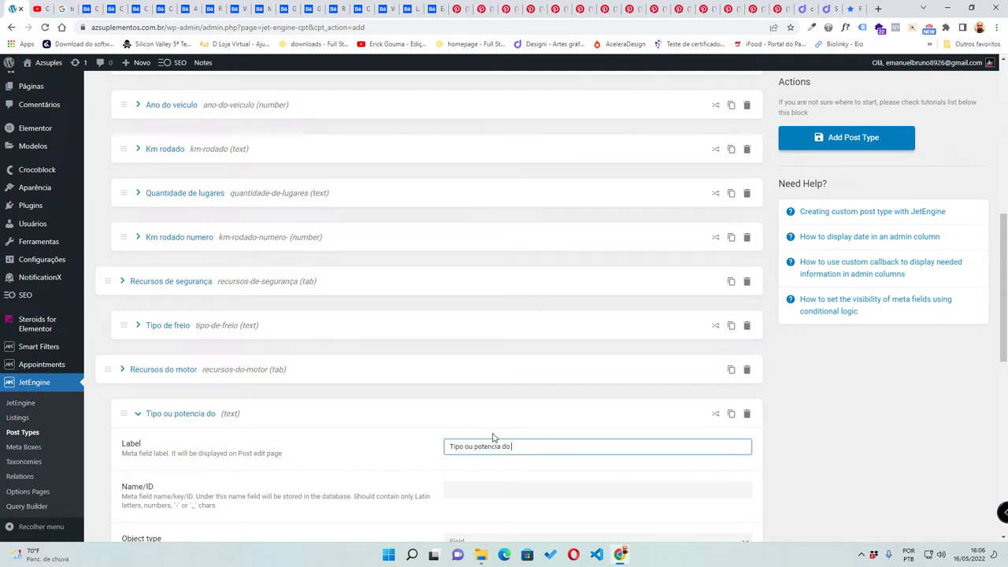
pyautogui.write(' motor')
pyautogui.moveTo(475, 446); pyautogui.dragTo(550, 445)
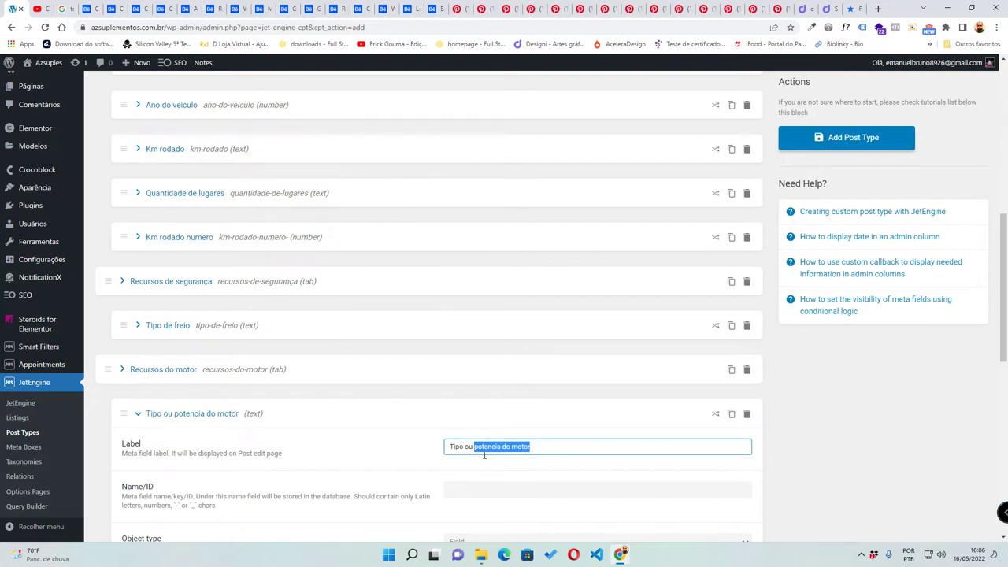
pyautogui.click(480, 447)
pyautogui.moveTo(475, 447); pyautogui.dragTo(549, 446)
pyautogui.moveTo(465, 446); pyautogui.dragTo(419, 448)
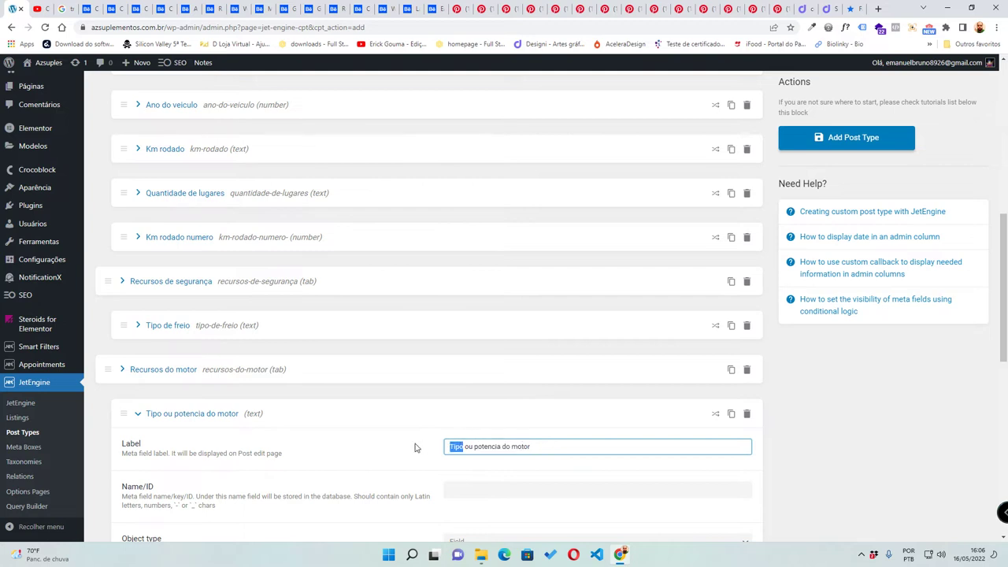
pyautogui.click(458, 447)
pyautogui.moveTo(463, 447); pyautogui.dragTo(415, 448)
pyautogui.moveTo(476, 447); pyautogui.dragTo(583, 447)
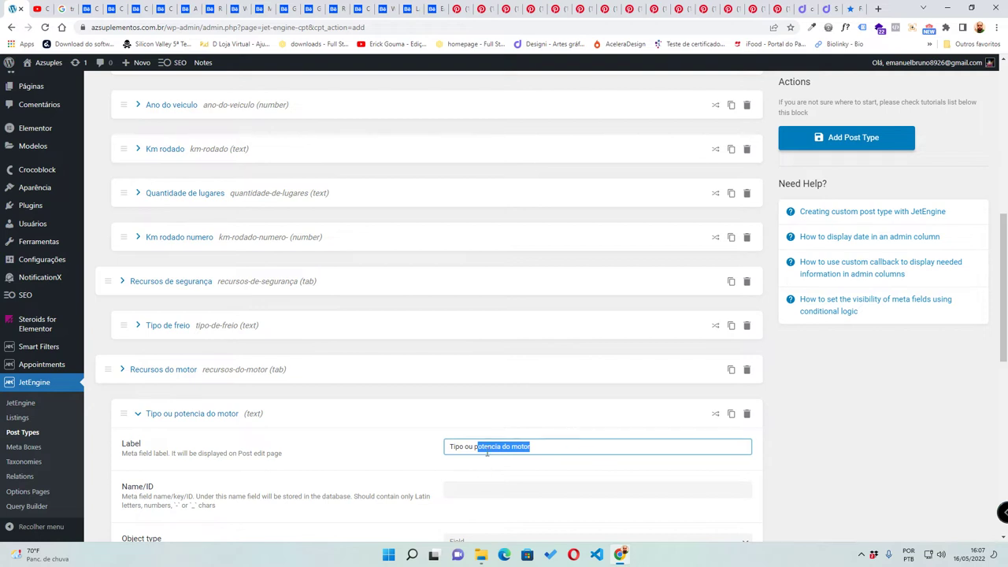
pyautogui.moveTo(475, 447); pyautogui.dragTo(533, 442)
pyautogui.moveTo(465, 446); pyautogui.dragTo(412, 446)
# - Collapse the Tipo ou potencia do motor field, and examine the rest of the vehicle page in the YouTube tutorial for sections needing meta fields
pyautogui.click(138, 427)
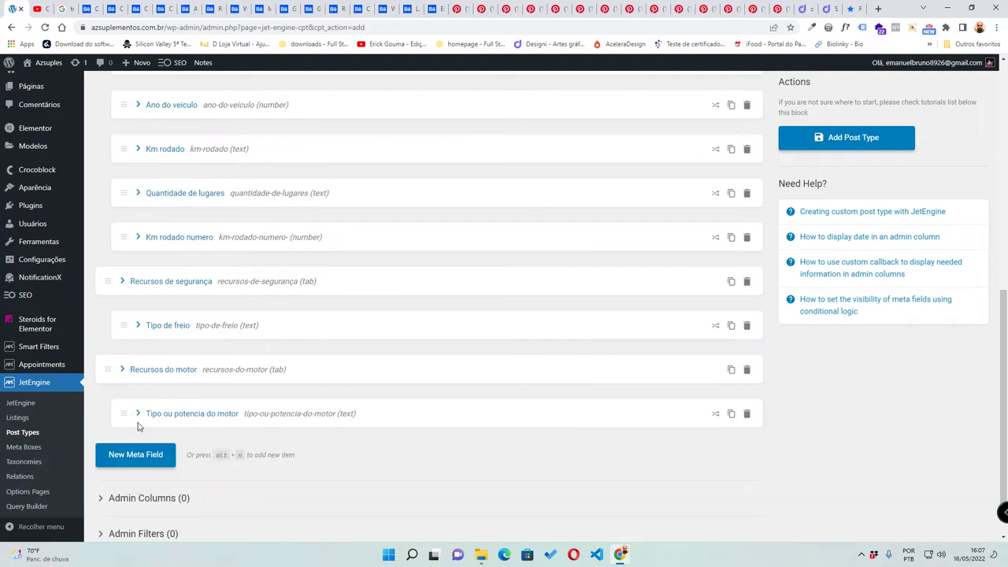
pyautogui.scroll(4, 130, 248)
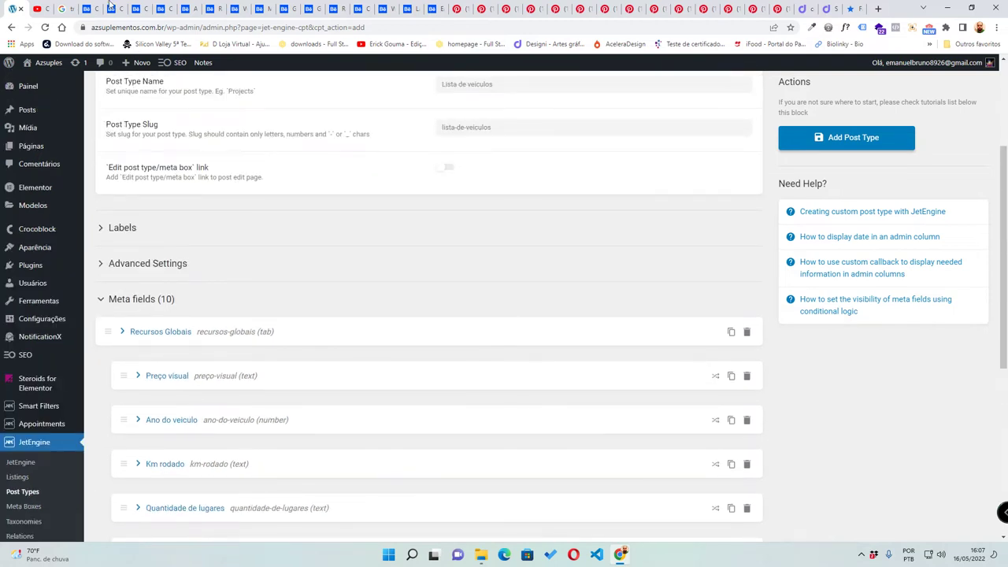
pyautogui.click(39, 9)
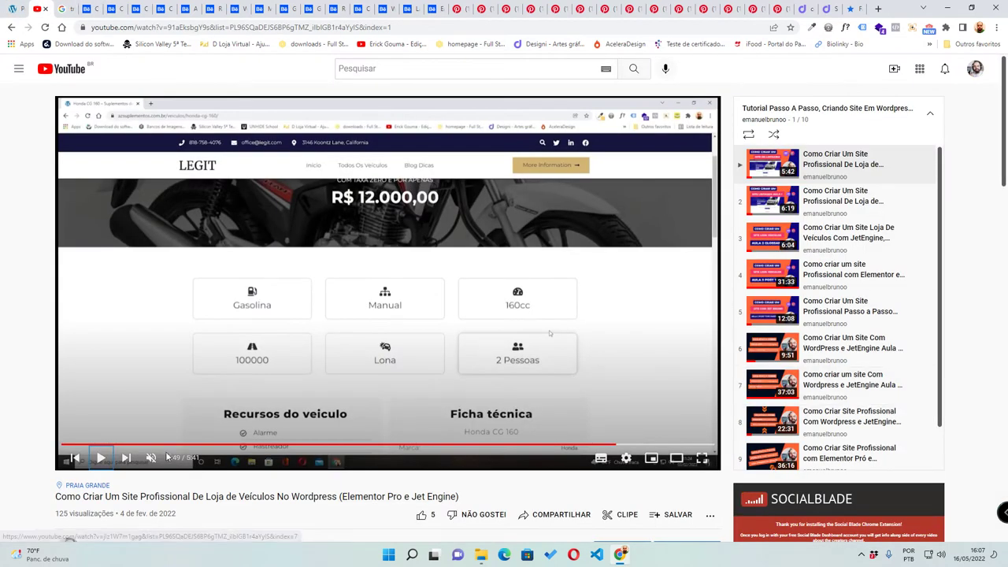
pyautogui.click(246, 382)
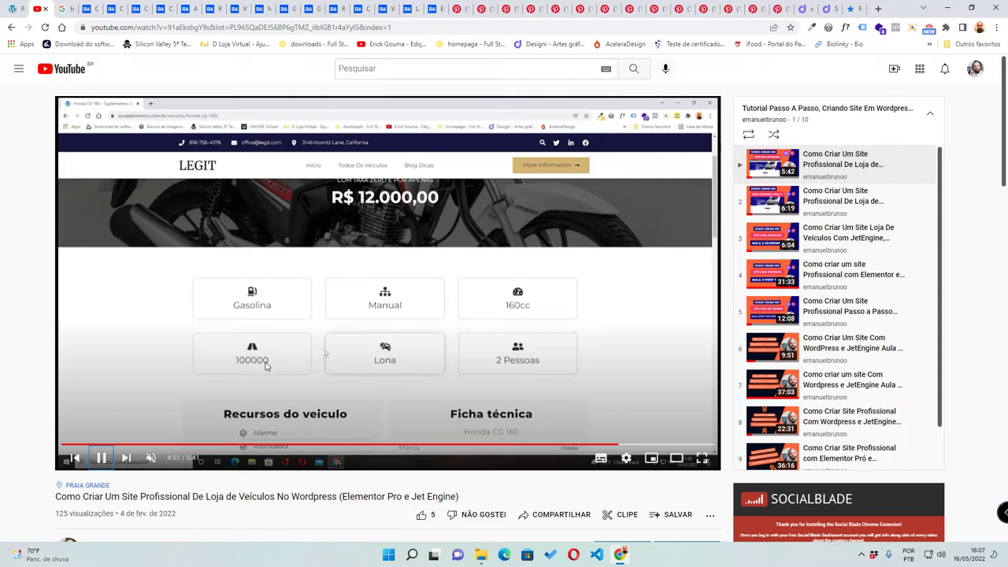
pyautogui.click(265, 365)
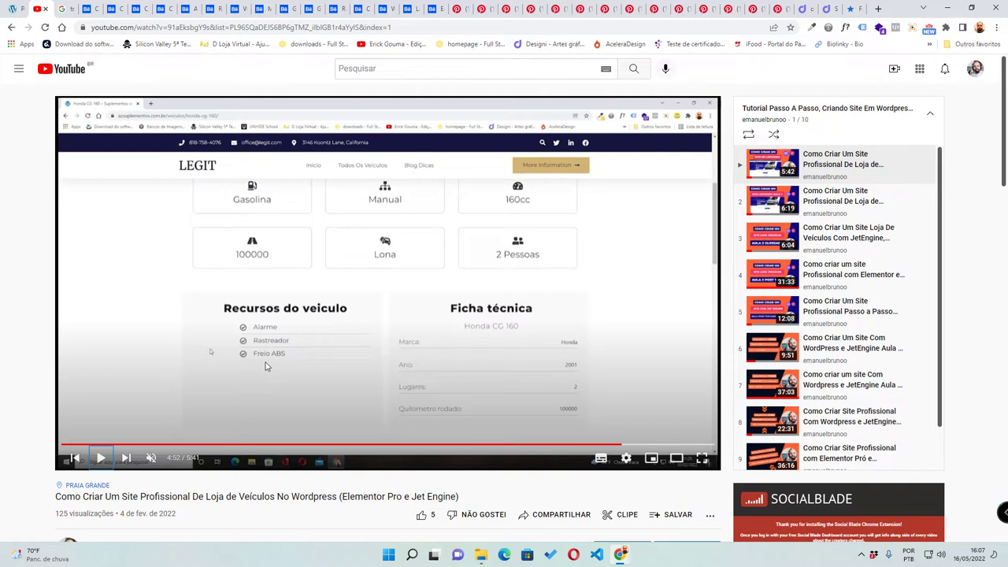
pyautogui.click(266, 366)
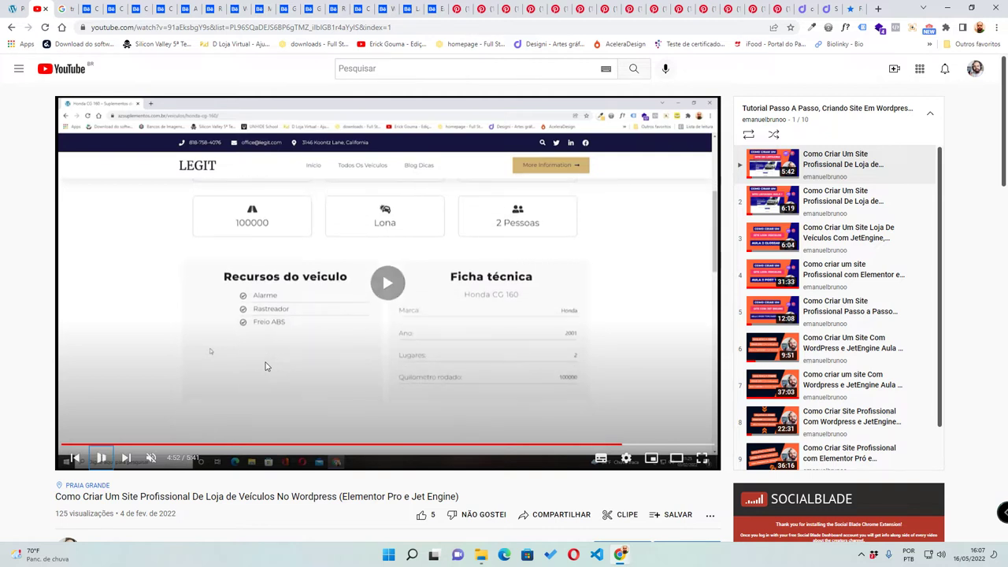
pyautogui.click(265, 366)
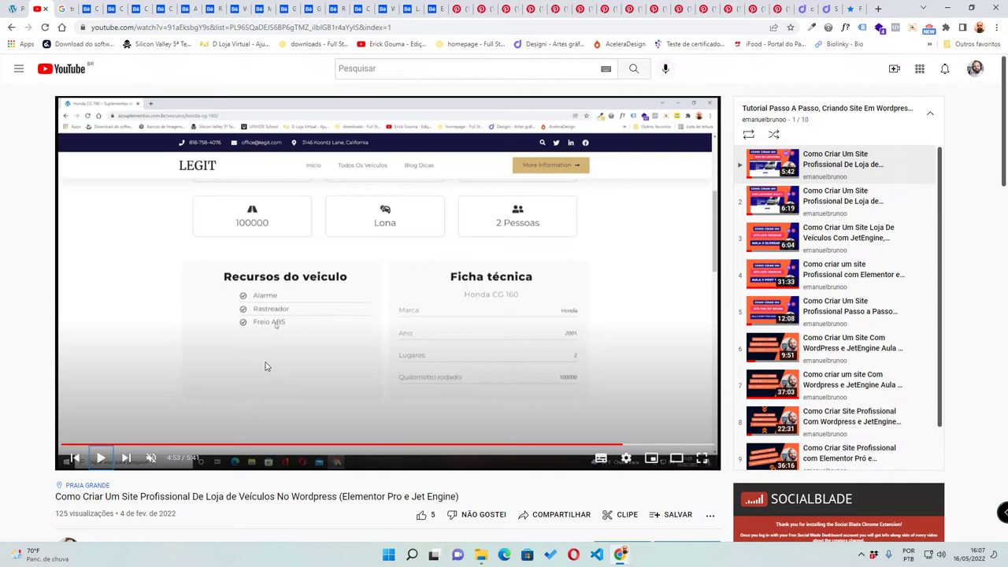
pyautogui.click(266, 366)
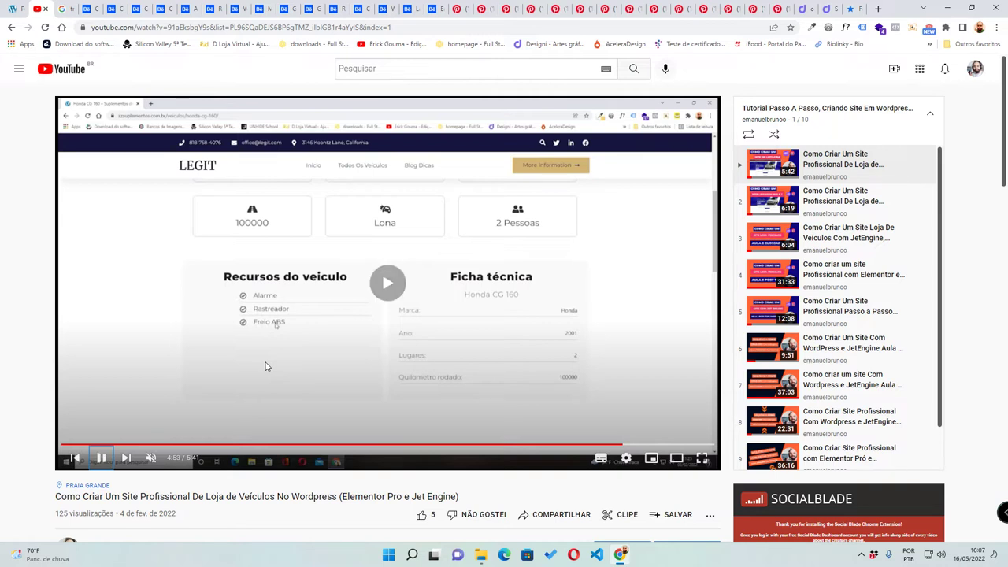
pyautogui.click(266, 366)
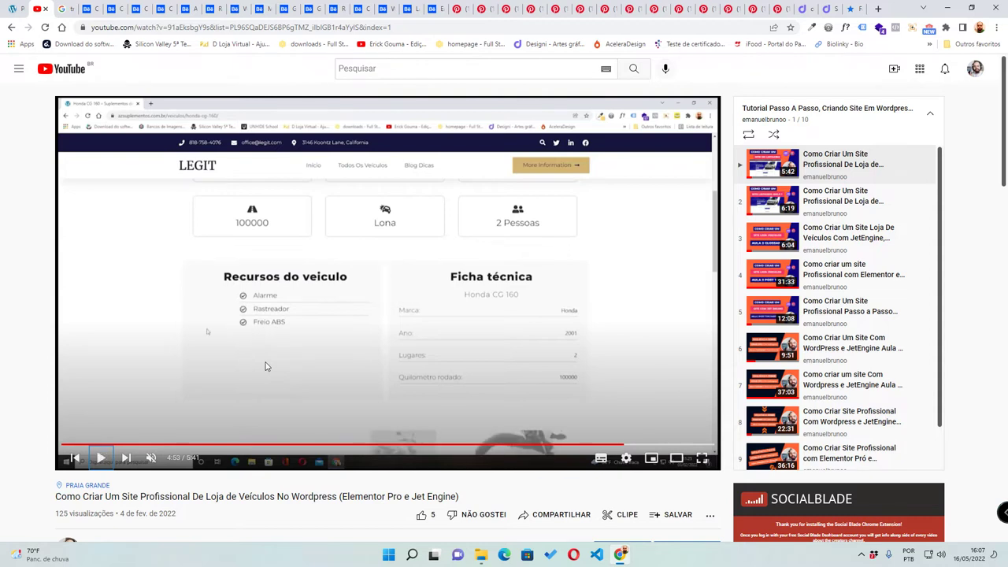
pyautogui.click(266, 367)
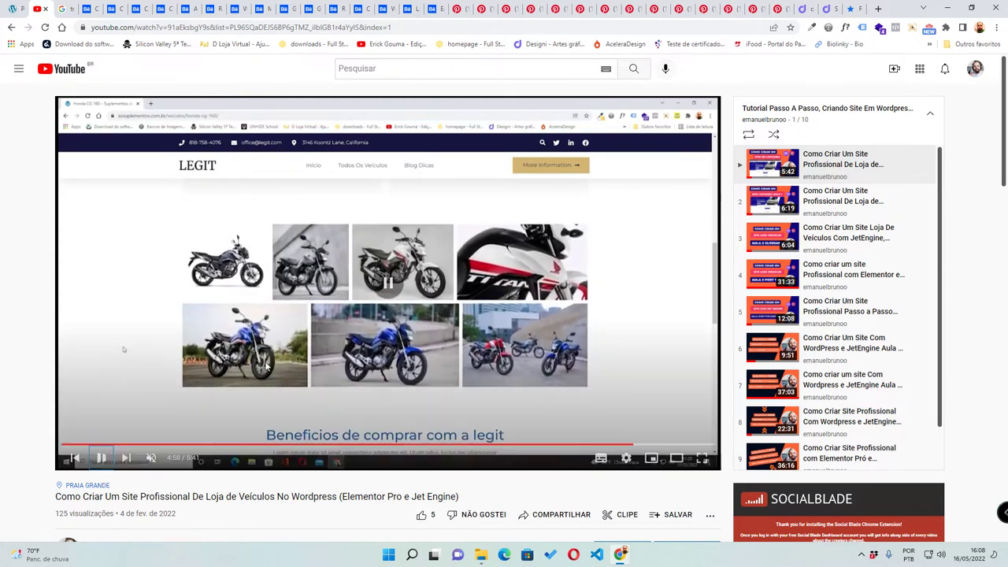
# - Back in WordPress, add a meta field after Tipo ou potencia do motor and label it "Galeria de imagens"
pyautogui.click(11, 6)
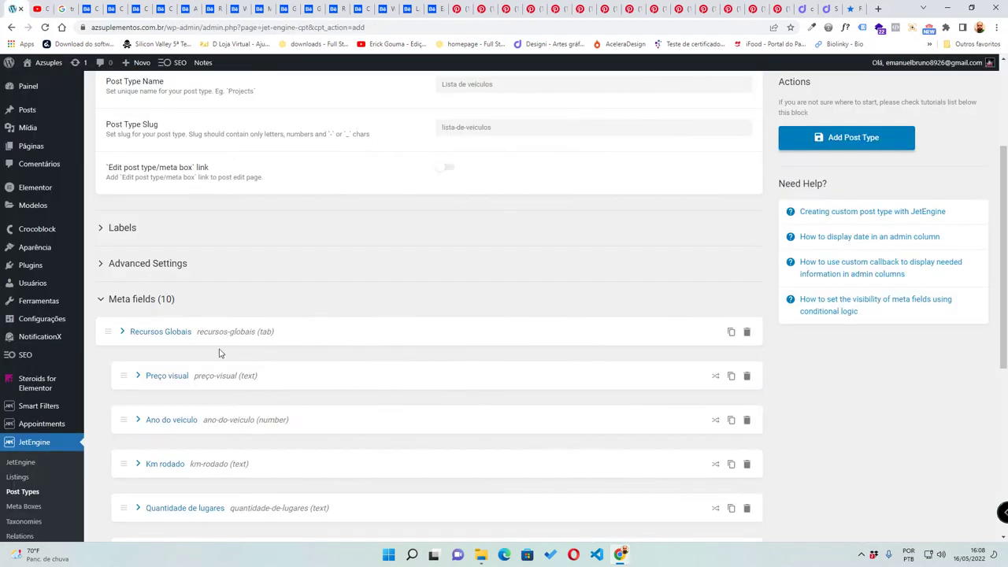
pyautogui.scroll(-5, 181, 378)
pyautogui.click(137, 411)
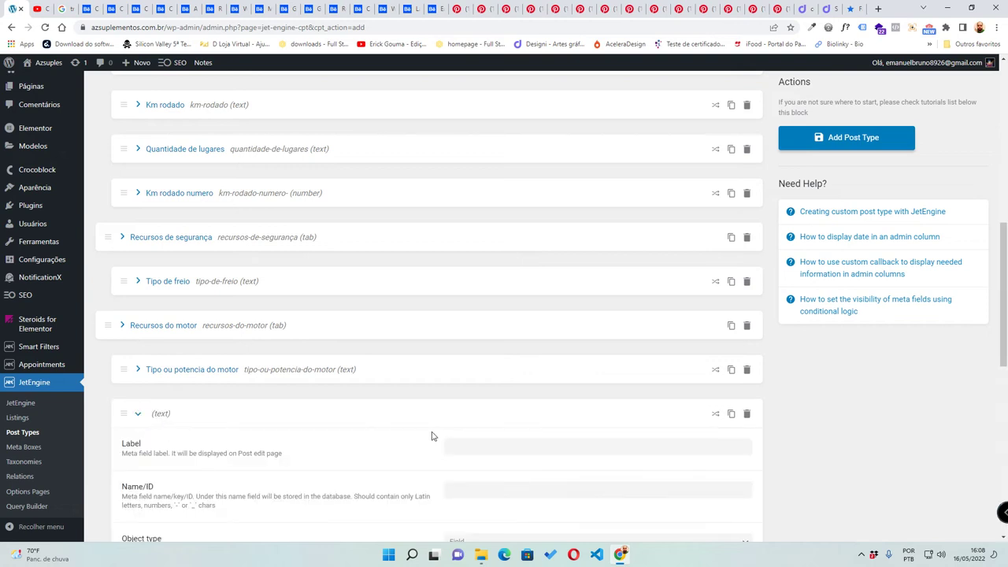
pyautogui.click(454, 445)
pyautogui.write('Ga')
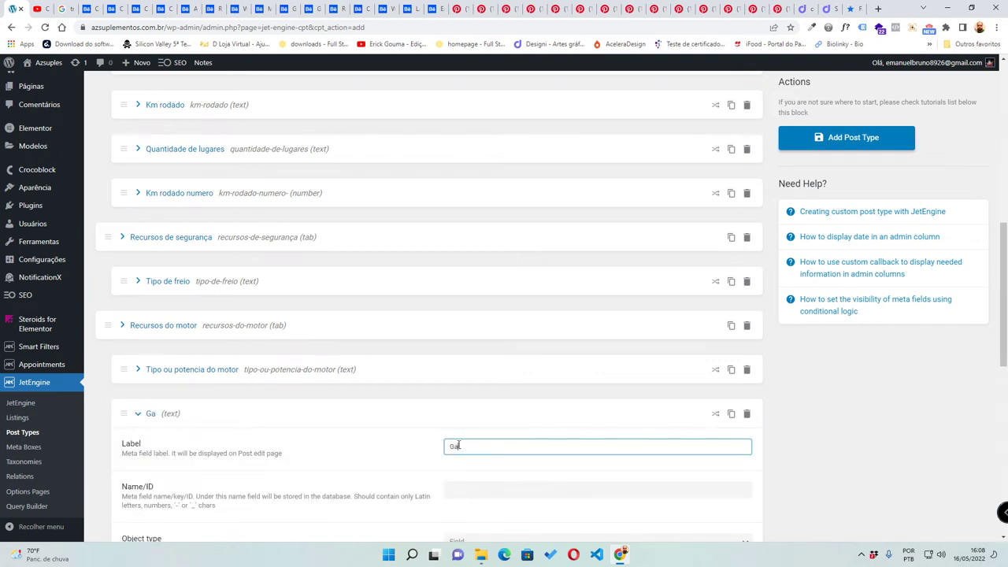
pyautogui.write('leria de imagens')
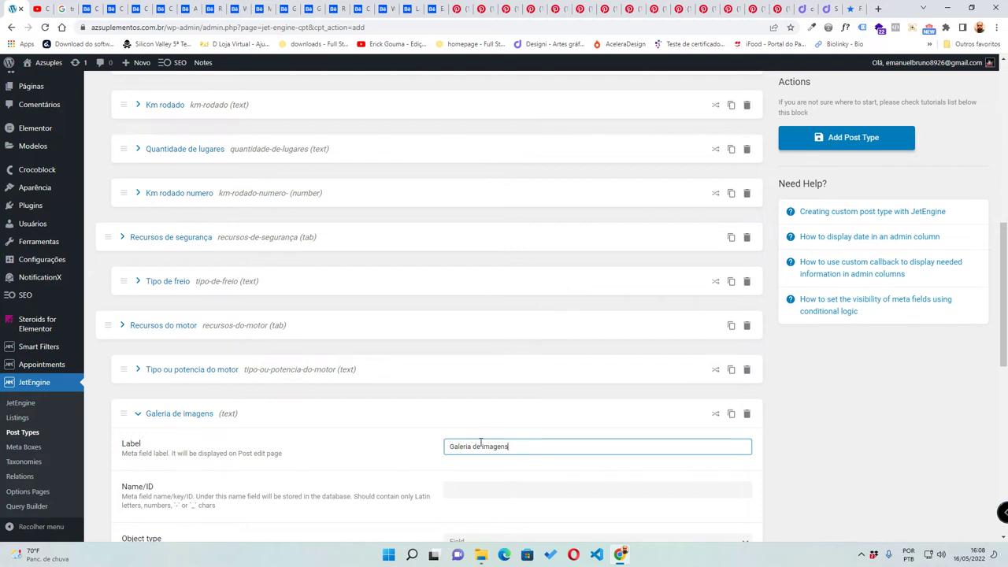
# - Relabel the new meta field "Imagens", make it a Tab, and add another blank meta field below it
pyautogui.moveTo(514, 446); pyautogui.dragTo(250, 411)
pyautogui.write('Imgen')
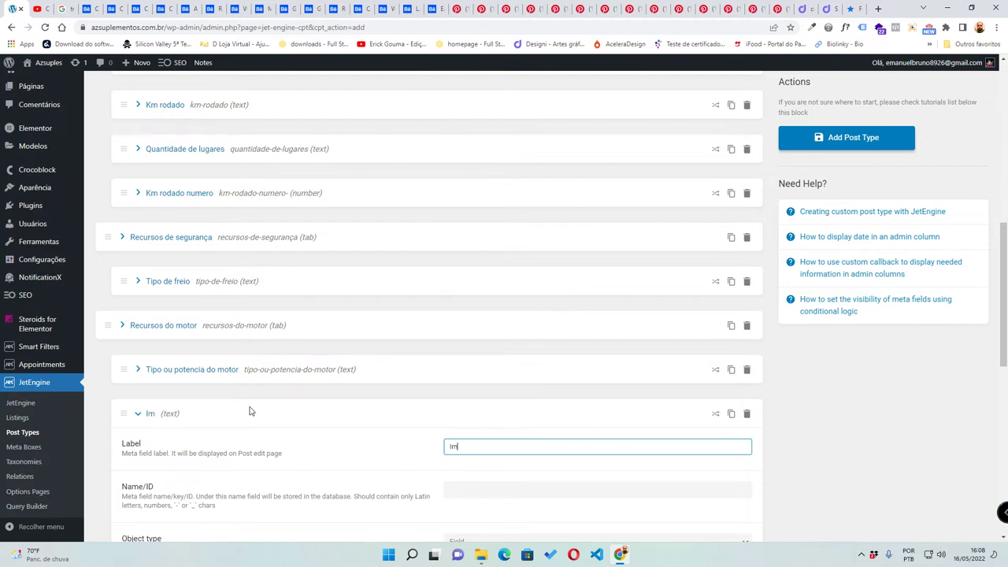
pyautogui.press('BackSpace')
pyautogui.press('BackSpace')
pyautogui.press('BackSpace')
pyautogui.write('agens')
pyautogui.click(857, 433)
pyautogui.scroll(-2, 632, 452)
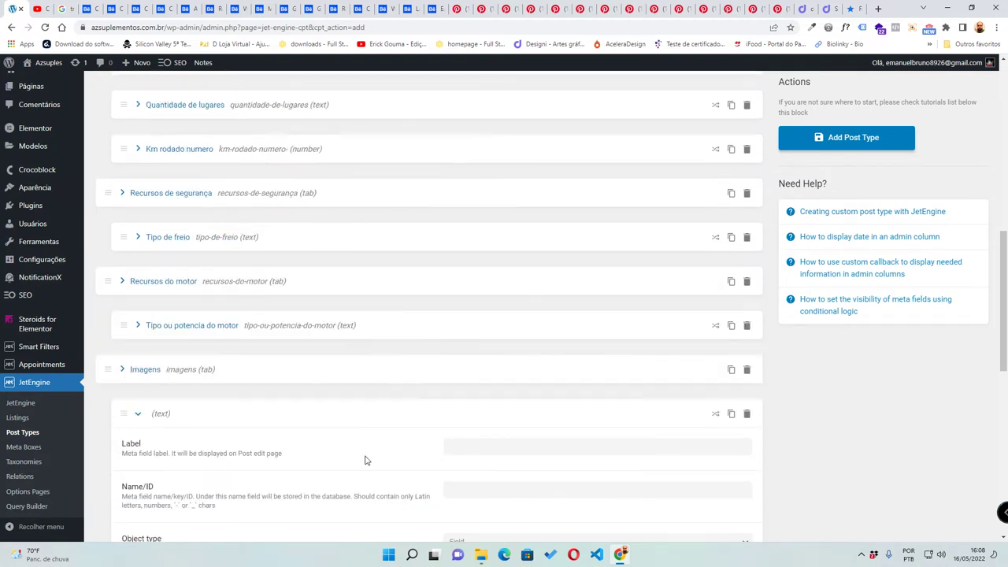
# - Label the blank meta field under the Imagens tab "Galeria de imagens"
pyautogui.click(524, 448)
pyautogui.write('G')
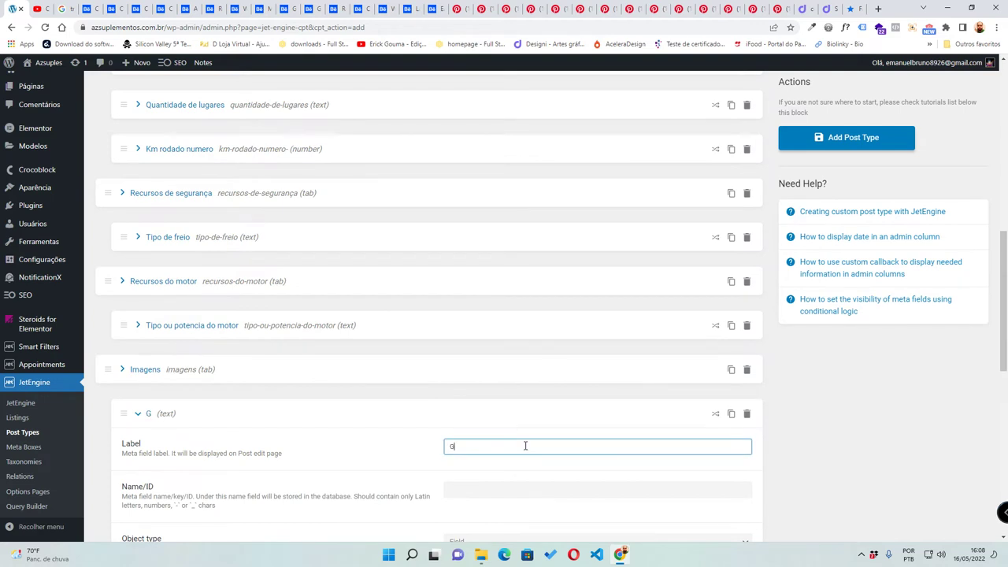
pyautogui.write('aleria de imagens')
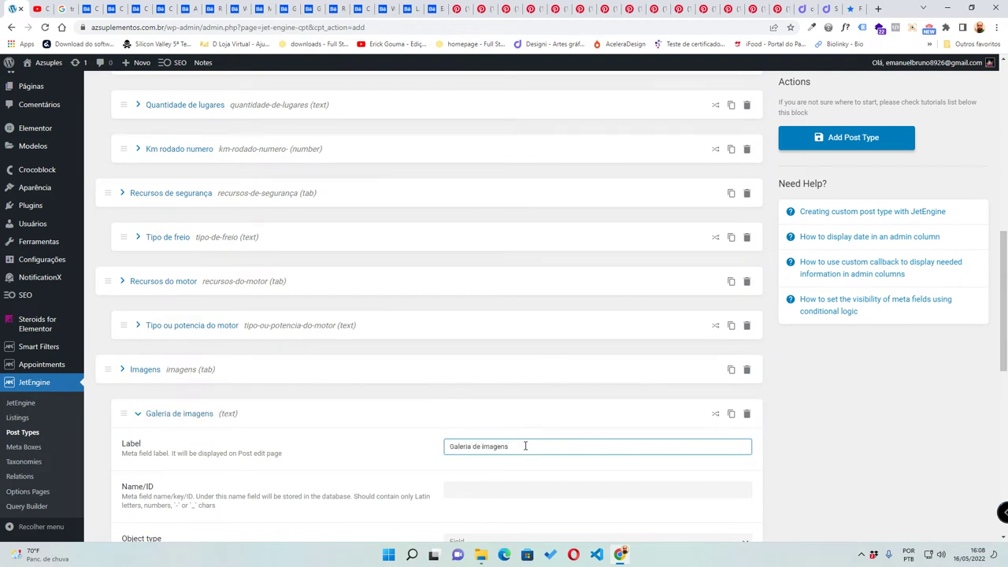
pyautogui.click(864, 467)
# - Set the Galeria de imagens field's type to Gallery with object type Field, and collapse its settings
pyautogui.scroll(-3, 533, 381)
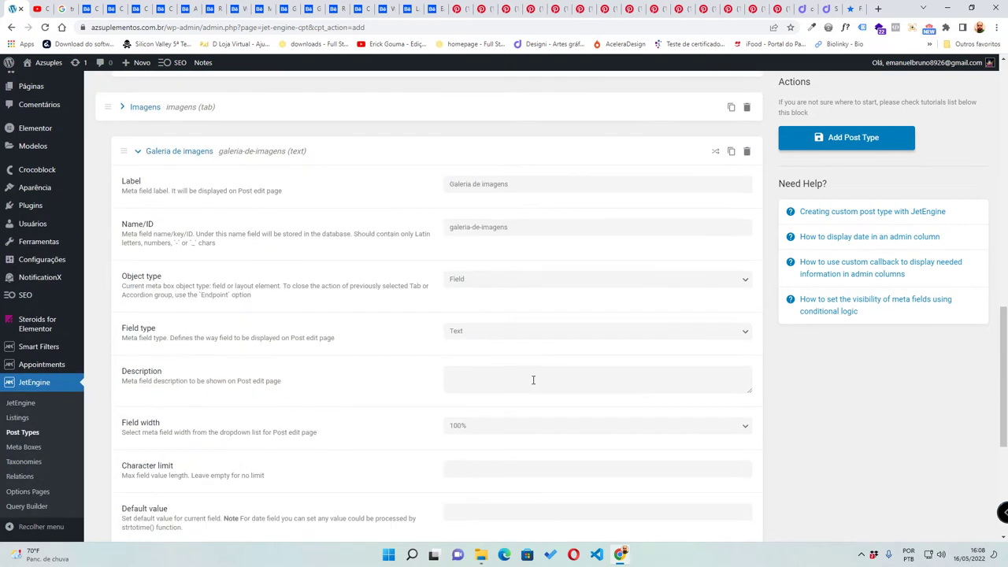
pyautogui.click(490, 285)
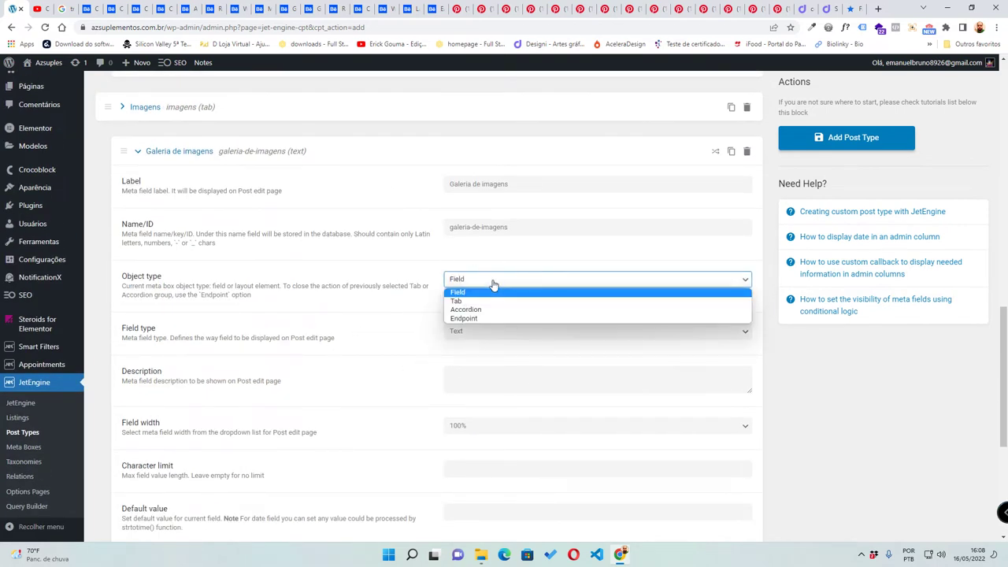
pyautogui.click(489, 291)
pyautogui.click(472, 331)
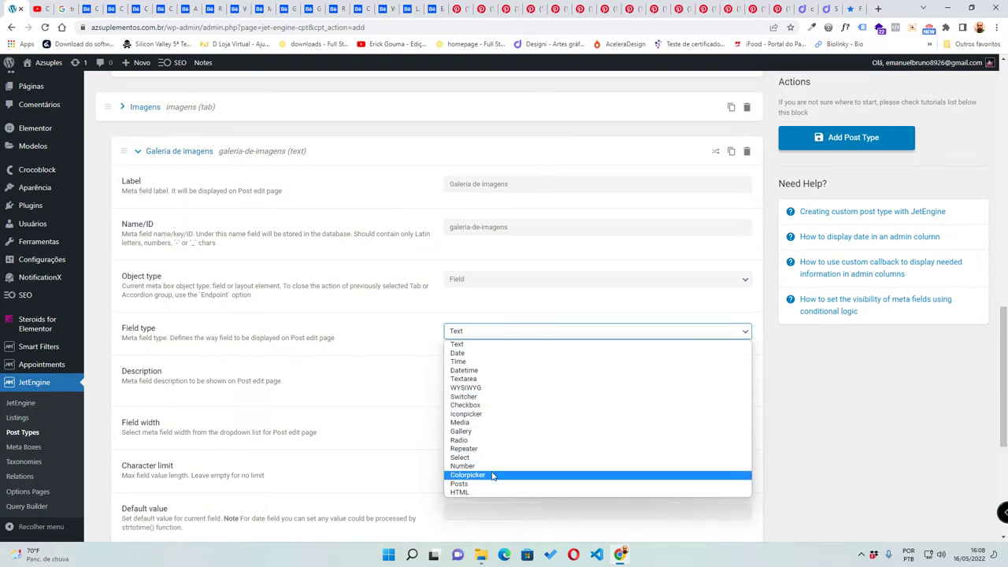
pyautogui.click(495, 433)
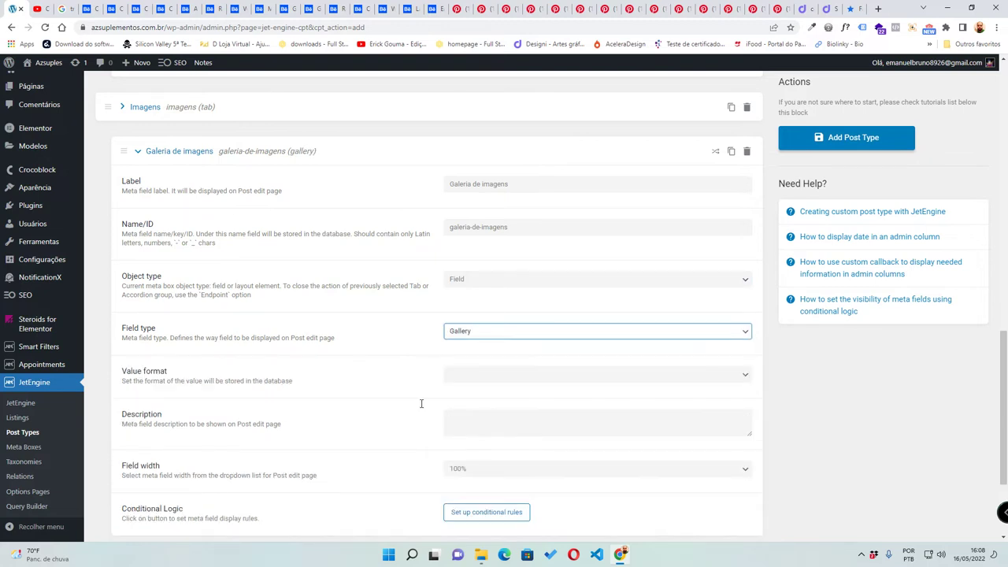
pyautogui.click(139, 151)
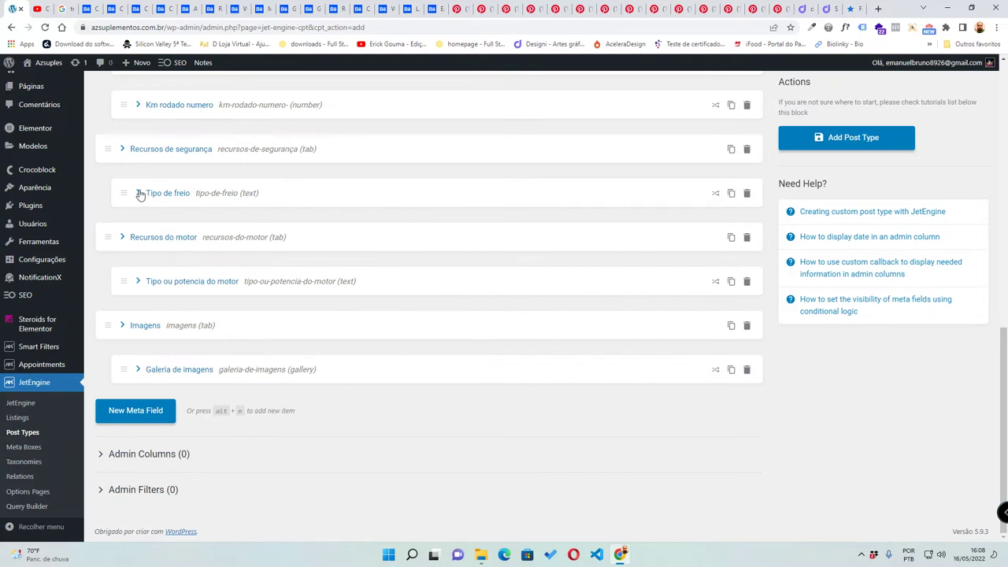
# - Add a meta field below Galeria de imagens and label it "Foto única" with the corrected accent
pyautogui.click(154, 411)
pyautogui.click(527, 445)
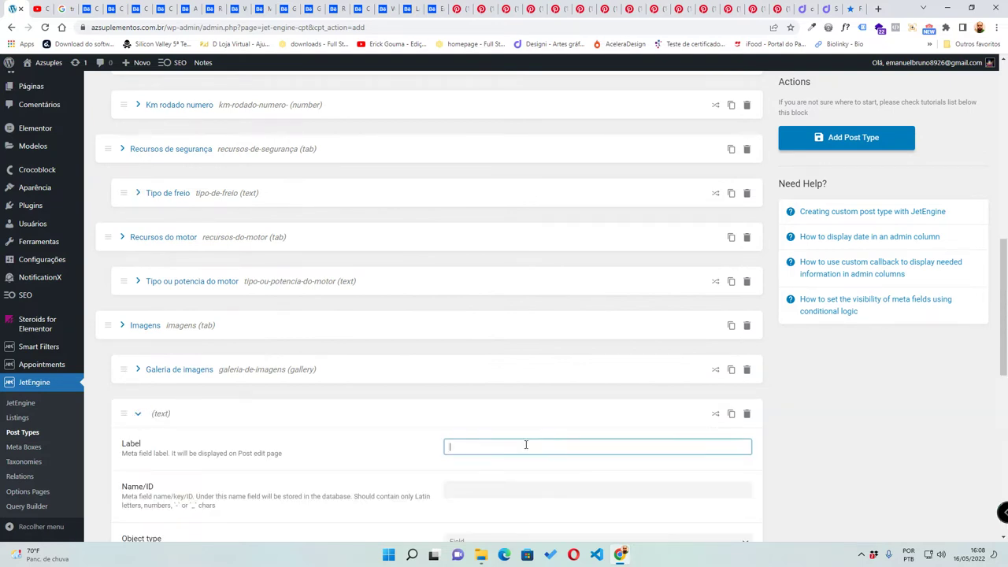
pyautogui.scroll(-1, 158, 400)
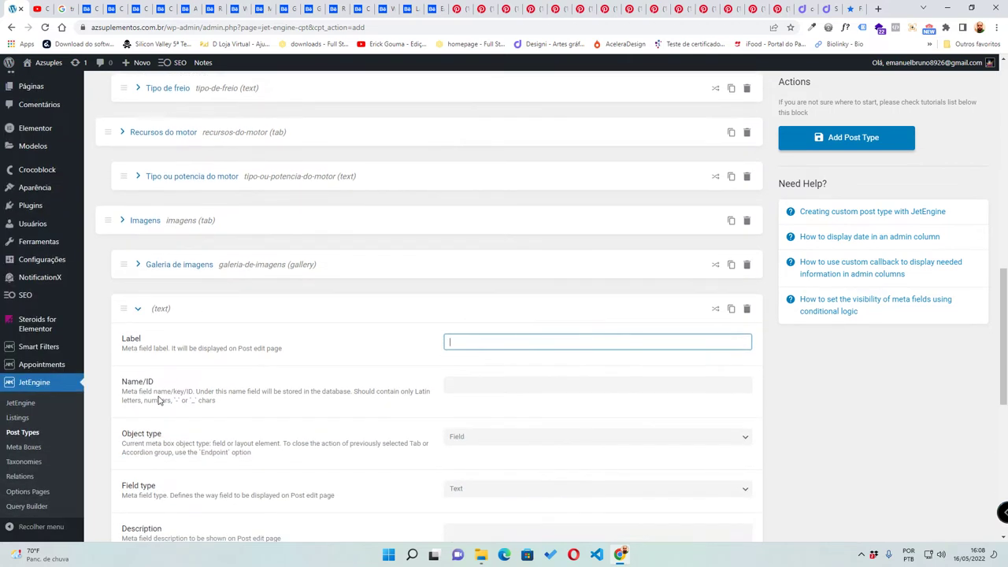
pyautogui.write('Fo')
pyautogui.write('to unica o')
pyautogui.write('u ga')
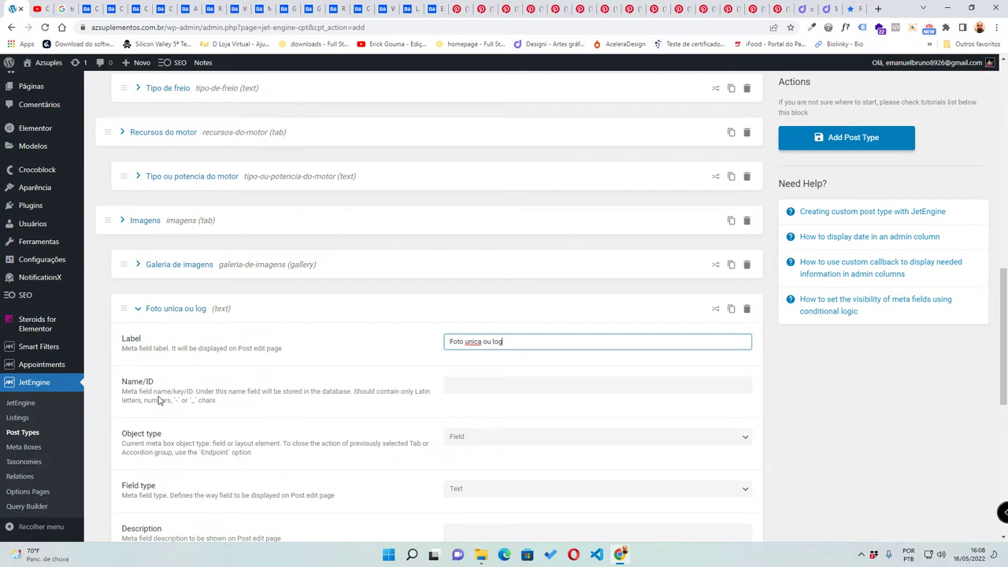
pyautogui.press('BackSpace')
pyautogui.press('BackSpace')
pyautogui.press('BackSpace')
pyautogui.press('BackSpace')
pyautogui.press('BackSpace')
pyautogui.press('BackSpace')
pyautogui.rightClick(471, 342)
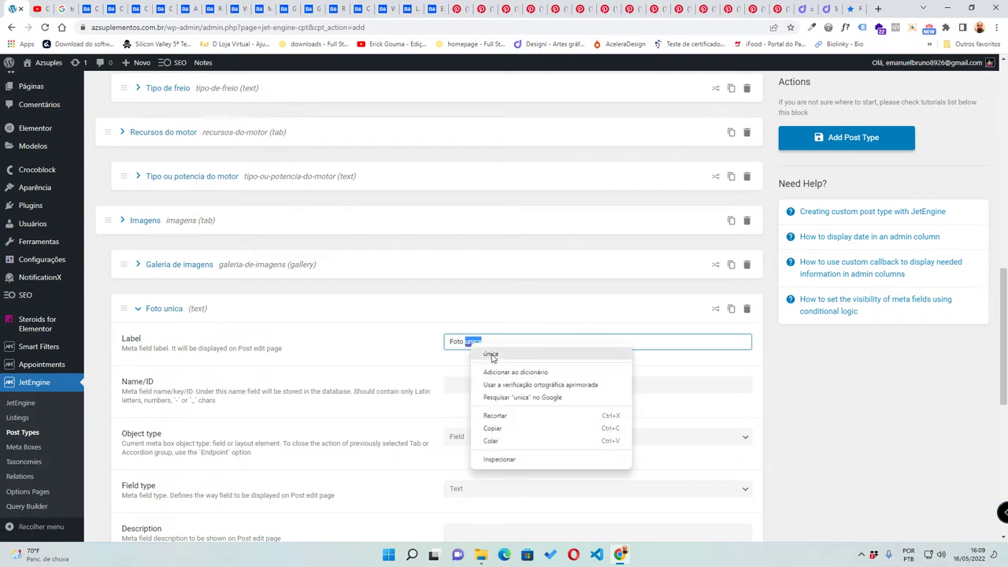
pyautogui.click(493, 354)
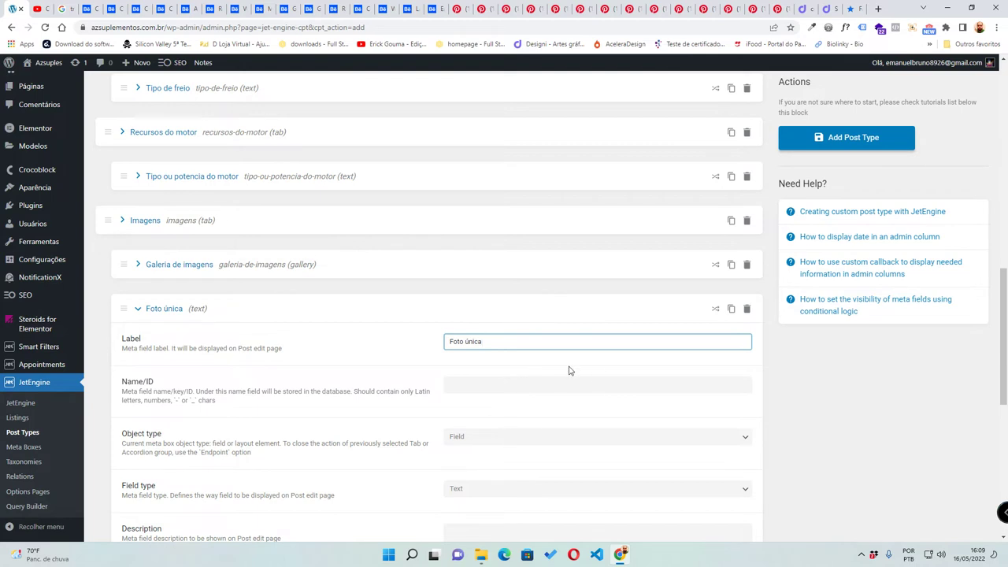
pyautogui.click(828, 387)
# - Set the Foto única field's type to Media and collapse its settings
pyautogui.scroll(-2, 828, 308)
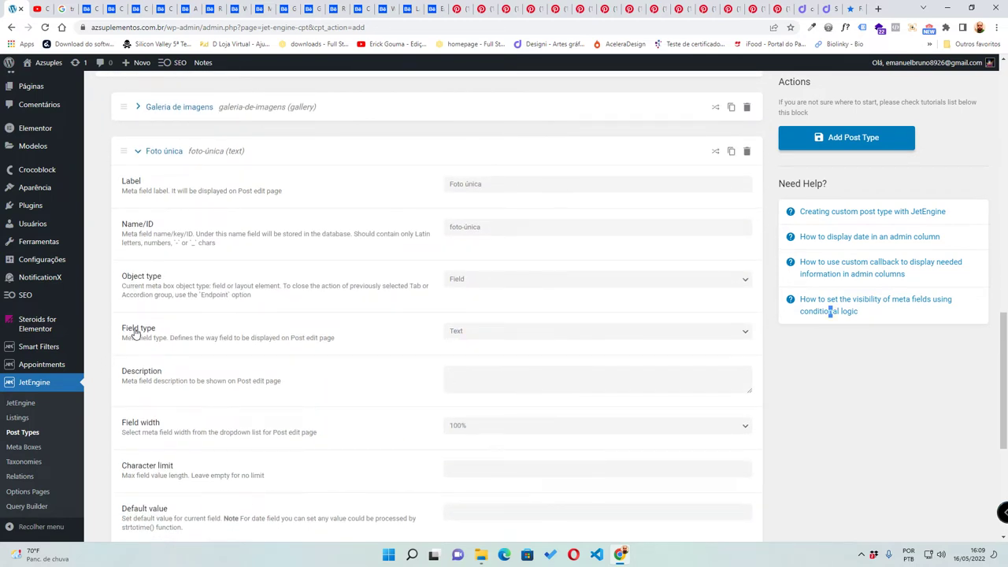
pyautogui.click(483, 331)
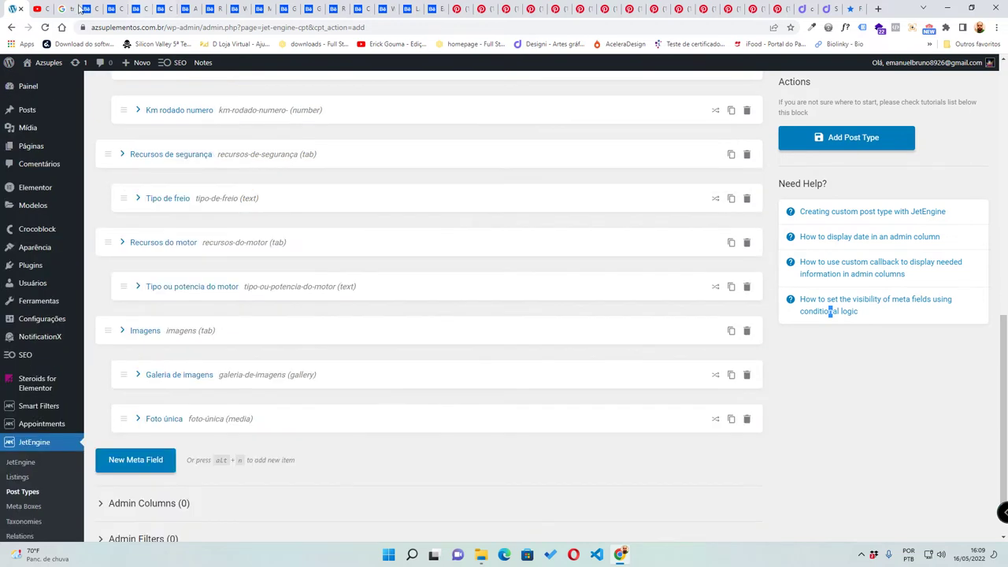
# - Switch to the YouTube reference video, examine the banner on the vehicle page, pause playback and return to WordPress
pyautogui.click(32, 14)
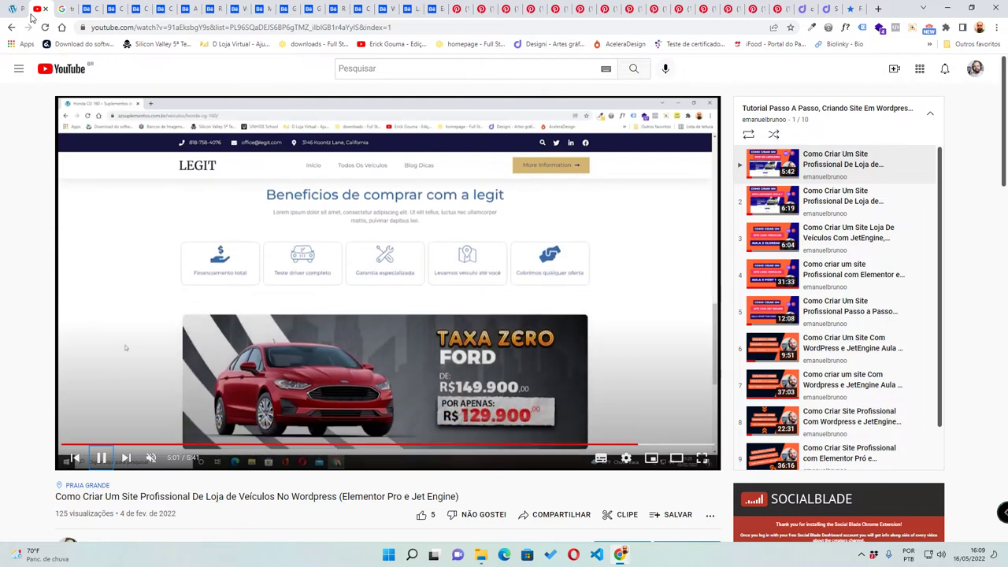
pyautogui.press('space')
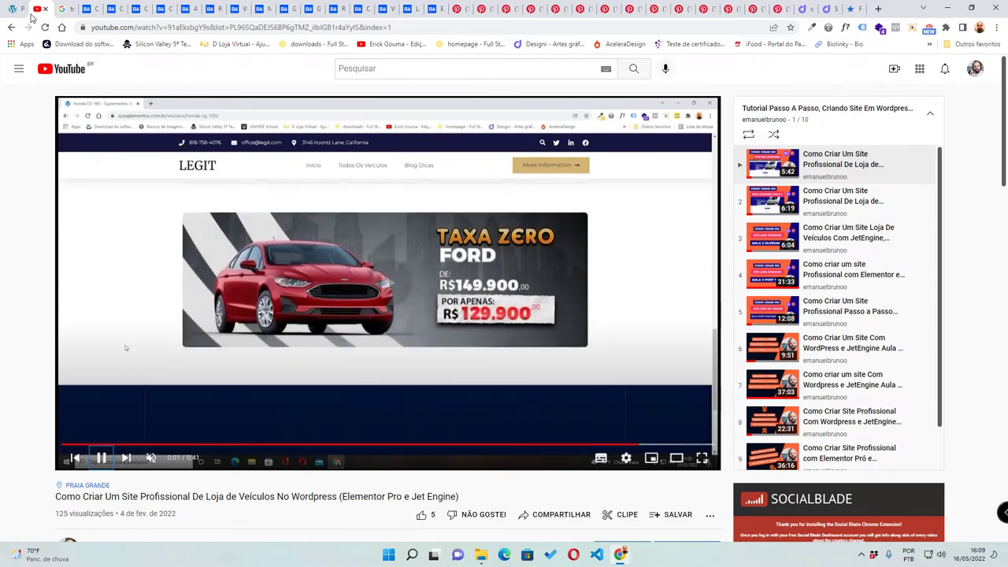
pyautogui.click(12, 8)
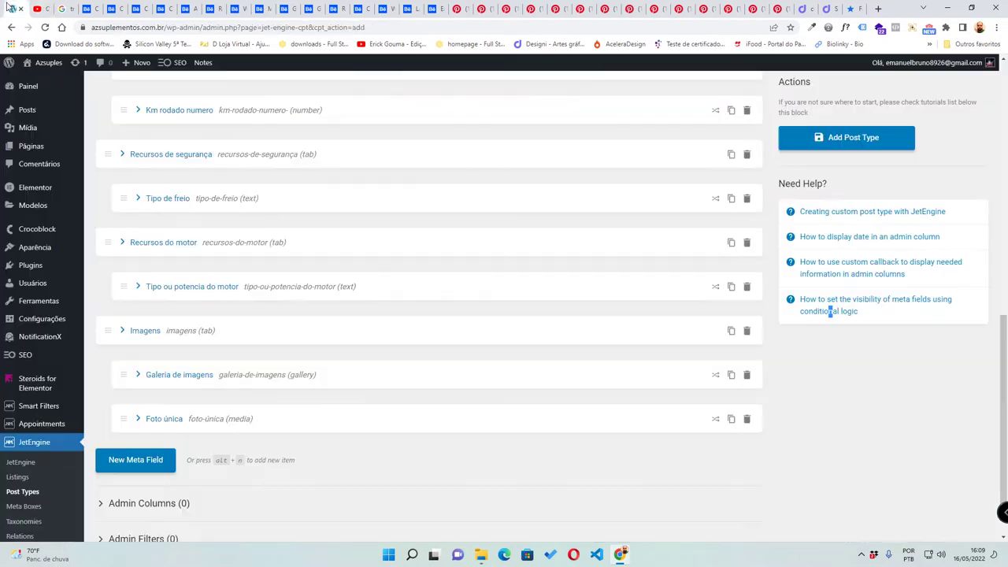
pyautogui.click(138, 419)
pyautogui.scroll(-1, 438, 419)
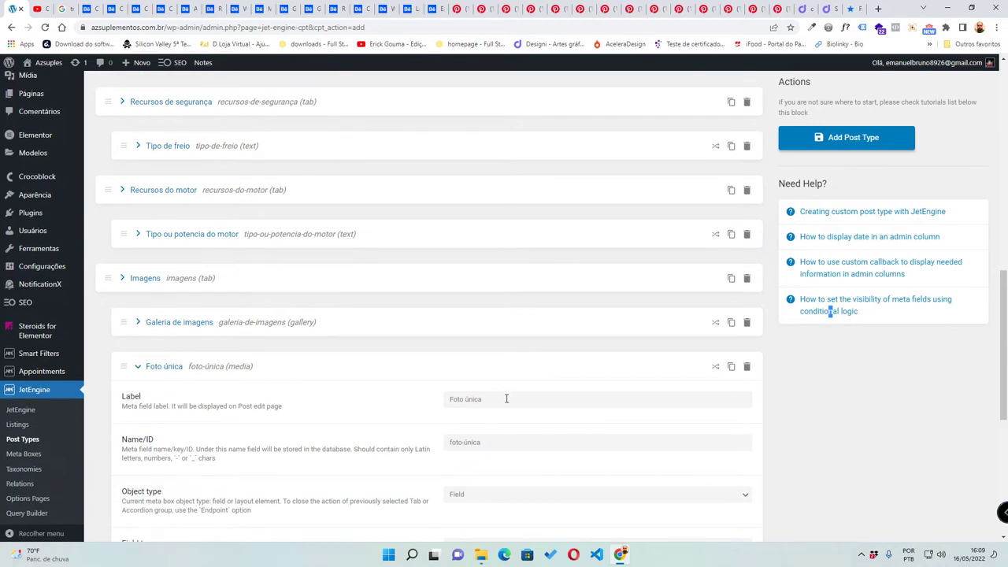
pyautogui.click(503, 401)
pyautogui.hotkey('ctrl', 'a')
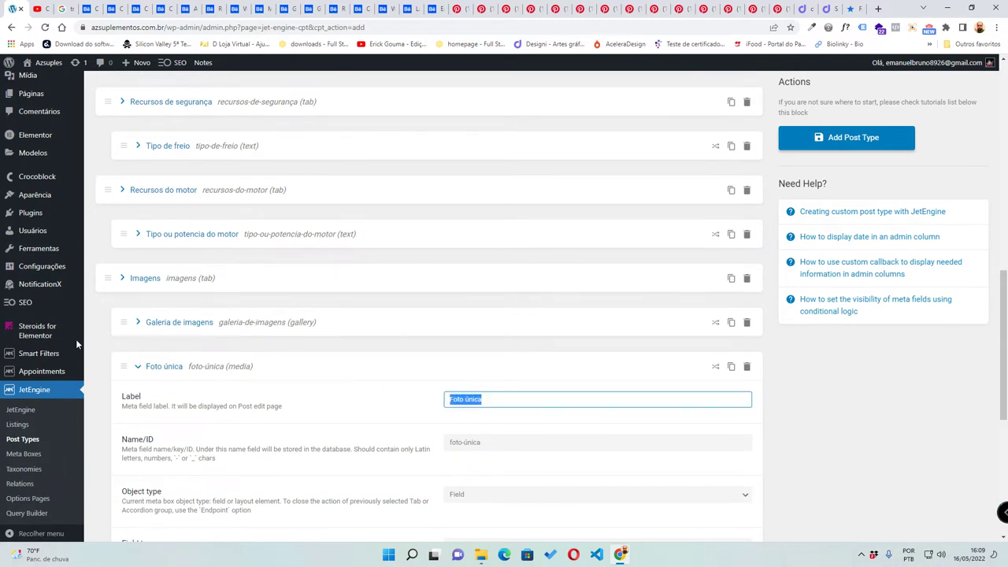
pyautogui.click(138, 367)
# - Add another meta field below Foto única and label it "Banner do anuncio"
pyautogui.click(150, 409)
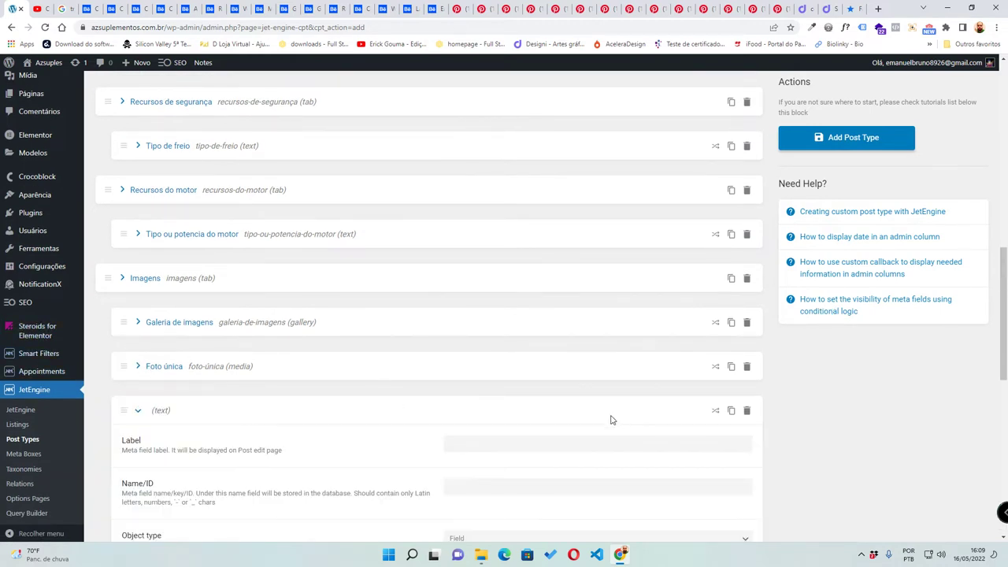
pyautogui.scroll(-1, 610, 418)
pyautogui.click(476, 390)
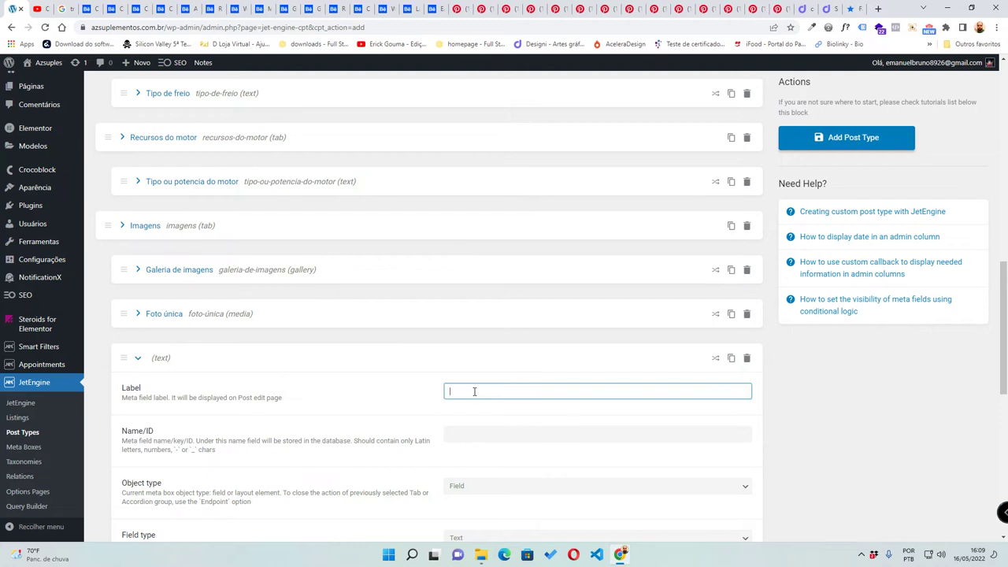
pyautogui.write('Banner da empres')
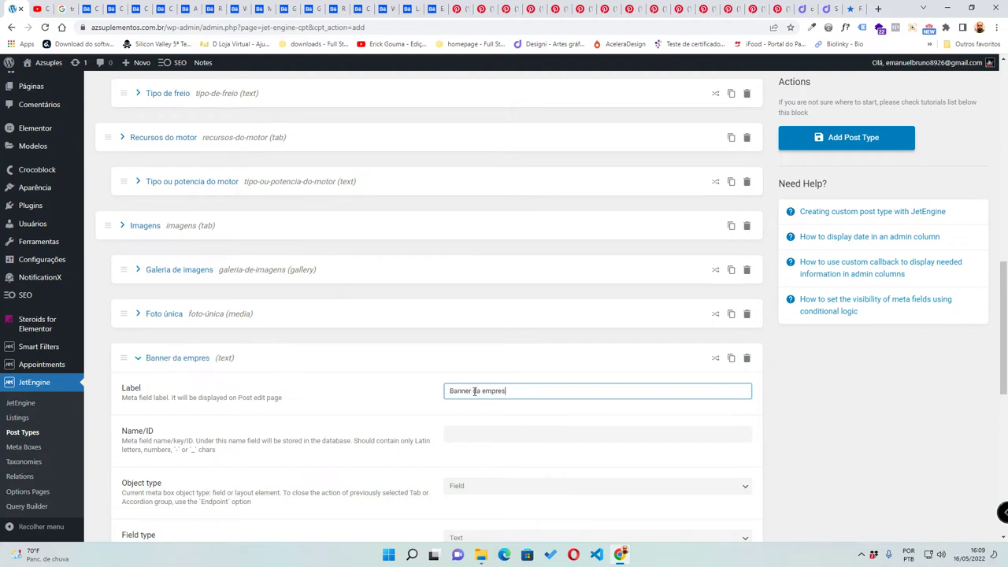
pyautogui.write('a')
pyautogui.hotkey('ctrl', 'BackSpace')
pyautogui.press('BackSpace')
pyautogui.write('o anuncio')
pyautogui.scroll(-1, 709, 432)
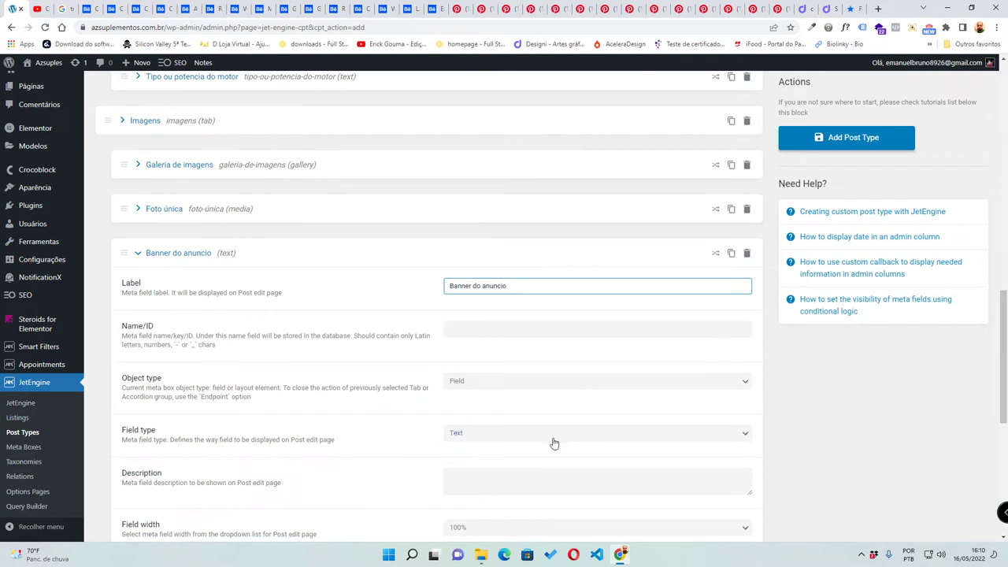
# - Set the Banner do anuncio field's type to Media and collapse its settings
pyautogui.click(554, 443)
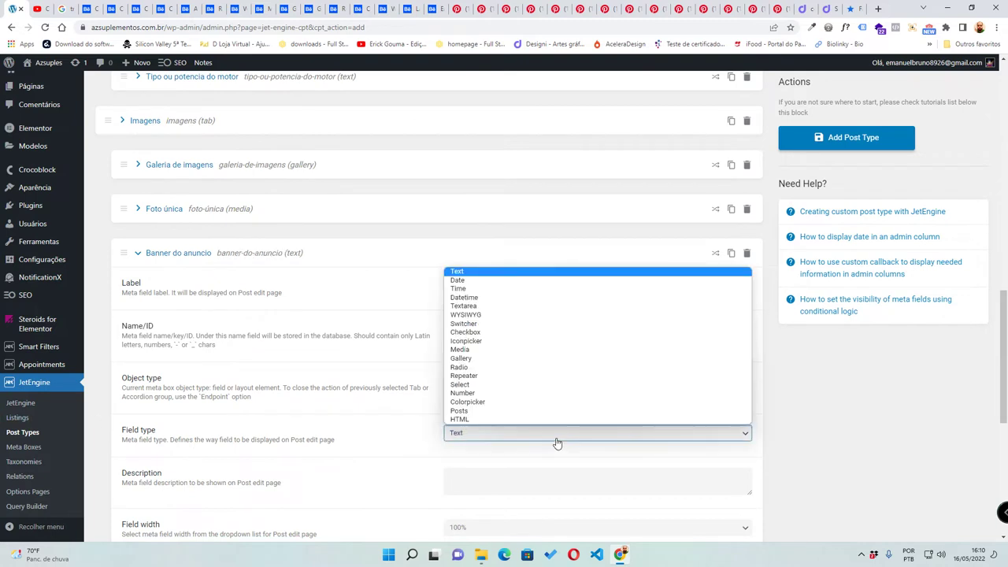
pyautogui.click(487, 349)
pyautogui.scroll(-3, 867, 446)
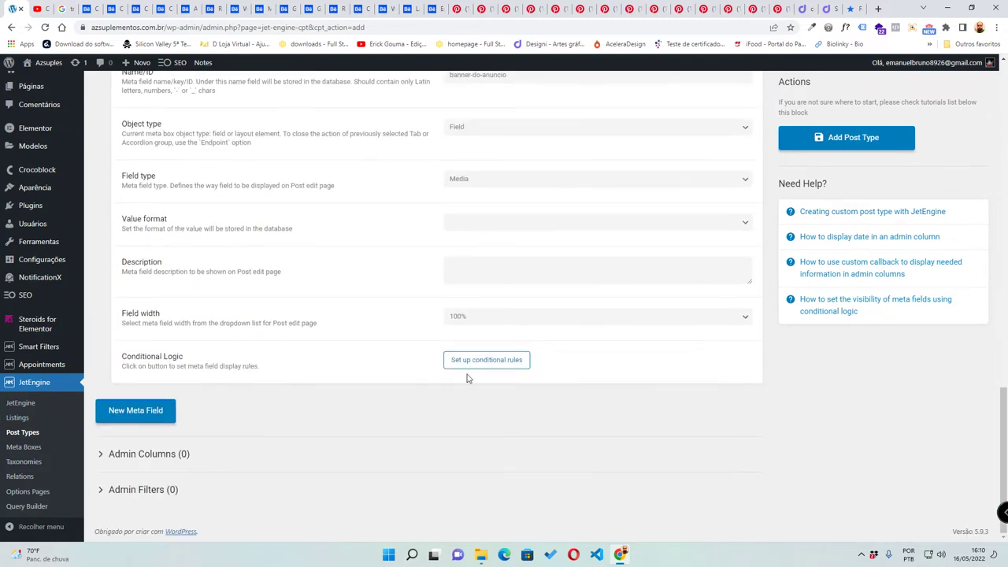
pyautogui.scroll(3, 468, 379)
# - Review the vehicle page and vehicle listing in the YouTube reference video, pause it and return to WordPress
pyautogui.click(37, 8)
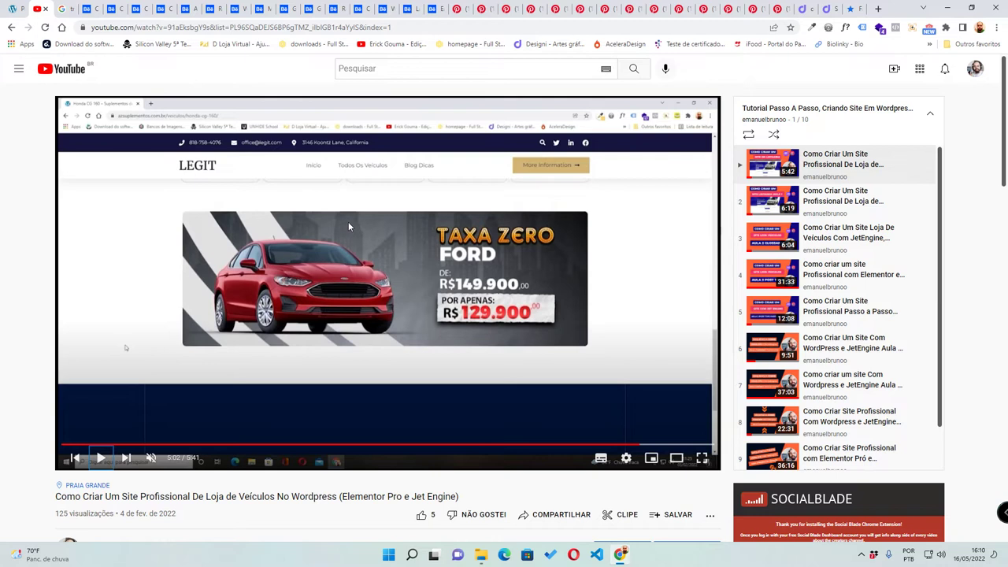
pyautogui.click(12, 9)
pyautogui.hotkey('ctrl', 'Tab')
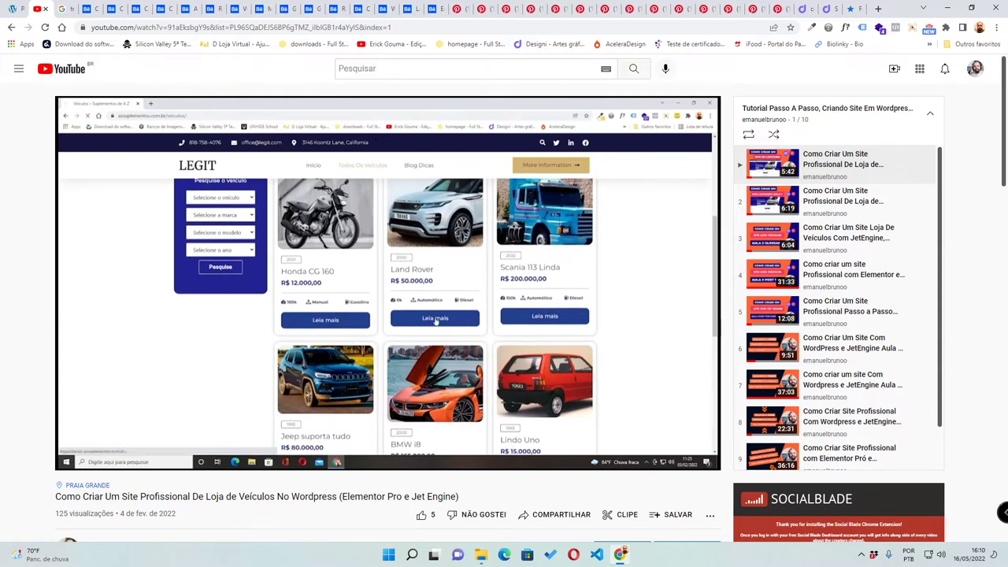
pyautogui.click(258, 300)
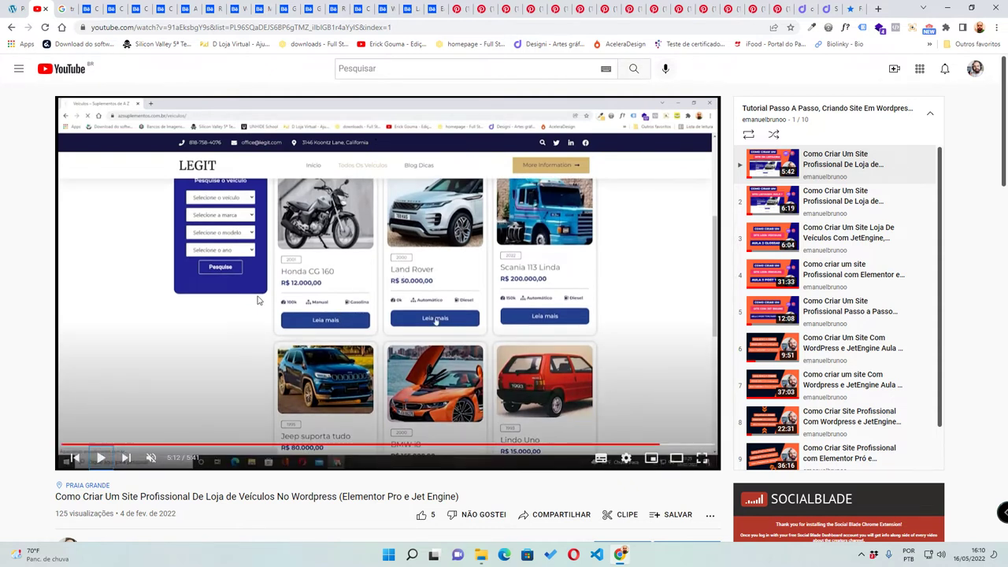
pyautogui.hotkey('ctrl', 'shift', 'Tab')
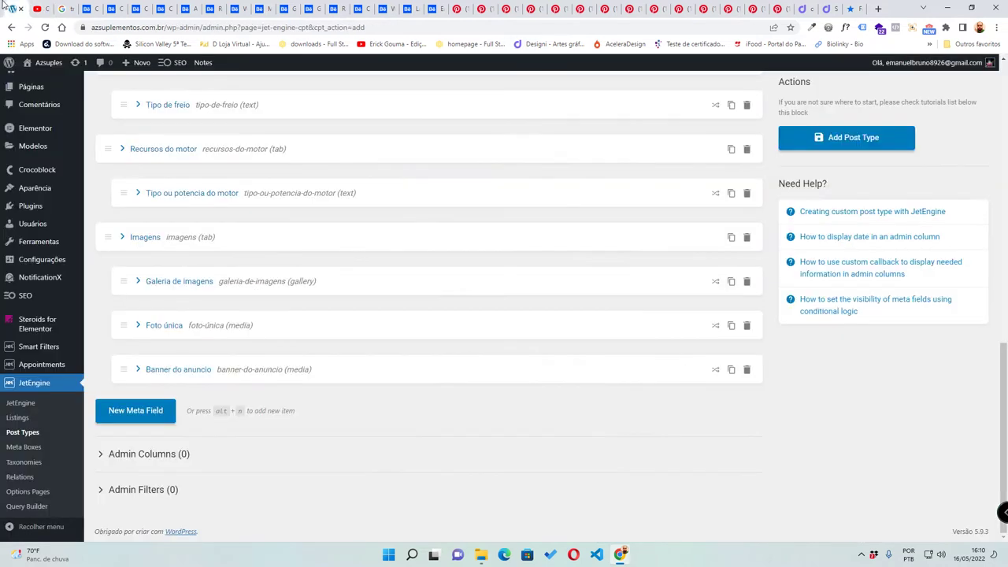
# - Save the "Lista de veículos" post type with its meta fields
pyautogui.click(853, 140)
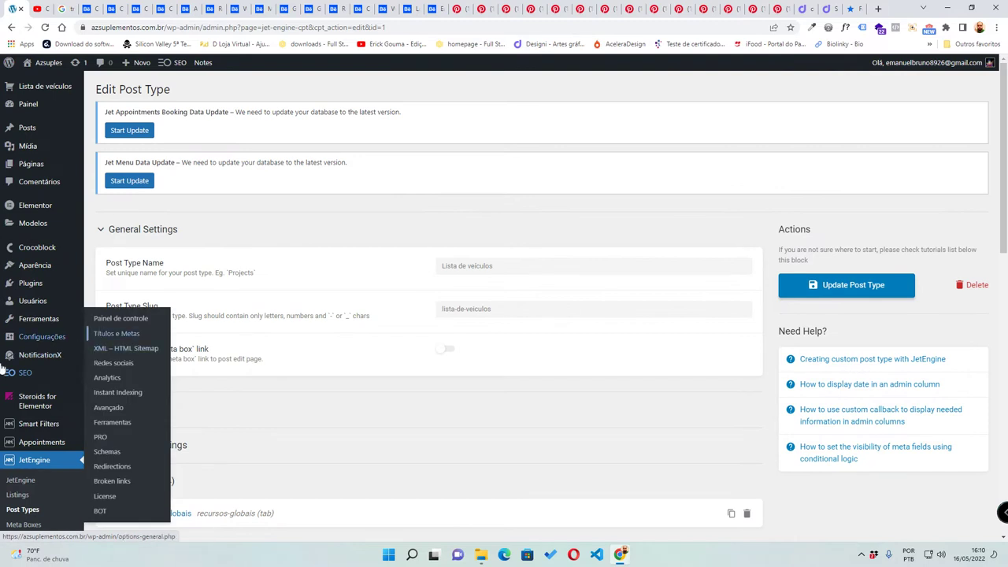
# - Create a new glossary in the JetEngine dashboard and name it "Recursos do veiculo"
pyautogui.scroll(-2, 27, 504)
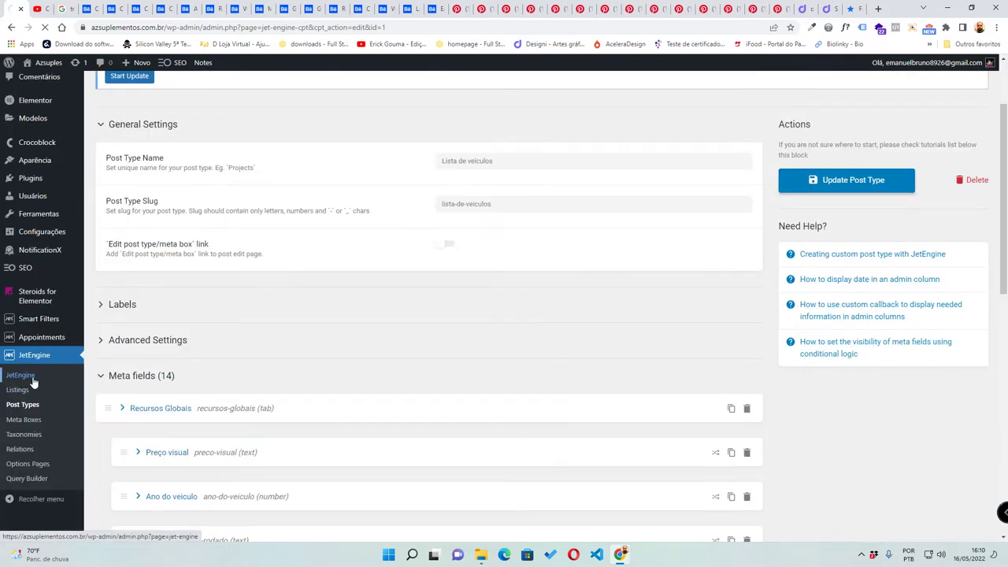
pyautogui.click(33, 377)
pyautogui.click(132, 307)
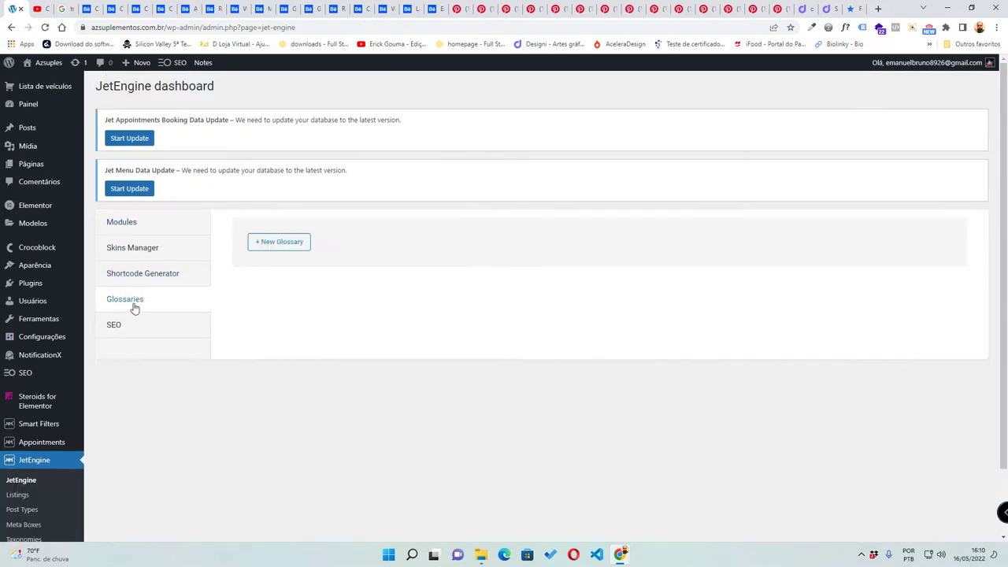
pyautogui.click(264, 243)
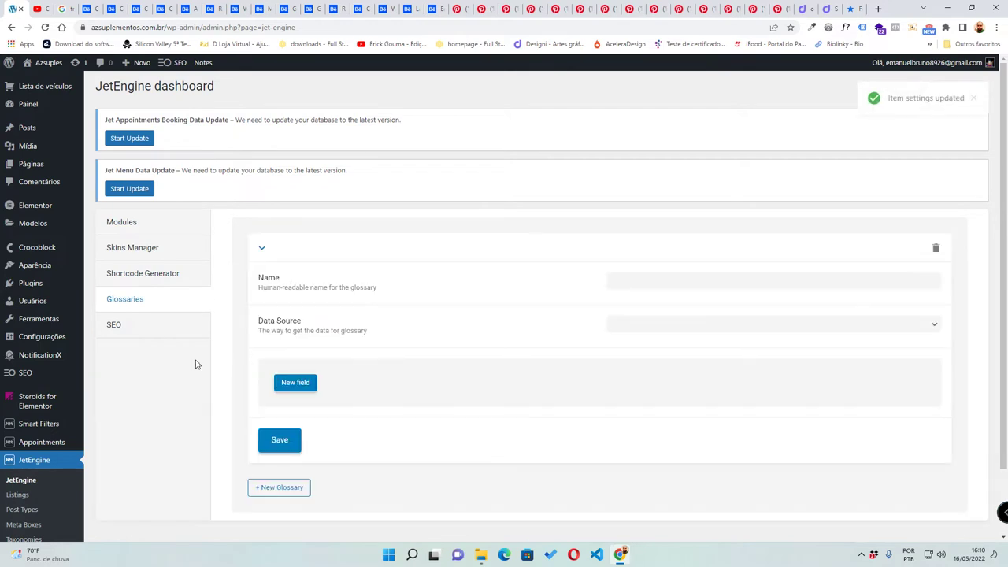
pyautogui.click(724, 276)
pyautogui.write('R')
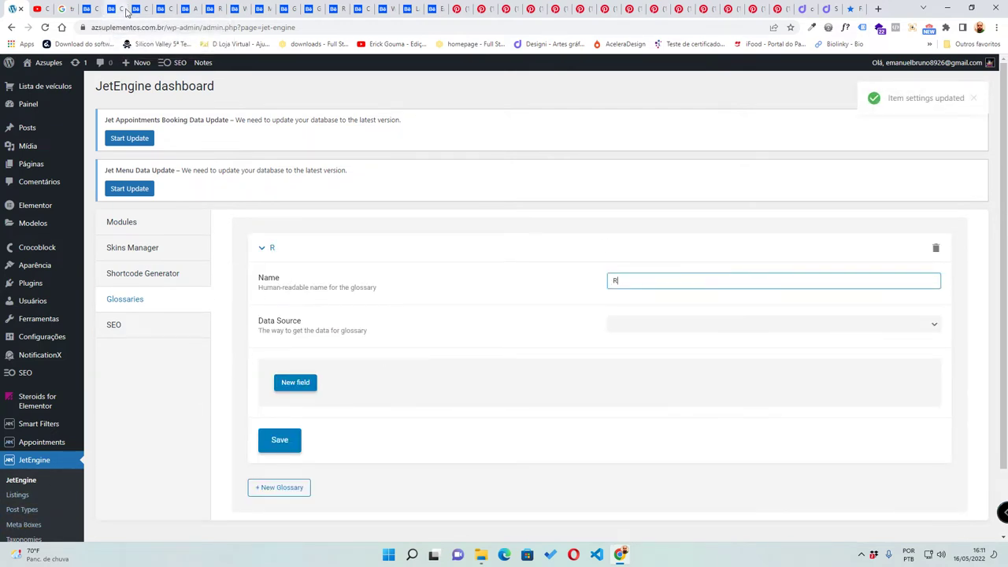
pyautogui.write('ecursos do veiculo')
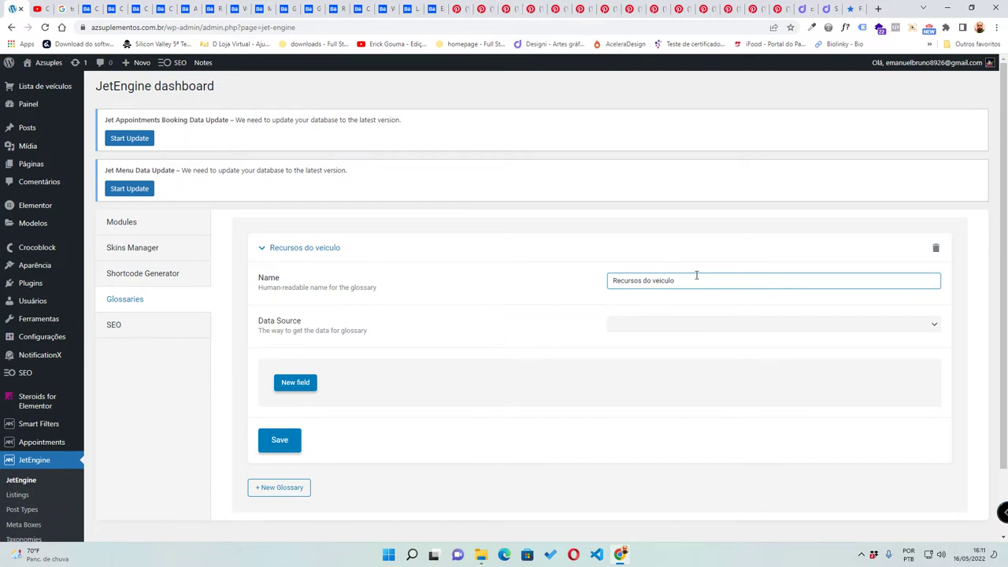
# - Rewind the YouTube reference video to examine the vehicle's Recursos do veiculo list, and return to WordPress
pyautogui.hotkey('ctrl', '2')
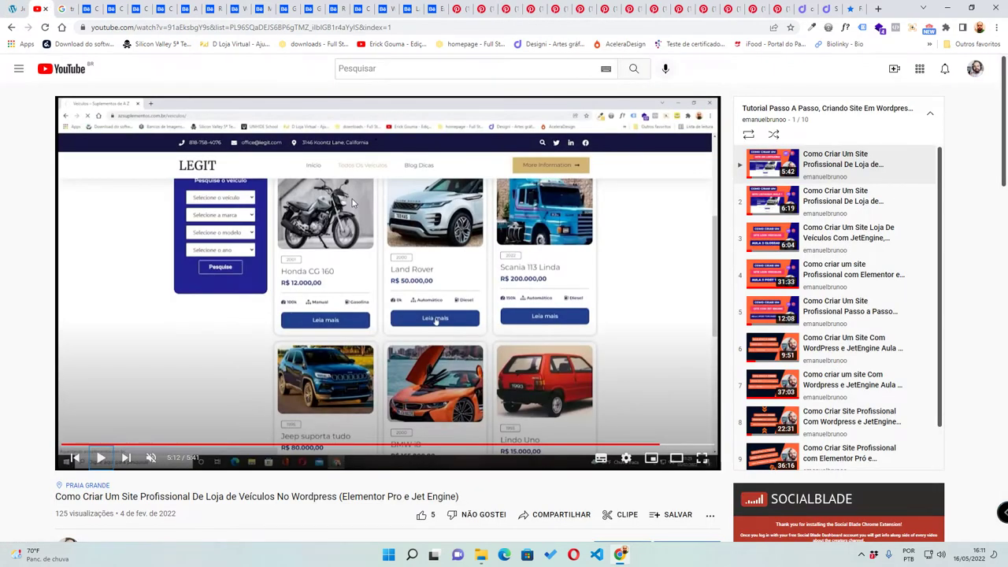
pyautogui.press('Left')
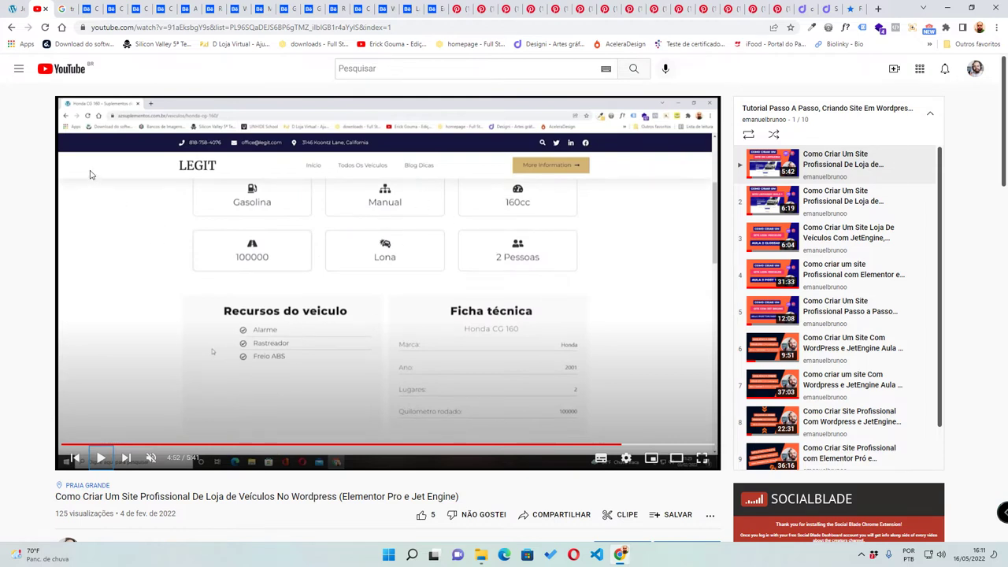
pyautogui.hotkey('ctrl', 'pageup')
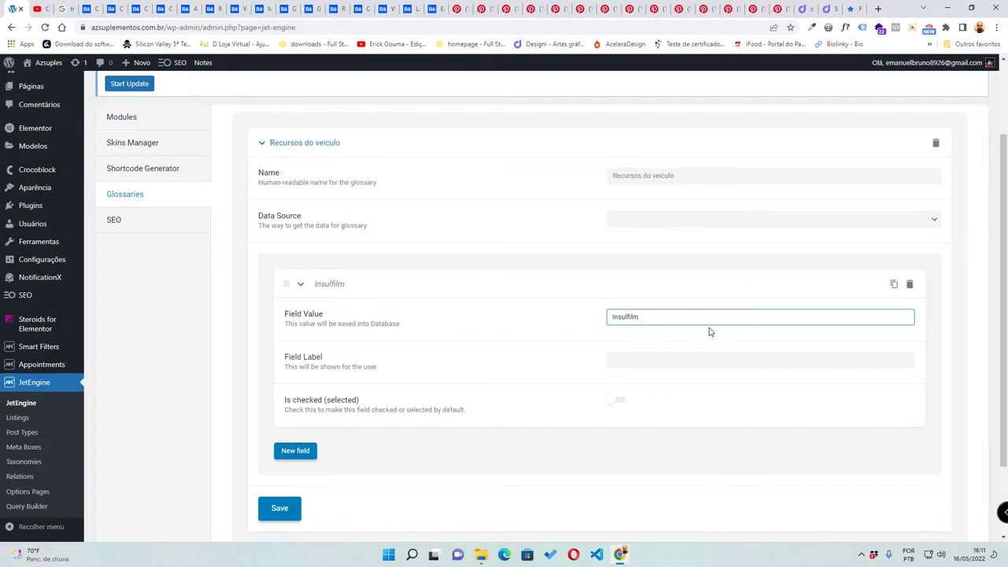
# - Give the Insulfilm glossary field the label "Insulfilm", and add a second field with value and label "Trava elétrica"
pyautogui.hotkey('ctrl', 'a')
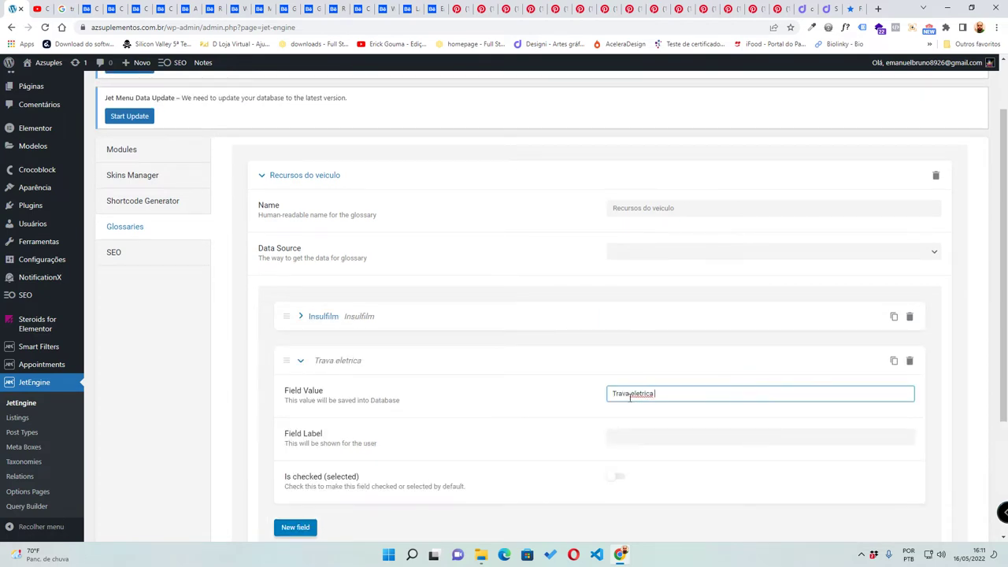
pyautogui.rightClick(643, 393)
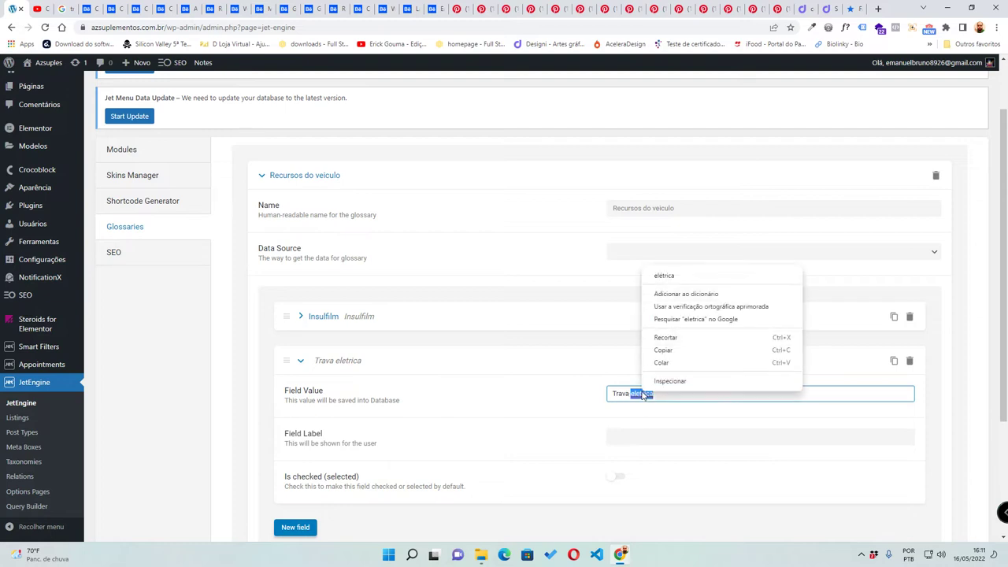
pyautogui.click(686, 275)
pyautogui.hotkey('ctrl', 'a')
pyautogui.hotkey('ctrl', 'c')
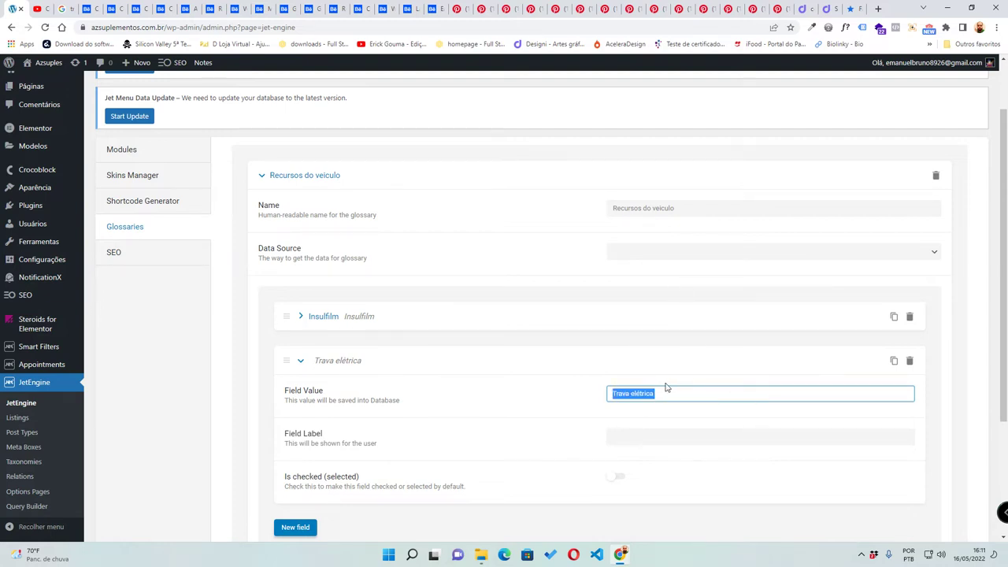
pyautogui.click(634, 443)
pyautogui.hotkey('ctrl', 'v')
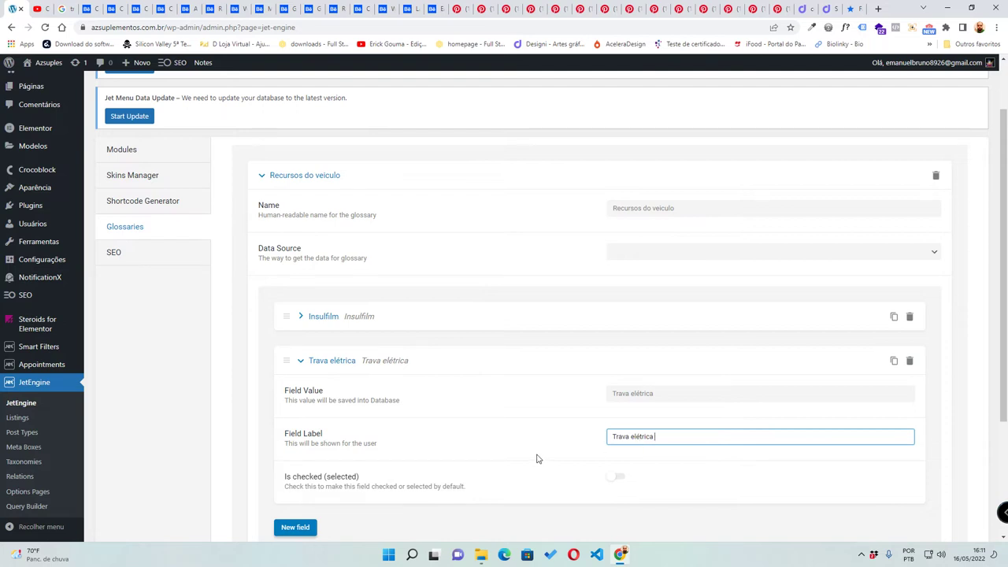
# - Add two more glossary fields, "Rastreador" and "Alarme", each using its name as both value and label
pyautogui.click(303, 363)
pyautogui.click(302, 399)
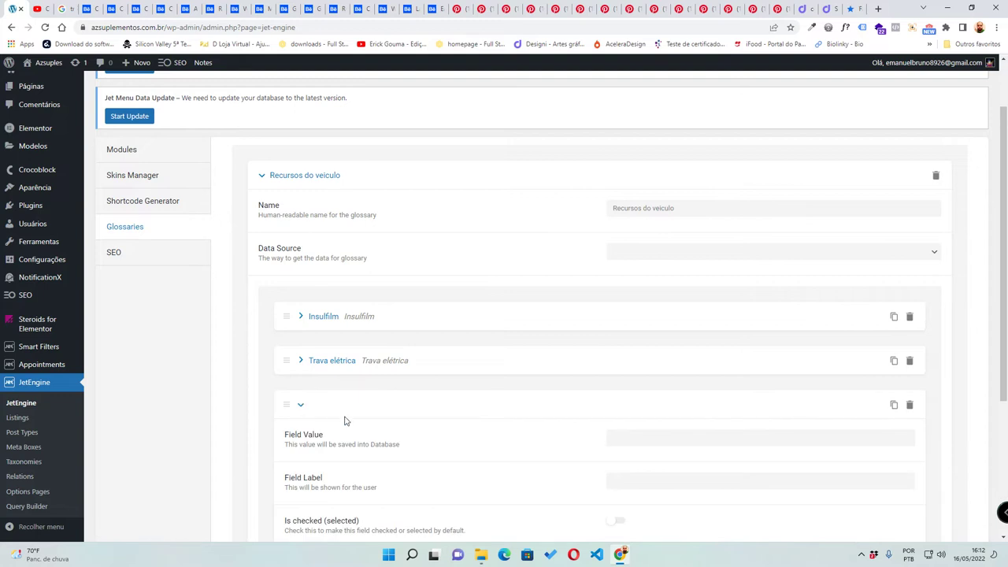
pyautogui.scroll(-1, 670, 438)
pyautogui.scroll(-1, 670, 438)
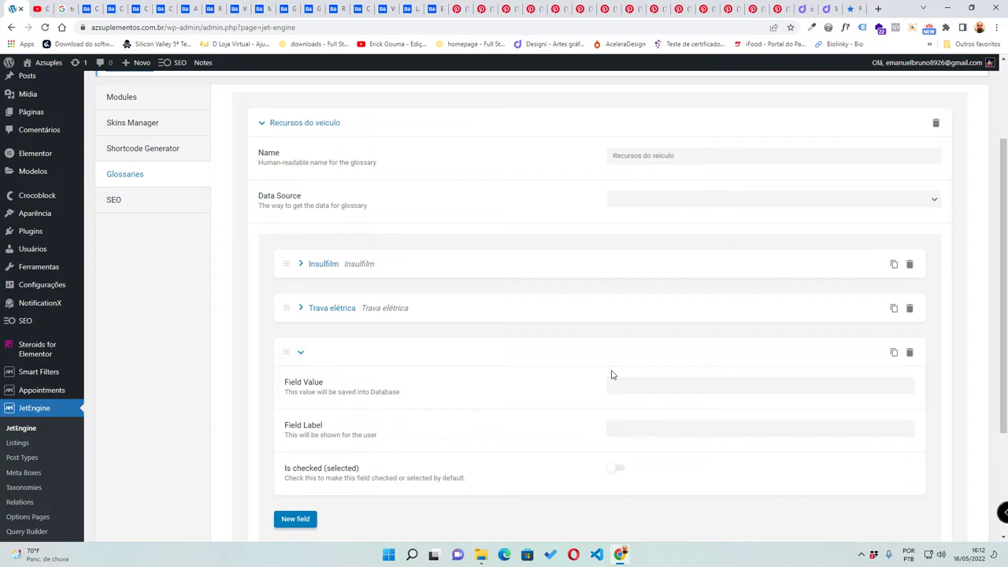
pyautogui.click(647, 386)
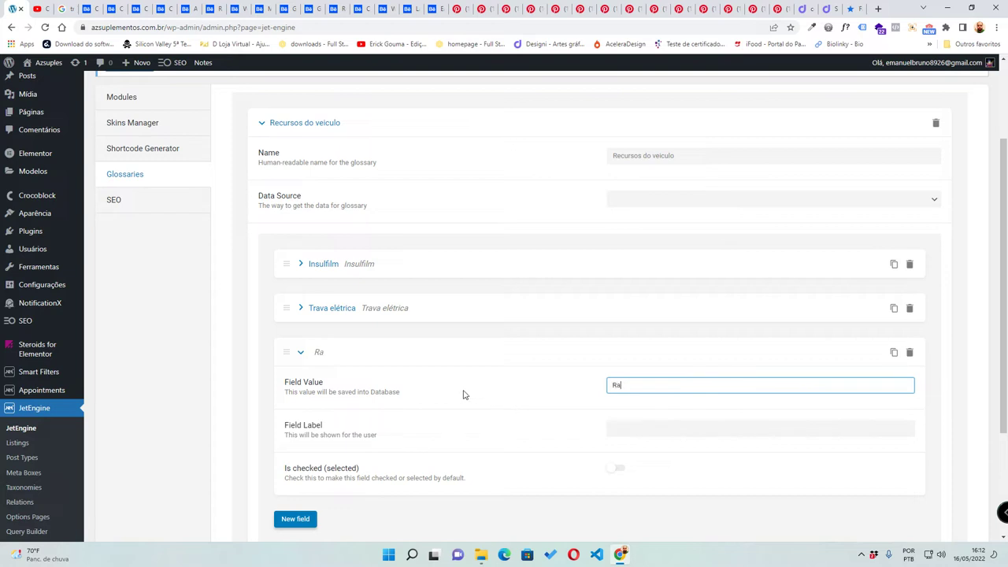
pyautogui.write('a')
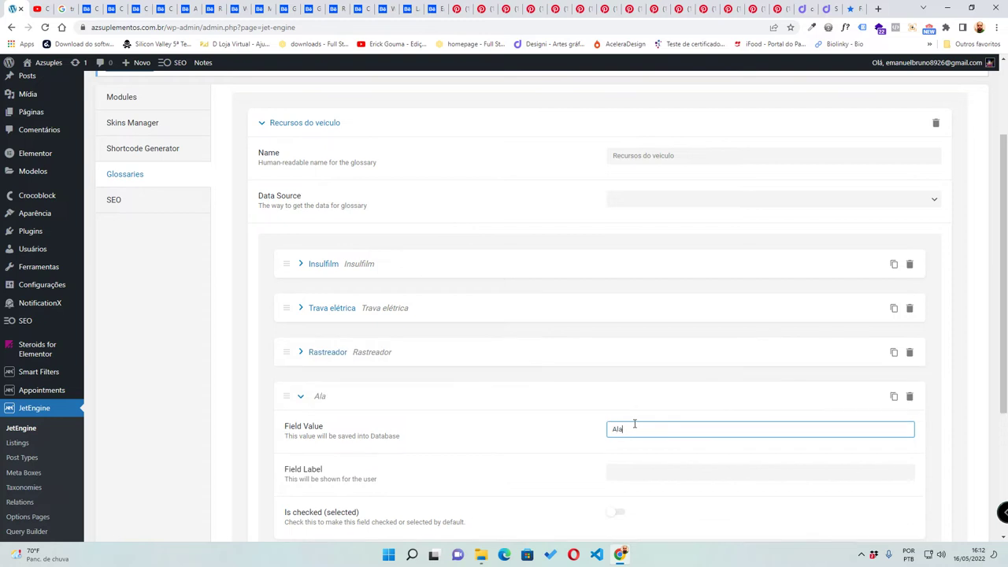
# - Add a glossary field with the value and label "Som multimidia" and collapse it
pyautogui.write('m multimidia')
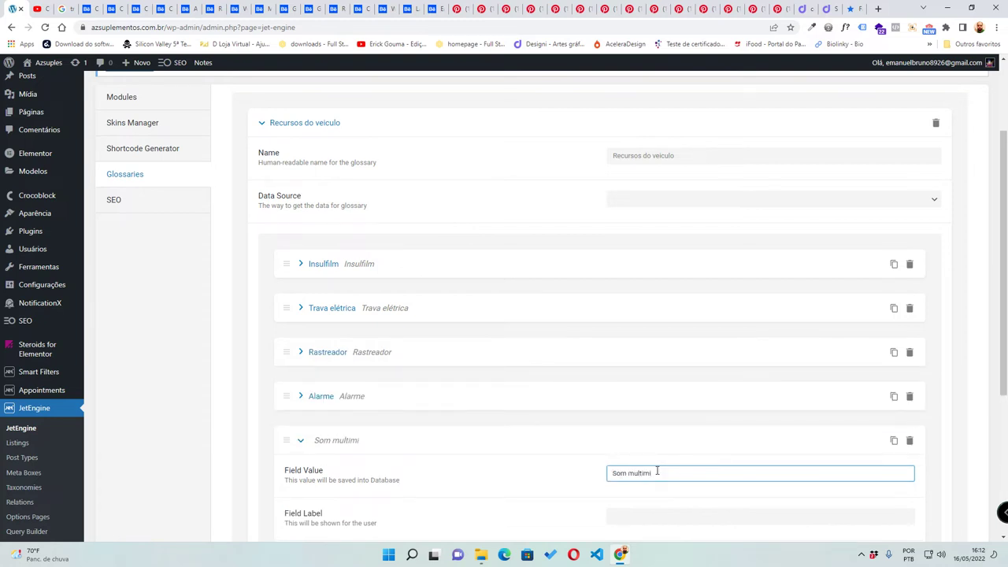
pyautogui.hotkey('ctrl', 'a')
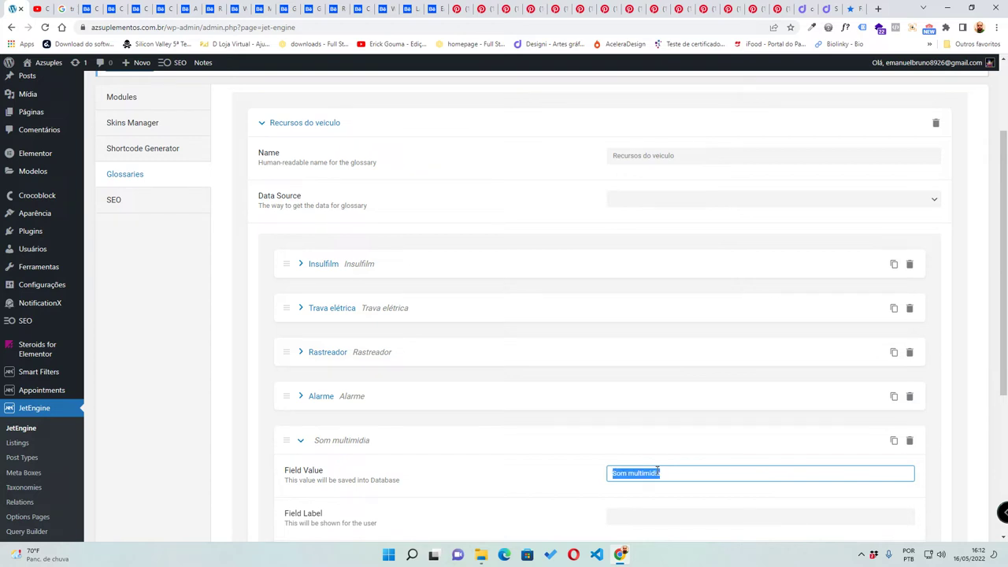
pyautogui.click(669, 520)
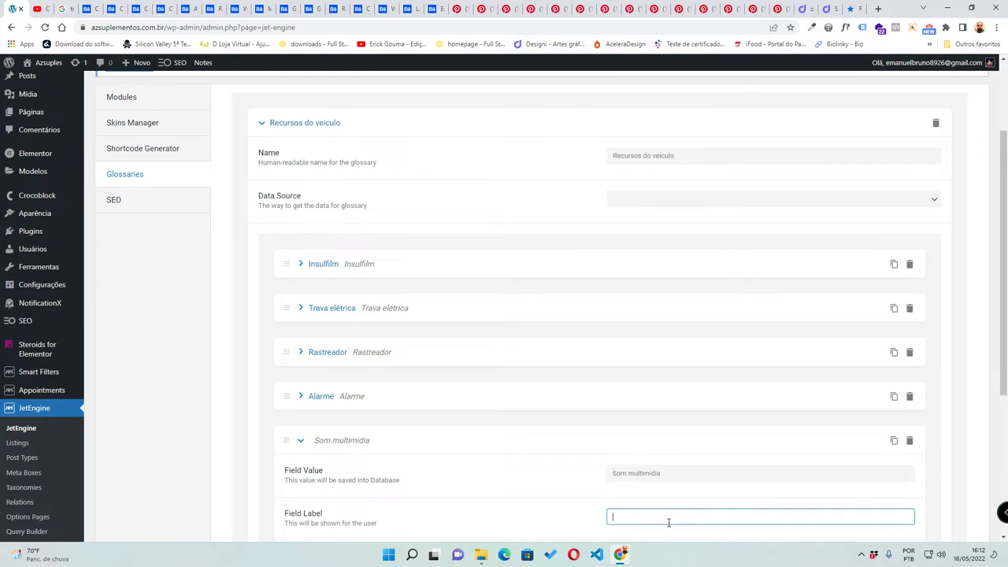
pyautogui.click(300, 441)
# - Add a new glossary field with the value and label "DVD" and collapse it
pyautogui.scroll(-2, 304, 446)
pyautogui.click(293, 375)
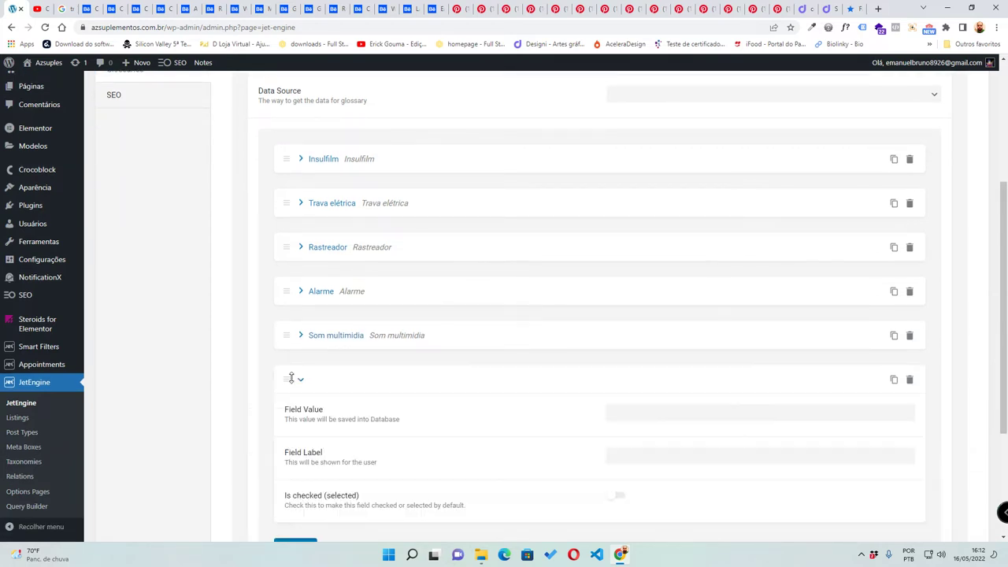
pyautogui.click(654, 411)
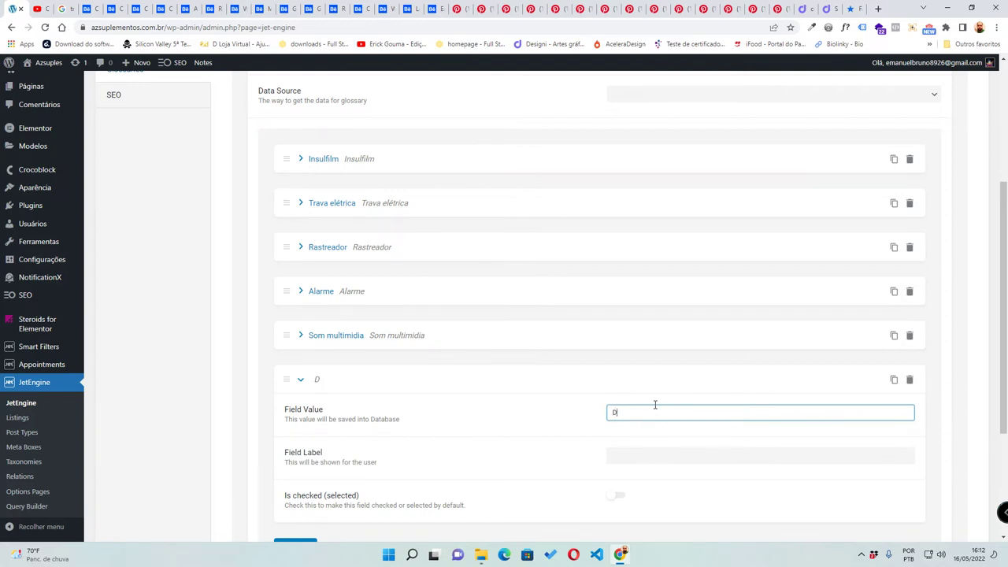
pyautogui.doubleClick(655, 407)
pyautogui.hotkey('ctrl', 'c')
pyautogui.click(613, 462)
pyautogui.hotkey('ctrl', 'v')
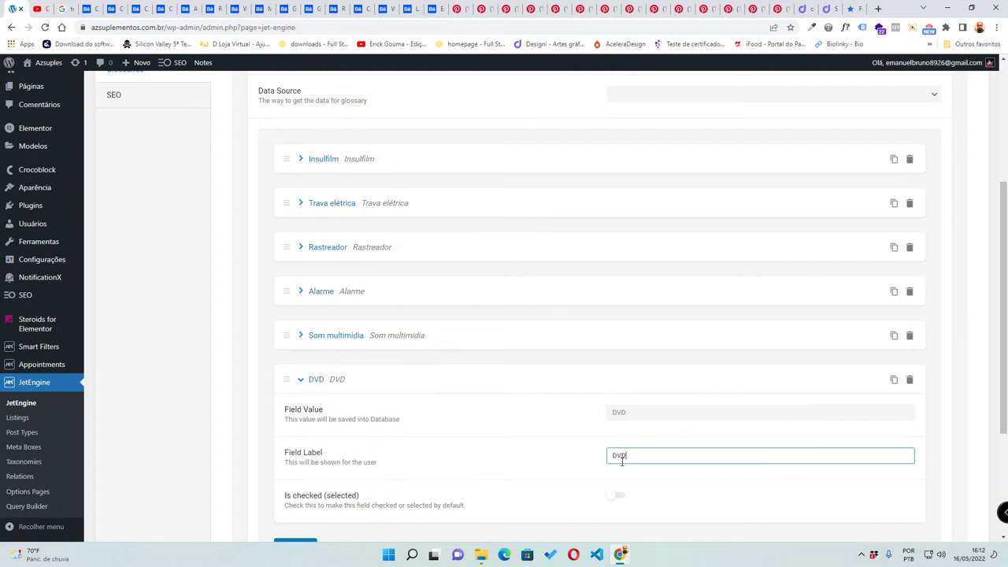
pyautogui.click(299, 381)
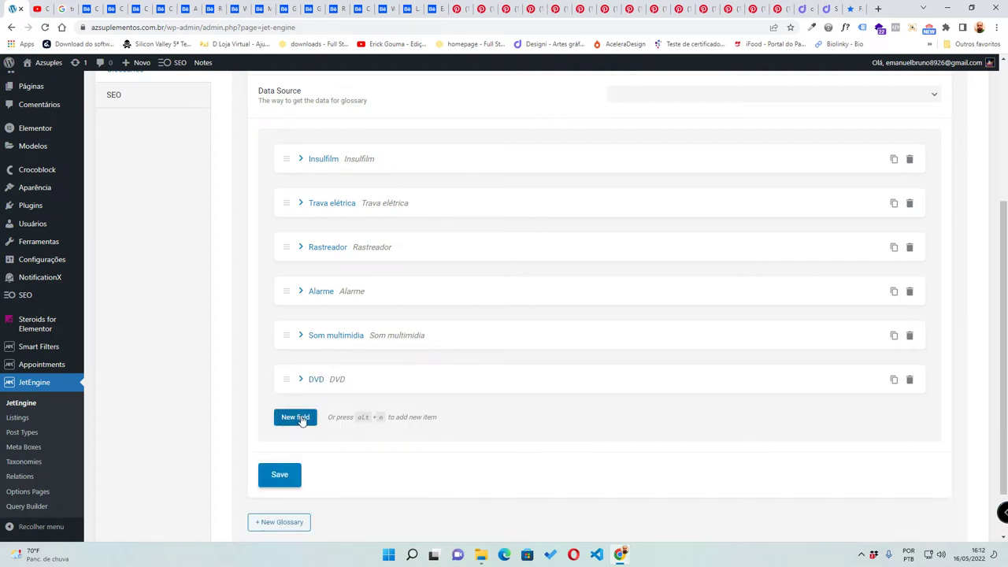
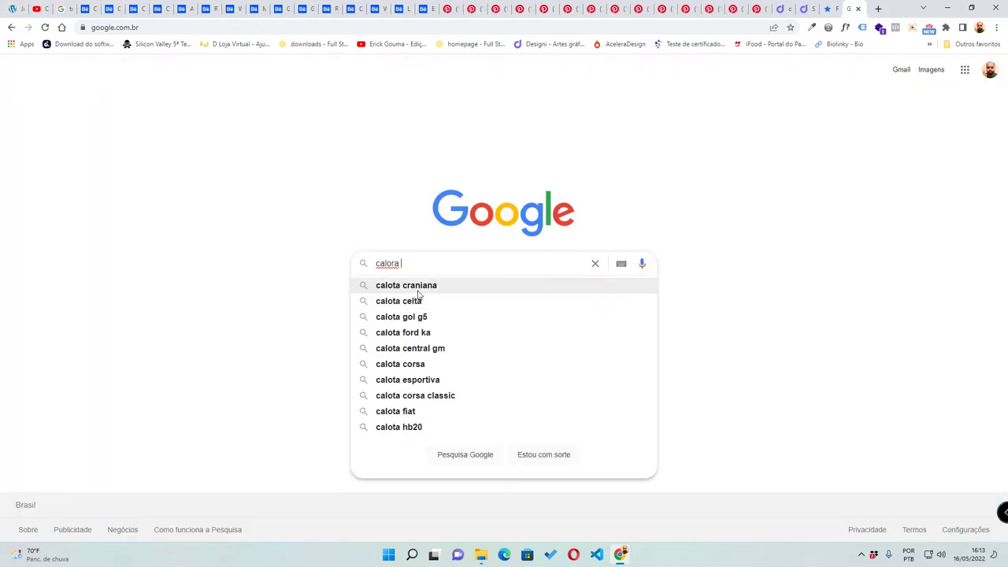
# - Search Google for "caloto" and "calota" to check the spelling of the wheel cover term
pyautogui.press('BackSpace')
pyautogui.press('BackSpace')
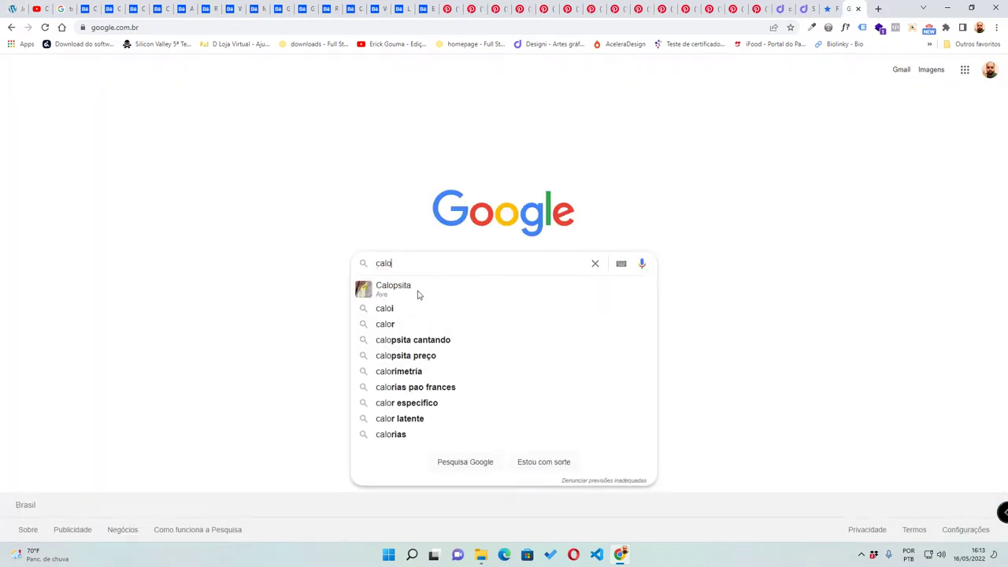
pyautogui.write('t')
pyautogui.press('BackSpace')
pyautogui.write('to')
pyautogui.press('Return')
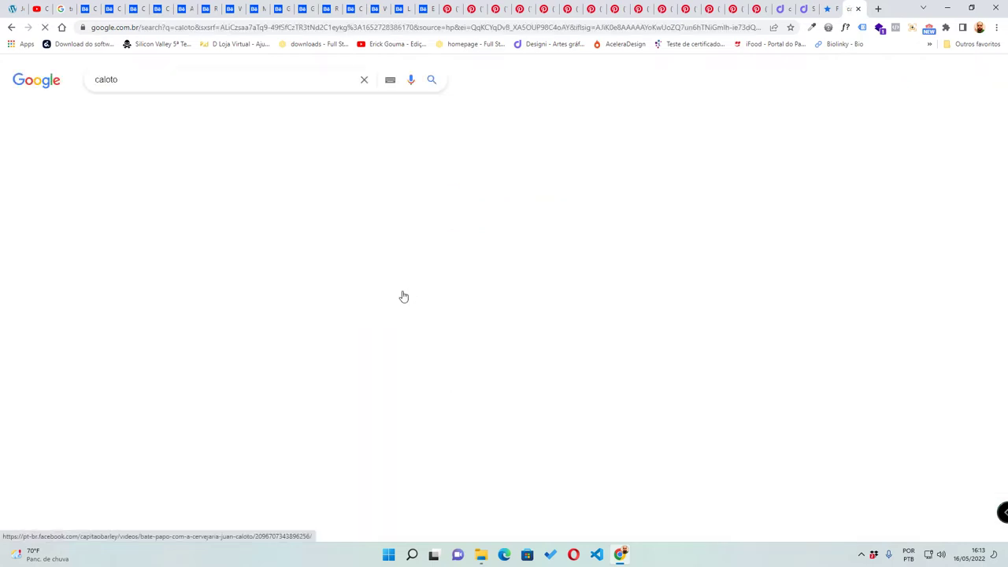
pyautogui.click(157, 79)
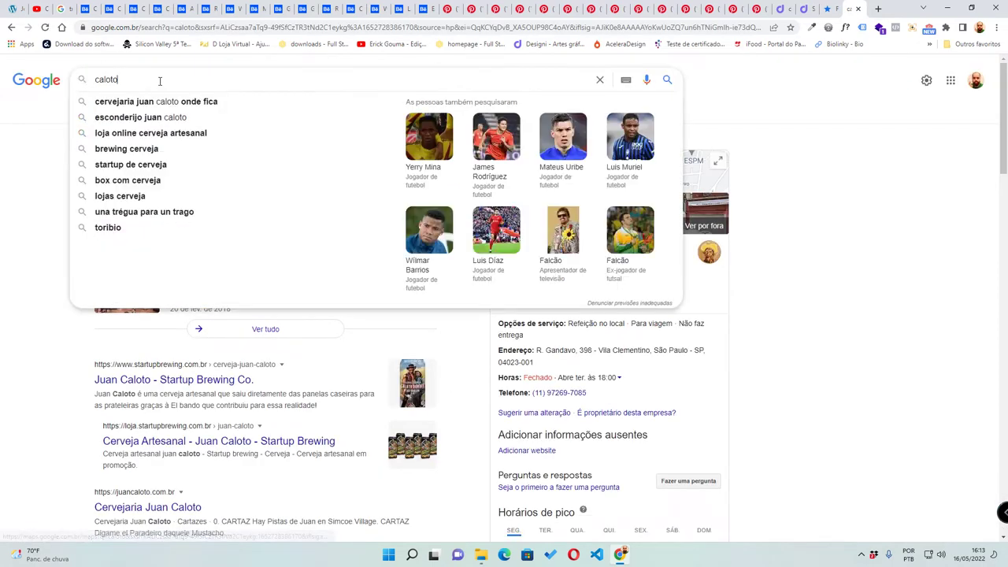
pyautogui.press('BackSpace')
pyautogui.write('a')
pyautogui.press('Return')
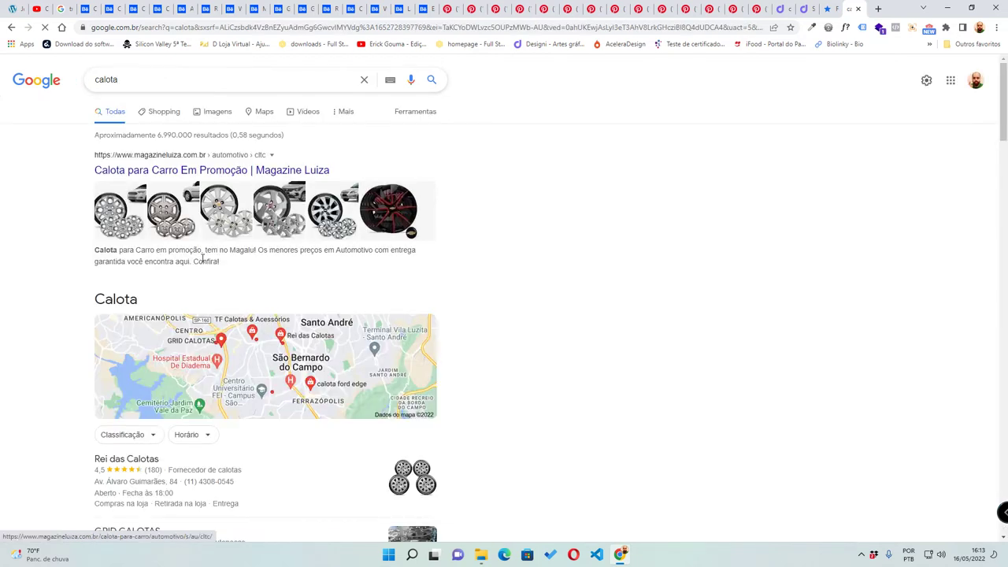
# - Return to the WordPress glossary and fill the empty field with the value and label "Calota"
pyautogui.click(15, 9)
pyautogui.scroll(-2, 699, 347)
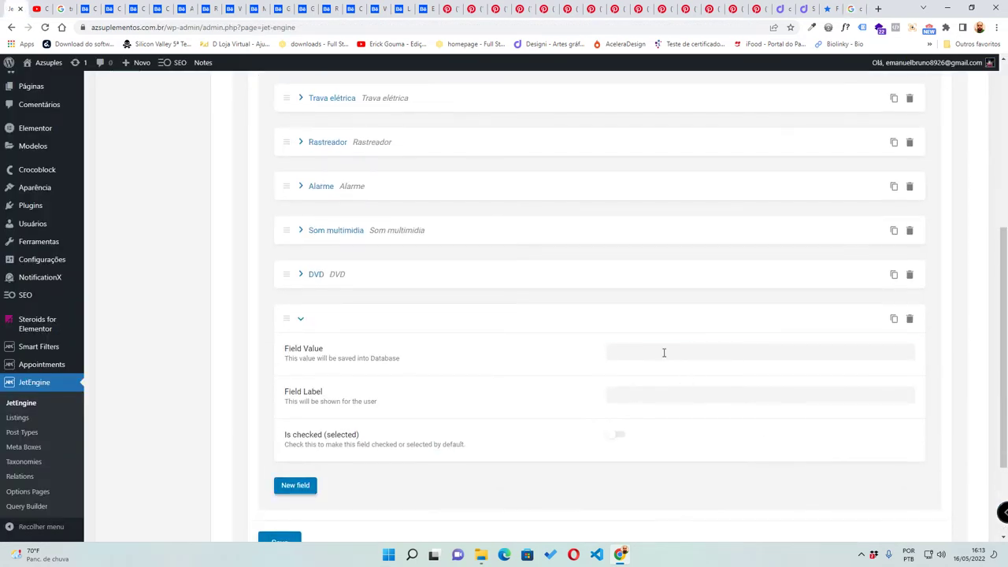
pyautogui.click(664, 353)
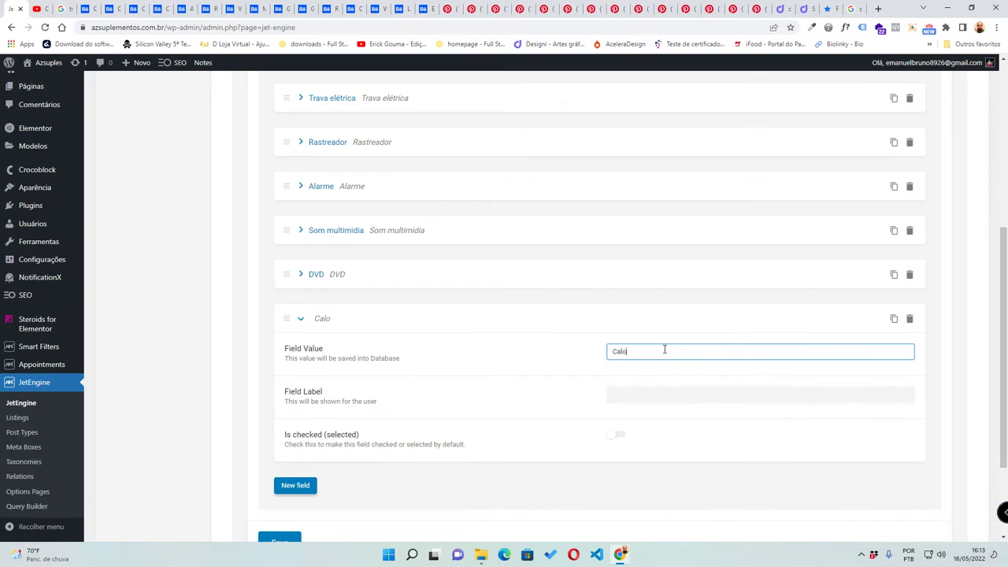
pyautogui.hotkey('ctrl', 'a')
pyautogui.hotkey('ctrl', 'c')
pyautogui.click(693, 394)
pyautogui.hotkey('ctrl', 'v')
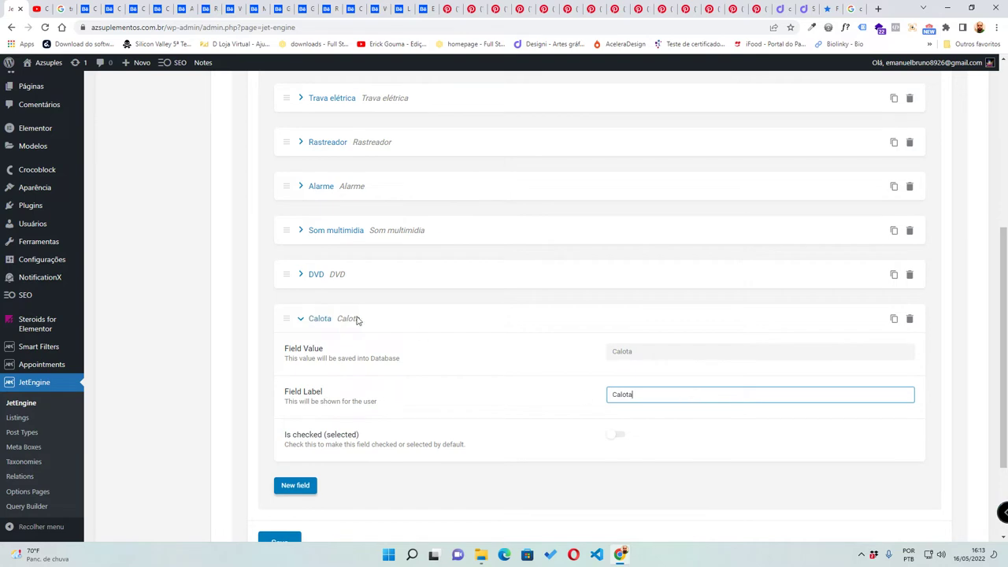
pyautogui.click(300, 319)
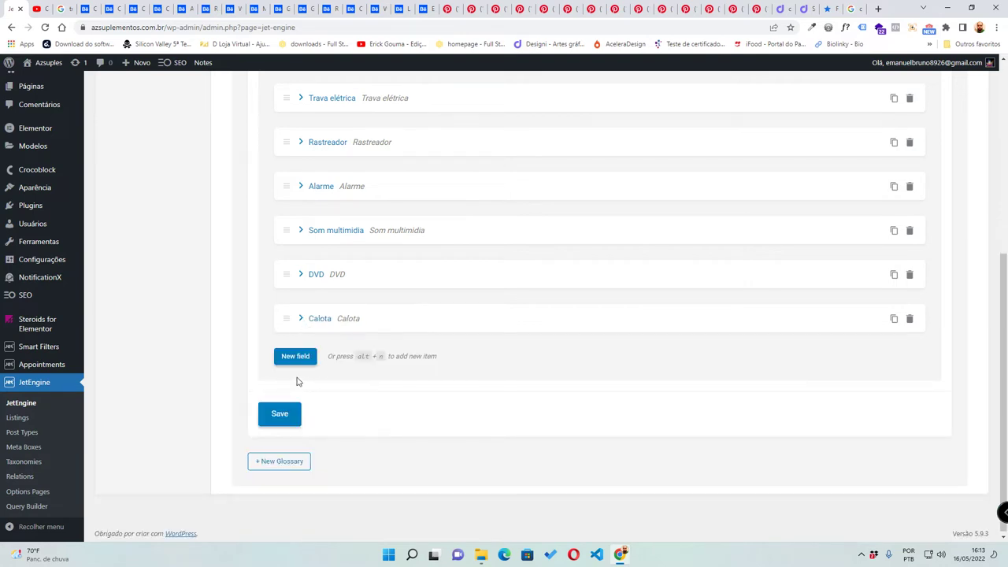
# - Add a glossary field below Calota with the value and label "Rodas esportiva"
pyautogui.click(295, 356)
pyautogui.click(643, 397)
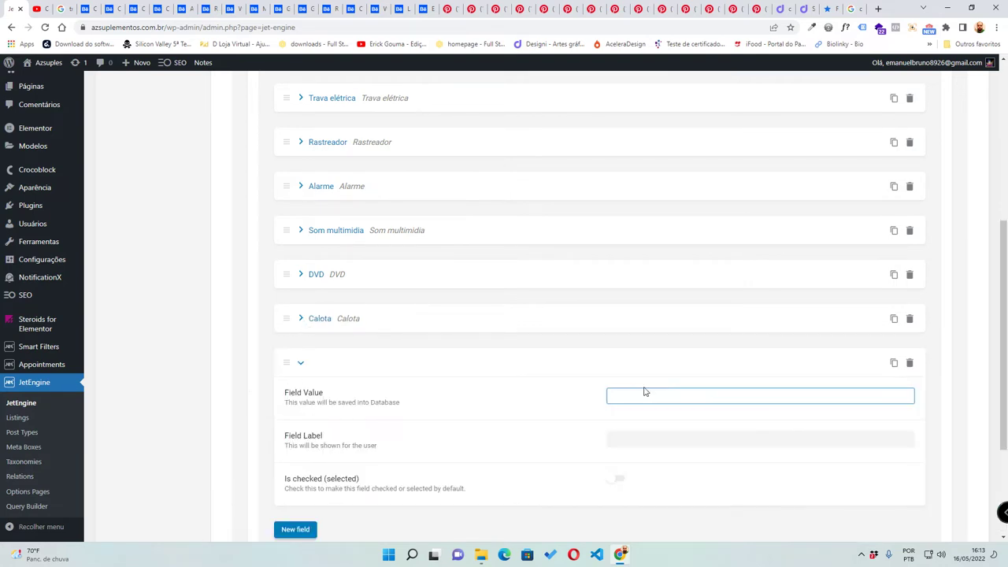
pyautogui.write('Roda')
pyautogui.hotkey('ctrl', 'a')
pyautogui.press('End')
pyautogui.write('esportiva')
pyautogui.hotkey('ctrl', 'a')
pyautogui.hotkey('ctrl', 'c')
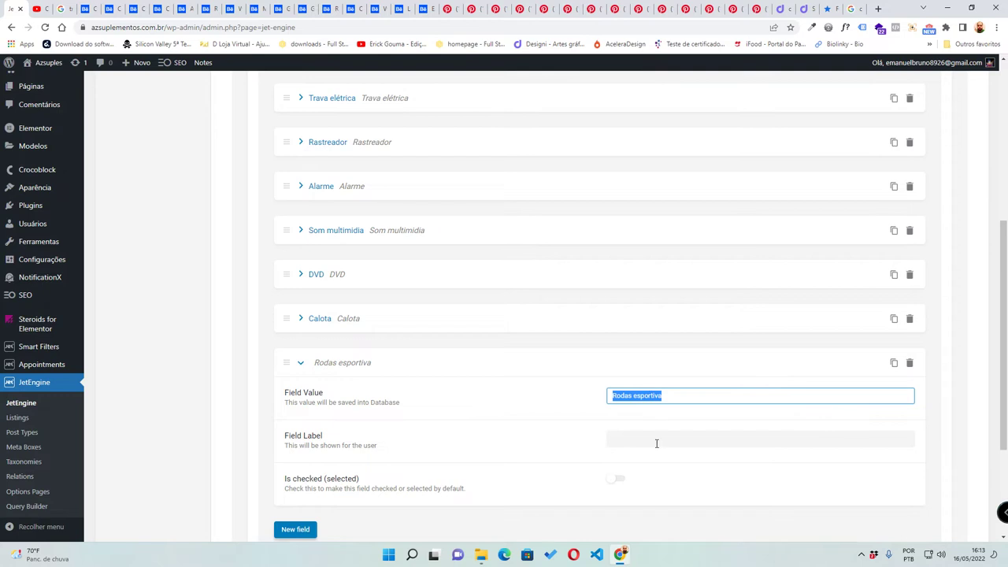
pyautogui.click(657, 442)
pyautogui.hotkey('ctrl', 'v')
pyautogui.click(300, 363)
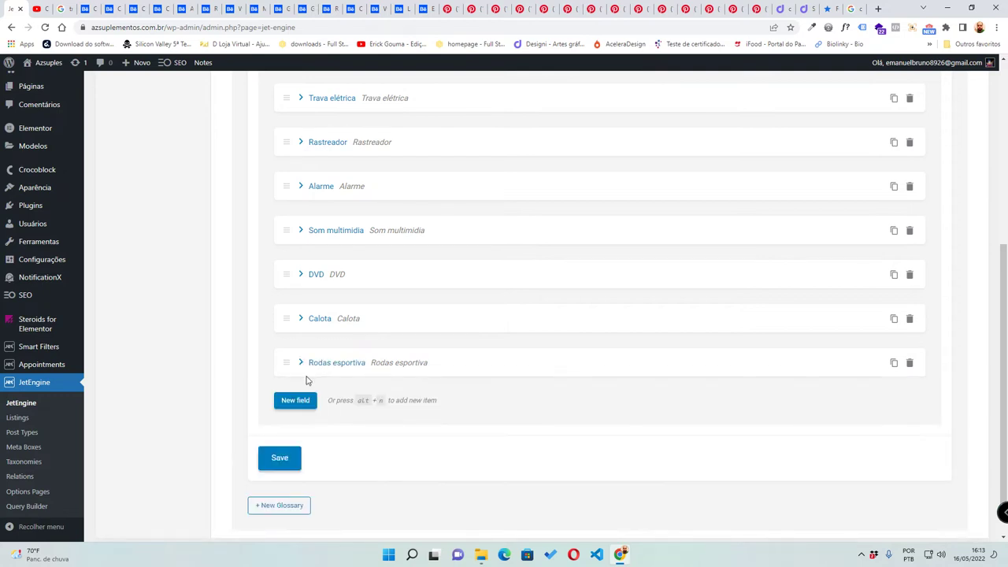
# - Add a glossary field below Rodas esportiva with the value and label "Farol de milha"
pyautogui.scroll(3, 307, 382)
pyautogui.scroll(-3, 305, 381)
pyautogui.scroll(1, 307, 382)
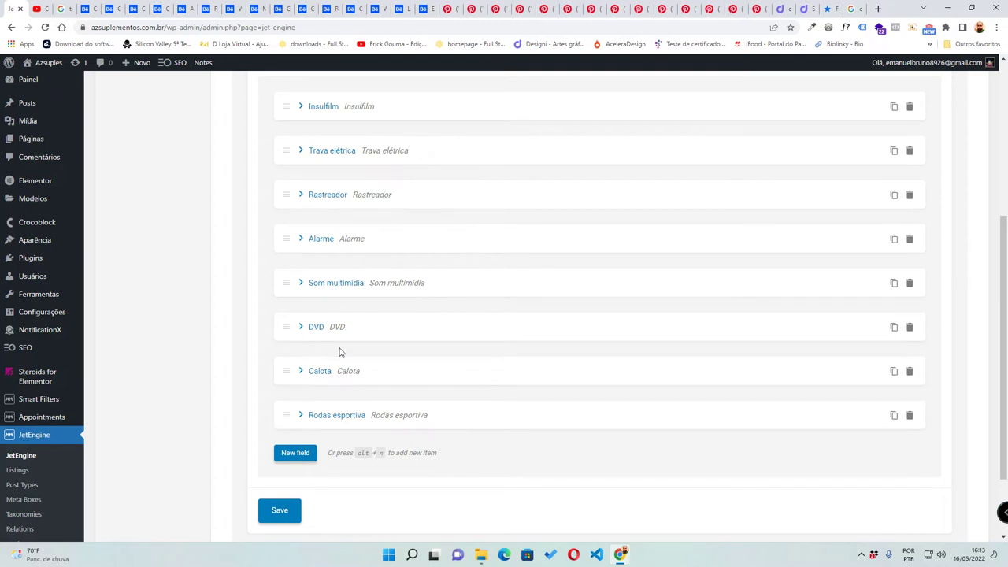
pyautogui.click(294, 453)
pyautogui.click(637, 482)
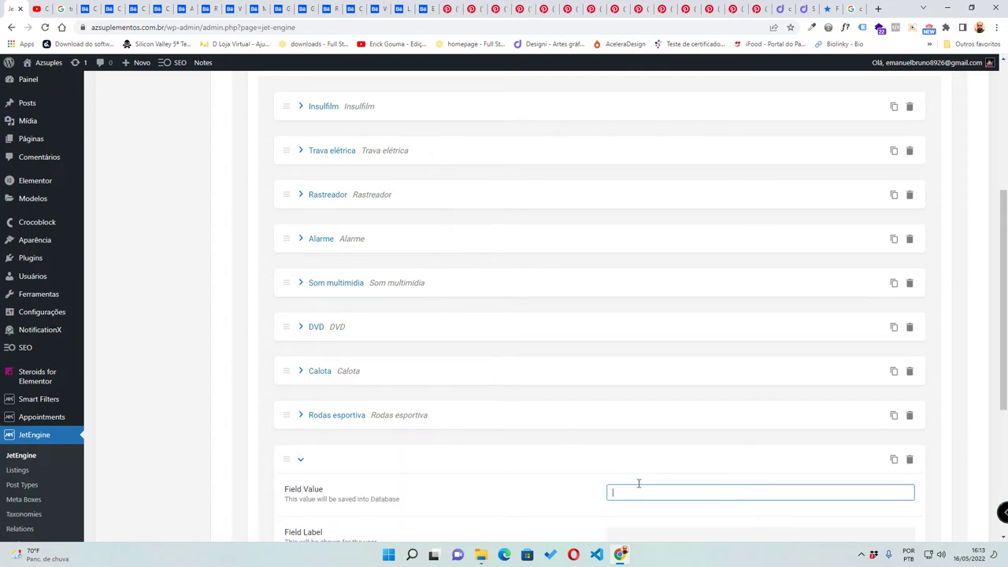
pyautogui.scroll(-2, 406, 360)
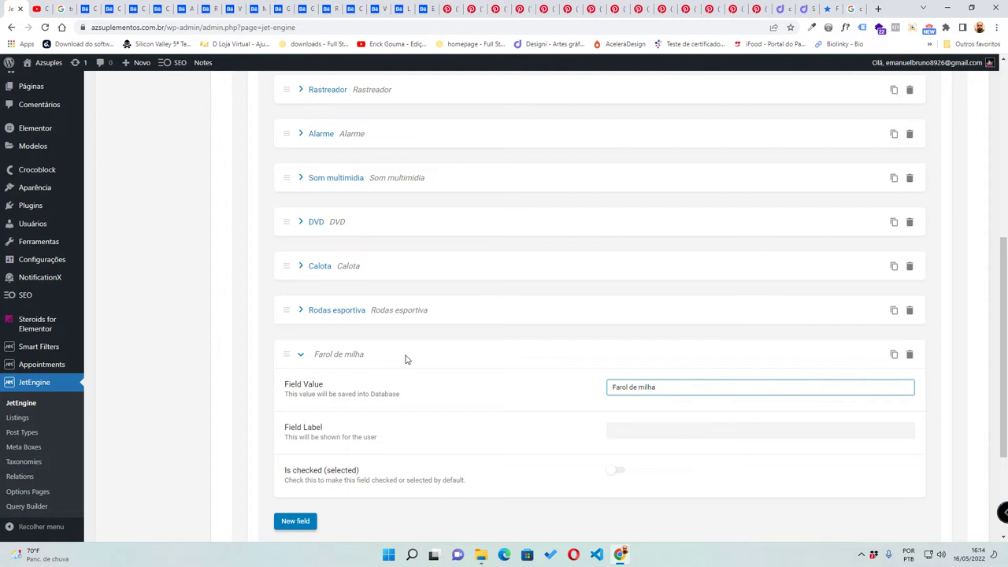
pyautogui.hotkey('ctrl', 'a')
pyautogui.hotkey('ctrl', 'c')
pyautogui.click(628, 430)
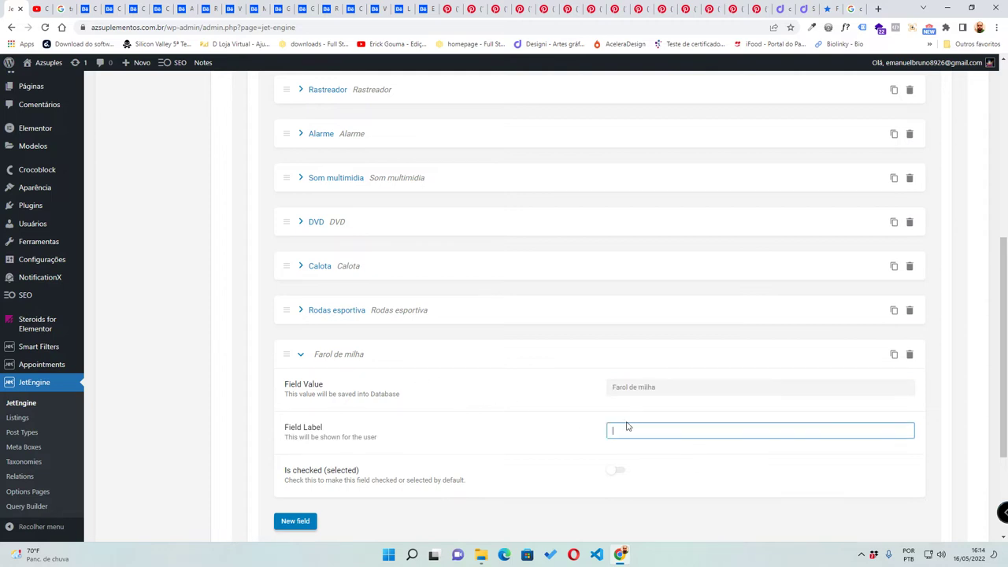
pyautogui.hotkey('ctrl', 'v')
pyautogui.click(301, 358)
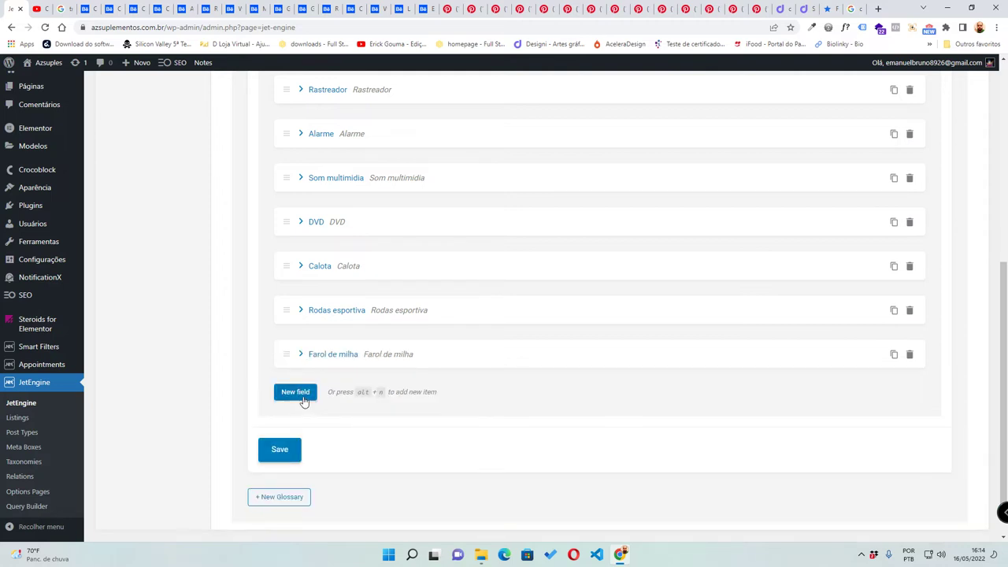
# - Add a glossary field below Farol de milha with the value and label "Computador a bordo"
pyautogui.click(298, 394)
pyautogui.click(691, 430)
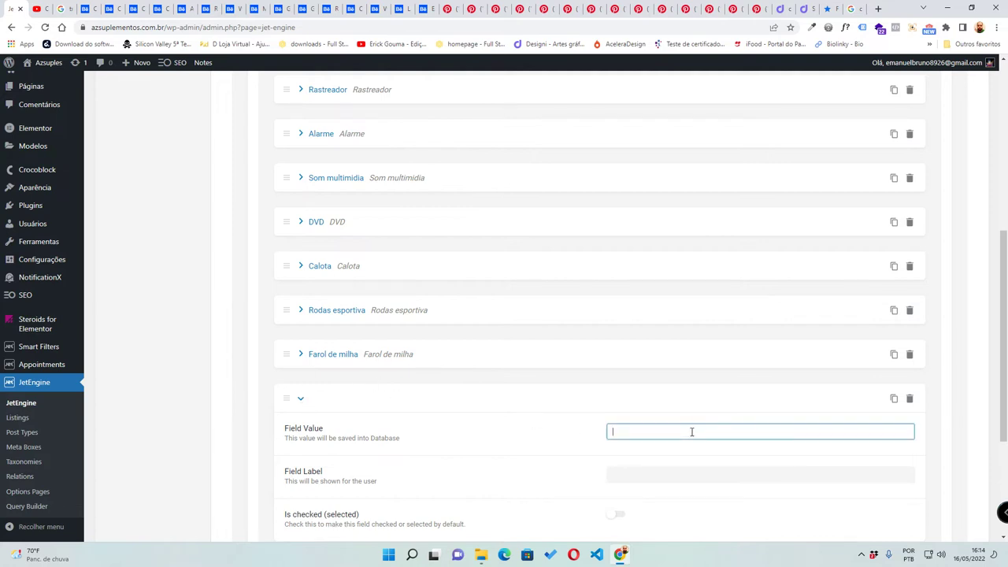
pyautogui.write('Computador a bor')
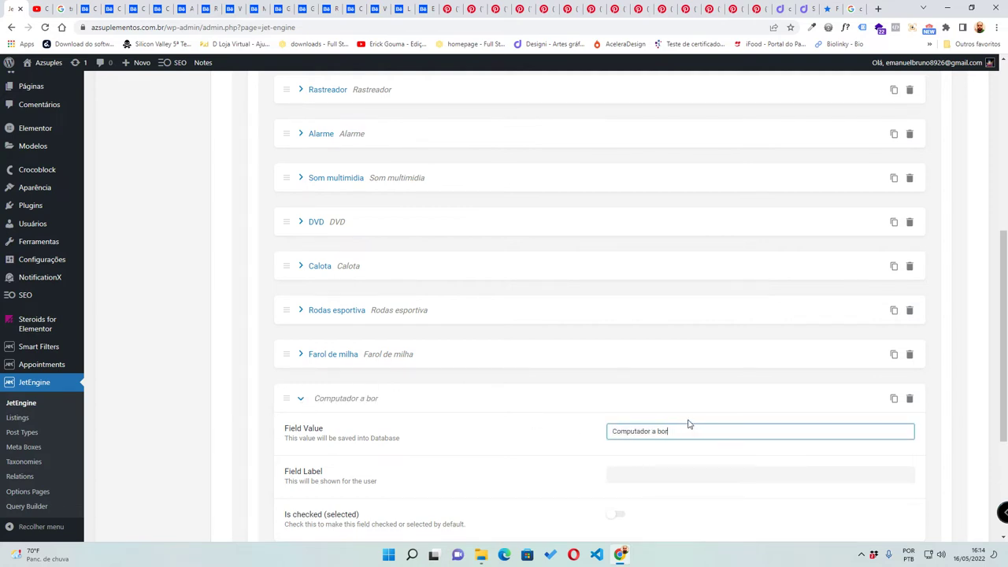
pyautogui.write('do')
pyautogui.hotkey('ctrl', 'a')
pyautogui.hotkey('ctrl', 'c')
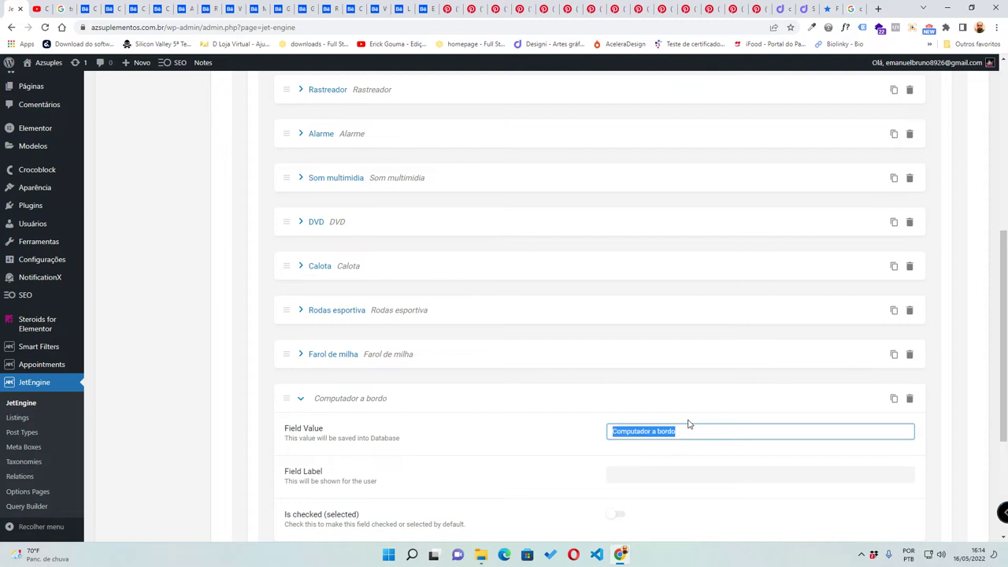
pyautogui.click(676, 474)
pyautogui.hotkey('ctrl', 'v')
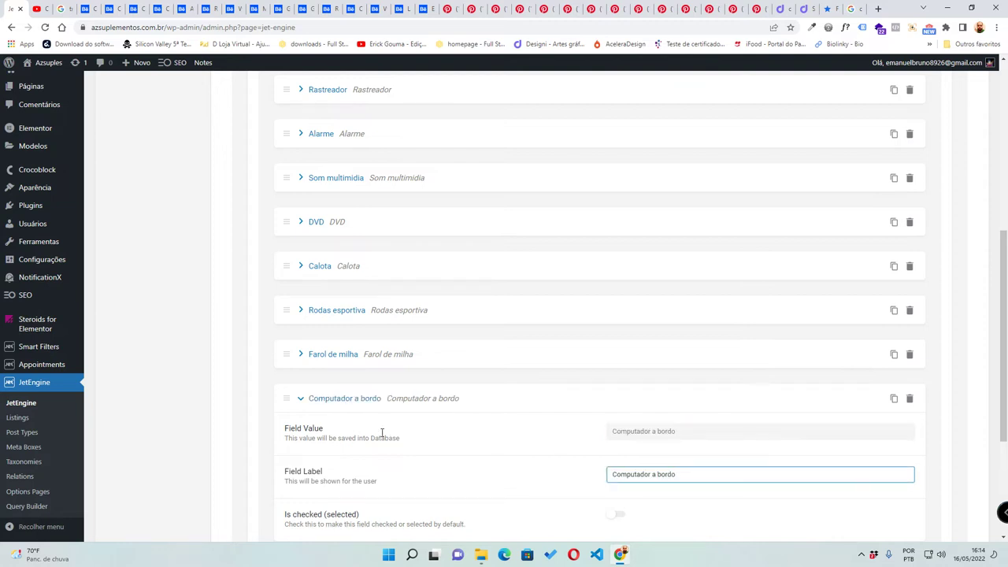
pyautogui.click(302, 400)
pyautogui.scroll(4, 315, 342)
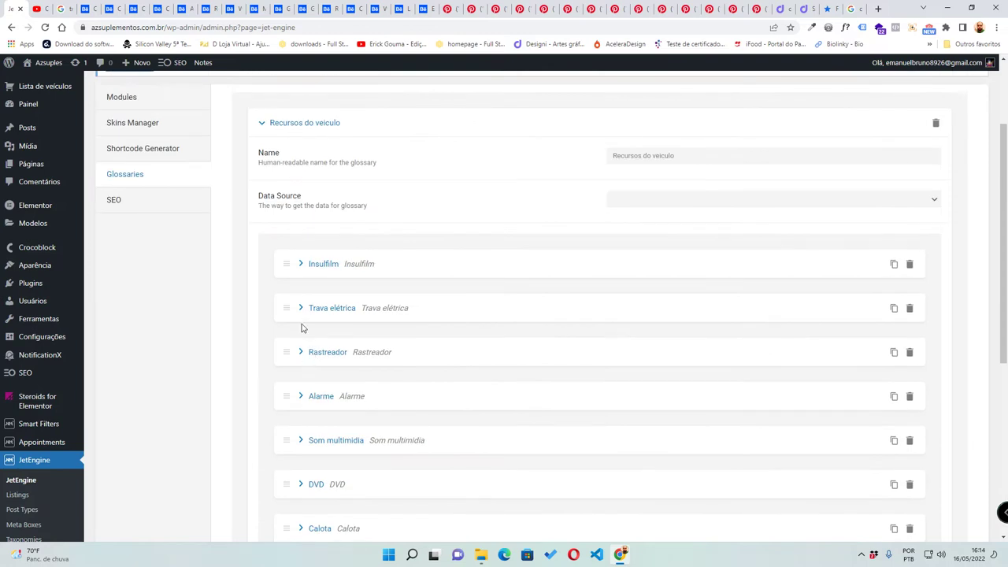
pyautogui.scroll(-4, 295, 326)
pyautogui.scroll(1, 278, 347)
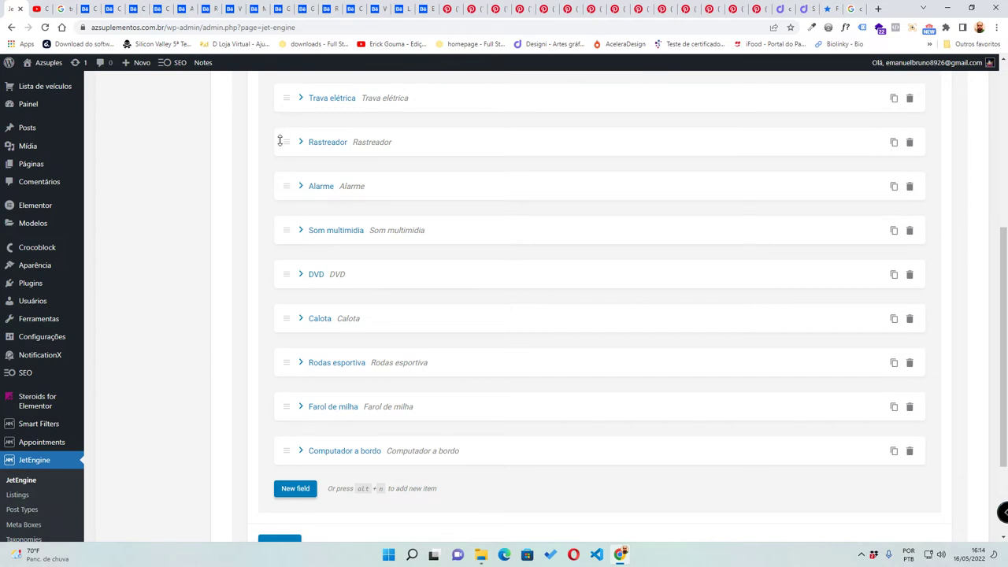
pyautogui.scroll(1, 283, 104)
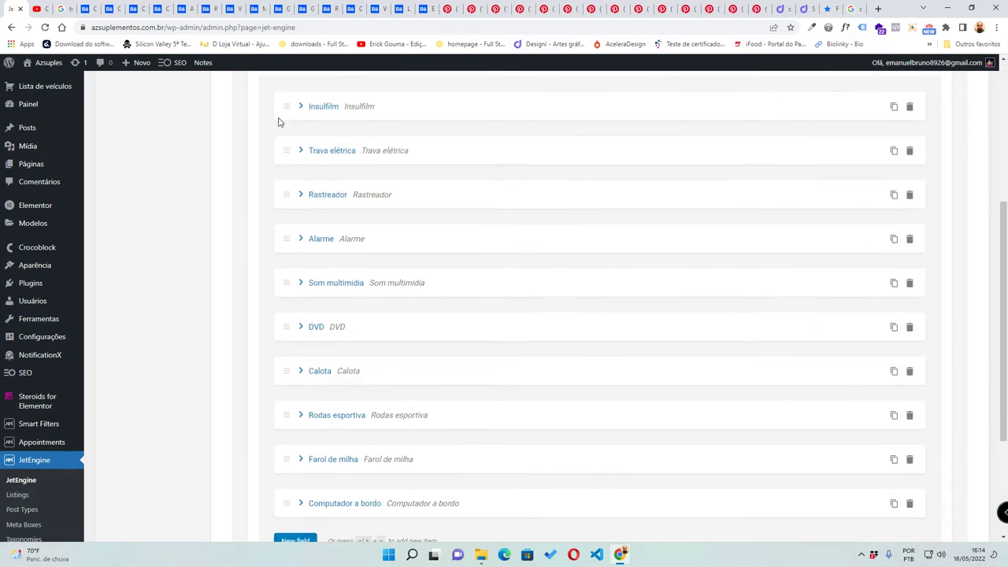
# - Check the vehicle page in the YouTube reference video, then save and collapse the "Recursos do veiculo" glossary in WordPress
pyautogui.scroll(1, 275, 137)
pyautogui.scroll(-5, 280, 189)
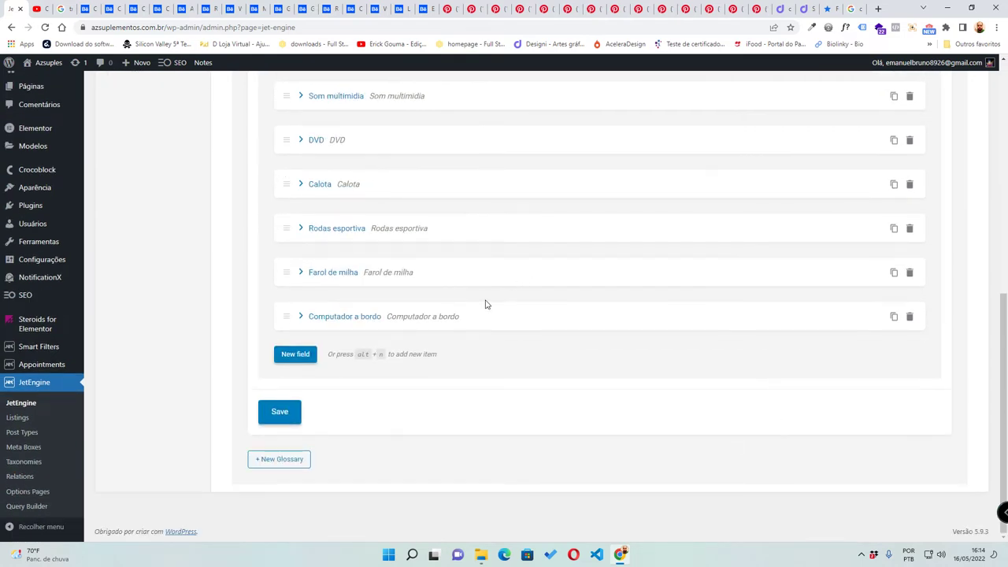
pyautogui.click(37, 8)
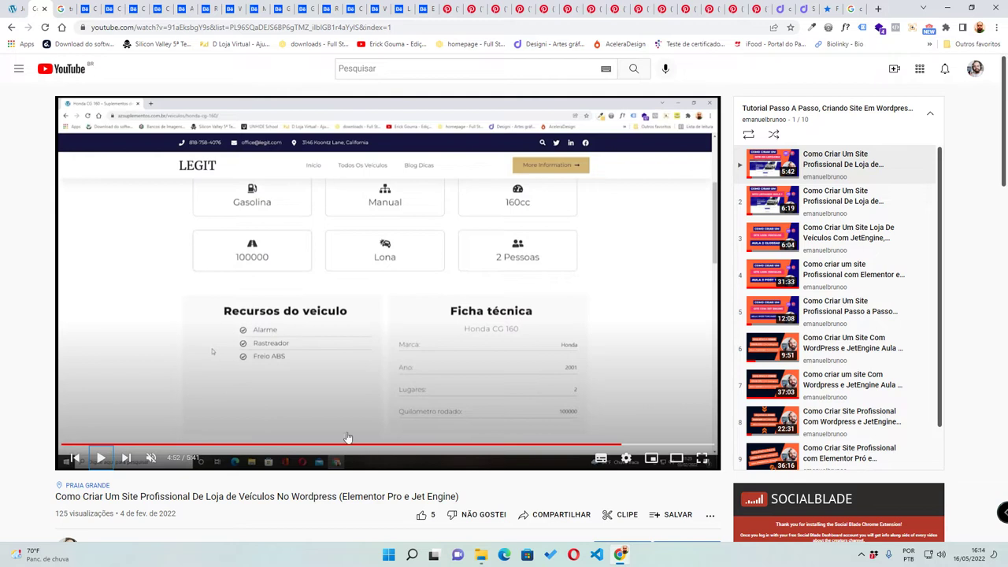
pyautogui.hotkey('ctrl', 'pageup')
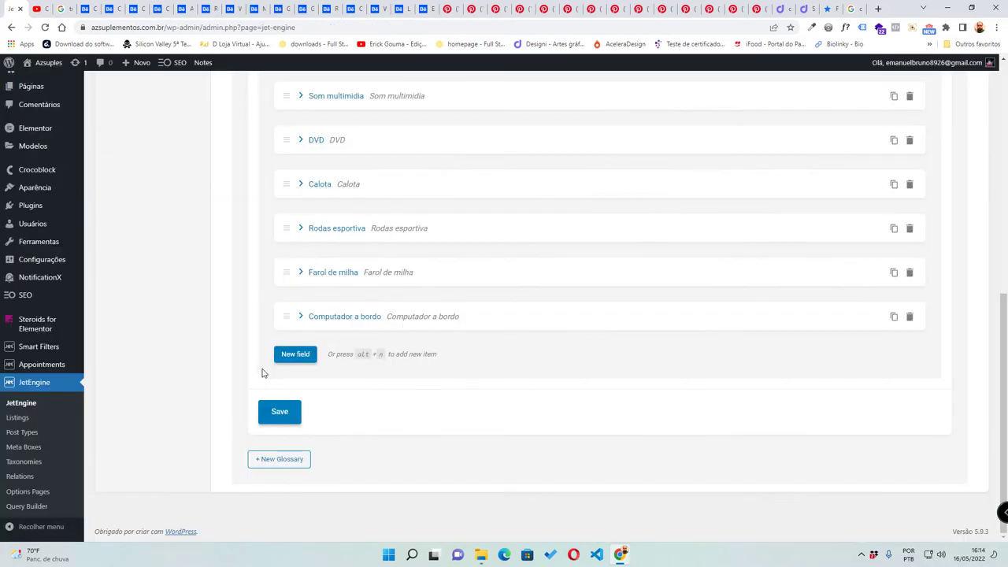
pyautogui.scroll(3, 236, 347)
pyautogui.scroll(-3, 244, 394)
pyautogui.click(277, 421)
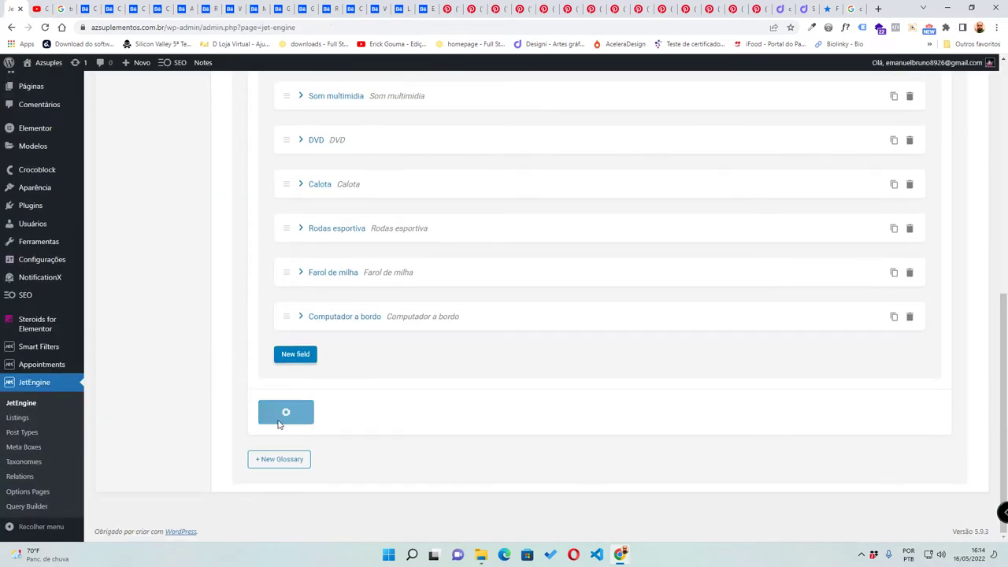
pyautogui.scroll(5, 261, 292)
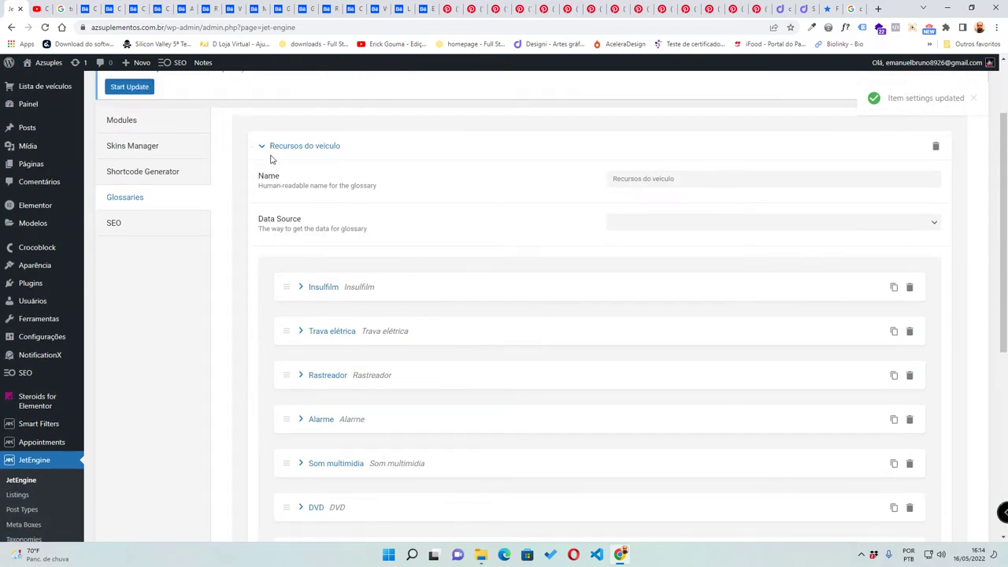
pyautogui.click(260, 148)
# - Add a second glossary and consult the vehicle specifications in the YouTube reference video before returning to WordPress
pyautogui.click(280, 289)
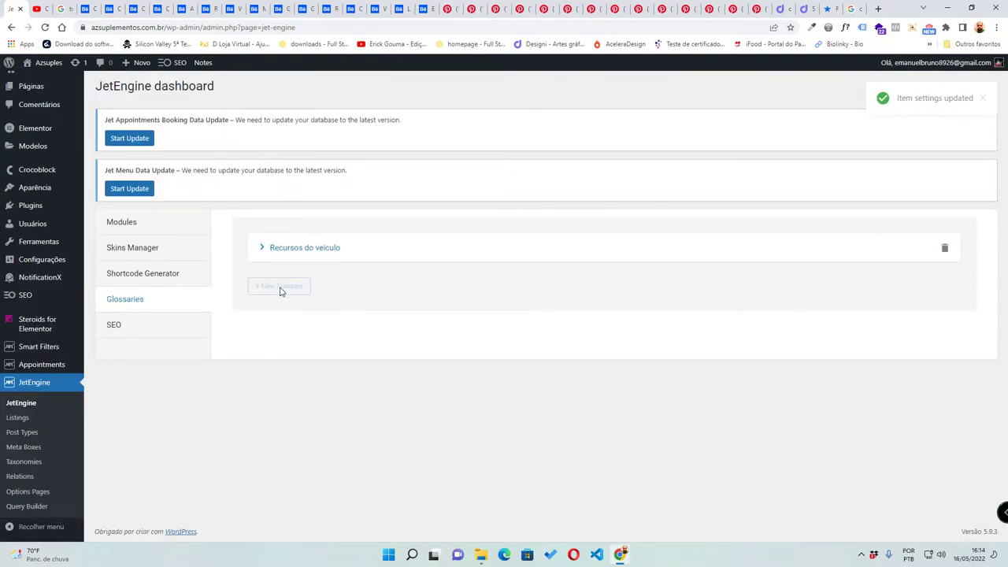
pyautogui.click(38, 8)
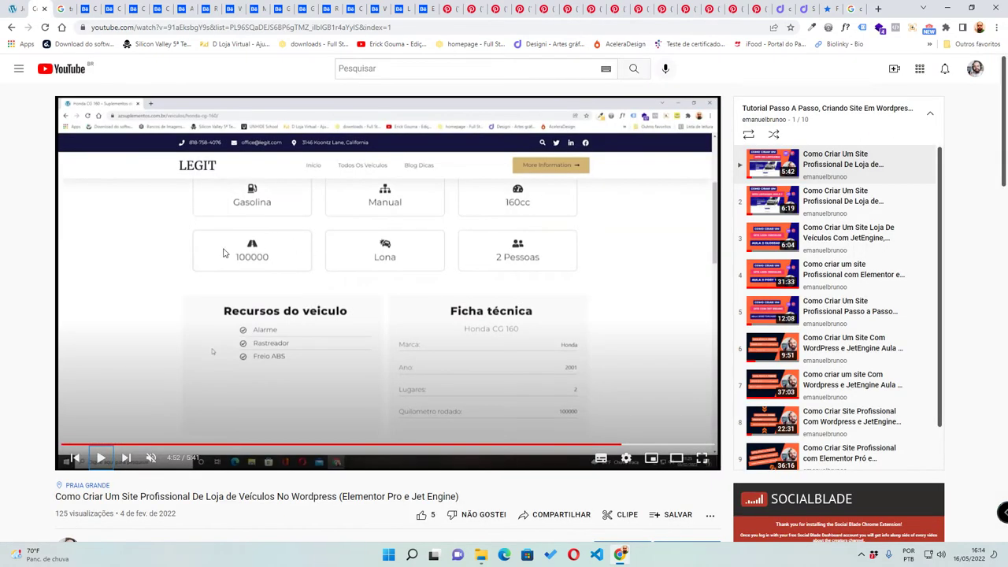
pyautogui.click(22, 8)
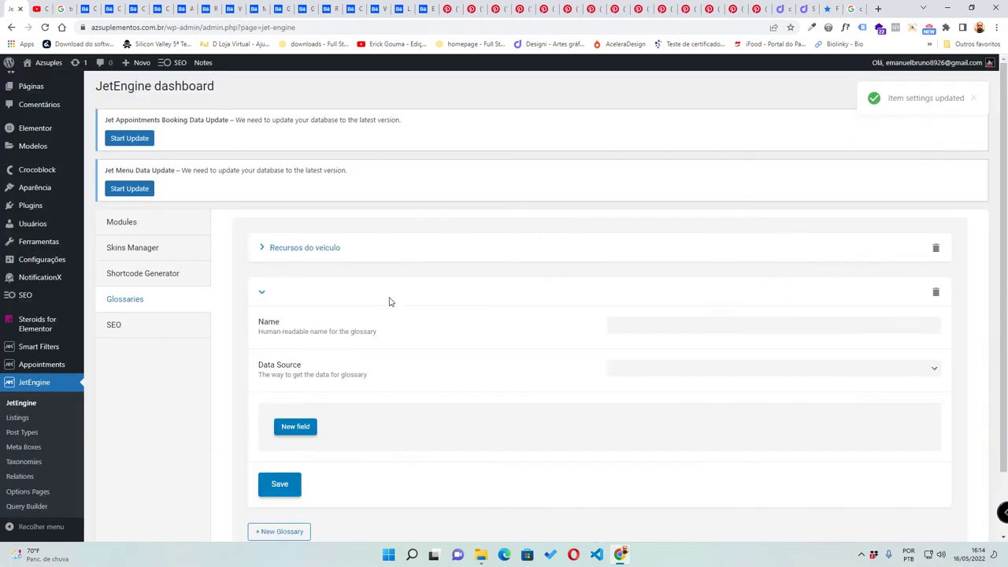
pyautogui.click(39, 9)
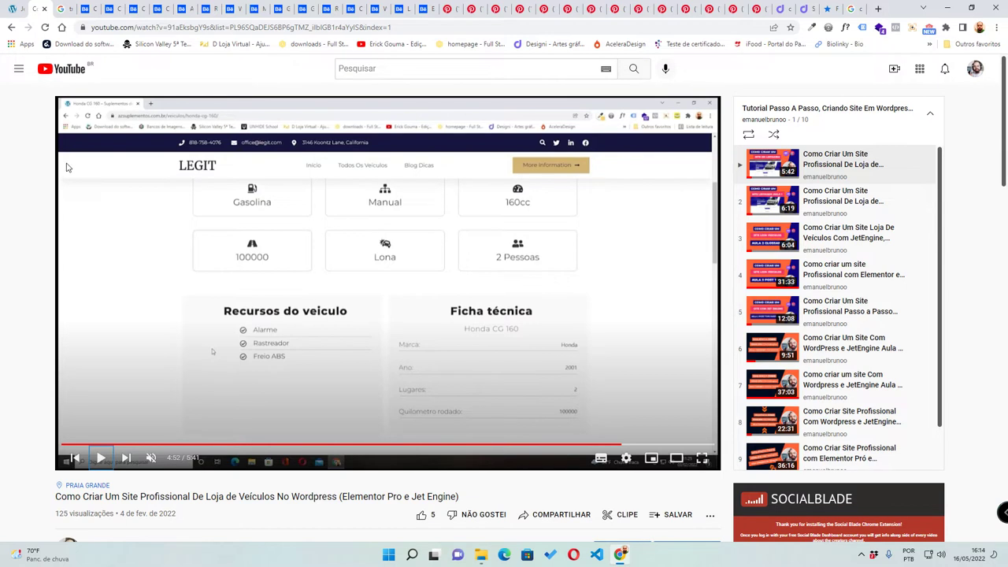
pyautogui.click(21, 8)
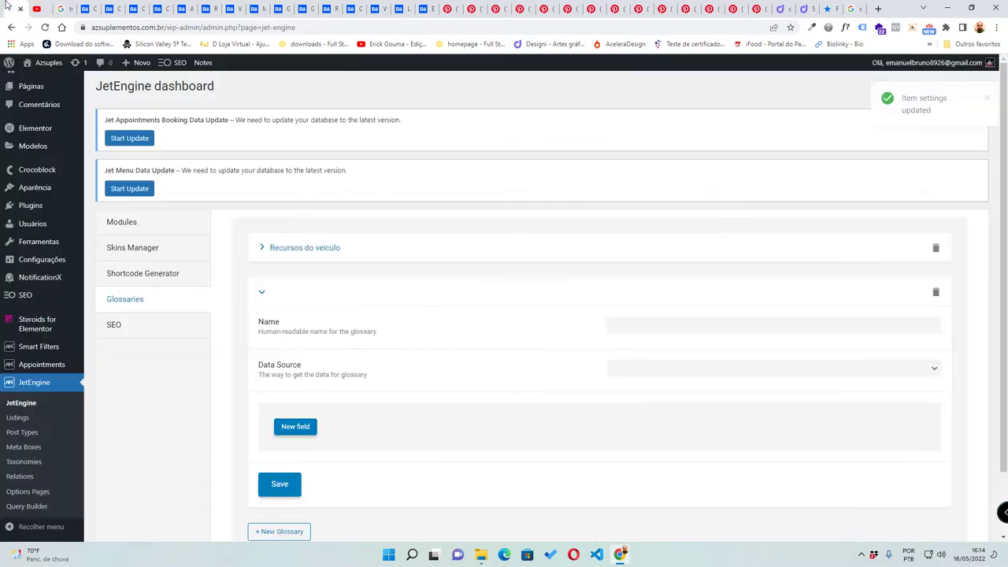
# - Name the new glossary "Tipo de combustível", with the spelling corrected
pyautogui.click(666, 324)
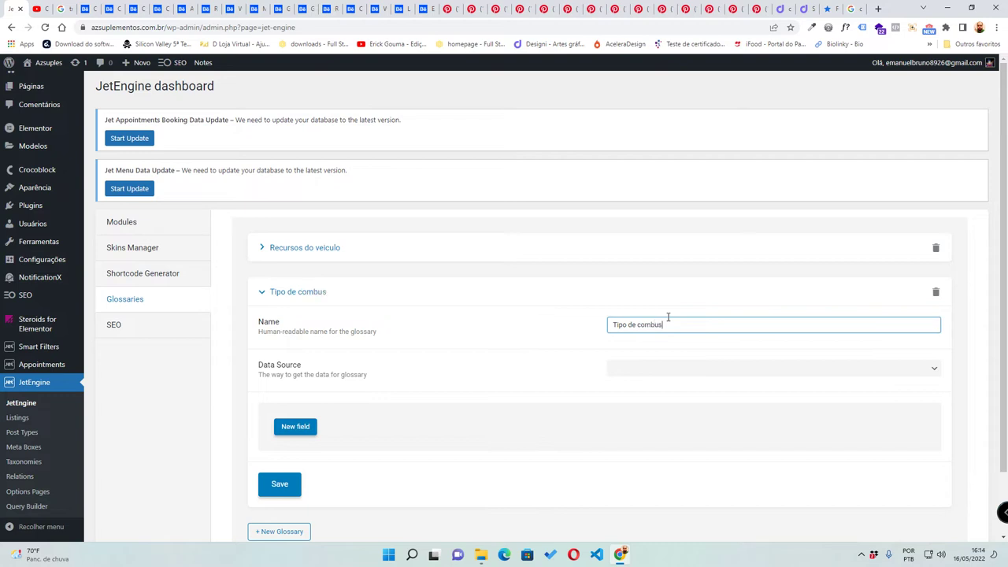
pyautogui.doubleClick(646, 330)
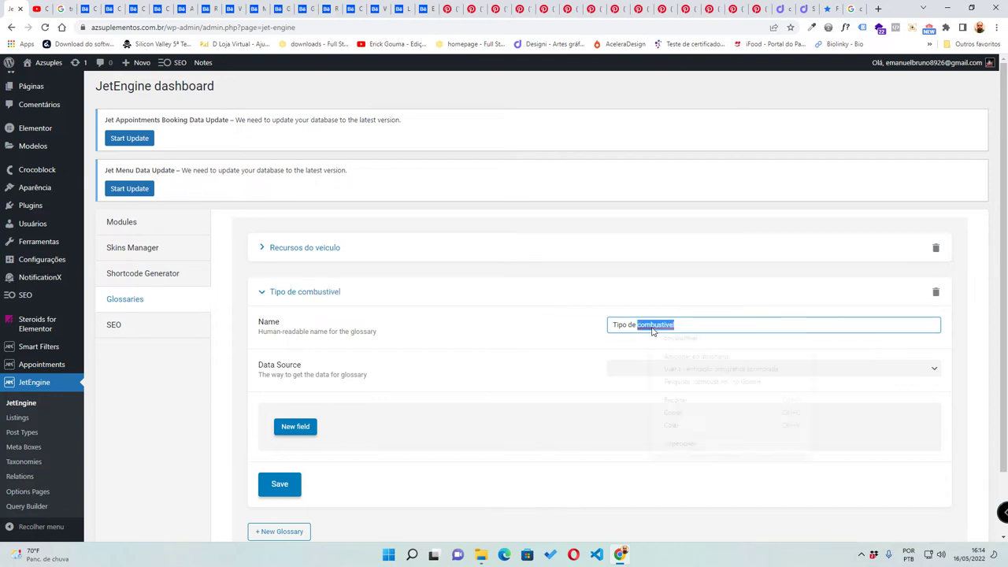
pyautogui.rightClick(651, 330)
pyautogui.click(666, 339)
pyautogui.hotkey('ctrl', 'a')
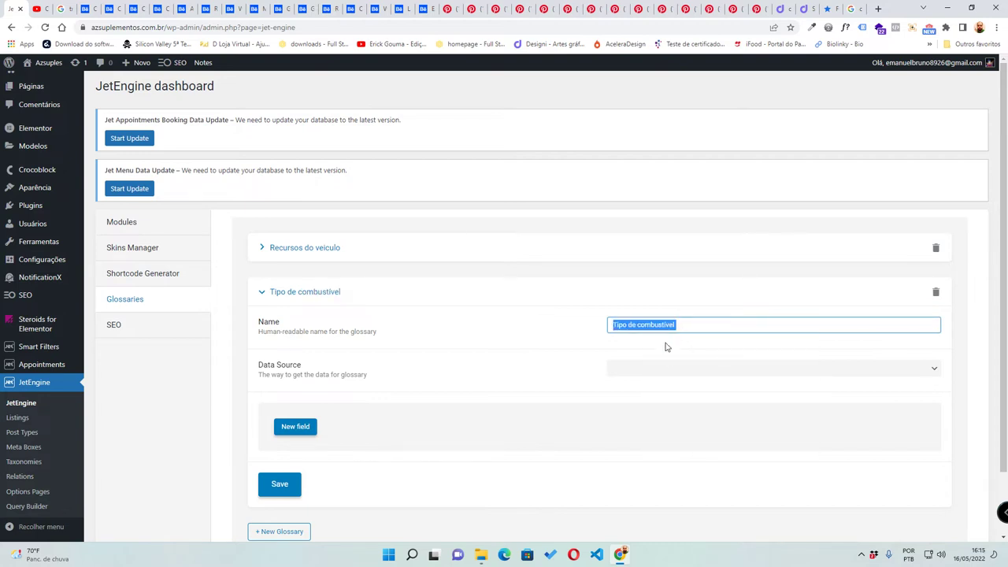
pyautogui.click(669, 369)
pyautogui.click(669, 369)
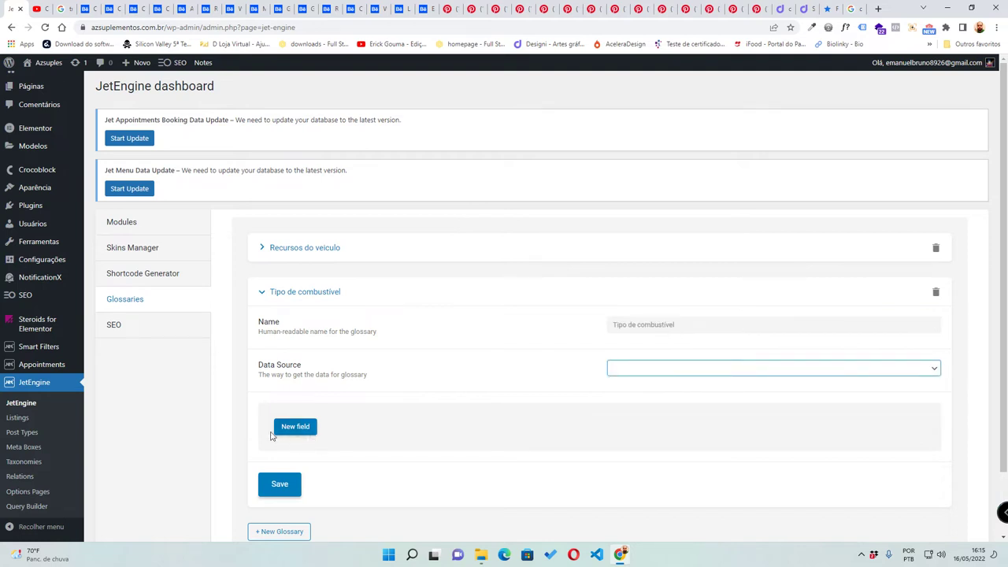
pyautogui.click(497, 335)
# - Add a first field with the value and label "Gasolina" to the Tipo de combustível glossary and collapse it
pyautogui.click(291, 427)
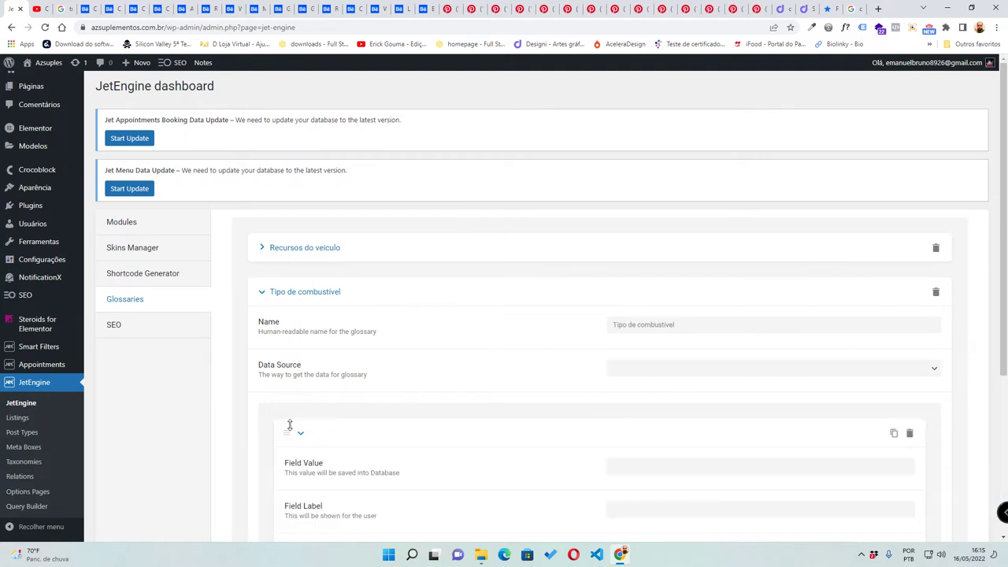
pyautogui.click(717, 463)
pyautogui.write('G')
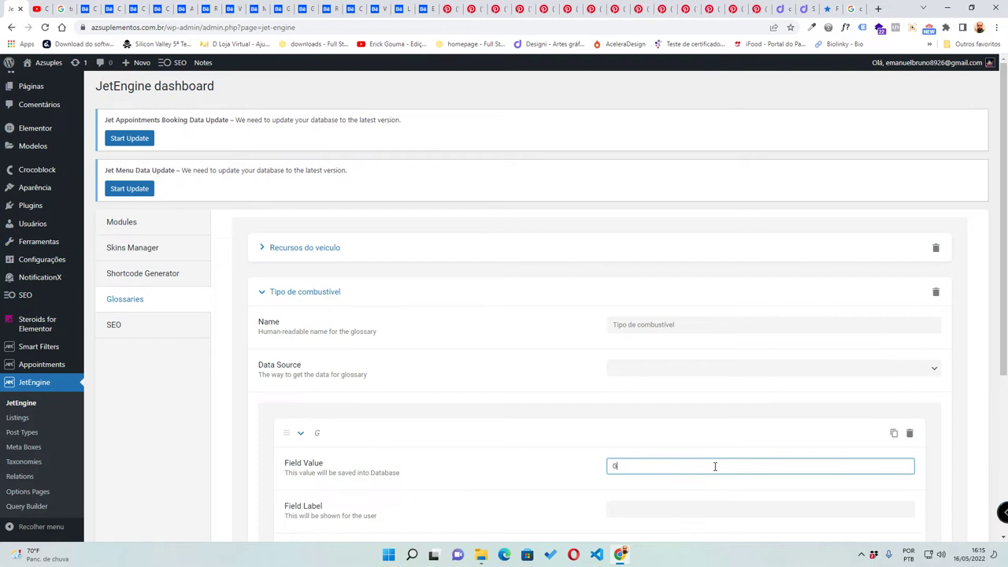
pyautogui.write('asolina')
pyautogui.hotkey('ctrl', 'a')
pyautogui.hotkey('ctrl', 'c')
pyautogui.scroll(-1, 682, 480)
pyautogui.click(648, 457)
pyautogui.hotkey('ctrl', 'v')
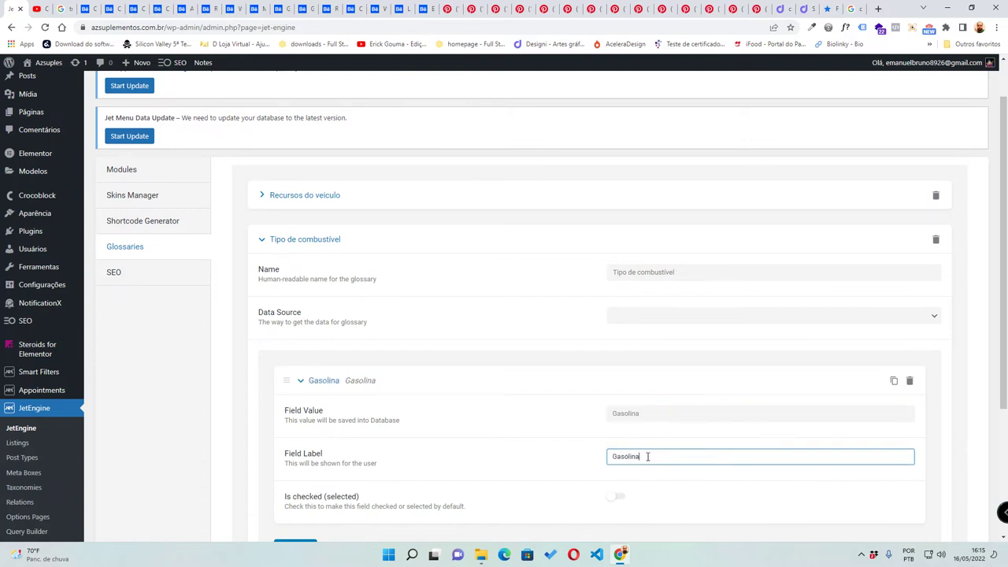
pyautogui.click(299, 381)
# - Add a glossary field below Gasolina with the value and label "Elétrico", accent included, and collapse it
pyautogui.click(308, 423)
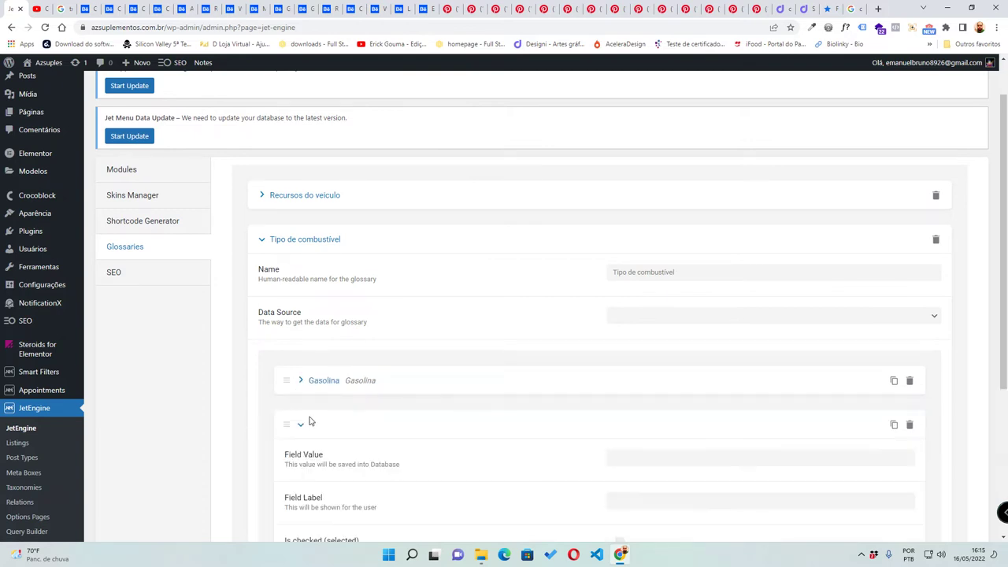
pyautogui.click(702, 458)
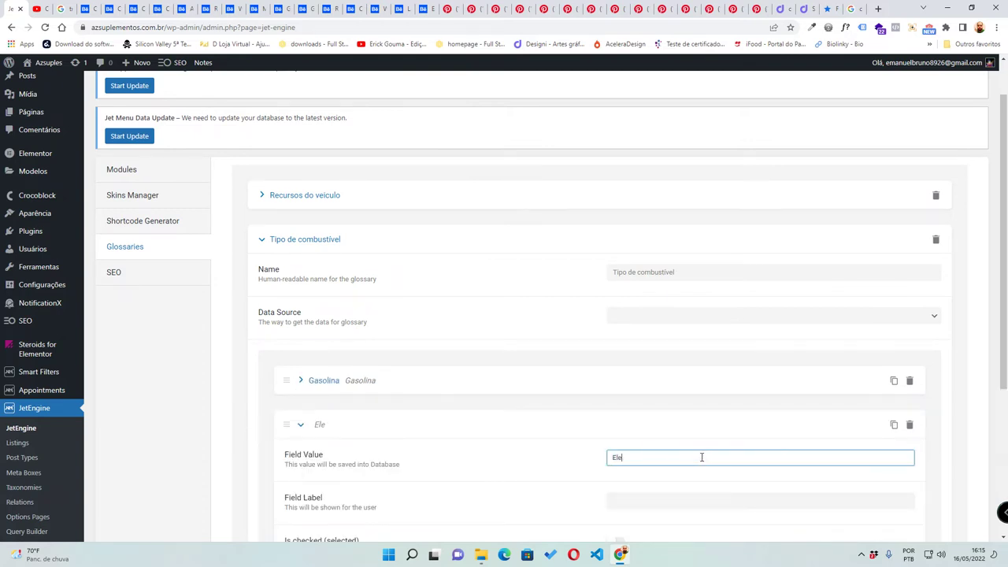
pyautogui.write('Eletrico')
pyautogui.rightClick(622, 457)
pyautogui.click(666, 318)
pyautogui.scroll(-2, 623, 383)
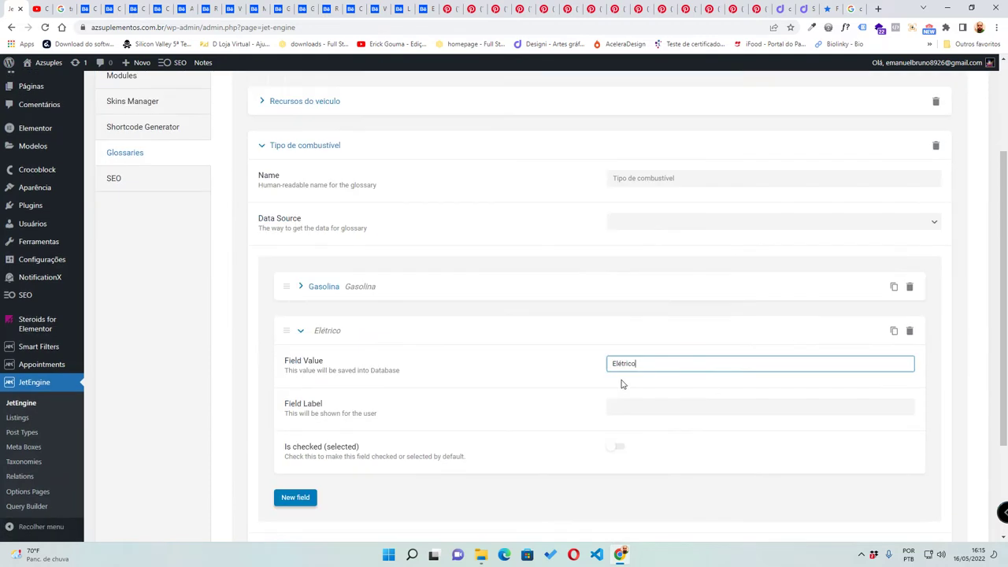
pyautogui.click(623, 395)
pyautogui.hotkey('ctrl', 'v')
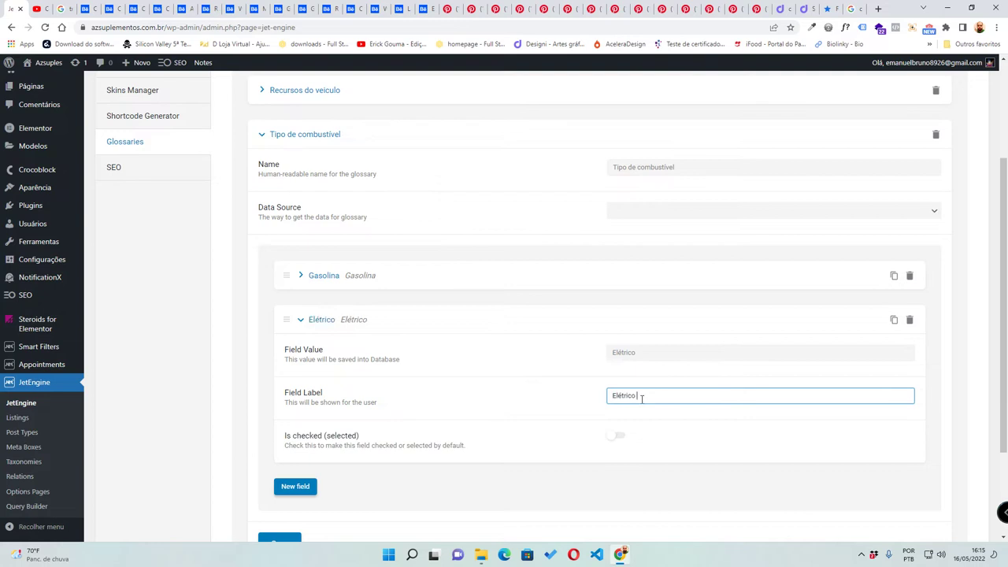
pyautogui.click(306, 321)
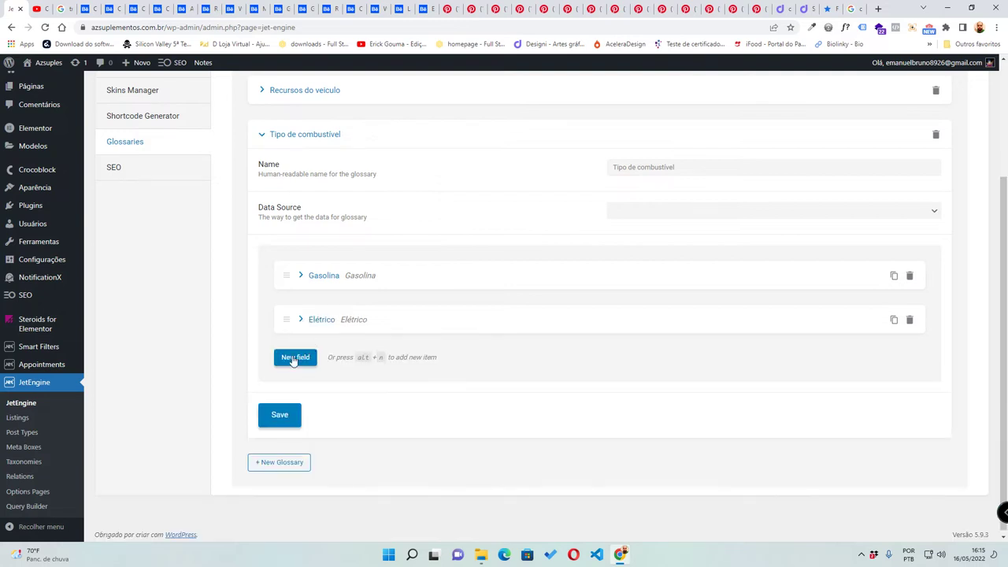
# - Add an empty glossary field below Elétrico and copy the spelling "Diesel" from the Google search box
pyautogui.click(294, 355)
pyautogui.click(646, 396)
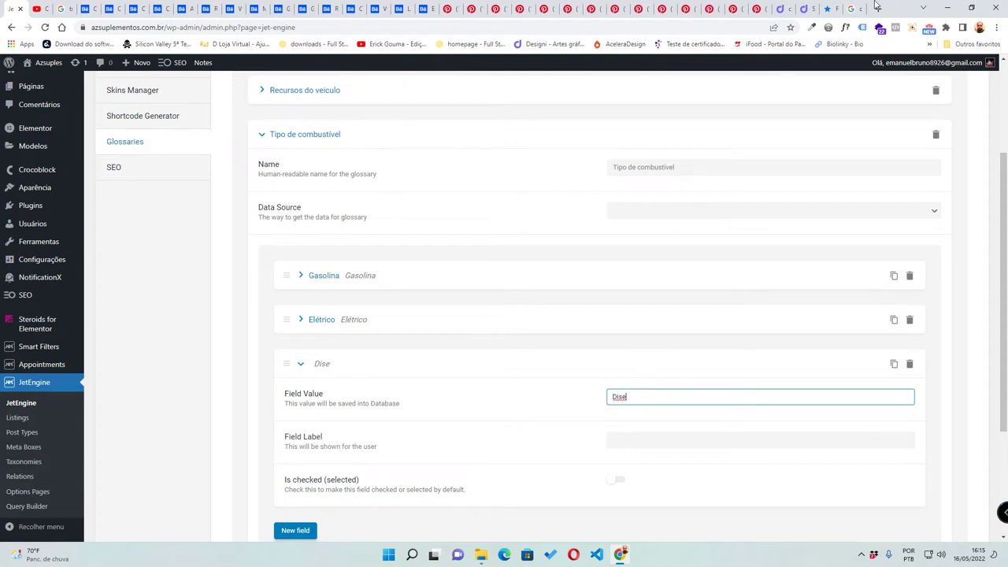
pyautogui.click(851, 9)
pyautogui.moveTo(197, 80); pyautogui.dragTo(2, 39)
pyautogui.write('Di')
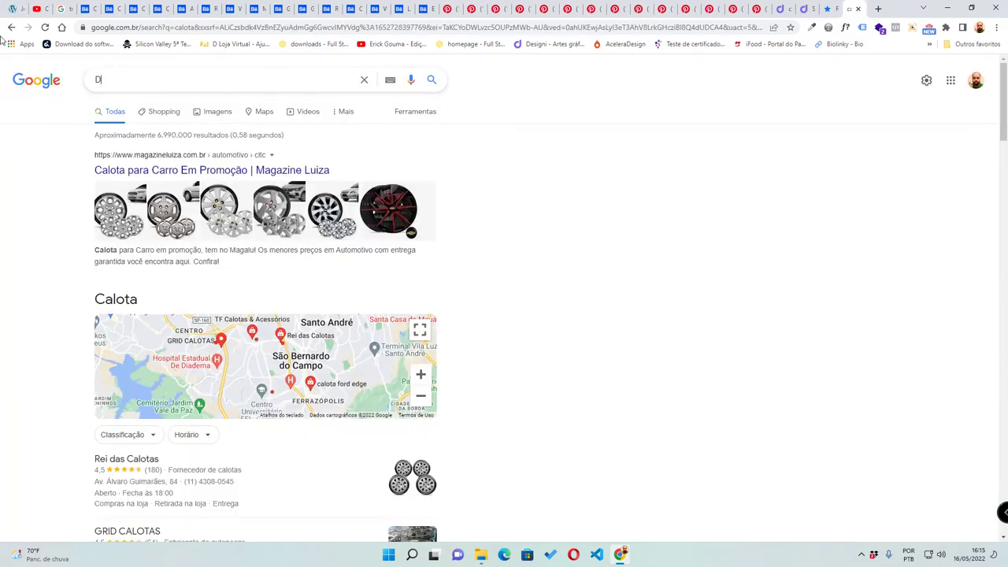
pyautogui.write('esel')
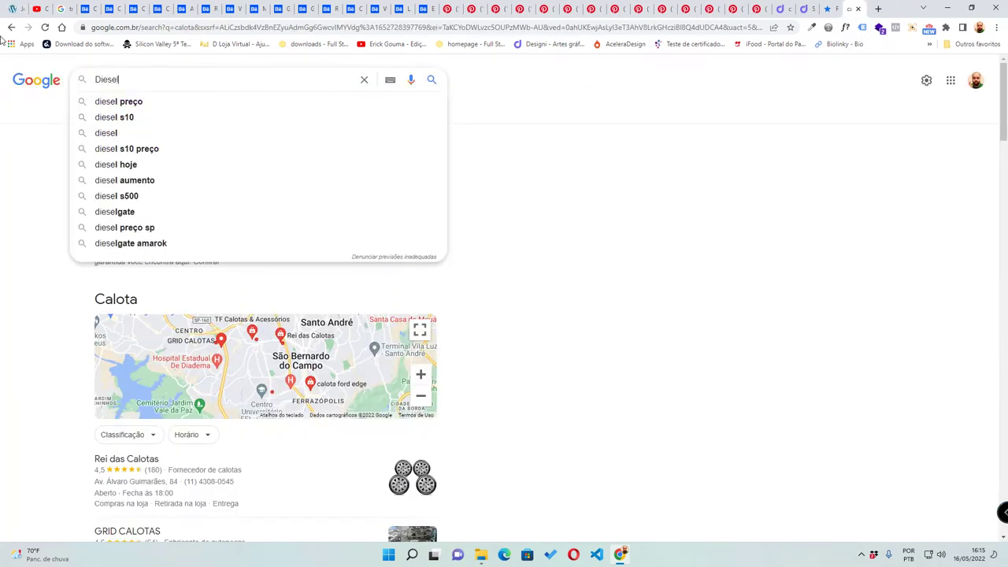
pyautogui.hotkey('ctrl', 'a')
pyautogui.click(11, 8)
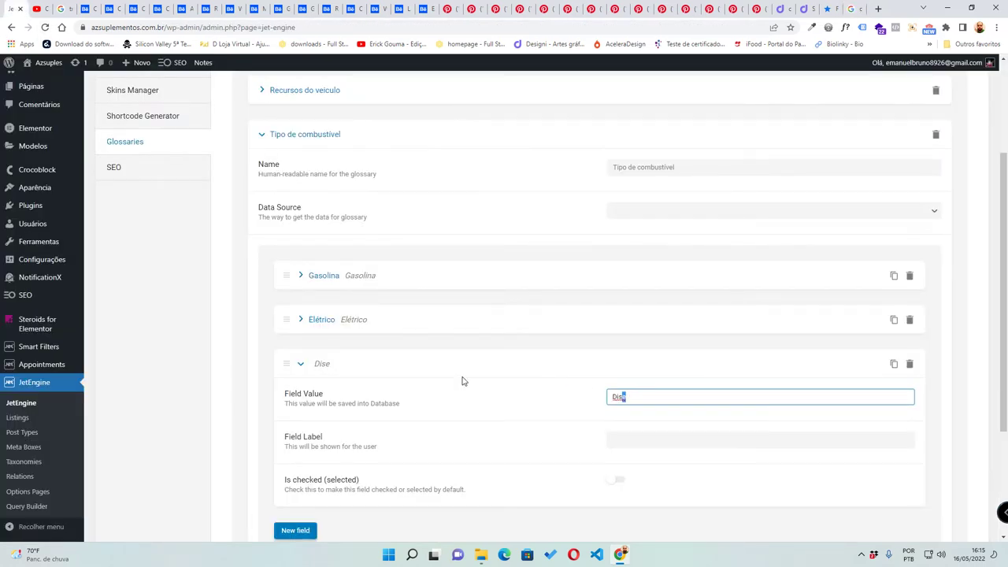
# - Set the value and label of the field below Elétrico to "Diesel" and collapse it
pyautogui.click(637, 396)
pyautogui.hotkey('ctrl', 'a')
pyautogui.hotkey('ctrl', 'v')
pyautogui.click(633, 441)
pyautogui.hotkey('ctrl', 'v')
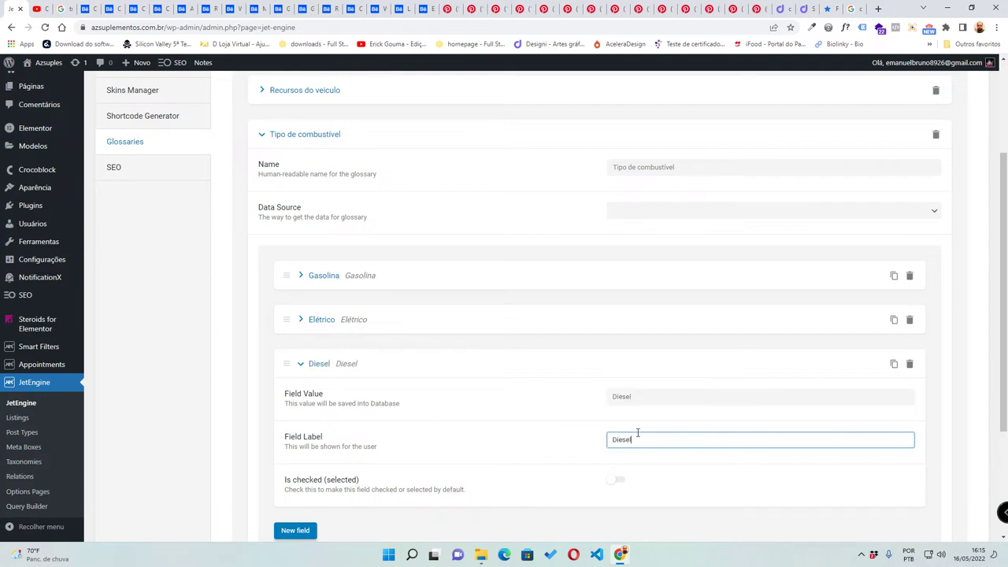
pyautogui.click(301, 366)
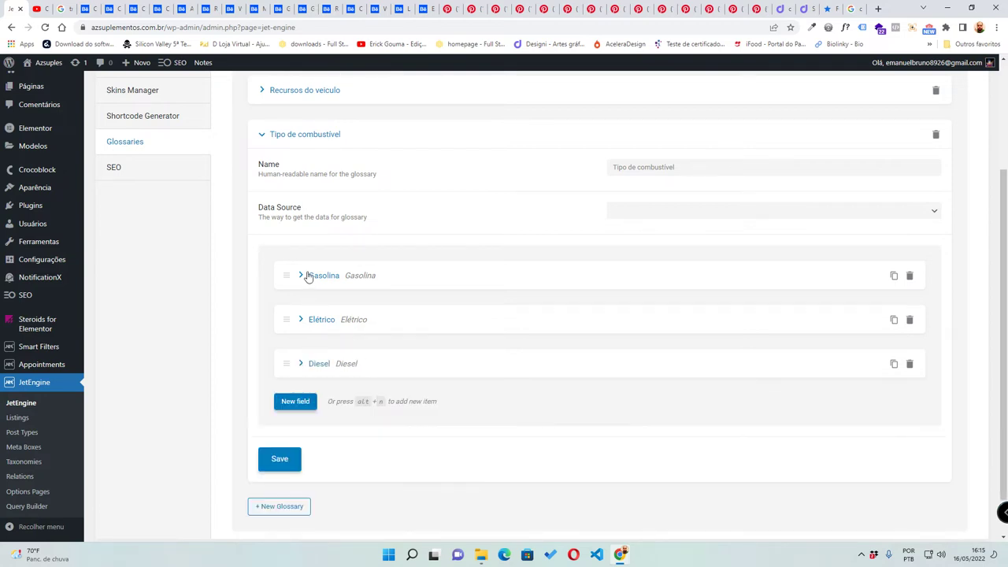
# - Switch to Google, enter "Alcool" in the search box to check its spelling, copy it and return to WordPress
pyautogui.click(851, 9)
pyautogui.write('A')
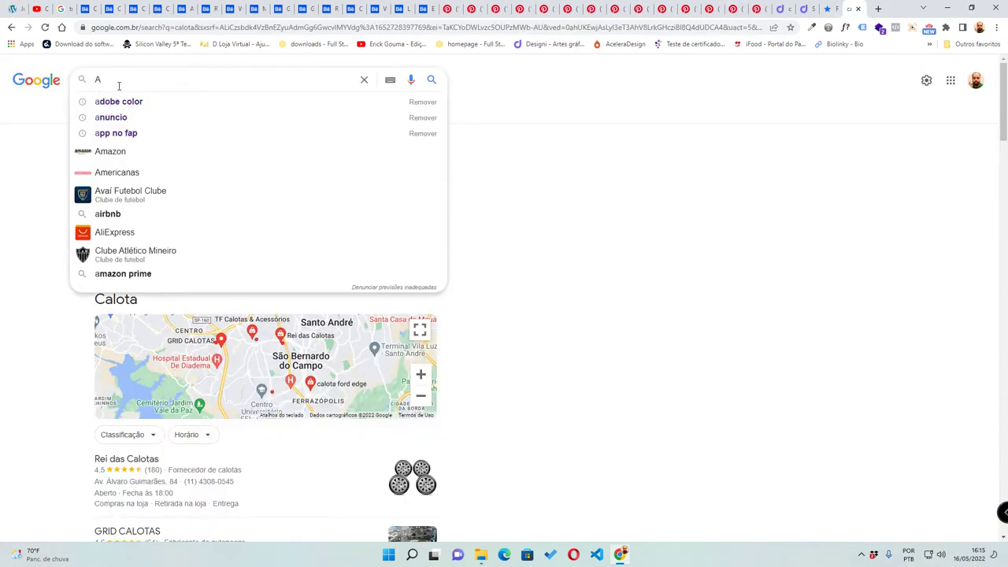
pyautogui.write('lcool')
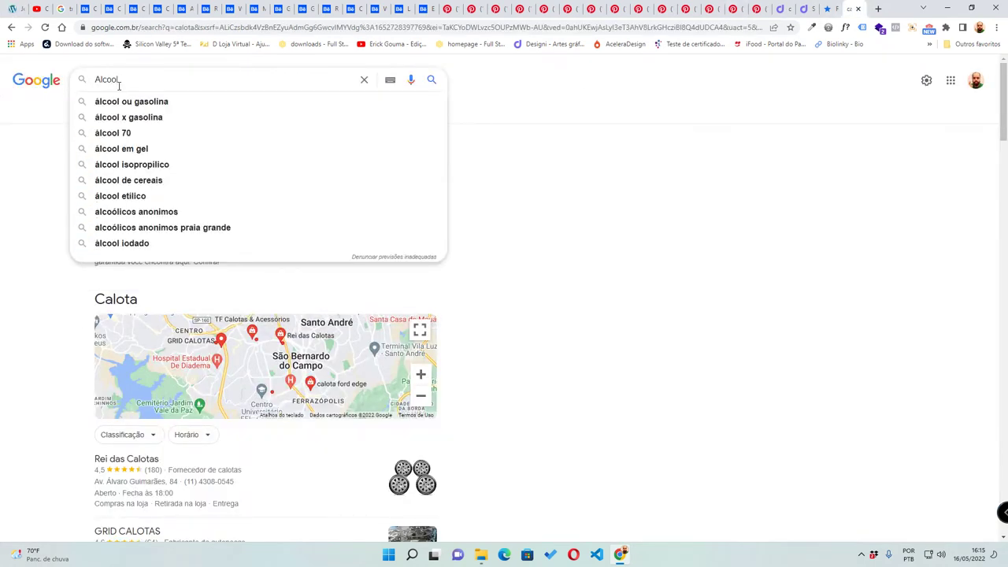
pyautogui.doubleClick(119, 82)
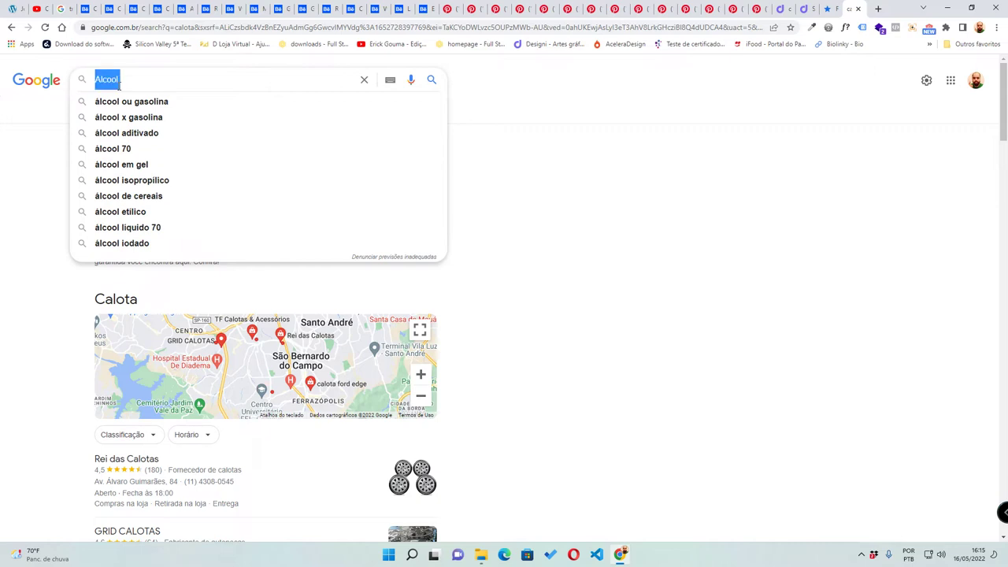
pyautogui.click(15, 9)
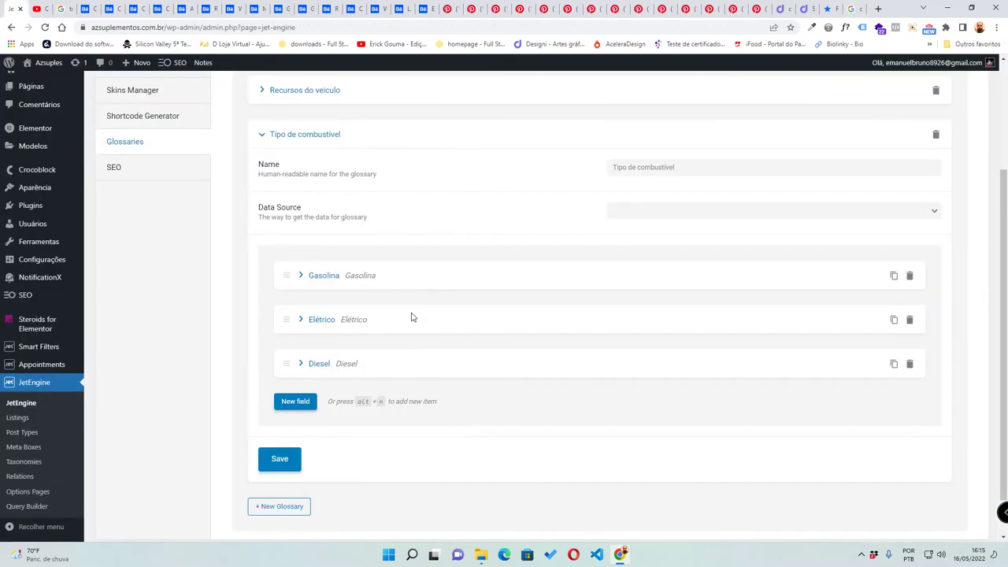
# - Add a glossary field below Diesel with the value and label "Álcool", accent included, and collapse it
pyautogui.click(292, 401)
pyautogui.click(696, 441)
pyautogui.hotkey('ctrl', 'v')
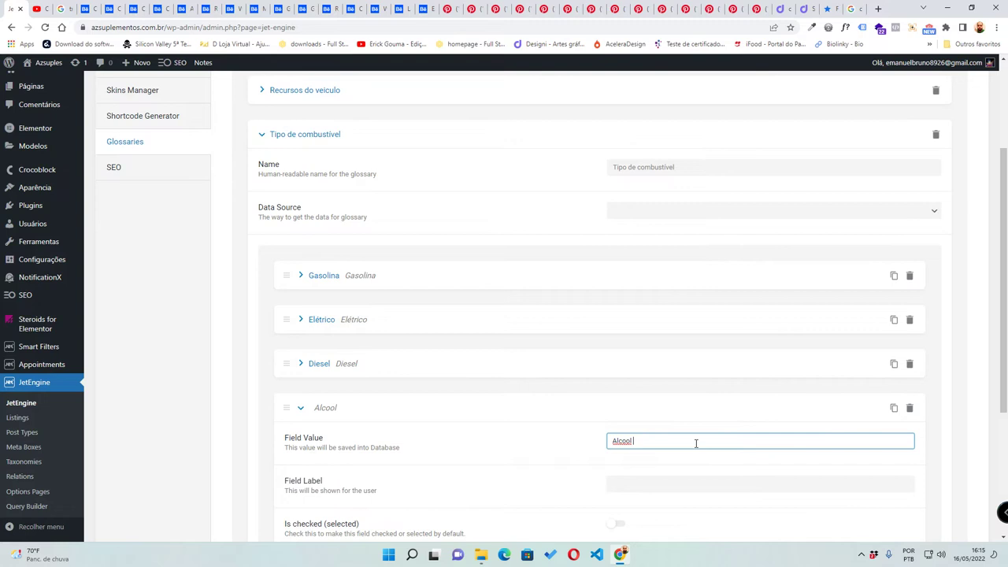
pyautogui.rightClick(629, 447)
pyautogui.click(638, 325)
pyautogui.doubleClick(622, 439)
pyautogui.click(639, 486)
pyautogui.hotkey('ctrl', 'v')
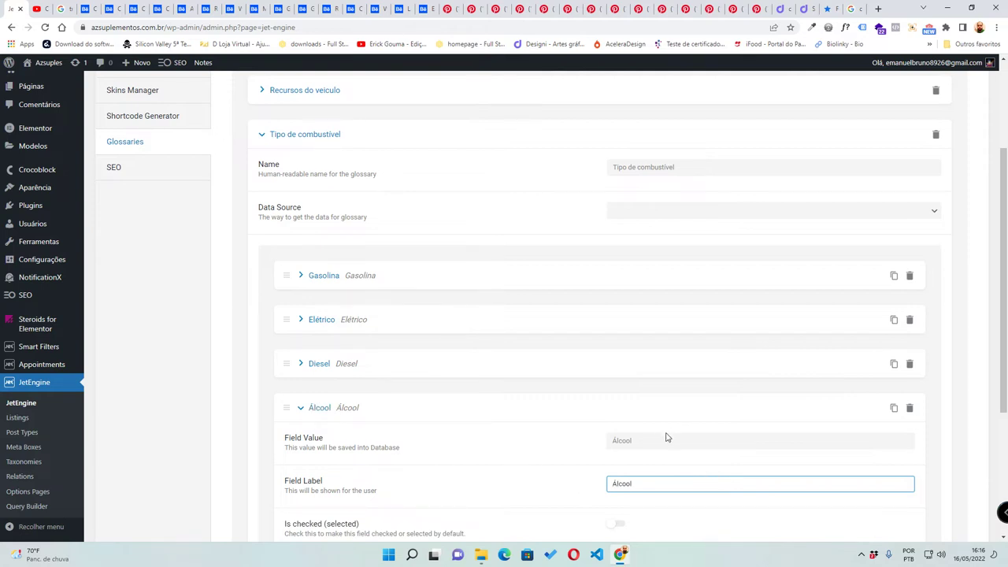
pyautogui.click(304, 413)
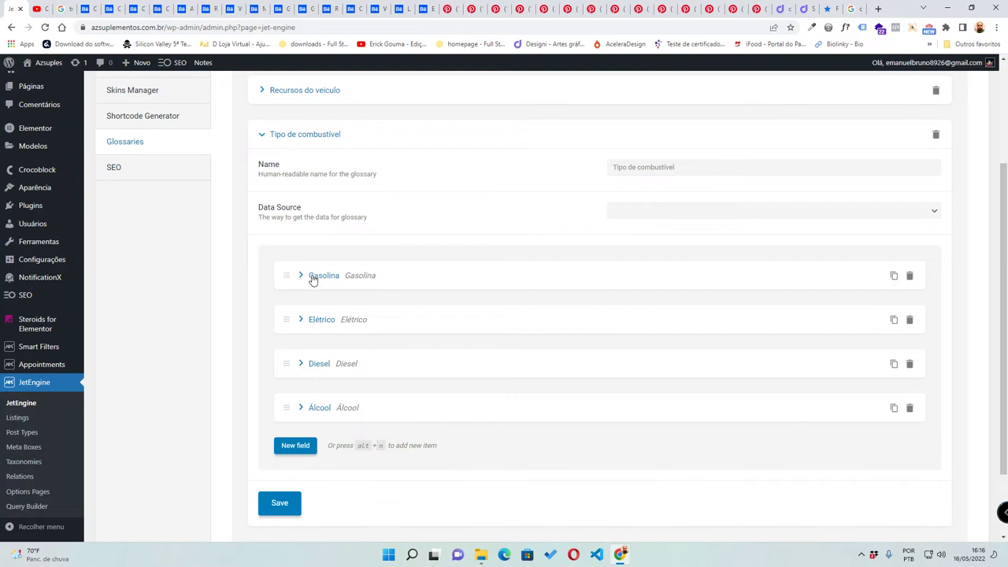
# - Add a glossary field below Álcool with the value and label "Flex", and collapse it
pyautogui.click(294, 445)
pyautogui.click(705, 487)
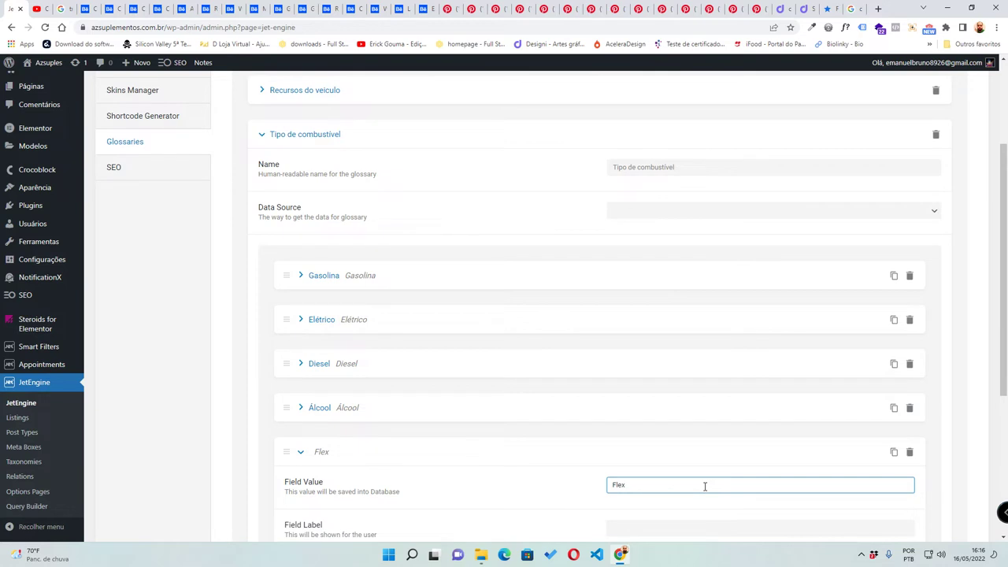
pyautogui.doubleClick(705, 486)
pyautogui.hotkey('ctrl', 'c')
pyautogui.click(621, 530)
pyautogui.hotkey('ctrl', 'v')
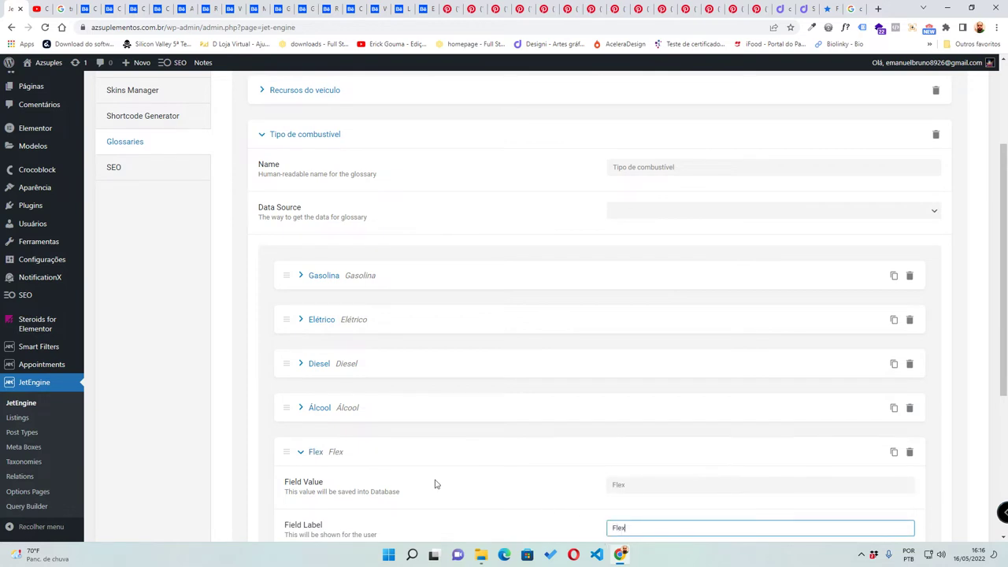
pyautogui.click(301, 452)
# - Add a glossary field below Flex with the value and label "Gás GNV", and collapse it
pyautogui.click(295, 438)
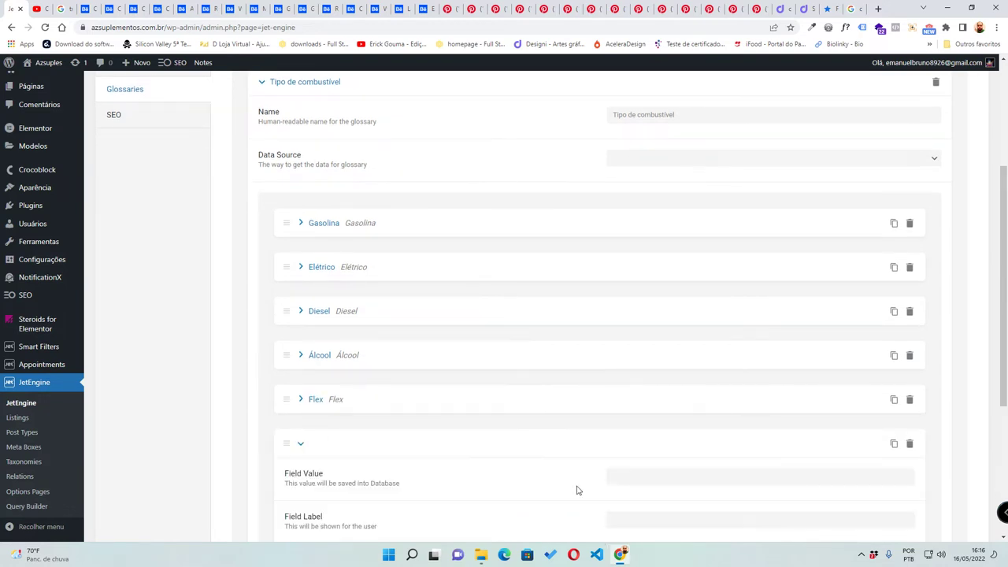
pyautogui.click(623, 479)
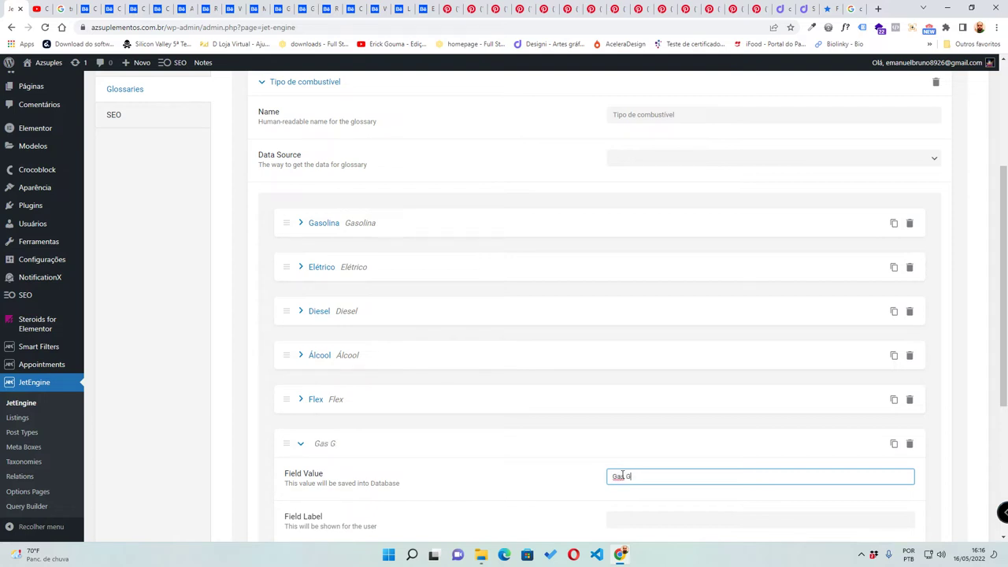
pyautogui.write('Gás GNV')
pyautogui.click(300, 443)
pyautogui.click(293, 479)
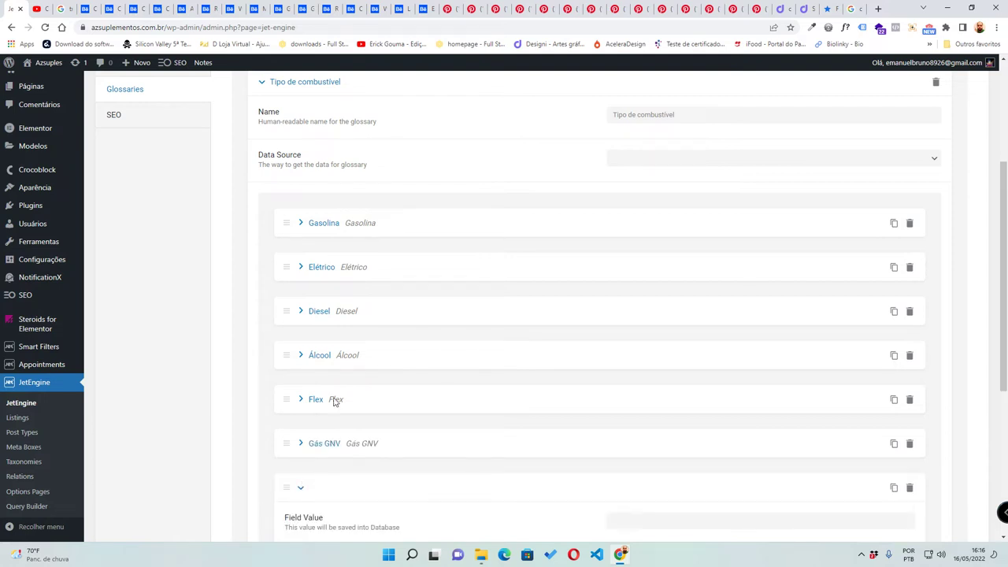
pyautogui.scroll(-2, 299, 406)
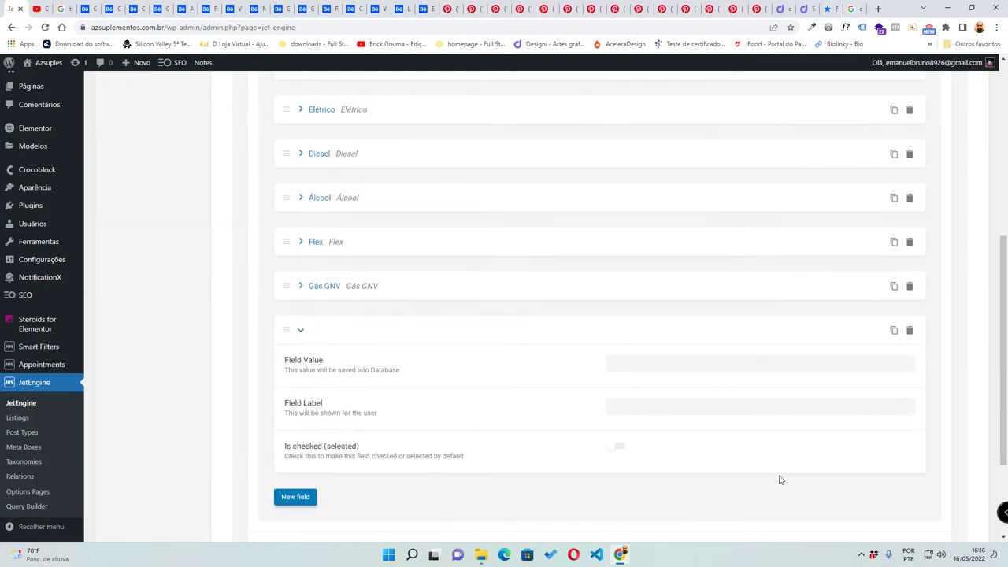
pyautogui.click(910, 330)
pyautogui.click(908, 316)
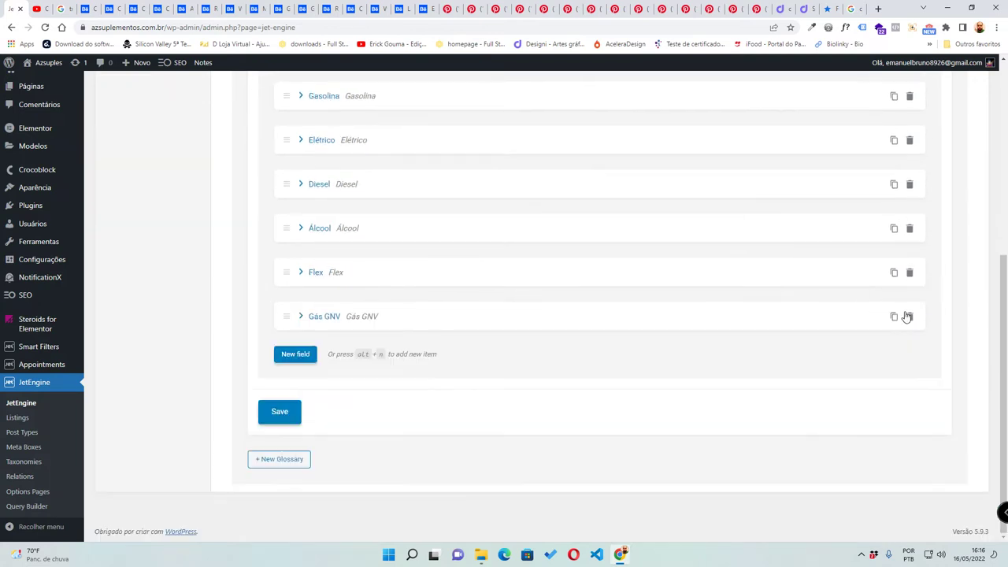
# - Save the "Tipo de combustível" glossary and collapse it
pyautogui.scroll(2, 309, 469)
pyautogui.scroll(-2, 304, 473)
pyautogui.click(284, 414)
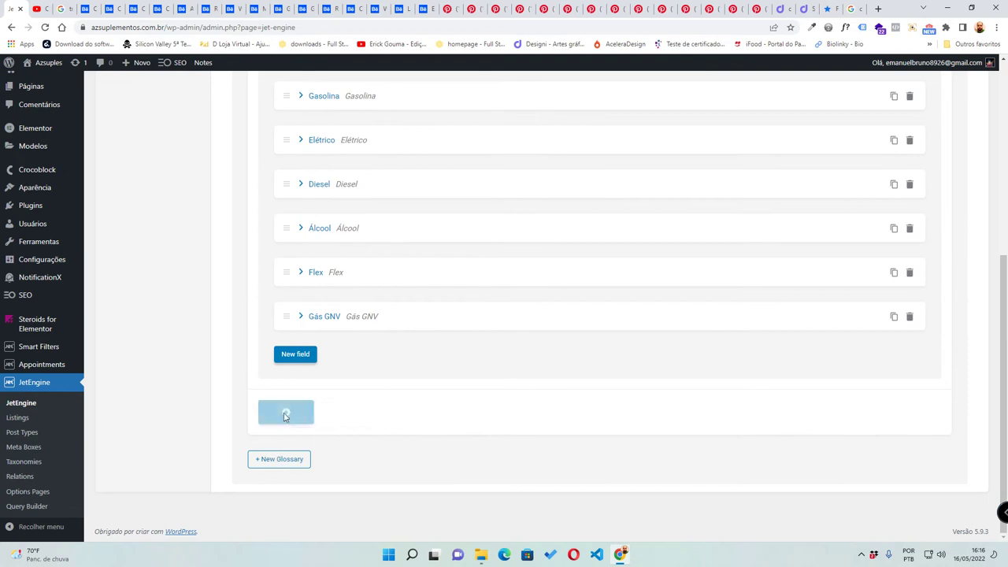
pyautogui.scroll(4, 285, 416)
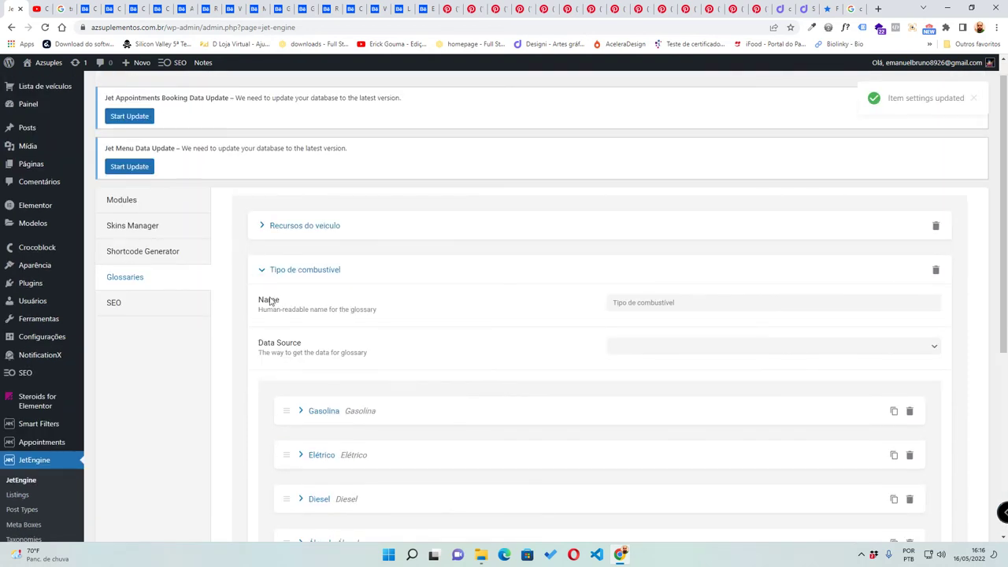
pyautogui.click(263, 270)
# - Switch to the YouTube tutorial video and rewind from the vehicle detail page to the listing page to check the vehicle attributes
pyautogui.click(57, 8)
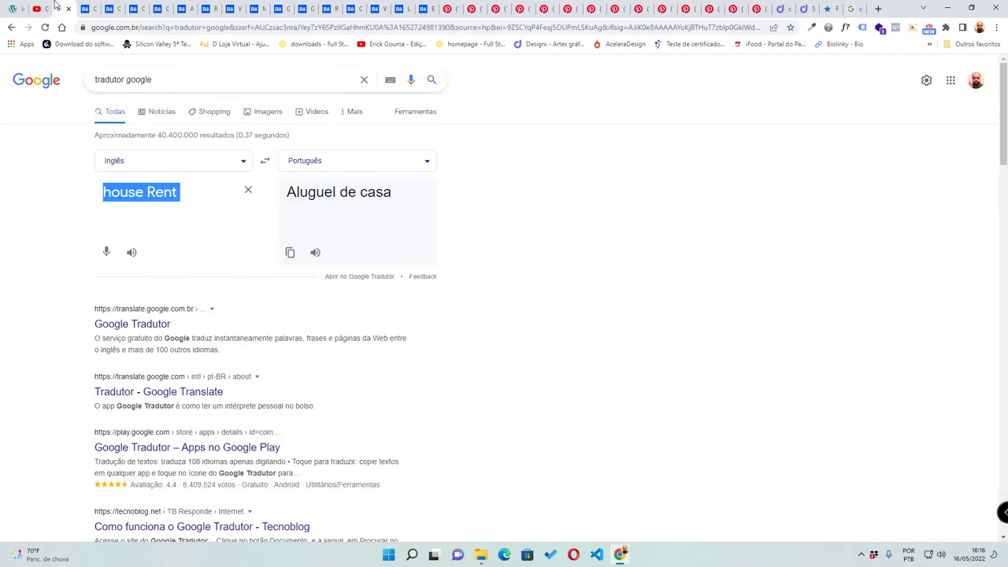
pyautogui.click(36, 8)
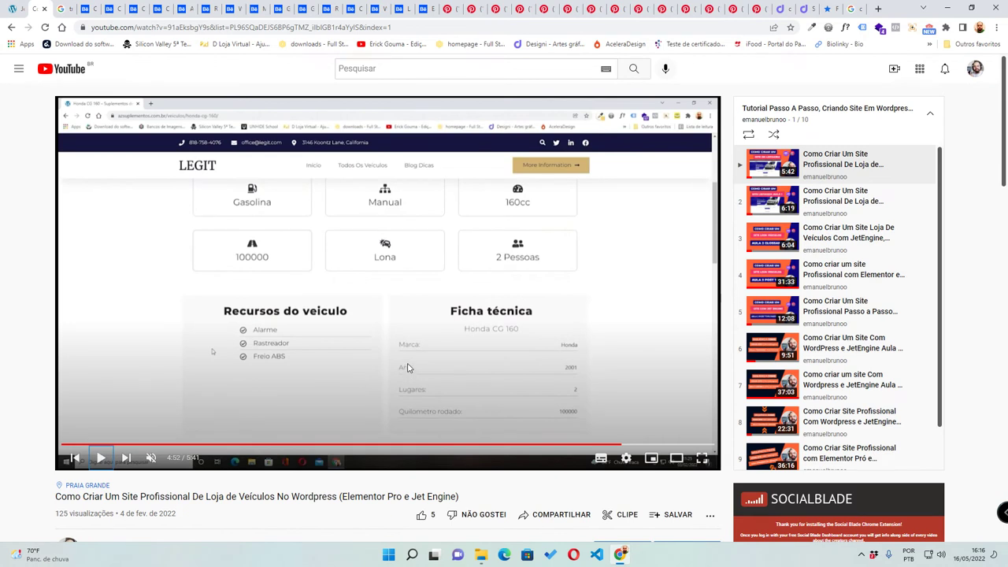
pyautogui.press('Right')
pyautogui.press('Left')
pyautogui.press('Left')
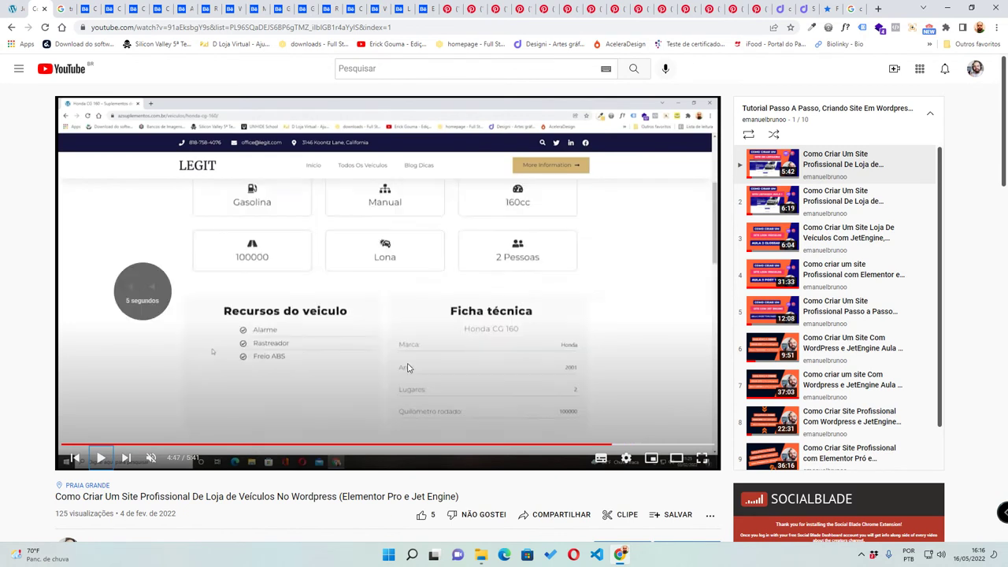
pyautogui.press('Left')
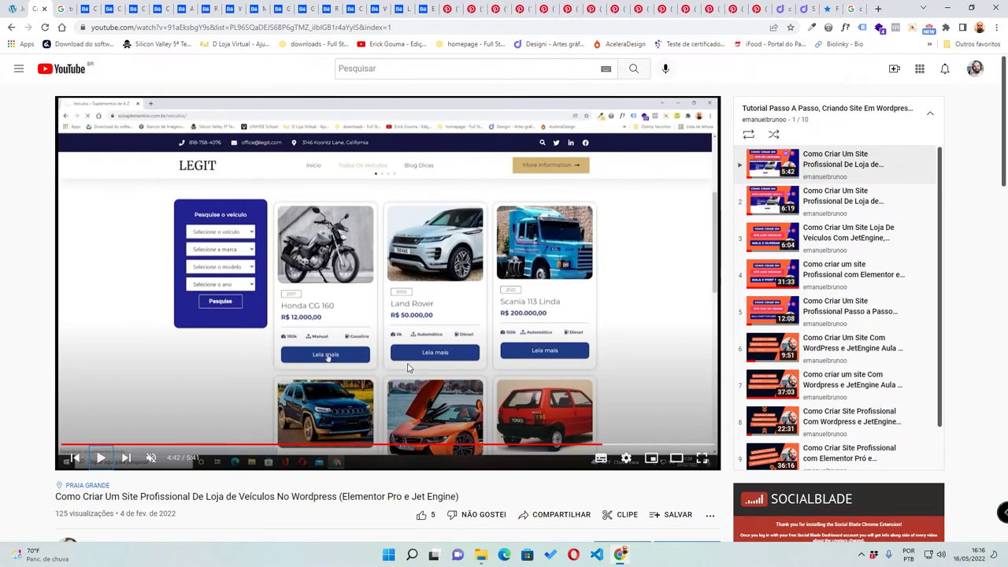
# - Return to WordPress and create a glossary named "Tipo de cambio" with a field whose value is "Automático"
pyautogui.click(4, 7)
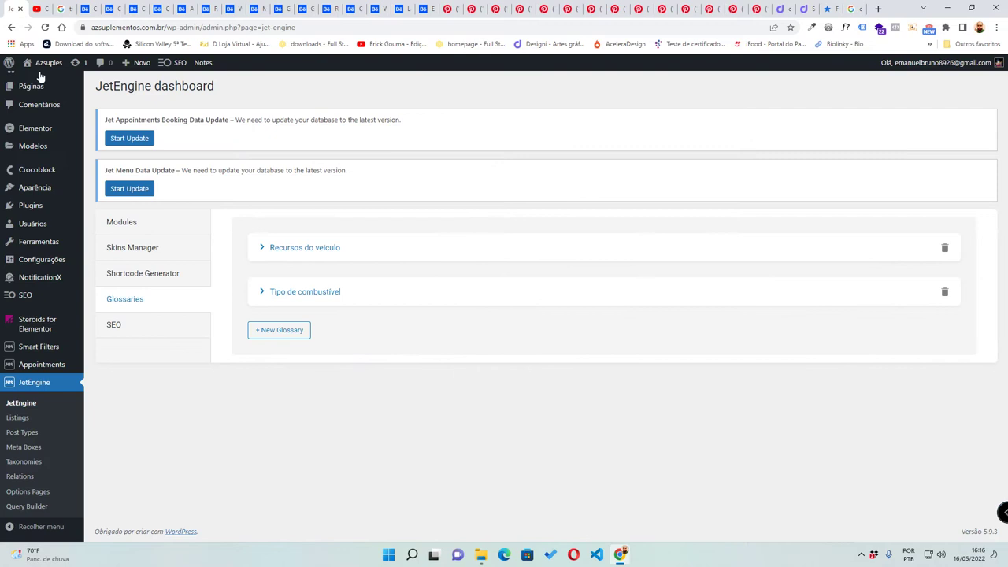
pyautogui.click(265, 329)
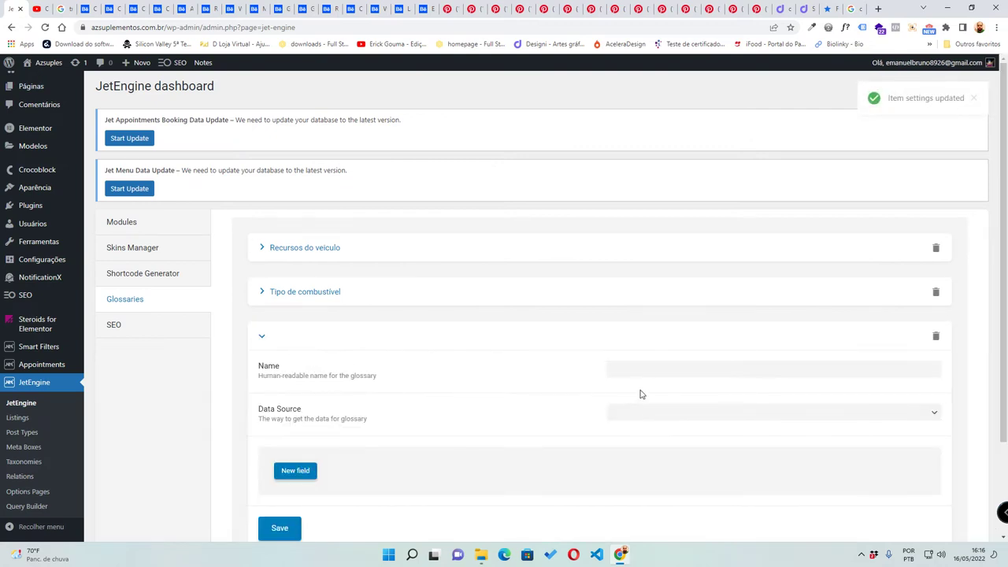
pyautogui.click(649, 370)
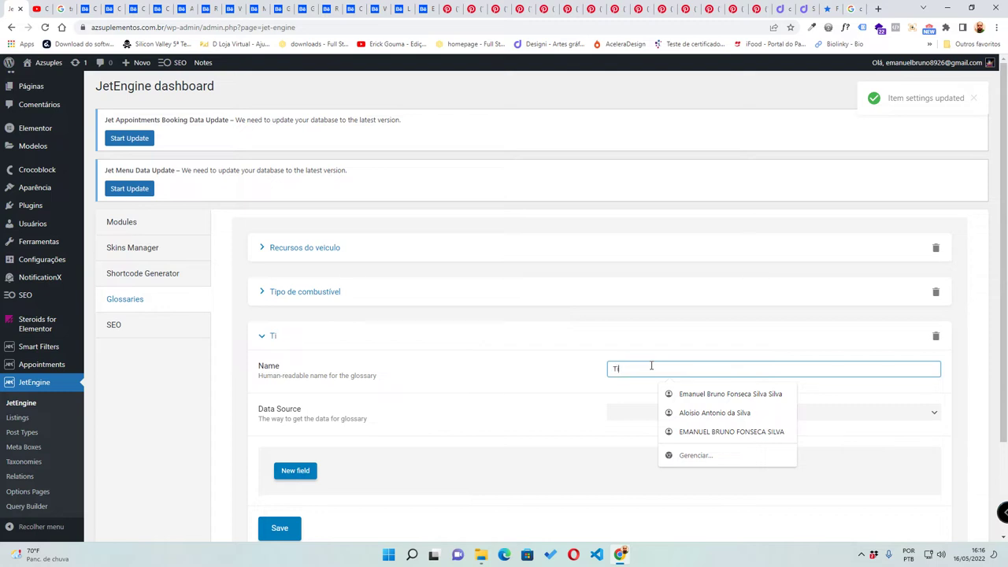
pyautogui.write('Tipo de cambio')
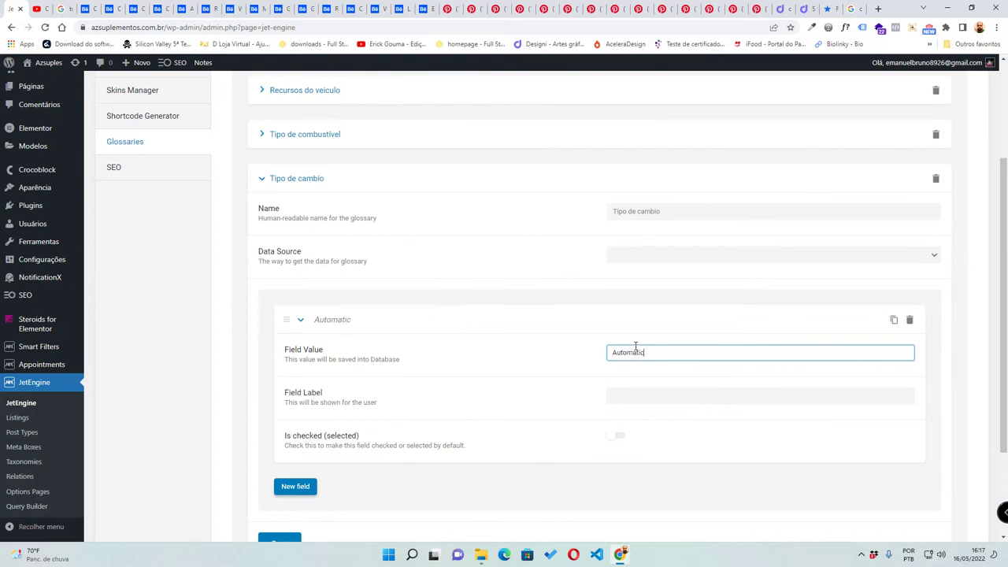
pyautogui.write('utomático')
pyautogui.press('Return')
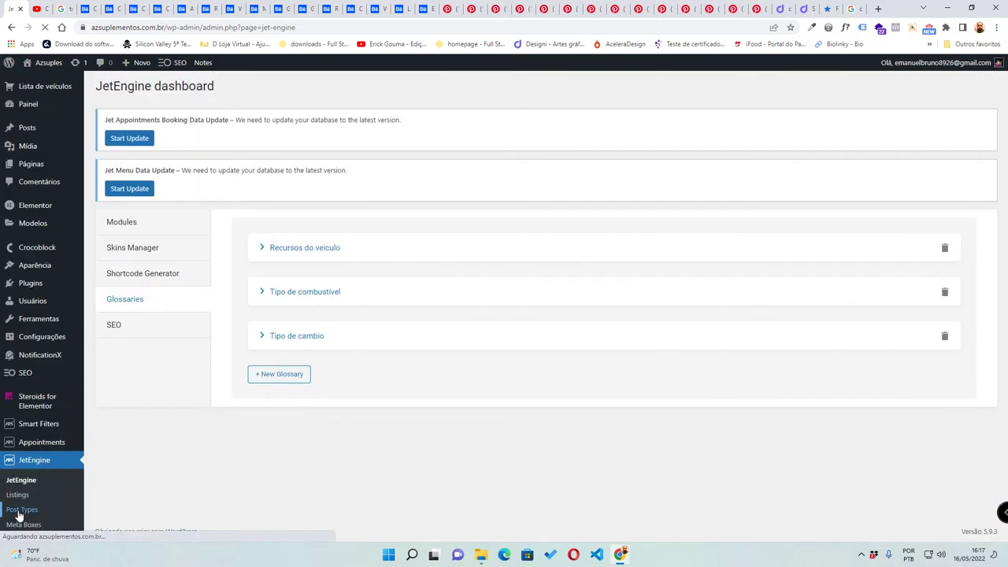
# - Open the "Lista de veículos" custom post type for editing and go to the end of its meta fields
pyautogui.click(17, 510)
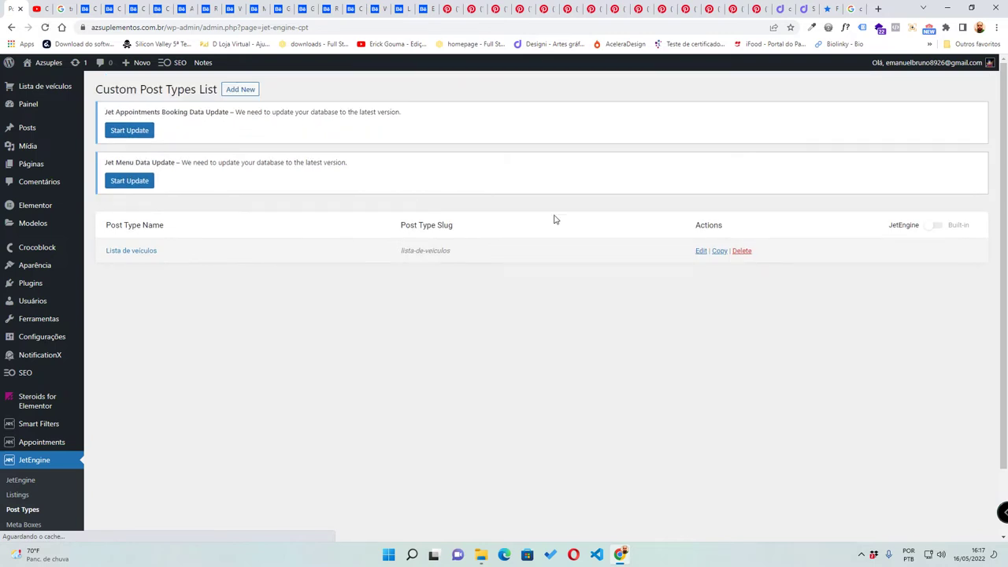
pyautogui.click(696, 252)
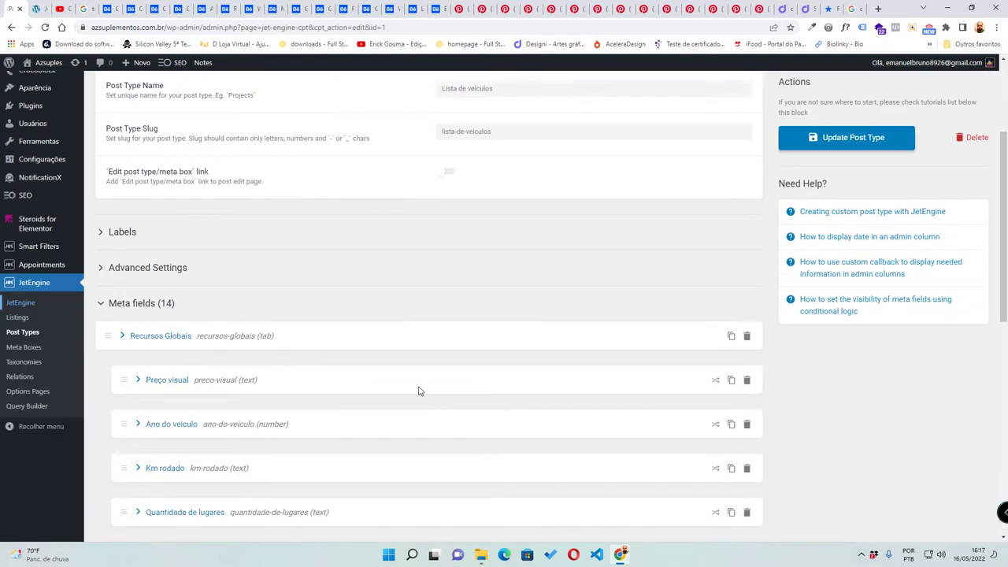
pyautogui.scroll(-7, 419, 392)
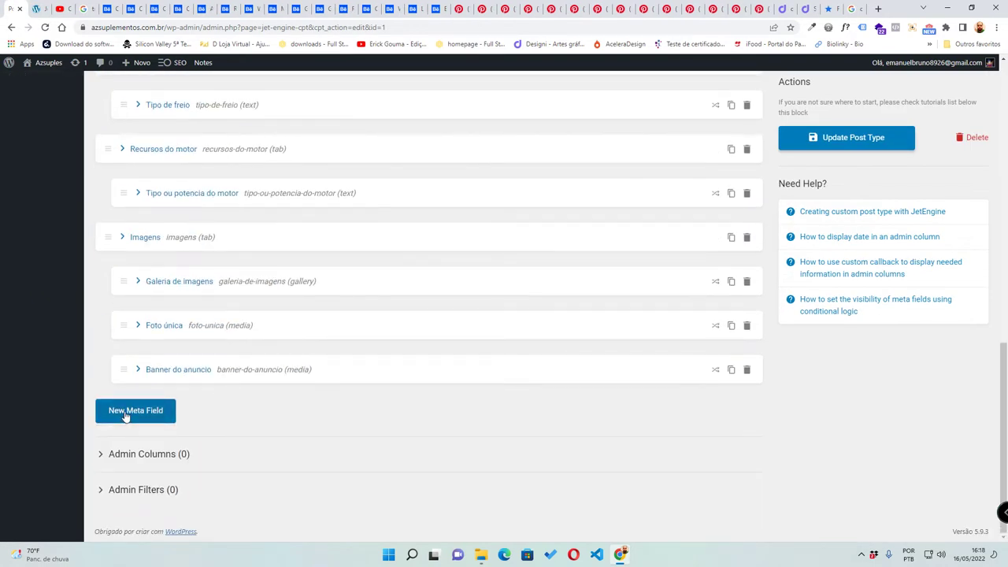
# - Add a meta field below "Banner do anuncio" with the label "Recursos do veiculo" and let its name/ID fill in from the label
pyautogui.click(126, 413)
pyautogui.scroll(-1, 646, 449)
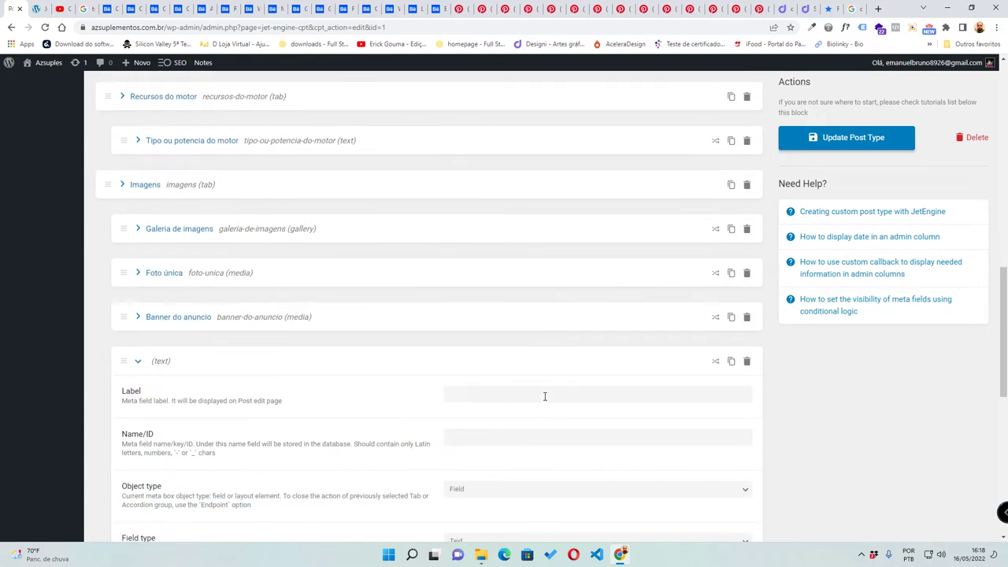
pyautogui.click(544, 396)
pyautogui.write('Recus')
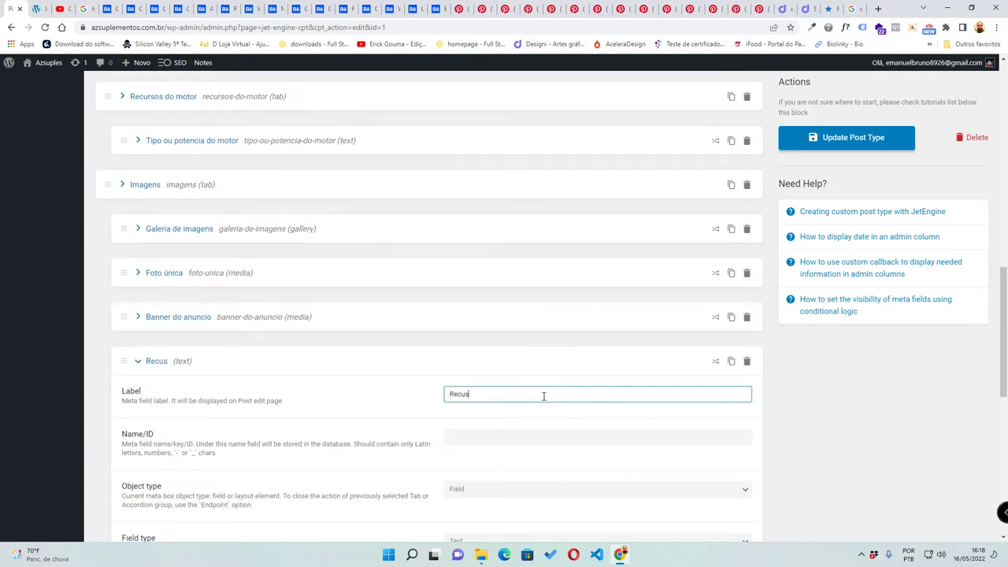
pyautogui.press('BackSpace')
pyautogui.write('rsos do veiculo')
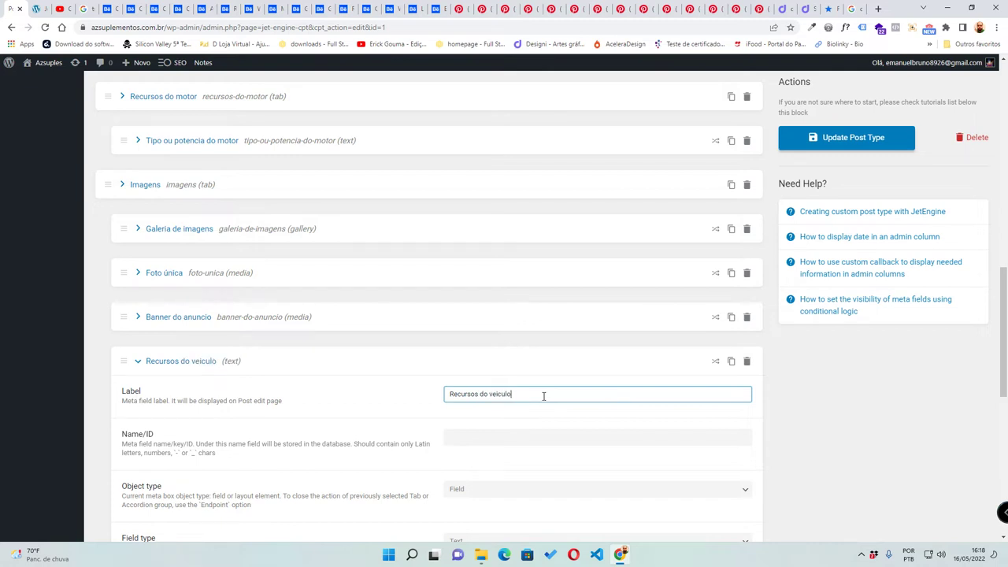
pyautogui.hotkey('ctrl', 'a')
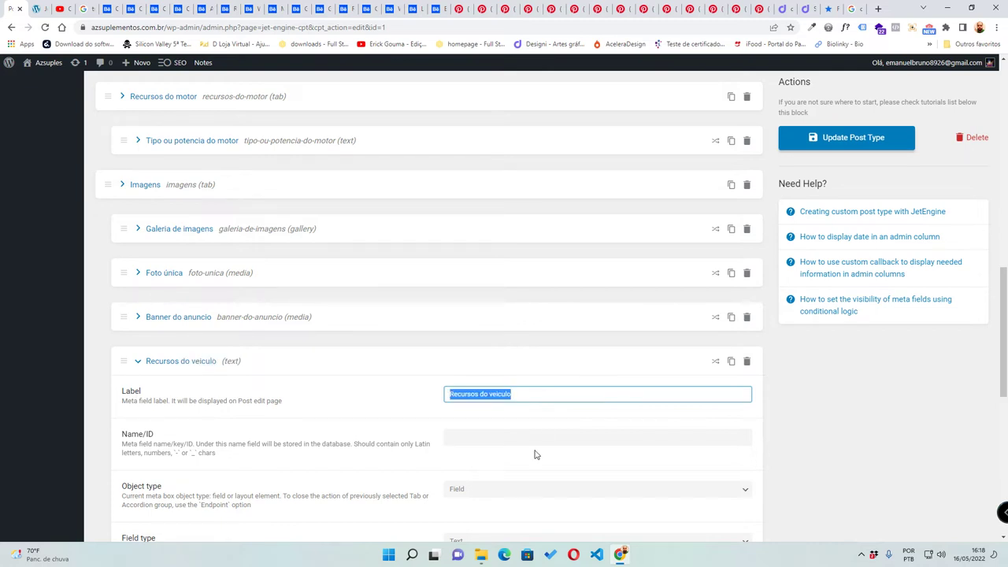
pyautogui.click(709, 446)
# - Look over the available field types, check the "Recursos do veiculo" glossary's entries in the glossaries browser tab, and return to the post type
pyautogui.scroll(-3, 616, 414)
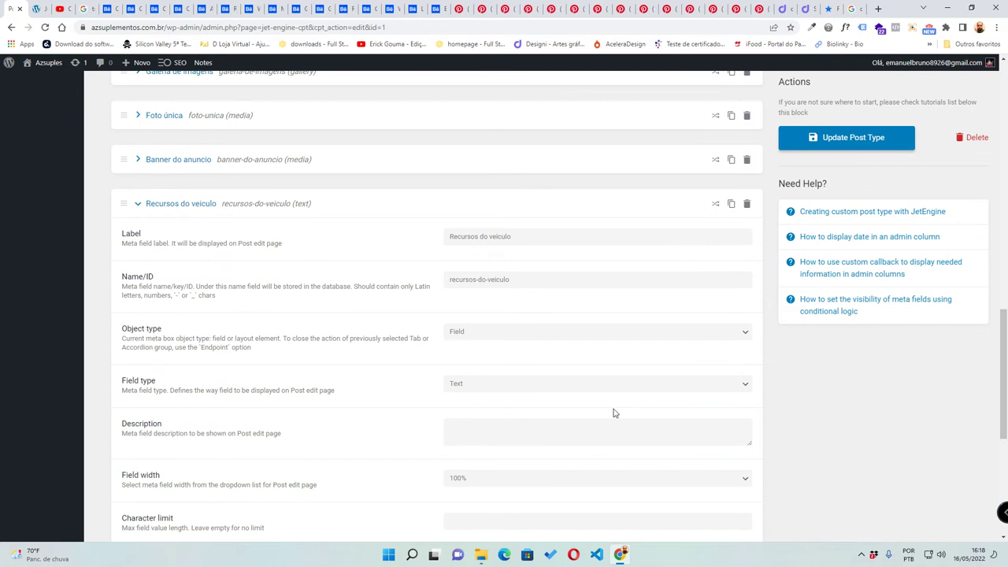
pyautogui.click(479, 388)
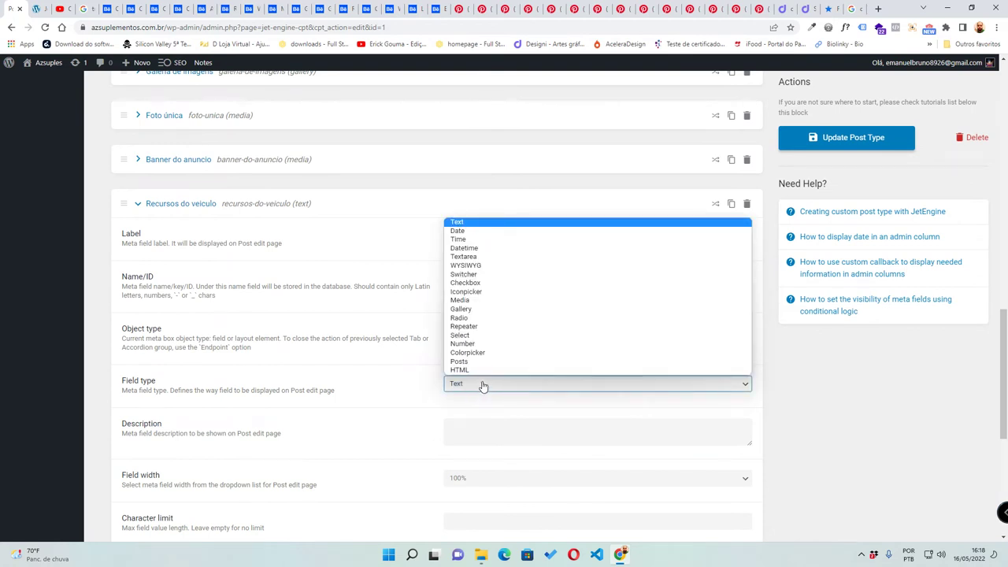
pyautogui.click(480, 385)
pyautogui.click(44, 6)
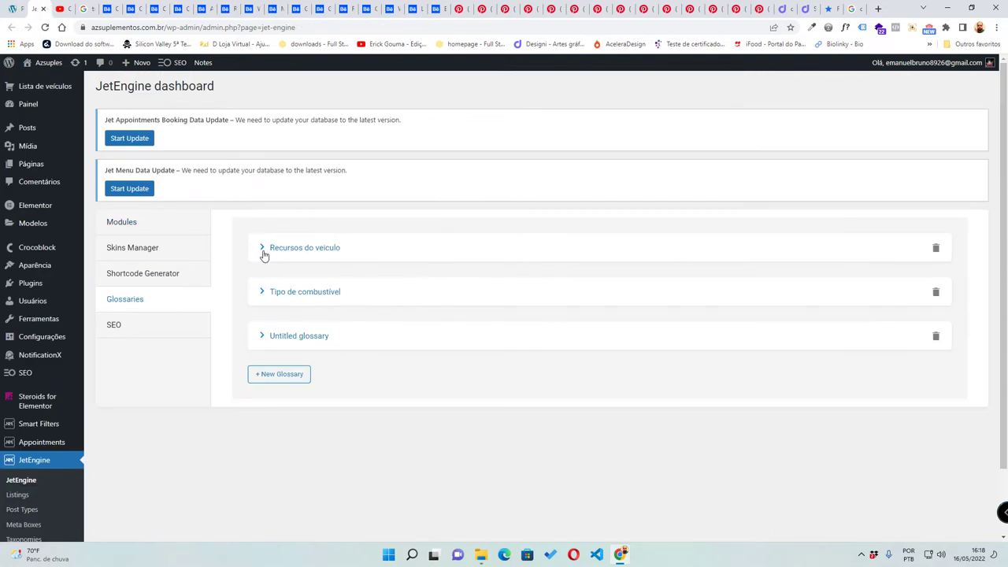
pyautogui.click(266, 251)
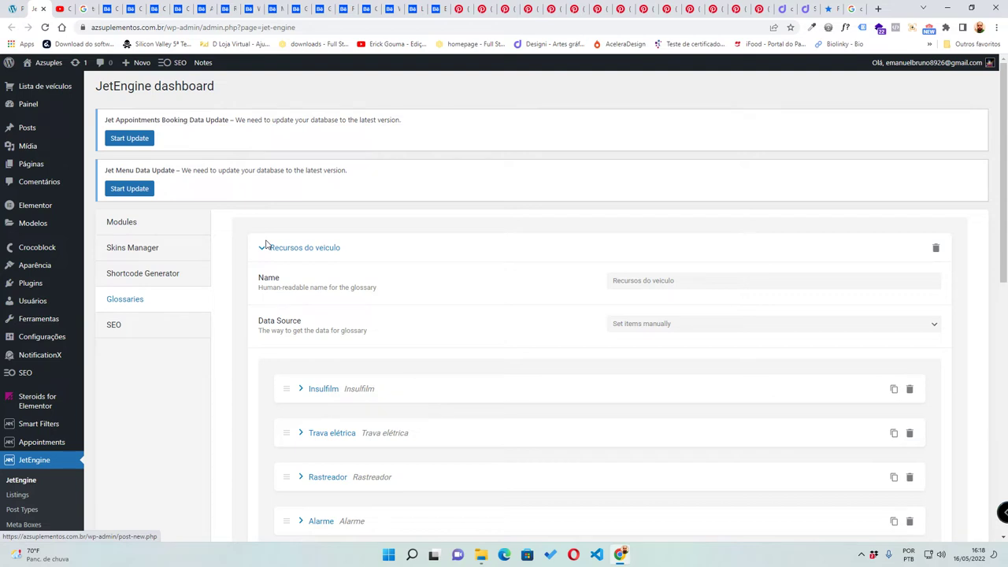
pyautogui.click(267, 249)
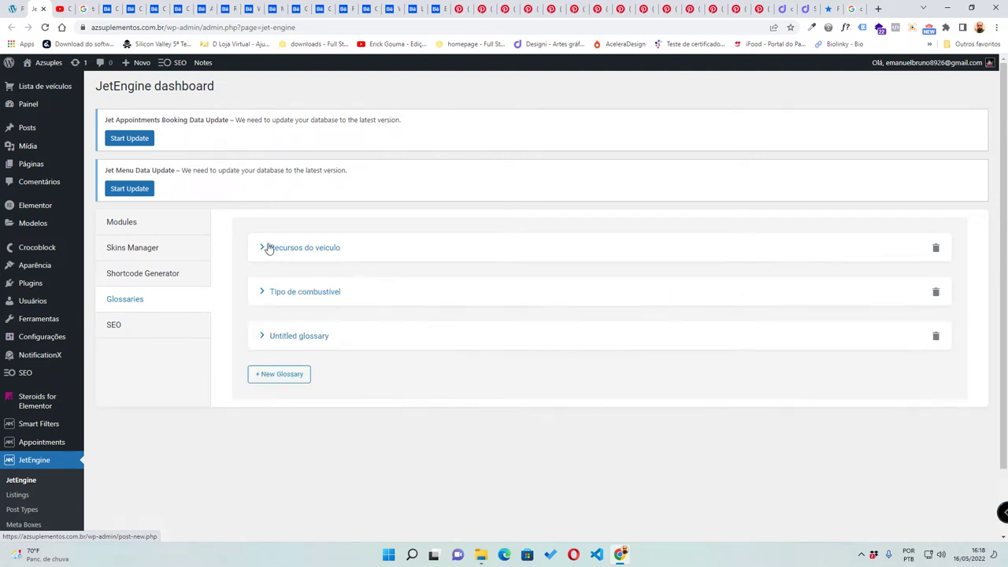
pyautogui.click(19, 8)
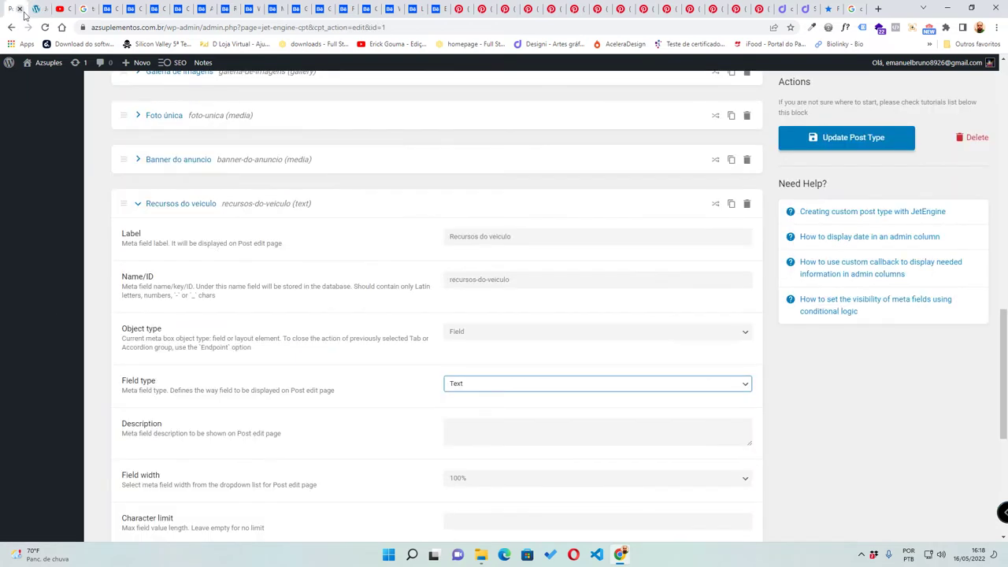
# - Make the "Recursos do veiculo" meta field a Checkbox that gets its options from the "Recursos do veiculo" glossary
pyautogui.click(509, 385)
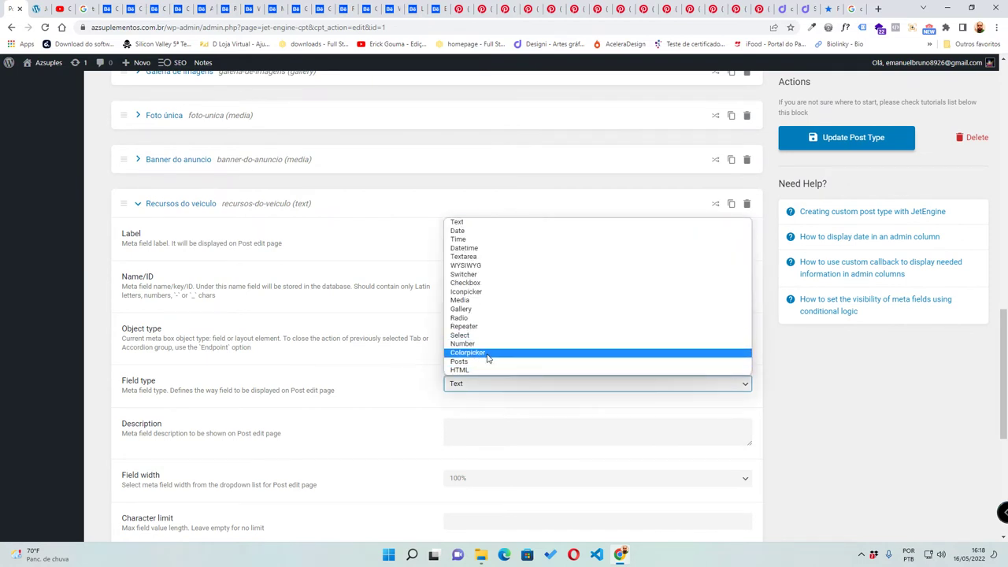
pyautogui.click(469, 282)
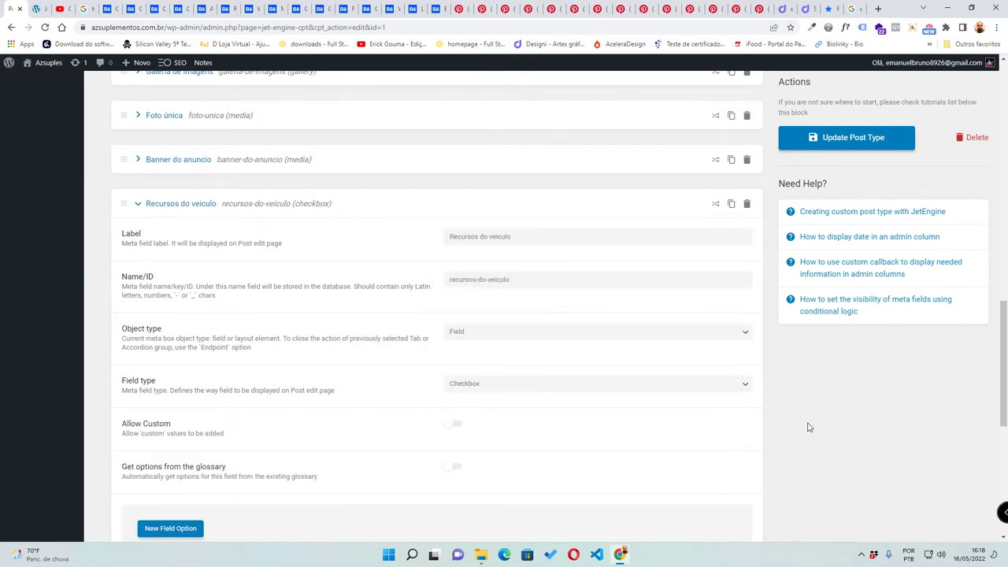
pyautogui.scroll(-1, 658, 455)
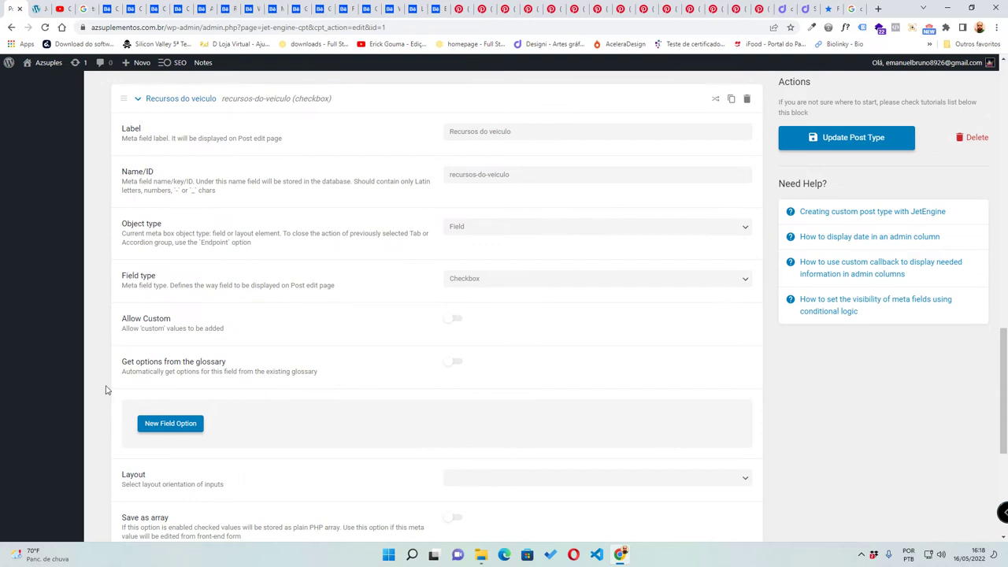
pyautogui.click(453, 363)
pyautogui.click(504, 409)
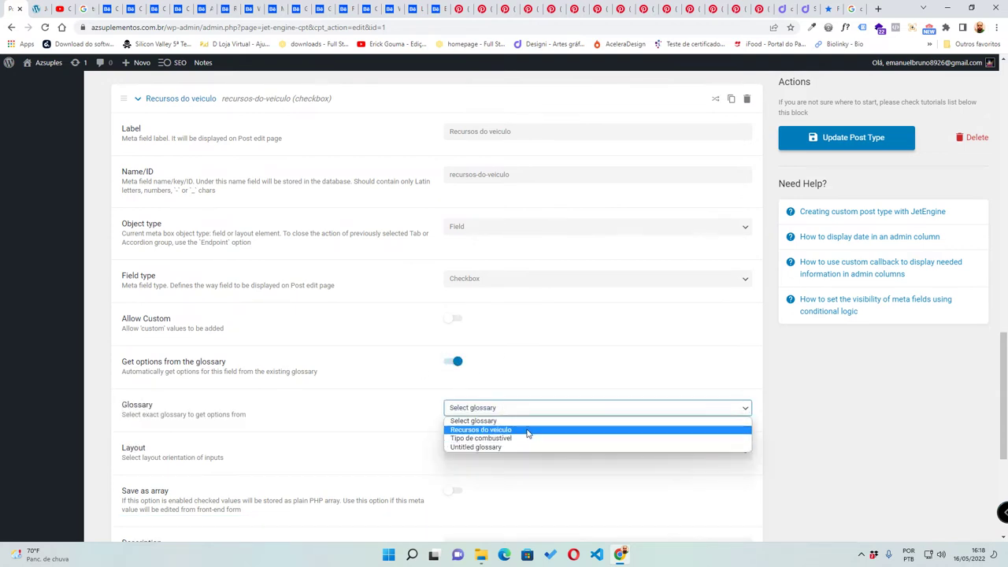
pyautogui.click(528, 434)
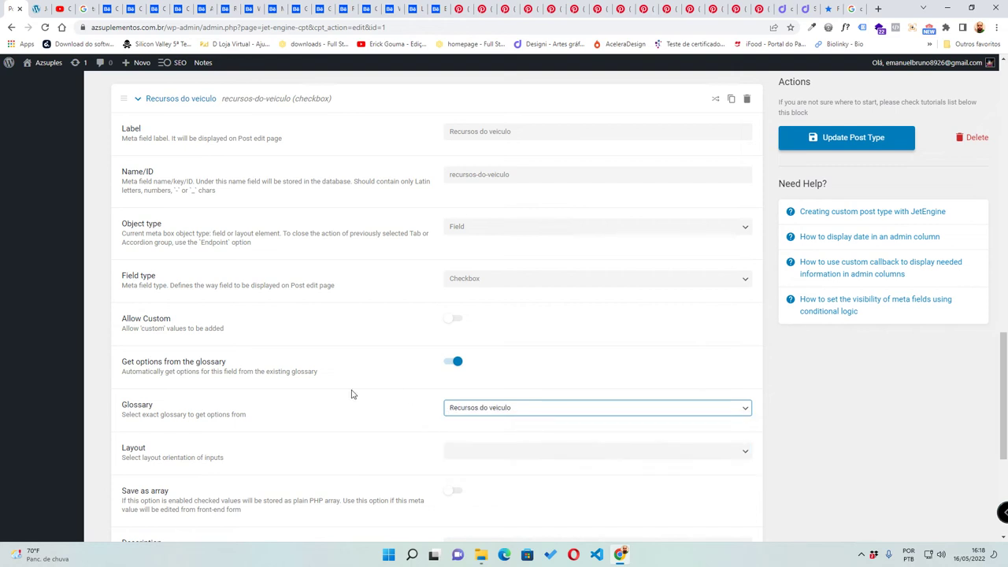
# - Set the layout of the "Recursos do veiculo" field's checkboxes to Horizontal and collapse the field's settings
pyautogui.click(496, 454)
pyautogui.click(477, 473)
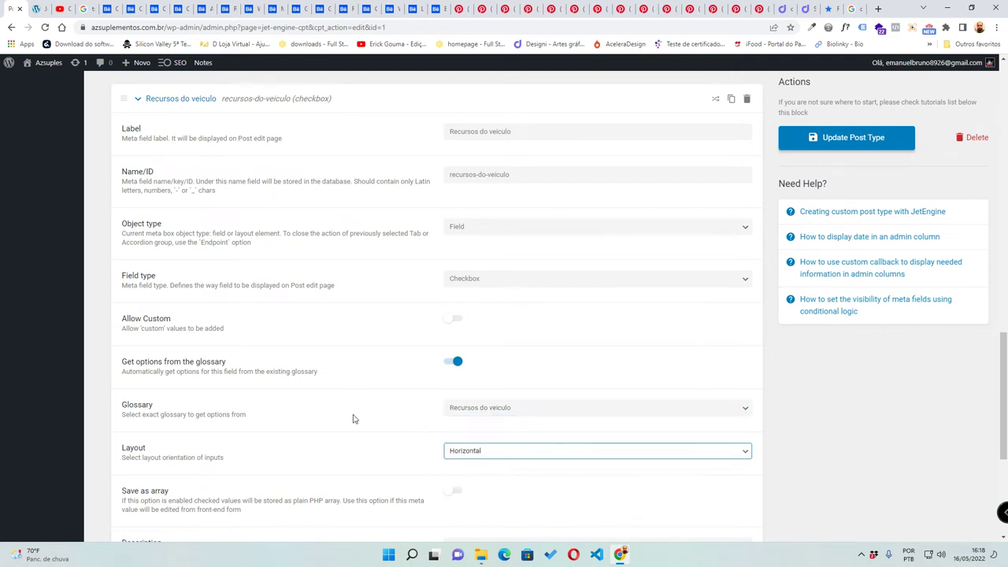
pyautogui.scroll(-1, 352, 417)
pyautogui.scroll(-2, 299, 389)
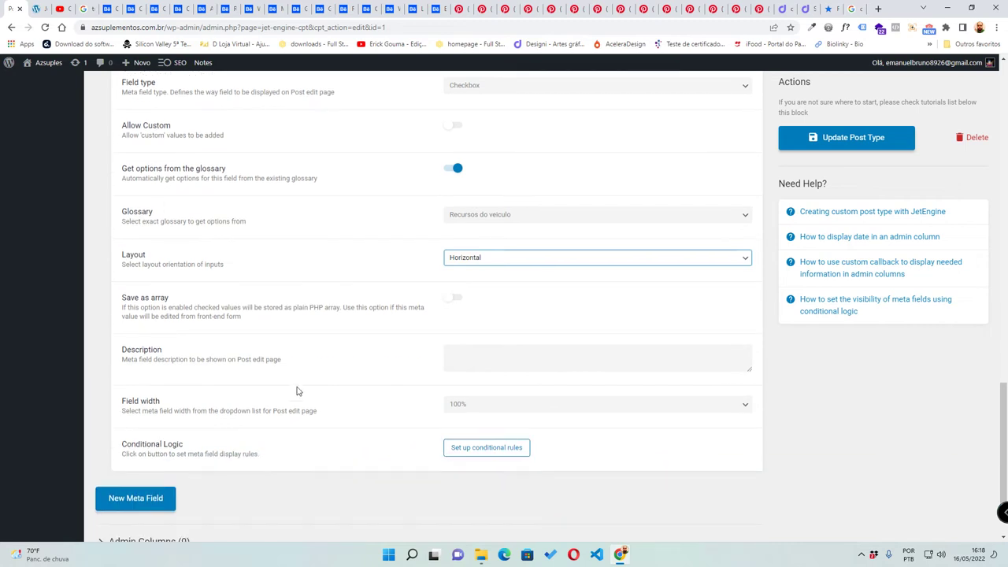
pyautogui.click(453, 280)
pyautogui.scroll(5, 138, 314)
pyautogui.click(139, 312)
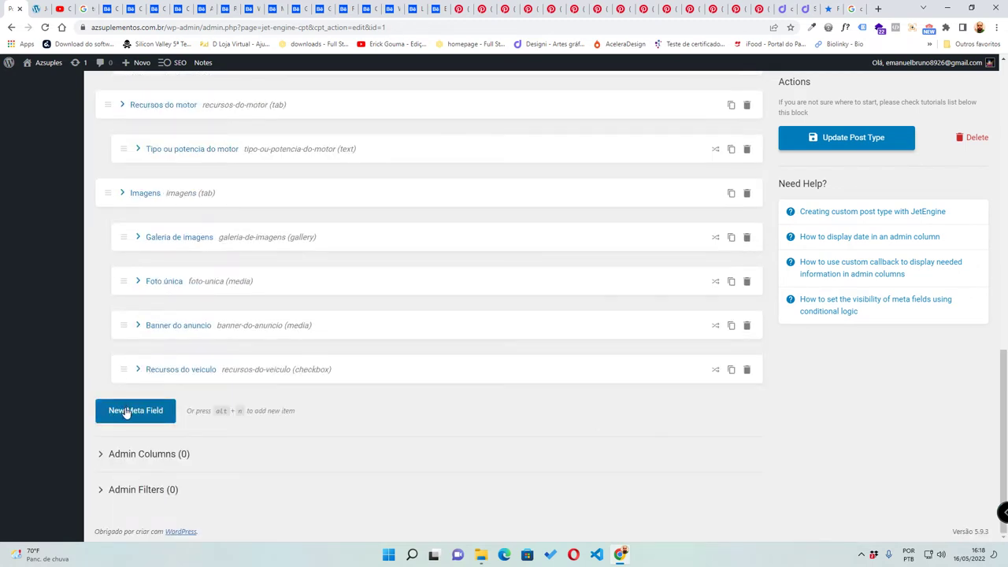
pyautogui.click(138, 370)
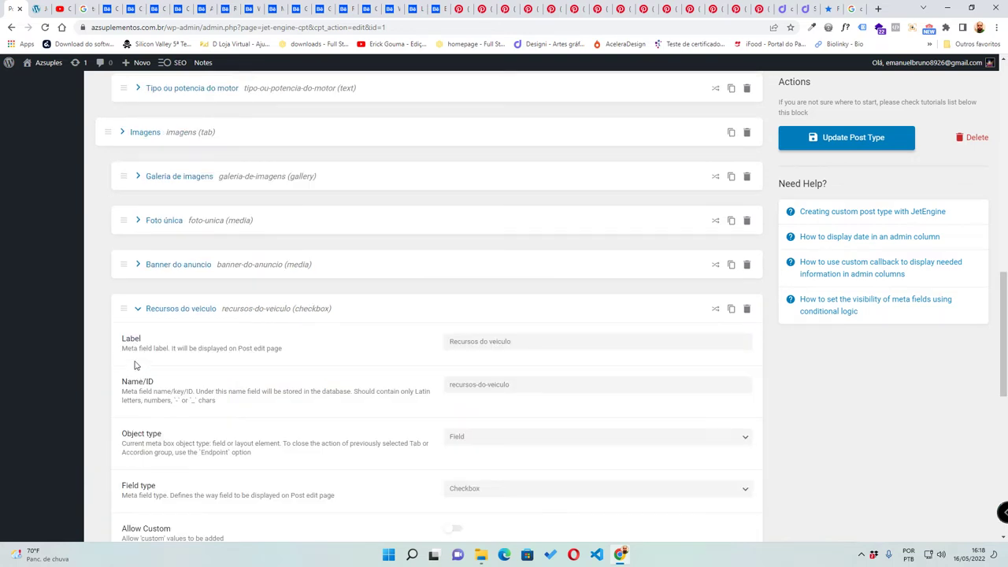
pyautogui.click(138, 319)
# - Add a meta field below "Recursos do veiculo" with the label "Tab recursos"
pyautogui.click(131, 410)
pyautogui.click(486, 448)
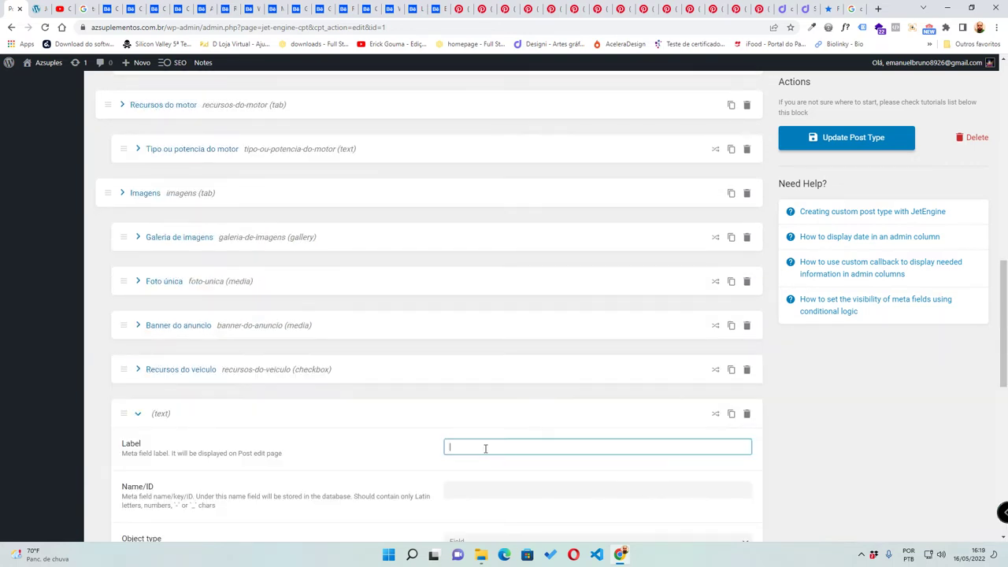
pyautogui.write('Tab recursos')
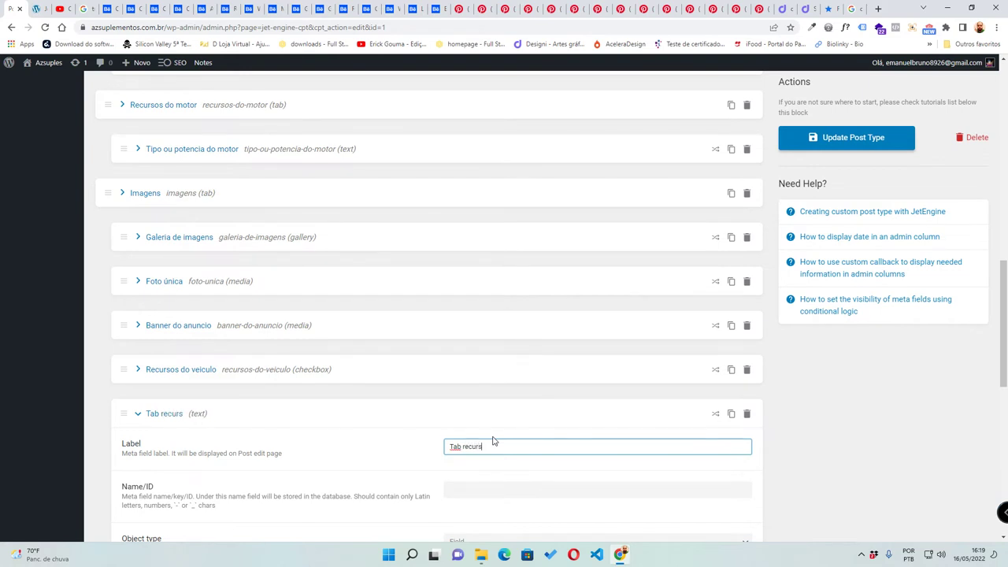
# - Complete the open meta field's label as "Tab recursos do veiculo" and add another meta field labelled "Tab tipo de combustível"
pyautogui.write(' do')
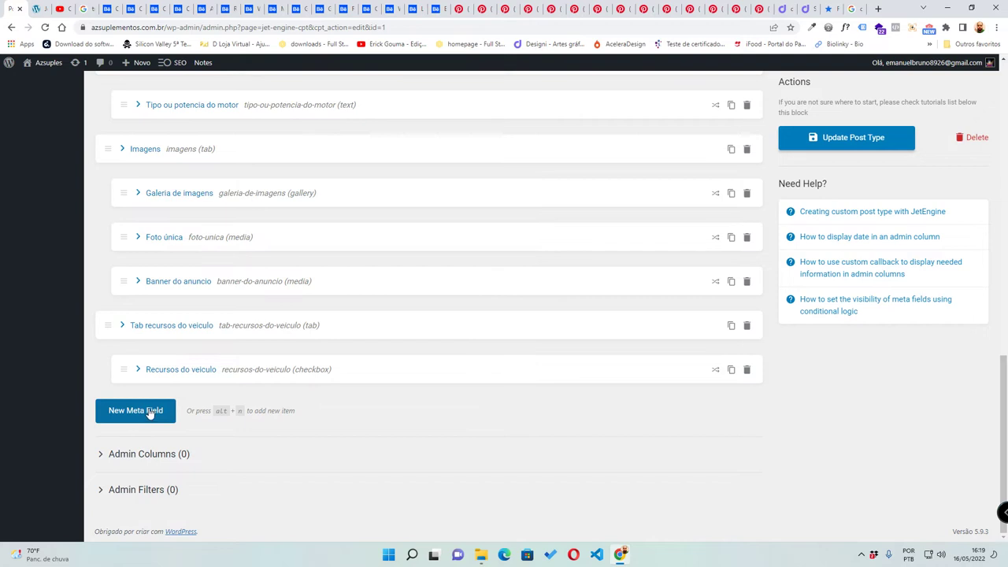
pyautogui.click(135, 410)
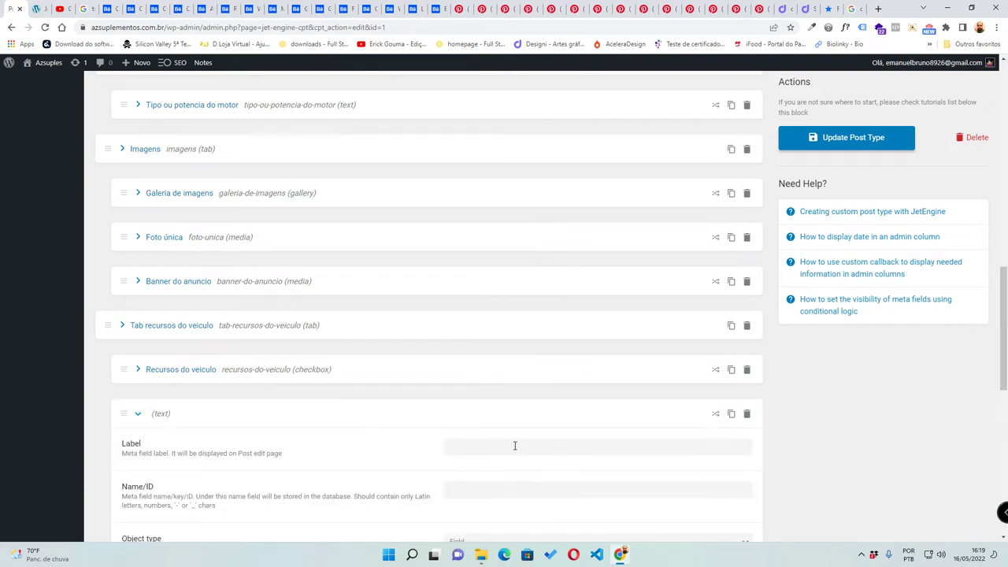
pyautogui.click(33, 9)
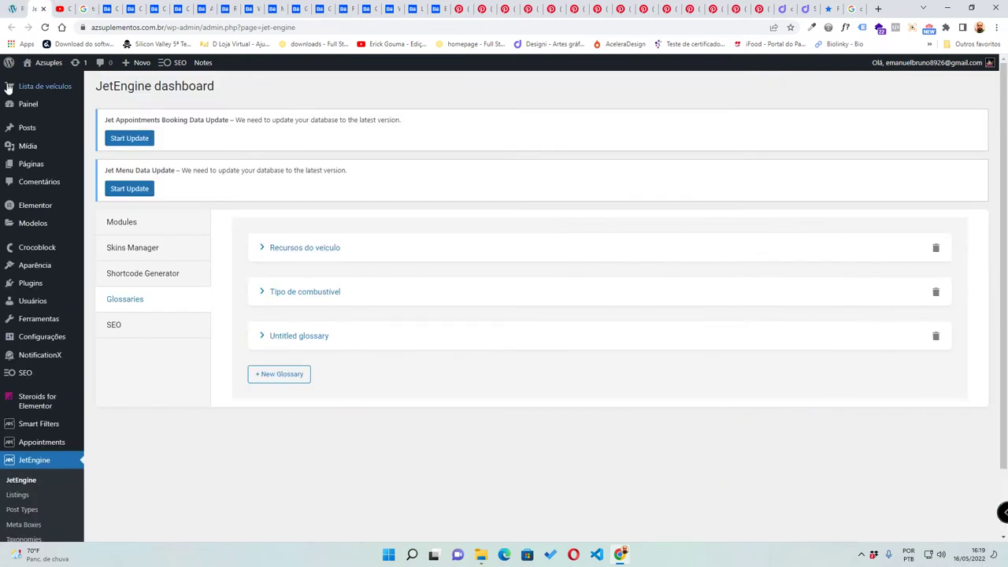
pyautogui.click(13, 8)
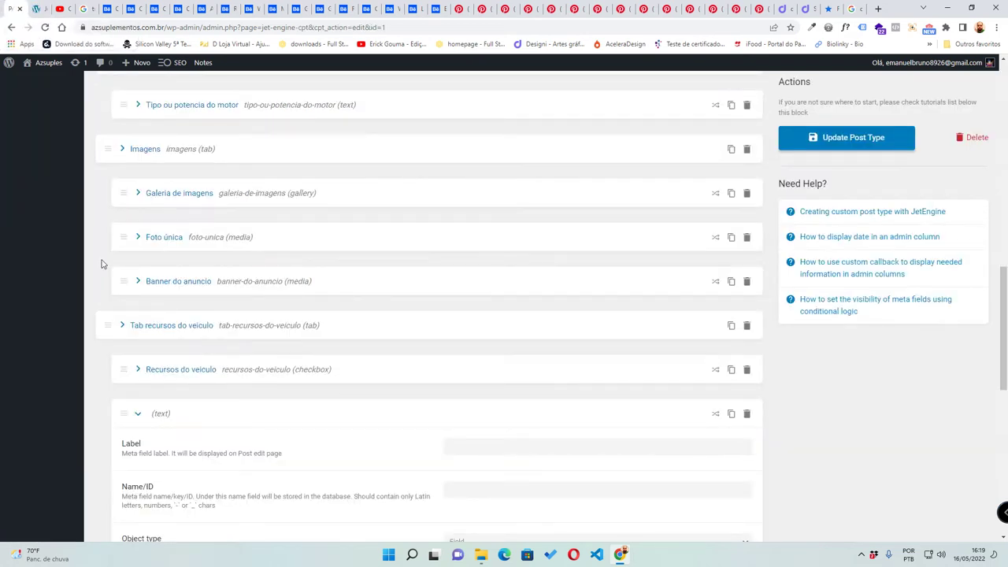
pyautogui.scroll(-2, 142, 362)
pyautogui.click(510, 291)
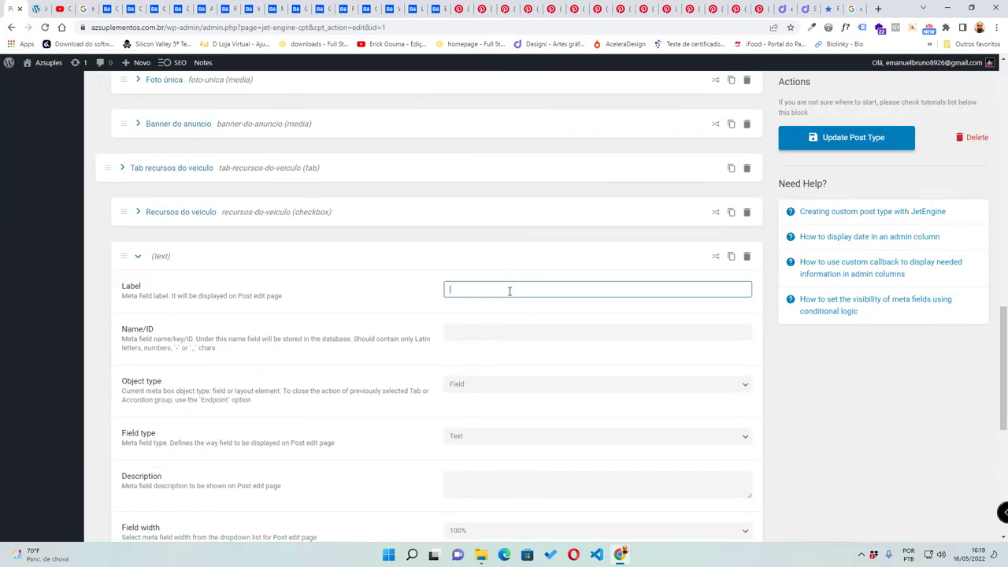
pyautogui.write('Tab tipo de co')
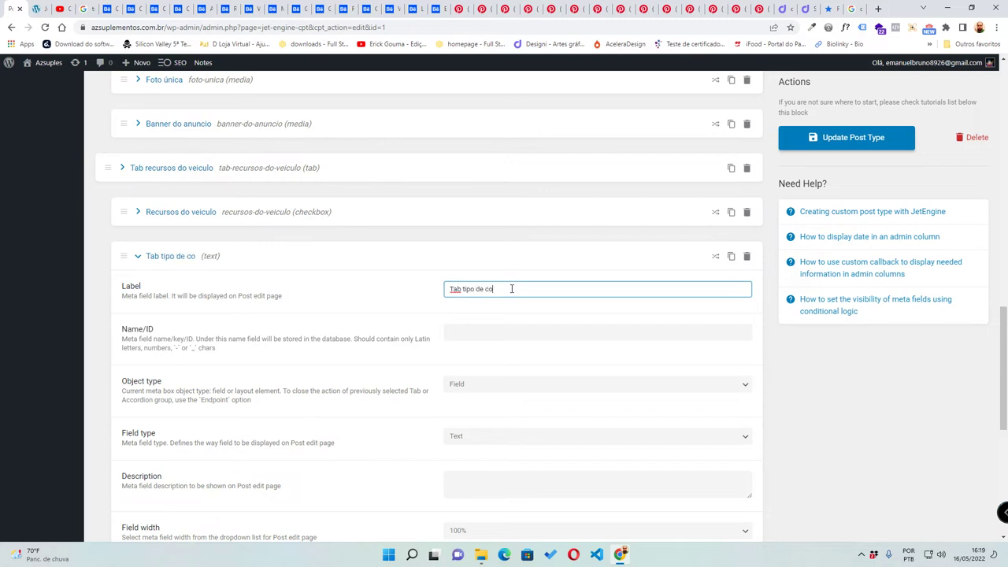
pyautogui.write('mbustivel')
# - Examine the entries of the "Tipo de combustível" glossary in the JetEngine dashboard
pyautogui.scroll(-1, 512, 289)
pyautogui.click(474, 335)
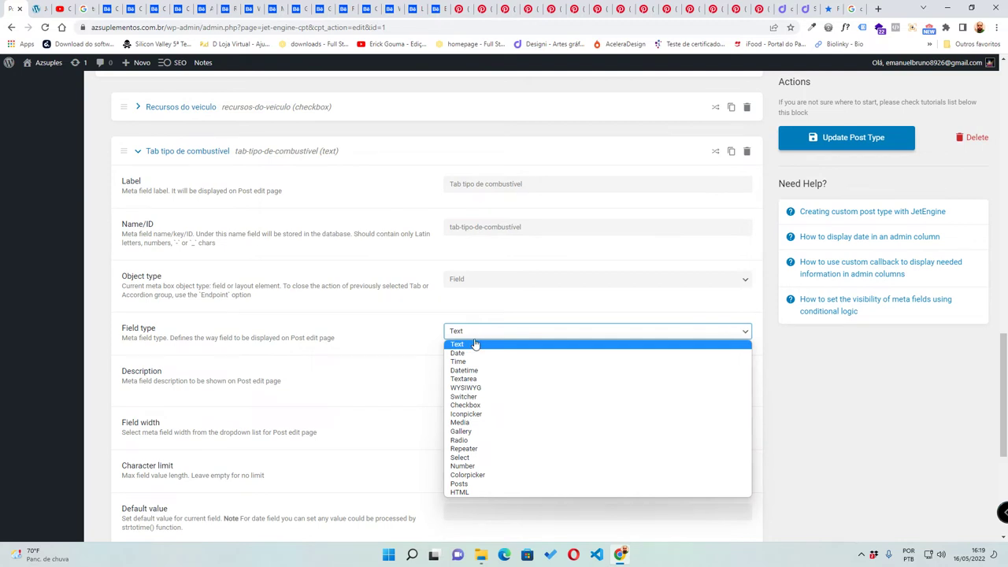
pyautogui.click(34, 9)
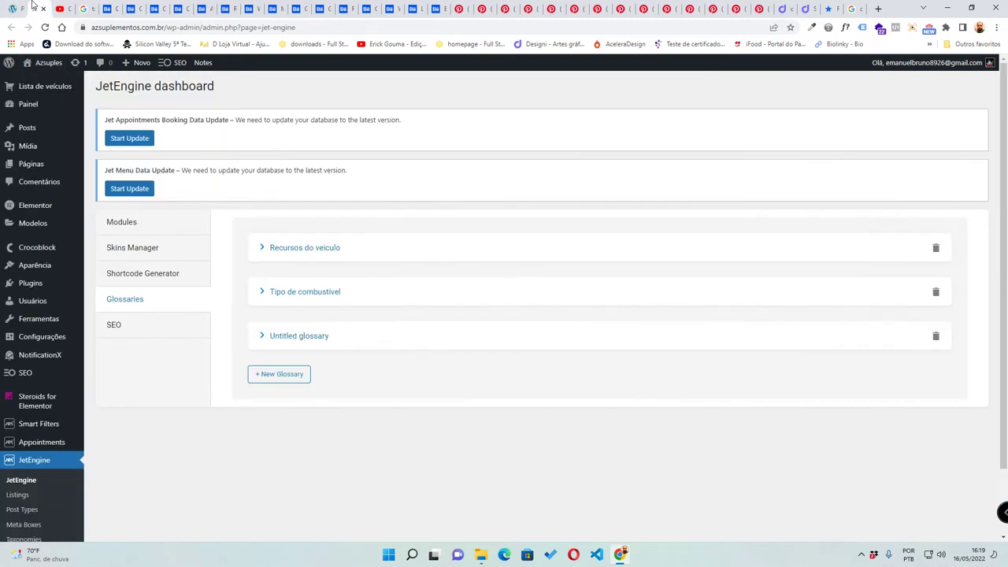
pyautogui.click(263, 294)
pyautogui.scroll(-3, 264, 294)
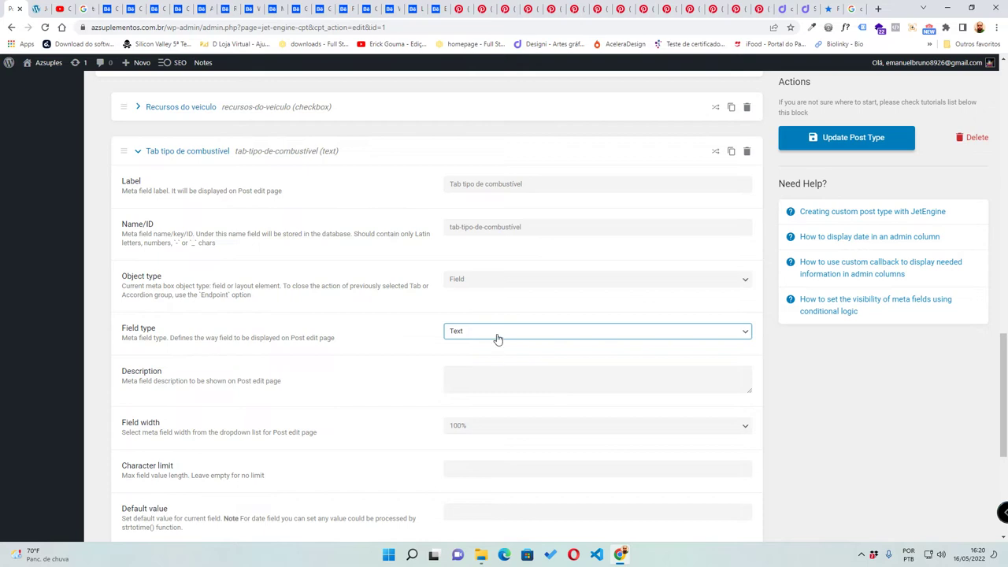
# - Set the "Tab tipo de combustível" field type to Radio, with options taken from the "Tipo de combustível" glossary
pyautogui.click(497, 338)
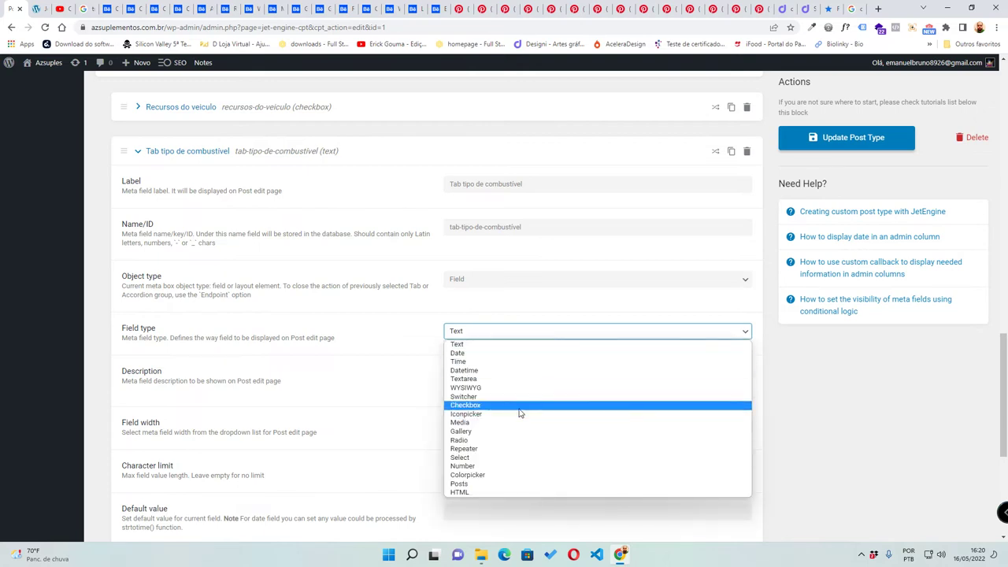
pyautogui.click(507, 440)
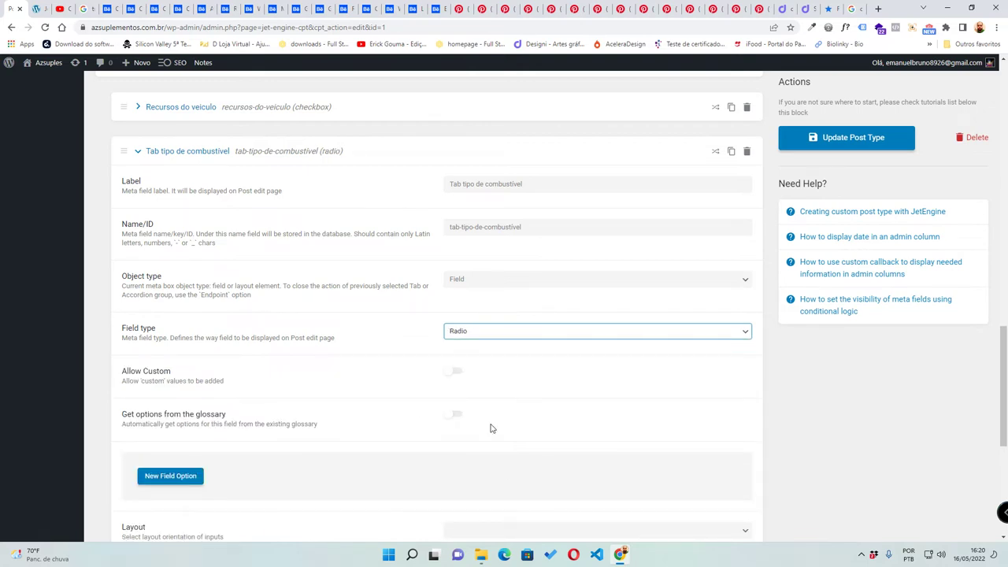
pyautogui.click(457, 414)
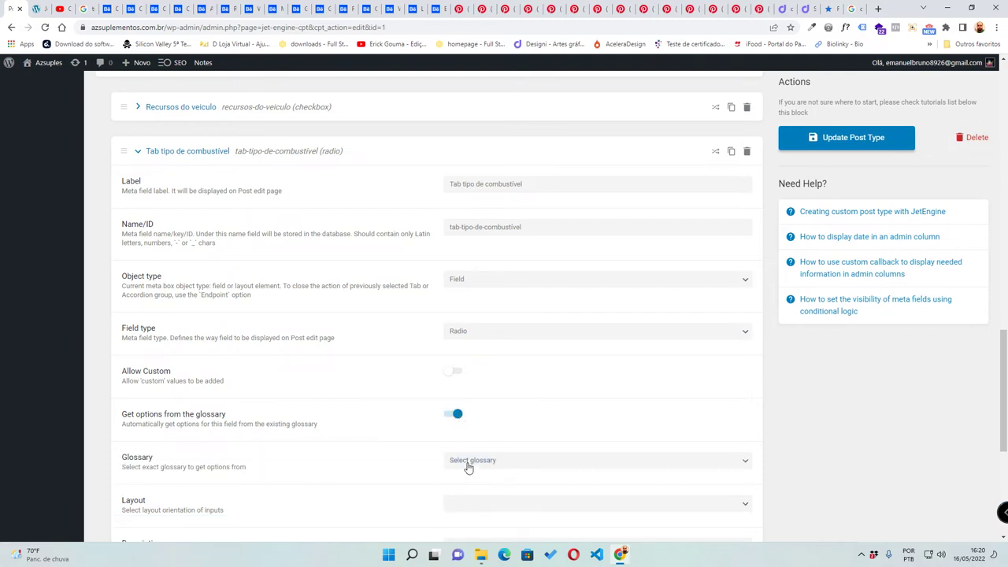
pyautogui.click(469, 461)
pyautogui.click(524, 491)
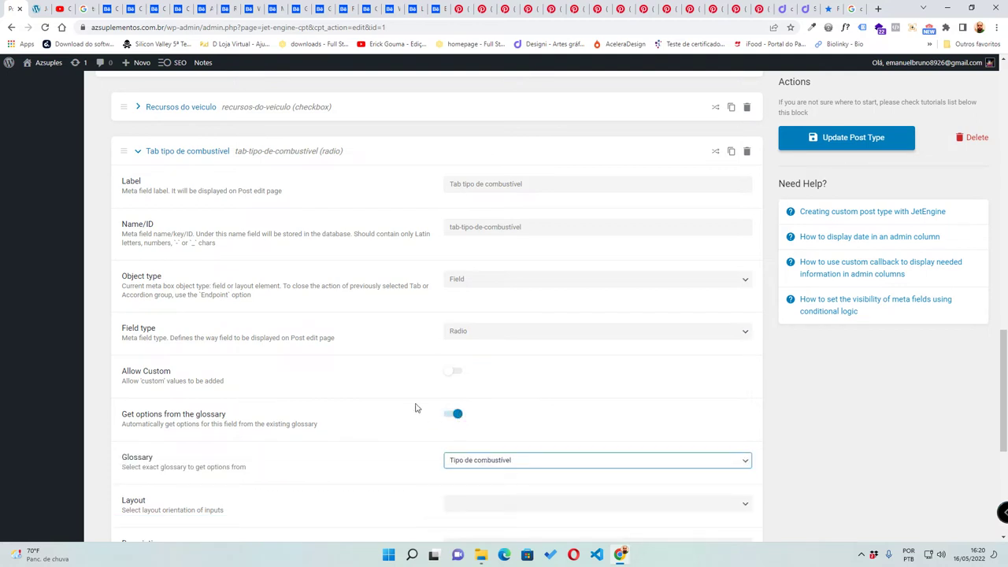
# - Set the fuel-type radio field's layout to Horizontal and update the post type
pyautogui.scroll(-2, 858, 378)
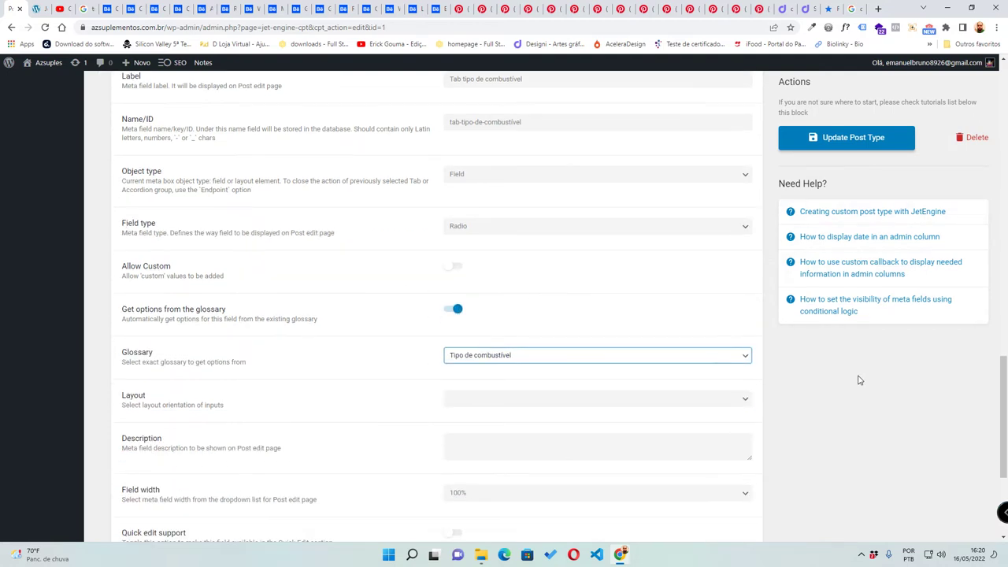
pyautogui.scroll(4, 847, 365)
pyautogui.scroll(-4, 847, 368)
pyautogui.scroll(1, 830, 370)
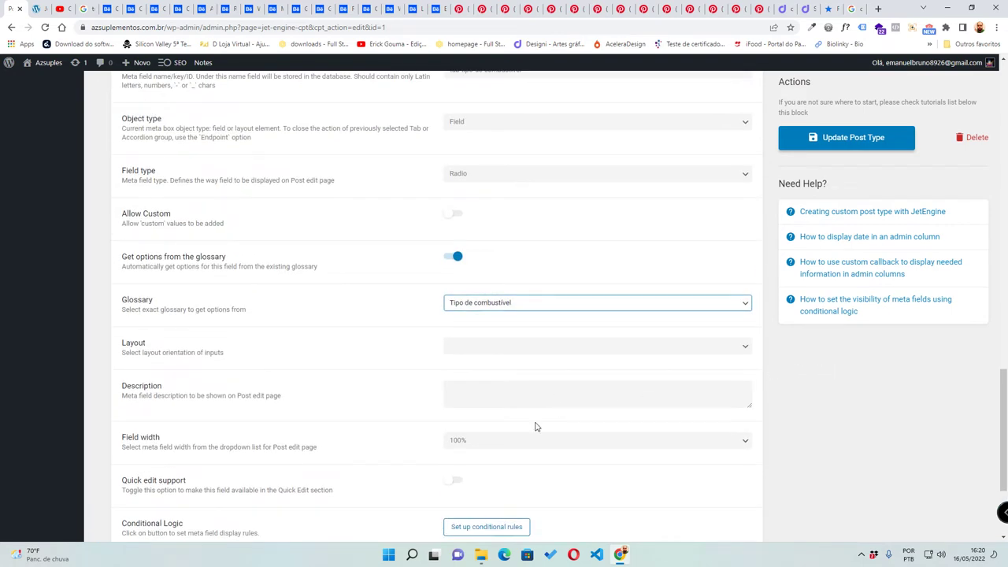
pyautogui.click(843, 138)
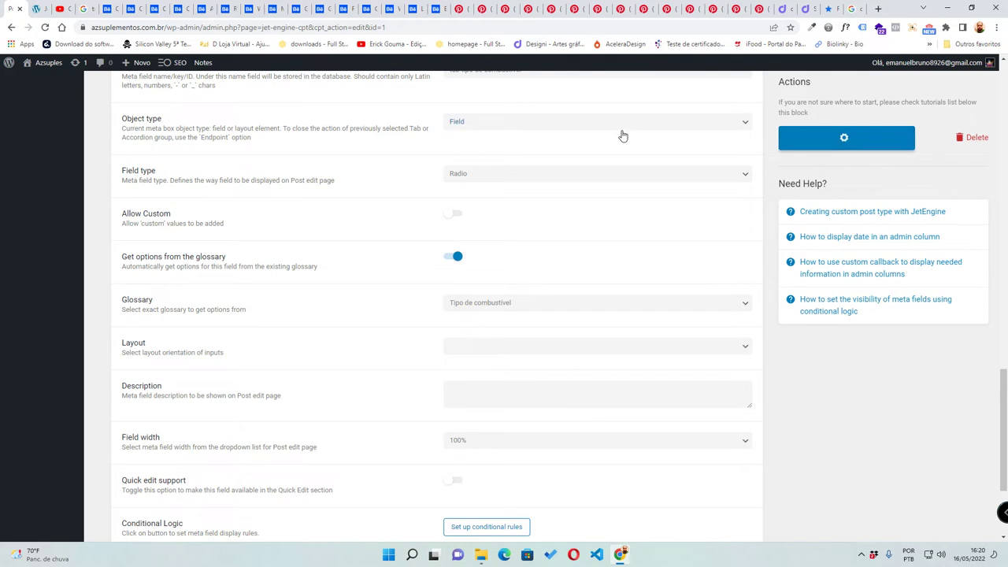
pyautogui.click(550, 347)
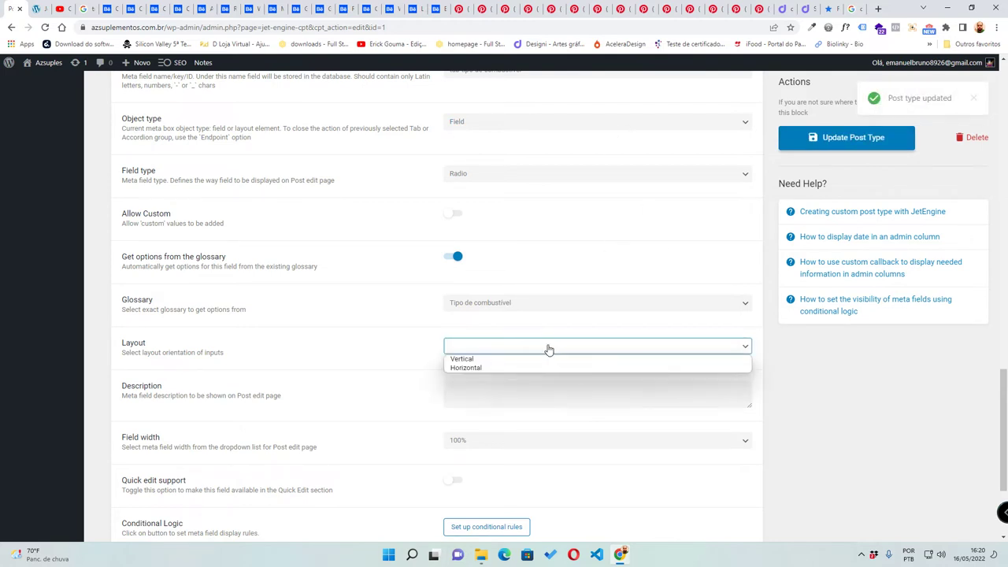
pyautogui.click(496, 368)
pyautogui.click(850, 139)
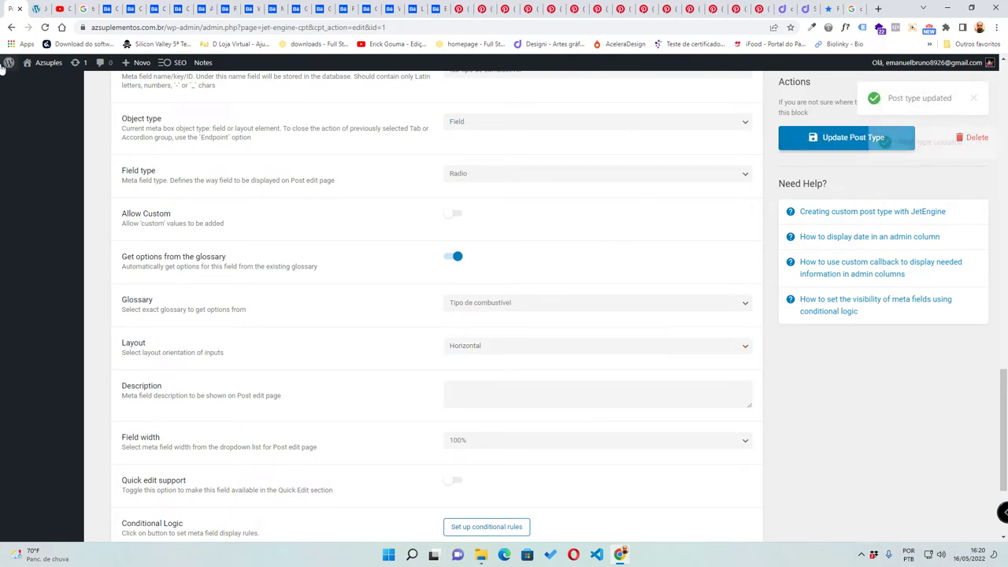
# - Add a meta field labelled "Tab tipo de cambio" at the end of the meta fields list
pyautogui.scroll(6, 131, 299)
pyautogui.click(132, 301)
pyautogui.scroll(8, 3, 205)
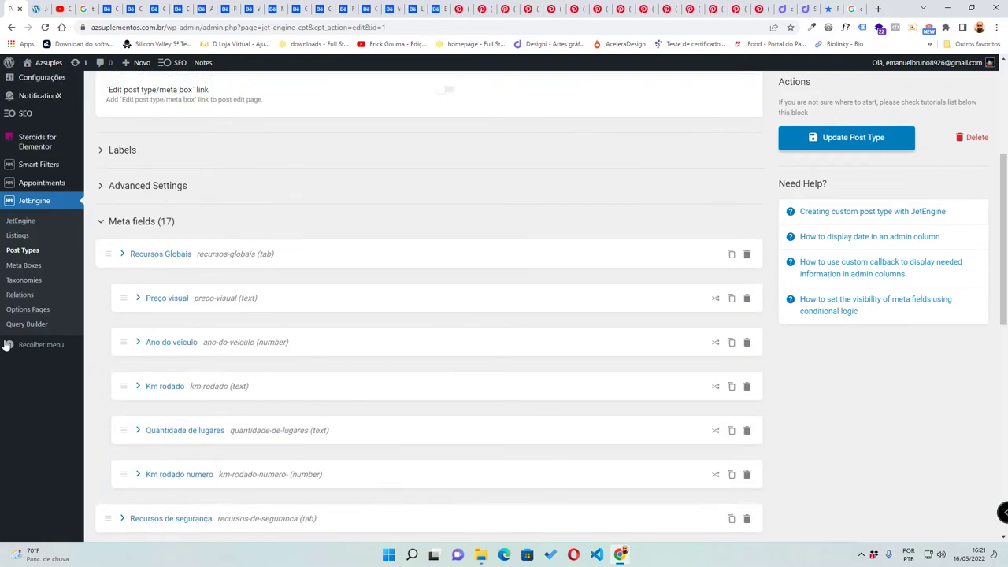
pyautogui.scroll(-8, 7, 347)
pyautogui.click(137, 411)
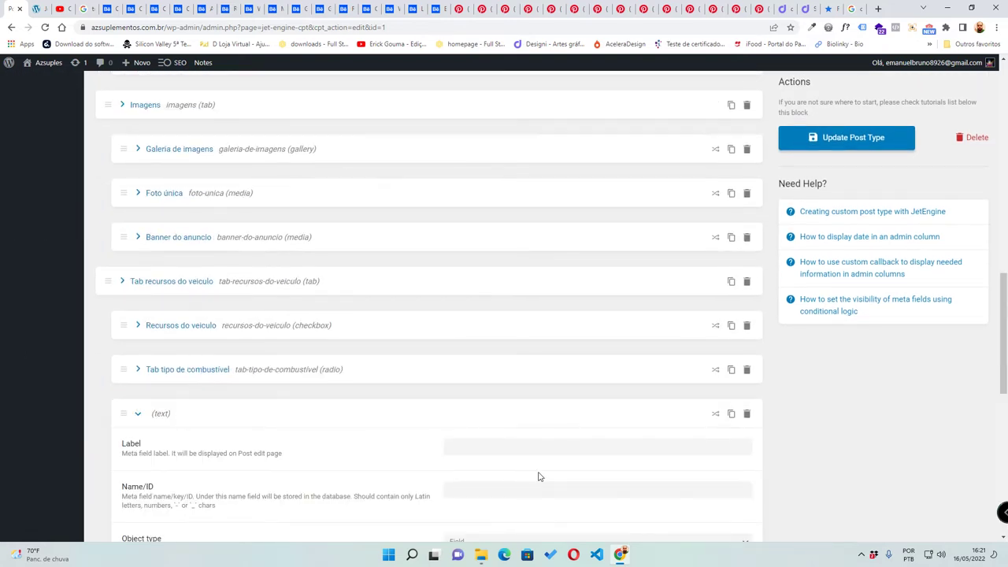
pyautogui.click(544, 449)
pyautogui.write('Ta')
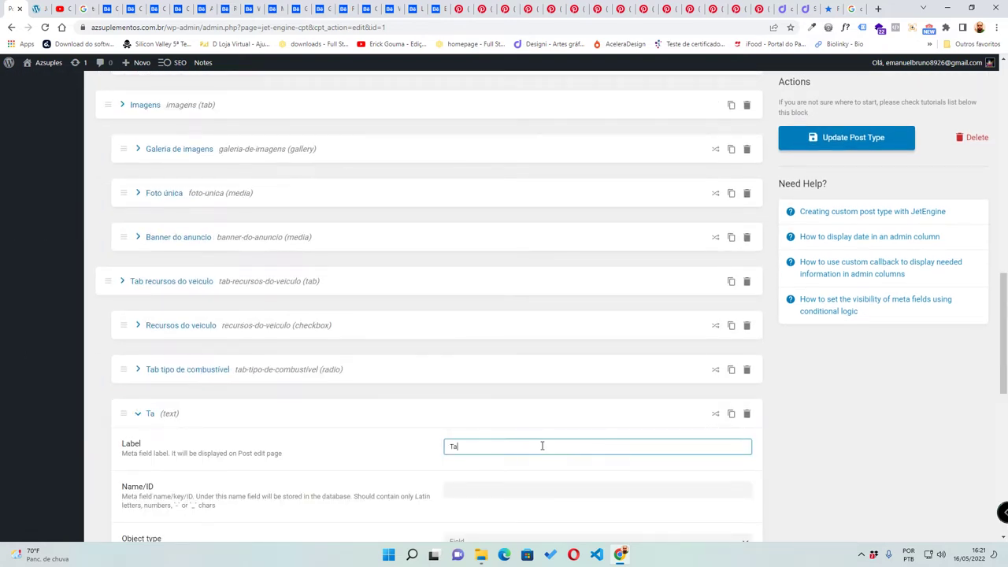
pyautogui.write('b tipo de cambio')
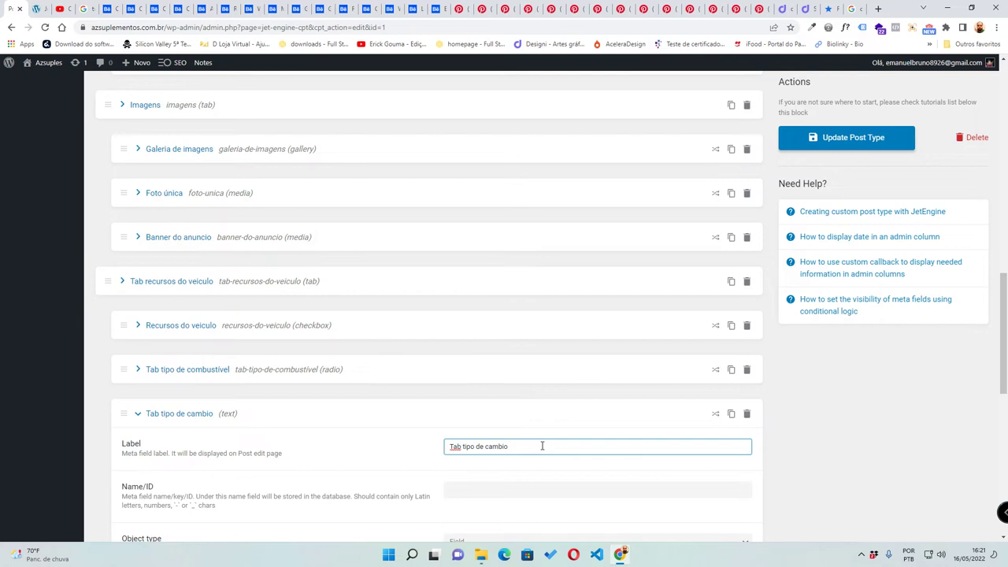
pyautogui.click(825, 458)
# - Set the "Tab tipo de cambio" field type to Radio and enable getting its options from a glossary
pyautogui.scroll(-3, 418, 398)
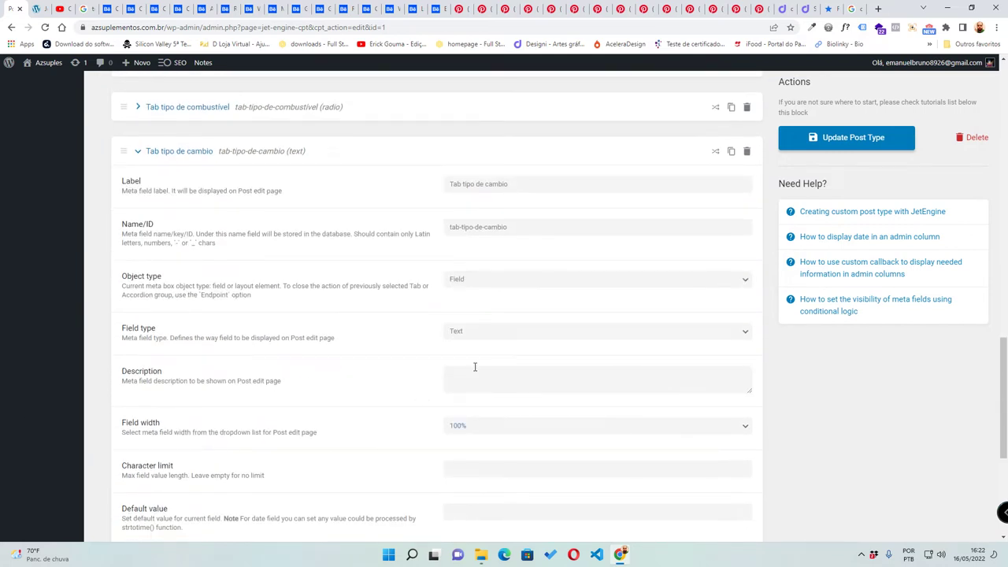
pyautogui.click(464, 334)
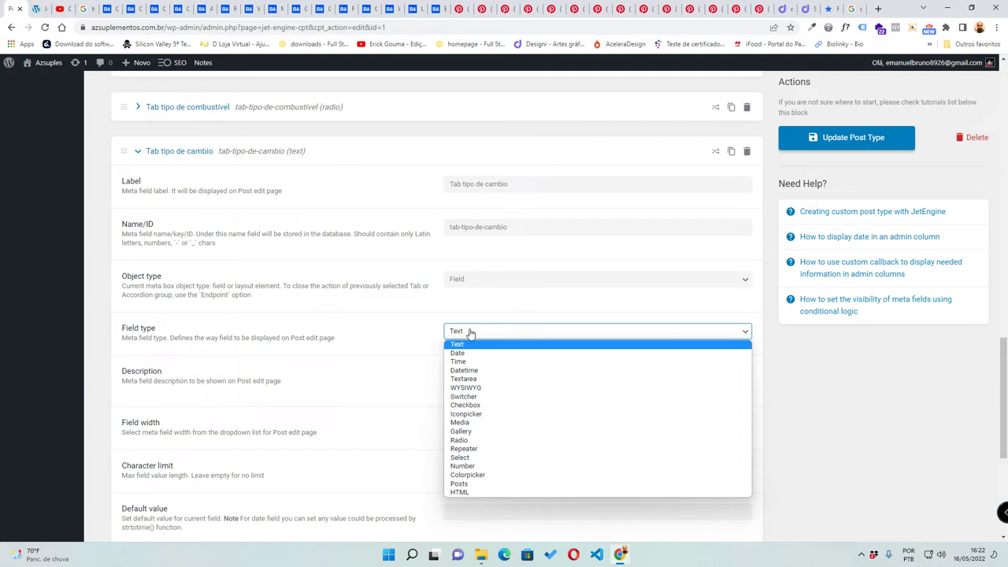
pyautogui.click(497, 444)
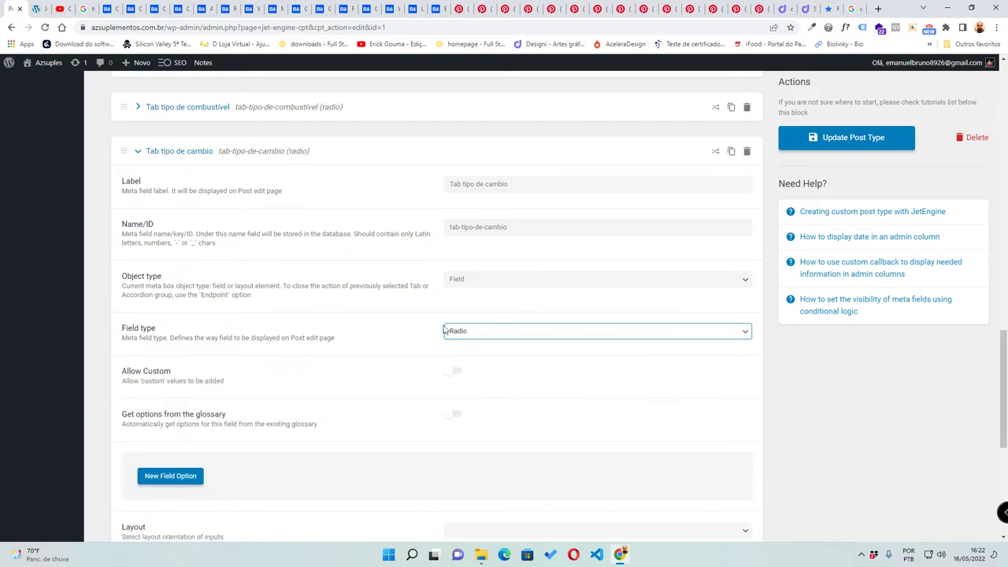
pyautogui.scroll(1, 308, 450)
pyautogui.click(461, 468)
pyautogui.scroll(-3, 473, 461)
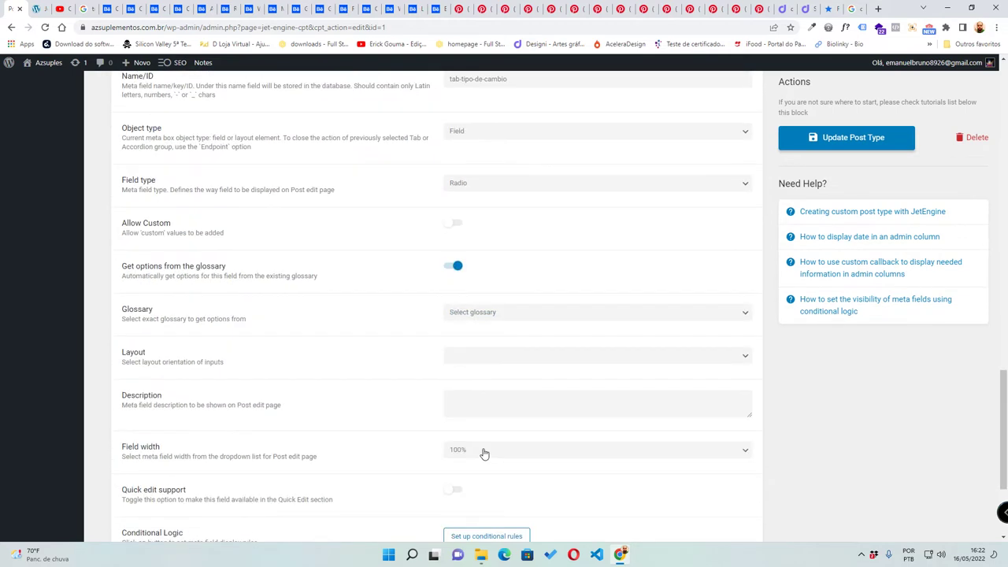
pyautogui.click(502, 305)
pyautogui.scroll(2, 513, 345)
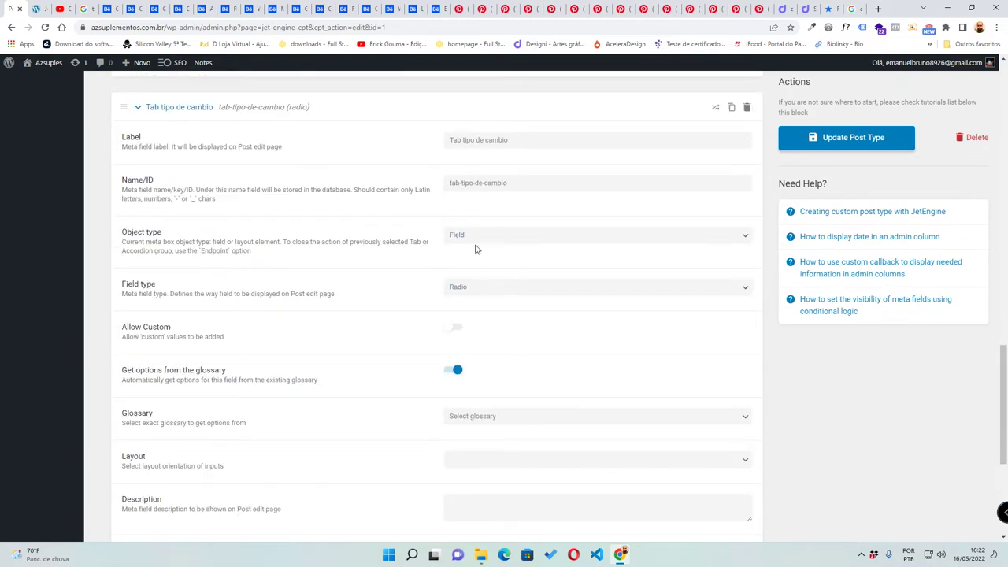
# - Change the object type of "Tab tipo de cambio" to Tab
pyautogui.click(505, 288)
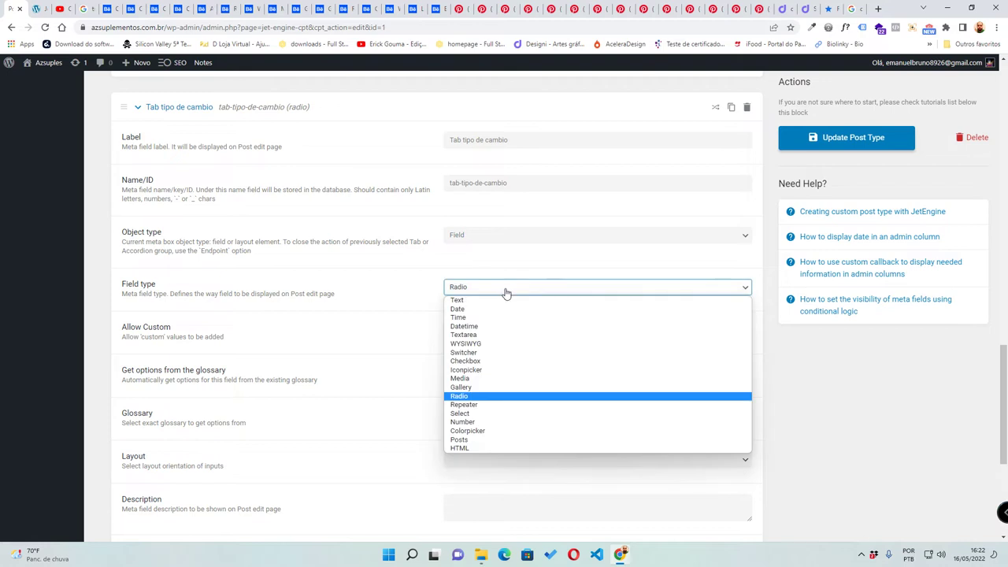
pyautogui.click(520, 235)
pyautogui.click(489, 263)
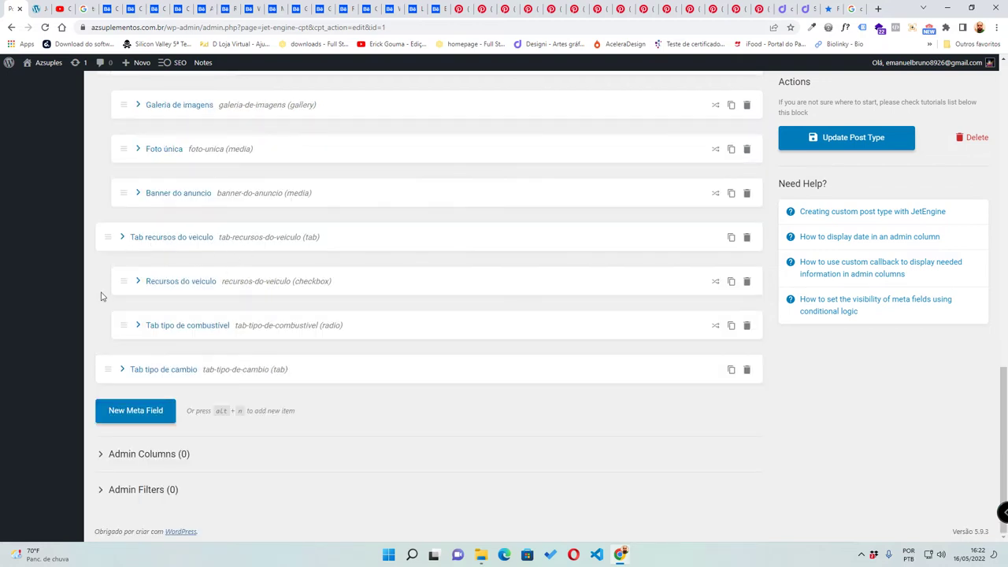
# - Add a meta field "Tab tipo de combustível" with object type Tab and place it above the fuel-type radio field
pyautogui.click(110, 414)
pyautogui.click(544, 448)
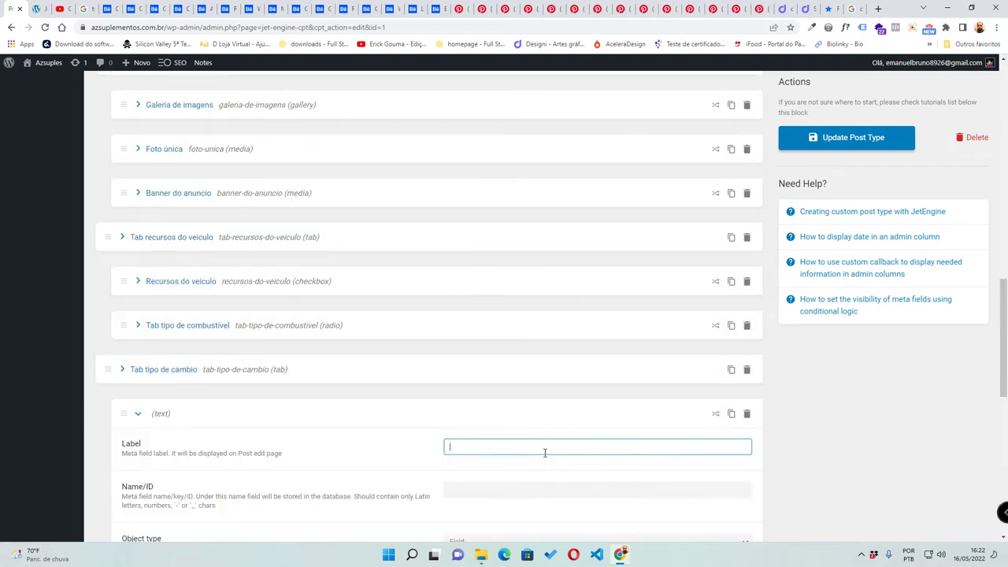
pyautogui.write('Tab')
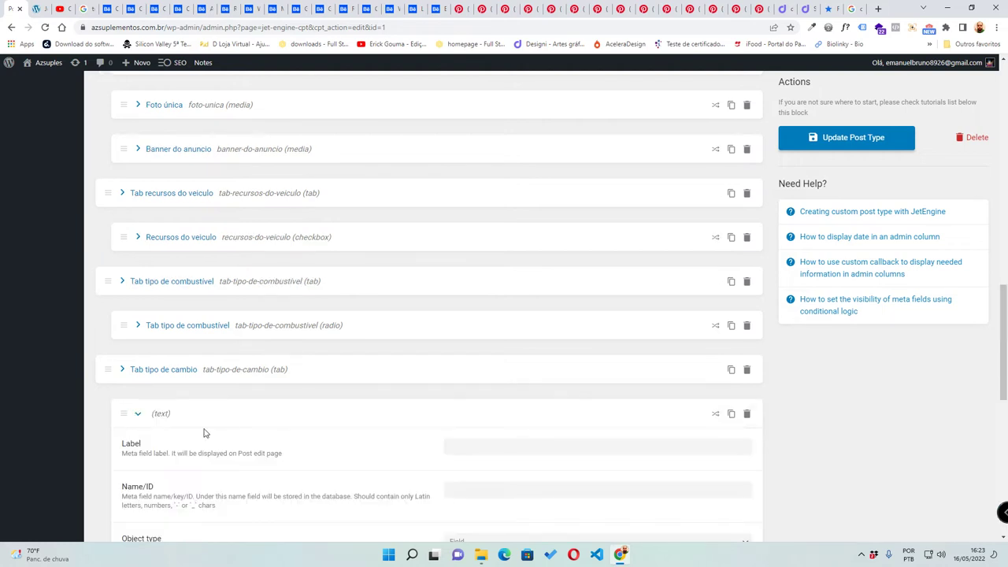
# - Label the new empty meta field below "Tab tipo de cambio" as "Tipo de cambio", keeping its object type as Field
pyautogui.scroll(-2, 405, 450)
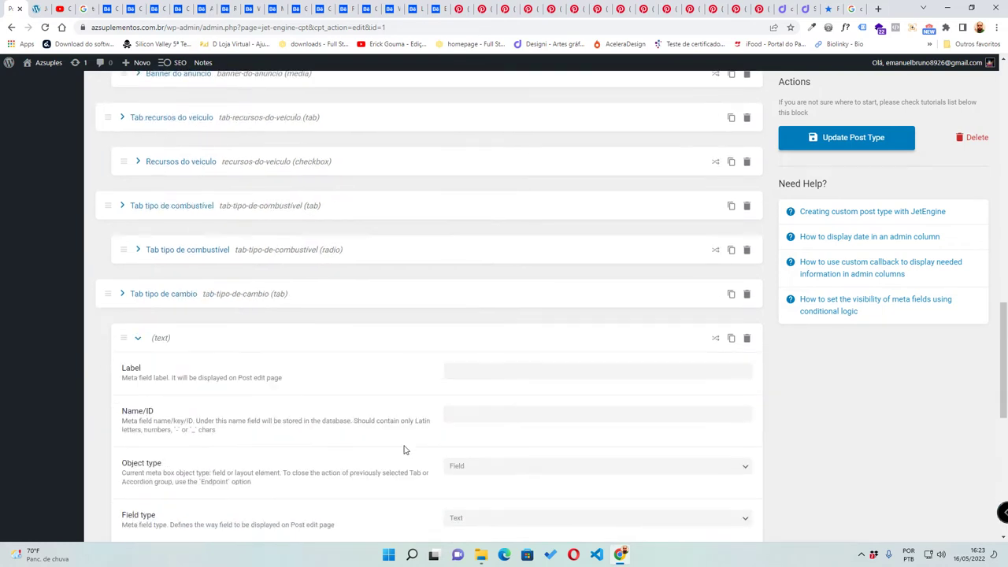
pyautogui.click(492, 290)
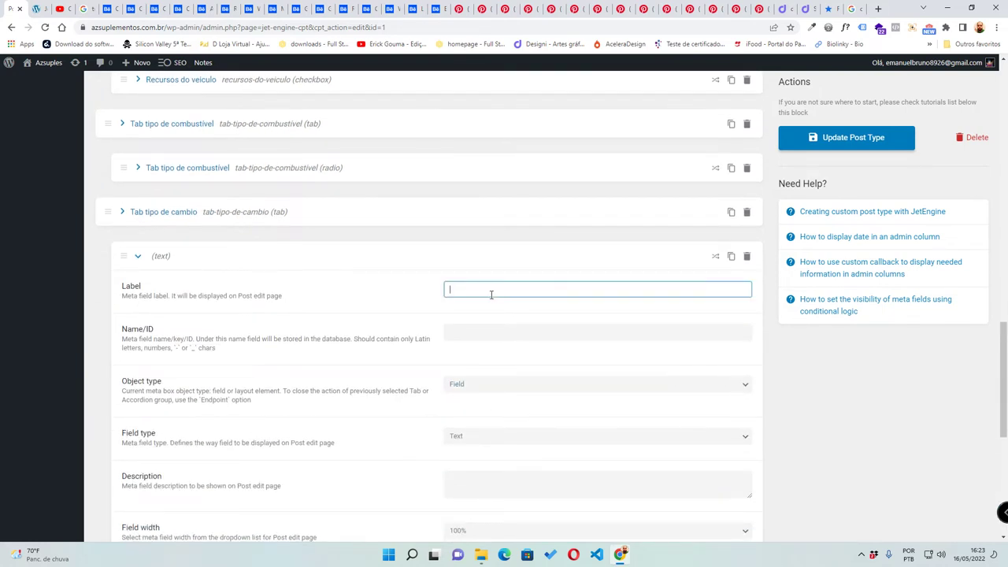
pyautogui.write('Tipo de cambio')
pyautogui.click(484, 386)
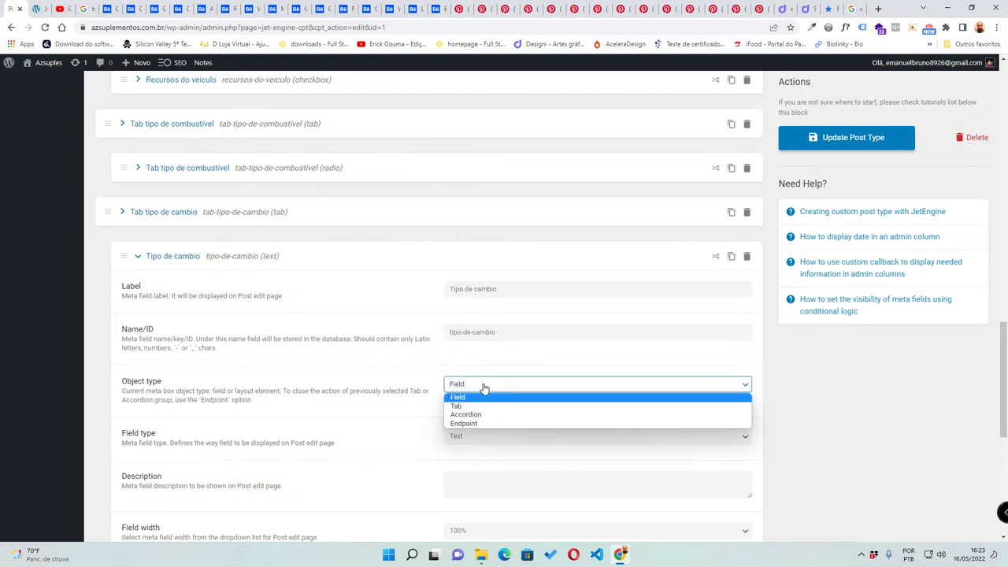
pyautogui.click(484, 385)
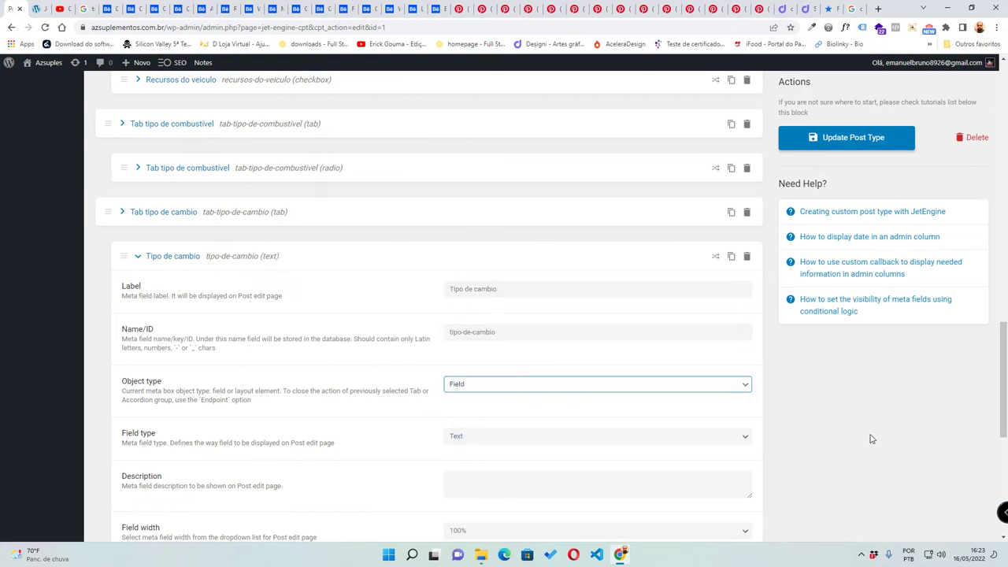
# - Set the "Tipo de cambio" meta field's type to Radio and get its options from the "Tipo de cambio" glossary
pyautogui.click(487, 446)
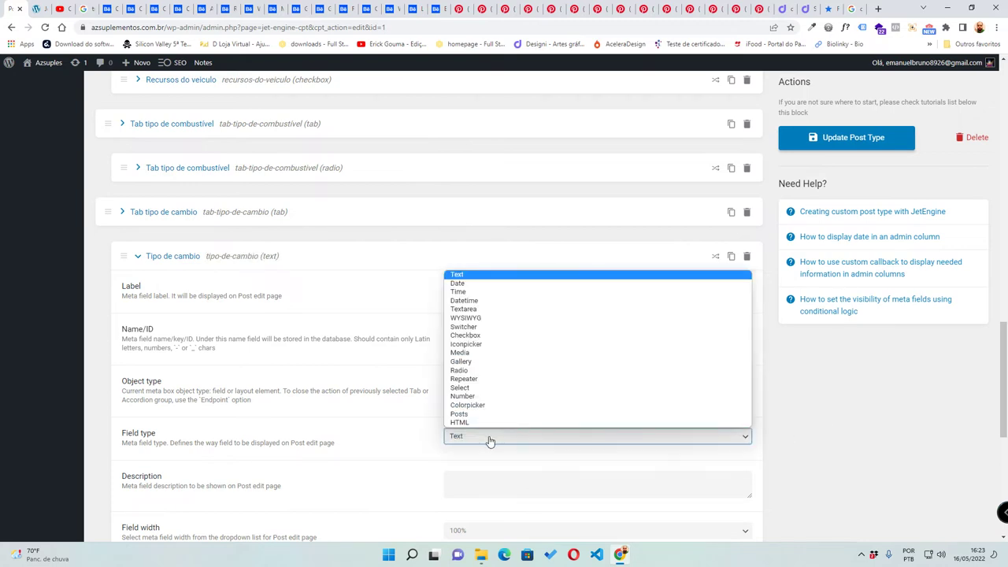
pyautogui.click(515, 375)
pyautogui.click(827, 453)
pyautogui.scroll(-2, 824, 454)
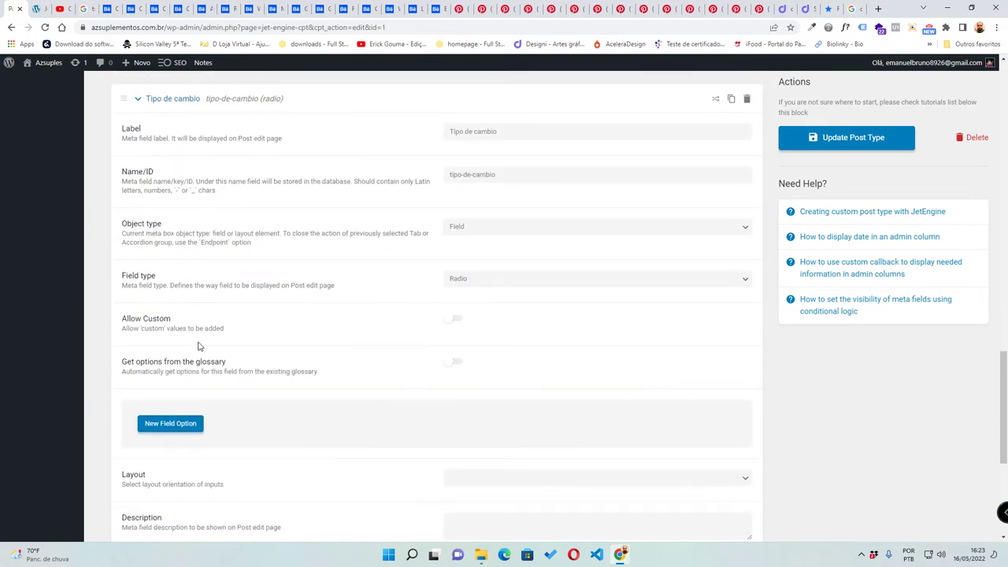
pyautogui.click(454, 363)
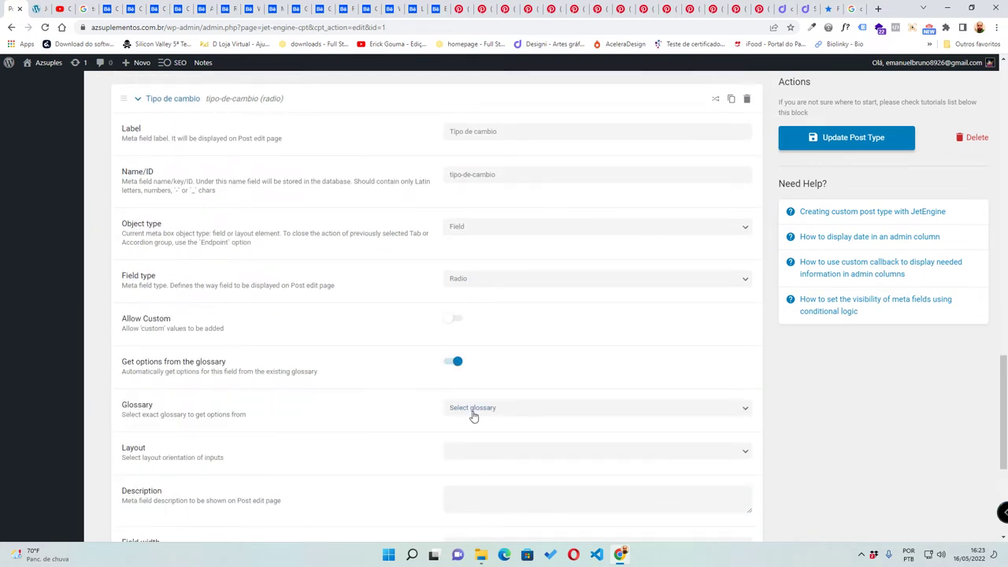
pyautogui.click(476, 410)
pyautogui.click(487, 447)
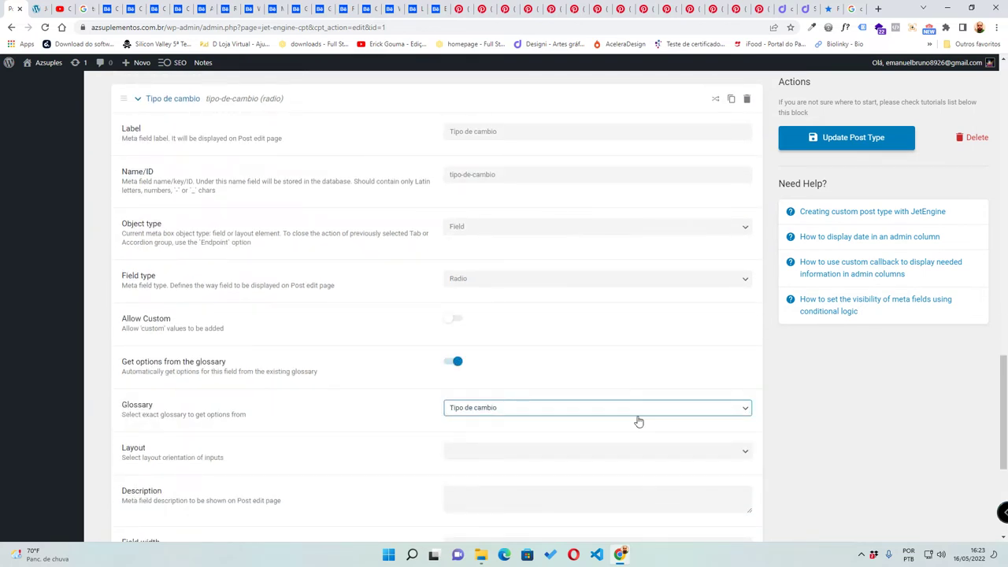
# - Set the "Tipo de cambio" field layout to Horizontal, update the post type and collapse the field
pyautogui.scroll(-2, 341, 352)
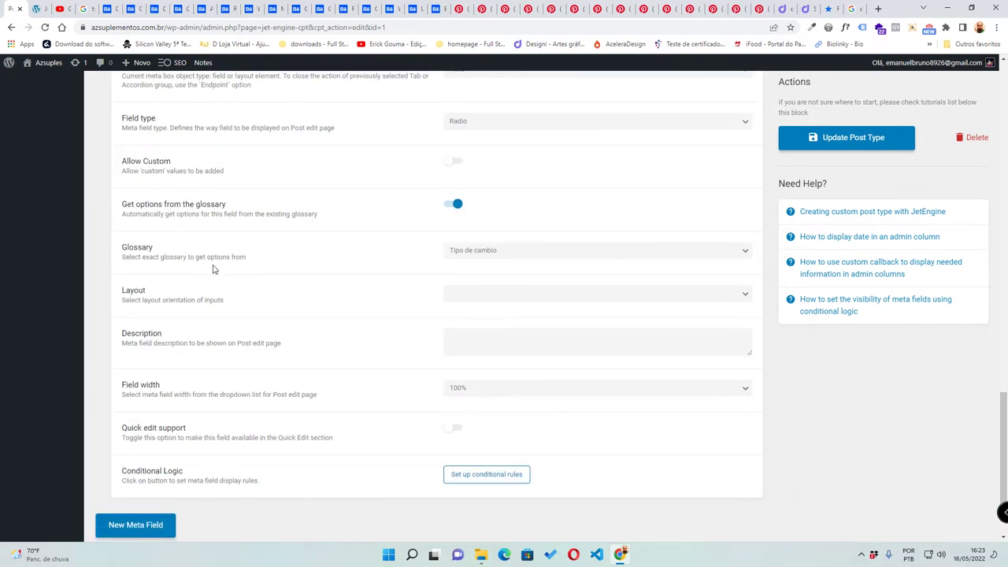
pyautogui.click(556, 294)
pyautogui.click(515, 316)
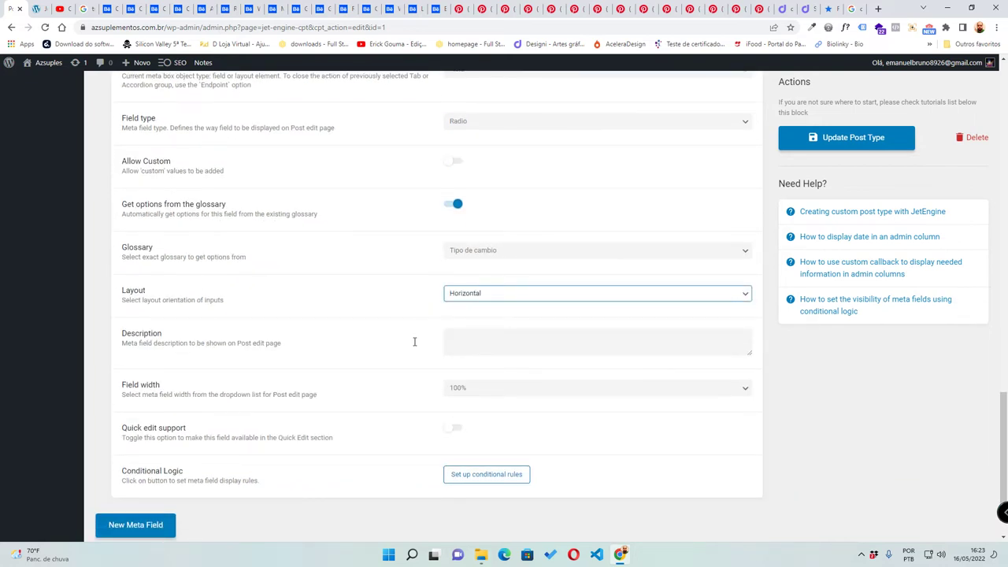
pyautogui.click(883, 140)
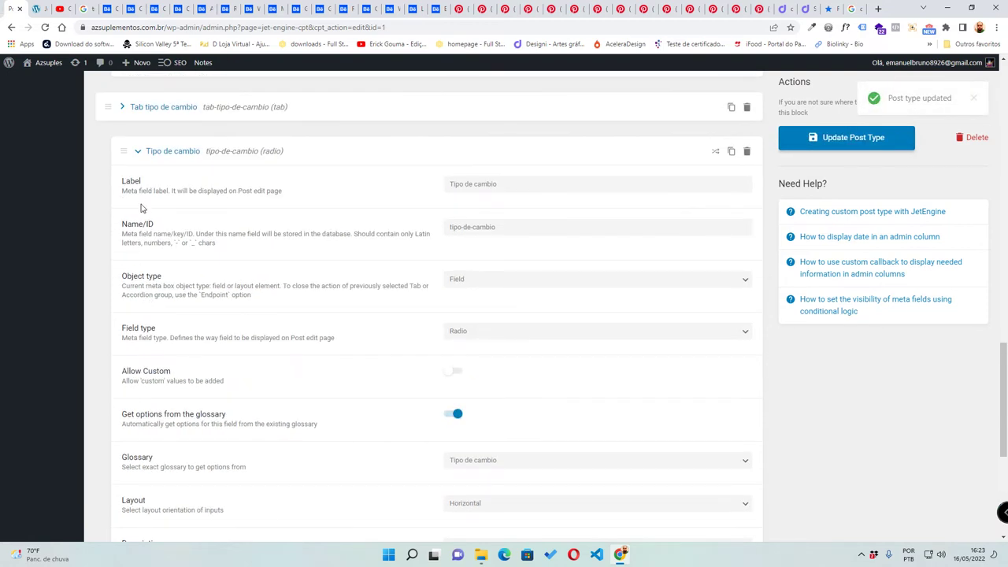
pyautogui.click(138, 151)
# - Return to the JetEngine dashboard's list of glossaries
pyautogui.scroll(1, 145, 311)
pyautogui.scroll(8, 590, 371)
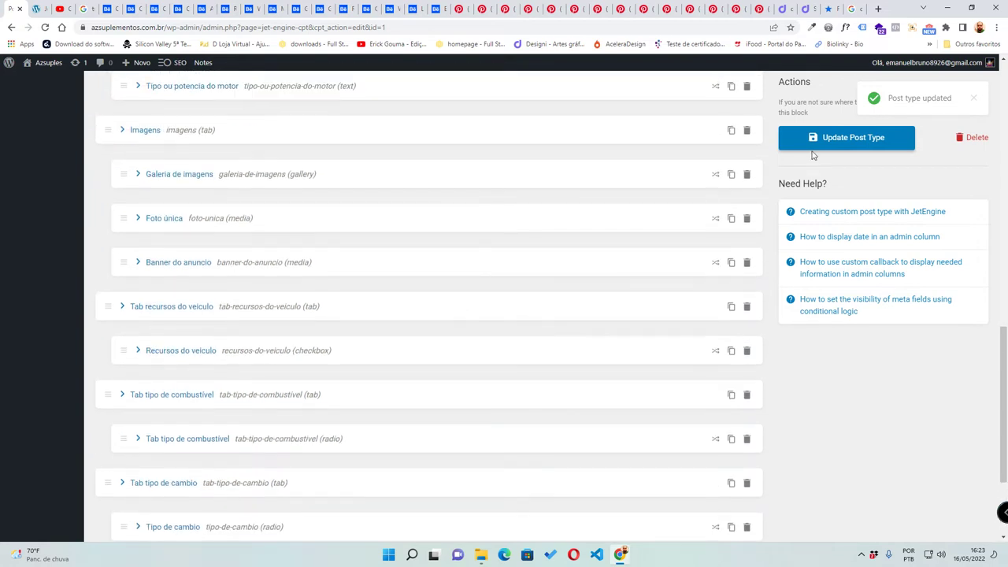
pyautogui.scroll(3, 559, 387)
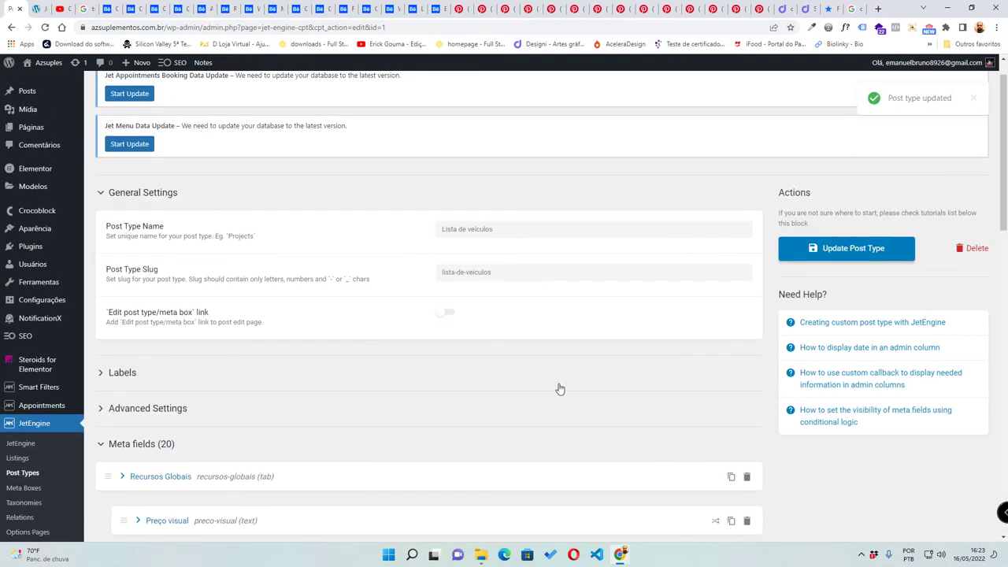
pyautogui.scroll(-12, 551, 396)
pyautogui.scroll(9, 322, 391)
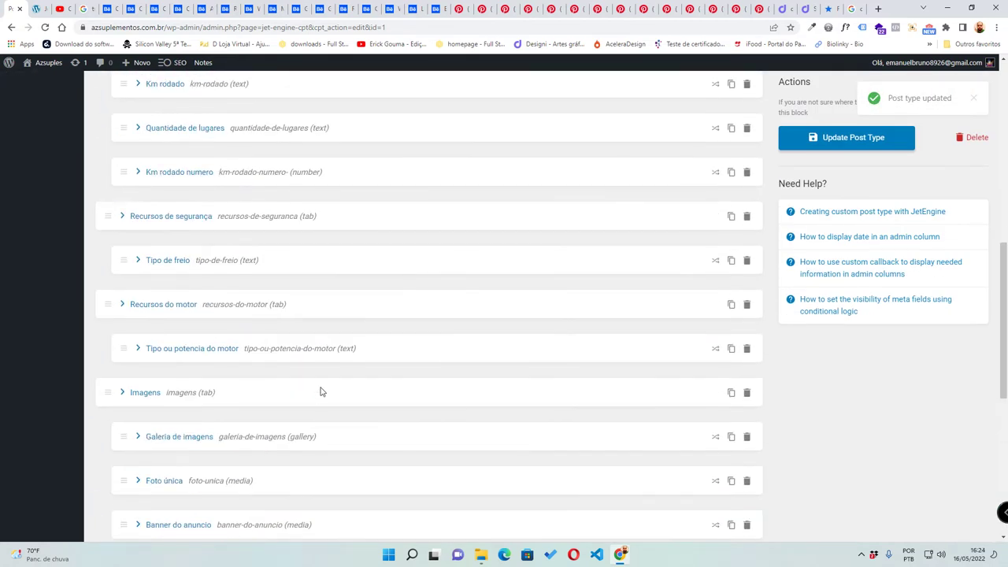
pyautogui.click(39, 7)
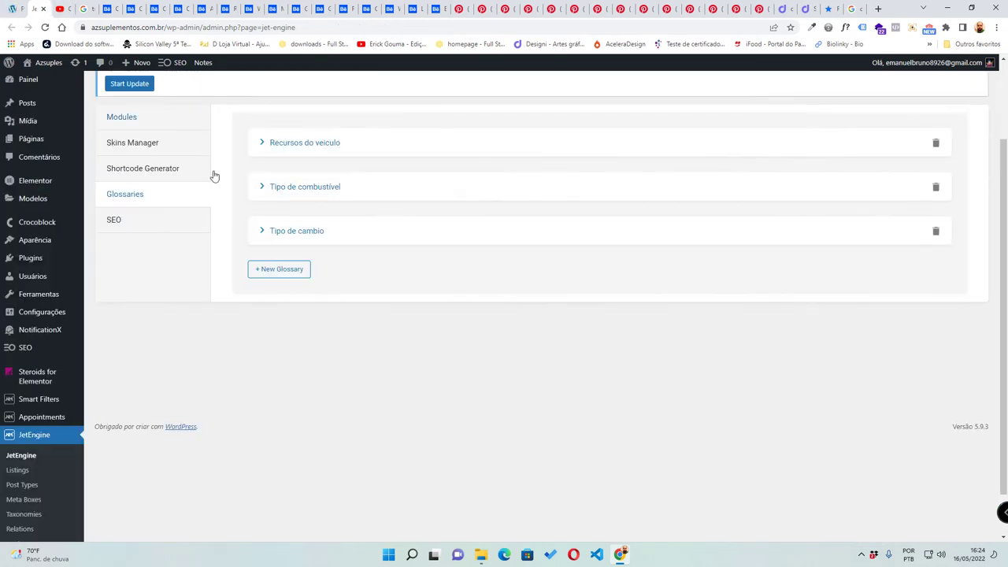
pyautogui.click(268, 232)
pyautogui.scroll(-2, 403, 317)
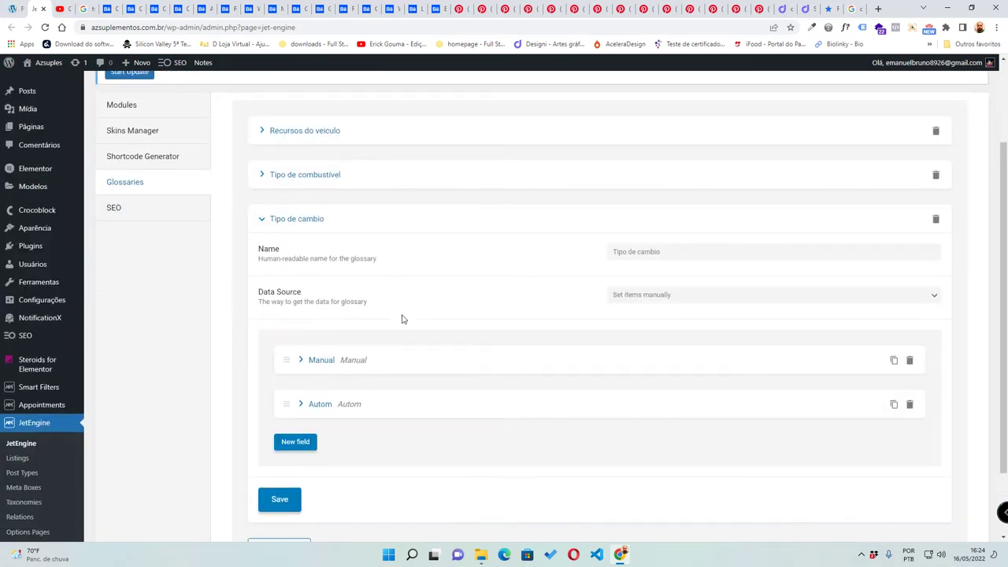
pyautogui.click(314, 401)
pyautogui.click(655, 441)
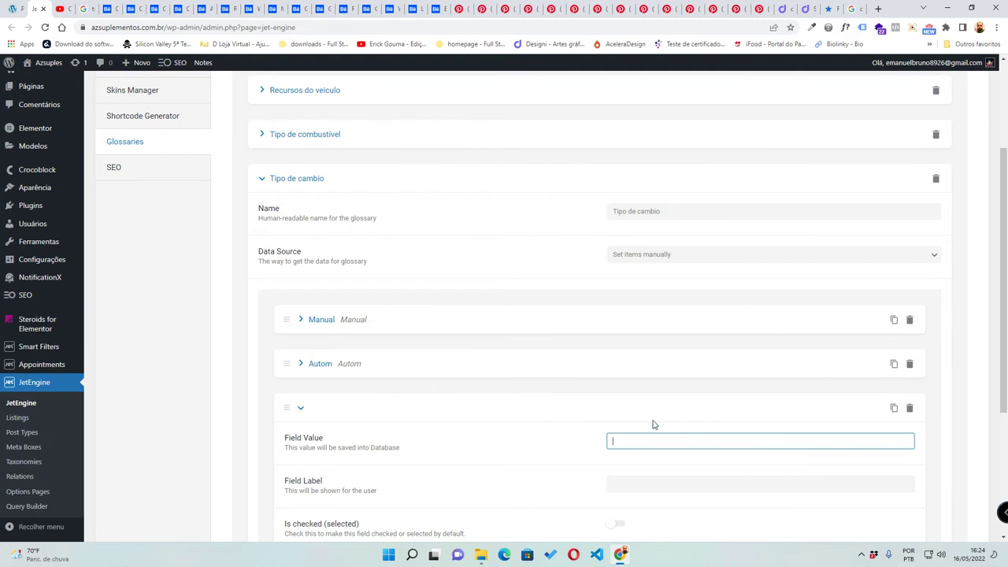
pyautogui.write('Fixado')
pyautogui.press('BackSpace')
pyautogui.press('BackSpace')
pyautogui.press('BackSpace')
pyautogui.press('BackSpace')
pyautogui.press('BackSpace')
pyautogui.press('BackSpace')
pyautogui.click(910, 407)
pyautogui.click(904, 393)
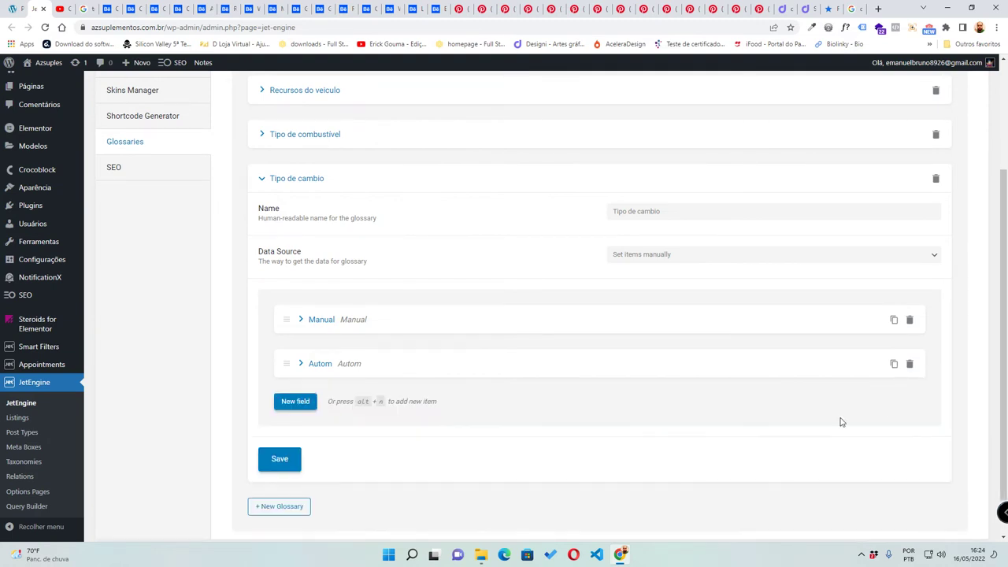
pyautogui.click(263, 458)
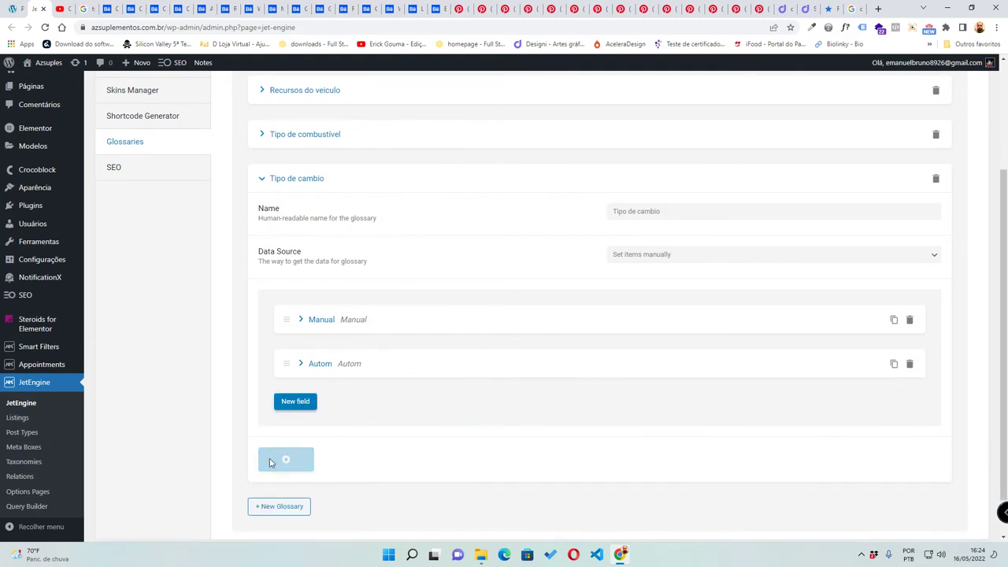
pyautogui.click(265, 178)
# - Create a new glossary named "Tipo partida do veiculo"
pyautogui.click(276, 220)
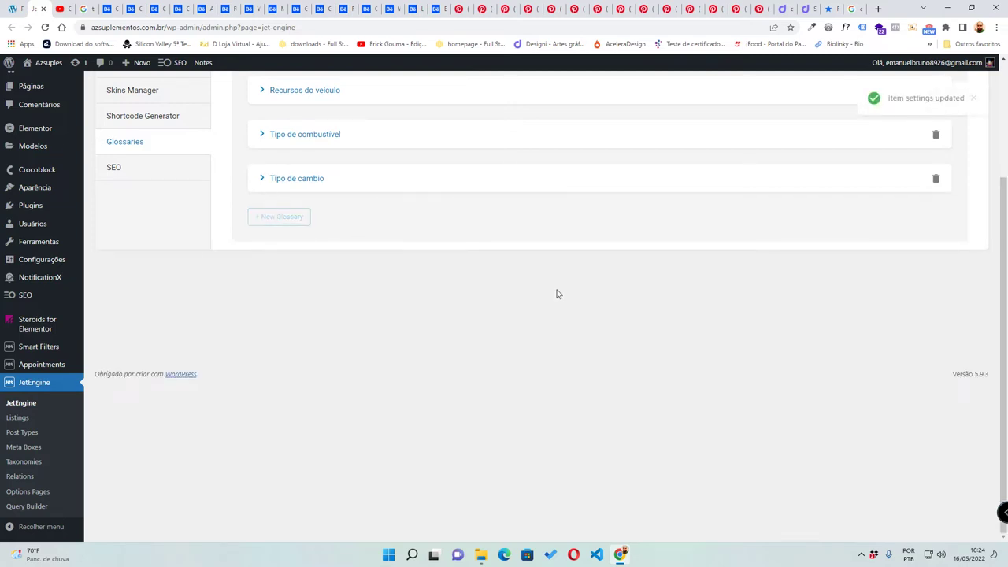
pyautogui.click(700, 260)
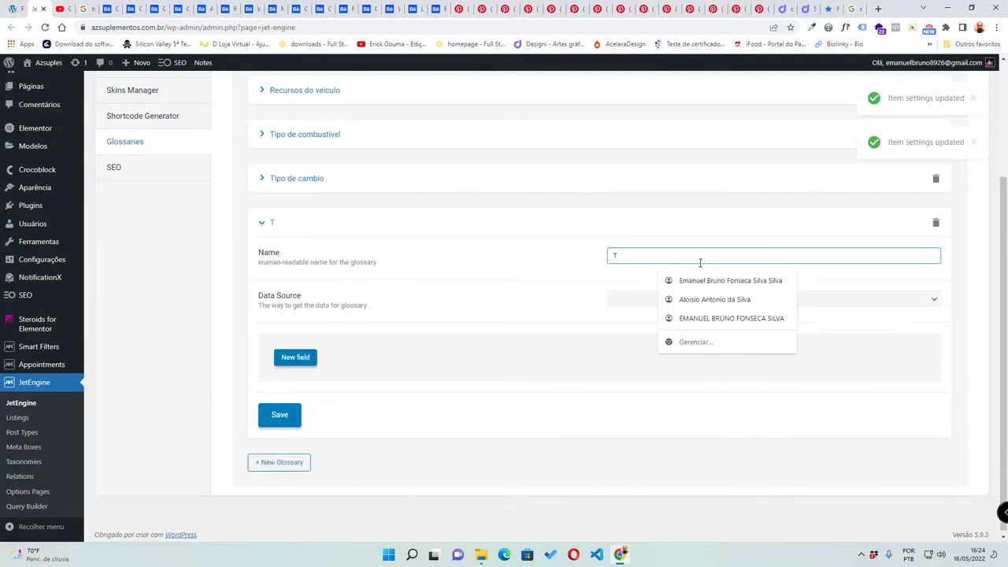
pyautogui.write('Tipo partida')
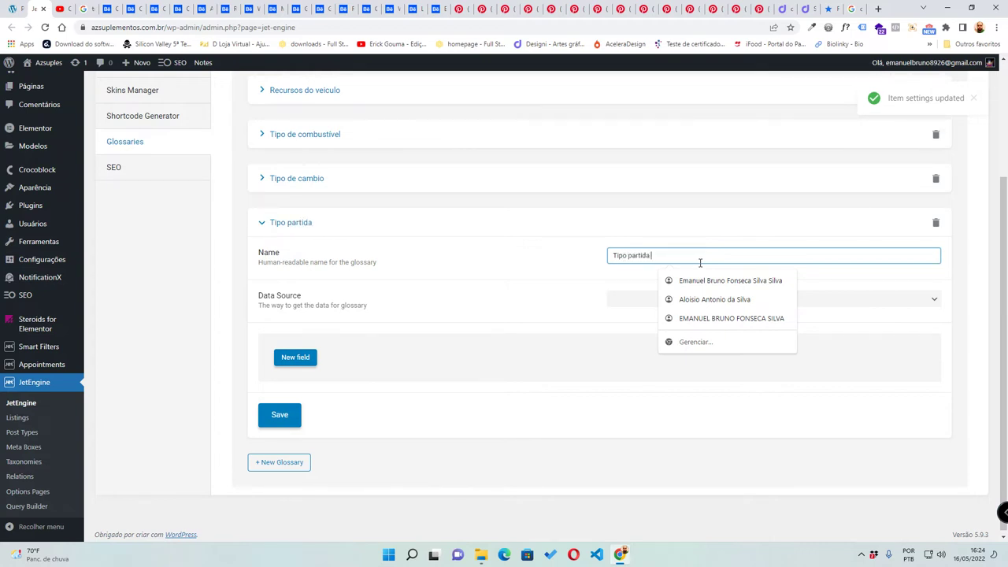
pyautogui.write(' do veiculo')
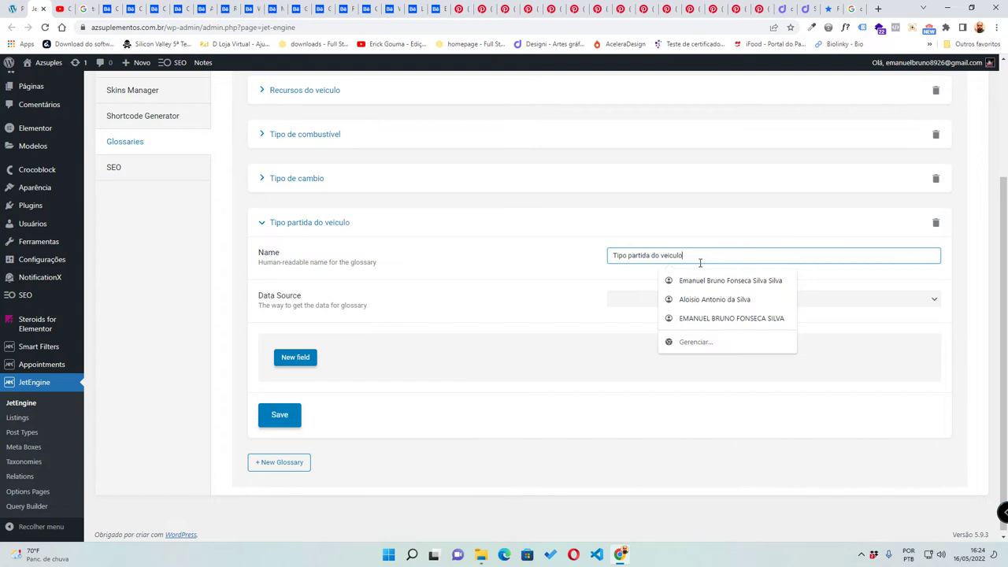
pyautogui.click(963, 282)
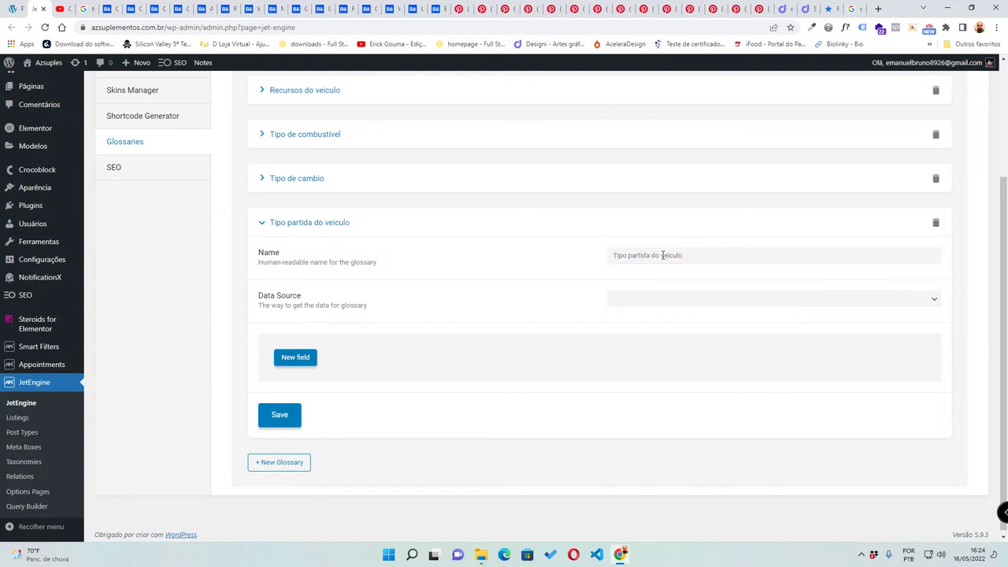
# - Add a first item to the "Tipo partida do veiculo" glossary with value and label "Partida a pedal"
pyautogui.click(296, 357)
pyautogui.click(664, 397)
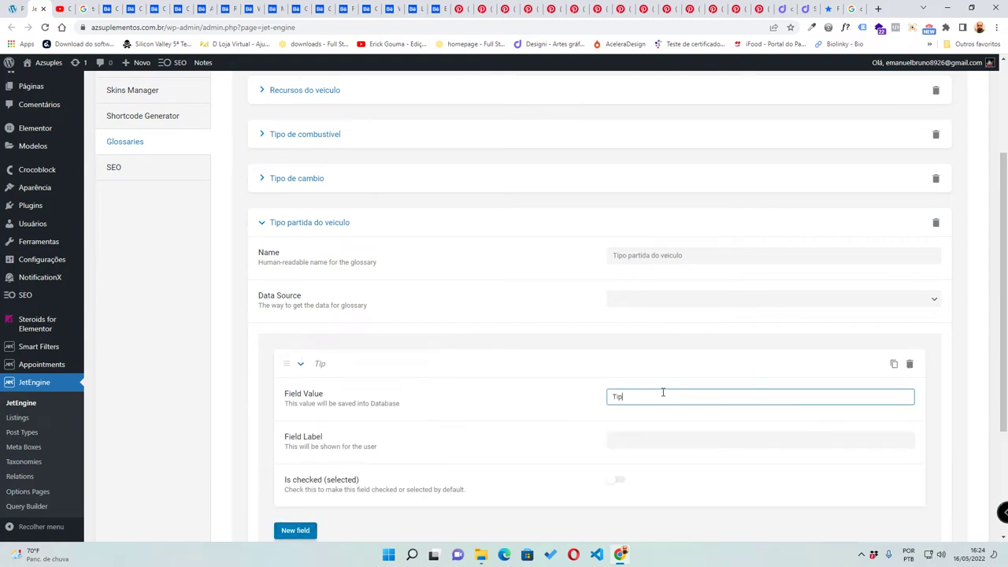
pyautogui.write('Partida a pedal')
pyautogui.hotkey('ctrl', 'a')
pyautogui.hotkey('ctrl', 'c')
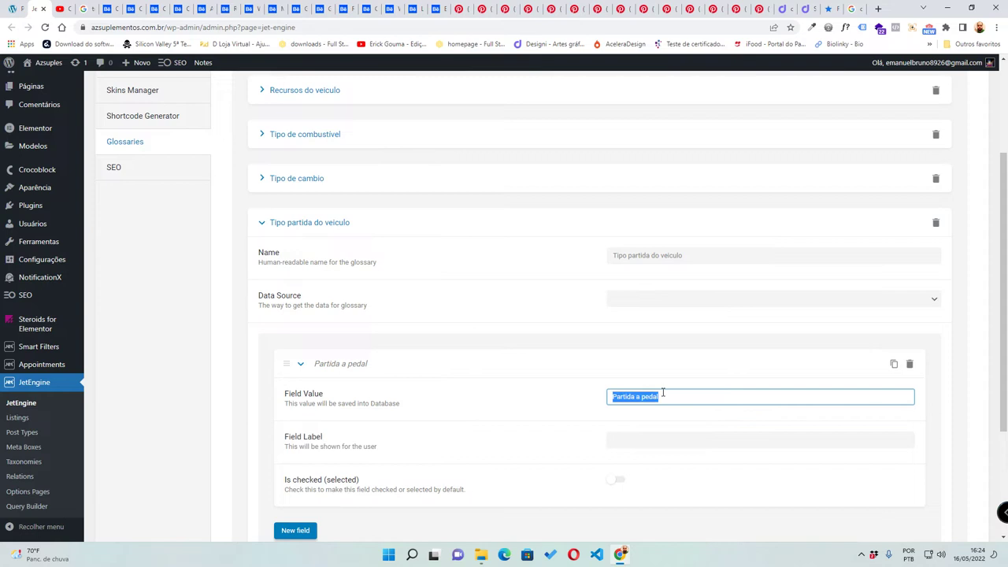
pyautogui.click(653, 438)
pyautogui.hotkey('ctrl', 'v')
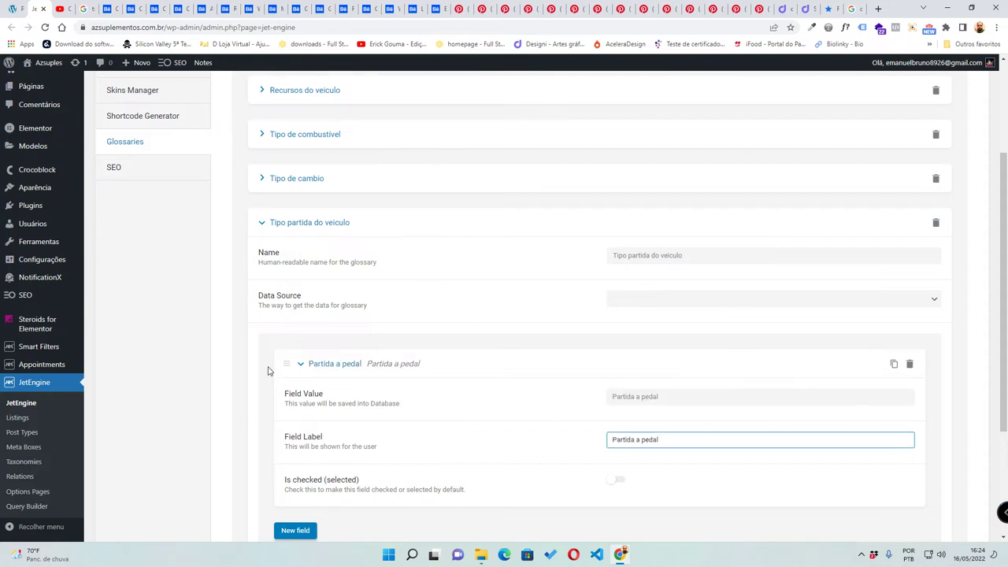
pyautogui.click(300, 364)
# - Add a second glossary item with value and label "Partida elétrica"
pyautogui.click(293, 402)
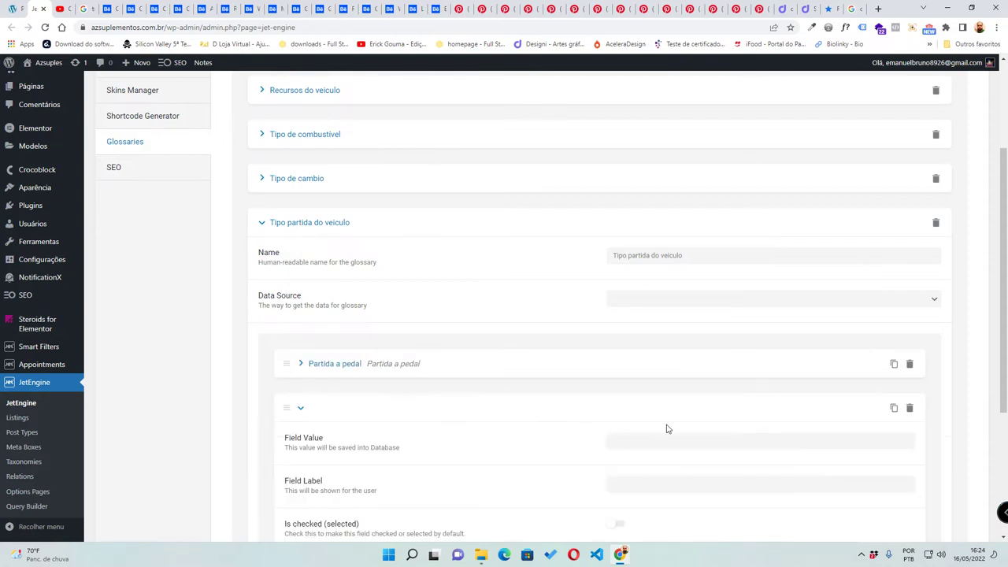
pyautogui.click(669, 438)
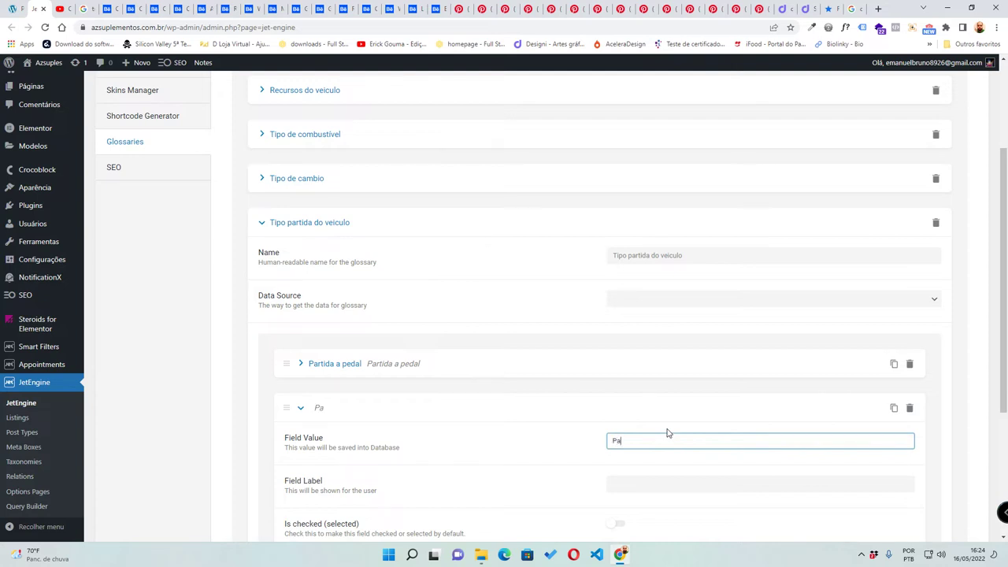
pyautogui.write('Partida eletrica')
pyautogui.click(300, 407)
# - Add a third glossary item with value and label "Comando de voz"
pyautogui.click(292, 354)
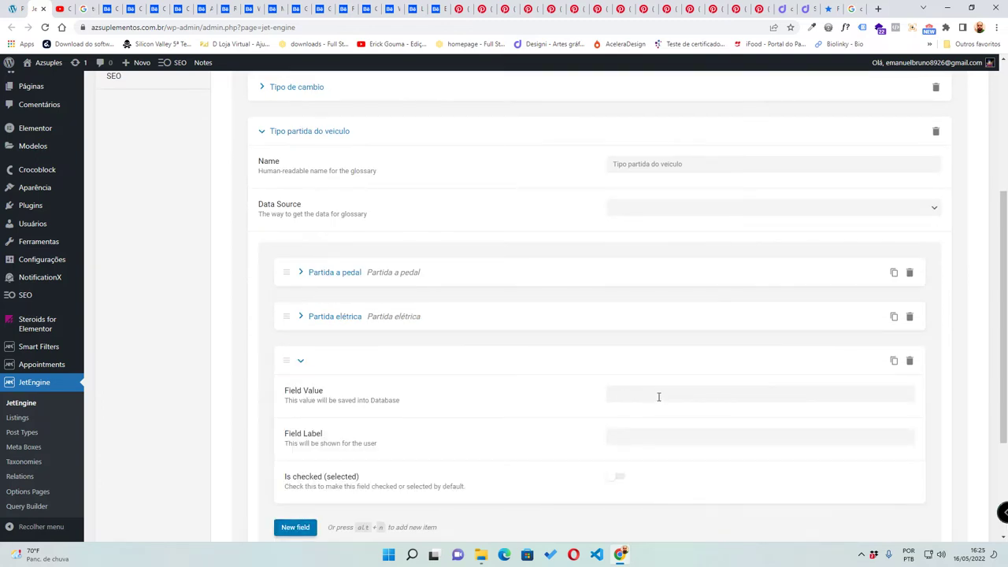
pyautogui.click(627, 393)
pyautogui.write('C')
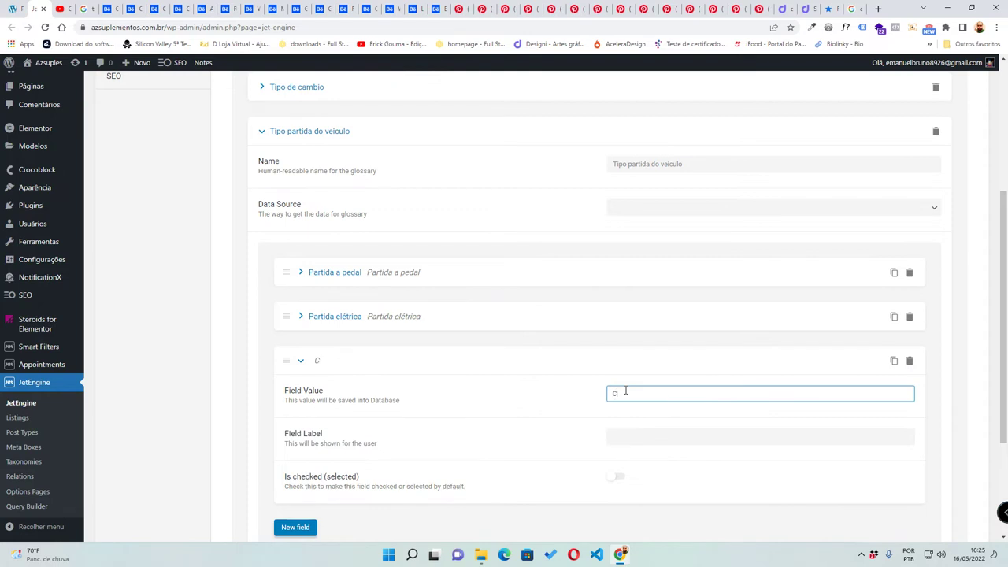
pyautogui.write('omando de voz')
# - Add a fourth glossary item with value and label "Por senha"
pyautogui.hotkey('alt', 'n')
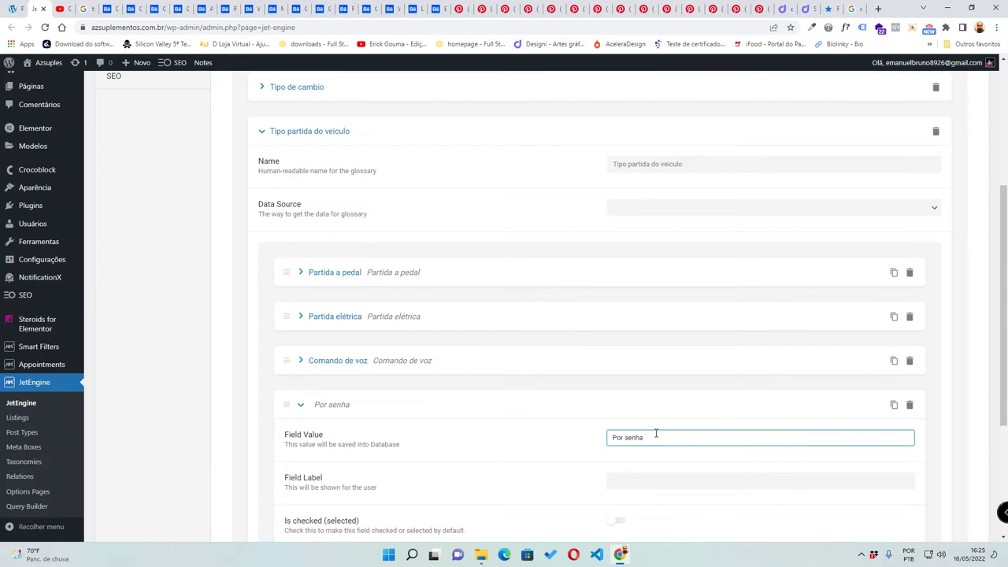
pyautogui.hotkey('ctrl', 'a')
pyautogui.hotkey('ctrl', 'c')
pyautogui.click(637, 474)
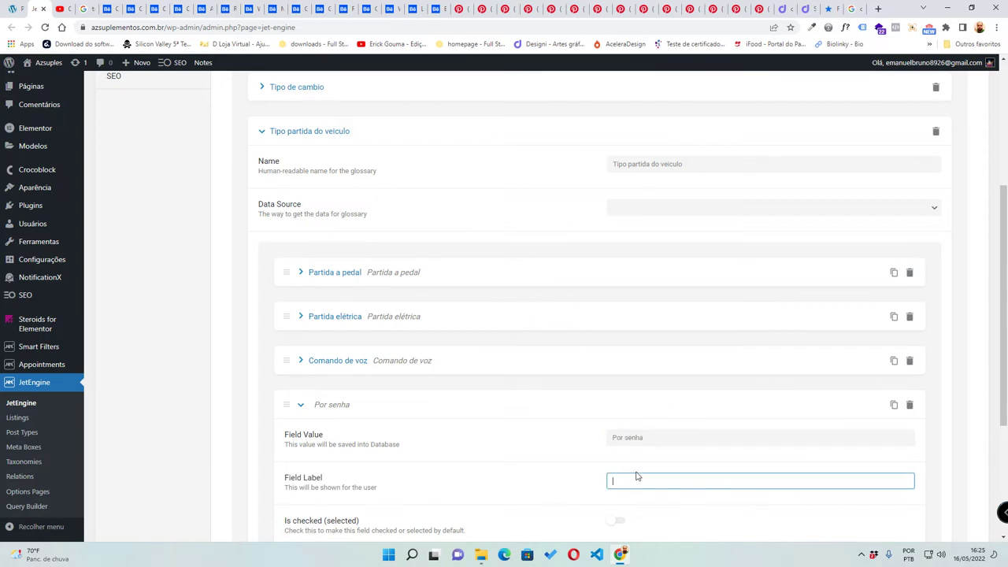
pyautogui.hotkey('ctrl', 'v')
pyautogui.click(301, 405)
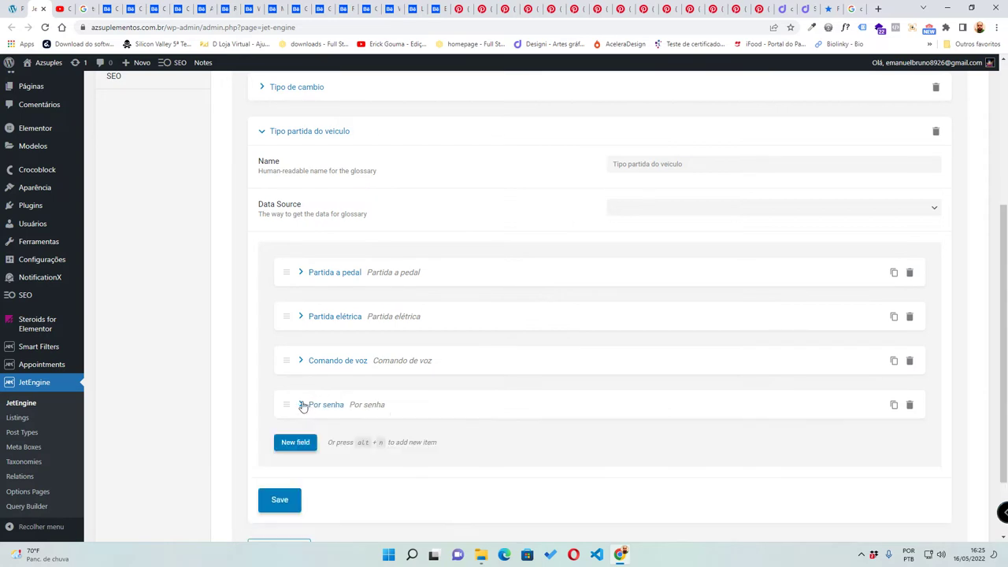
# - Add a fifth glossary item with value and label "Digital"
pyautogui.click(294, 442)
pyautogui.scroll(-2, 505, 409)
pyautogui.click(647, 383)
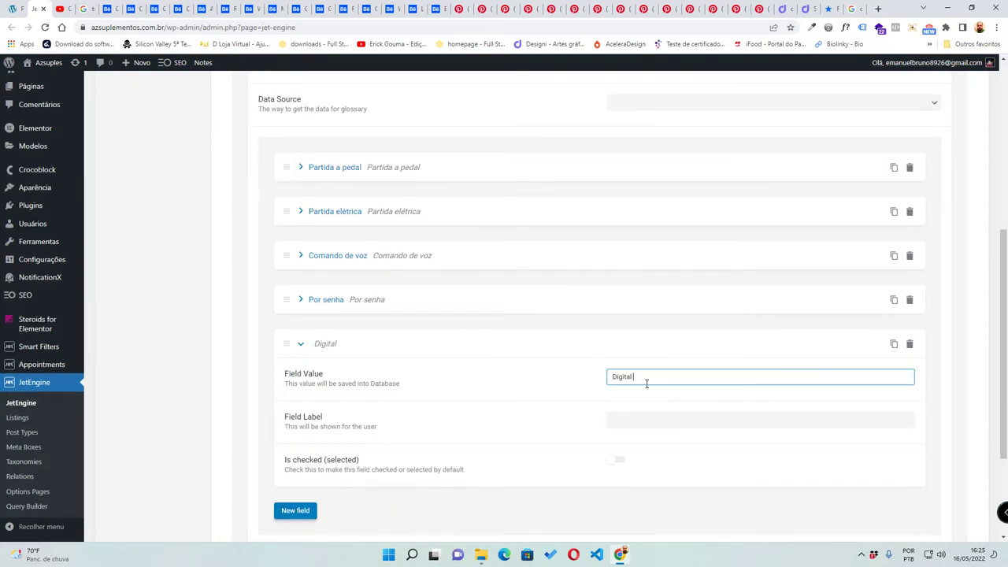
pyautogui.hotkey('ctrl', 'a')
pyautogui.hotkey('ctrl', 'c')
pyautogui.click(647, 418)
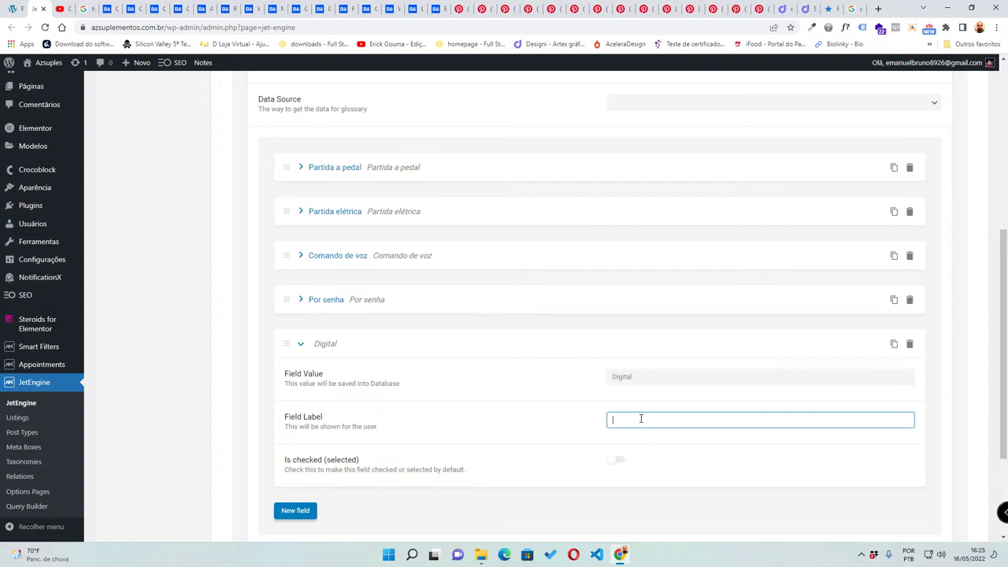
pyautogui.hotkey('ctrl', 'v')
pyautogui.click(300, 344)
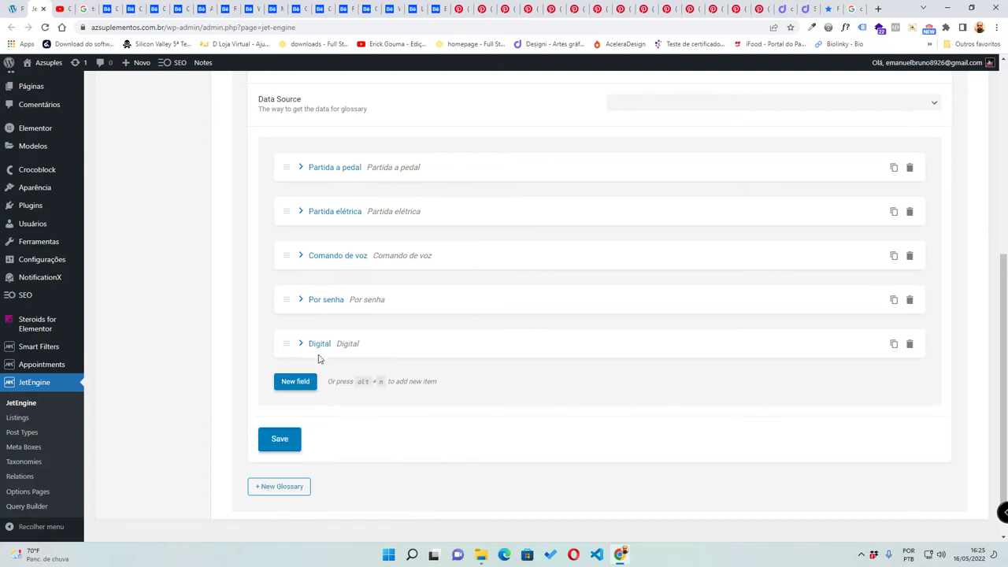
# - Save the "Tipo partida do veiculo" glossary and collapse it
pyautogui.scroll(-1, 307, 386)
pyautogui.click(296, 410)
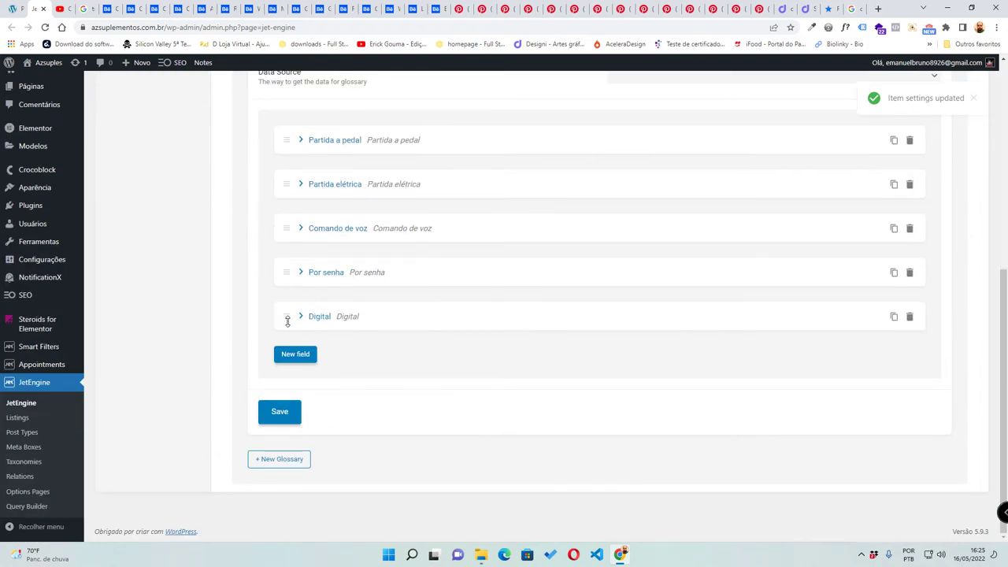
pyautogui.scroll(3, 272, 310)
pyautogui.click(263, 210)
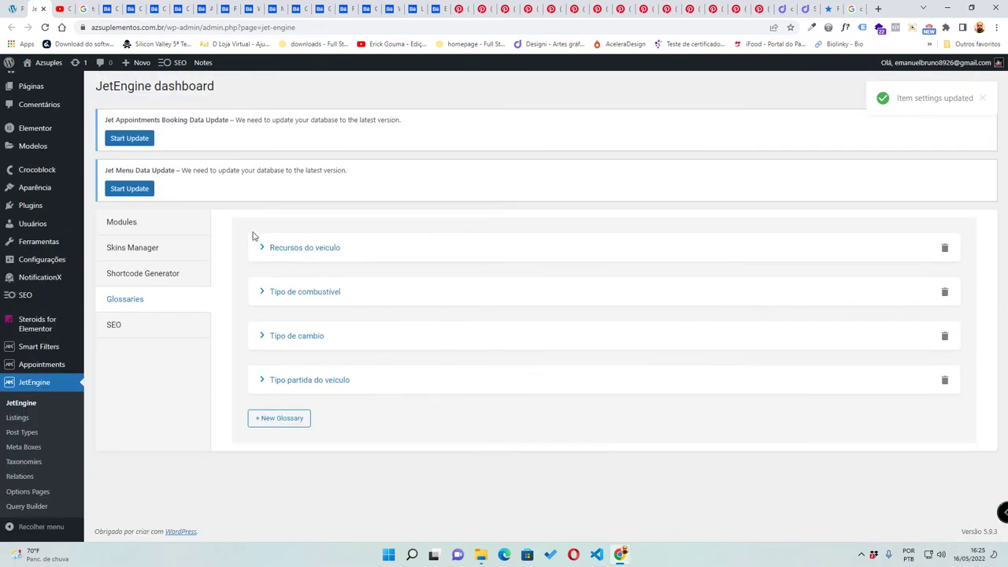
# - Open the "Lista de veículos" post type for editing and add a new meta field labelled "Tipo de partida"
pyautogui.click(22, 433)
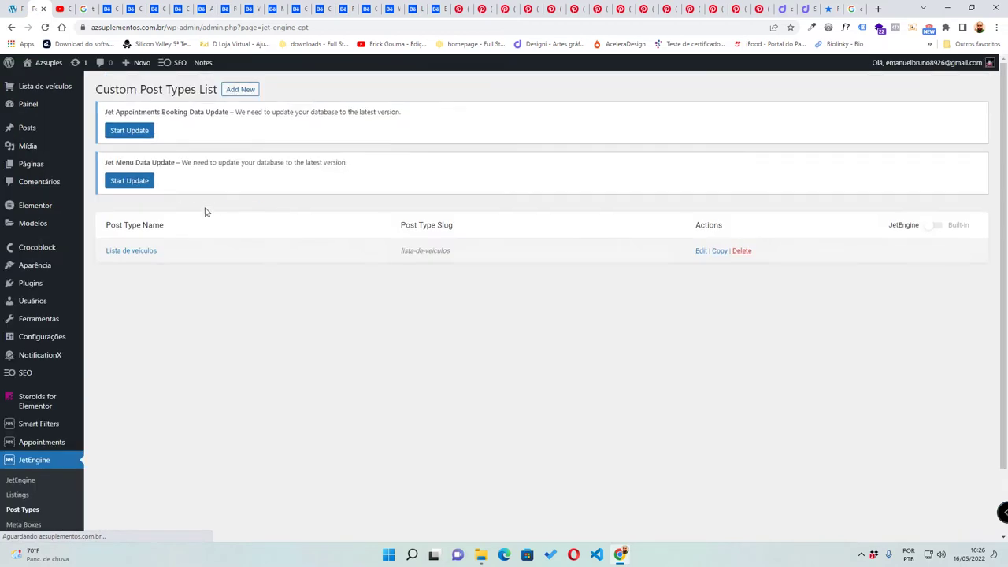
pyautogui.click(700, 251)
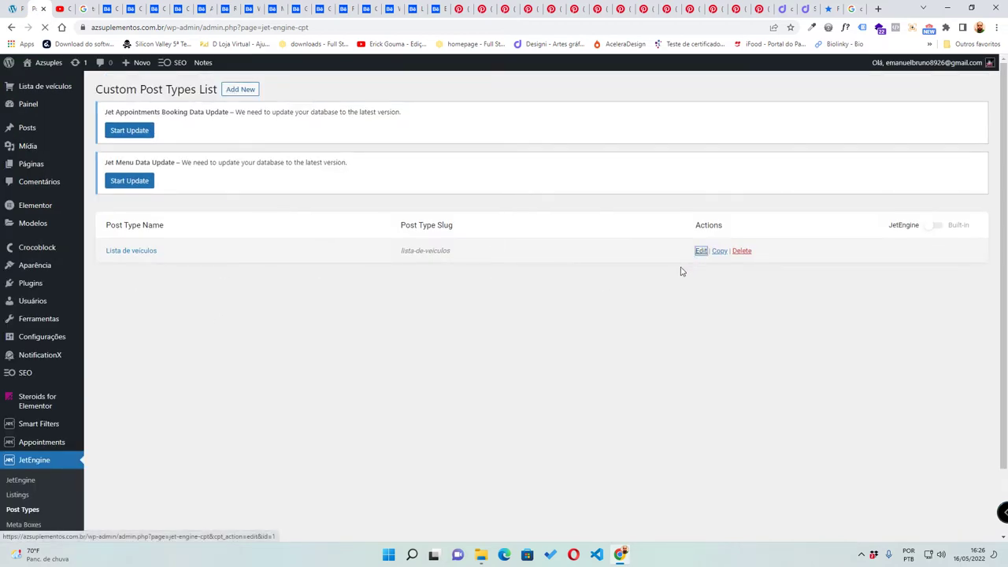
pyautogui.scroll(-15, 364, 349)
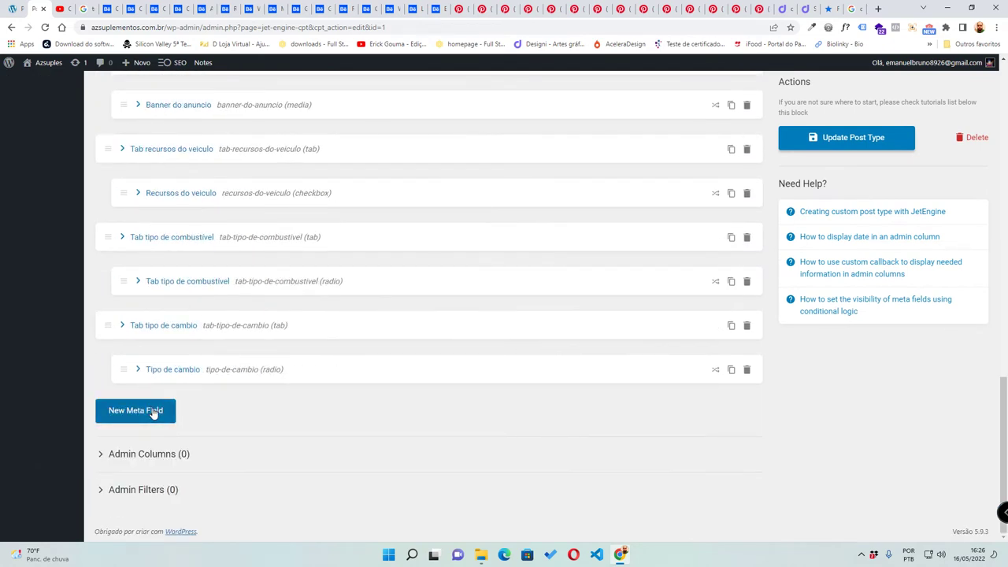
pyautogui.click(135, 411)
pyautogui.click(462, 447)
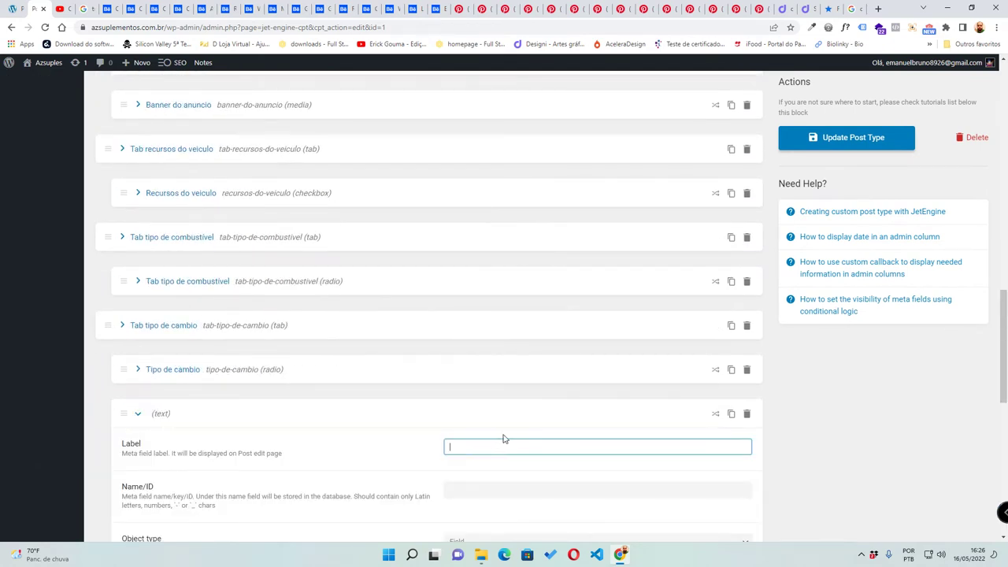
pyautogui.write('Tipo de partida')
pyautogui.hotkey('ctrl', 'a')
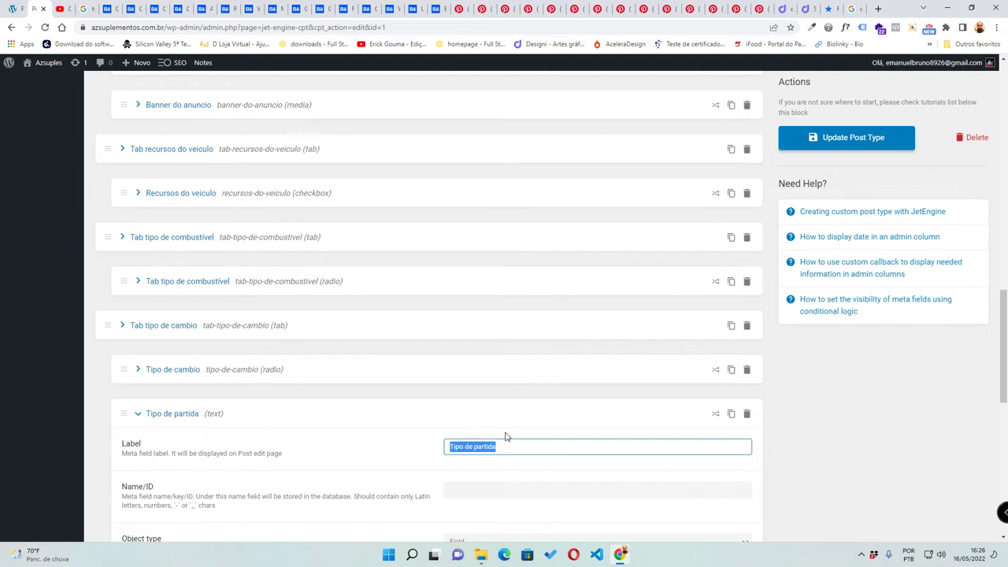
pyautogui.click(806, 465)
# - Make "Tipo de partida" a Radio field with options from the "Tipo partida do veiculo" glossary, then save the post type and collapse the field
pyautogui.scroll(-4, 777, 468)
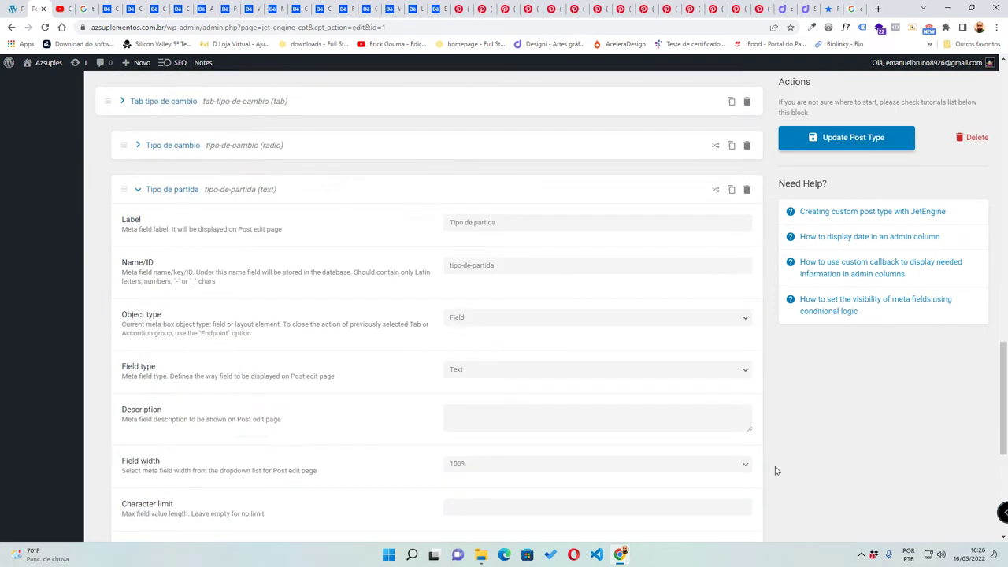
pyautogui.click(485, 283)
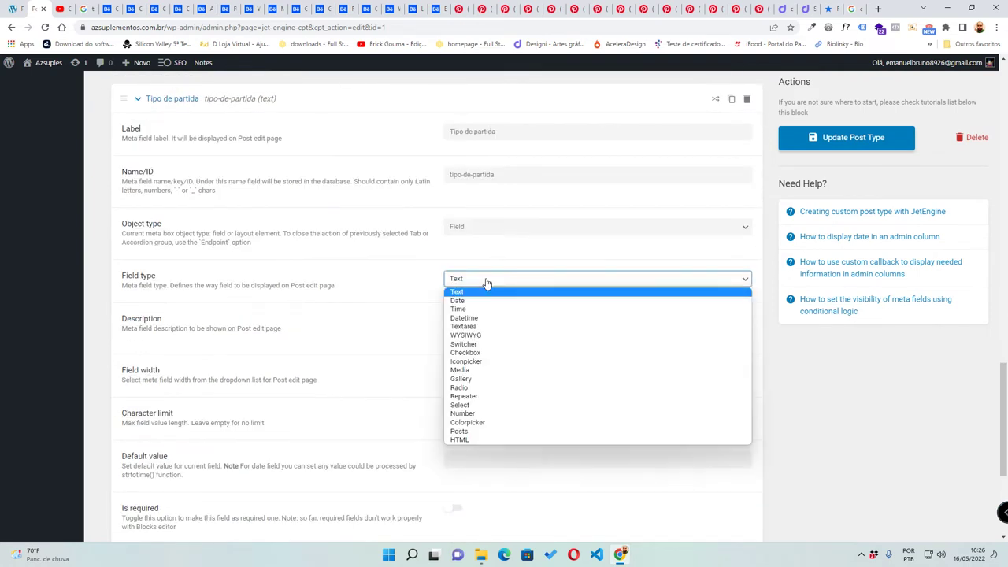
pyautogui.click(496, 392)
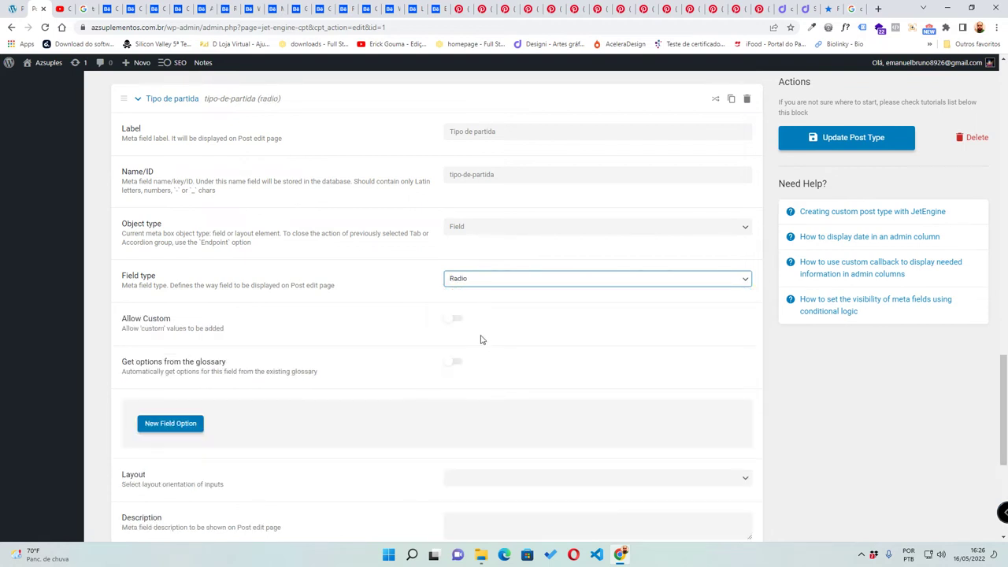
pyautogui.click(455, 363)
pyautogui.click(541, 414)
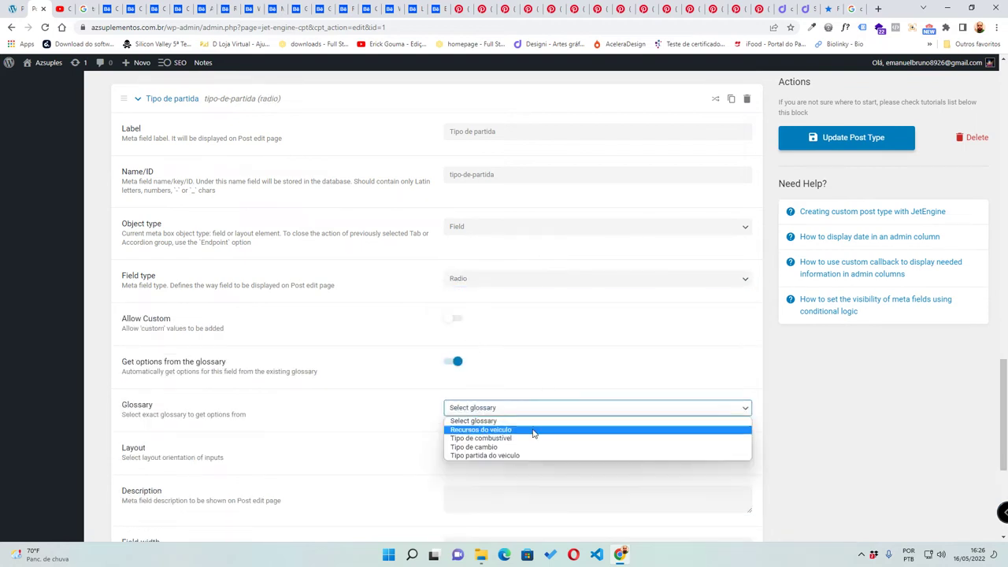
pyautogui.click(539, 457)
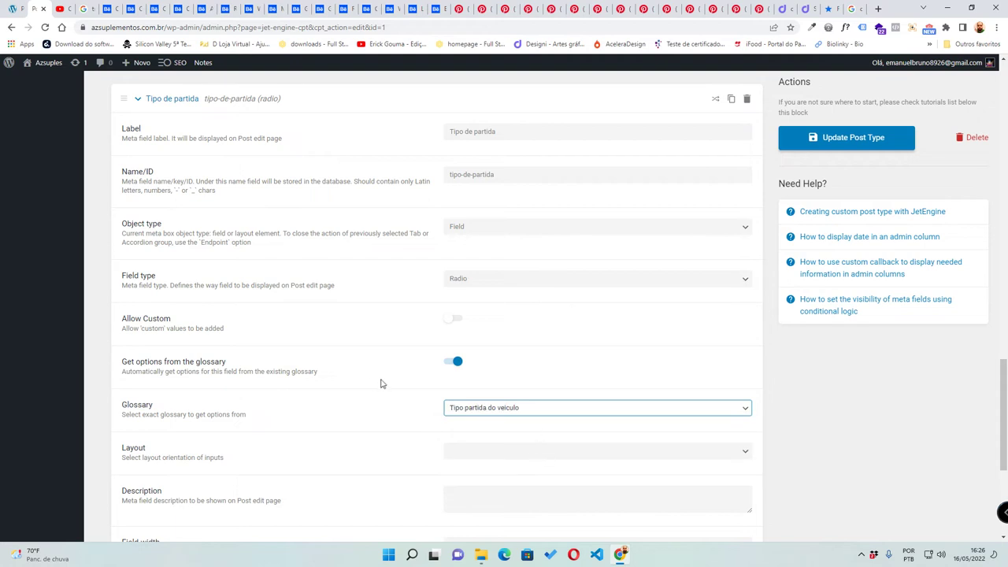
pyautogui.hotkey('ctrl', 's')
pyautogui.scroll(2, 140, 260)
pyautogui.click(139, 259)
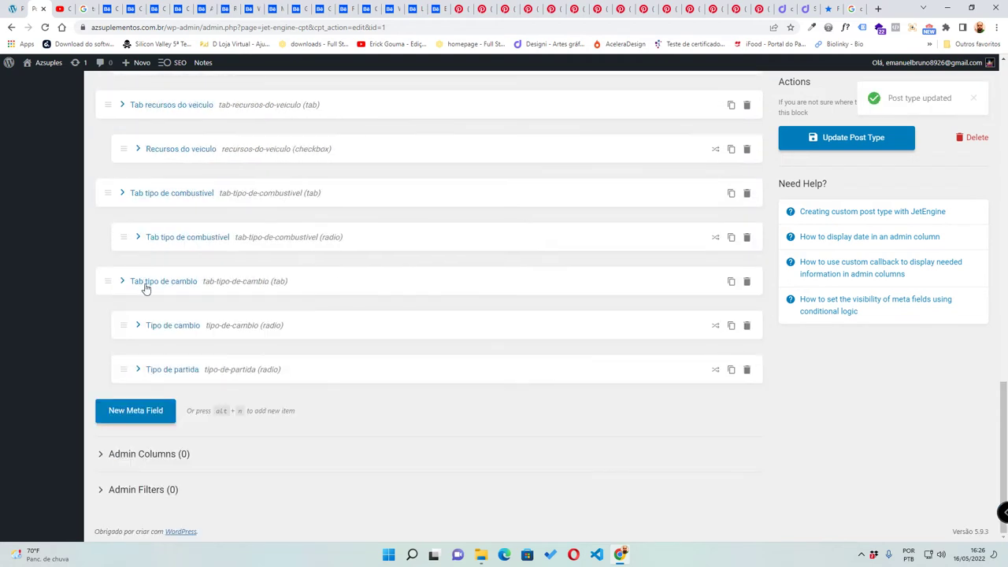
# - Change the "Tab tipo de combustivel" radio field's type to Select and collapse the field
pyautogui.click(139, 239)
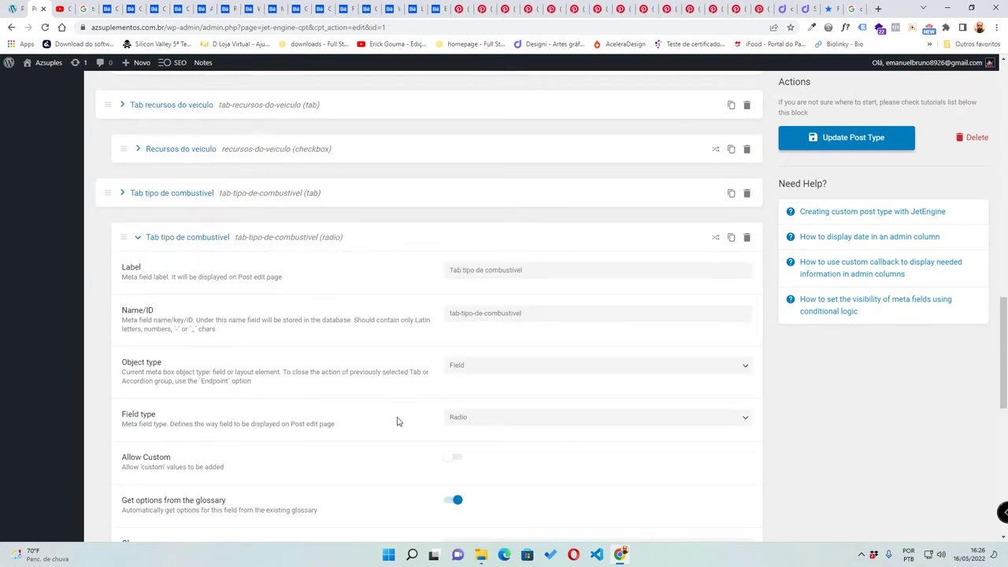
pyautogui.click(475, 423)
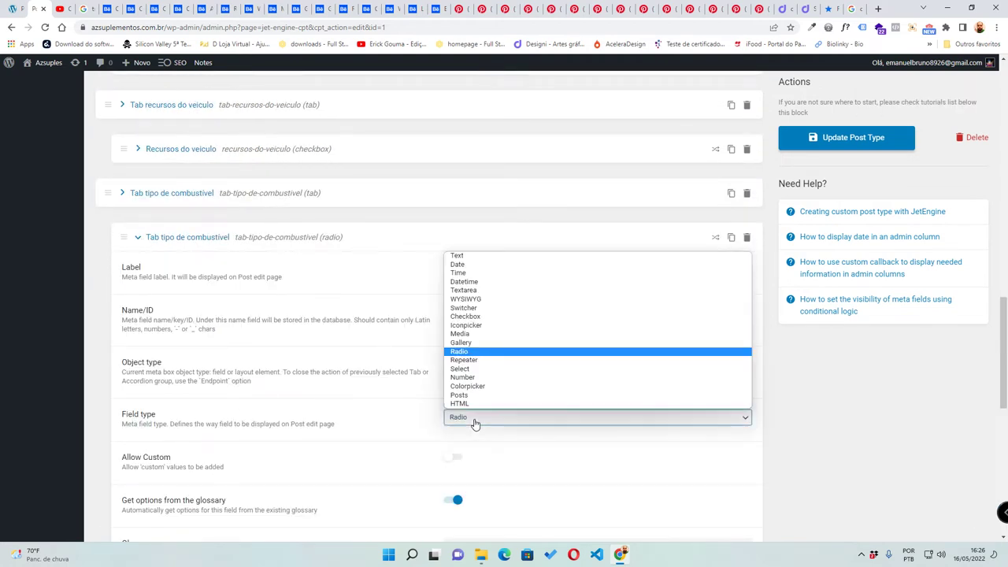
pyautogui.click(485, 369)
pyautogui.scroll(-3, 388, 413)
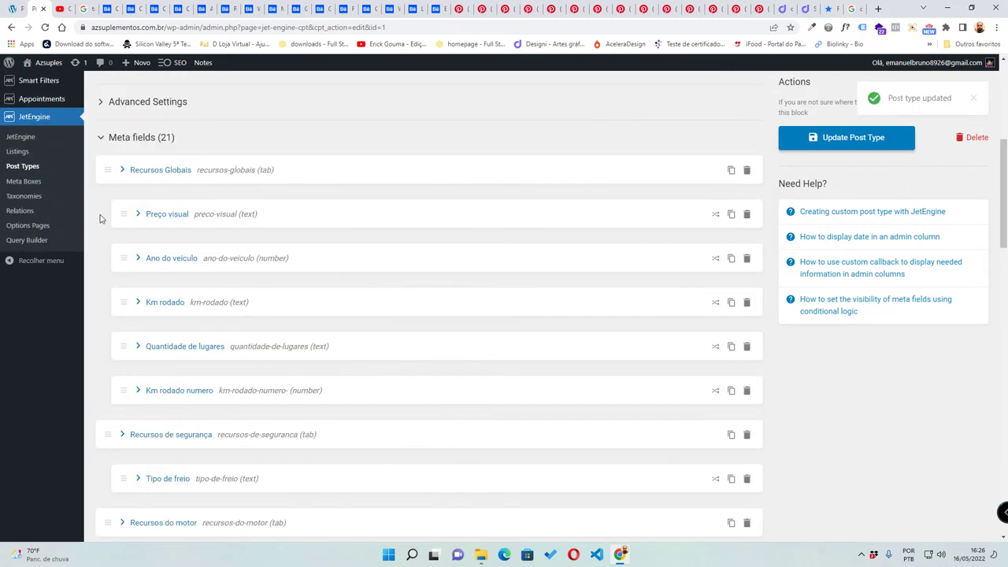
pyautogui.scroll(-5, 103, 219)
pyautogui.scroll(-5, 109, 220)
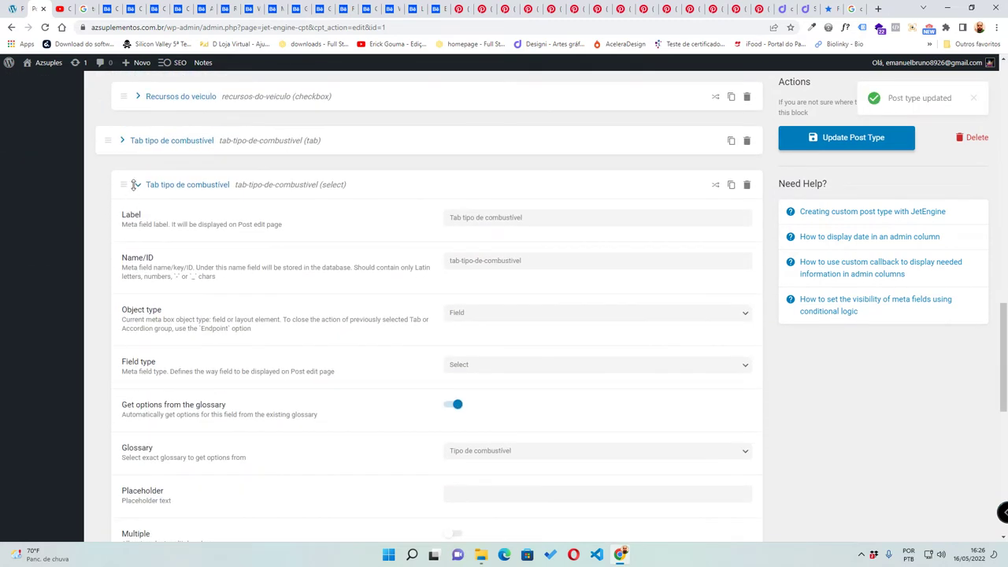
pyautogui.click(138, 193)
# - Collapse the post type's General Settings section and update the post type
pyautogui.scroll(10, 275, 365)
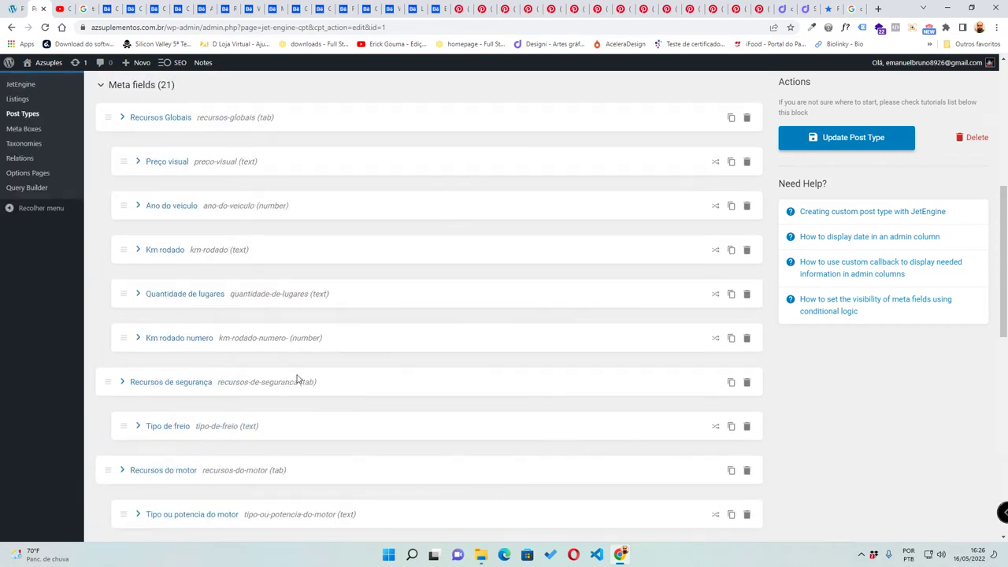
pyautogui.scroll(2, 282, 392)
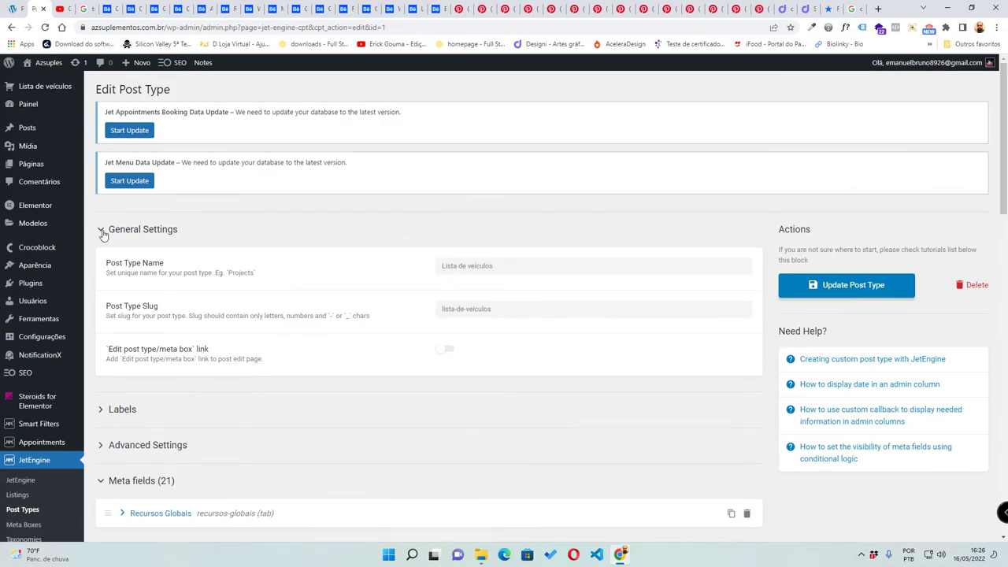
pyautogui.click(103, 231)
pyautogui.click(855, 287)
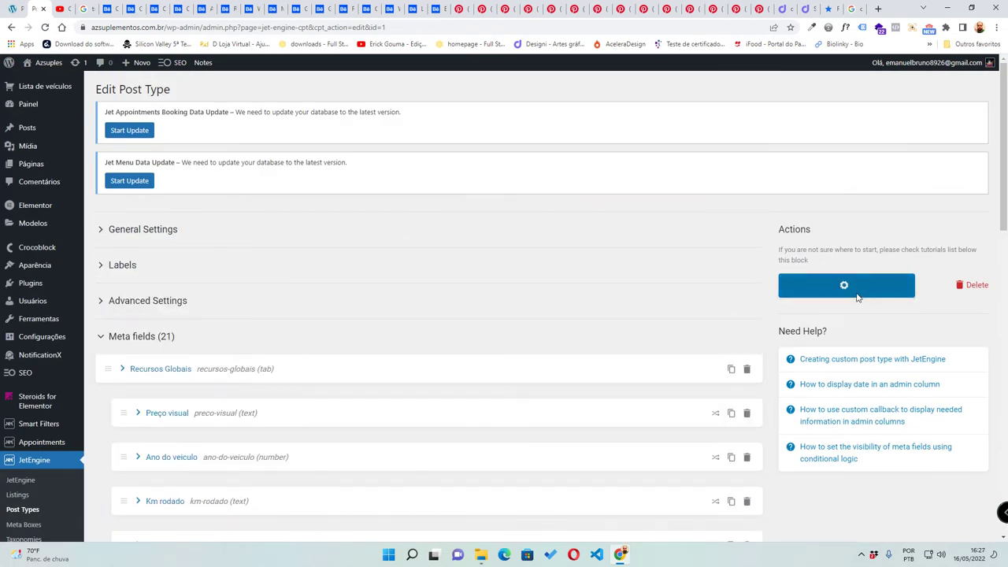
pyautogui.scroll(-1, 16, 496)
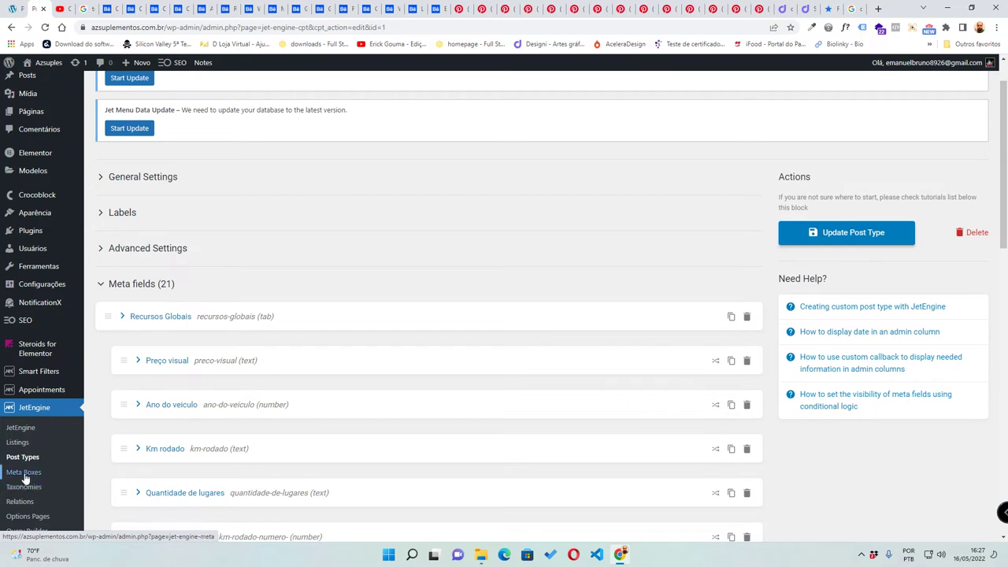
pyautogui.click(866, 232)
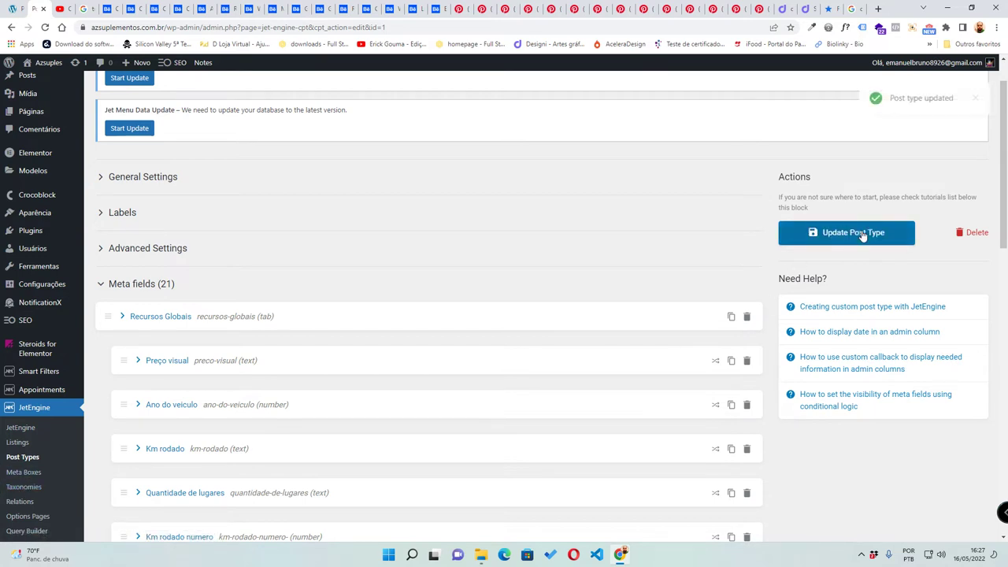
pyautogui.click(820, 236)
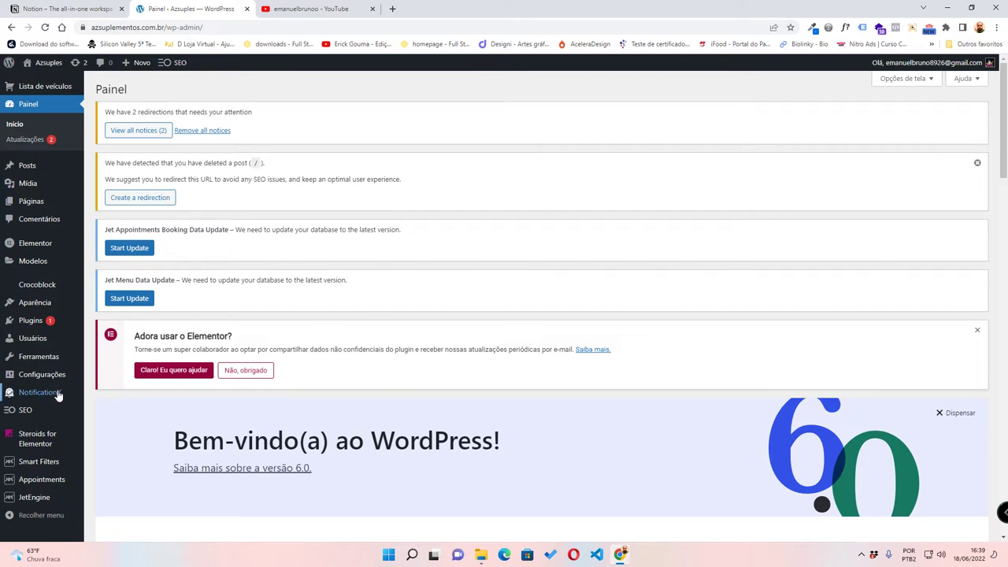
pyautogui.moveTo(44, 327)
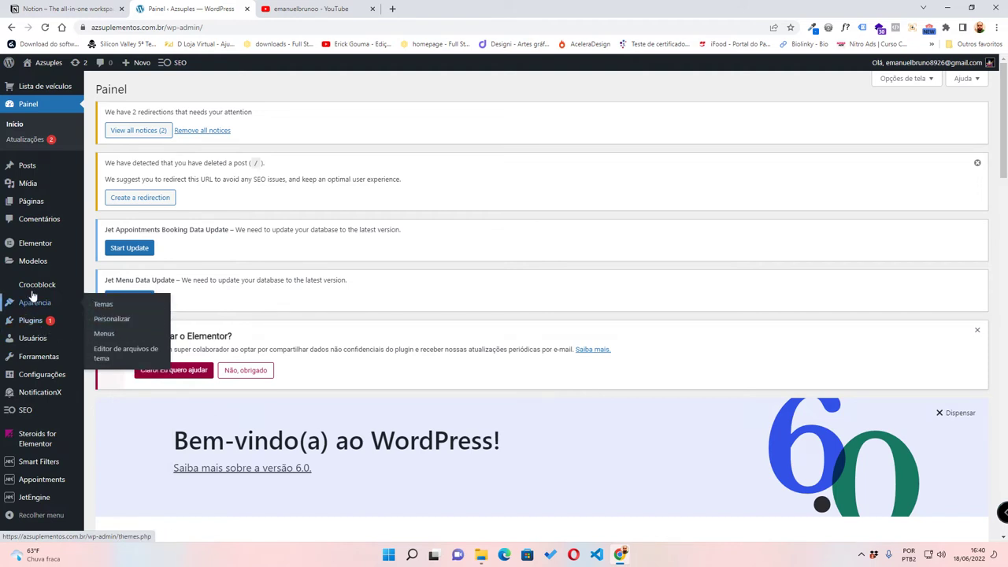
pyautogui.moveTo(32, 265)
pyautogui.click(118, 347)
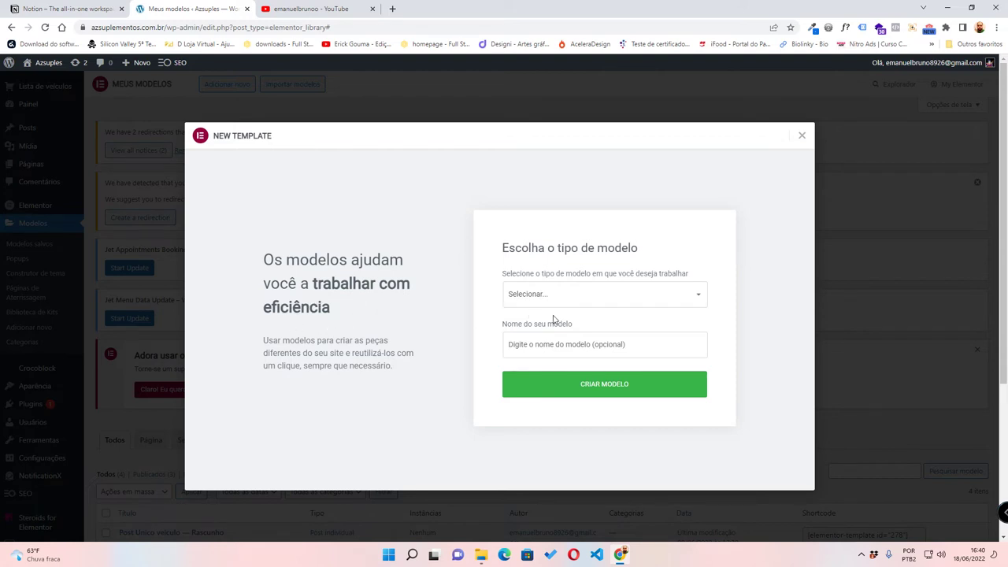
pyautogui.click(599, 292)
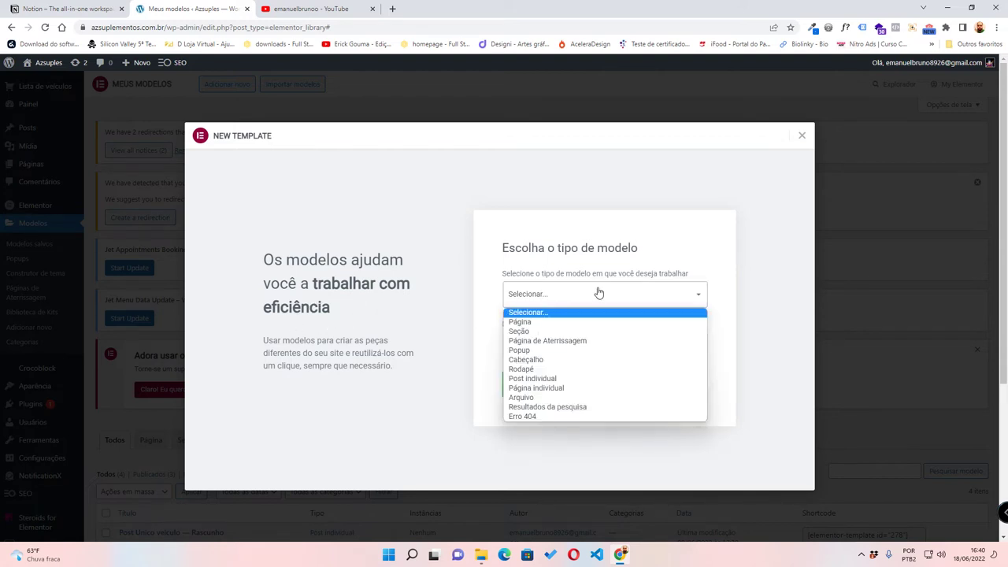
pyautogui.click(802, 136)
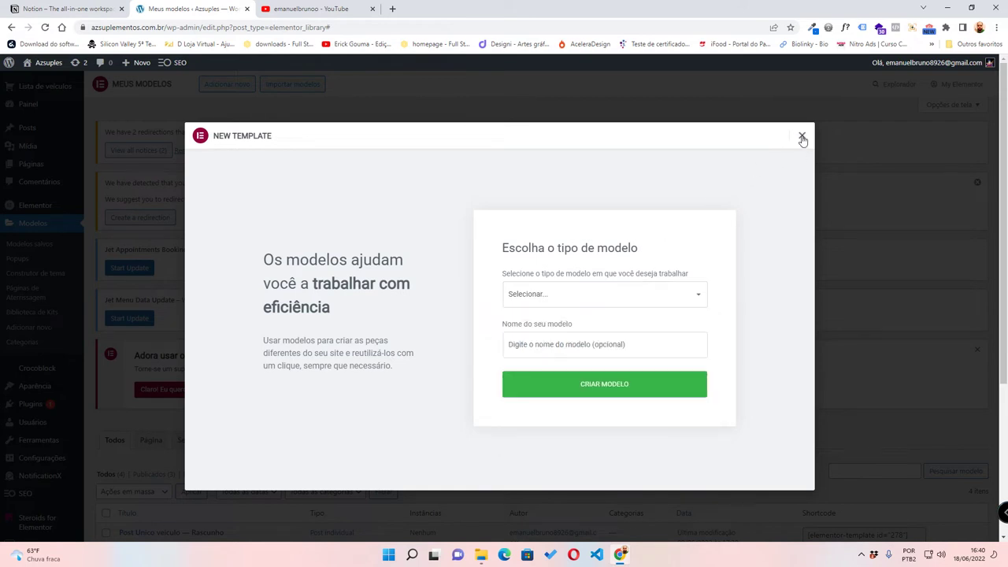
pyautogui.click(802, 136)
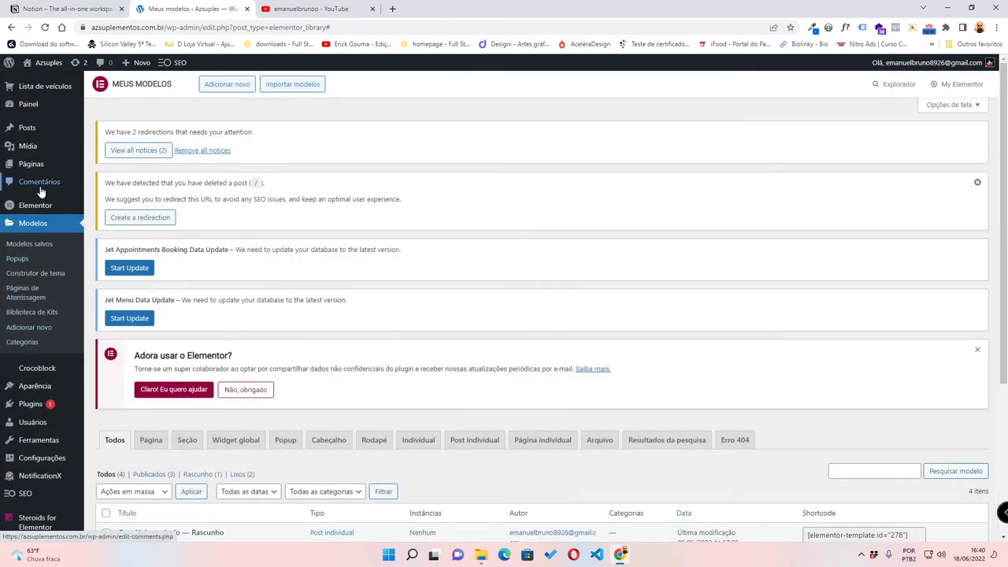
# - Create a new Elementor template of type Cabeçalho named "cabeçalho loja de veiculos"
pyautogui.click(31, 327)
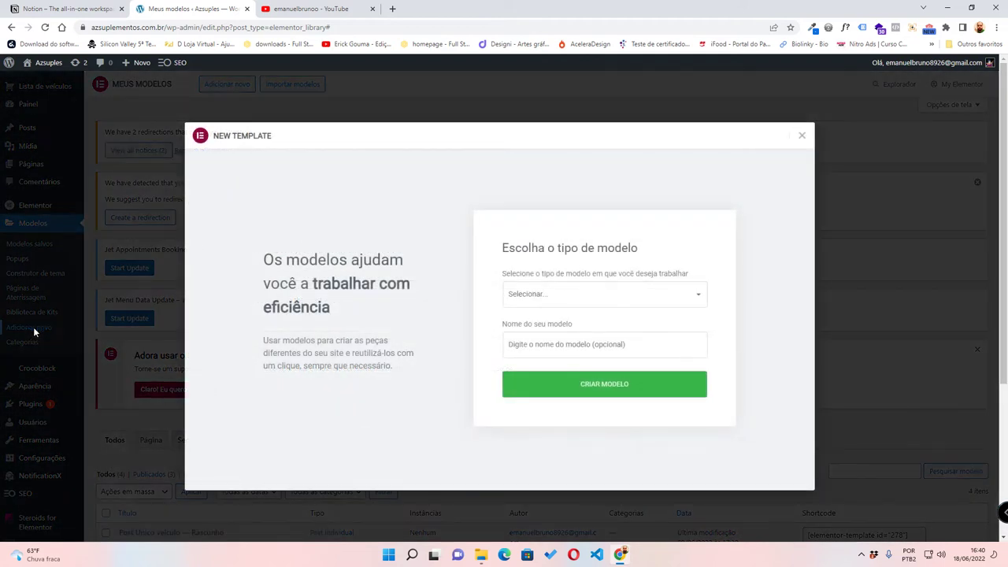
pyautogui.click(590, 303)
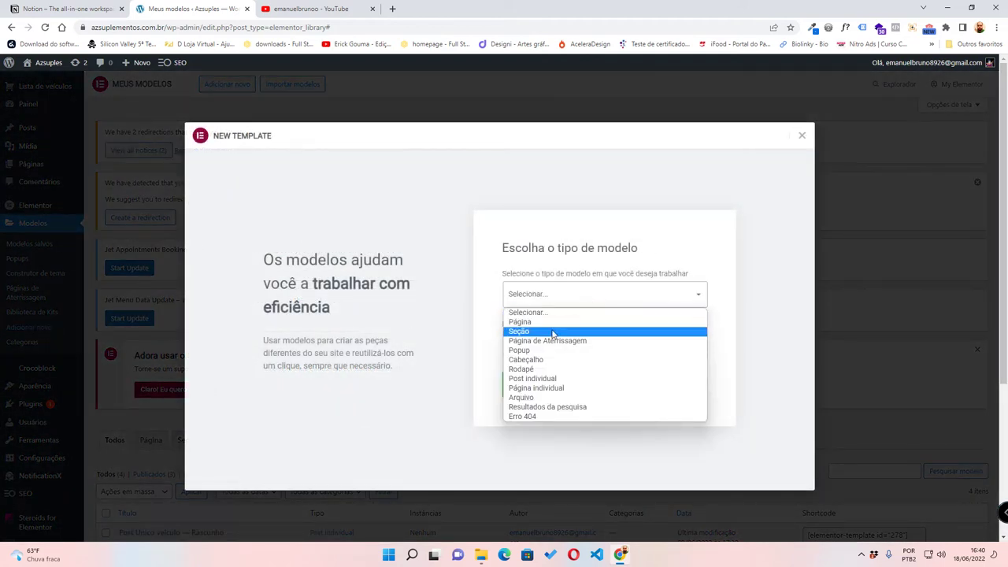
pyautogui.click(549, 360)
pyautogui.click(549, 354)
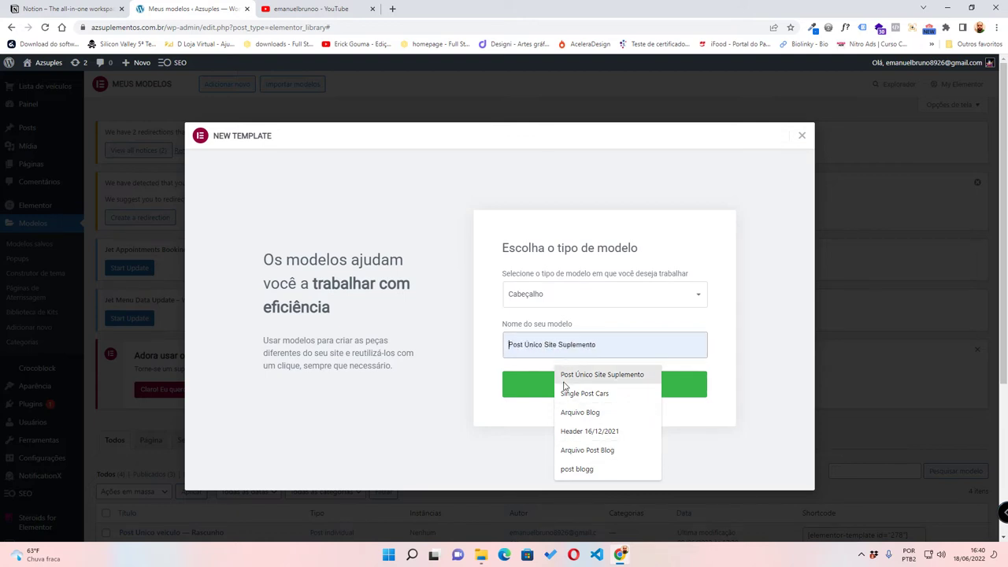
pyautogui.write('cabeçalho loja de veiculos')
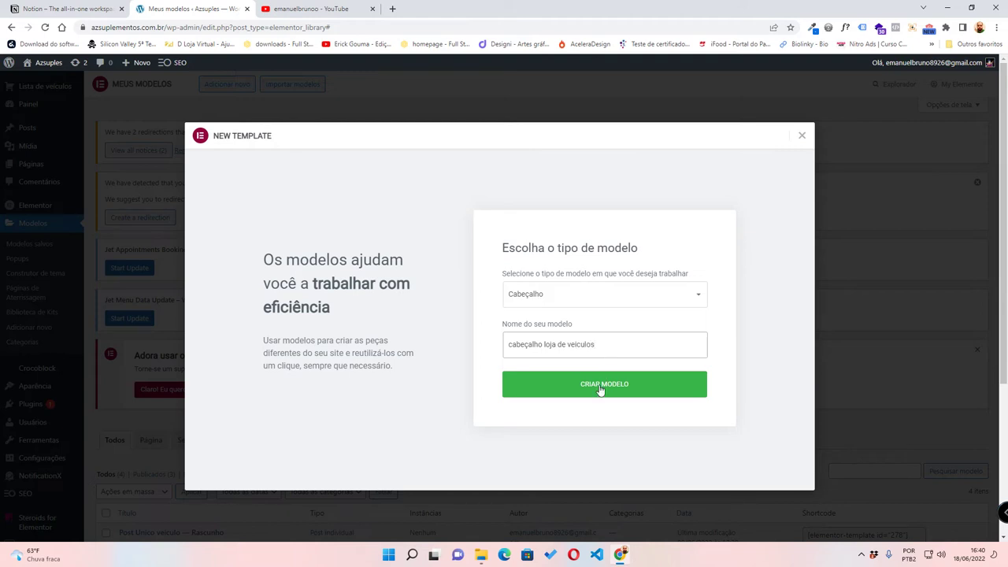
pyautogui.click(602, 386)
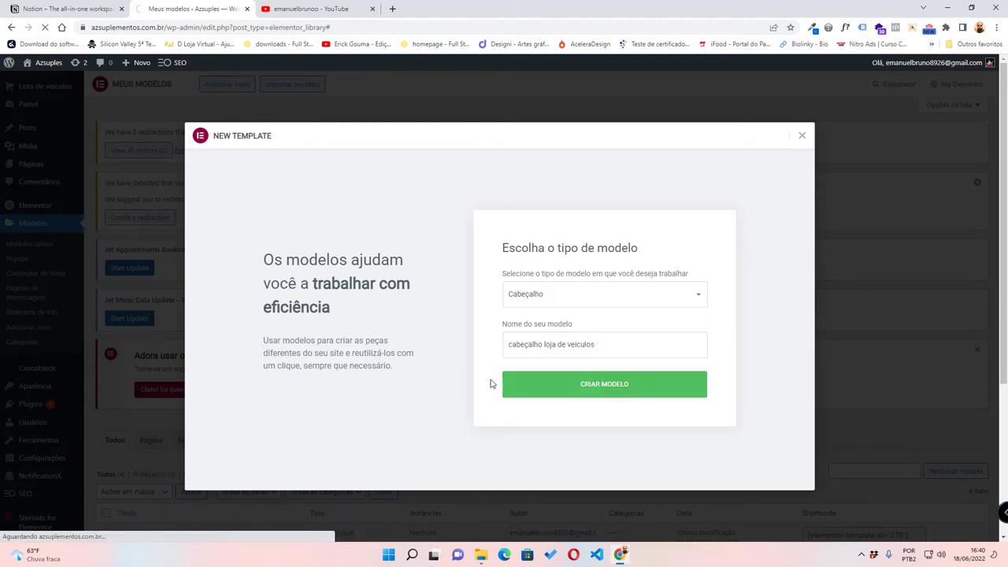
# - Insert the "LEGIT" header block with the dark navy contact bar from the template library
pyautogui.scroll(-2, 575, 346)
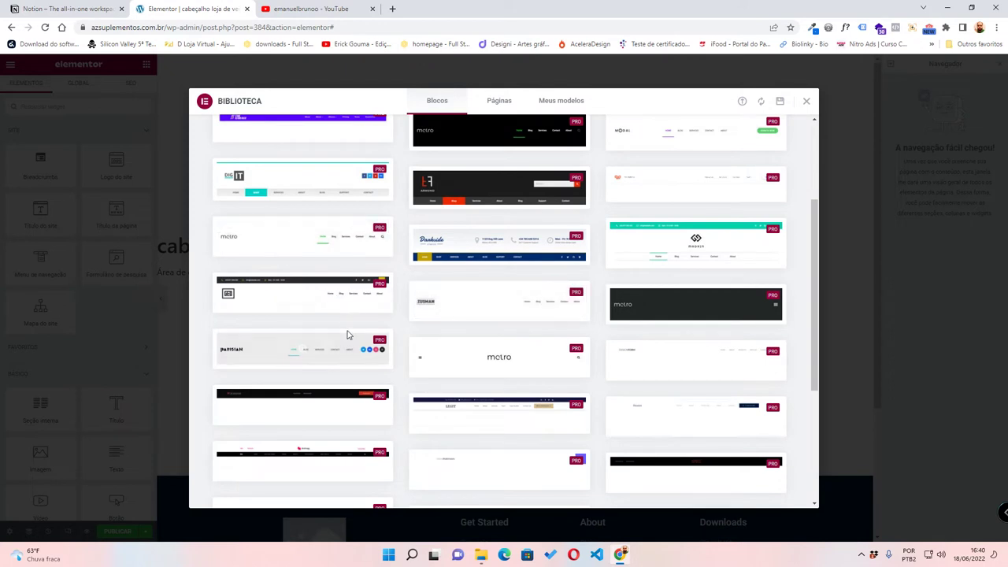
pyautogui.scroll(-1, 508, 323)
pyautogui.moveTo(432, 323)
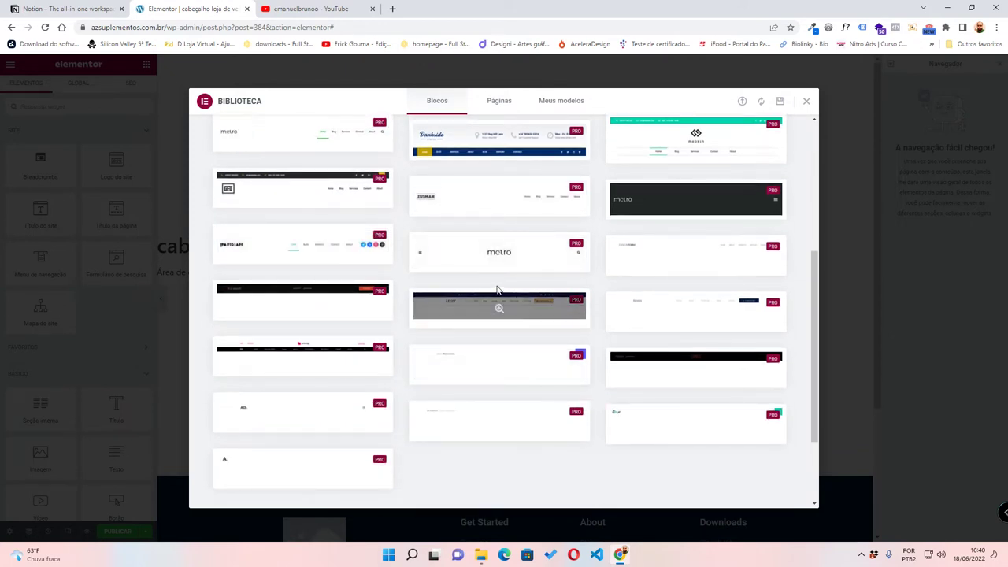
pyautogui.click(437, 322)
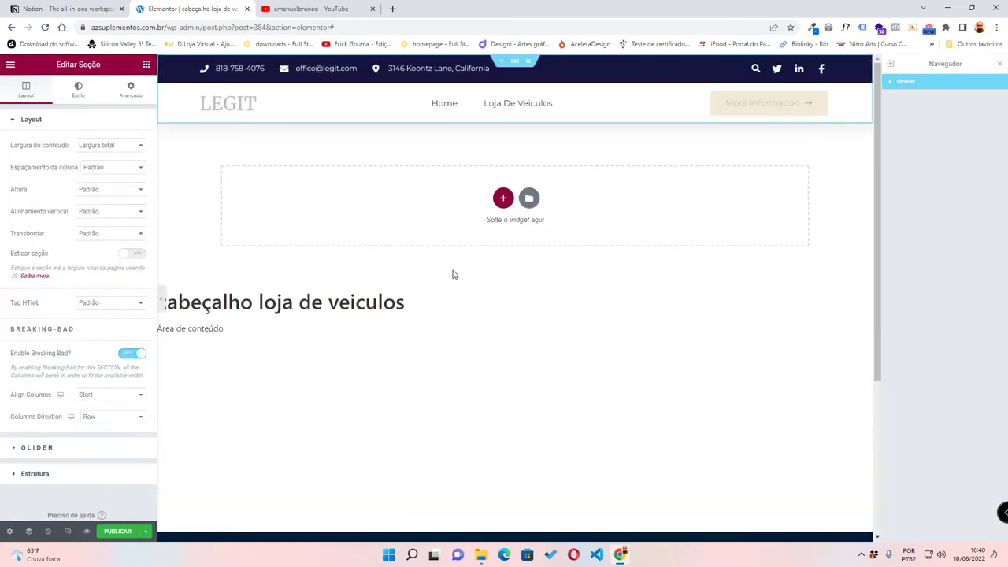
# - Publish the header template with the display condition "Todo o site" and exit to the WordPress dashboard
pyautogui.click(117, 532)
pyautogui.click(468, 340)
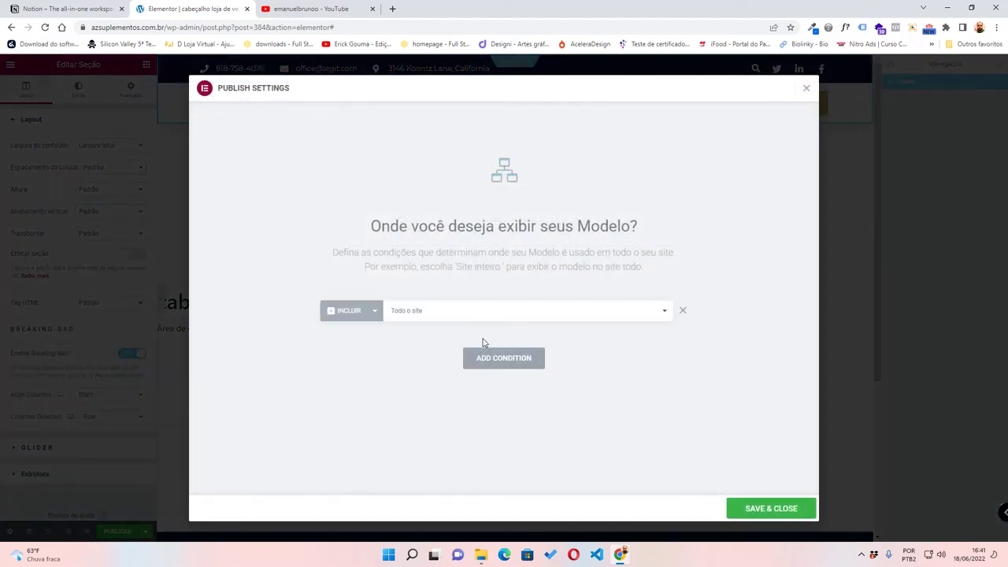
pyautogui.click(760, 510)
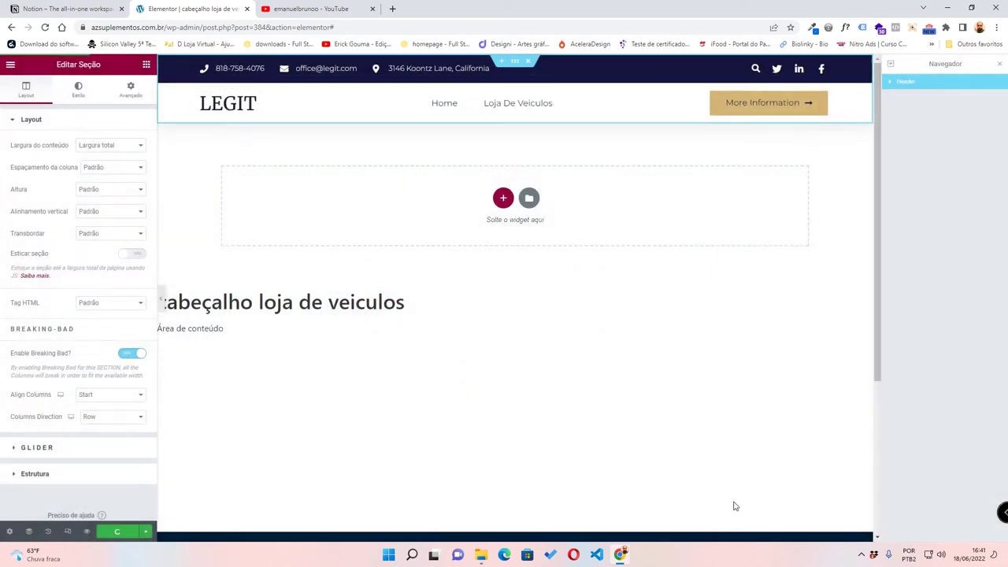
pyautogui.click(10, 64)
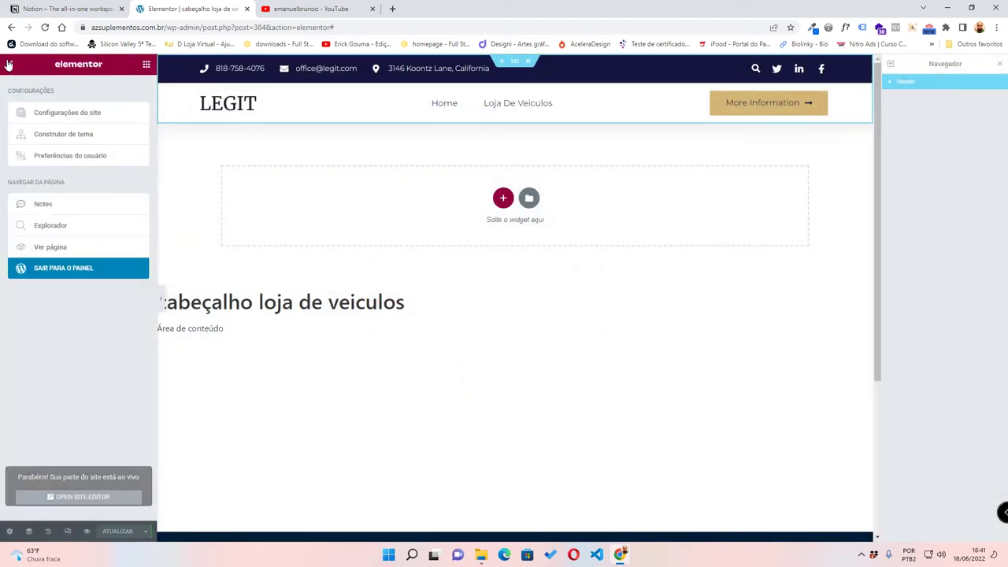
pyautogui.click(10, 65)
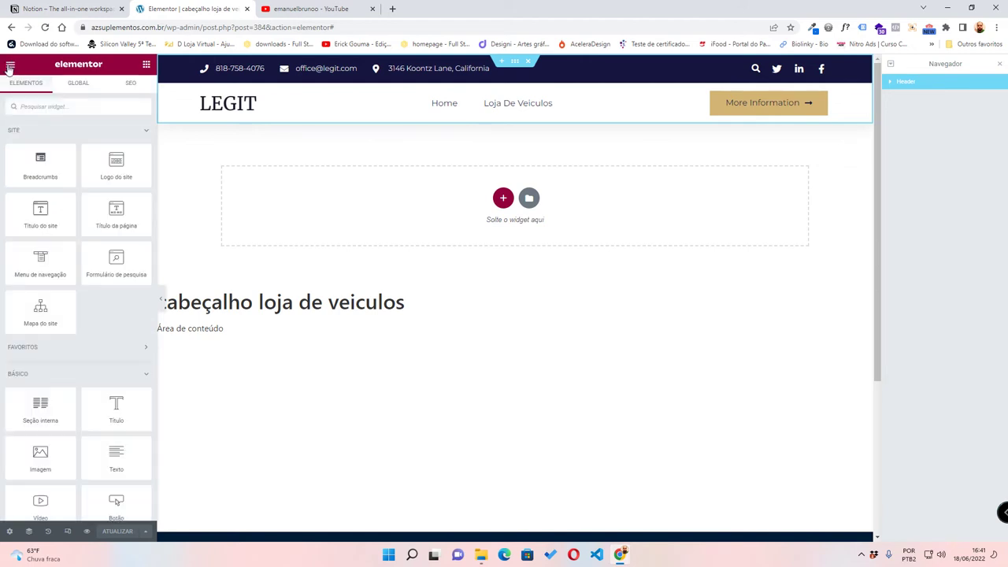
pyautogui.click(10, 66)
pyautogui.click(63, 270)
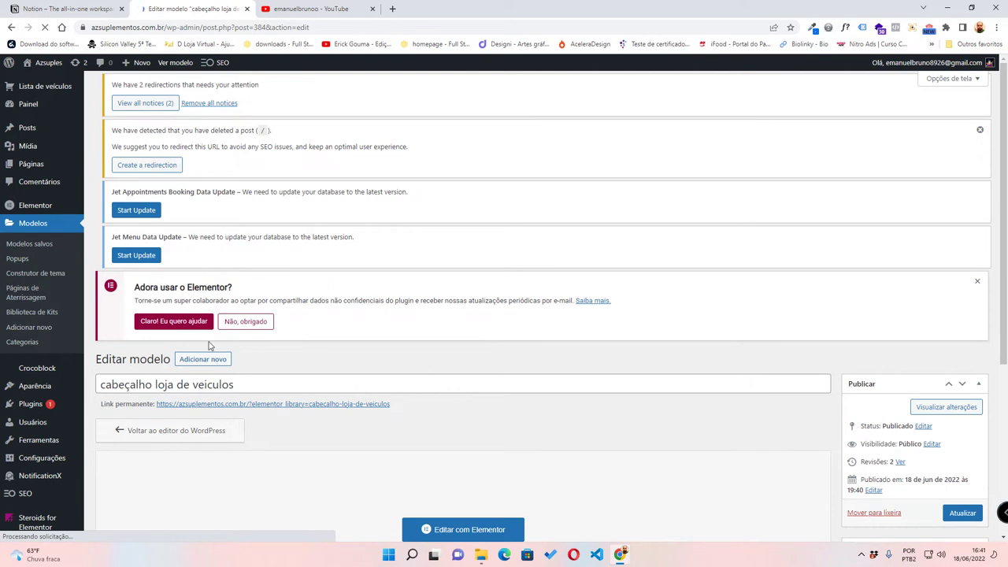
# - Create a new Elementor template of type Rodapé named "Footer loje de veiculos dia 18"
pyautogui.click(31, 328)
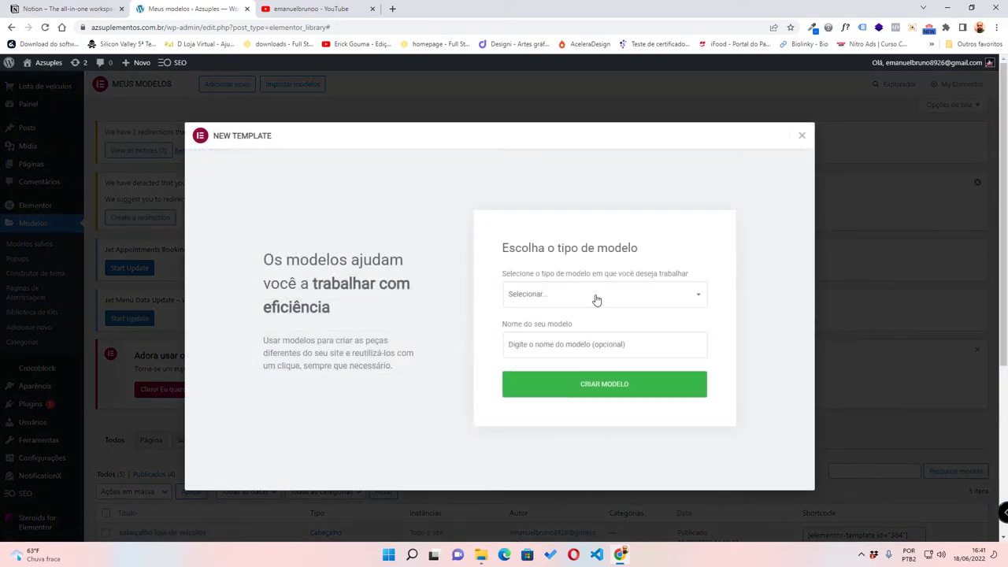
pyautogui.click(596, 298)
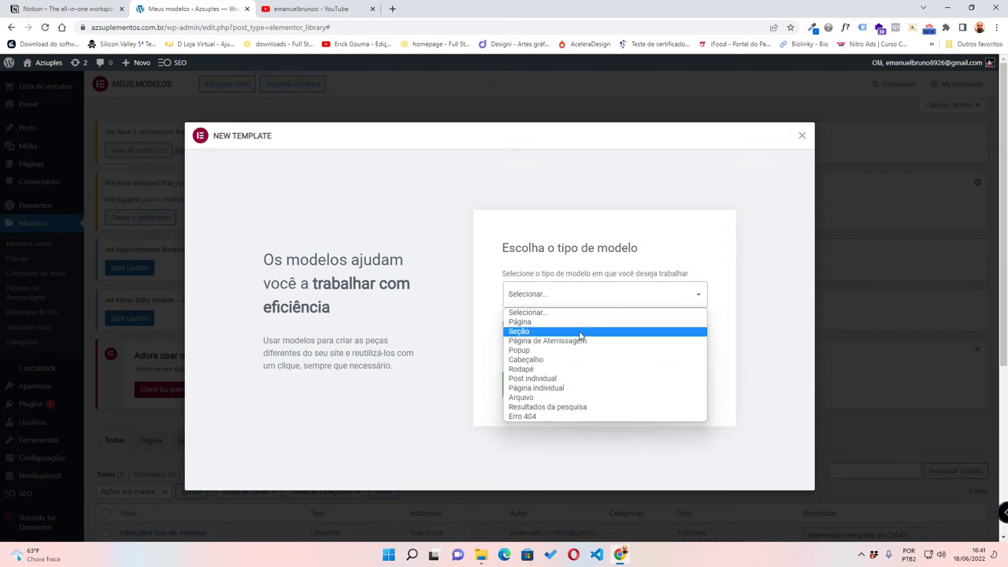
pyautogui.click(557, 371)
pyautogui.click(560, 342)
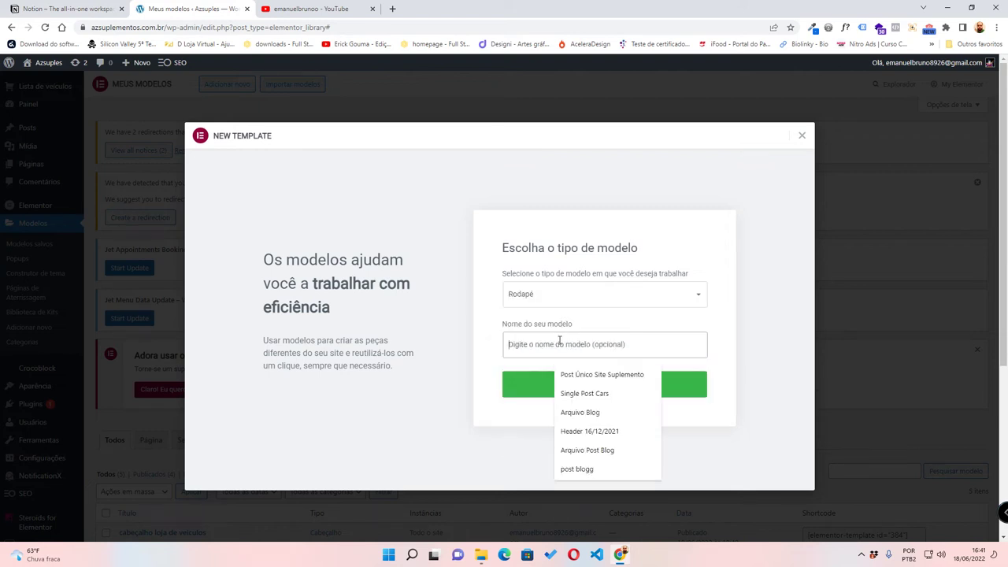
pyautogui.hotkey('ctrl', 'v')
pyautogui.hotkey('ctrl', 'z')
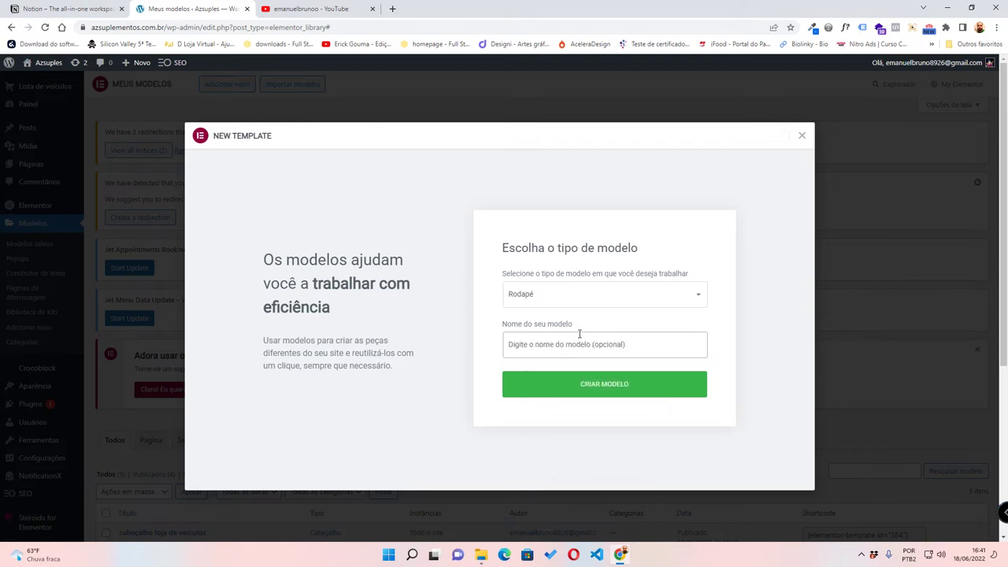
pyautogui.write('Fo')
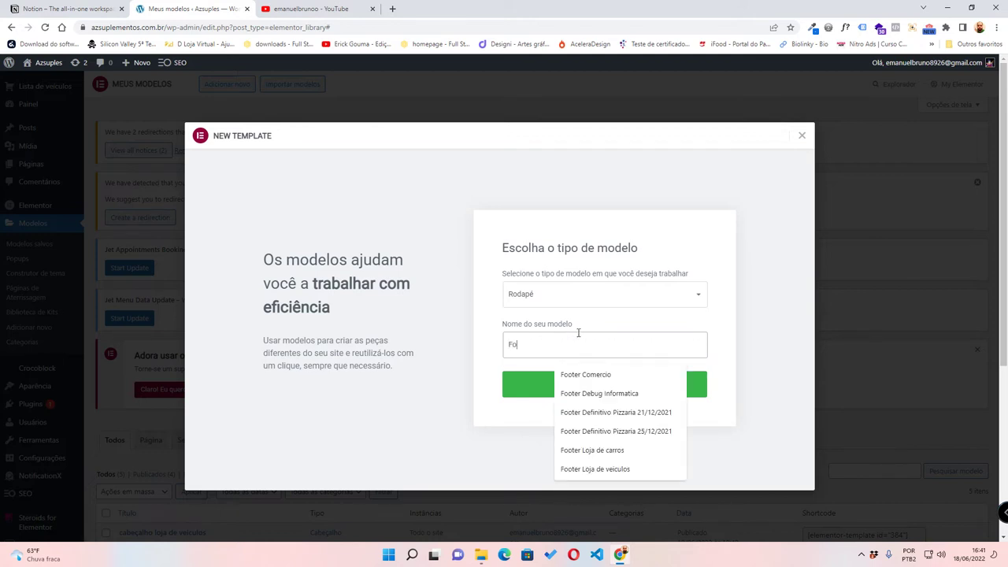
pyautogui.write('oter lo')
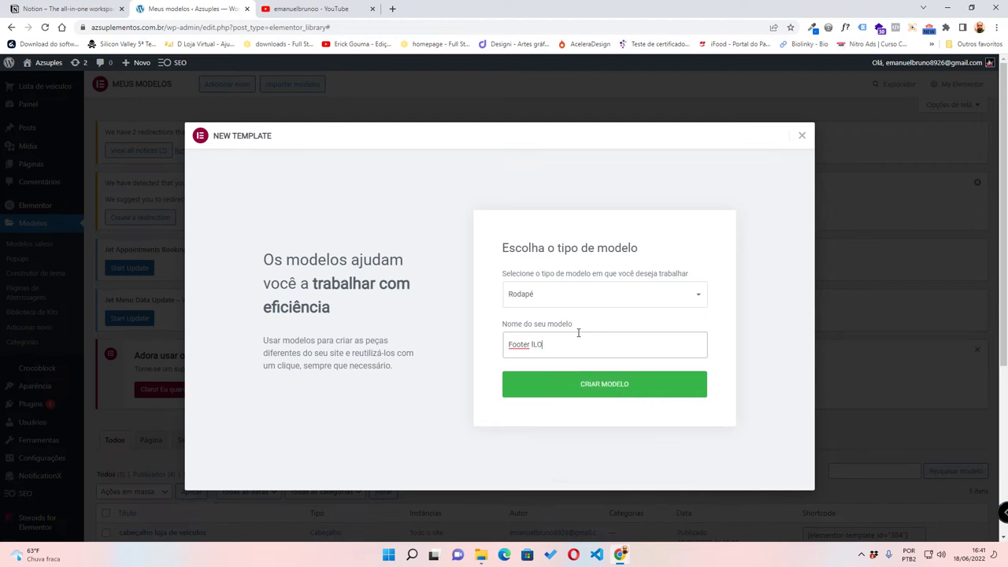
pyautogui.press('BackSpace')
pyautogui.press('BackSpace')
pyautogui.write('l')
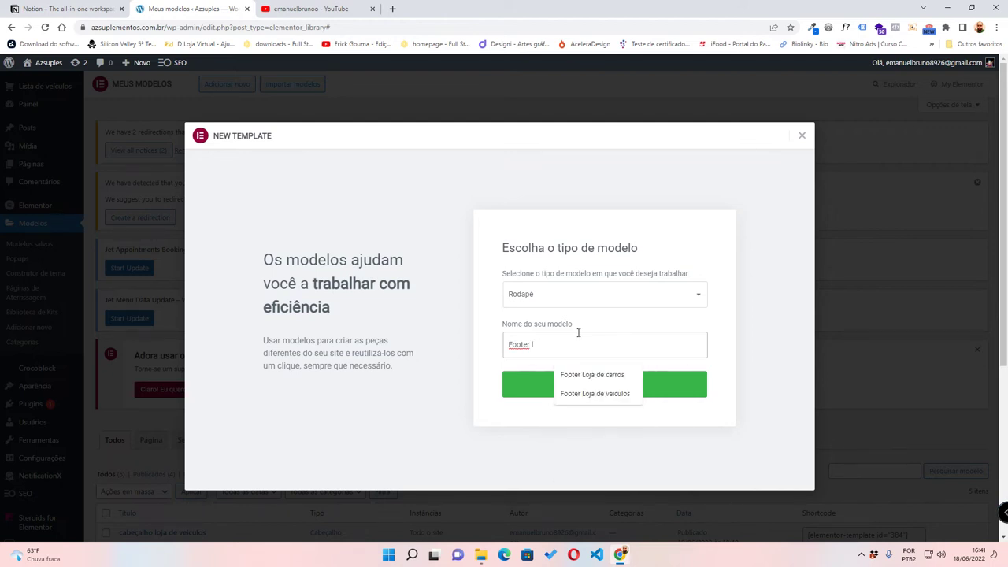
pyautogui.write('oje de veiculos dia 18')
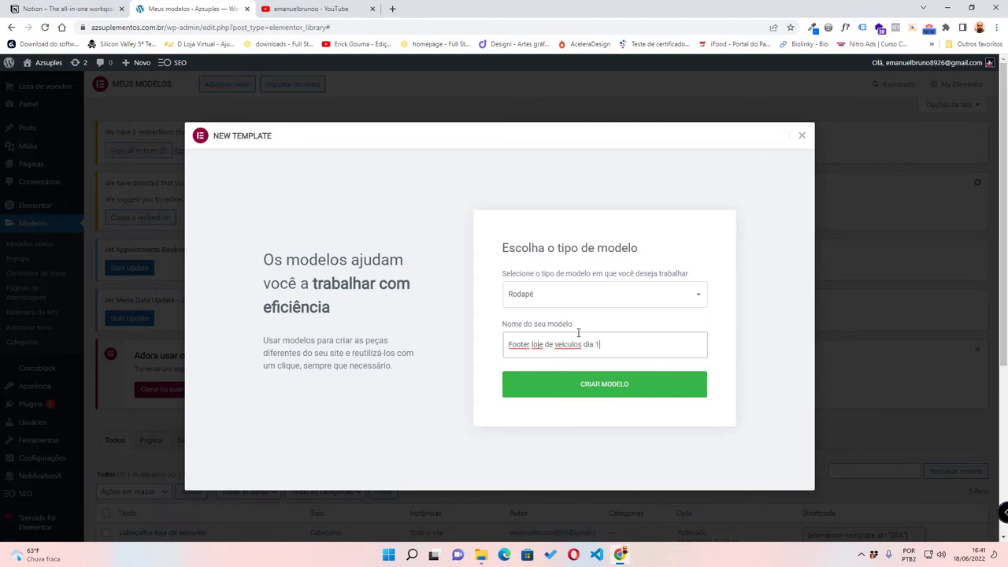
pyautogui.click(575, 379)
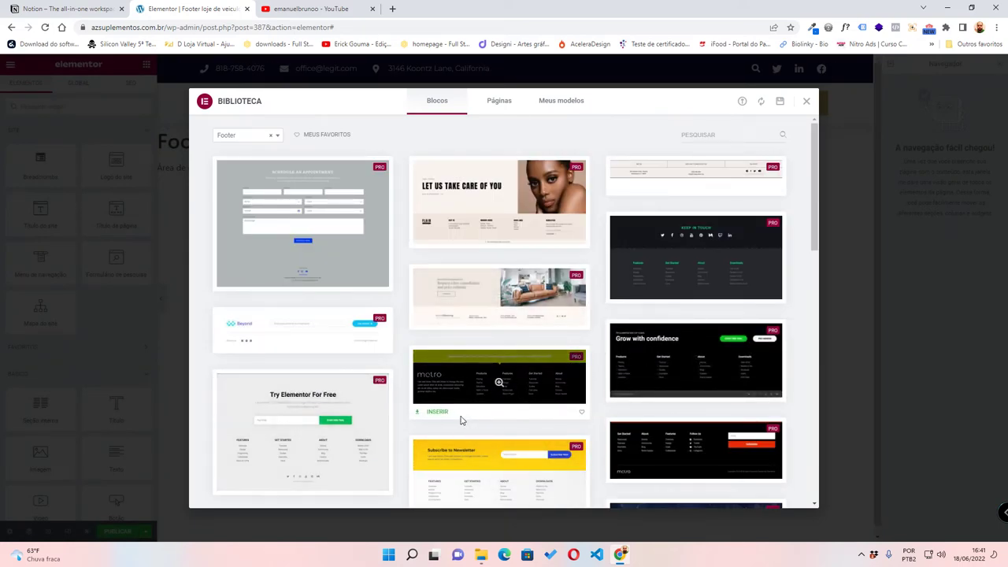
# - Insert the black "metro" footer block from the template library and delete its lime green support banner section
pyautogui.click(438, 413)
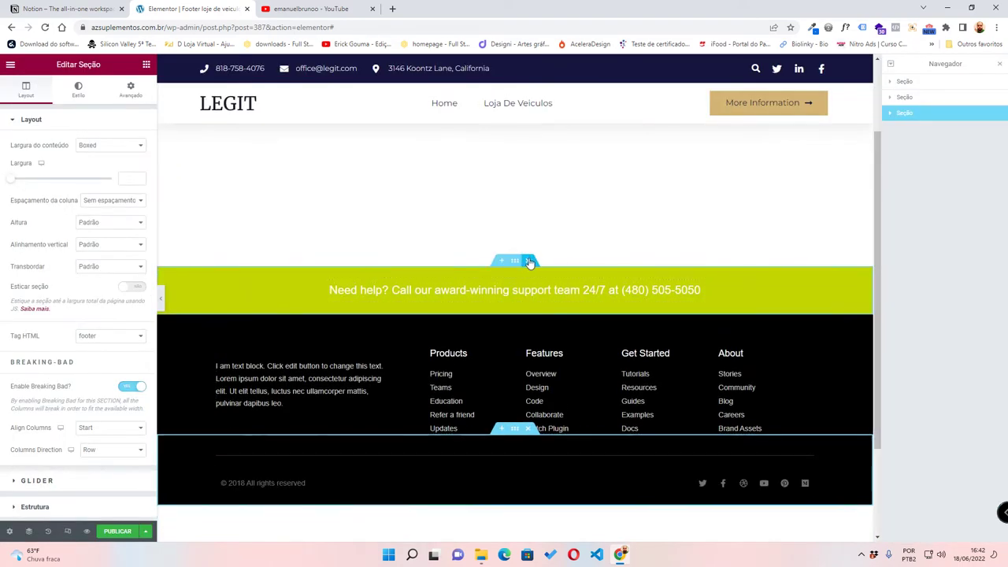
pyautogui.click(528, 260)
# - Delete the site logo placeholder and the column with the lorem ipsum text block from the footer
pyautogui.rightClick(382, 310)
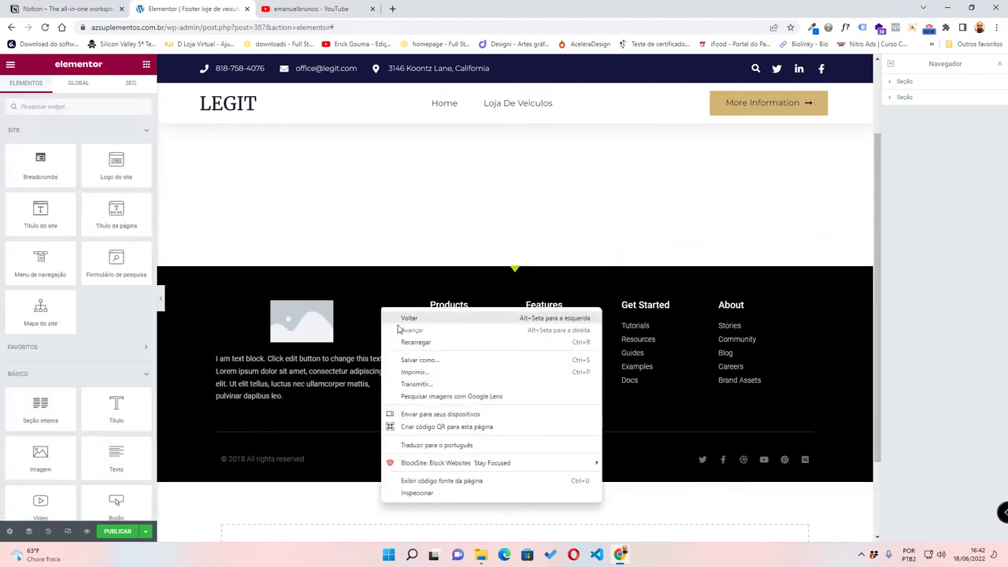
pyautogui.rightClick(381, 310)
pyautogui.click(381, 310)
pyautogui.rightClick(381, 309)
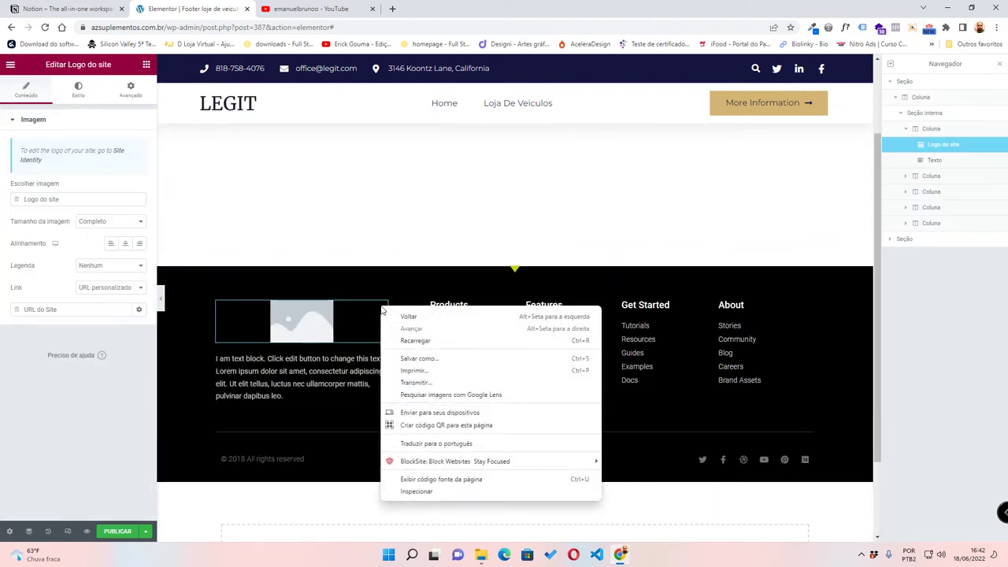
pyautogui.rightClick(381, 310)
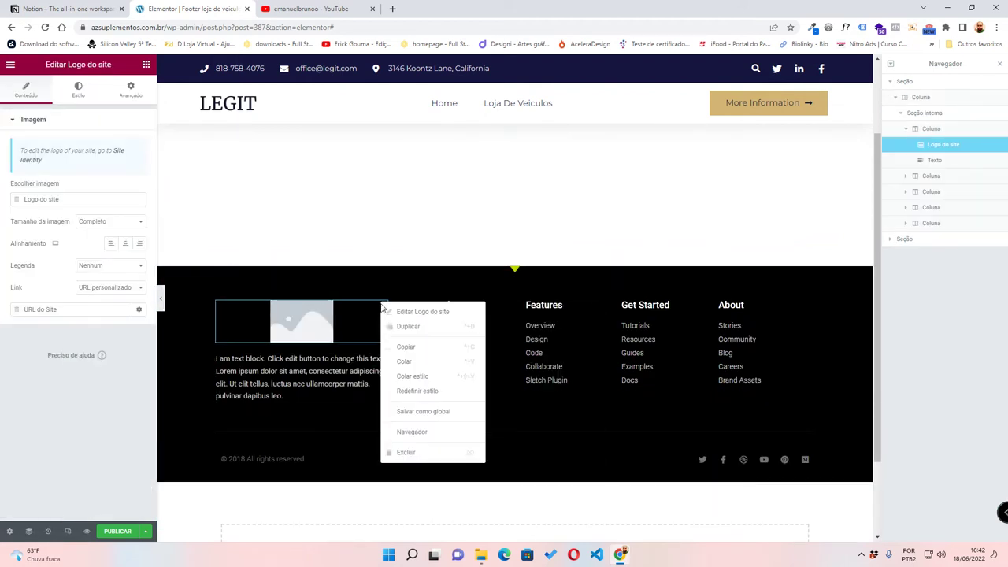
pyautogui.click(435, 453)
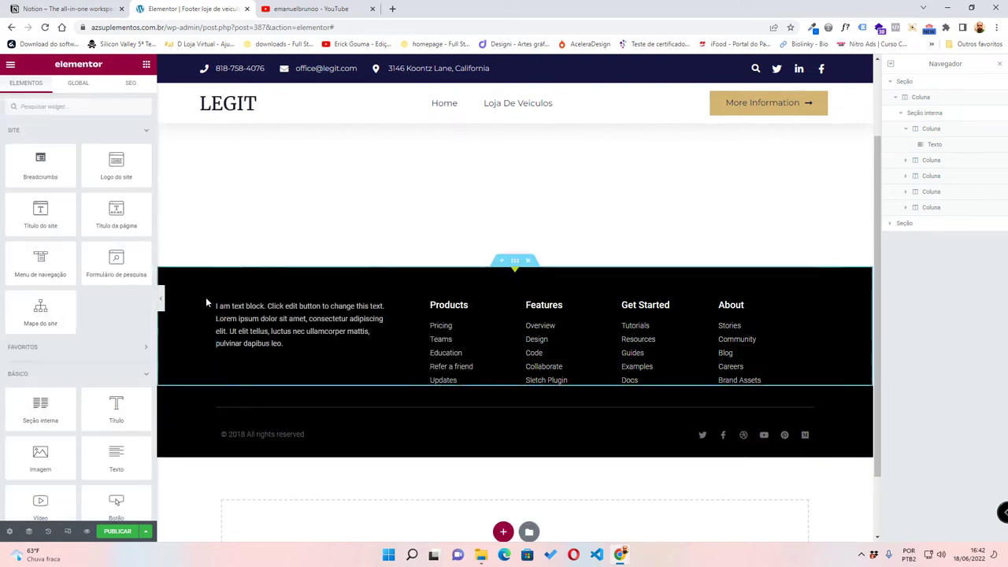
pyautogui.rightClick(226, 309)
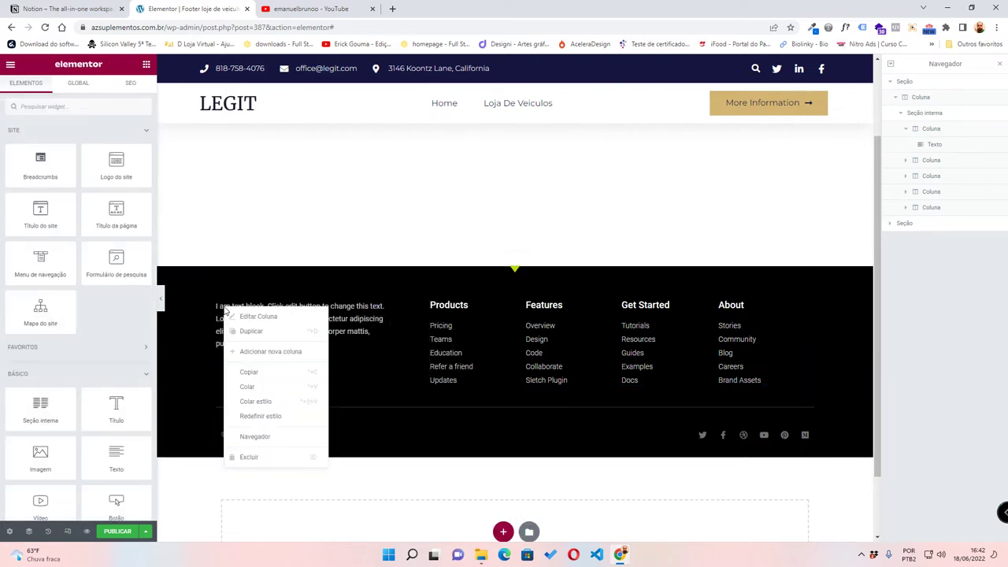
pyautogui.click(282, 457)
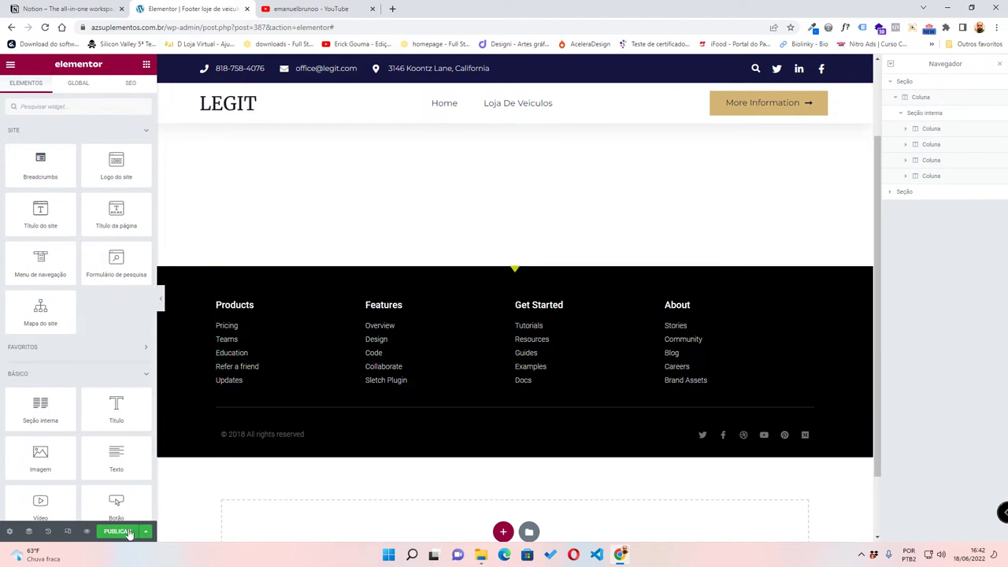
# - Publish the footer template with an added display condition and exit to the WordPress dashboard
pyautogui.click(128, 531)
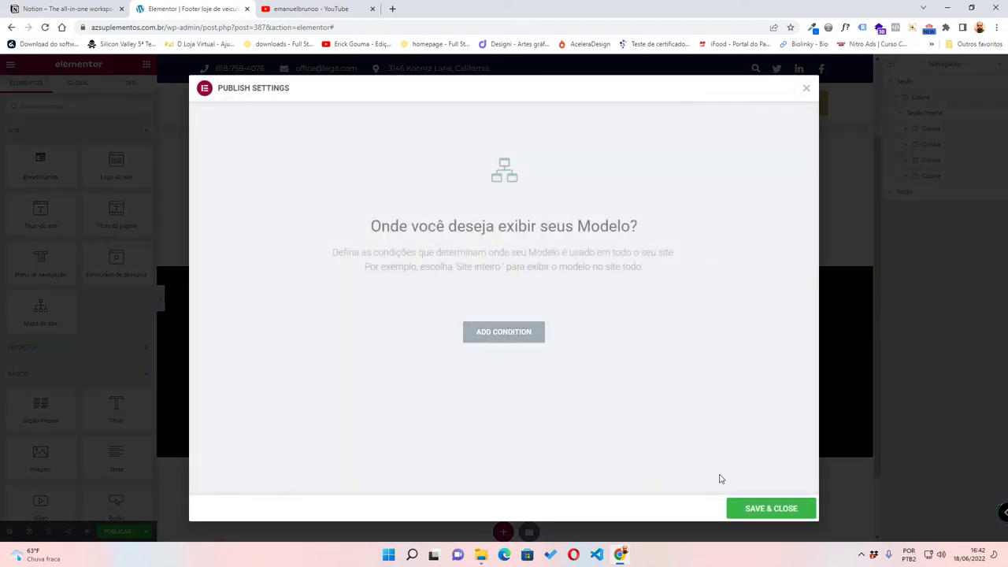
pyautogui.click(523, 331)
pyautogui.click(774, 508)
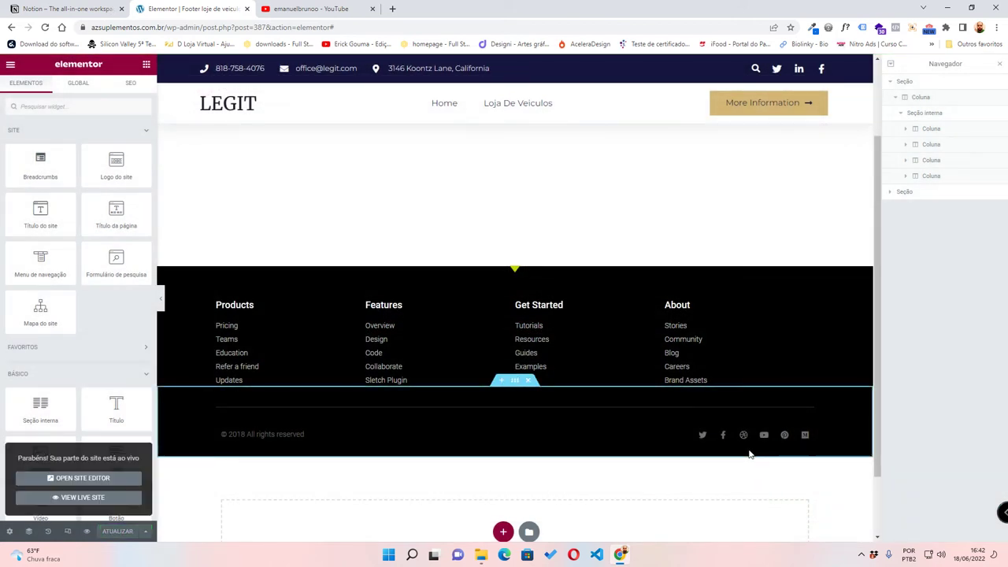
pyautogui.click(10, 65)
pyautogui.click(10, 66)
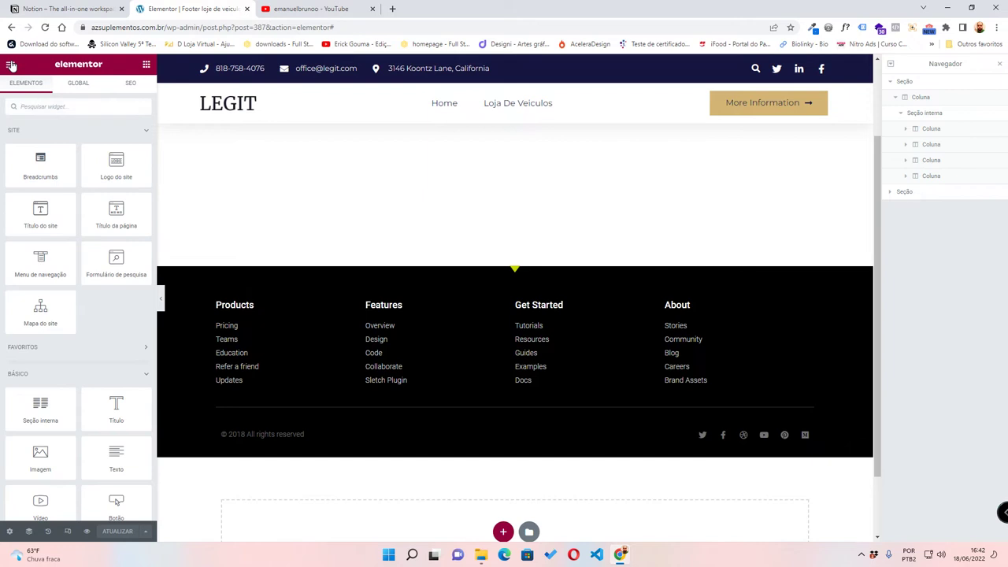
pyautogui.click(11, 66)
pyautogui.click(64, 273)
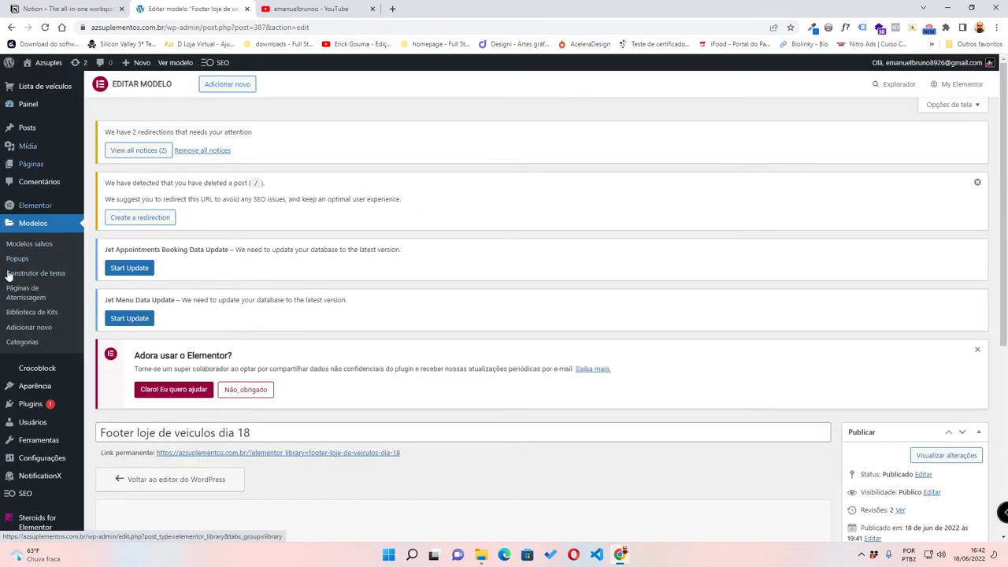
# - Move the existing "Filtro pesquisa de carros" filter in Smart Filters to the trash
pyautogui.scroll(-2, 27, 293)
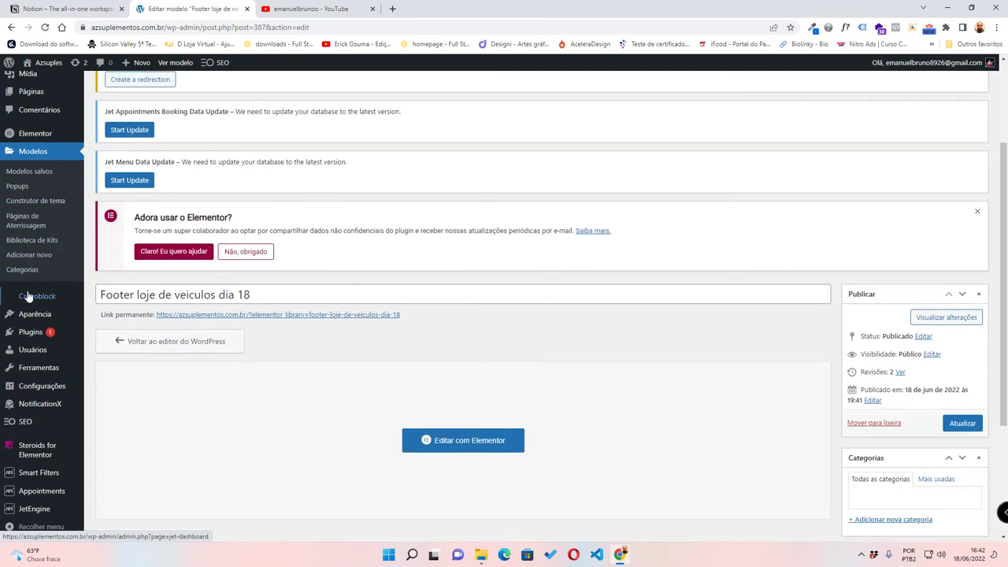
pyautogui.moveTo(39, 485)
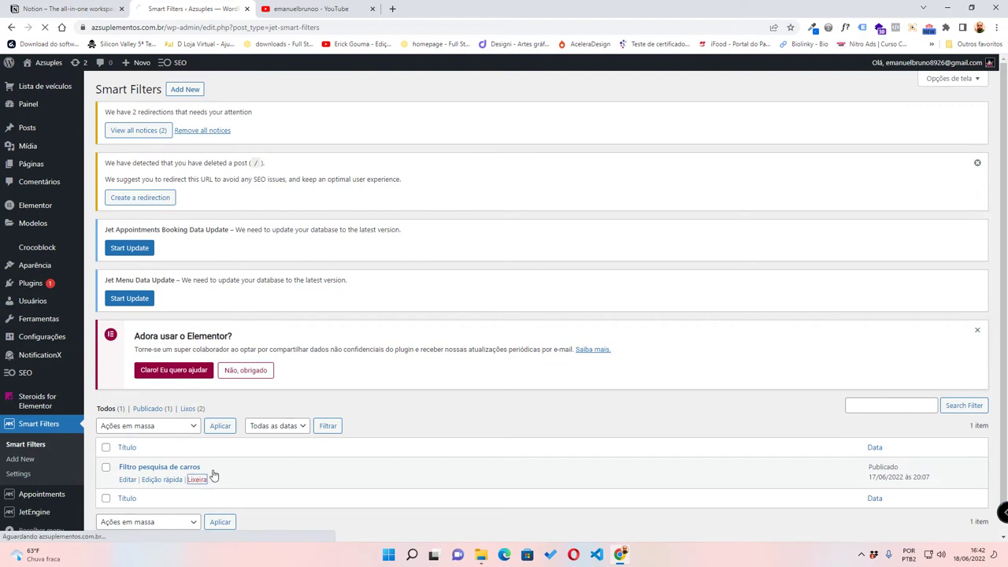
pyautogui.click(198, 480)
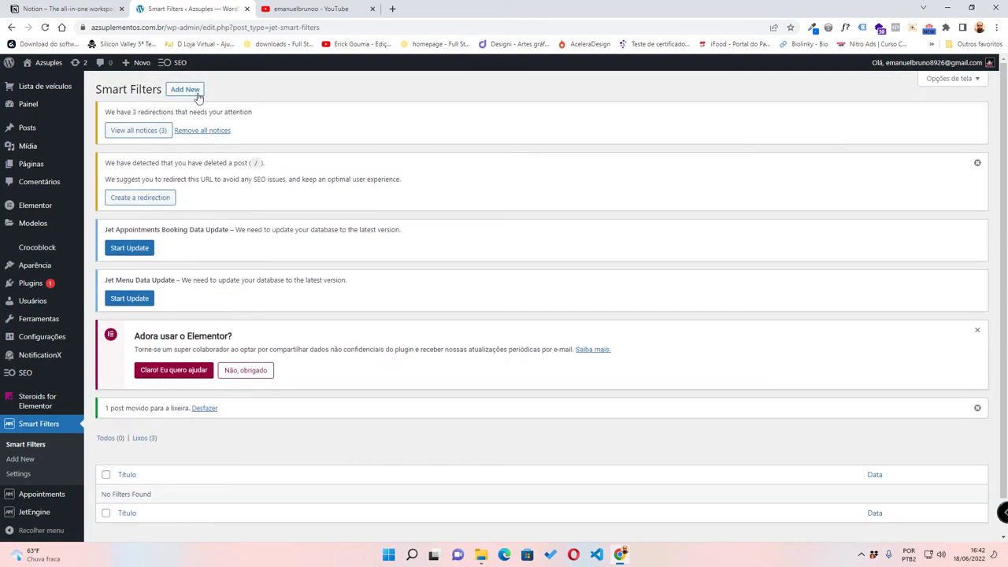
# - Add a new smart filter titled "Pesquisa de carro", using the same text for Filter Label and Active Filter Label
pyautogui.click(197, 92)
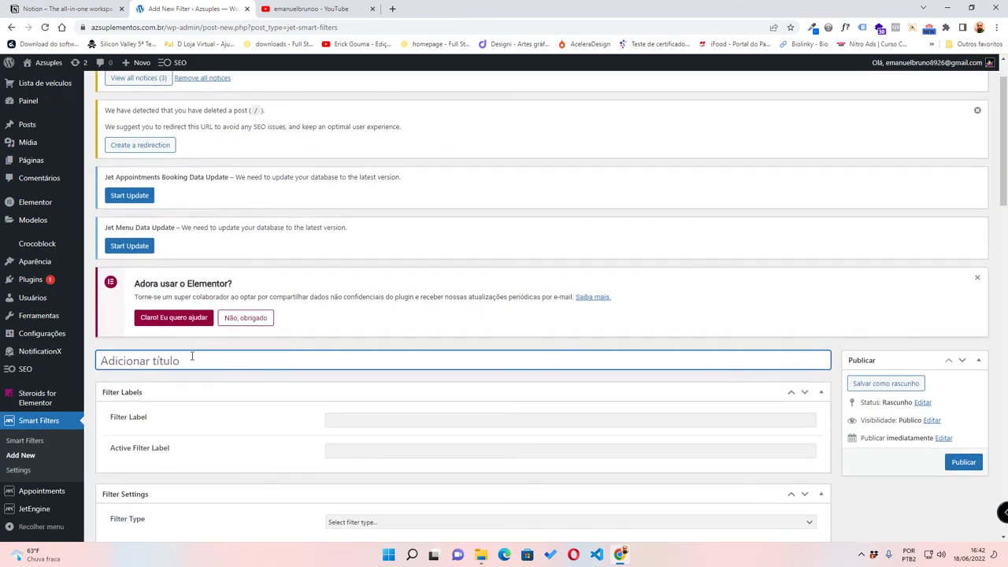
pyautogui.write('Pesquisa de carro')
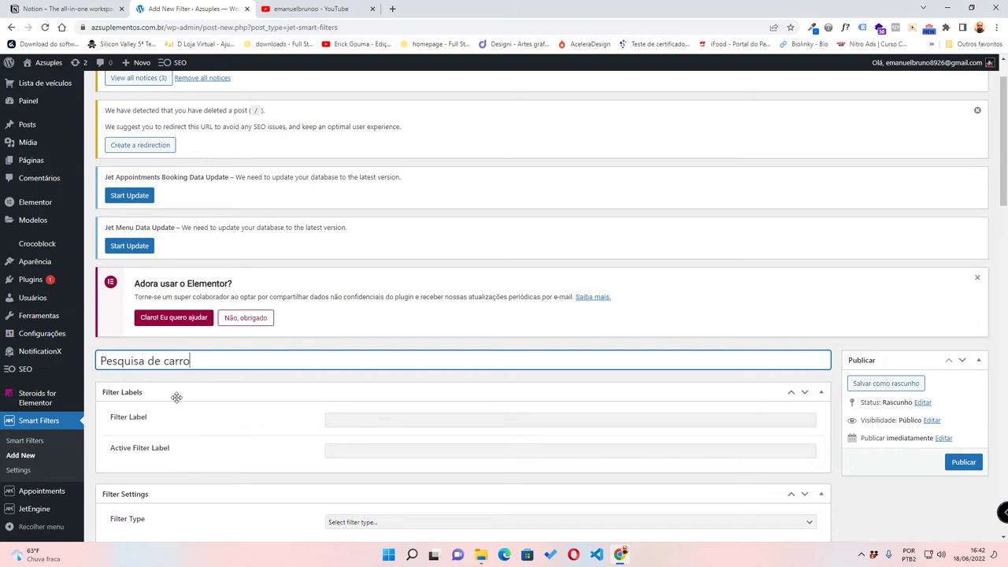
pyautogui.moveTo(181, 360); pyautogui.dragTo(88, 362)
pyautogui.hotkey('ctrl', 'c')
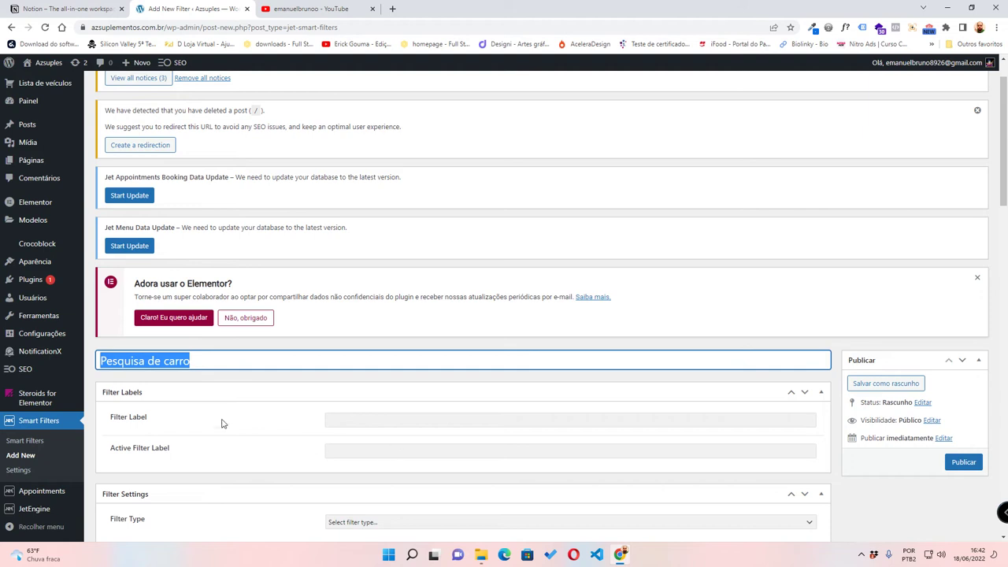
pyautogui.click(331, 420)
pyautogui.hotkey('ctrl', 'v')
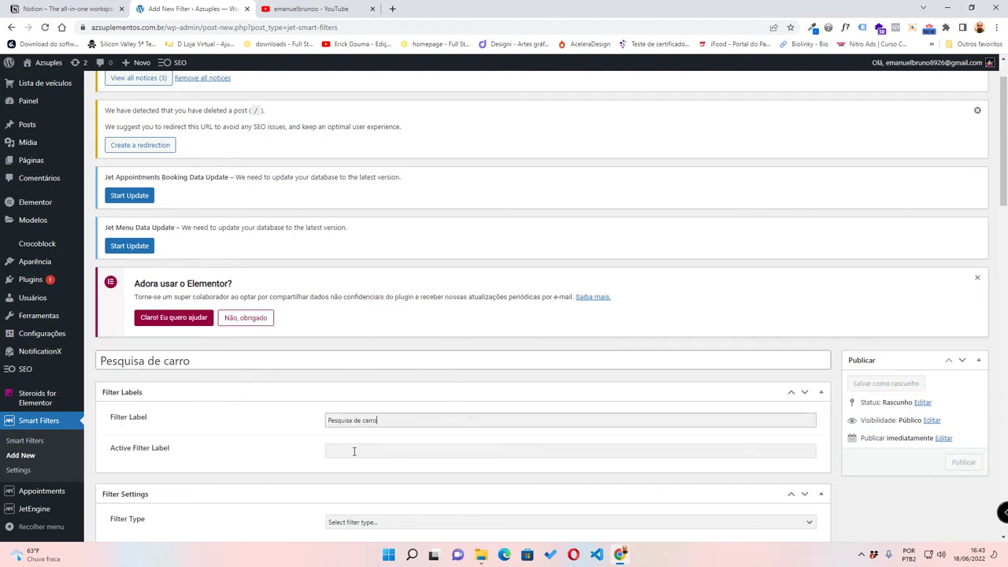
pyautogui.click(353, 451)
pyautogui.hotkey('ctrl', 'v')
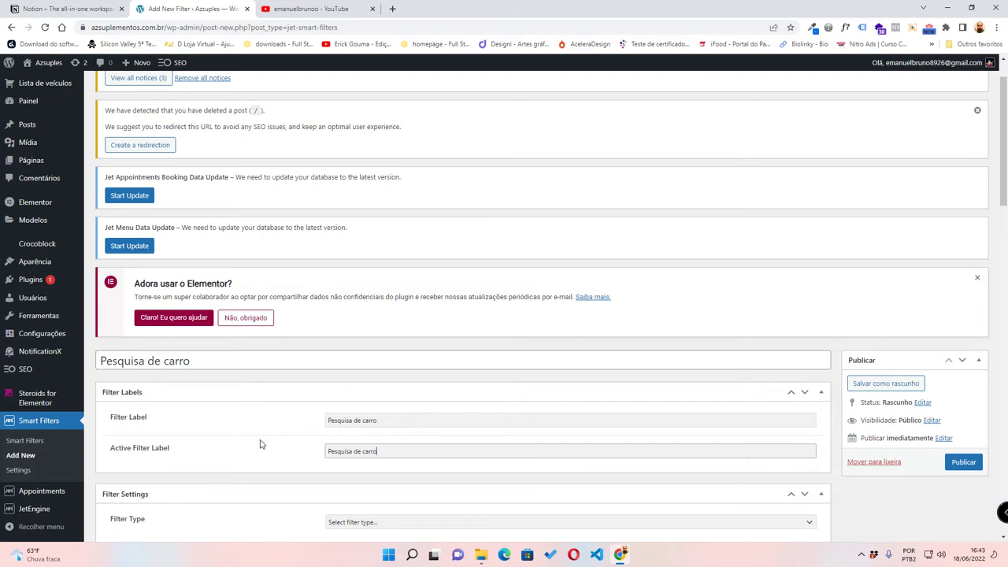
# - Set the Filter Type of the "Pesquisa de carro" filter to Select
pyautogui.scroll(-2, 260, 442)
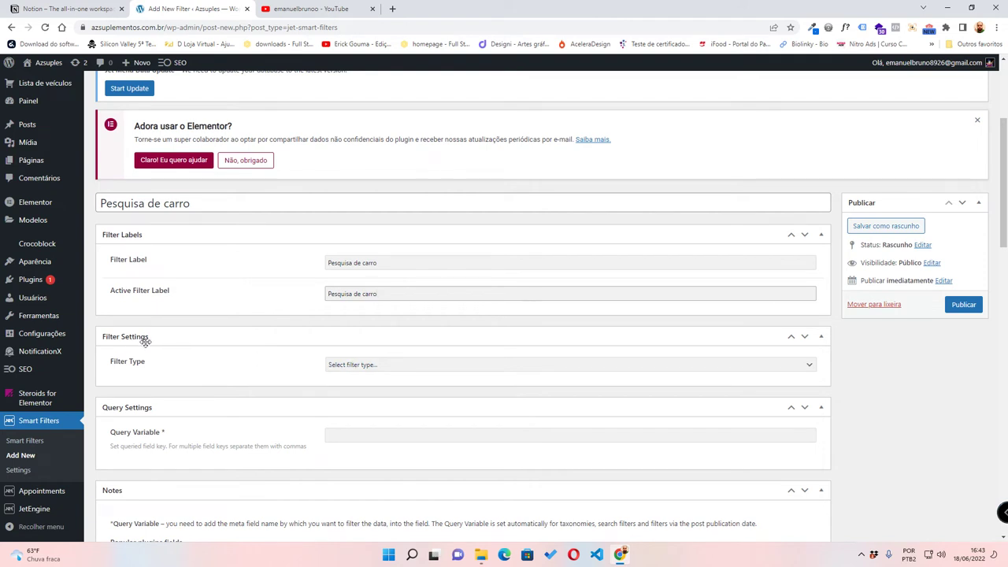
pyautogui.click(384, 366)
pyautogui.click(365, 397)
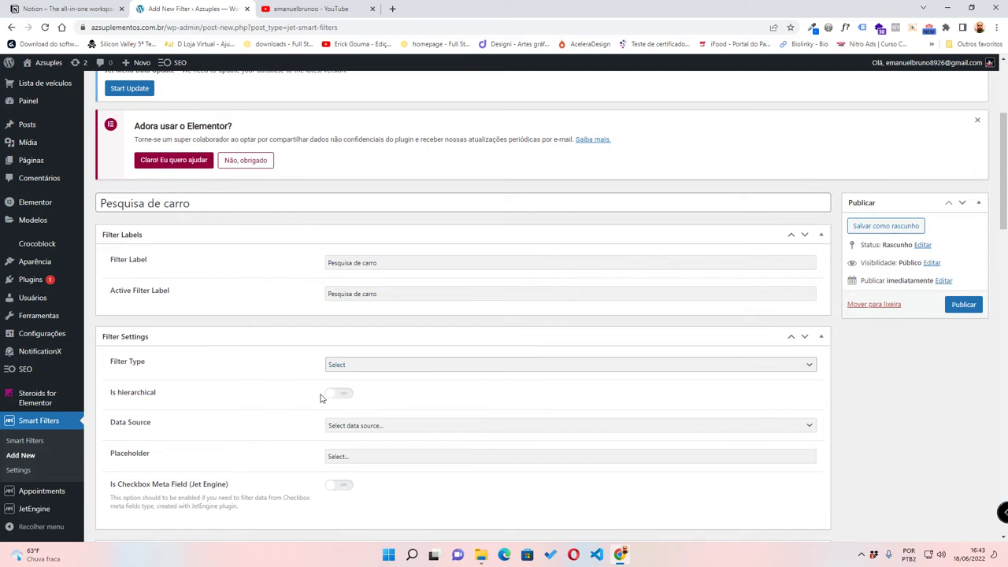
# - Make the "Pesquisa de carro" filter hierarchical and add a first level to its filter hierarchy
pyautogui.click(348, 395)
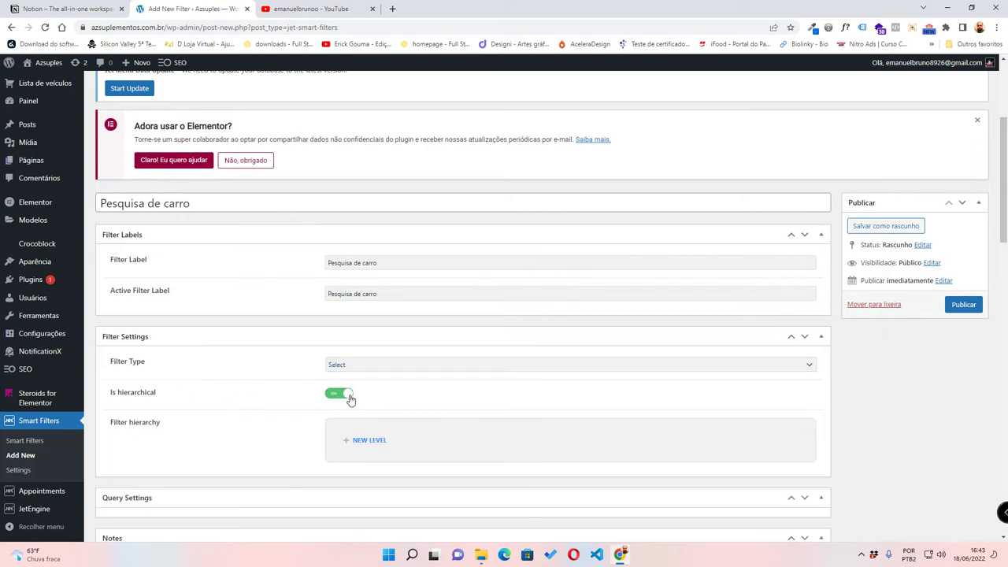
pyautogui.click(372, 441)
pyautogui.scroll(-2, 405, 424)
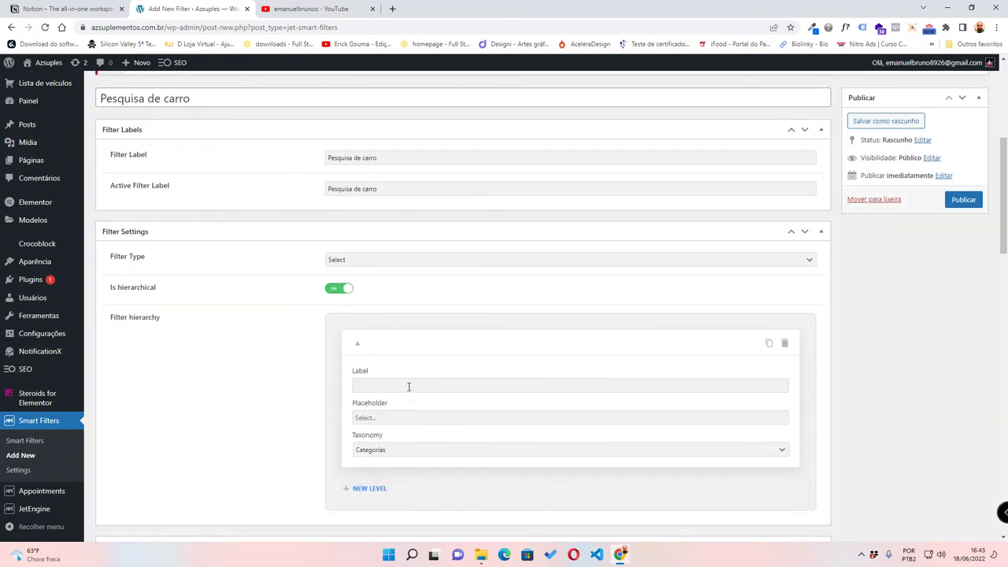
# - Fill in the first hierarchy level with "Tipo de veiculo" as label and placeholder, and choose the Tipo de veiculo taxonomy
pyautogui.click(411, 383)
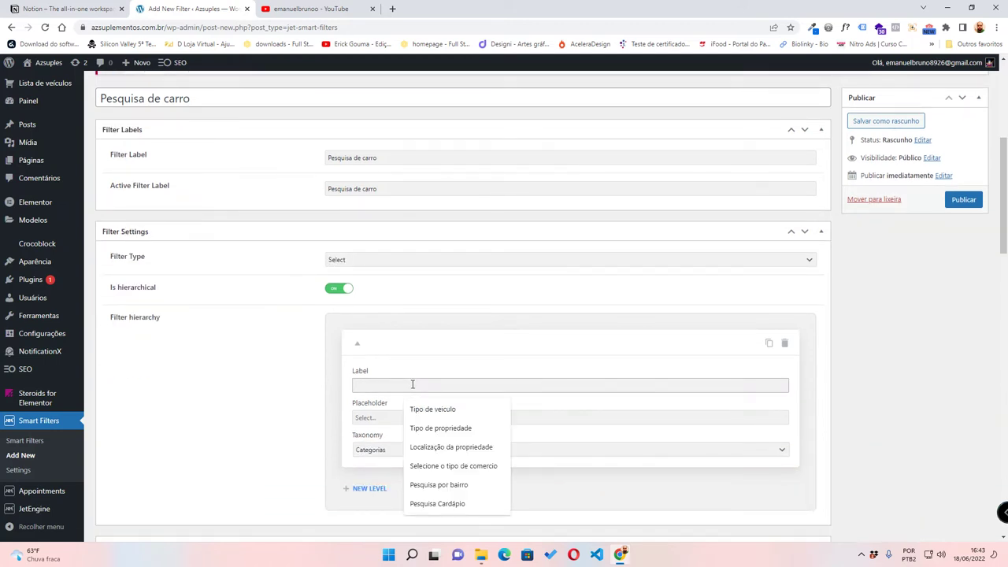
pyautogui.write('Tip')
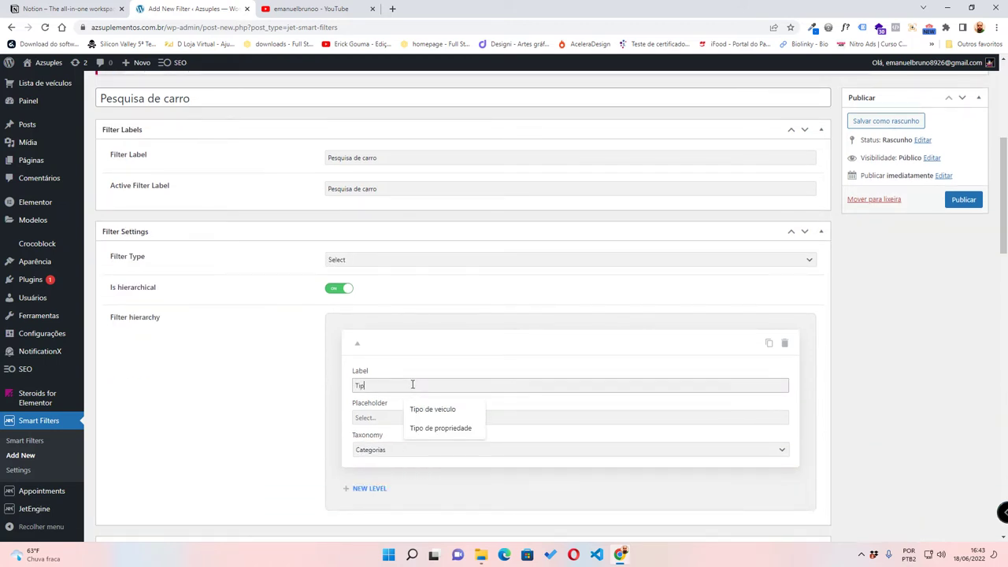
pyautogui.write('o de vei')
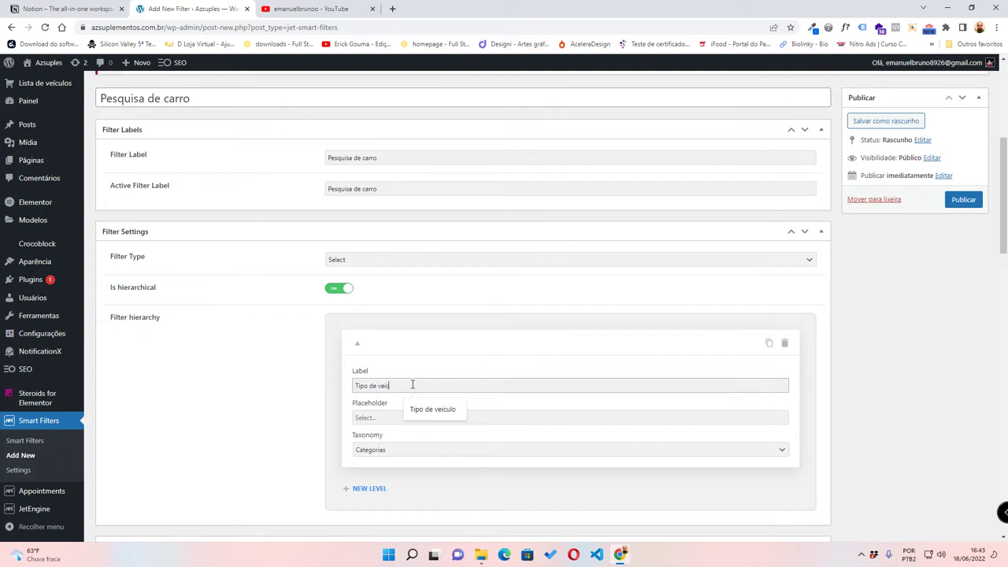
pyautogui.write('culo')
pyautogui.hotkey('ctrl', 'a')
pyautogui.hotkey('ctrl', 'c')
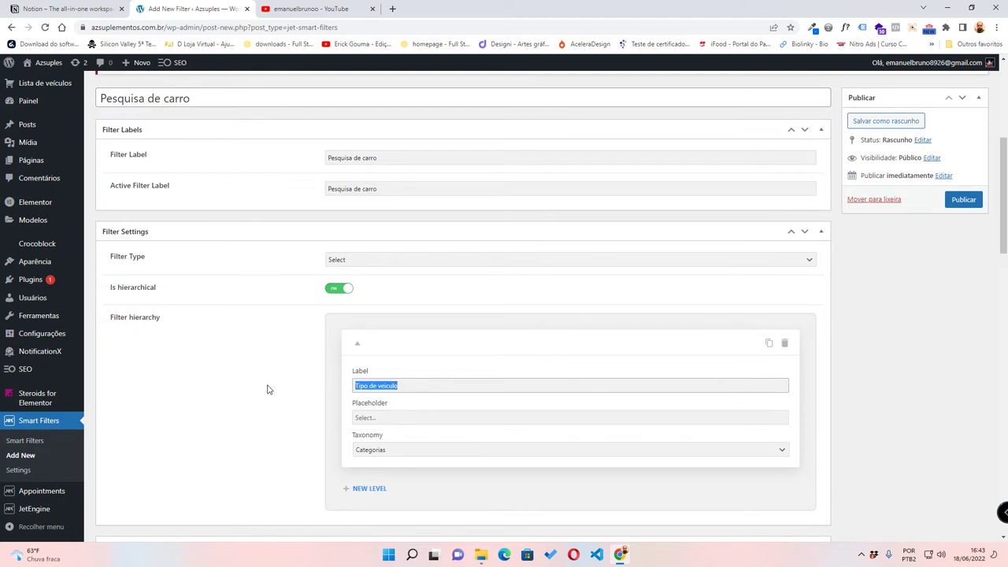
pyautogui.click(391, 419)
pyautogui.hotkey('ctrl', 'v')
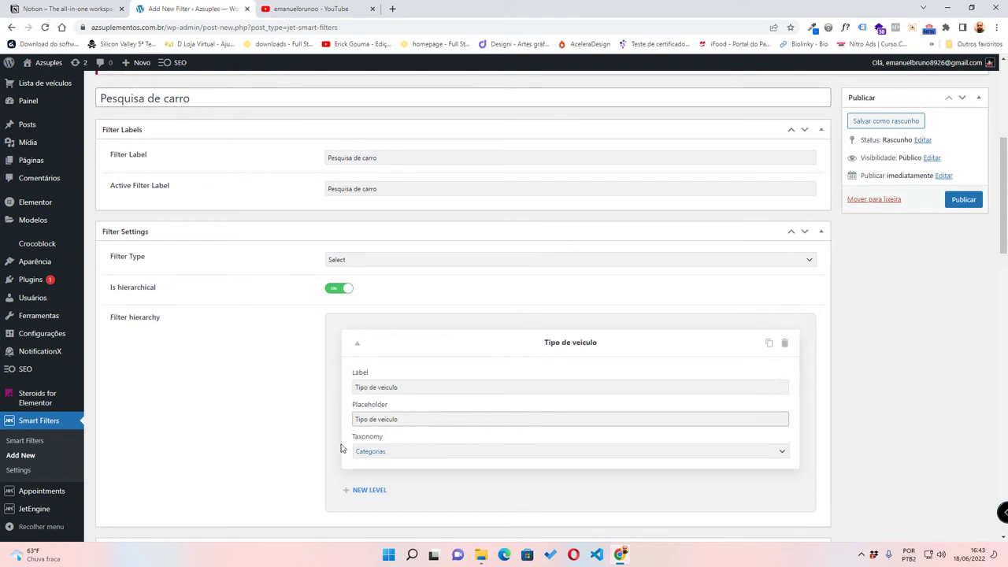
pyautogui.click(370, 456)
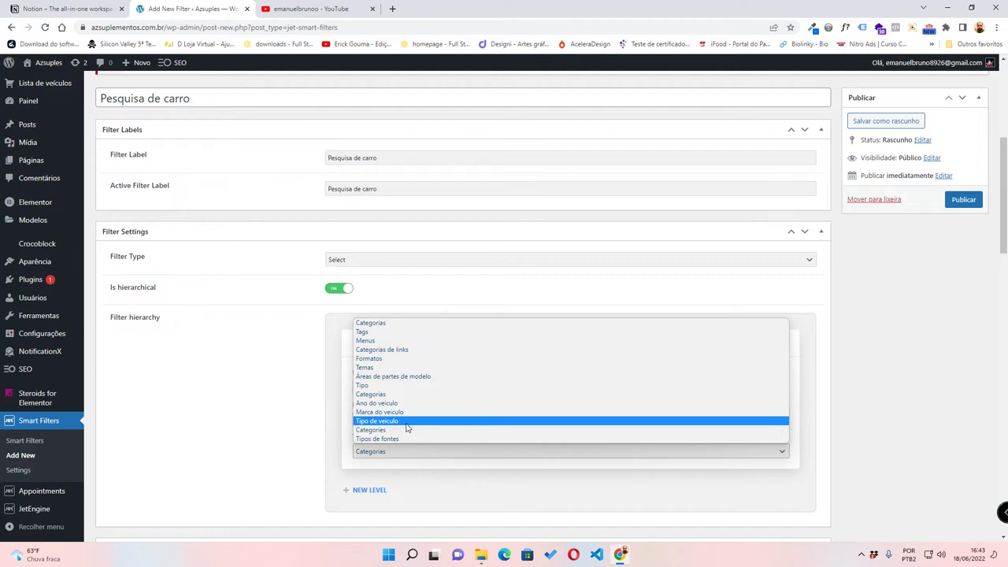
pyautogui.click(408, 422)
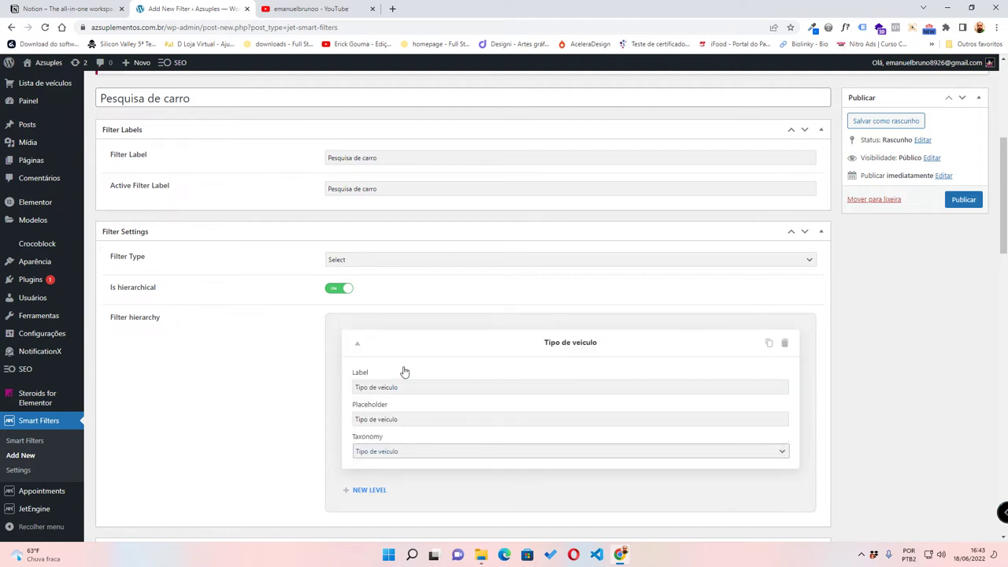
# - Add a second hierarchy level with "Marca veículo" as both its label and placeholder
pyautogui.scroll(-1, 385, 473)
pyautogui.click(369, 386)
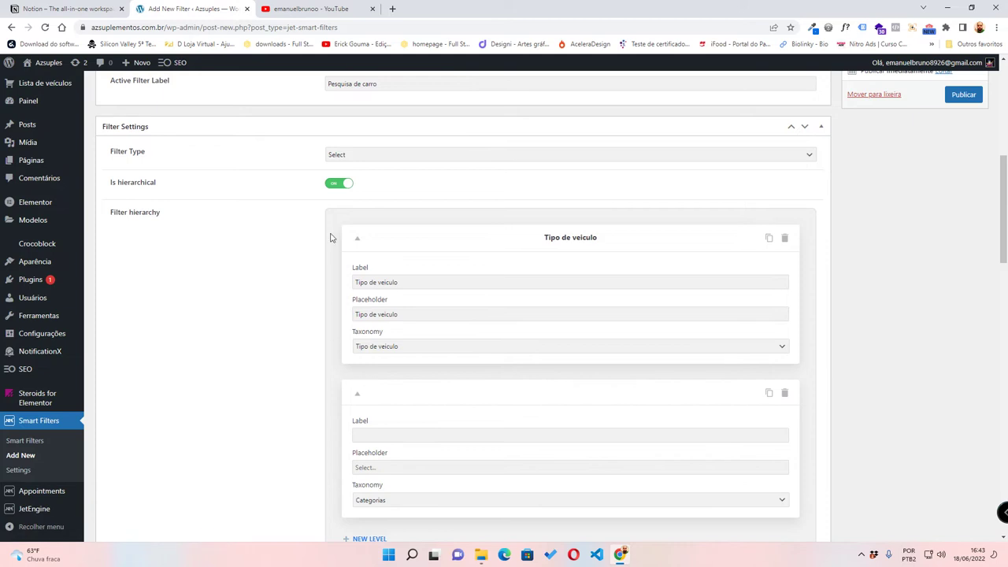
pyautogui.click(370, 433)
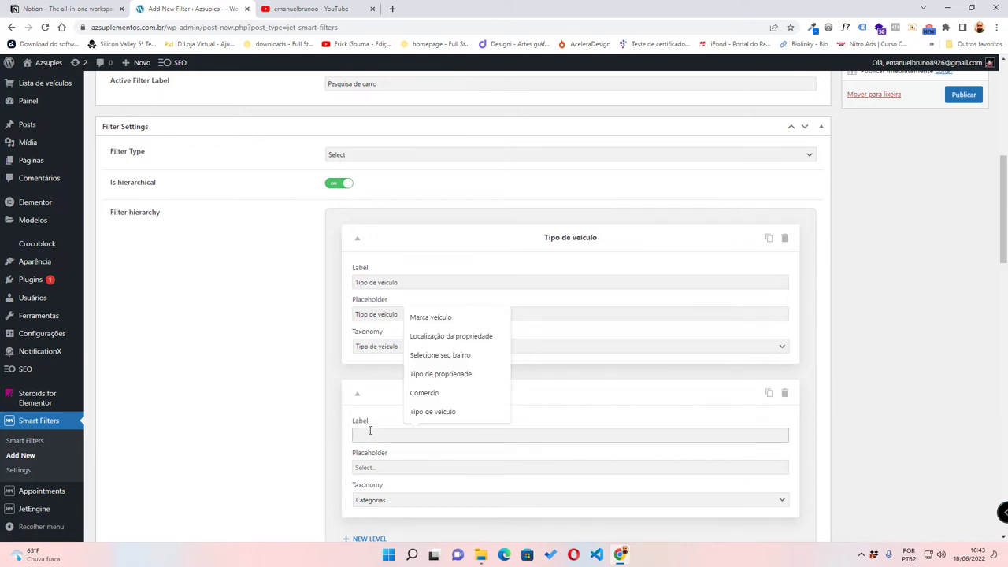
pyautogui.write('M')
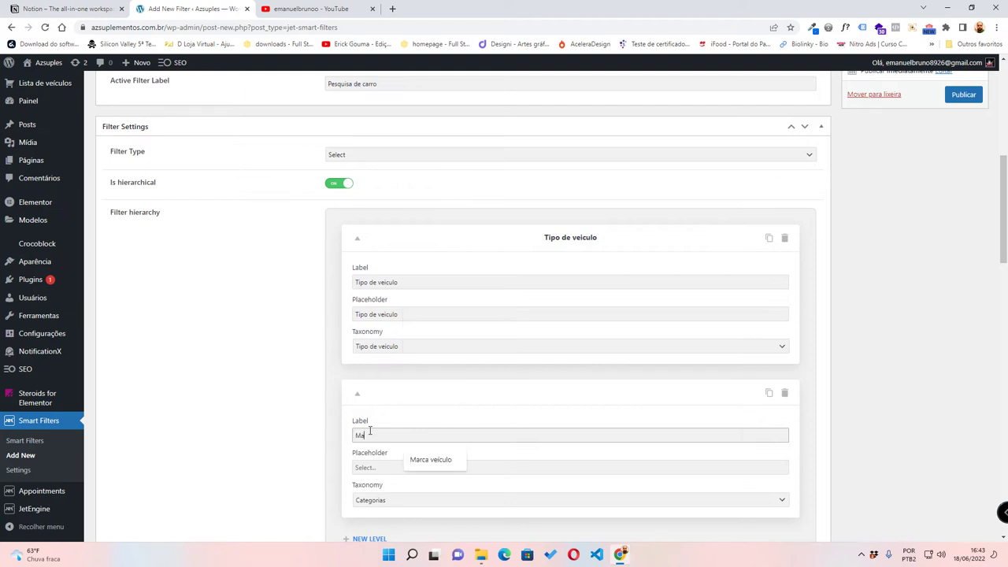
pyautogui.write('a veículo')
pyautogui.click(433, 459)
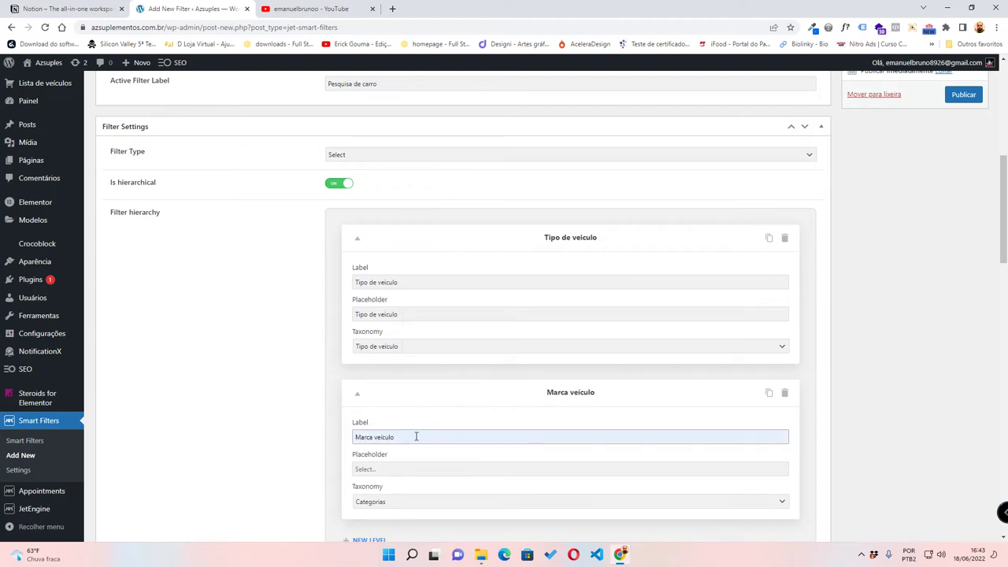
pyautogui.moveTo(416, 436); pyautogui.dragTo(332, 431)
pyautogui.hotkey('ctrl', 'c')
pyautogui.click(437, 467)
pyautogui.hotkey('ctrl', 'v')
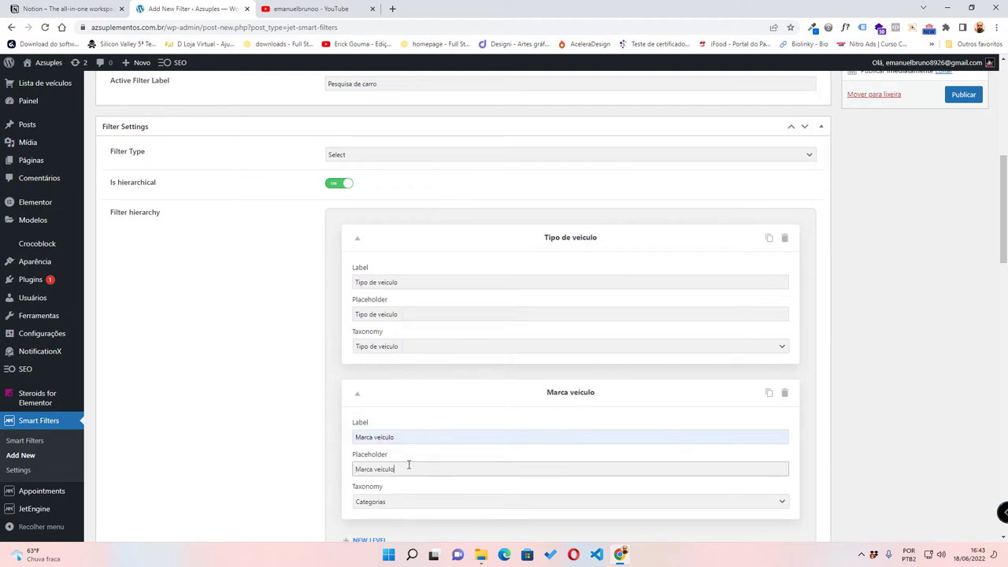
# - Set the "Marca veículo" level's taxonomy to Marca do veiculo and collapse both hierarchy levels
pyautogui.scroll(-1, 362, 398)
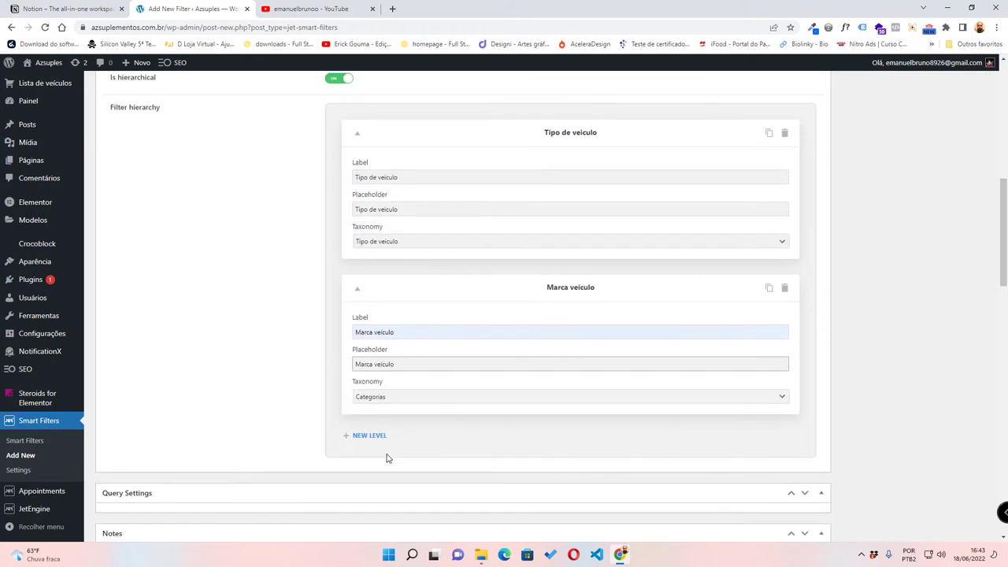
pyautogui.click(370, 404)
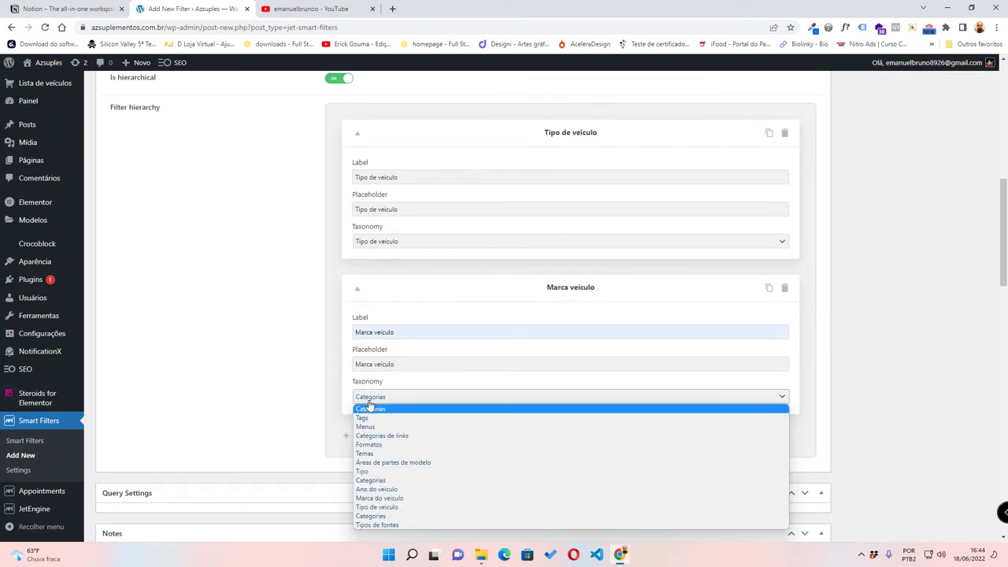
pyautogui.click(423, 496)
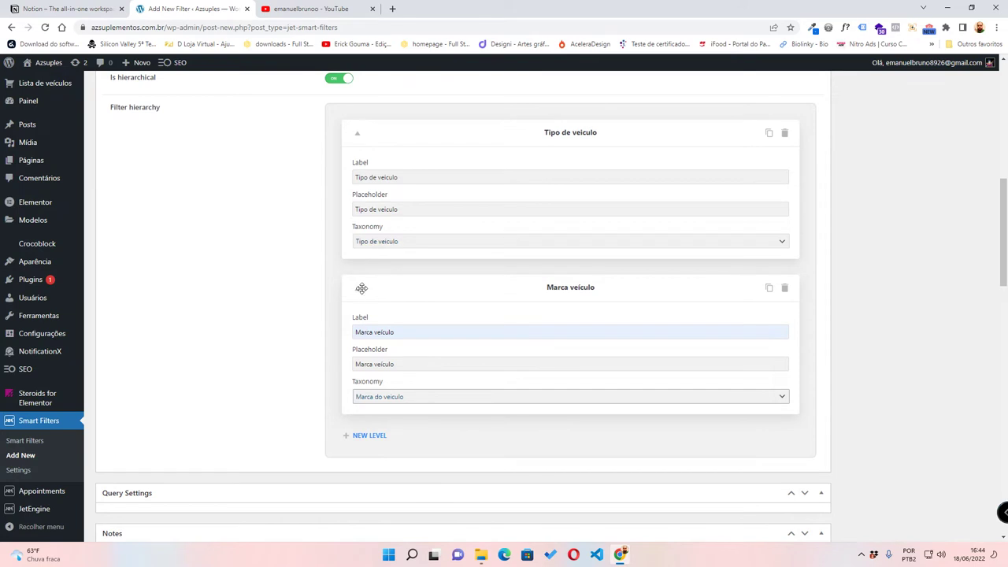
pyautogui.click(359, 289)
pyautogui.click(357, 133)
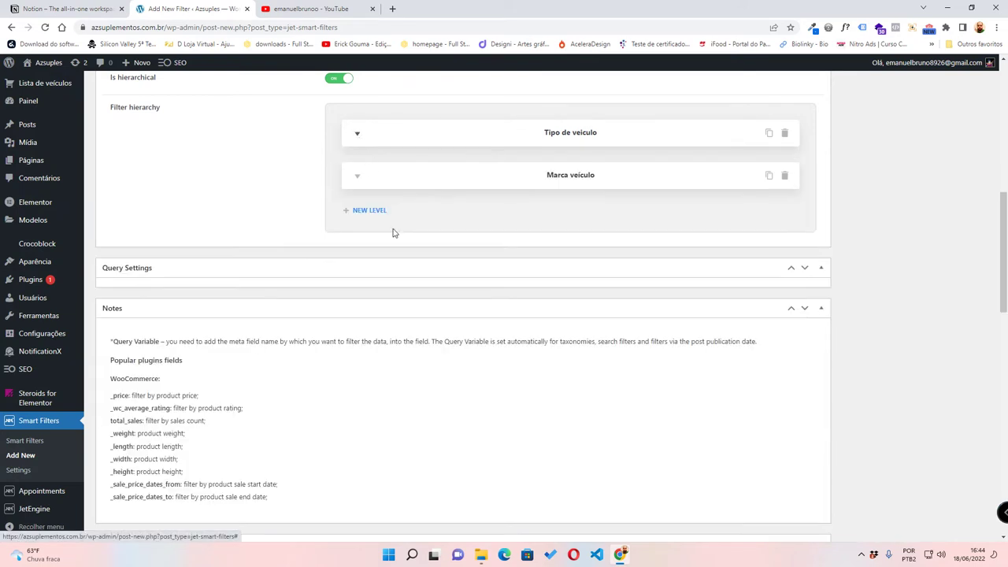
# - Add a third hierarchy level with "Ano do veiculo" as both its label and placeholder
pyautogui.click(350, 211)
pyautogui.scroll(2, 366, 407)
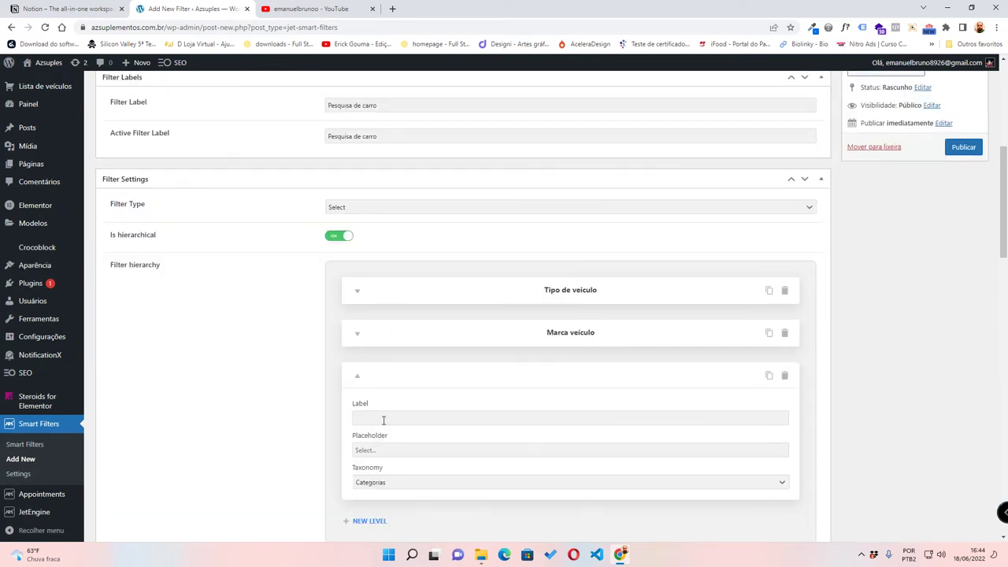
pyautogui.click(384, 420)
pyautogui.click(452, 478)
pyautogui.click(385, 452)
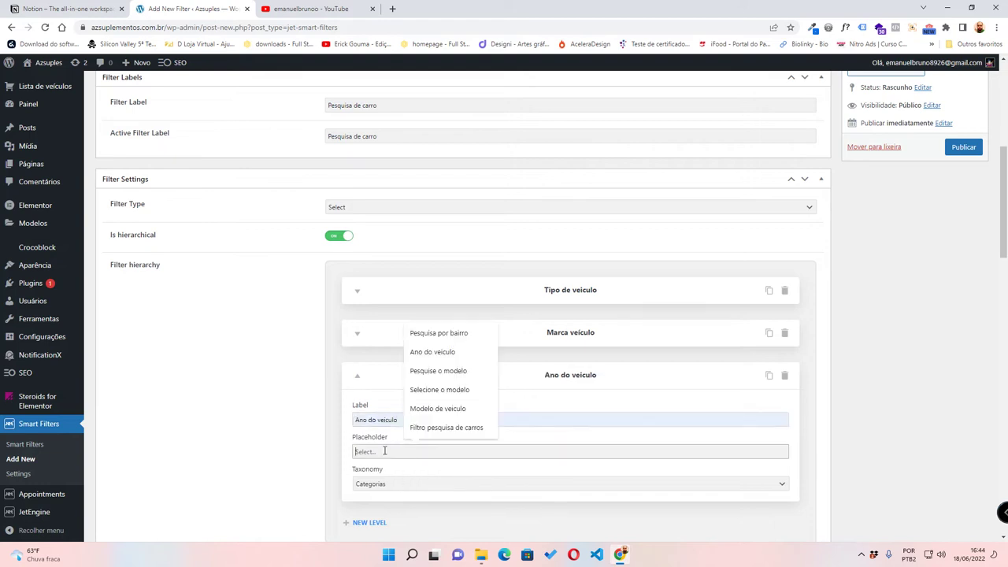
pyautogui.moveTo(399, 419); pyautogui.dragTo(305, 420)
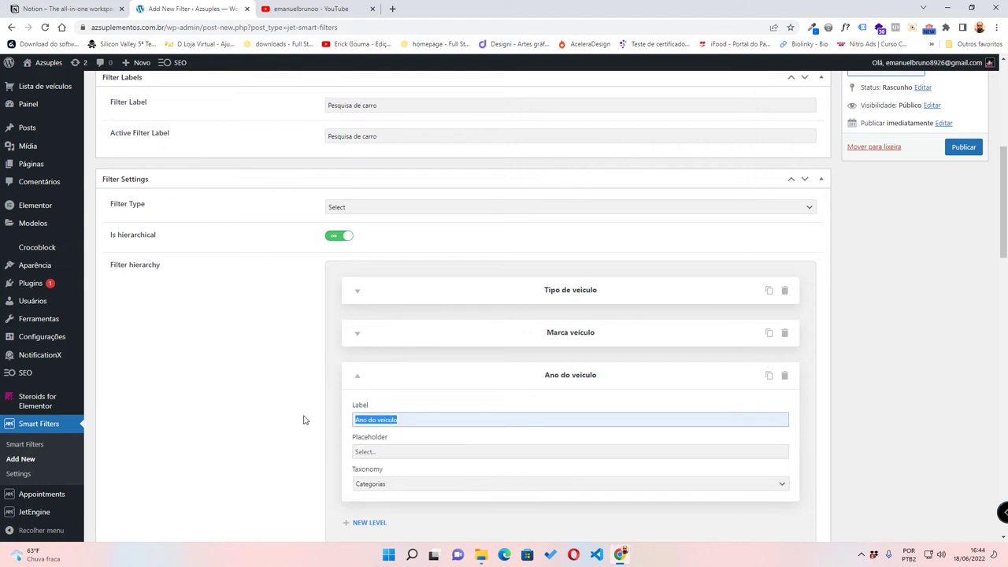
pyautogui.click(437, 455)
pyautogui.write('Ano do veiculo')
# - Set the taxonomy of the "Ano do veiculo" level to Ano do veiculo
pyautogui.scroll(-1, 370, 441)
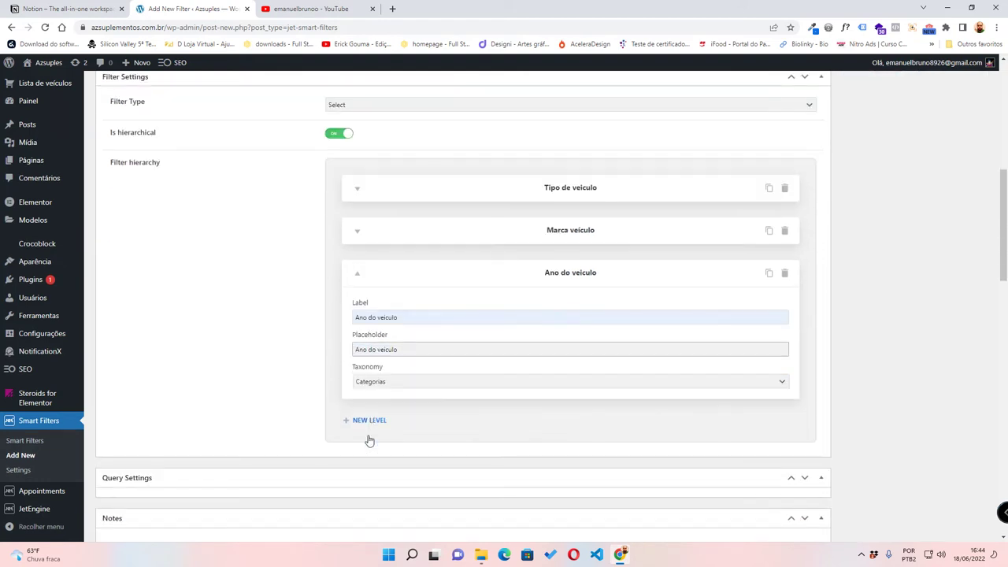
pyautogui.click(384, 381)
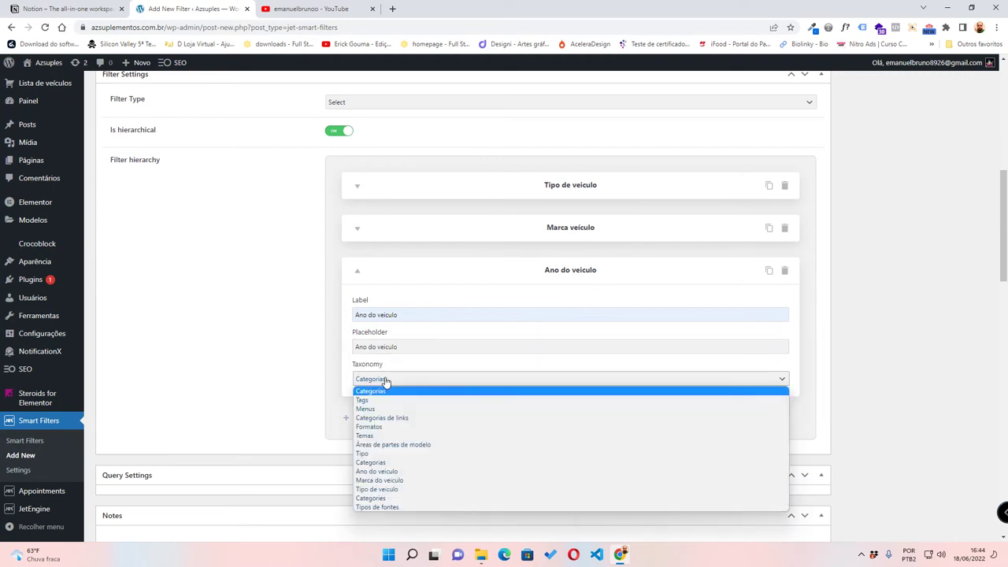
pyautogui.click(415, 471)
pyautogui.scroll(3, 450, 398)
pyautogui.scroll(-3, 410, 398)
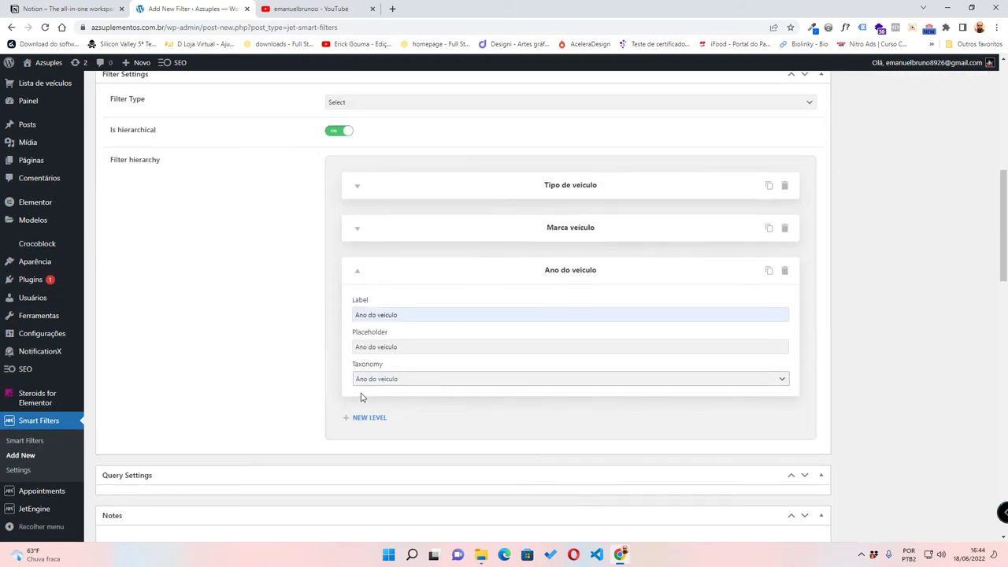
# - Collapse the "Ano do veiculo" level and publish the "Pesquisa de carro" filter
pyautogui.click(357, 271)
pyautogui.scroll(2, 929, 240)
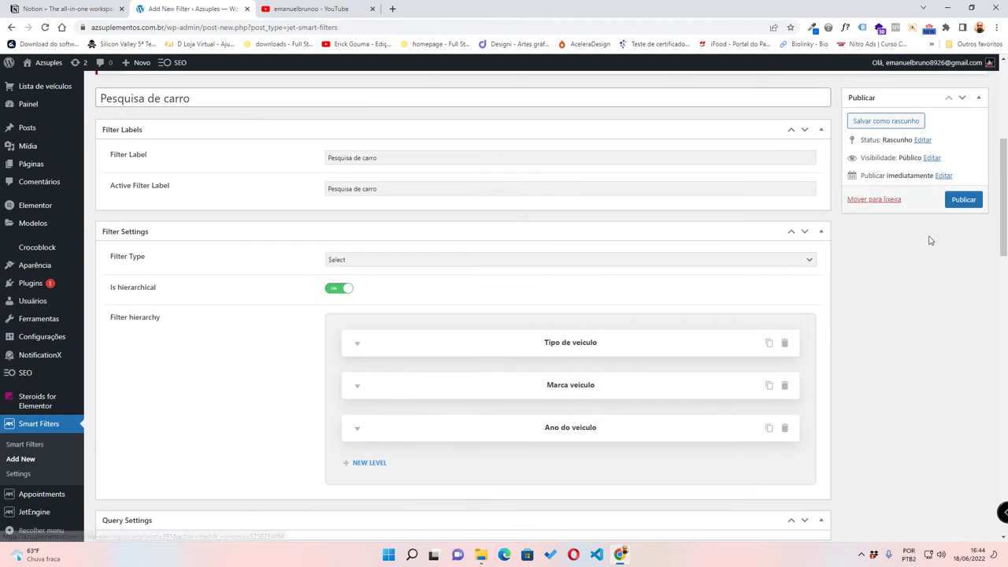
pyautogui.click(963, 201)
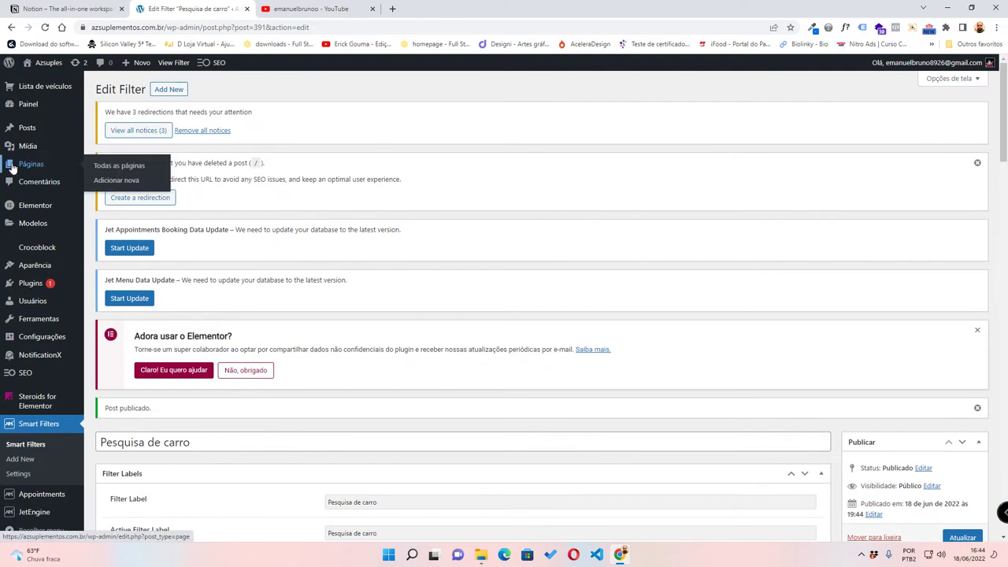
# - Open the Home page from the list of all pages for editing with Elementor in a new browser tab
pyautogui.click(113, 170)
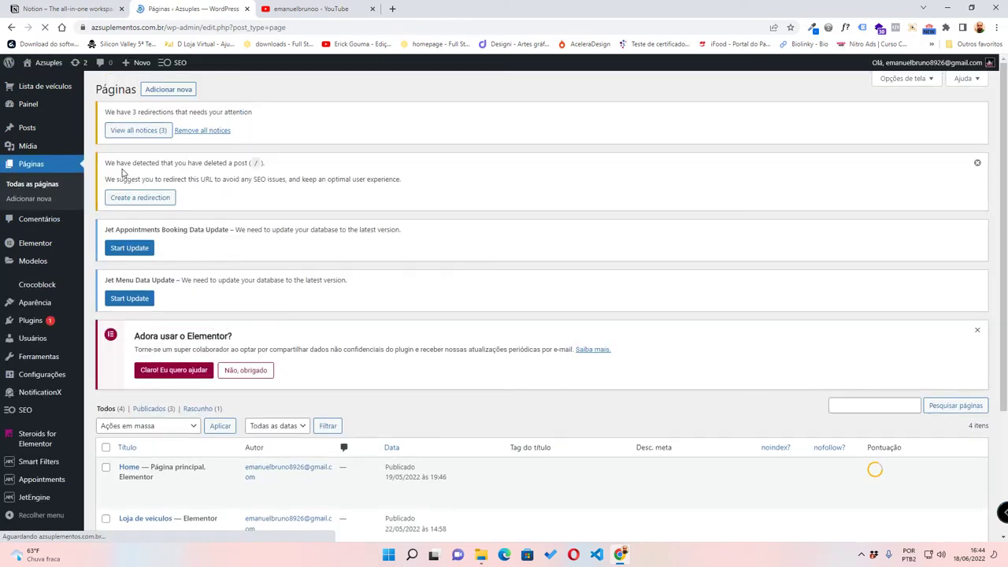
pyautogui.scroll(-2, 154, 182)
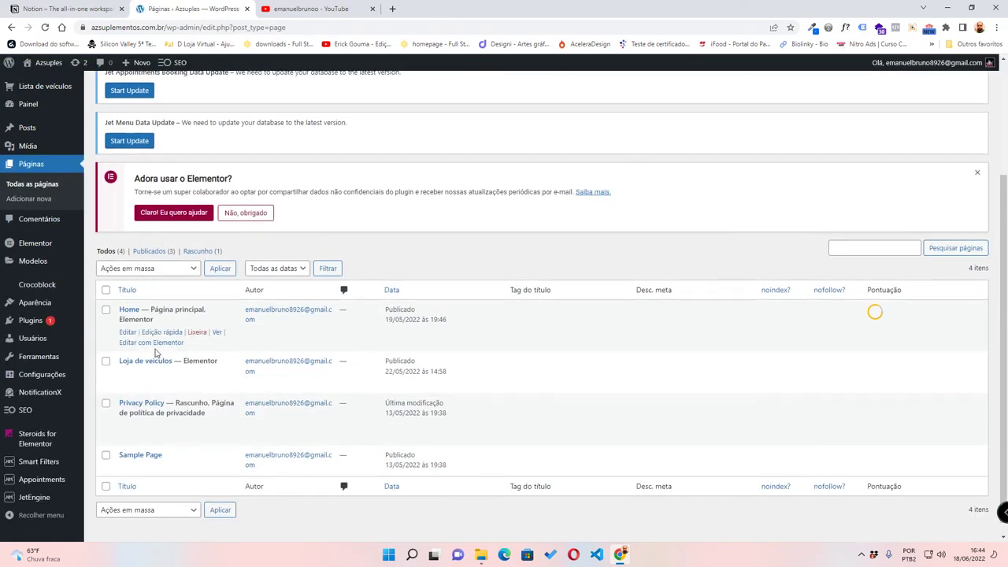
pyautogui.rightClick(156, 340)
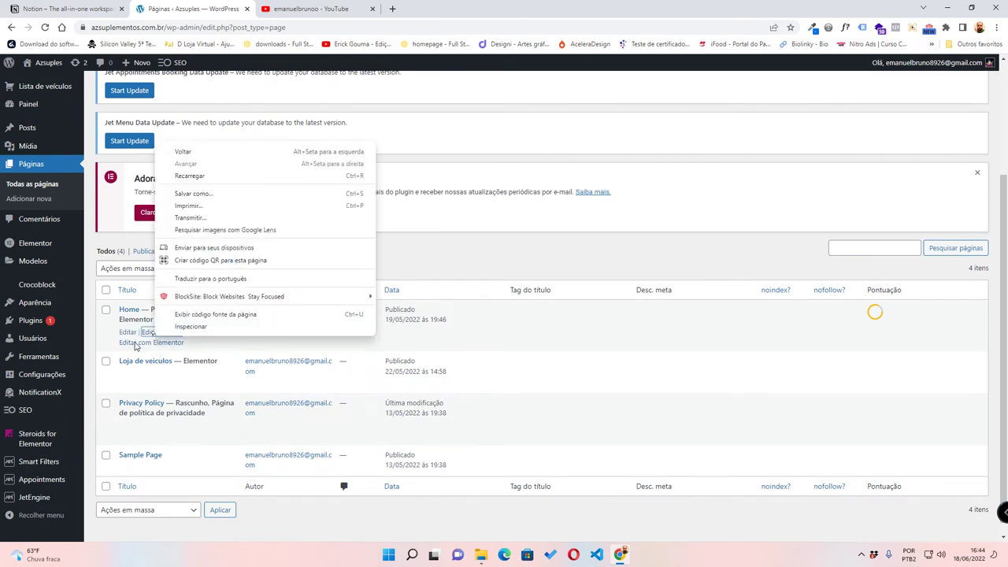
pyautogui.rightClick(142, 343)
pyautogui.click(168, 354)
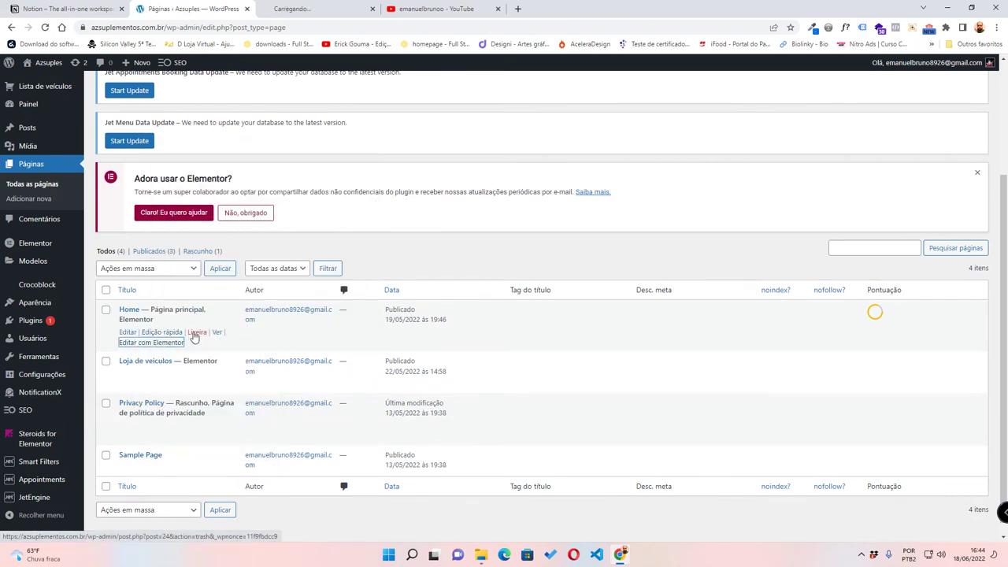
pyautogui.scroll(2, 98, 62)
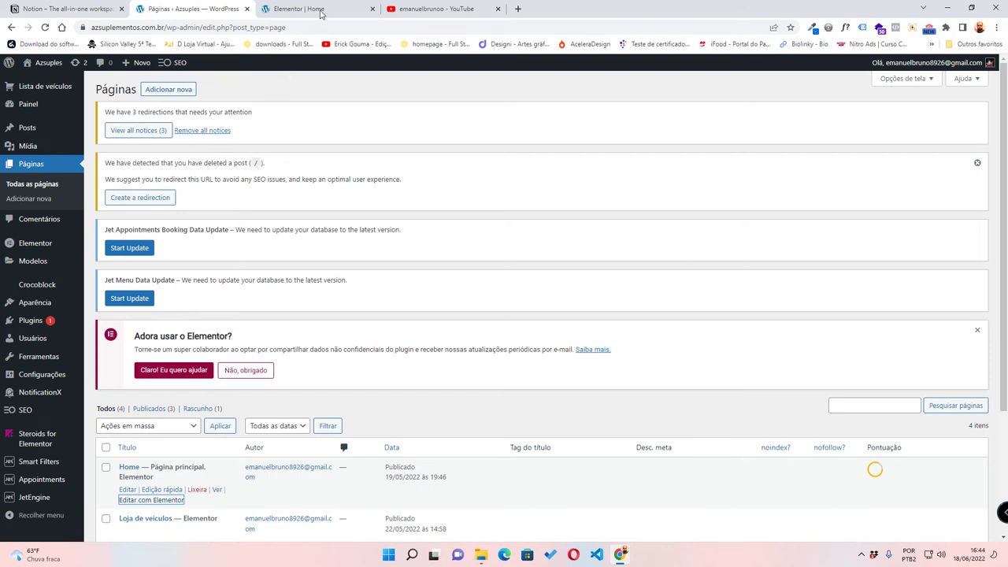
pyautogui.scroll(-3, 341, 250)
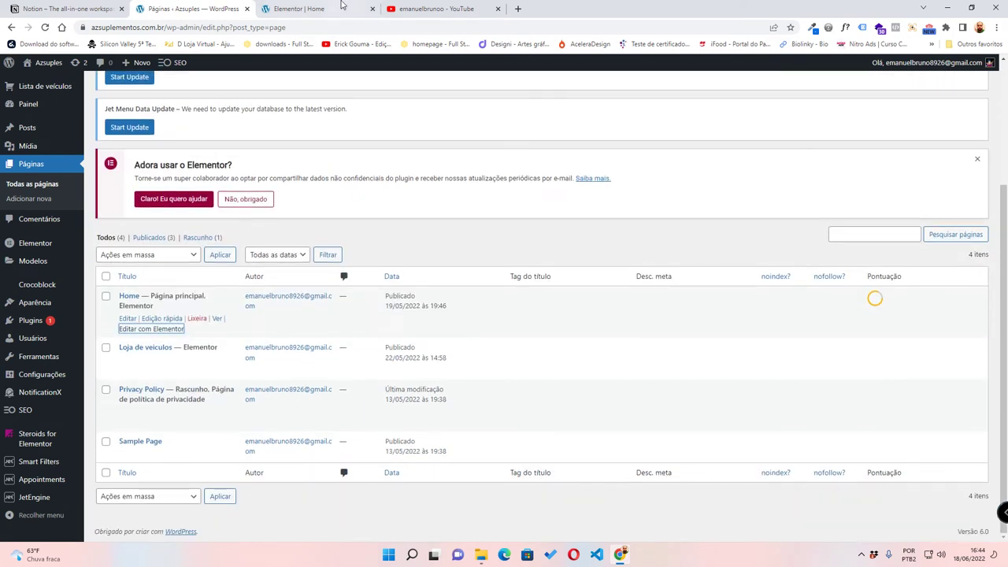
pyautogui.click(341, 6)
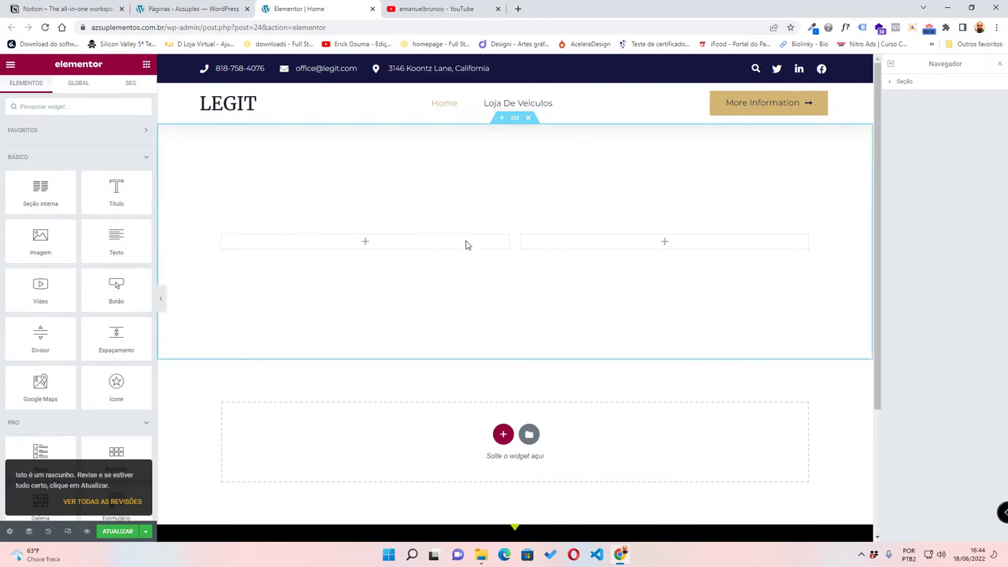
# - Delete the empty two-column section below the header on the Home page and update the page
pyautogui.click(529, 120)
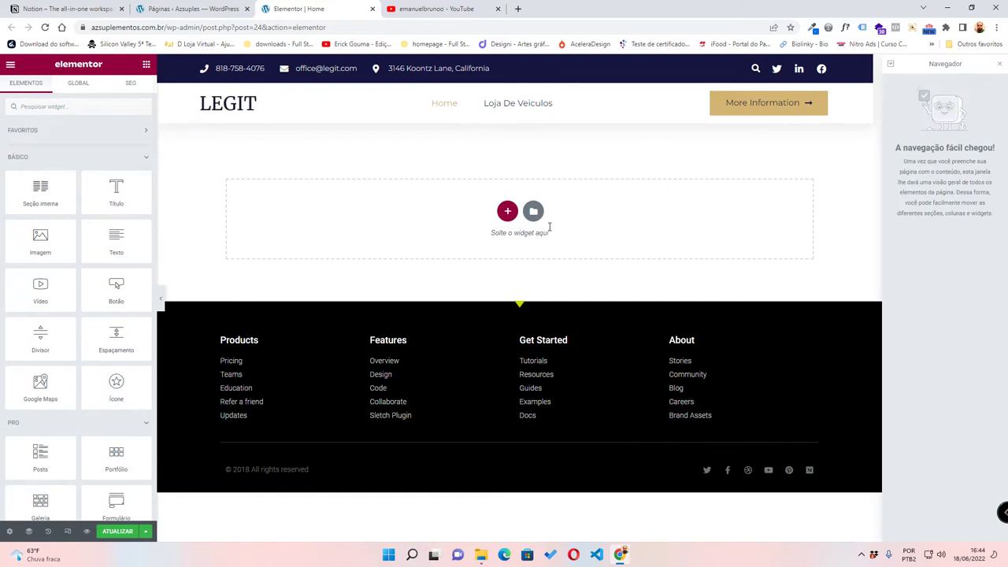
pyautogui.click(118, 531)
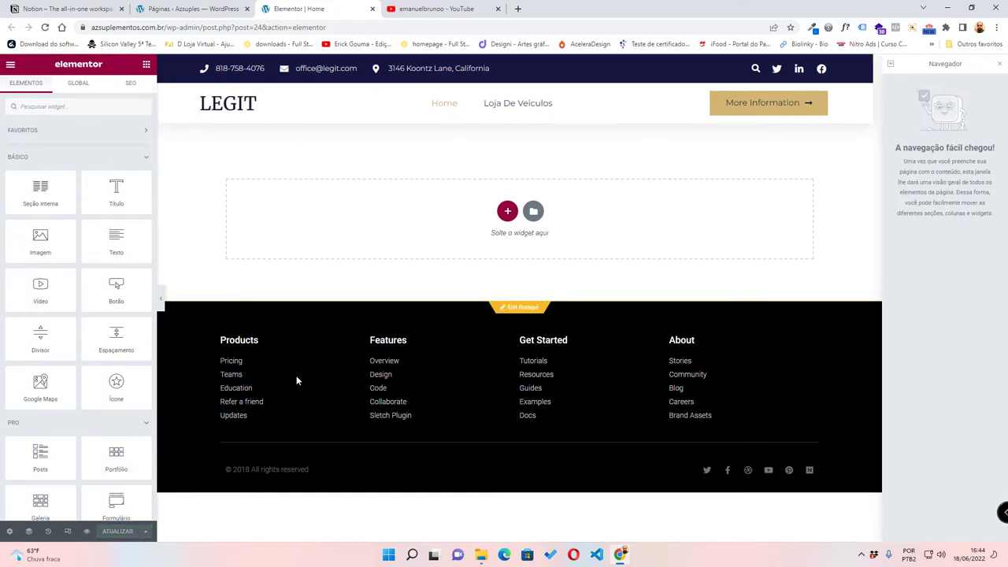
# - Add a new section with two equal columns to the empty Home page content area
pyautogui.click(507, 212)
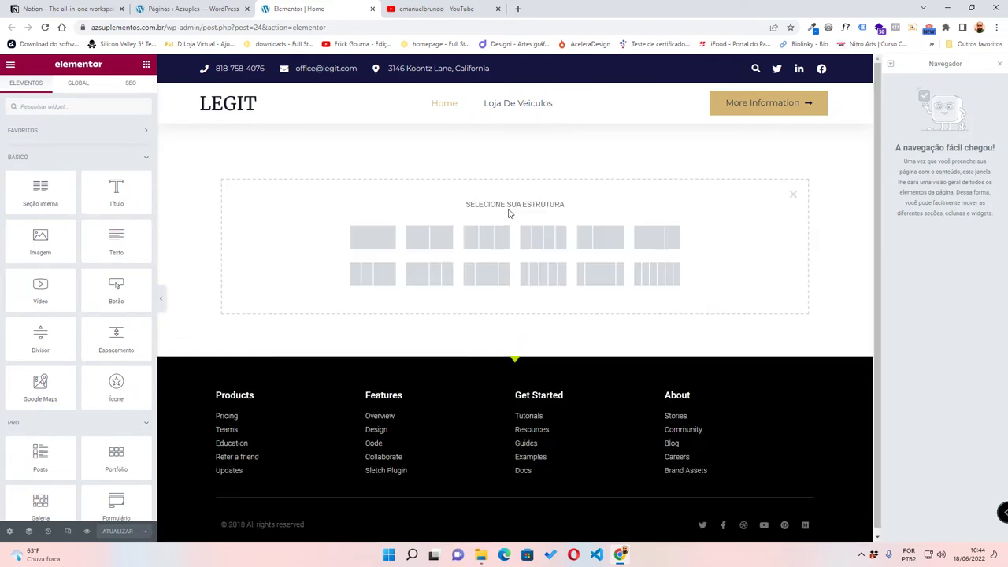
pyautogui.click(793, 194)
pyautogui.click(508, 219)
pyautogui.click(423, 244)
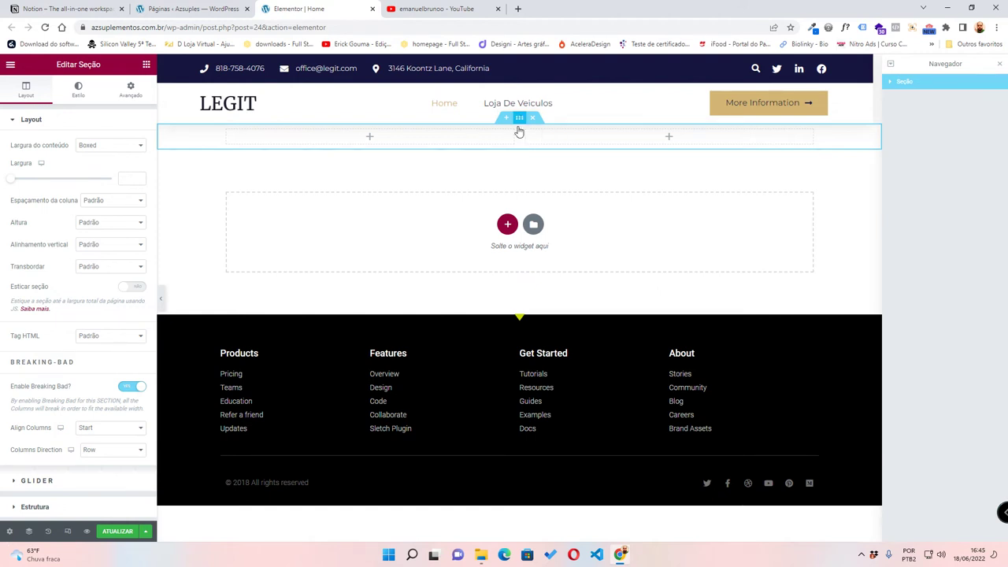
# - Unlink the new section's padding values and set its top and bottom padding to 200 px
pyautogui.click(131, 89)
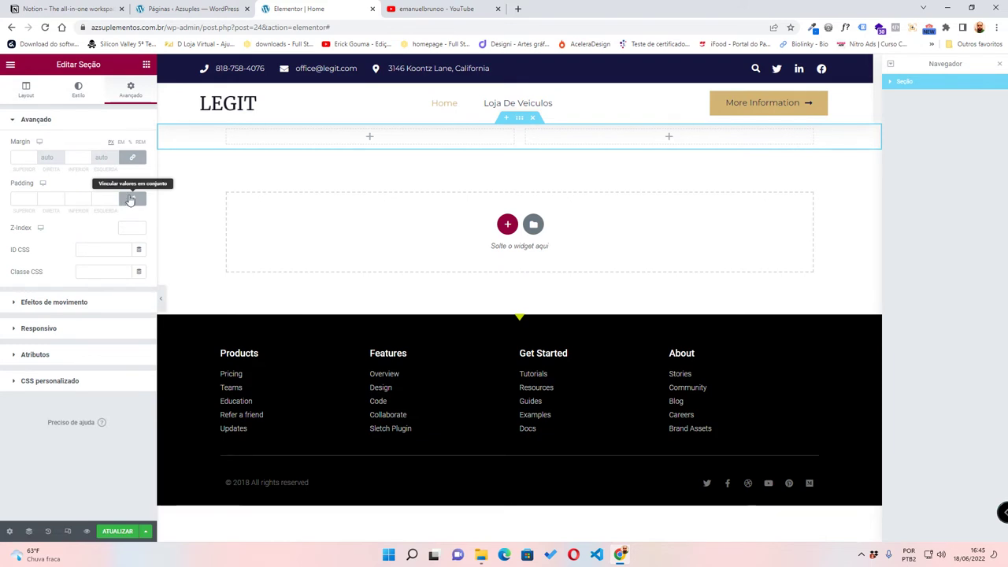
pyautogui.click(128, 199)
pyautogui.click(24, 198)
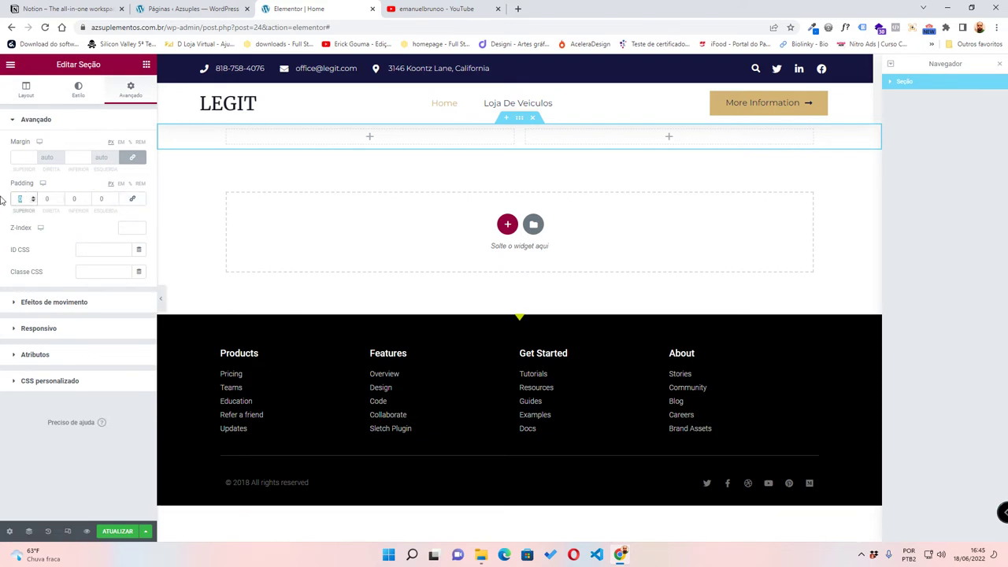
pyautogui.write('200')
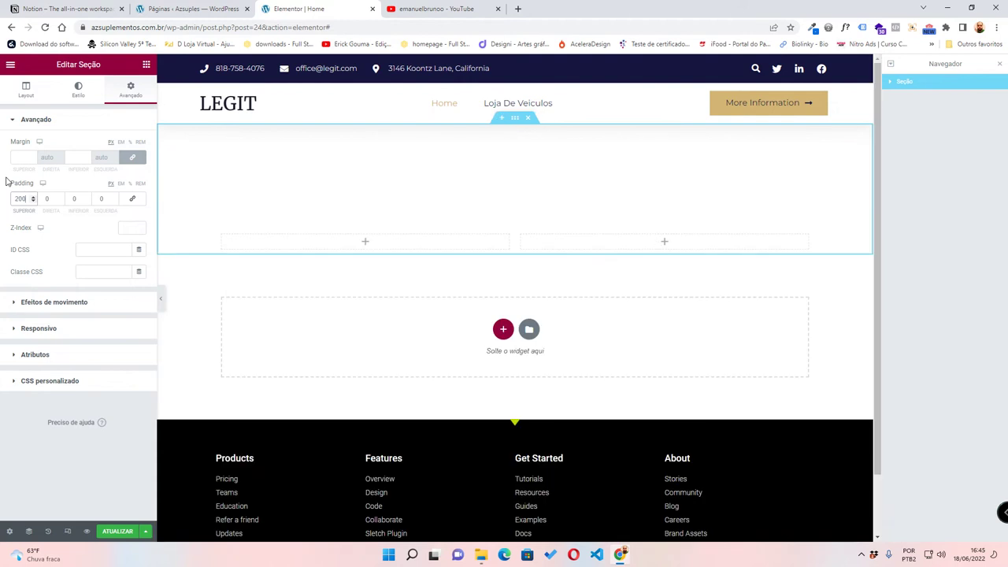
pyautogui.press('Tab')
pyautogui.press('Tab')
pyautogui.write('200')
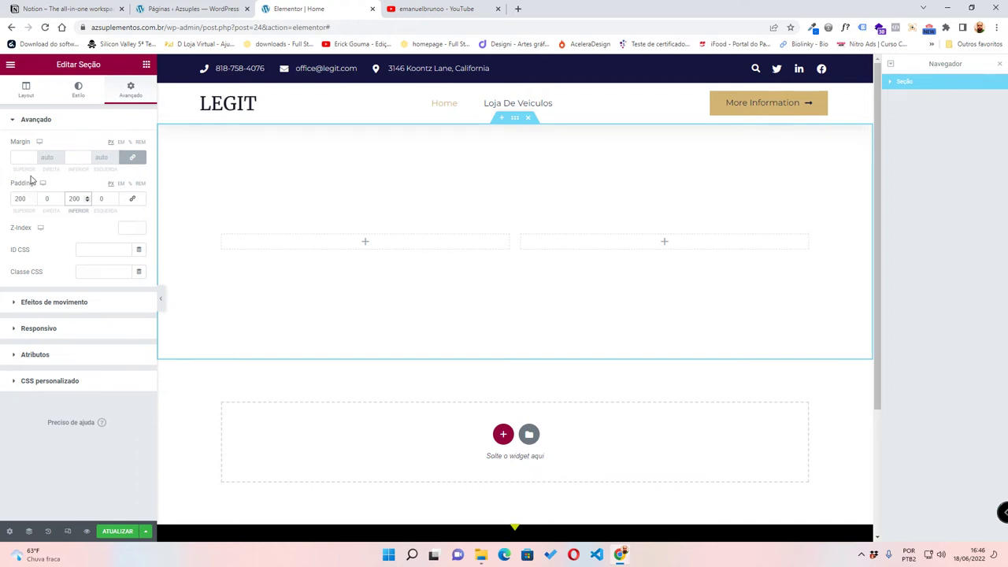
# - Switch to YouTube and open the channel's video content list in YouTube Studio
pyautogui.click(425, 8)
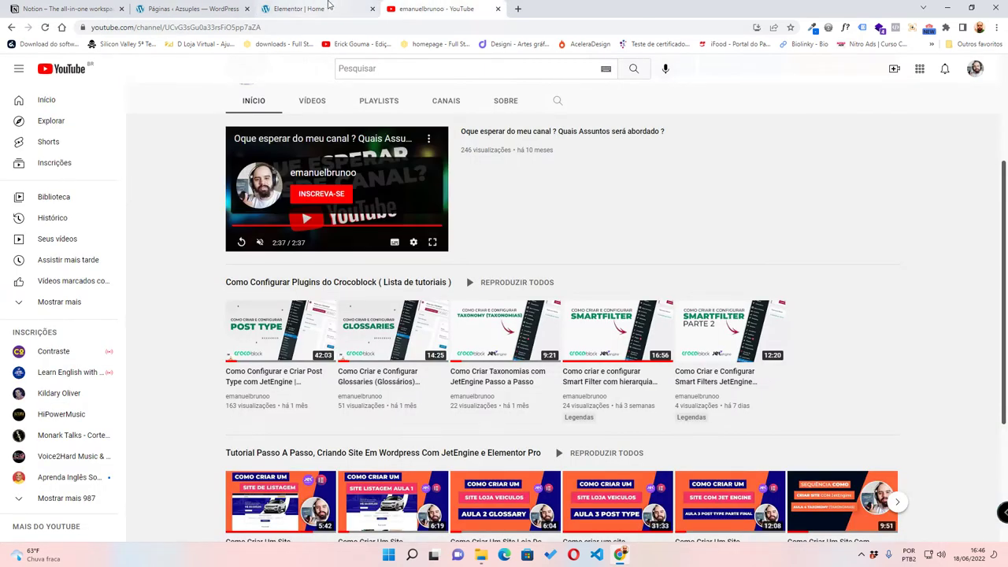
pyautogui.click(973, 72)
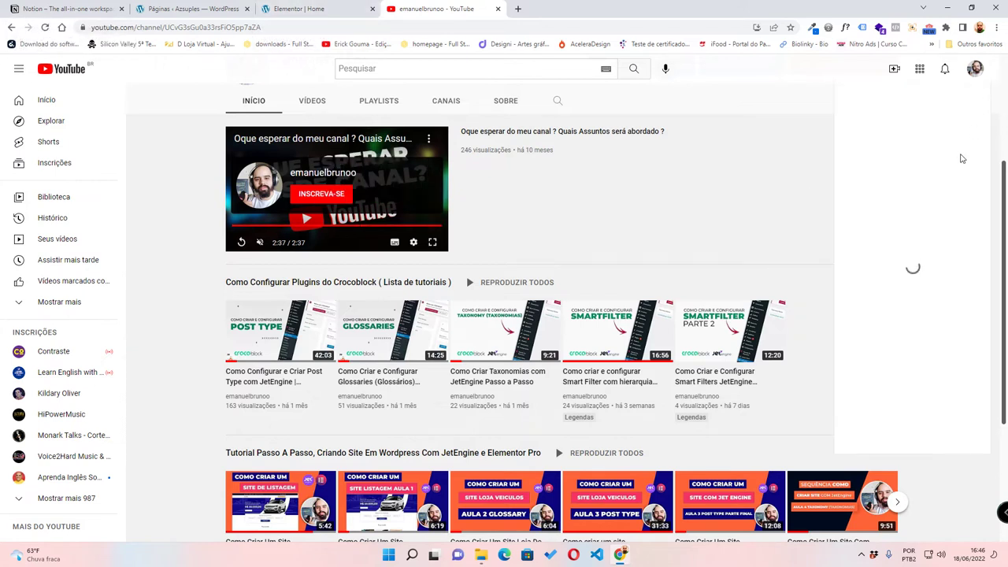
pyautogui.click(922, 182)
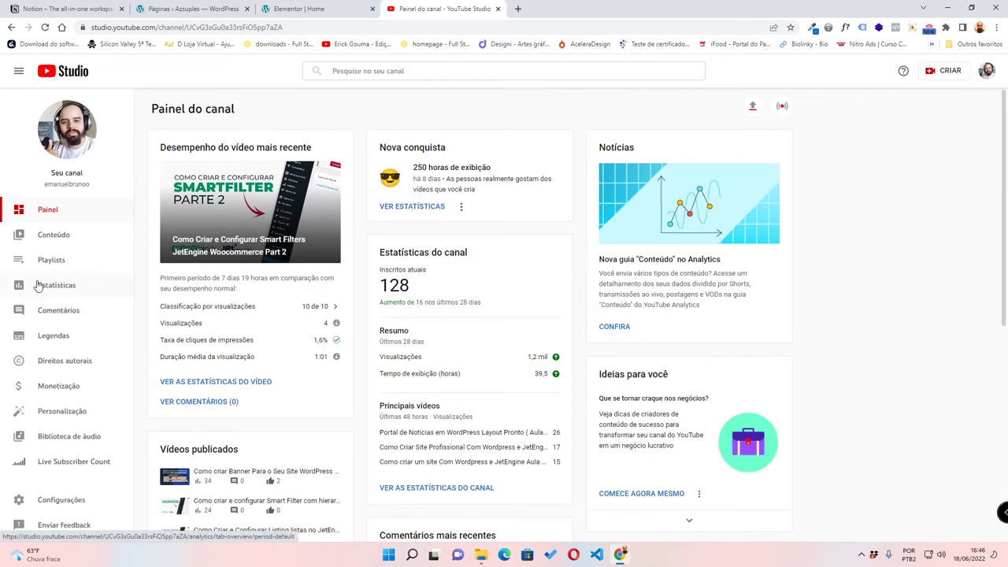
pyautogui.click(68, 239)
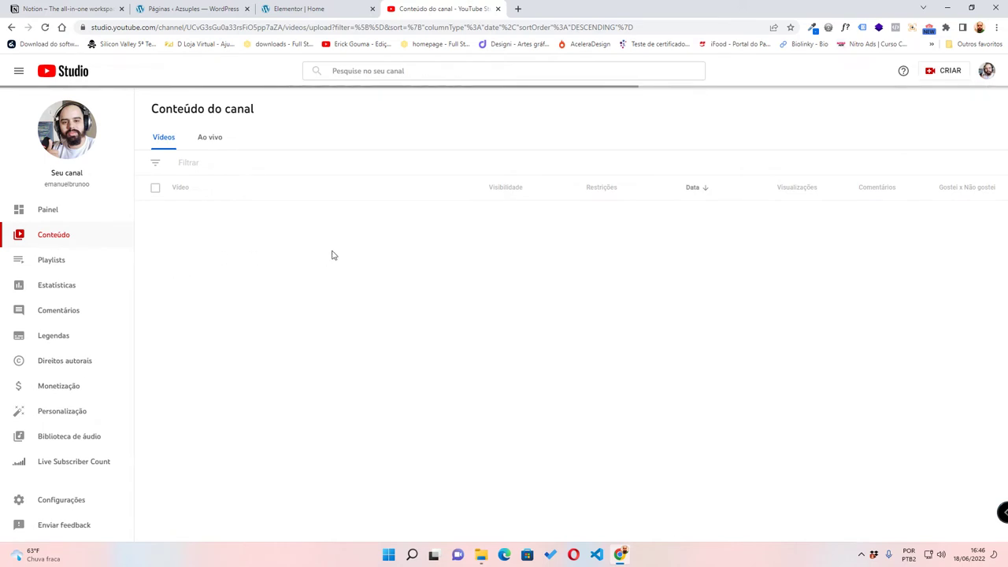
pyautogui.scroll(-1, 312, 282)
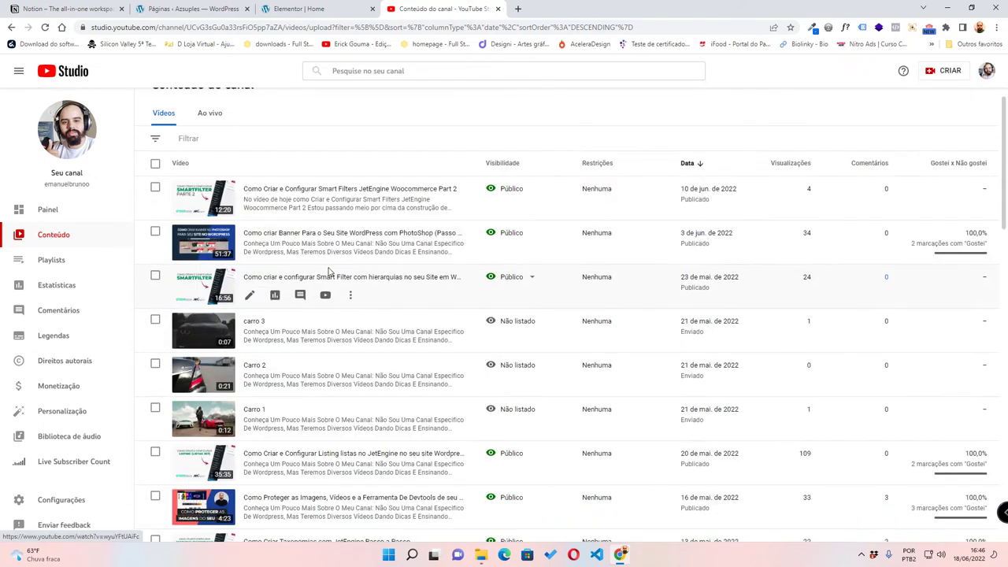
pyautogui.rightClick(330, 357)
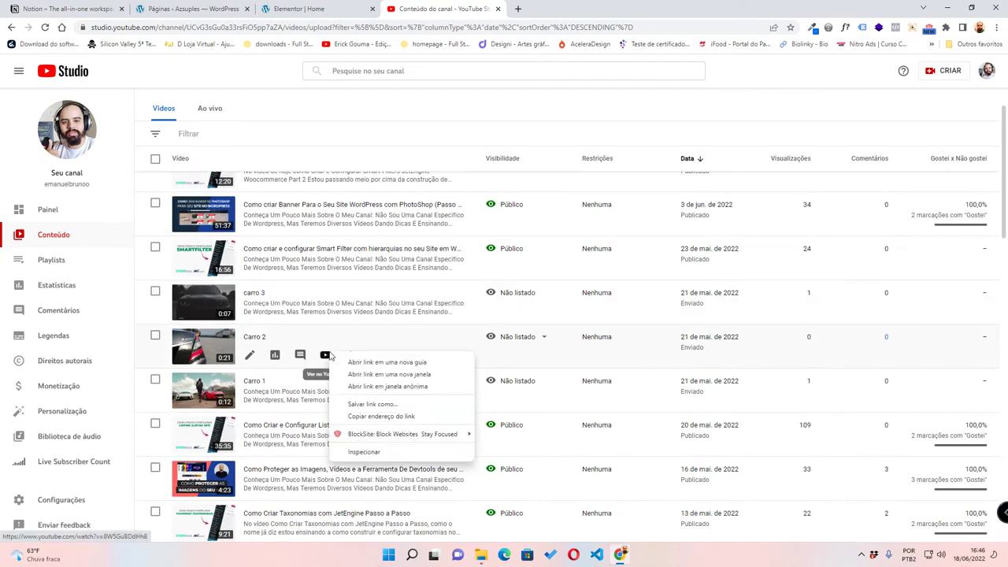
pyautogui.click(325, 358)
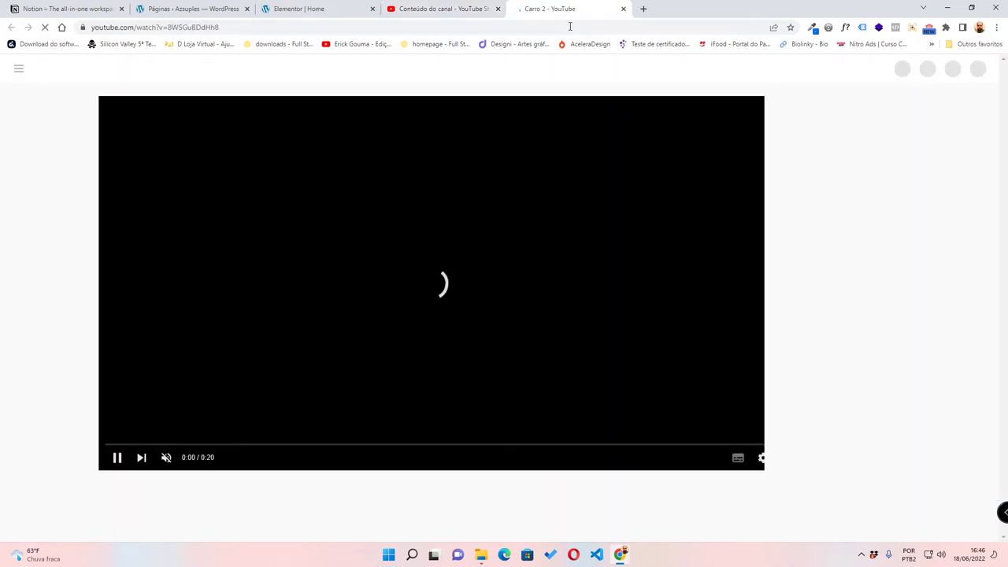
pyautogui.click(623, 11)
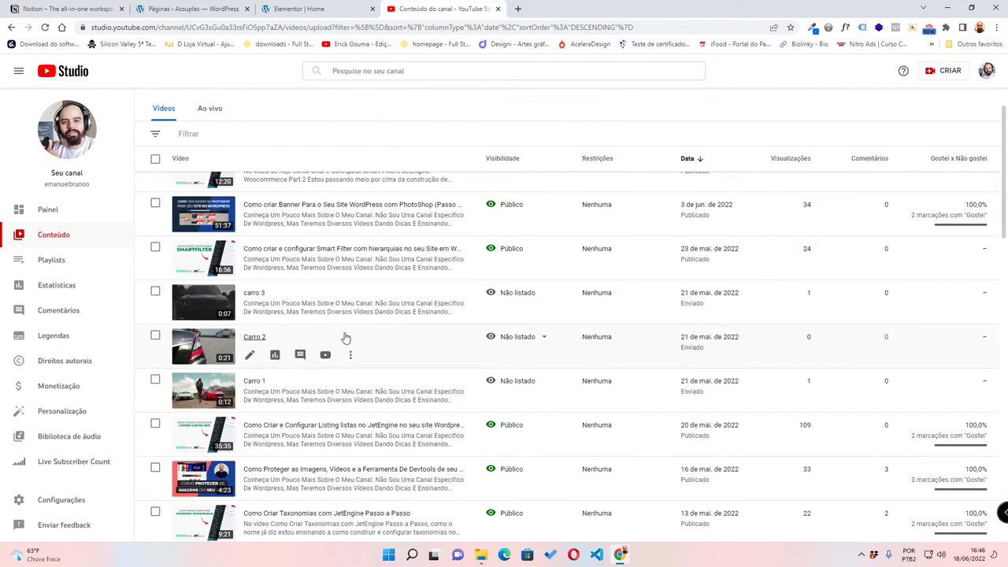
# - Open the unlisted "carro 3" video on YouTube and copy its share link
pyautogui.click(326, 311)
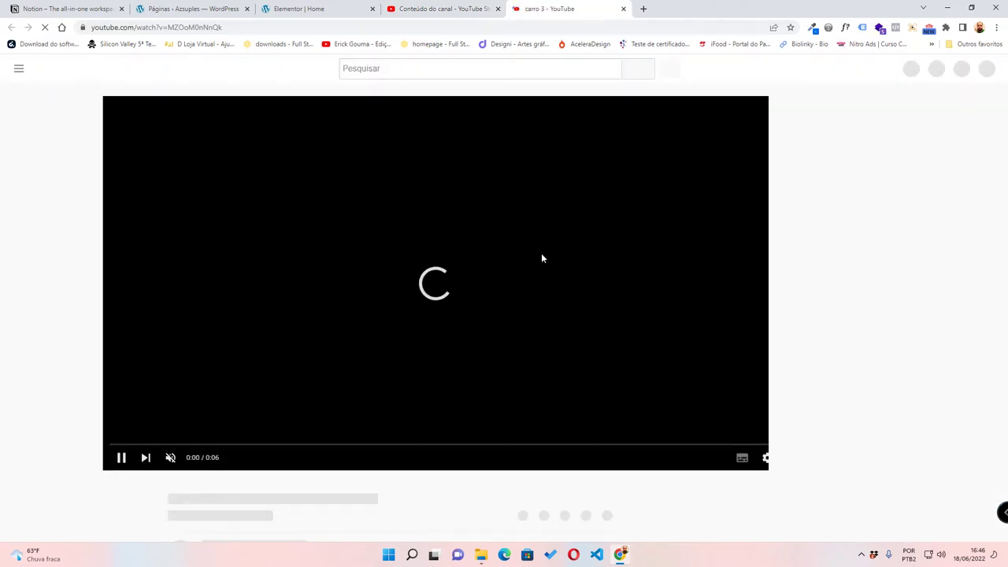
pyautogui.scroll(-2, 608, 461)
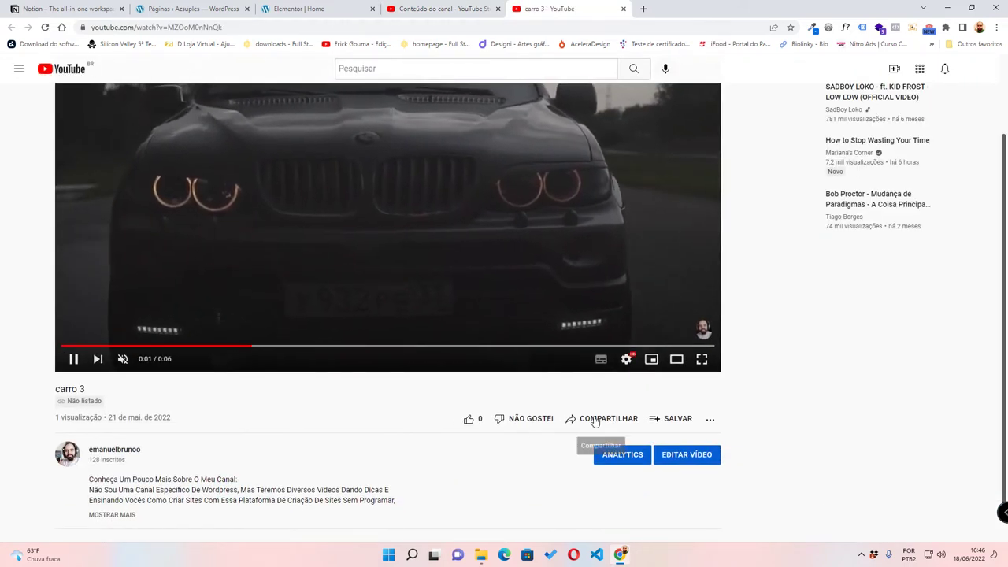
pyautogui.scroll(1, 599, 482)
pyautogui.click(598, 477)
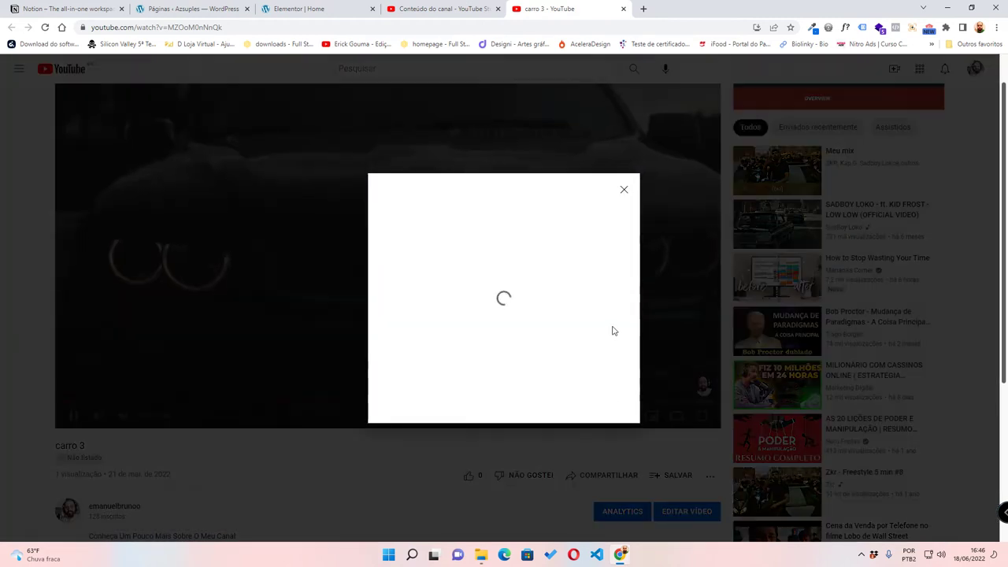
pyautogui.click(602, 319)
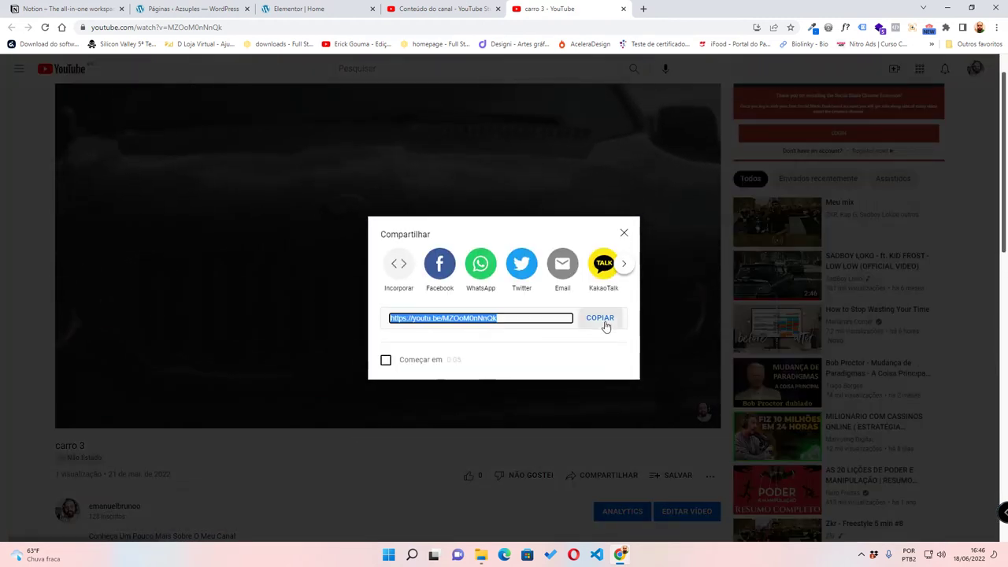
pyautogui.click(286, 6)
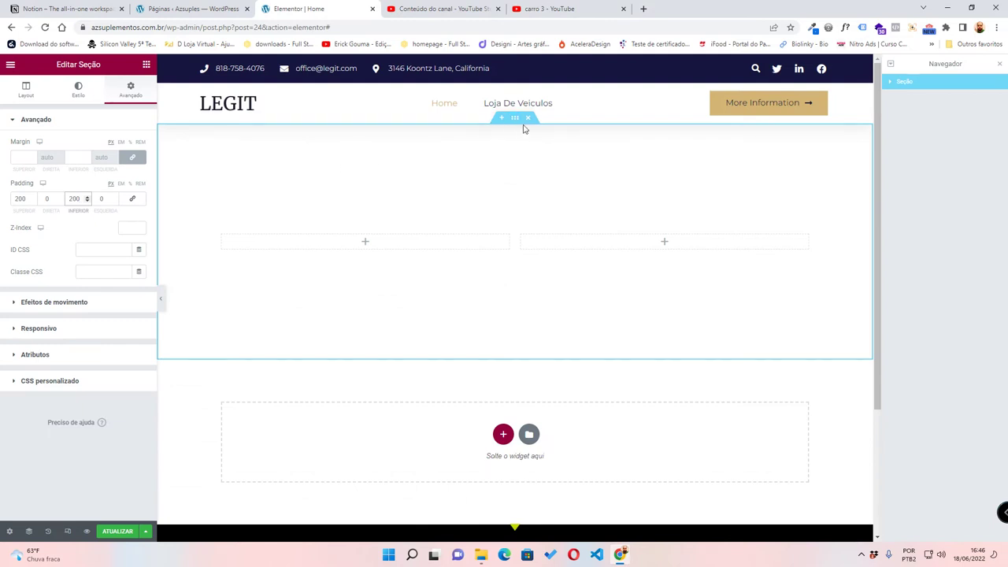
pyautogui.click(78, 90)
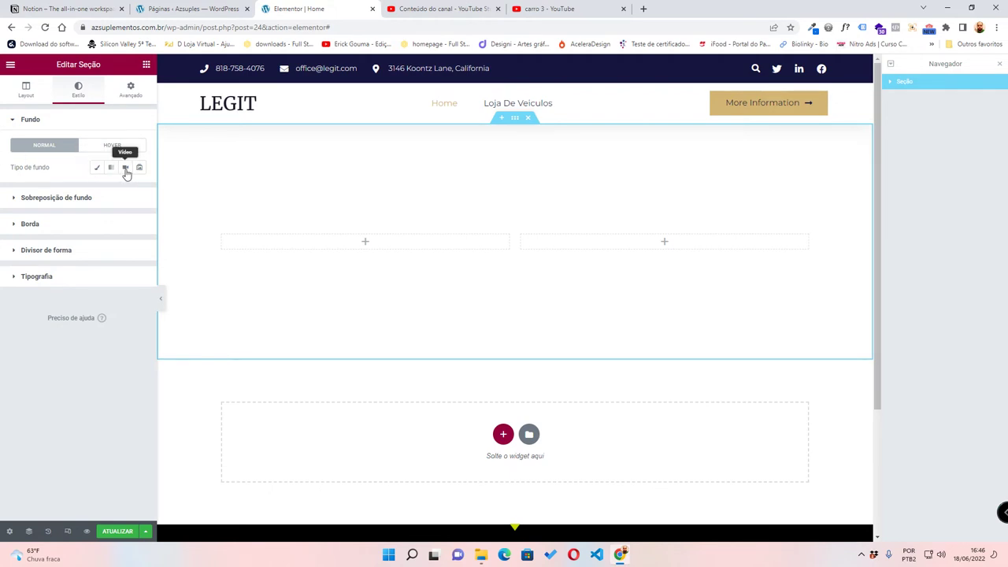
pyautogui.click(126, 168)
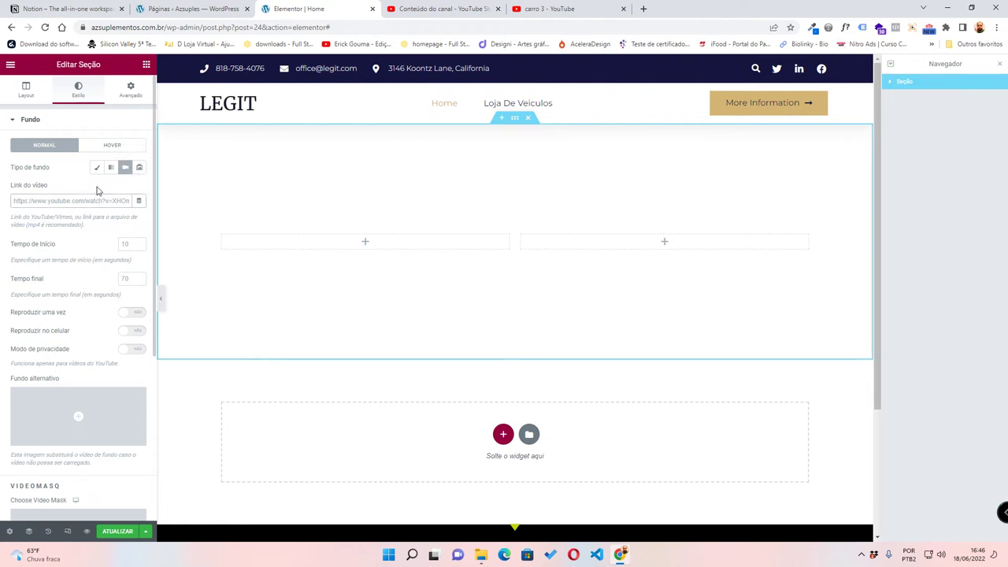
pyautogui.write('https://youtu.be/MZOoM0nNnOk')
pyautogui.moveTo(49, 186); pyautogui.dragTo(15, 185)
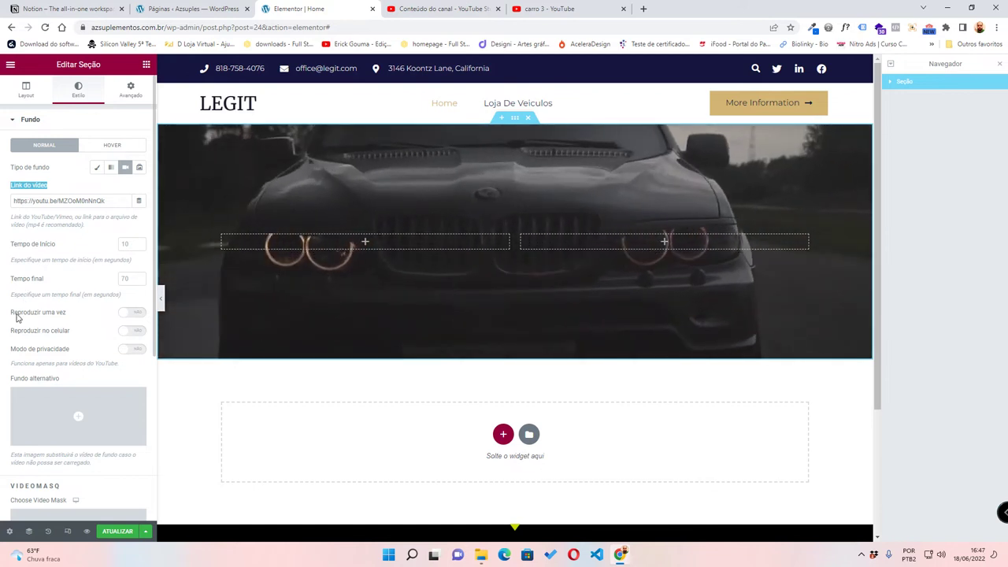
# - Enable playback on mobile (Reproduzir no celular) for the section's background video
pyautogui.click(24, 318)
pyautogui.moveTo(24, 316); pyautogui.dragTo(64, 316)
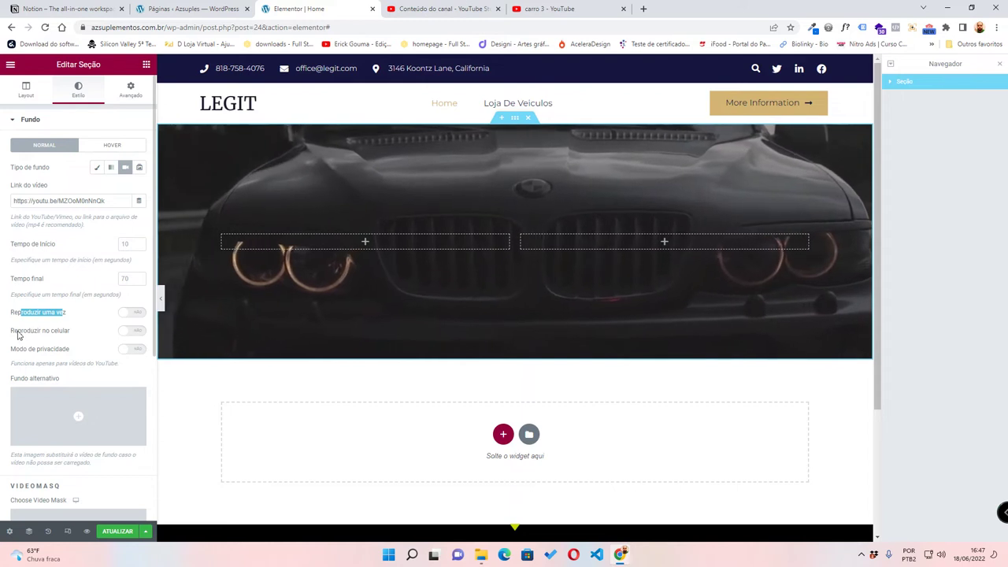
pyautogui.moveTo(14, 331); pyautogui.dragTo(123, 337)
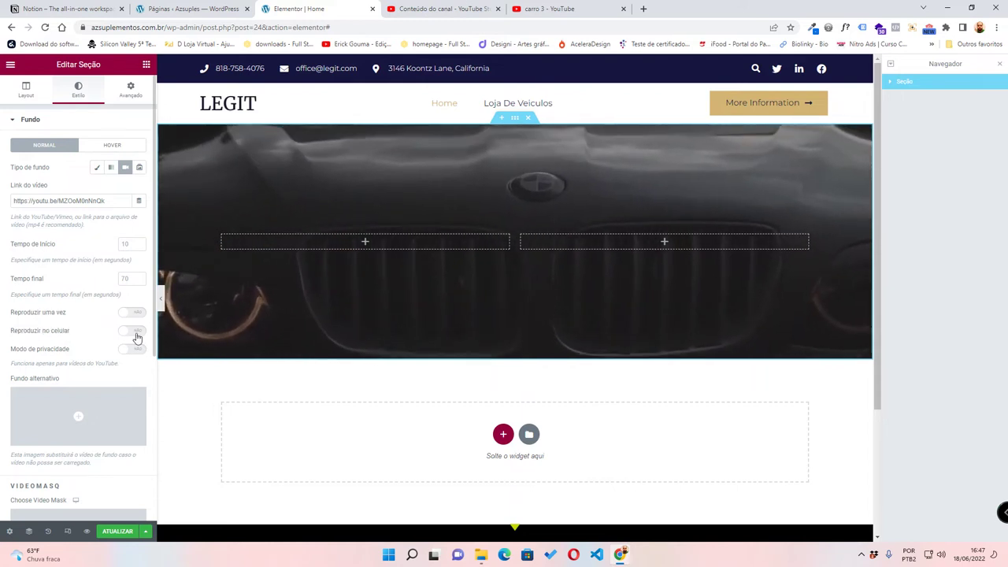
pyautogui.click(132, 331)
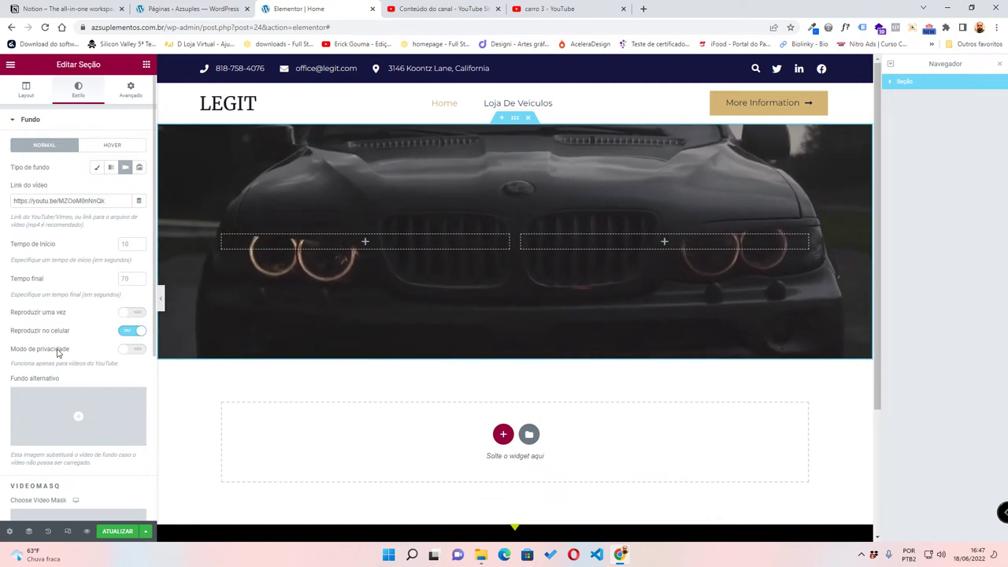
# - Look through the remaining video background settings and open the section's background overlay options
pyautogui.scroll(-2, 59, 357)
pyautogui.scroll(2, 59, 357)
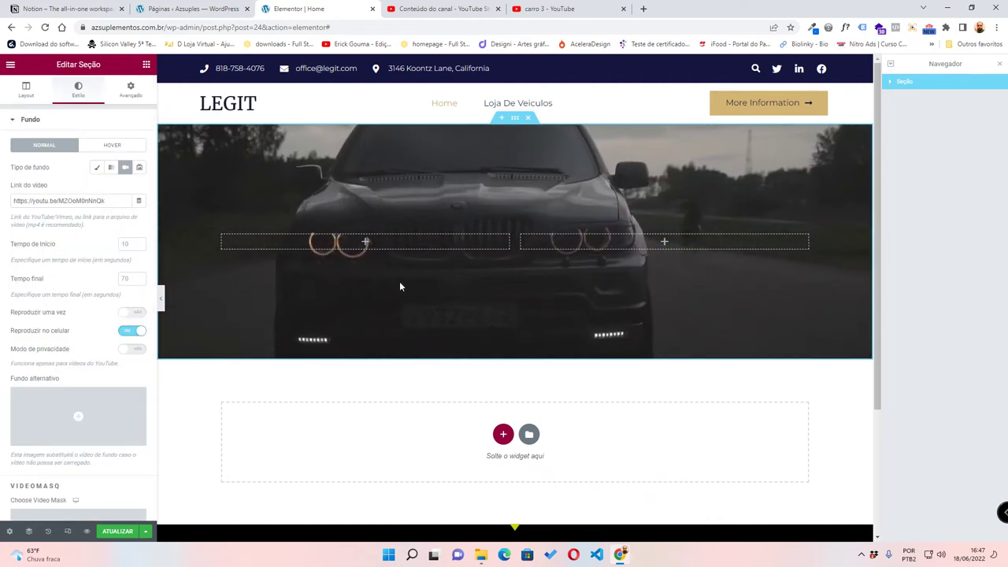
pyautogui.scroll(-3, 86, 367)
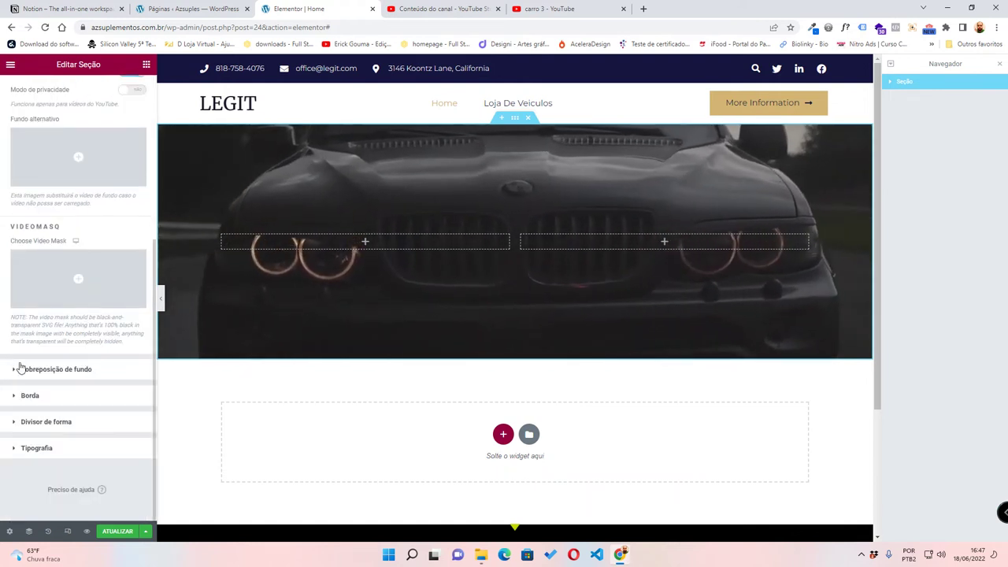
pyautogui.click(52, 369)
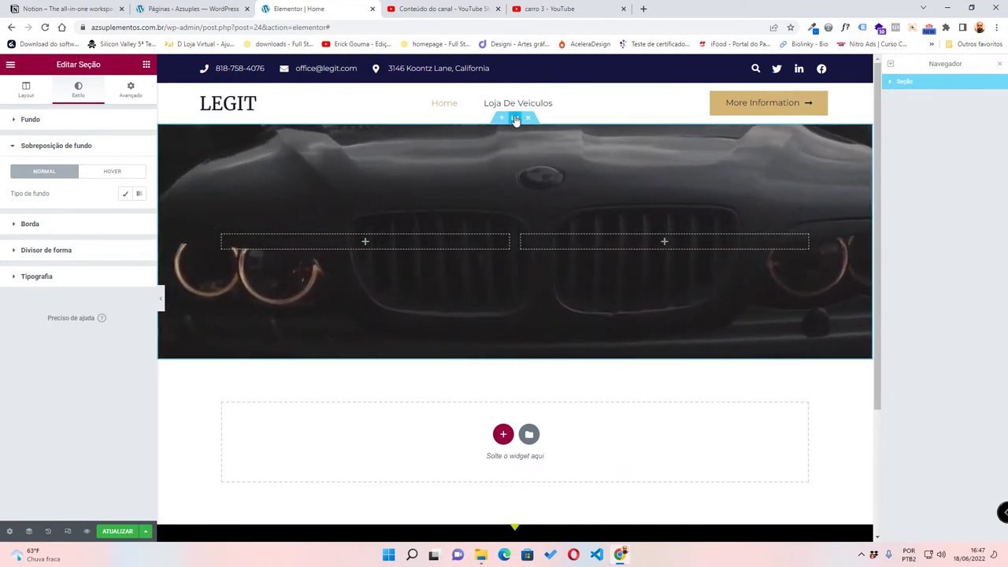
# - Set the video section's top and bottom padding to 250 px
pyautogui.click(131, 90)
pyautogui.doubleClick(21, 199)
pyautogui.write('2')
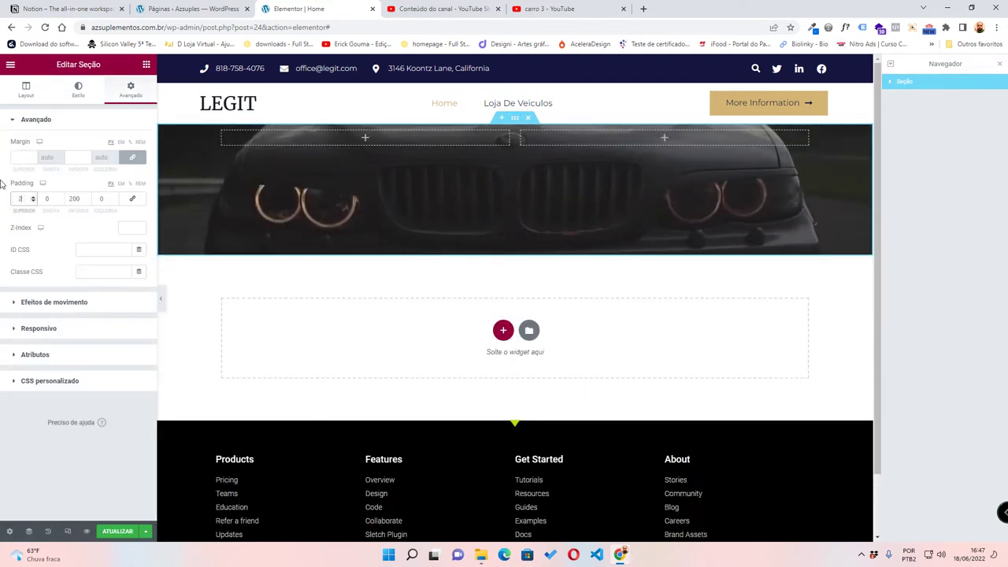
pyautogui.write('50')
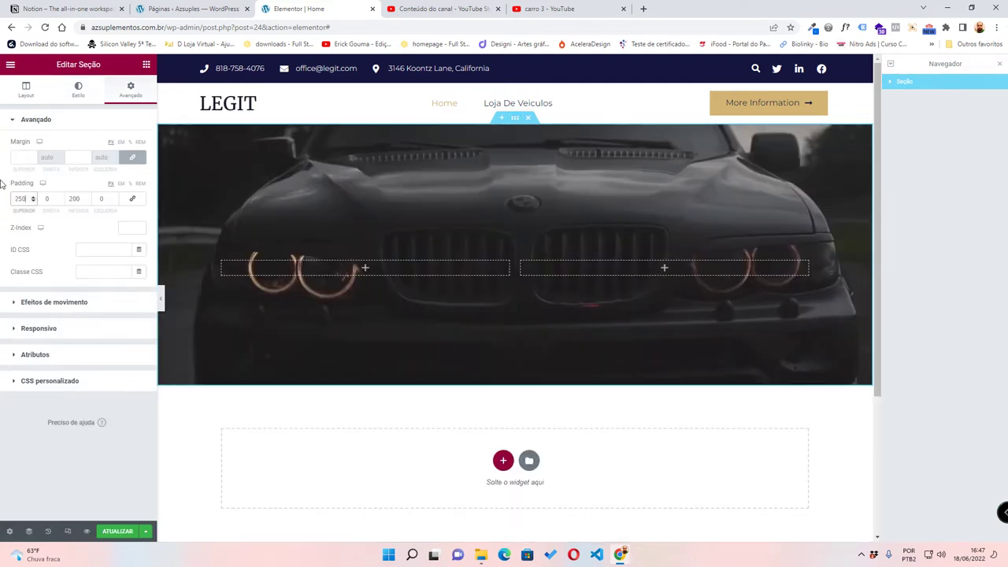
pyautogui.doubleClick(74, 199)
pyautogui.write('250')
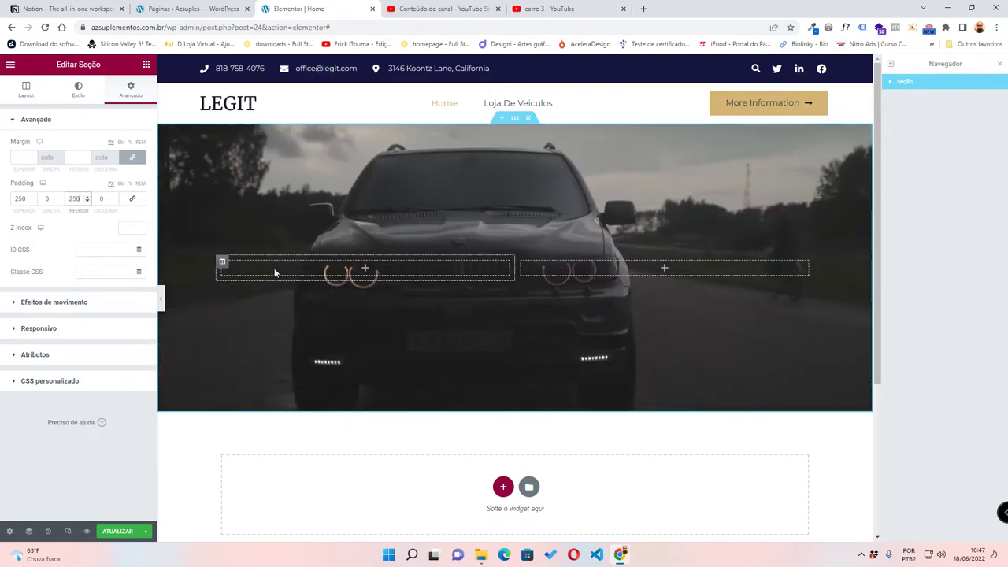
# - Delete one of the video section's two columns and add a Title widget to the remaining column
pyautogui.rightClick(222, 266)
pyautogui.click(256, 415)
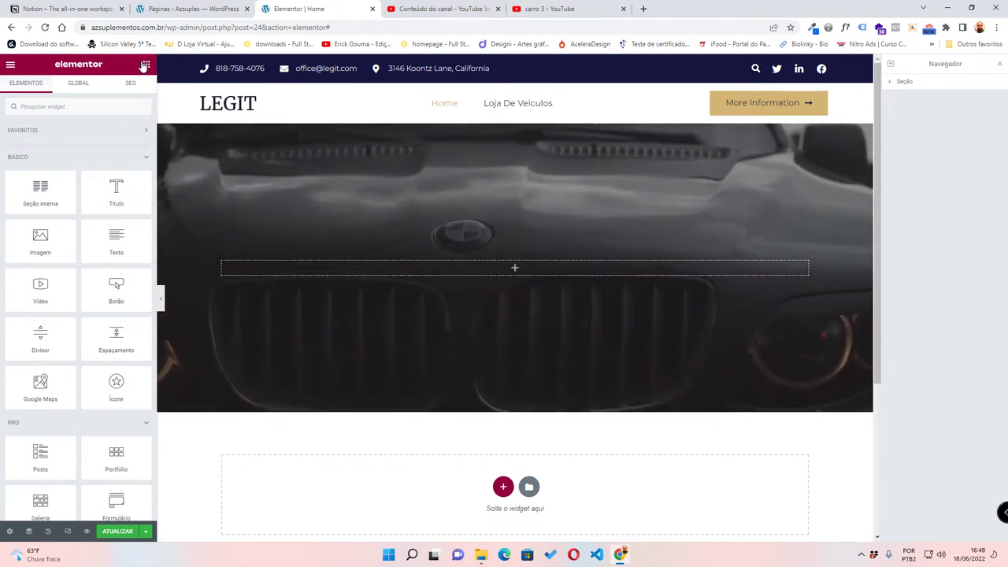
pyautogui.moveTo(116, 193); pyautogui.dragTo(527, 264)
pyautogui.click(122, 44)
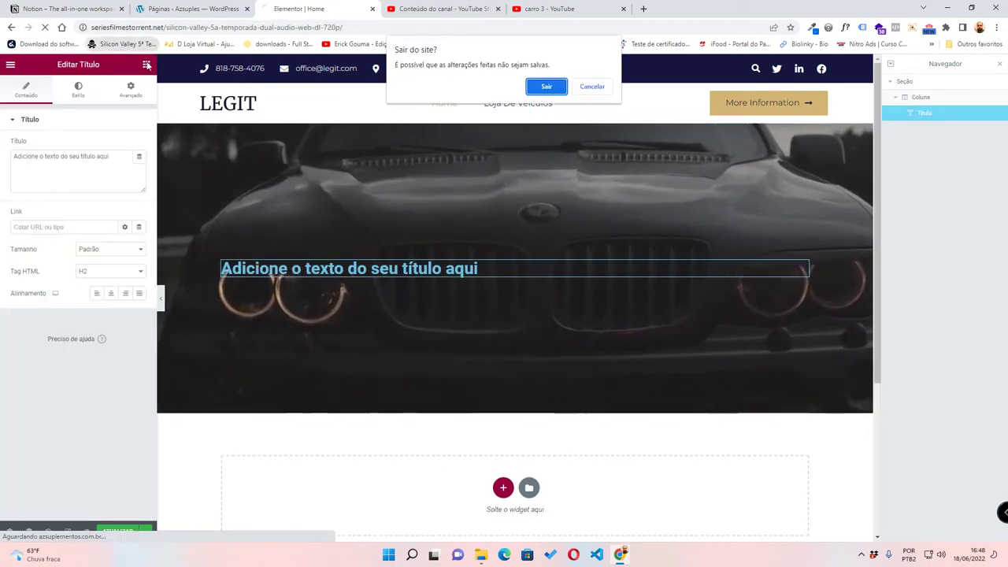
pyautogui.click(593, 86)
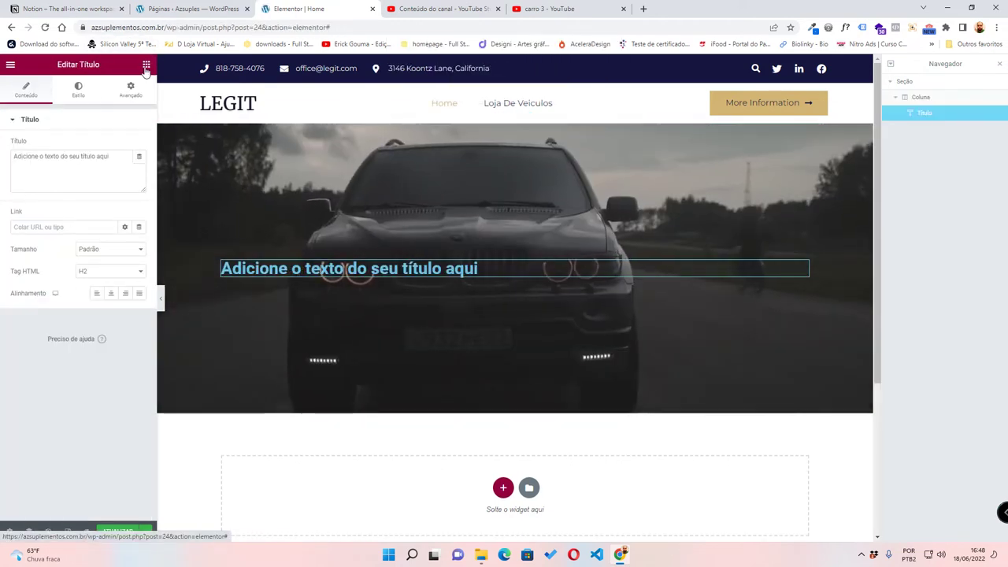
pyautogui.click(146, 67)
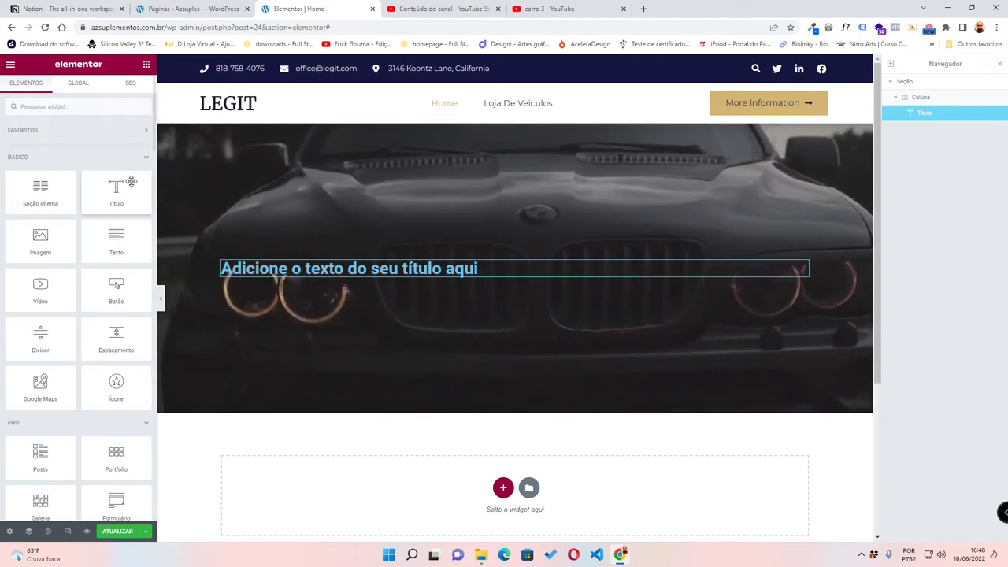
# - Add a Texto widget below the title and a Select Filter widget beneath the text
pyautogui.moveTo(115, 241); pyautogui.dragTo(451, 277)
pyautogui.click(146, 67)
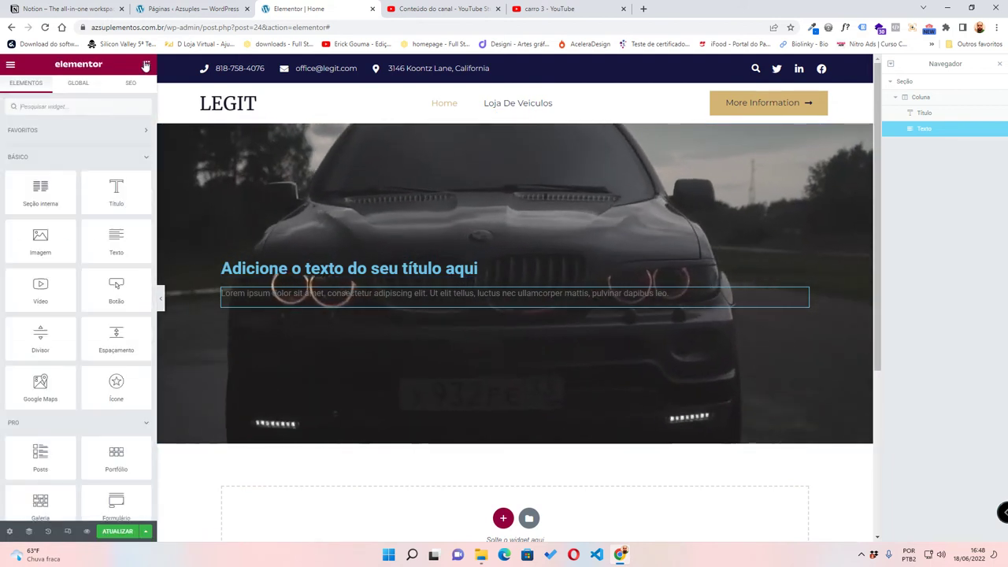
pyautogui.click(105, 107)
pyautogui.write('fil')
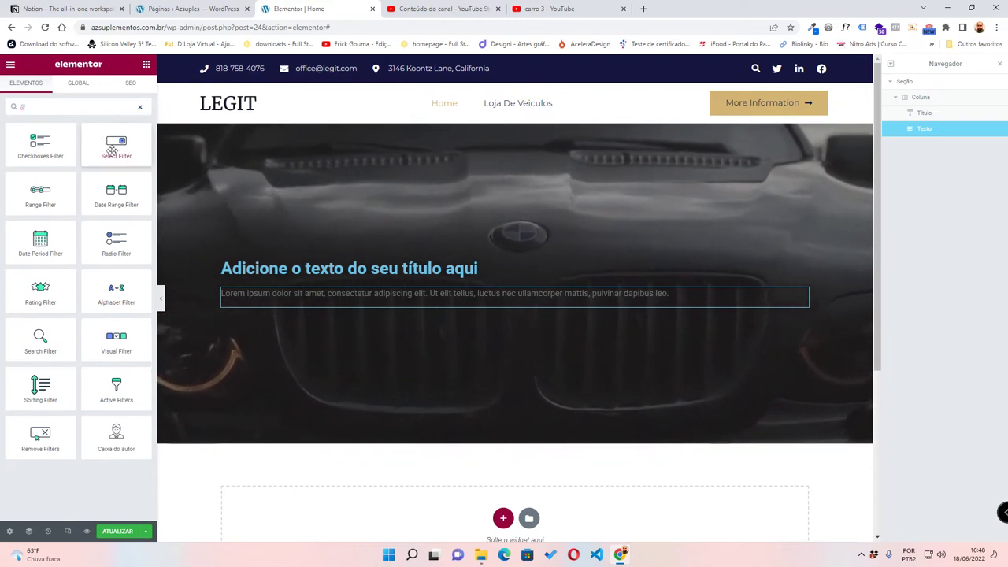
pyautogui.moveTo(112, 149); pyautogui.dragTo(368, 298)
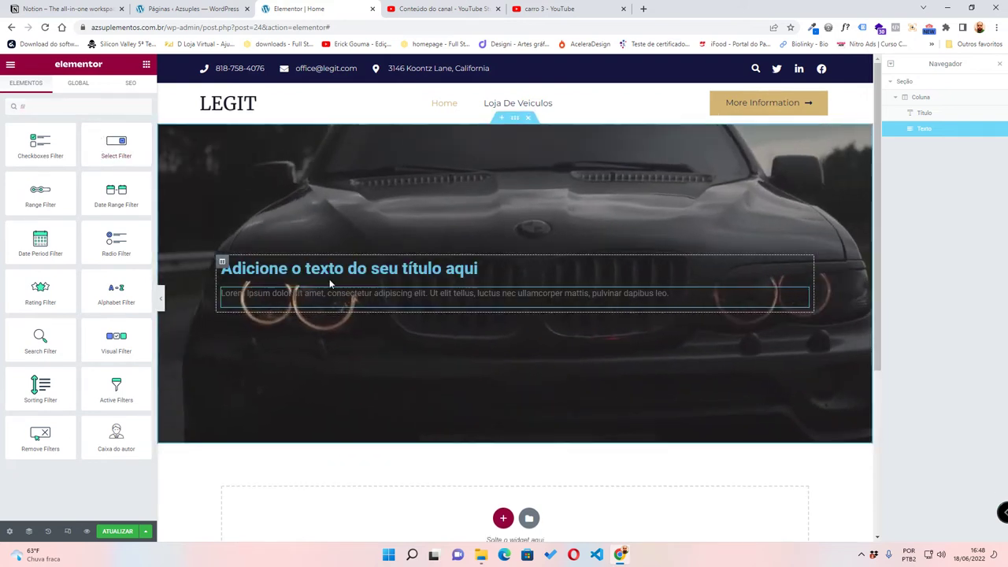
pyautogui.moveTo(133, 145); pyautogui.dragTo(460, 298)
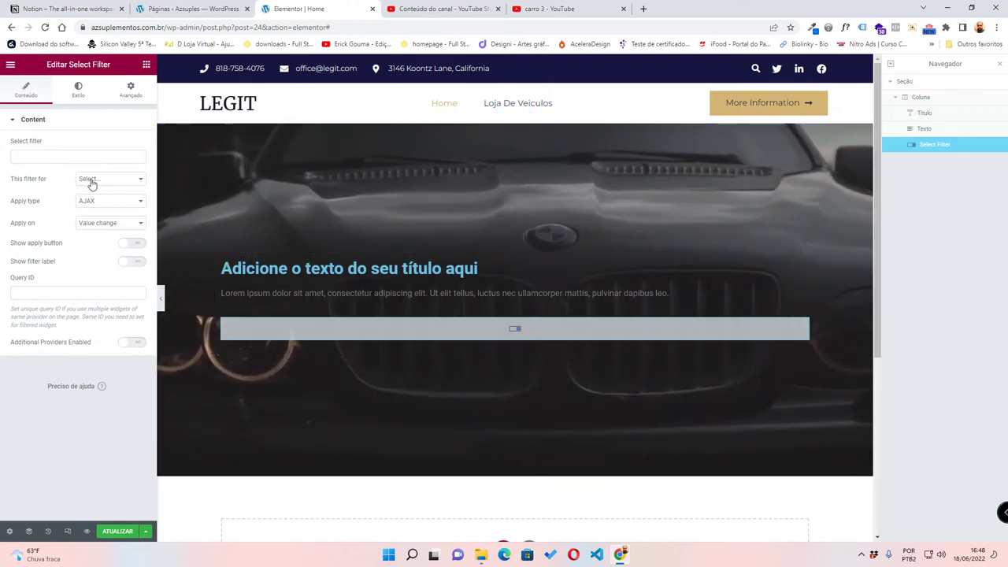
# - Assign the "Pesquisa de carro" filter to the Select Filter widget and make it filter for JetEngine
pyautogui.tripleClick(31, 141)
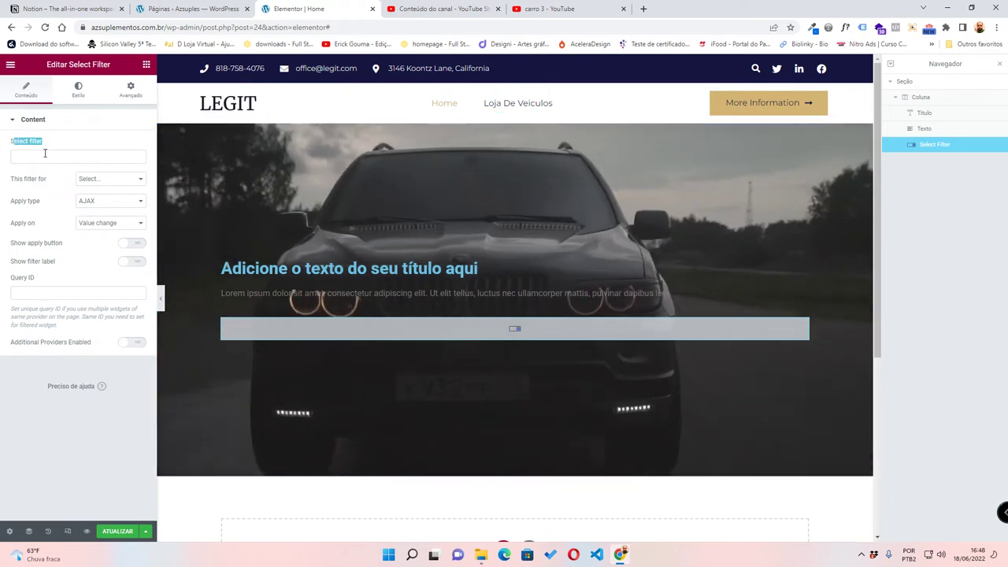
pyautogui.click(45, 155)
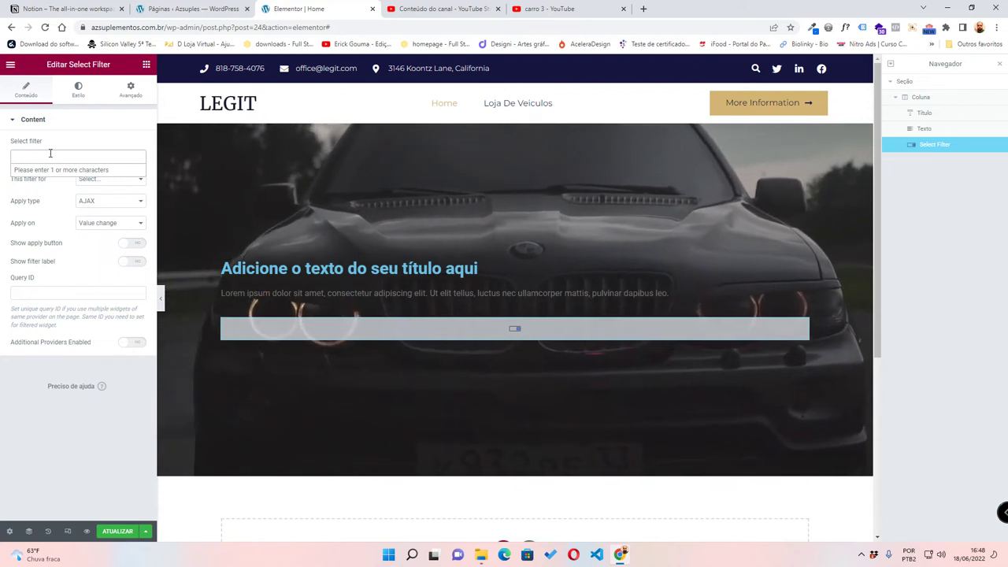
pyautogui.write('pes')
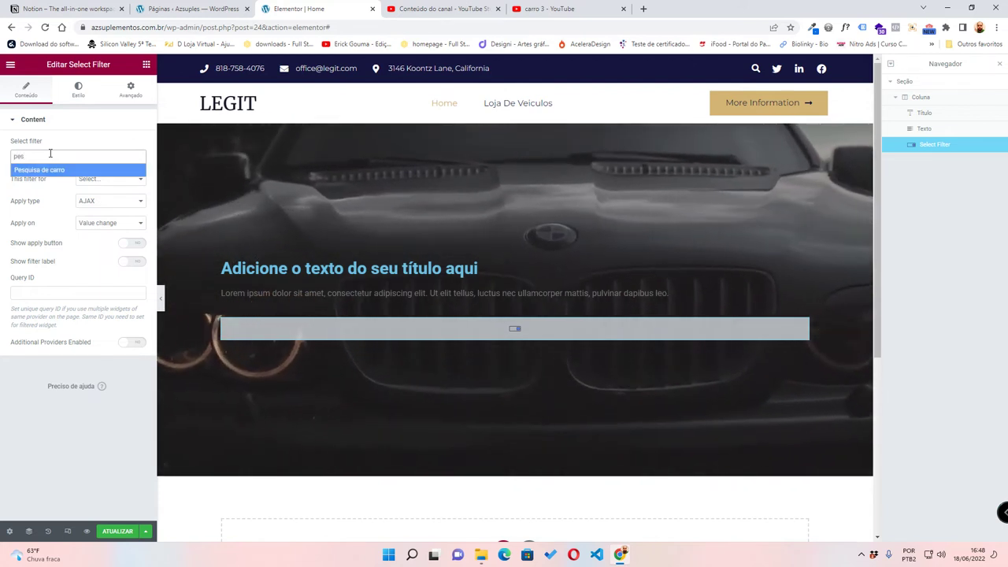
pyautogui.click(38, 170)
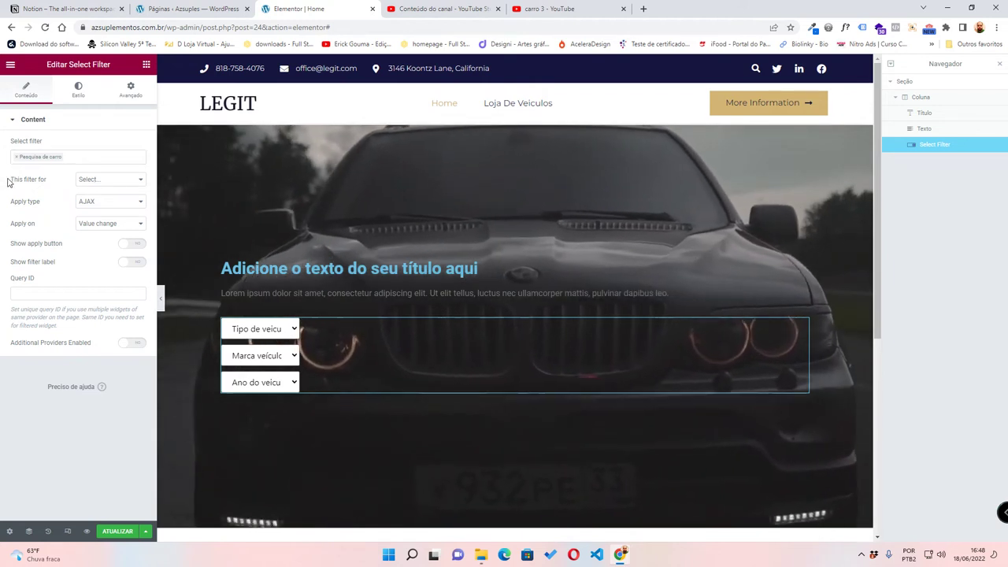
pyautogui.click(88, 181)
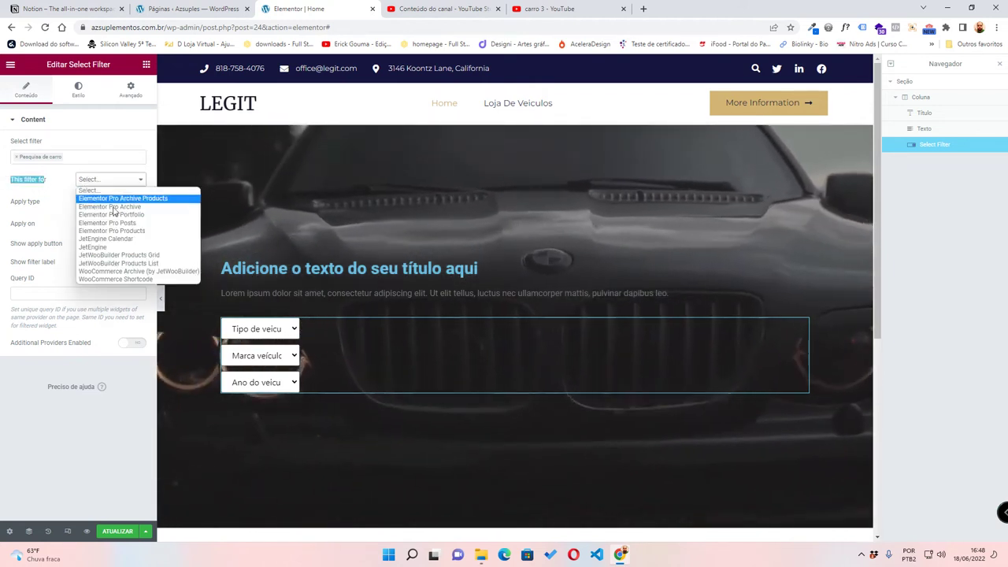
pyautogui.click(130, 249)
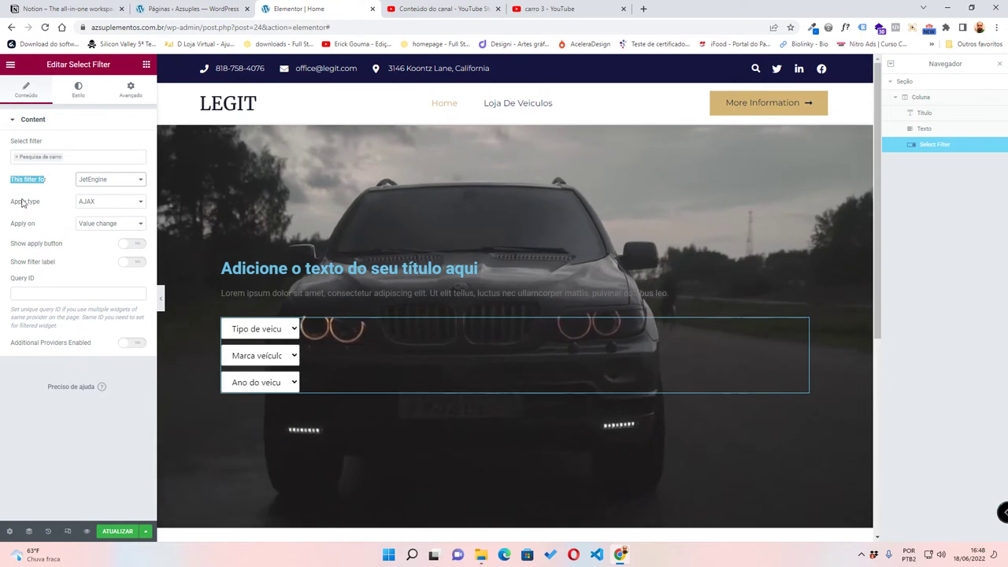
# - Set the filter's Apply on option to "Click on apply button"
pyautogui.moveTo(22, 203); pyautogui.dragTo(108, 205)
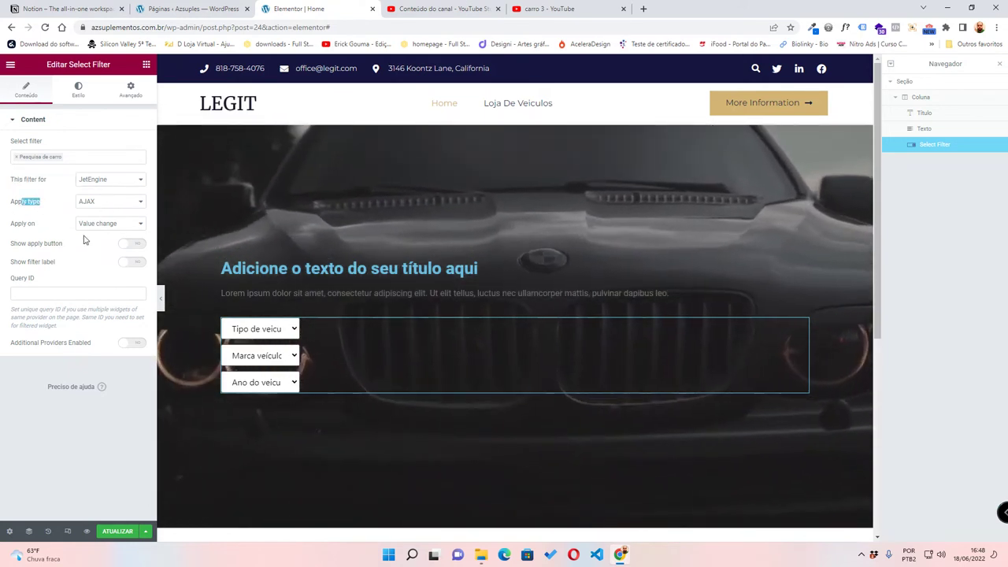
pyautogui.tripleClick(25, 223)
pyautogui.click(91, 224)
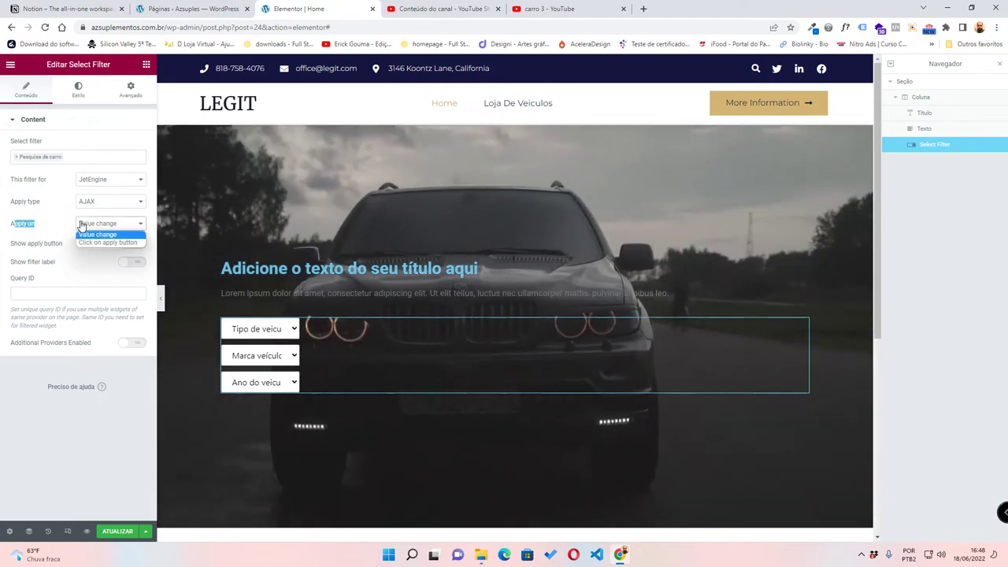
pyautogui.click(91, 242)
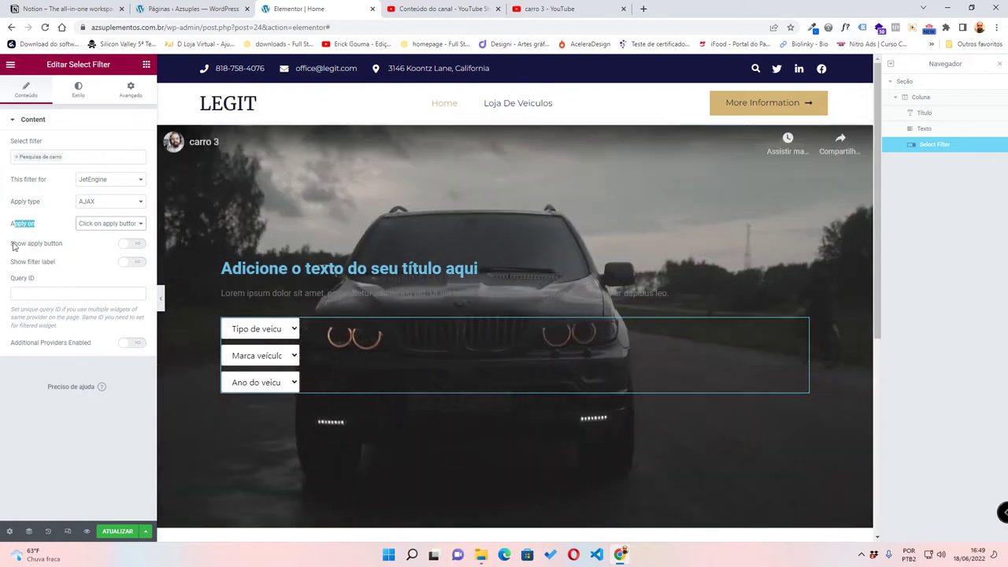
# - Show the filter's apply button and set its text to "Filtrar veiculo"
pyautogui.tripleClick(58, 247)
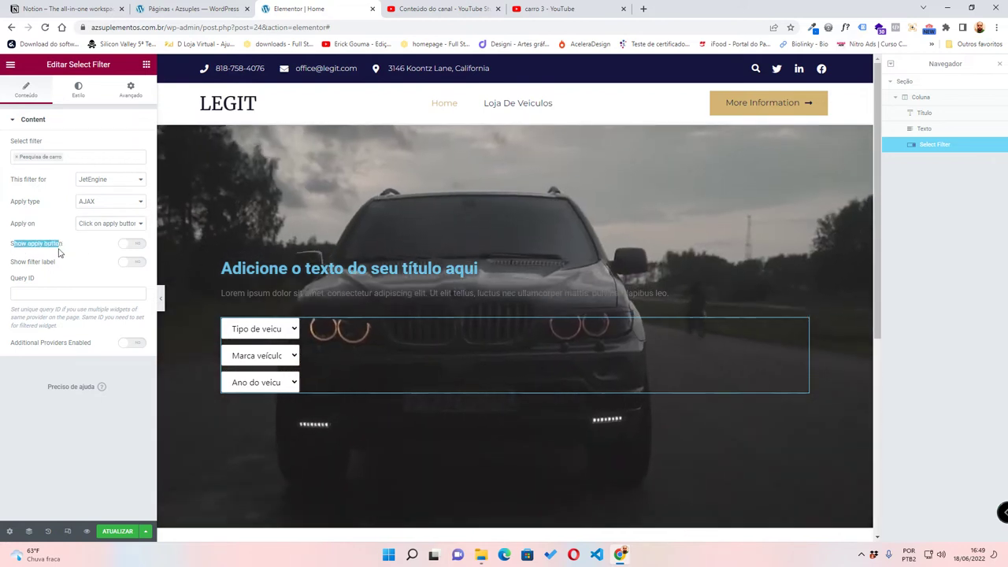
pyautogui.click(130, 244)
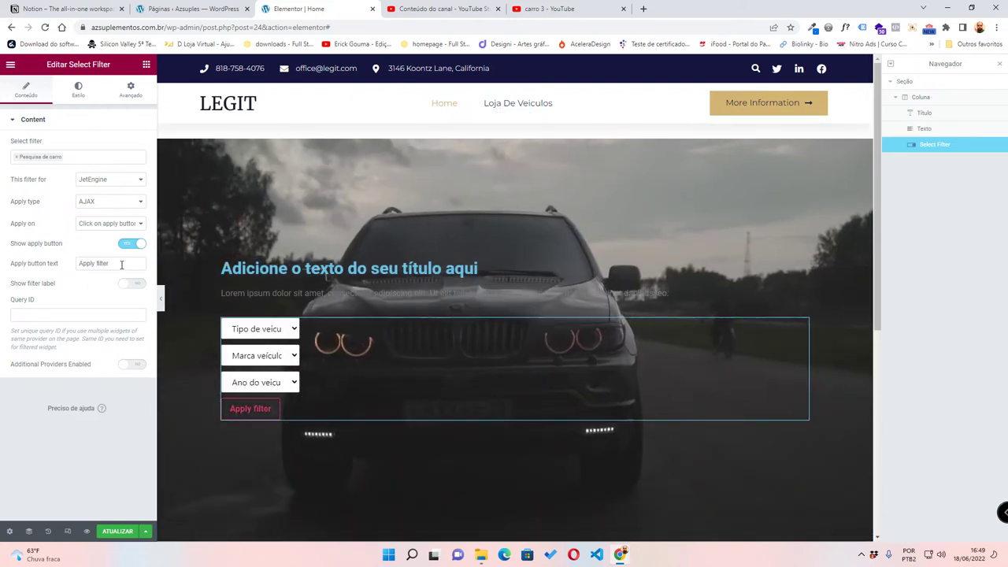
pyautogui.moveTo(111, 263); pyautogui.dragTo(3, 263)
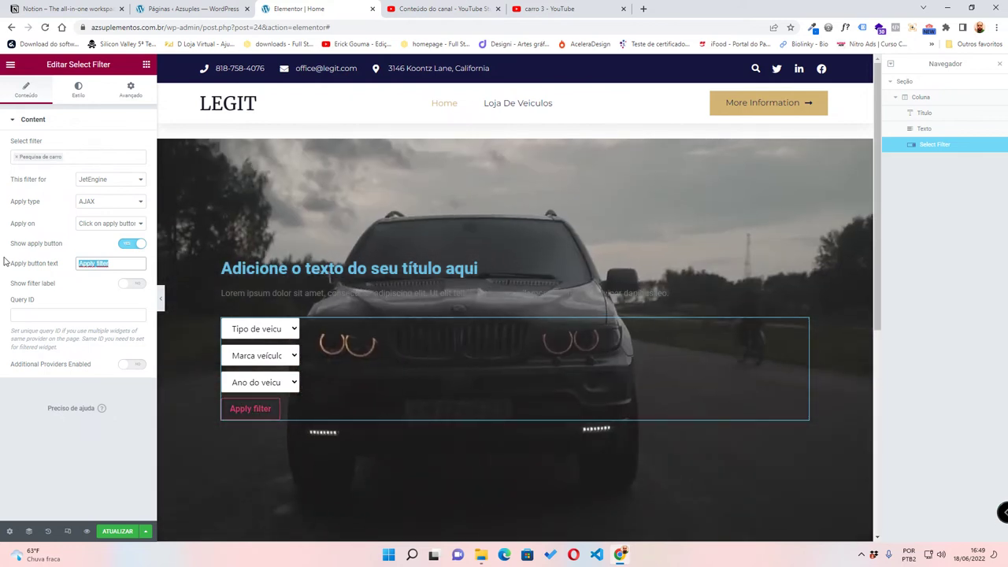
pyautogui.write('F')
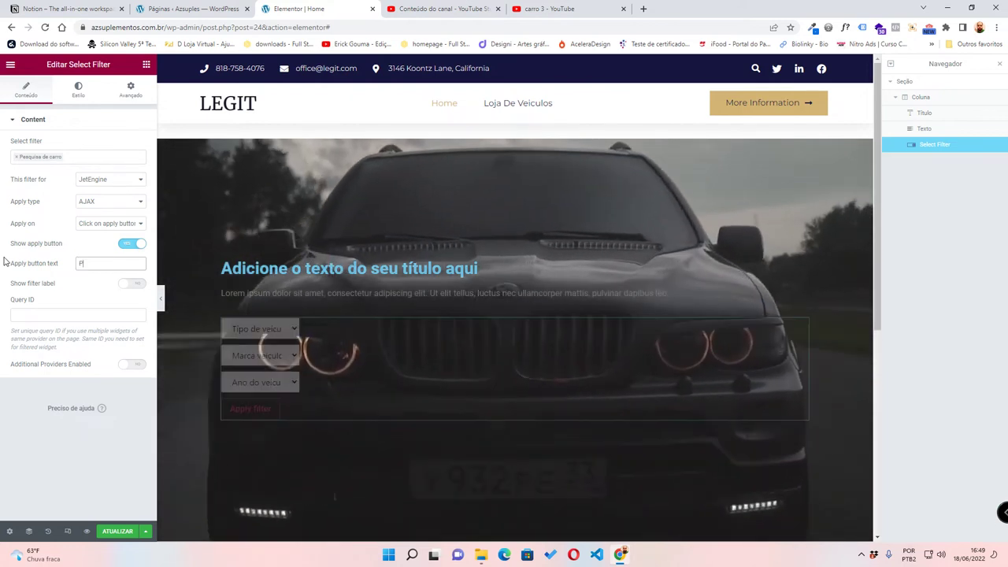
pyautogui.write('il')
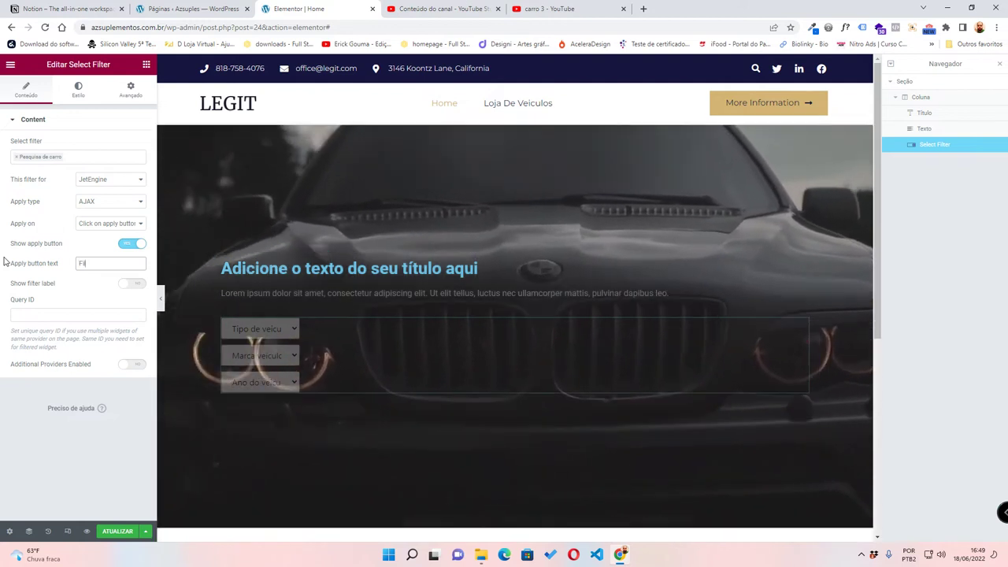
pyautogui.write('trar ve')
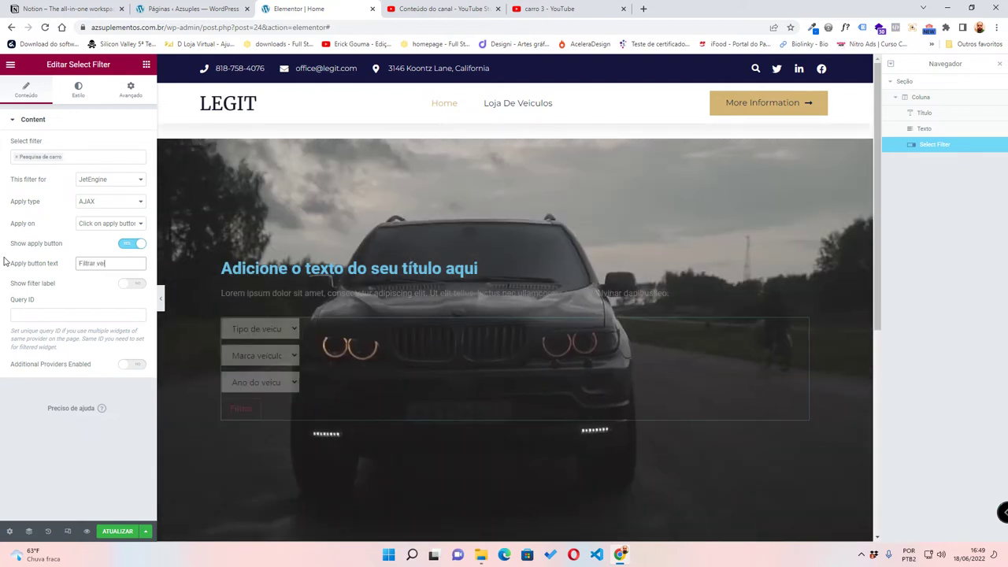
pyautogui.write('iculo')
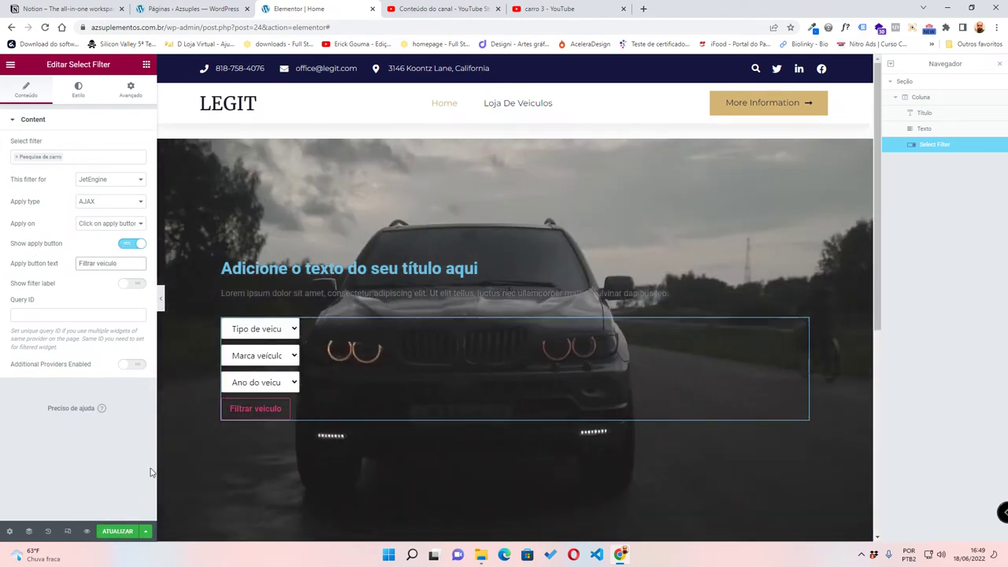
# - Set the select width to 210 and arrange the grouped filters in a line with a group item width of 25
pyautogui.click(78, 89)
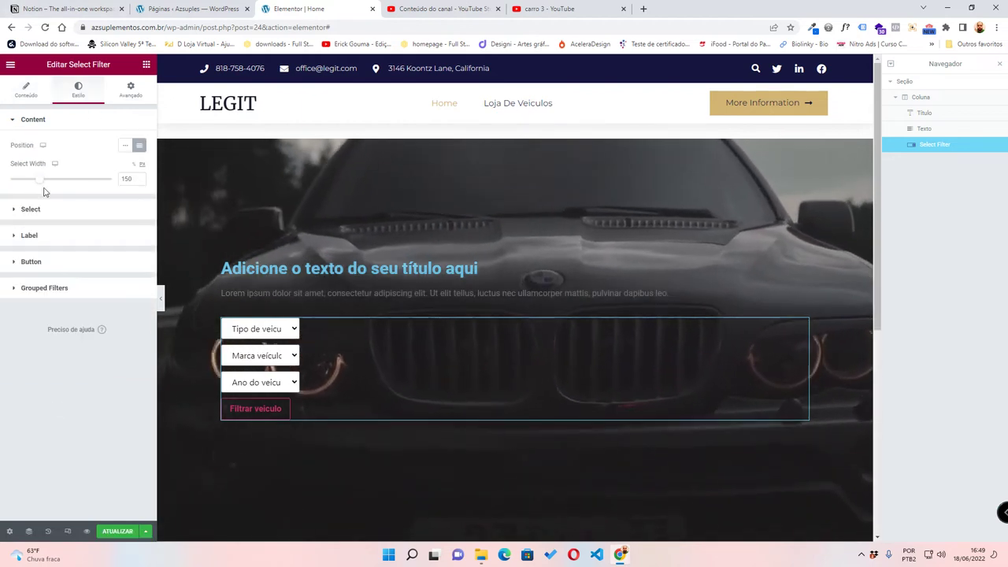
pyautogui.moveTo(40, 180); pyautogui.dragTo(57, 191)
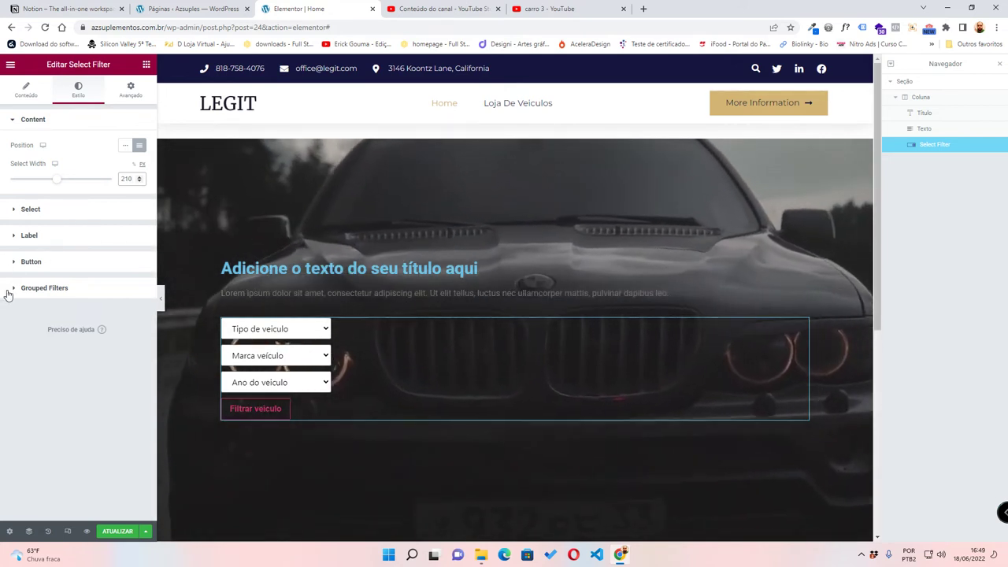
pyautogui.click(16, 288)
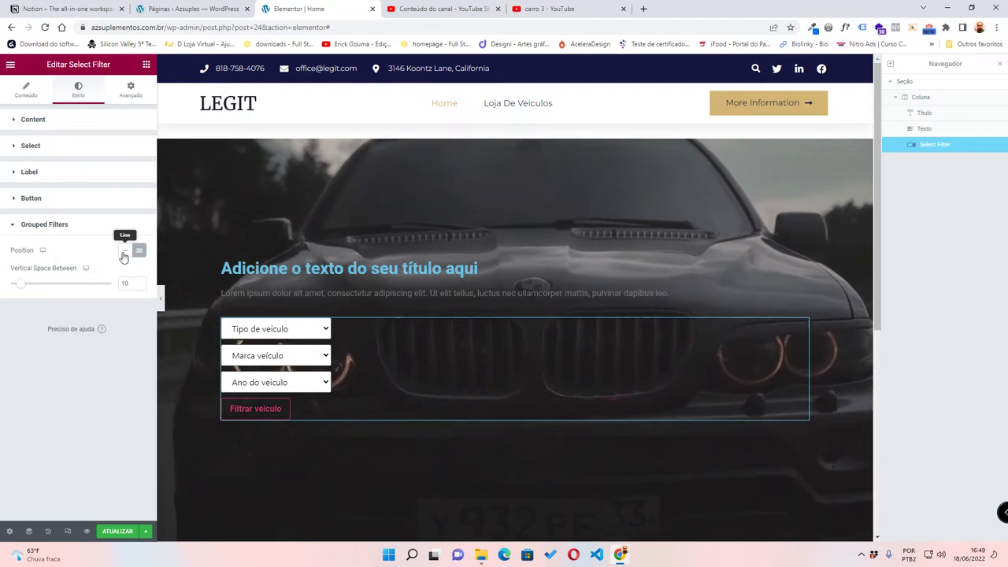
pyautogui.click(124, 253)
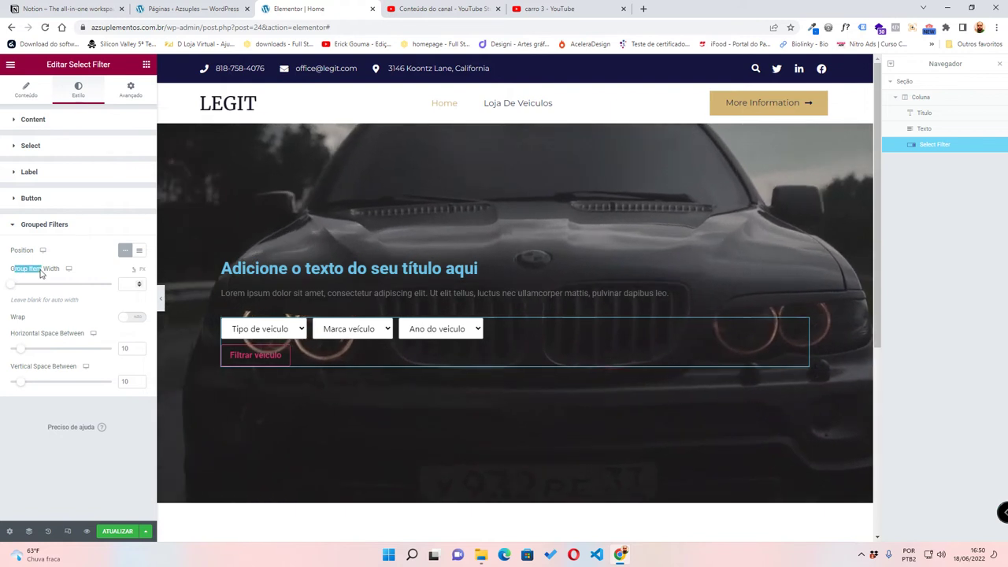
pyautogui.moveTo(10, 286)
pyautogui.mouseDown()
pyautogui.moveTo(38, 287)
pyautogui.moveTo(21, 289)
pyautogui.mouseUp()
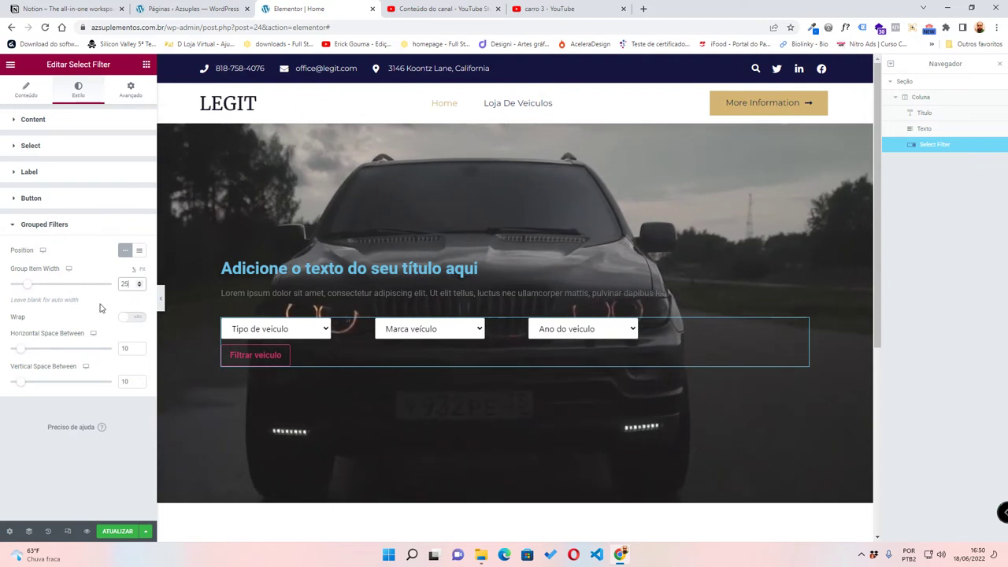
# - Compare the alignment options for the "Filtrar veiculo" button and align it to the right
pyautogui.click(10, 225)
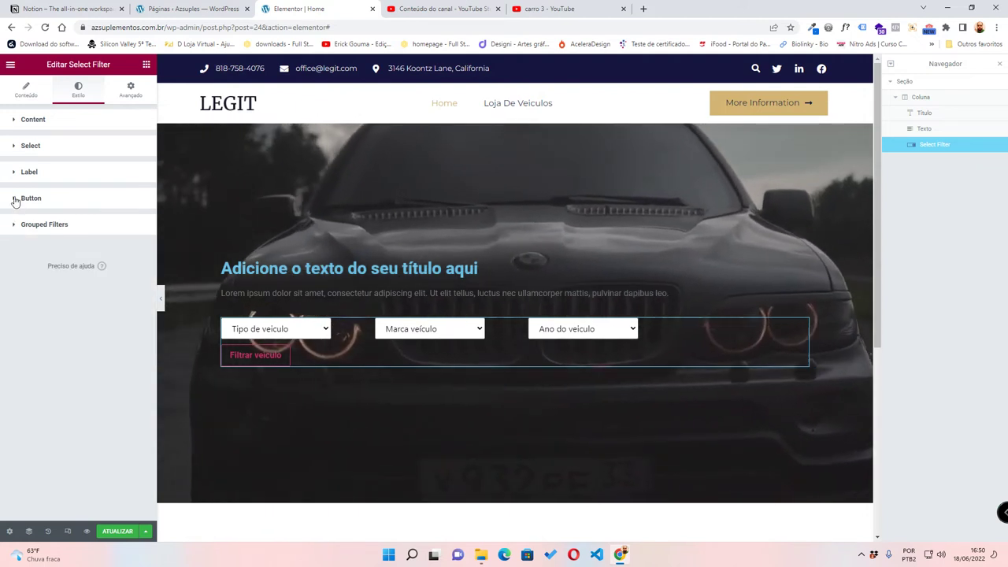
pyautogui.click(15, 200)
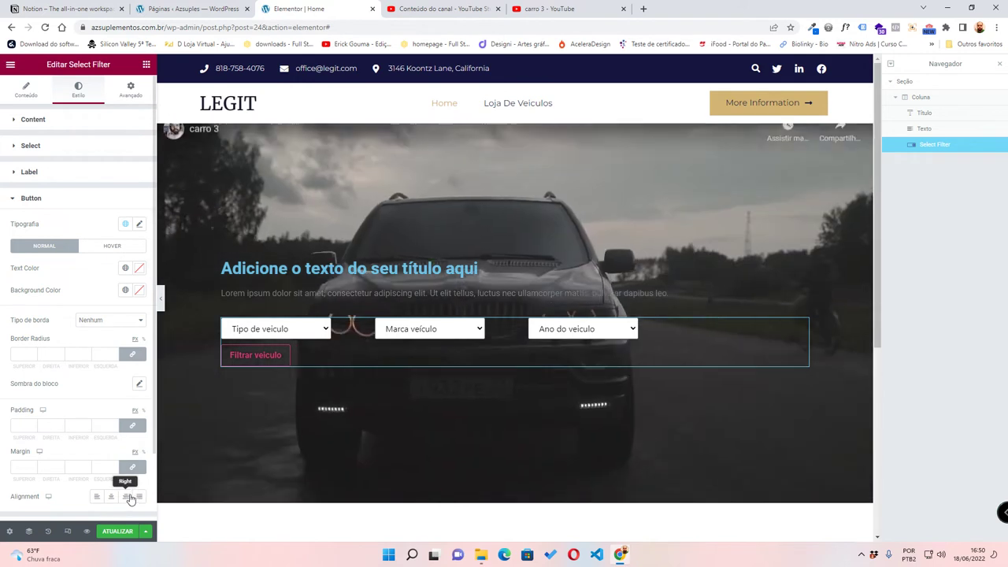
pyautogui.click(128, 497)
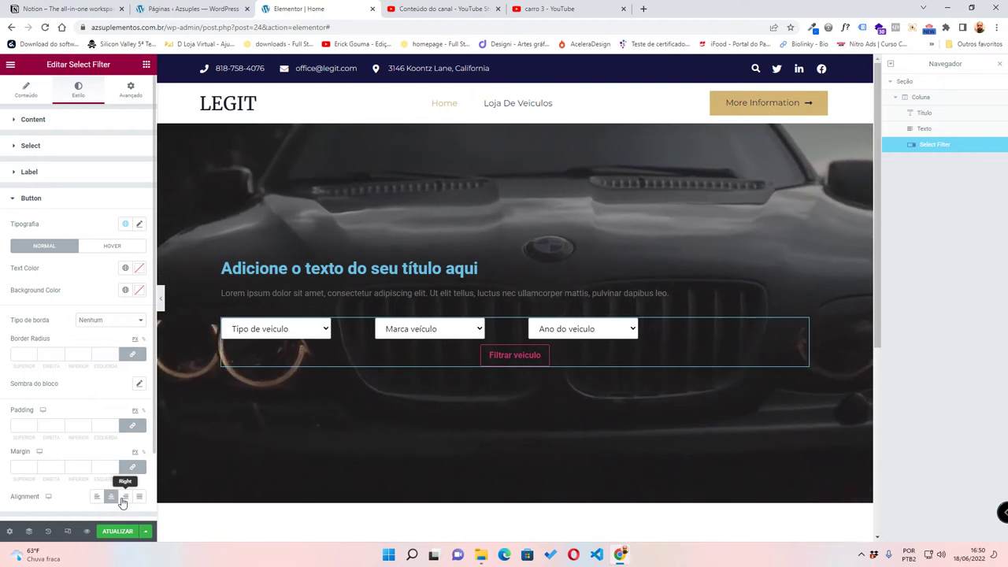
pyautogui.click(124, 496)
pyautogui.click(96, 496)
pyautogui.click(111, 497)
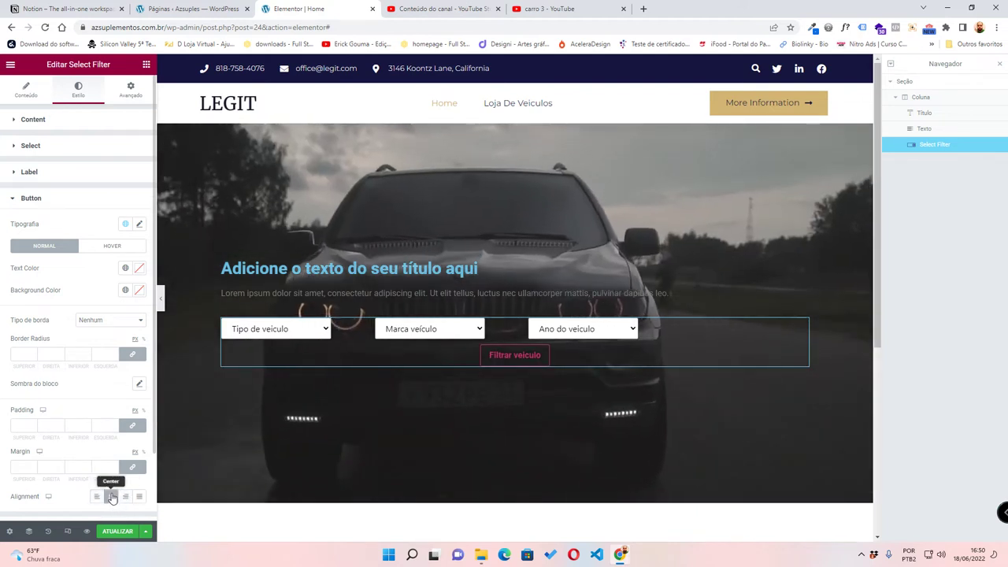
pyautogui.click(124, 496)
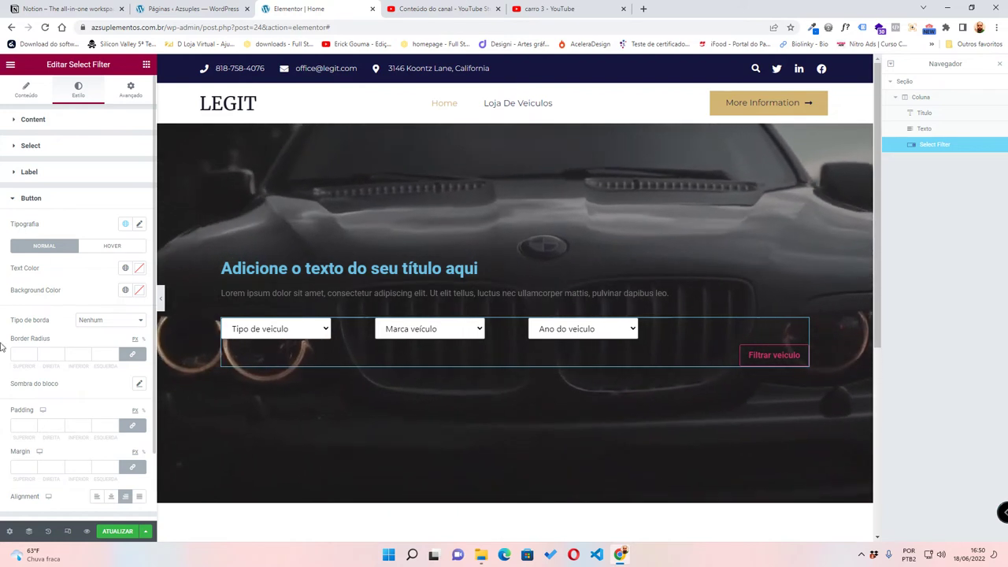
# - Unlink the "Filtrar veiculo" button's margins and set its top margin to -41 to raise it level with the selects
pyautogui.scroll(-1, 79, 374)
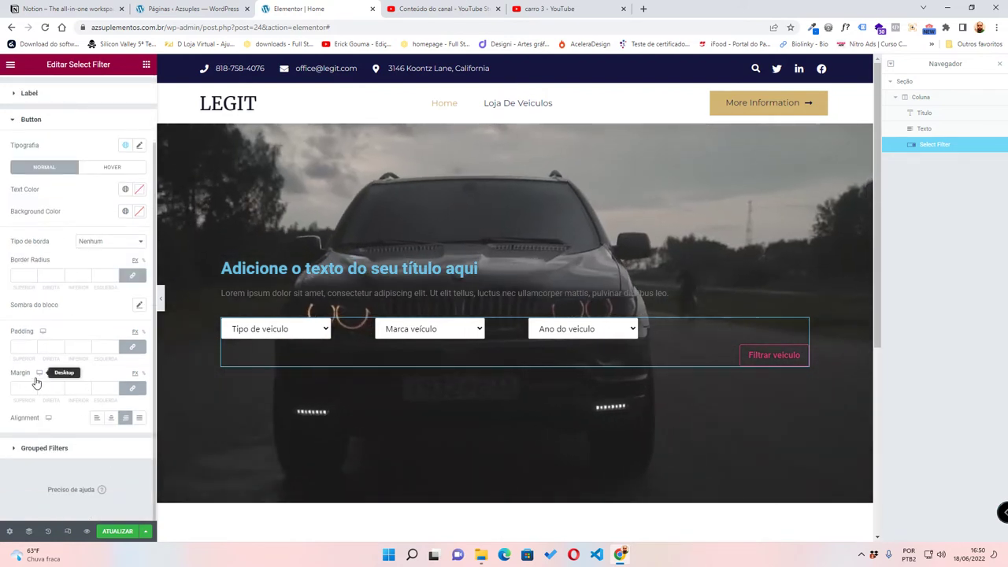
pyautogui.click(137, 390)
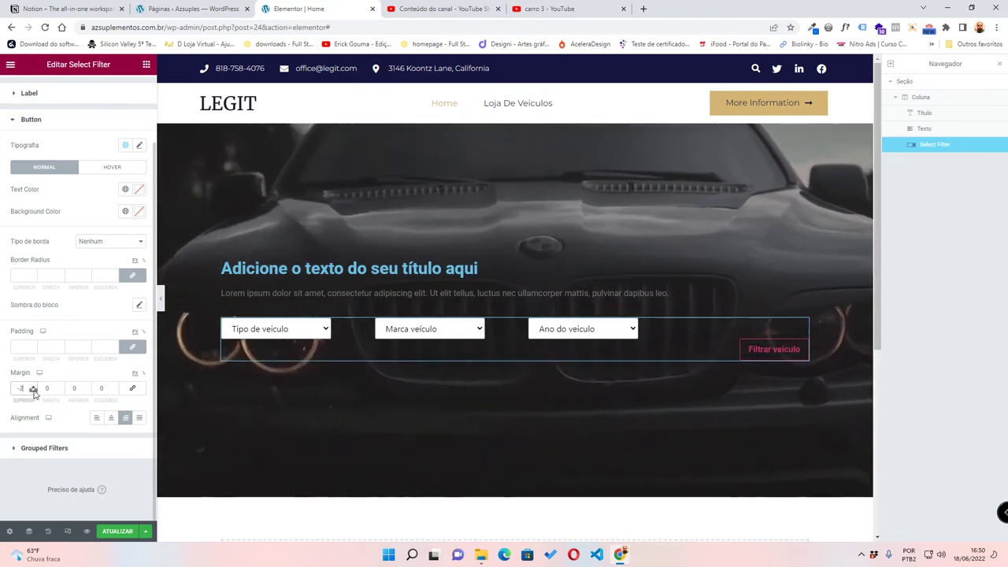
pyautogui.scroll(-20, 33, 392)
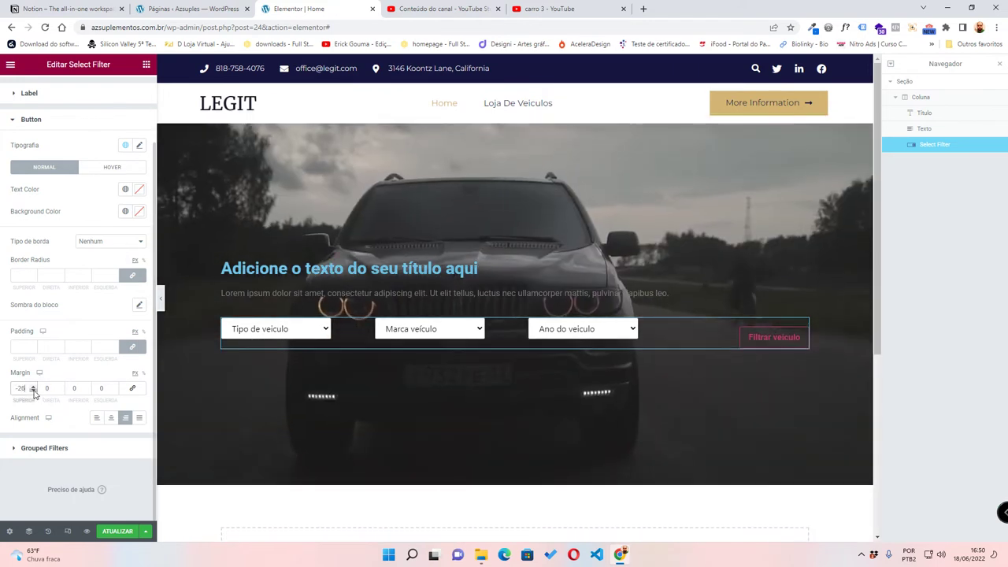
pyautogui.scroll(-6, 33, 392)
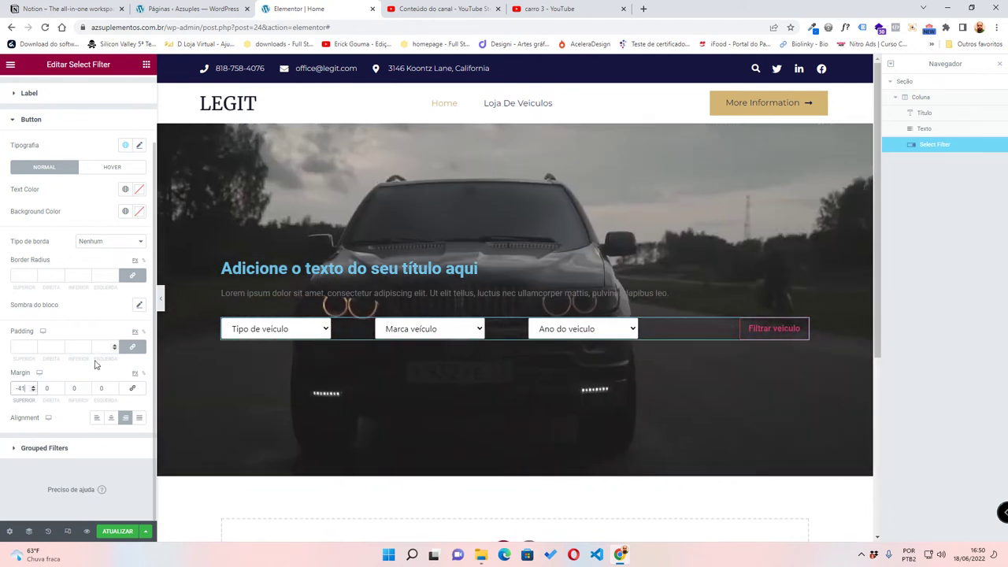
# - Set the "Filtrar veiculo" button's border radius to 30 on all corners
pyautogui.scroll(2, 80, 391)
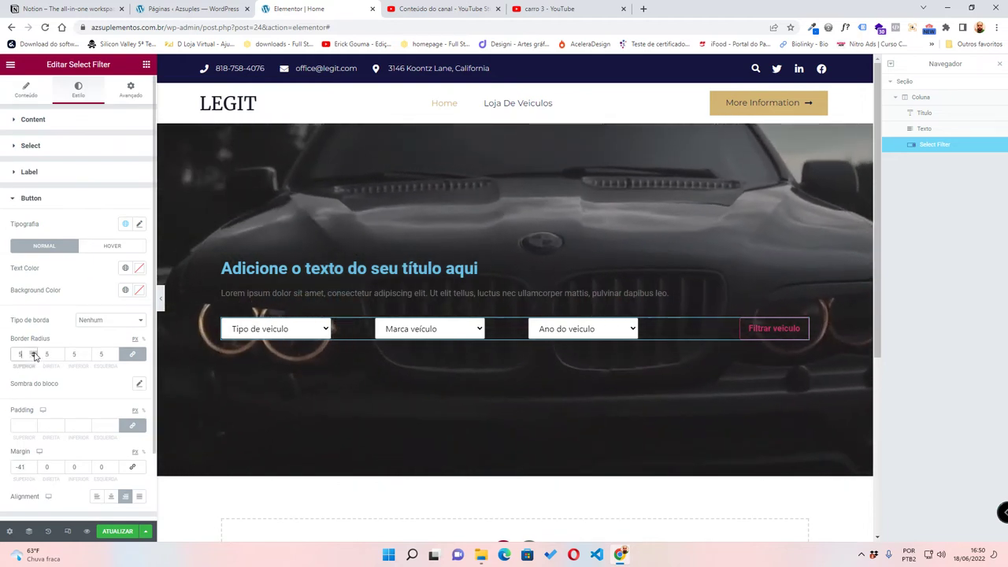
pyautogui.scroll(3, 34, 355)
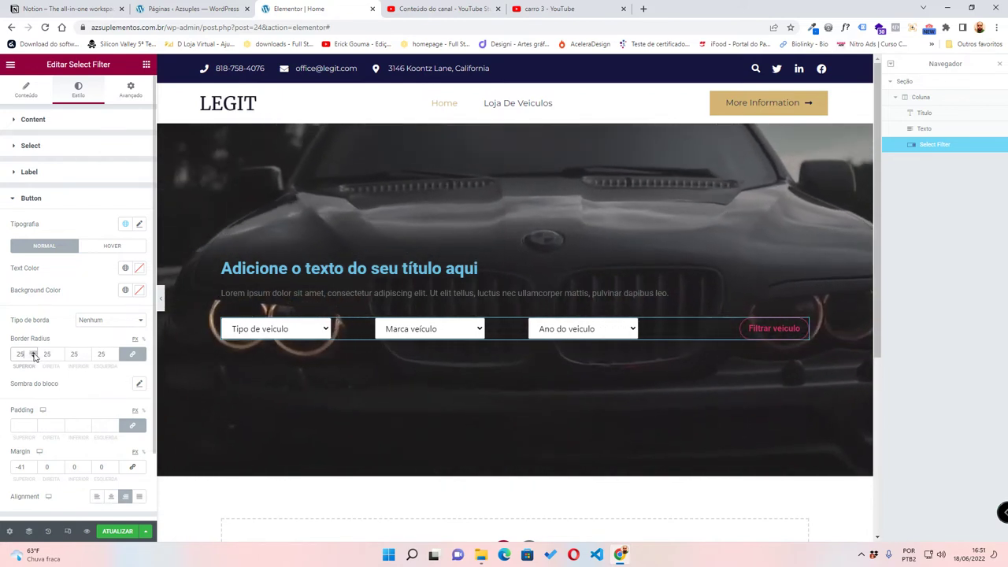
pyautogui.scroll(4, 34, 355)
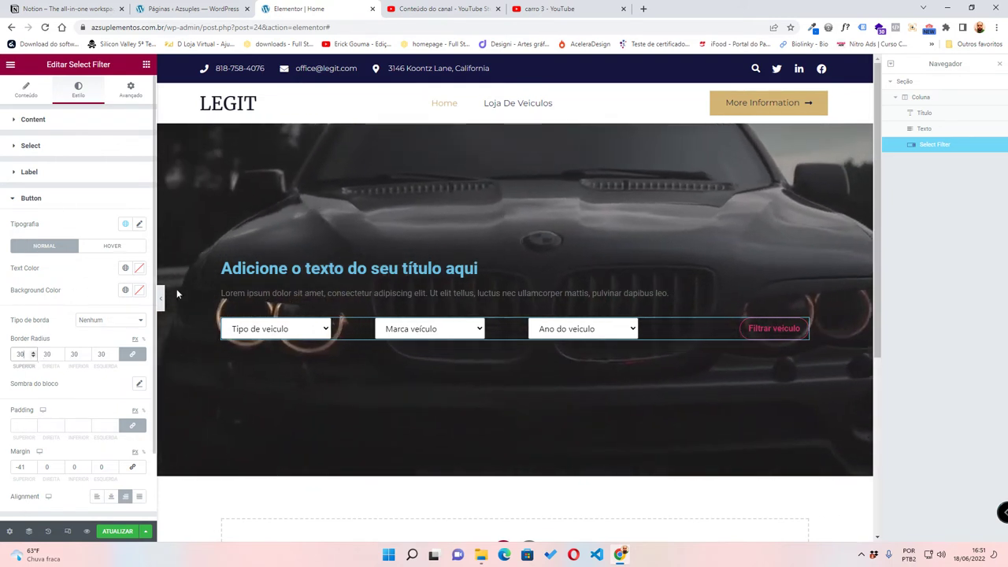
# - Set the filter's select width to 397 and try the vehicle type, brand and year dropdowns on the page
pyautogui.click(24, 119)
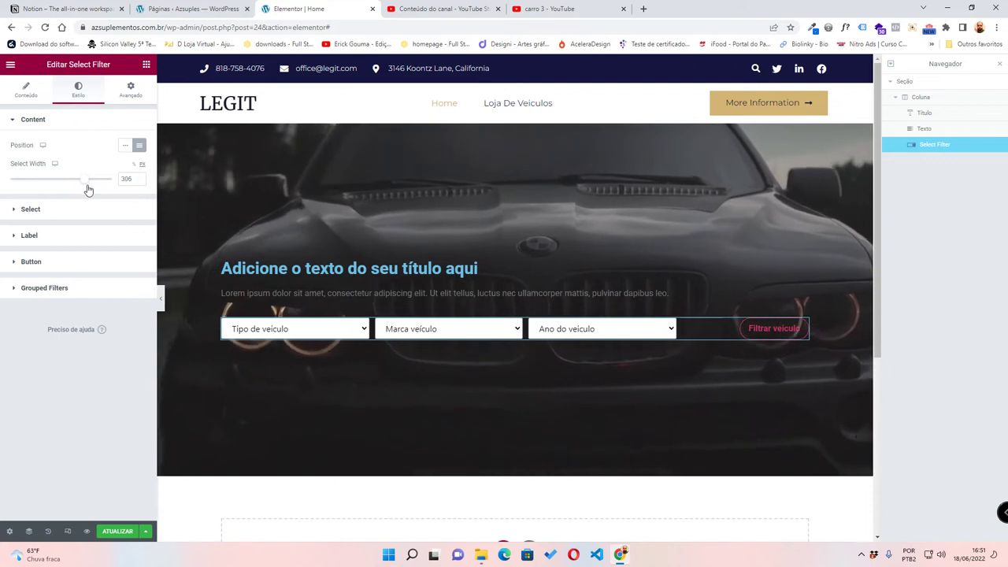
pyautogui.moveTo(88, 189); pyautogui.dragTo(57, 191)
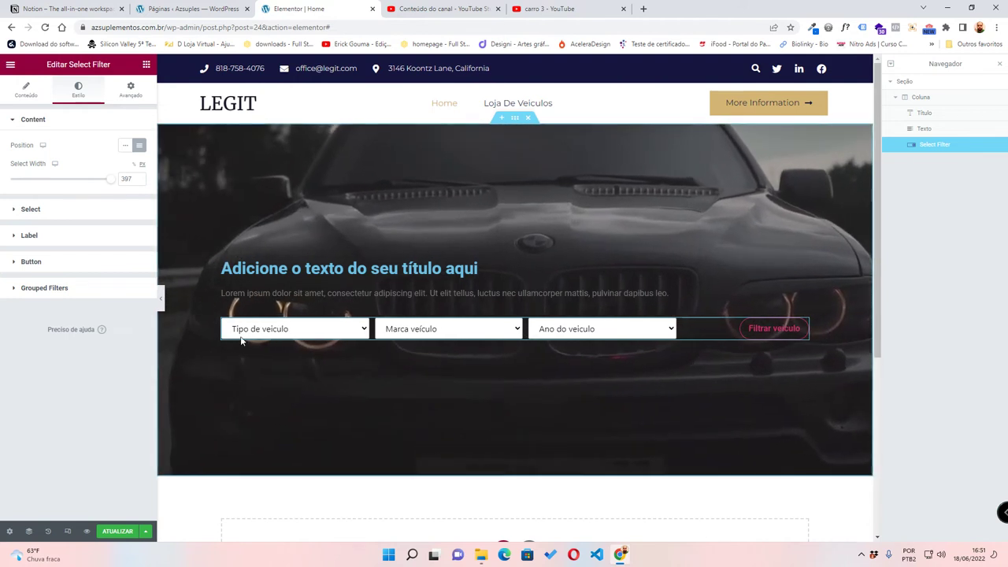
pyautogui.click(324, 330)
pyautogui.click(432, 329)
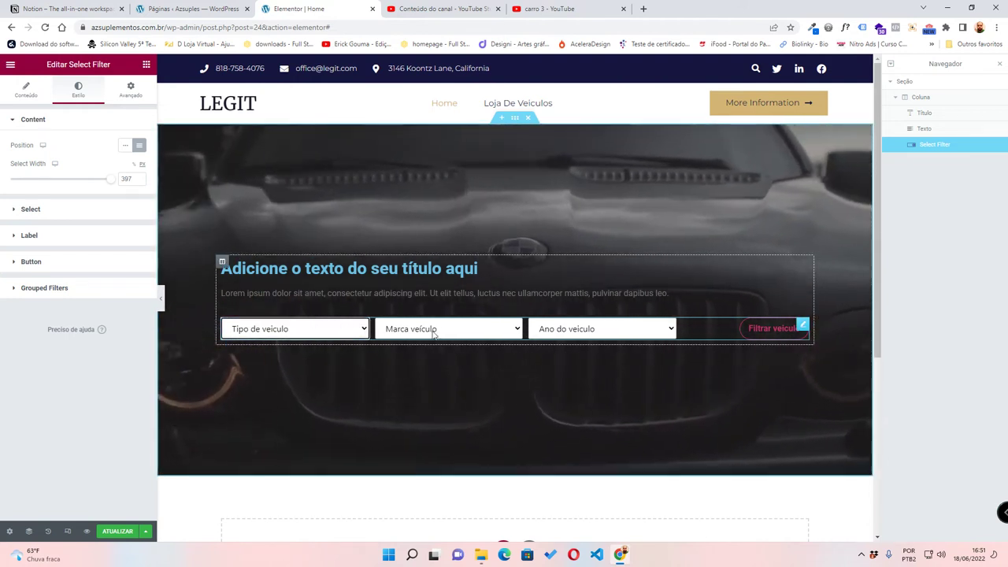
pyautogui.click(433, 329)
pyautogui.click(595, 337)
pyautogui.click(595, 334)
pyautogui.click(450, 330)
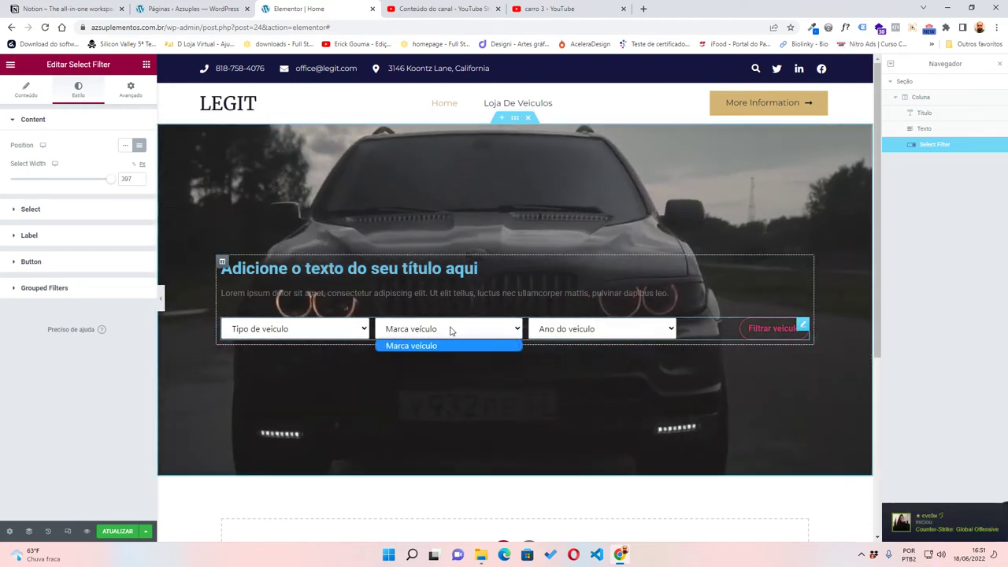
pyautogui.click(313, 331)
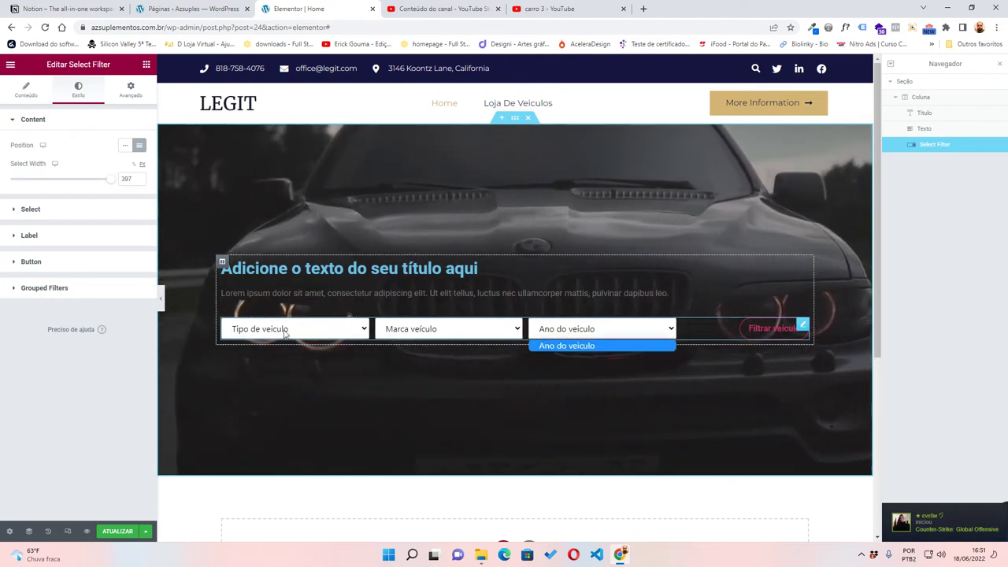
pyautogui.click(87, 417)
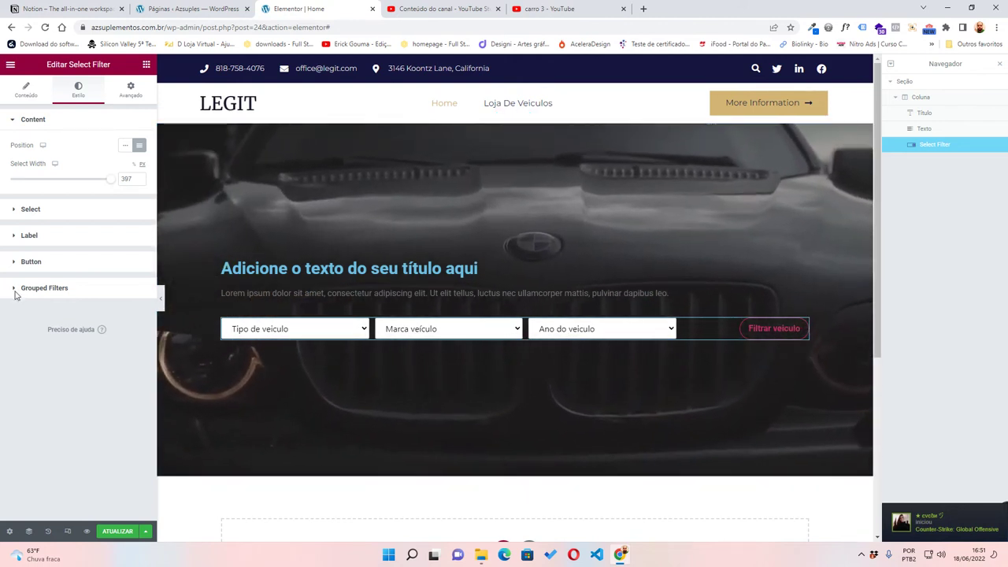
# - Give the "Filtrar veiculo" button the global Botão color as background and a white text color
pyautogui.click(17, 288)
pyautogui.click(33, 197)
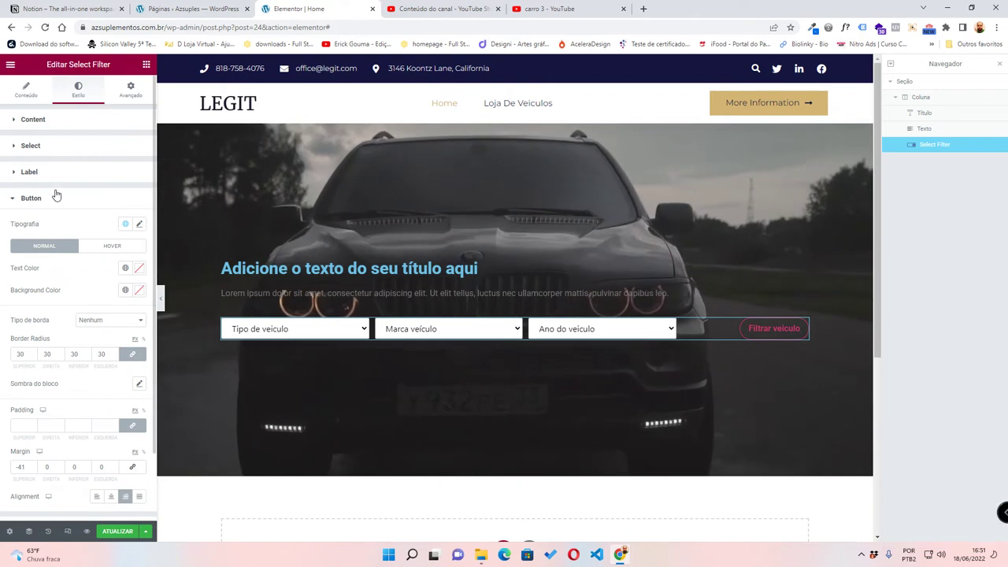
pyautogui.click(126, 292)
pyautogui.click(51, 413)
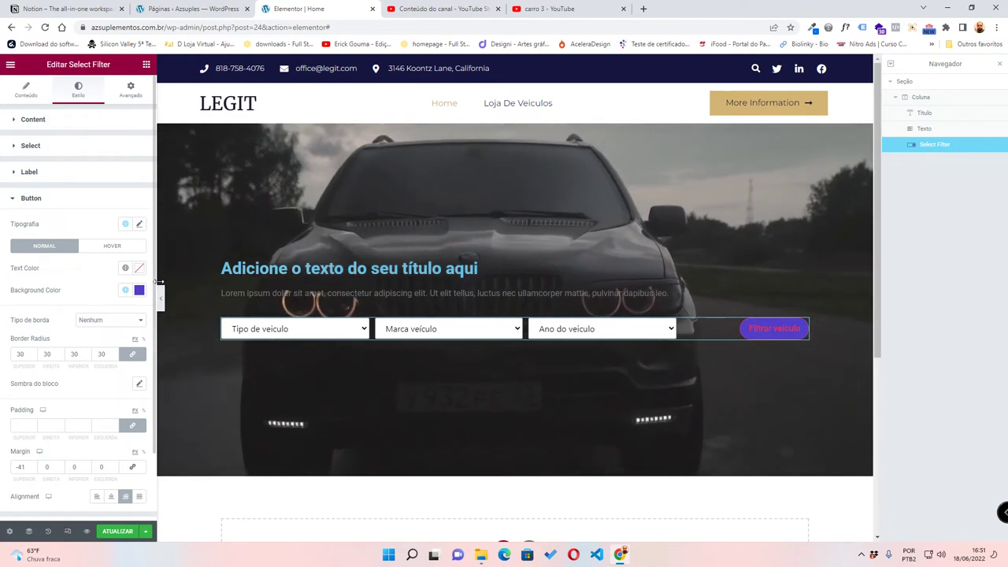
pyautogui.click(139, 268)
pyautogui.click(21, 308)
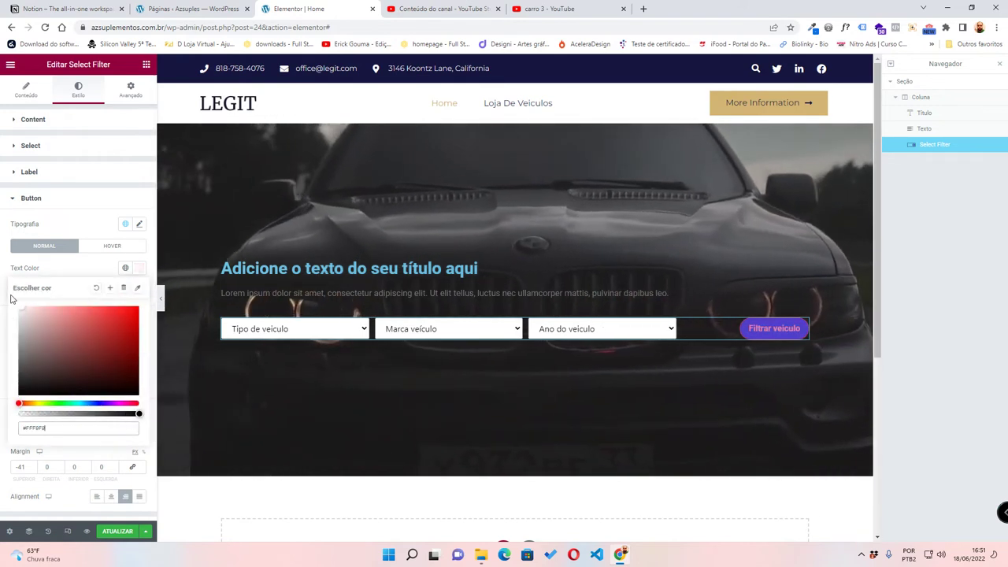
pyautogui.click(144, 273)
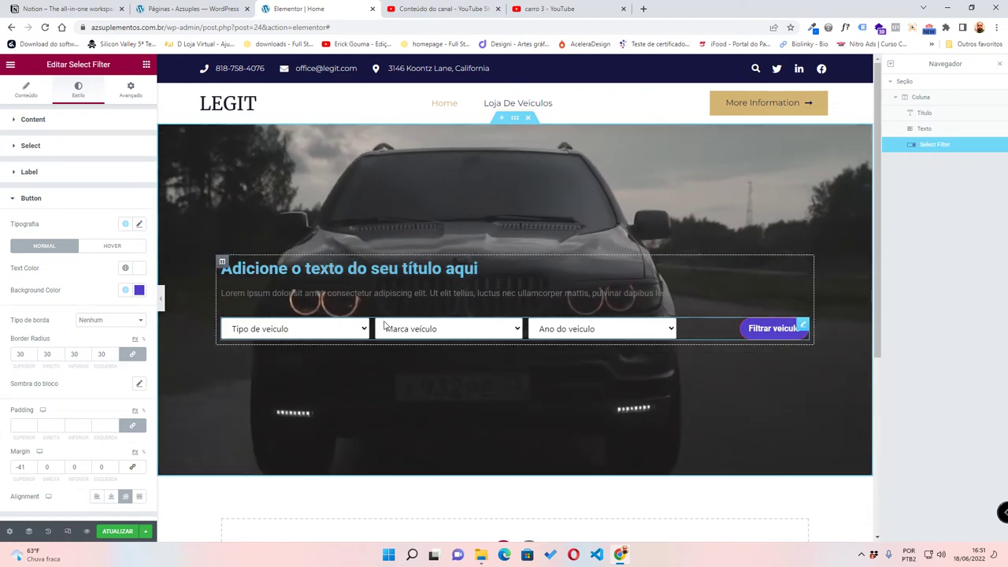
# - Add a solid border of width 1 to the "Filtrar veiculo" button in the Botão color #523EC8
pyautogui.click(107, 321)
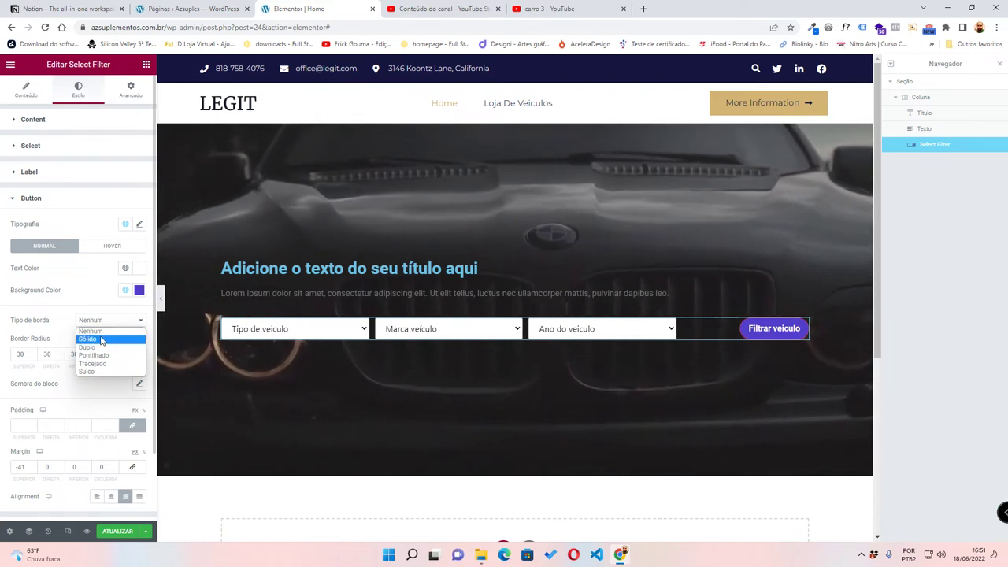
pyautogui.click(101, 340)
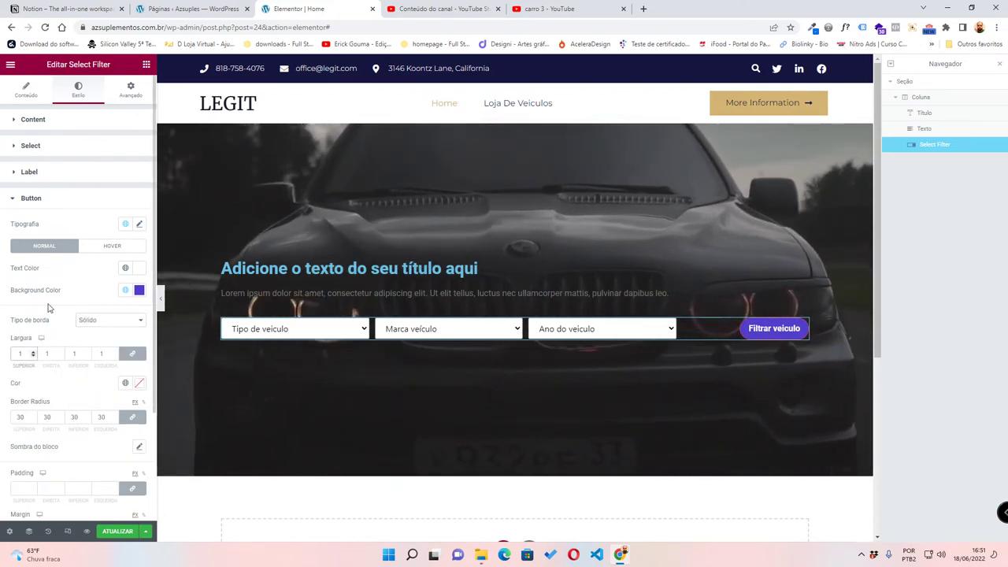
pyautogui.click(126, 383)
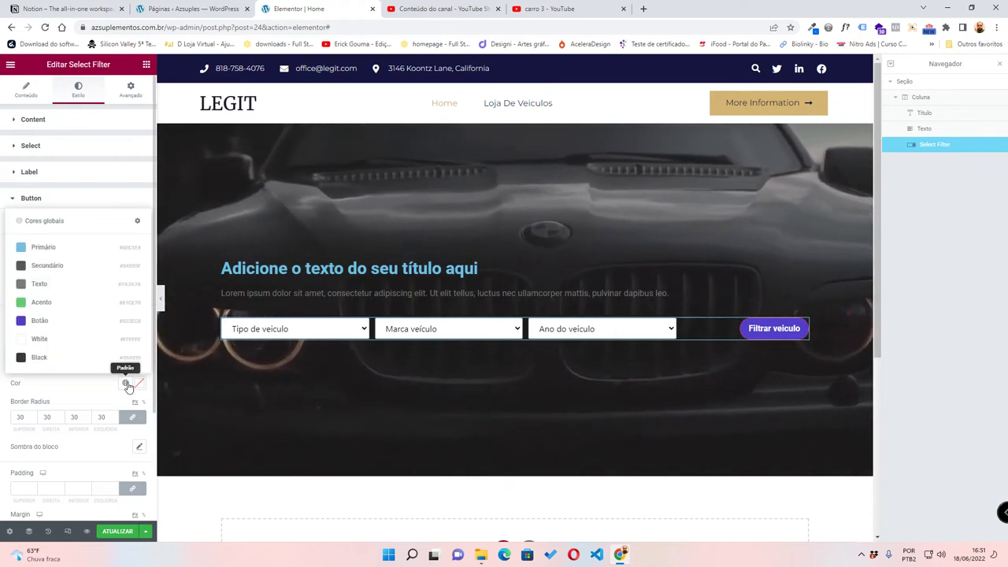
pyautogui.click(41, 321)
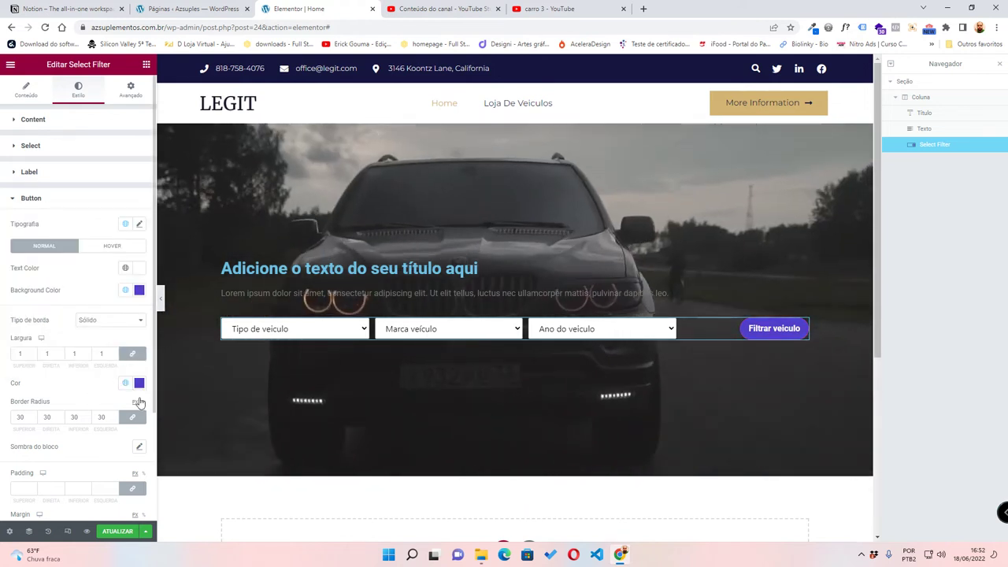
pyautogui.click(139, 384)
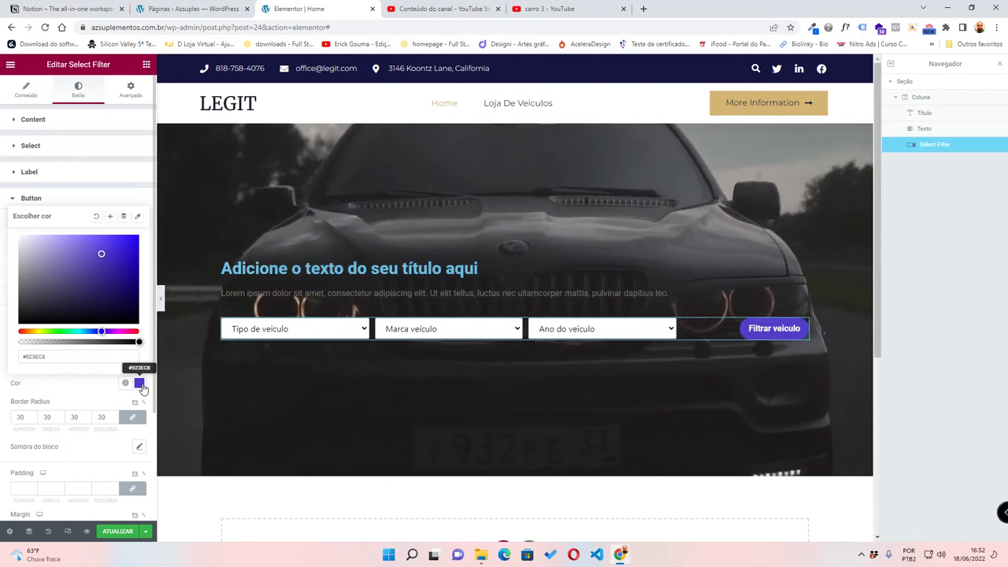
pyautogui.click(142, 385)
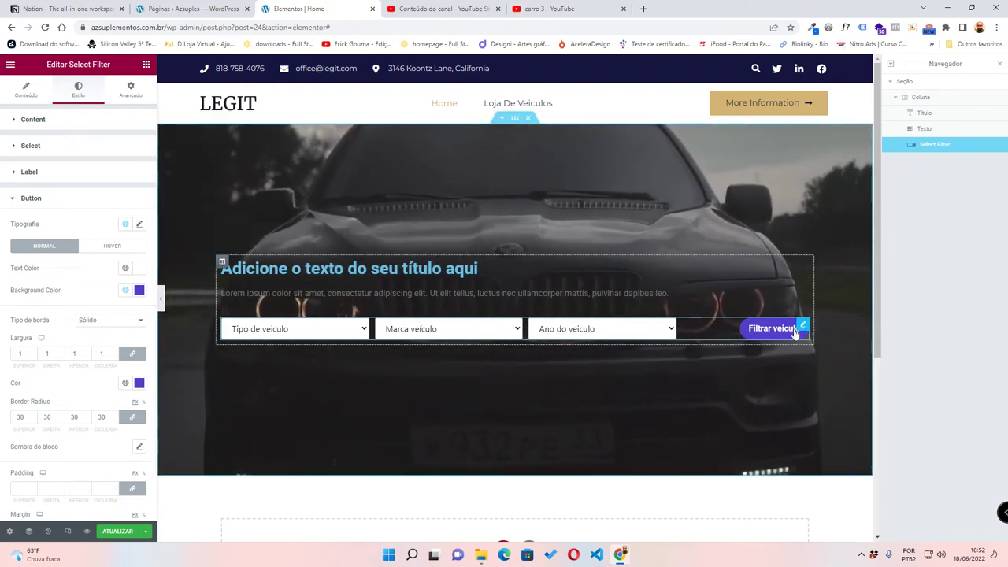
# - Unlink the "Filtrar veiculo" button's padding and set it to 7 top and bottom and 50 right and left
pyautogui.scroll(-1, 61, 431)
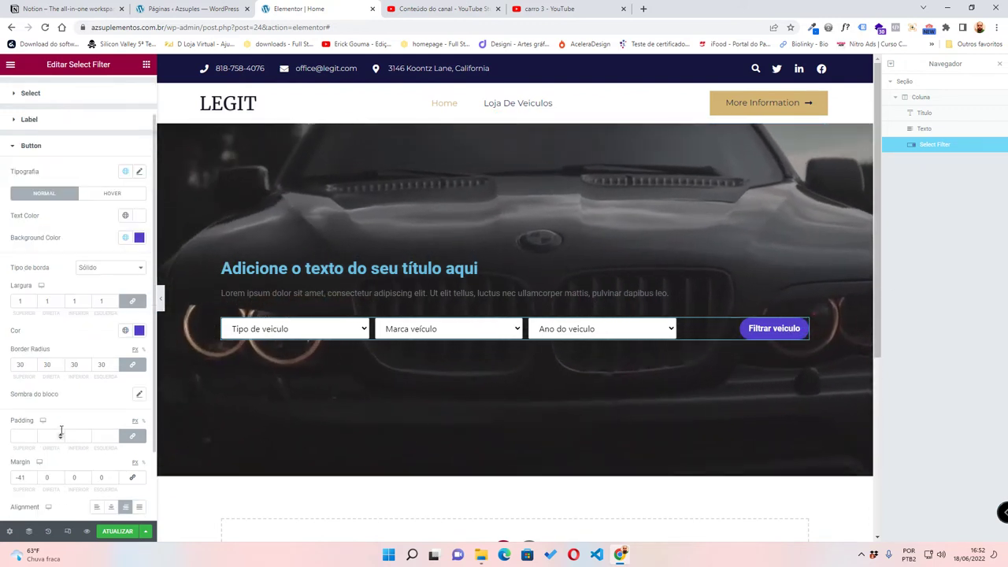
pyautogui.click(133, 438)
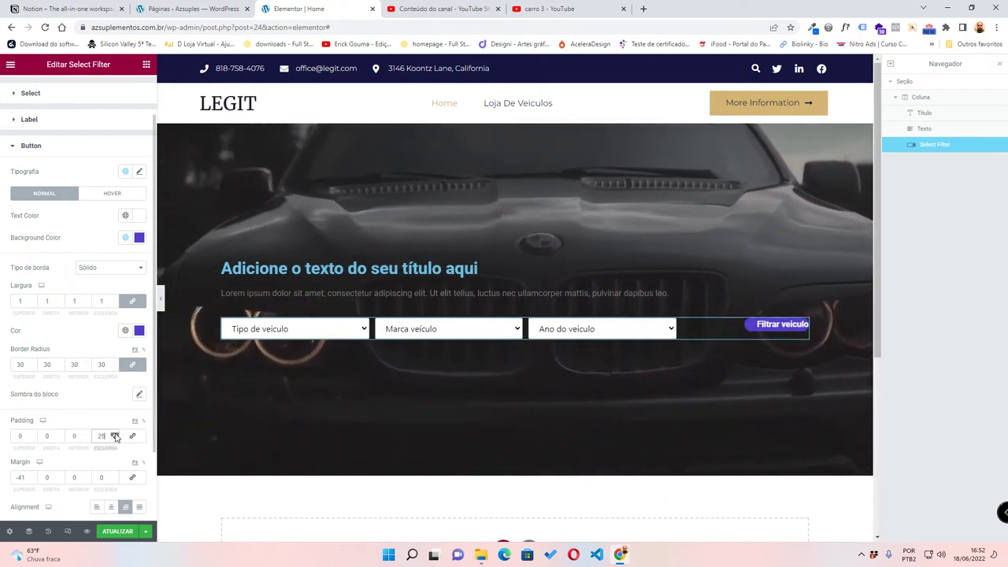
pyautogui.click(115, 434)
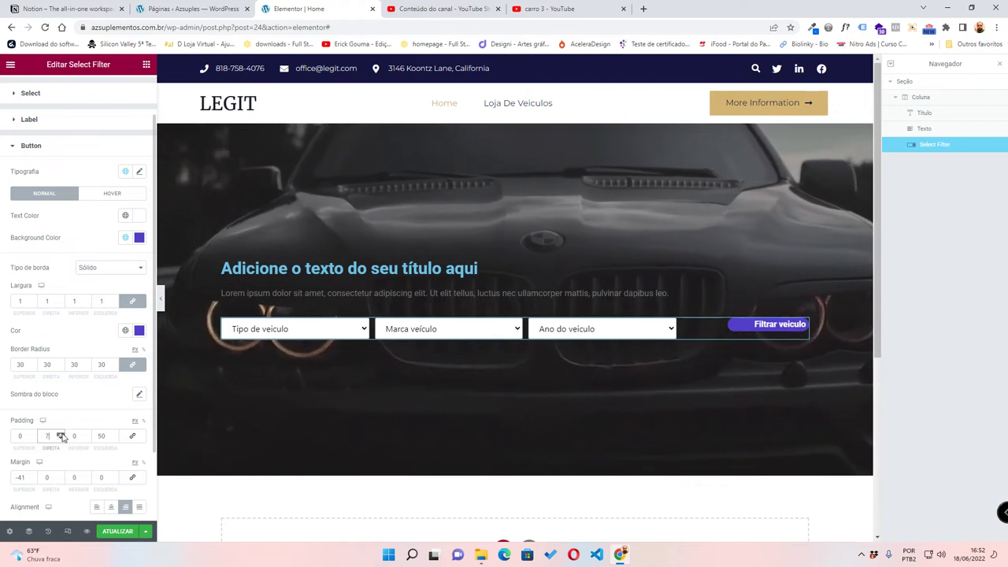
pyautogui.scroll(20, 60, 437)
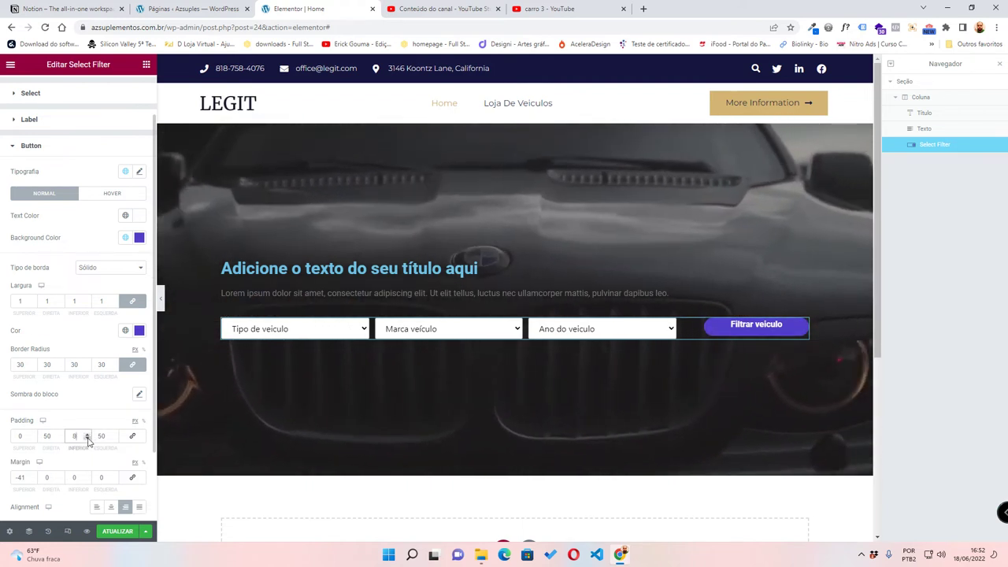
pyautogui.click(87, 439)
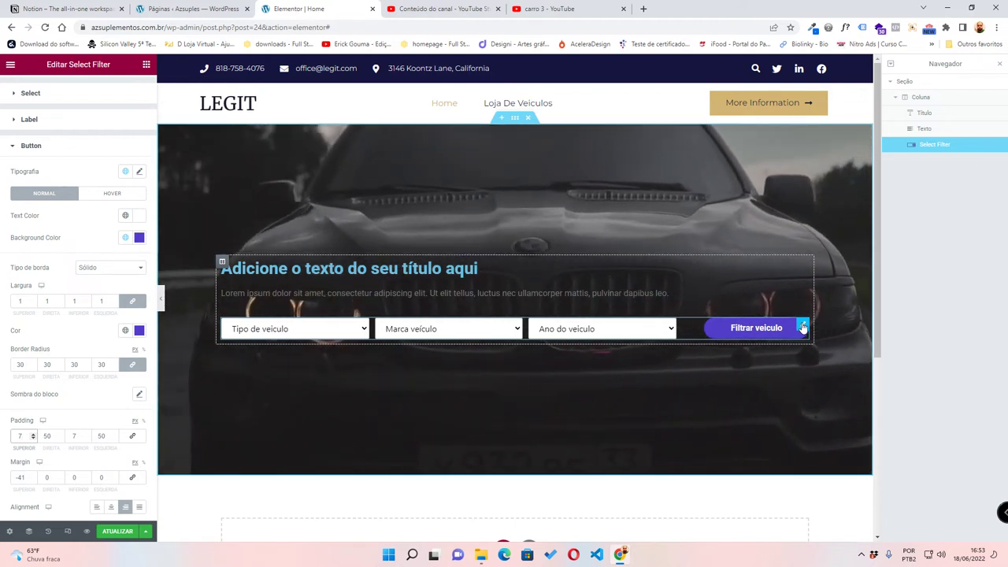
# - Set the Select Filter widget's own padding to 20 px on all sides
pyautogui.scroll(2, 121, 207)
pyautogui.click(130, 89)
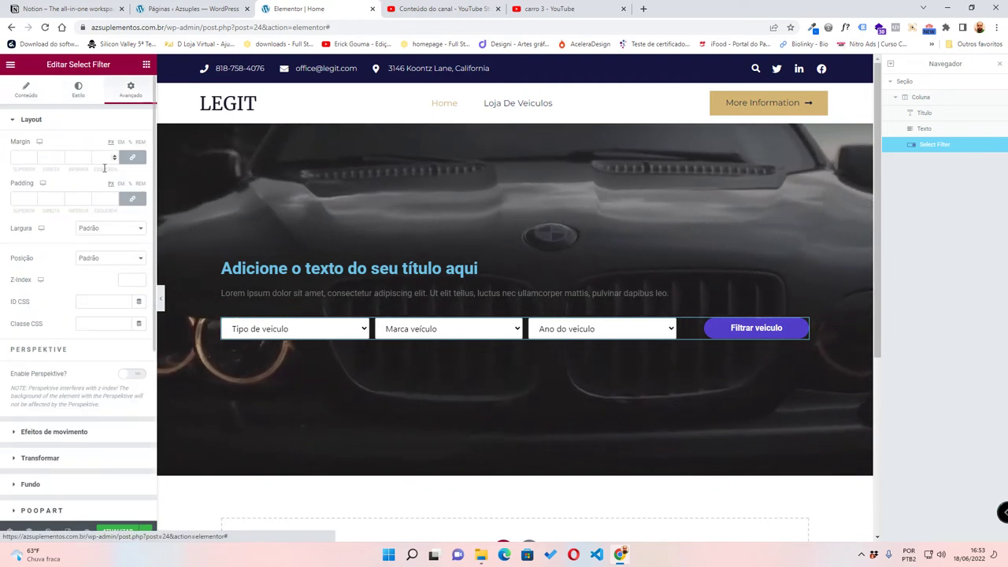
pyautogui.click(33, 198)
pyautogui.write('6')
pyautogui.press('BackSpace')
pyautogui.write('13')
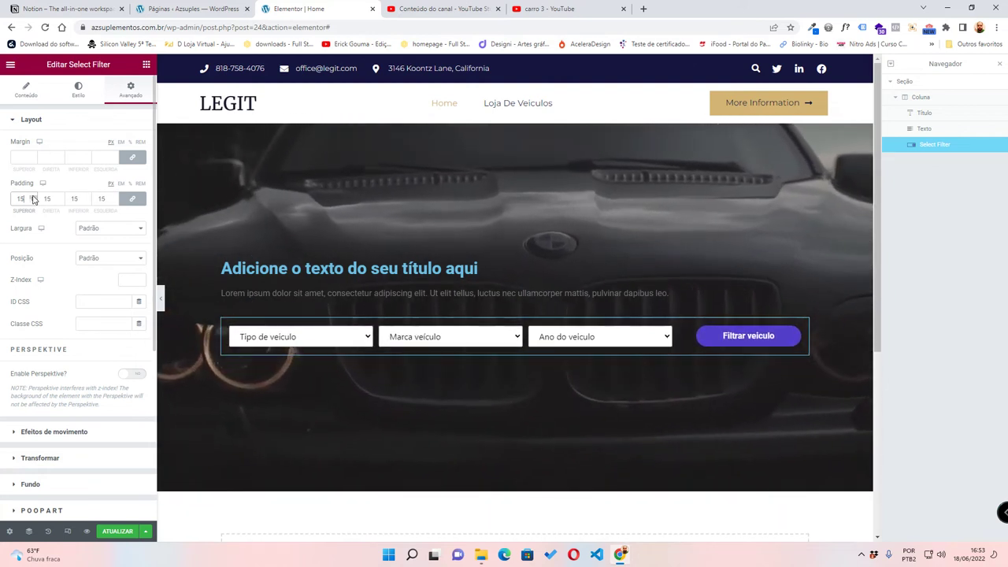
pyautogui.press('Up')
pyautogui.press('Up')
pyautogui.press('Up')
pyautogui.press('Up')
pyautogui.press('Up')
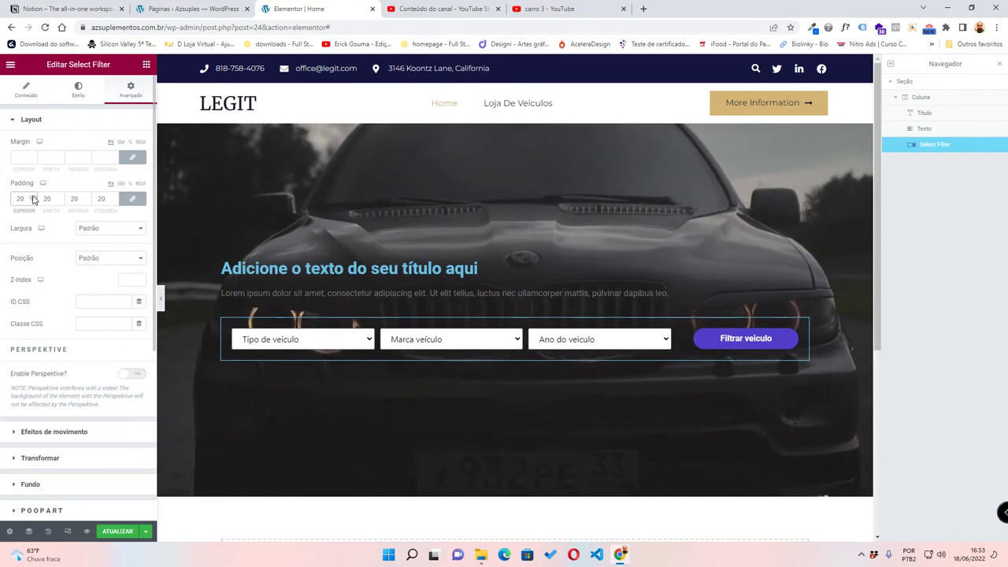
# - Give the Select Filter widget a classic background in white, #FFFFFF
pyautogui.click(76, 91)
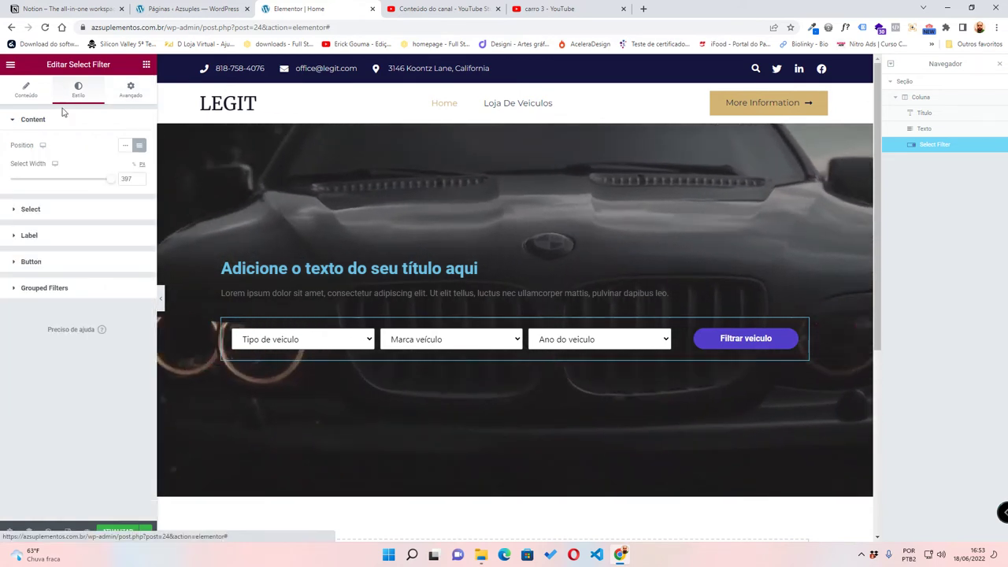
pyautogui.click(131, 89)
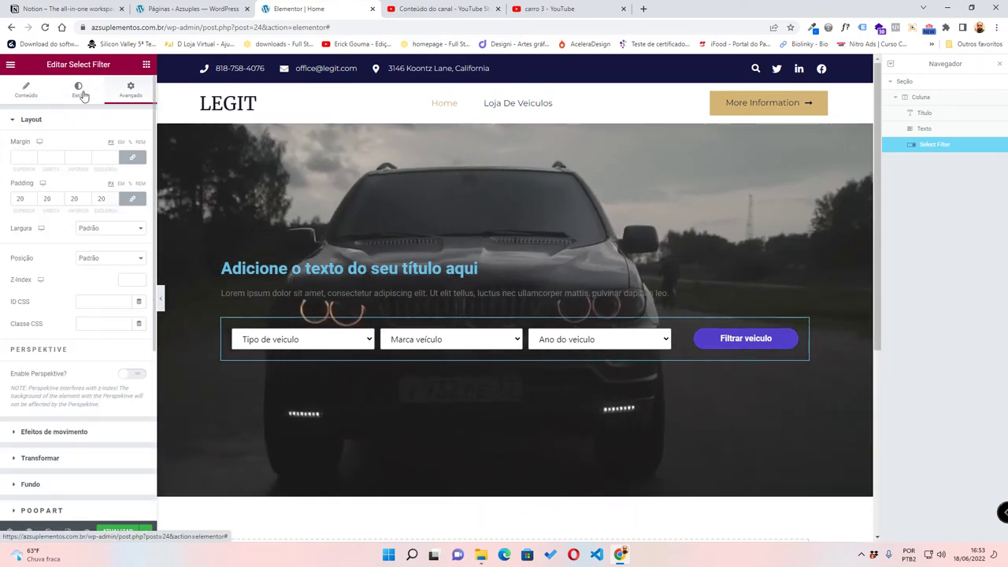
pyautogui.click(82, 94)
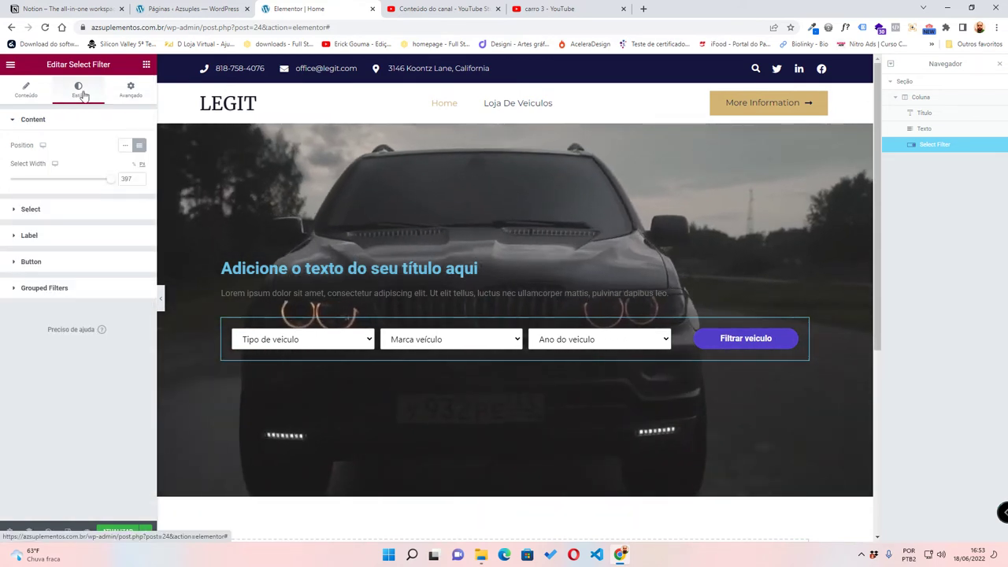
pyautogui.click(130, 92)
pyautogui.scroll(-2, 122, 166)
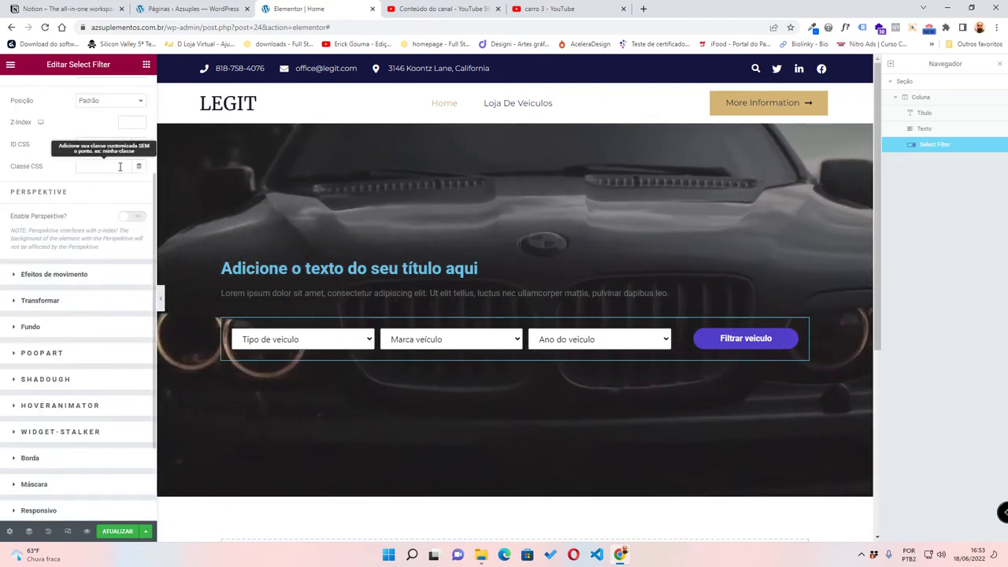
pyautogui.scroll(-1, 119, 166)
pyautogui.click(33, 281)
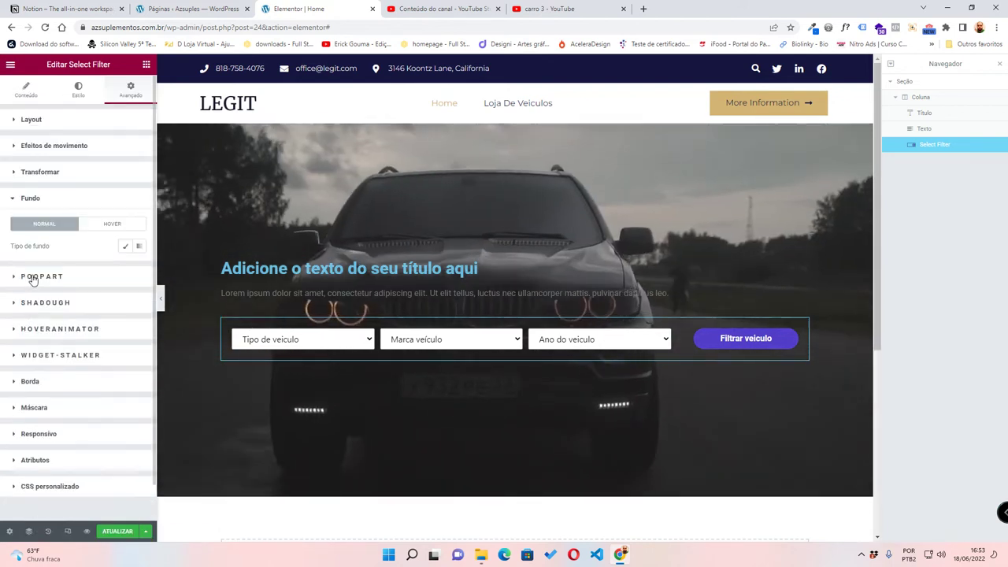
pyautogui.click(123, 248)
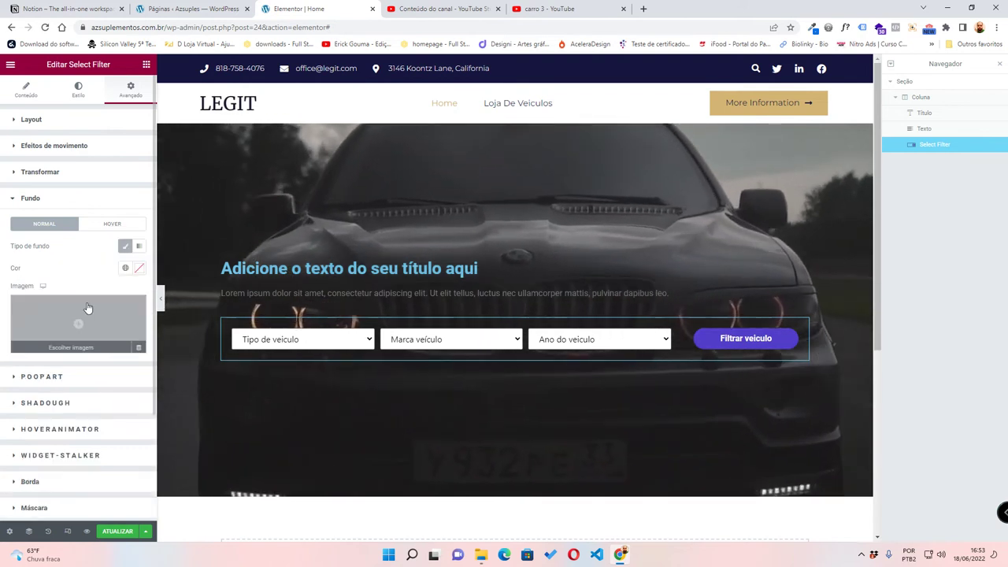
pyautogui.click(140, 270)
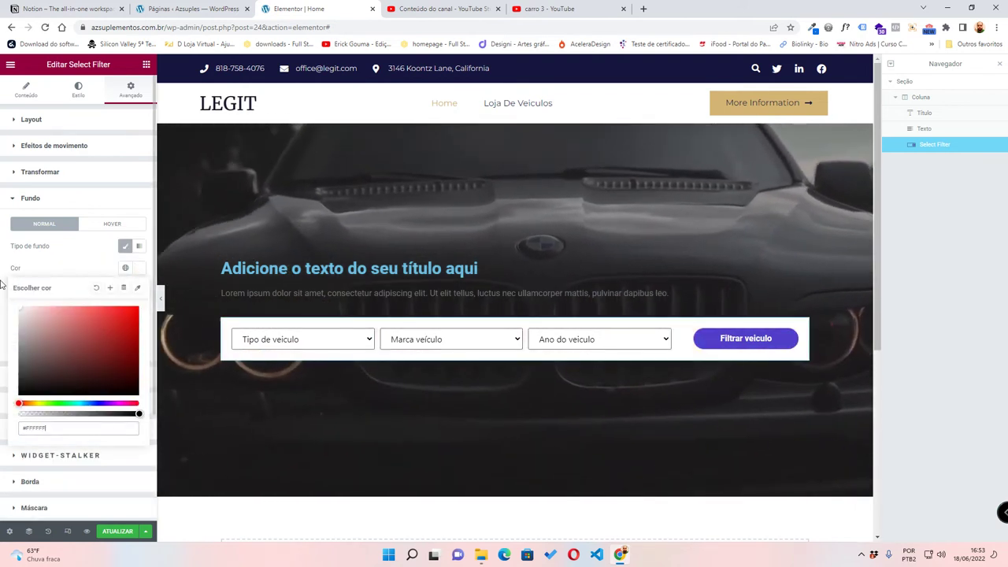
pyautogui.click(138, 272)
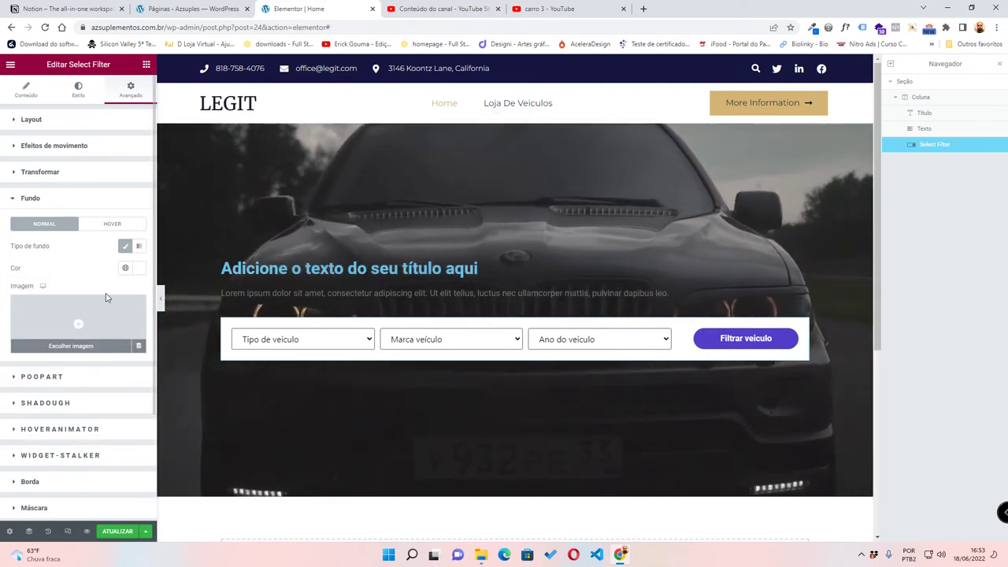
# - Round the Select Filter widget's border corners to 55 px on all sides and check the result in preview
pyautogui.click(31, 482)
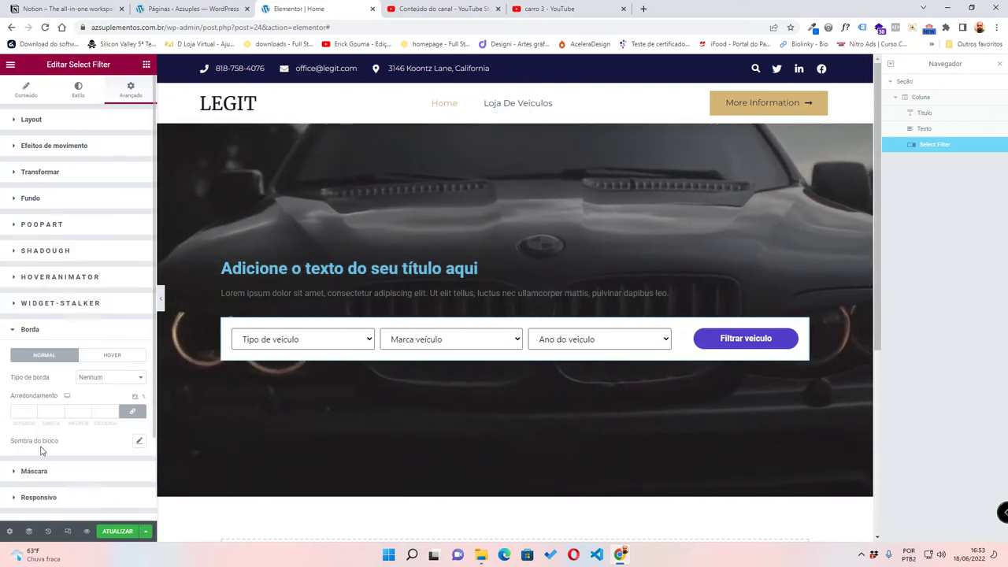
pyautogui.click(33, 413)
pyautogui.write('35')
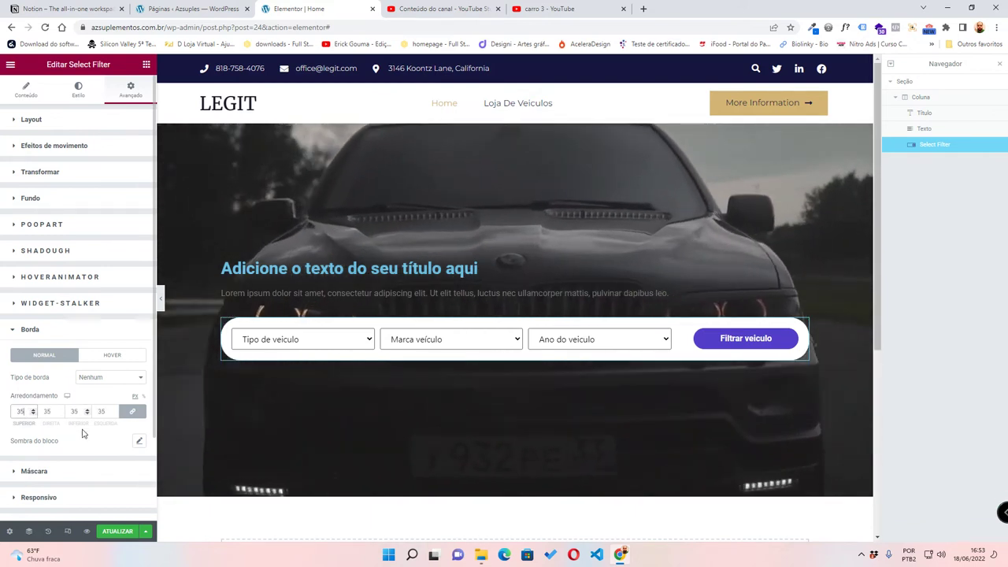
pyautogui.press('BackSpace')
pyautogui.press('BackSpace')
pyautogui.write('55')
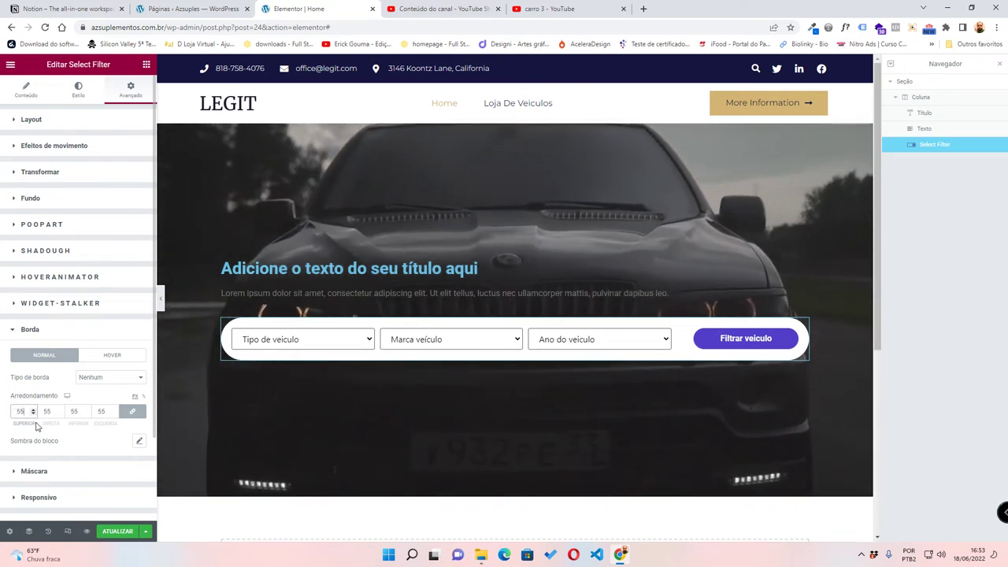
pyautogui.click(161, 298)
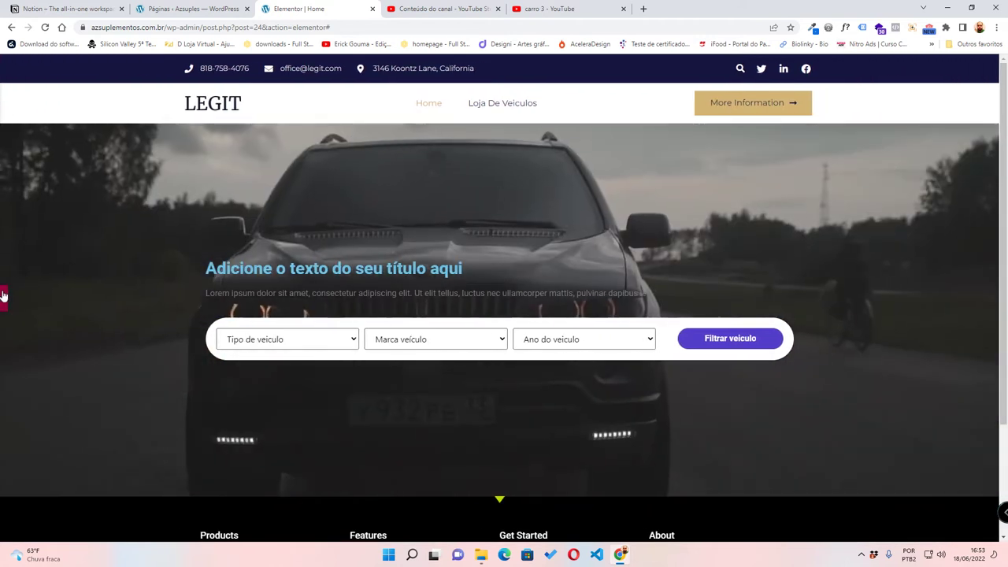
pyautogui.click(4, 298)
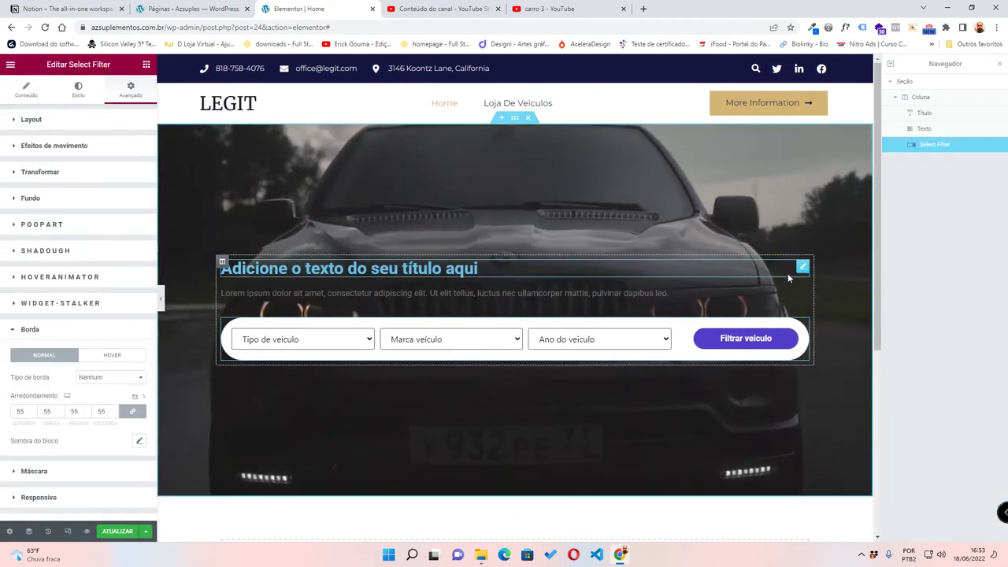
# - Center the hero title and change its text to "Compre aqui o carro dos seus sonhos"
pyautogui.click(801, 269)
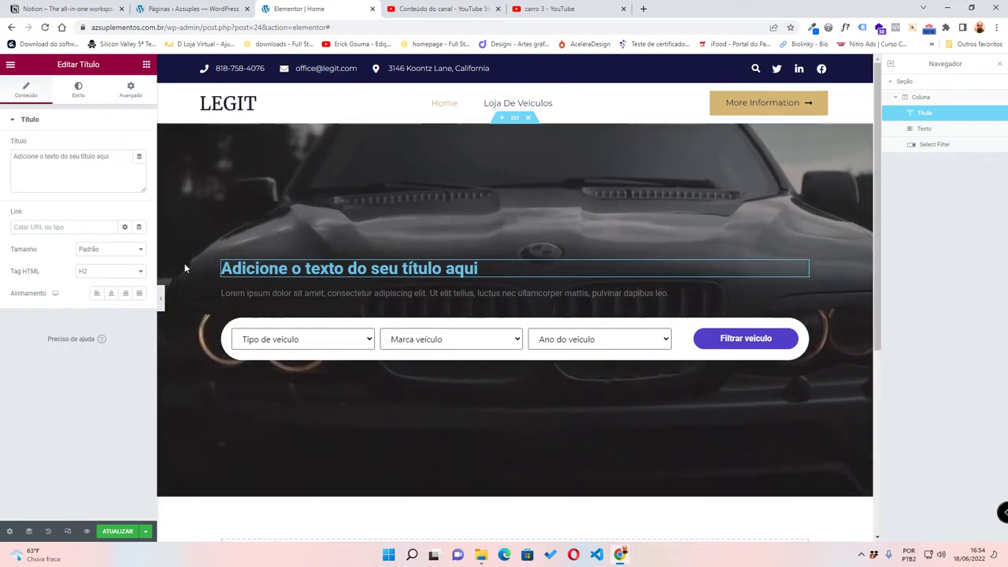
pyautogui.click(113, 295)
pyautogui.moveTo(110, 157); pyautogui.dragTo(10, 159)
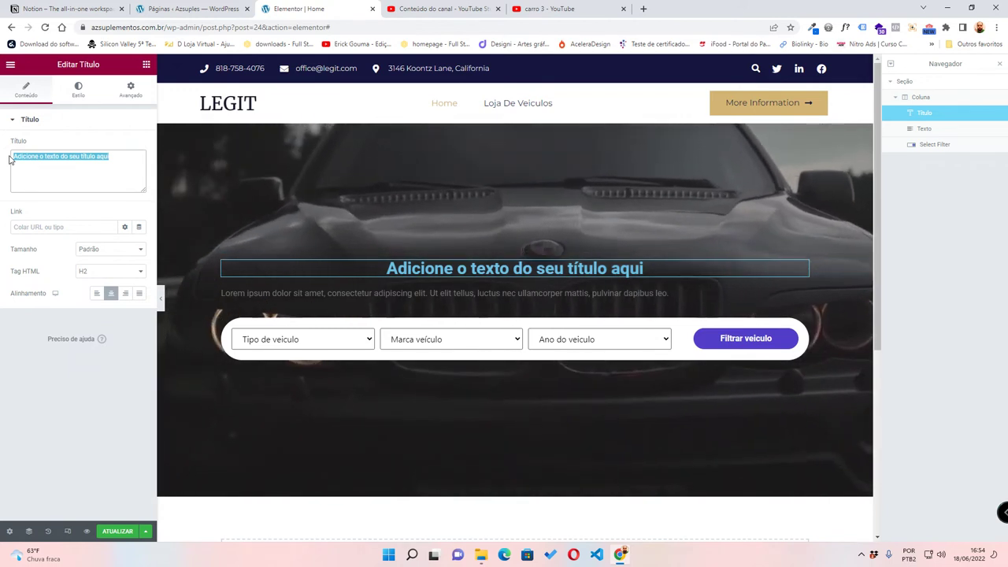
pyautogui.write('Comp')
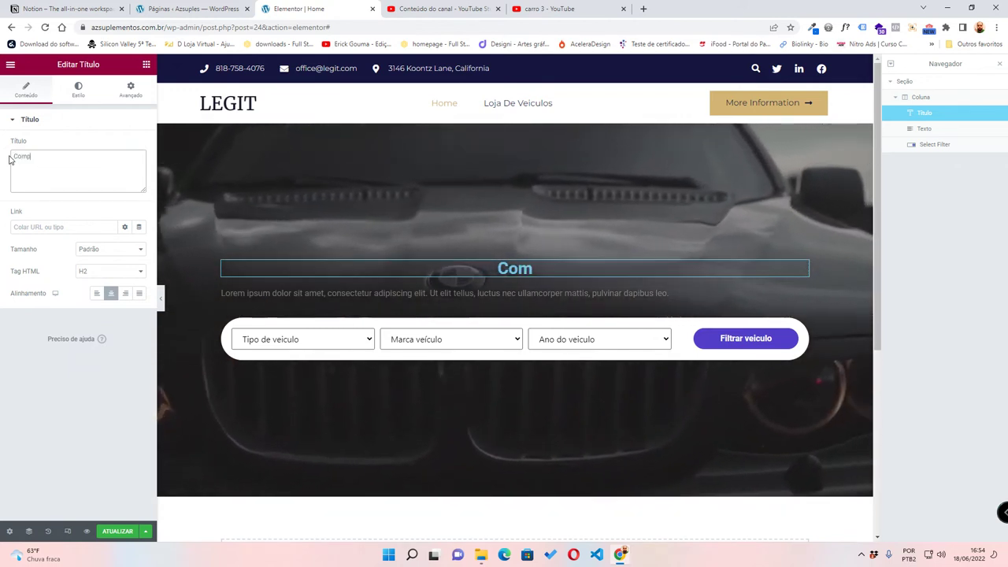
pyautogui.write('re acui o')
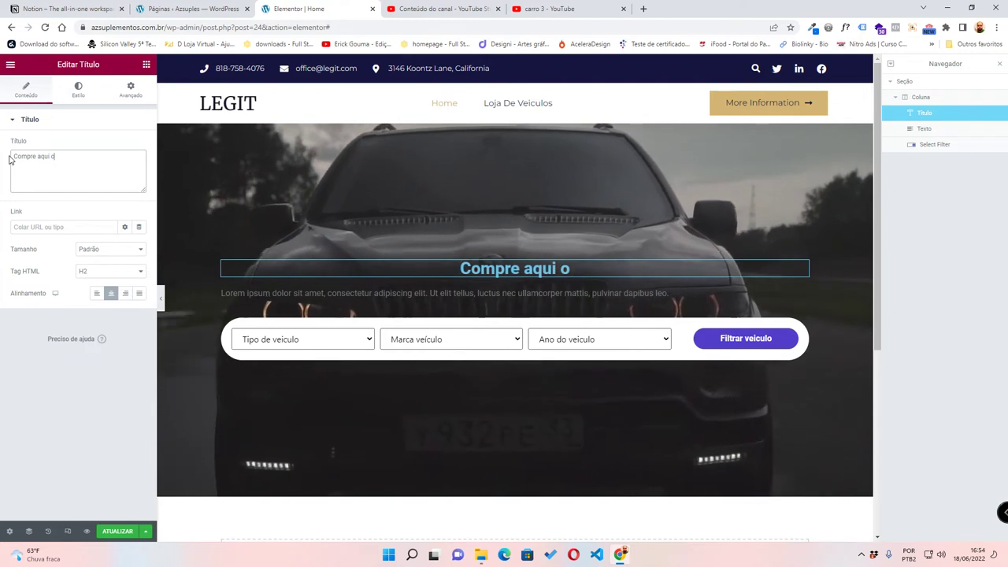
pyautogui.write(' carro do')
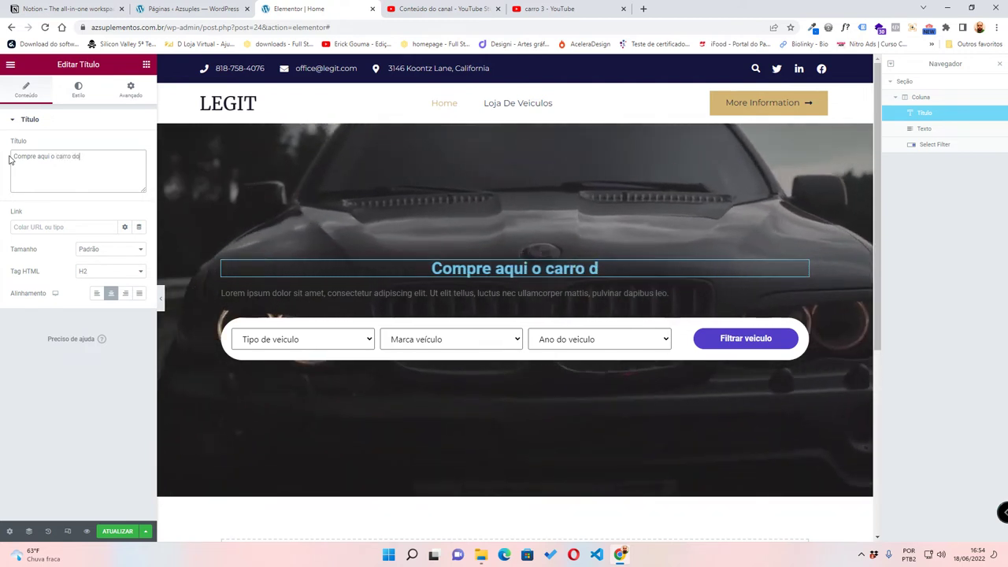
pyautogui.write('s seus sonhos')
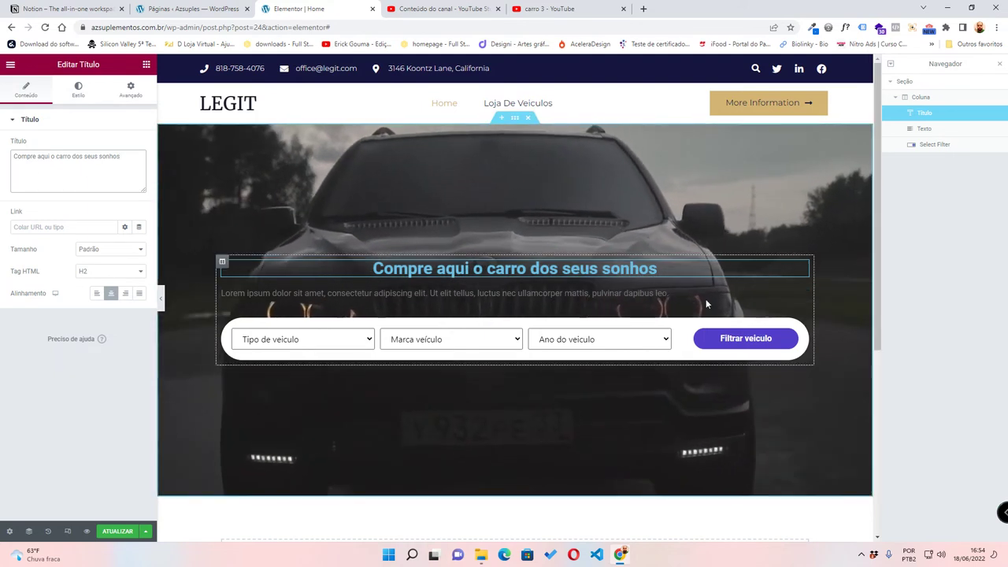
# - Set the hero title's text color to white, #FFFFFF
pyautogui.click(78, 89)
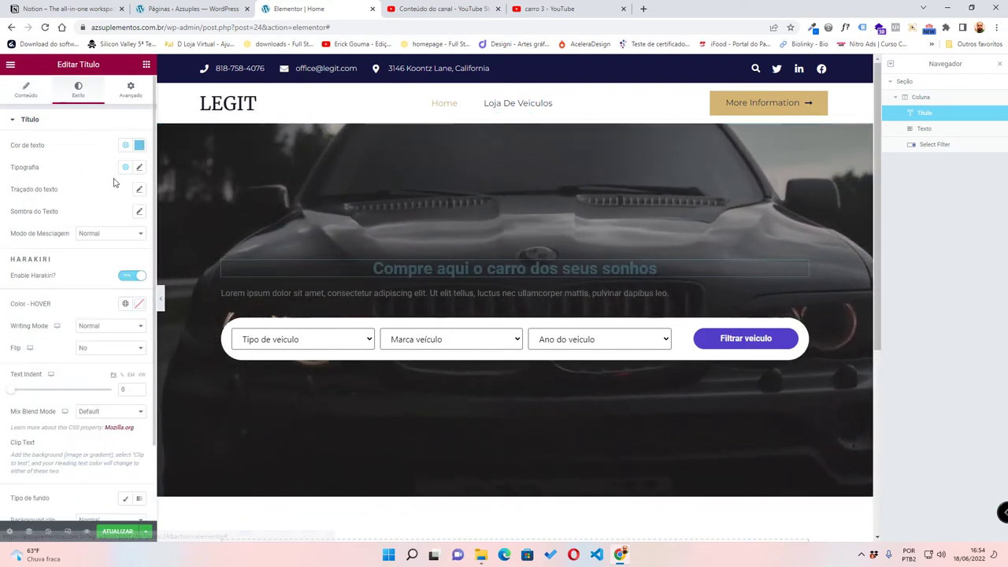
pyautogui.click(138, 145)
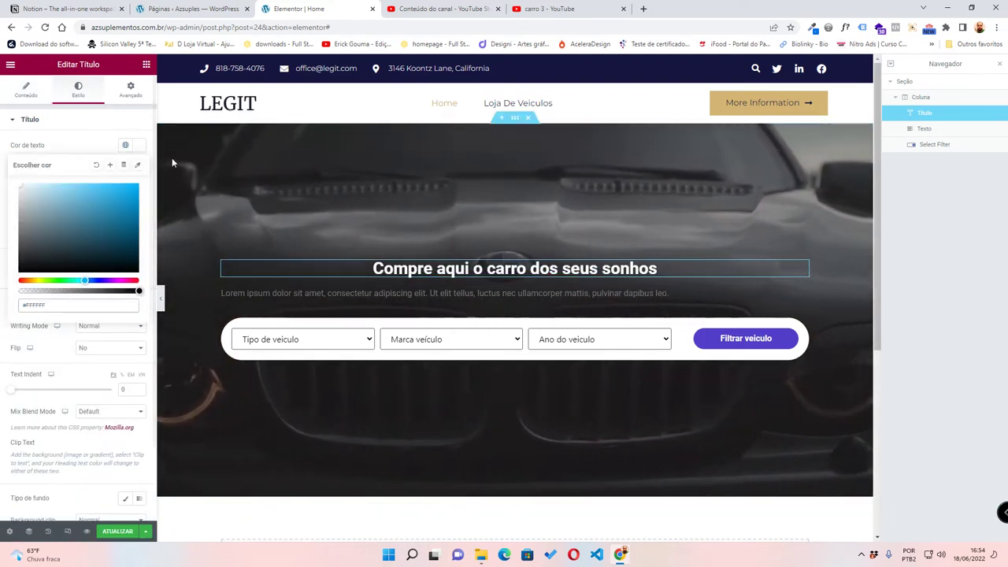
pyautogui.click(137, 167)
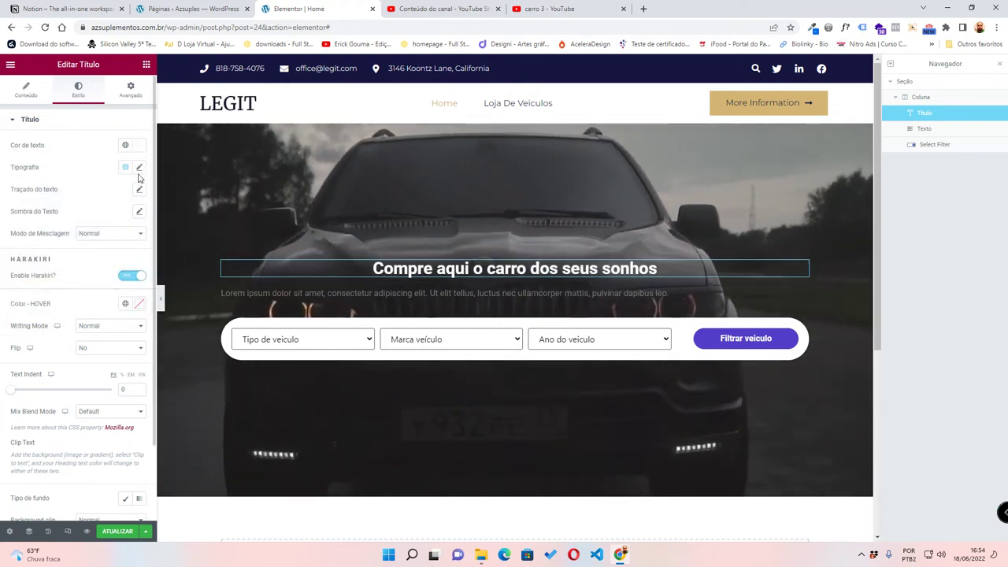
# - Set the hero title's font family to Montserrat with weight 800
pyautogui.click(138, 167)
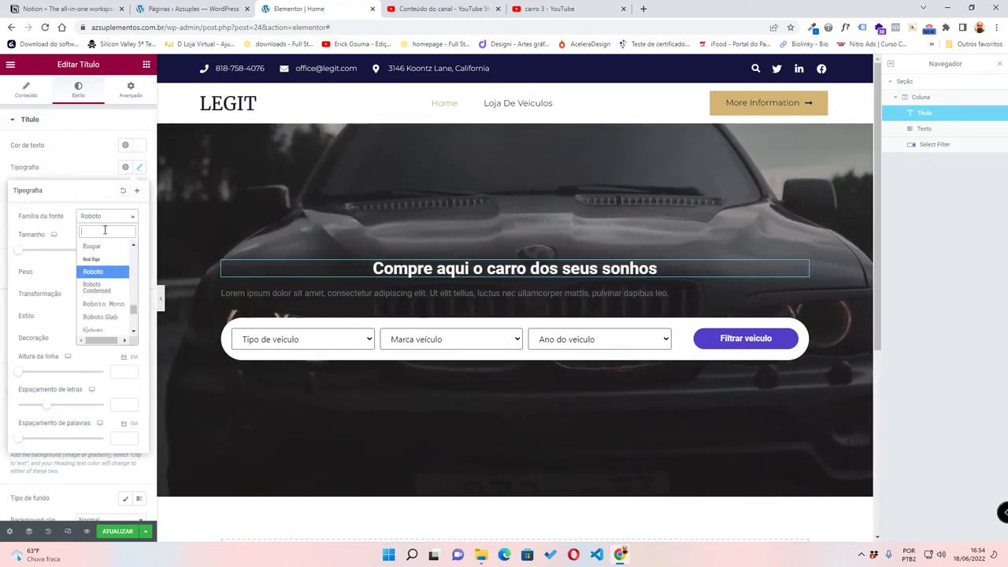
pyautogui.write('mont')
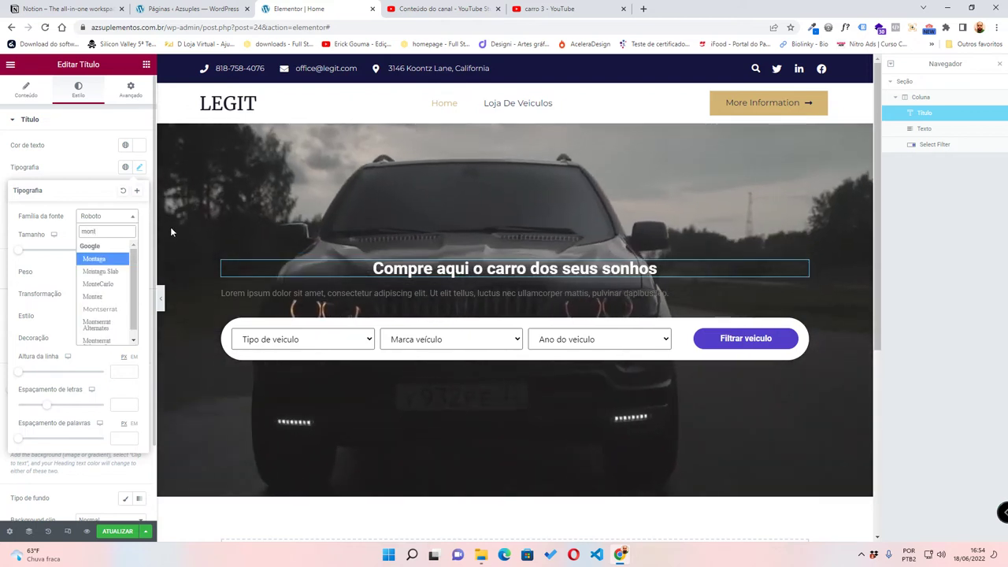
pyautogui.click(100, 309)
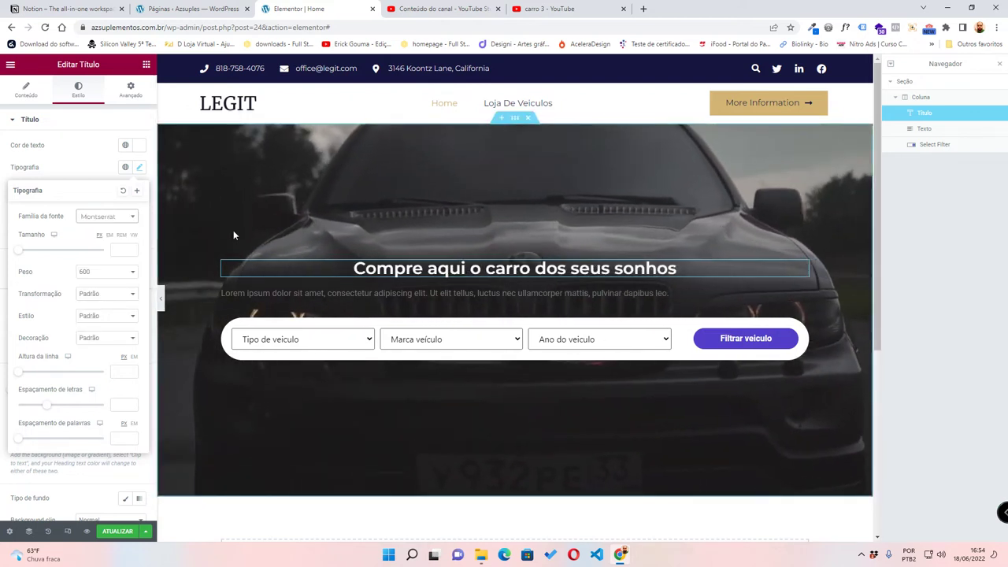
pyautogui.click(122, 274)
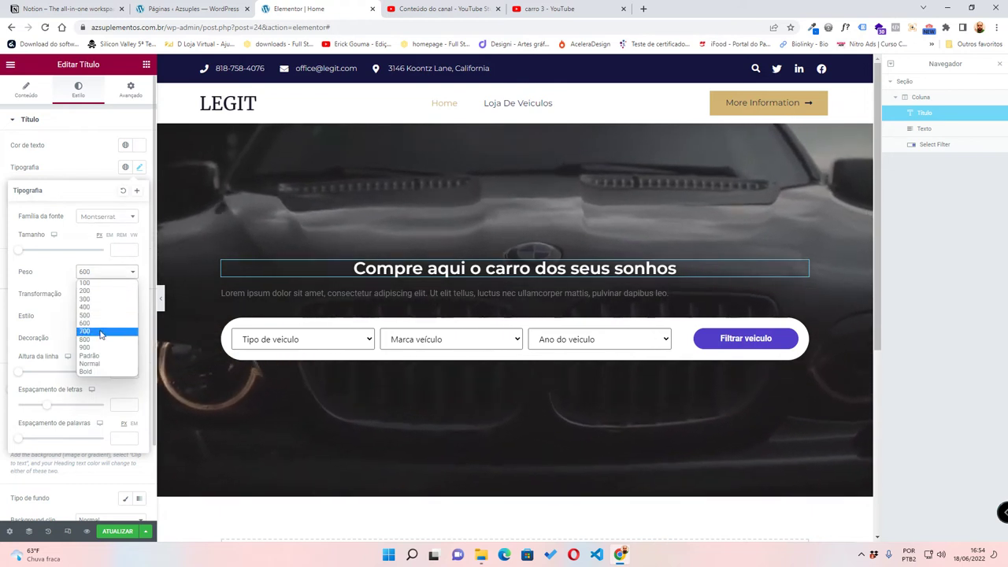
pyautogui.click(95, 331)
pyautogui.click(119, 276)
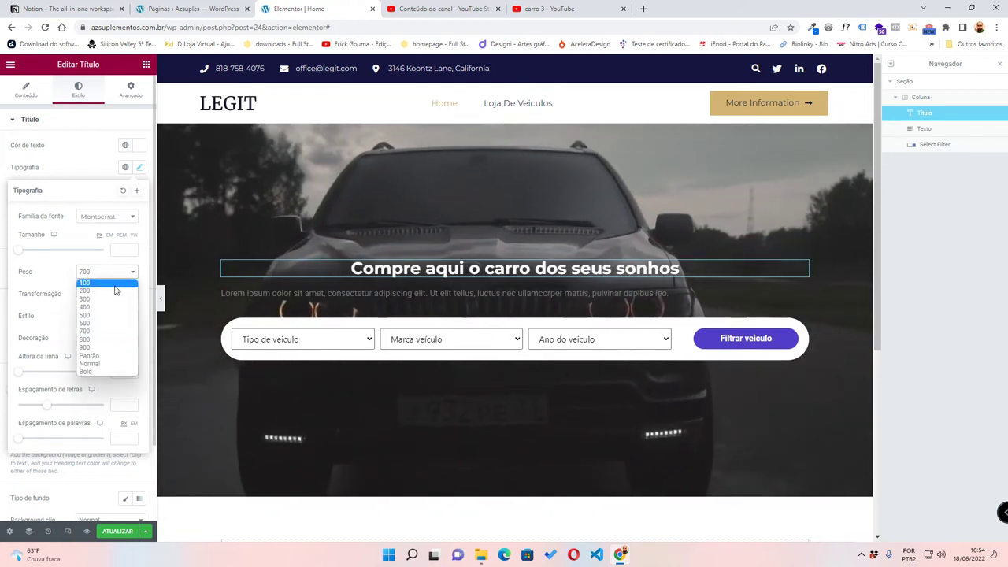
pyautogui.click(102, 340)
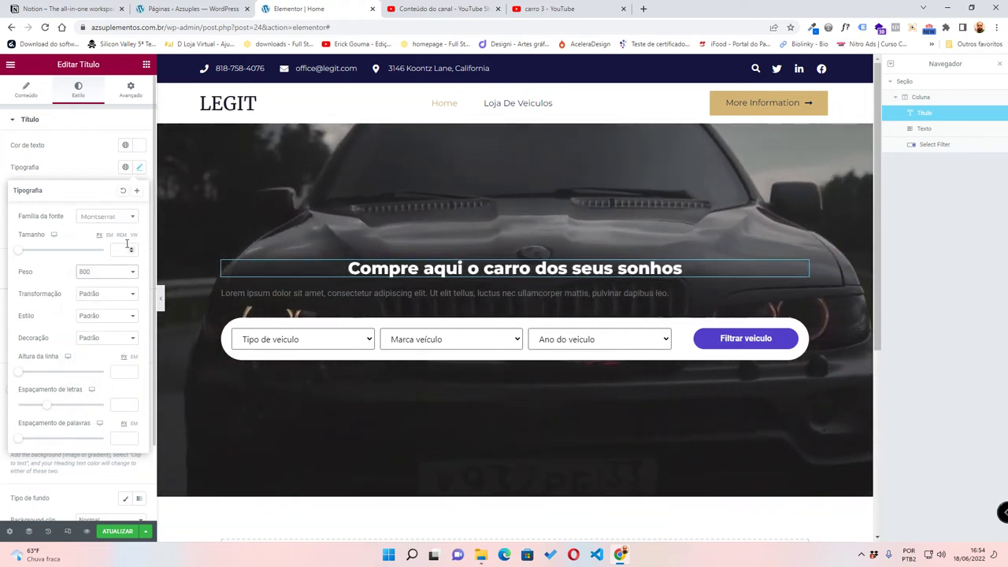
# - Try uppercase on the hero title, and set its text transformation to Capitalizar
pyautogui.click(116, 295)
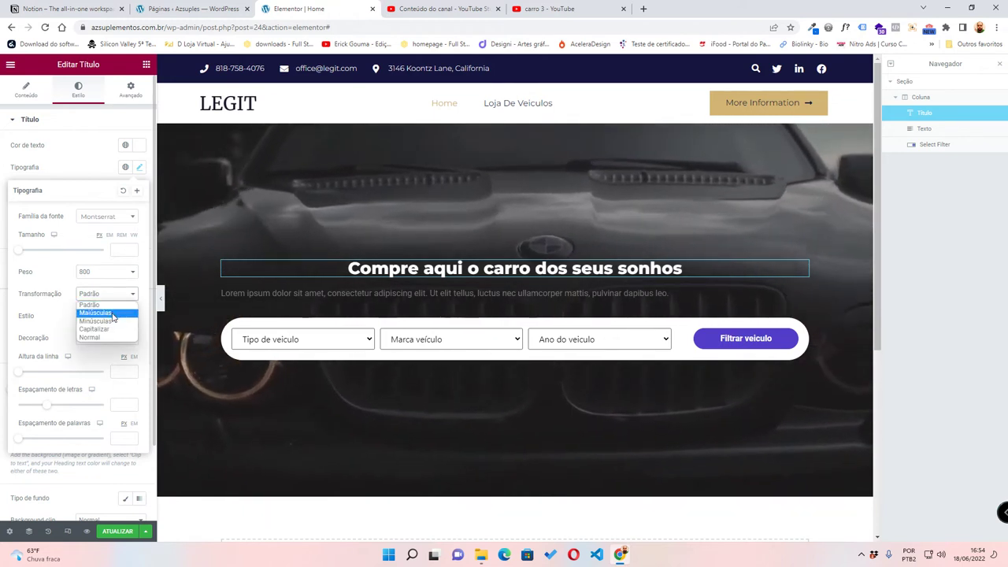
pyautogui.click(113, 314)
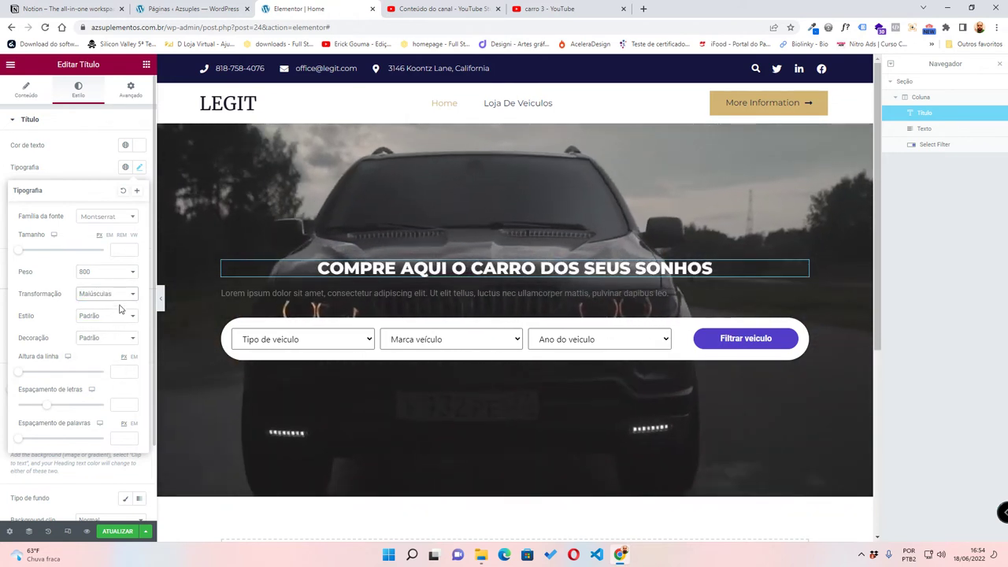
pyautogui.click(113, 296)
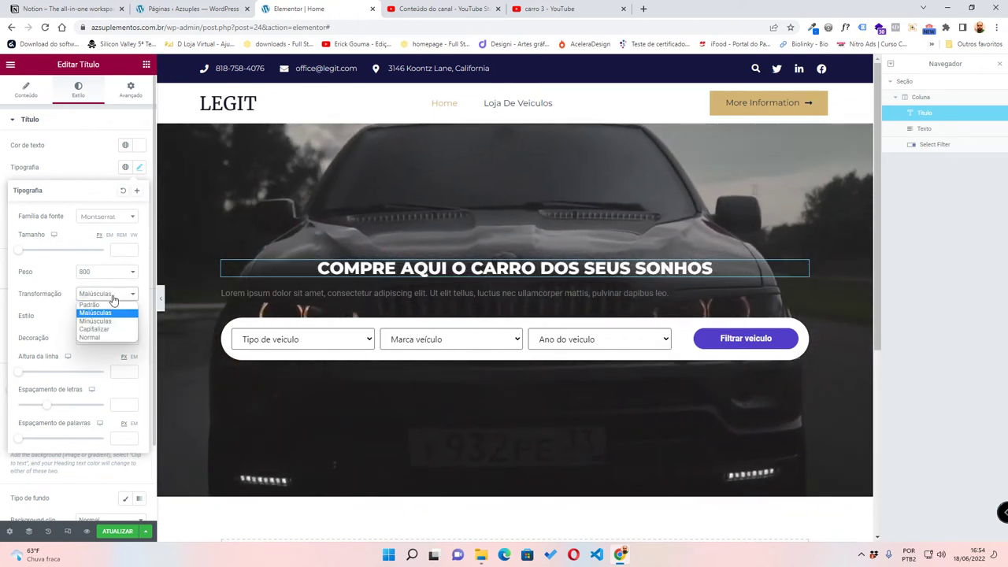
pyautogui.click(109, 329)
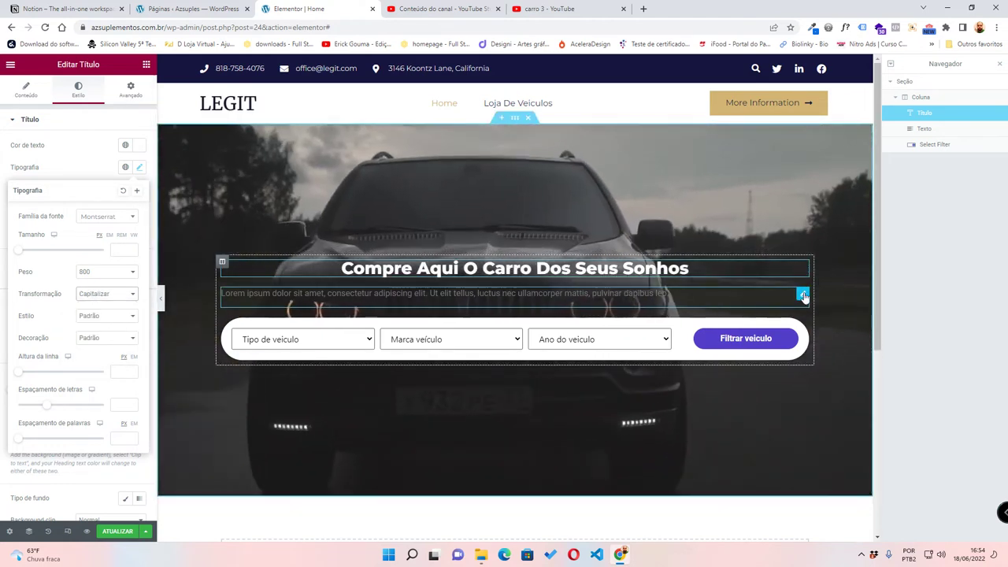
# - Center the lorem ipsum text under the title and set its color to white, #FFFFFF
pyautogui.click(804, 296)
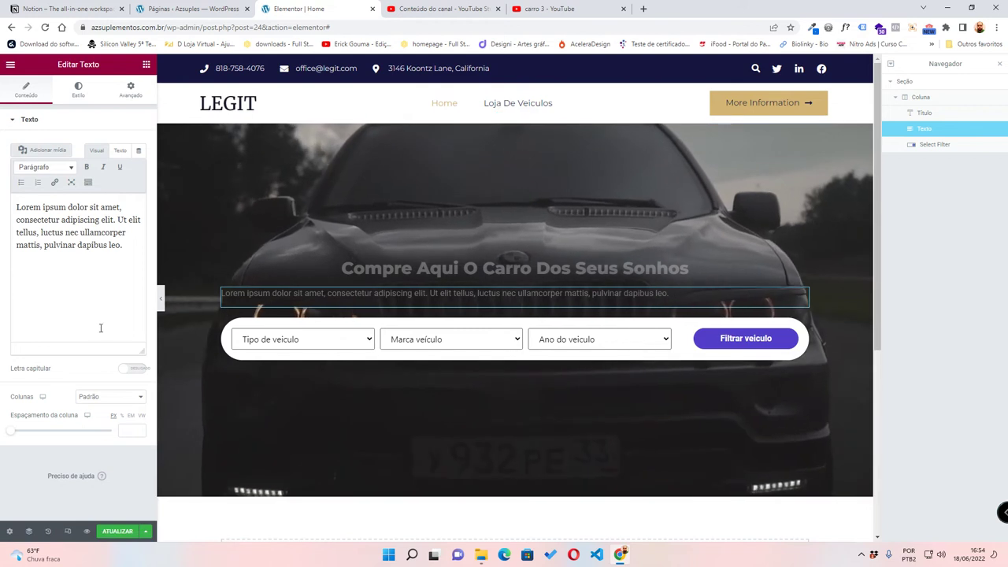
pyautogui.click(76, 92)
pyautogui.click(110, 146)
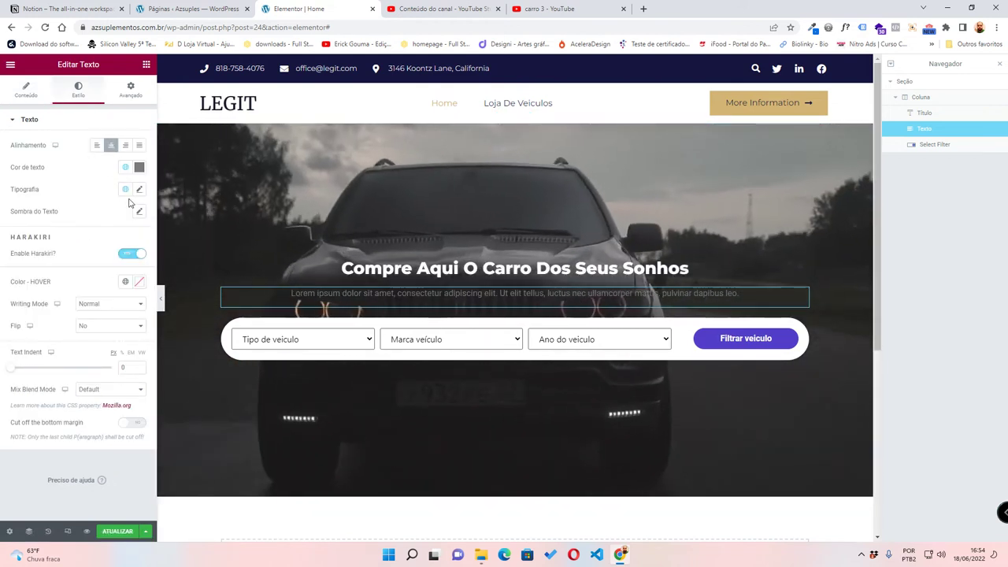
pyautogui.click(139, 168)
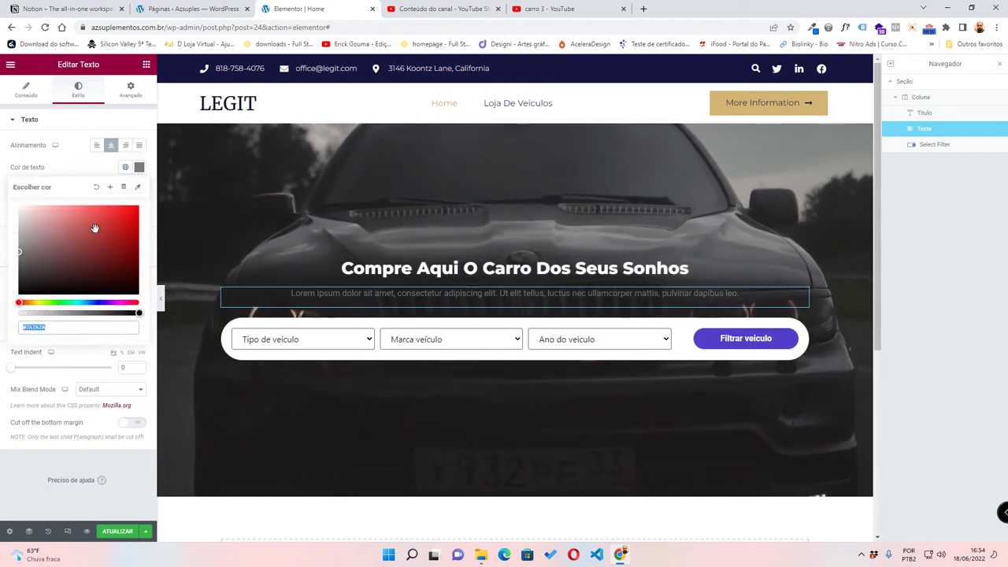
pyautogui.write('#FFFFFF')
pyautogui.click(135, 168)
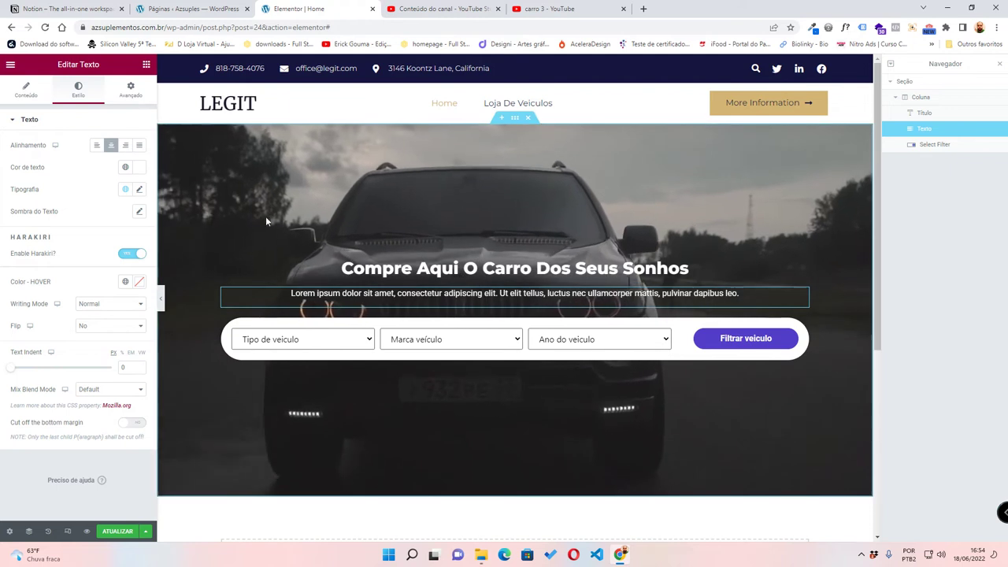
# - Save the Home page with the updated hero section
pyautogui.click(126, 531)
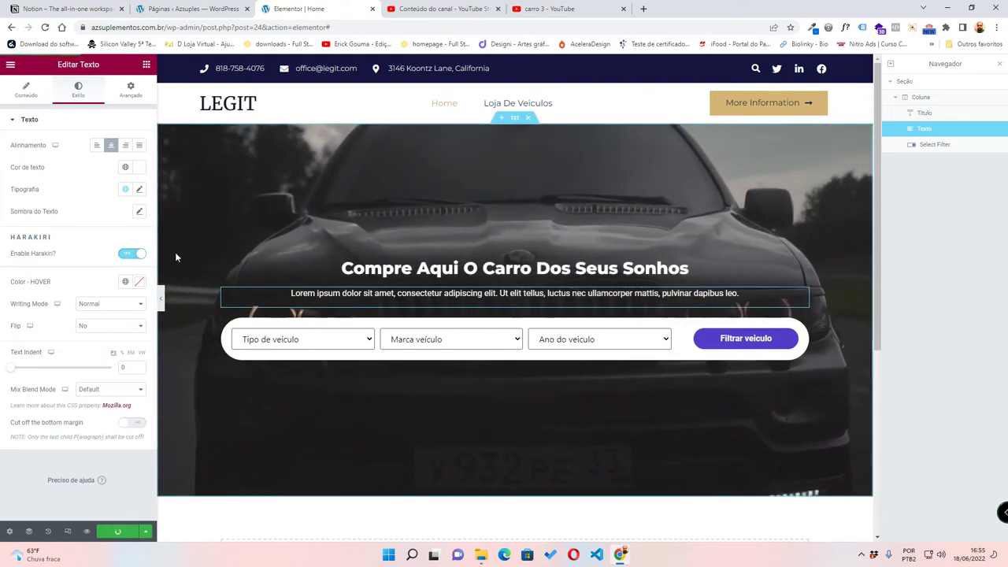
pyautogui.scroll(-2, 387, 315)
pyautogui.scroll(2, 383, 312)
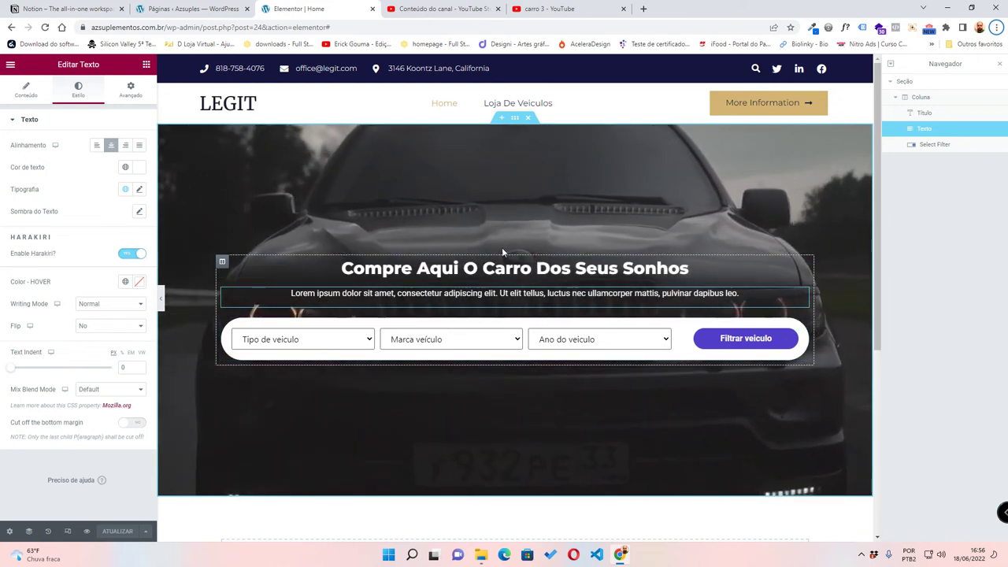
# - Duplicate the whole hero section with the video background, title, text and filter
pyautogui.click(515, 118)
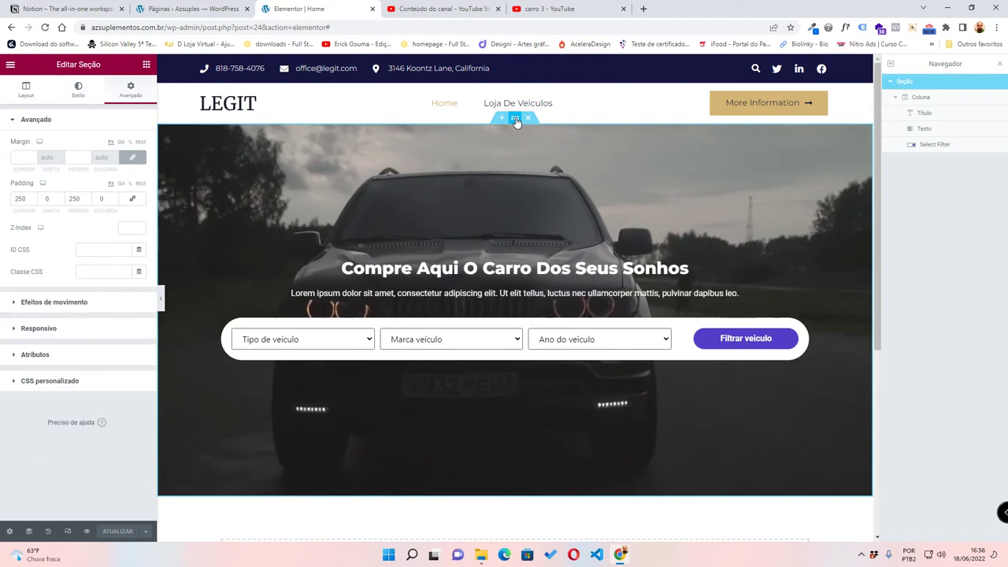
pyautogui.rightClick(517, 122)
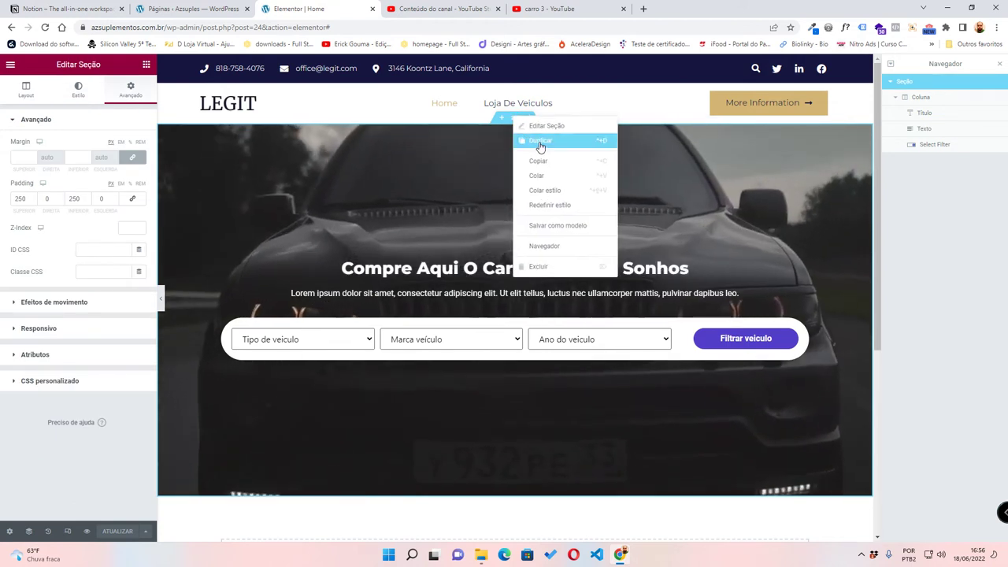
pyautogui.click(540, 142)
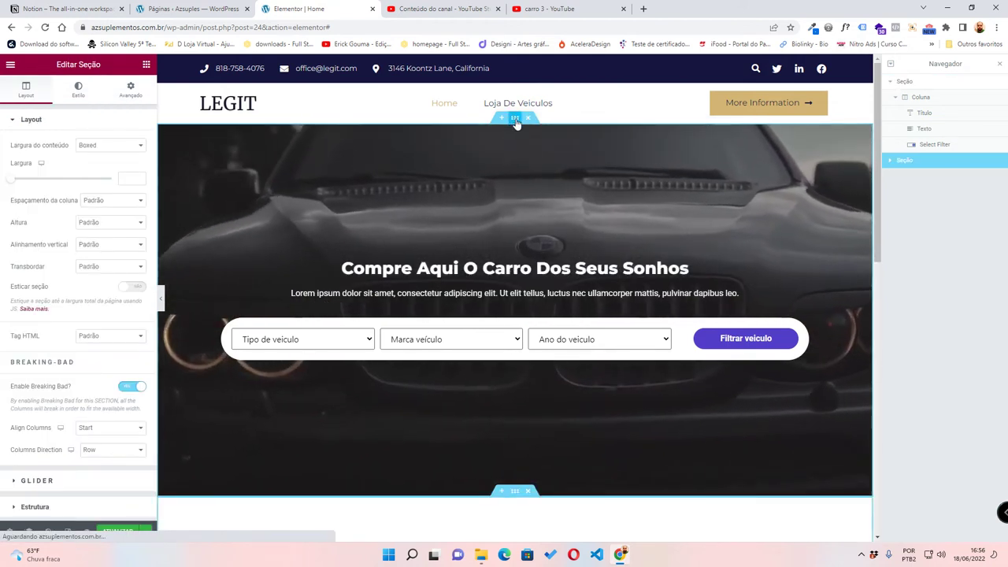
# - Hide the original hero section on tablet and mobile so it shows only on desktop, and update the page
pyautogui.click(516, 120)
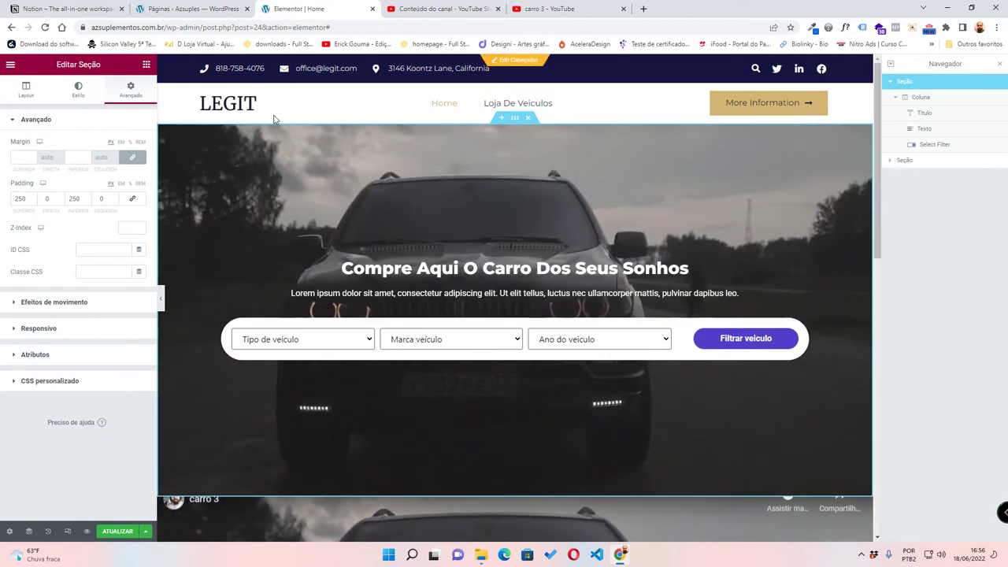
pyautogui.click(43, 330)
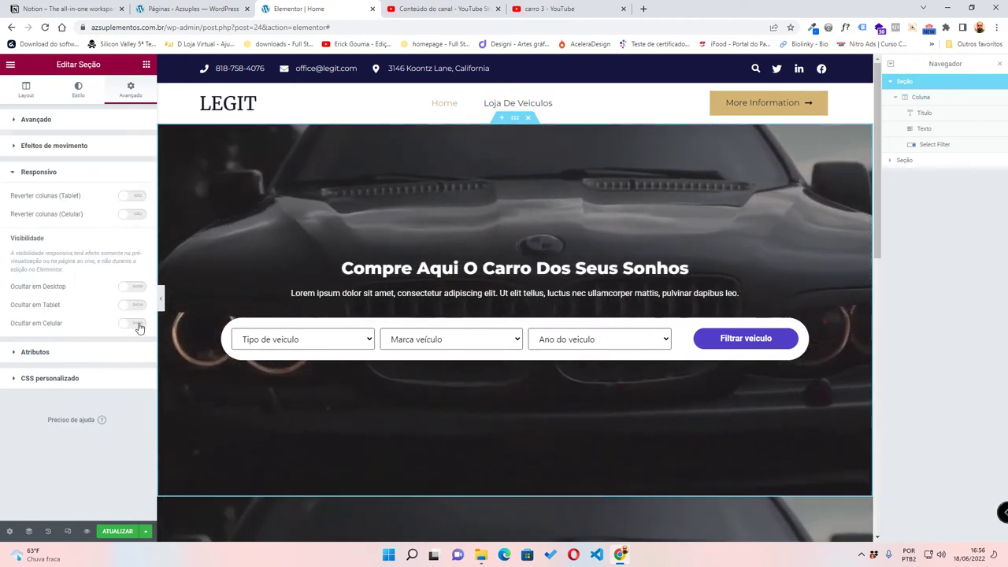
pyautogui.click(134, 305)
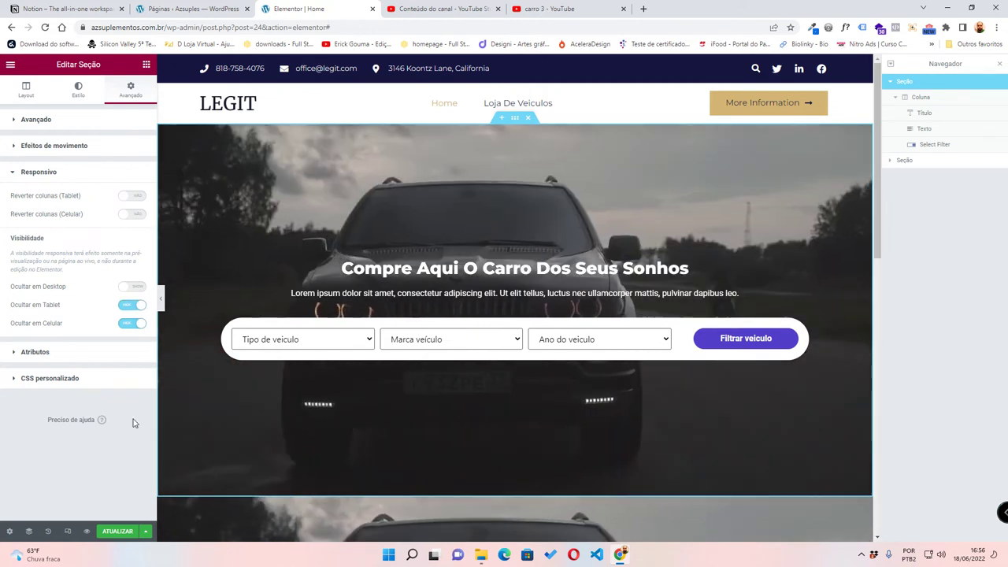
pyautogui.click(120, 533)
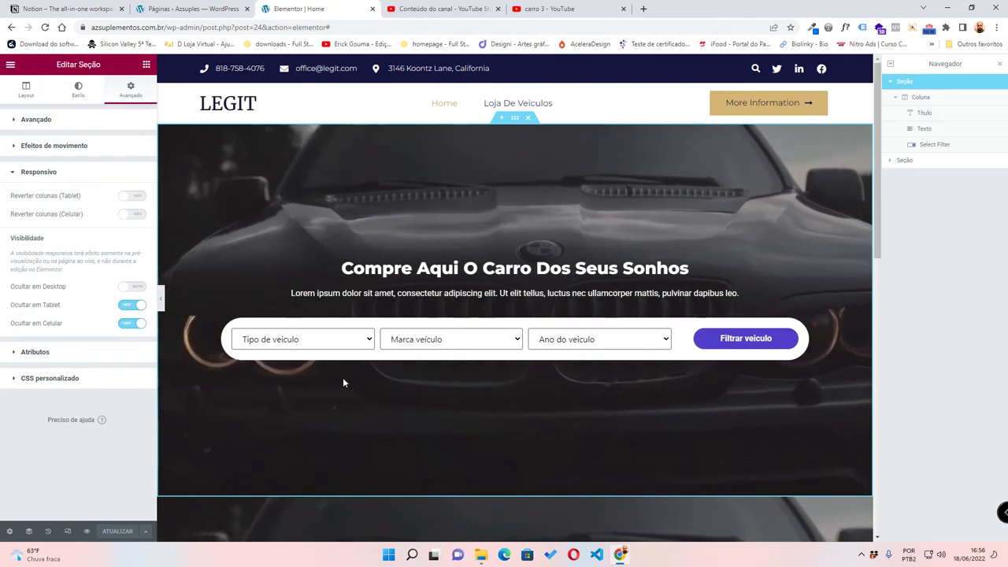
# - Hide the duplicated hero section on desktop, leaving it for tablet and mobile, and update the page
pyautogui.scroll(-4, 343, 378)
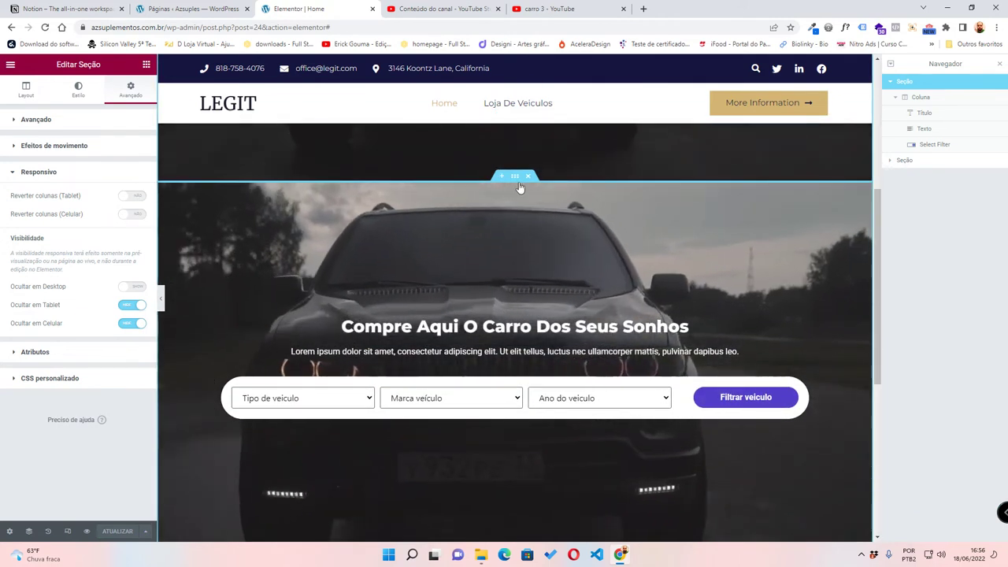
pyautogui.click(514, 177)
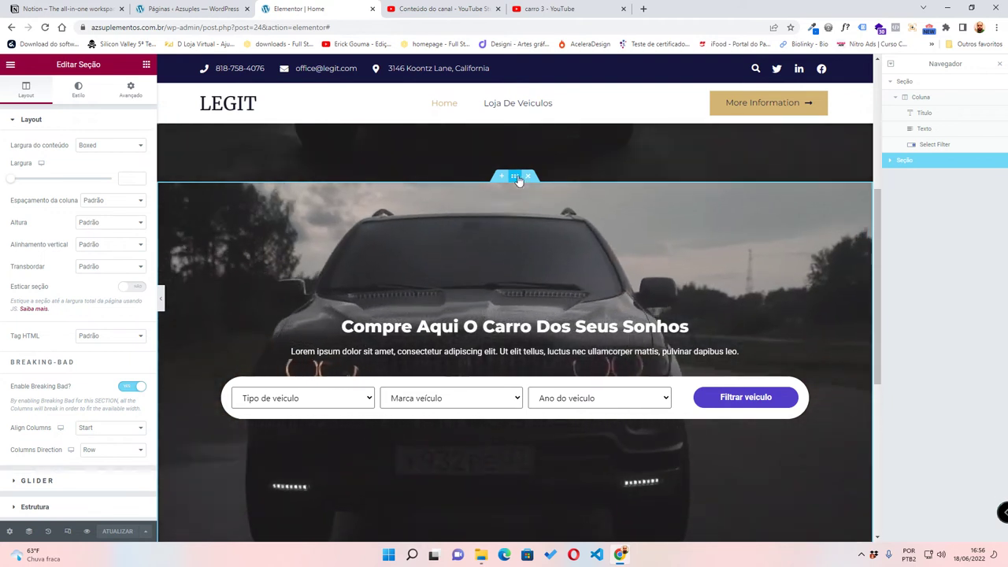
pyautogui.click(131, 93)
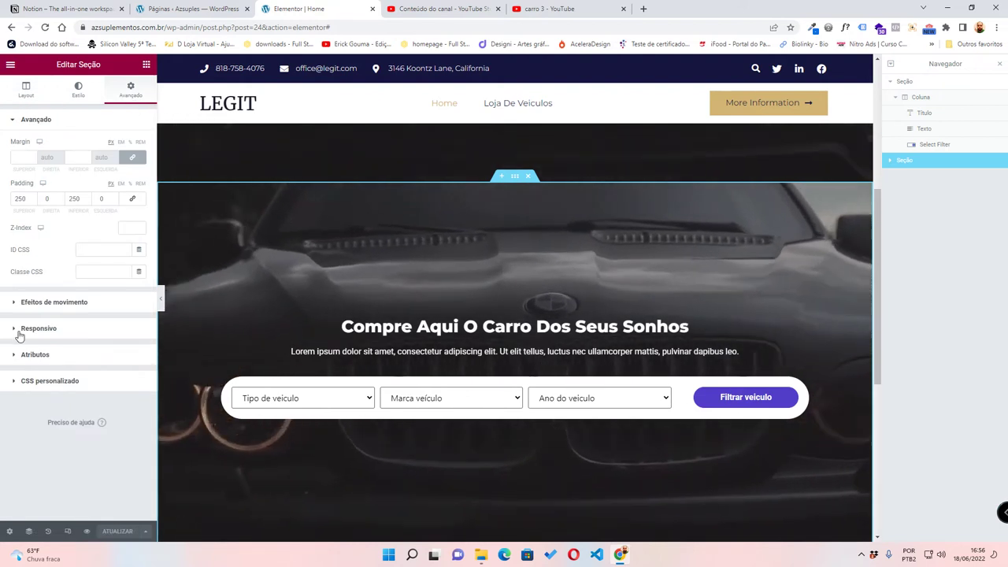
pyautogui.click(21, 331)
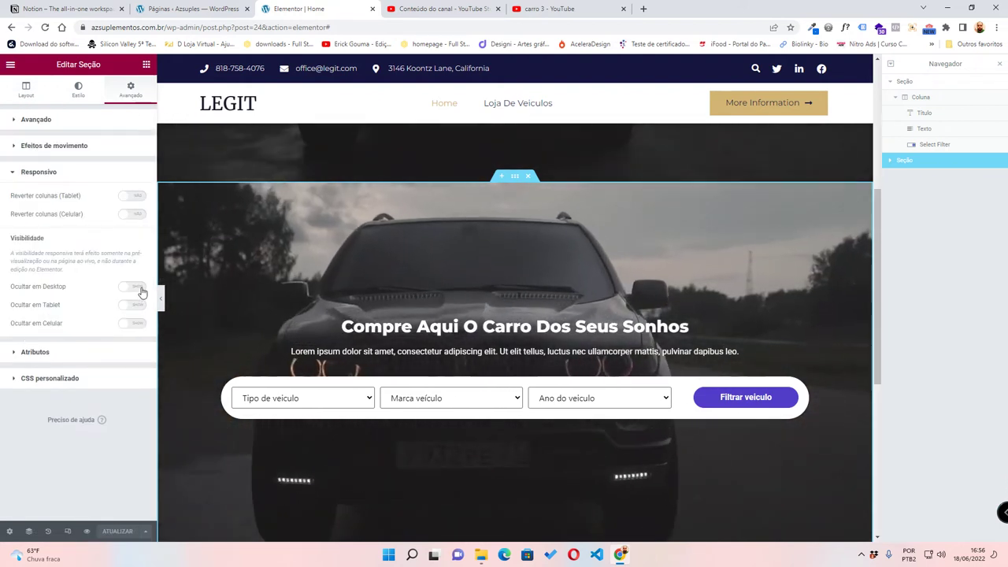
pyautogui.click(142, 290)
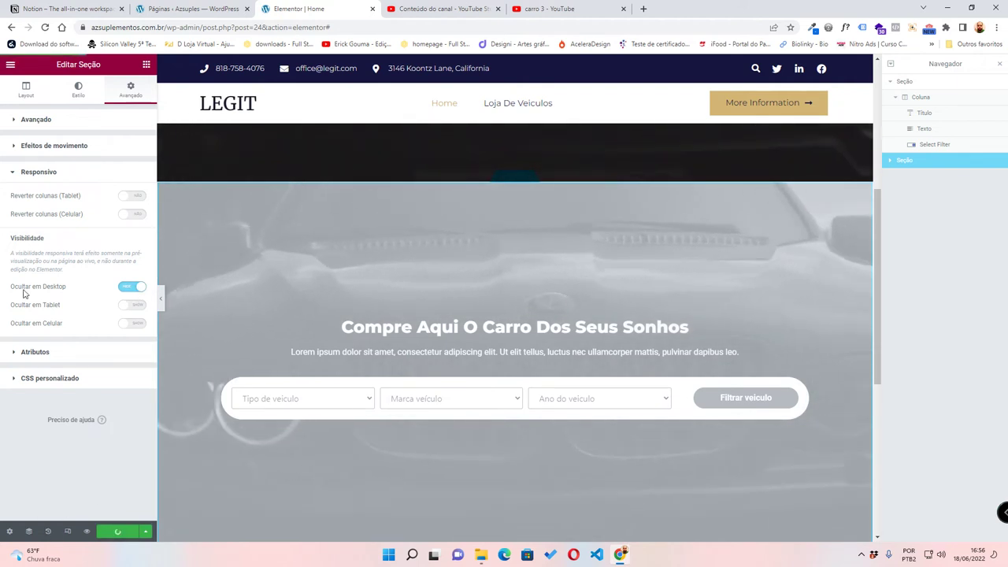
pyautogui.click(110, 532)
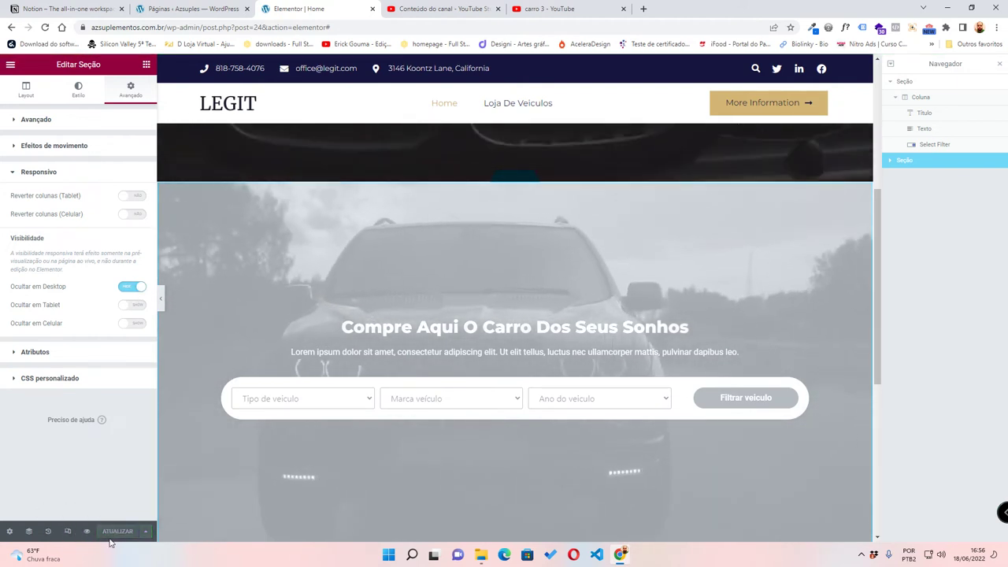
# - Switch the page editor to the mobile preview and open the settings of the second hero section
pyautogui.click(68, 533)
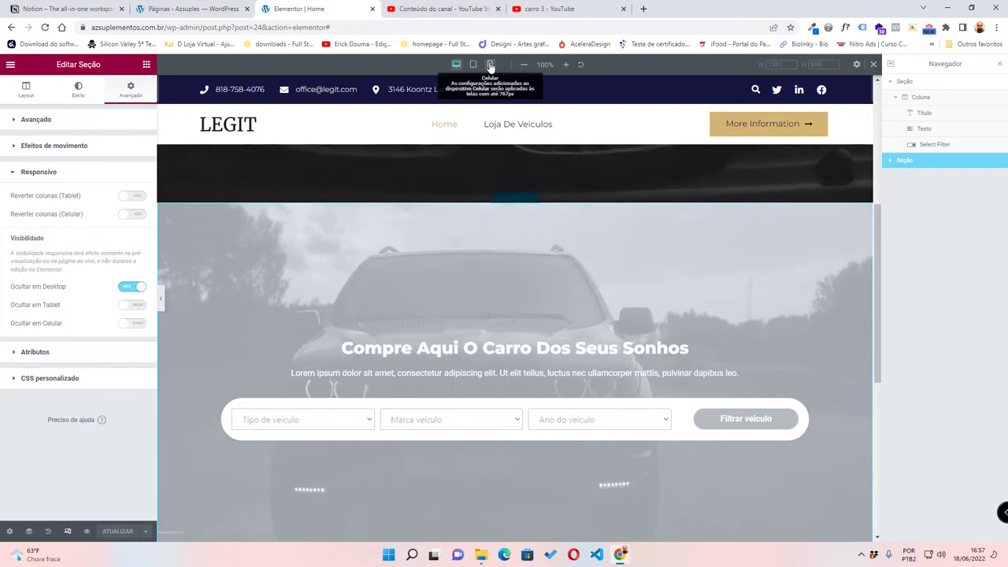
pyautogui.click(490, 65)
pyautogui.scroll(-2, 477, 291)
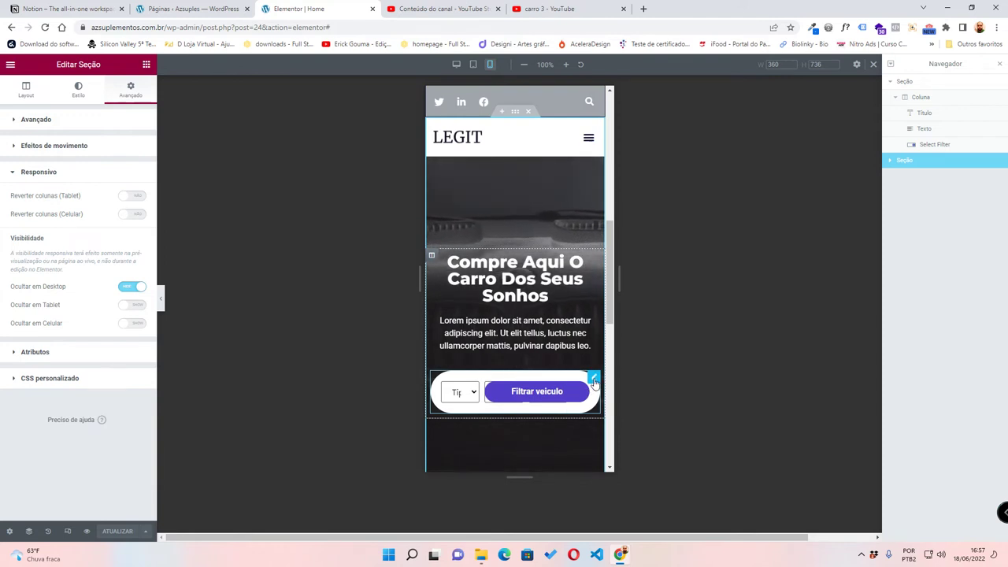
pyautogui.click(594, 380)
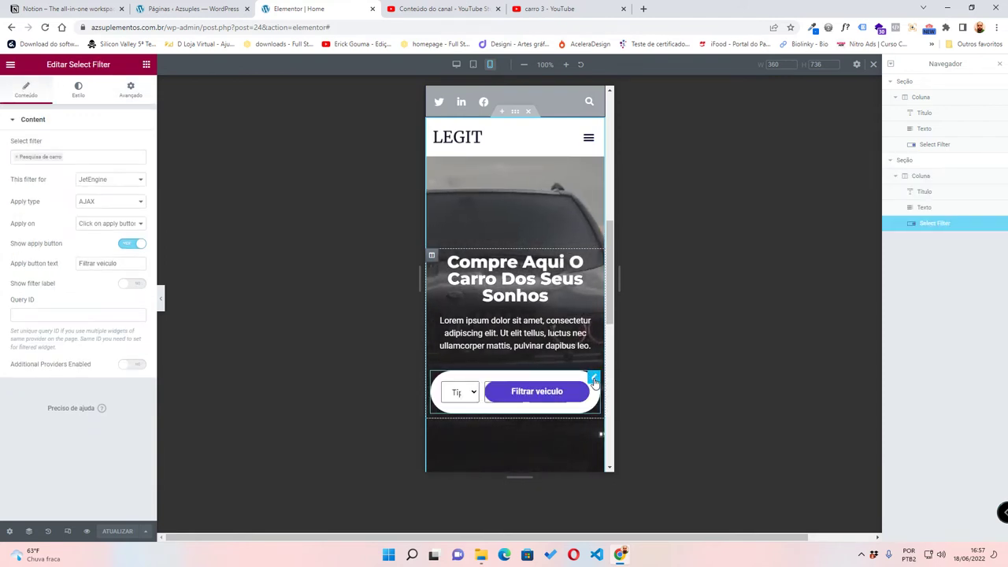
pyautogui.scroll(-1, 595, 383)
pyautogui.scroll(1, 590, 378)
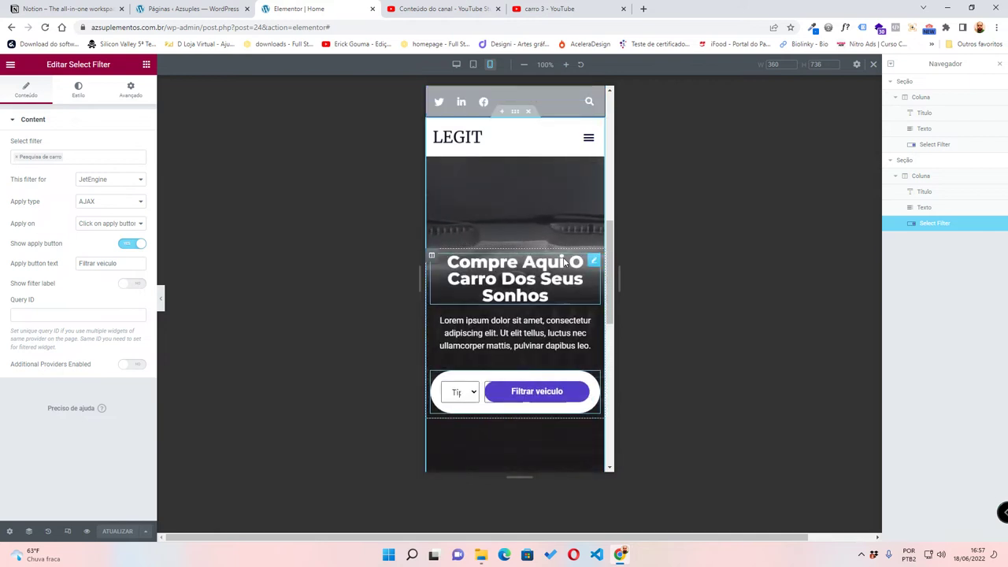
pyautogui.scroll(2, 536, 280)
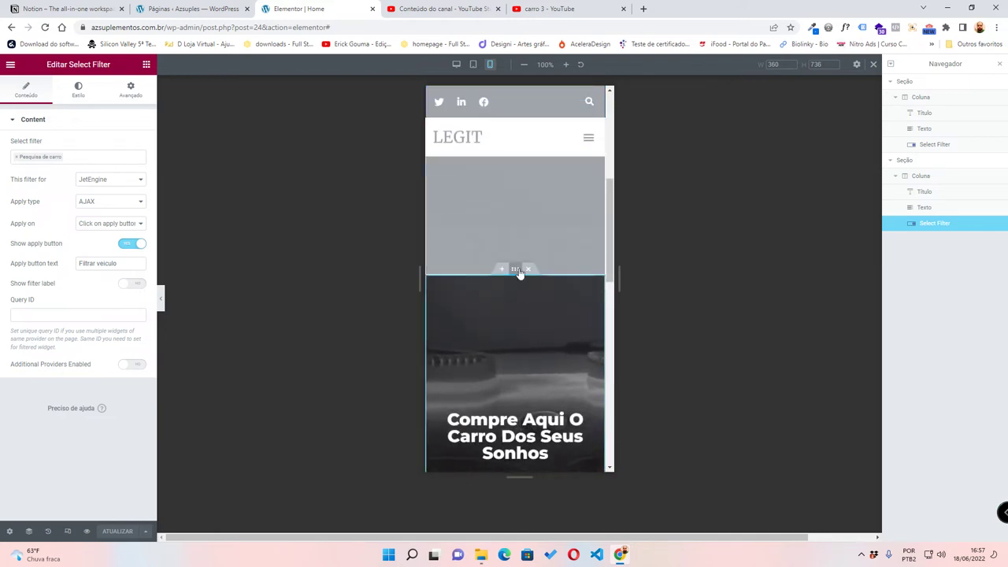
pyautogui.click(525, 294)
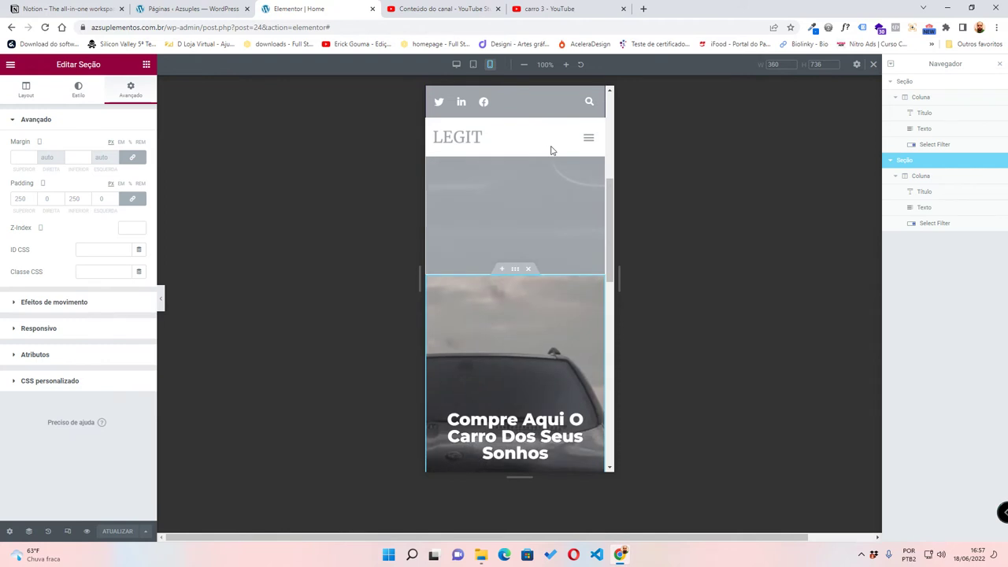
# - Open the Carro 1 video from the YouTube Studio content list in a new tab and copy its share link
pyautogui.click(550, 9)
pyautogui.click(450, 6)
pyautogui.moveTo(386, 287)
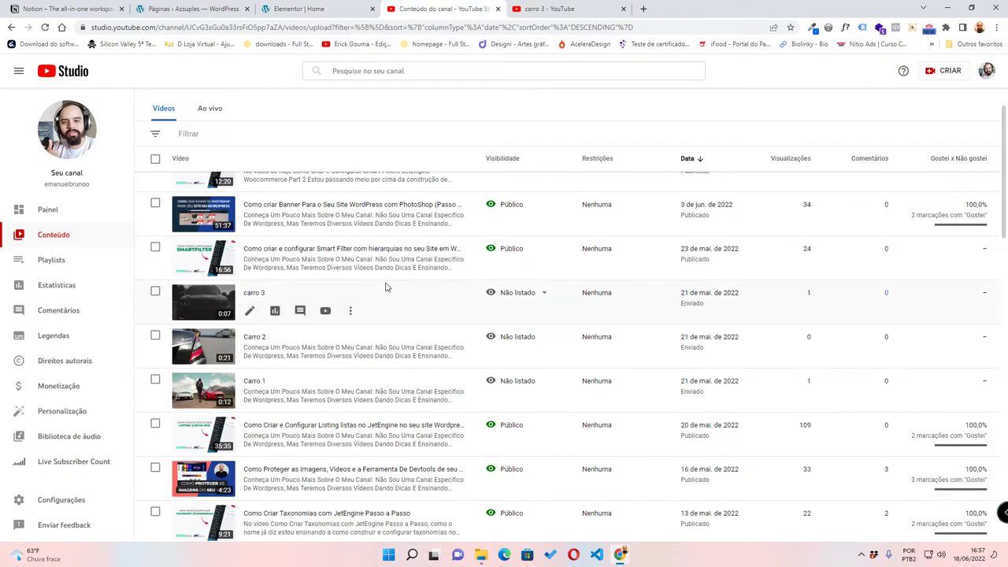
pyautogui.moveTo(307, 384)
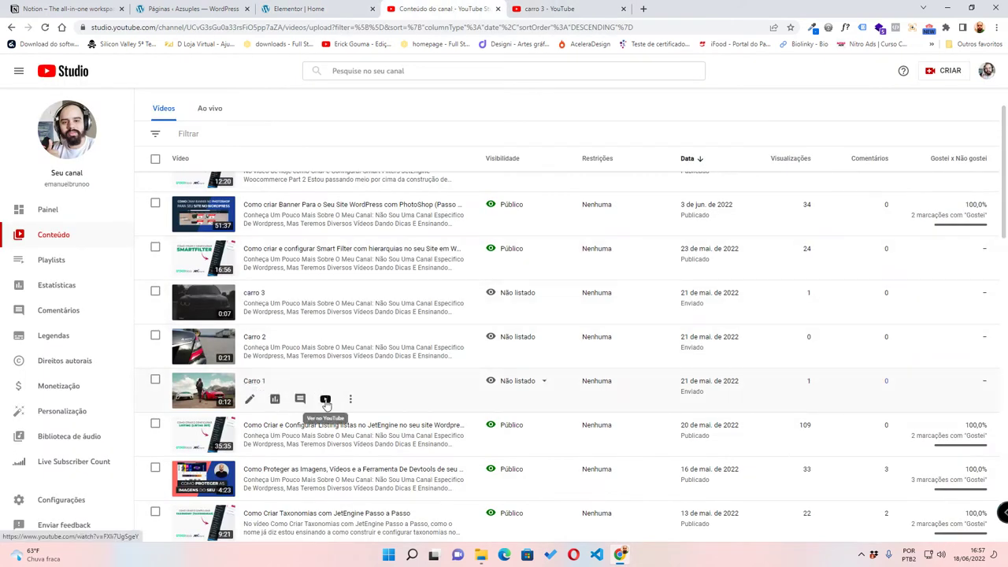
pyautogui.rightClick(325, 402)
pyautogui.click(356, 412)
pyautogui.click(561, 8)
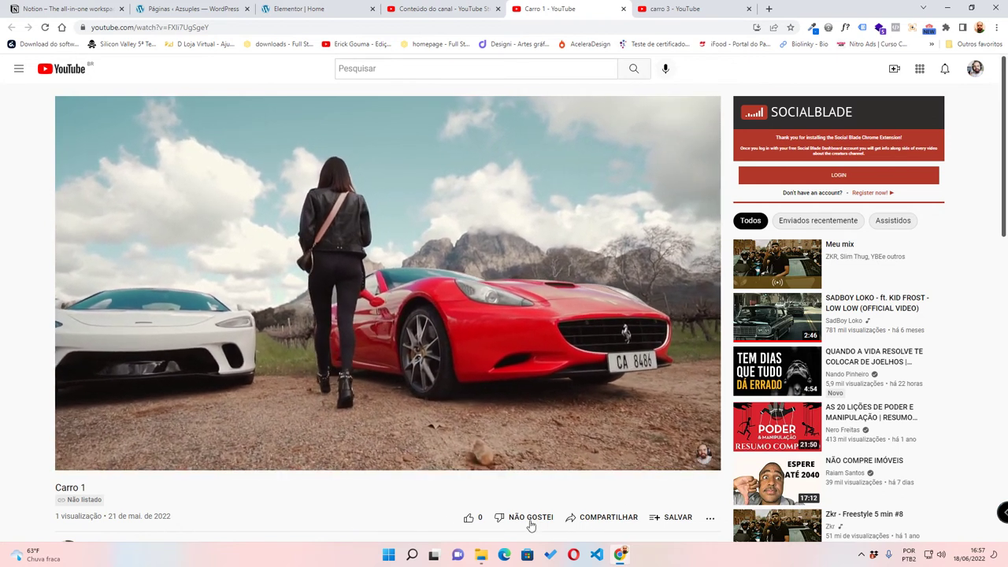
pyautogui.click(603, 518)
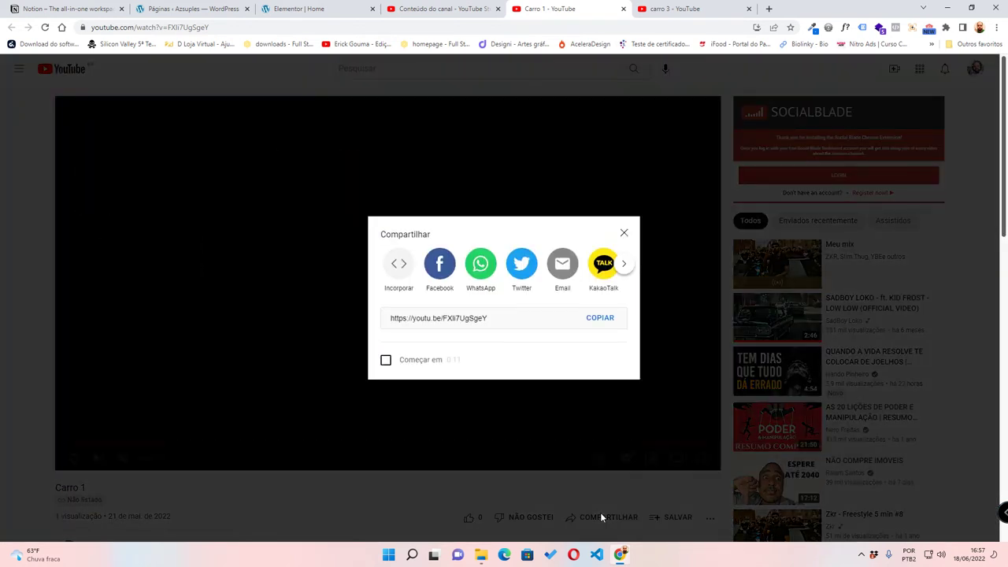
pyautogui.click(605, 318)
pyautogui.click(452, 9)
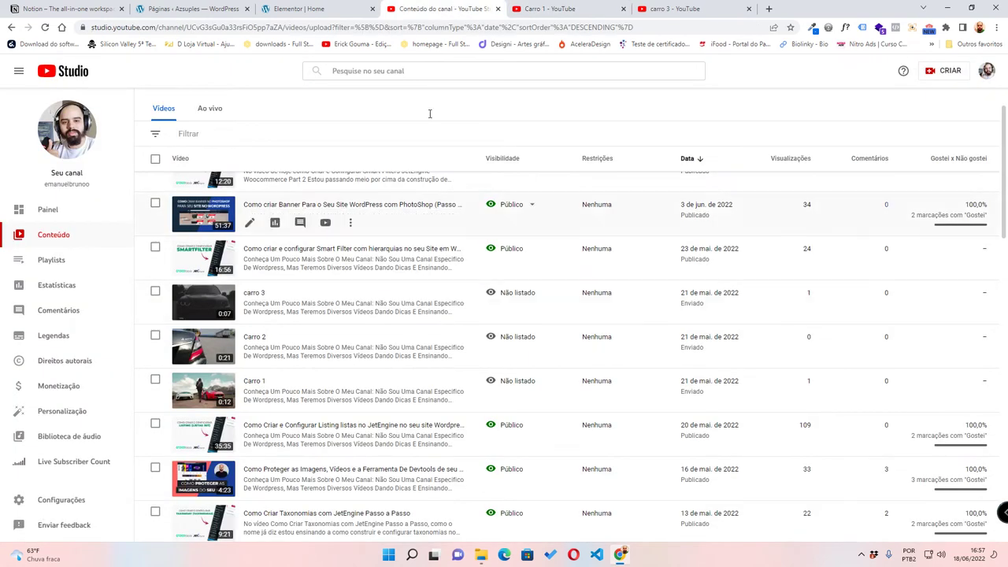
# - Return to the Elementor page and replace the second section's background video link with the copied Carro 1 link
pyautogui.click(307, 9)
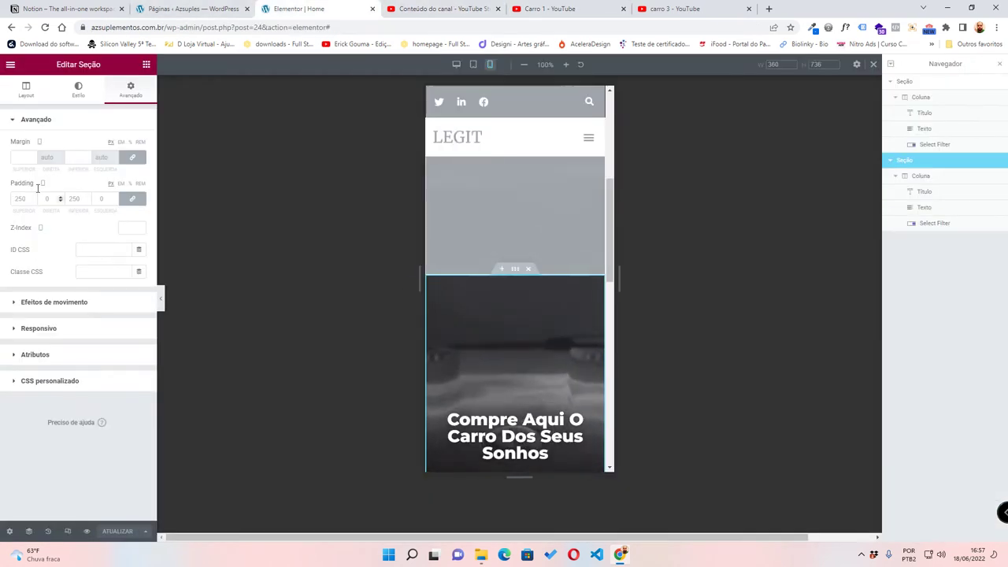
pyautogui.click(72, 90)
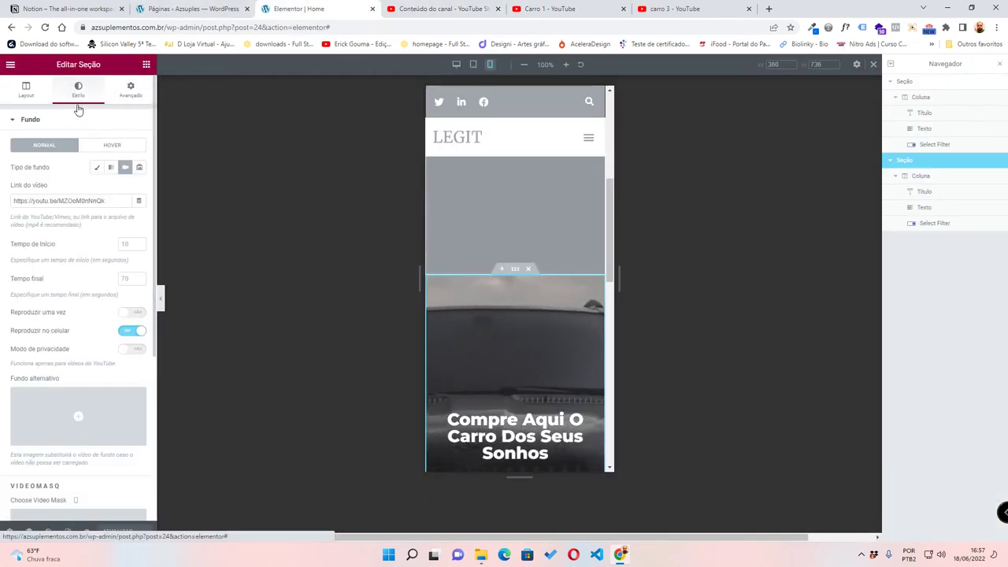
pyautogui.moveTo(110, 201); pyautogui.dragTo(0, 180)
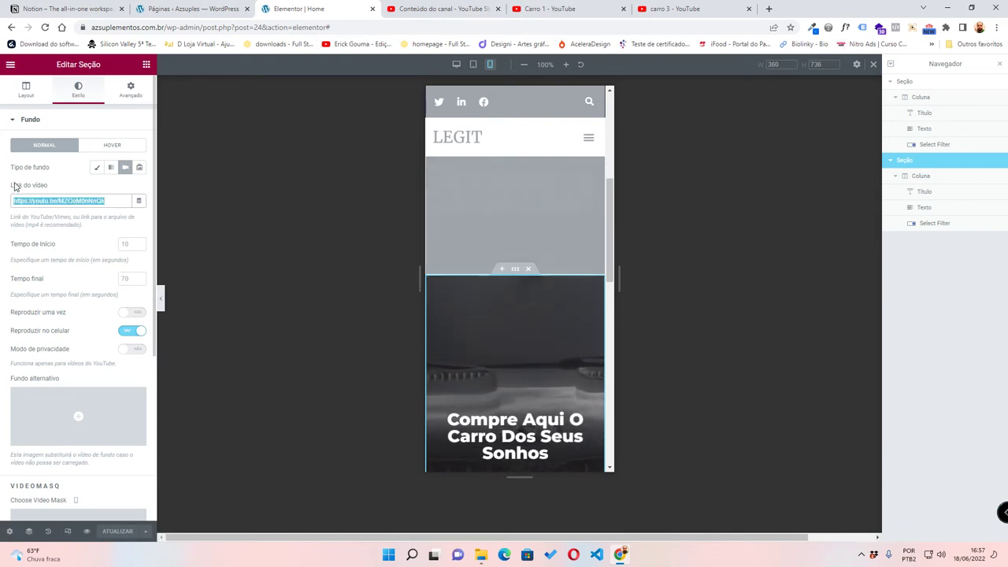
pyautogui.write('https://youtu.be/FXlI7UgSgeY')
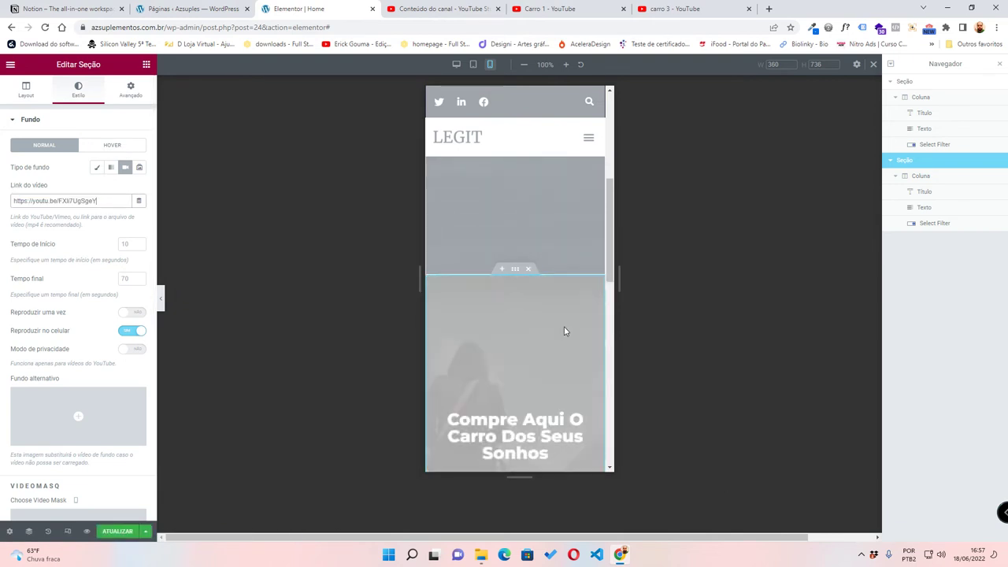
pyautogui.scroll(-2, 565, 331)
pyautogui.scroll(2, 518, 323)
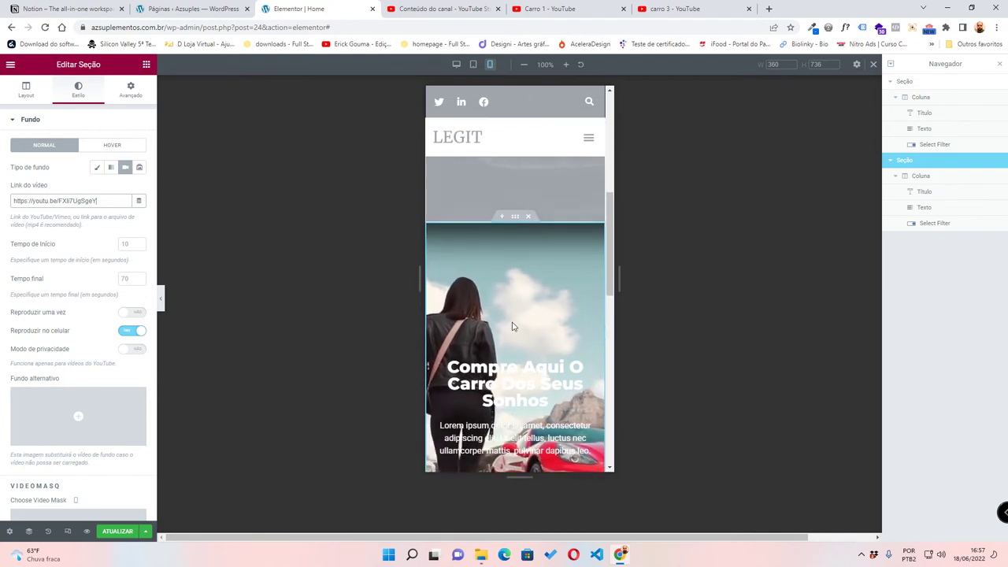
# - Add a classic background overlay to the second section using the global color Botão
pyautogui.scroll(-2, 42, 305)
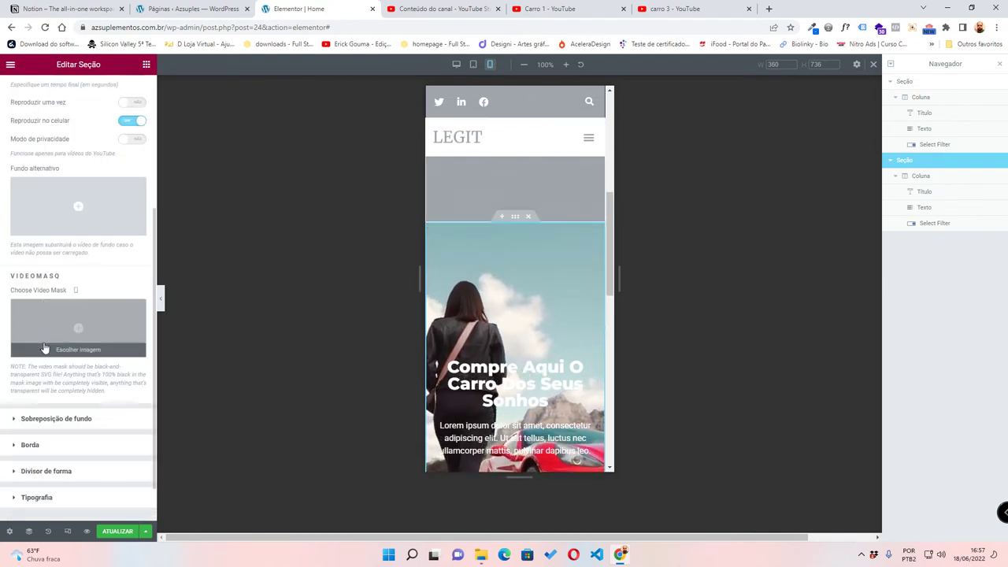
pyautogui.scroll(3, 39, 299)
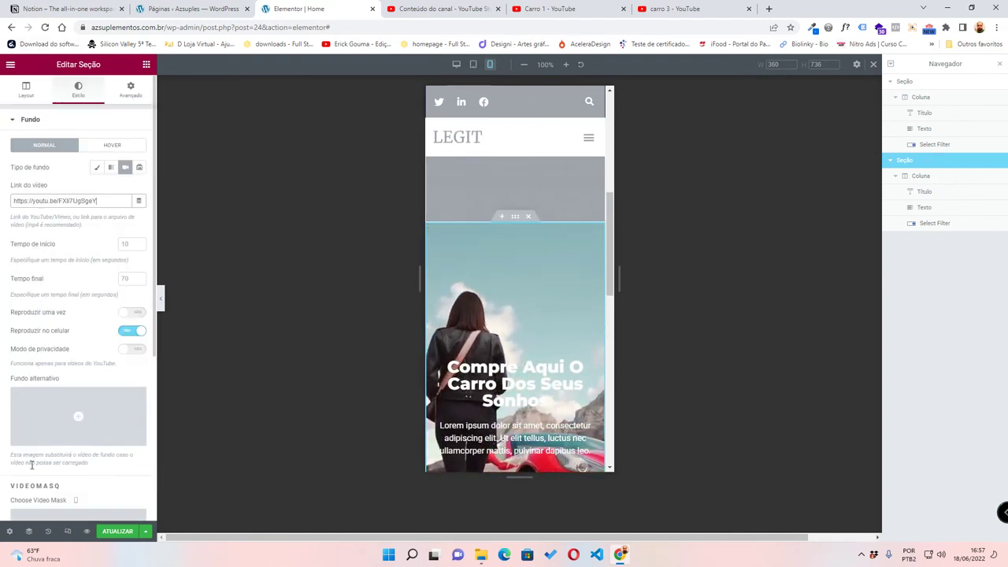
pyautogui.scroll(-3, 16, 433)
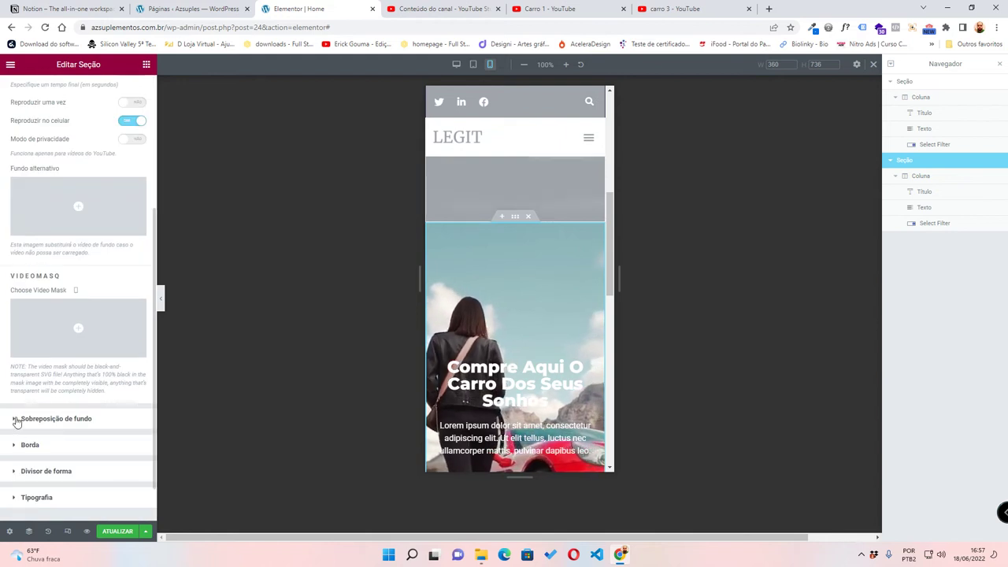
pyautogui.click(19, 418)
pyautogui.click(123, 195)
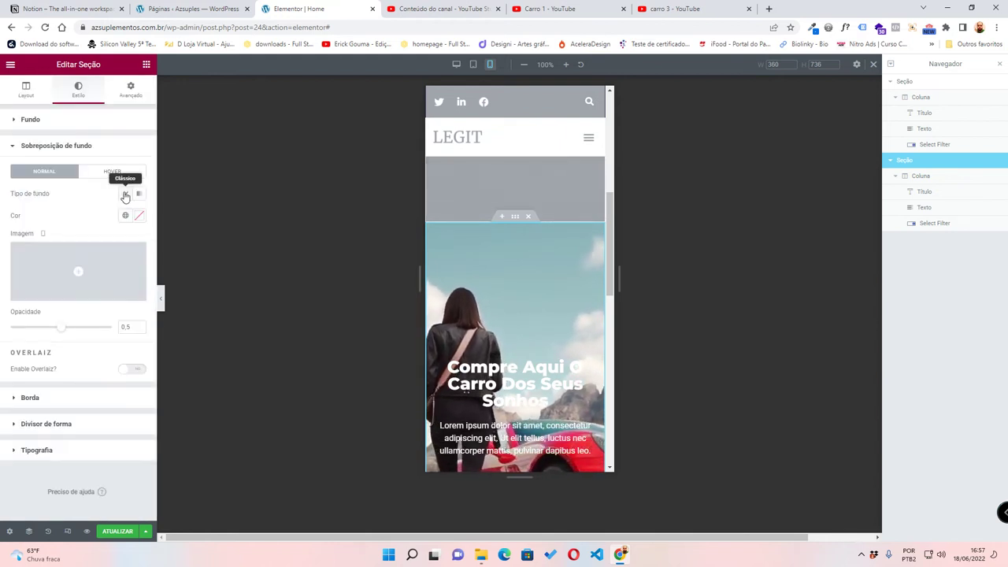
pyautogui.click(129, 215)
pyautogui.click(130, 216)
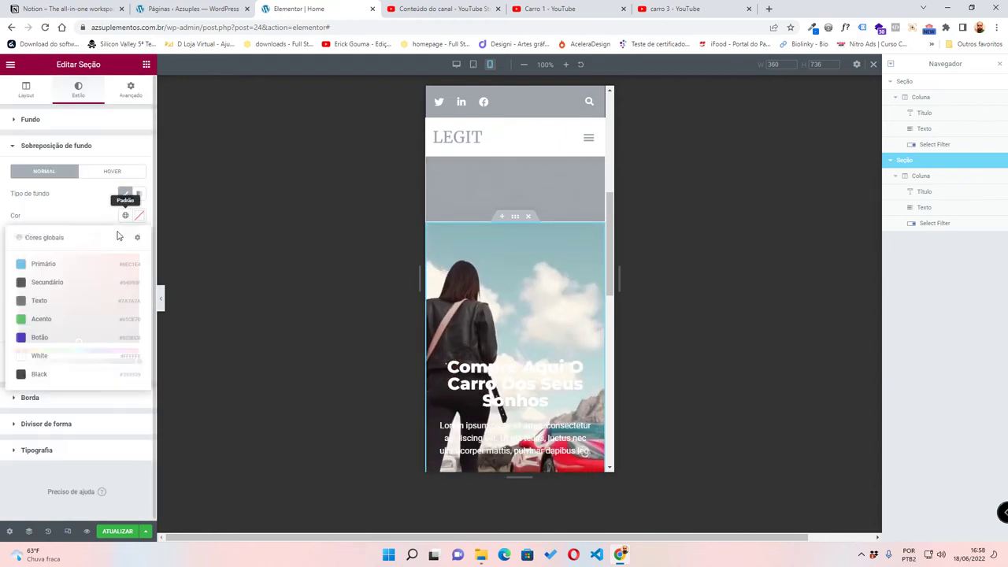
pyautogui.click(37, 343)
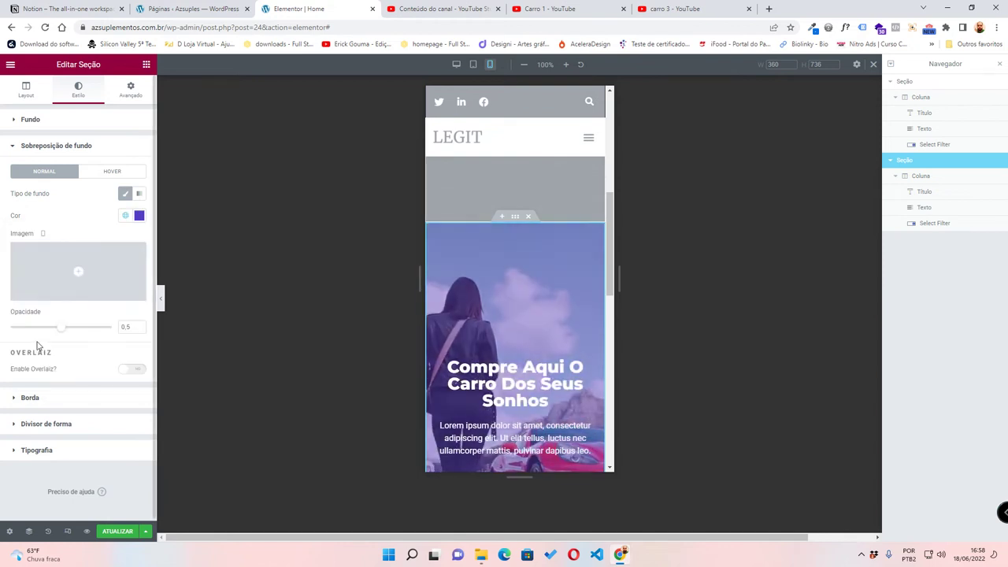
# - Darken the second section's overlay color to a very dark navy and set its opacity to 0.8
pyautogui.click(139, 215)
pyautogui.moveTo(93, 295); pyautogui.dragTo(79, 331)
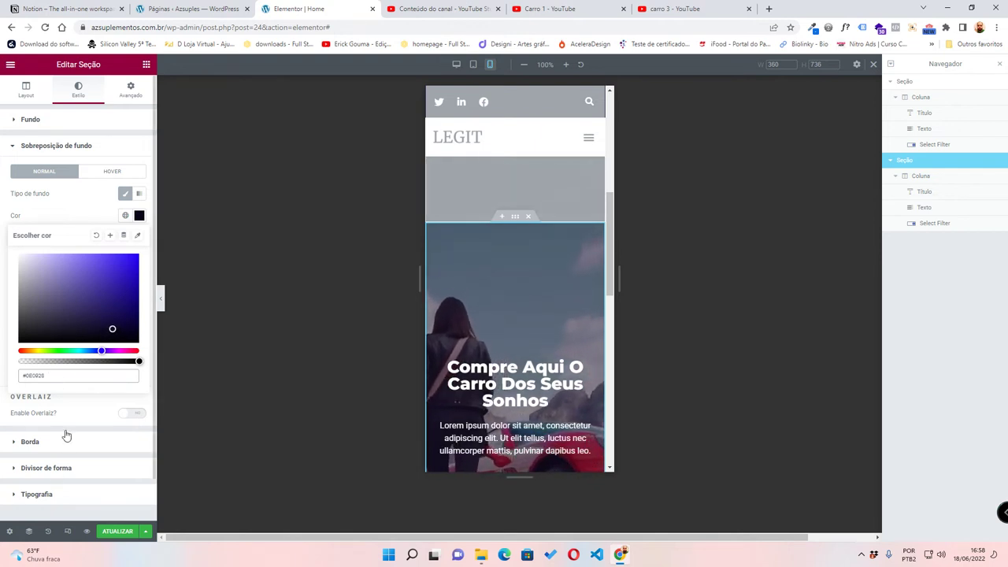
pyautogui.click(139, 215)
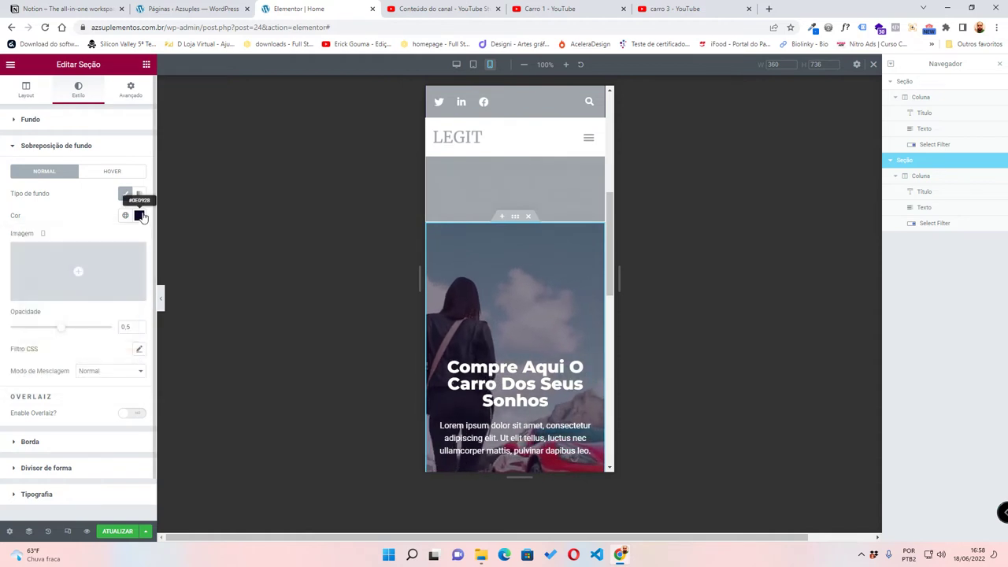
pyautogui.click(140, 327)
pyautogui.click(140, 327)
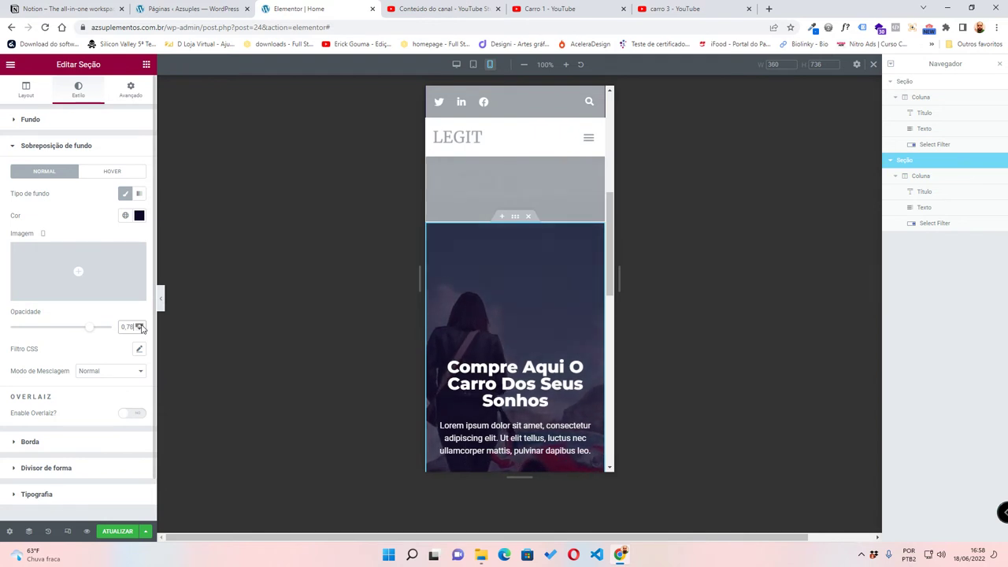
pyautogui.scroll(-2, 457, 340)
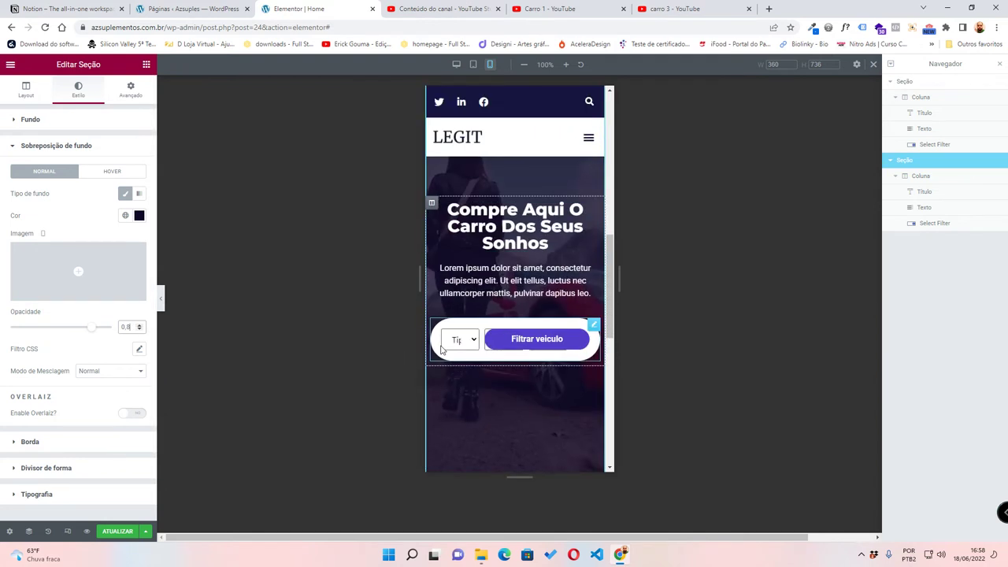
pyautogui.scroll(-1, 544, 331)
pyautogui.scroll(2, 497, 236)
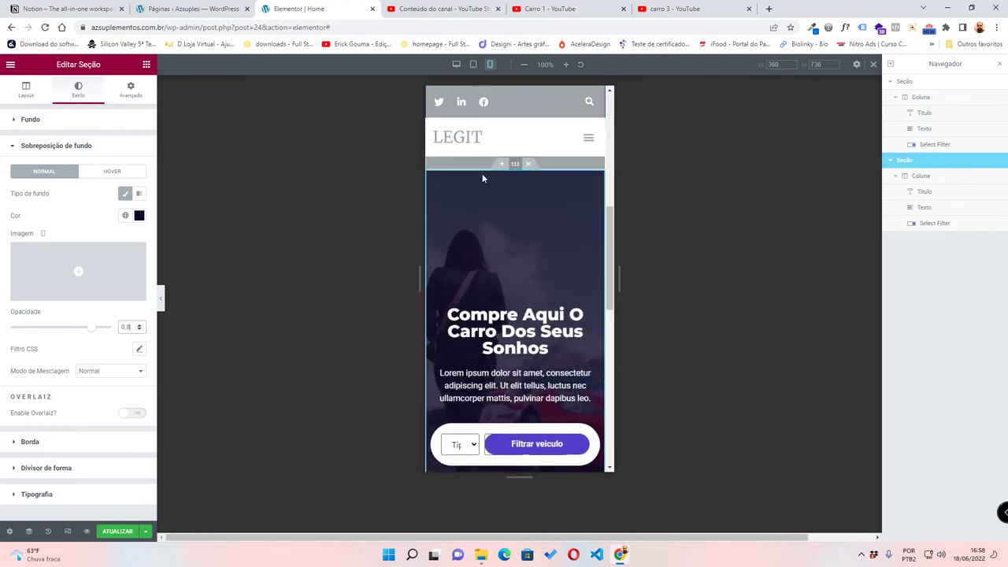
# - Unlink the second section's mobile padding values and set the top and bottom padding to 100 px
pyautogui.click(132, 93)
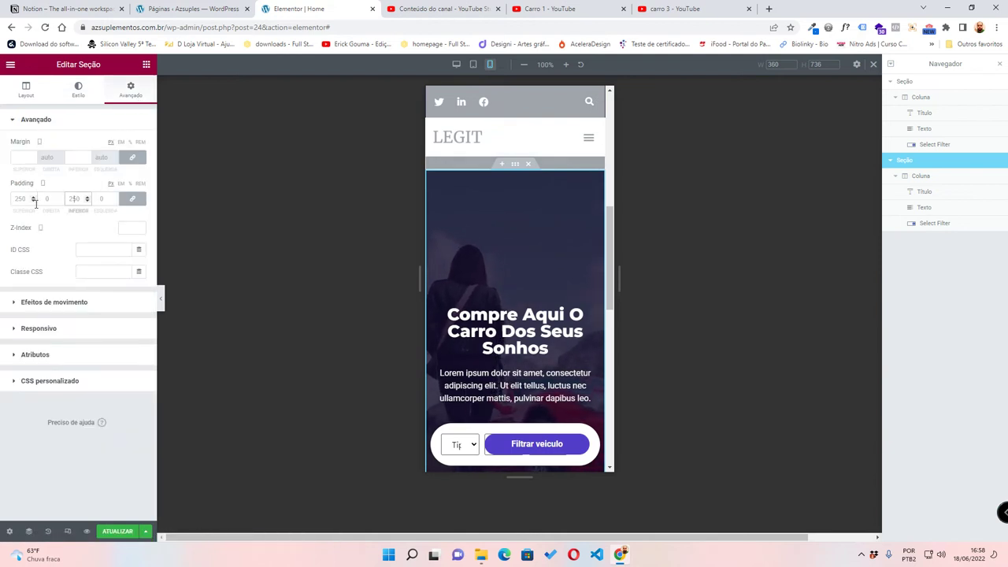
pyautogui.click(133, 198)
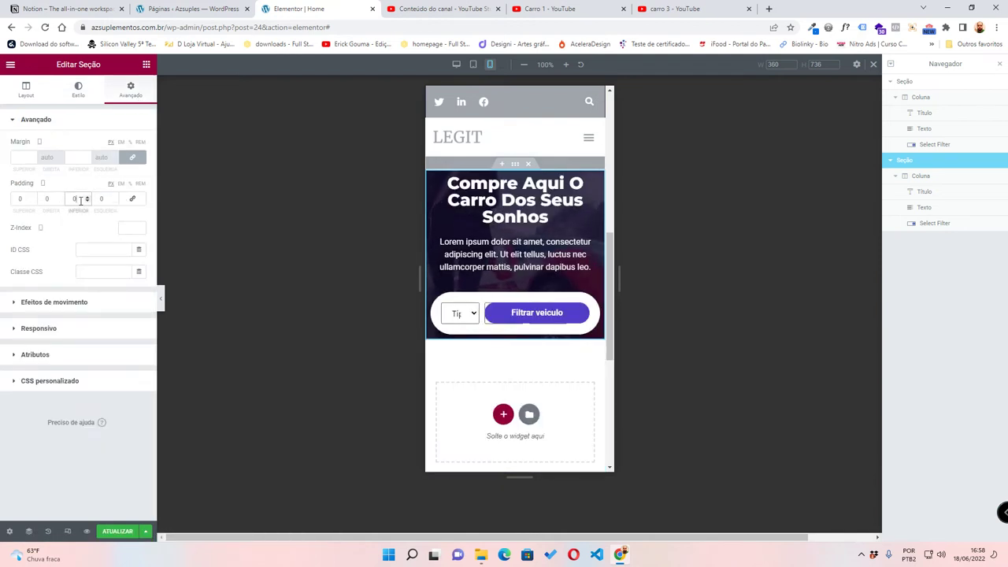
pyautogui.write('100')
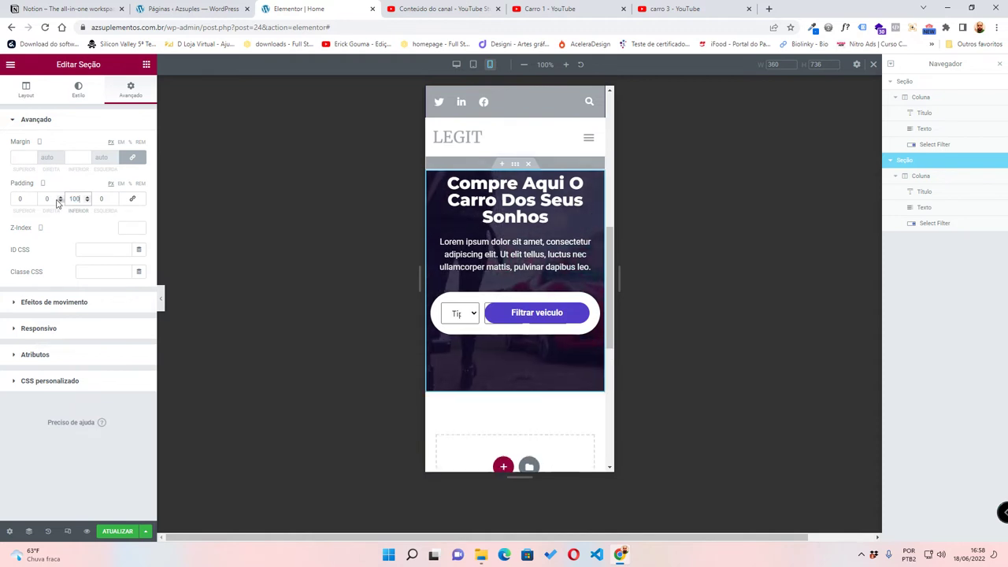
pyautogui.click(16, 198)
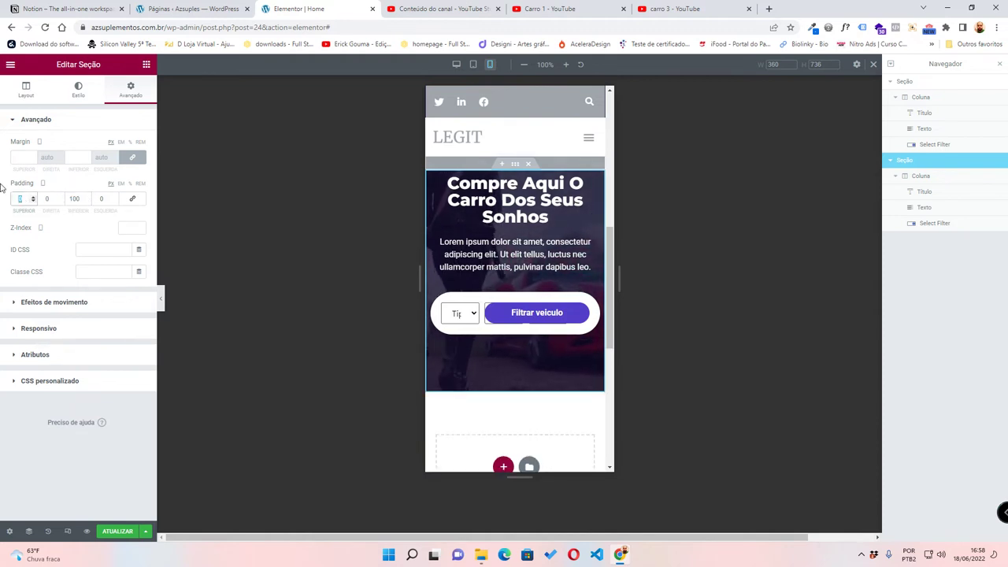
pyautogui.write('100')
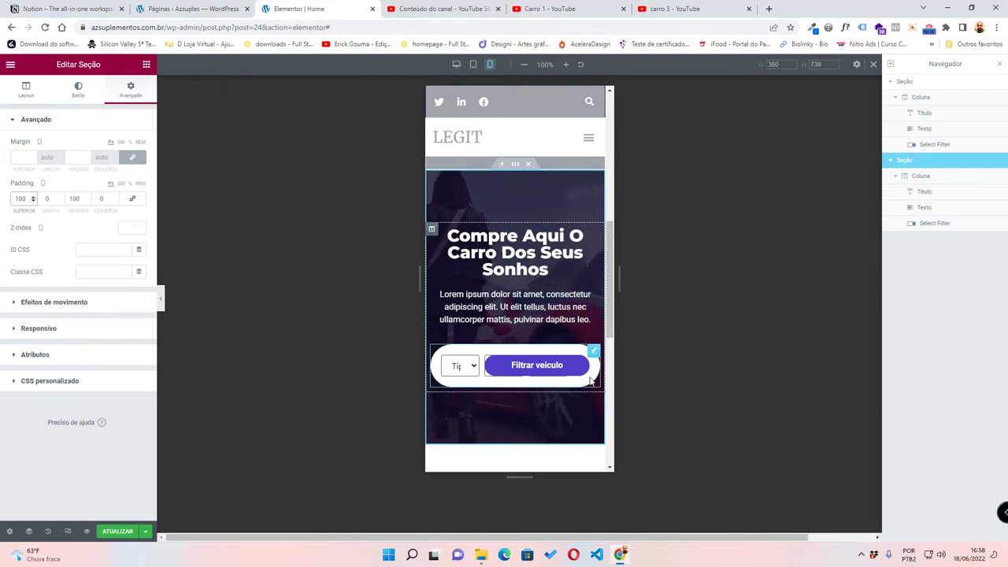
pyautogui.scroll(-1, 583, 387)
pyautogui.scroll(2, 577, 375)
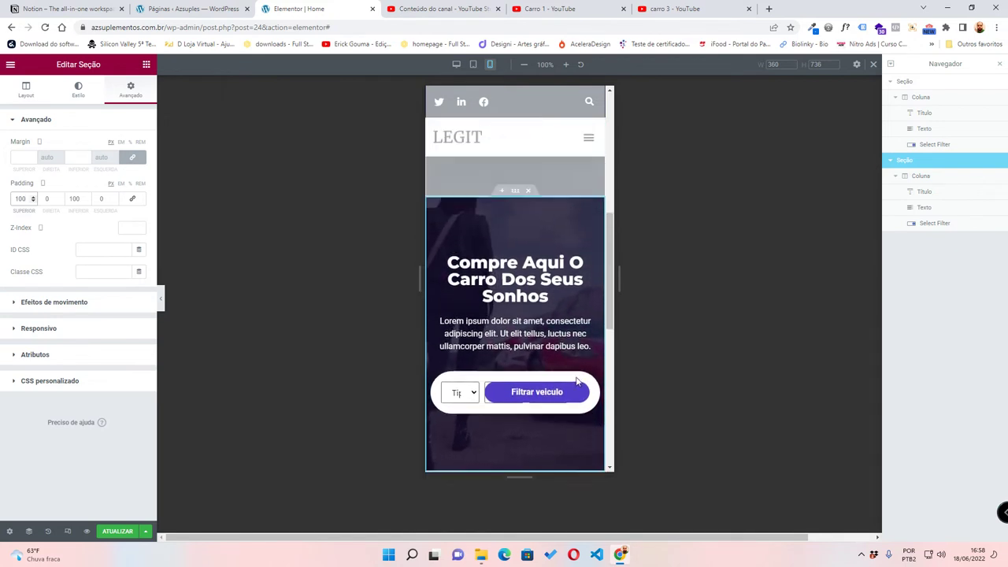
# - Add a single-column section below the second hero section and move that hero's Select Filter widget into it
pyautogui.scroll(-1, 577, 365)
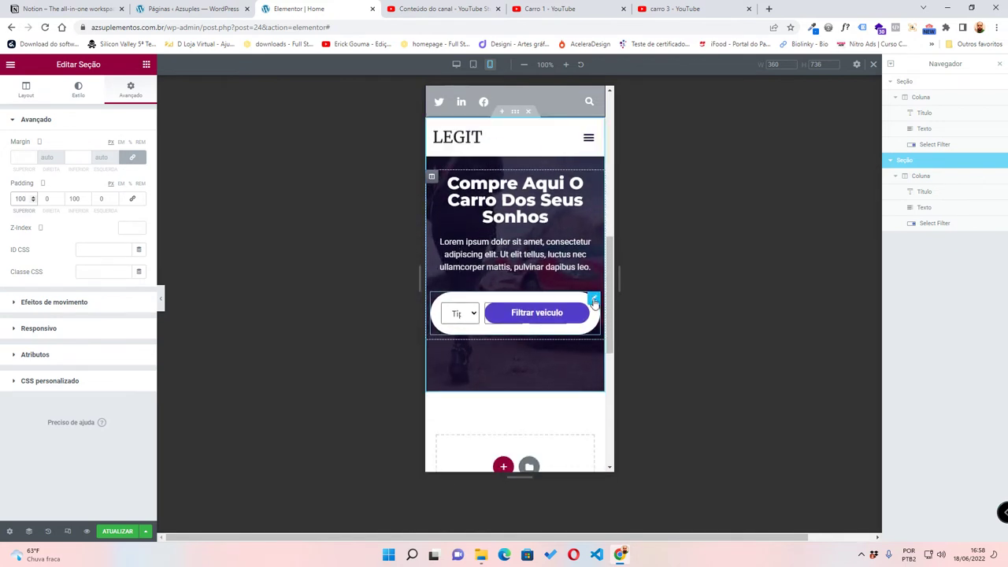
pyautogui.click(595, 300)
pyautogui.scroll(-1, 570, 349)
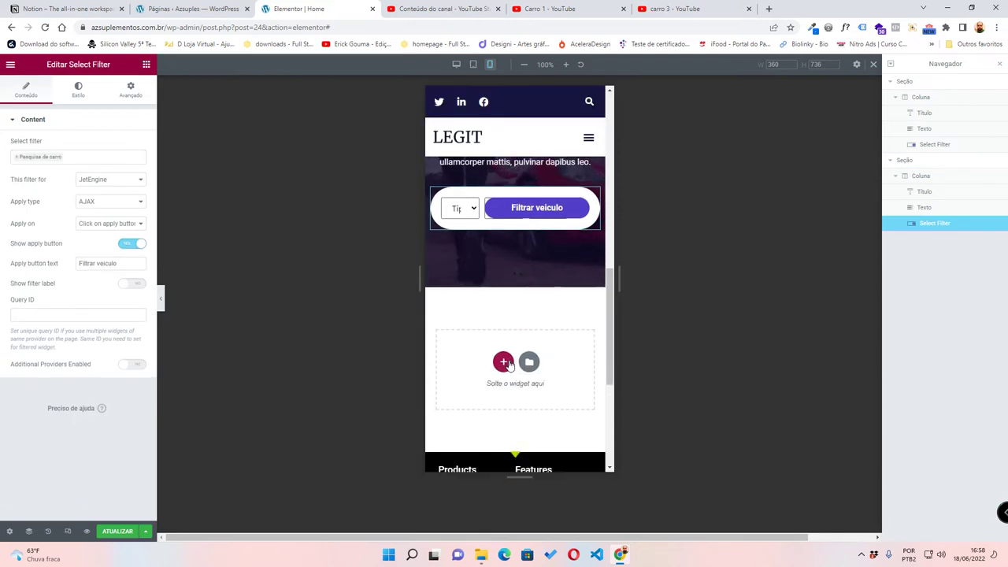
pyautogui.click(502, 363)
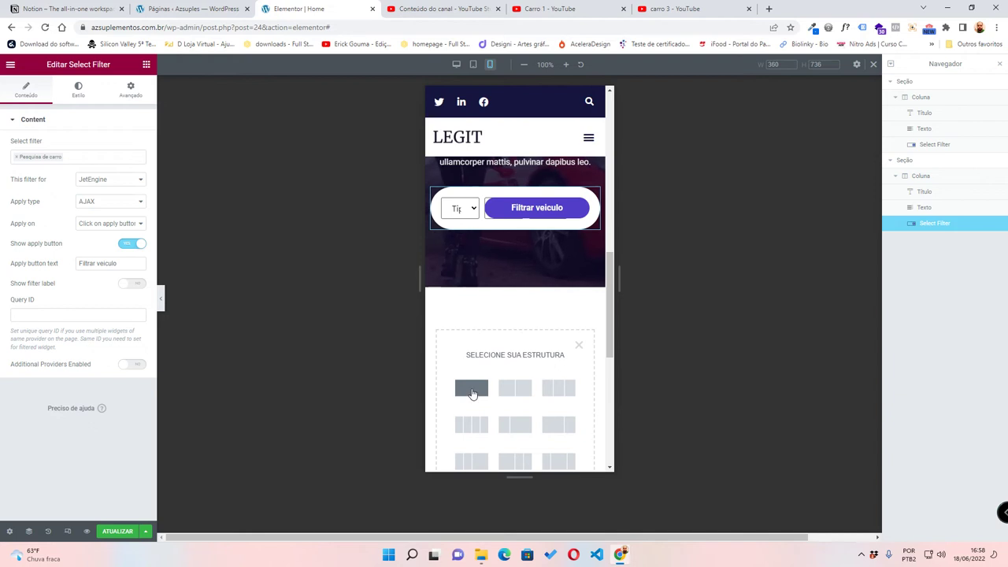
pyautogui.click(516, 377)
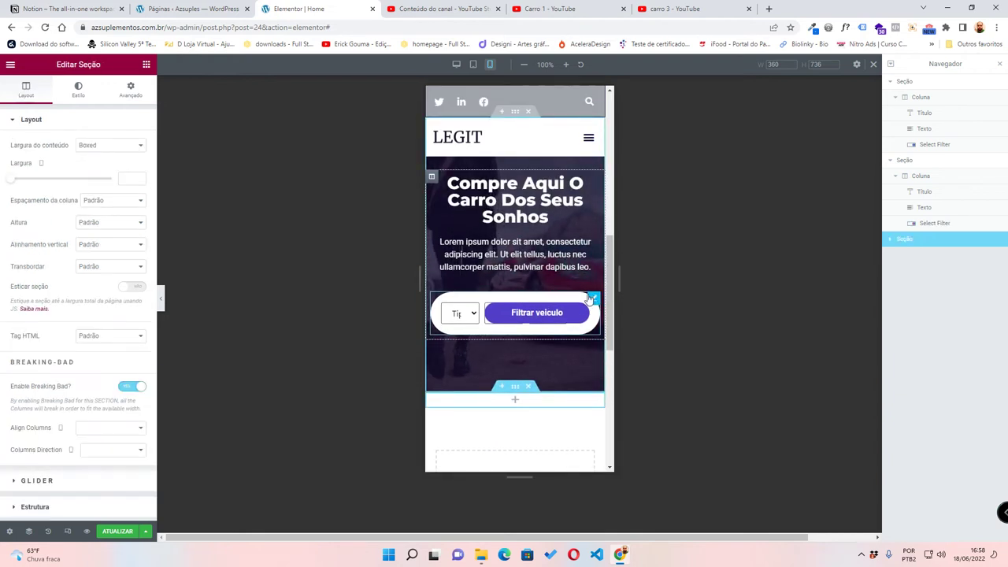
pyautogui.moveTo(594, 300); pyautogui.dragTo(534, 363)
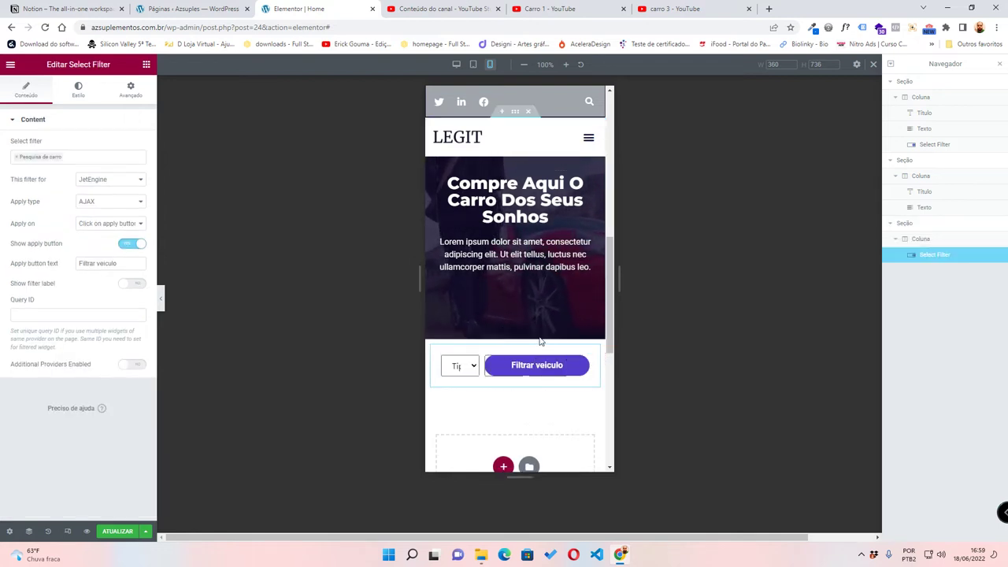
# - Set the moved filter's Grouped Filters mobile position to stack its dropdowns vertically
pyautogui.scroll(1, 520, 359)
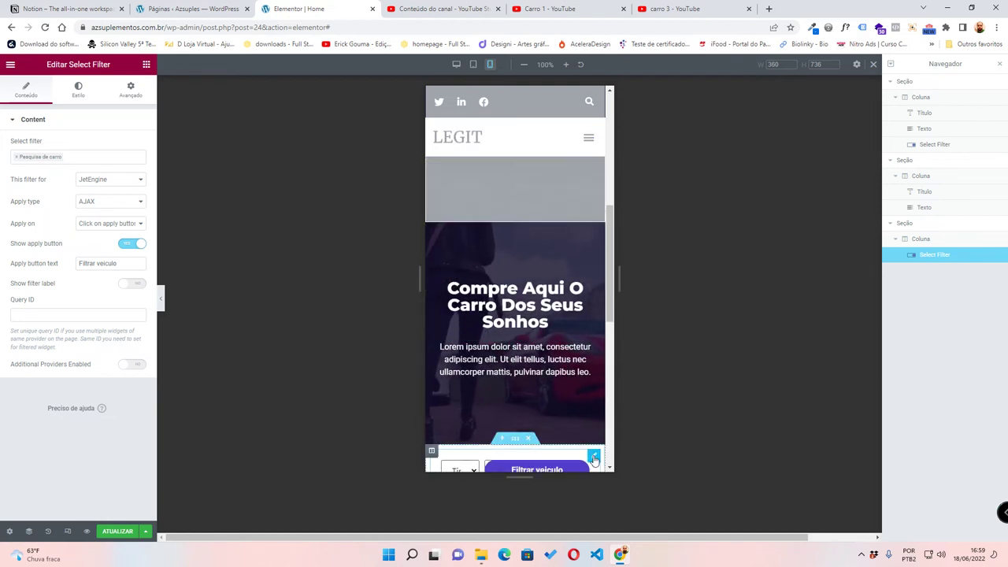
pyautogui.click(79, 89)
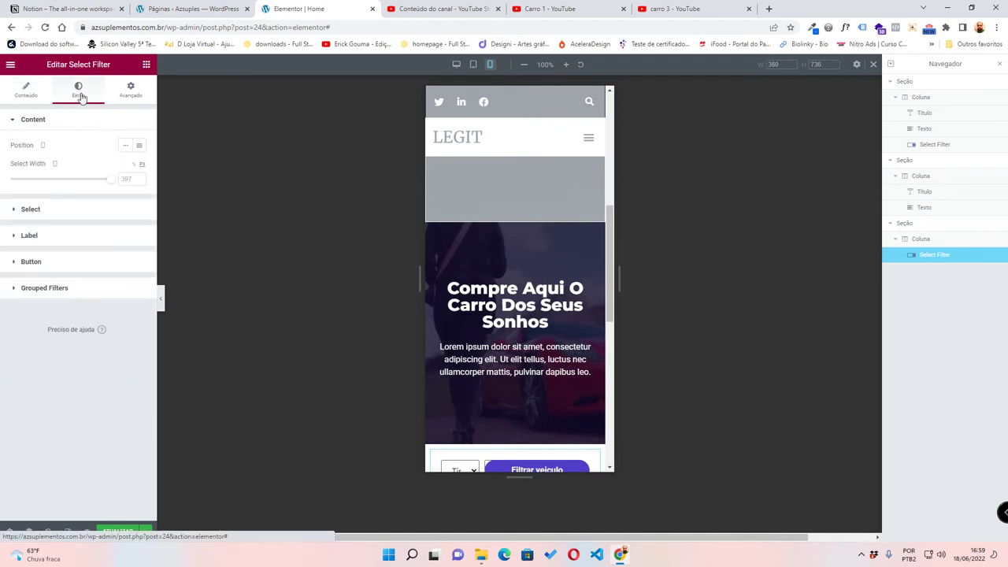
pyautogui.click(20, 290)
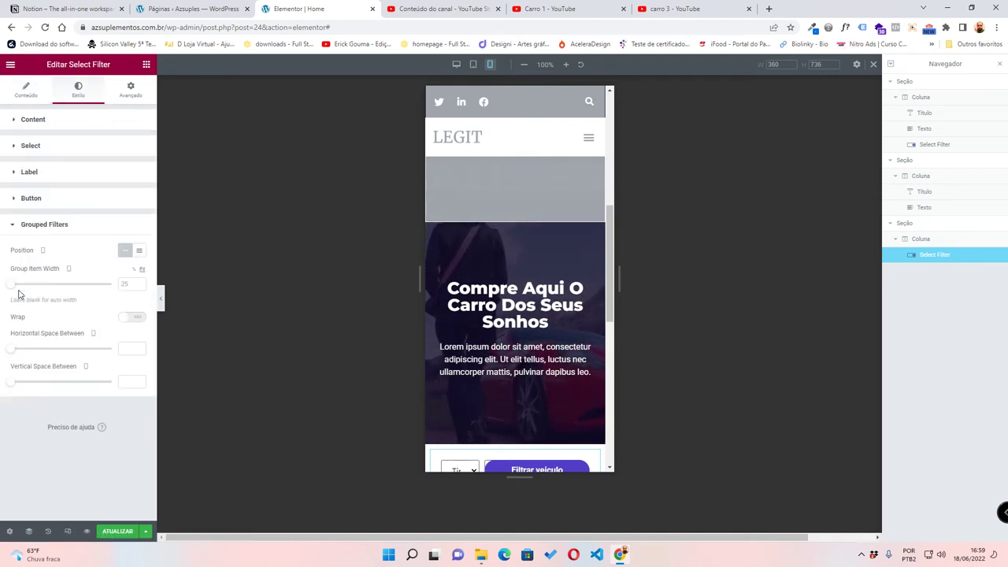
pyautogui.click(136, 252)
pyautogui.scroll(-5, 476, 318)
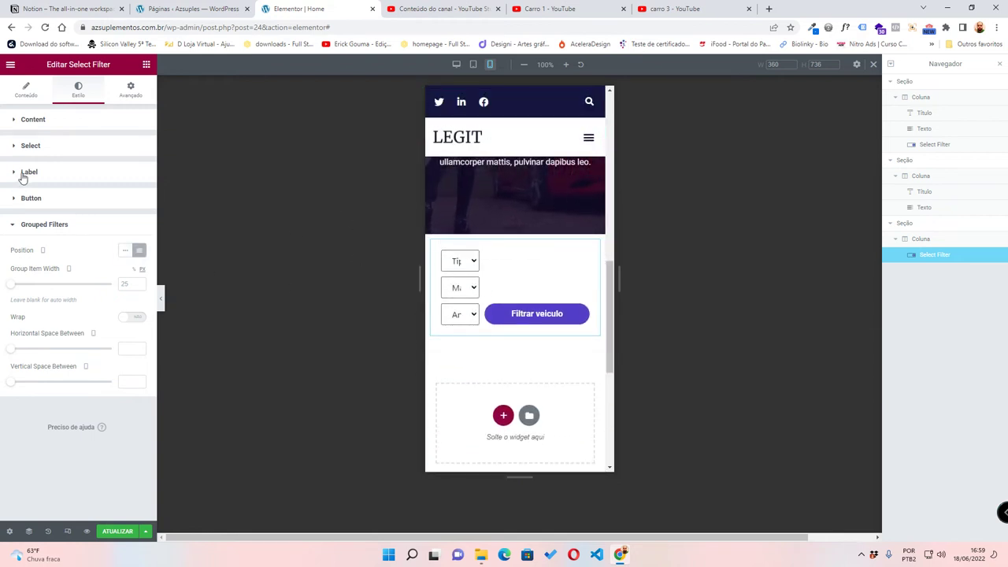
# - Unlink the Filtrar veiculo button's mobile margins, set the top margin to 14 px, and center-align the button
pyautogui.click(21, 200)
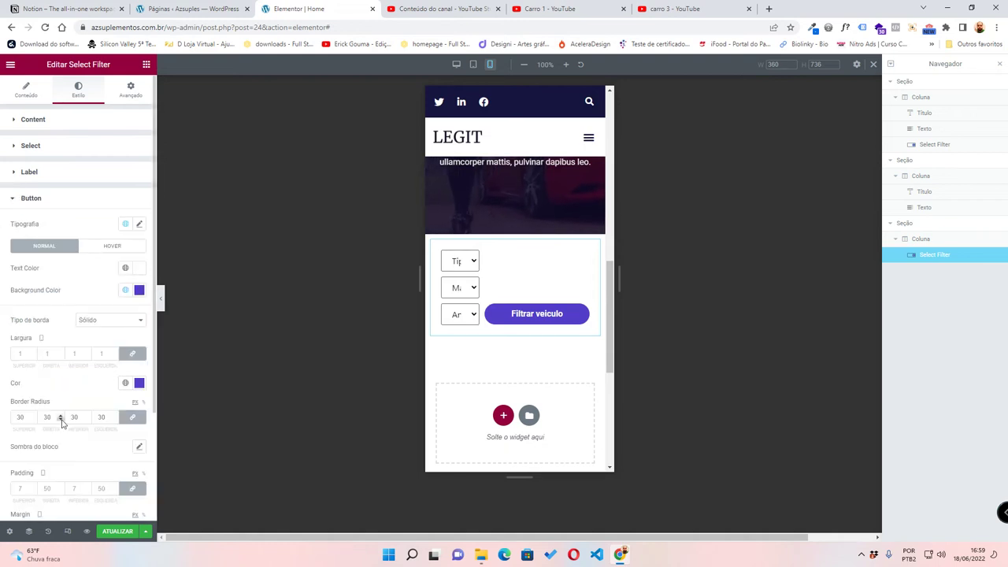
pyautogui.scroll(-2, 130, 426)
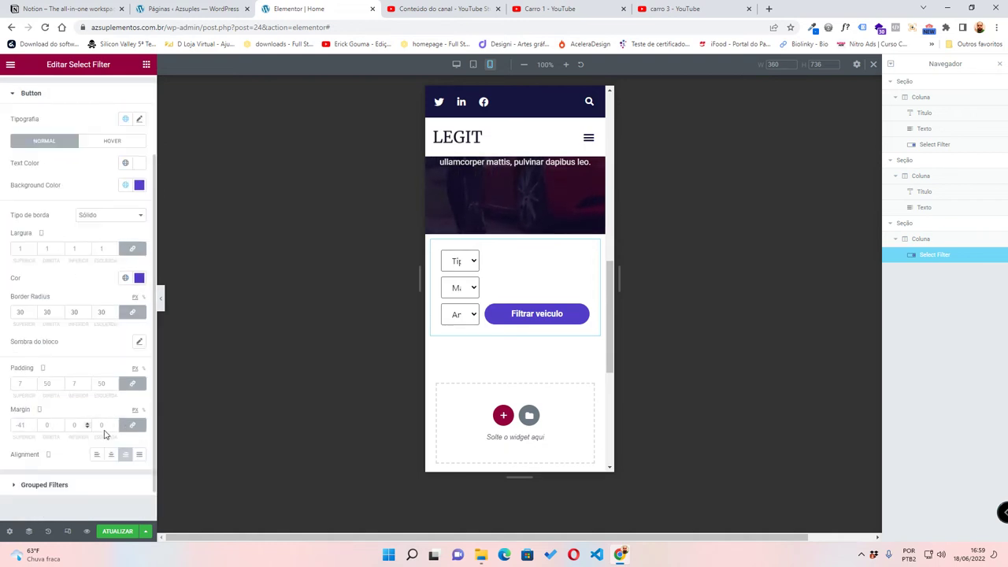
pyautogui.click(135, 428)
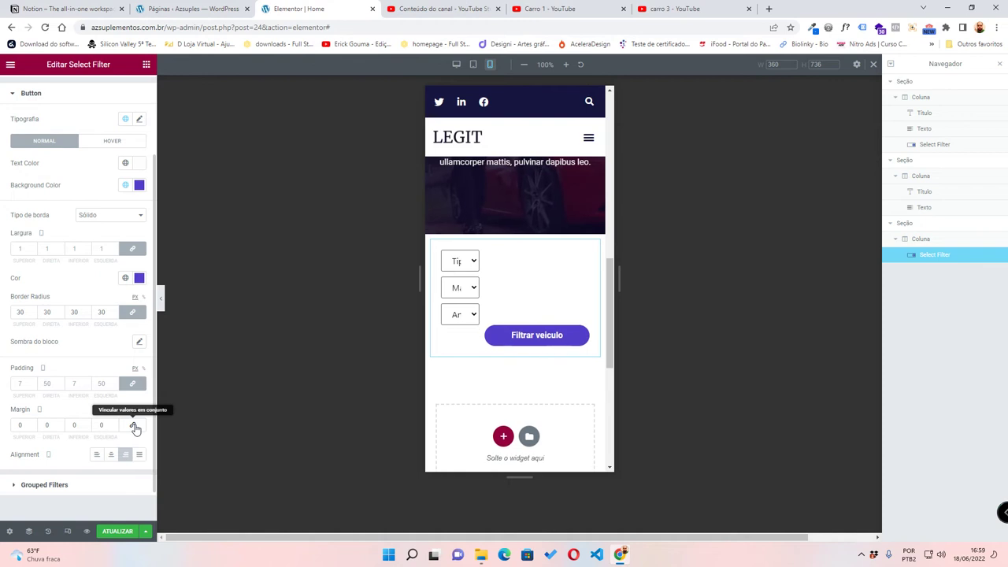
pyautogui.click(33, 423)
pyautogui.click(33, 424)
pyautogui.click(33, 424)
pyautogui.click(33, 424)
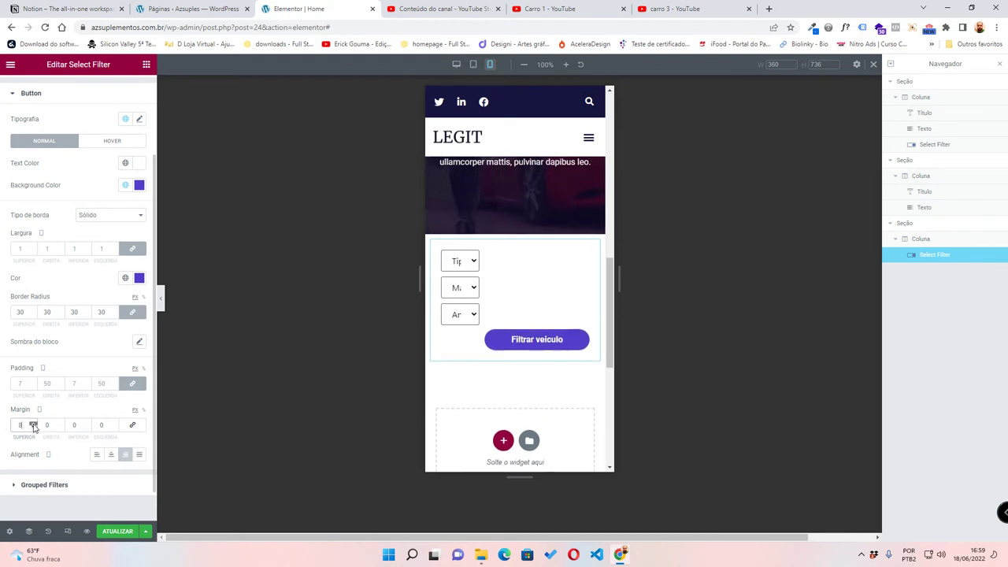
pyautogui.click(33, 424)
pyautogui.click(33, 423)
pyautogui.click(33, 423)
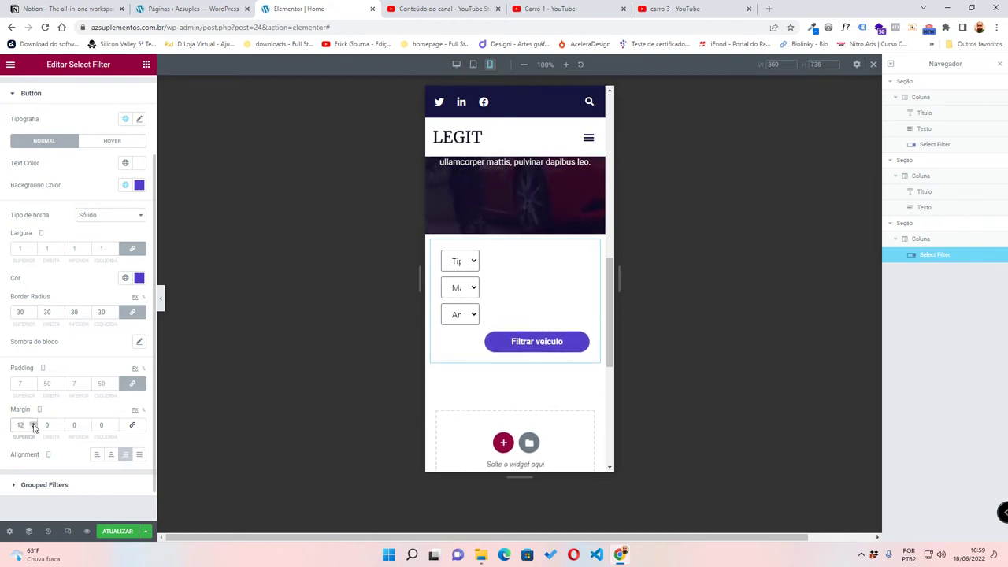
pyautogui.click(33, 424)
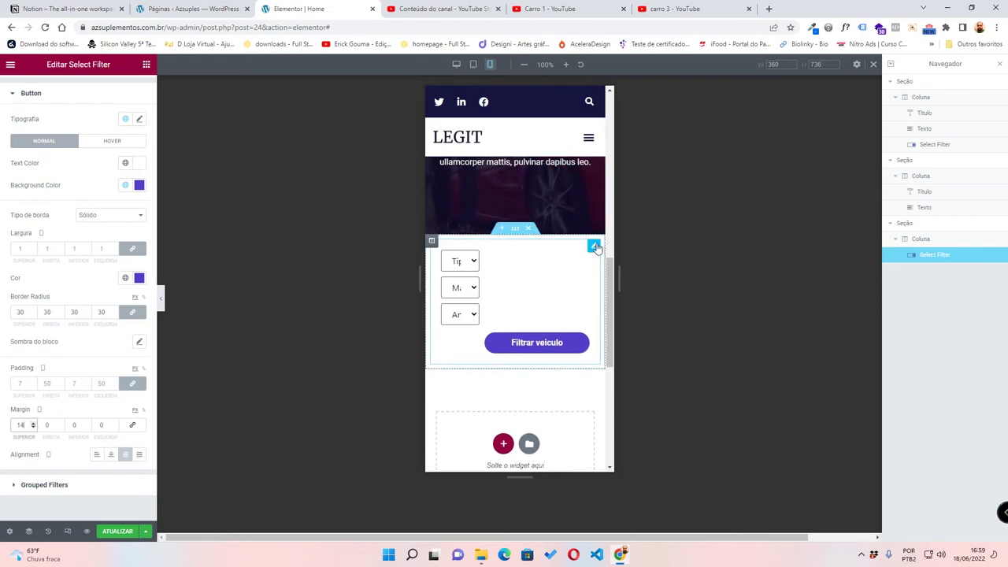
pyautogui.click(108, 455)
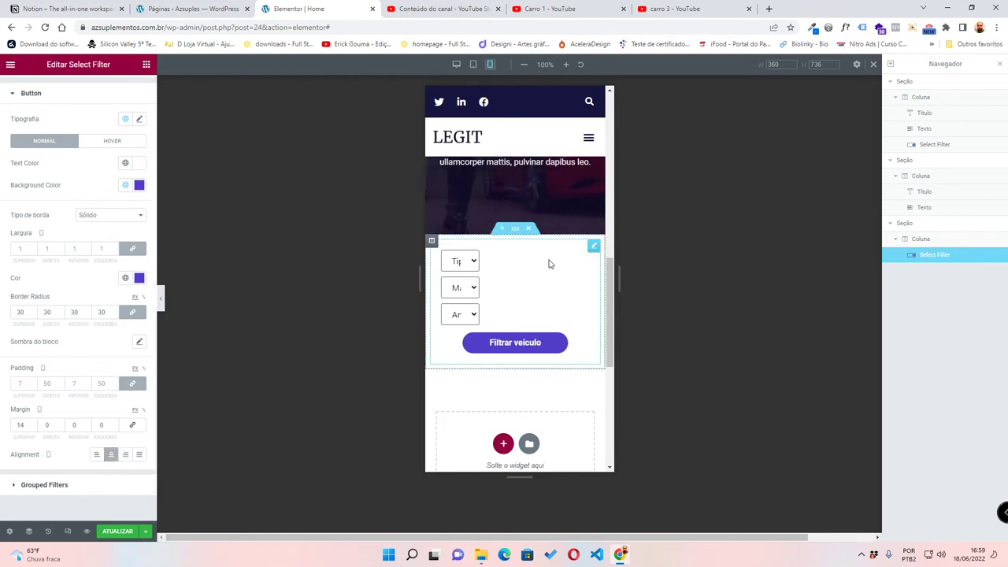
# - Set the filter's mobile Select Width to 400 px
pyautogui.scroll(2, 16, 296)
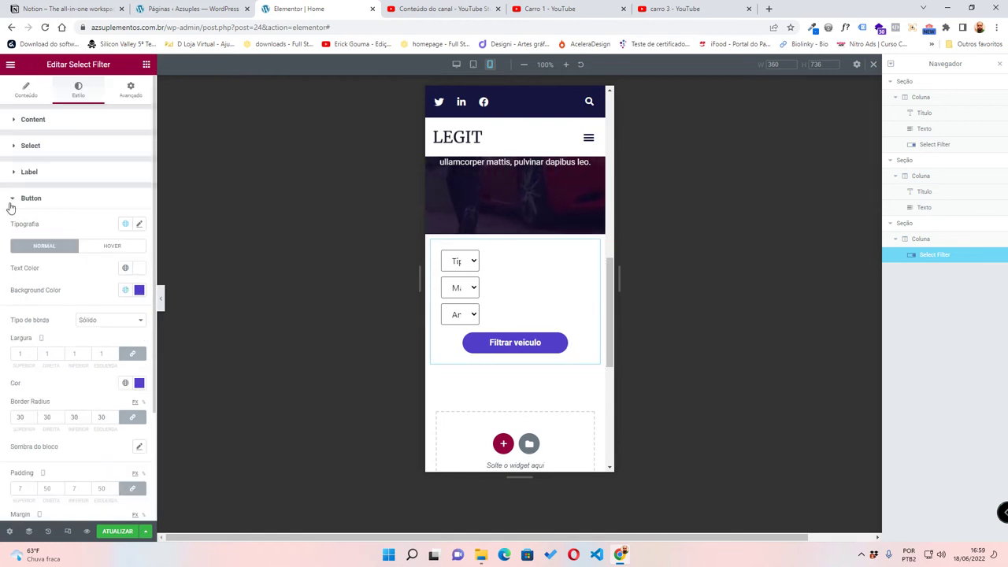
pyautogui.click(10, 201)
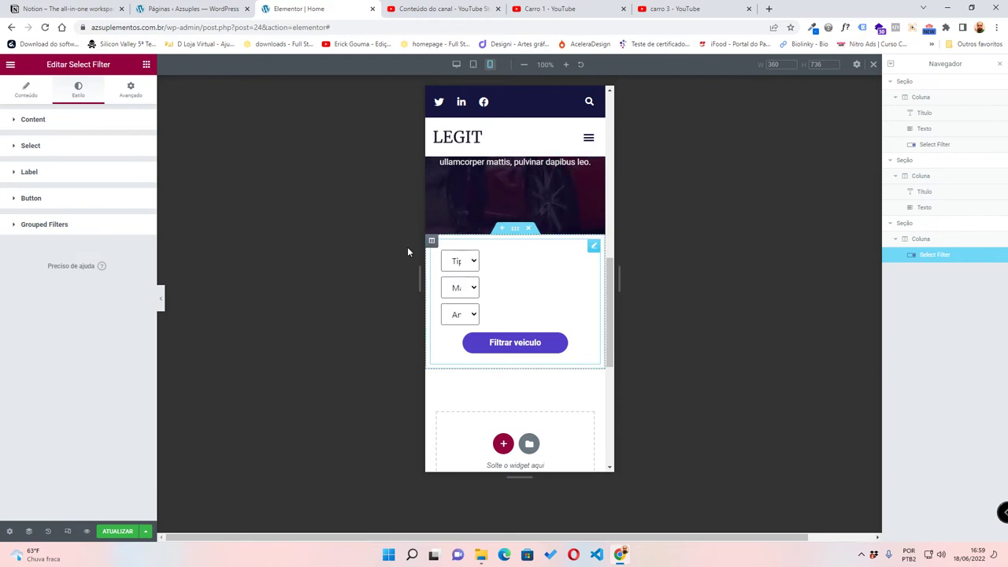
pyautogui.click(20, 120)
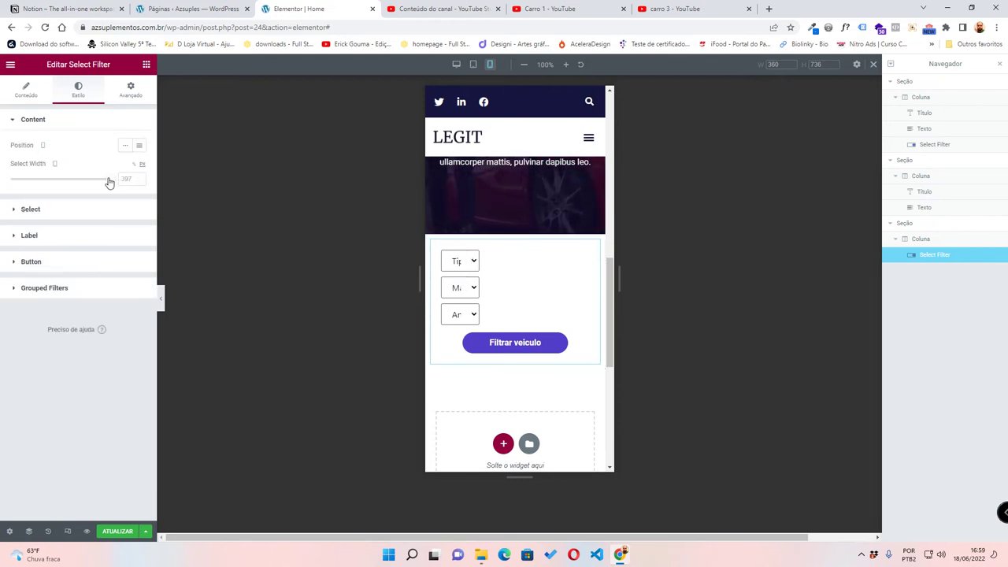
pyautogui.moveTo(110, 182); pyautogui.dragTo(163, 186)
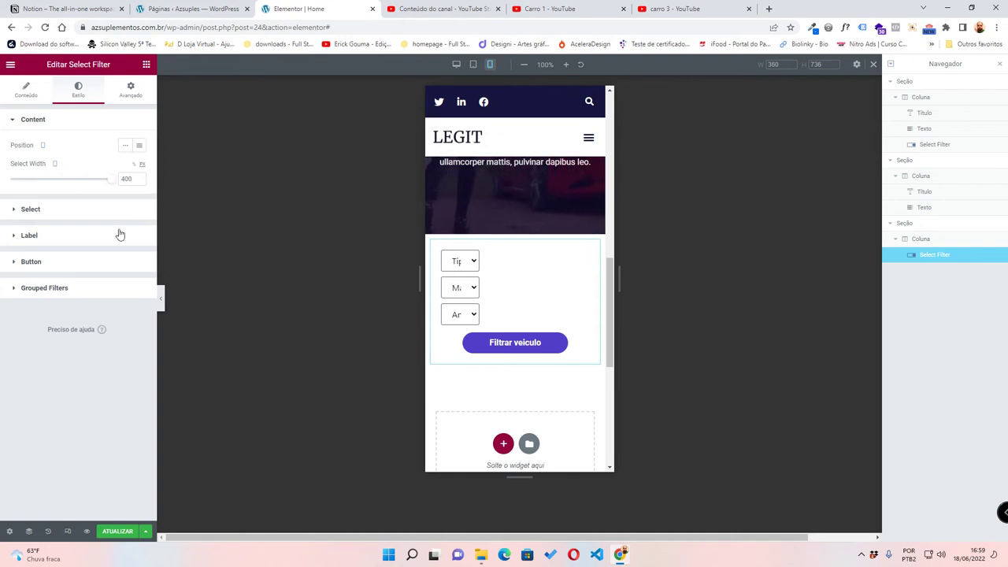
# - Set the Group Item Width of the grouped filters to 285 px for mobile
pyautogui.click(14, 265)
pyautogui.scroll(-2, 28, 378)
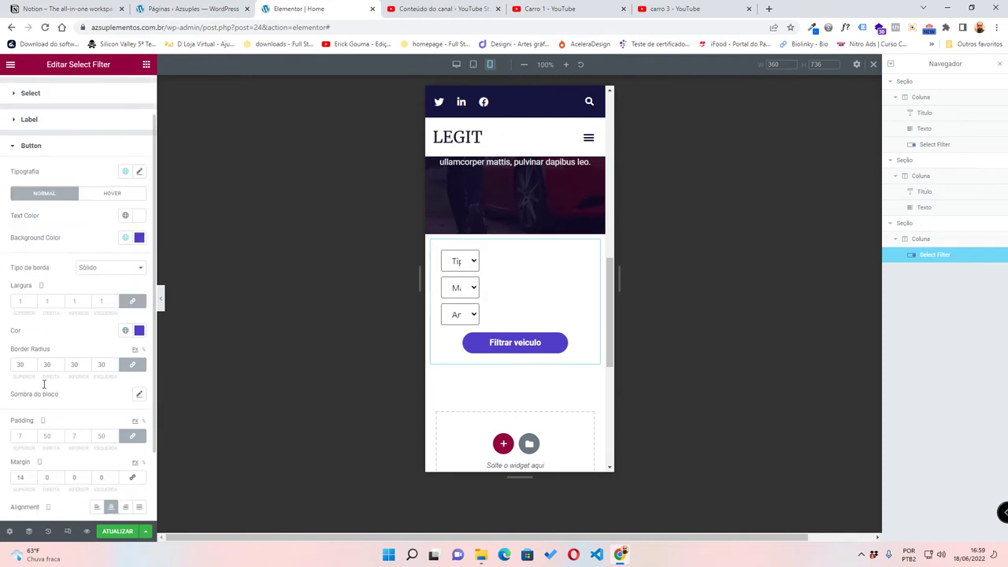
pyautogui.click(32, 448)
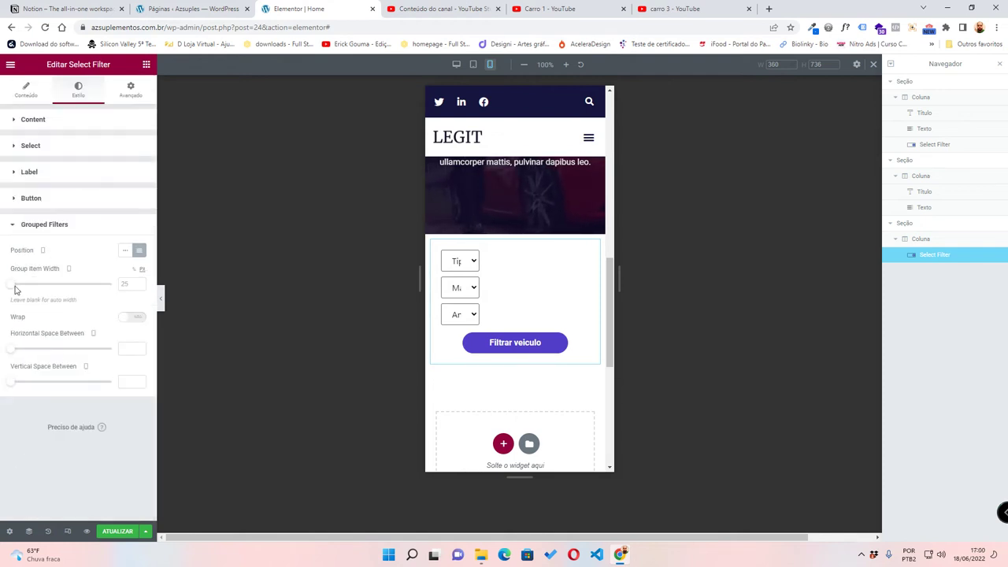
pyautogui.moveTo(9, 285); pyautogui.dragTo(69, 292)
pyautogui.click(69, 292)
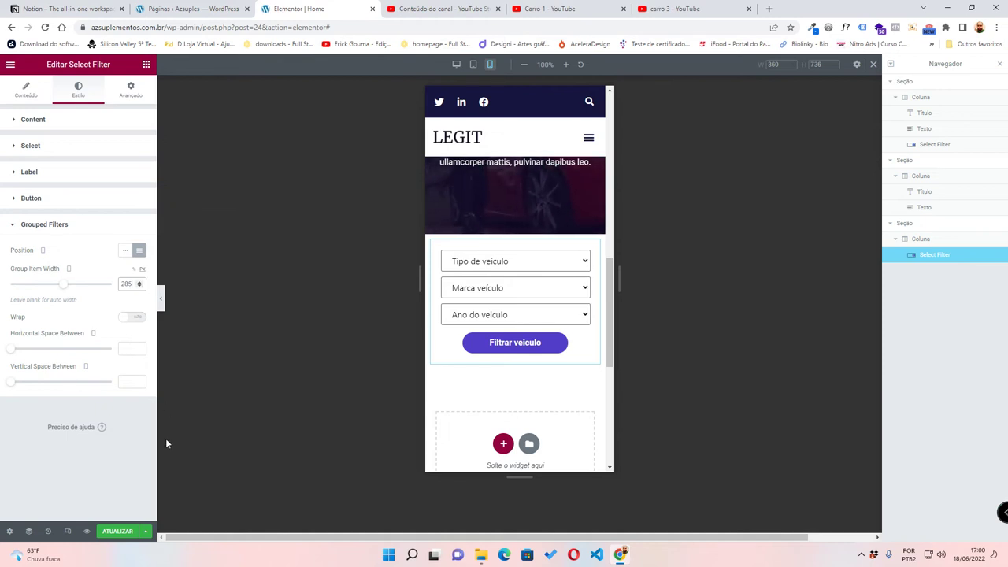
# - Update the page and check the mobile layout with the editor panel temporarily hidden
pyautogui.click(114, 532)
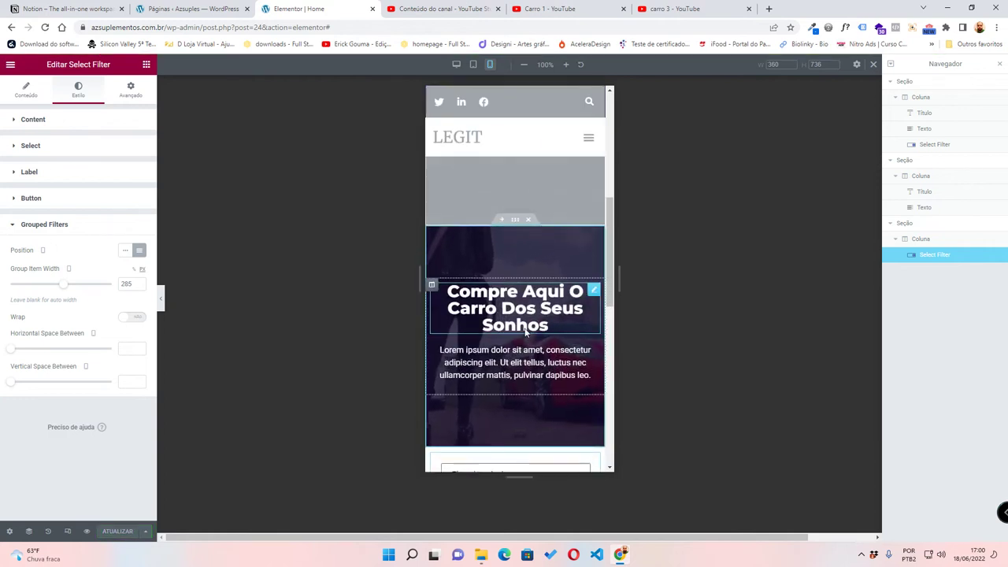
pyautogui.click(161, 298)
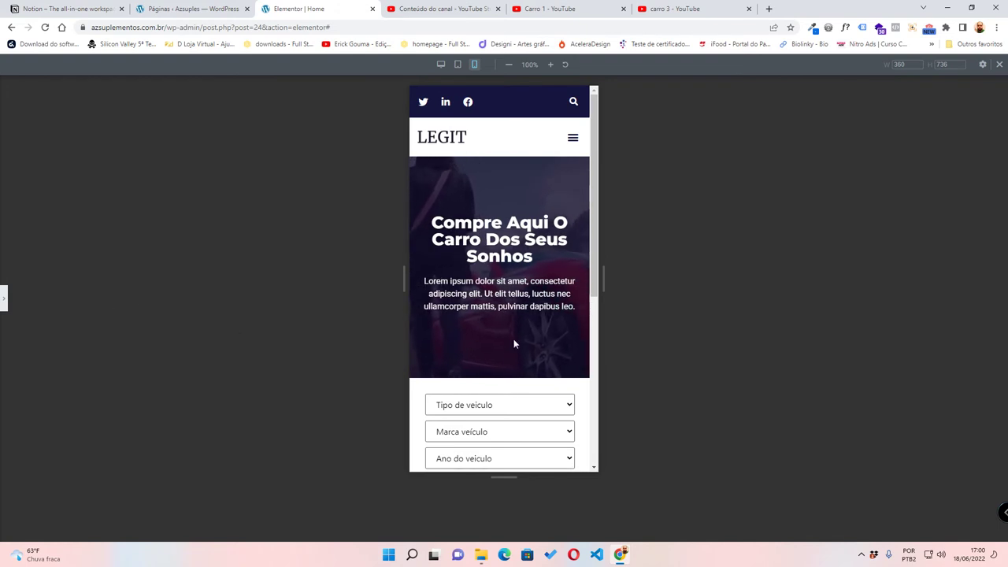
pyautogui.click(3, 298)
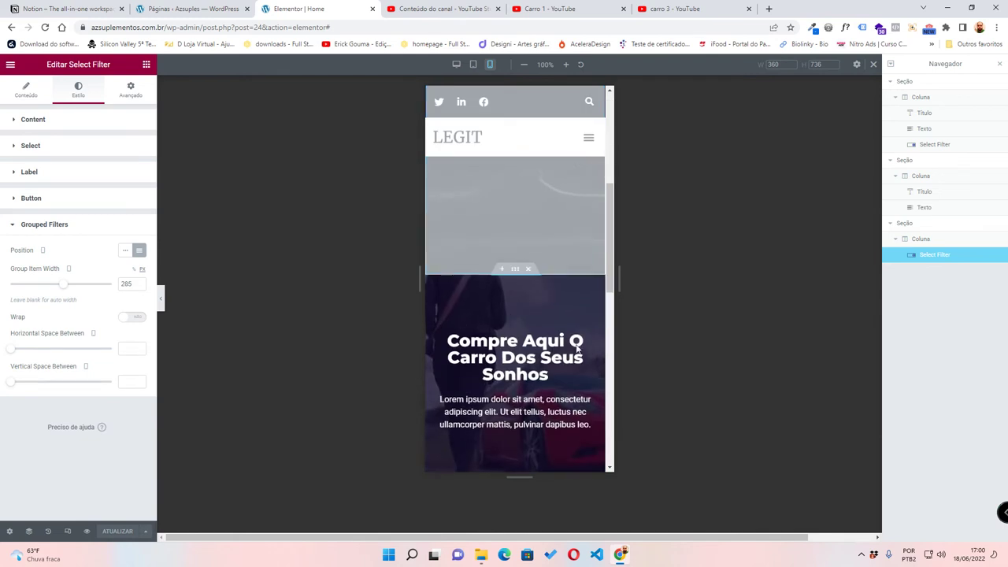
# - Delete the lorem ipsum text widget beneath the title in the second hero section
pyautogui.scroll(-2, 585, 341)
pyautogui.click(594, 297)
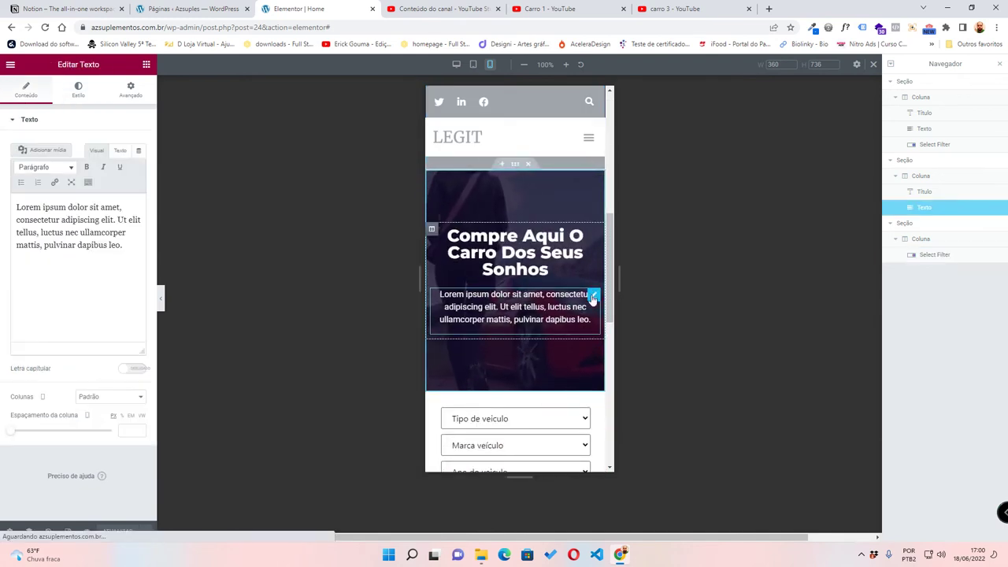
pyautogui.rightClick(596, 296)
pyautogui.click(630, 445)
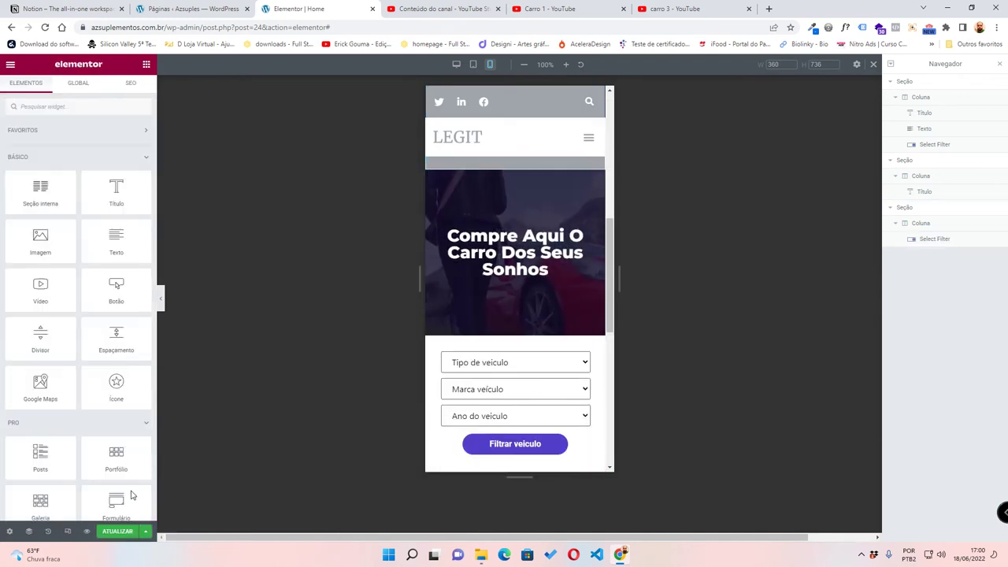
# - Save the shortened hero section and preview it in mobile view without the editor panel, then restore the panel
pyautogui.click(126, 531)
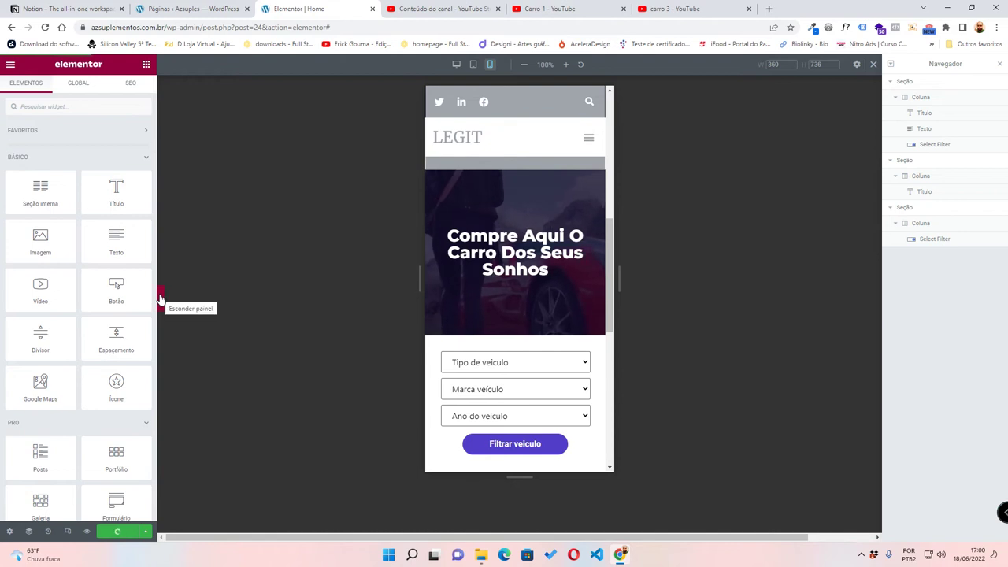
pyautogui.click(160, 299)
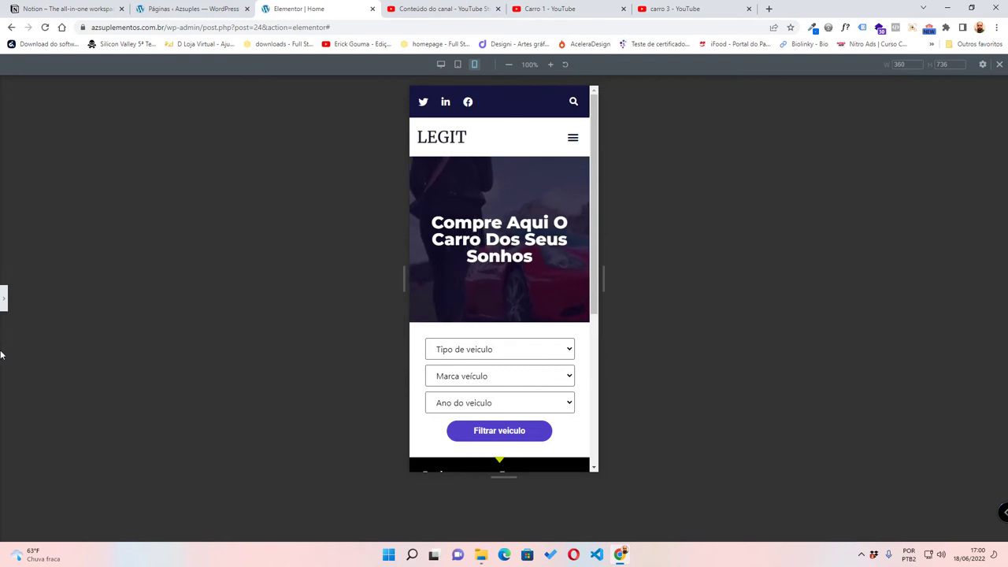
pyautogui.click(2, 299)
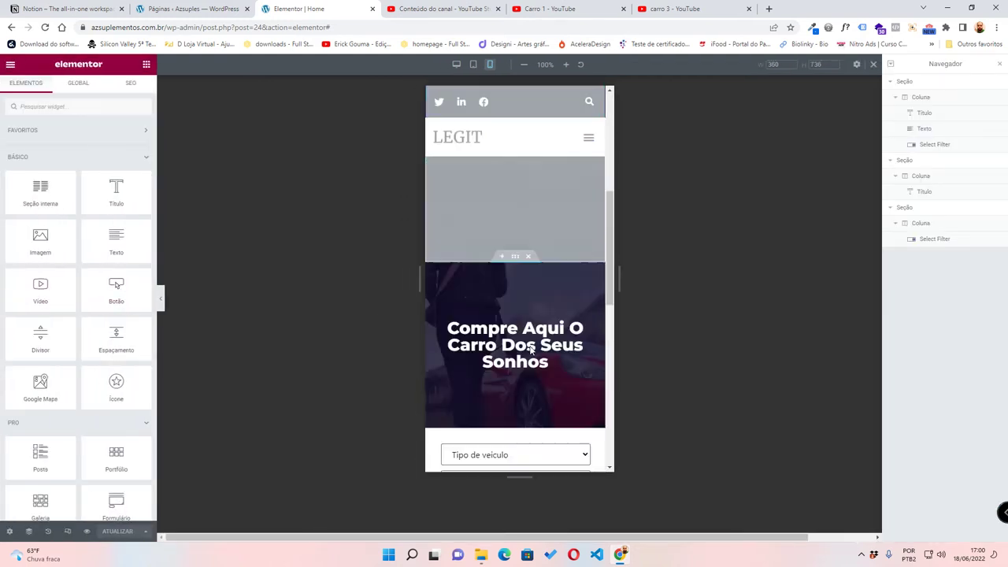
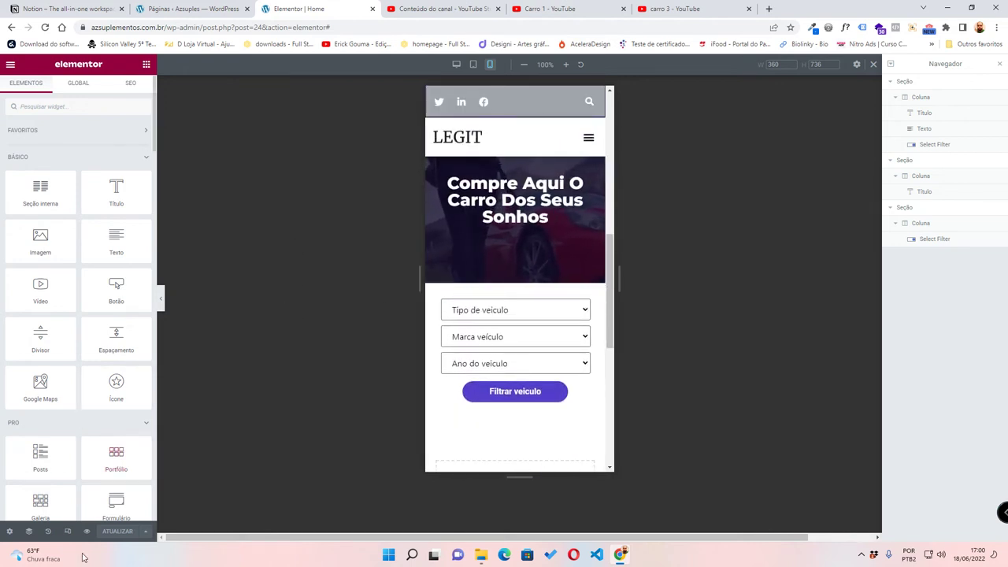
# - Open azsuplementos.com.br in a new browser tab and inspect the published home page's hero and filter sections
pyautogui.hotkey('ctrl', 't')
pyautogui.write('az')
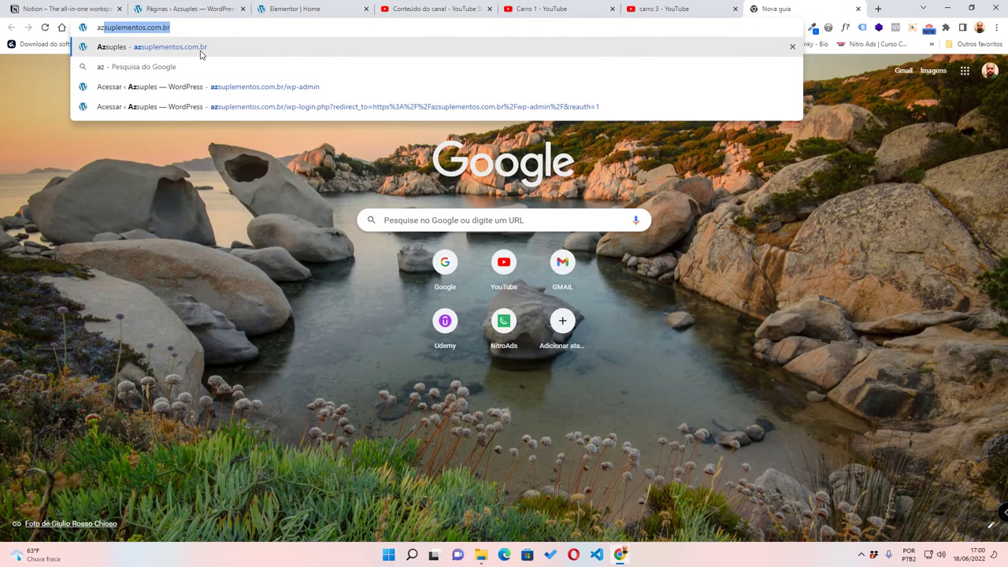
pyautogui.press('Return')
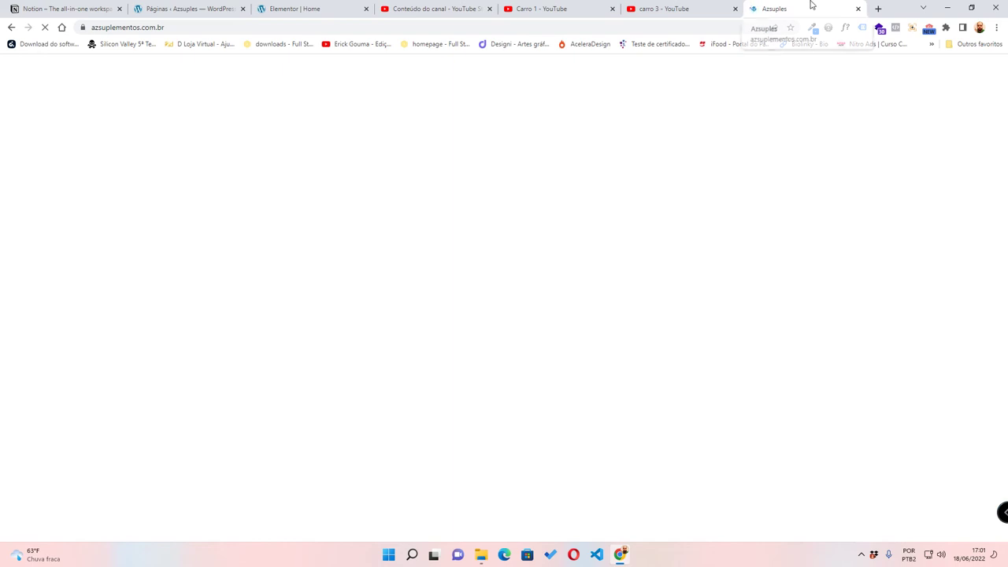
pyautogui.scroll(-2, 675, 325)
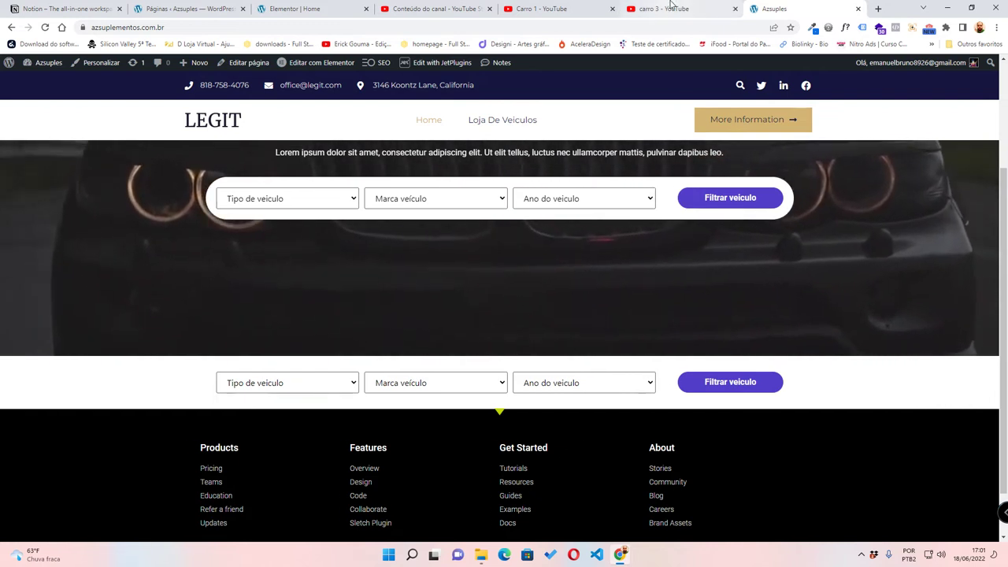
# - Hide the mobile filter section below the second hero on desktop in the Home page editor and update the page
pyautogui.click(294, 8)
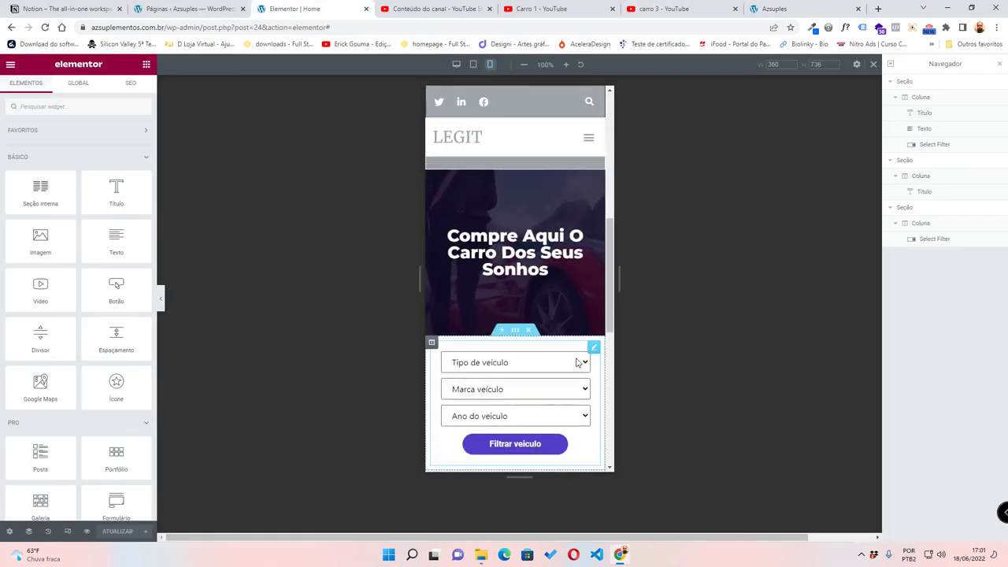
pyautogui.click(774, 9)
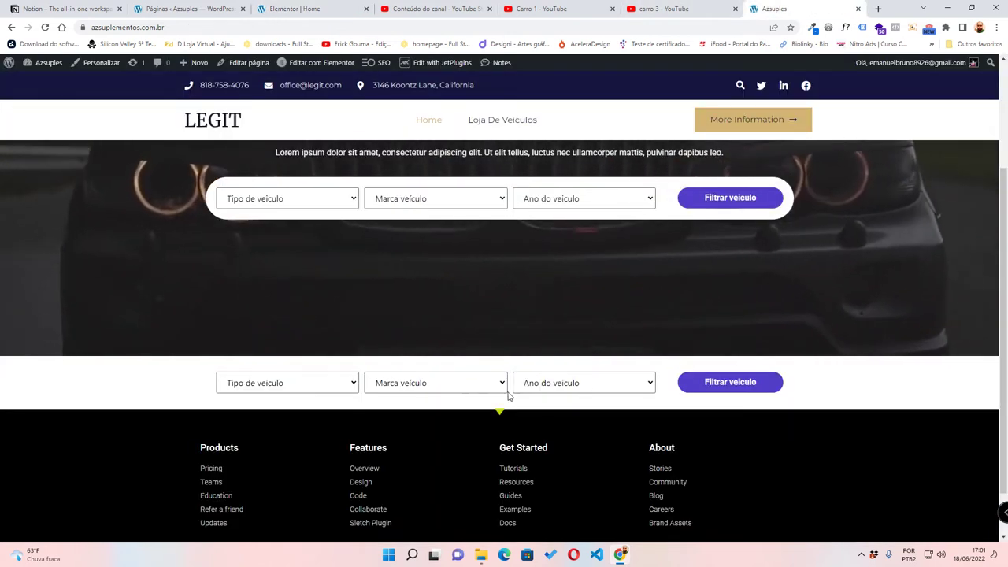
pyautogui.click(201, 9)
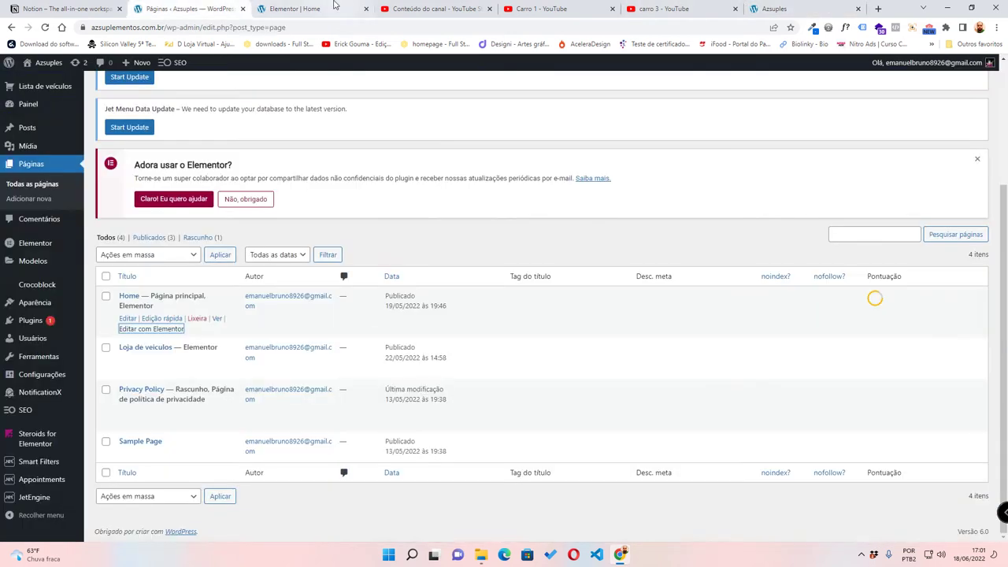
pyautogui.click(334, 8)
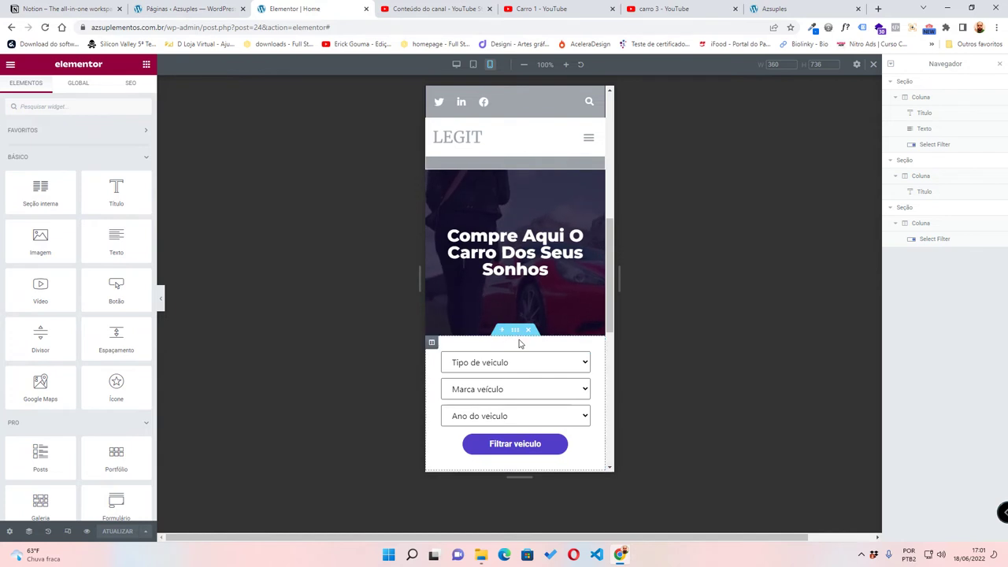
pyautogui.click(516, 331)
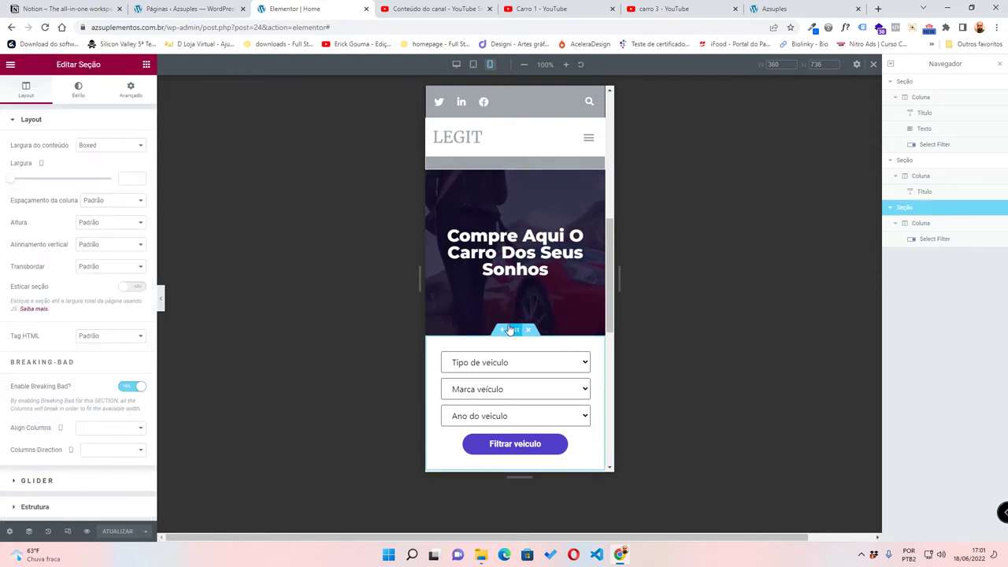
pyautogui.click(134, 87)
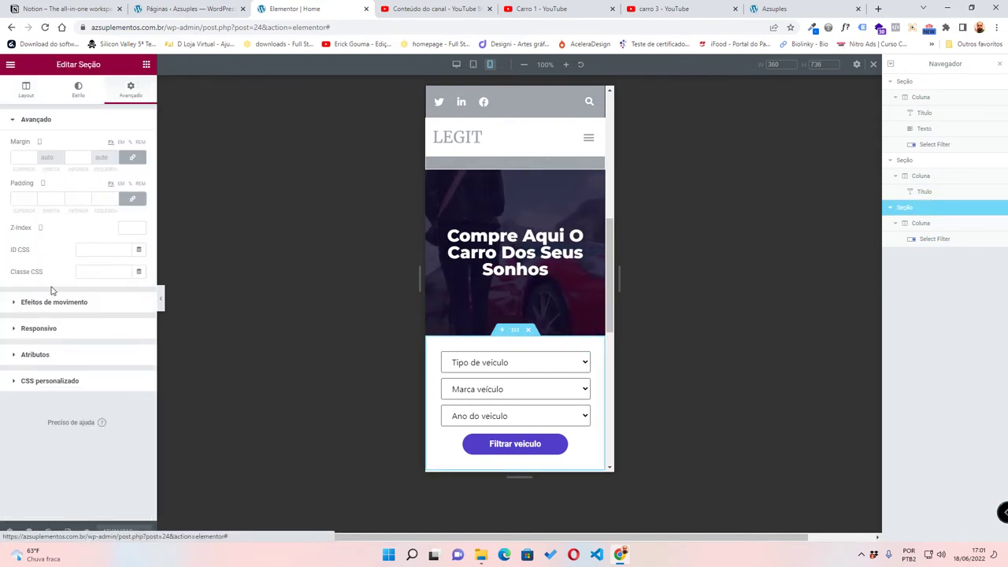
pyautogui.click(44, 329)
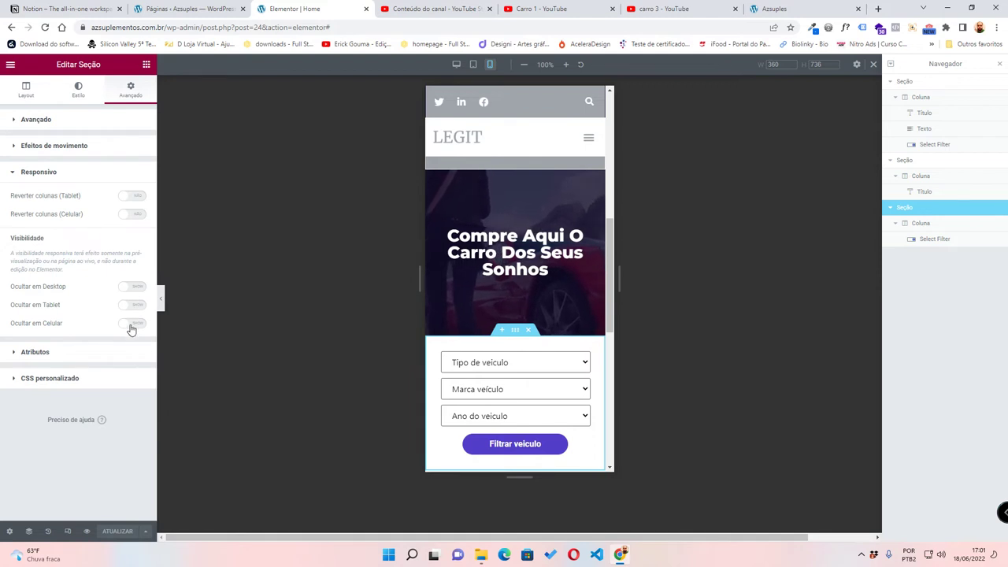
pyautogui.click(139, 290)
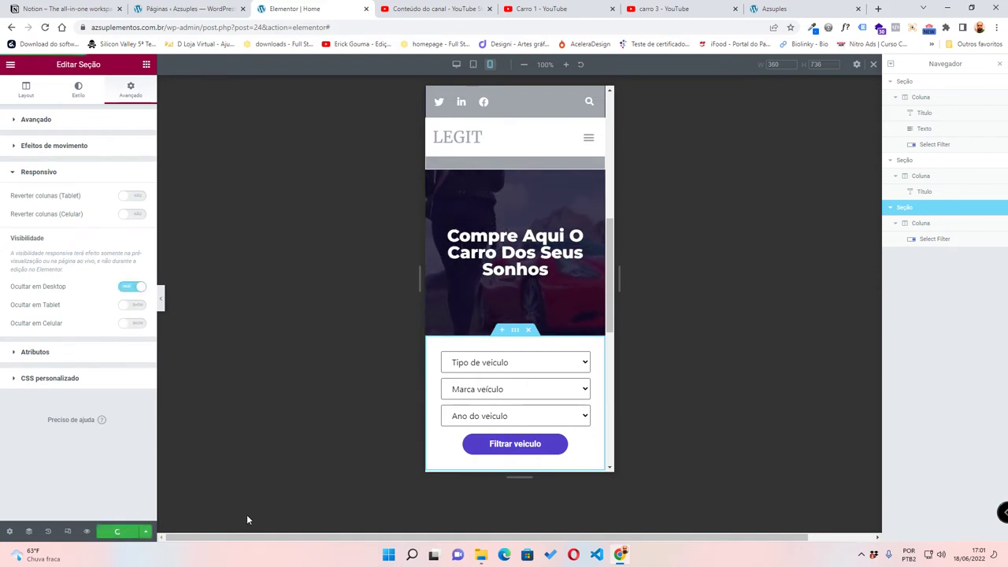
# - Check the published home page's desktop layout from the hero down to the footer
pyautogui.click(776, 9)
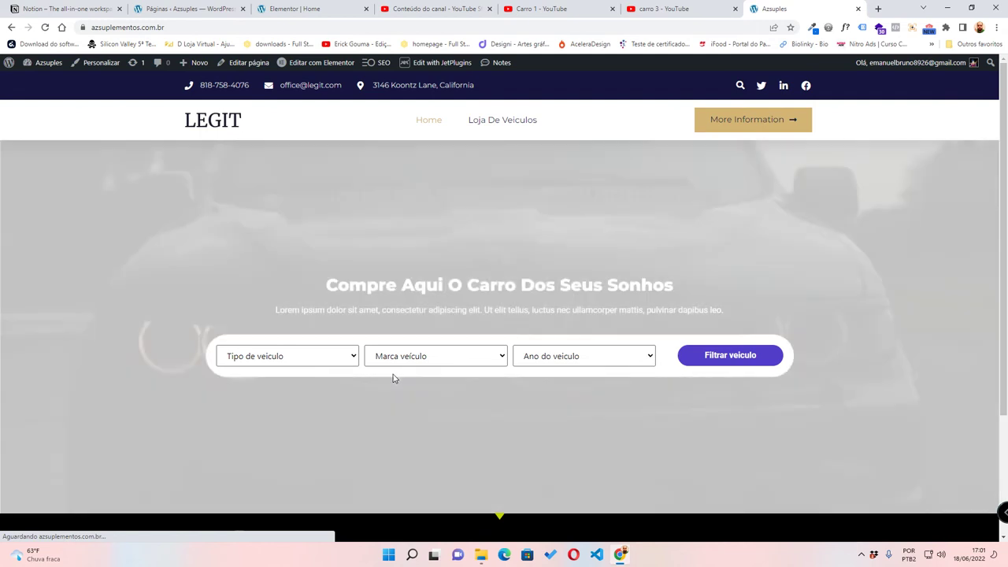
pyautogui.scroll(-2, 539, 401)
pyautogui.scroll(2, 539, 401)
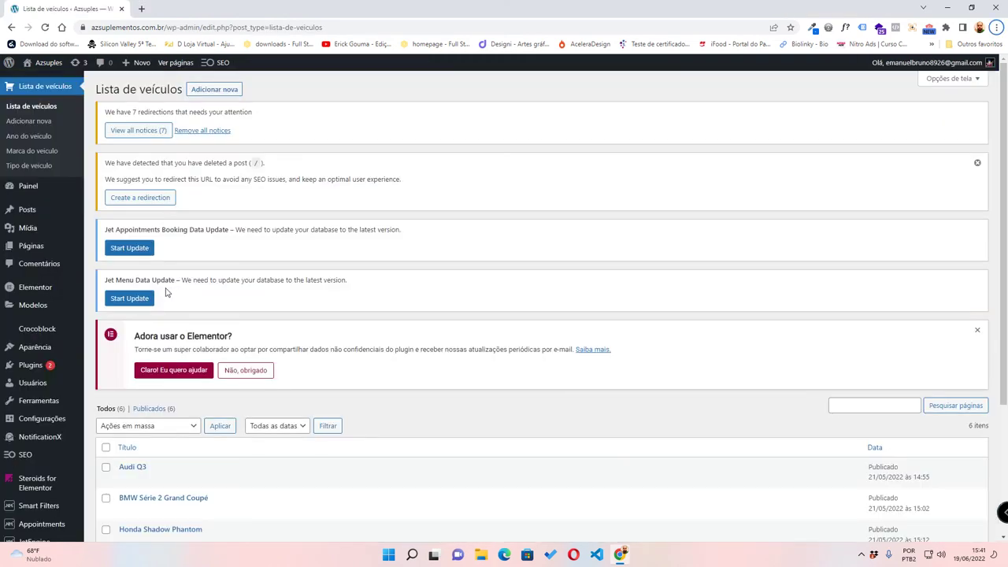
# - Open the JetEngine Listings page in a new browser tab and switch to it
pyautogui.scroll(-2, 121, 349)
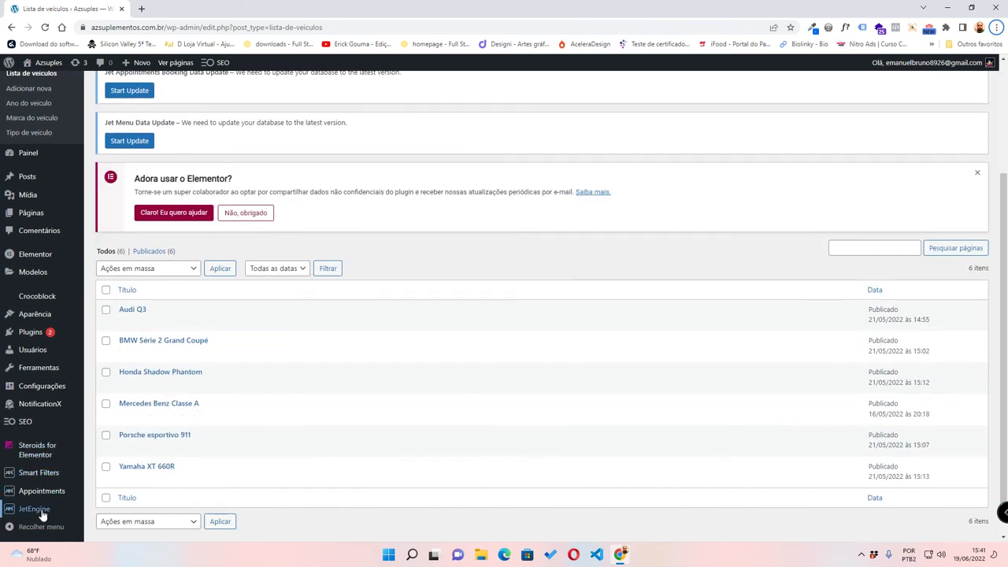
pyautogui.moveTo(48, 517)
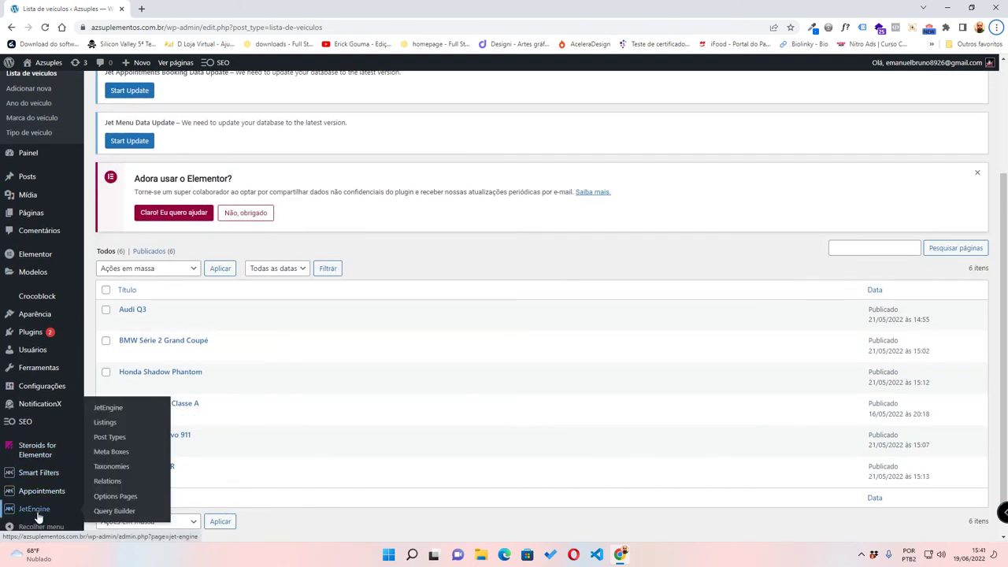
pyautogui.rightClick(108, 426)
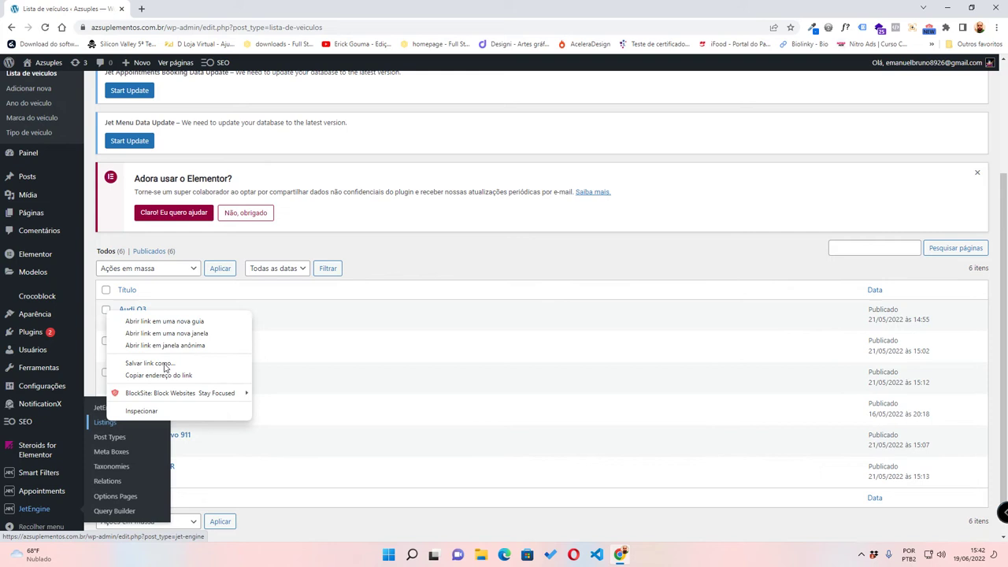
pyautogui.click(153, 321)
pyautogui.click(225, 8)
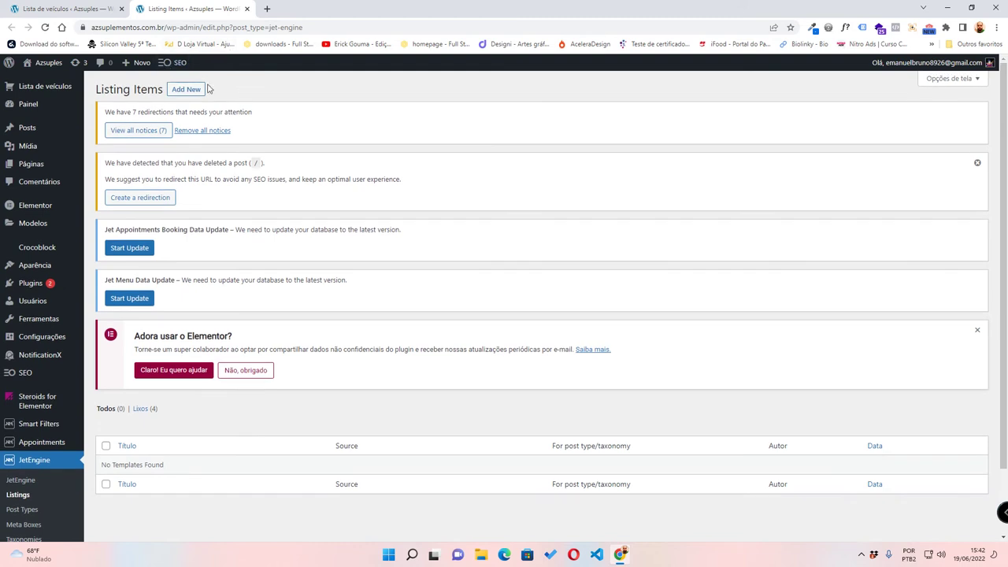
# - Start a new listing item and name it "Listagem de veiculos nova"
pyautogui.click(200, 89)
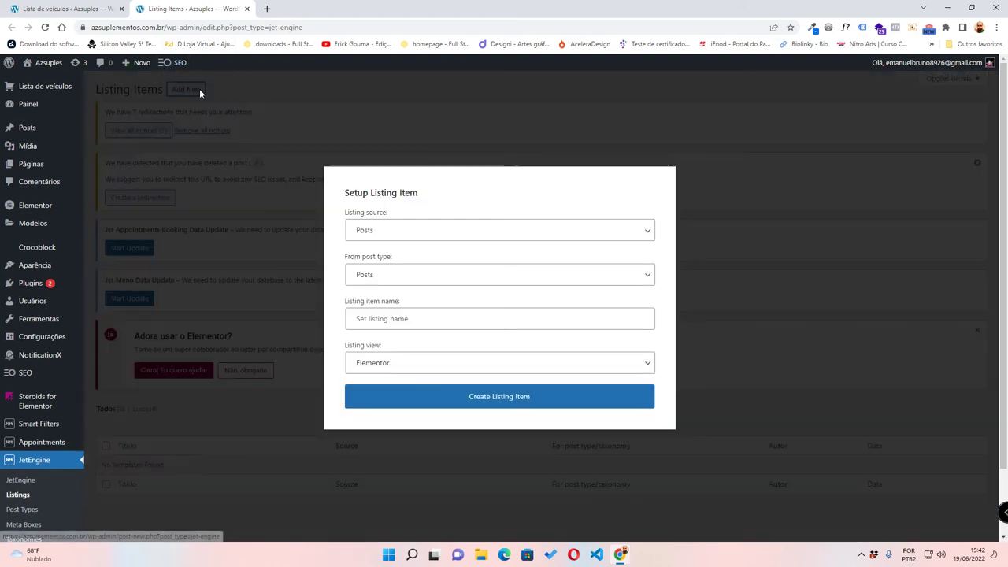
pyautogui.click(422, 314)
pyautogui.write('Lista')
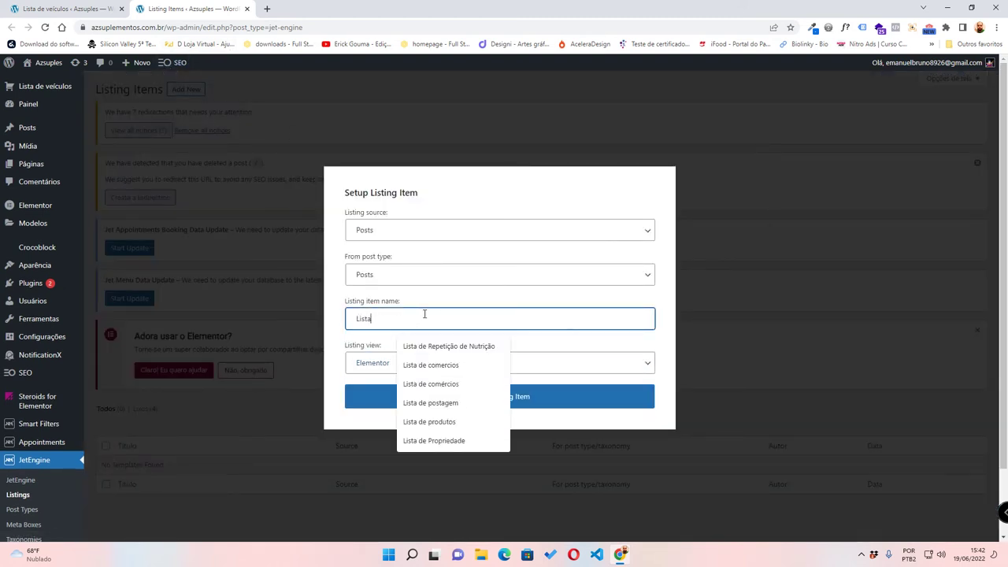
pyautogui.write('gem de vei')
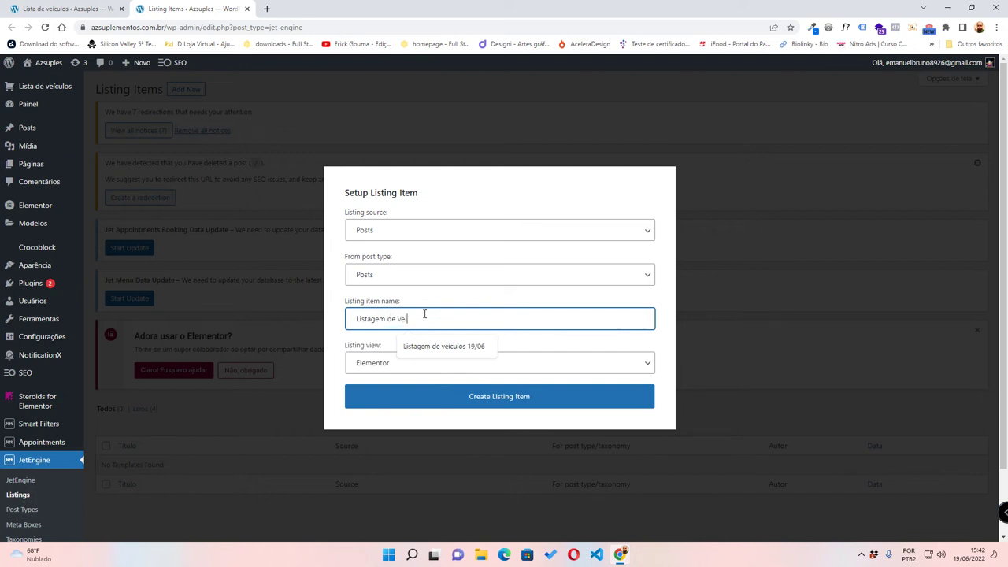
pyautogui.write('culos')
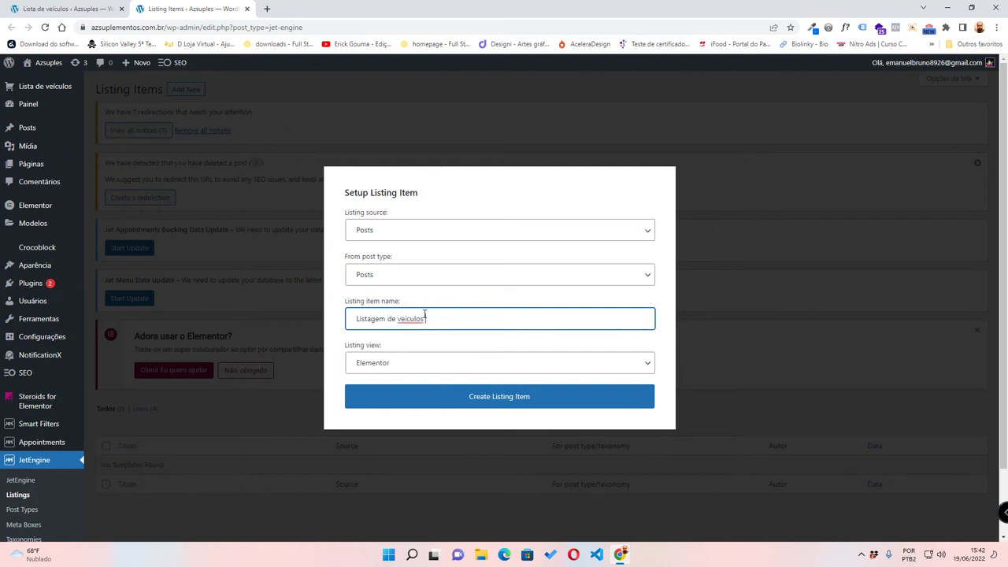
pyautogui.write(' 1')
# - Keep Posts as the listing source, choose the Lista de veículos post type and create the item with the Elementor view
pyautogui.click(409, 231)
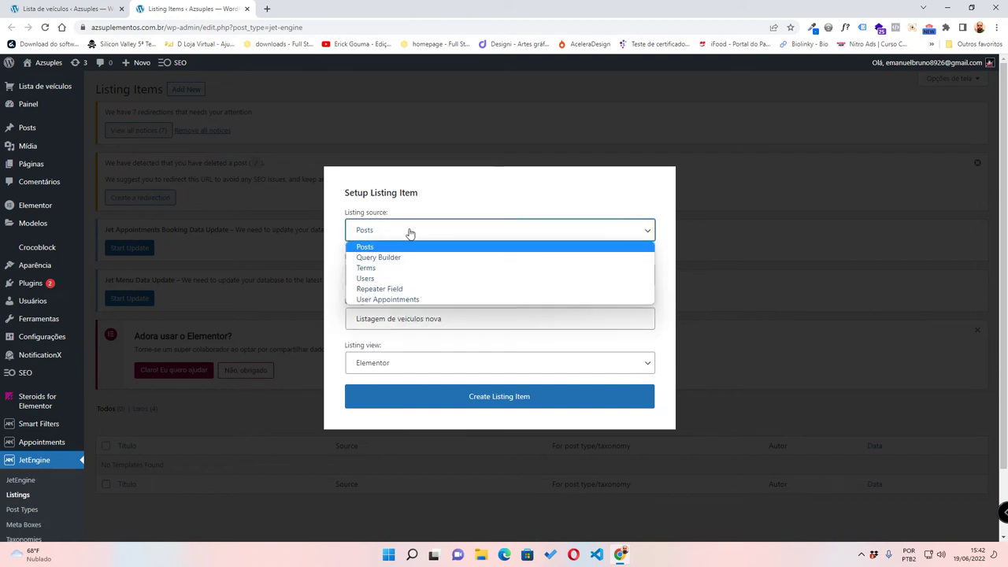
pyautogui.click(410, 232)
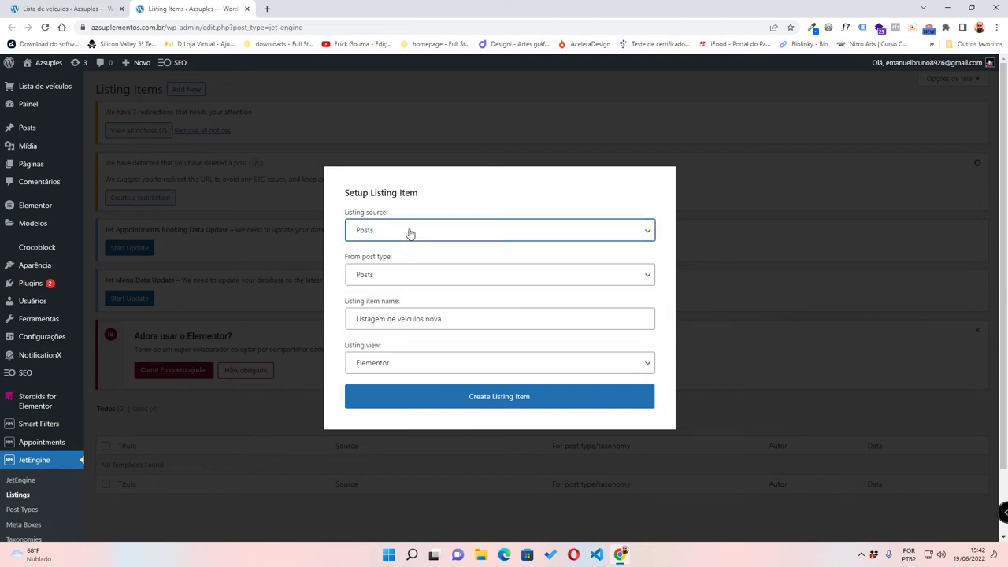
pyautogui.click(366, 272)
pyautogui.click(394, 375)
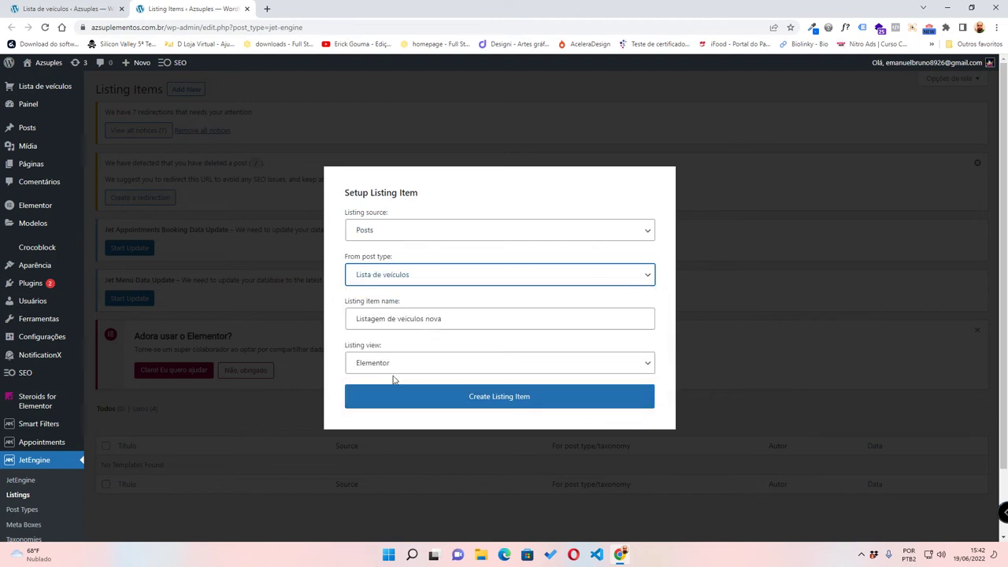
pyautogui.click(491, 398)
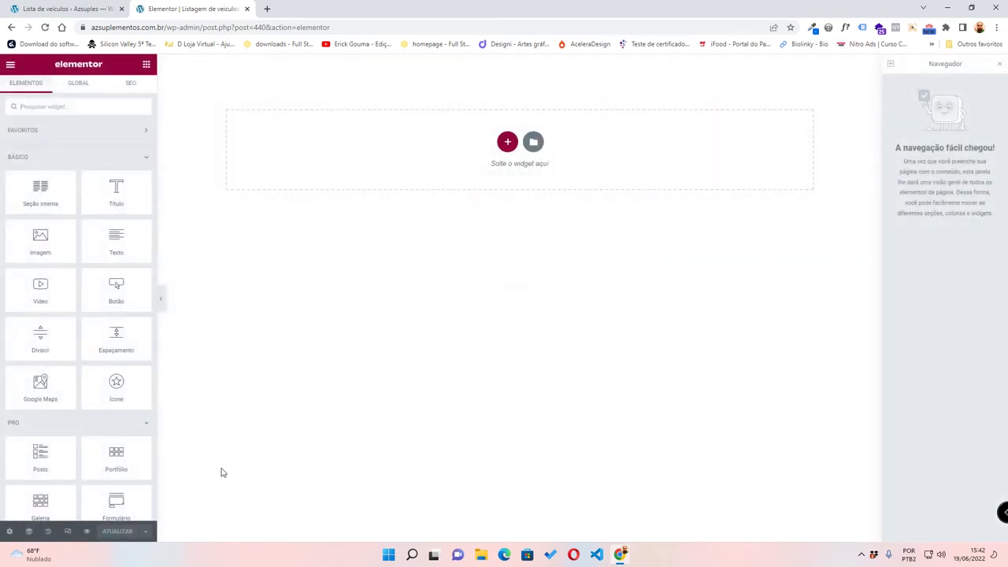
# - Set the listing's preview width to 350, make the listing item clickable with the Permalink source, and update it
pyautogui.click(9, 533)
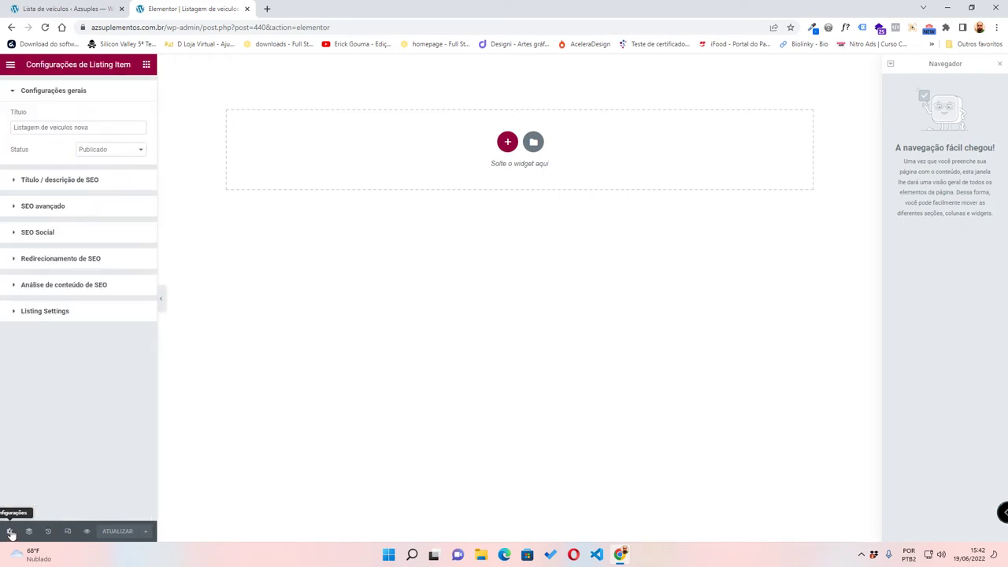
pyautogui.click(11, 313)
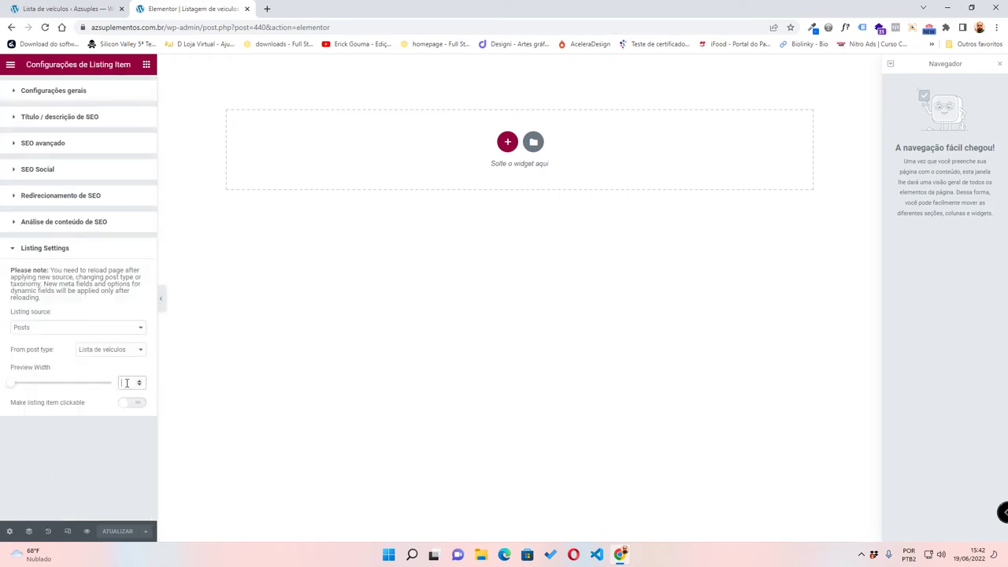
pyautogui.write('300')
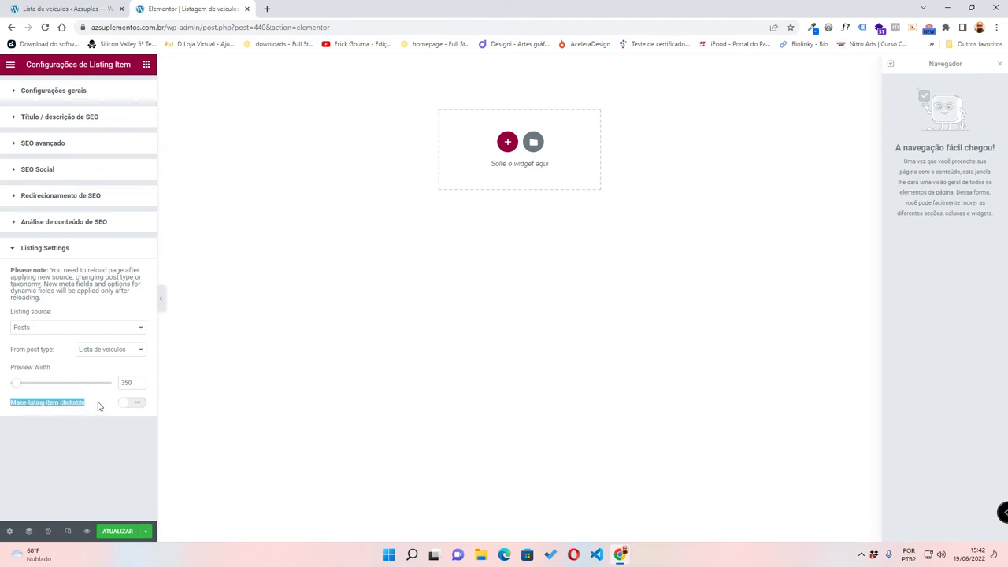
pyautogui.click(132, 404)
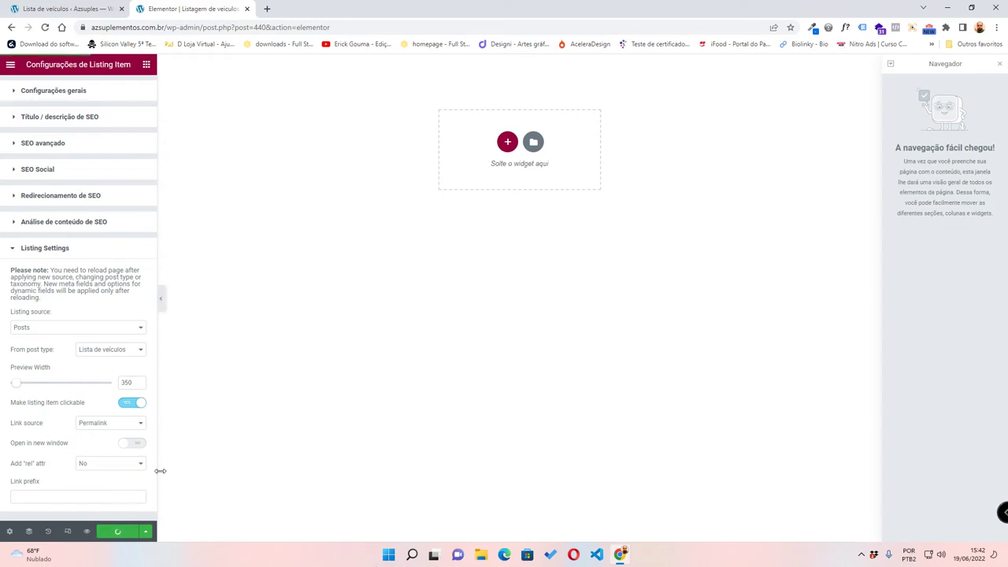
# - Find the Dynamic Image widget and add it to the empty listing template
pyautogui.click(147, 65)
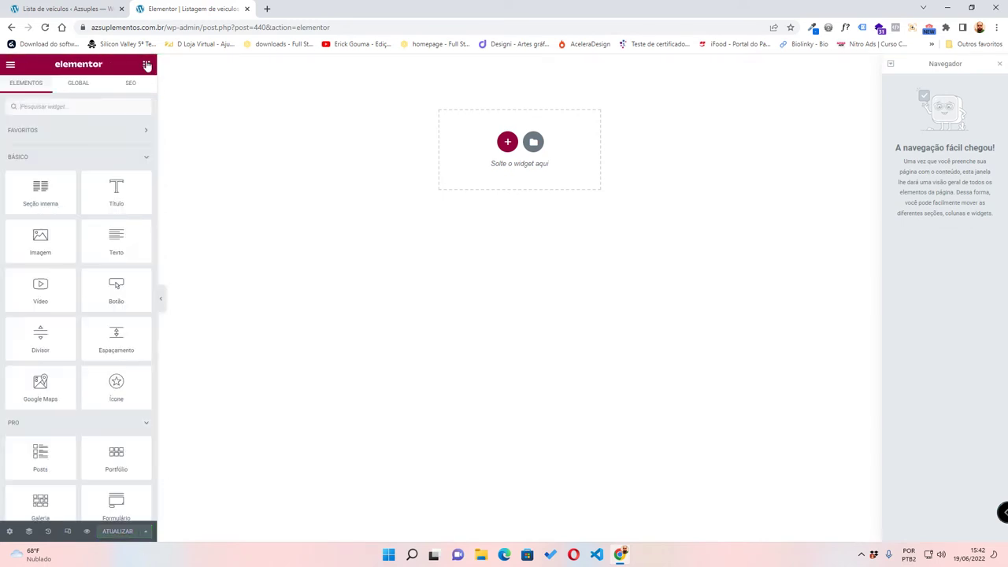
pyautogui.click(57, 108)
pyautogui.write('dy')
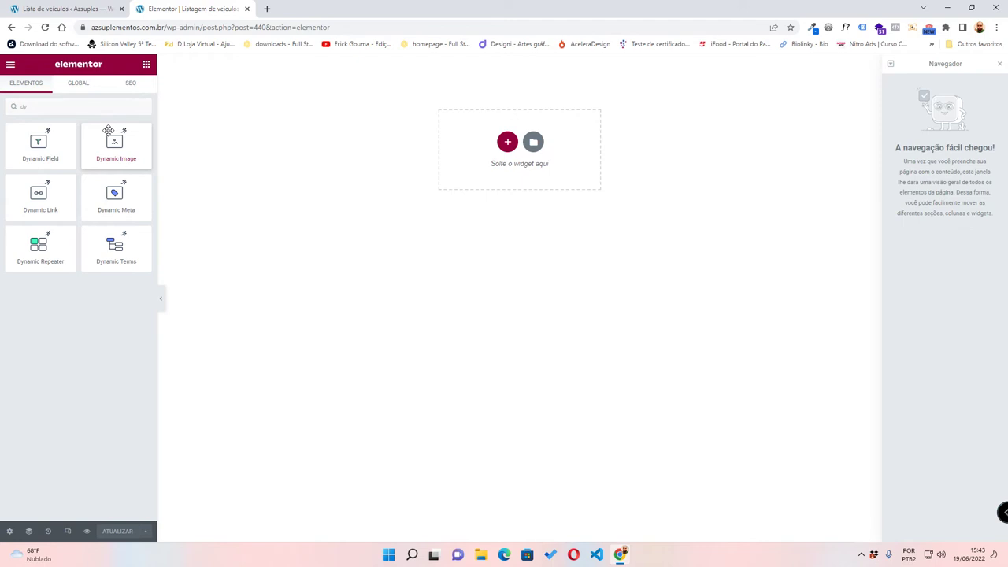
pyautogui.moveTo(108, 130); pyautogui.dragTo(599, 106)
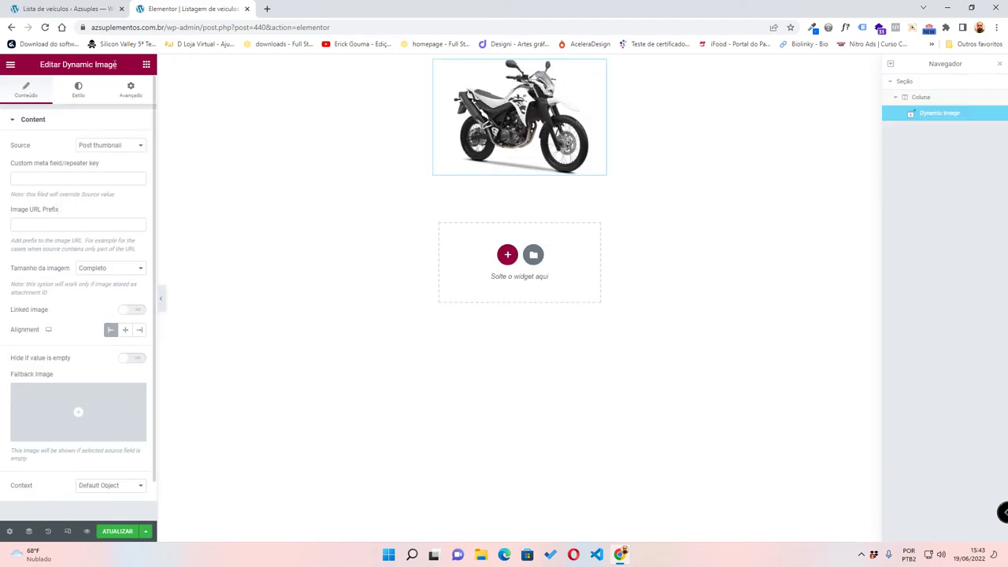
# - Add a Dynamic Field widget showing the post title directly beneath the vehicle image
pyautogui.click(145, 64)
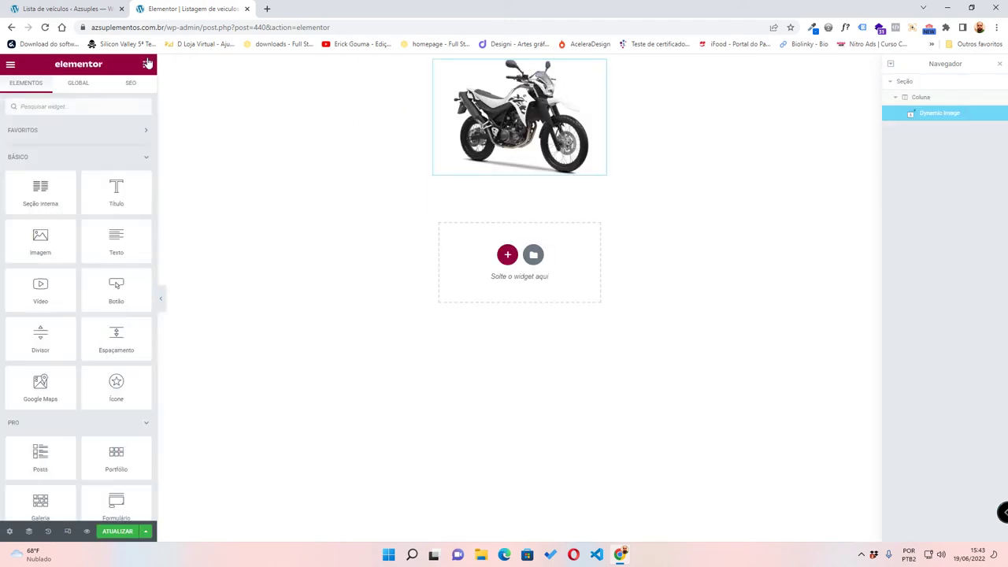
pyautogui.click(115, 105)
pyautogui.write('dy')
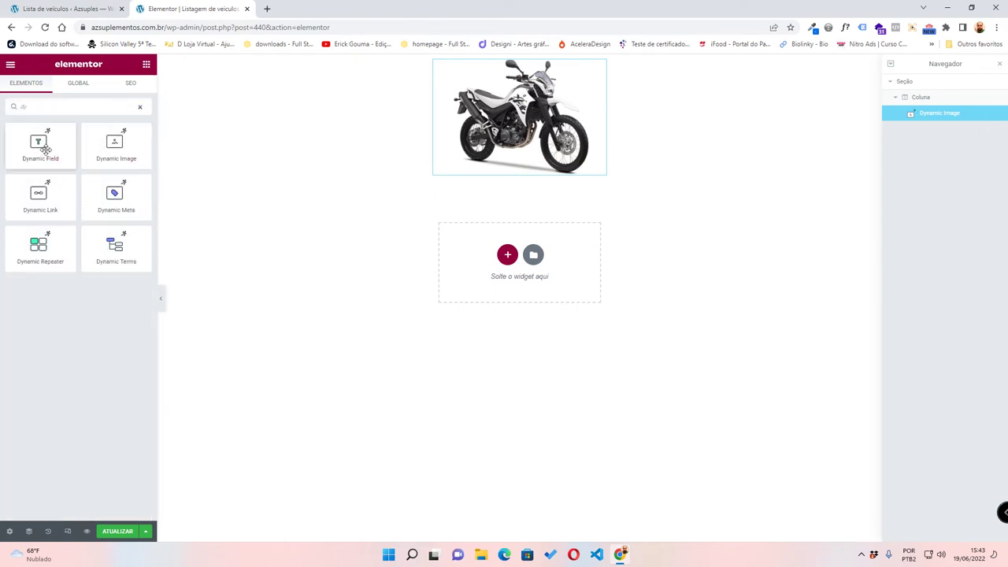
pyautogui.moveTo(45, 150); pyautogui.dragTo(563, 169)
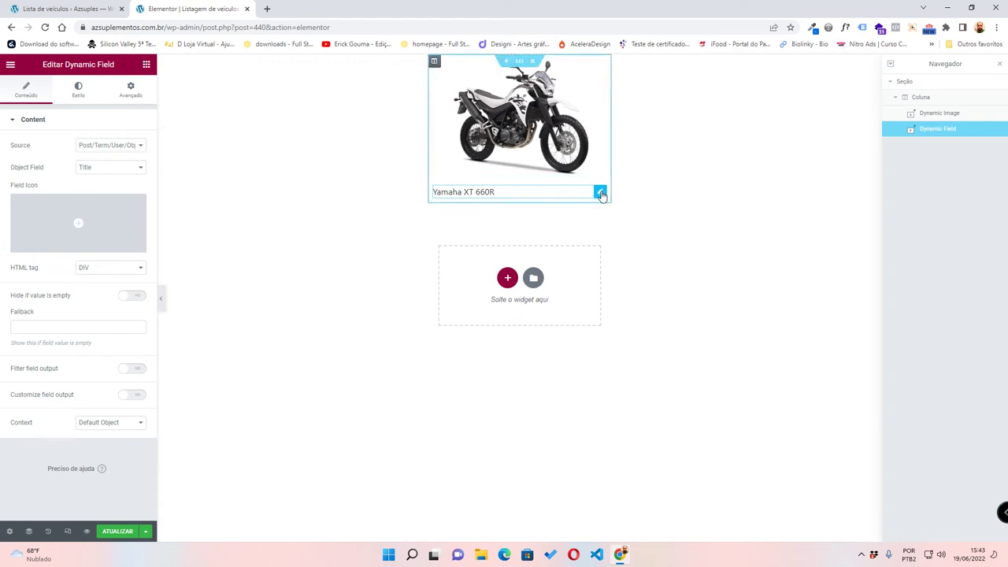
# - Duplicate the title's Dynamic Field widget below the original
pyautogui.rightClick(601, 194)
pyautogui.rightClick(569, 194)
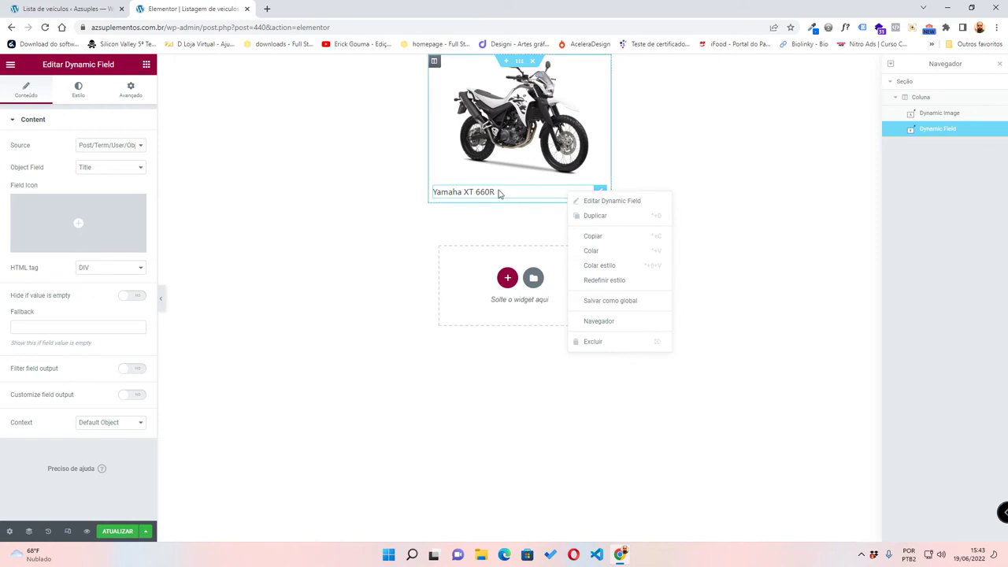
pyautogui.rightClick(600, 191)
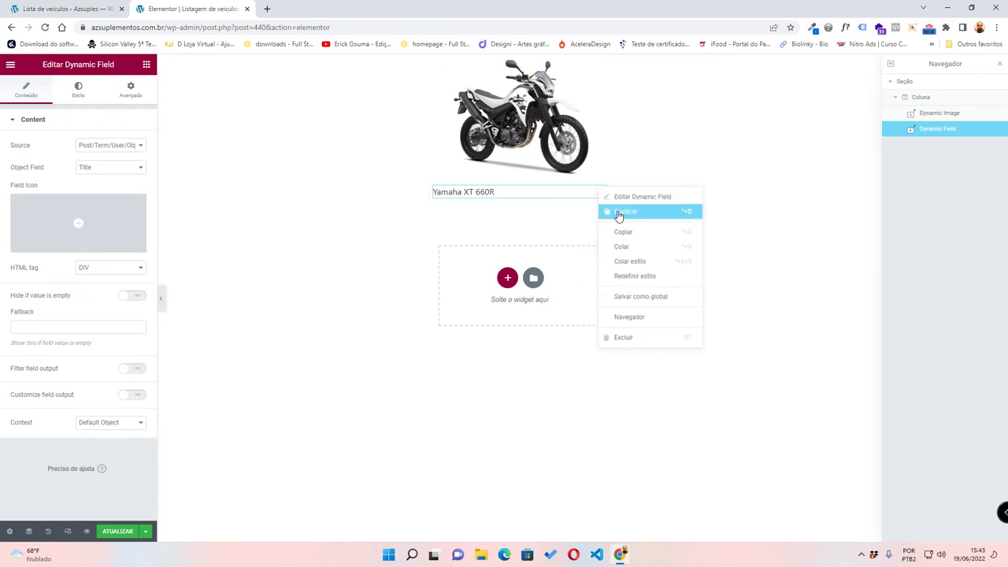
pyautogui.click(619, 213)
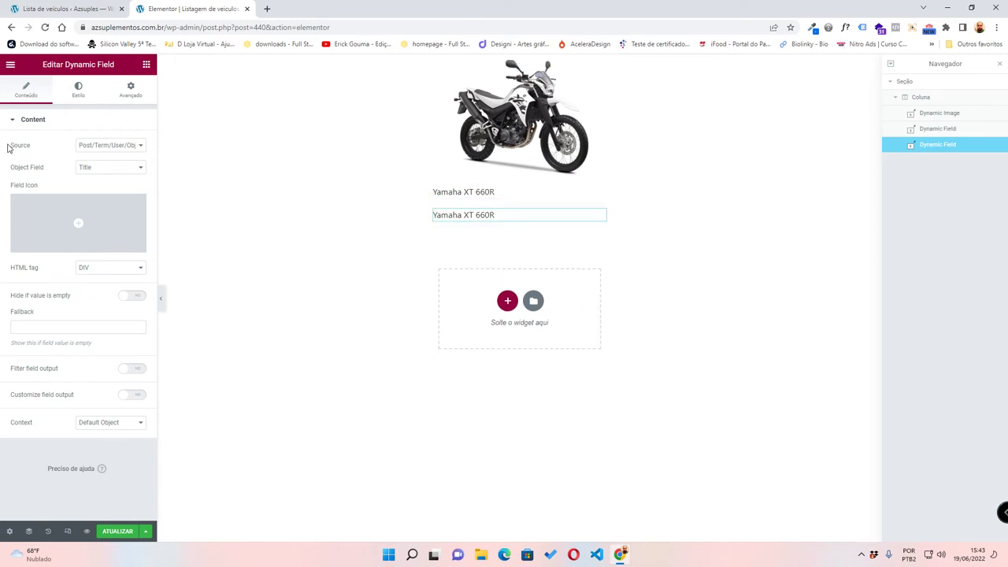
# - Set the duplicated Dynamic Field's source to Meta Data and its meta field to Km rodado
pyautogui.click(86, 147)
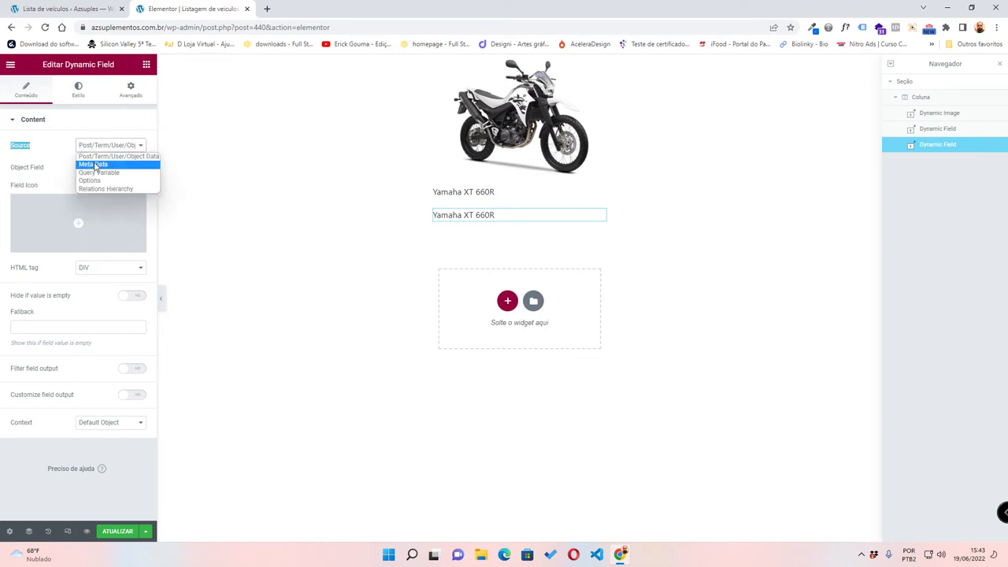
pyautogui.click(95, 167)
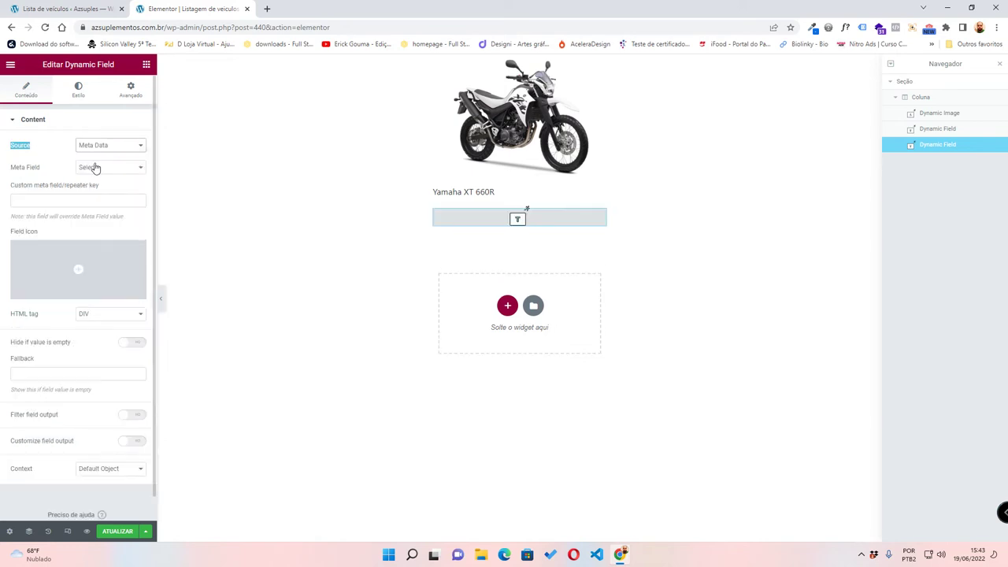
pyautogui.click(94, 168)
pyautogui.scroll(3, 118, 252)
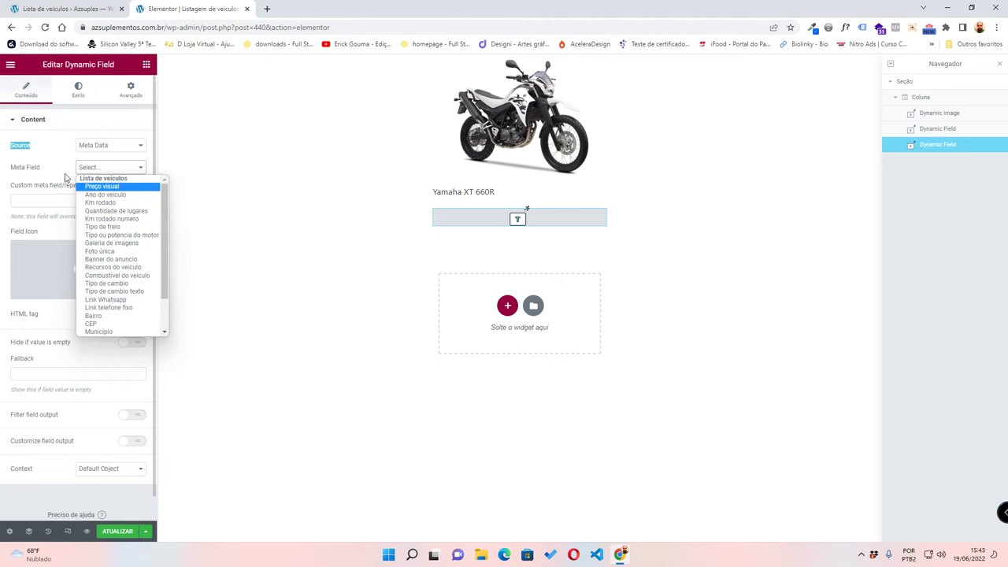
pyautogui.click(130, 203)
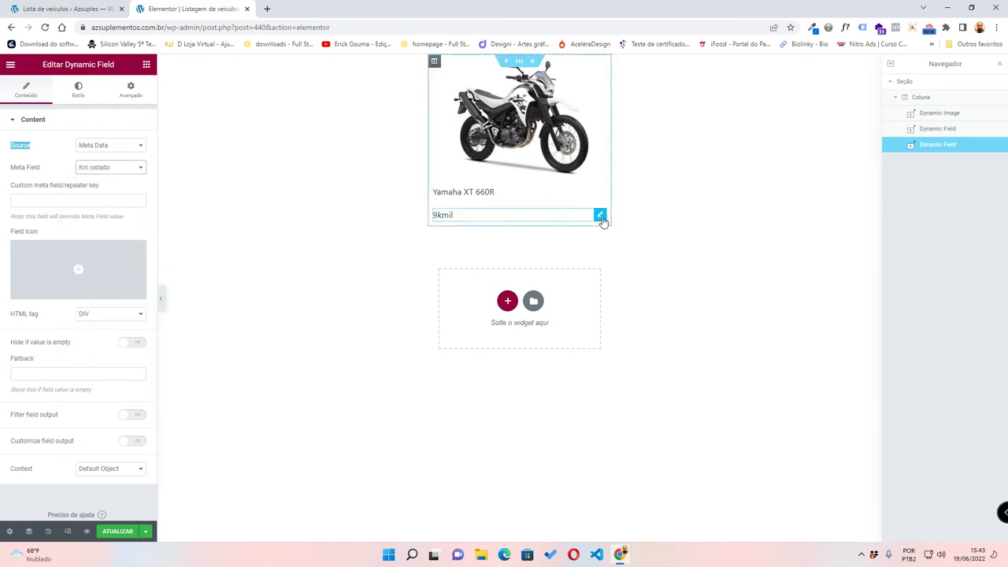
# - Duplicate the mileage field and set the copy's meta field to Tipo ou potencia do motor
pyautogui.rightClick(602, 217)
pyautogui.click(631, 243)
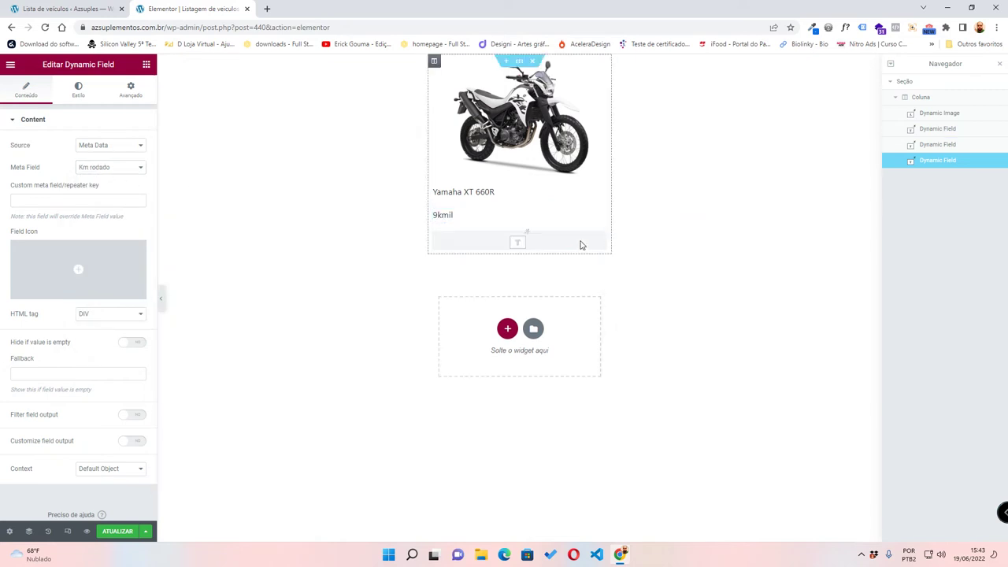
pyautogui.click(94, 169)
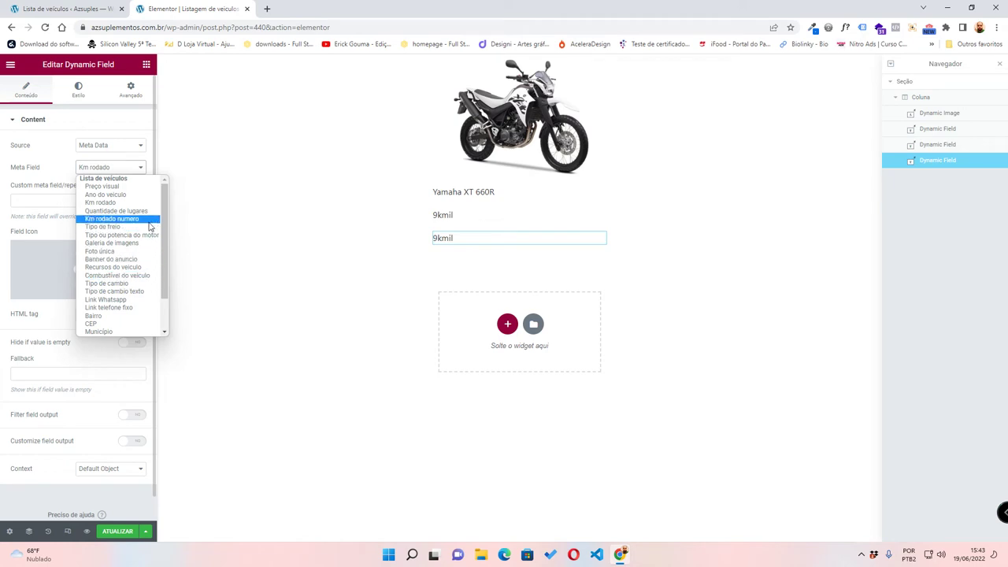
pyautogui.scroll(-2, 146, 236)
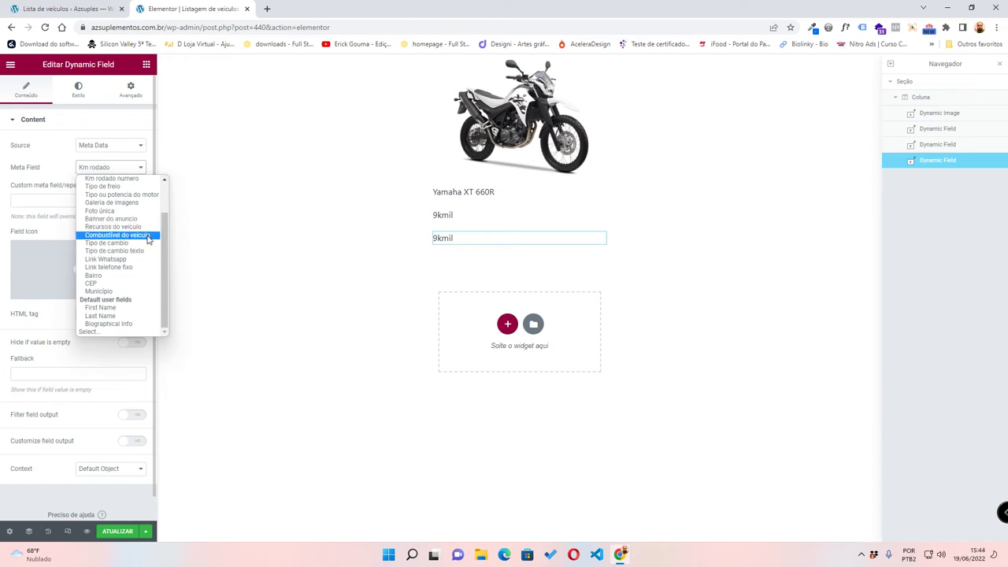
pyautogui.scroll(2, 148, 240)
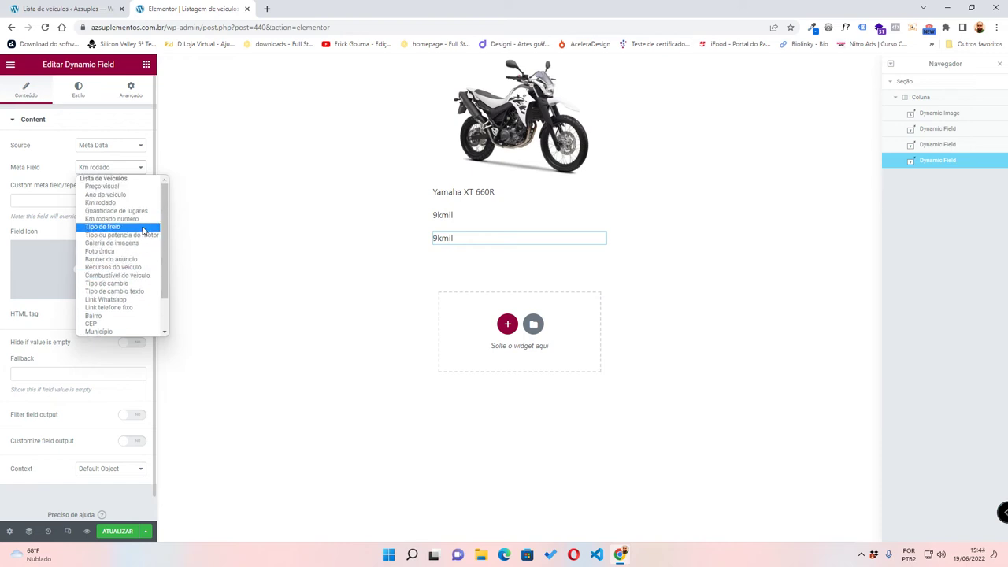
pyautogui.click(150, 236)
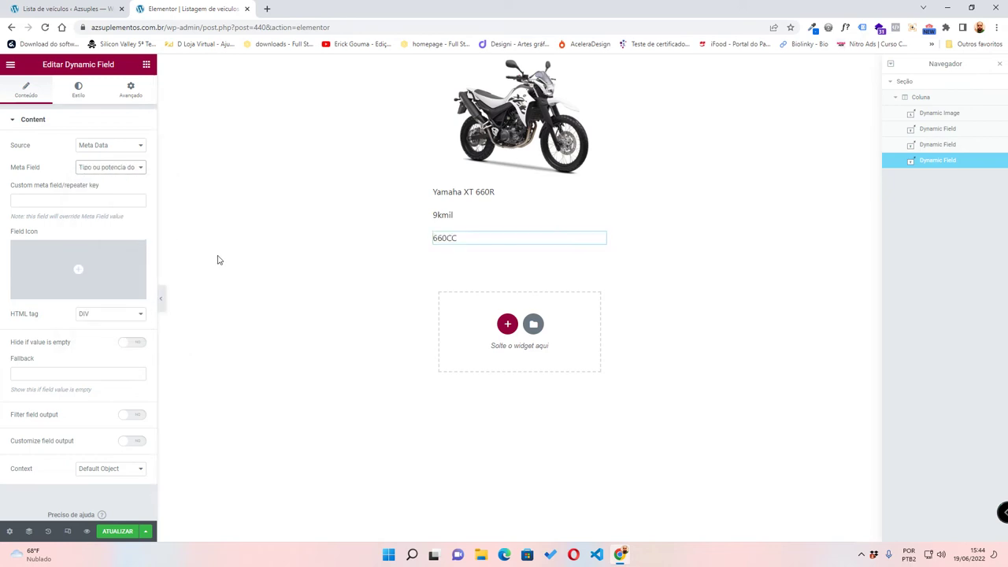
# - Duplicate the engine field and set the copy's meta field to Tipo de cambio texto
pyautogui.rightClick(602, 241)
pyautogui.click(632, 270)
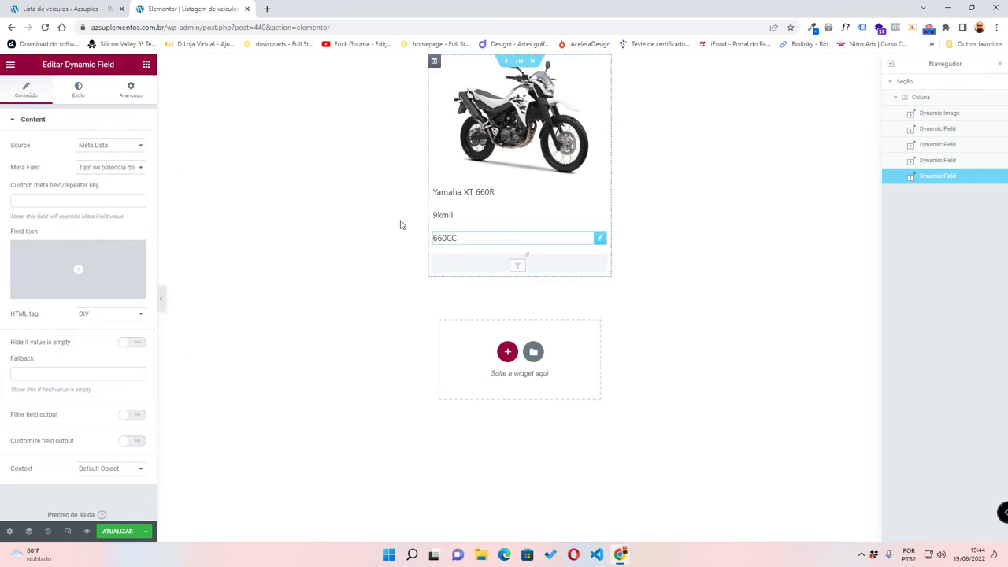
pyautogui.click(121, 169)
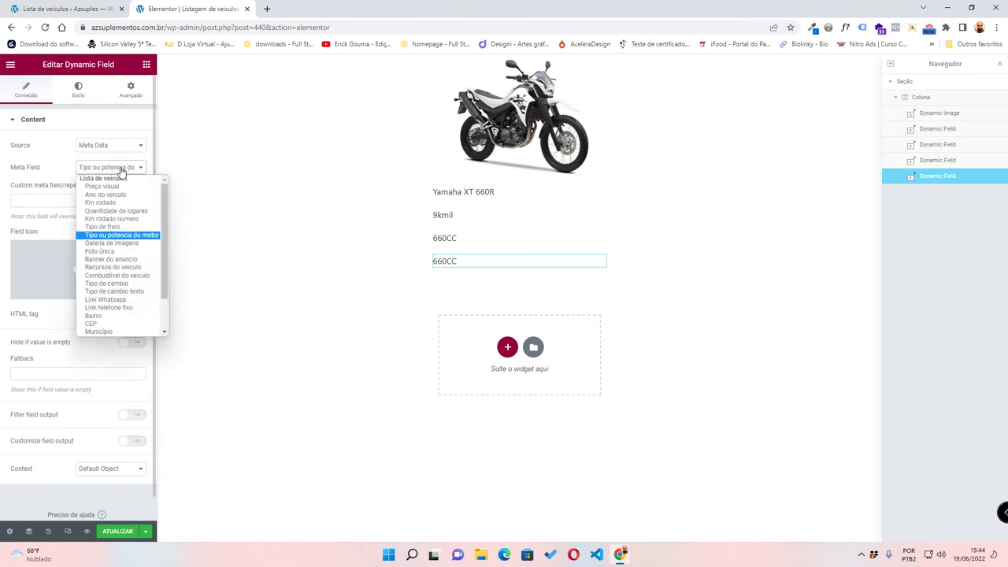
pyautogui.click(150, 285)
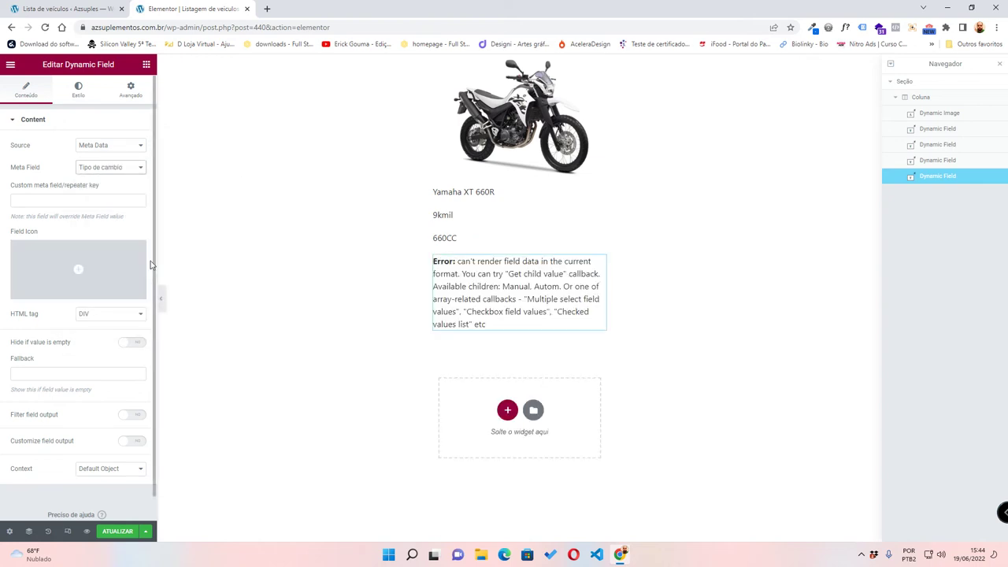
pyautogui.click(115, 169)
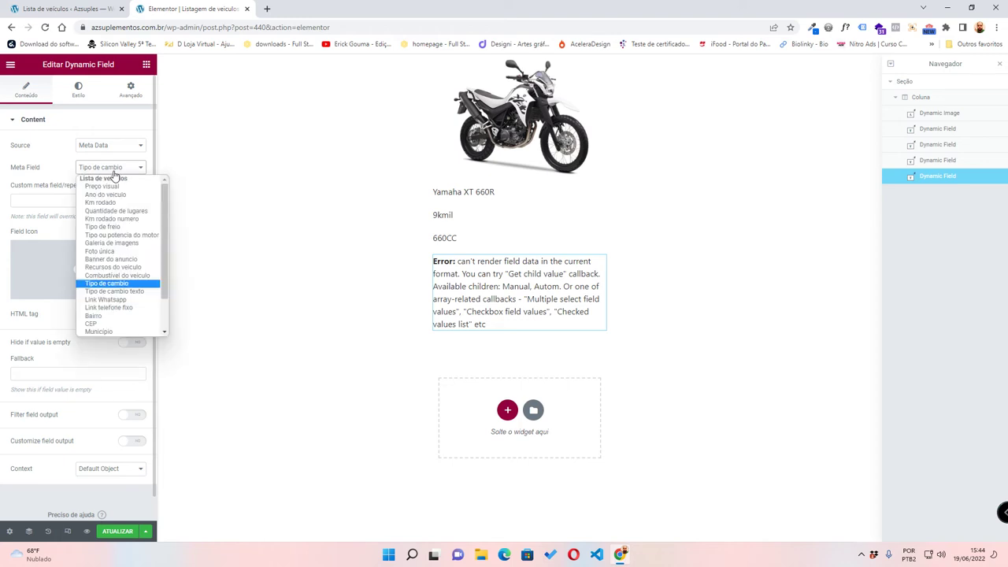
pyautogui.click(118, 291)
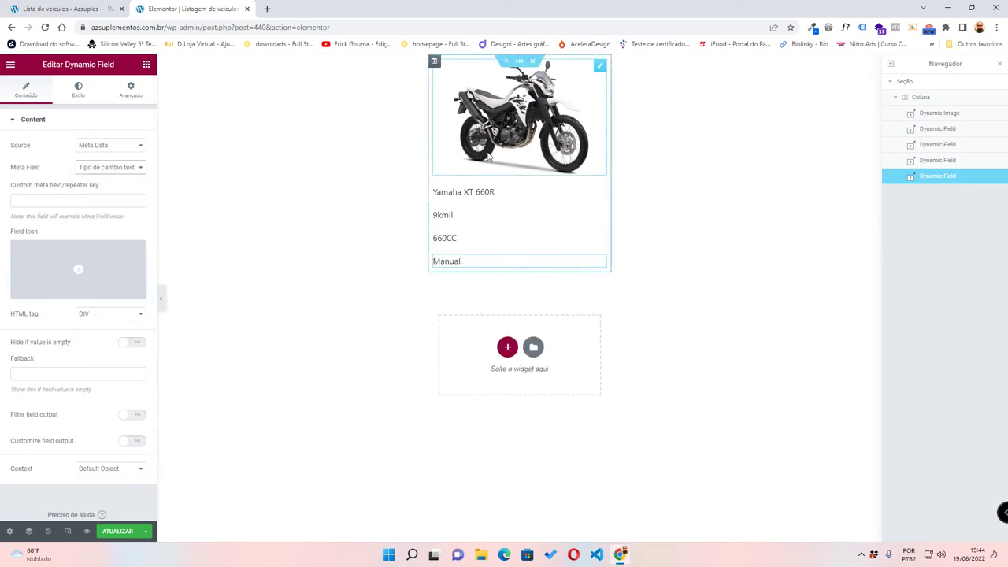
# - Add a Dynamic Link widget directly beneath the gearbox type field
pyautogui.click(146, 66)
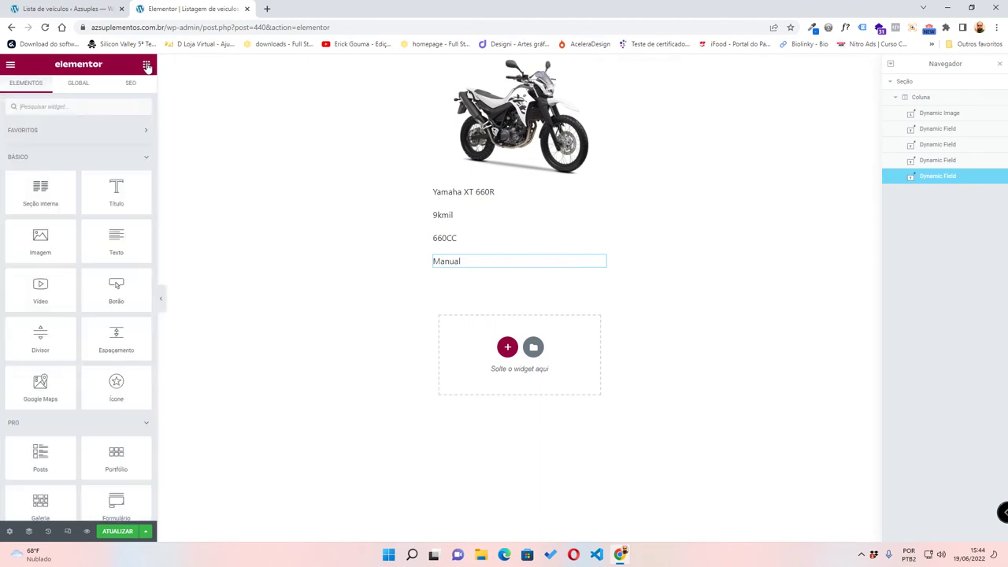
pyautogui.click(81, 108)
pyautogui.write('dy')
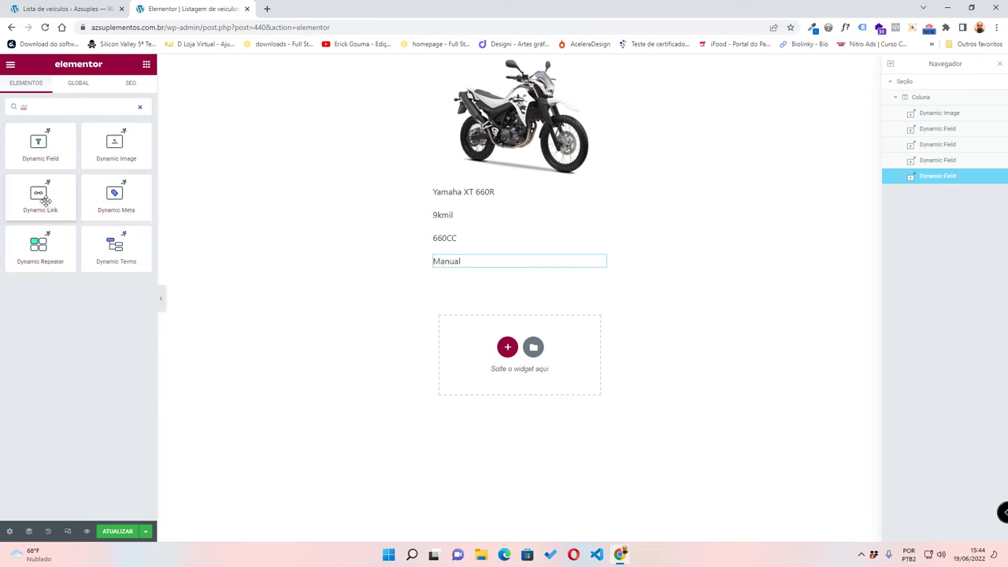
pyautogui.moveTo(39, 196); pyautogui.dragTo(514, 266)
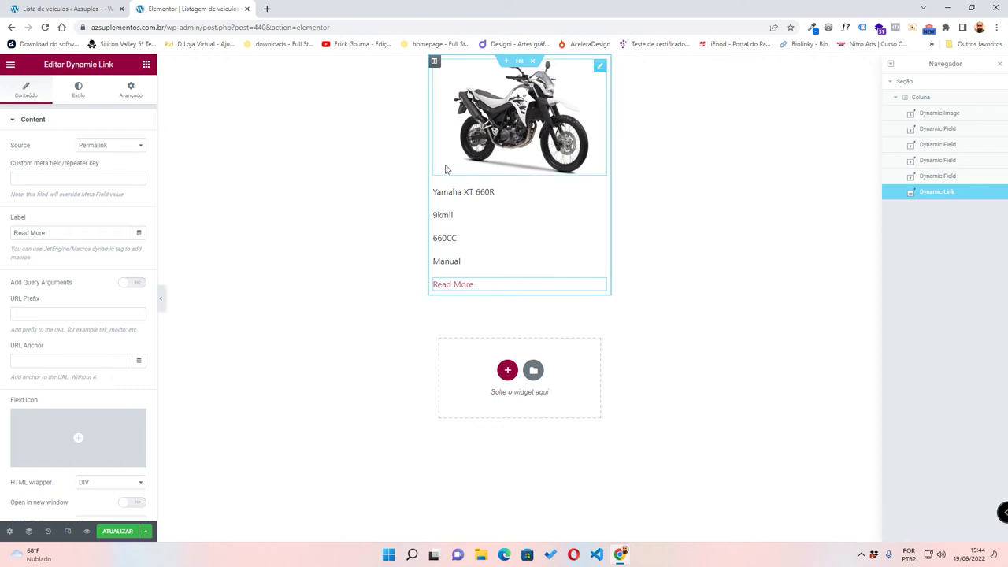
# - Add a Dynamic Field widget above the Read More link, using Meta Data as source and Ano do veiculo as meta field
pyautogui.click(146, 64)
pyautogui.click(89, 105)
pyautogui.write('dy')
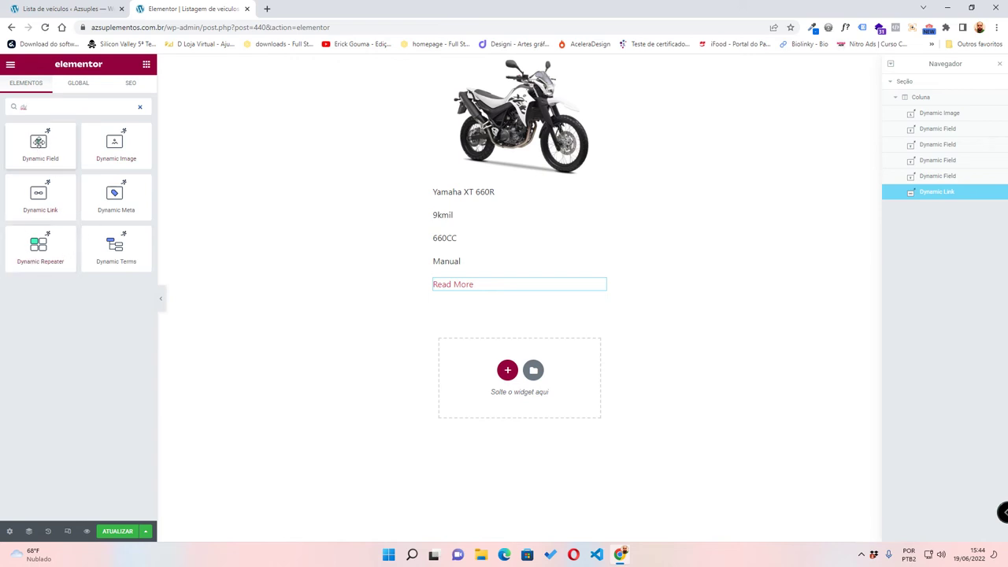
pyautogui.moveTo(38, 142); pyautogui.dragTo(504, 260)
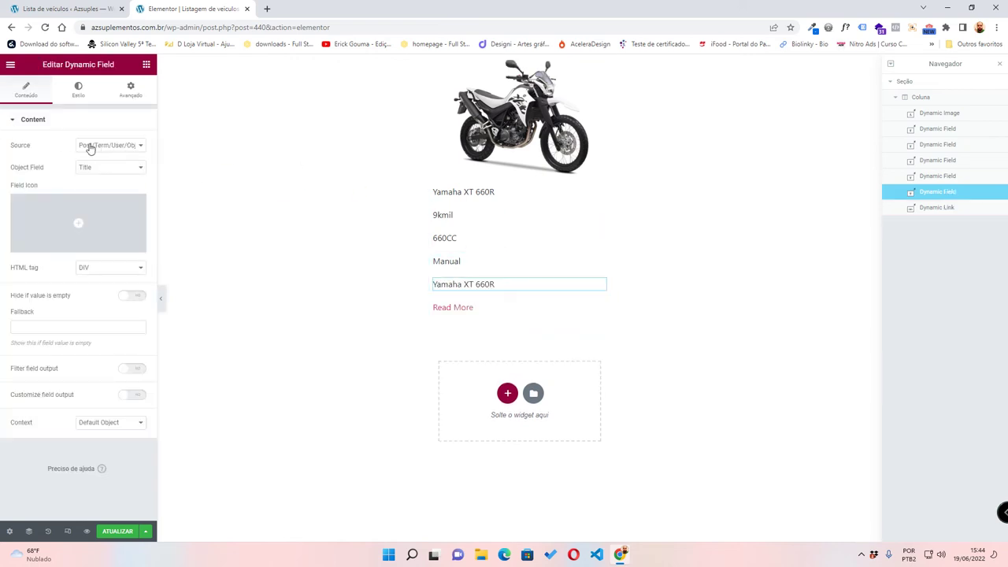
pyautogui.click(144, 148)
pyautogui.click(101, 162)
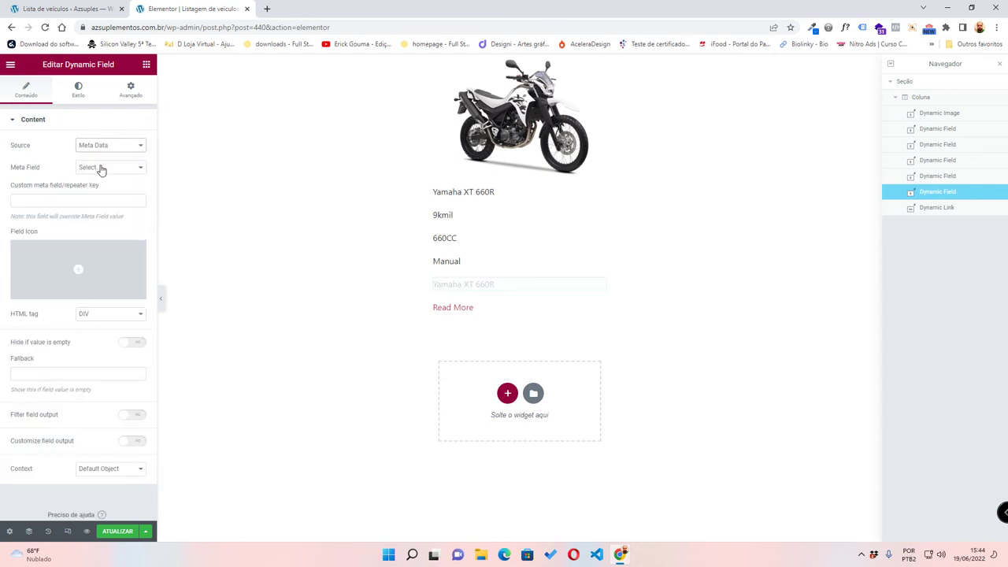
pyautogui.click(89, 170)
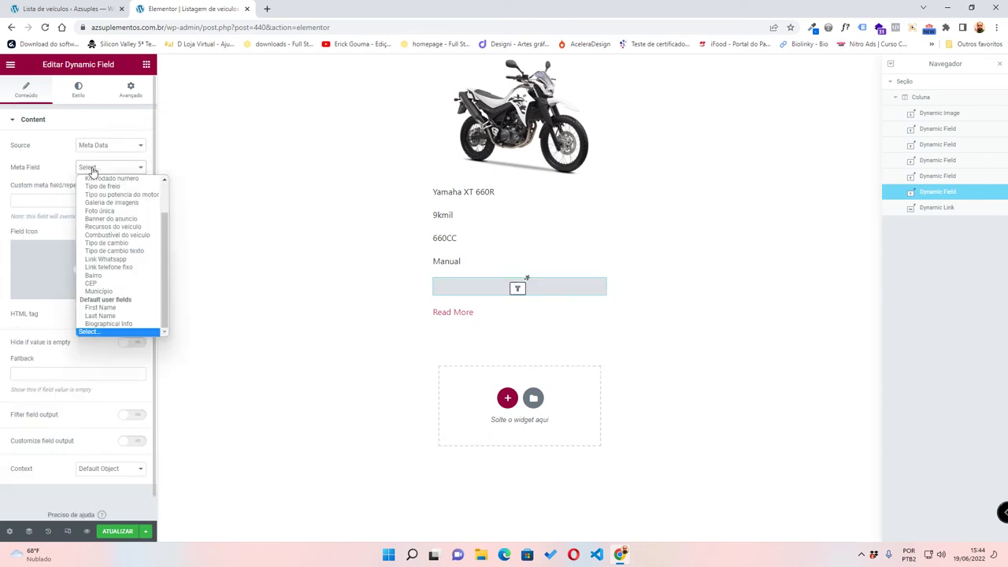
pyautogui.scroll(-5, 118, 236)
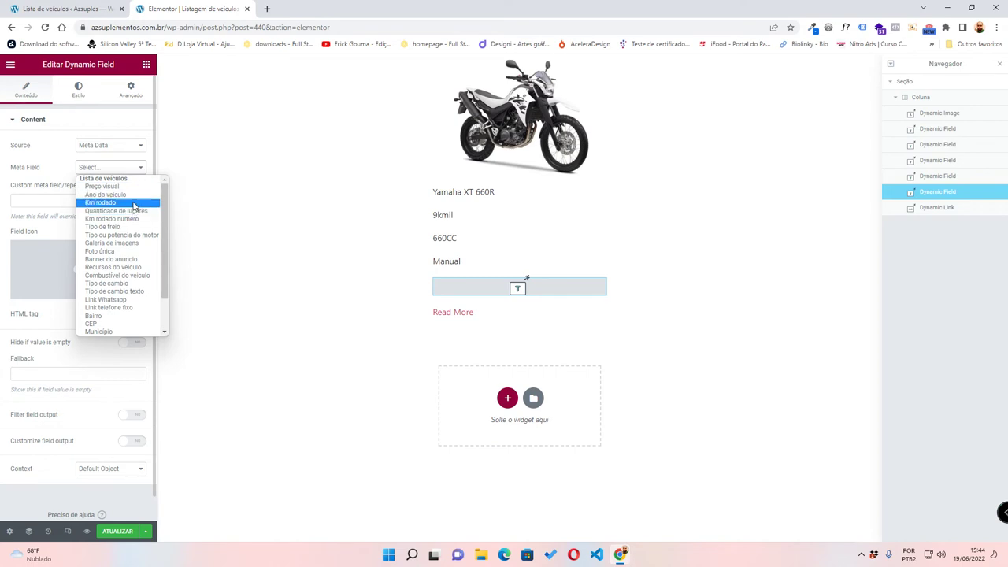
pyautogui.click(138, 195)
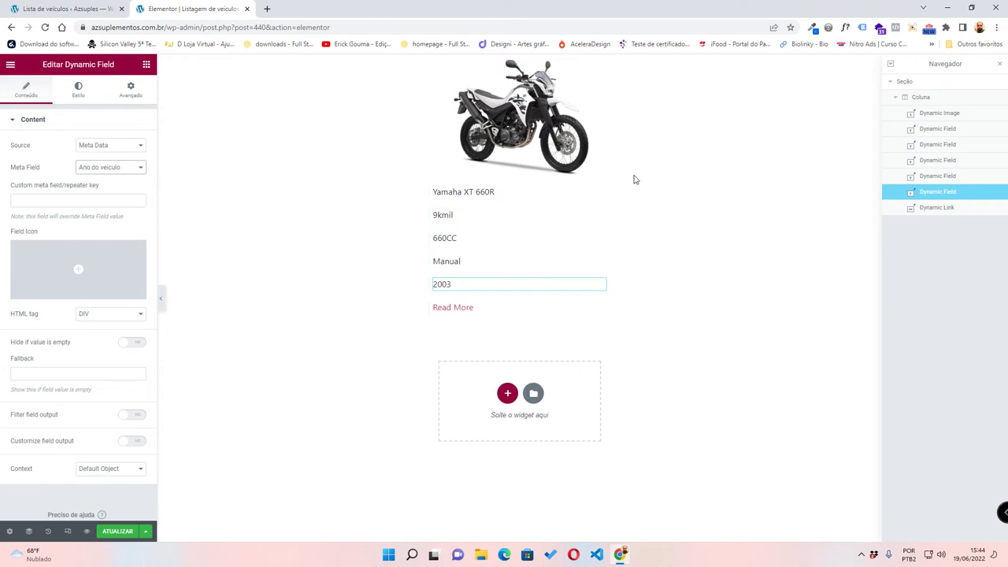
# - Set the vehicle title field's typography to the Montserrat font with a weight of 900
pyautogui.click(600, 194)
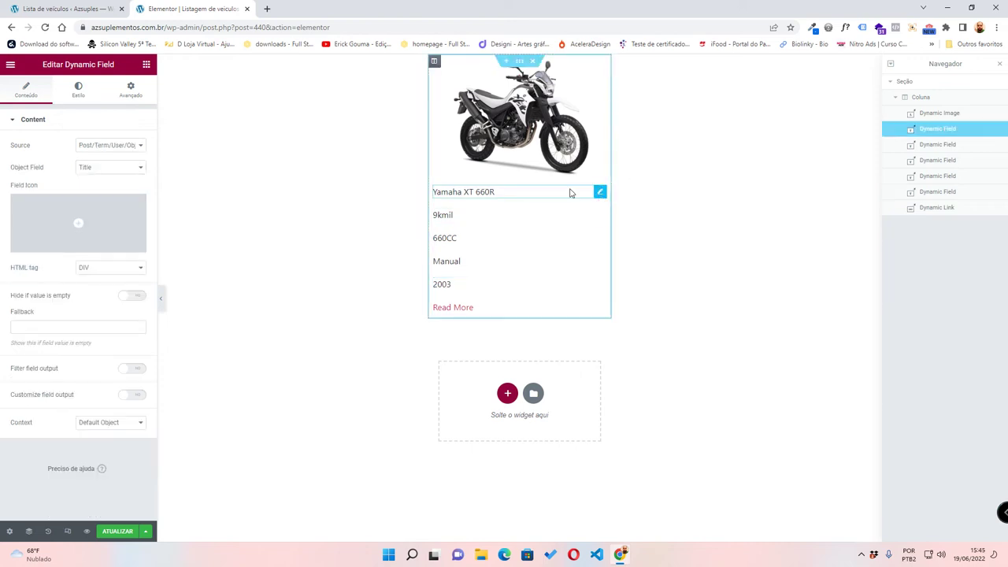
pyautogui.click(79, 99)
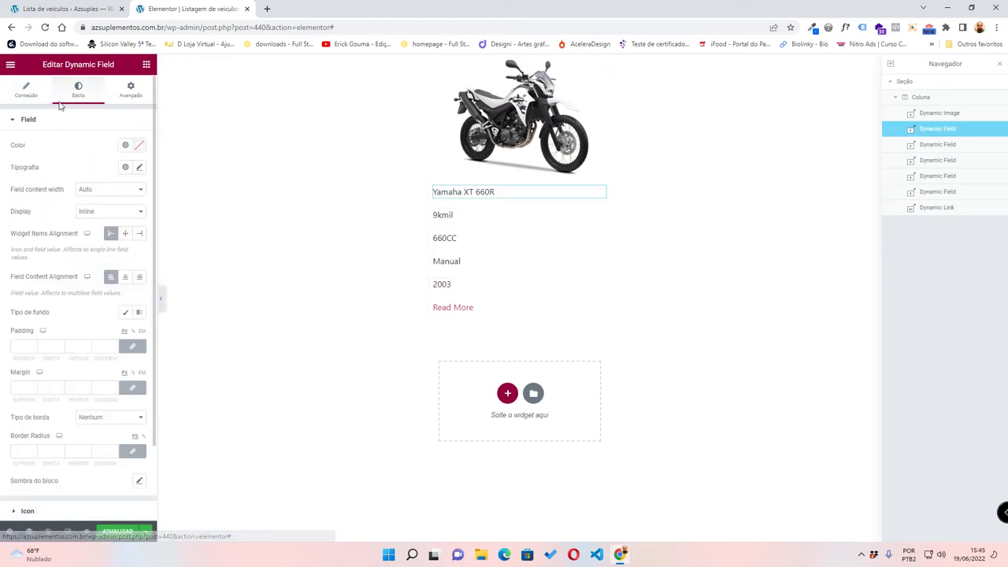
pyautogui.click(140, 169)
pyautogui.click(116, 225)
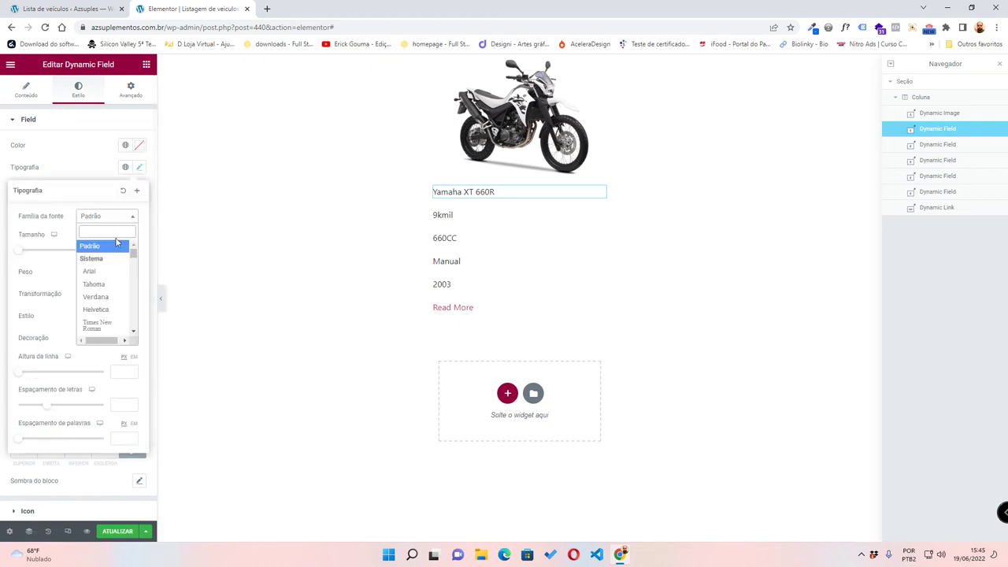
pyautogui.write('mont')
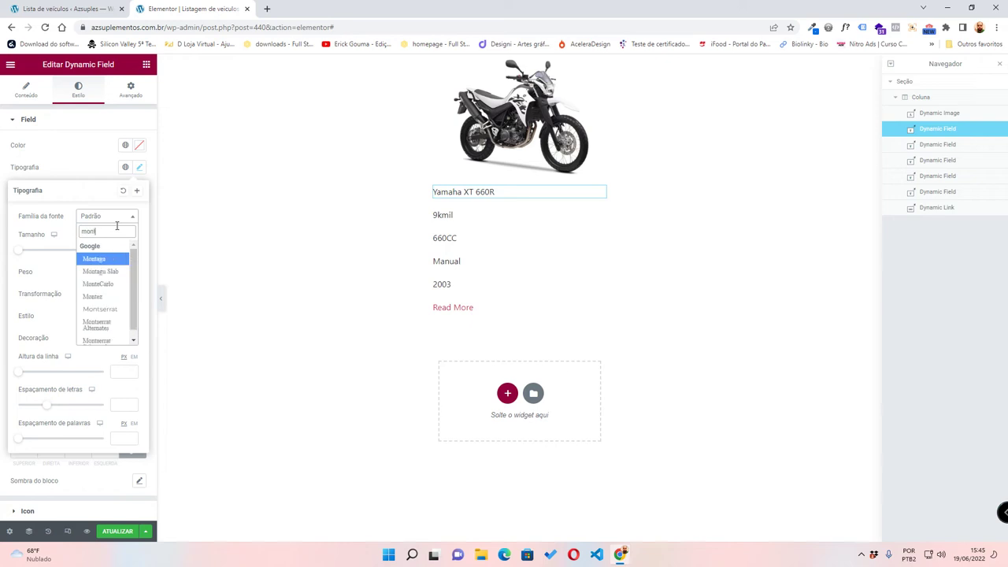
pyautogui.click(118, 309)
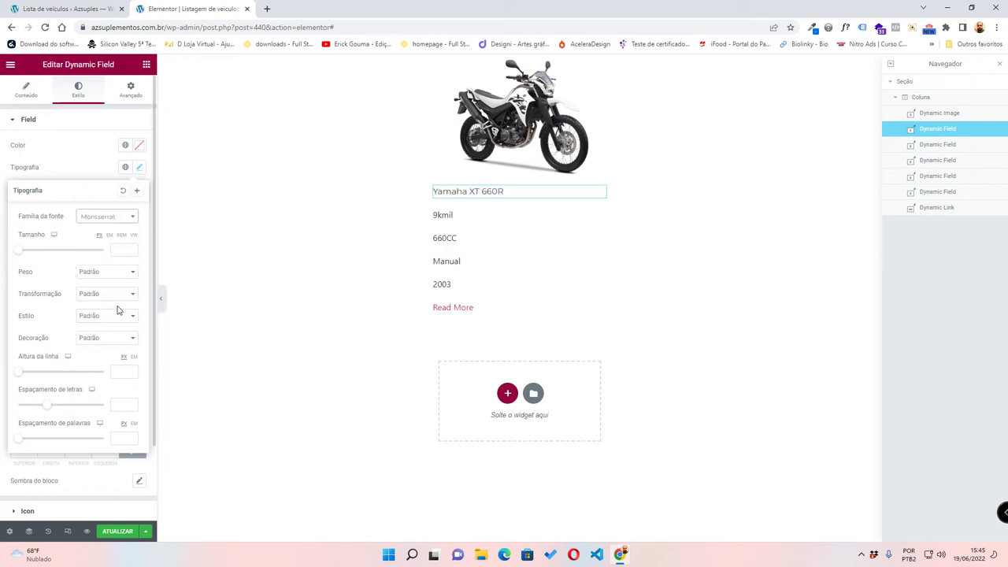
pyautogui.click(95, 273)
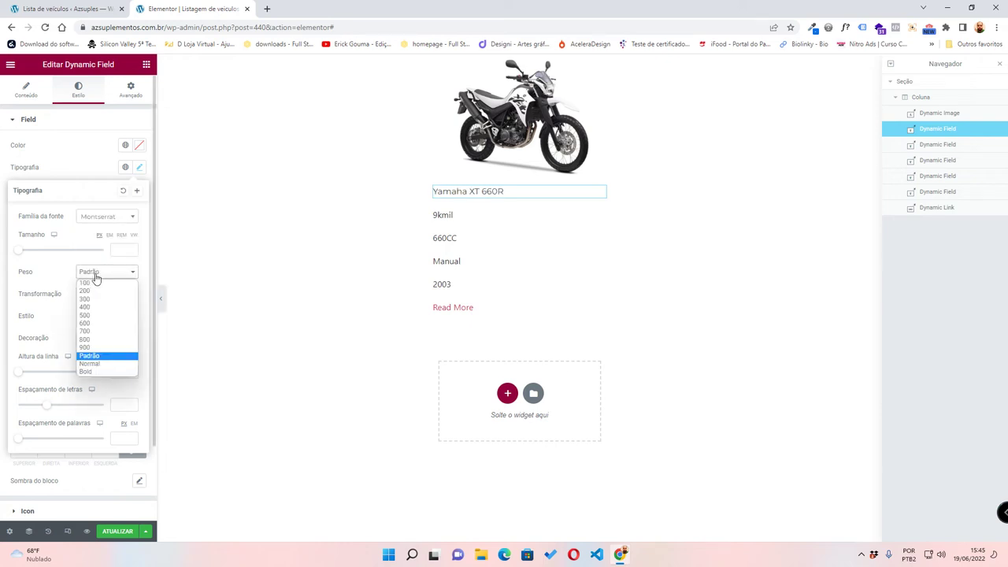
pyautogui.click(107, 349)
# - Set the vehicle title's font size to 22 px
pyautogui.click(133, 251)
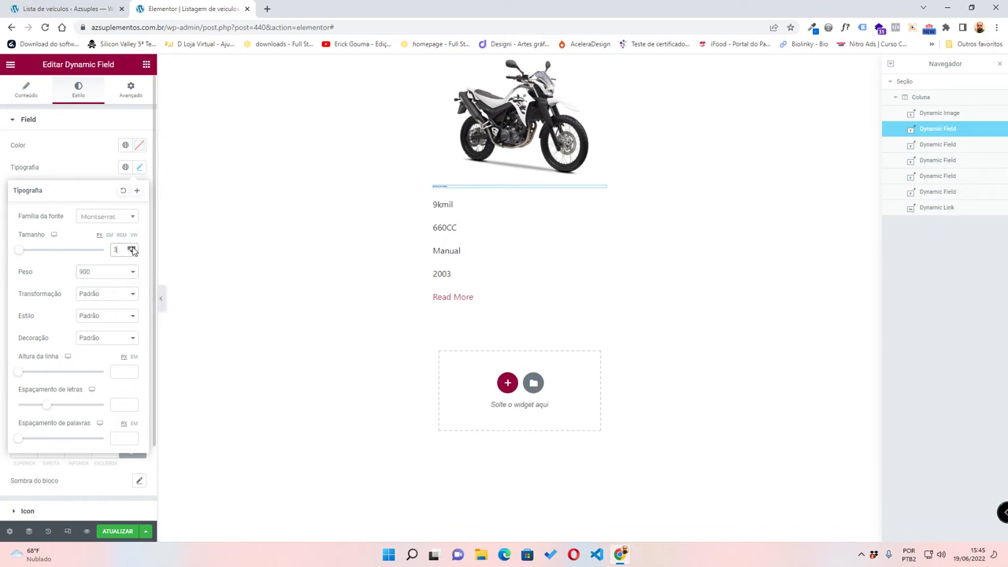
pyautogui.click(133, 248)
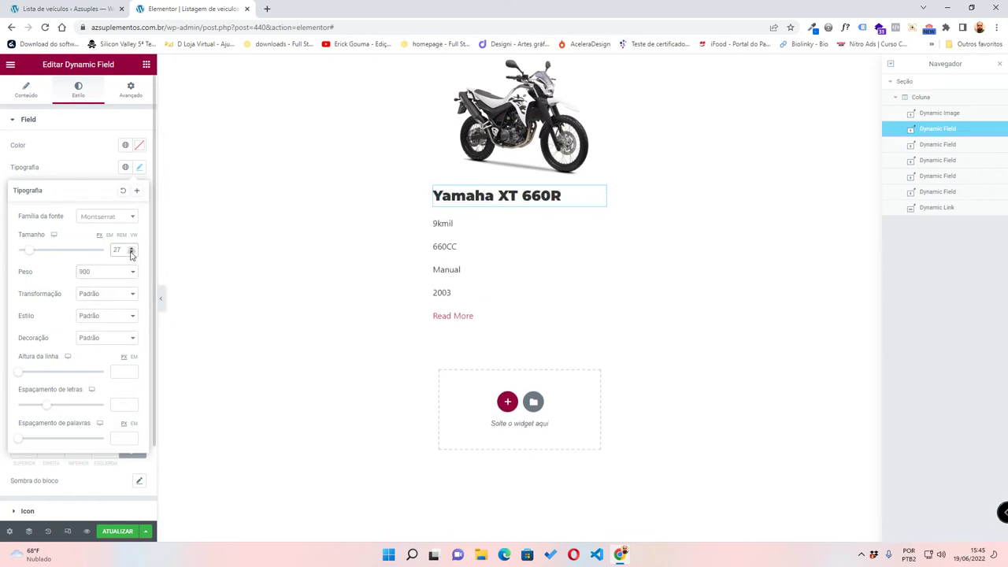
pyautogui.click(131, 253)
pyautogui.click(131, 253)
pyautogui.click(131, 253)
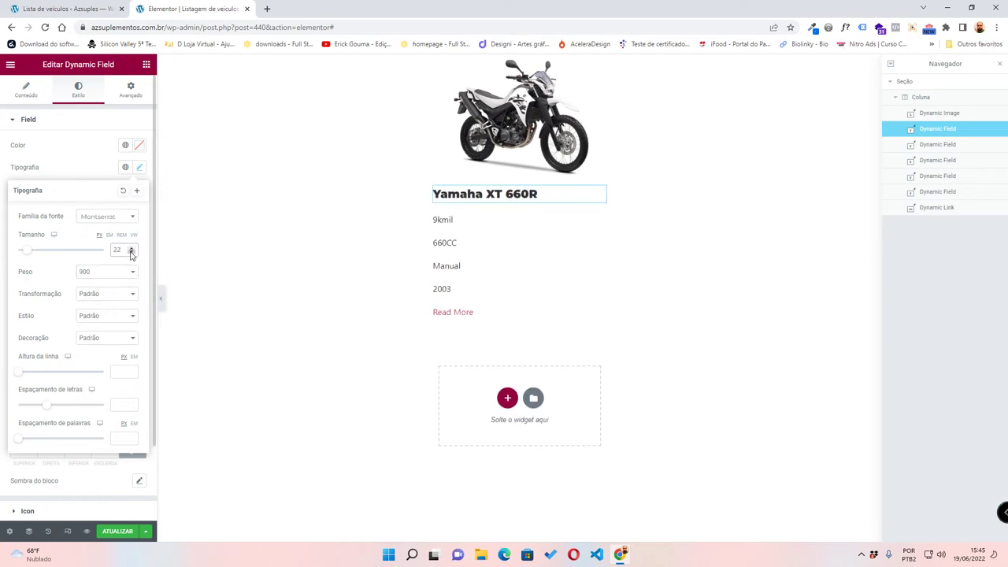
pyautogui.click(131, 253)
pyautogui.click(132, 248)
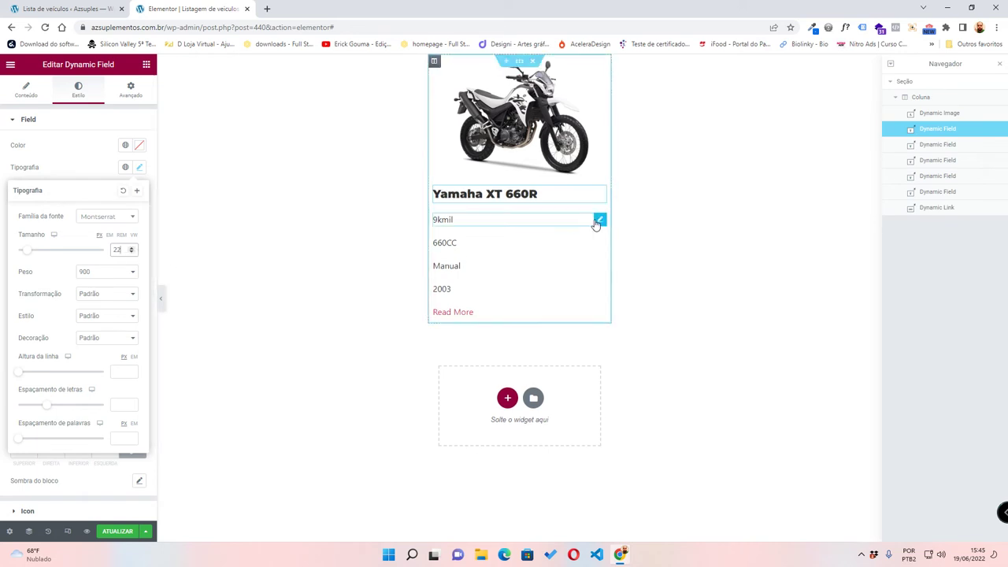
# - Set the Km rodado field's typography to the Montserrat font with a weight of 500
pyautogui.click(599, 221)
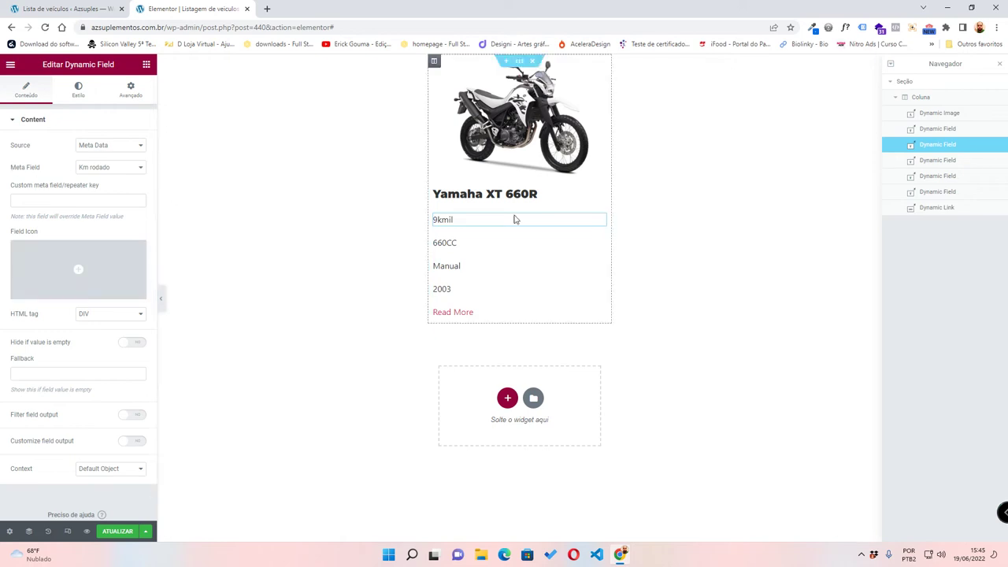
pyautogui.click(77, 92)
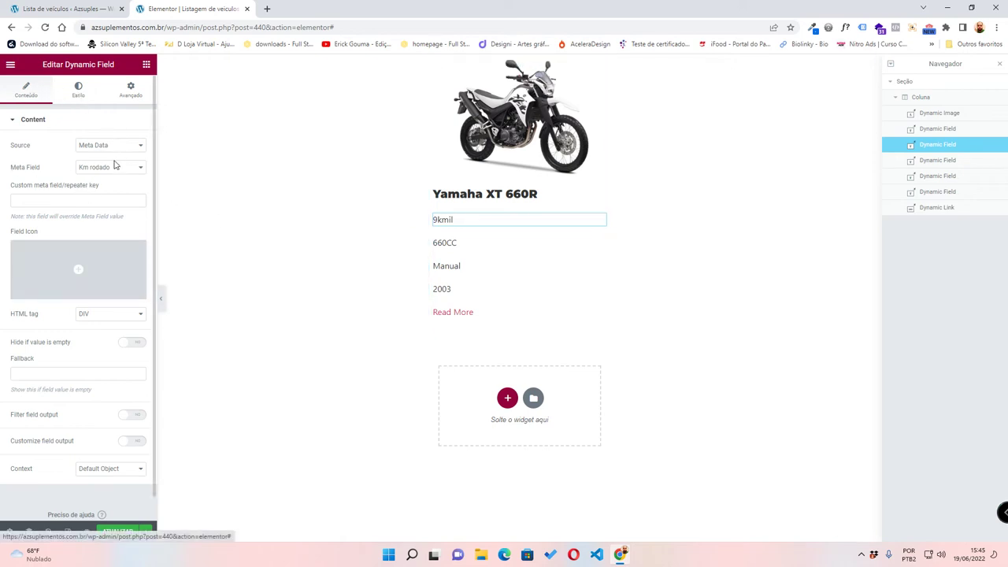
pyautogui.click(139, 168)
pyautogui.click(120, 221)
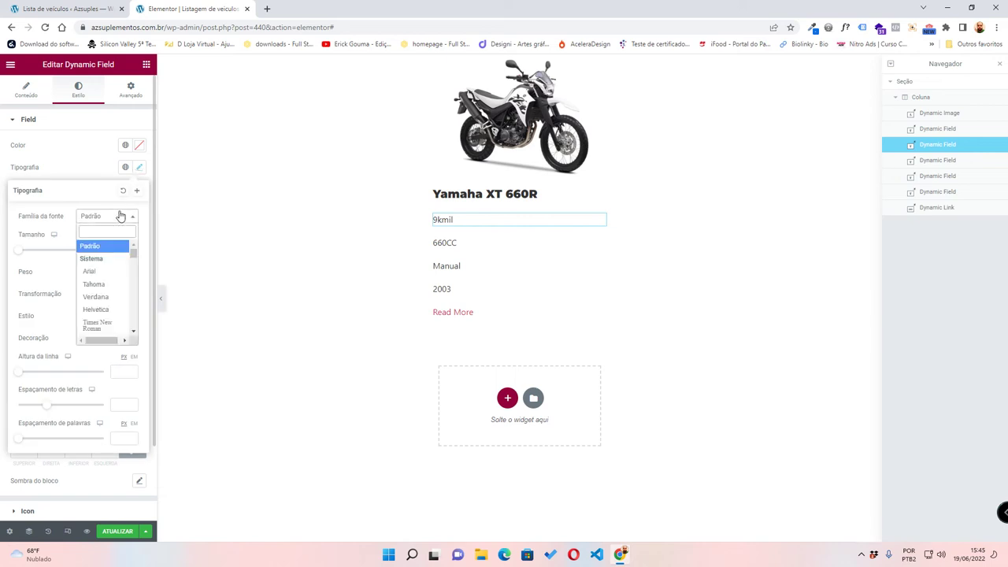
pyautogui.write('mont')
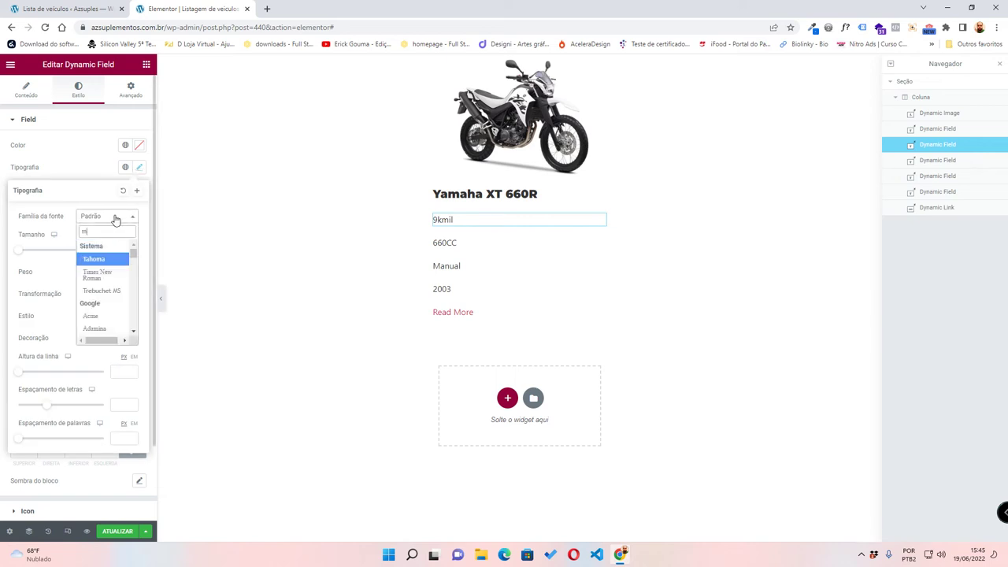
pyautogui.click(113, 309)
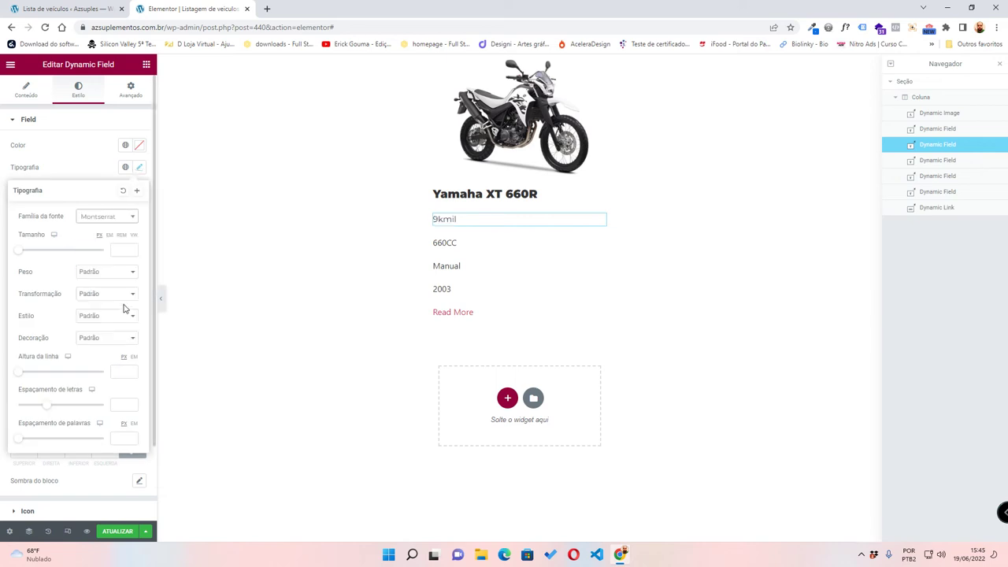
pyautogui.click(116, 276)
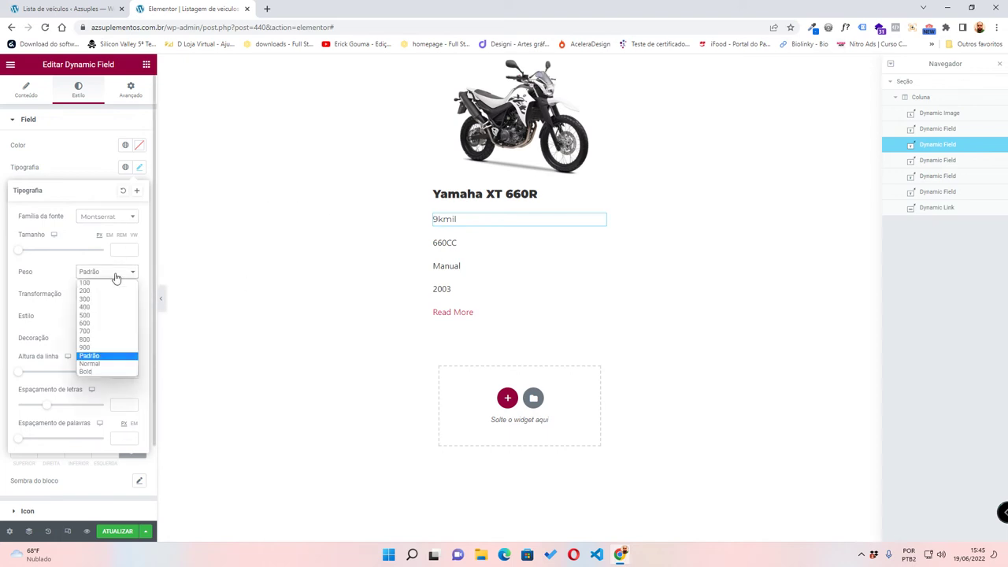
pyautogui.click(106, 316)
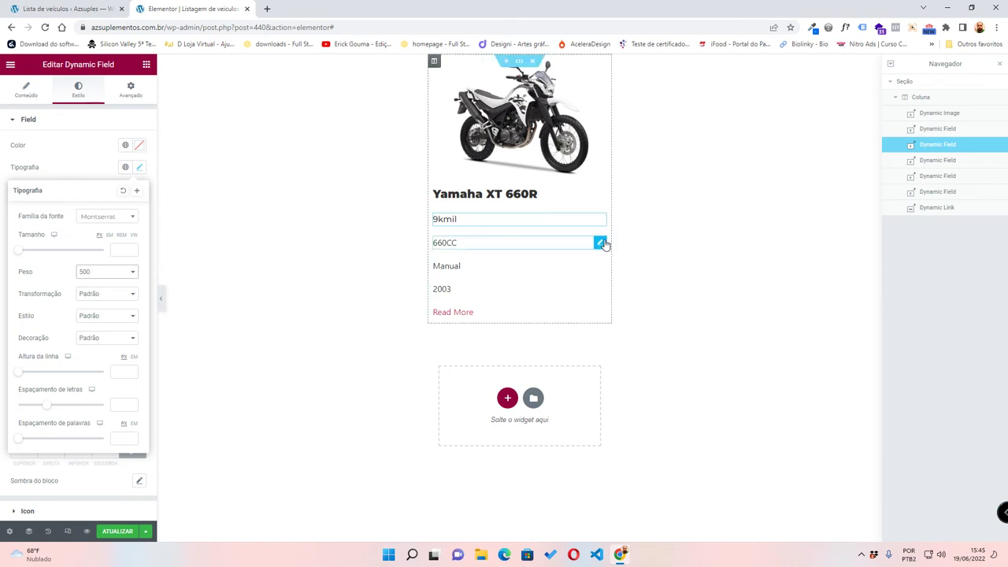
# - Set the engine power field's typography to the Montserrat font with a weight of 600
pyautogui.click(600, 245)
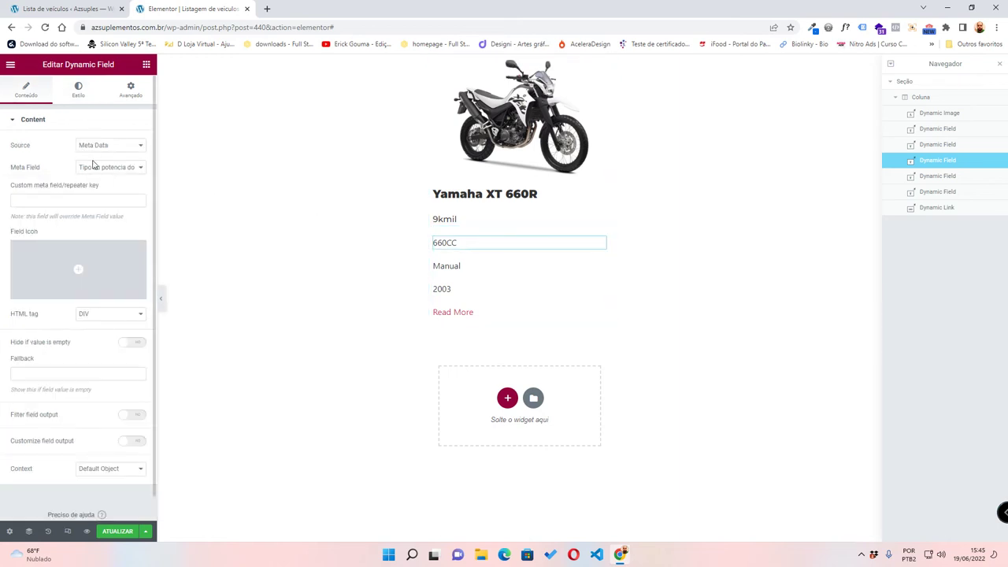
pyautogui.click(77, 87)
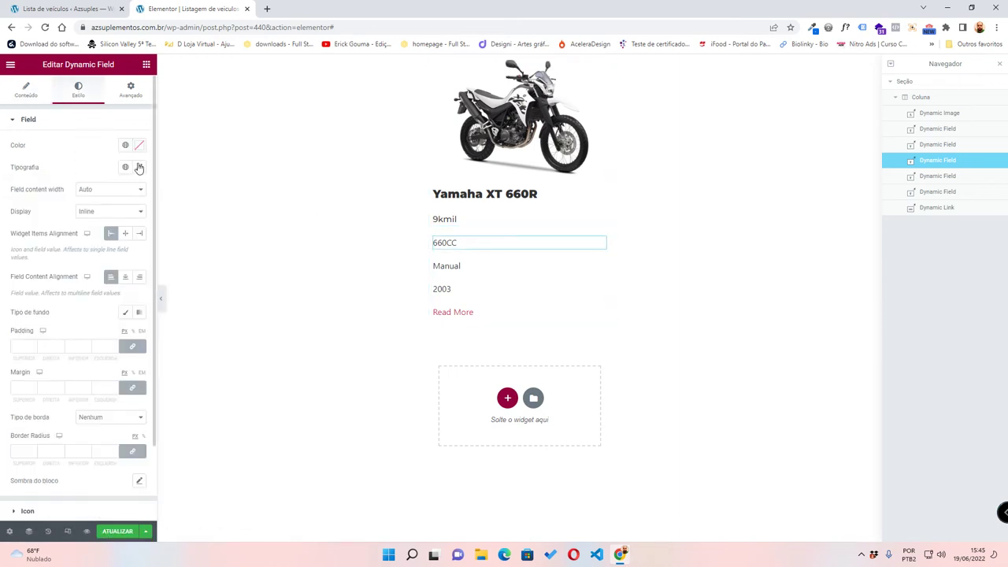
pyautogui.click(138, 167)
pyautogui.click(118, 218)
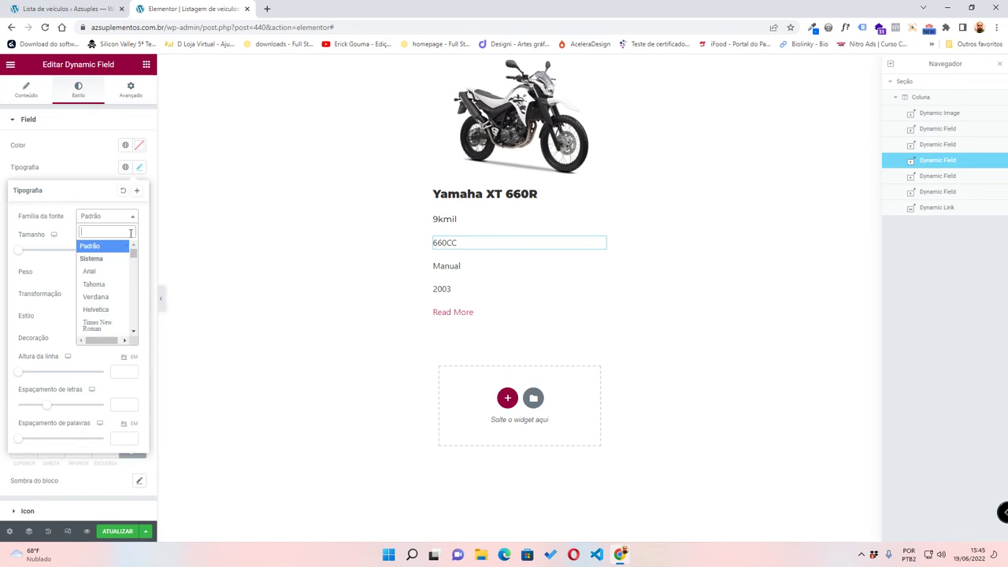
pyautogui.write('mont')
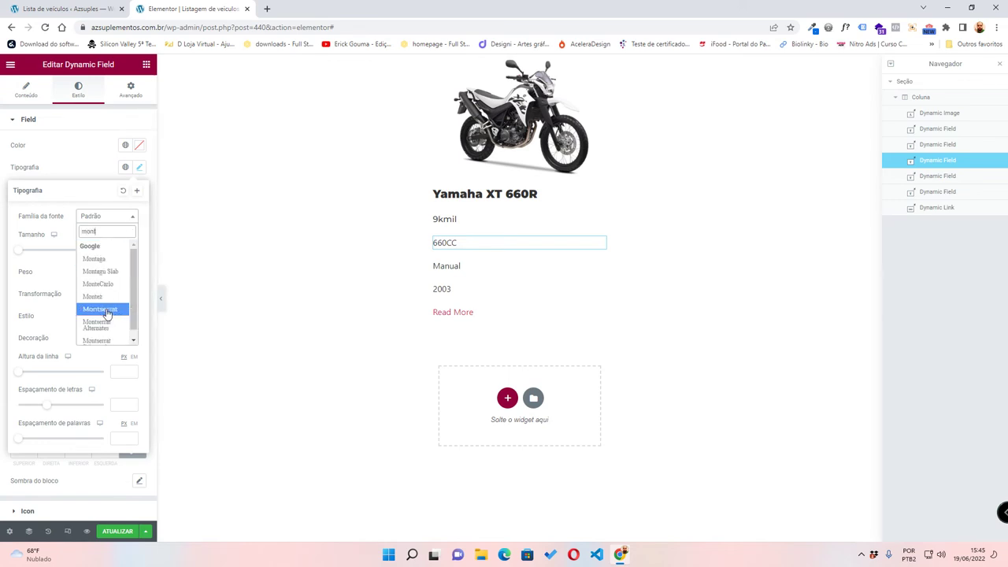
pyautogui.click(106, 312)
pyautogui.click(108, 273)
pyautogui.click(106, 326)
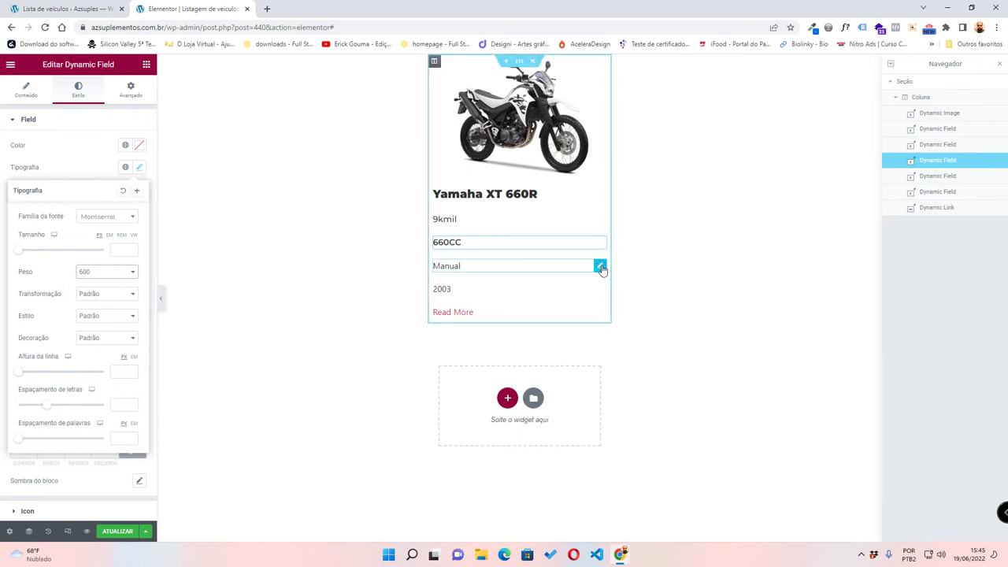
# - Set the gearbox type field's typography to the Montserrat font with a weight of 600
pyautogui.click(602, 268)
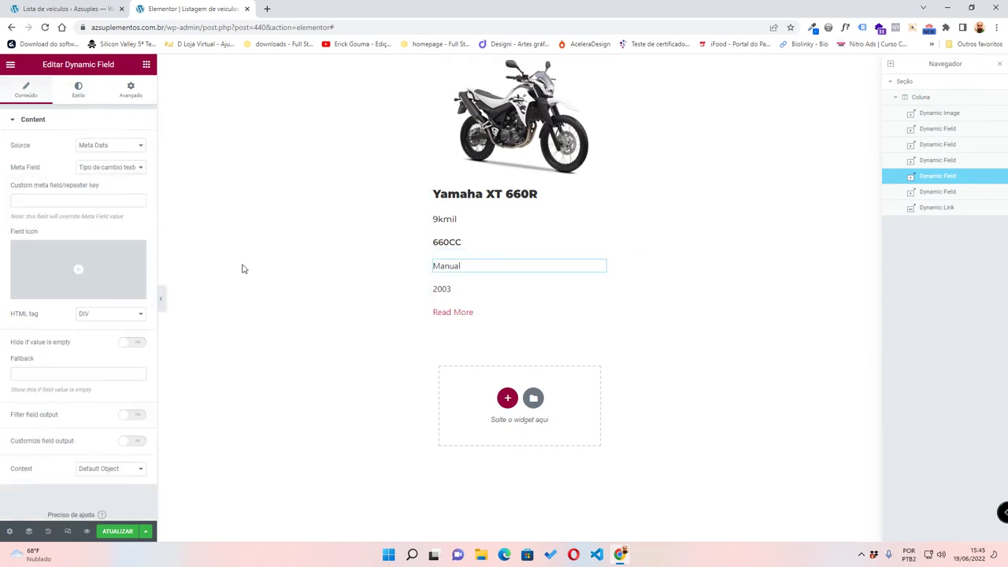
pyautogui.click(78, 89)
pyautogui.click(139, 167)
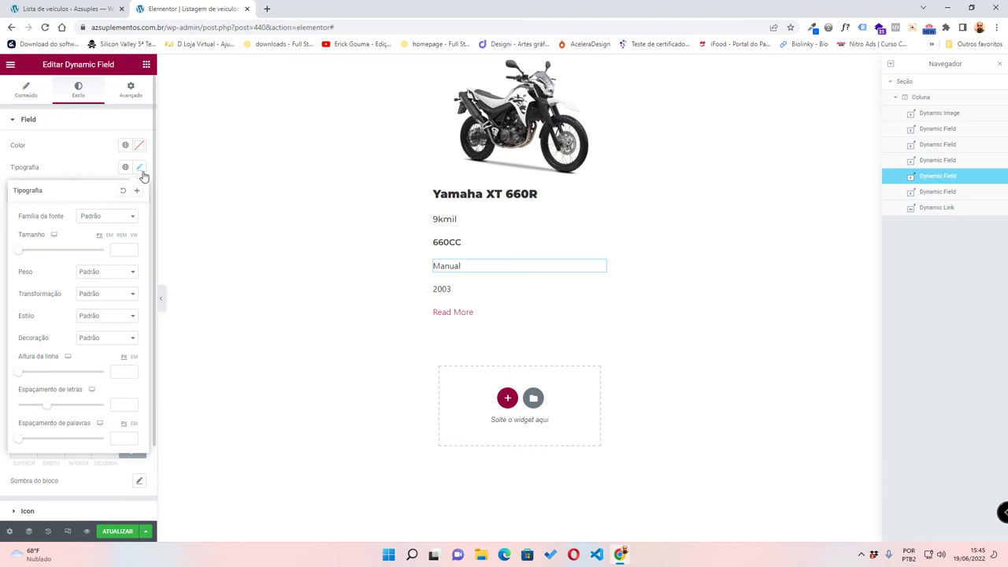
pyautogui.click(116, 217)
pyautogui.write('mont')
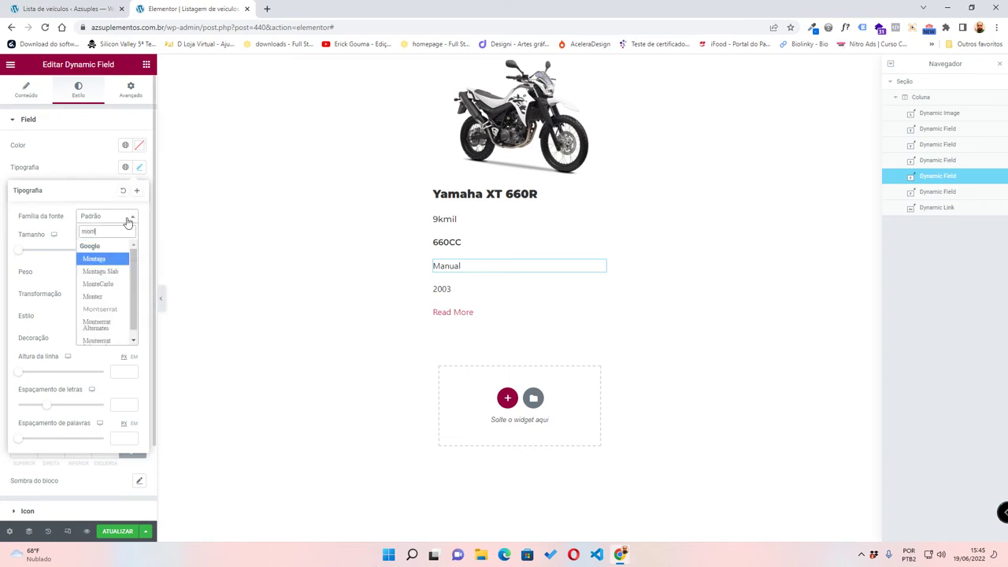
pyautogui.click(83, 341)
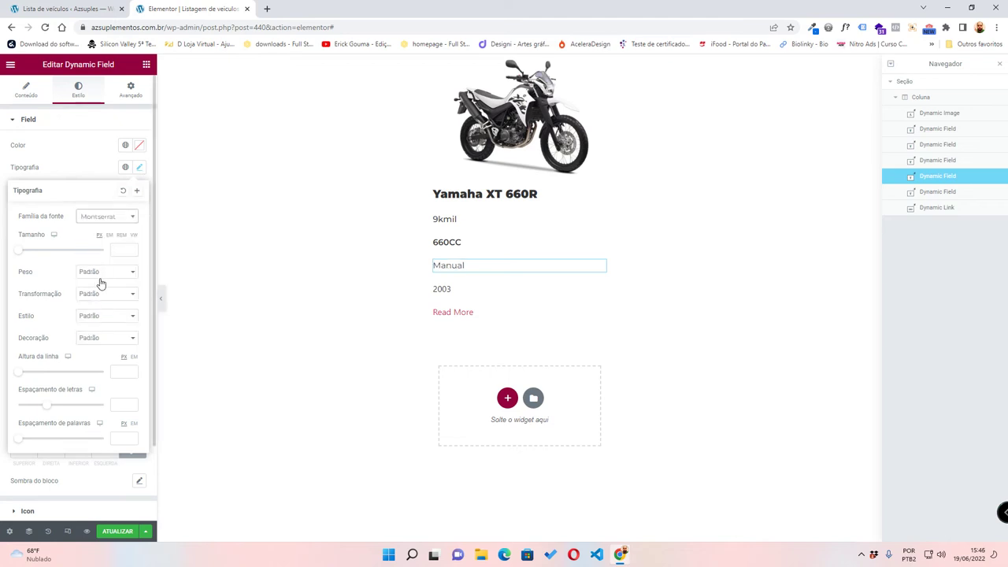
pyautogui.click(100, 276)
pyautogui.click(99, 323)
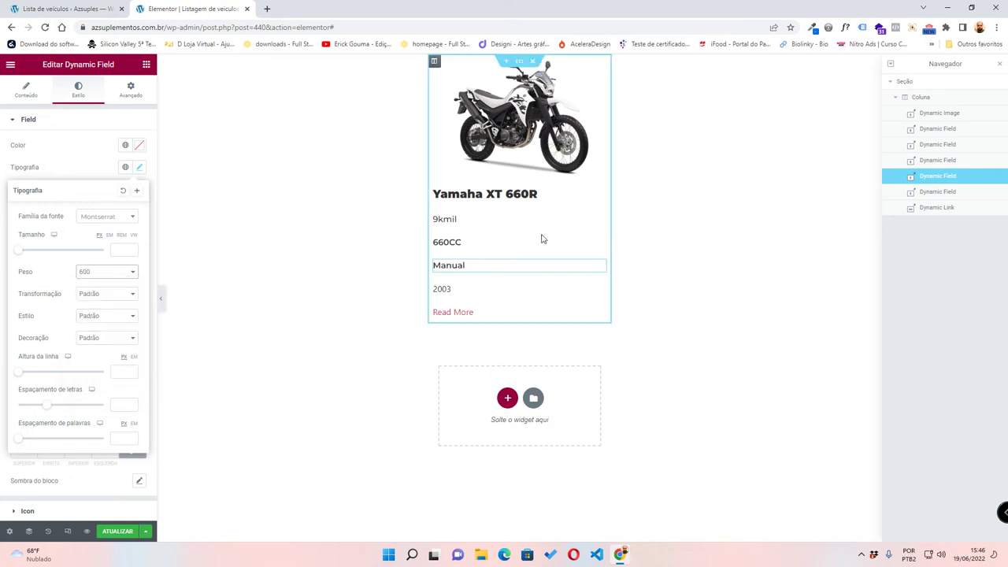
# - Set the Ano do veiculo field's font family to Montserrat
pyautogui.click(600, 290)
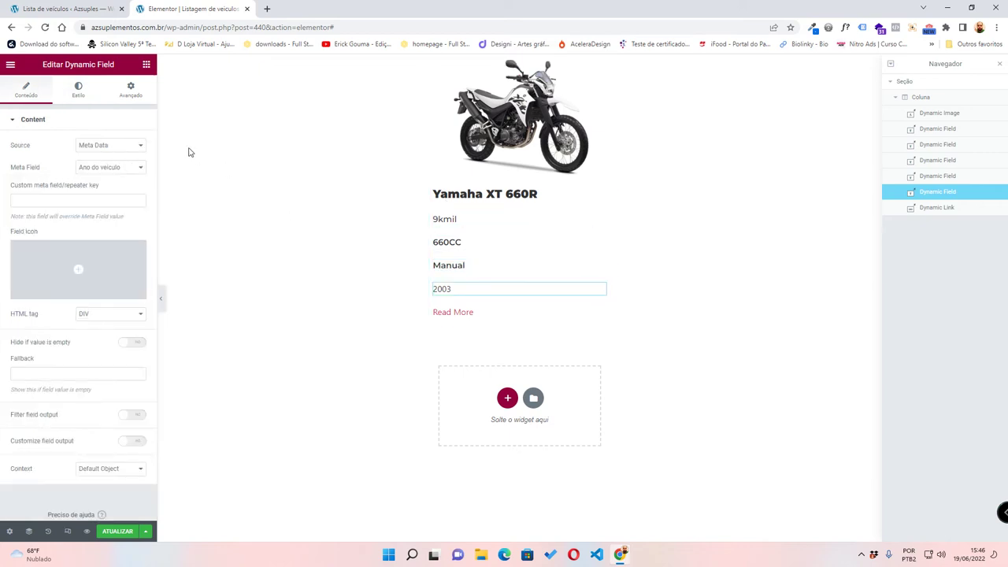
pyautogui.click(79, 90)
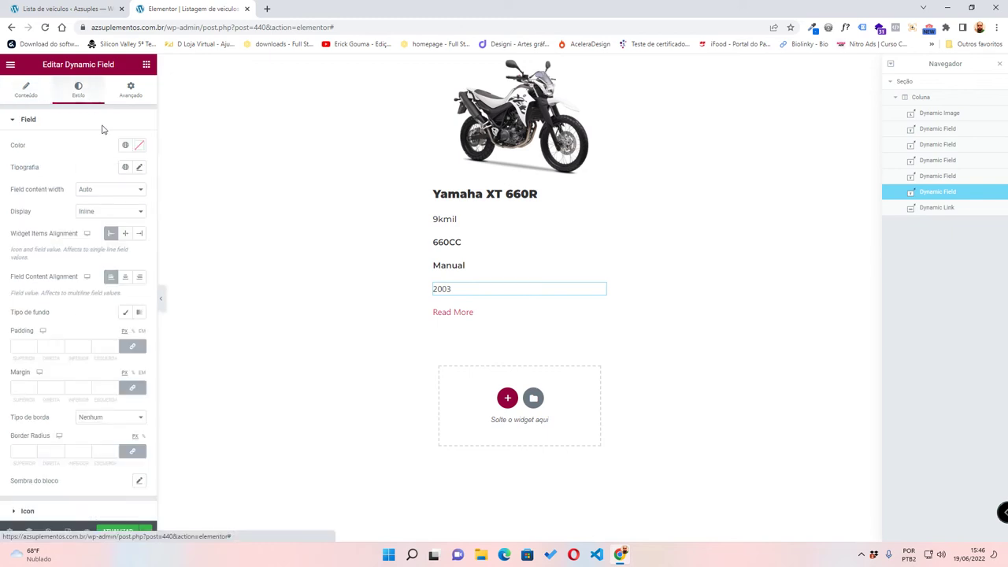
pyautogui.click(138, 167)
pyautogui.click(120, 217)
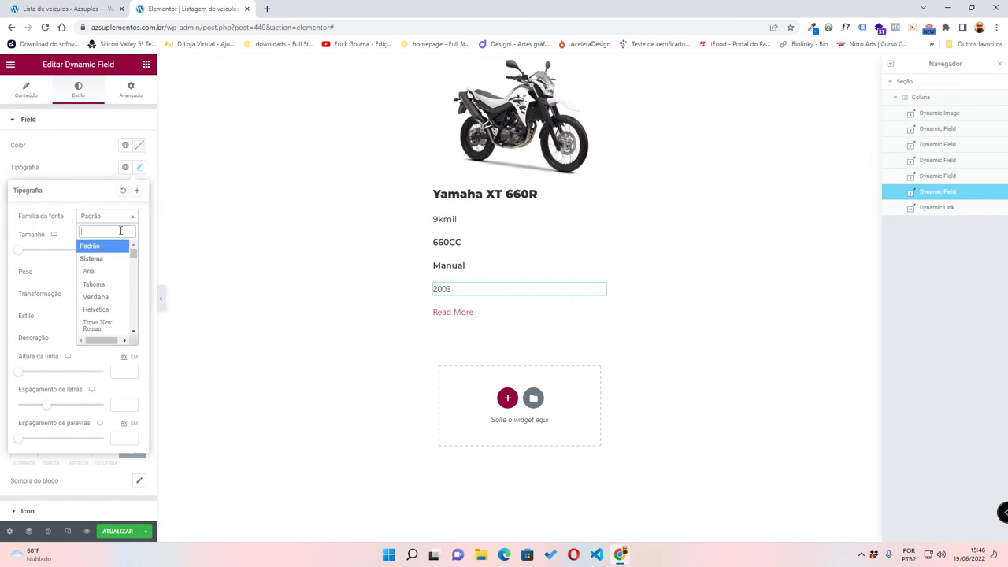
pyautogui.scroll(-3, 110, 284)
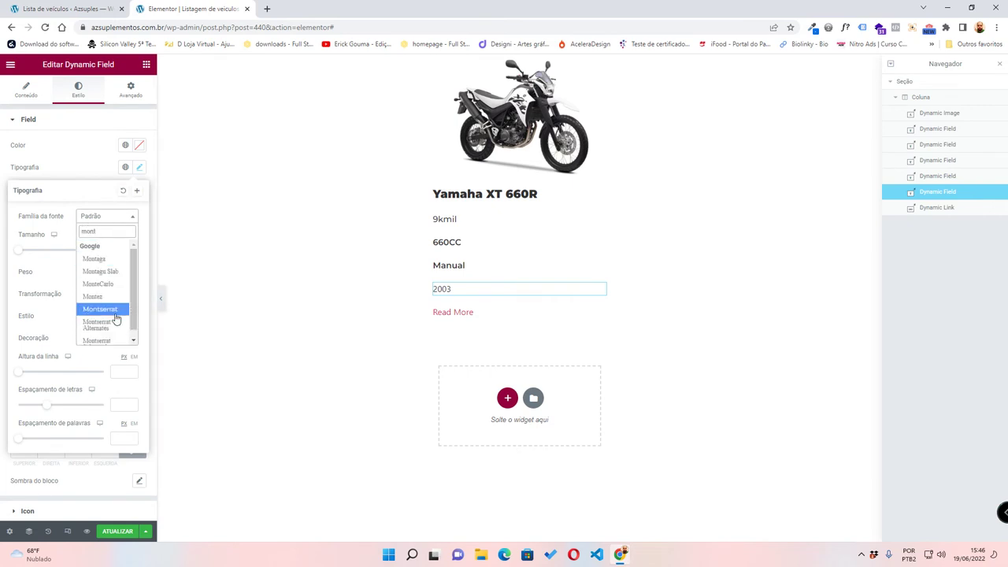
pyautogui.click(116, 313)
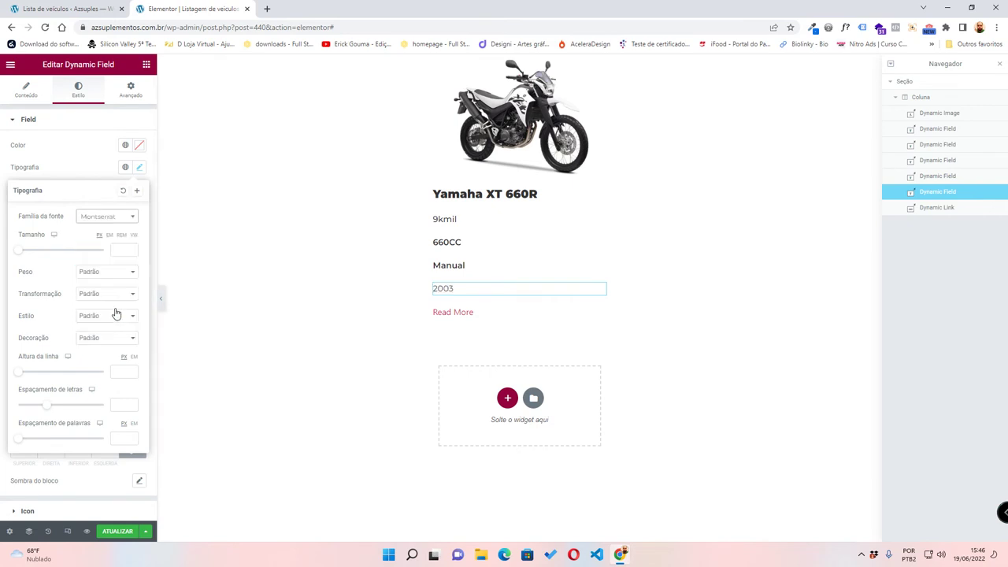
pyautogui.click(139, 168)
# - Set the vehicle year field's text color to white, #FFFFFF
pyautogui.click(139, 148)
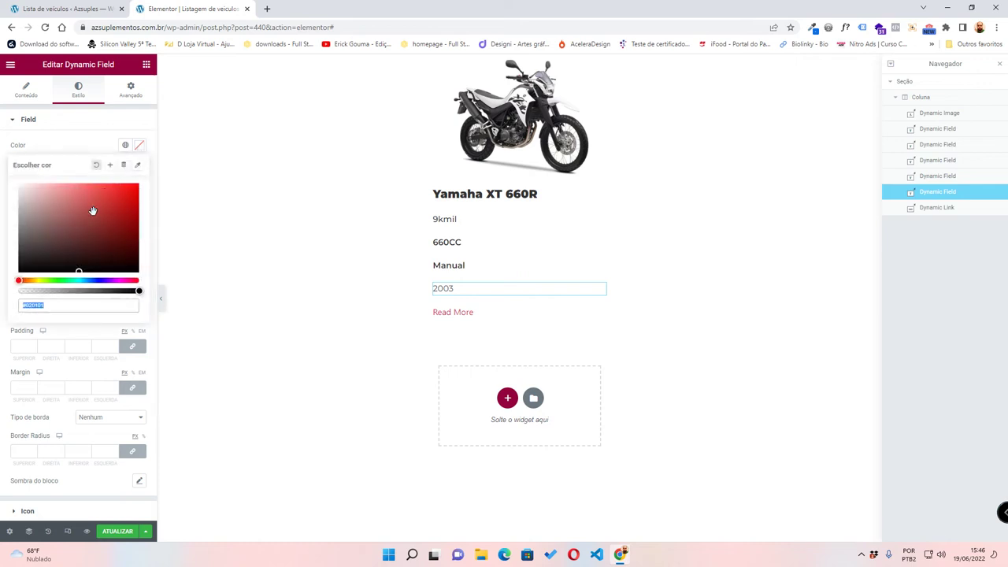
pyautogui.write('#FFFFFF')
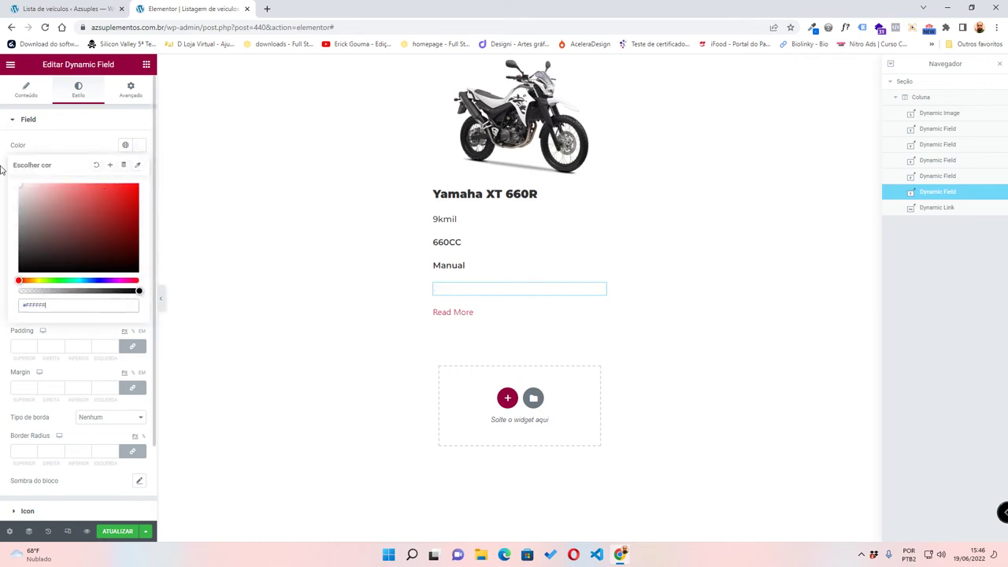
pyautogui.click(137, 145)
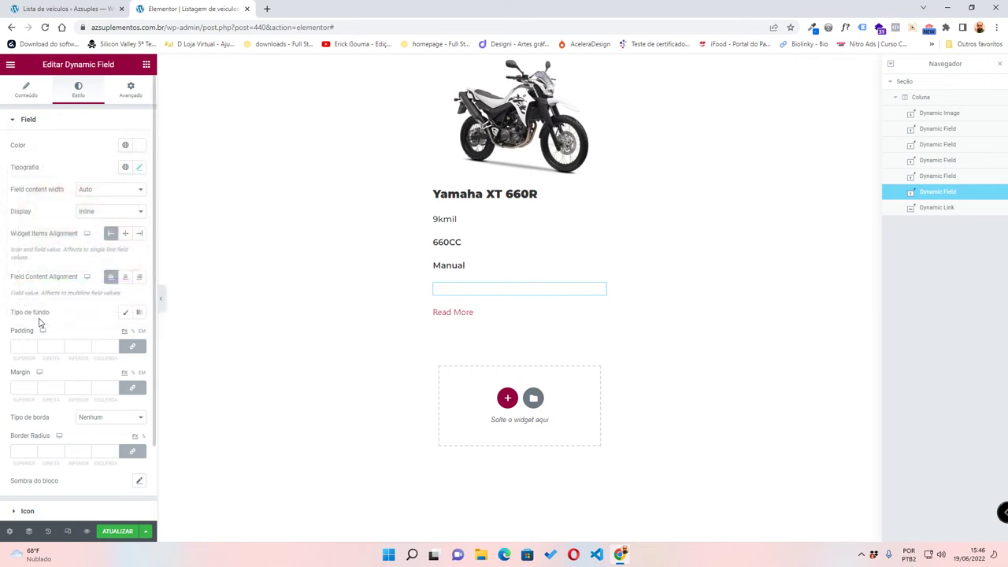
# - Give the vehicle year field a classic background in the site's blue-violet global color
pyautogui.click(127, 313)
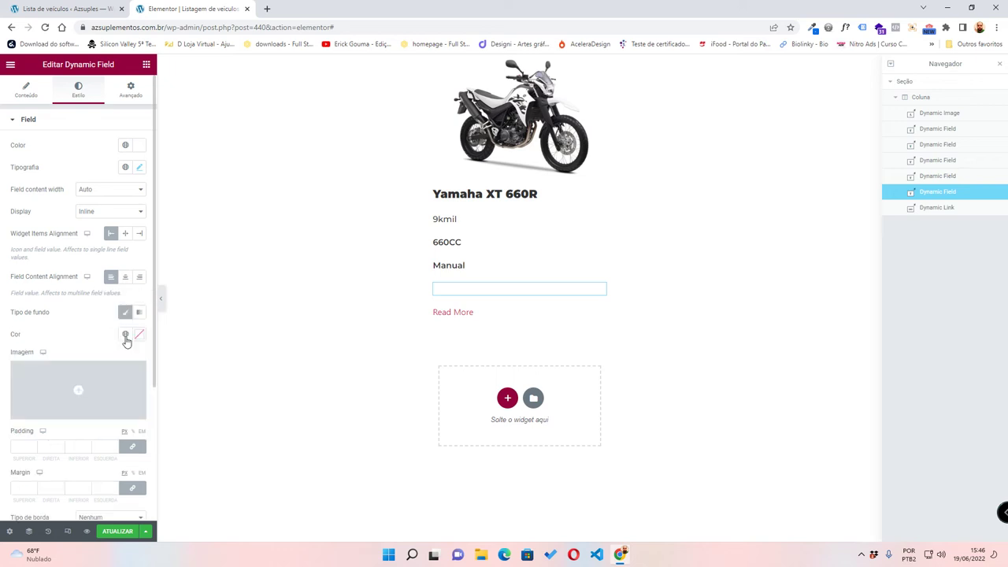
pyautogui.click(125, 334)
pyautogui.click(46, 457)
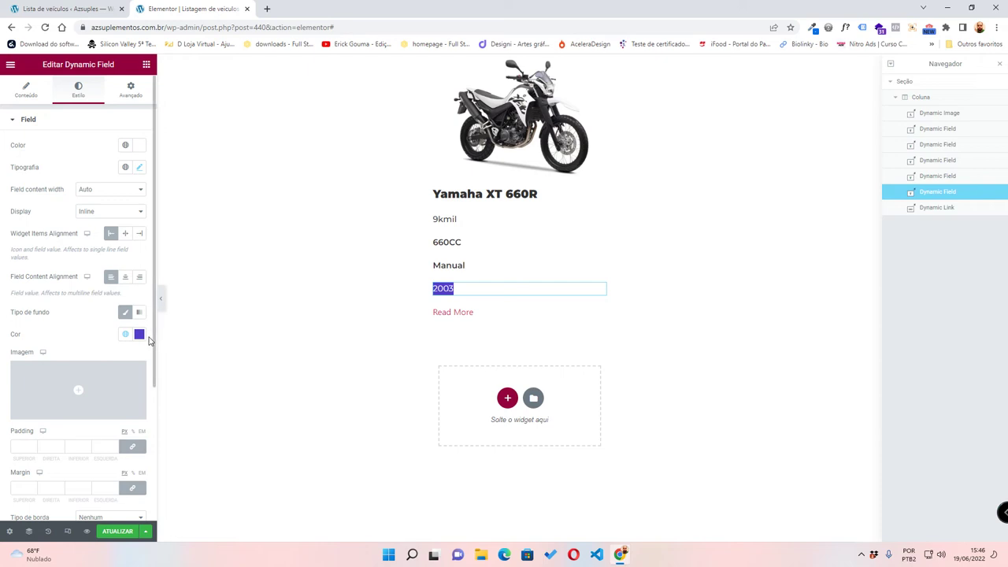
pyautogui.click(140, 334)
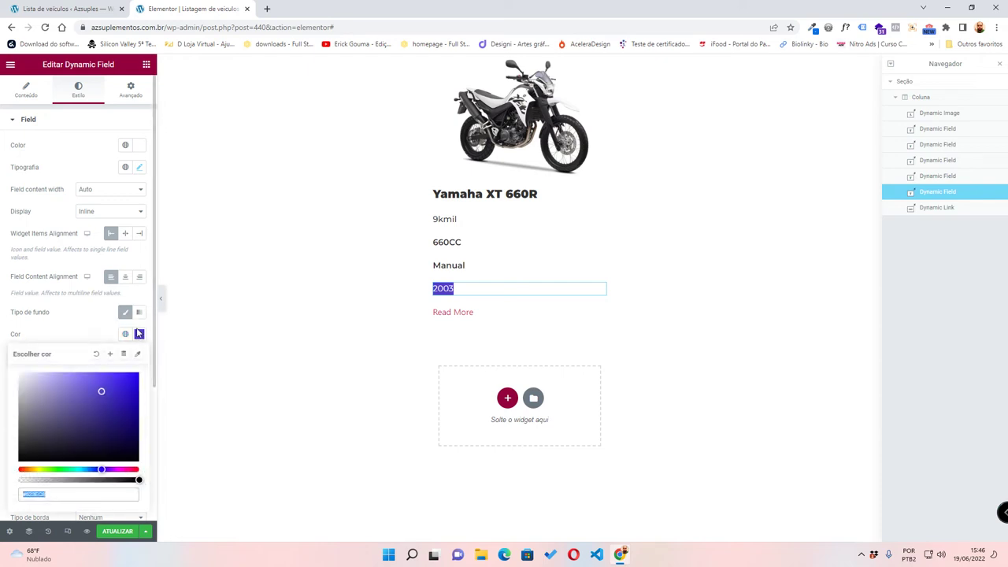
pyautogui.click(140, 334)
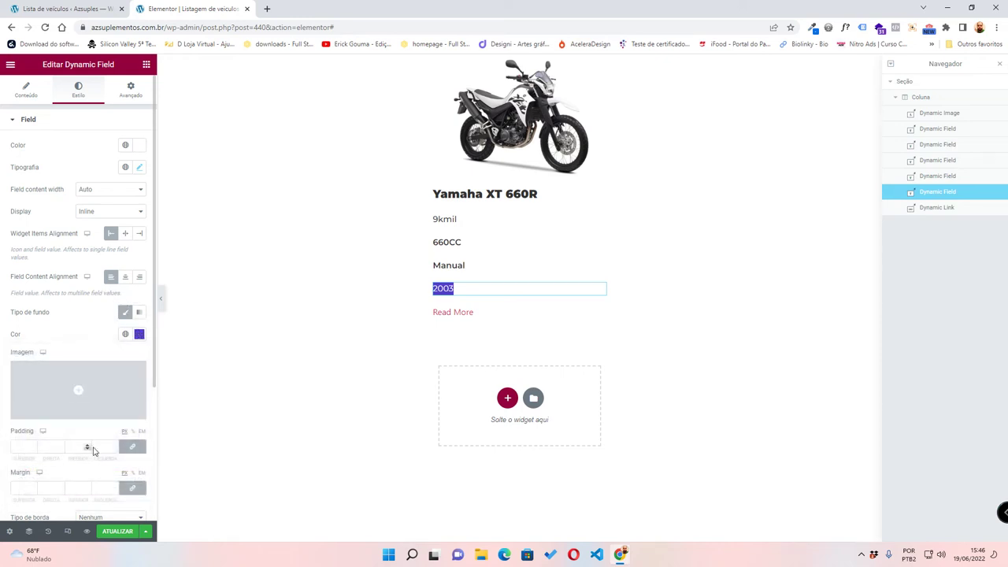
# - Unlink the vehicle year field's padding values and set its right and left padding to 15 px
pyautogui.click(132, 446)
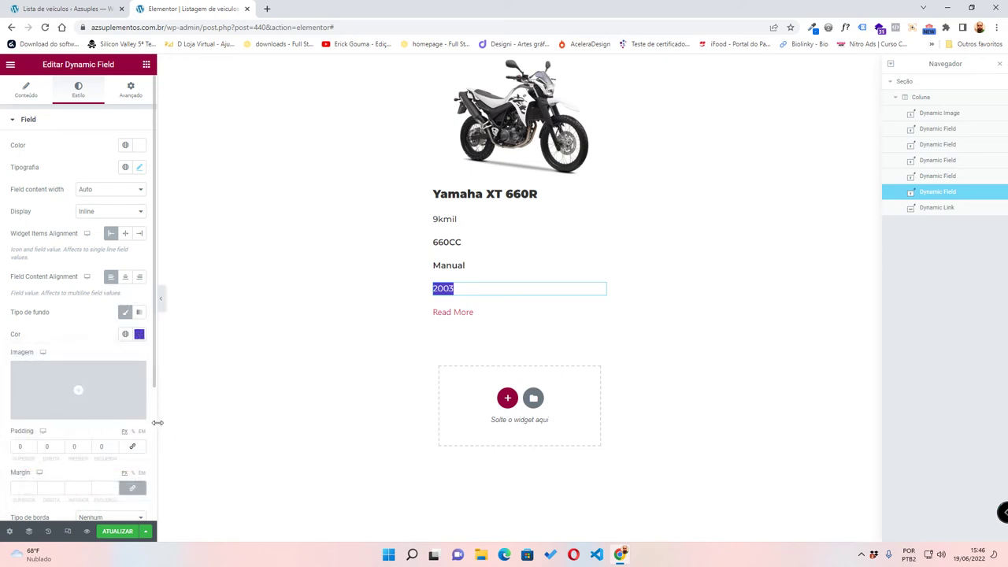
pyautogui.doubleClick(49, 447)
pyautogui.write('15')
pyautogui.doubleClick(102, 446)
pyautogui.write('15')
# - Round the vehicle year badge with a border radius of 20 px on all corners
pyautogui.scroll(-1, 53, 487)
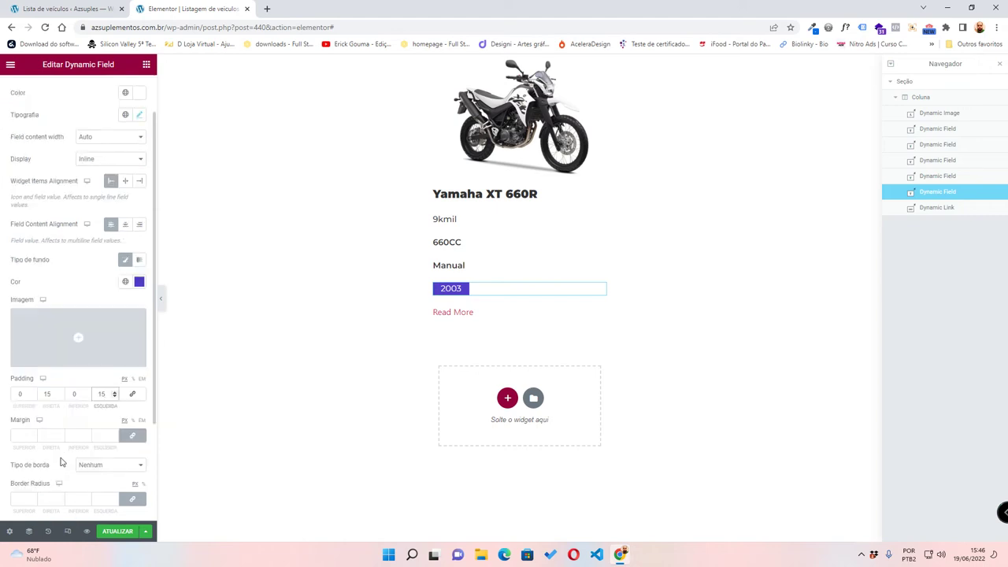
pyautogui.click(33, 501)
pyautogui.write('1')
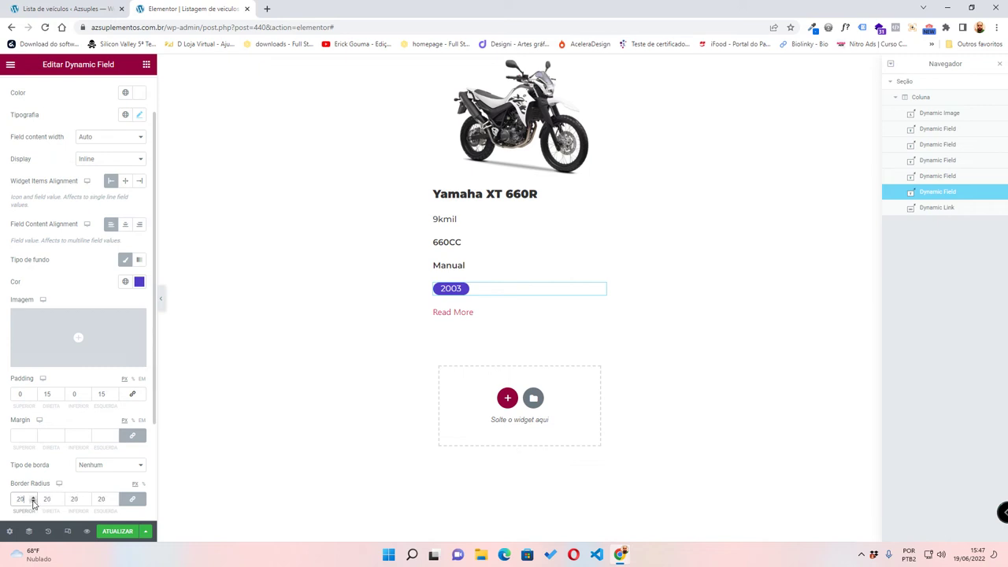
# - Set the vehicle year badge's top padding to 2 px and its bottom padding to 3 px
pyautogui.doubleClick(33, 393)
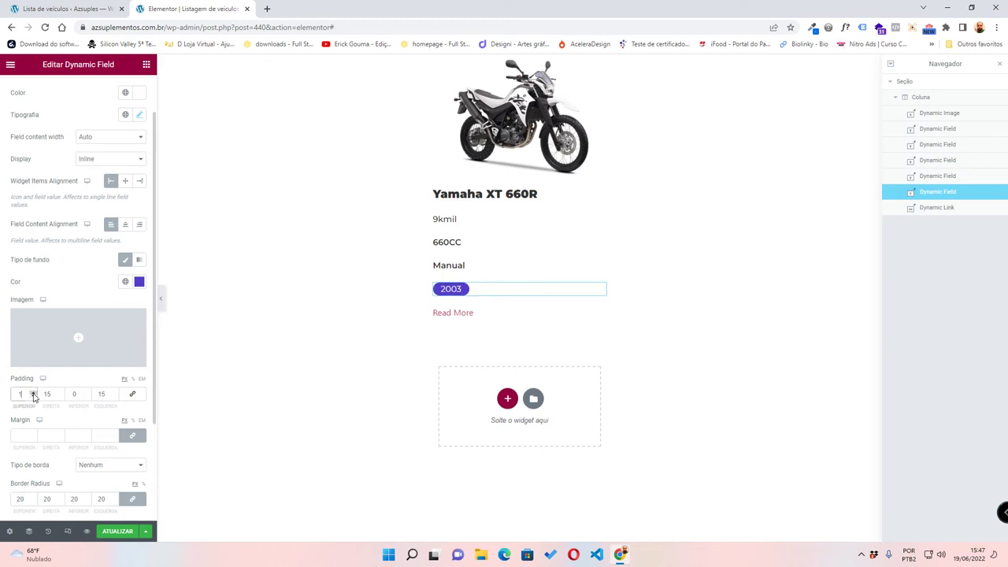
pyautogui.doubleClick(86, 392)
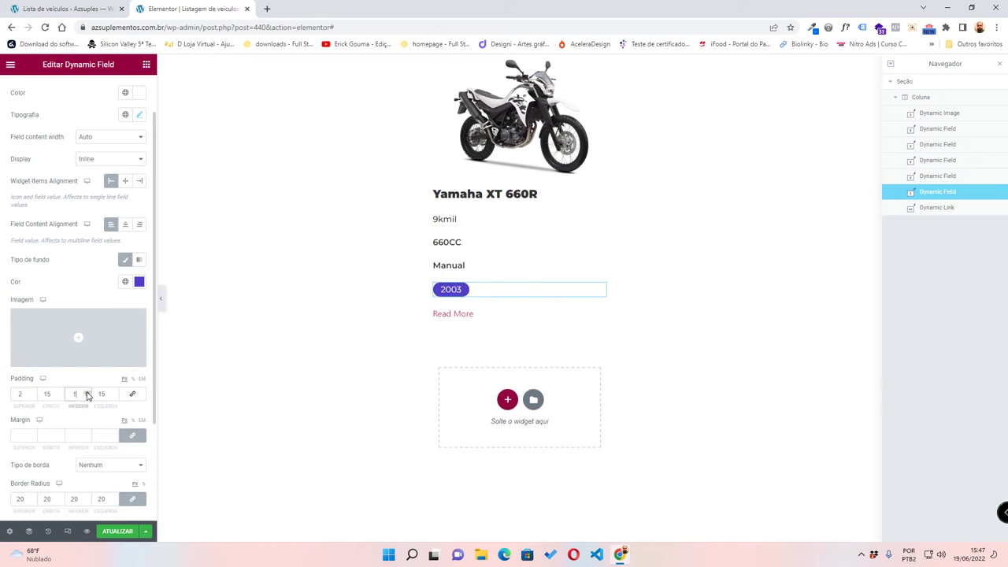
pyautogui.click(88, 393)
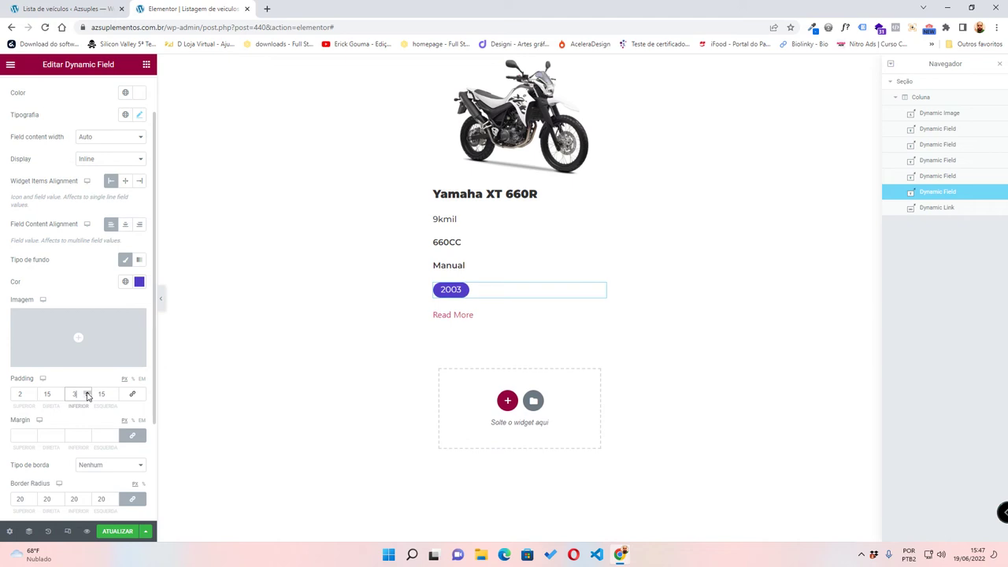
# - Set the vehicle year badge's top padding to 3 px and its left and right padding to 20 px
pyautogui.click(34, 392)
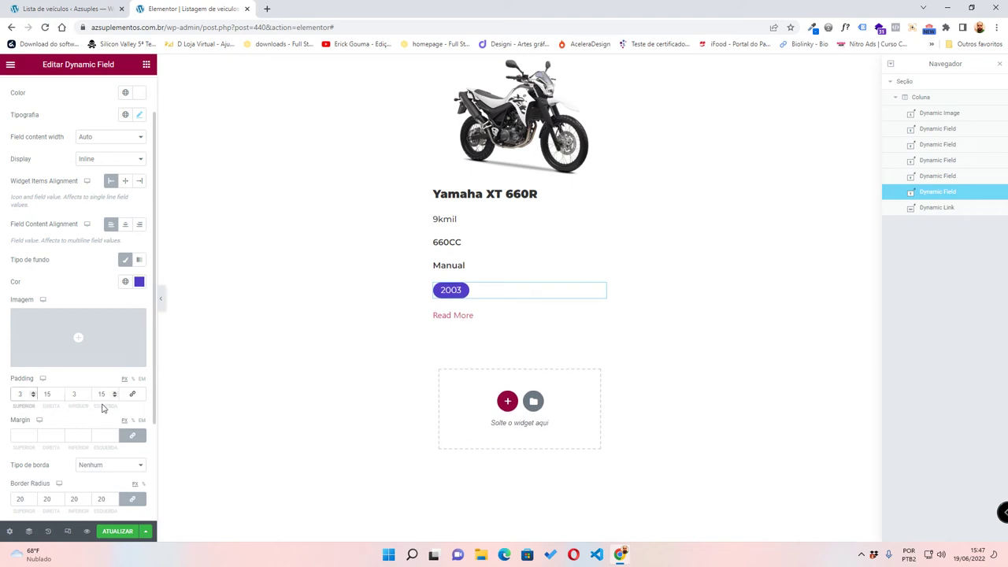
pyautogui.click(115, 394)
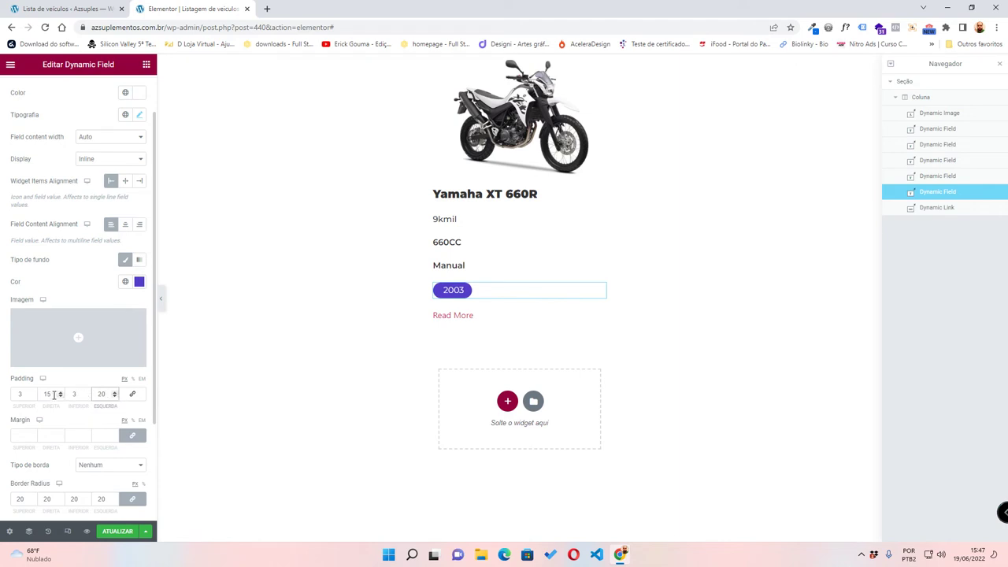
pyautogui.doubleClick(61, 394)
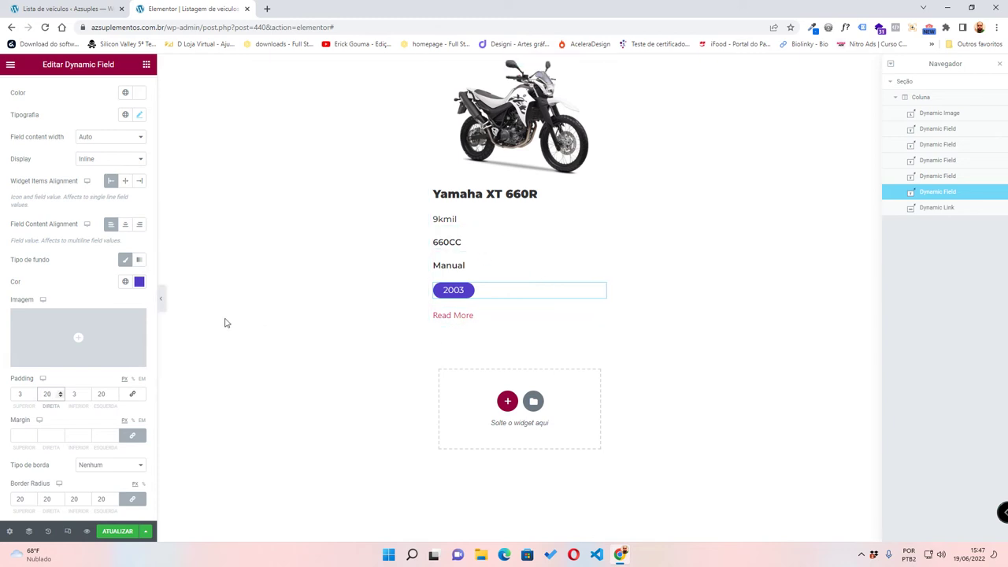
# - Try the fixed position for the vehicle year badge, and settle on absolute positioning (Absoluto)
pyautogui.scroll(1, 120, 96)
pyautogui.click(132, 89)
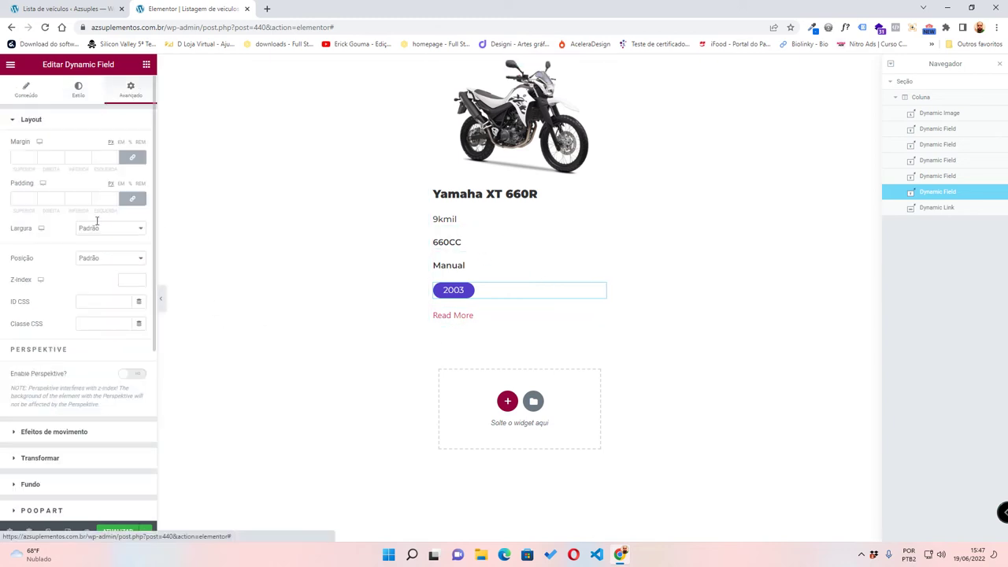
pyautogui.click(110, 258)
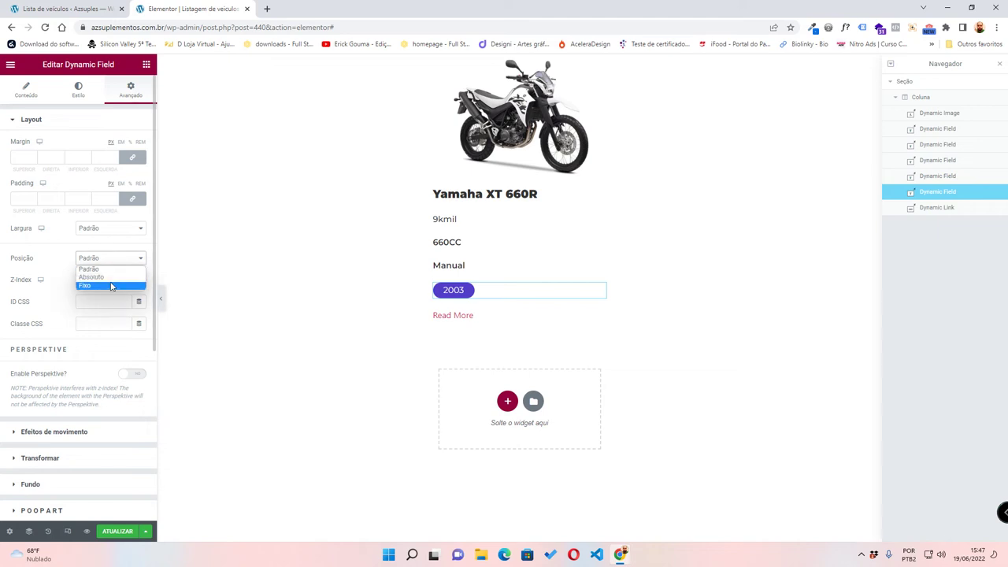
pyautogui.click(113, 285)
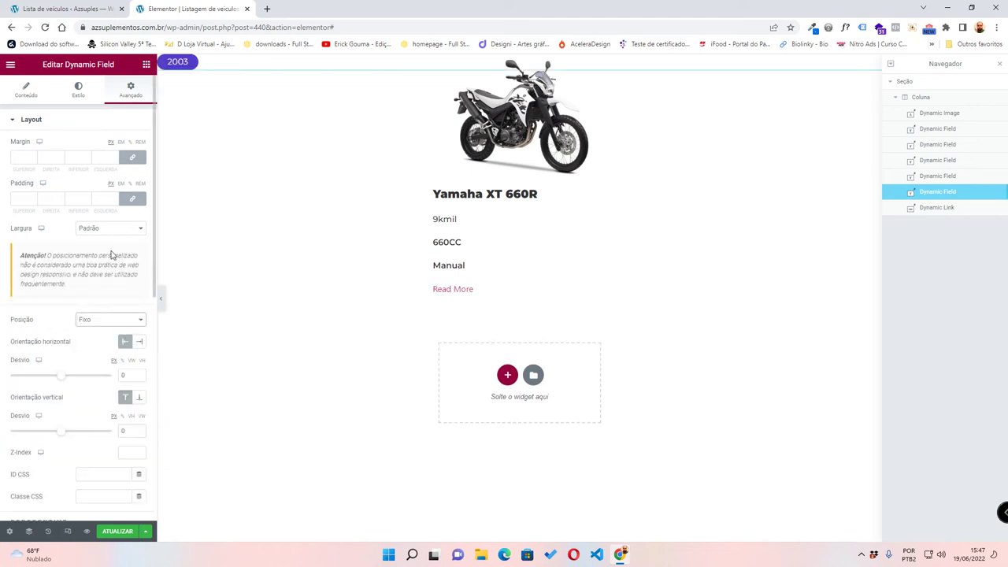
pyautogui.click(97, 322)
pyautogui.click(108, 343)
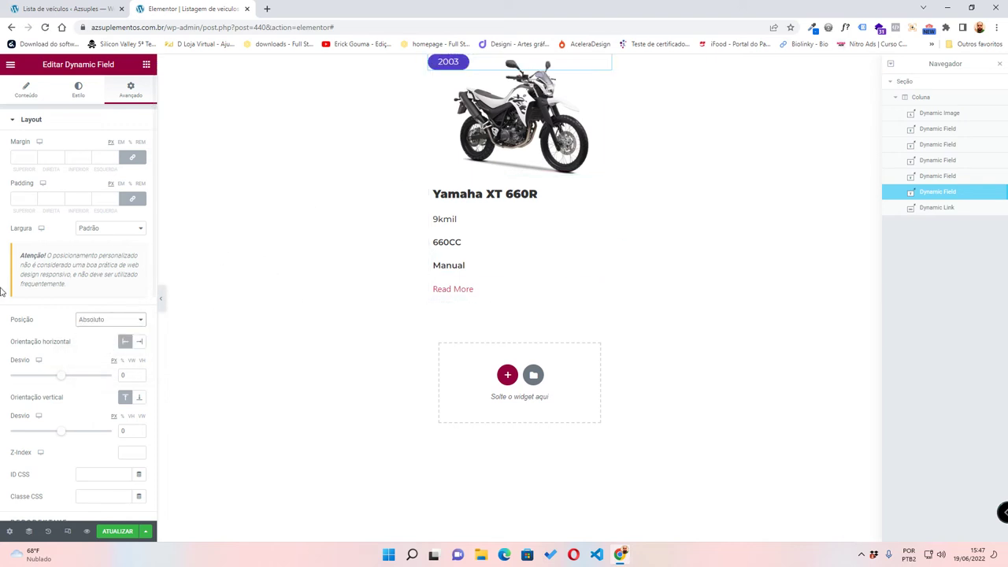
# - Offset the vehicle year badge 10 px horizontally and 10 px vertically from the card's upper-left corner
pyautogui.doubleClick(140, 375)
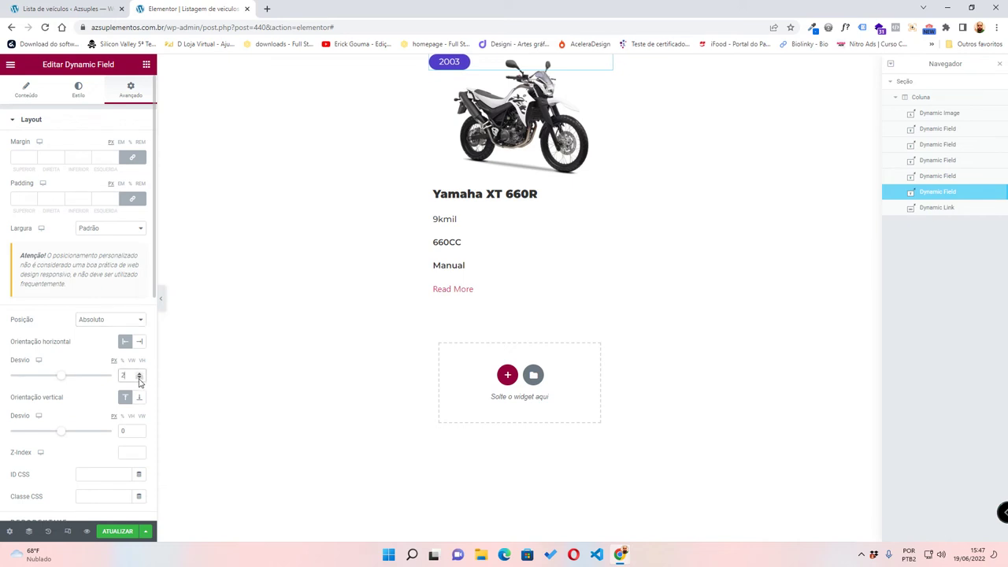
pyautogui.click(139, 373)
pyautogui.click(139, 373)
pyautogui.click(140, 374)
pyautogui.click(139, 375)
pyautogui.click(139, 430)
pyautogui.click(139, 429)
pyautogui.click(139, 429)
pyautogui.click(138, 430)
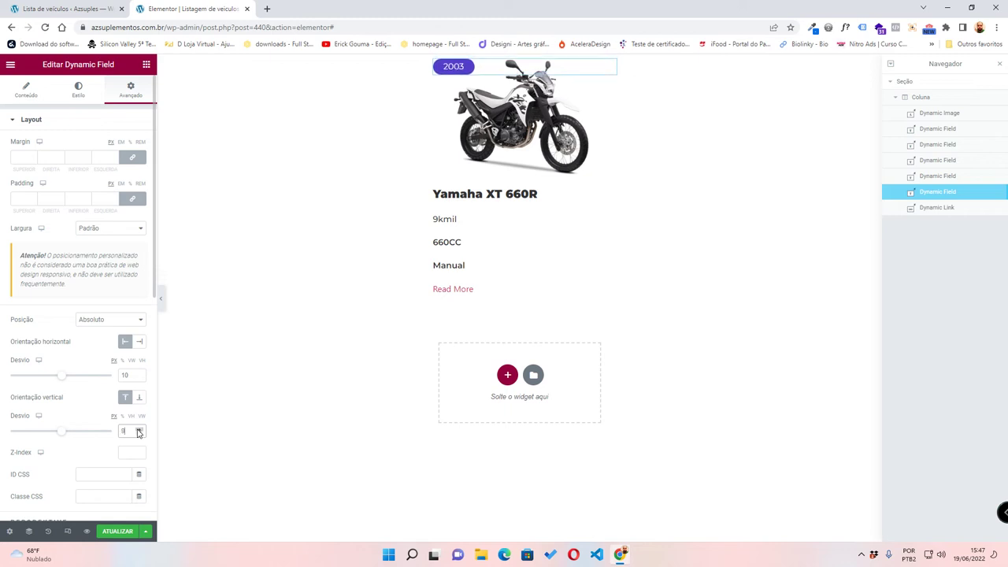
pyautogui.click(139, 429)
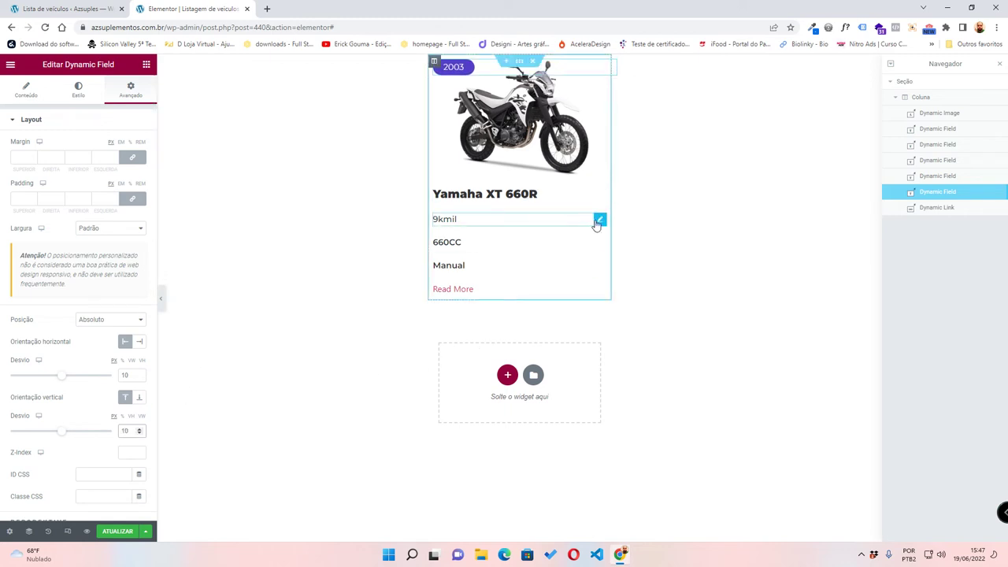
# - Add the Road icon from the icon library to the mileage field (Km rodado)
pyautogui.click(598, 222)
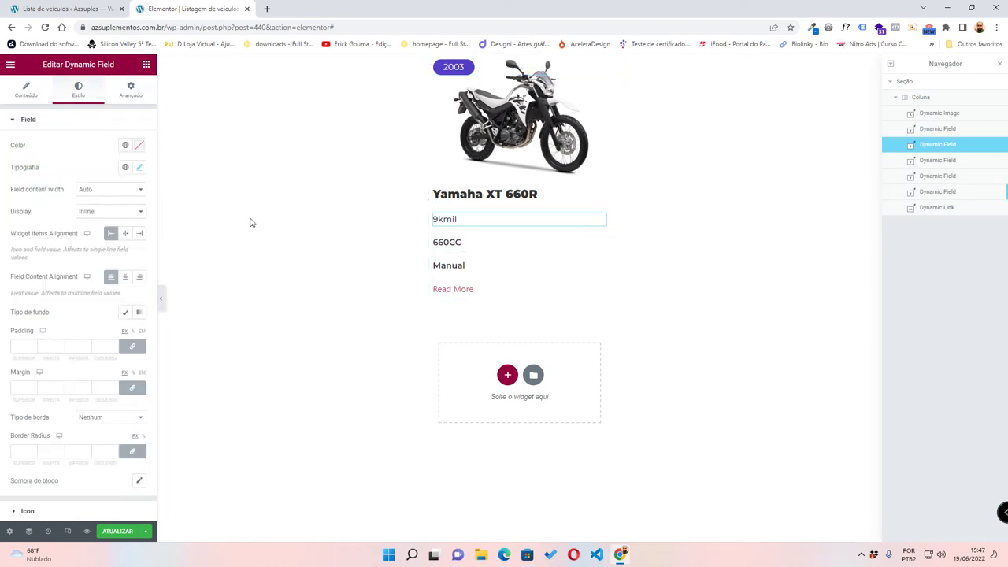
pyautogui.click(19, 90)
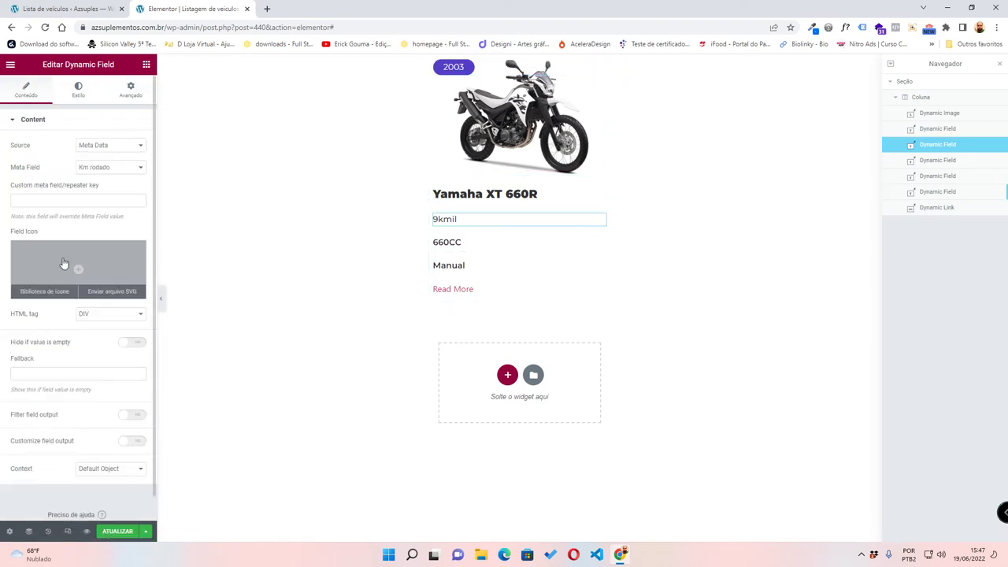
pyautogui.click(63, 263)
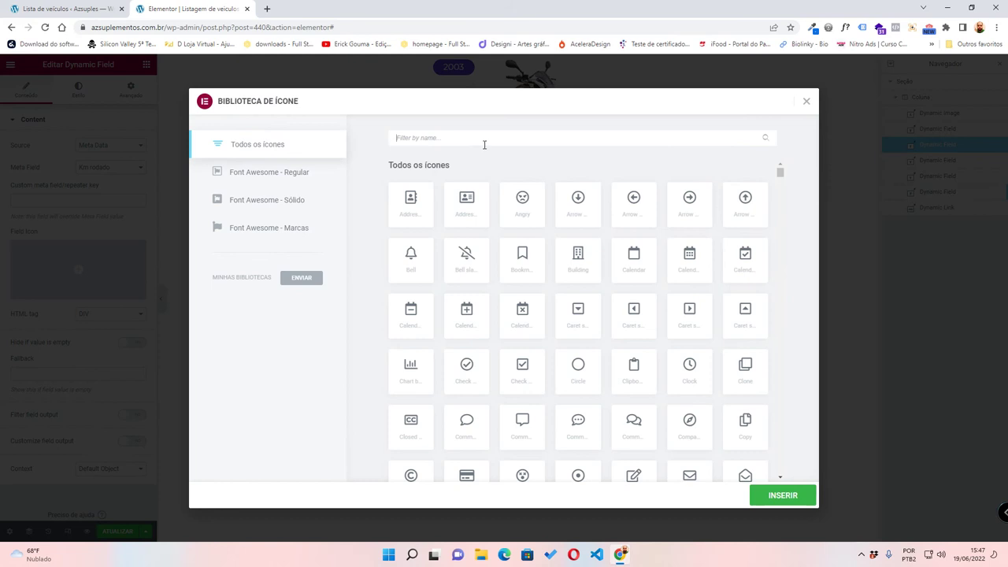
pyautogui.write('roa')
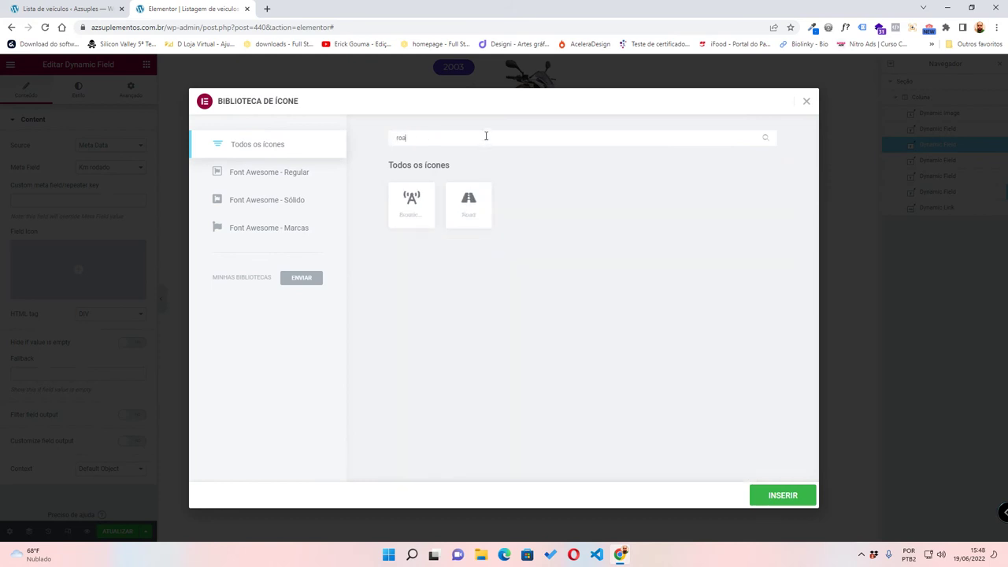
pyautogui.click(488, 222)
pyautogui.click(774, 488)
# - Add a horse head icon from the icon library to the engine power field
pyautogui.click(600, 245)
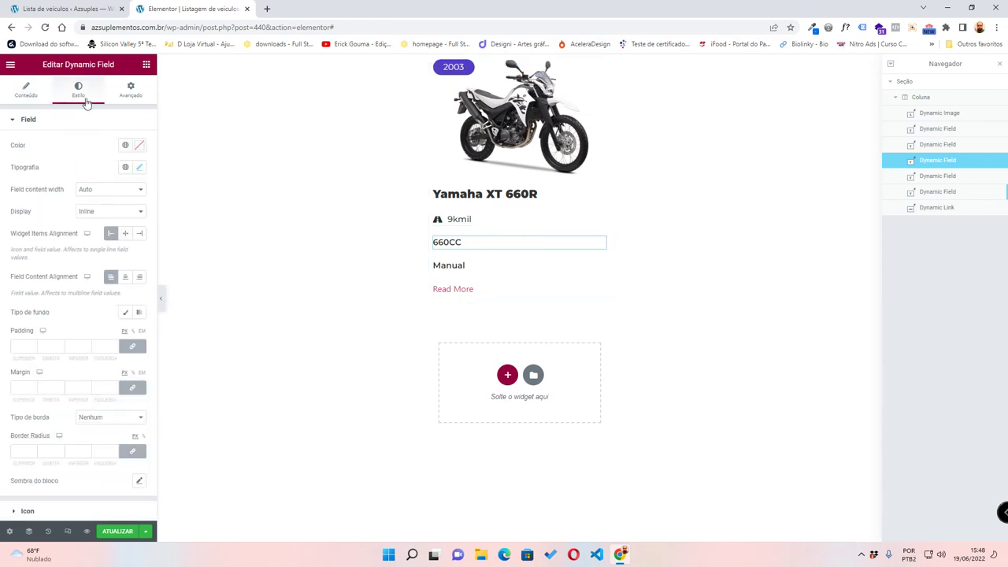
pyautogui.click(139, 168)
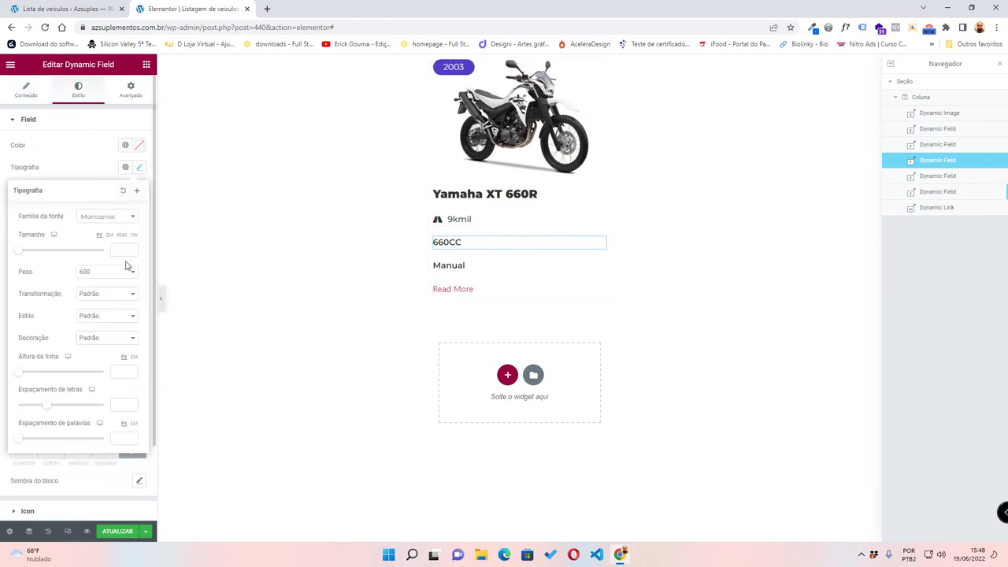
pyautogui.click(138, 167)
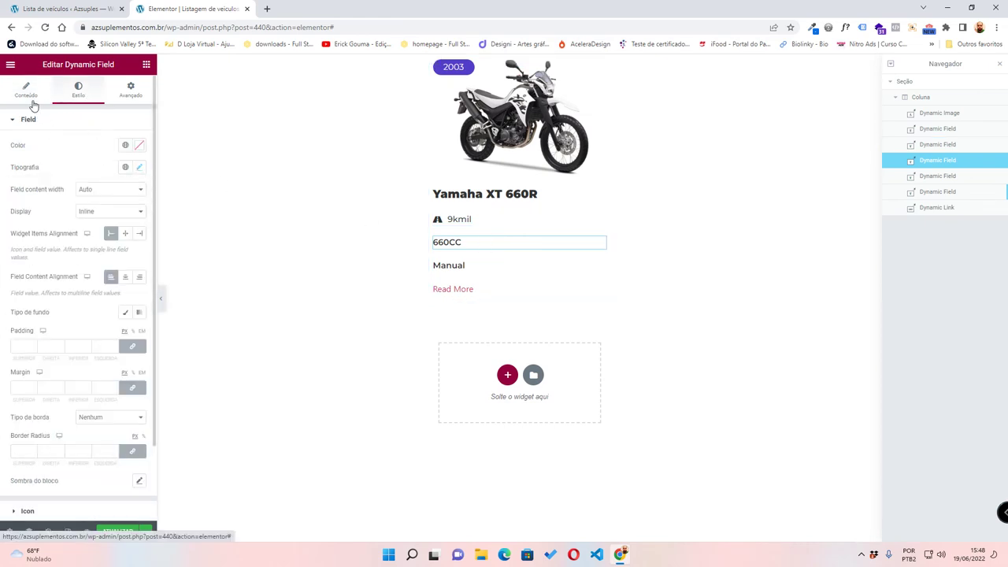
pyautogui.click(32, 102)
pyautogui.moveTo(117, 272)
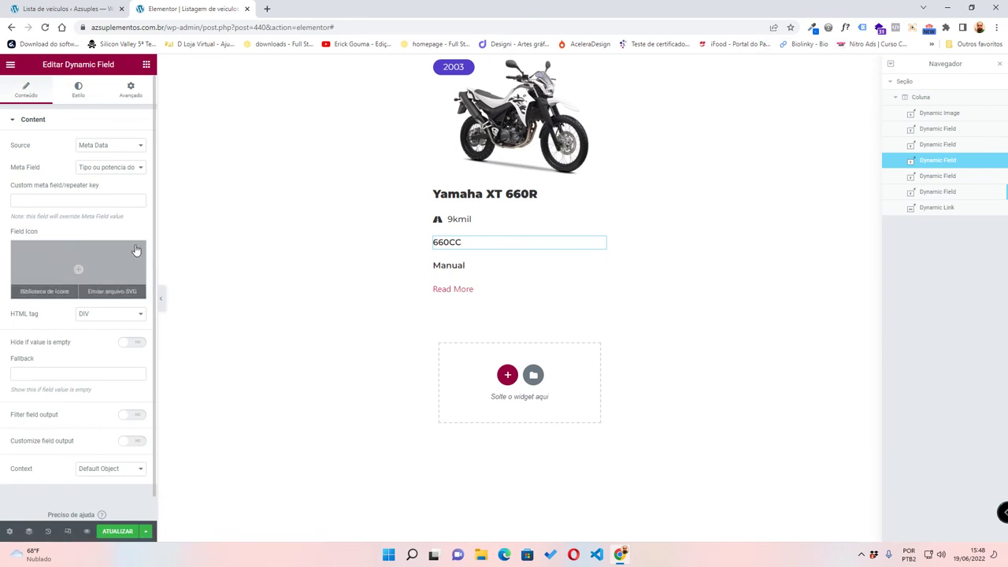
pyautogui.click(118, 264)
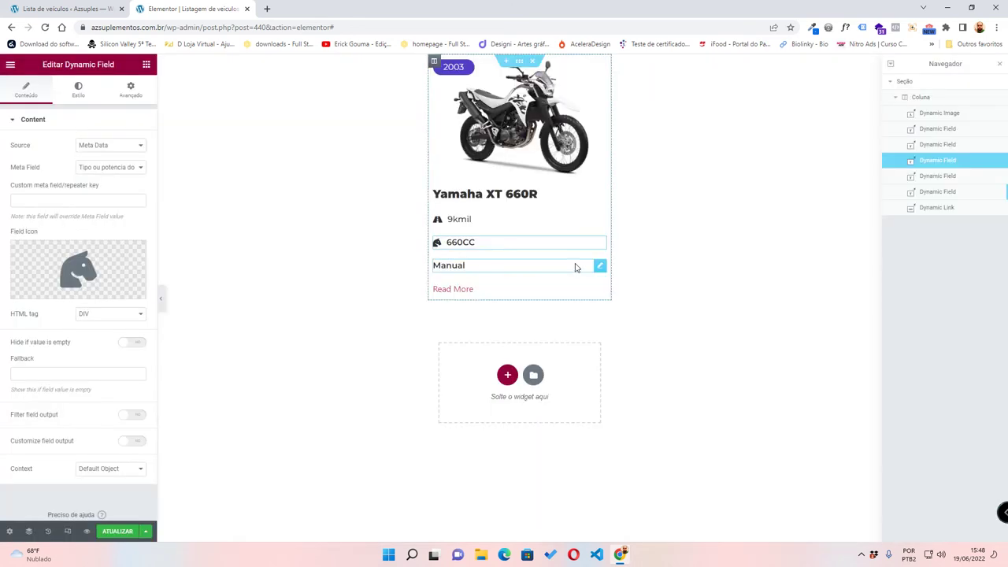
# - Find square icons in the icon library and insert the square wave icon in the transmission type field
pyautogui.click(77, 93)
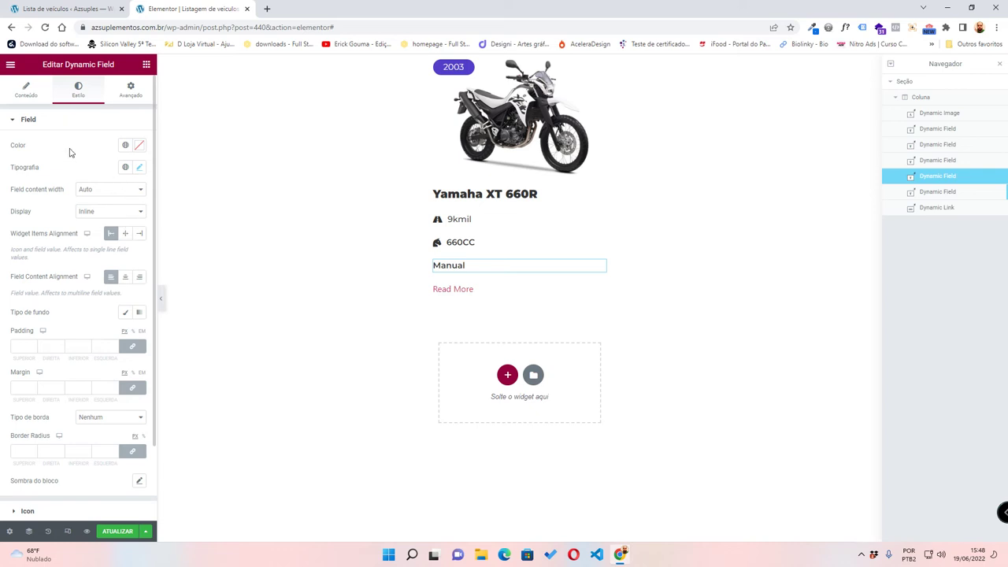
pyautogui.click(19, 93)
pyautogui.click(81, 266)
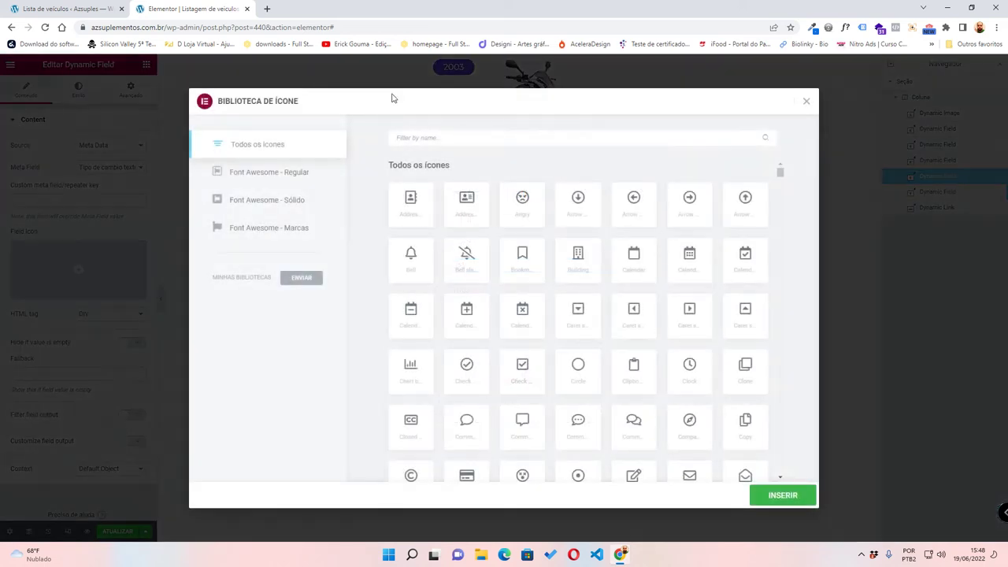
pyautogui.write('e')
pyautogui.press('BackSpace')
pyautogui.write('sque')
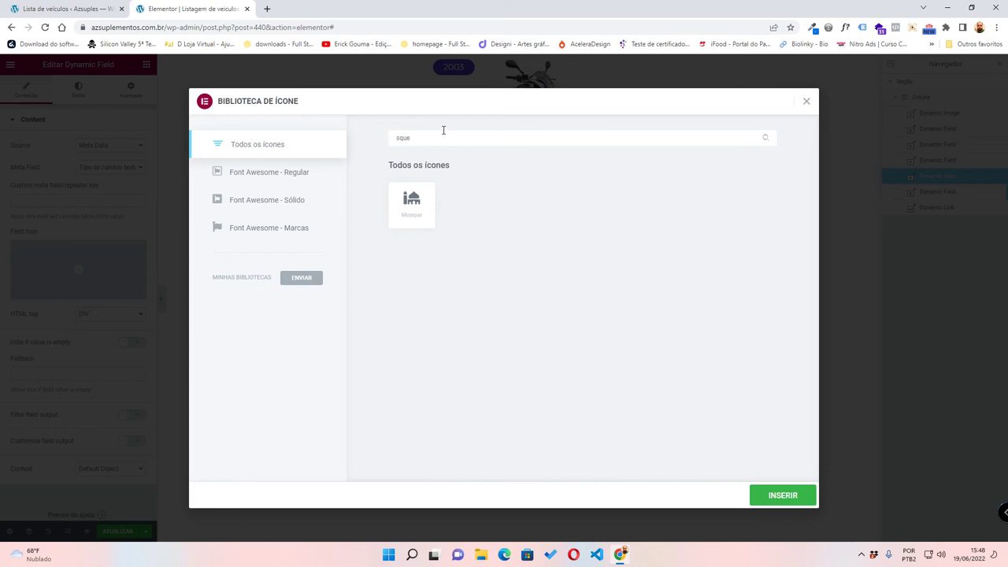
pyautogui.press('BackSpace')
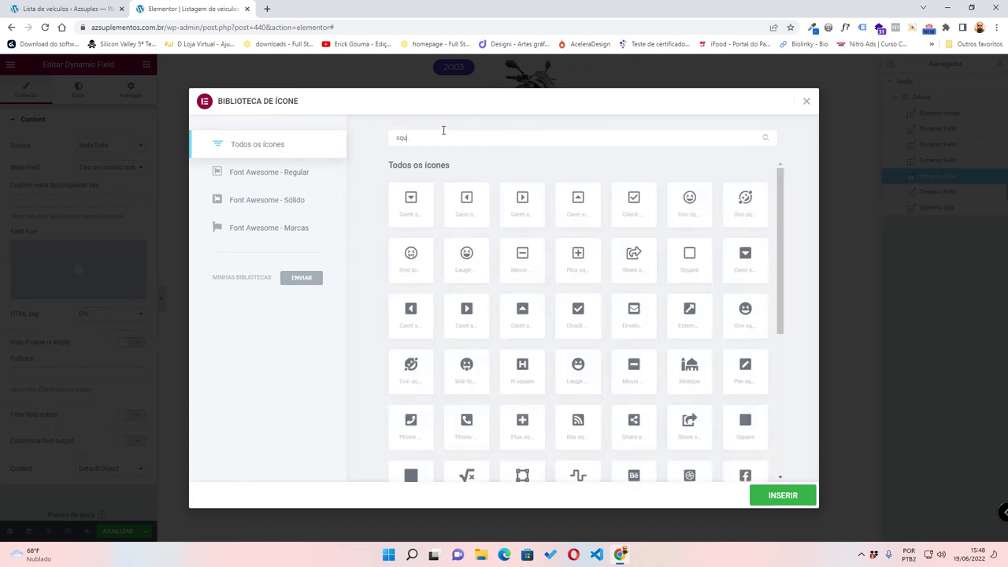
pyautogui.write('a')
pyautogui.scroll(-3, 602, 323)
pyautogui.scroll(-1, 607, 316)
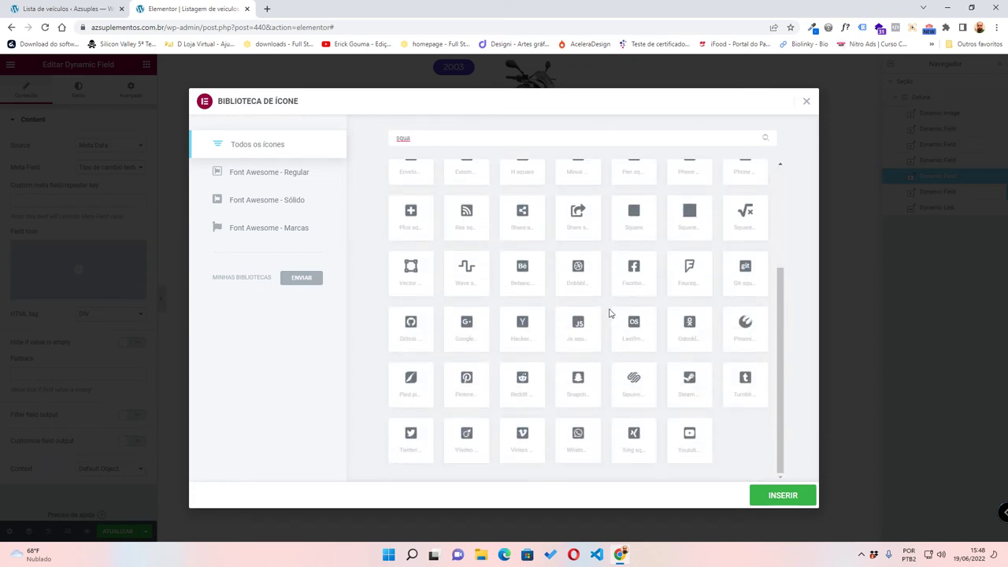
pyautogui.click(466, 268)
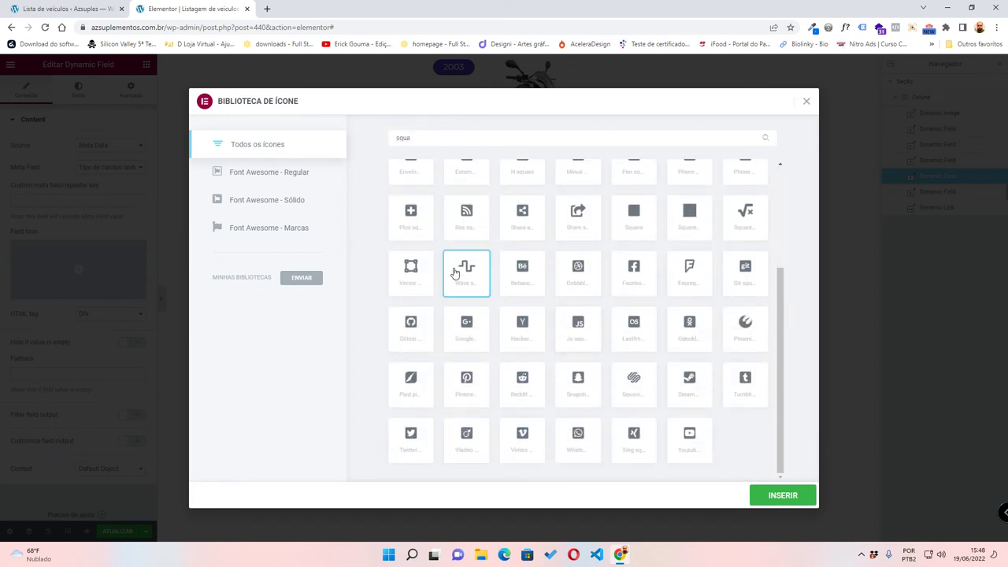
pyautogui.click(783, 495)
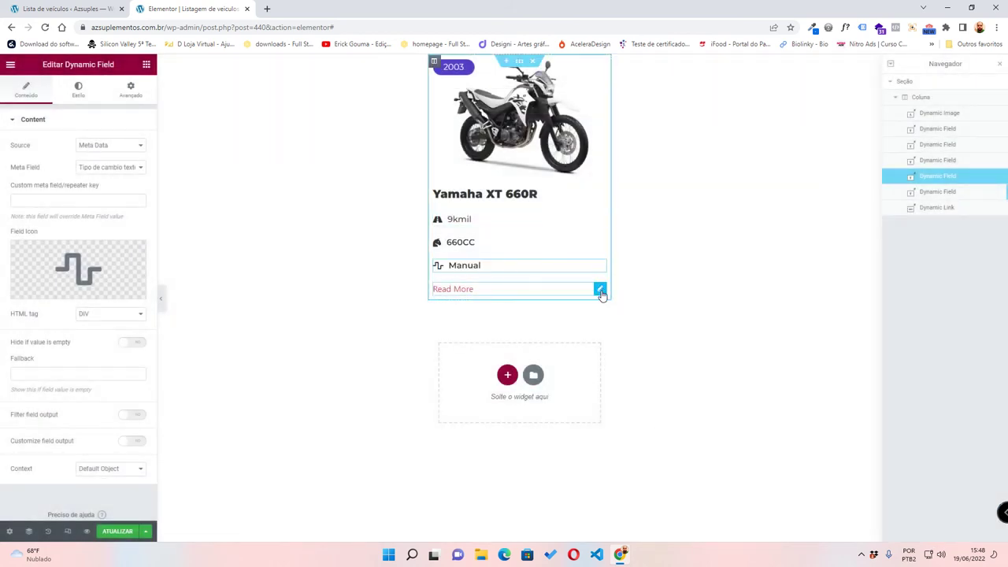
# - Change the dynamic link's label from Read More to "Ver veiculo"
pyautogui.click(600, 291)
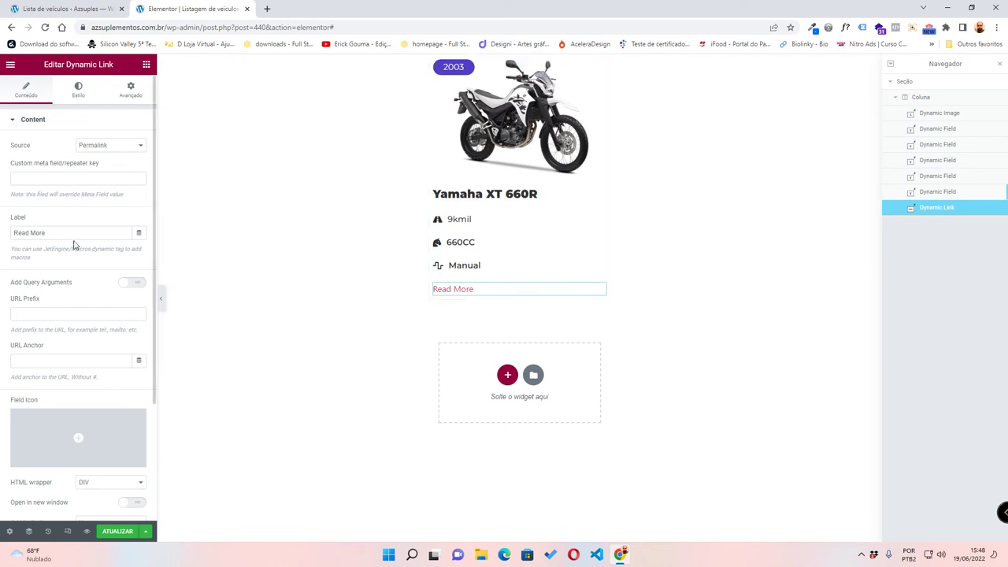
pyautogui.moveTo(75, 233); pyautogui.dragTo(13, 233)
pyautogui.write('S')
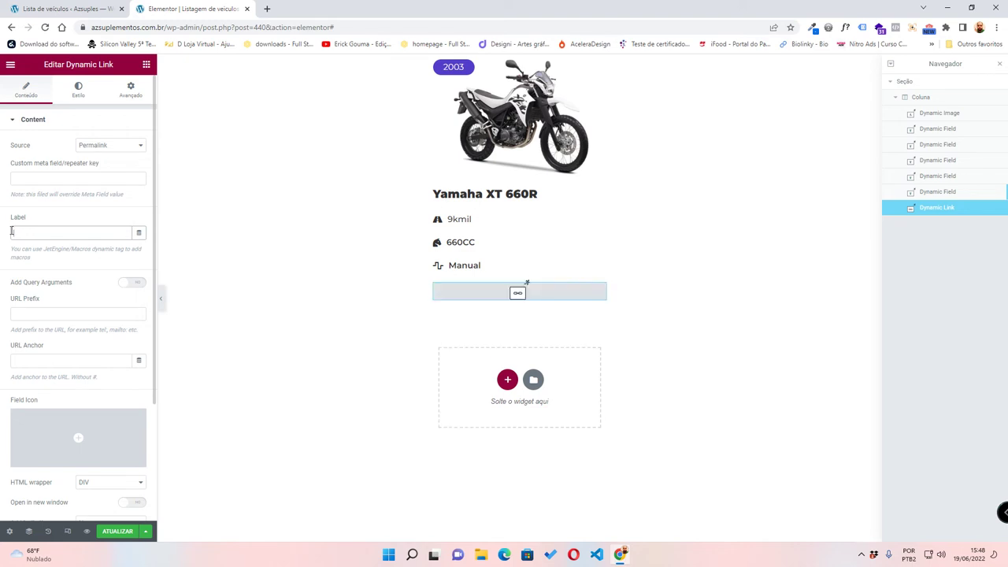
pyautogui.write('Ver')
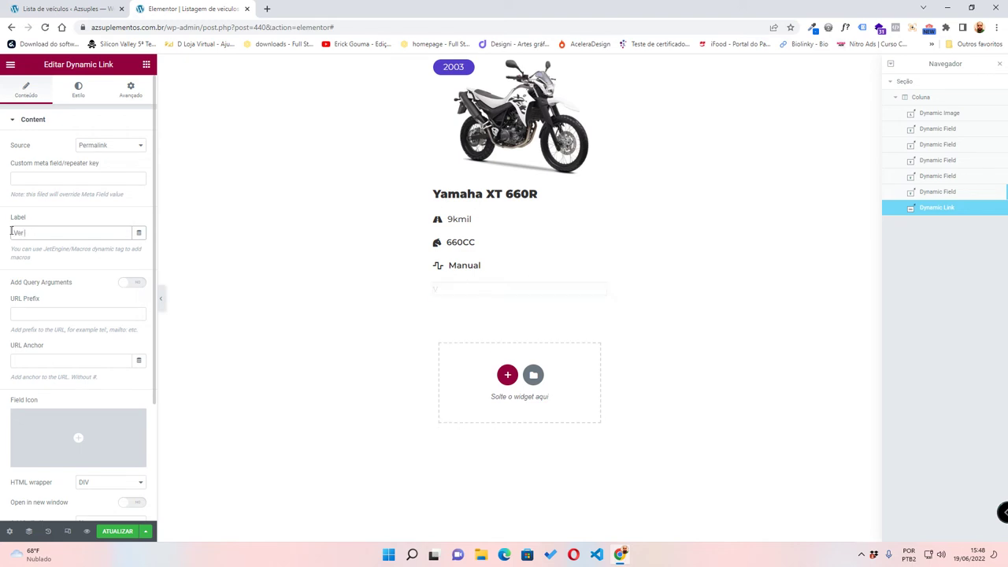
pyautogui.write(' veiculo')
# - Set the normal-state text color of the vehicle link to white, #FFFFFF
pyautogui.click(79, 91)
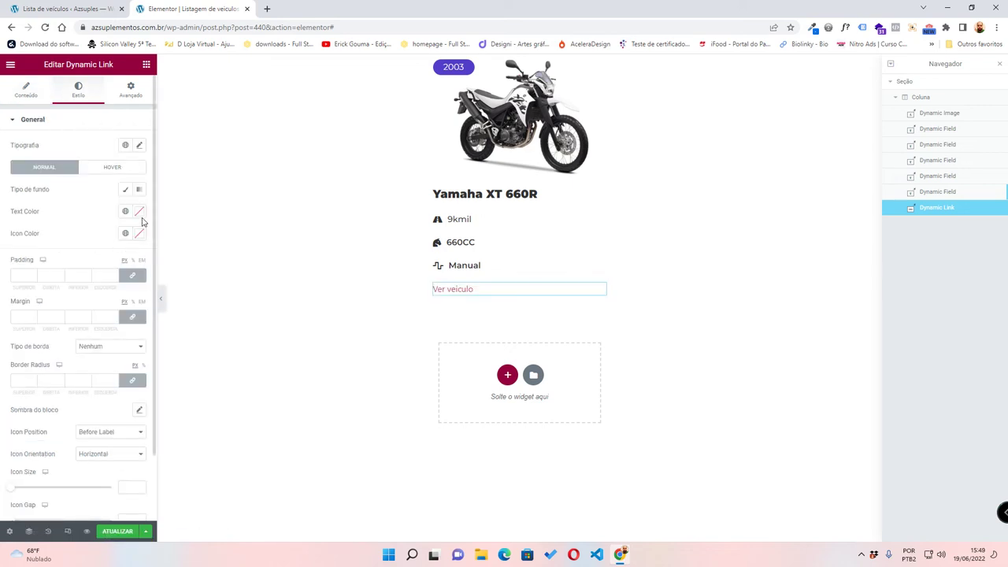
pyautogui.click(139, 213)
pyautogui.write('#ffffff')
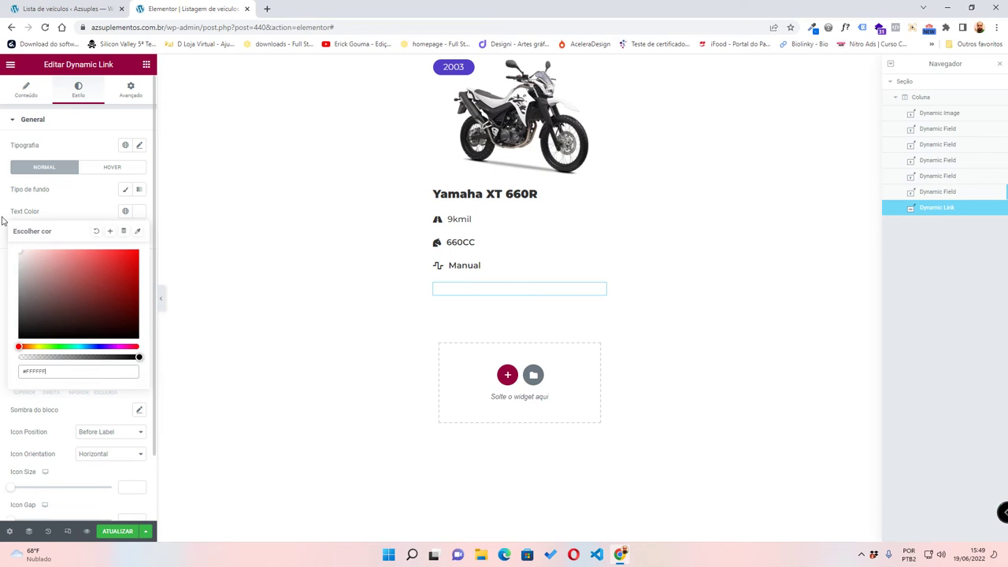
pyautogui.click(140, 213)
# - Give the vehicle link a classic background in the site's blue-violet global color
pyautogui.click(125, 190)
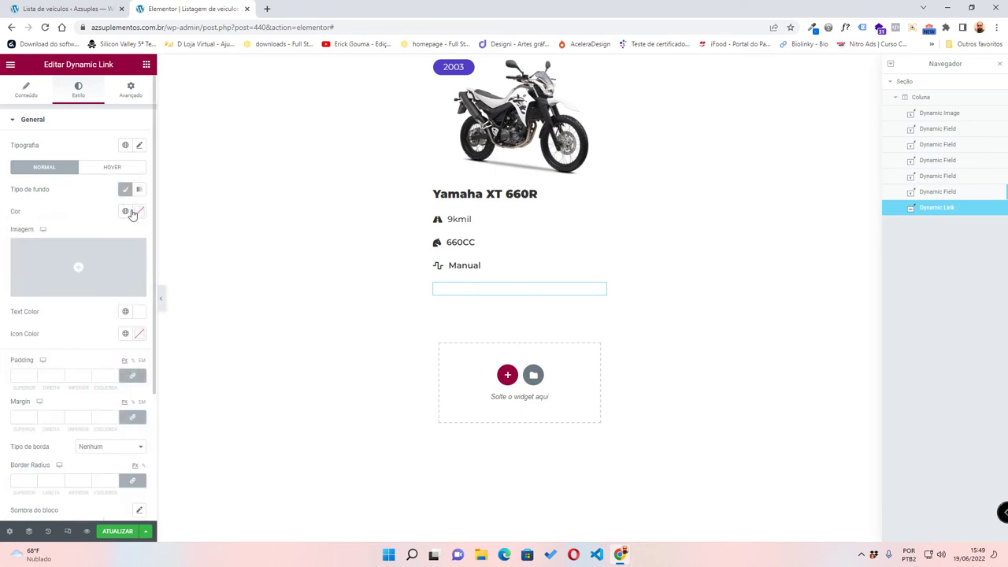
pyautogui.click(125, 211)
pyautogui.click(57, 333)
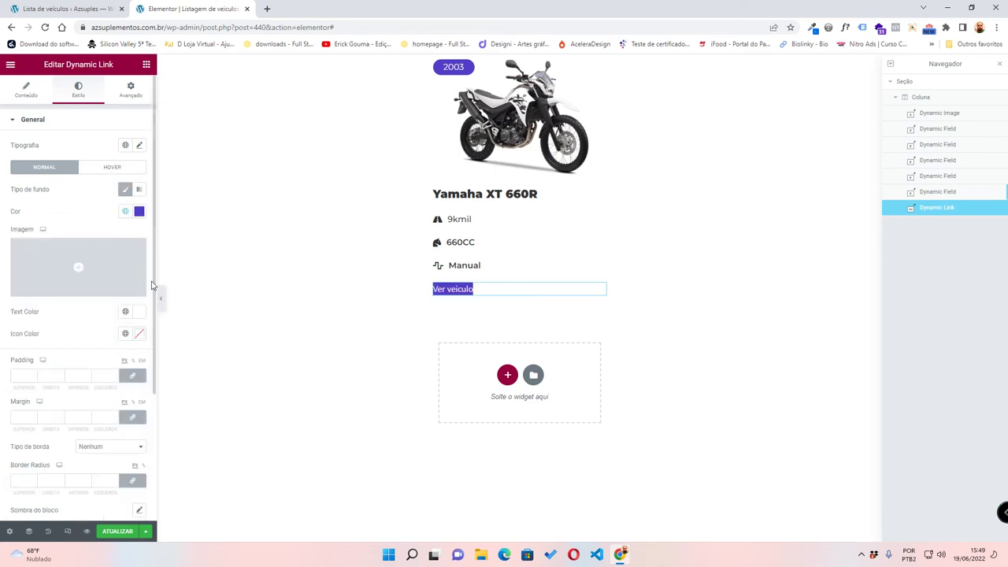
pyautogui.click(139, 212)
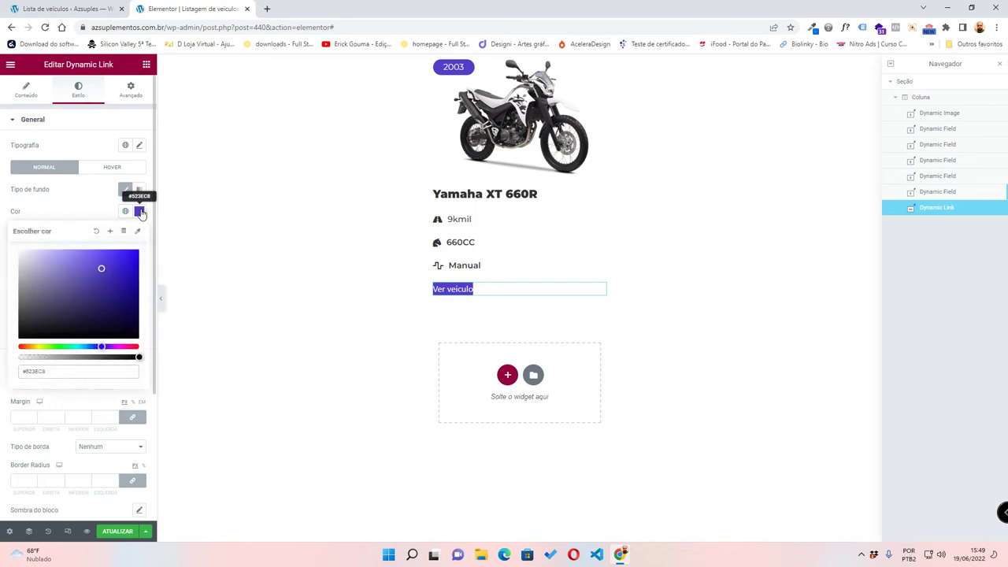
pyautogui.click(140, 213)
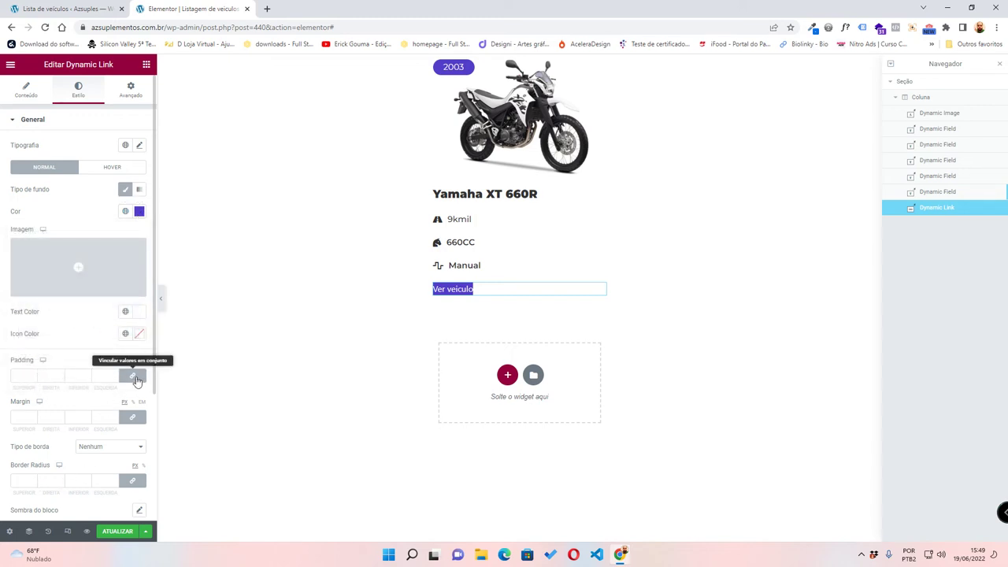
# - Unlink the vehicle link's padding values and set its left and right padding to 50 px
pyautogui.click(134, 378)
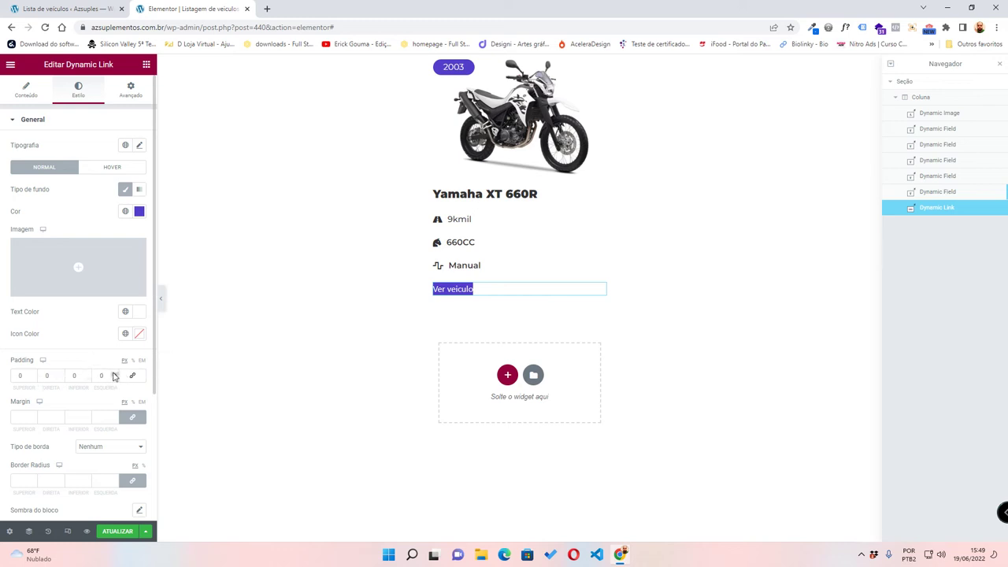
pyautogui.click(114, 374)
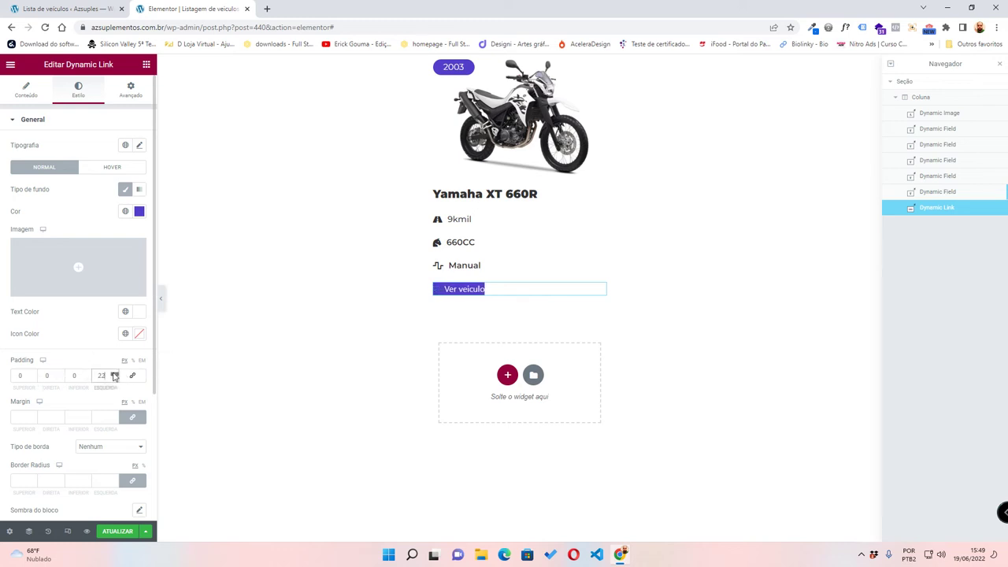
pyautogui.moveTo(114, 376); pyautogui.dragTo(113, 377)
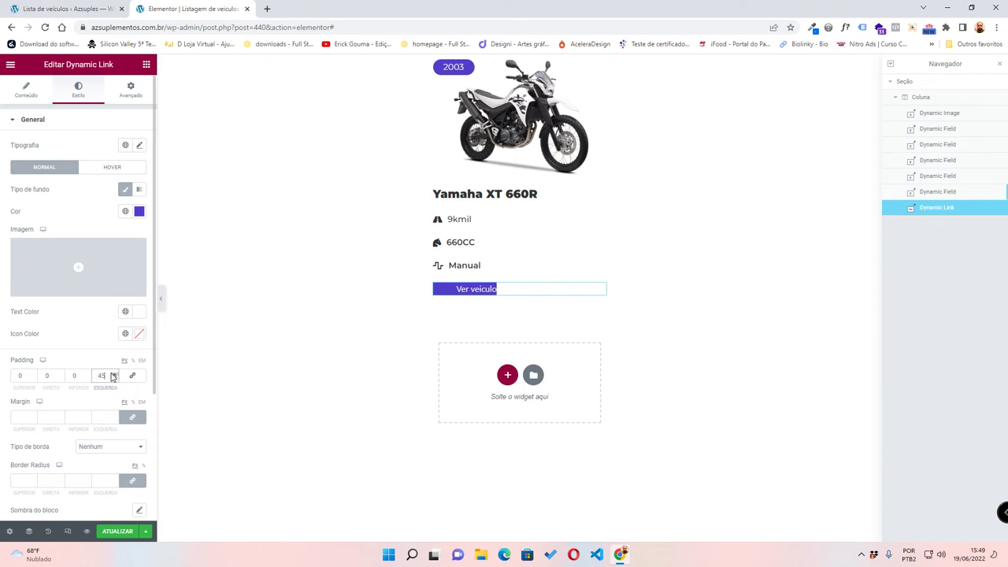
pyautogui.write('50')
pyautogui.click(47, 376)
pyautogui.write('50')
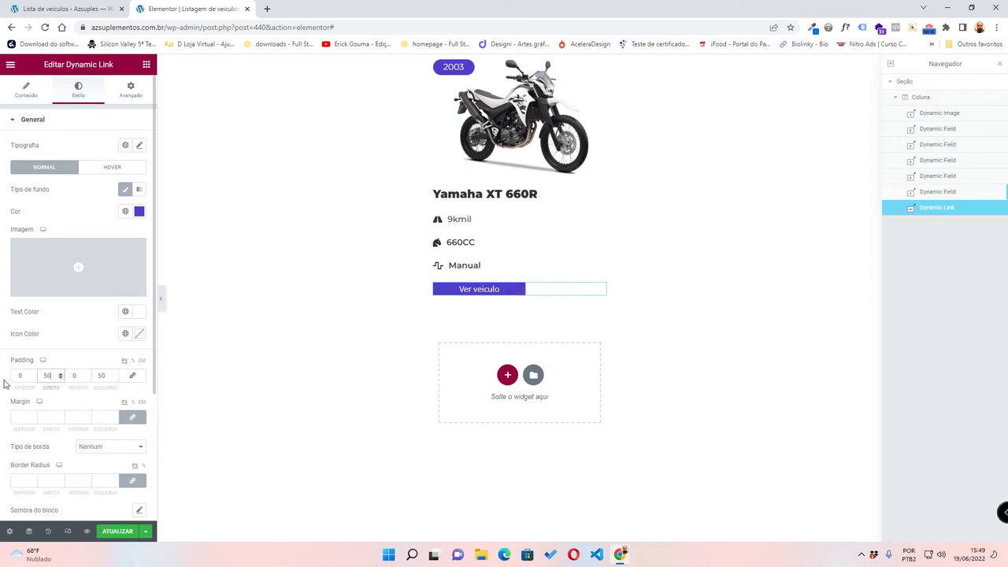
# - Try 5 px for the vehicle link's top and bottom padding, and settle on 10 px for both
pyautogui.click(22, 376)
pyautogui.write('5')
pyautogui.click(69, 376)
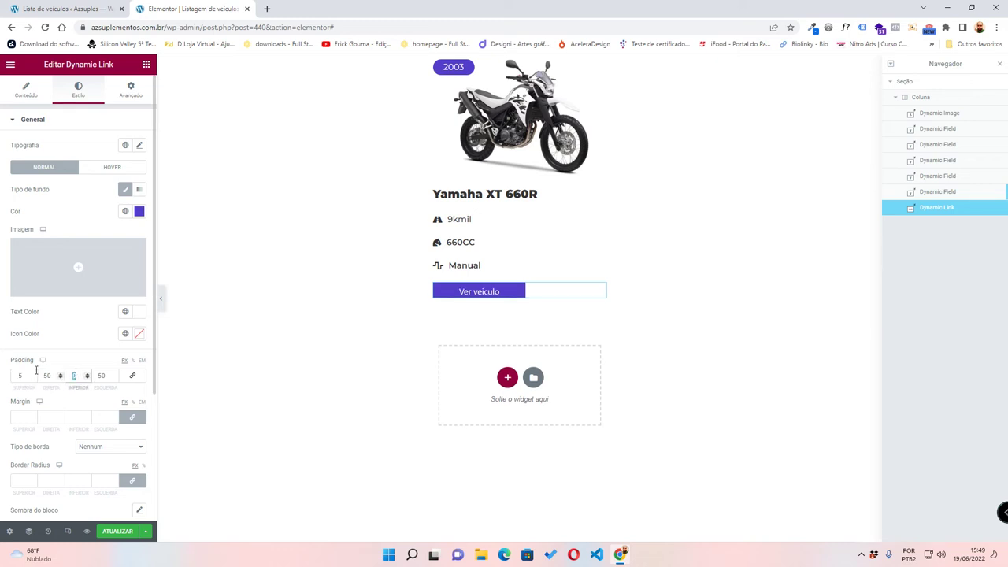
pyautogui.write('5')
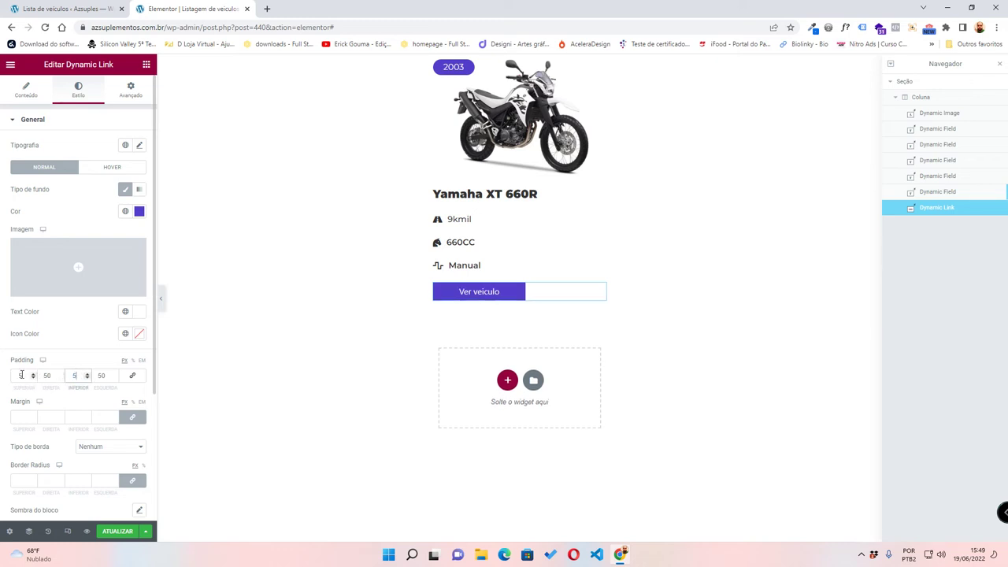
pyautogui.click(21, 375)
pyautogui.write('10')
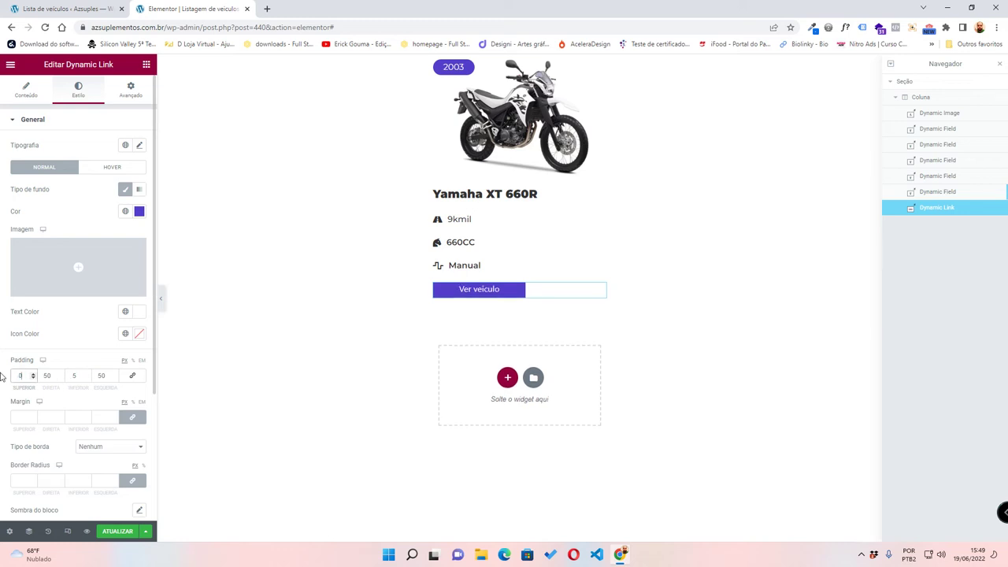
pyautogui.click(75, 376)
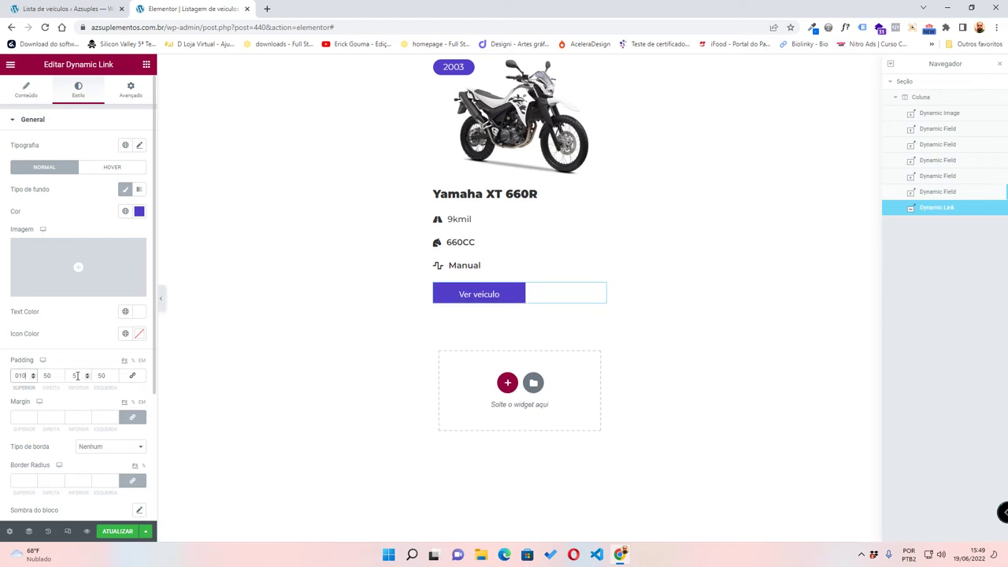
pyautogui.write('10')
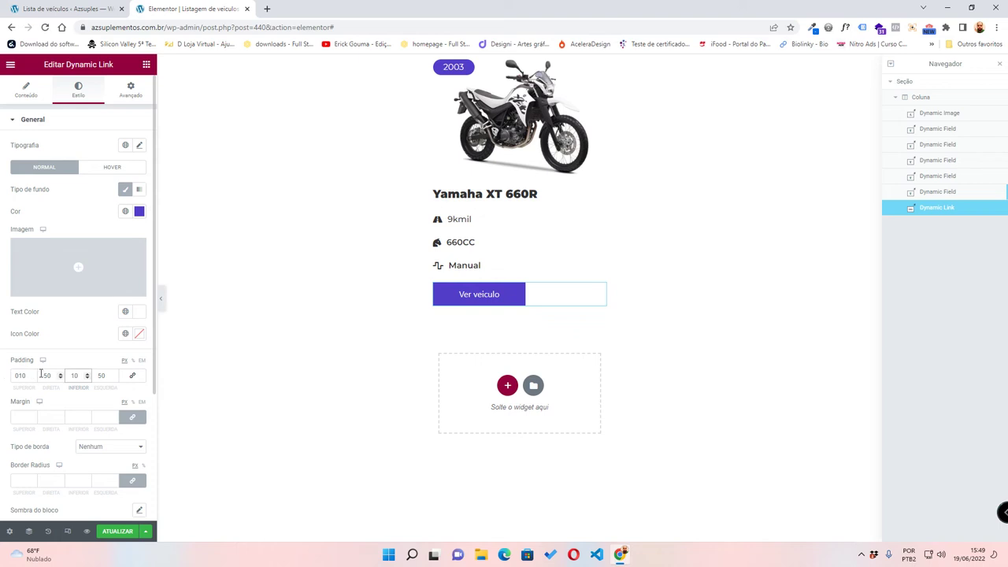
# - Widen the vehicle link's left and right padding to 60 px
pyautogui.click(111, 373)
pyautogui.write('60')
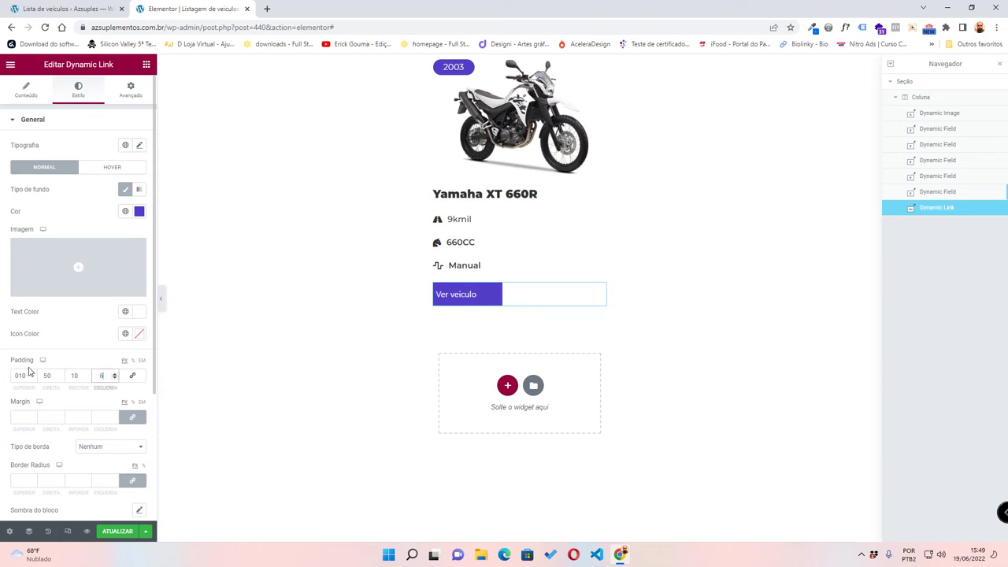
pyautogui.click(47, 375)
pyautogui.write('60')
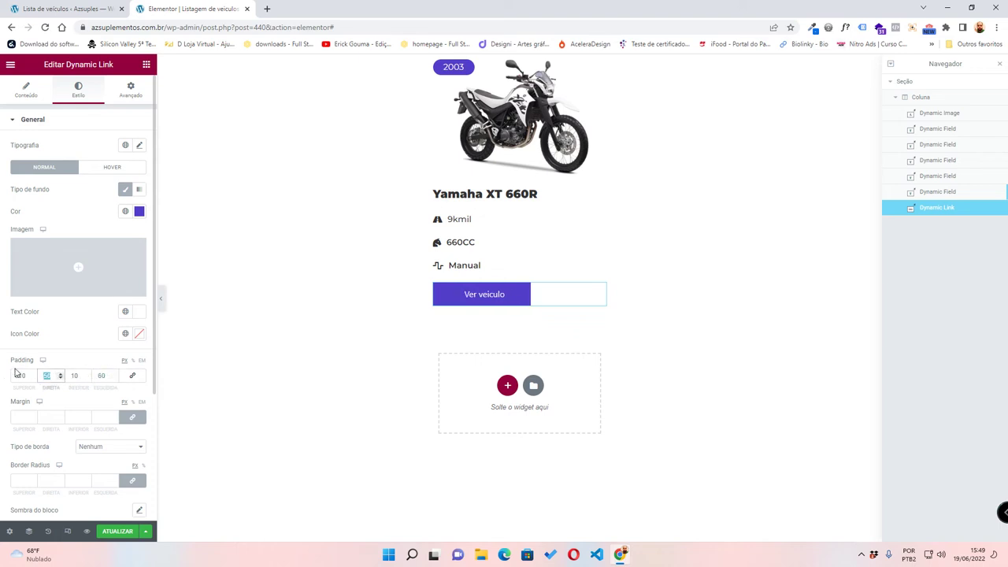
pyautogui.write('60')
pyautogui.scroll(-2, 45, 430)
pyautogui.scroll(2, 45, 430)
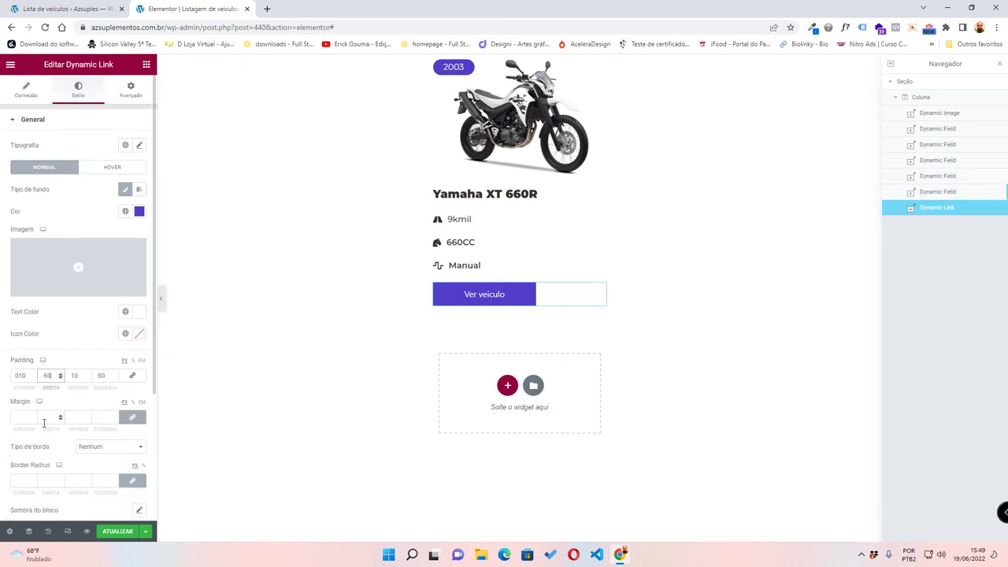
# - Center the "Ver veiculo" link horizontally within the vehicle card
pyautogui.click(35, 85)
pyautogui.scroll(-2, 79, 417)
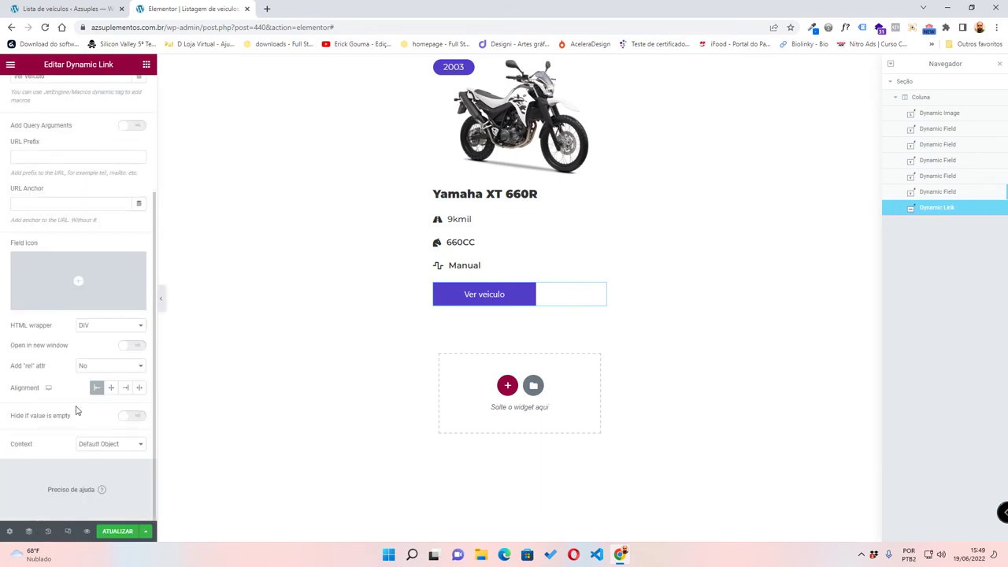
pyautogui.click(112, 388)
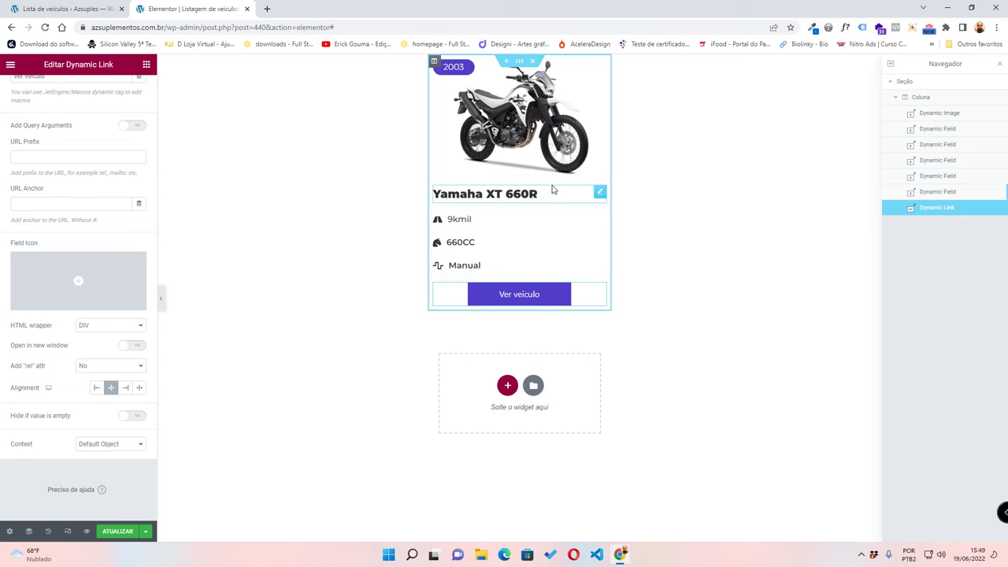
# - Round the vehicle link's corners with a linked border radius of 20 px on all sides
pyautogui.scroll(2, 82, 130)
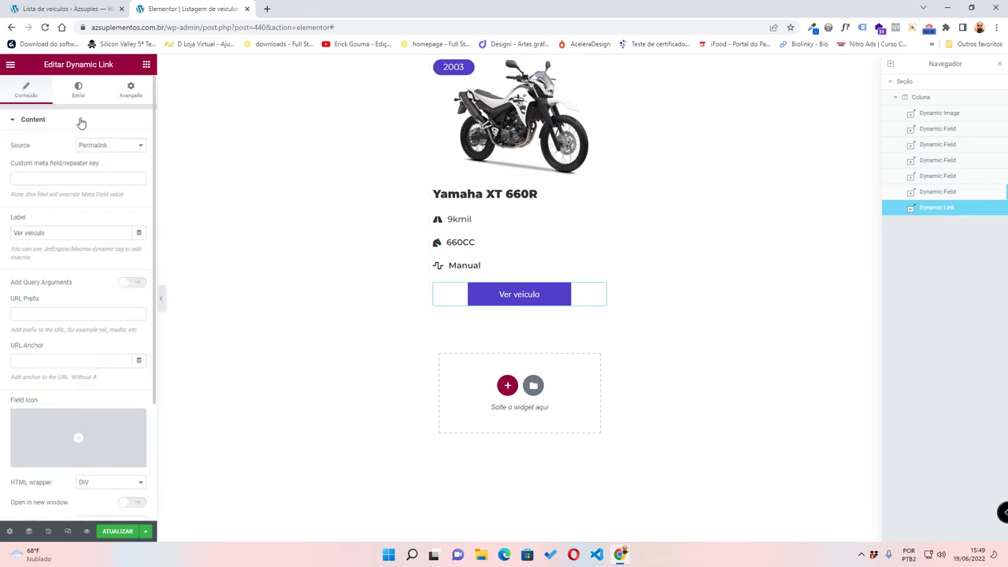
pyautogui.click(79, 93)
pyautogui.scroll(-4, 108, 292)
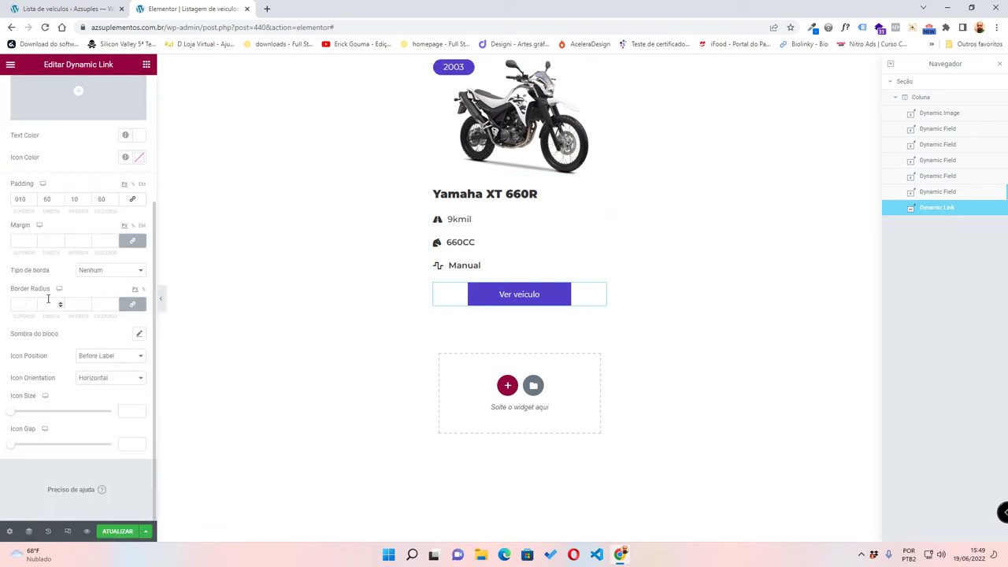
pyautogui.doubleClick(33, 303)
pyautogui.tripleClick(33, 303)
pyautogui.tripleClick(33, 303)
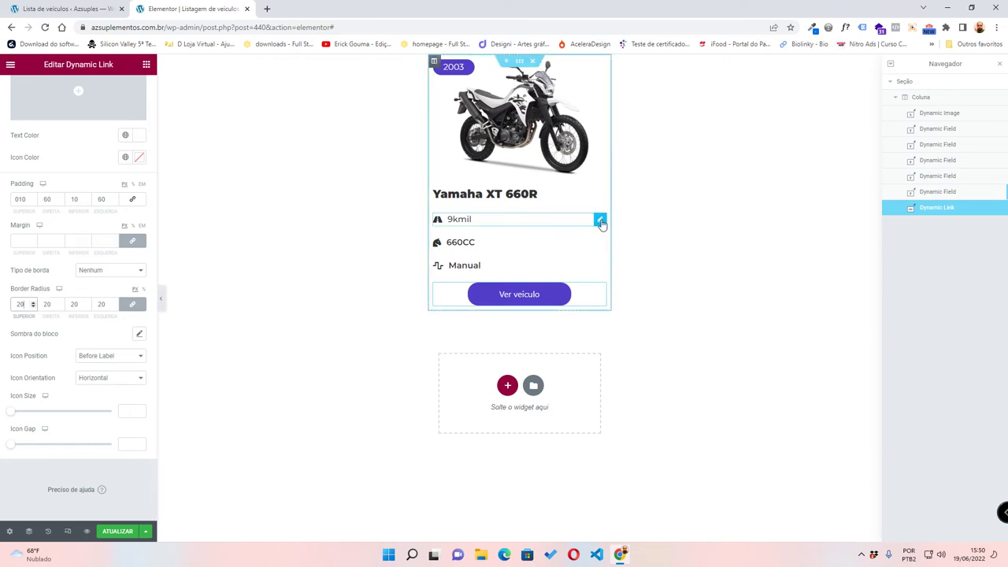
# - Enable Widget Stalker on the mileage (Km rodado) field, with the Units size method and a widget width of 33%
pyautogui.click(600, 221)
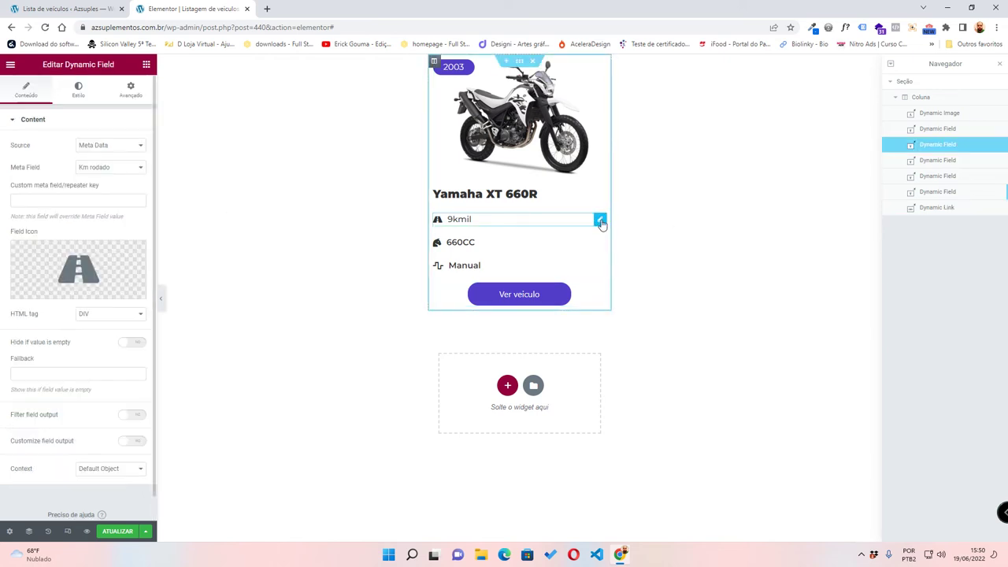
pyautogui.click(136, 96)
pyautogui.scroll(-10, 90, 304)
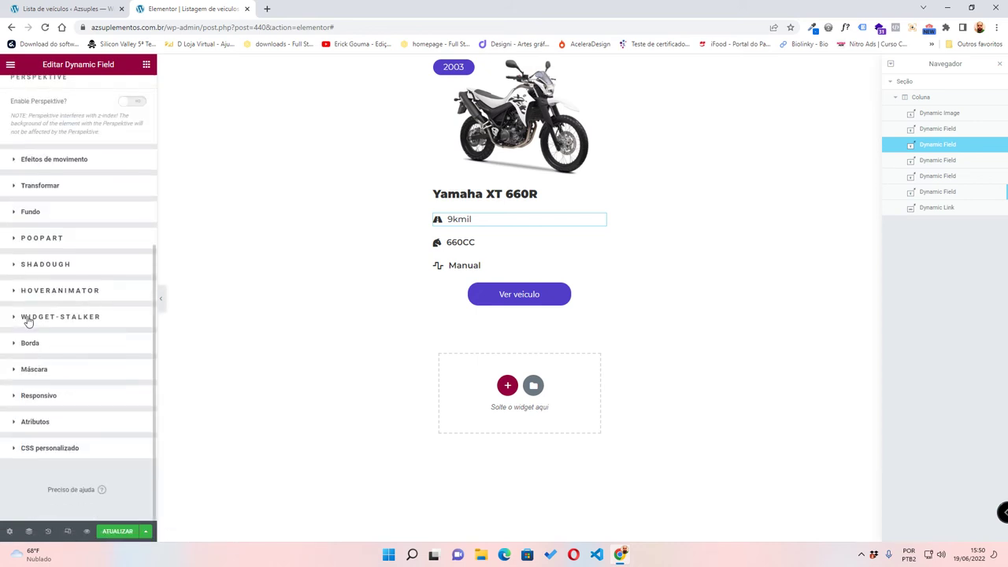
pyautogui.click(28, 318)
pyautogui.click(138, 339)
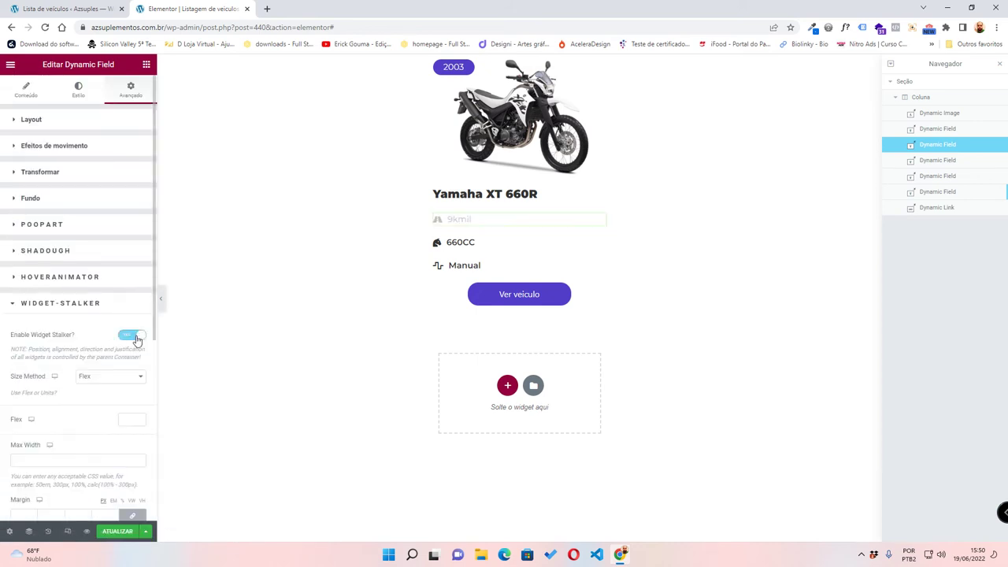
pyautogui.click(98, 378)
pyautogui.click(93, 396)
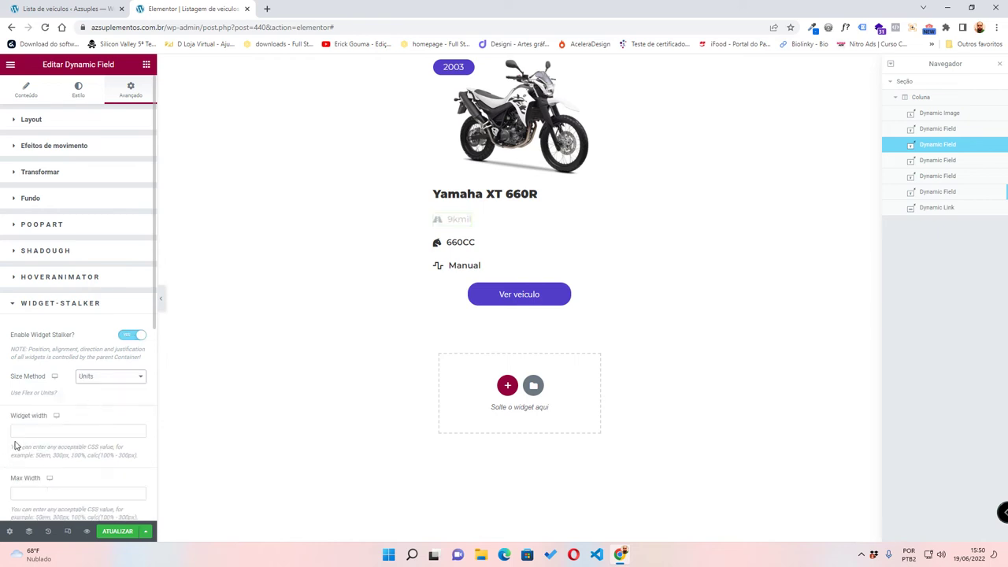
pyautogui.click(36, 431)
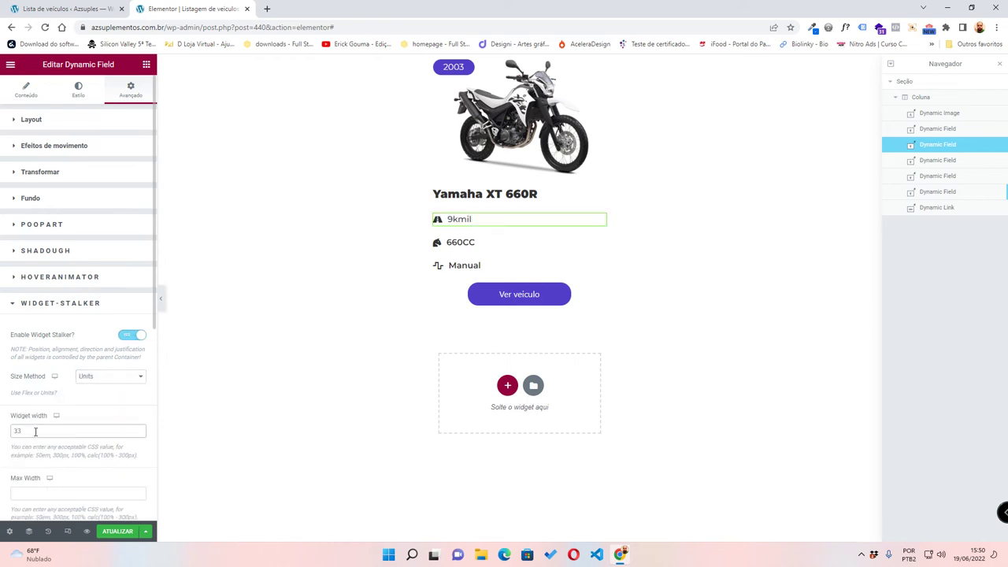
pyautogui.write('33%')
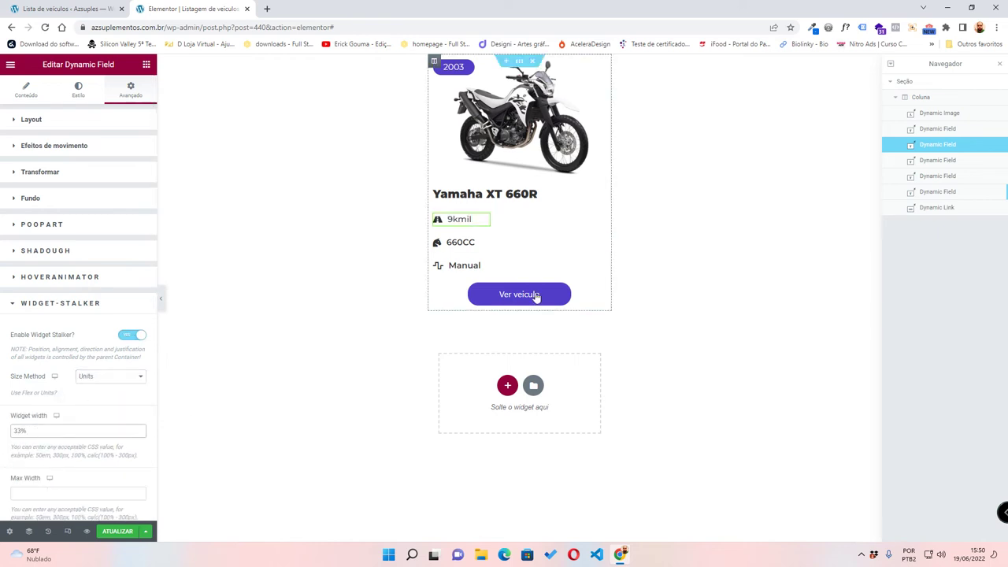
# - Enable Widget Stalker on the engine power field with the horse icon, sized in Units with a widget width of 33%
pyautogui.click(600, 245)
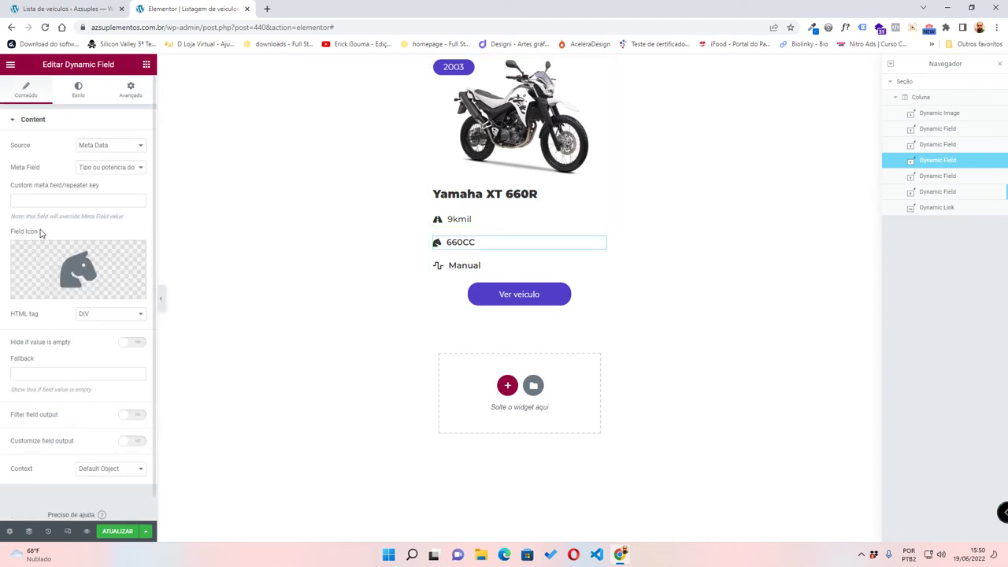
pyautogui.click(122, 90)
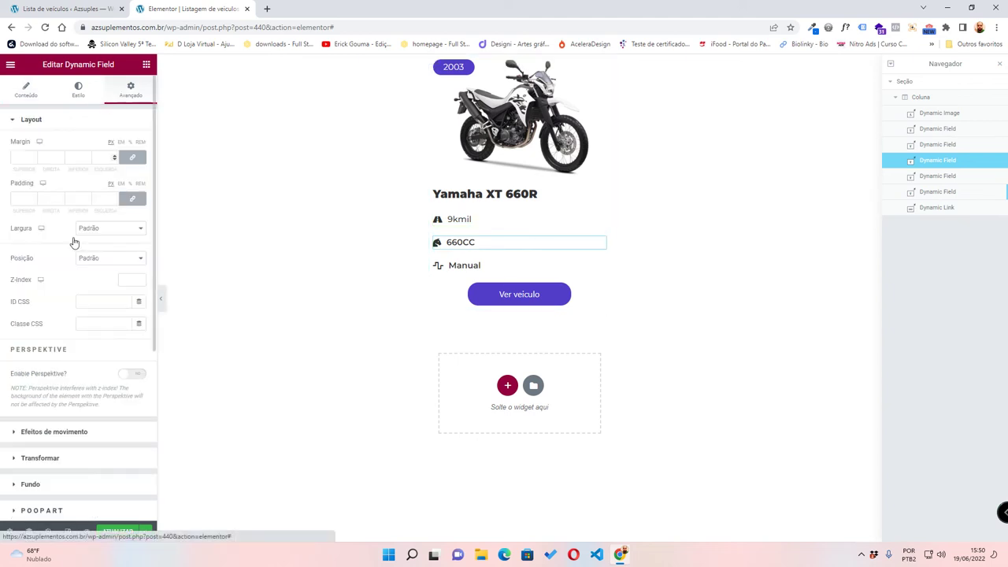
pyautogui.scroll(-5, 48, 315)
pyautogui.click(25, 328)
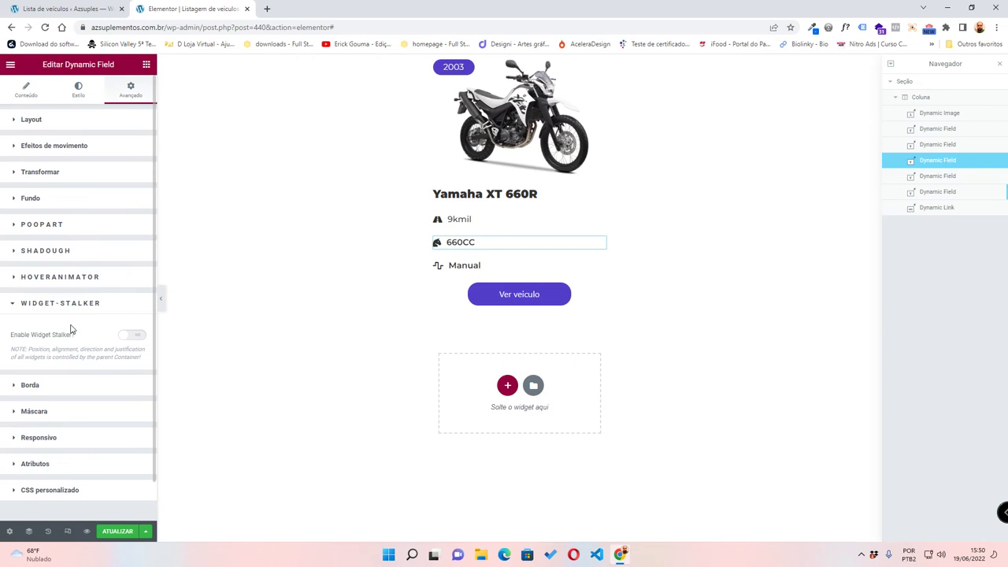
pyautogui.click(139, 342)
pyautogui.click(93, 376)
pyautogui.click(95, 399)
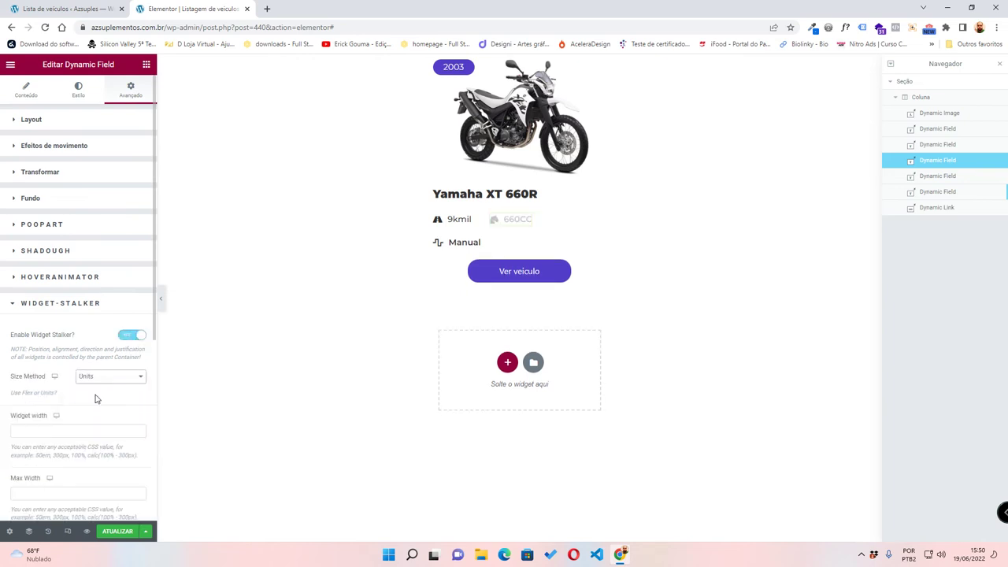
pyautogui.click(27, 430)
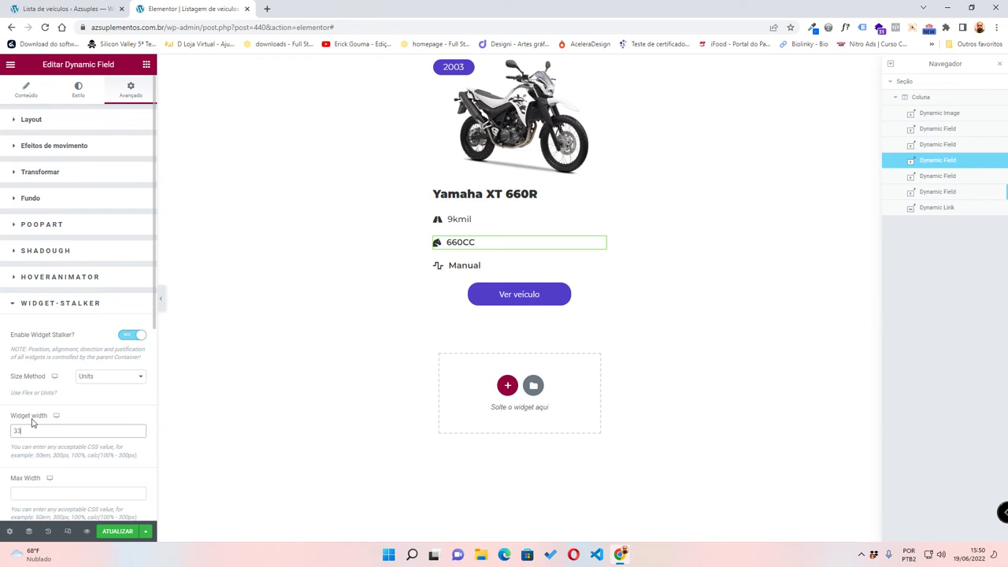
pyautogui.write('33%')
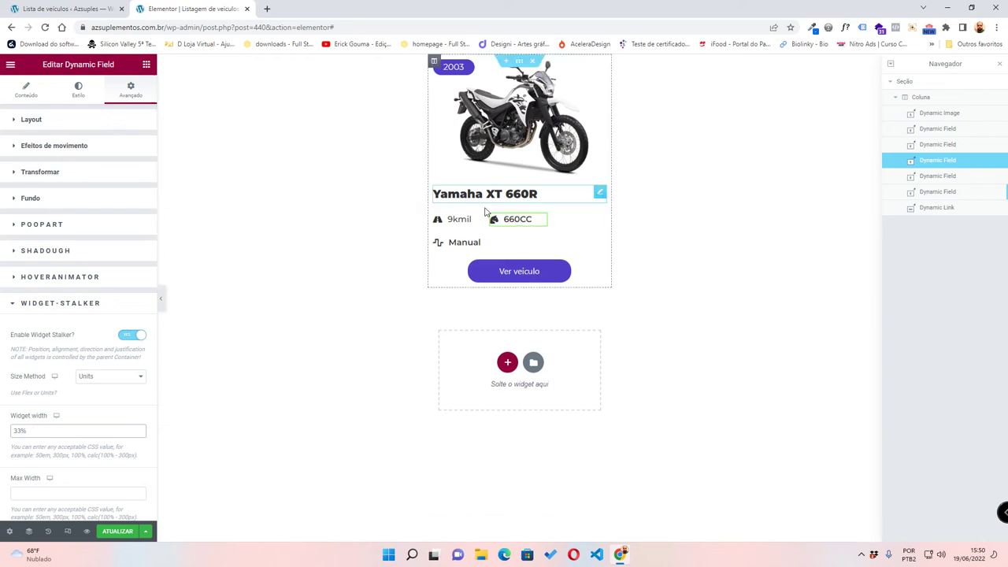
# - Enable Widget Stalker on the transmission type field, using the Units size method and a widget width of 33%
pyautogui.click(598, 245)
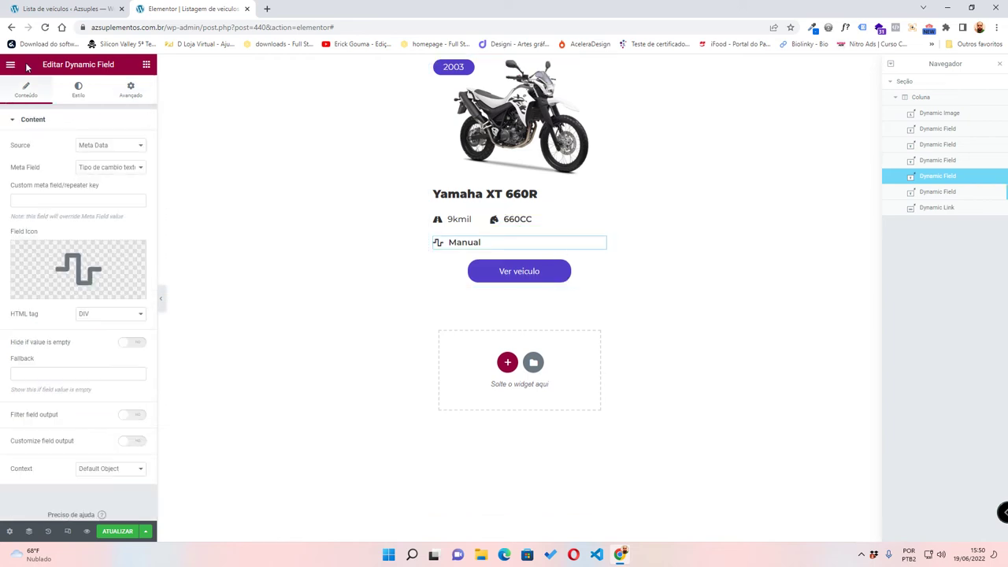
pyautogui.click(125, 93)
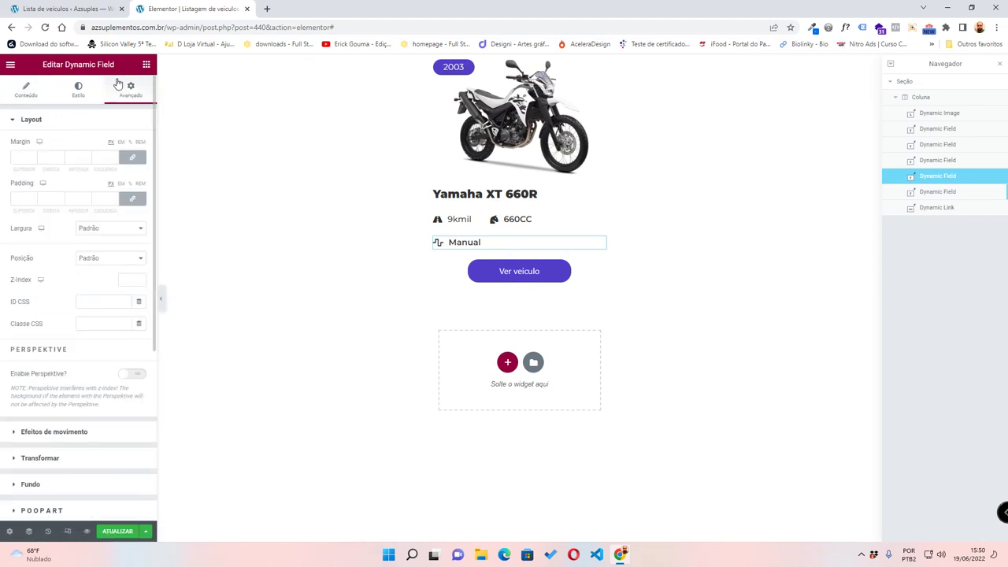
pyautogui.scroll(-3, 68, 288)
pyautogui.click(45, 328)
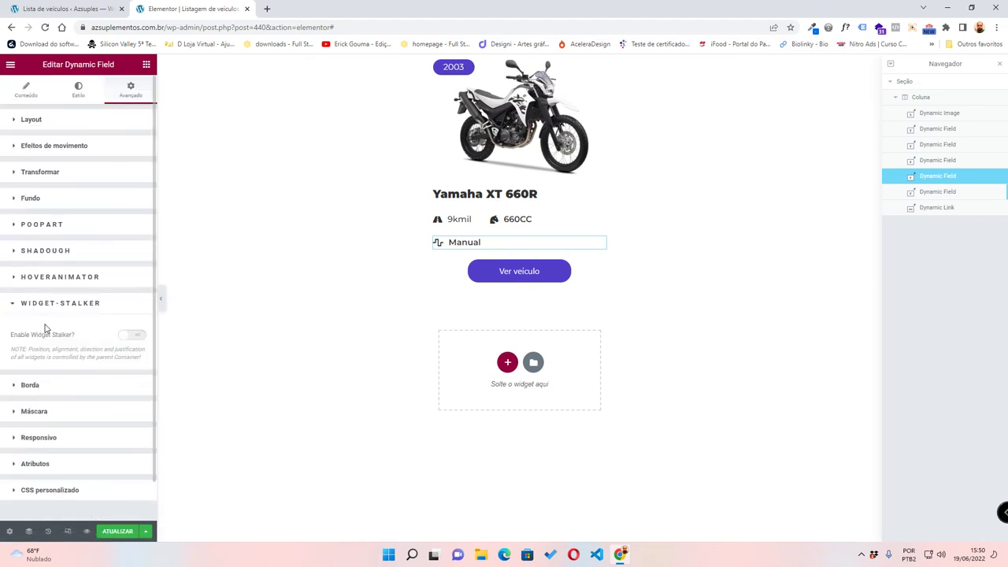
pyautogui.click(137, 339)
pyautogui.click(99, 377)
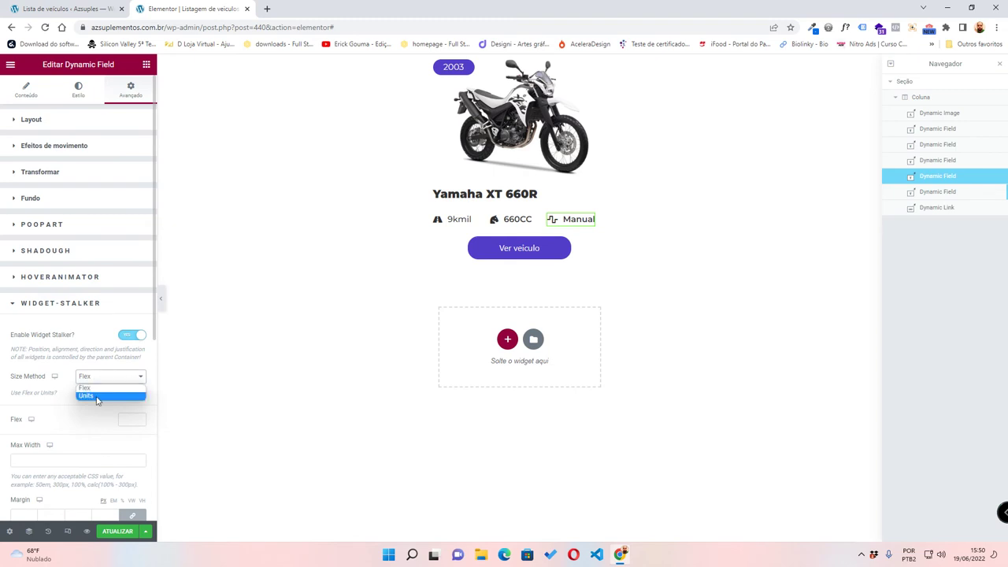
pyautogui.click(99, 396)
pyautogui.click(24, 432)
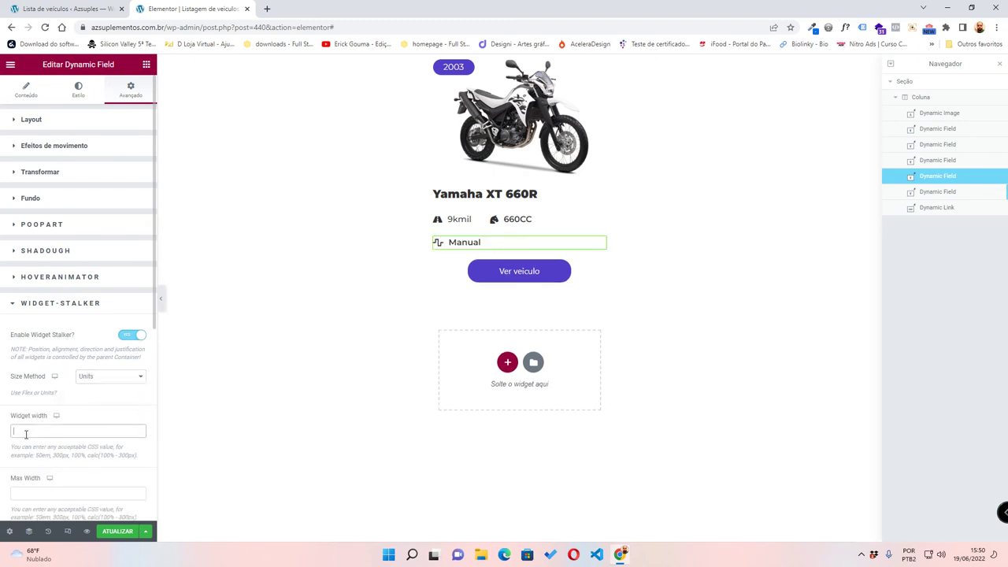
pyautogui.write('33%')
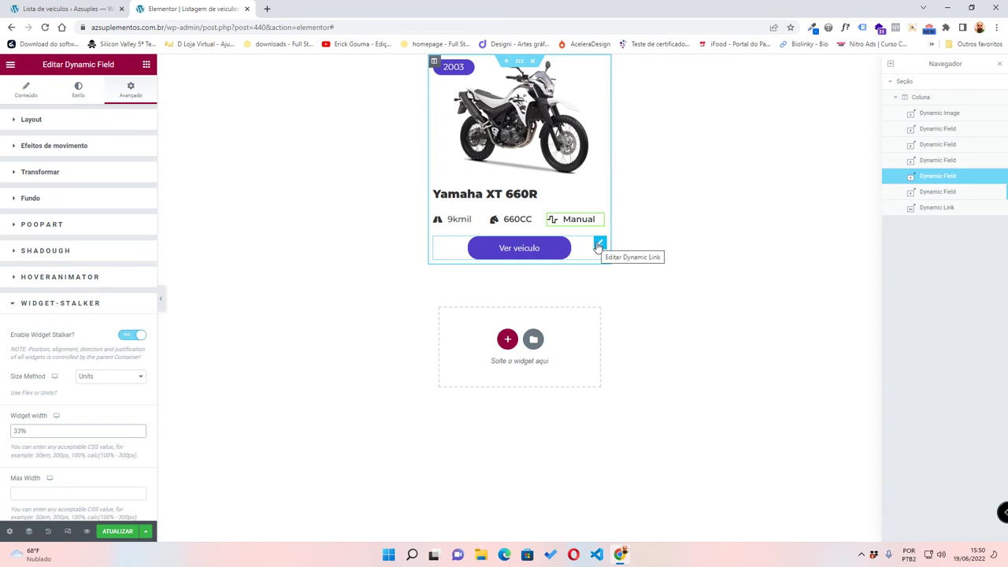
# - Give the vehicle link button an unlinked top margin of 10 px, with 0 on the other sides
pyautogui.click(599, 245)
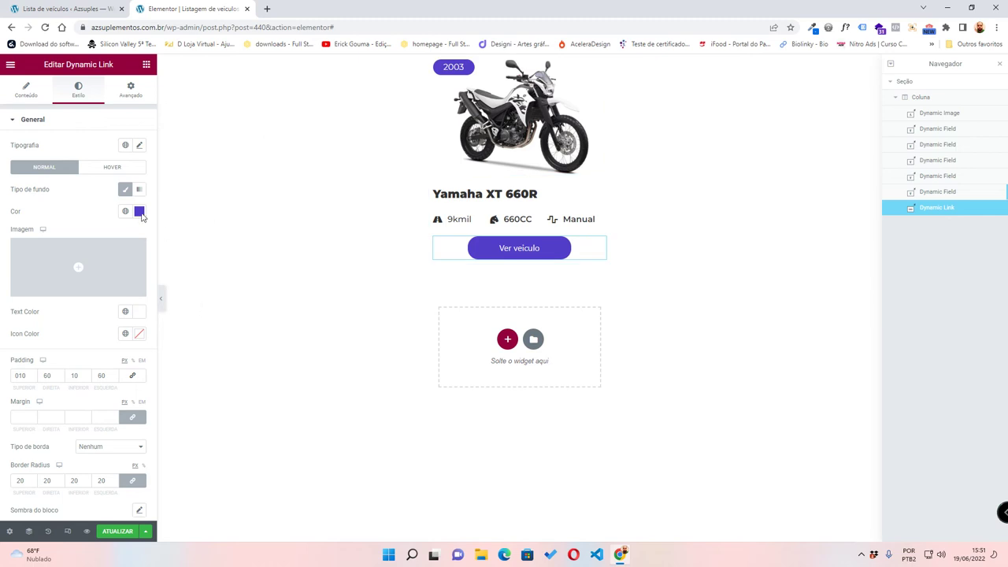
pyautogui.click(131, 90)
pyautogui.scroll(-5, 92, 368)
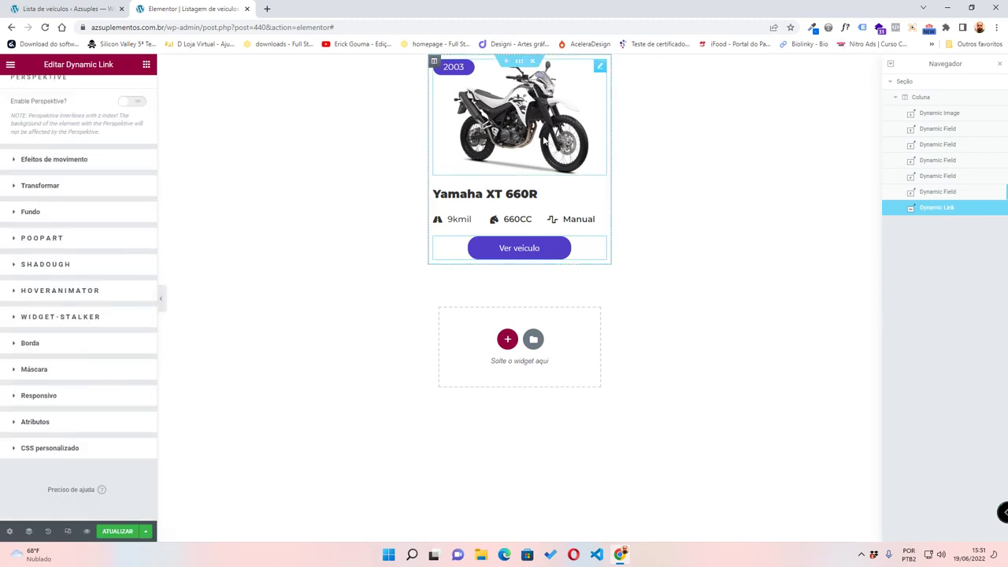
pyautogui.scroll(3, 75, 270)
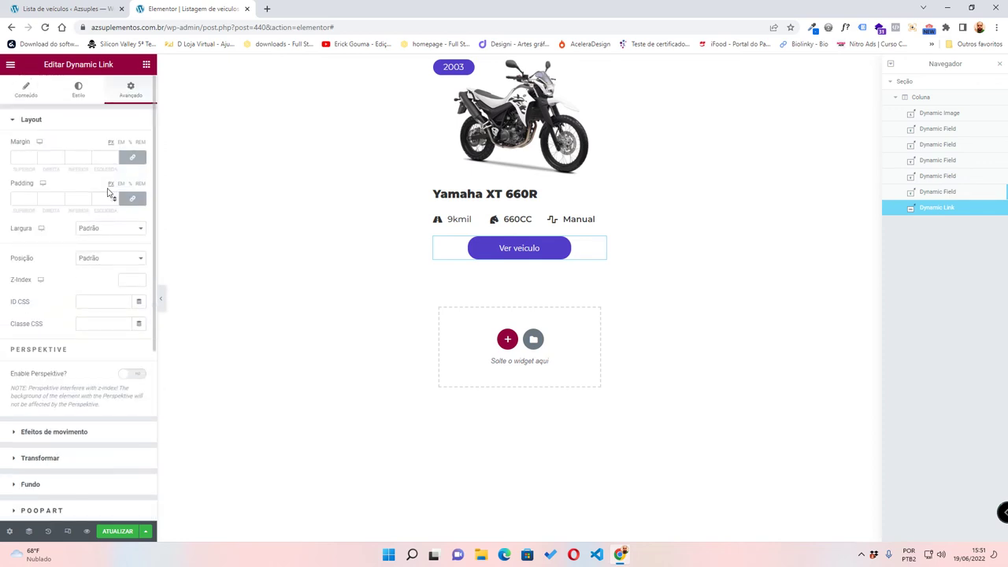
pyautogui.click(133, 157)
pyautogui.click(34, 157)
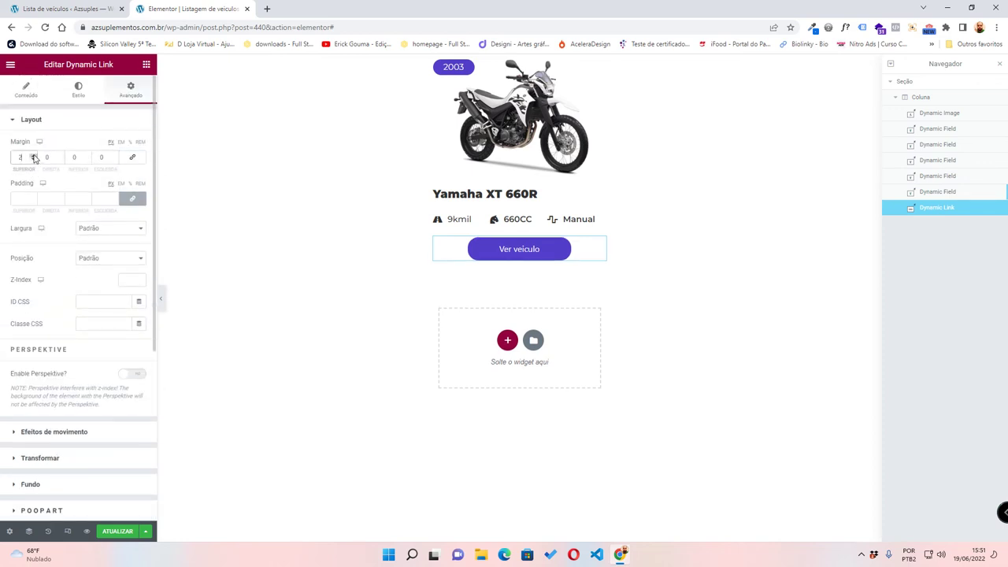
pyautogui.click(34, 157)
pyautogui.click(34, 157)
pyautogui.click(33, 157)
pyautogui.click(34, 156)
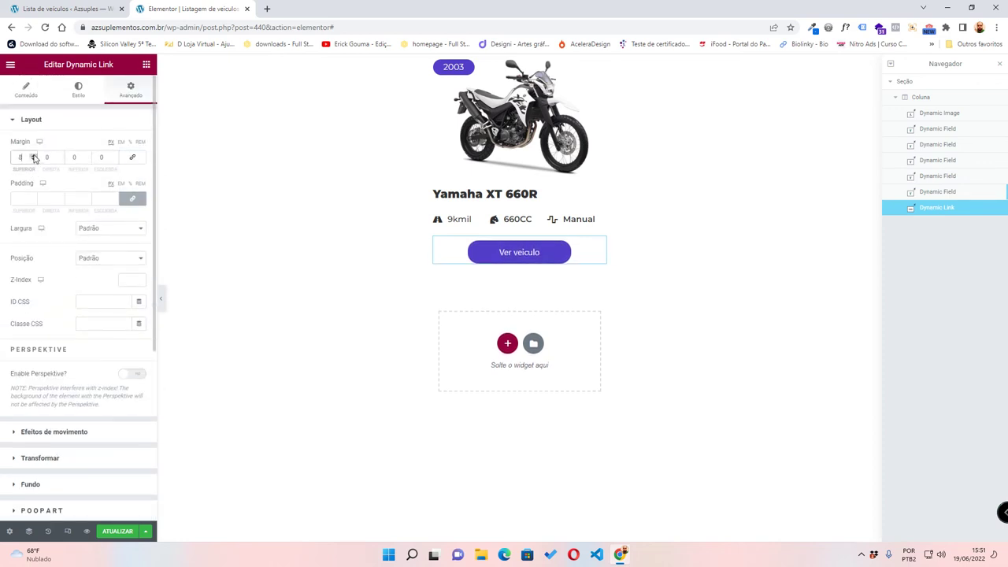
pyautogui.click(34, 157)
pyautogui.click(34, 157)
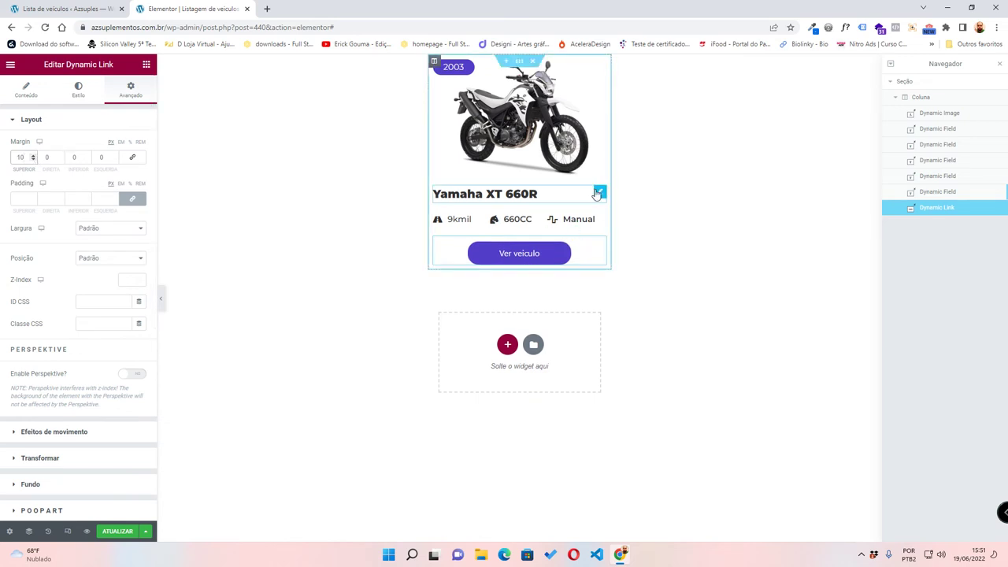
# - Duplicate the vehicle title field and switch the copy's source to Meta Data with the Preço visual meta field
pyautogui.click(597, 193)
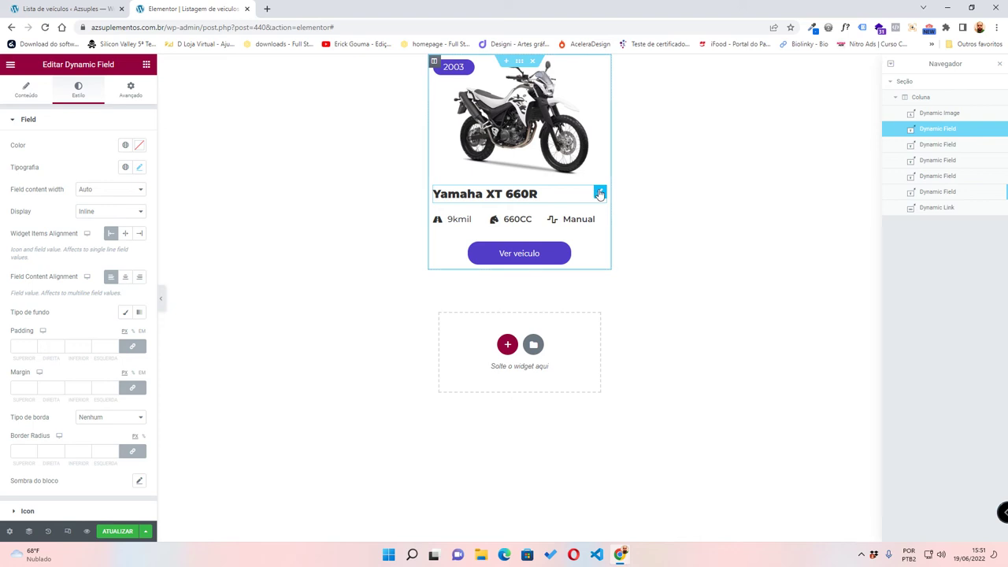
pyautogui.rightClick(600, 193)
pyautogui.click(619, 214)
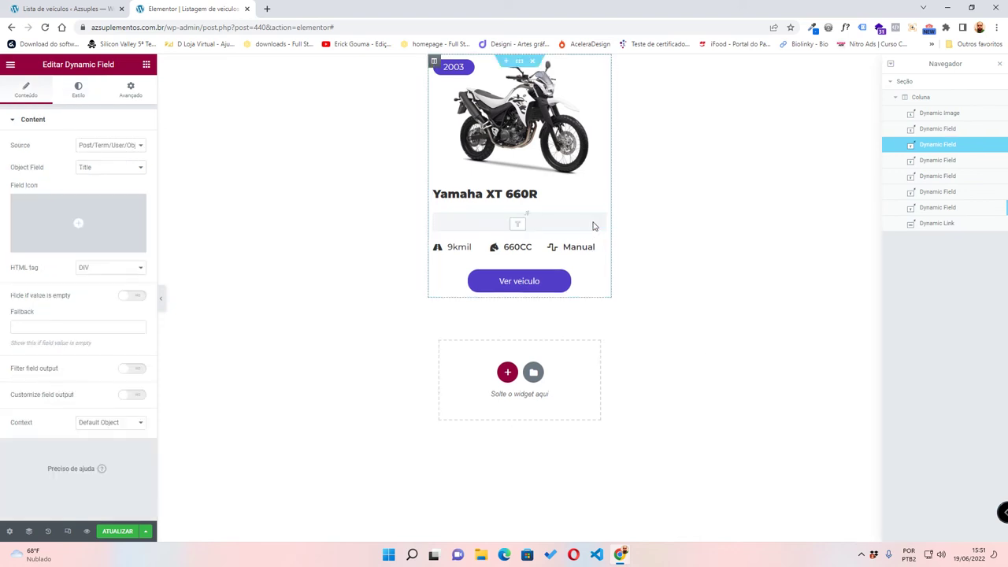
pyautogui.click(118, 168)
pyautogui.click(117, 166)
pyautogui.click(108, 145)
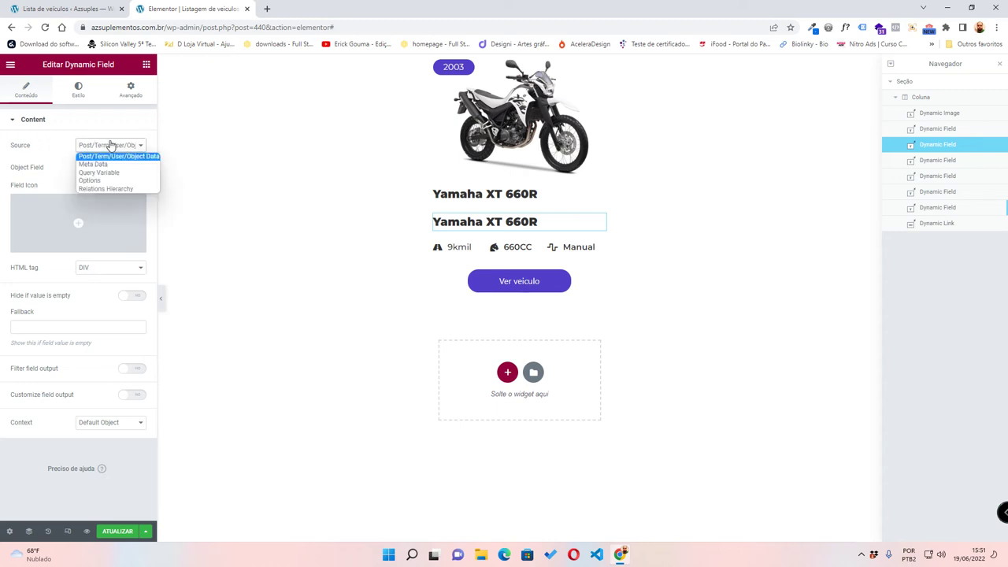
pyautogui.click(103, 163)
pyautogui.click(108, 167)
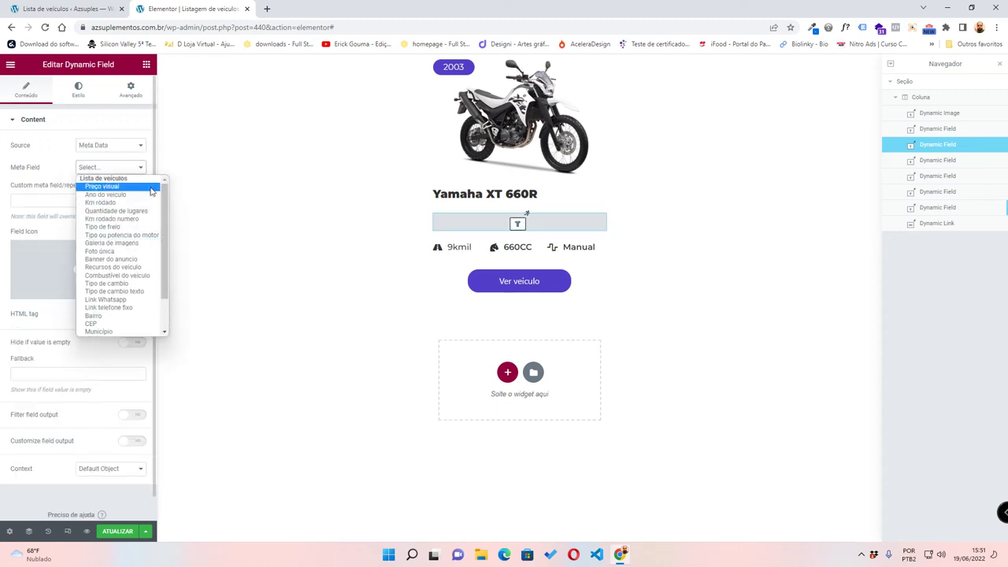
pyautogui.click(102, 186)
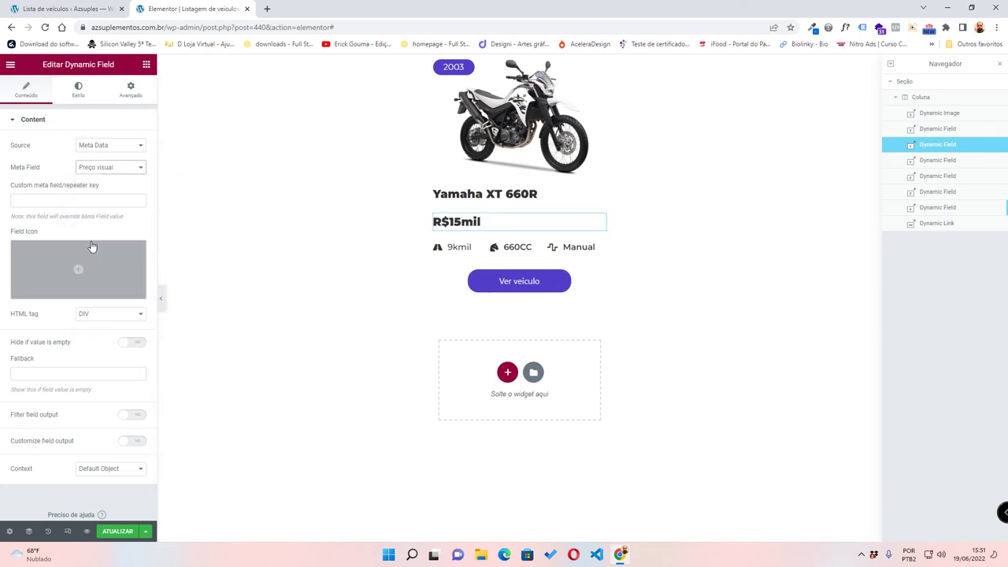
# - Set the price field's typography to weight 700 and size 31 px
pyautogui.click(81, 92)
pyautogui.click(140, 169)
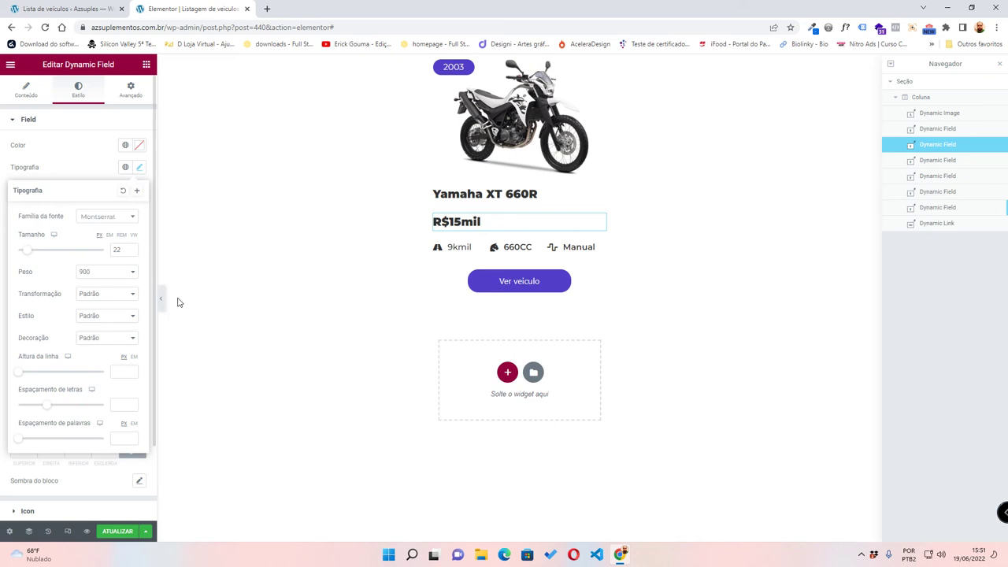
pyautogui.click(124, 271)
pyautogui.click(112, 332)
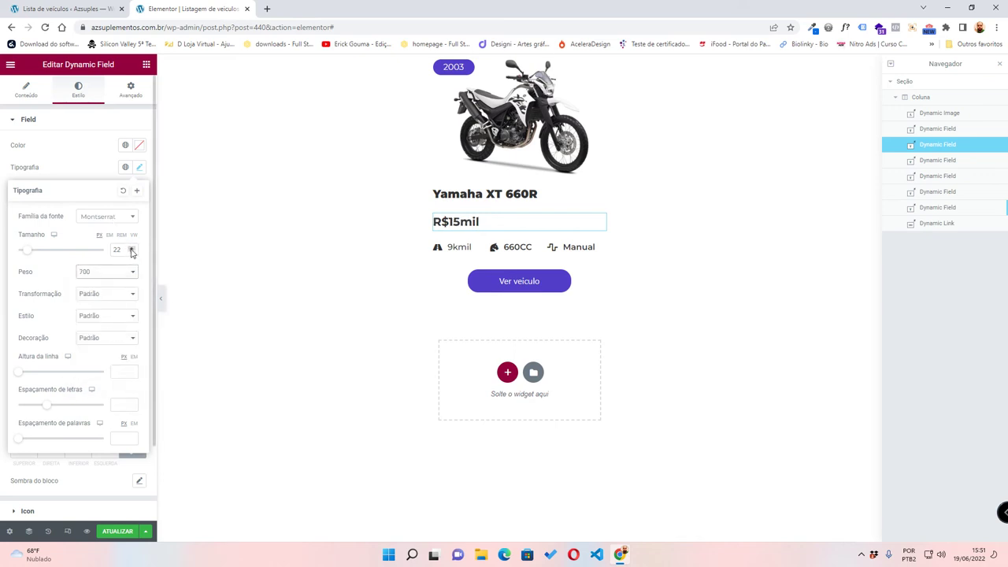
pyautogui.scroll(9, 132, 250)
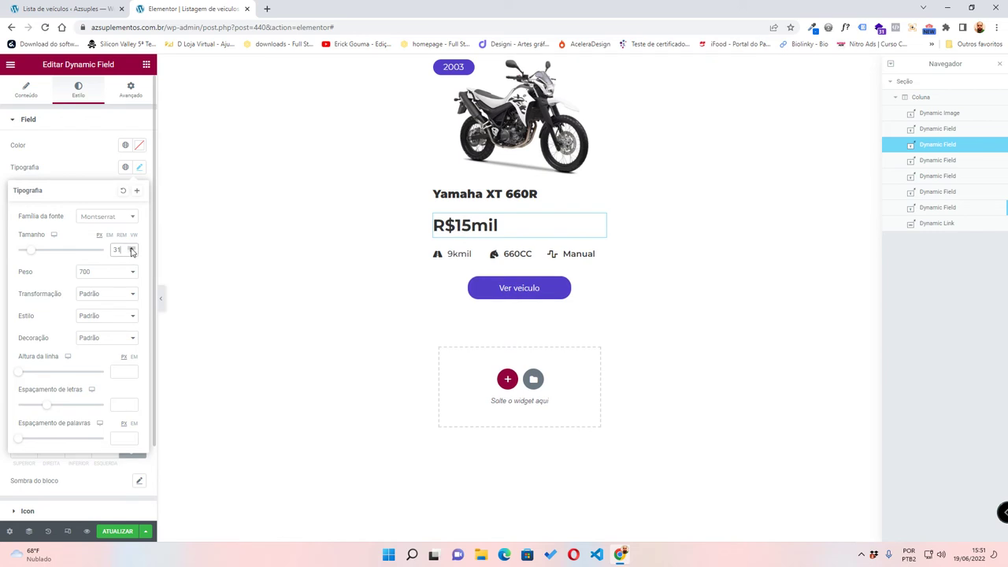
# - Pull the price field up towards the title with an unlinked top margin of -23 px
pyautogui.click(132, 89)
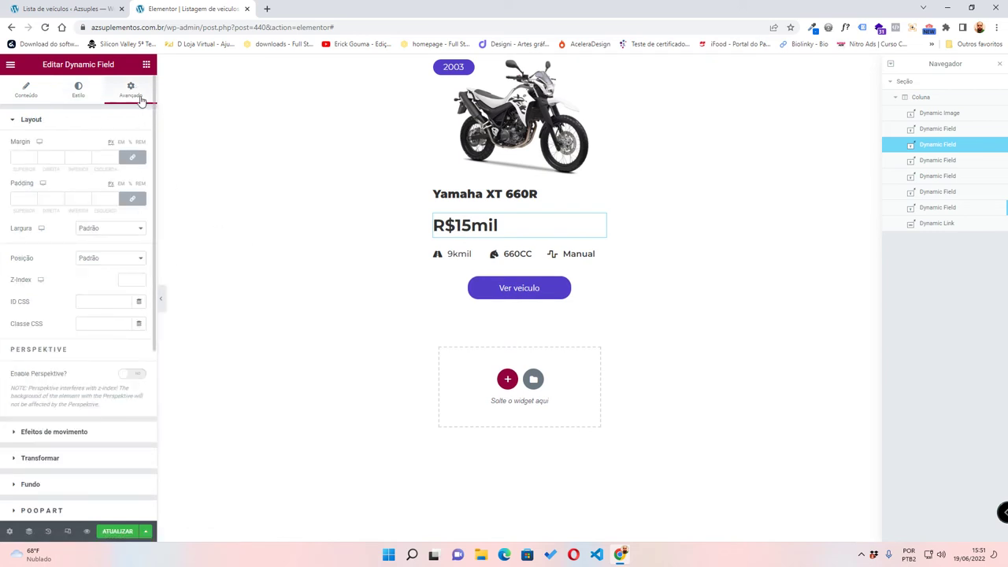
pyautogui.click(32, 160)
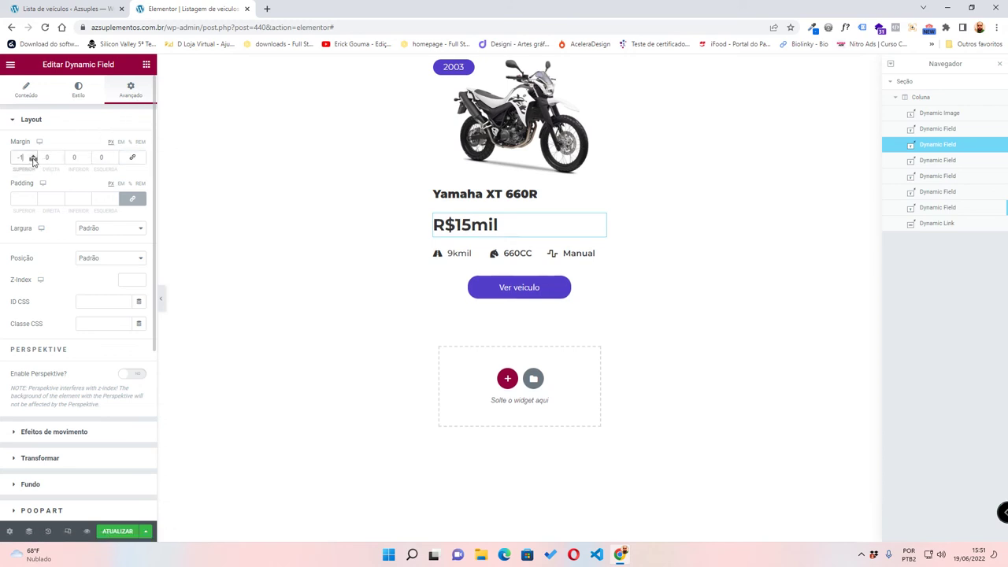
pyautogui.click(32, 161)
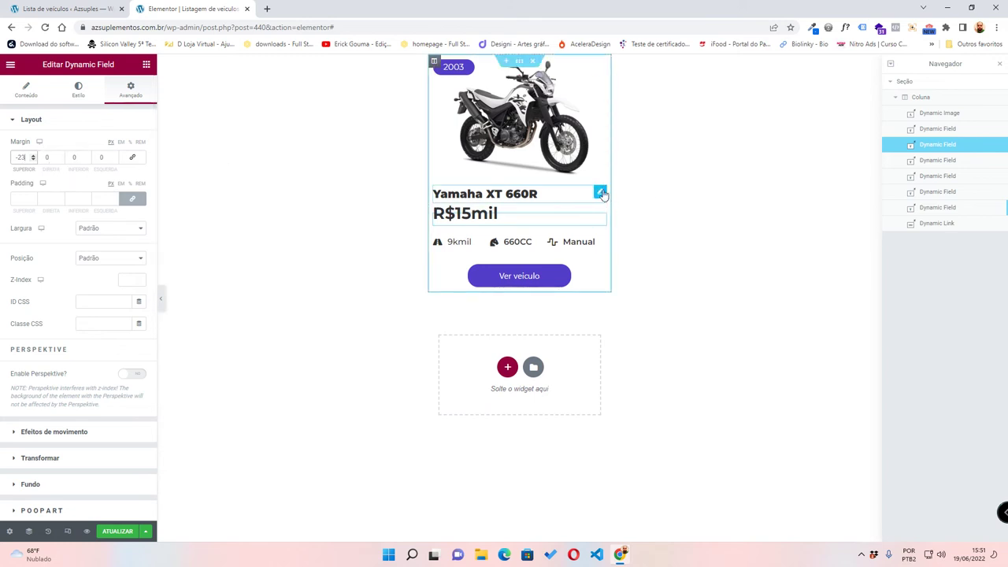
# - Reduce the price field's font size to 23 px
pyautogui.click(601, 193)
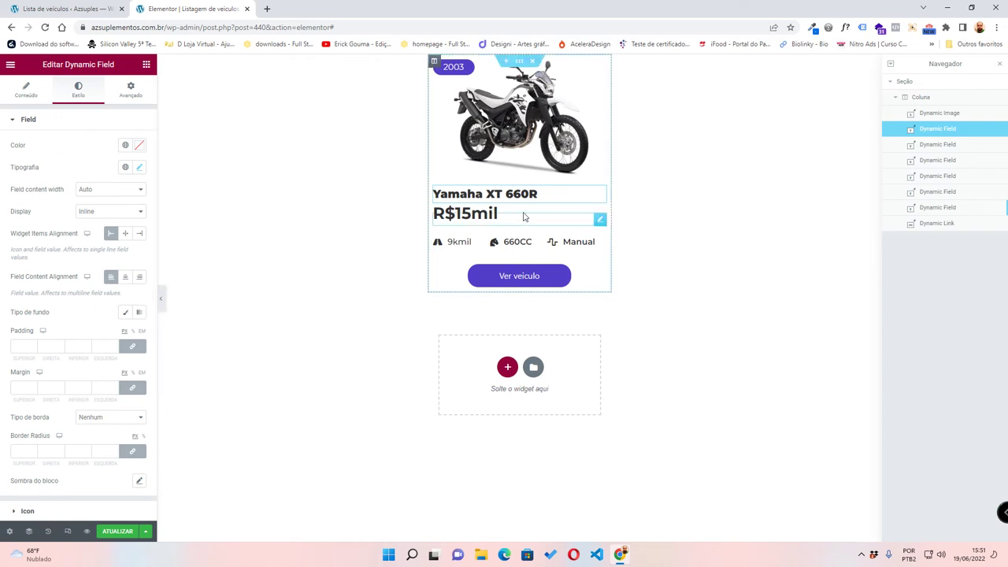
pyautogui.click(601, 220)
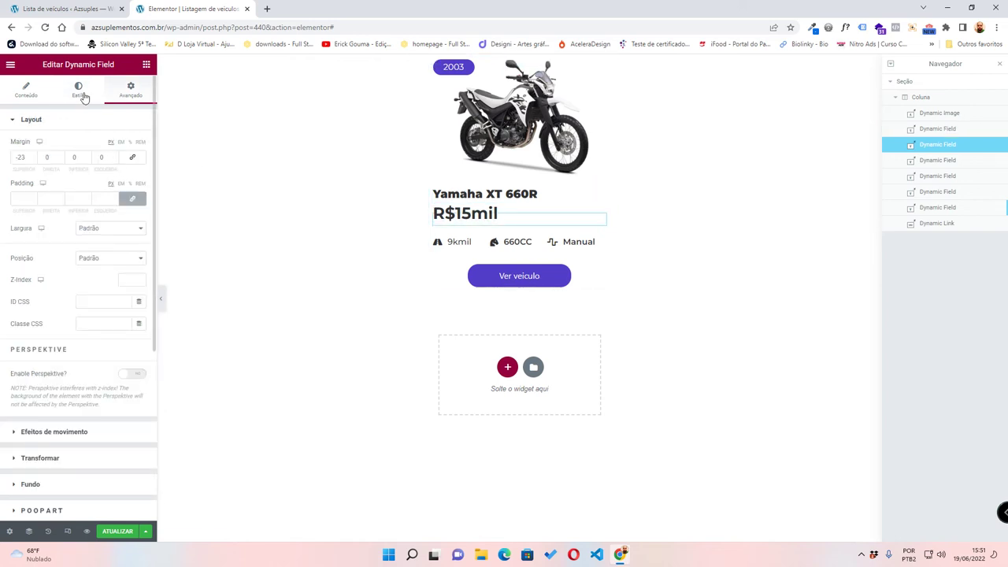
pyautogui.click(79, 93)
pyautogui.click(139, 168)
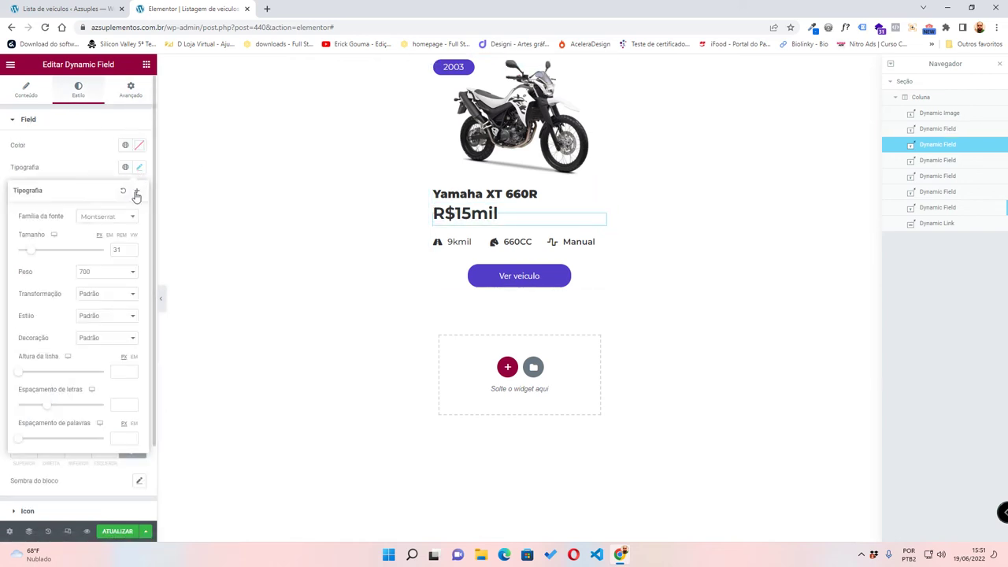
pyautogui.click(131, 252)
pyautogui.click(132, 252)
pyautogui.click(131, 252)
pyautogui.click(132, 252)
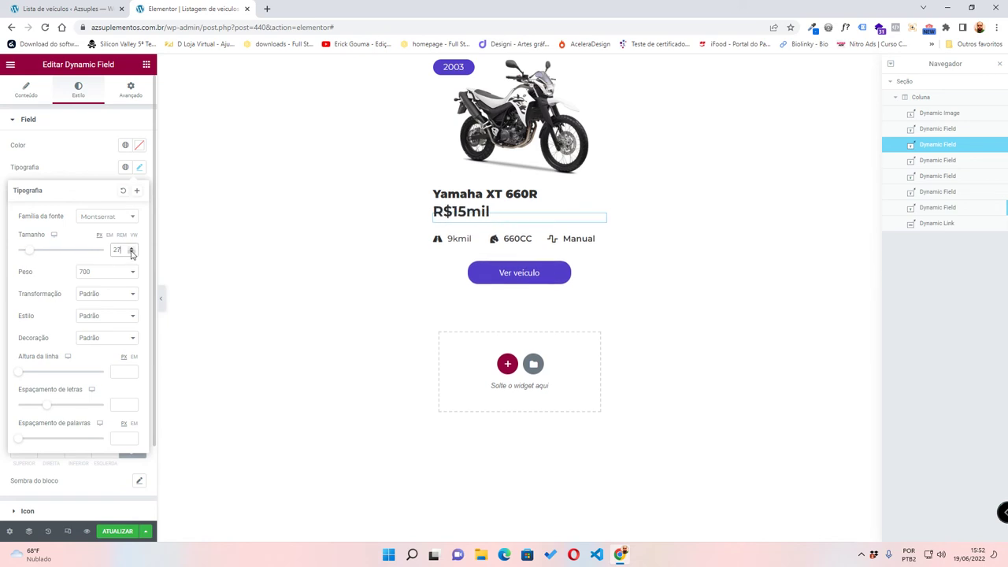
pyautogui.click(131, 252)
pyautogui.click(132, 252)
pyautogui.click(131, 252)
pyautogui.click(131, 252)
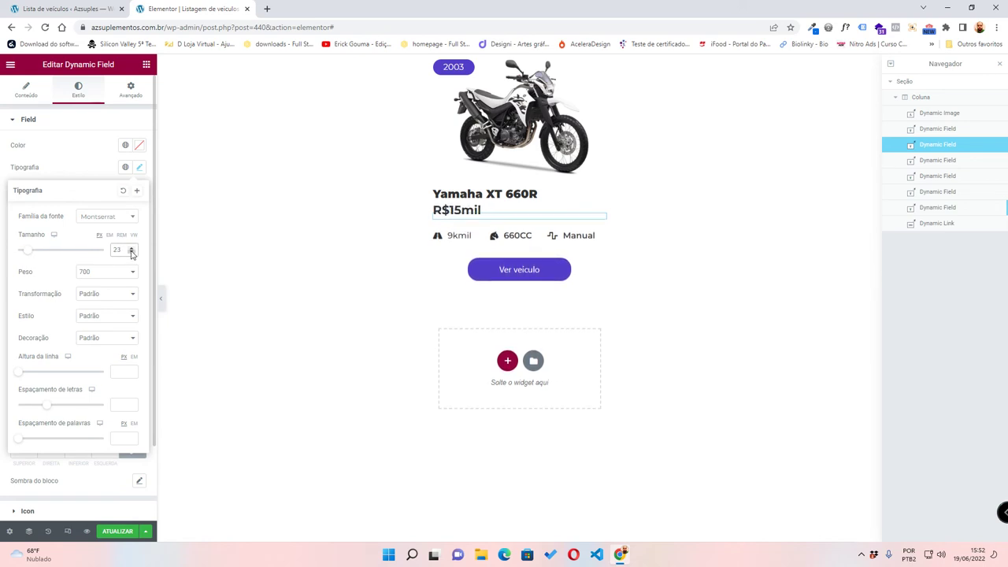
# - Increase the vehicle title field's font size to 24 px
pyautogui.click(599, 193)
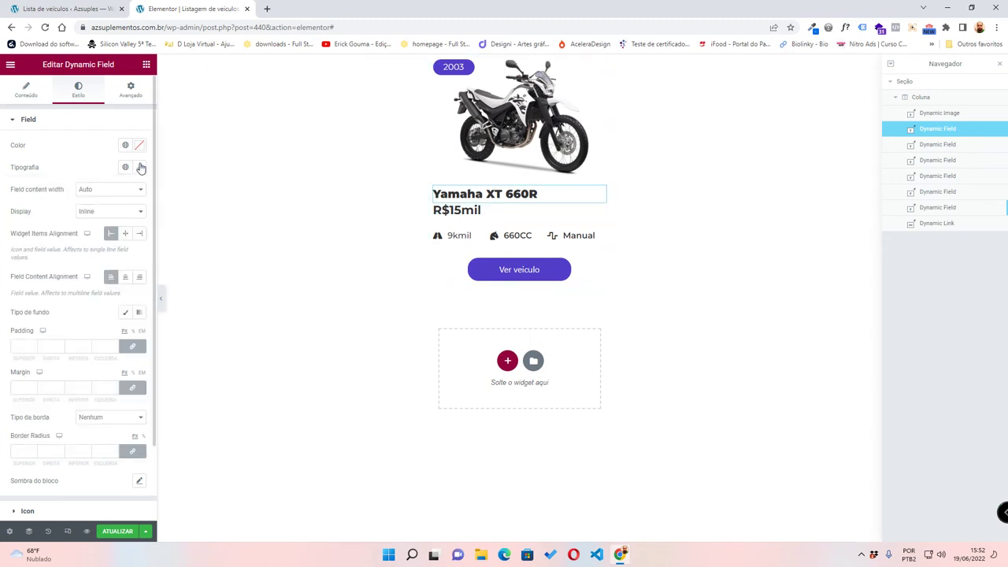
pyautogui.click(139, 167)
pyautogui.click(132, 249)
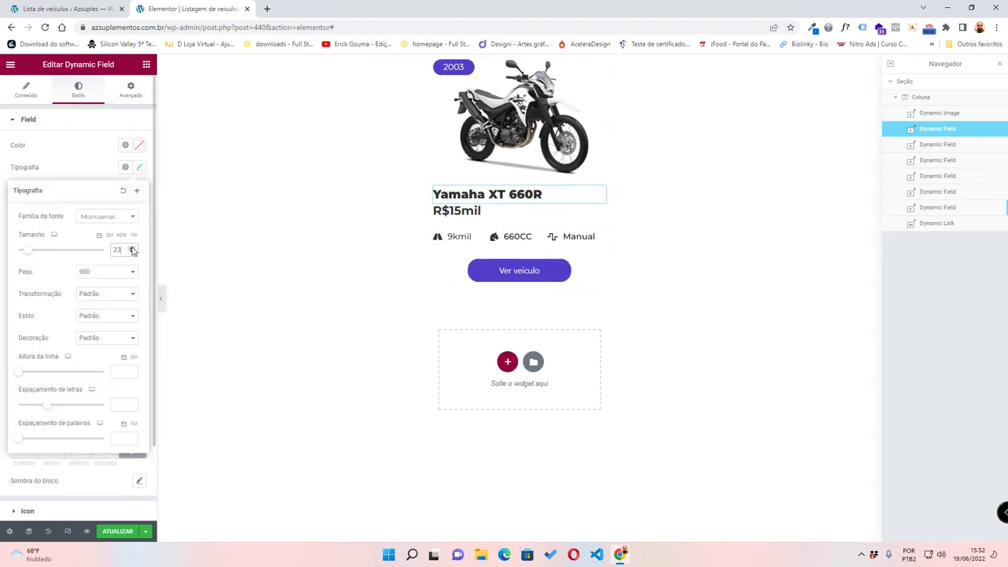
pyautogui.click(132, 249)
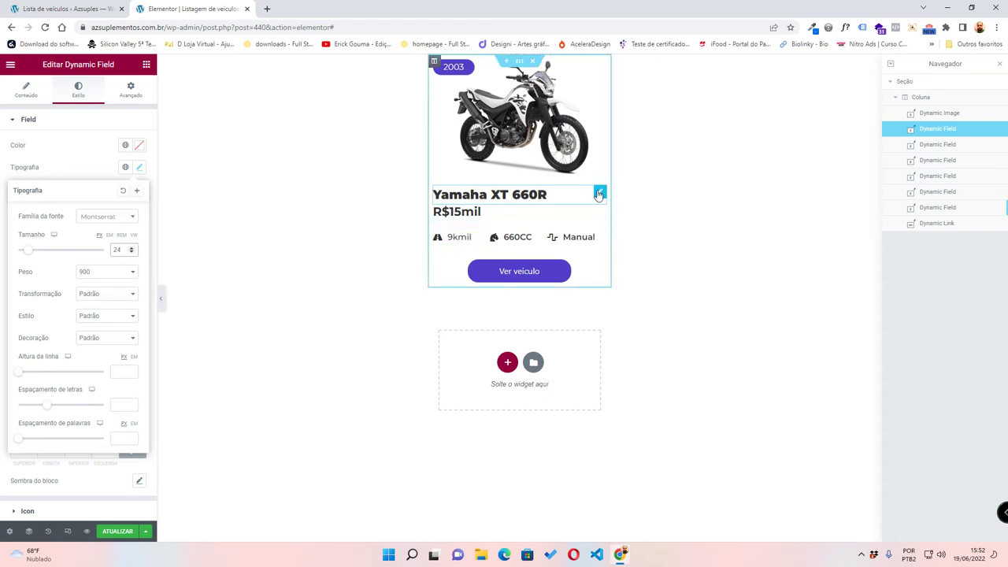
pyautogui.click(599, 194)
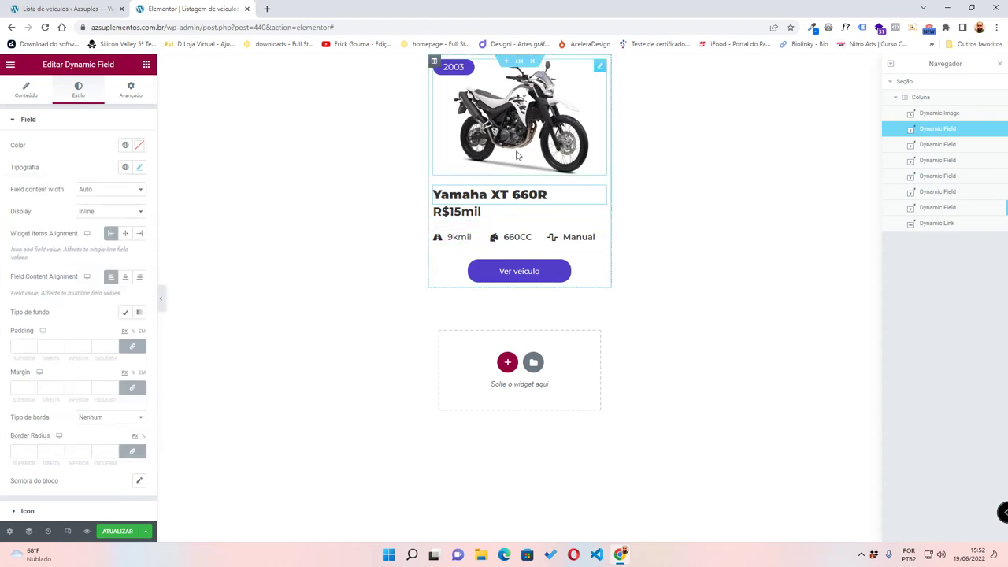
# - Give the vehicle title field an unlinked left padding of 10 px, keeping the other sides at 0
pyautogui.click(131, 89)
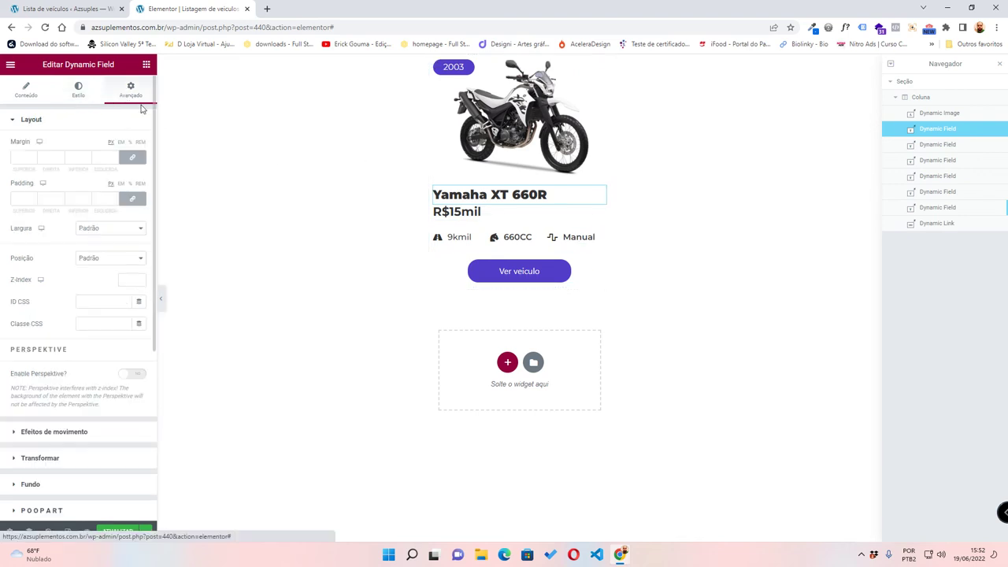
pyautogui.click(135, 200)
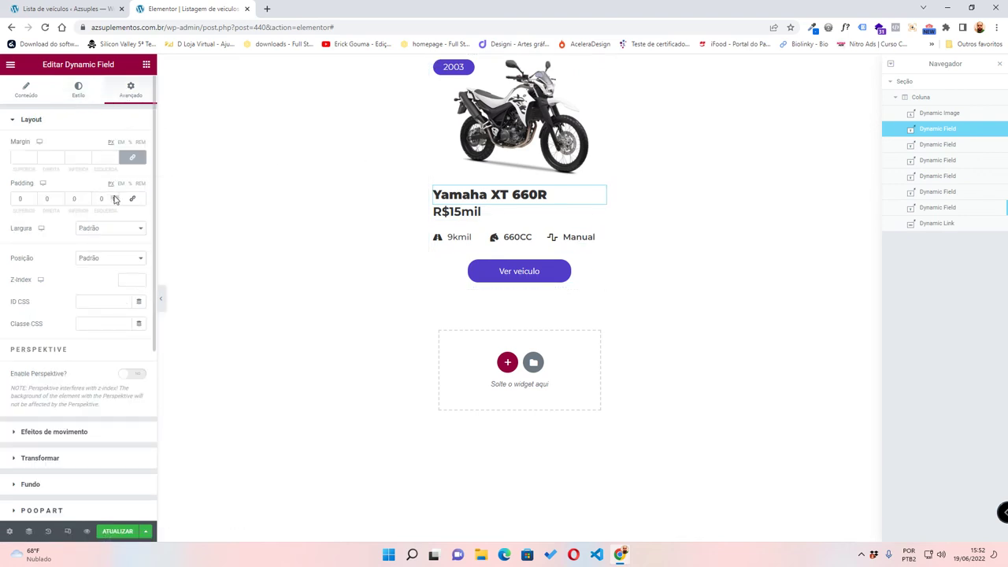
pyautogui.click(111, 198)
pyautogui.write('5')
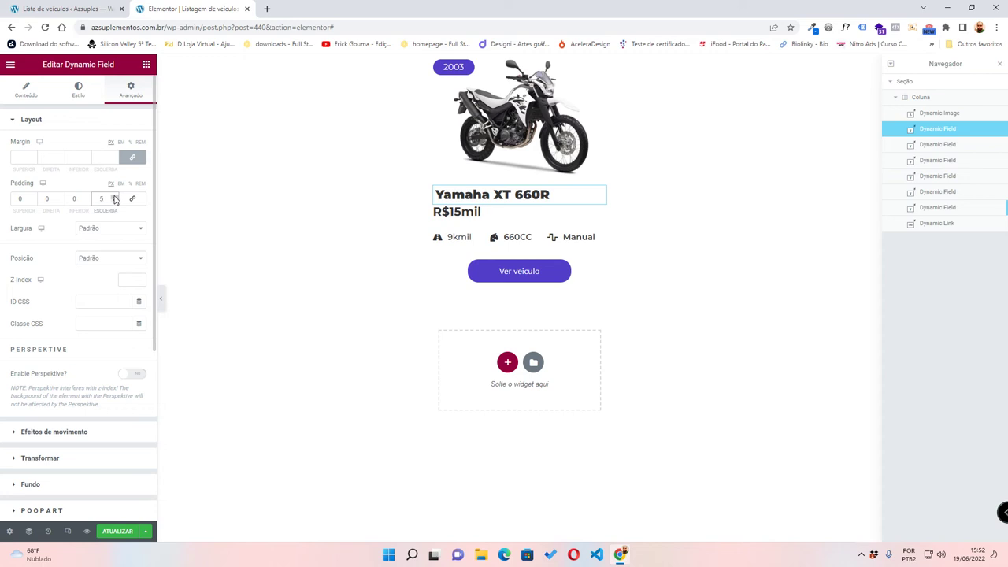
pyautogui.click(114, 196)
pyautogui.click(115, 196)
pyautogui.click(114, 197)
pyautogui.click(114, 196)
pyautogui.click(115, 196)
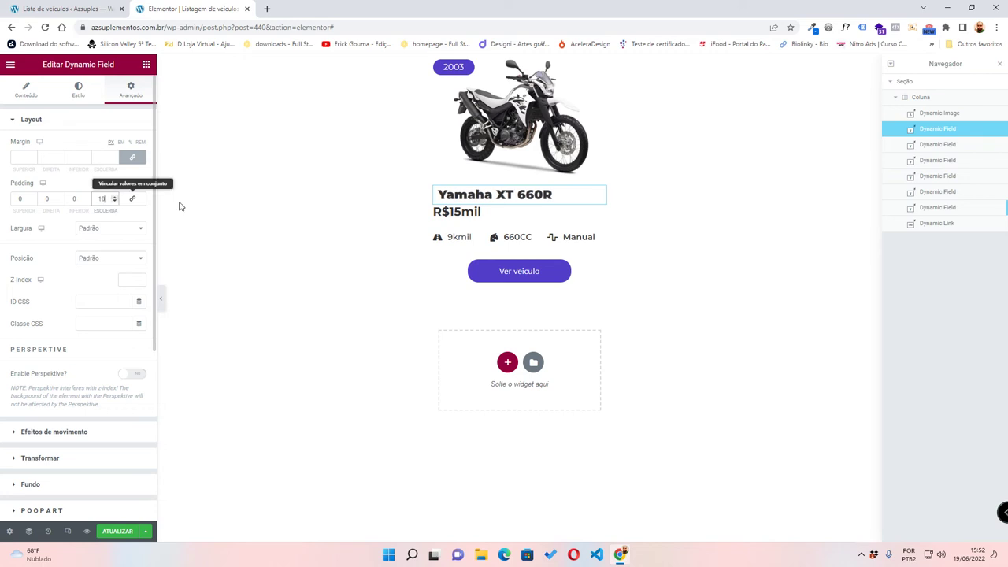
# - Indent the price field with an unlinked left padding of 10 px and 0 on the other sides
pyautogui.click(600, 220)
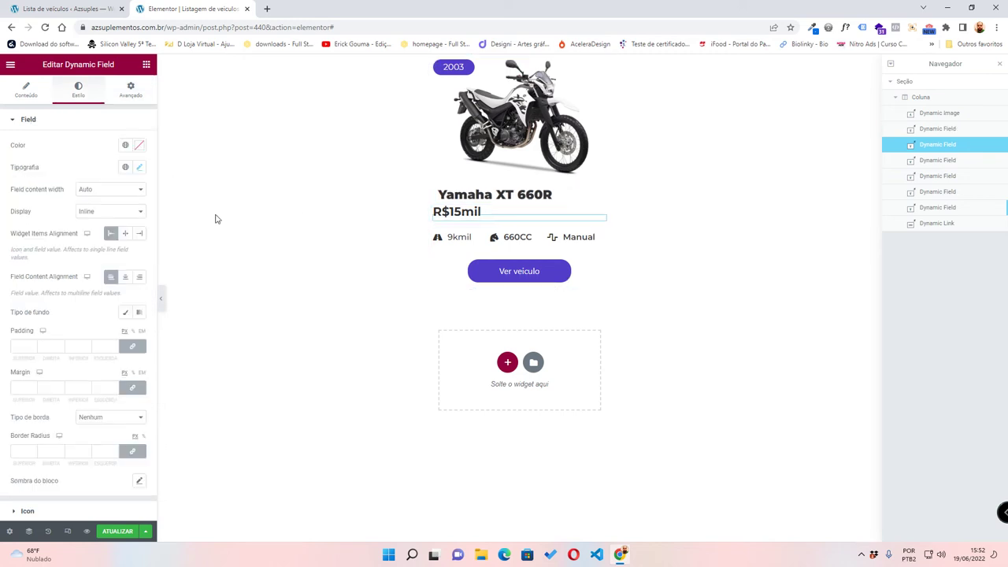
pyautogui.click(131, 89)
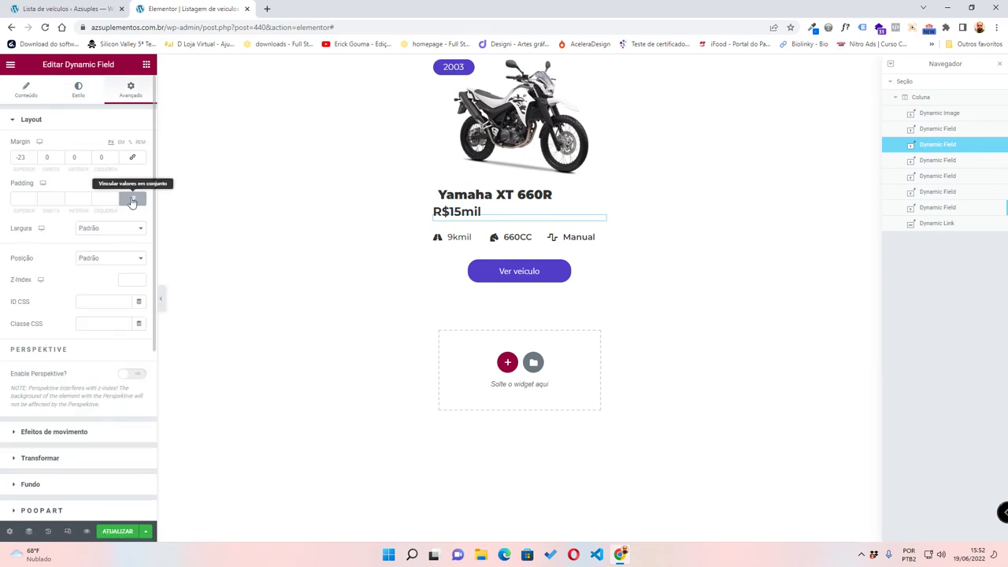
pyautogui.click(116, 197)
pyautogui.click(116, 197)
pyautogui.click(116, 197)
pyautogui.click(116, 197)
pyautogui.click(116, 197)
pyautogui.click(116, 197)
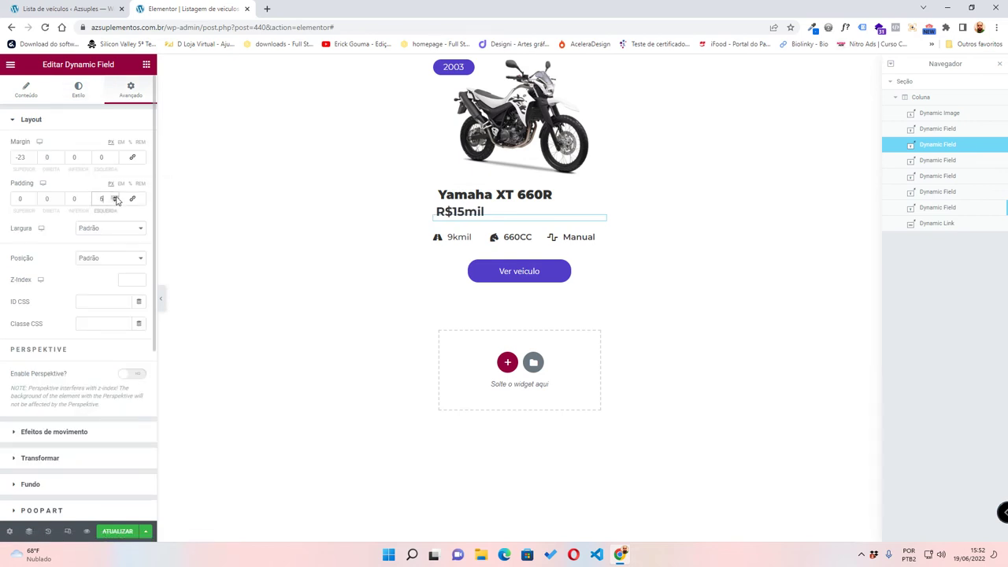
pyautogui.click(116, 197)
pyautogui.click(116, 197)
pyautogui.click(116, 197)
pyautogui.click(115, 198)
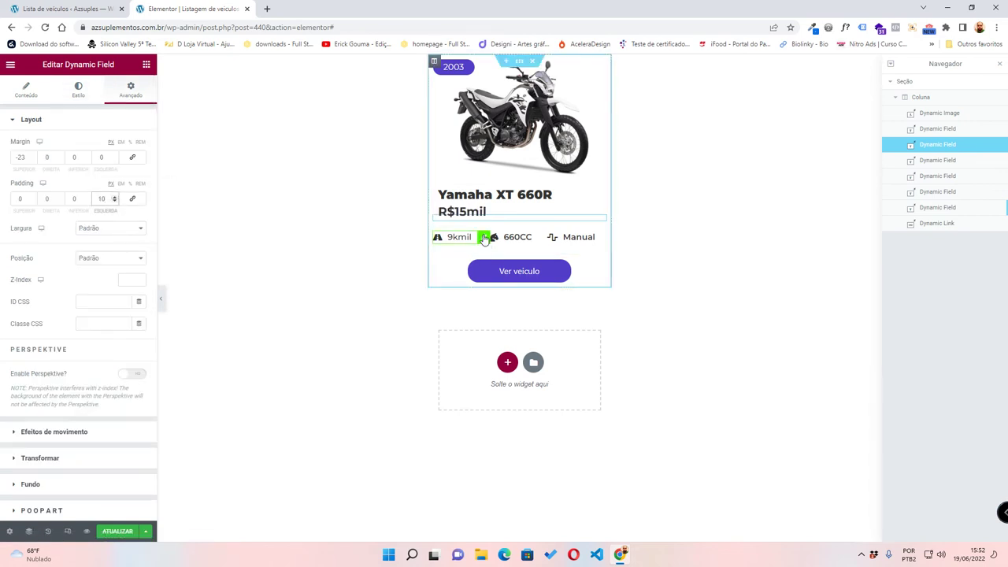
# - Indent the mileage and engine-capacity fields with an unlinked left padding of 10 px and 0 on the other sides
pyautogui.click(485, 238)
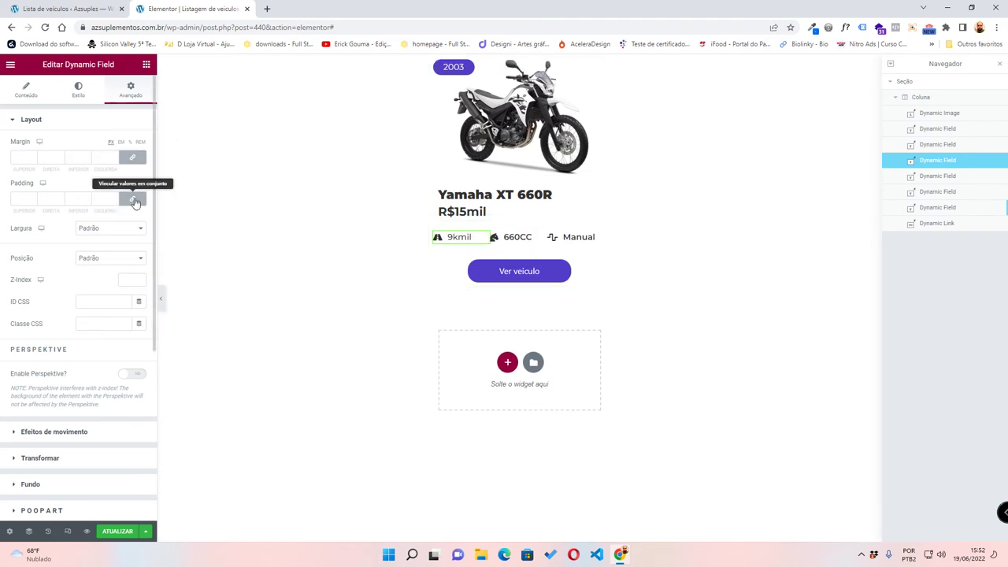
pyautogui.write('10')
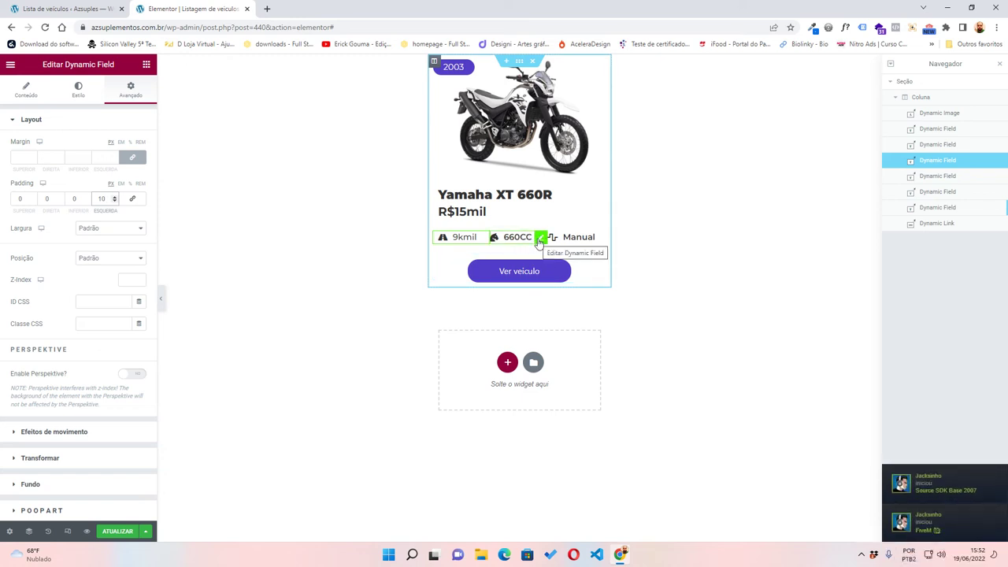
pyautogui.click(540, 238)
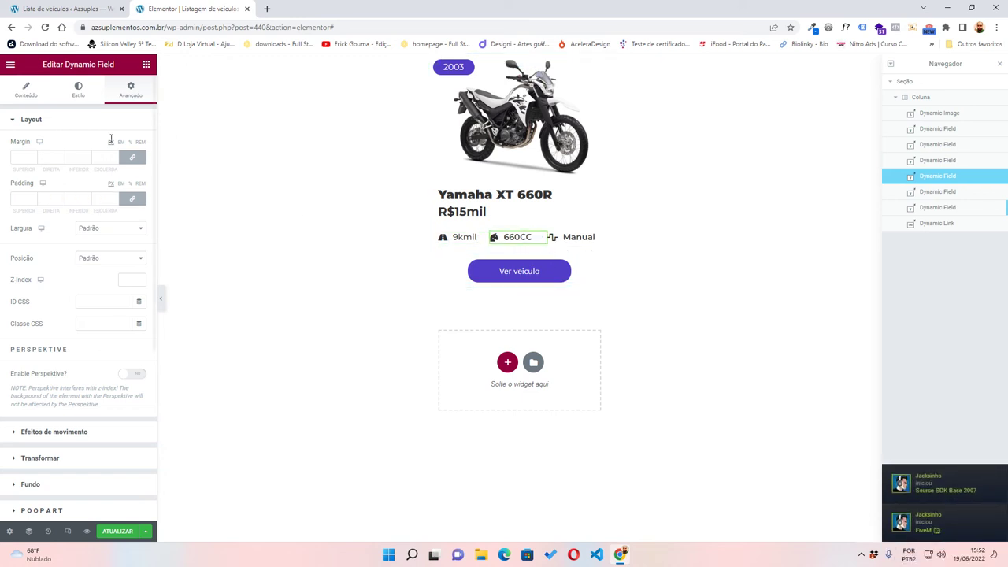
pyautogui.click(114, 199)
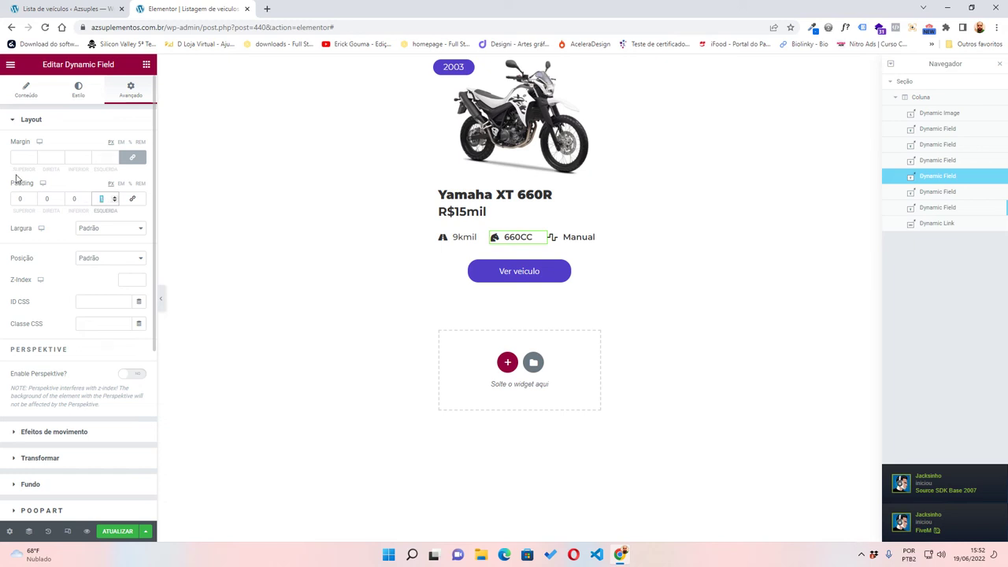
pyautogui.write('10')
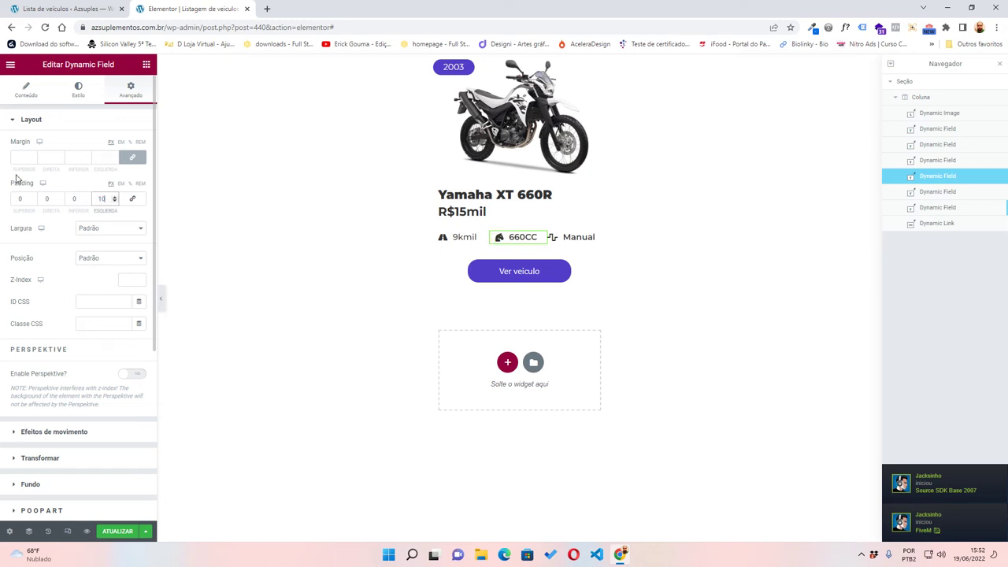
# - Set the transmission field's left and right padding to 10 px, keeping the upper and lower padding at 0
pyautogui.click(599, 240)
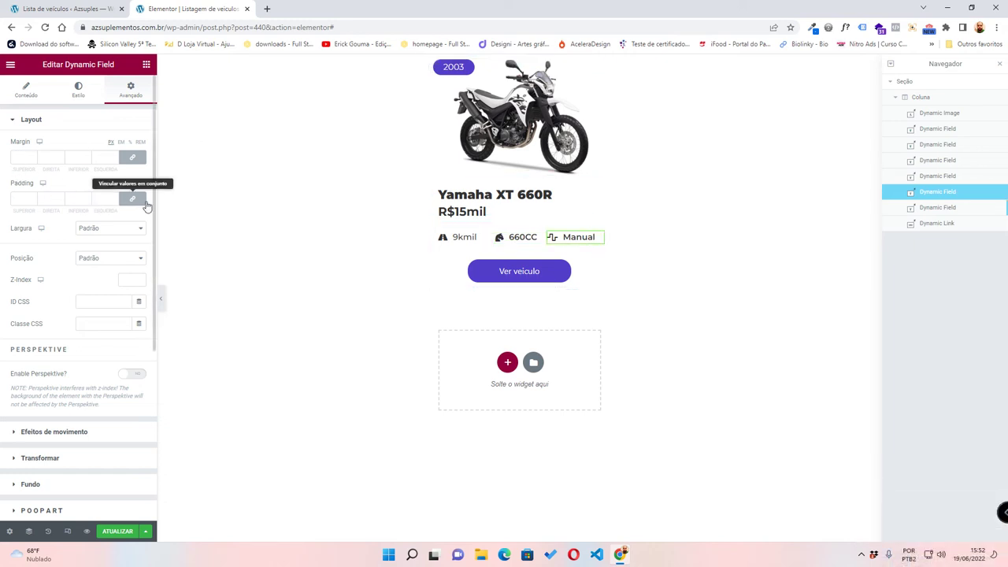
pyautogui.doubleClick(112, 198)
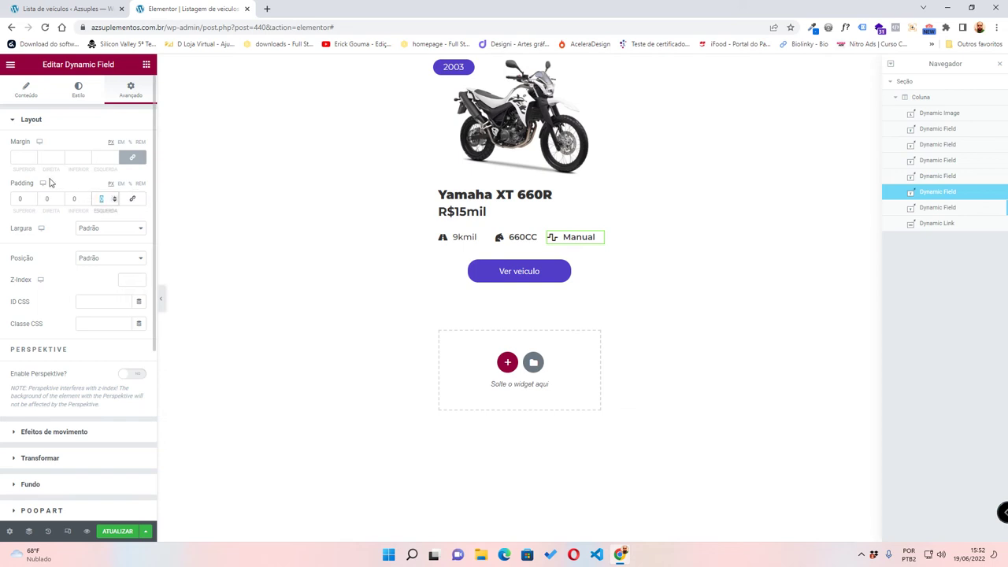
pyautogui.write('10')
pyautogui.doubleClick(49, 198)
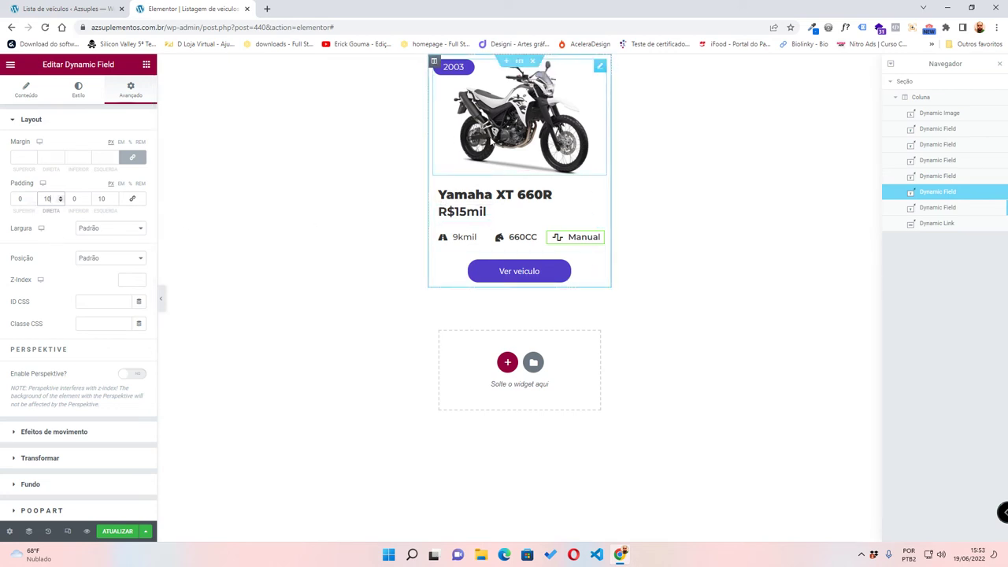
# - Give the card's section a solid 1 px border on all sides with a 5 px corner radius
pyautogui.click(520, 63)
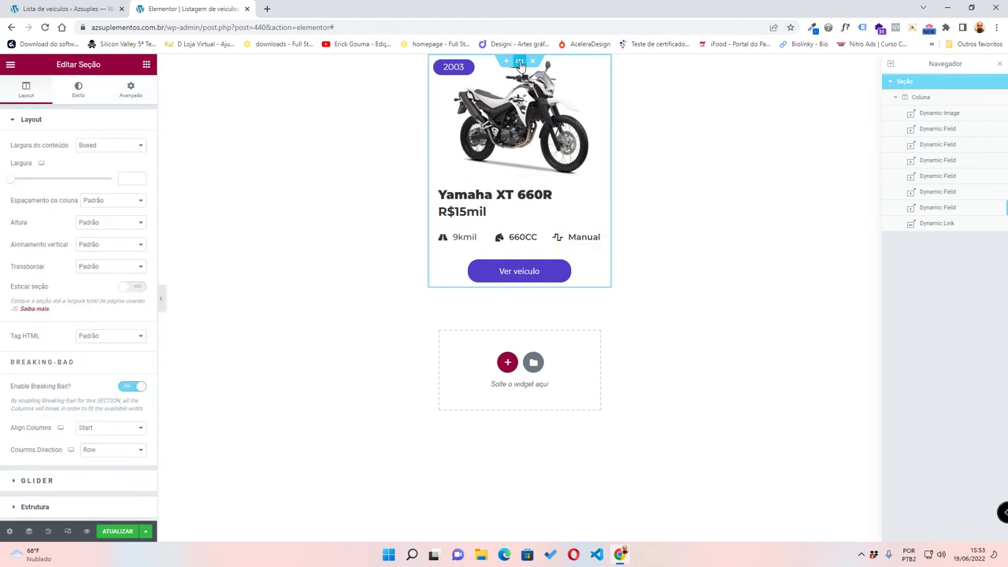
pyautogui.click(88, 88)
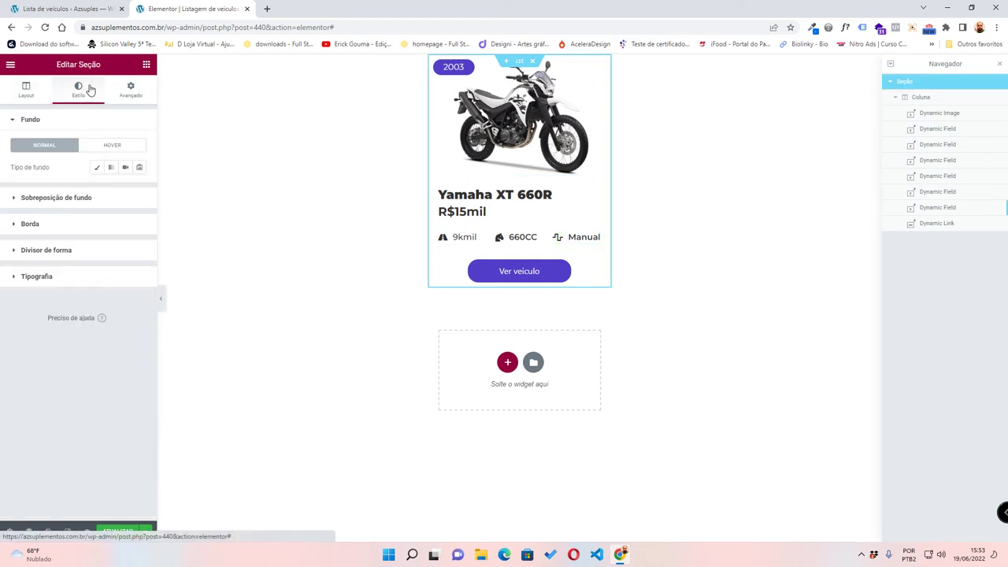
pyautogui.click(95, 168)
pyautogui.click(95, 168)
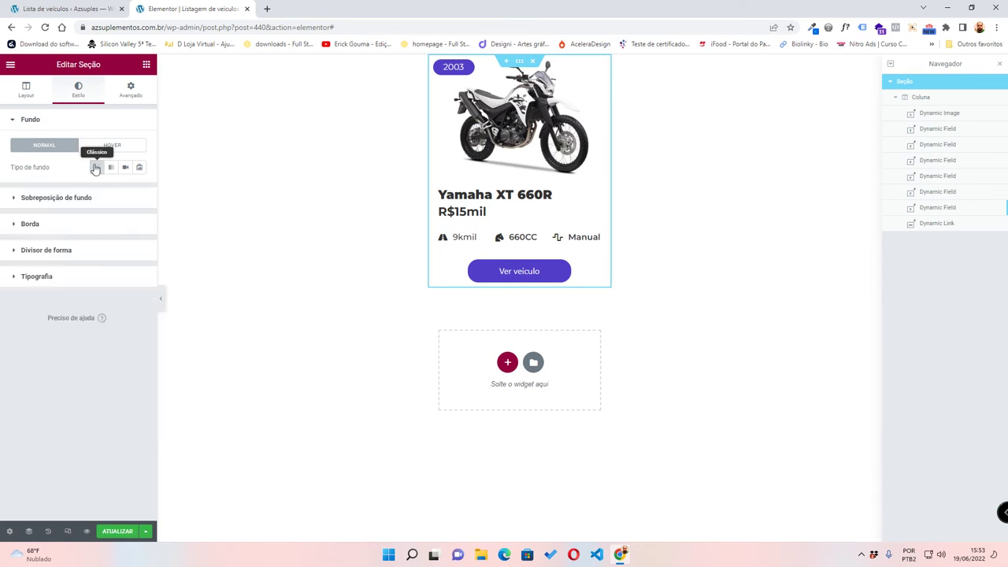
pyautogui.click(13, 227)
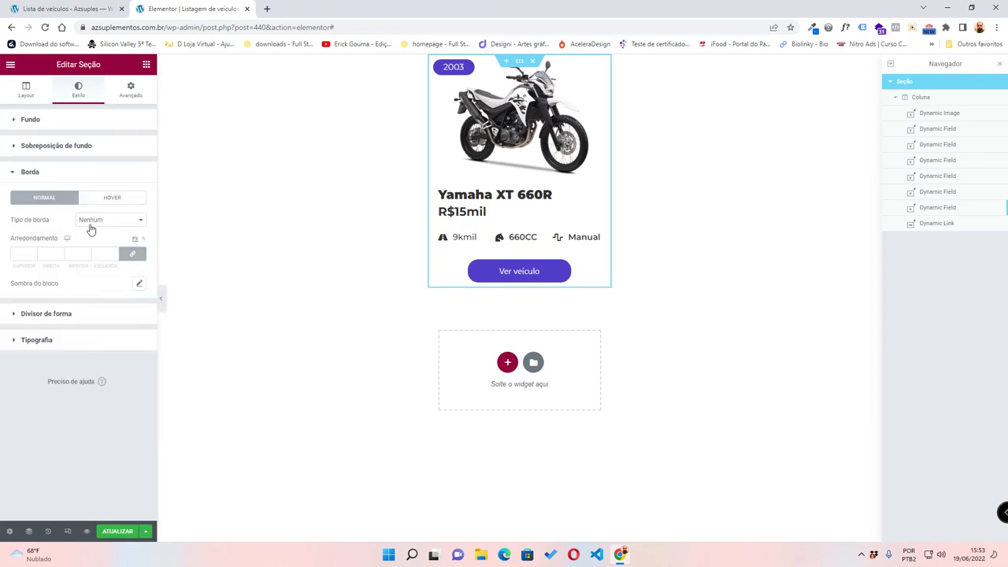
pyautogui.doubleClick(34, 253)
pyautogui.click(89, 222)
pyautogui.click(91, 236)
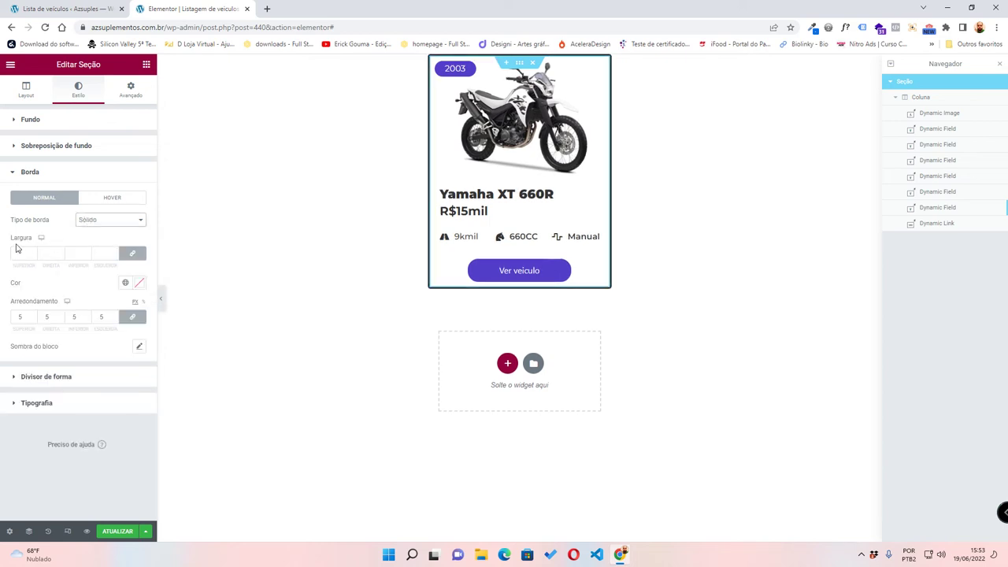
pyautogui.click(22, 253)
pyautogui.write('1')
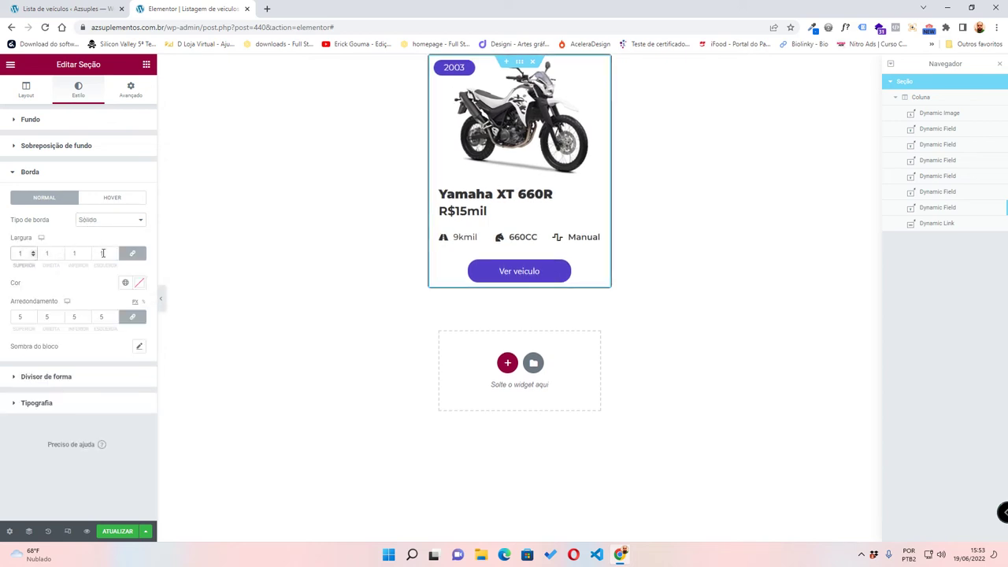
# - Set the section's border color to light gray and preview the card without the editing panel
pyautogui.click(139, 284)
pyautogui.moveTo(26, 338); pyautogui.dragTo(1, 333)
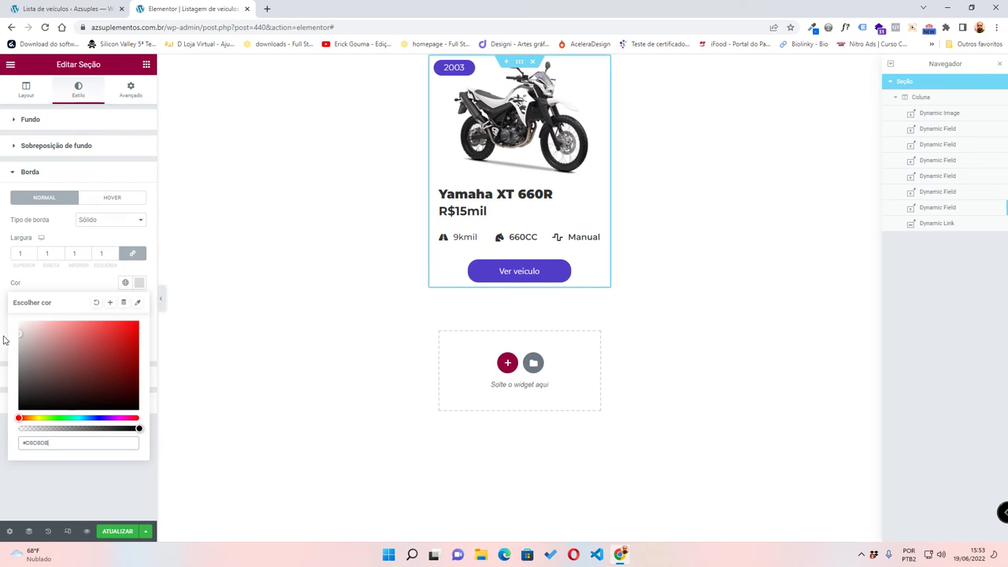
pyautogui.click(156, 296)
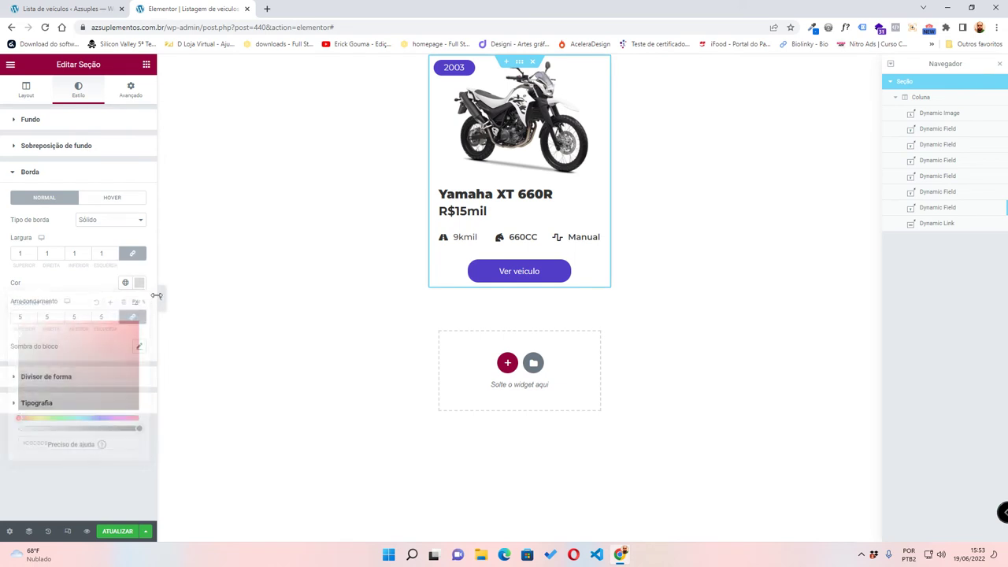
pyautogui.click(162, 299)
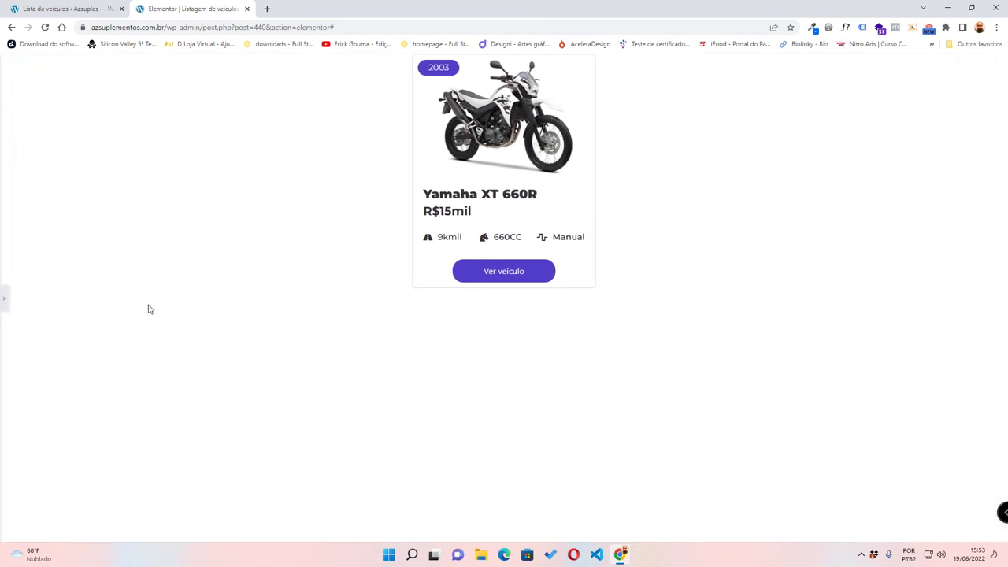
pyautogui.click(2, 298)
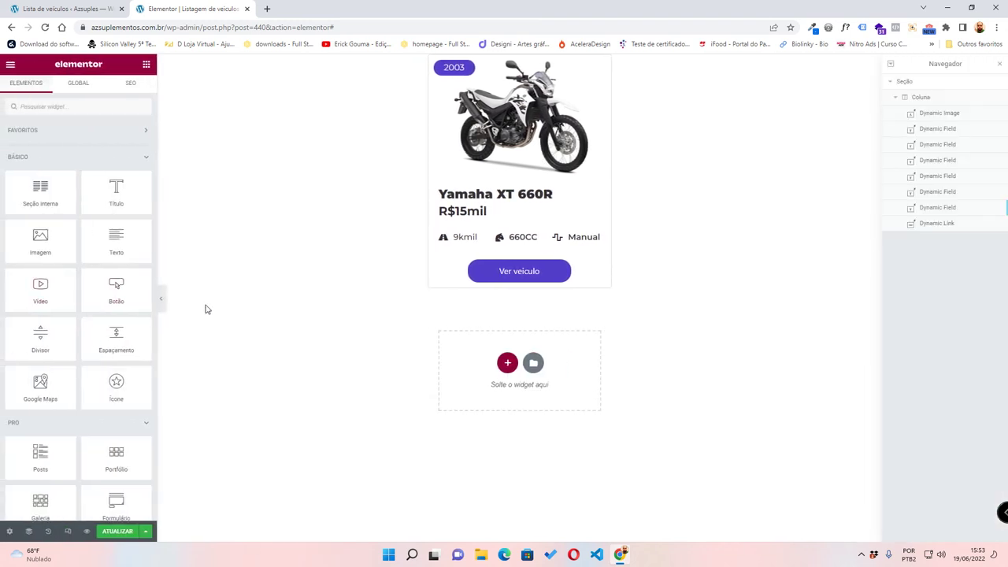
# - Unlink the section's padding values and set its top padding to 10 px
pyautogui.click(520, 62)
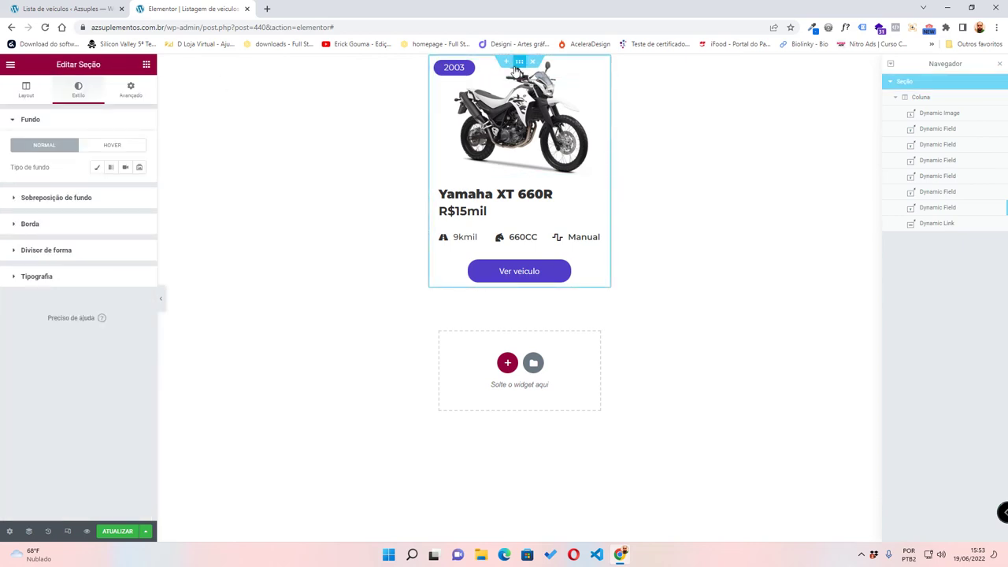
pyautogui.click(144, 95)
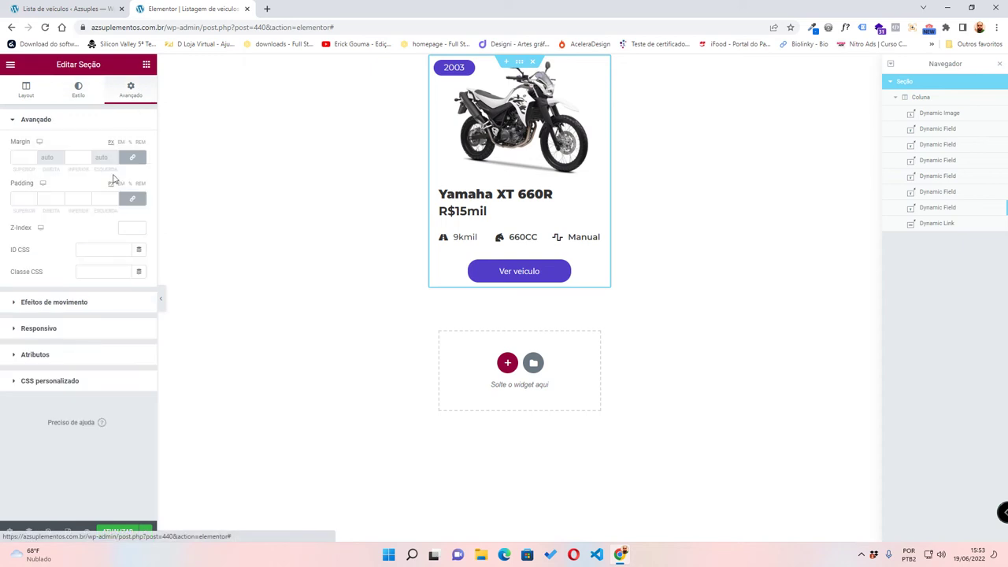
pyautogui.click(140, 200)
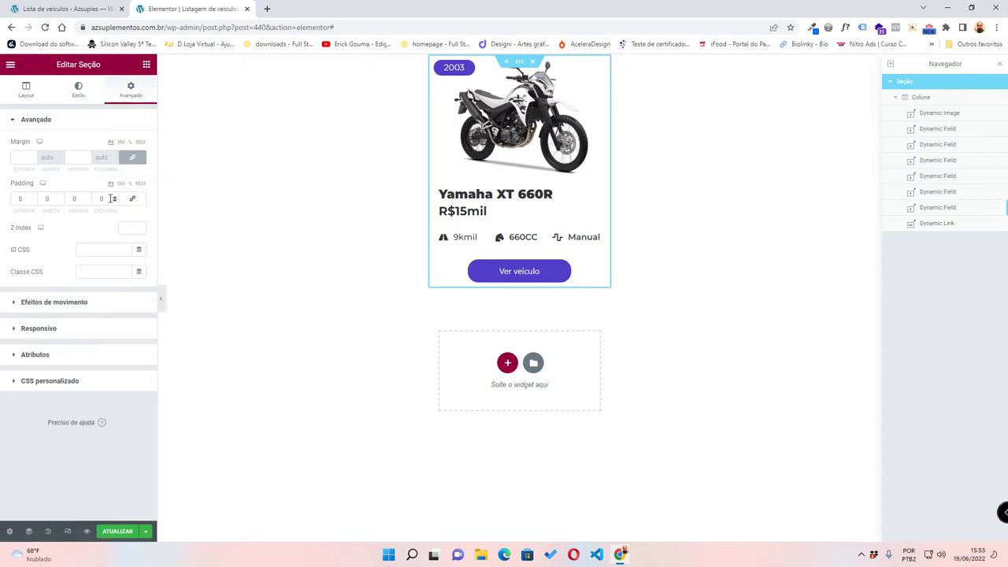
pyautogui.click(33, 198)
pyautogui.click(33, 198)
pyautogui.click(33, 198)
pyautogui.click(33, 198)
pyautogui.click(33, 198)
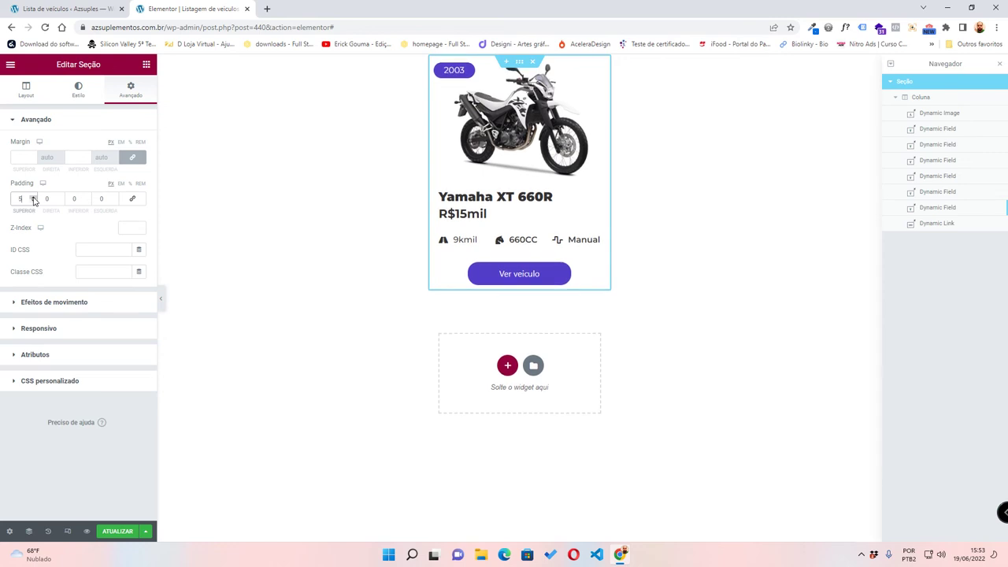
pyautogui.click(33, 198)
pyautogui.click(33, 197)
pyautogui.click(33, 198)
pyautogui.click(33, 197)
pyautogui.click(34, 197)
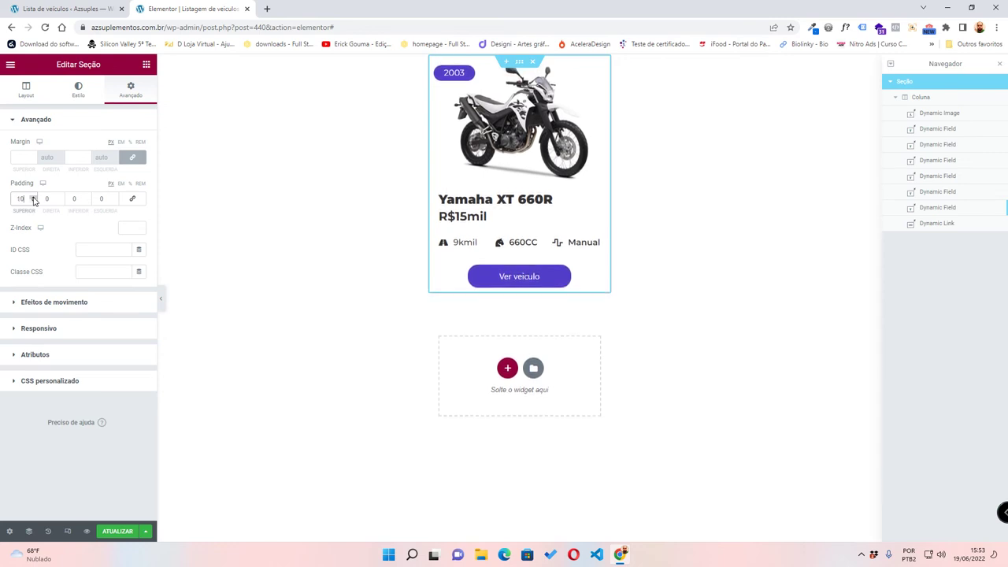
# - Set the section's bottom padding to 10 px and preview the card
pyautogui.click(89, 199)
pyautogui.click(89, 199)
pyautogui.click(89, 198)
pyautogui.click(89, 198)
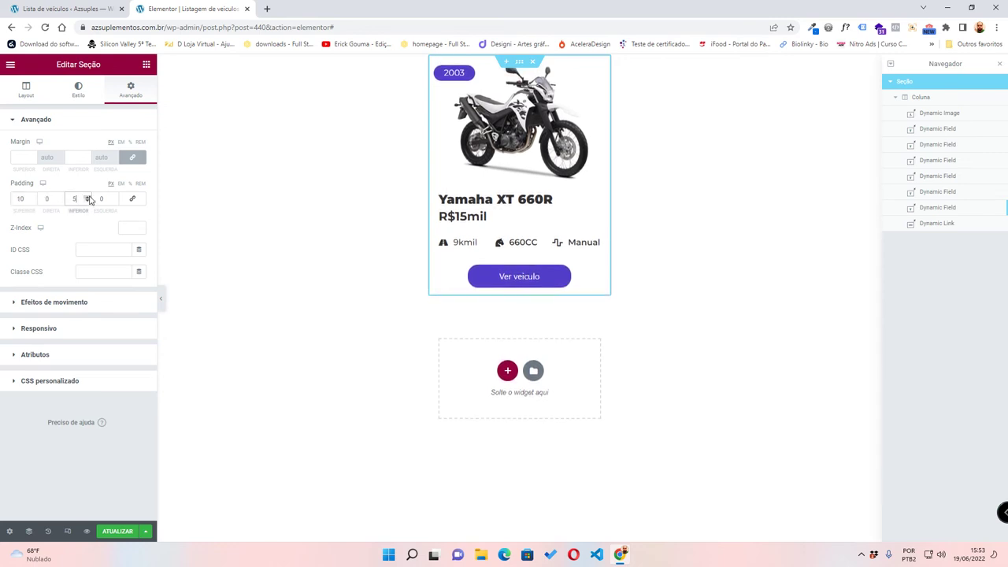
pyautogui.click(89, 198)
pyautogui.click(89, 199)
pyautogui.click(89, 198)
pyautogui.click(89, 198)
pyautogui.click(89, 198)
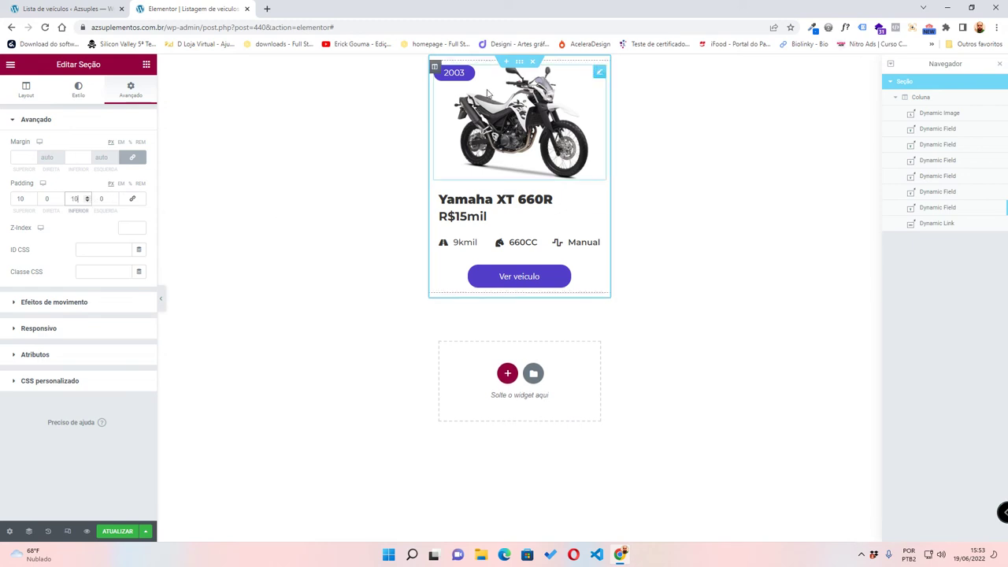
pyautogui.click(167, 299)
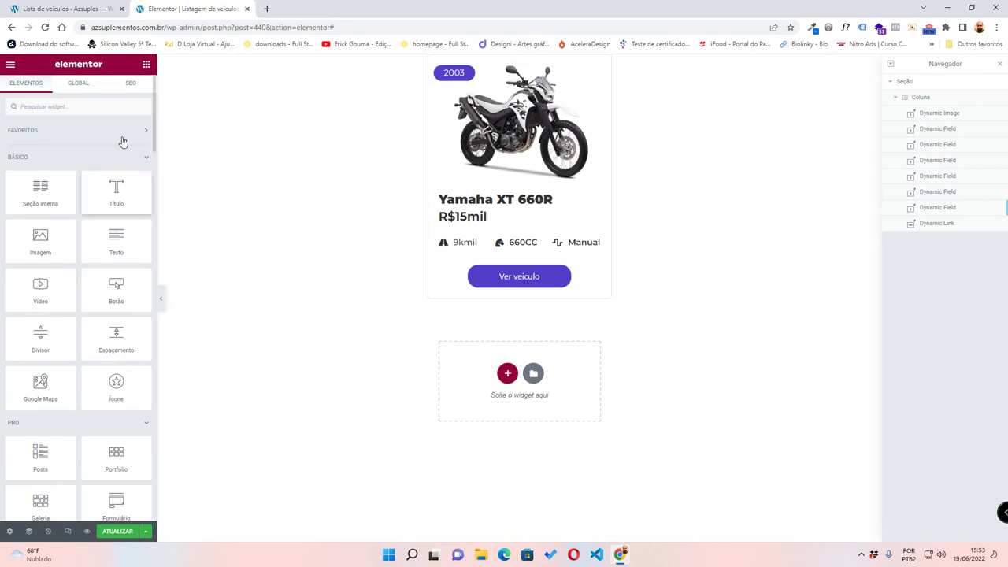
# - Add an outline box shadow with a blur of 15 to the section's hover state and preview the effect
pyautogui.click(520, 65)
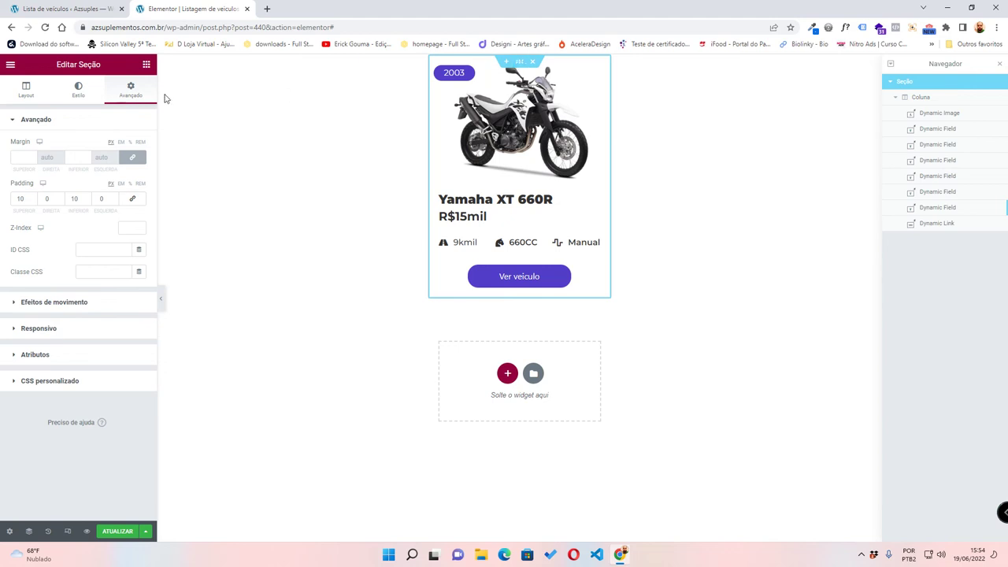
pyautogui.click(83, 87)
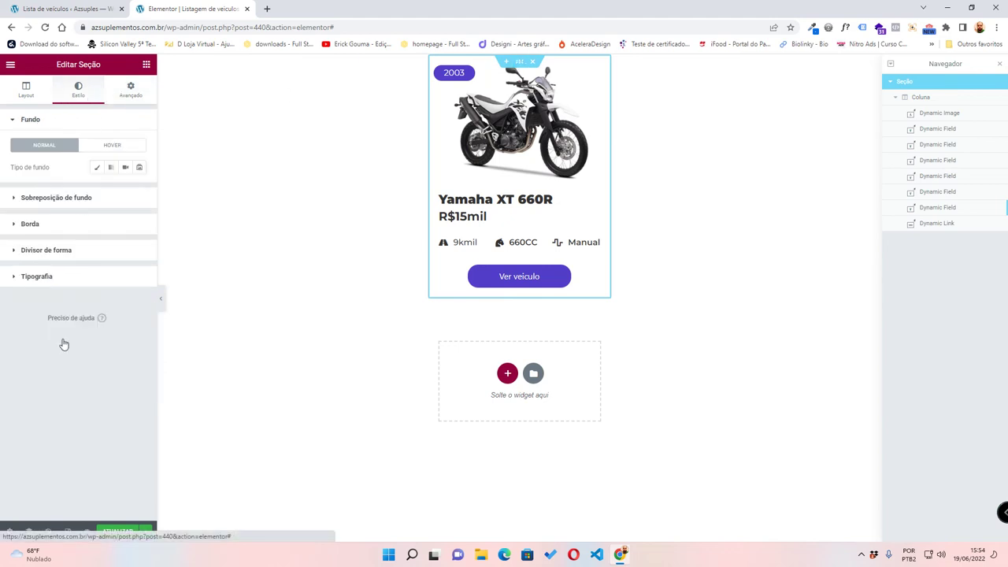
pyautogui.click(24, 224)
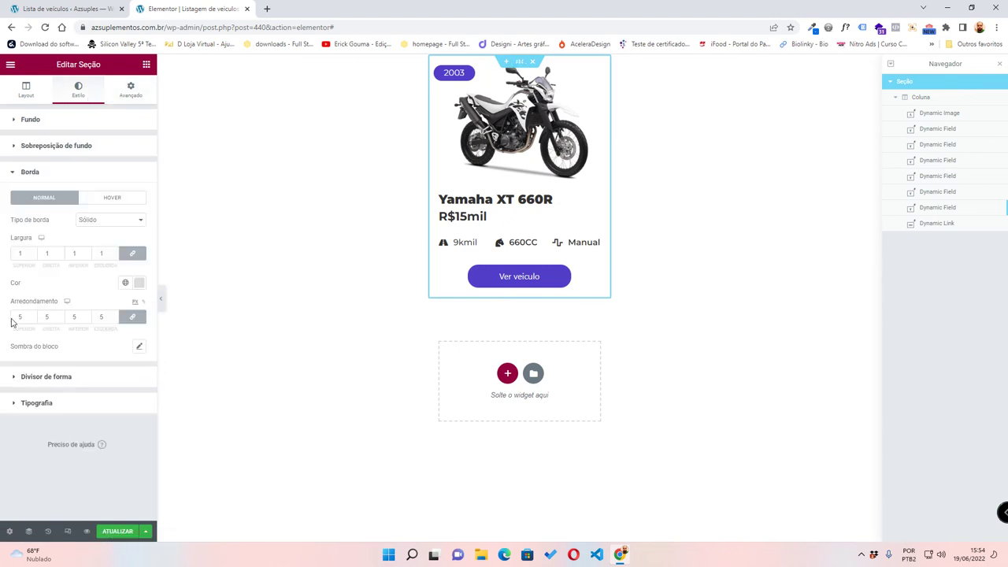
pyautogui.click(112, 197)
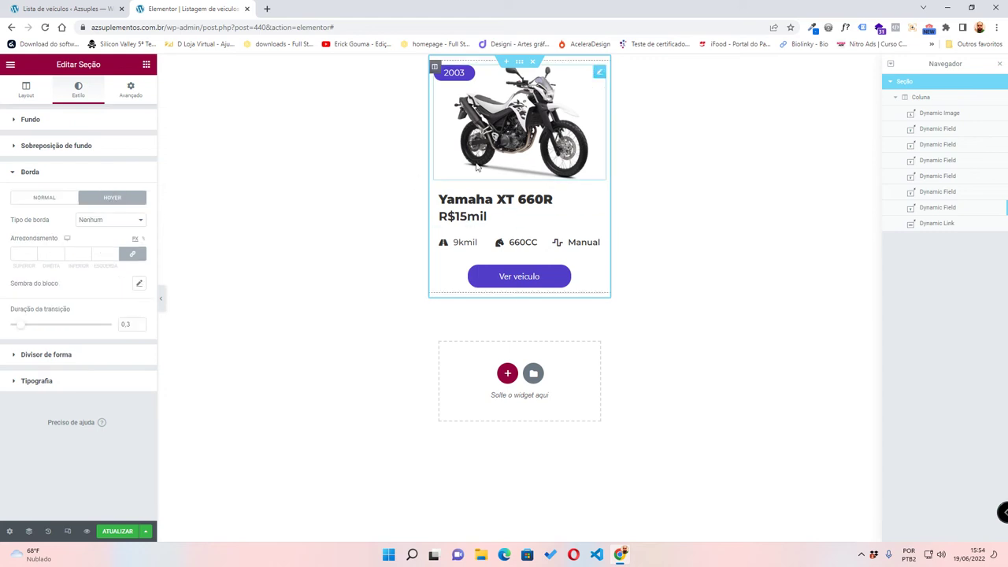
pyautogui.click(140, 285)
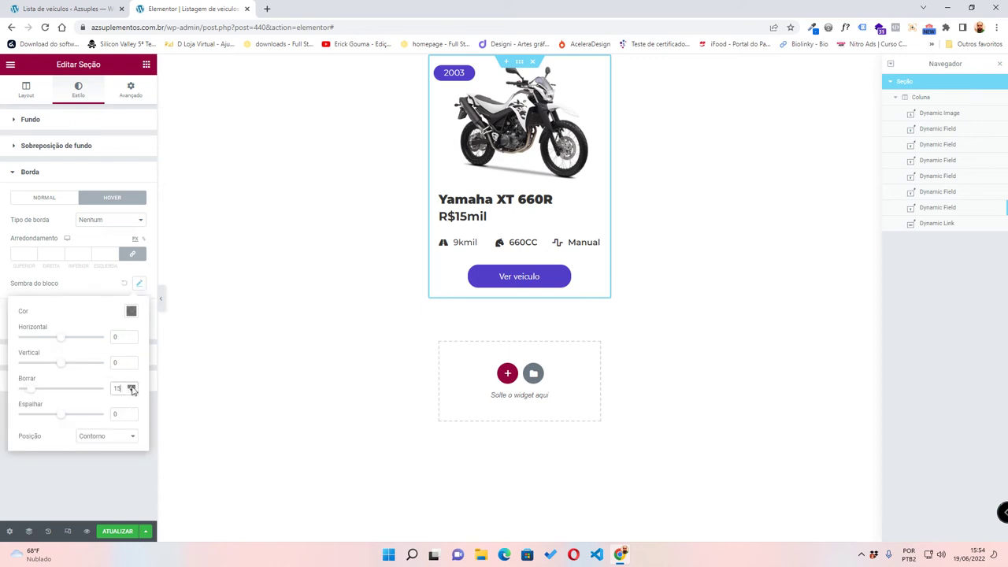
pyautogui.click(132, 417)
pyautogui.click(159, 300)
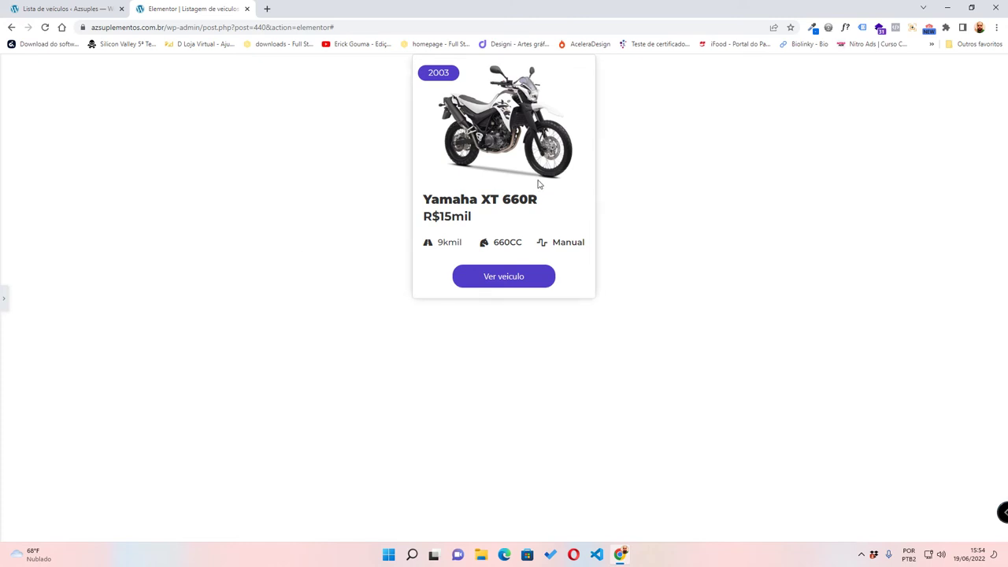
pyautogui.click(4, 298)
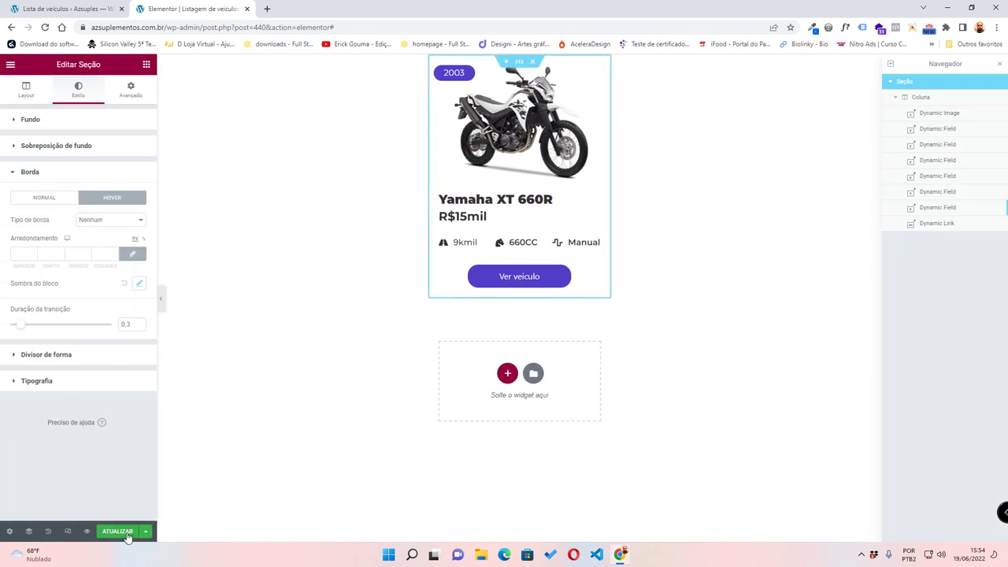
# - Update the listing template and open the list of all pages in the WordPress admin
pyautogui.click(122, 534)
pyautogui.click(10, 7)
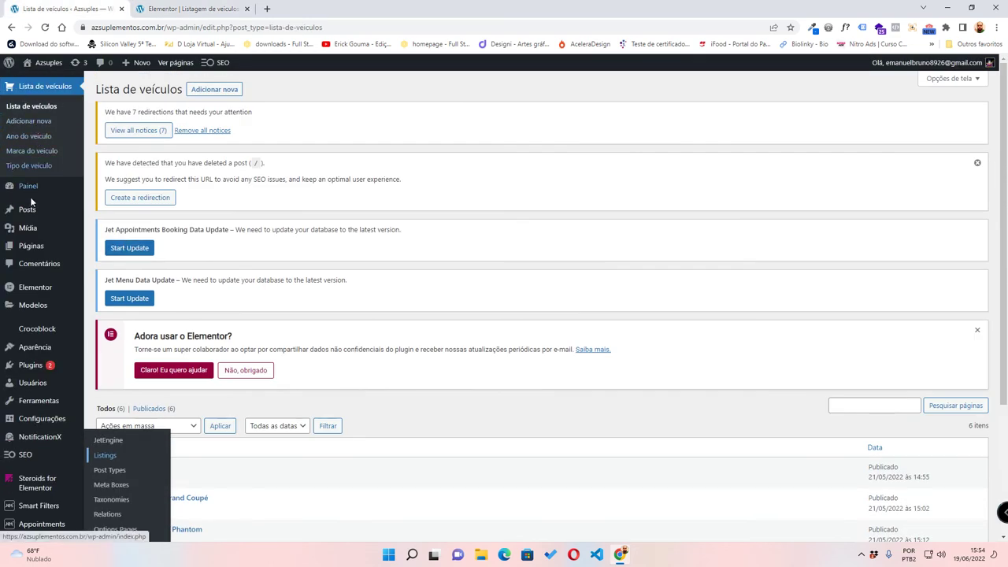
pyautogui.click(120, 249)
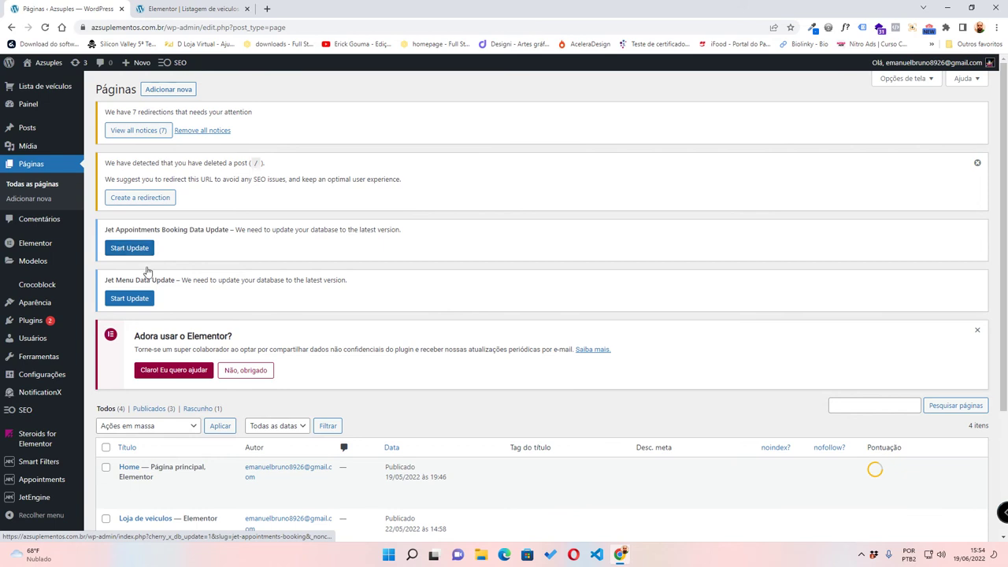
# - Open the Home page in Elementor and replace its old vehicle listing section with a single-column section 1300 wide
pyautogui.click(173, 502)
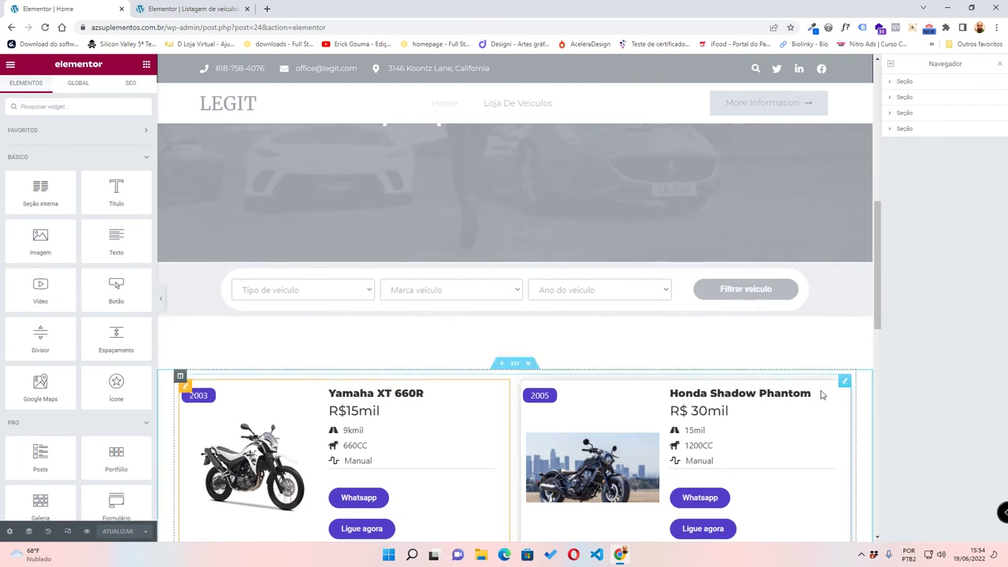
pyautogui.click(527, 363)
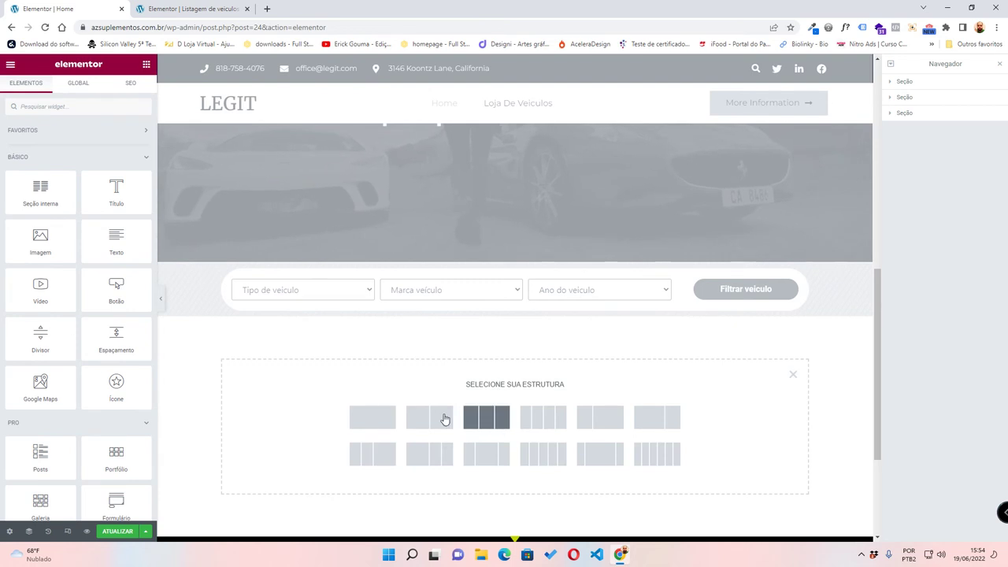
pyautogui.click(385, 416)
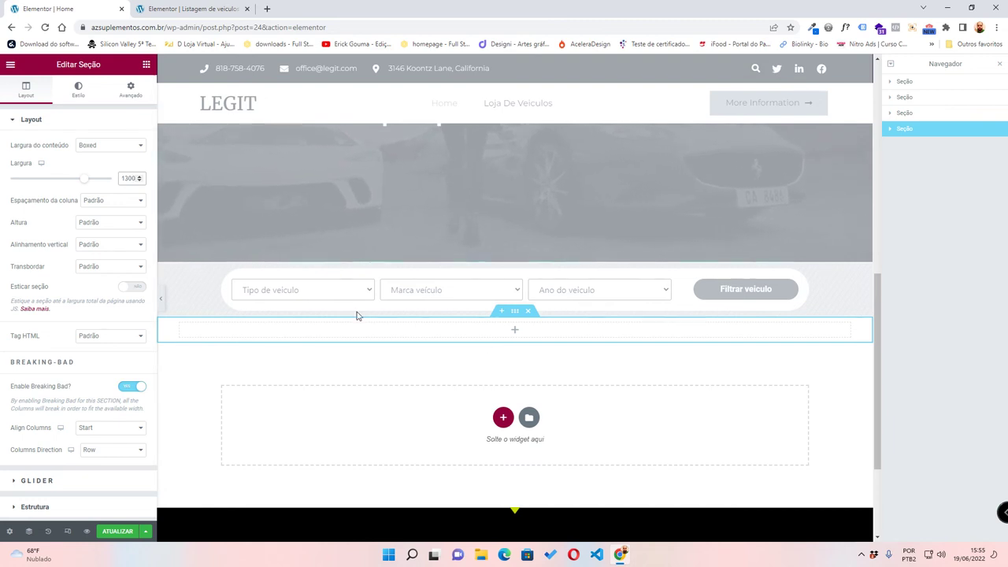
# - Find the Listing Grid widget and place it in the new empty section below the vehicle filter bar
pyautogui.click(146, 64)
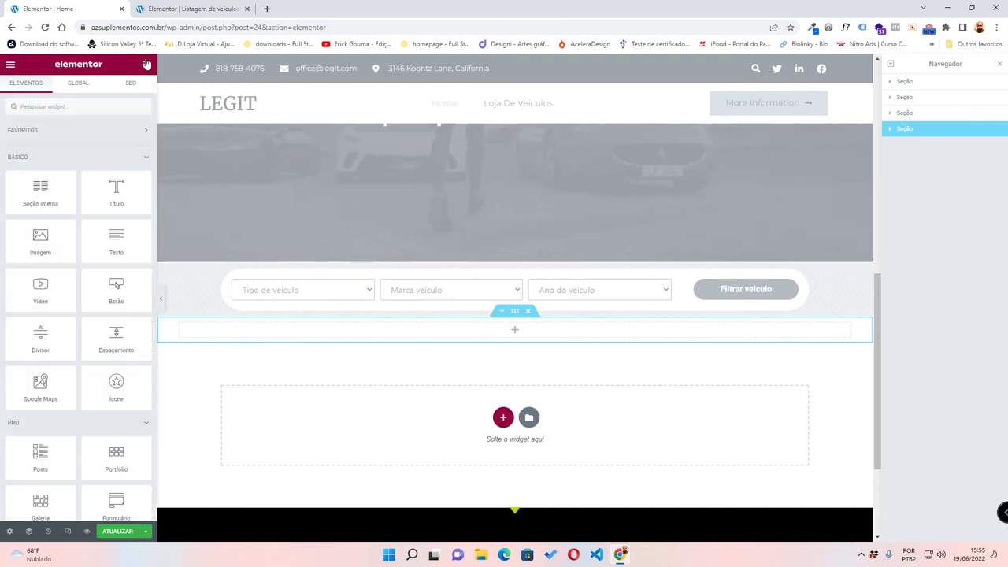
pyautogui.write('lis')
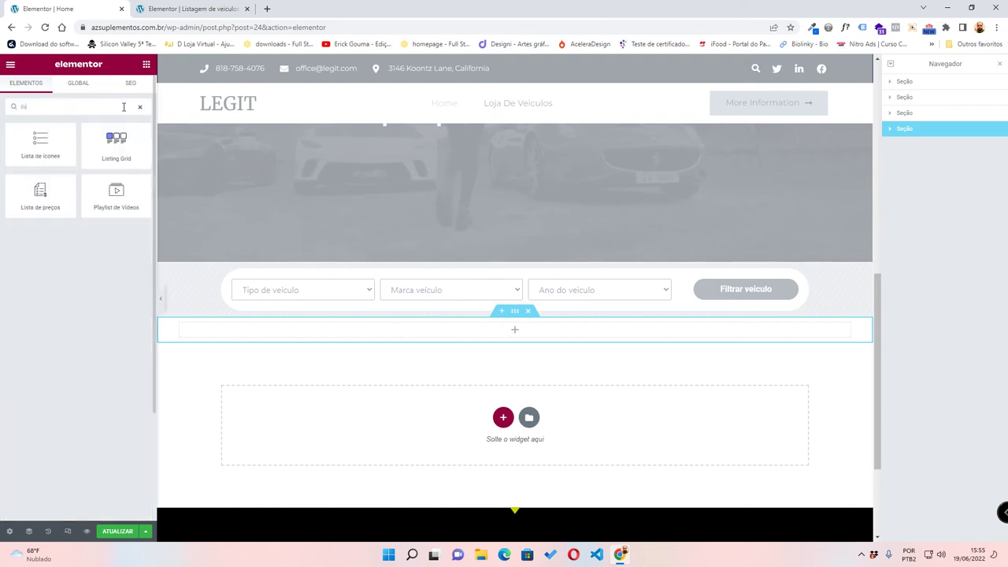
pyautogui.moveTo(106, 156); pyautogui.dragTo(353, 330)
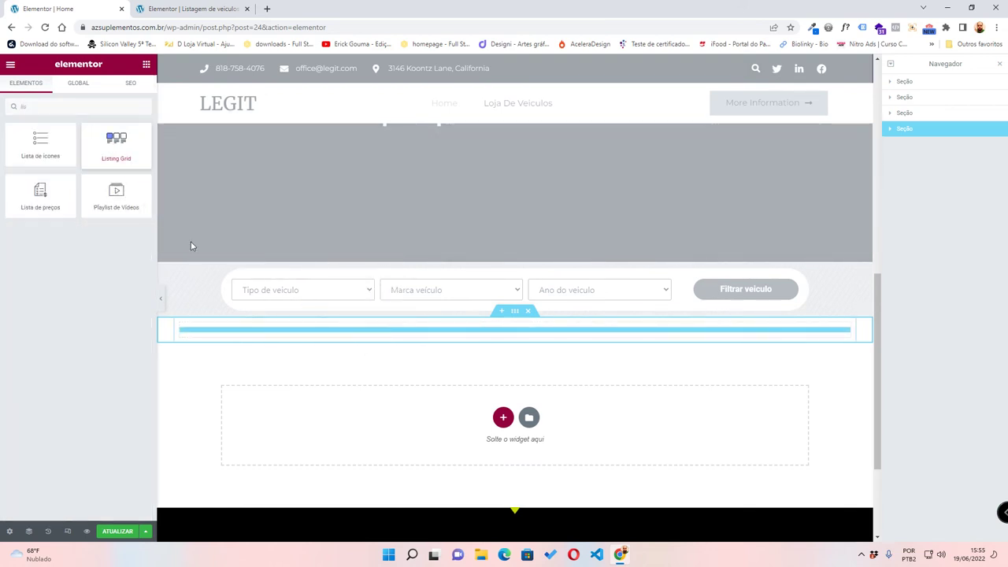
# - Assign the vehicle listing template "Listagem de veículos" to the Listing Grid and review the resulting cards
pyautogui.click(92, 146)
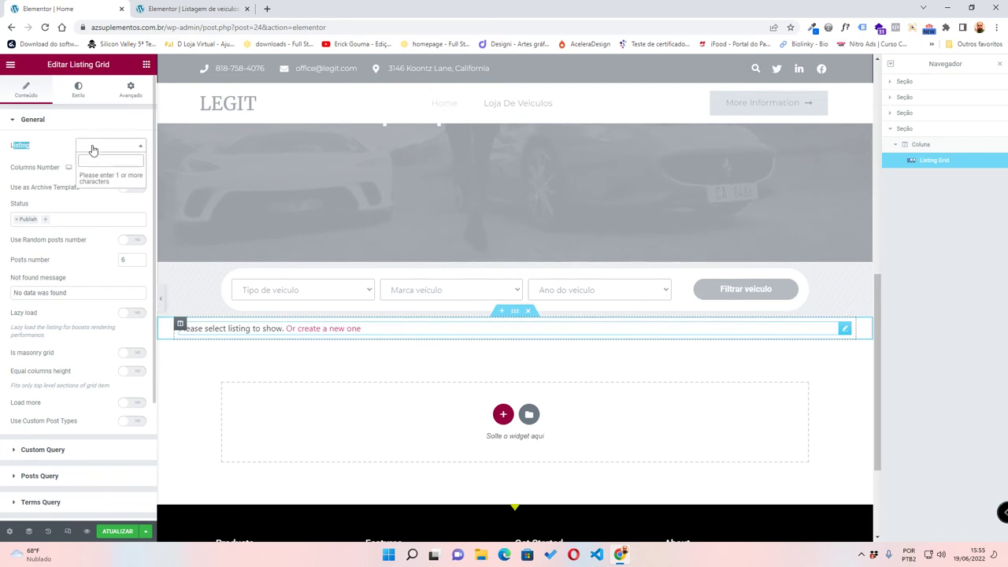
pyautogui.write('lis')
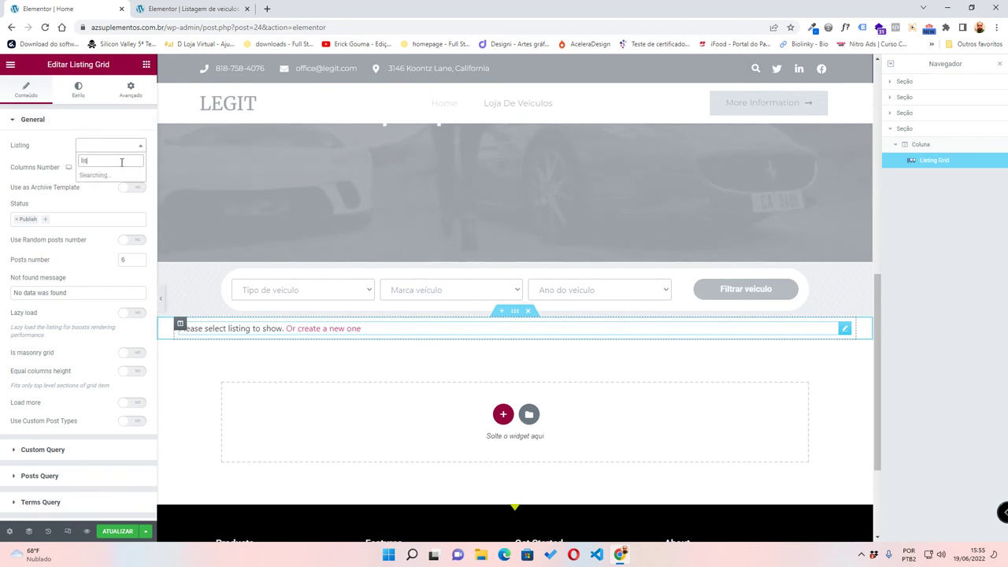
pyautogui.click(115, 180)
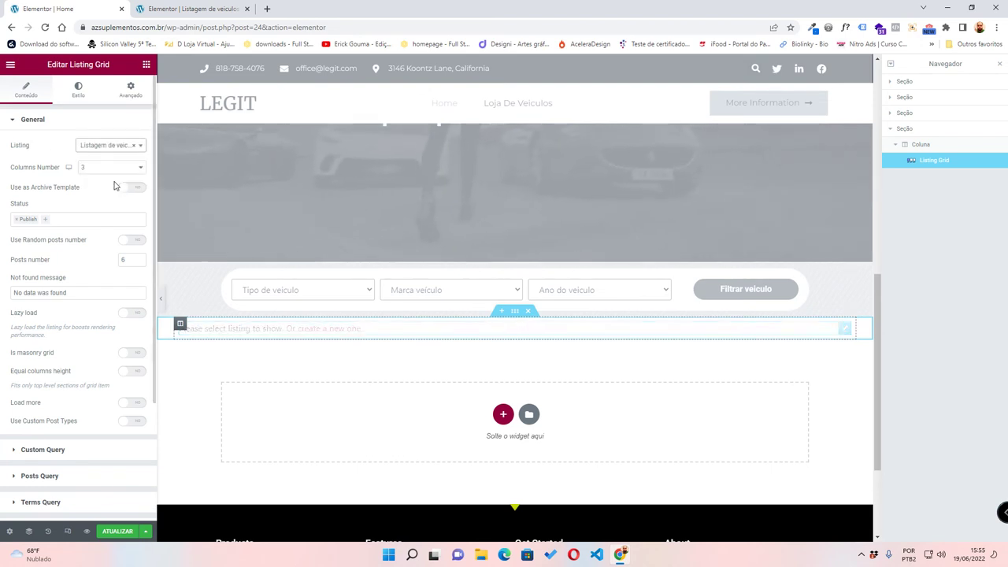
pyautogui.scroll(-3, 401, 349)
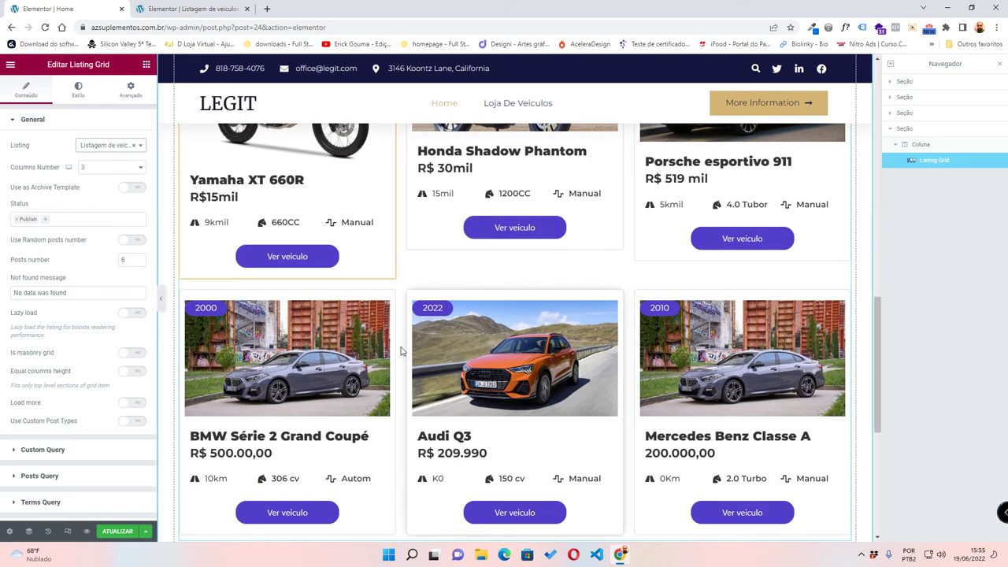
pyautogui.scroll(2, 386, 347)
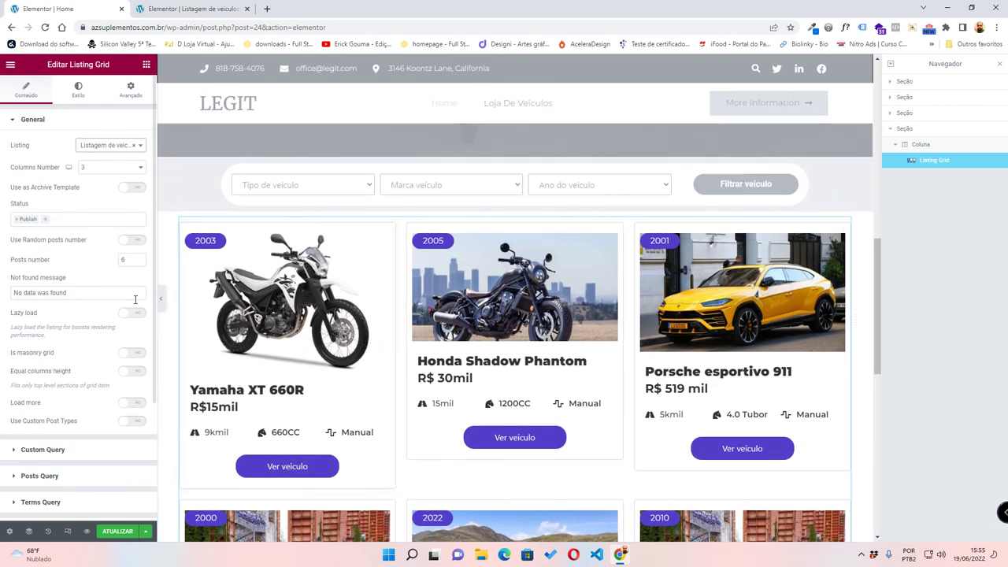
# - Try the vehicle listing grid with 4 columns and return its column count to 3
pyautogui.click(131, 170)
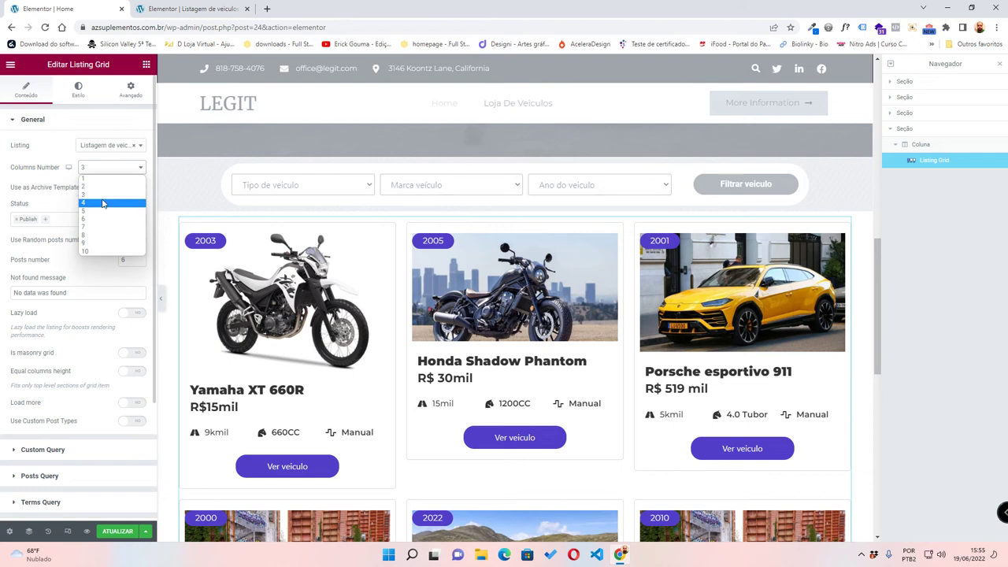
pyautogui.click(102, 204)
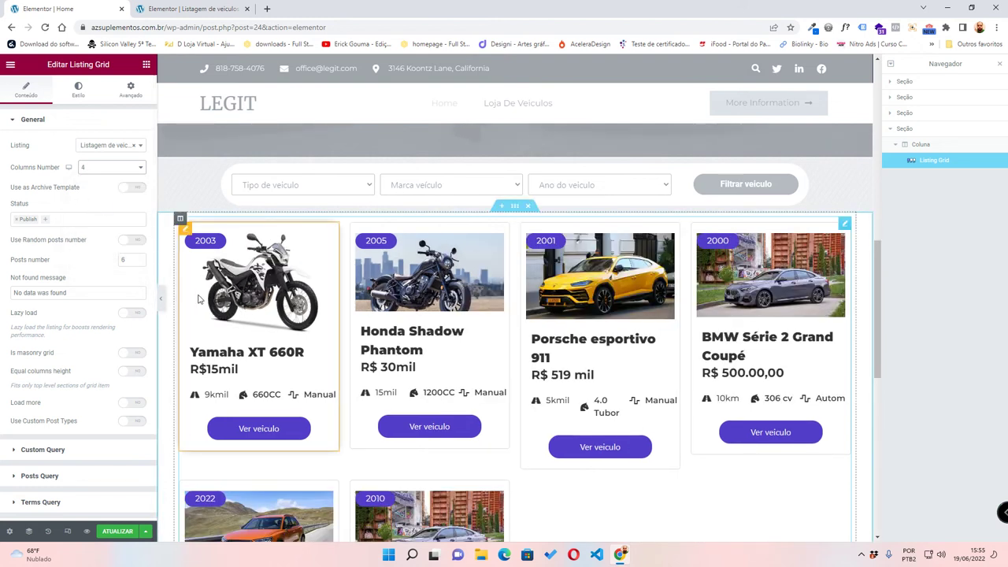
pyautogui.click(161, 299)
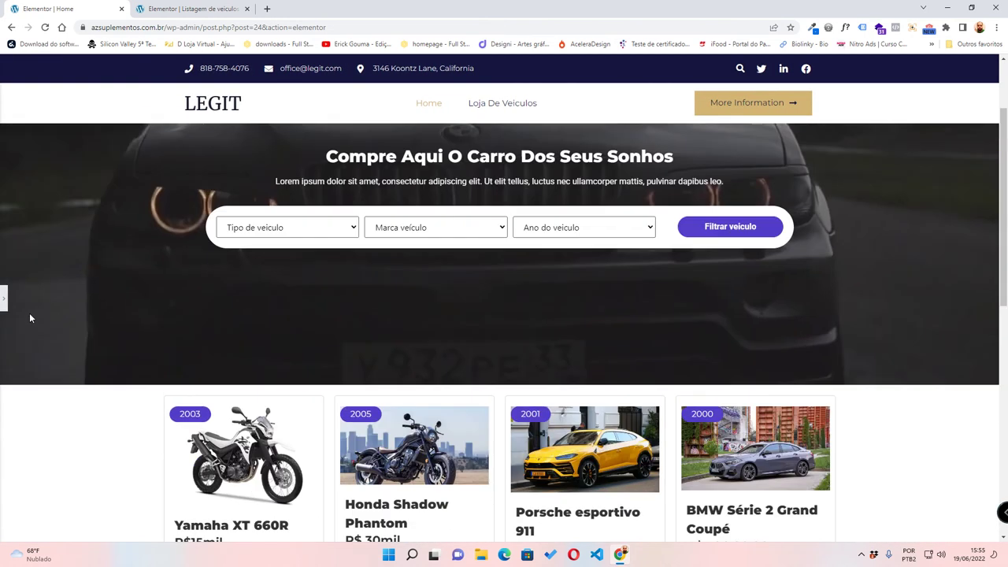
pyautogui.click(4, 299)
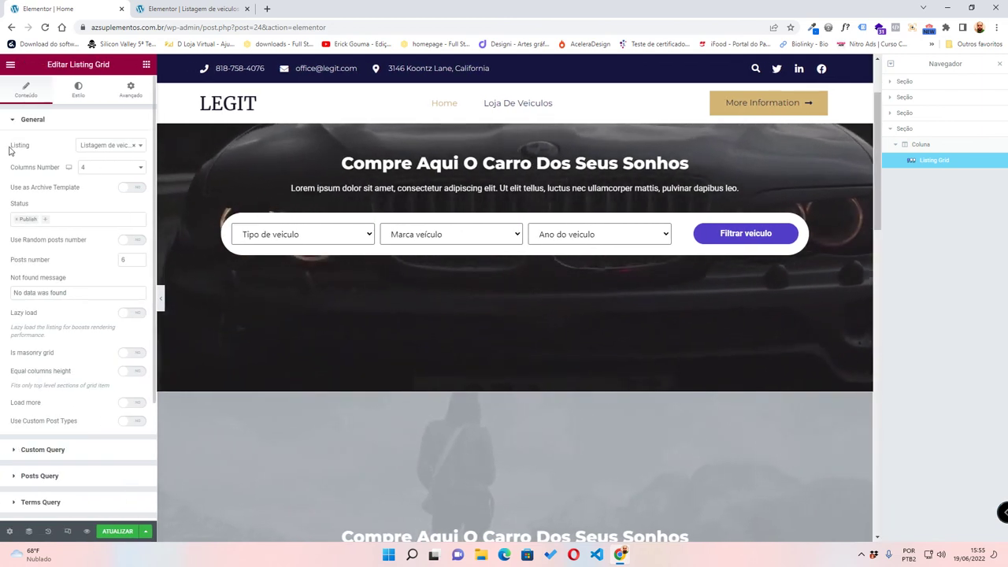
pyautogui.moveTo(11, 167); pyautogui.dragTo(34, 172)
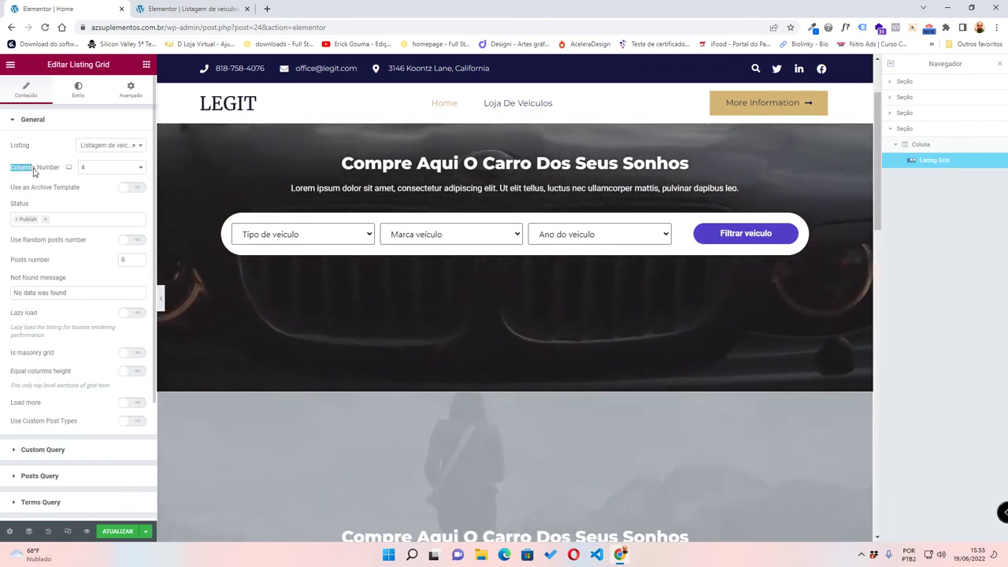
pyautogui.click(95, 168)
pyautogui.click(104, 201)
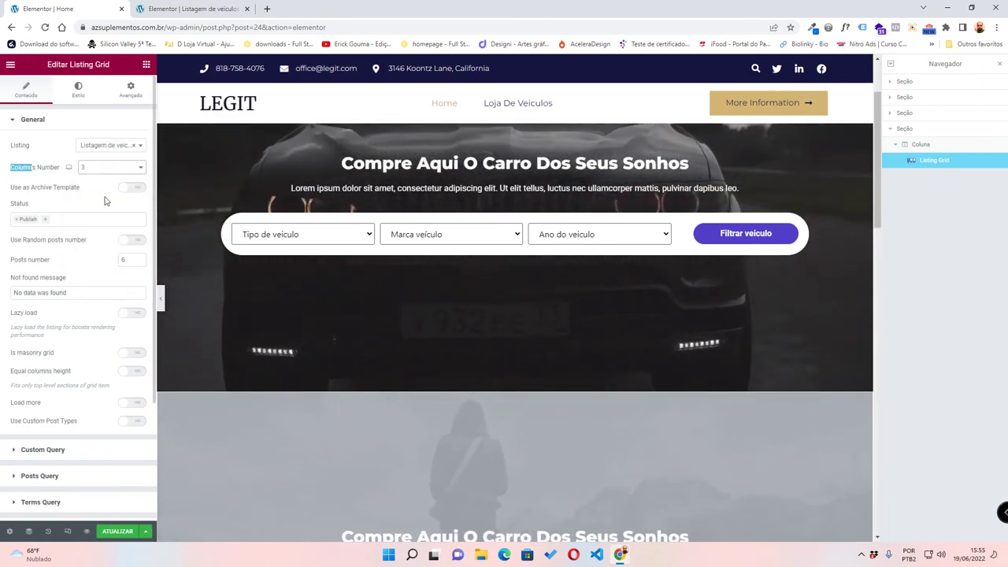
# - Examine the three-column vehicle listing from the hero area to the footer in a full-width preview
pyautogui.click(162, 298)
pyautogui.scroll(-10, 388, 373)
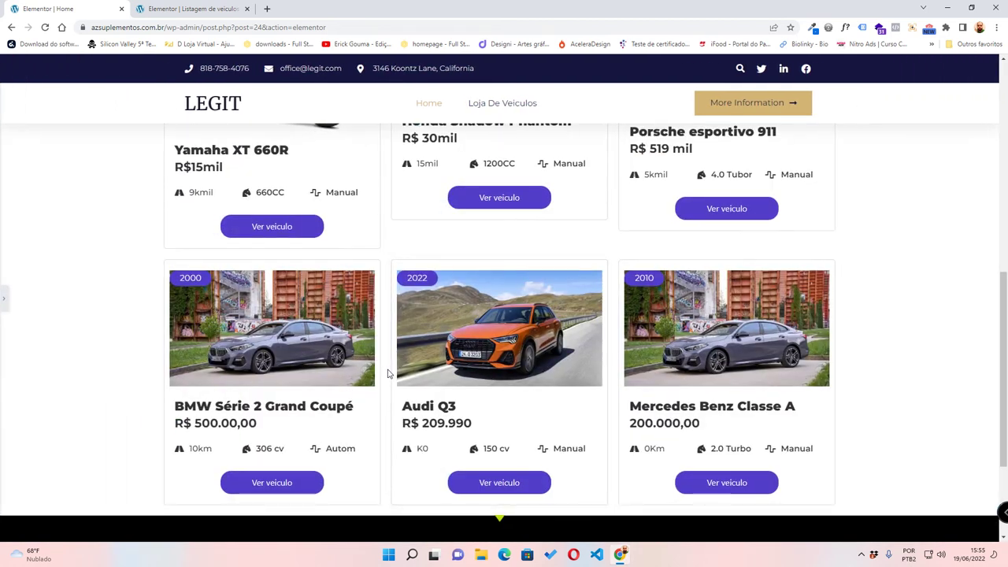
pyautogui.scroll(3, 387, 373)
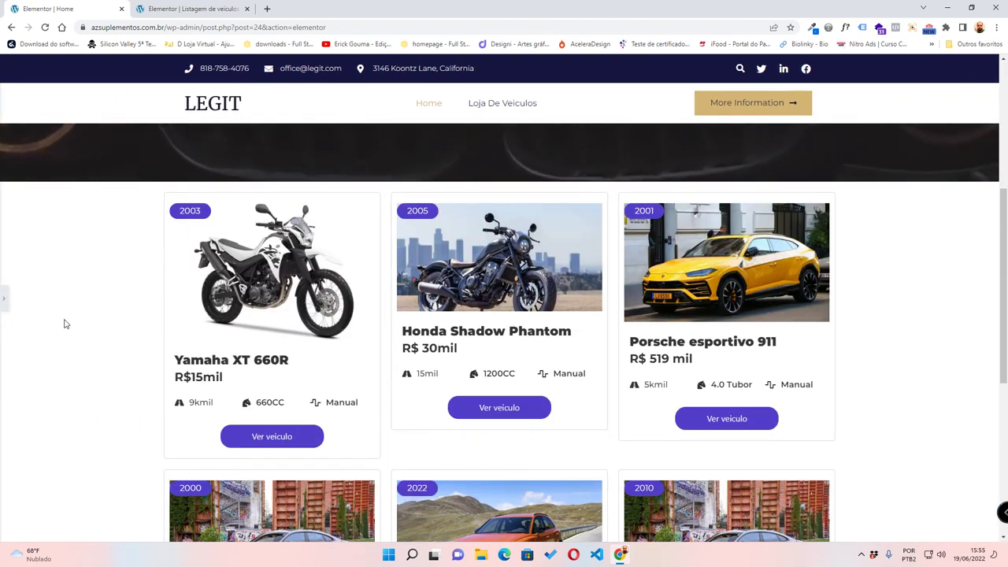
pyautogui.click(5, 298)
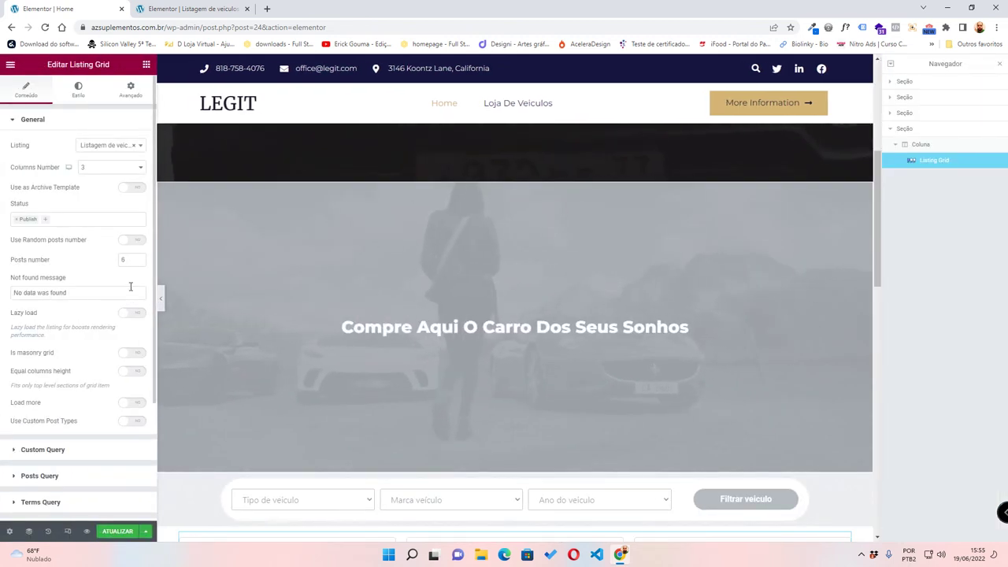
pyautogui.click(160, 301)
pyautogui.scroll(-5, 187, 354)
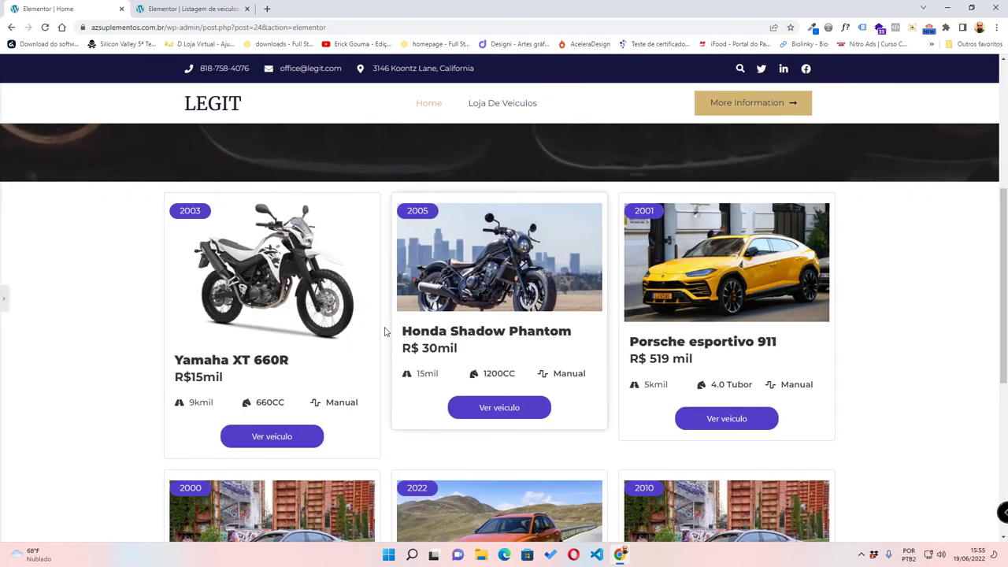
pyautogui.scroll(-5, 394, 334)
pyautogui.scroll(-1, 423, 338)
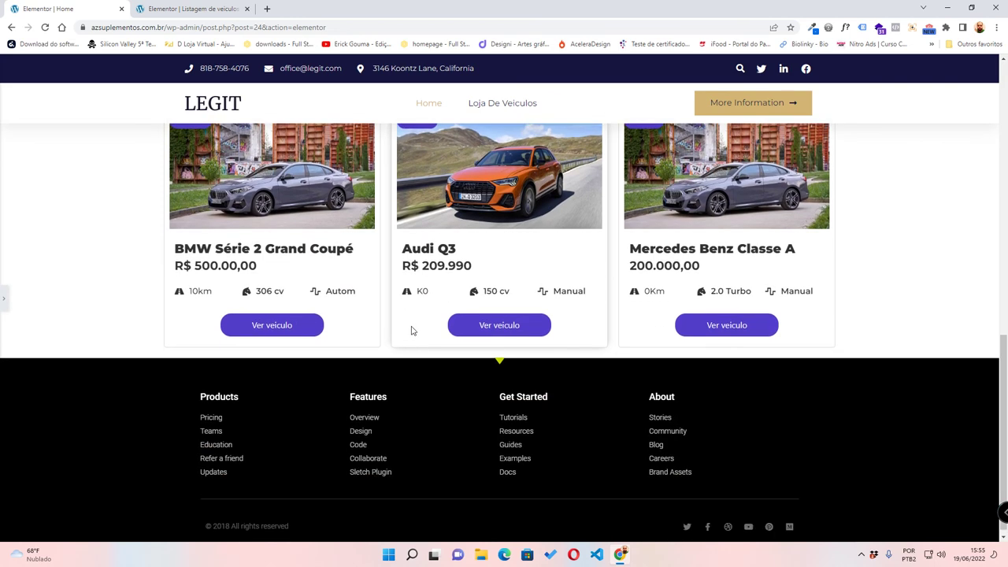
pyautogui.scroll(7, 411, 331)
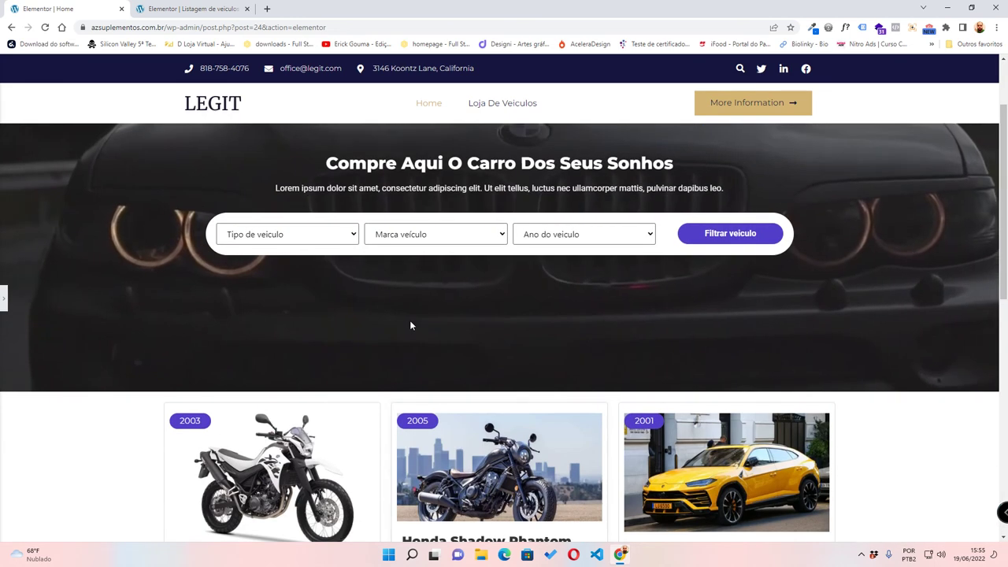
pyautogui.scroll(-5, 411, 324)
# - Update the page to save the vehicle listing grid and review the cards in the full-width preview
pyautogui.click(3, 301)
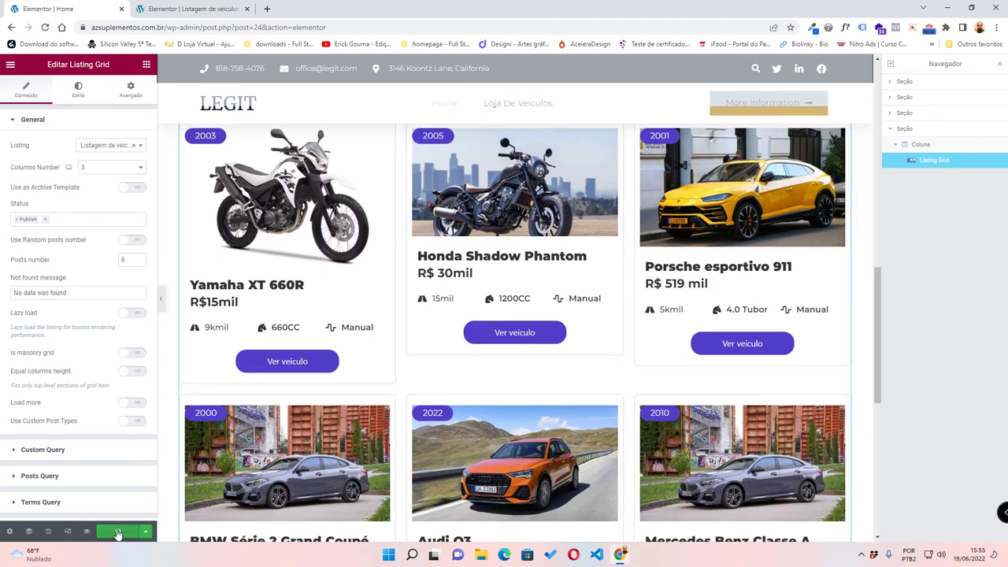
pyautogui.click(116, 534)
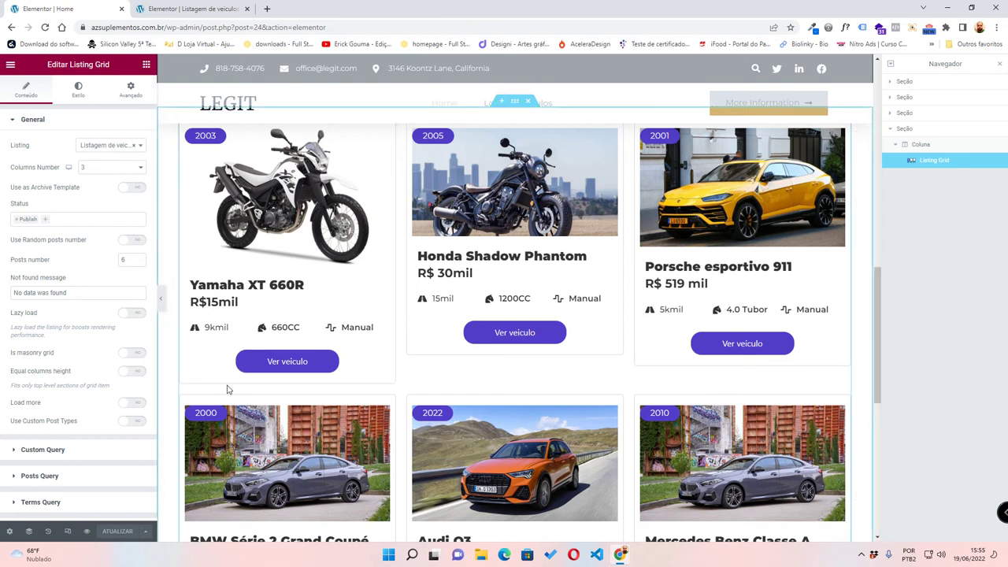
pyautogui.scroll(-4, 169, 316)
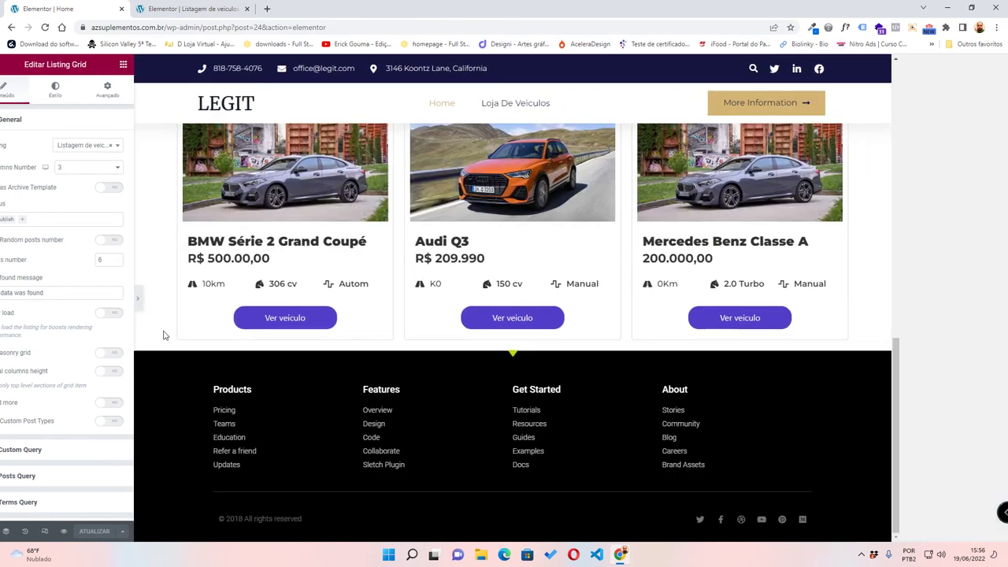
pyautogui.click(160, 300)
pyautogui.scroll(3, 655, 338)
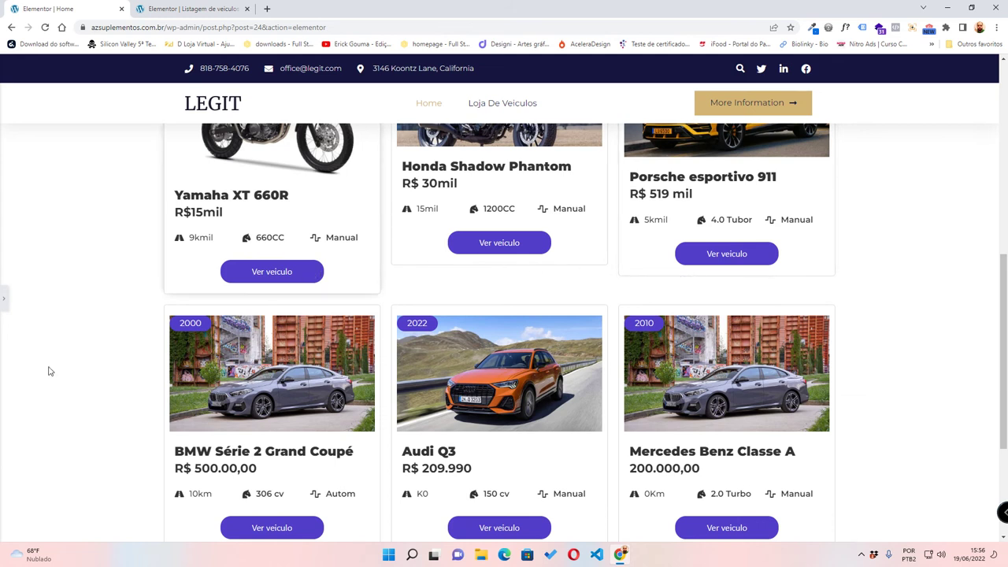
# - Translate the editor page into Portuguese
pyautogui.click(3, 303)
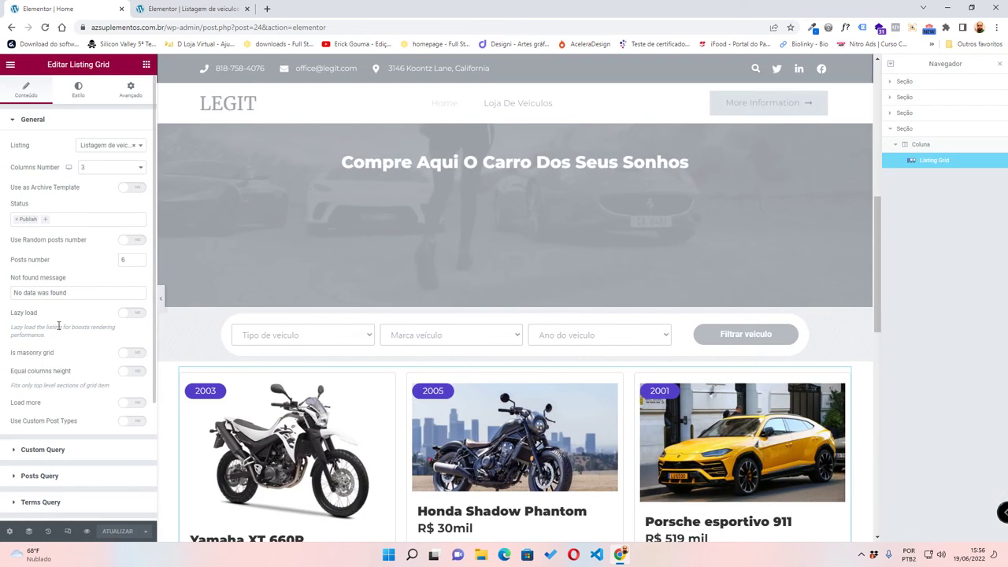
pyautogui.rightClick(63, 328)
pyautogui.click(112, 463)
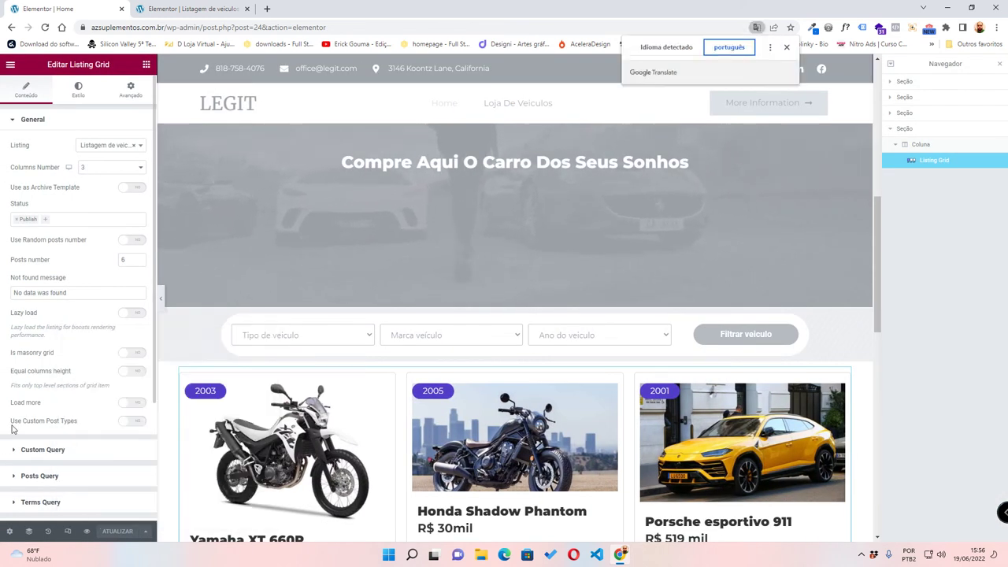
# - Enable equal column heights for the vehicle listing grid and check the cards in the full-width preview
pyautogui.moveTo(17, 372); pyautogui.dragTo(63, 373)
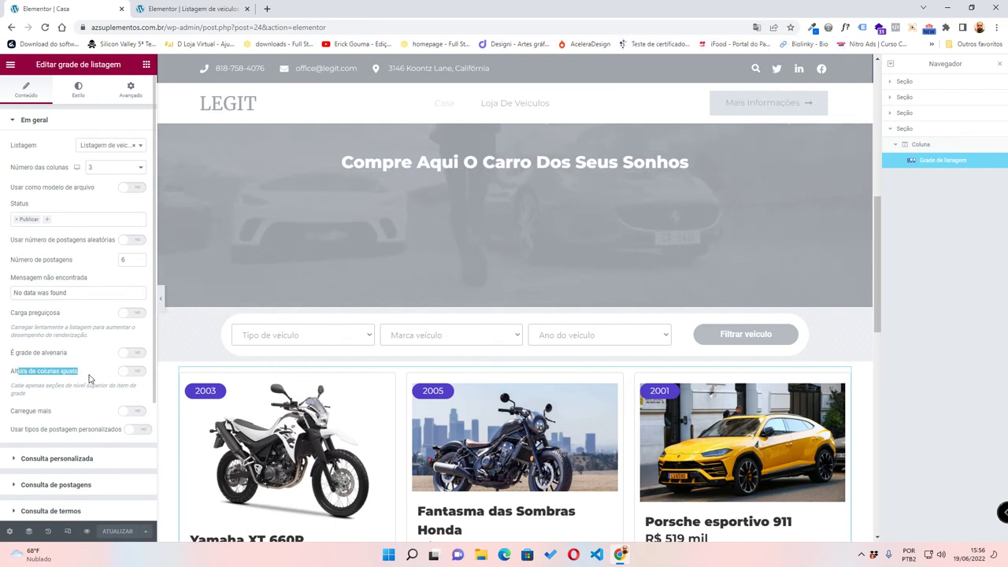
pyautogui.click(131, 371)
pyautogui.scroll(-2, 166, 295)
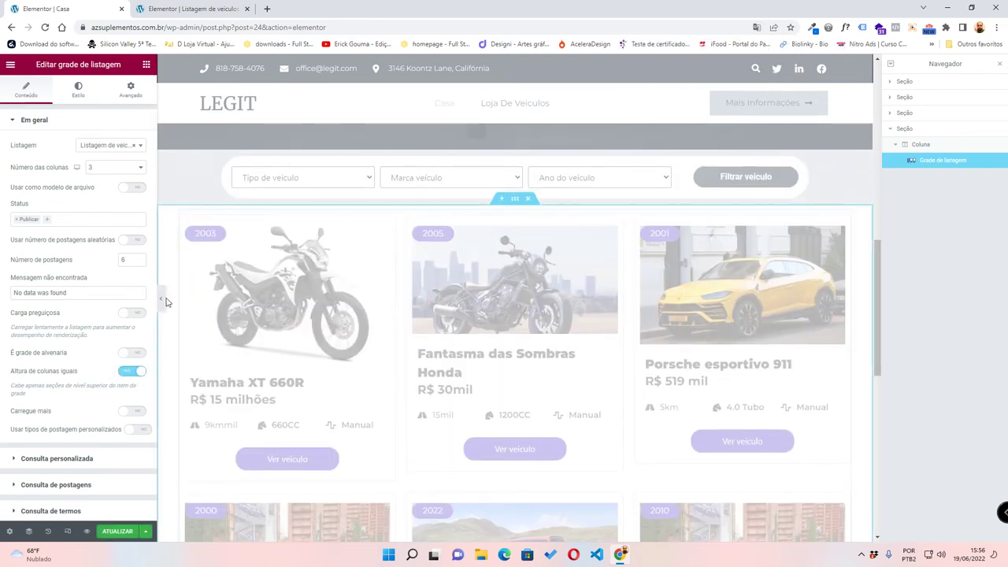
pyautogui.click(161, 300)
pyautogui.scroll(2, 465, 339)
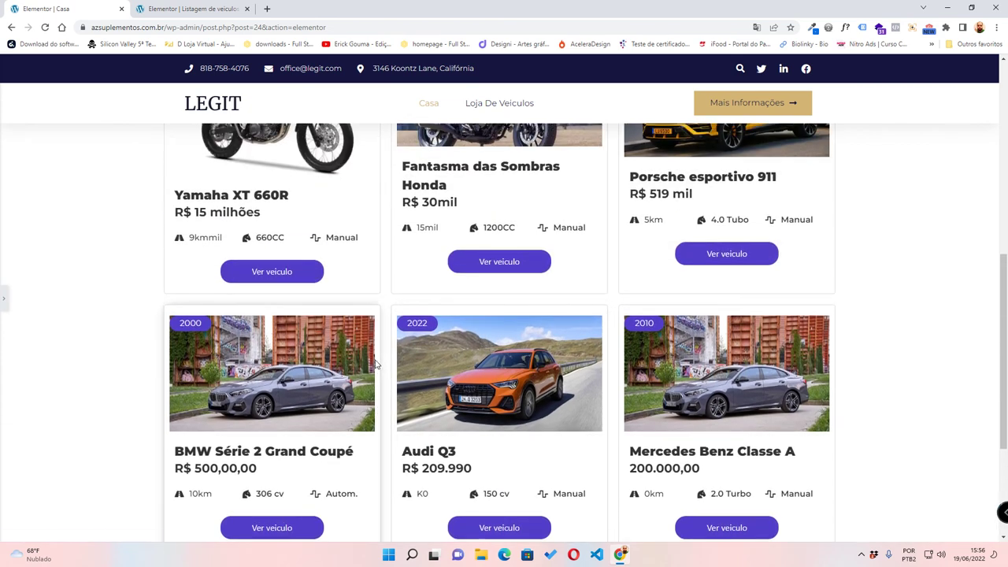
pyautogui.scroll(2, 415, 299)
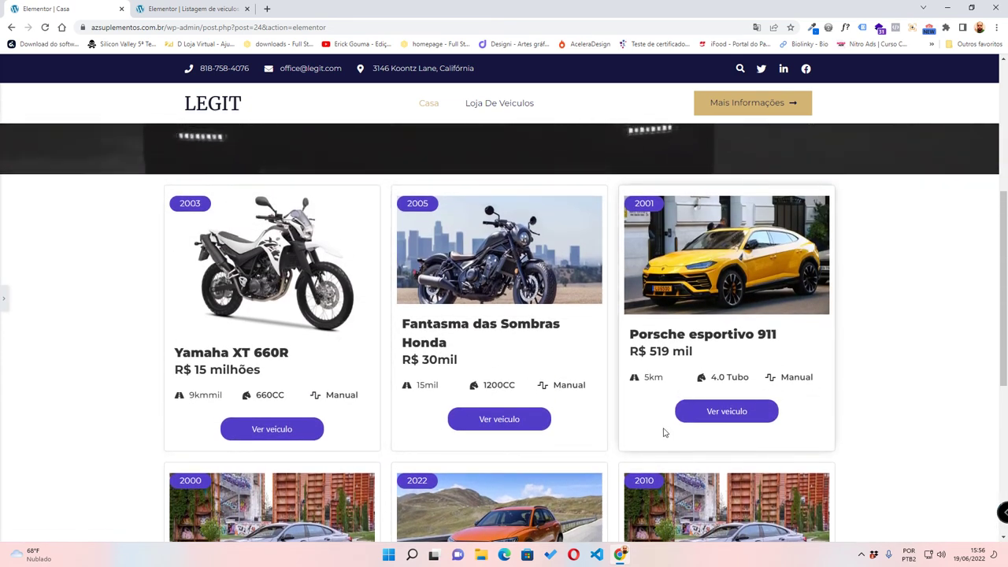
pyautogui.scroll(2, 475, 392)
pyautogui.scroll(-3, 98, 262)
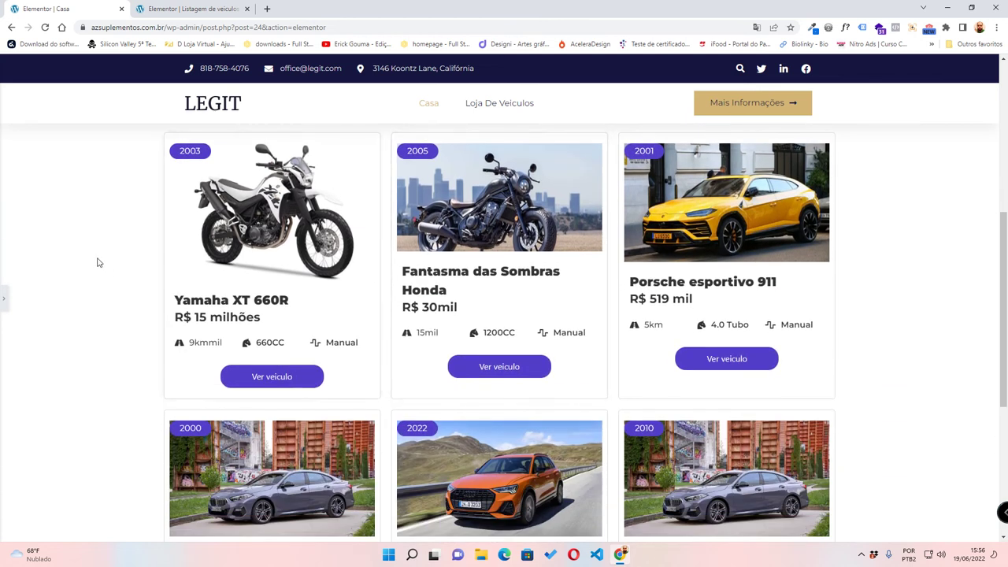
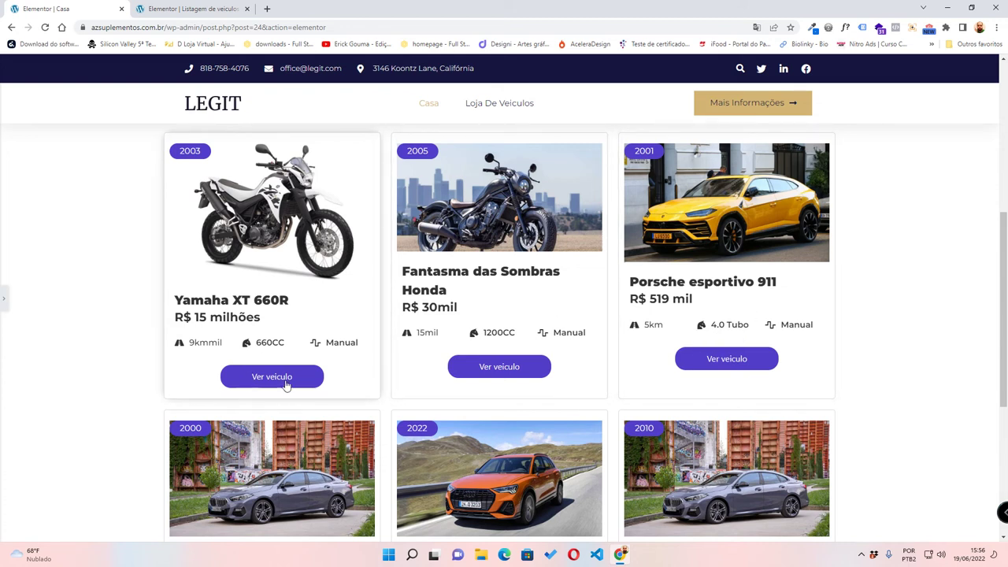
pyautogui.scroll(-4, 540, 334)
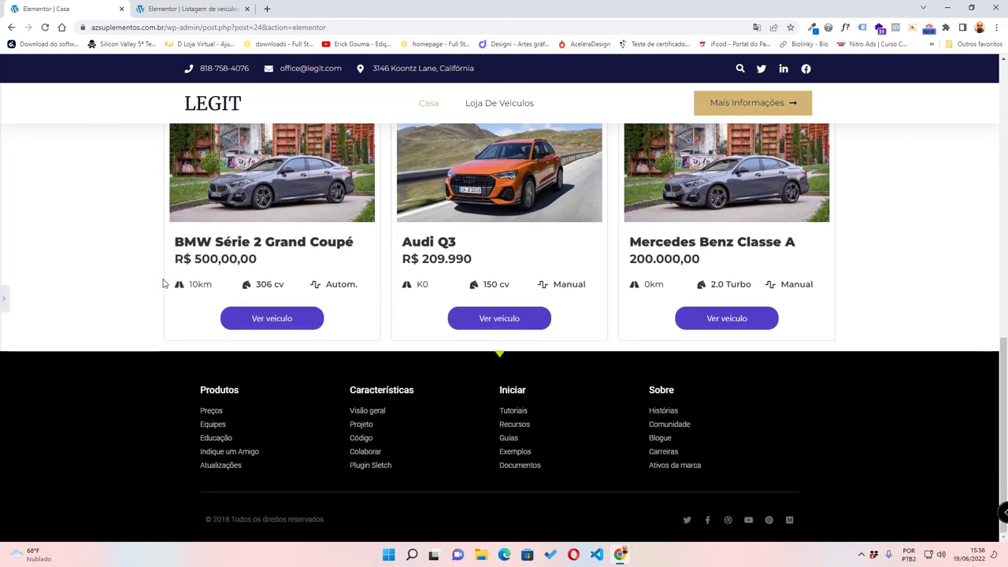
pyautogui.scroll(3, 14, 300)
# - Update the page to save the listing grid's equal column heights and review the cards on the canvas
pyautogui.click(4, 299)
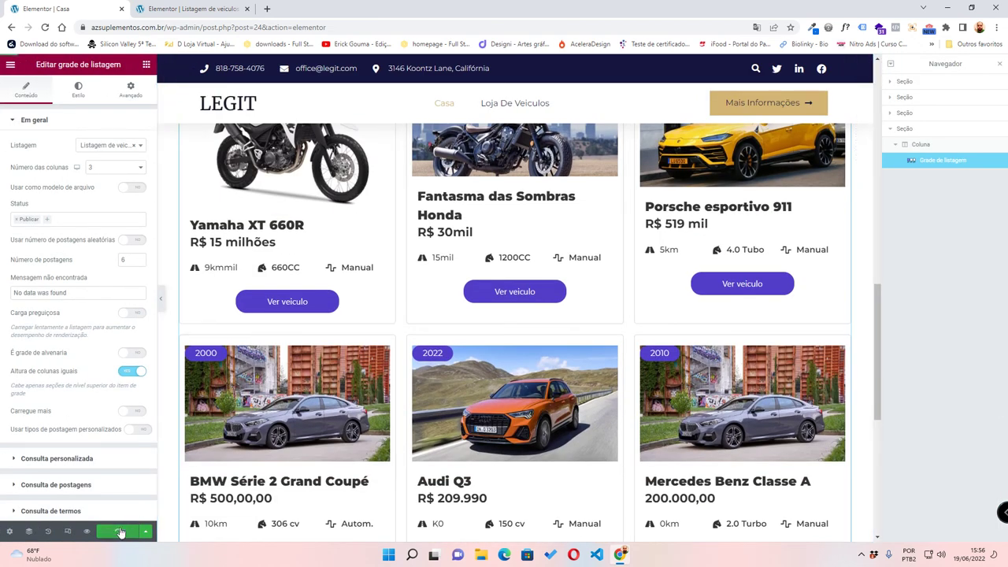
pyautogui.scroll(-3, 259, 370)
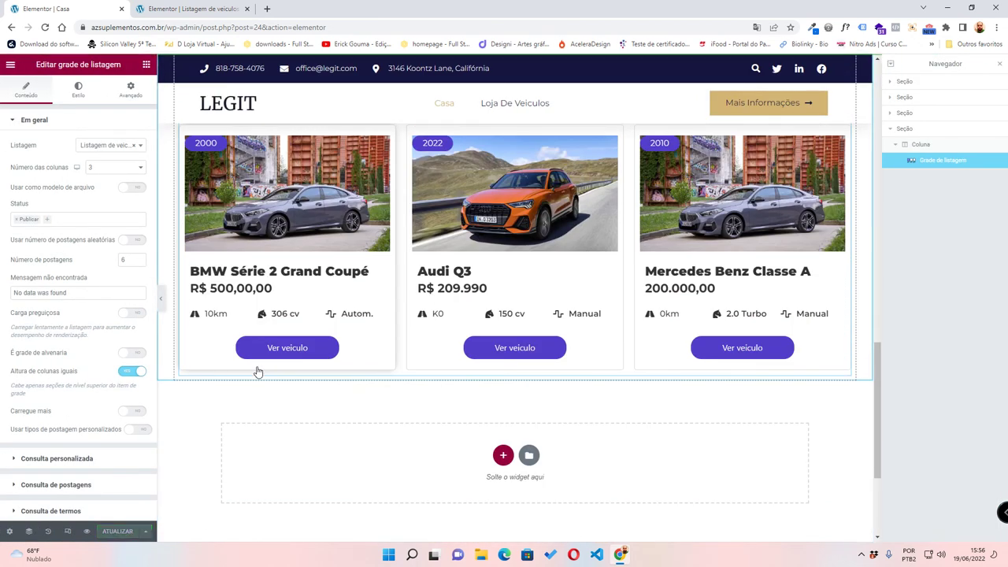
pyautogui.scroll(3, 260, 370)
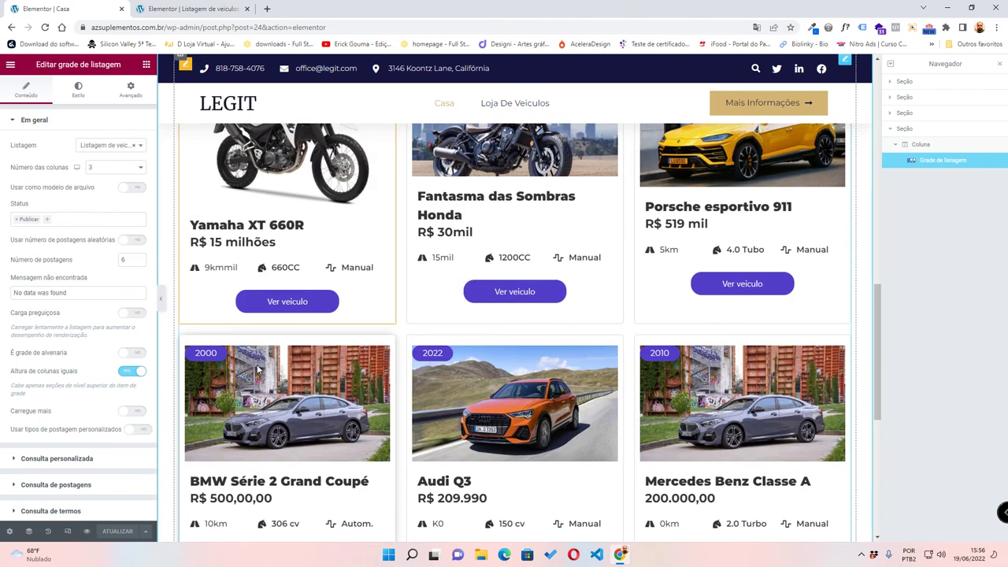
pyautogui.scroll(-3, 259, 370)
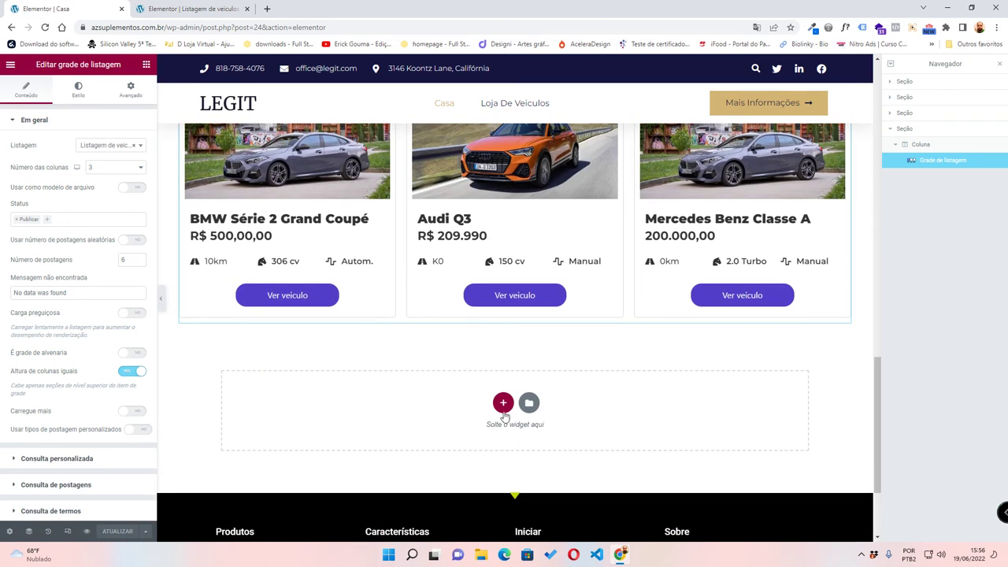
# - Add a single-column section below the vehicle listing grid and set its width to 1300
pyautogui.click(503, 404)
pyautogui.click(794, 387)
pyautogui.click(503, 405)
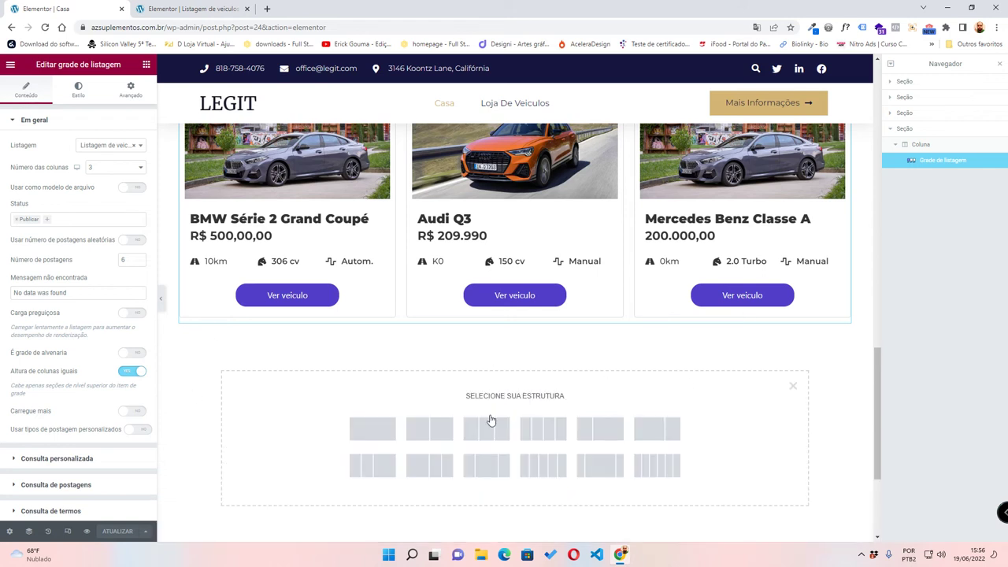
pyautogui.click(373, 428)
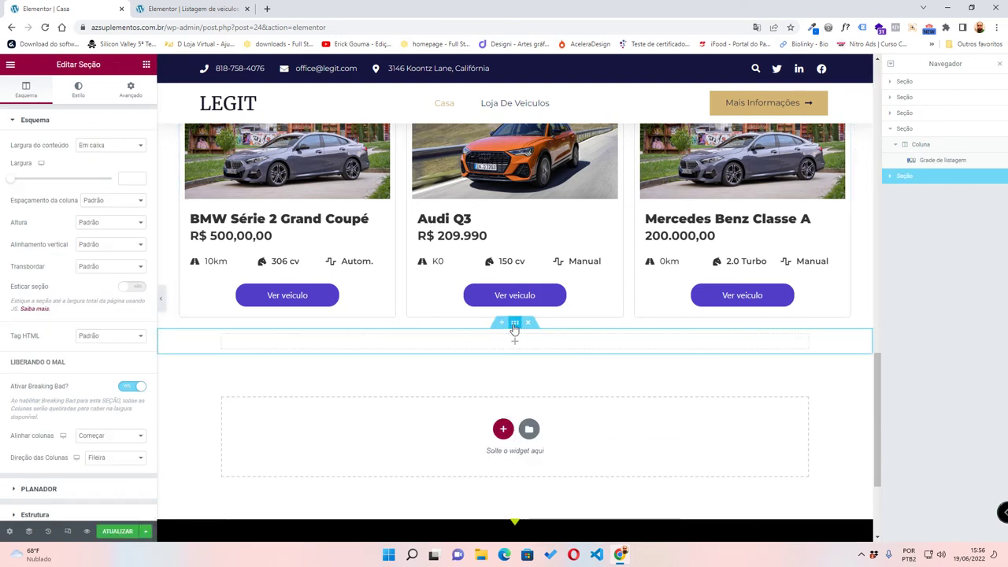
pyautogui.click(130, 179)
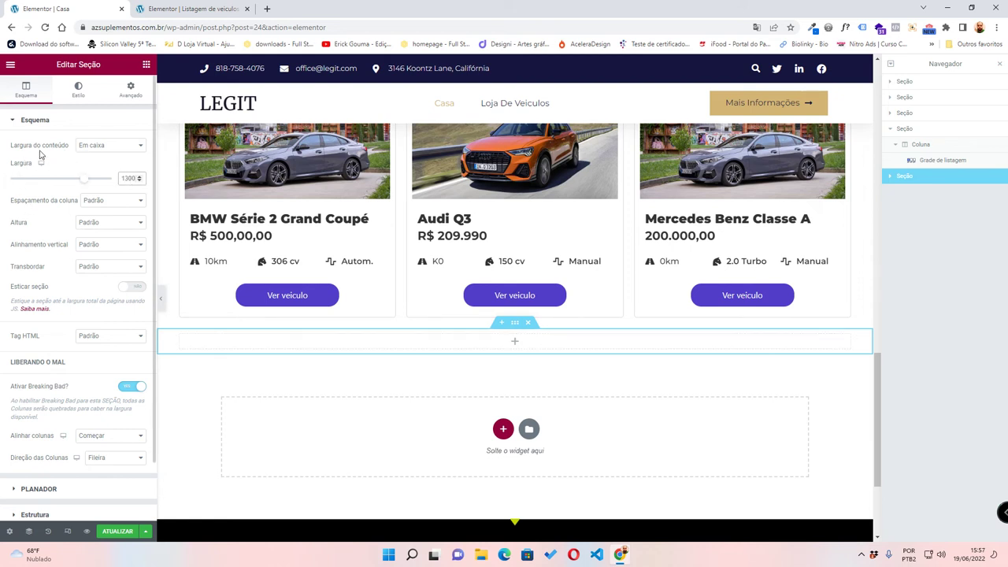
# - Add an Image widget to the new section below the vehicle listing and insert the Banner-Anuncie-ja-seu-carro.jpg banner from the media library
pyautogui.click(147, 66)
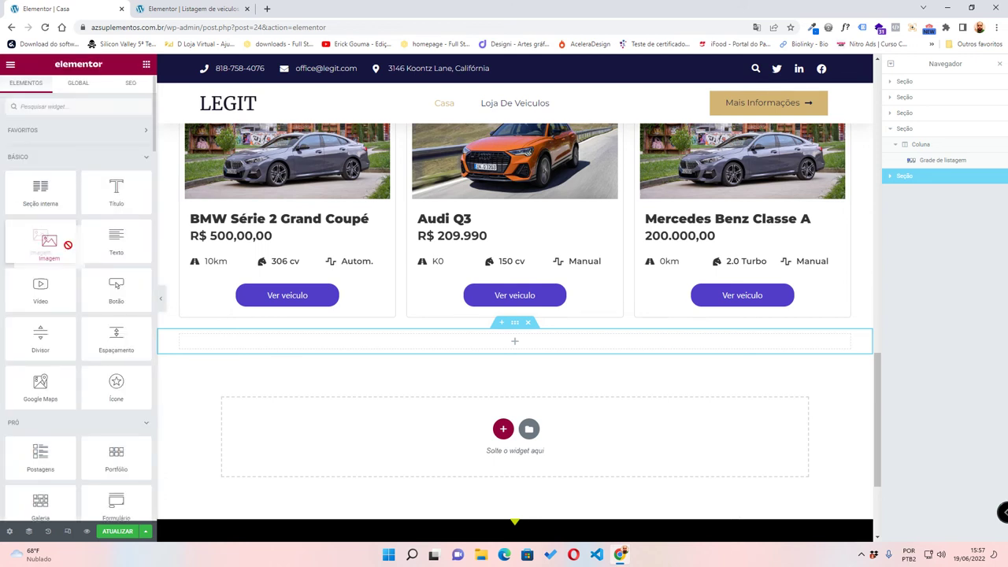
pyautogui.moveTo(68, 245); pyautogui.dragTo(445, 341)
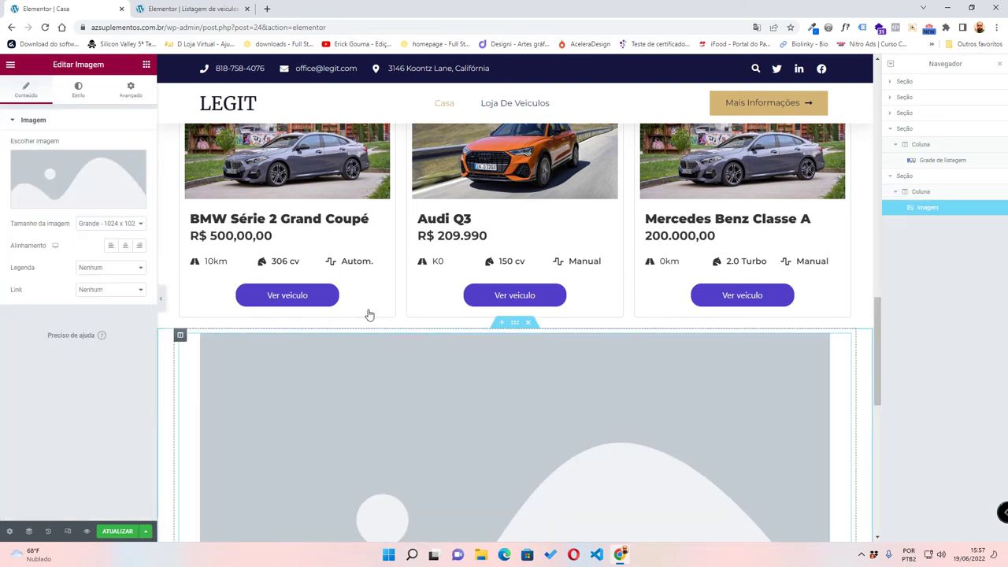
pyautogui.moveTo(24, 186)
pyautogui.click(74, 174)
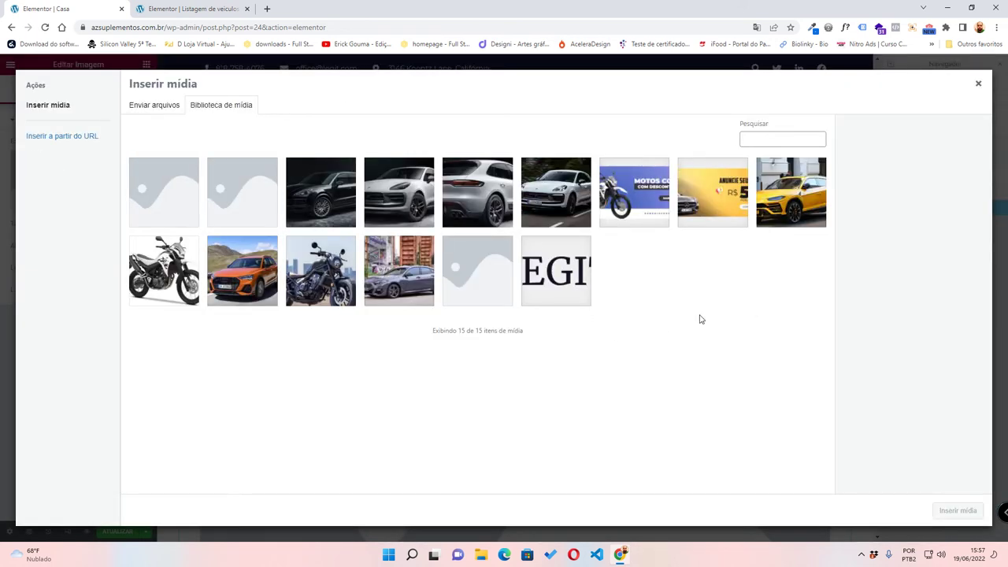
pyautogui.click(715, 205)
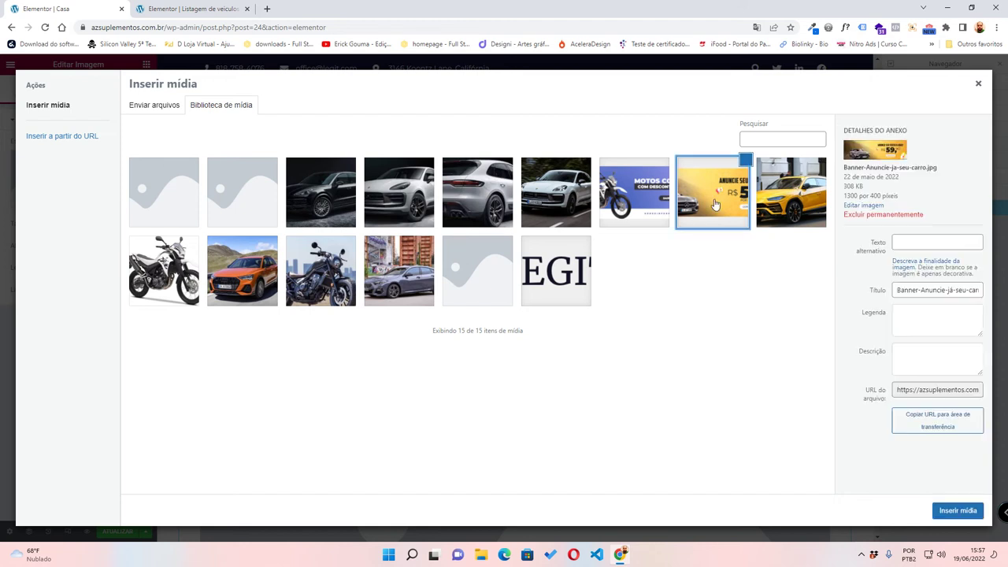
pyautogui.click(957, 511)
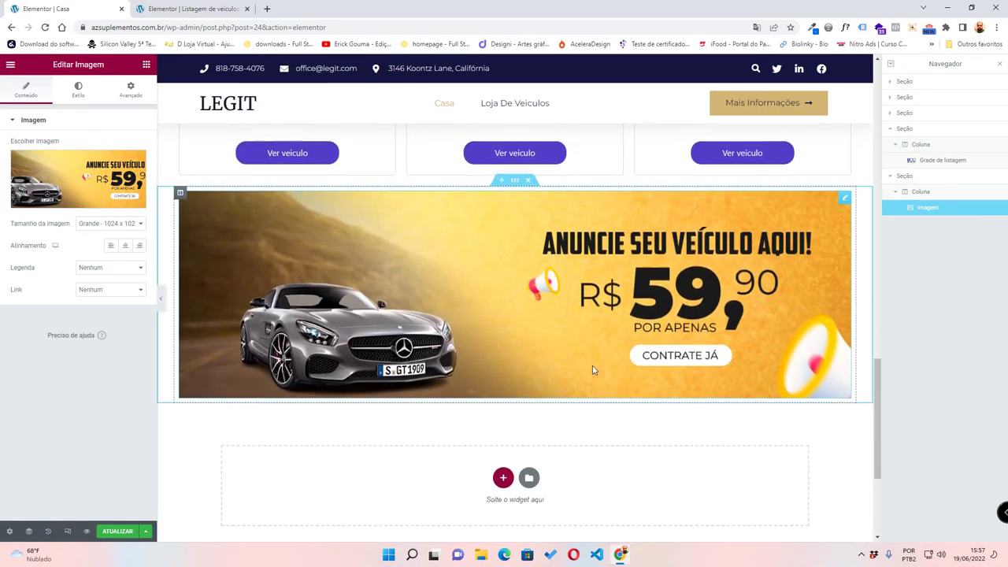
pyautogui.scroll(4, 590, 362)
pyautogui.scroll(-5, 583, 363)
pyautogui.scroll(4, 574, 355)
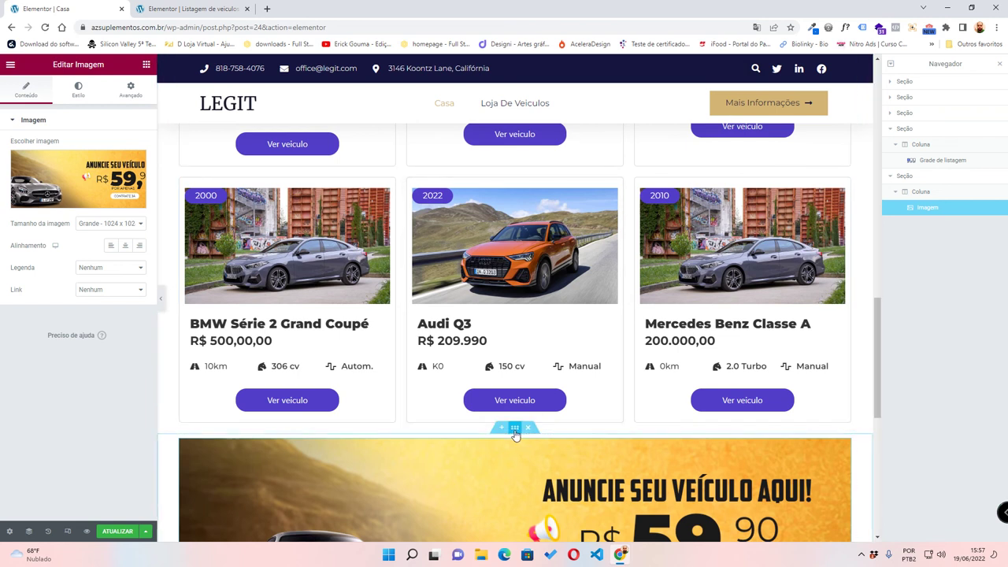
# - Set the banner section's superior and inferior margins to 50 px and update the page
pyautogui.click(515, 430)
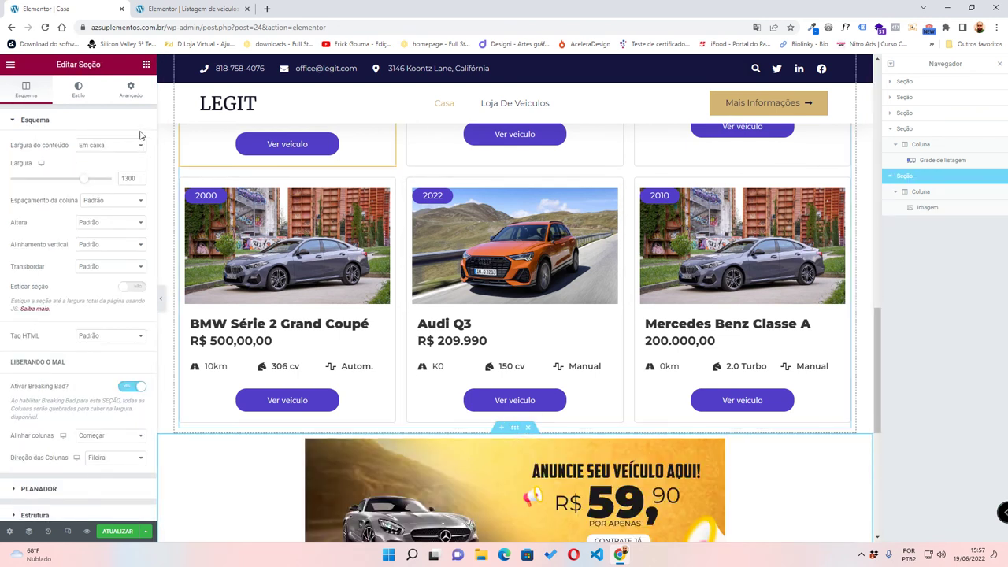
pyautogui.click(130, 90)
pyautogui.click(22, 157)
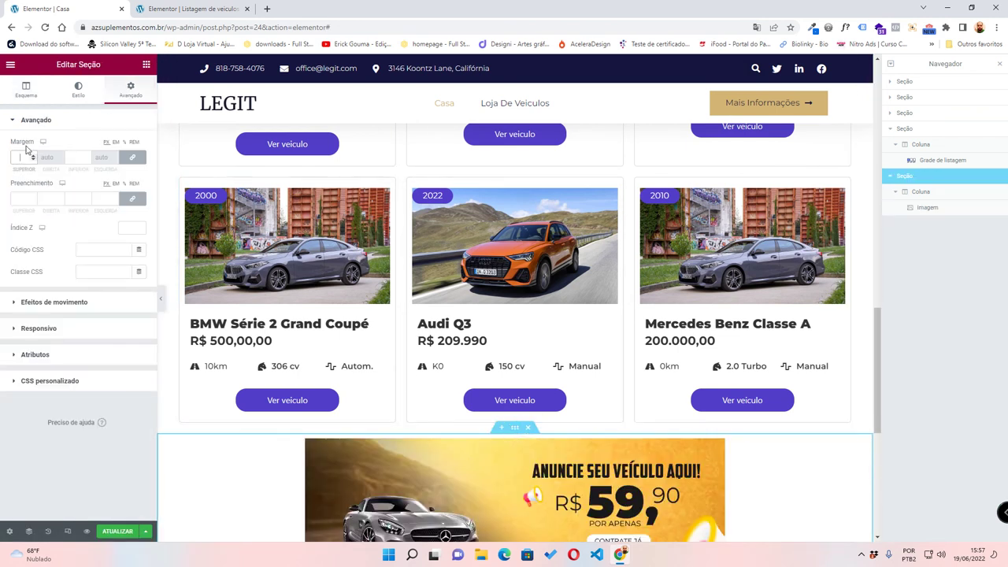
pyautogui.write('50')
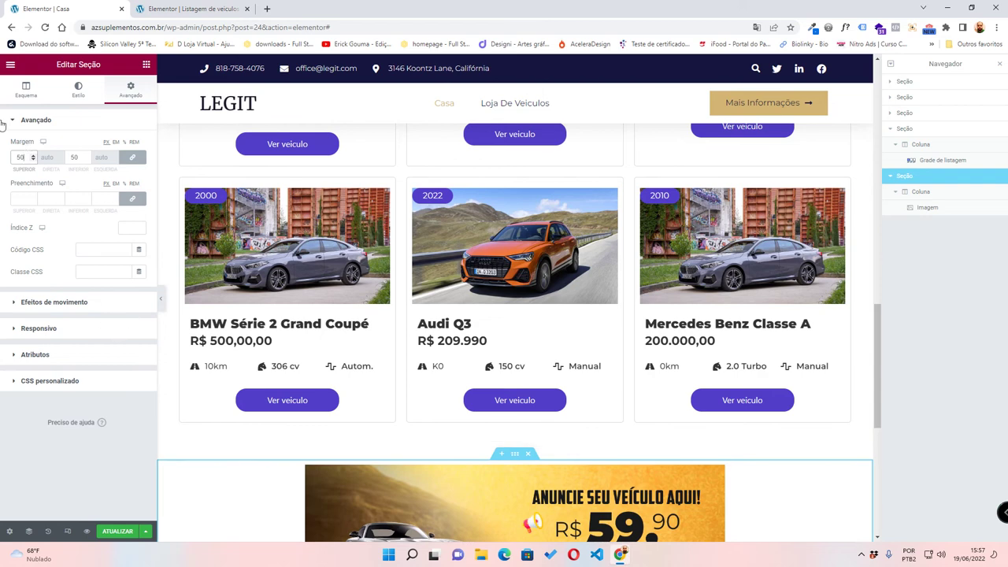
pyautogui.scroll(-3, 555, 307)
pyautogui.scroll(4, 555, 256)
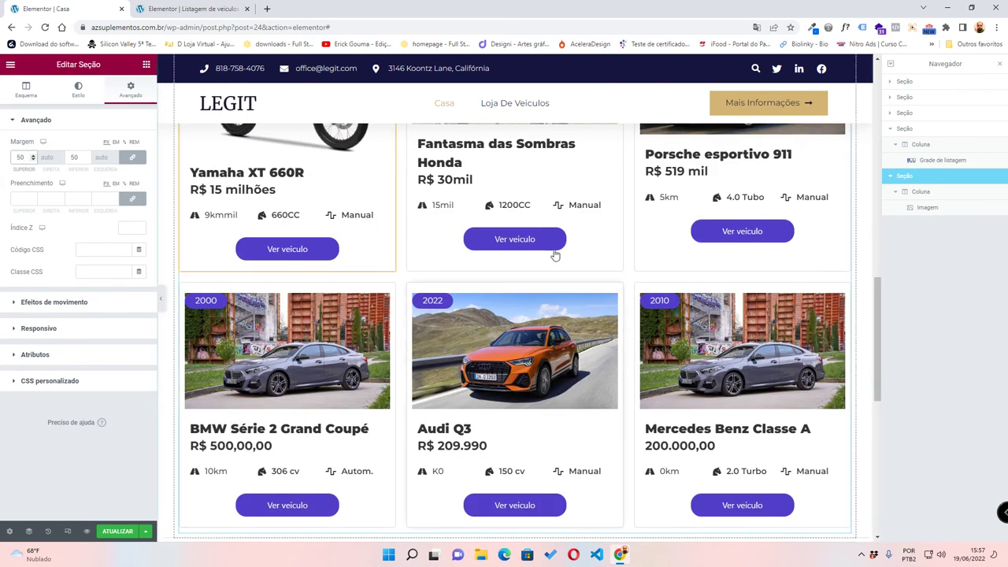
pyautogui.scroll(-5, 555, 256)
pyautogui.scroll(3, 556, 315)
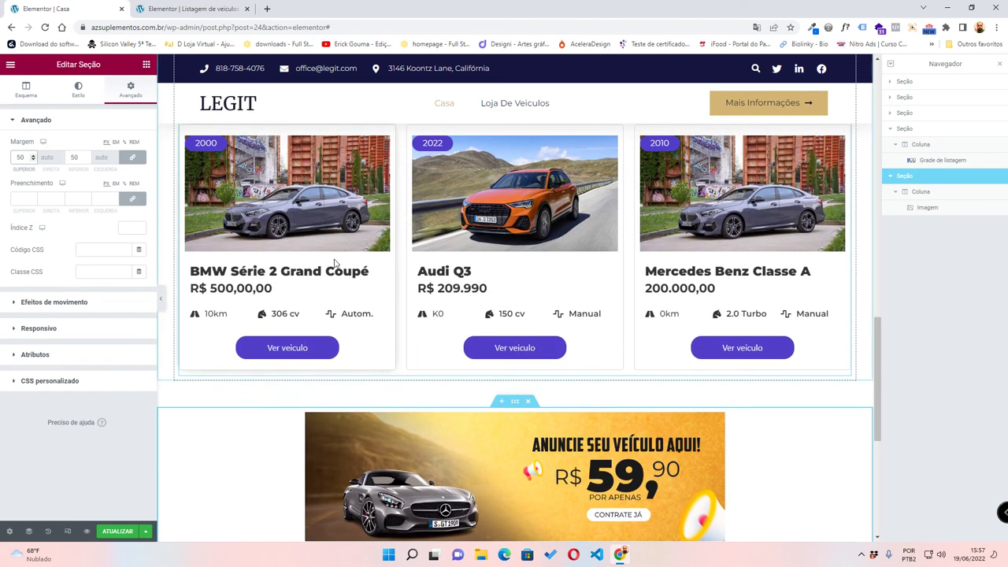
pyautogui.click(118, 532)
pyautogui.scroll(-3, 765, 358)
pyautogui.scroll(3, 754, 331)
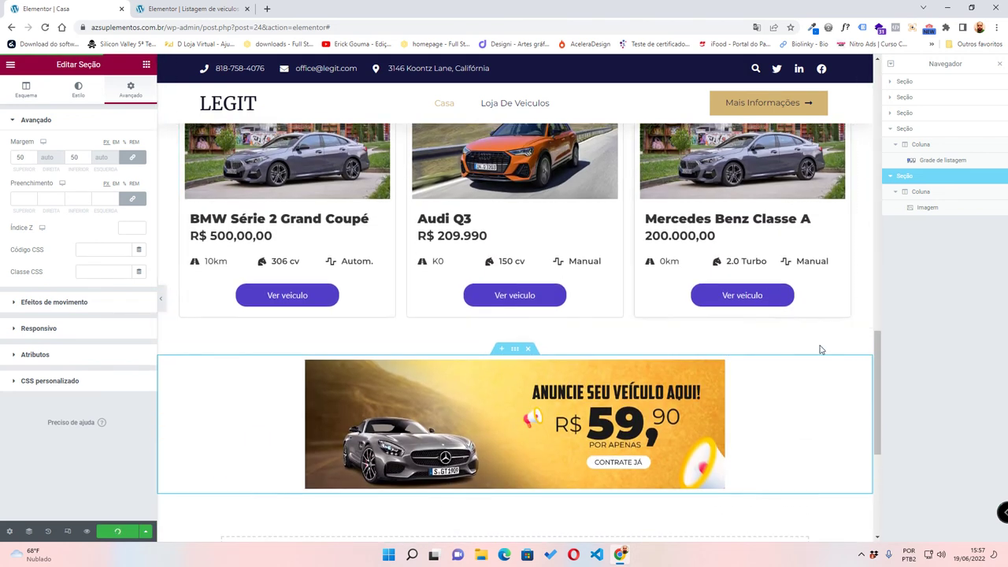
# - Set the banner image's size to Completo
pyautogui.click(844, 370)
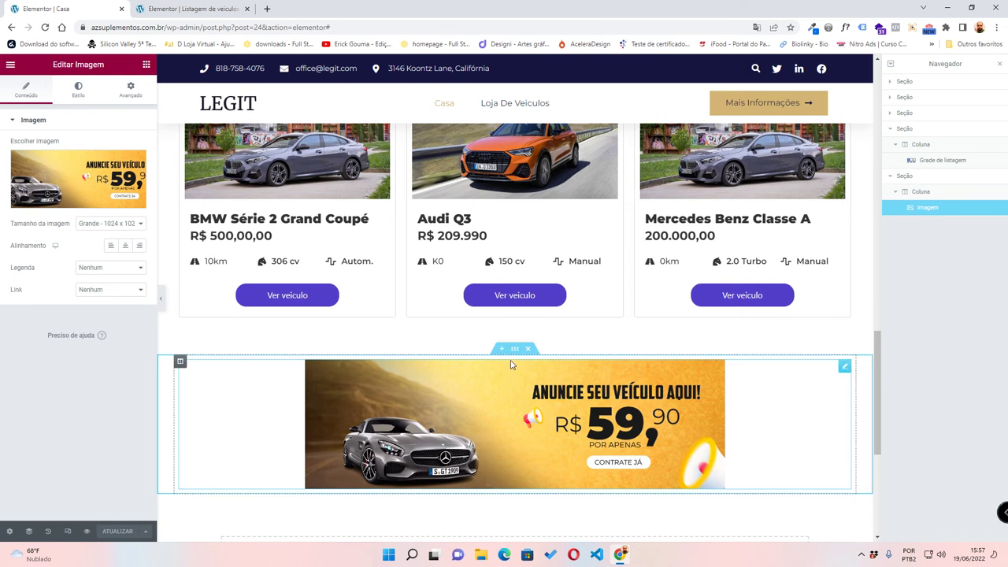
pyautogui.click(110, 224)
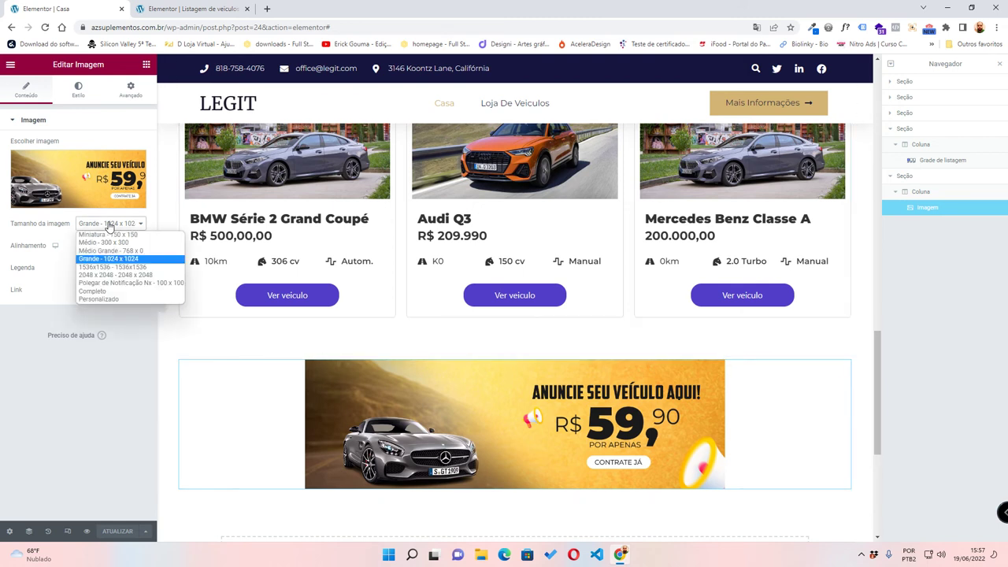
pyautogui.click(117, 292)
pyautogui.scroll(-2, 477, 350)
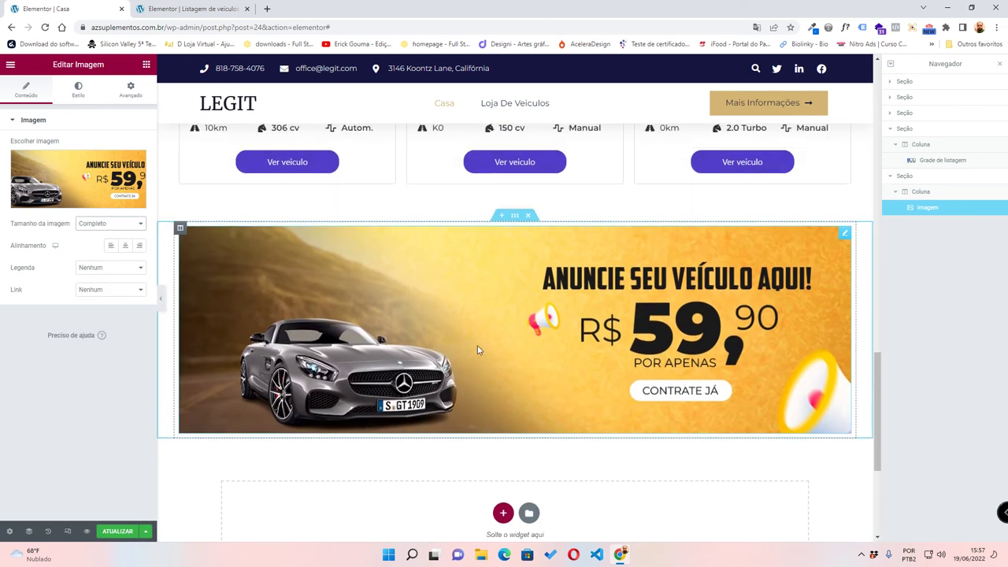
pyautogui.scroll(2, 477, 350)
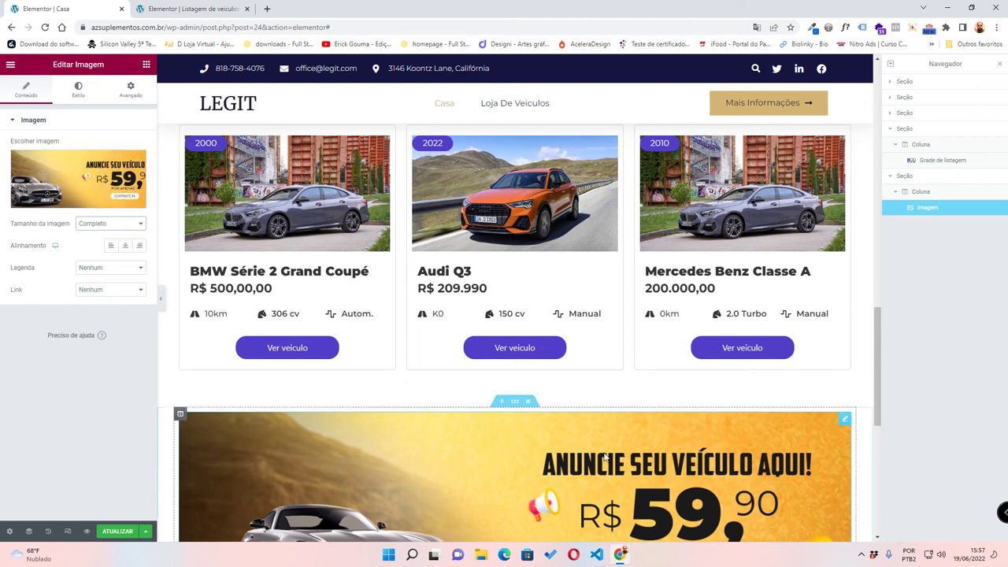
# - Review the banner section's layout settings and check its alignment with the vehicle cards in the full-width preview
pyautogui.click(513, 403)
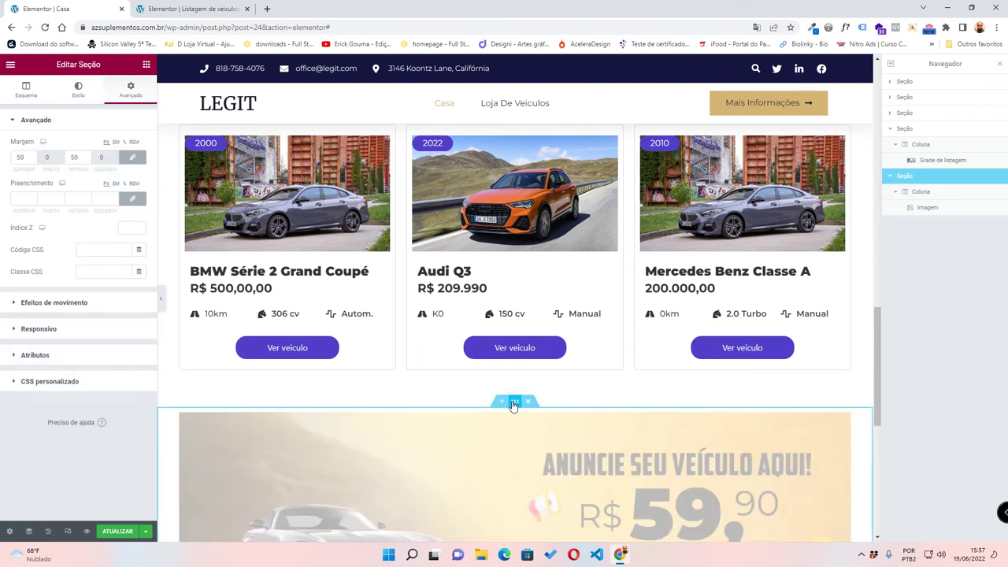
pyautogui.click(26, 88)
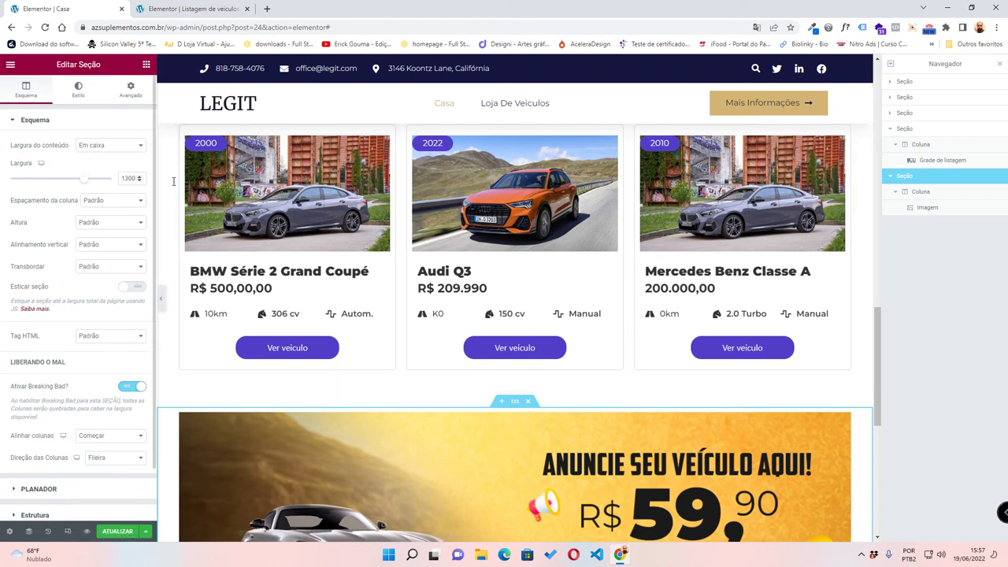
pyautogui.scroll(-4, 160, 260)
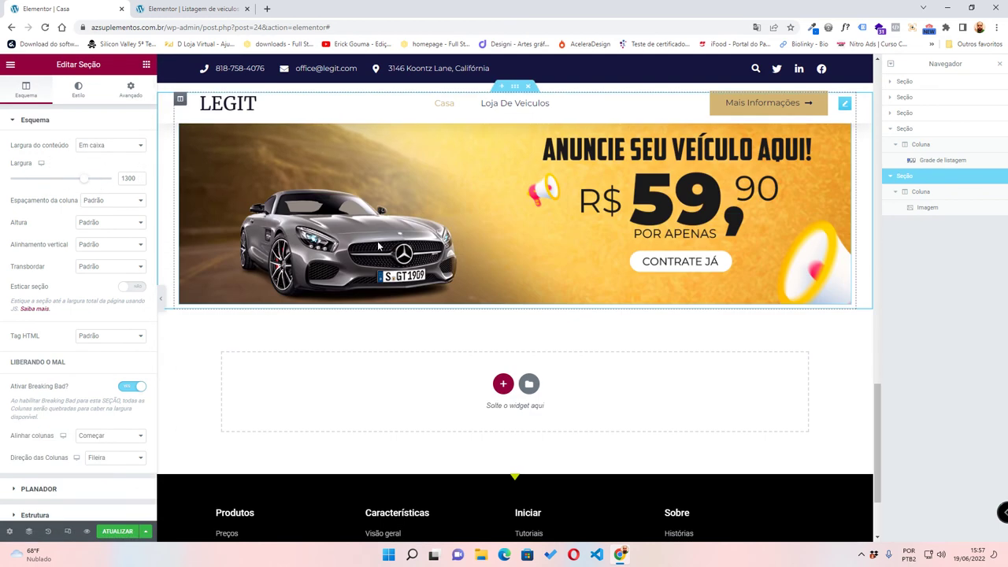
pyautogui.click(161, 298)
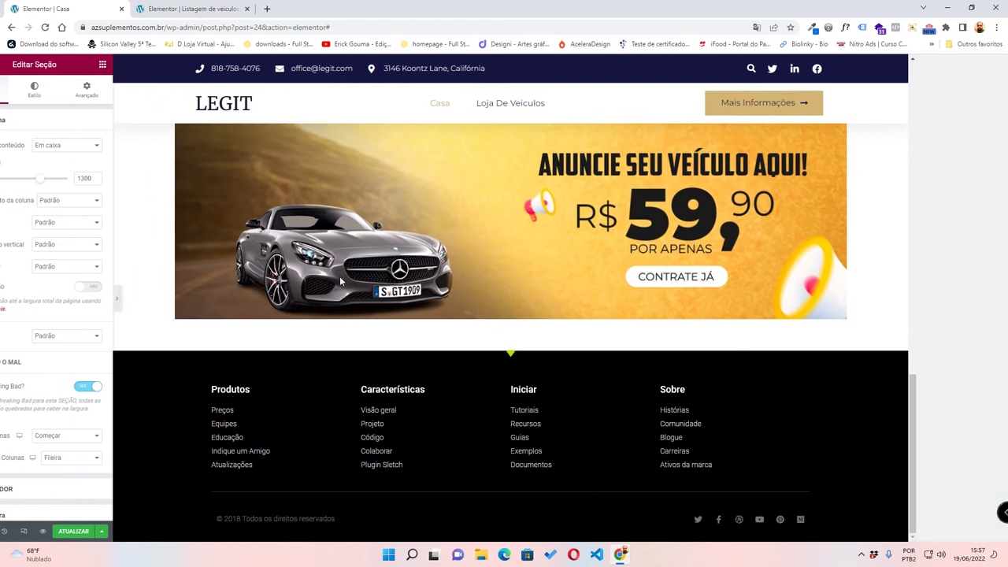
pyautogui.scroll(2, 338, 288)
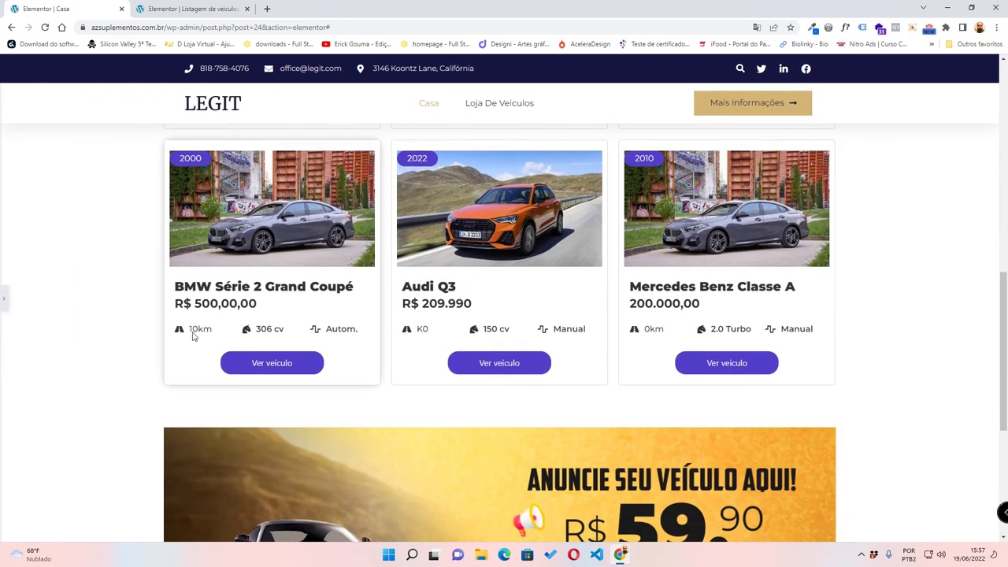
pyautogui.click(2, 306)
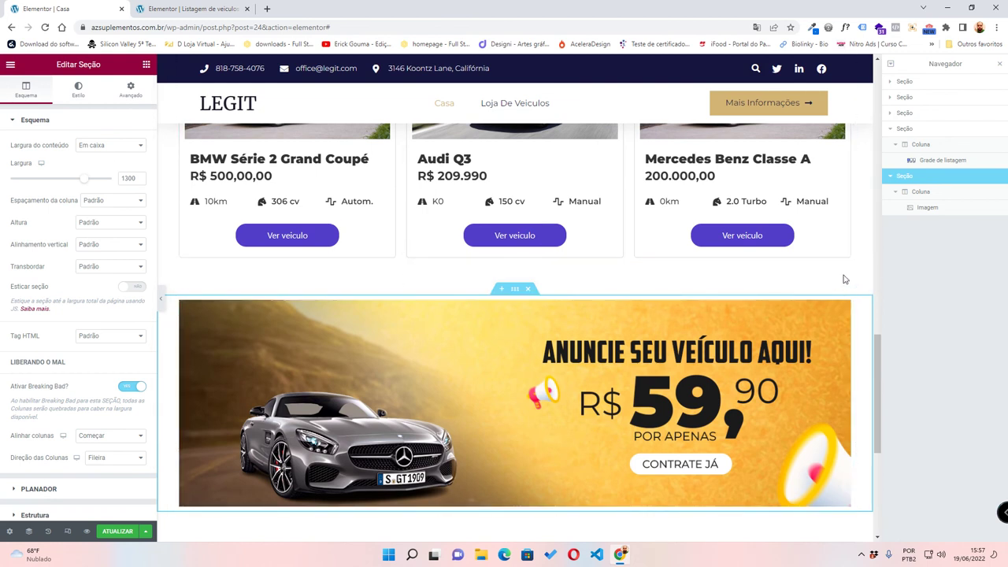
# - Round all four corners of the banner image by 5 px and compare it with the vehicle cards in the full-width preview
pyautogui.click(848, 305)
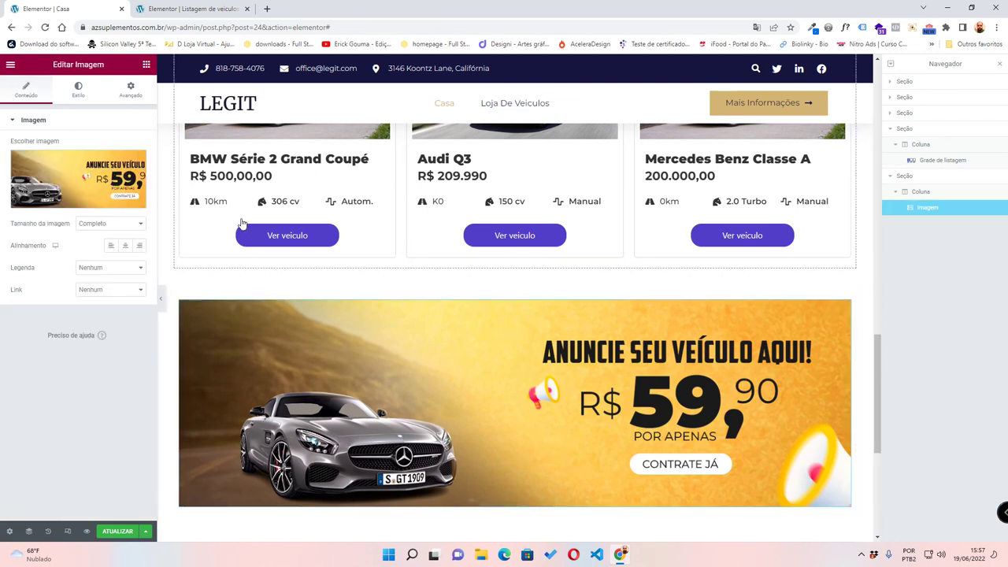
pyautogui.click(78, 89)
pyautogui.scroll(-3, 43, 376)
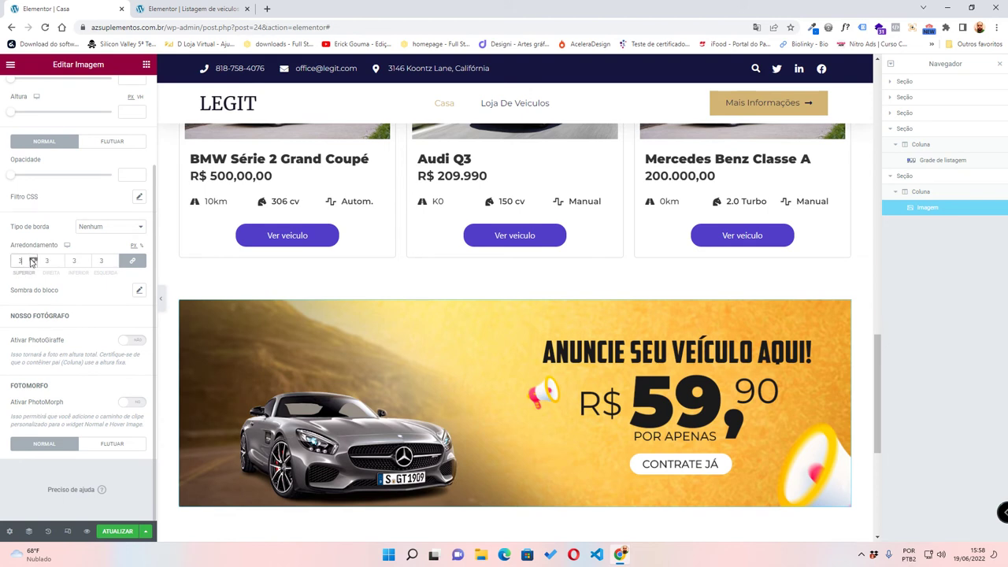
pyautogui.scroll(-2, 162, 299)
pyautogui.click(160, 297)
pyautogui.scroll(4, 272, 336)
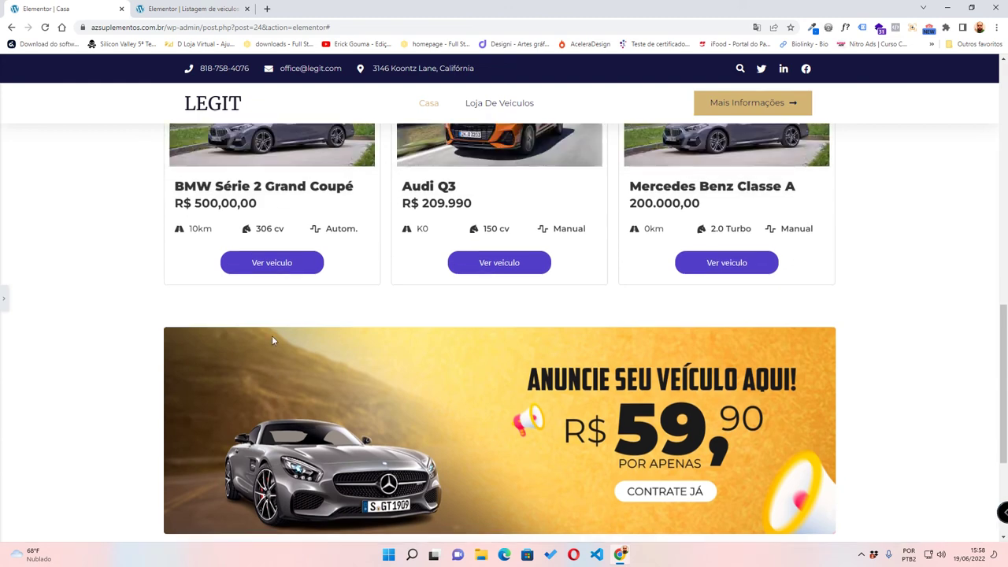
pyautogui.scroll(-4, 245, 360)
pyautogui.scroll(8, 244, 351)
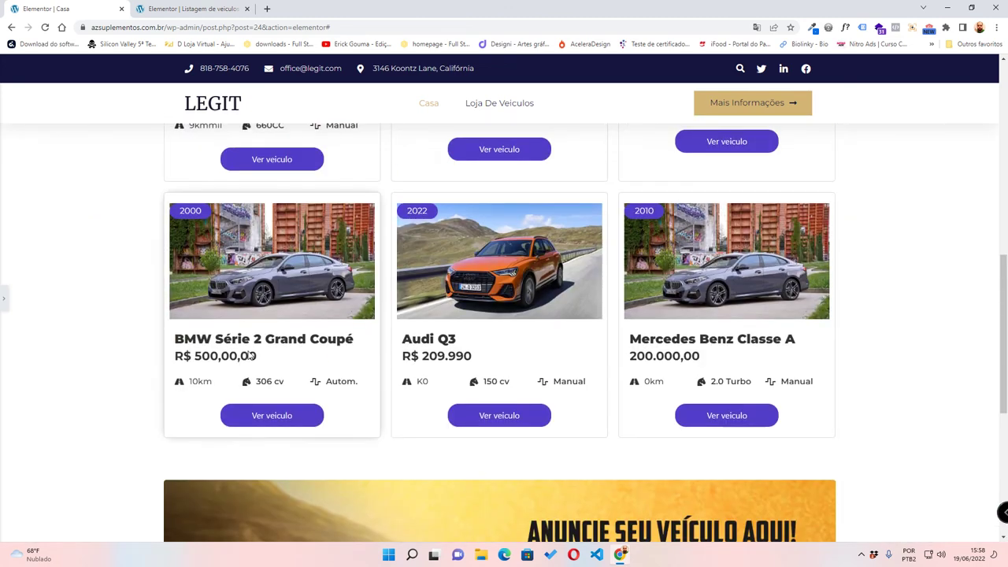
pyautogui.scroll(-5, 244, 358)
# - Update the page to save the banner's rounded corners and review the banner below the vehicle cards on the canvas
pyautogui.hotkey('ctrl', 'p')
pyautogui.scroll(3, 347, 471)
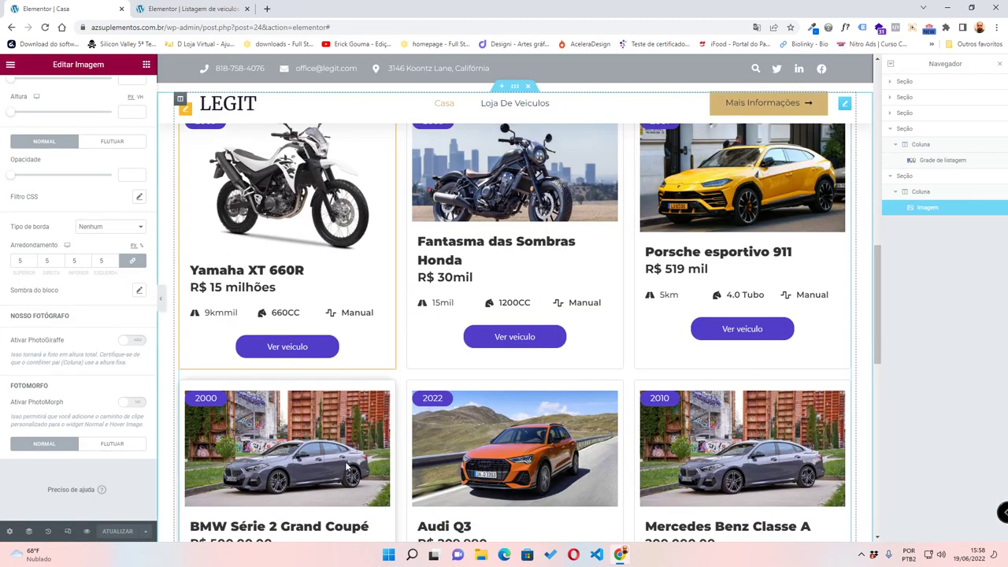
pyautogui.scroll(-3, 344, 466)
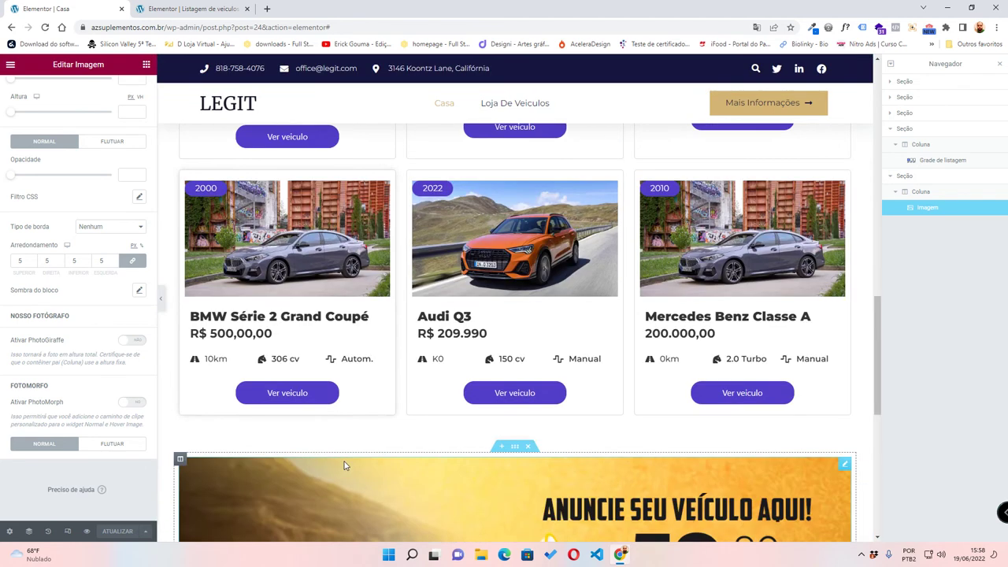
pyautogui.scroll(5, 344, 467)
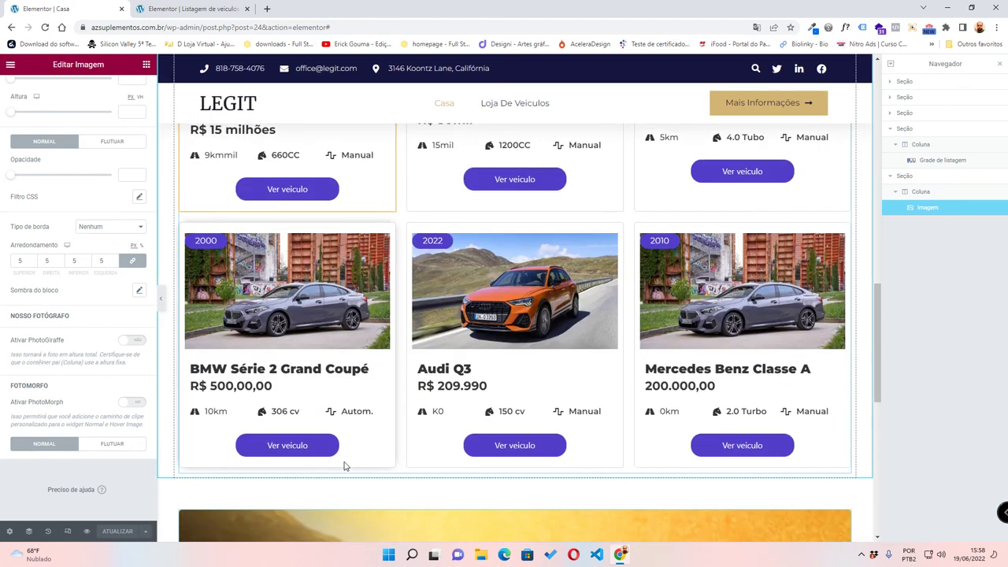
pyautogui.scroll(-2, 344, 466)
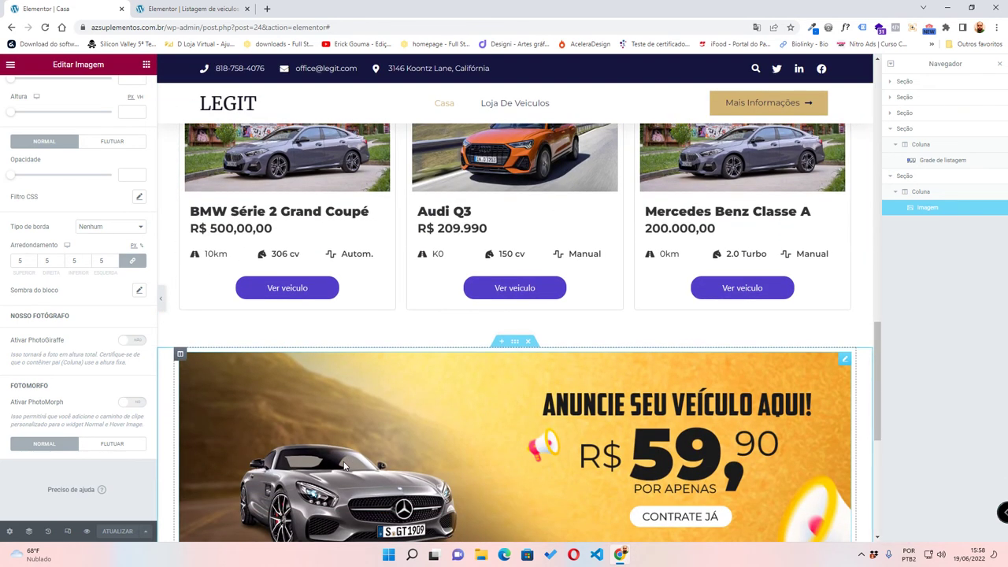
# - Examine the options of the vehicle type and brand dropdowns in the hero section's search filter
pyautogui.scroll(10, 343, 466)
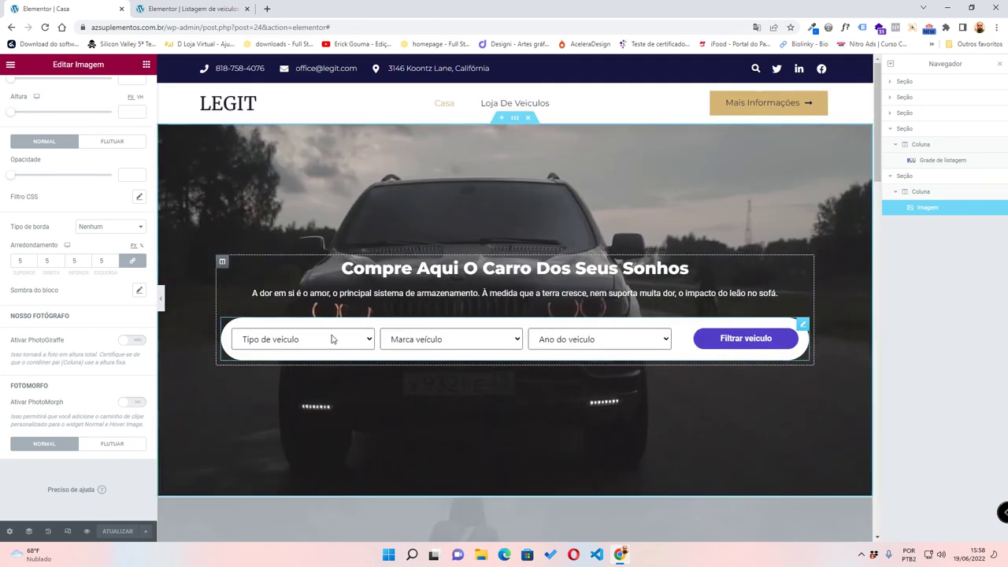
pyautogui.click(332, 340)
pyautogui.click(332, 339)
pyautogui.click(412, 340)
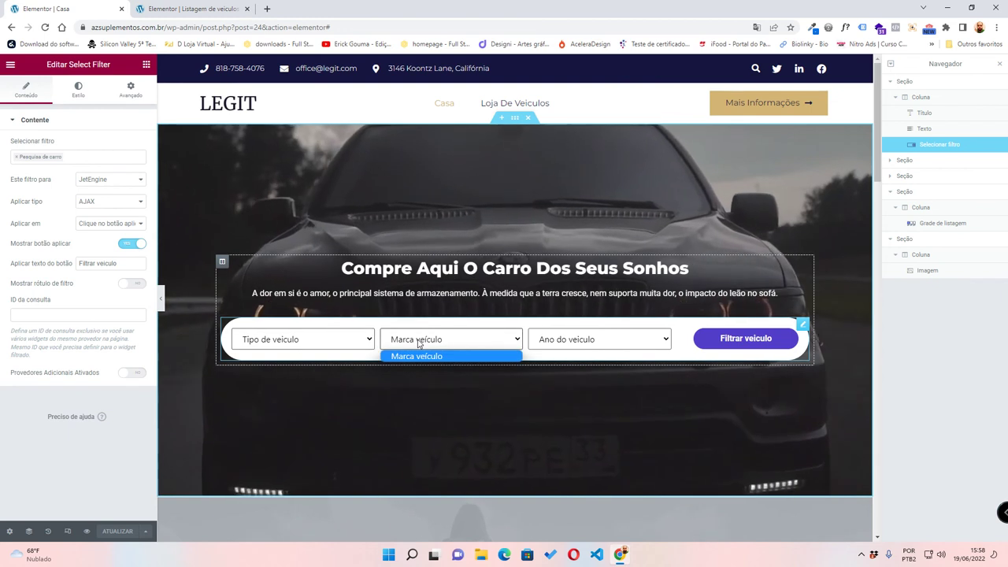
pyautogui.click(413, 340)
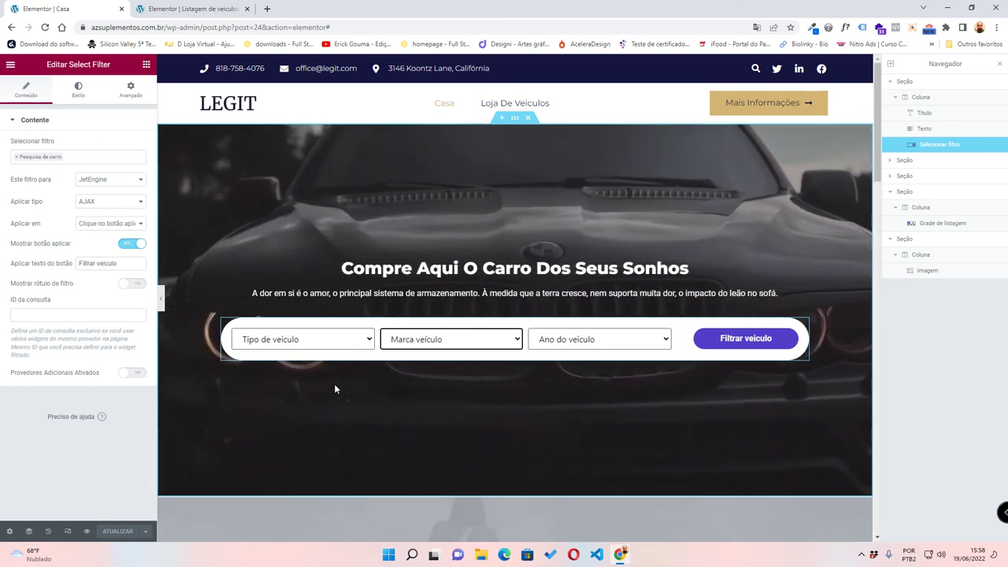
# - Add a new page from the WordPress page list
pyautogui.hotkey('alt', 'z')
pyautogui.click(492, 189)
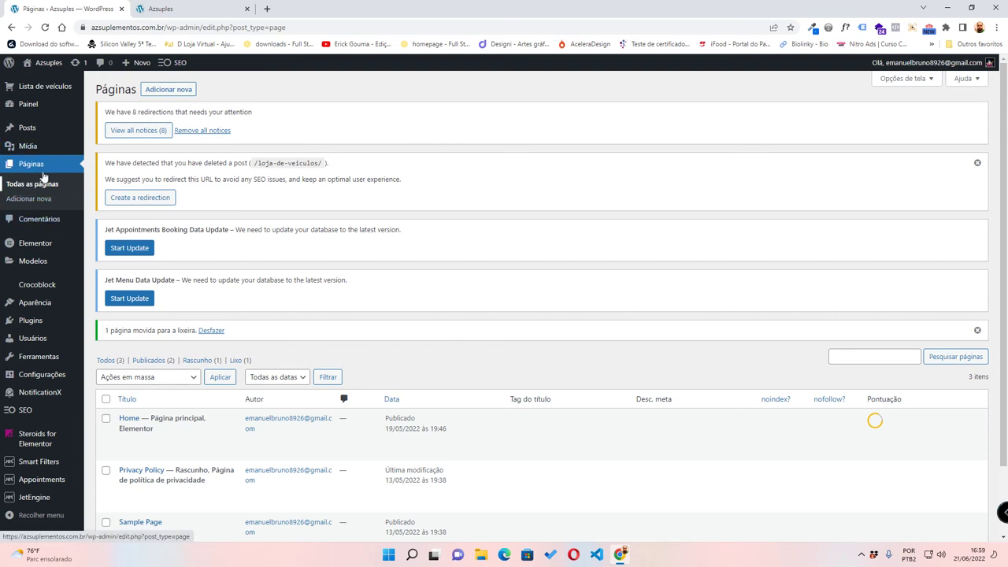
pyautogui.click(160, 88)
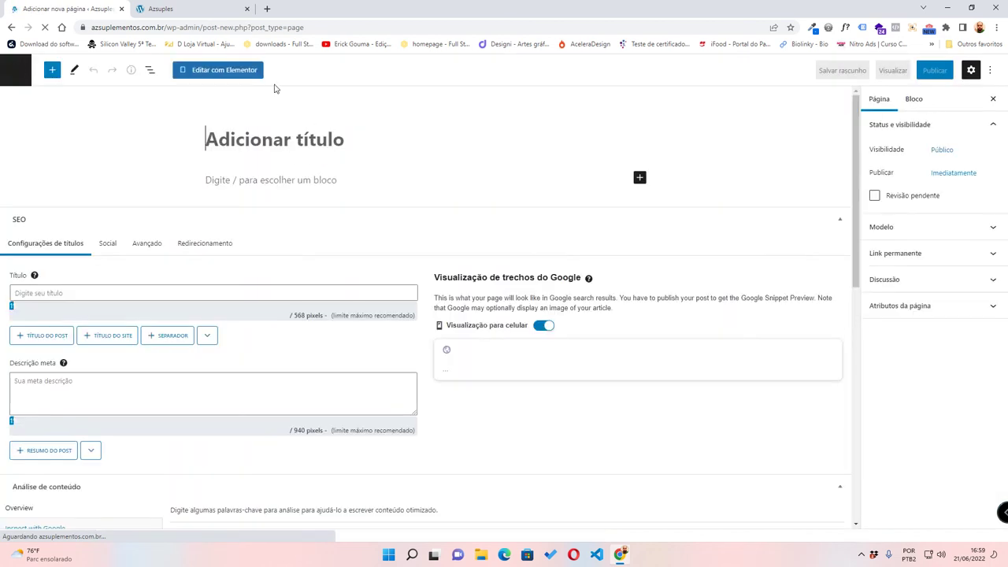
# - Title the new page "Veículos" with the corrected accent and publish it
pyautogui.click(271, 142)
pyautogui.write('Veiculos')
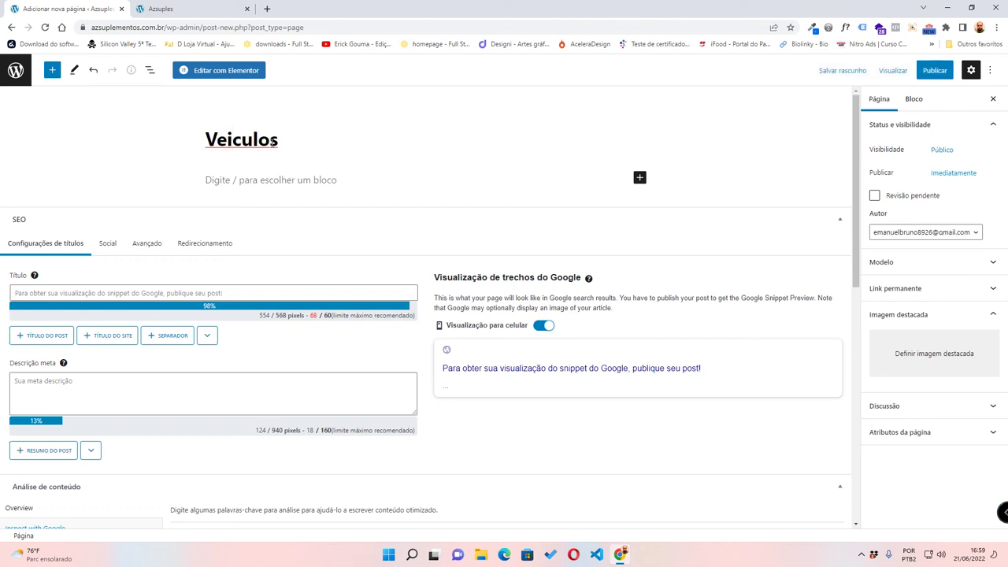
pyautogui.rightClick(273, 142)
pyautogui.click(287, 156)
pyautogui.click(935, 71)
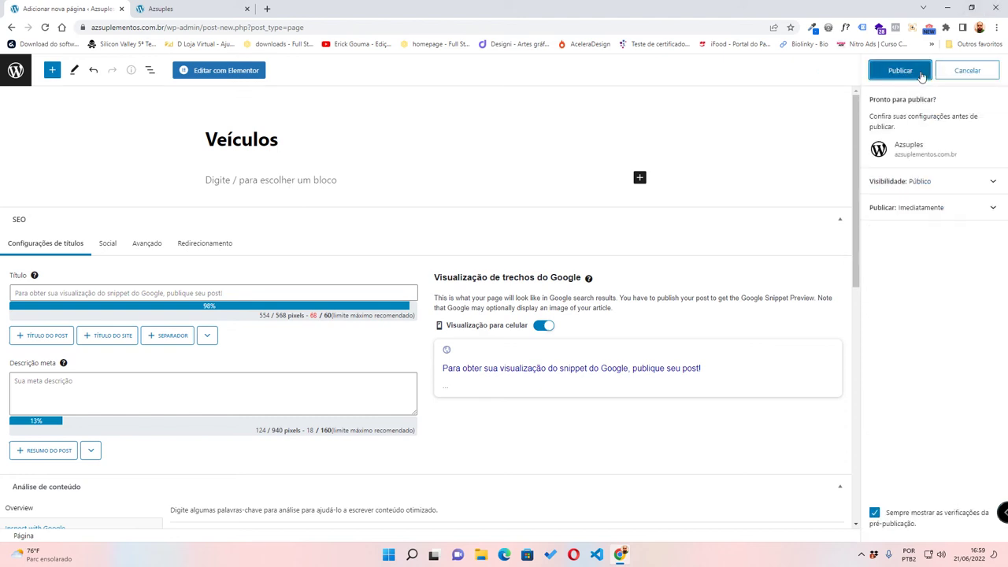
pyautogui.click(923, 73)
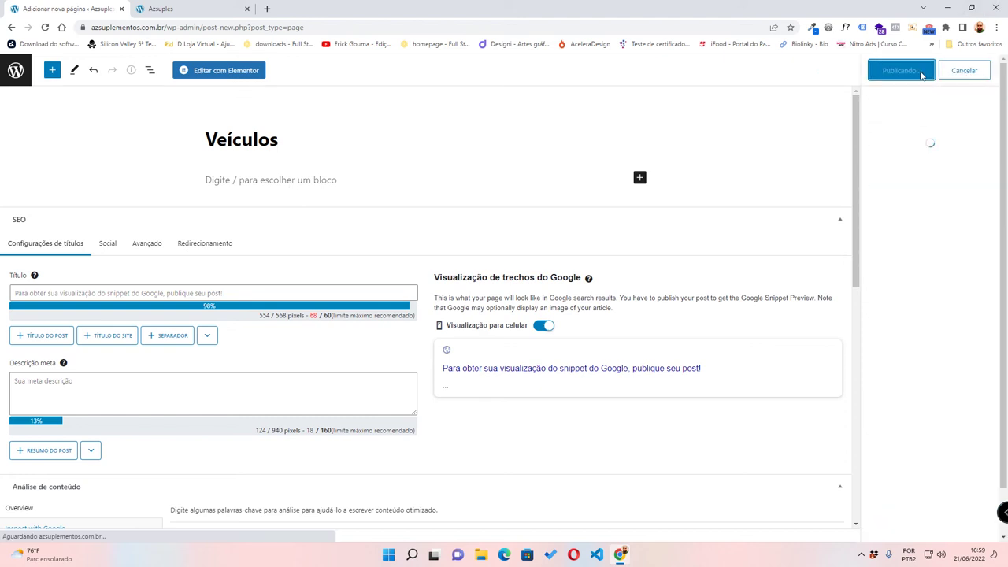
# - Open the Veículos page in the Elementor editor and hide its page title through the page settings
pyautogui.click(198, 72)
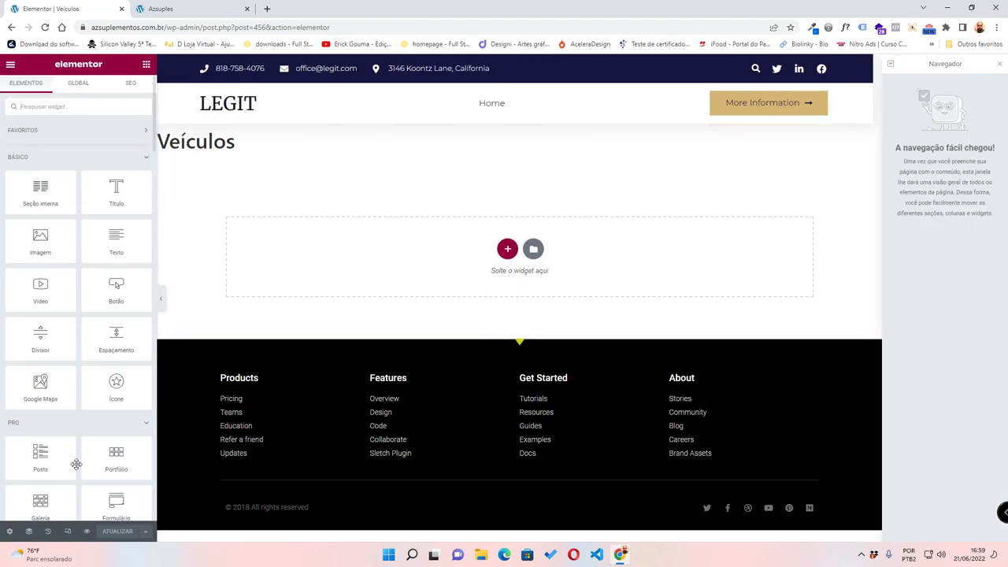
pyautogui.click(9, 533)
pyautogui.click(132, 276)
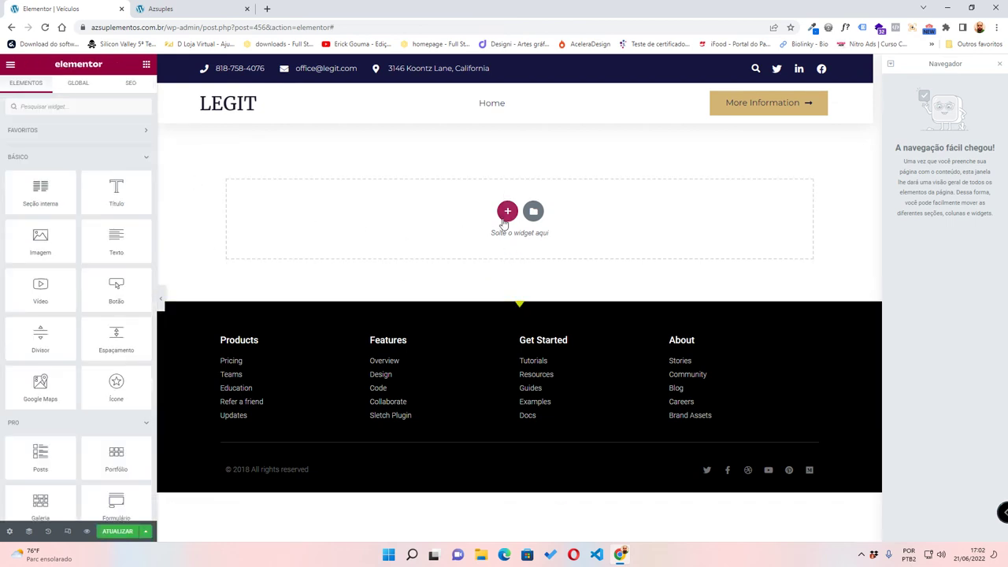
# - Add a single-column section and set banner-loja-carro.jpg from the media library as its classic background image
pyautogui.click(505, 220)
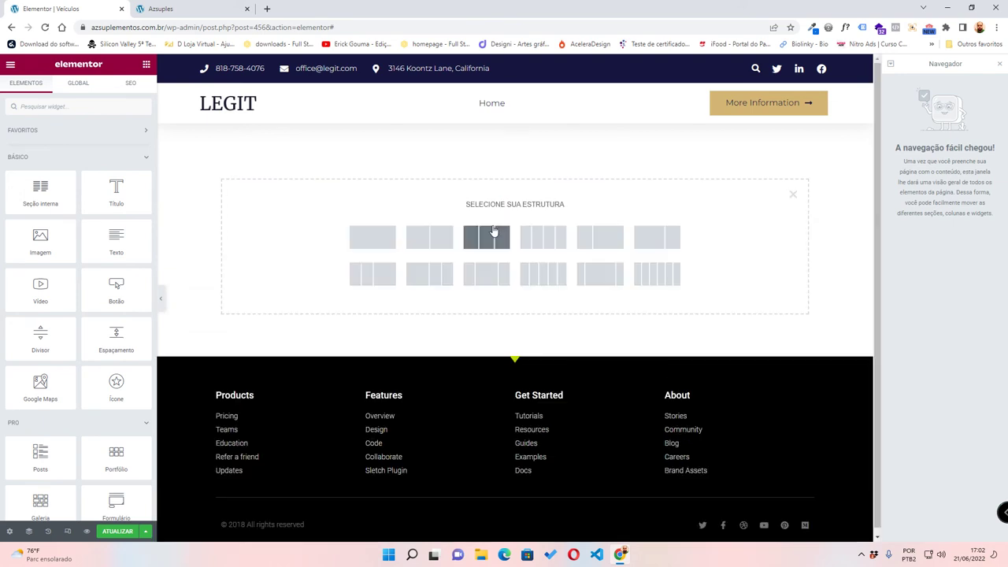
pyautogui.click(363, 240)
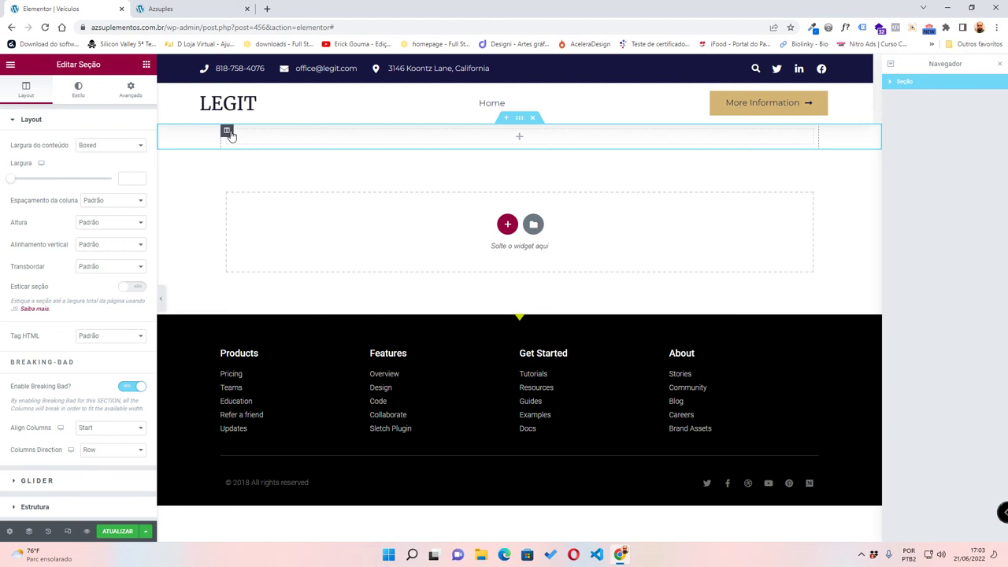
pyautogui.click(80, 88)
pyautogui.click(97, 169)
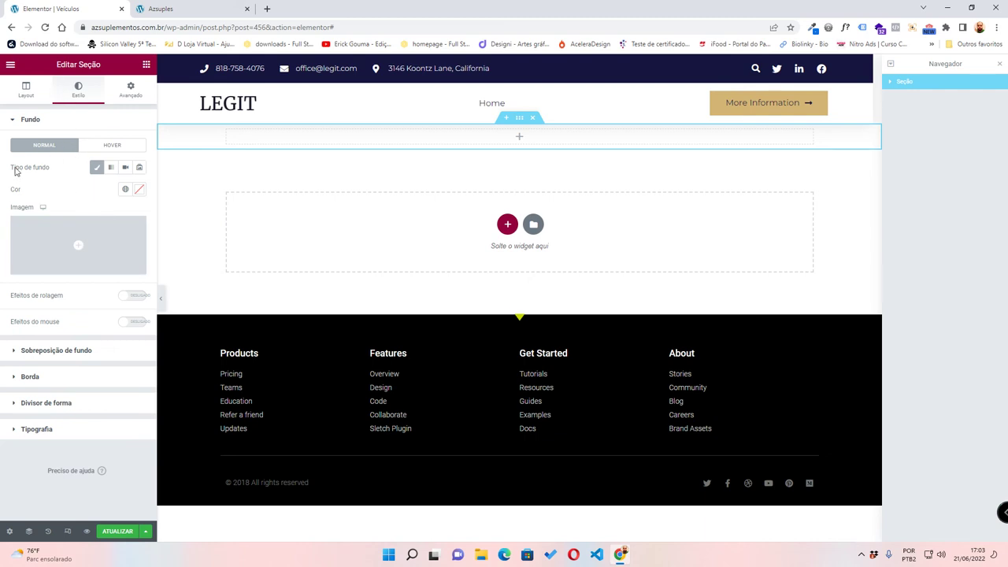
pyautogui.click(78, 245)
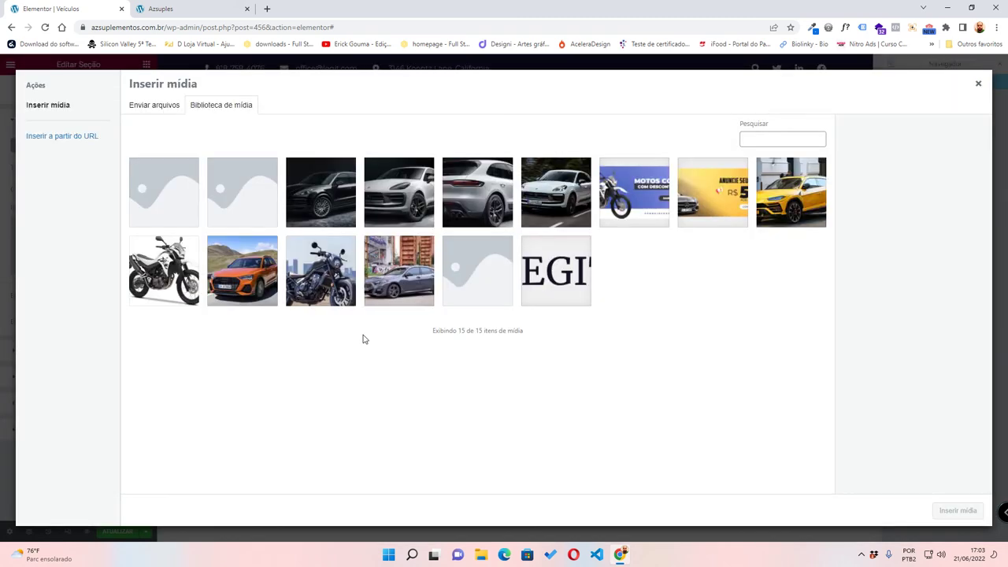
pyautogui.click(634, 196)
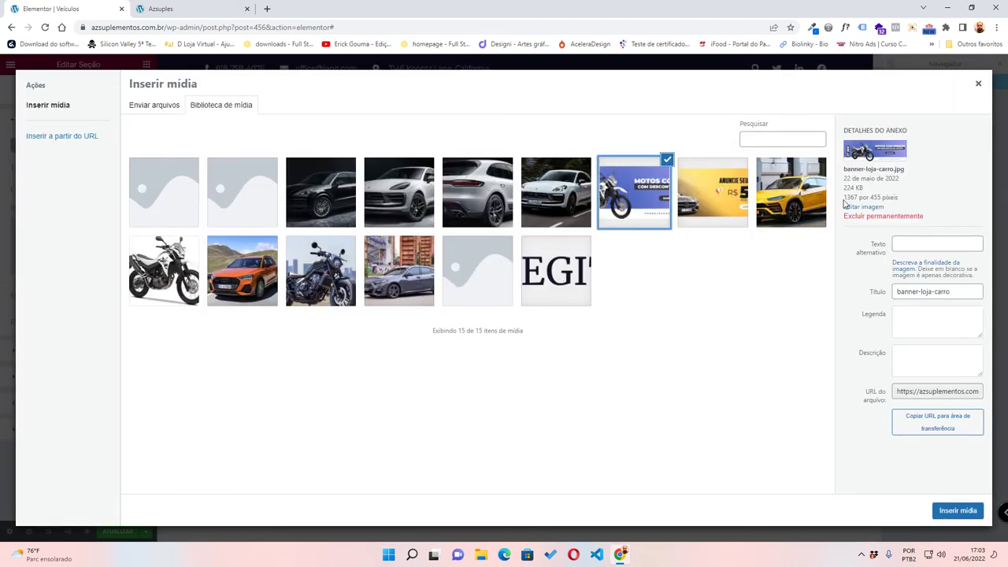
pyautogui.moveTo(844, 198); pyautogui.dragTo(858, 199)
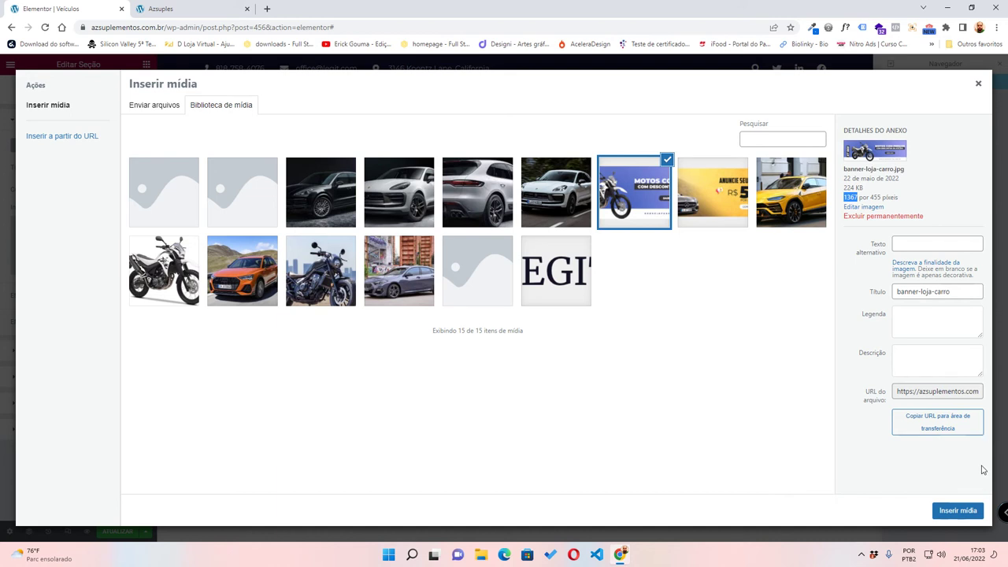
pyautogui.click(971, 513)
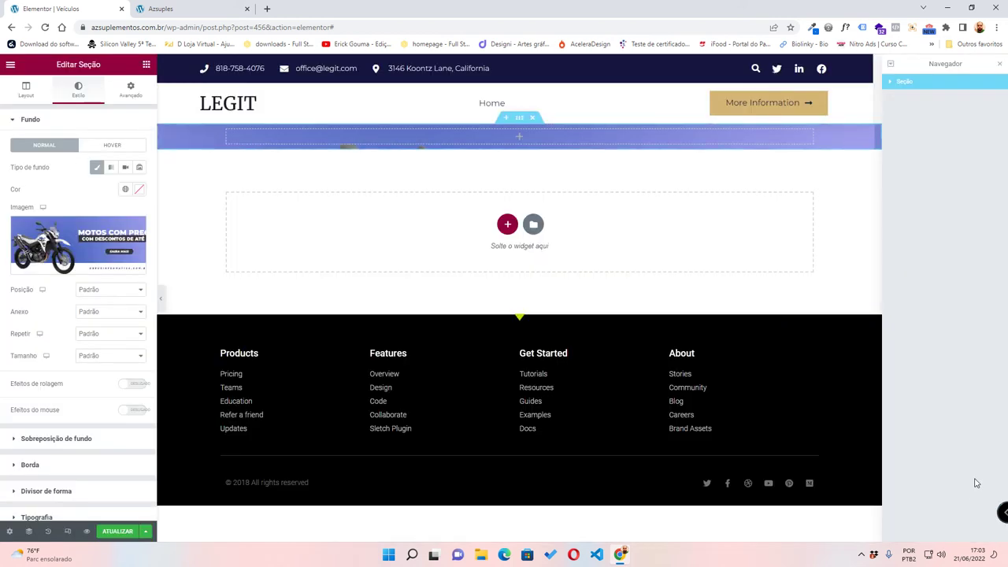
# - Set the section background's position to Centralizado, its repeat to Não repetir and its size to the Preenchimento option
pyautogui.click(103, 292)
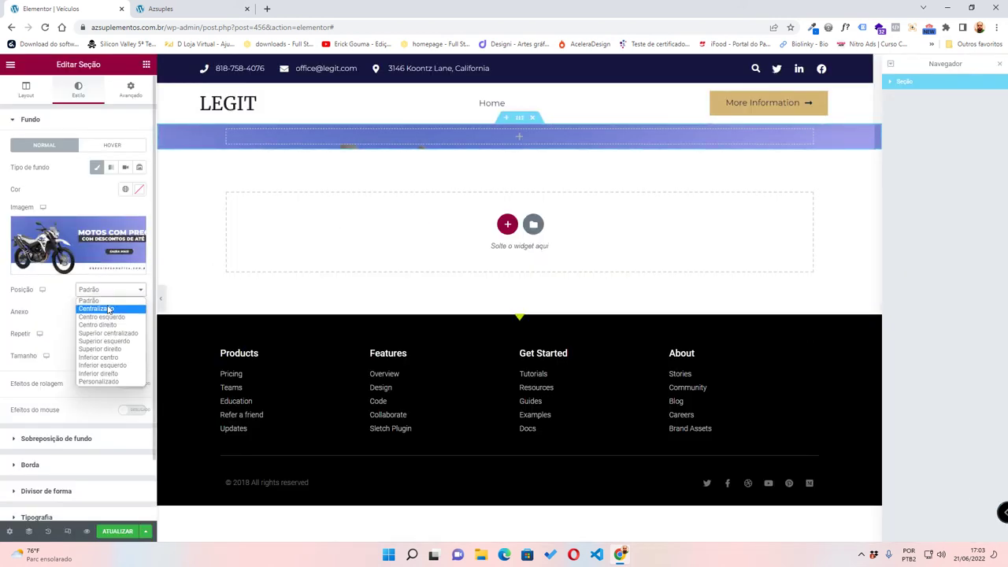
pyautogui.click(109, 307)
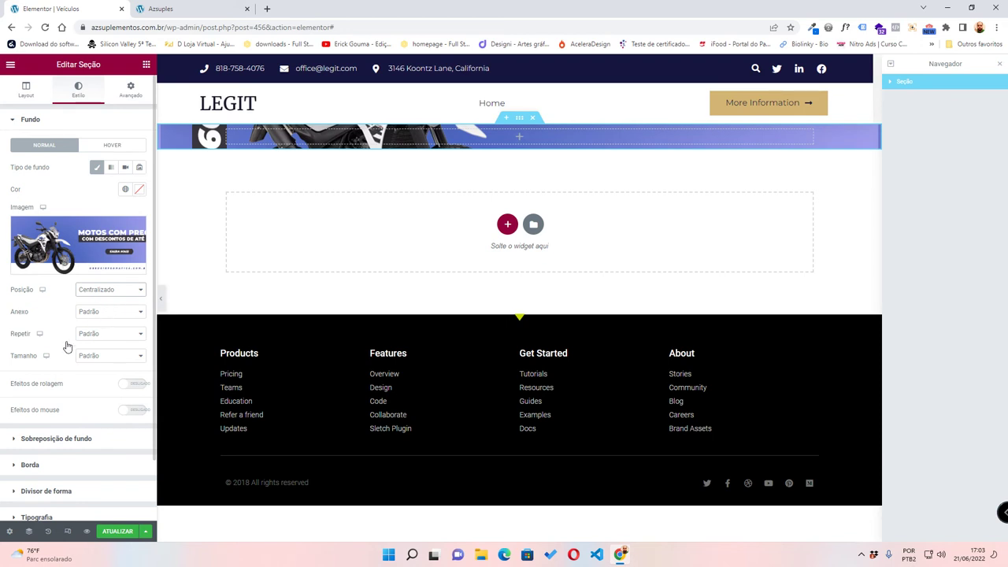
pyautogui.click(90, 339)
pyautogui.click(92, 353)
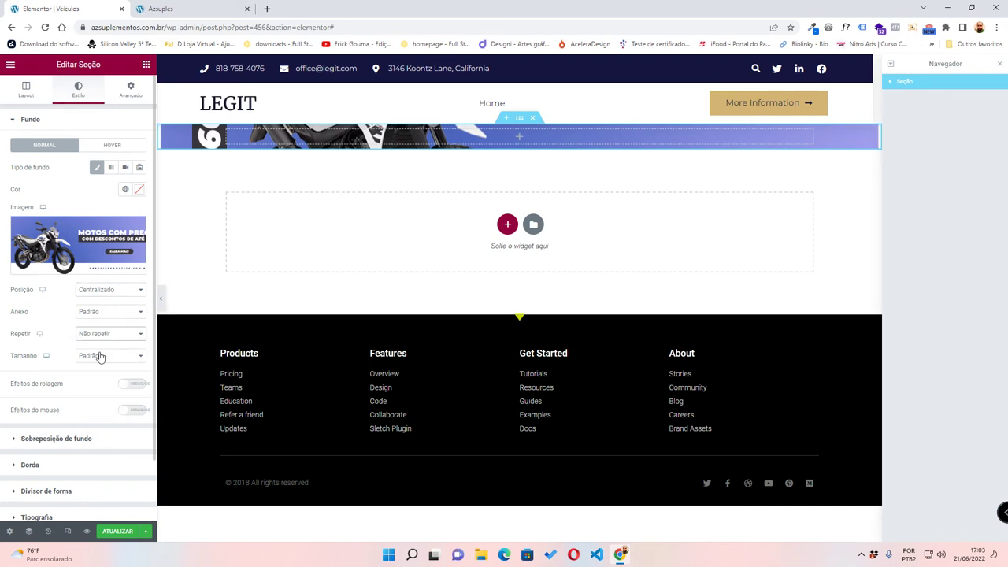
pyautogui.click(103, 356)
pyautogui.click(122, 388)
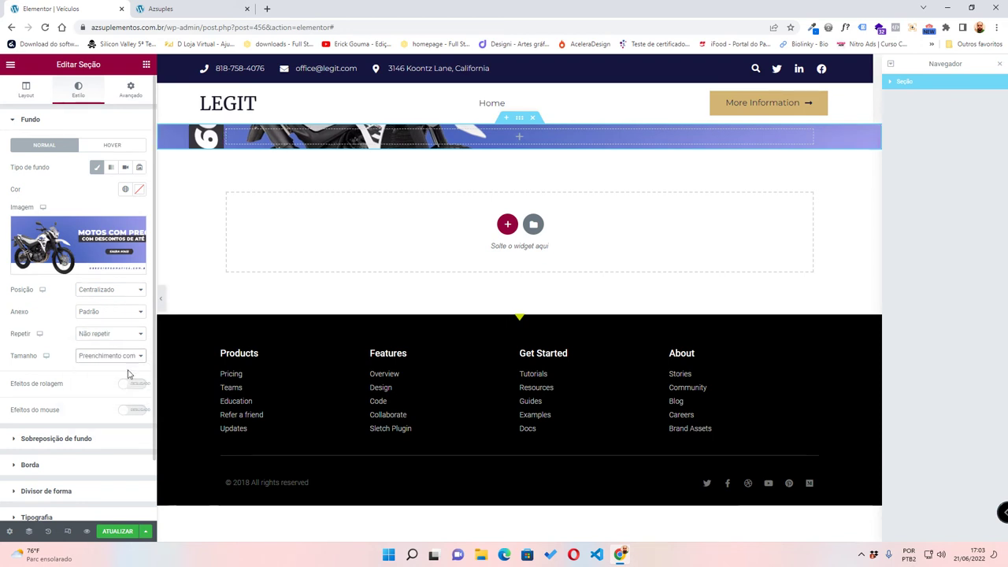
# - Give the banner section a minimum height (Altura mínima) of 455 px and check it in the full-width preview
pyautogui.click(41, 85)
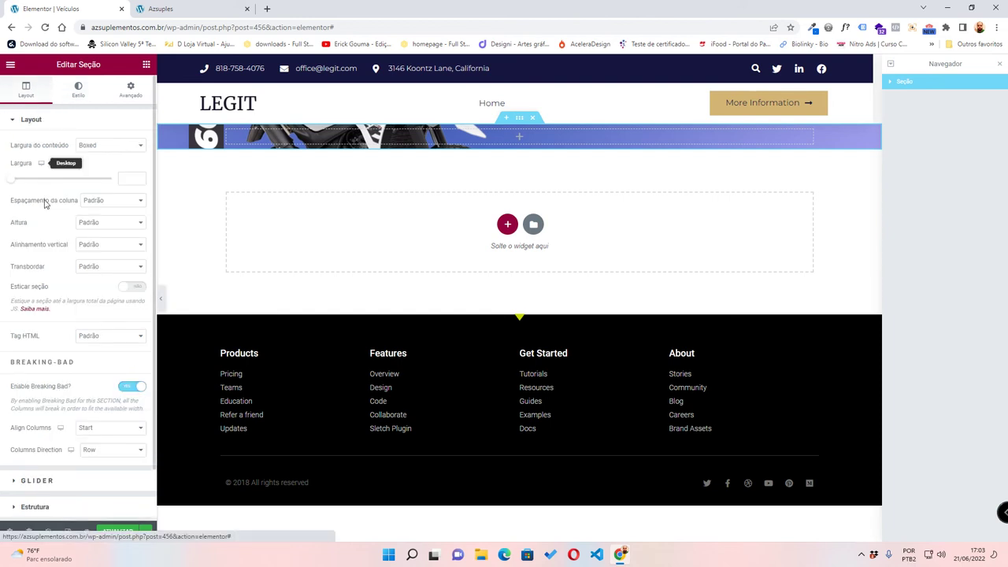
pyautogui.click(105, 224)
pyautogui.click(111, 244)
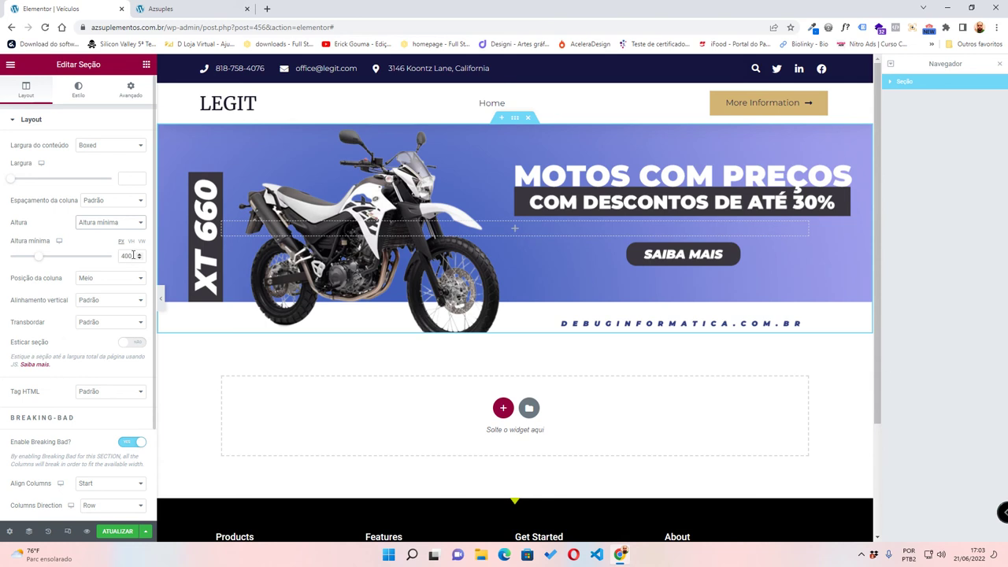
pyautogui.doubleClick(133, 256)
pyautogui.write('455')
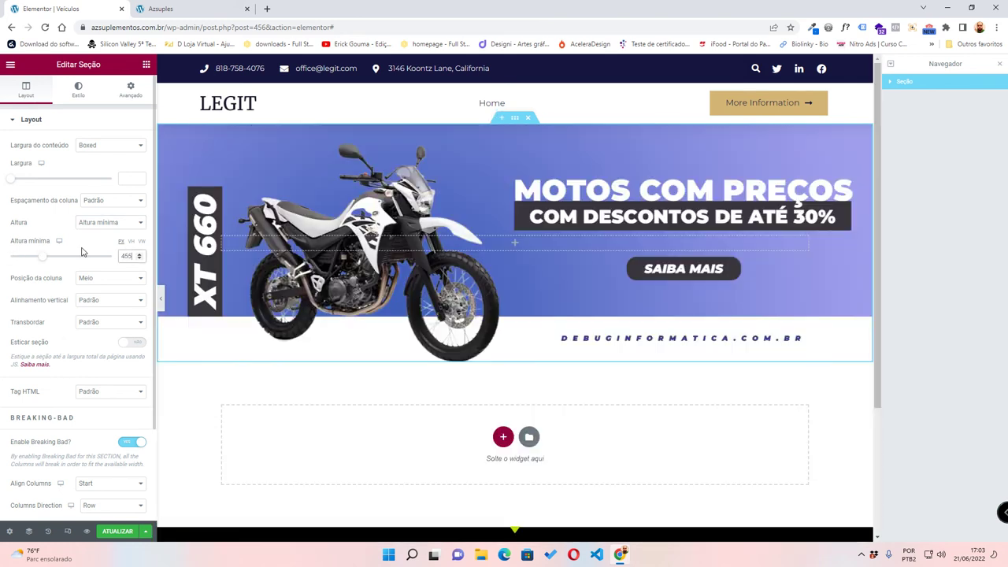
pyautogui.click(161, 299)
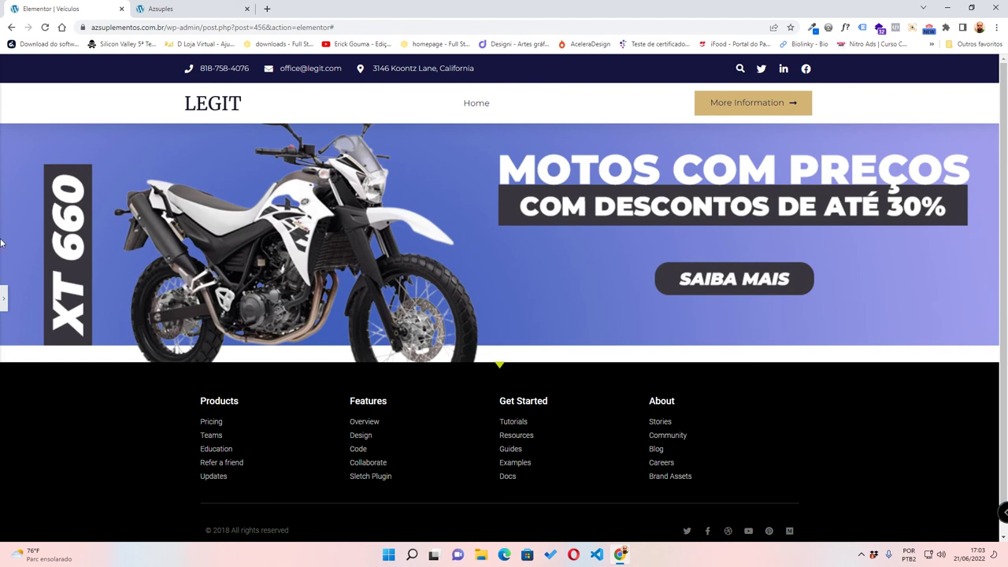
pyautogui.click(3, 300)
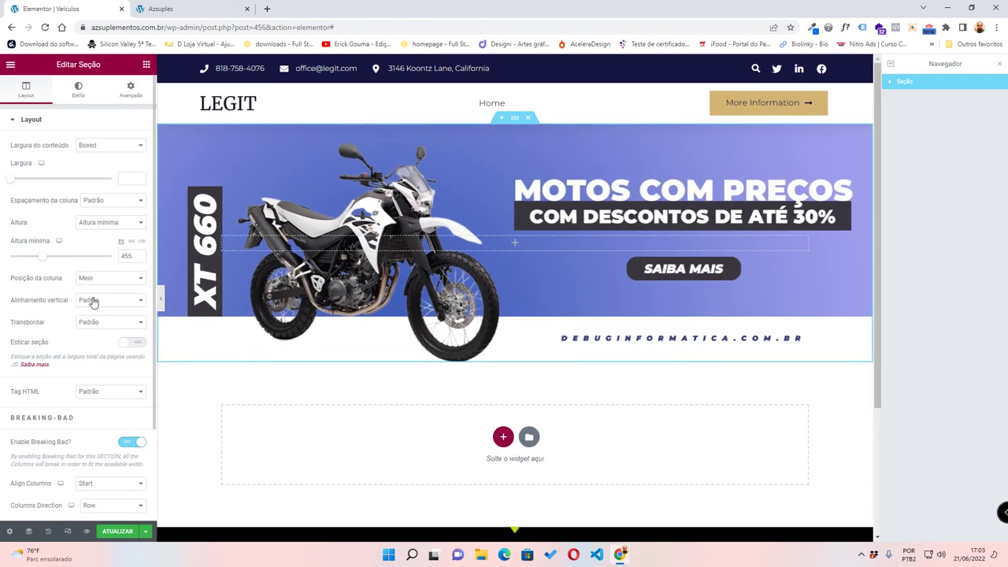
# - Try a minimum height of 468 px for the banner section in the full-width preview and return it to 455 px
pyautogui.moveTo(140, 256); pyautogui.dragTo(142, 262)
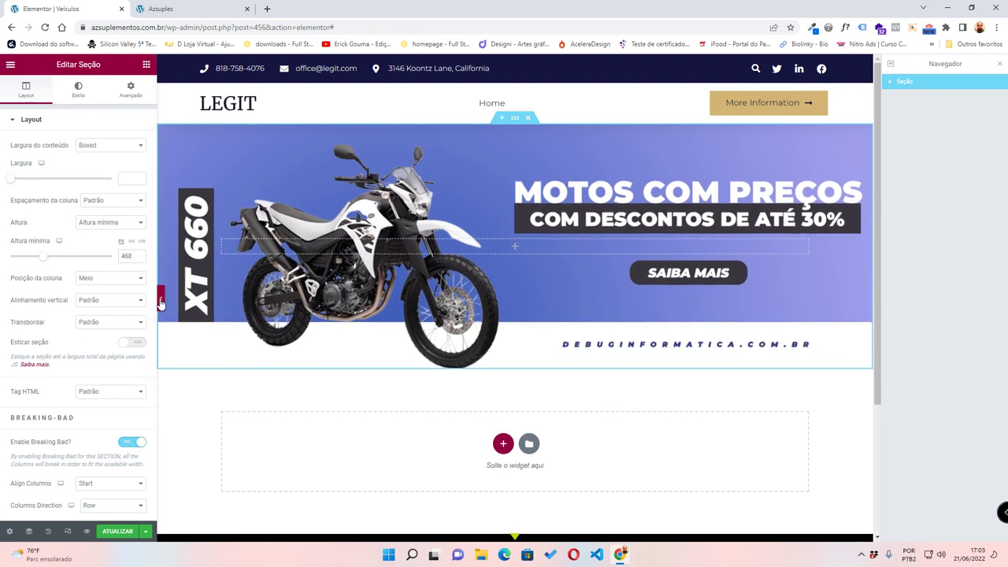
pyautogui.click(161, 298)
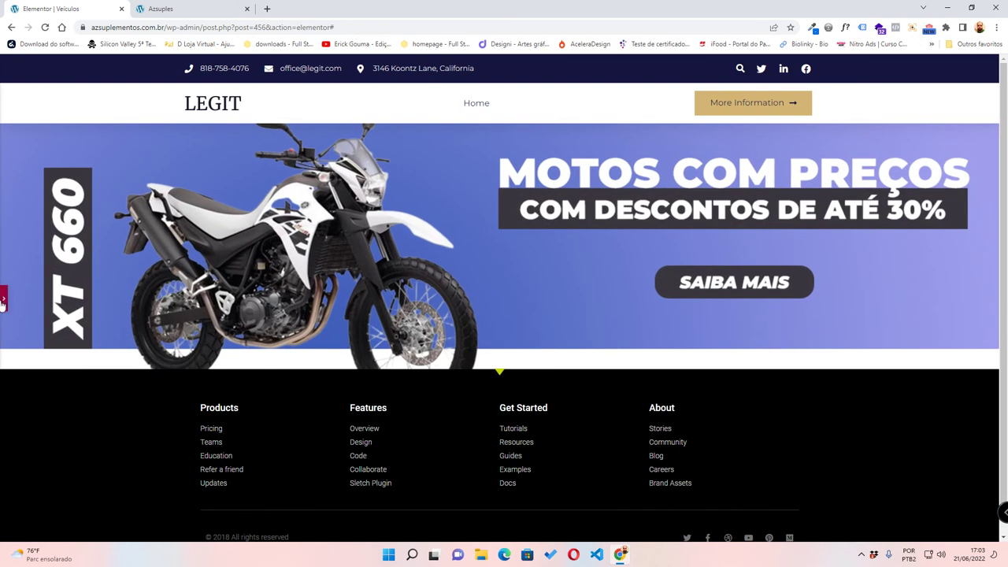
pyautogui.click(3, 301)
pyautogui.click(139, 260)
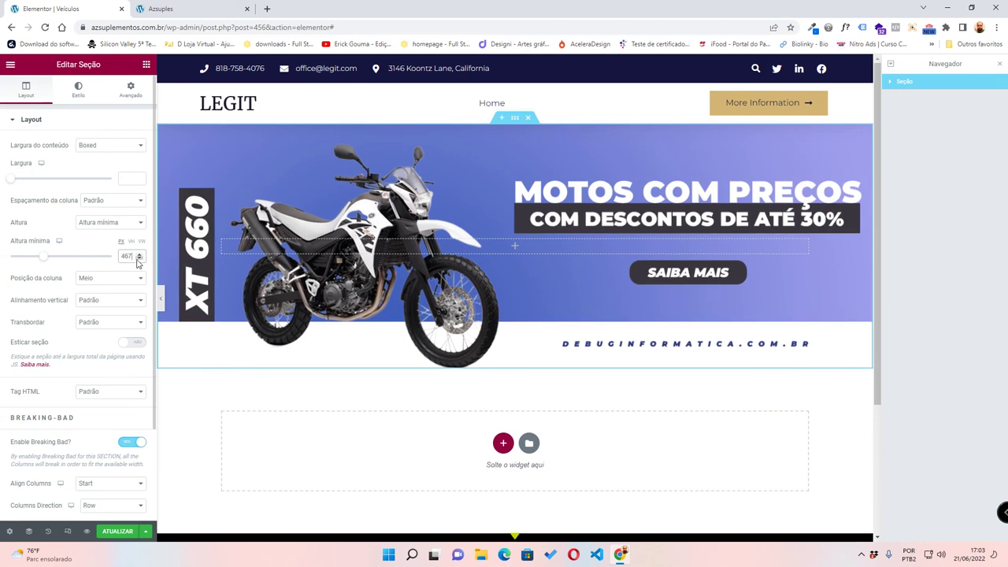
pyautogui.moveTo(138, 263); pyautogui.dragTo(141, 263)
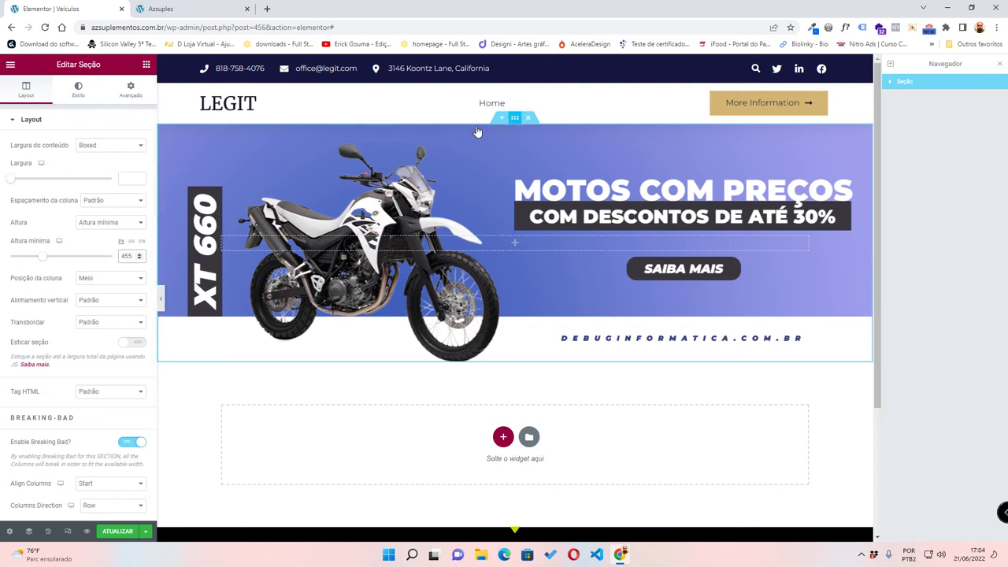
# - Set the banner section's top and bottom padding to 100 px each and check the banner in the full-width preview
pyautogui.click(131, 89)
pyautogui.moveTo(116, 169); pyautogui.dragTo(127, 201)
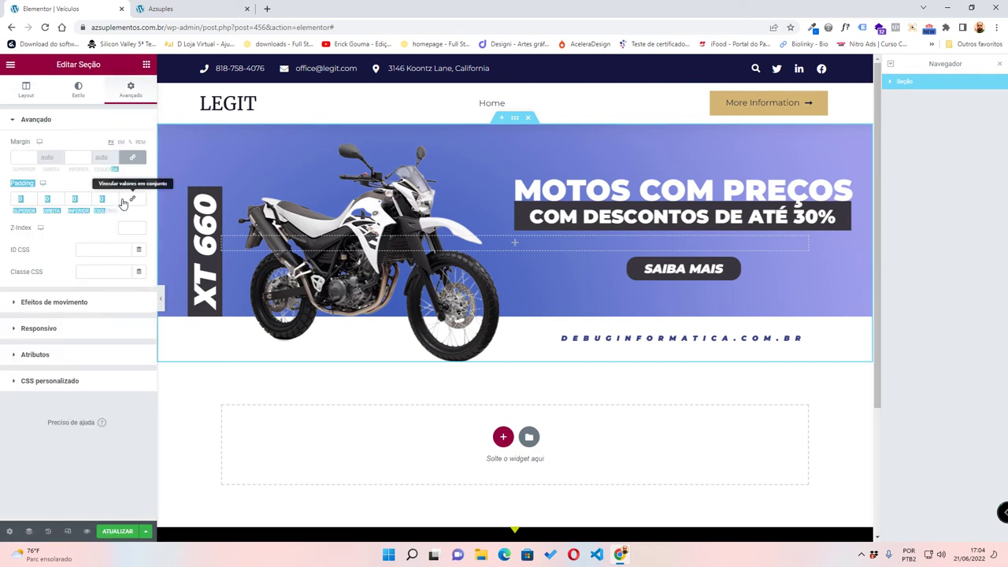
pyautogui.click(26, 198)
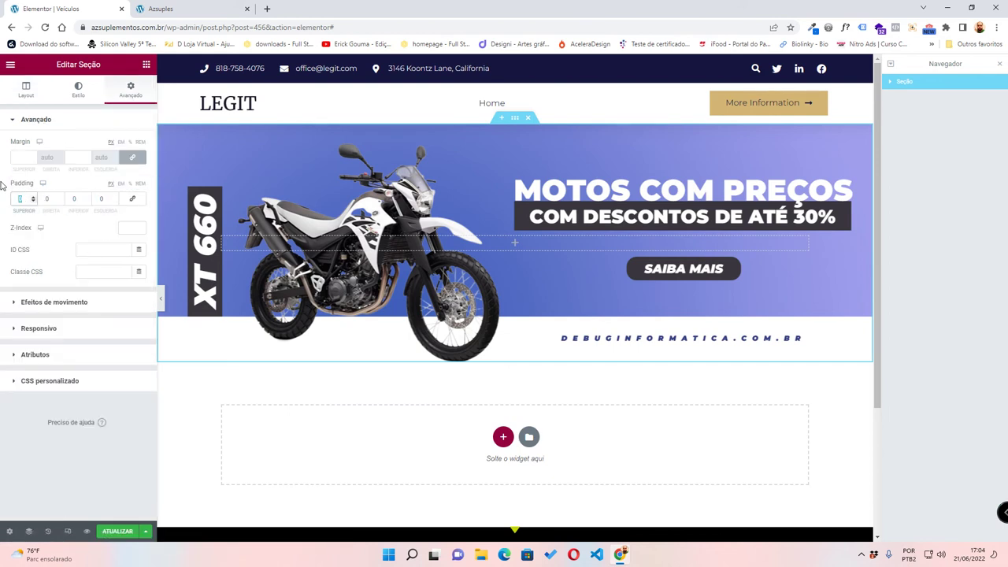
pyautogui.write('100')
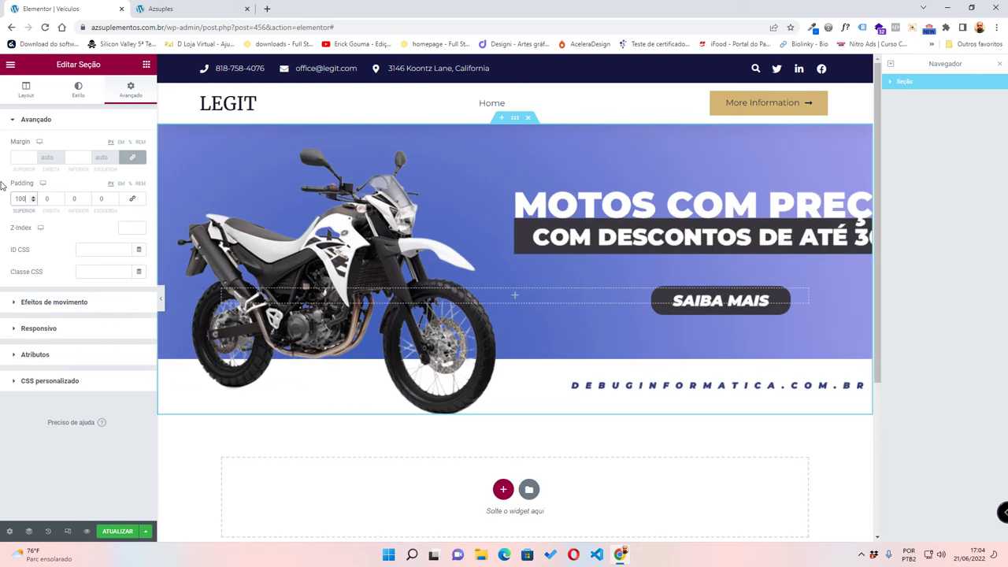
pyautogui.click(82, 198)
pyautogui.write('150')
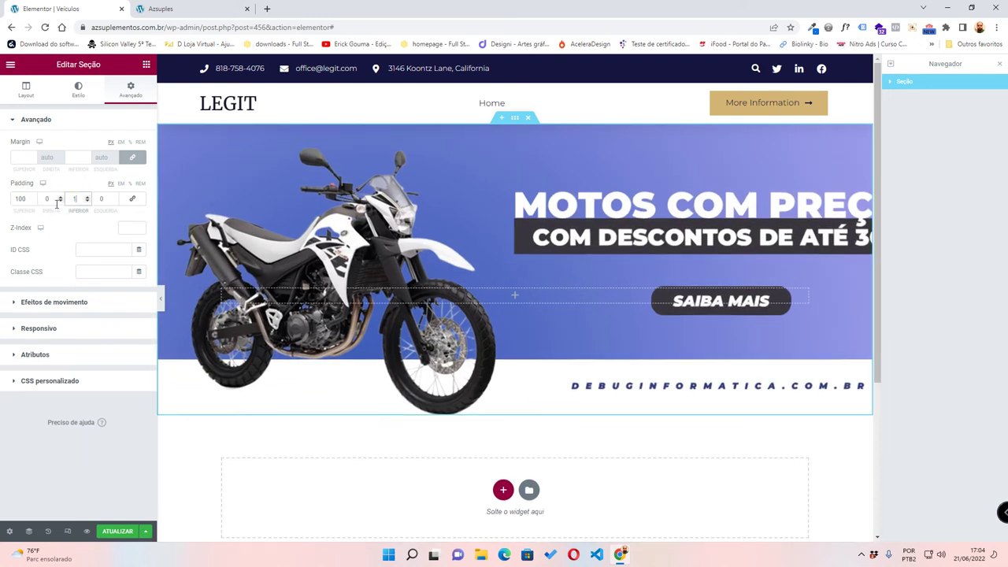
pyautogui.press('BackSpace')
pyautogui.press('BackSpace')
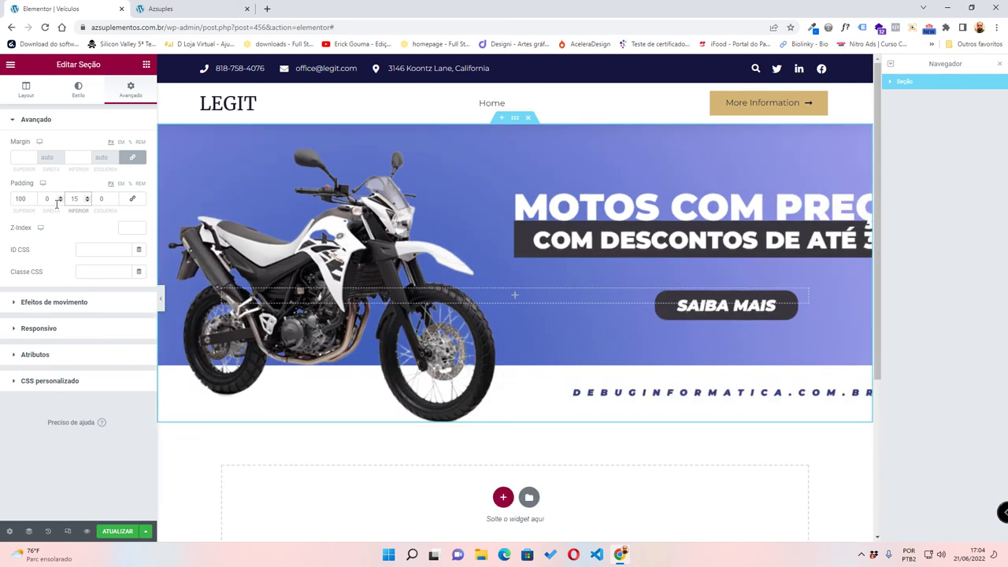
pyautogui.write('00')
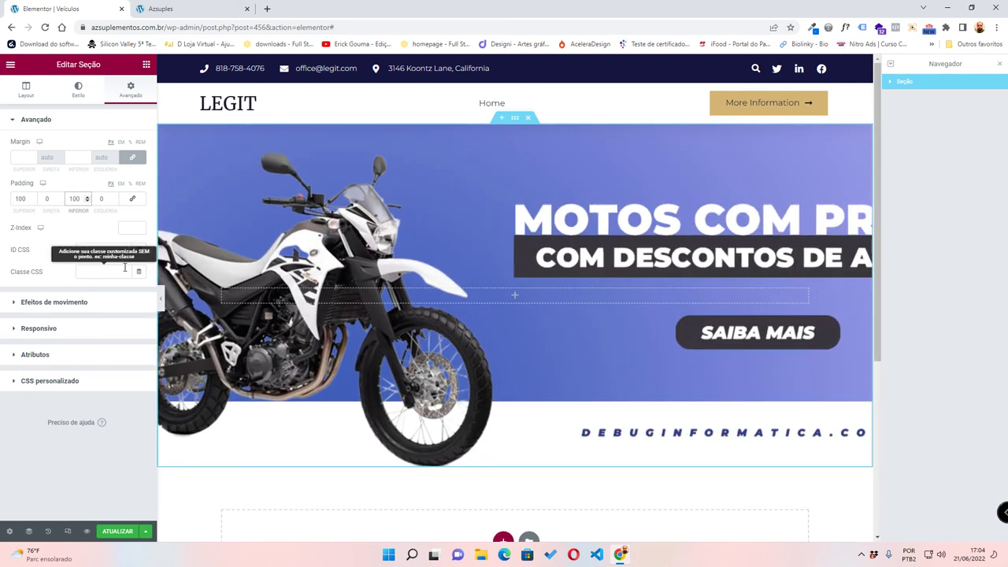
pyautogui.click(161, 298)
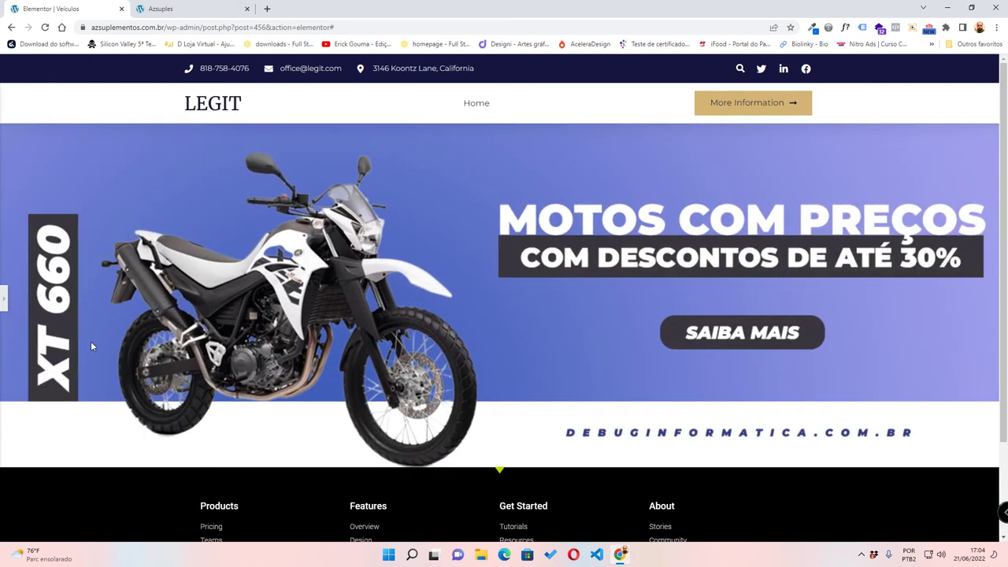
pyautogui.click(4, 300)
# - Add a two-column section below the motorcycle banner
pyautogui.scroll(-2, 606, 355)
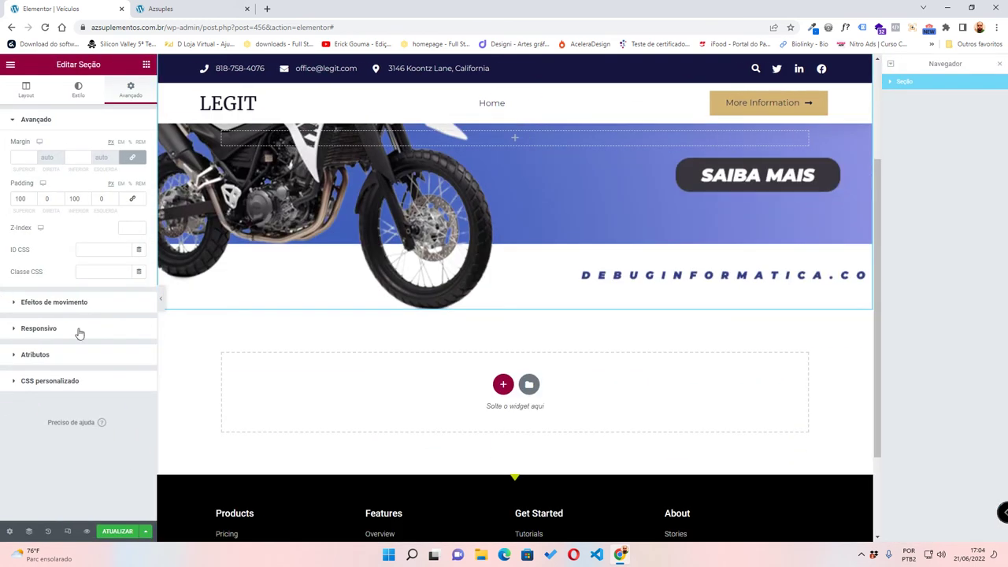
pyautogui.scroll(2, 237, 410)
pyautogui.scroll(-4, 472, 421)
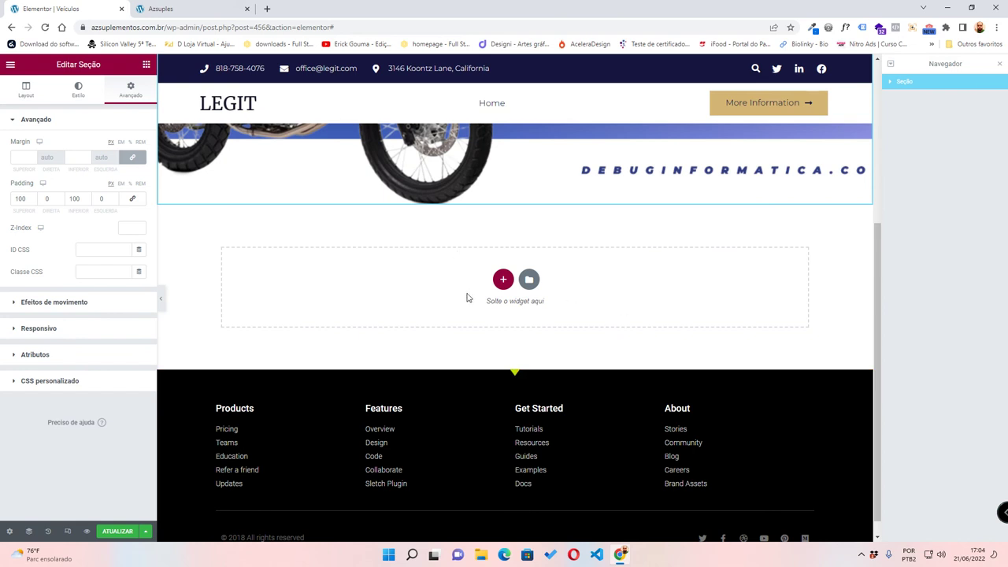
pyautogui.click(503, 281)
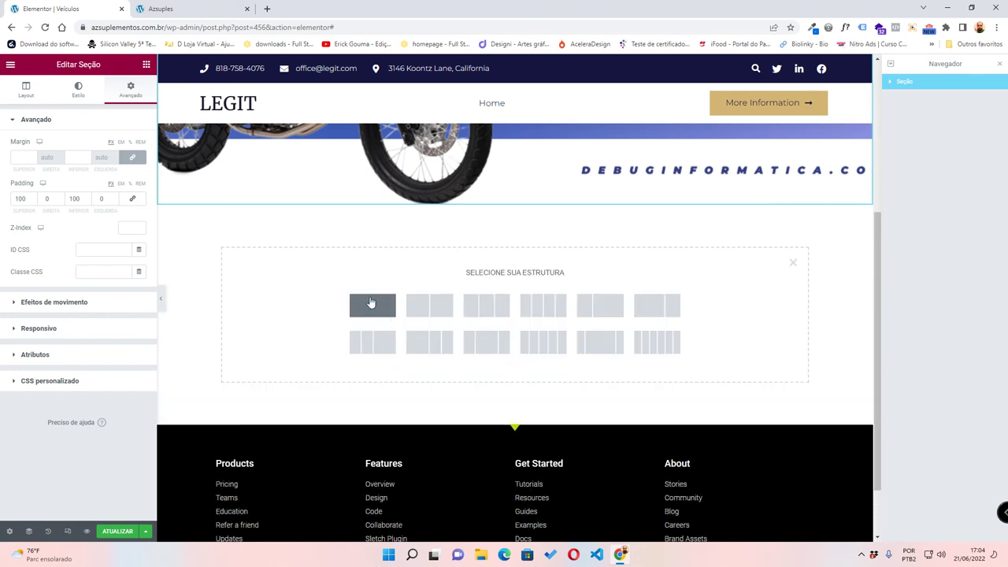
pyautogui.click(438, 309)
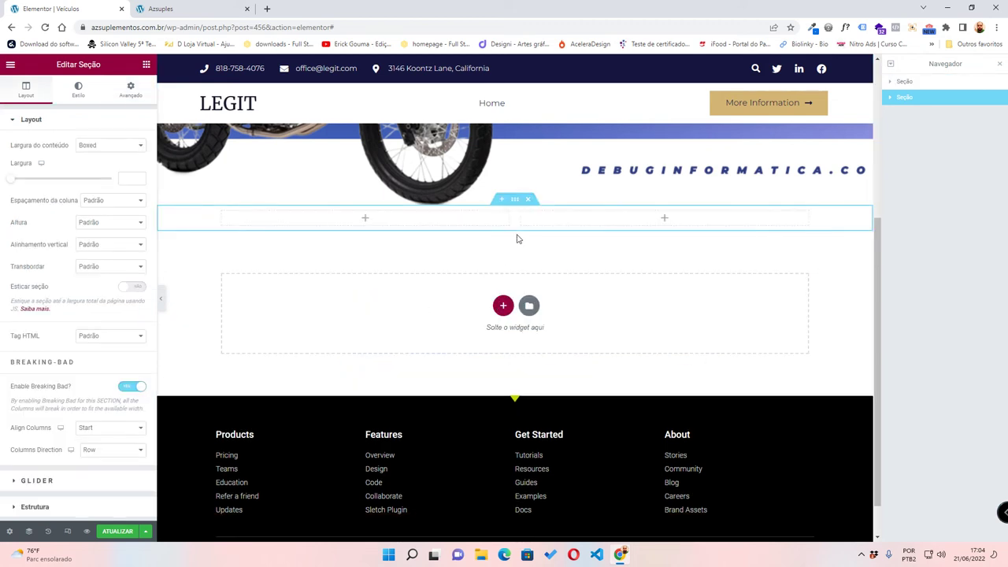
# - Set the new section's content width to 1300 and narrow its first column to about 25% of the section
pyautogui.moveTo(515, 220); pyautogui.dragTo(410, 233)
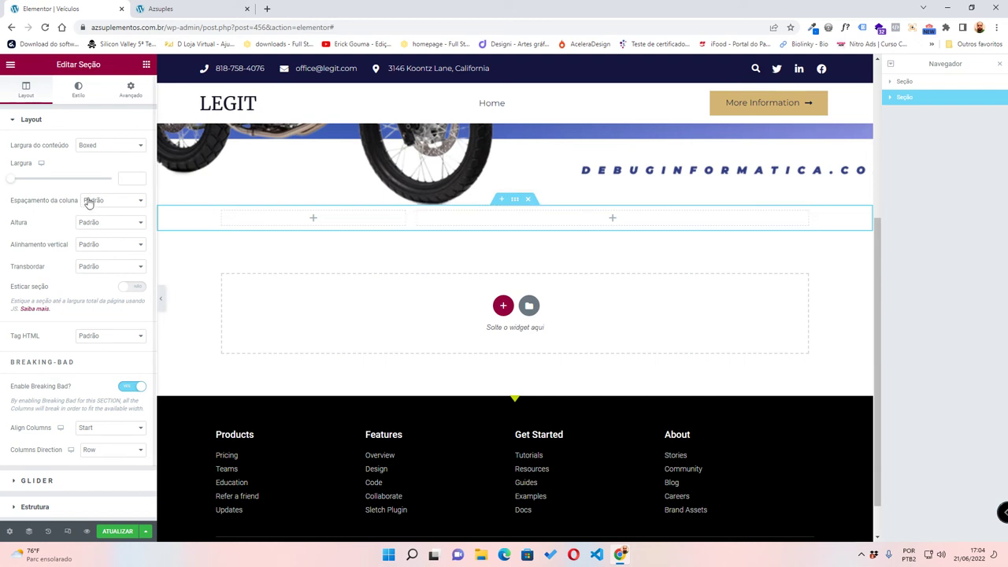
pyautogui.click(129, 177)
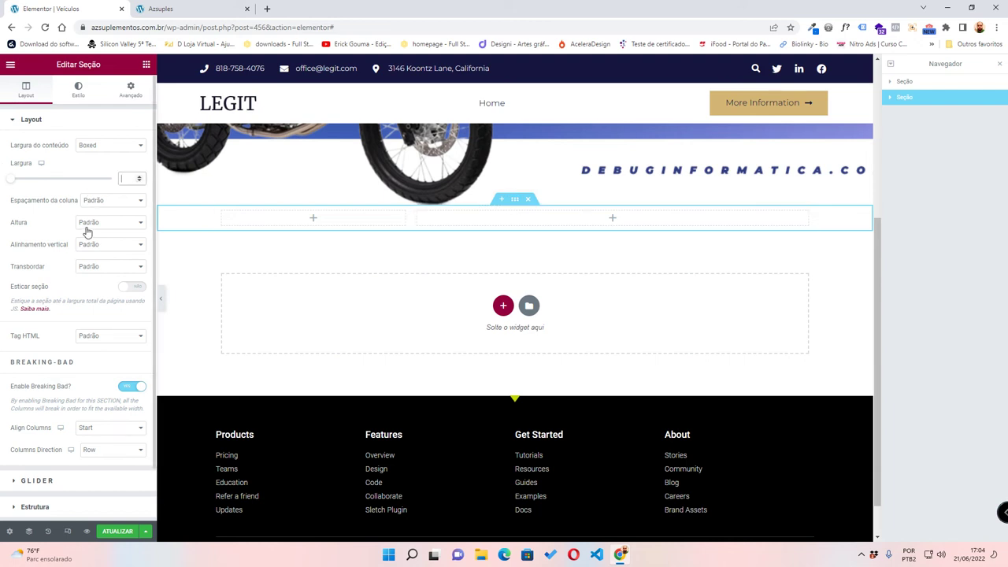
pyautogui.write('1300')
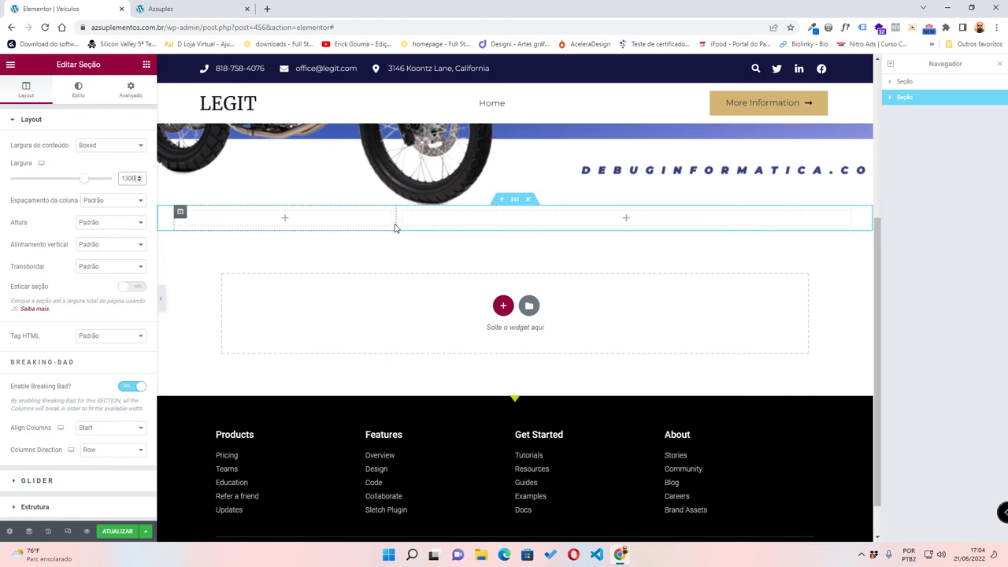
pyautogui.moveTo(396, 224); pyautogui.dragTo(344, 227)
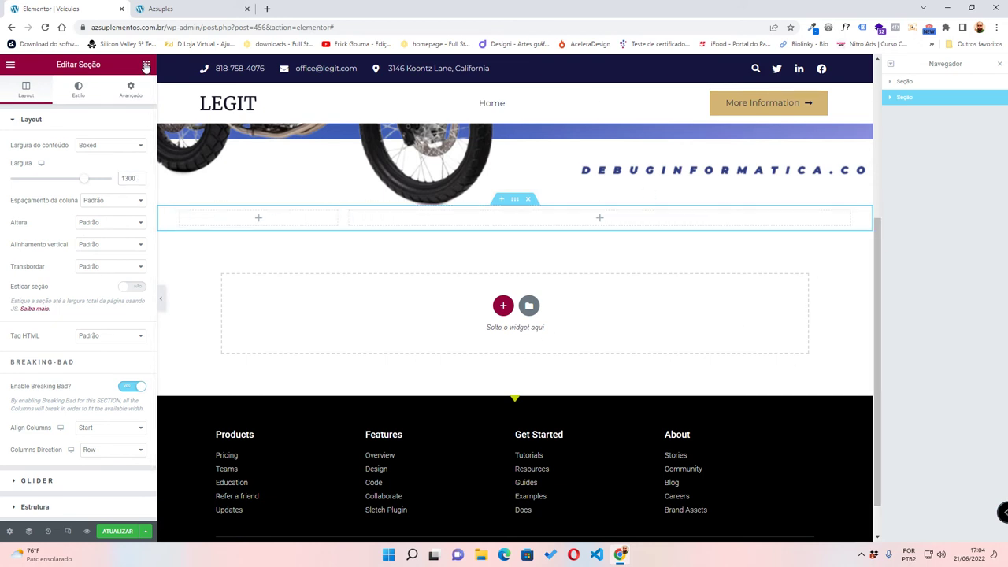
# - Add a Listing Grid widget to the wide column and assign it the "Listagem de veiculos nova" listing
pyautogui.click(145, 65)
pyautogui.click(109, 110)
pyautogui.write('lis')
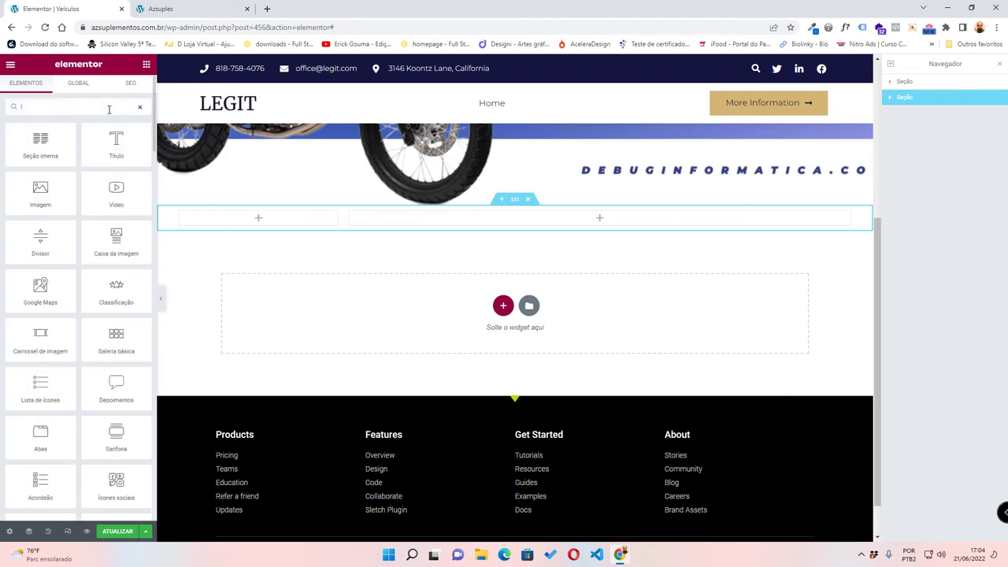
pyautogui.moveTo(94, 143); pyautogui.dragTo(601, 226)
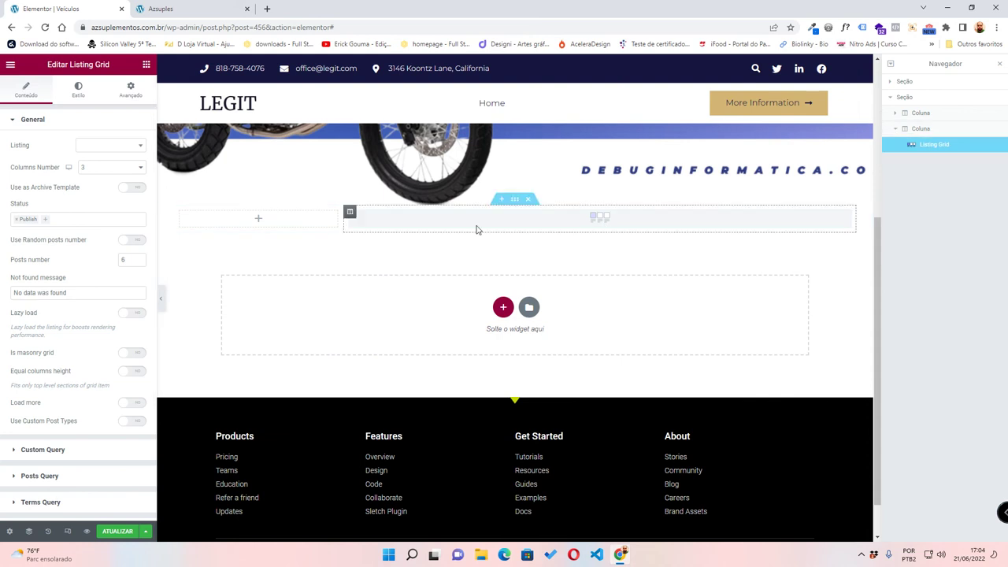
pyautogui.click(93, 146)
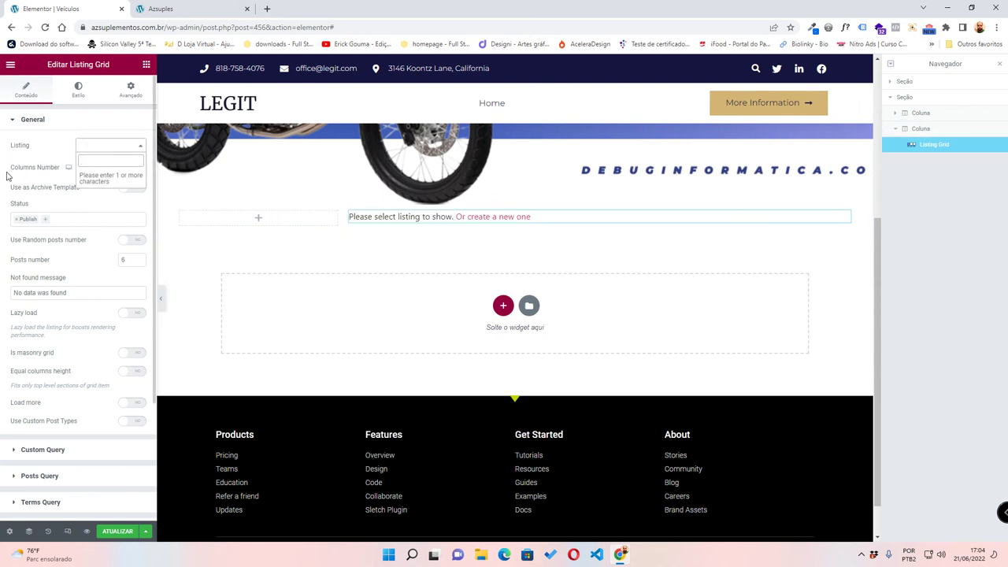
pyautogui.write('lis')
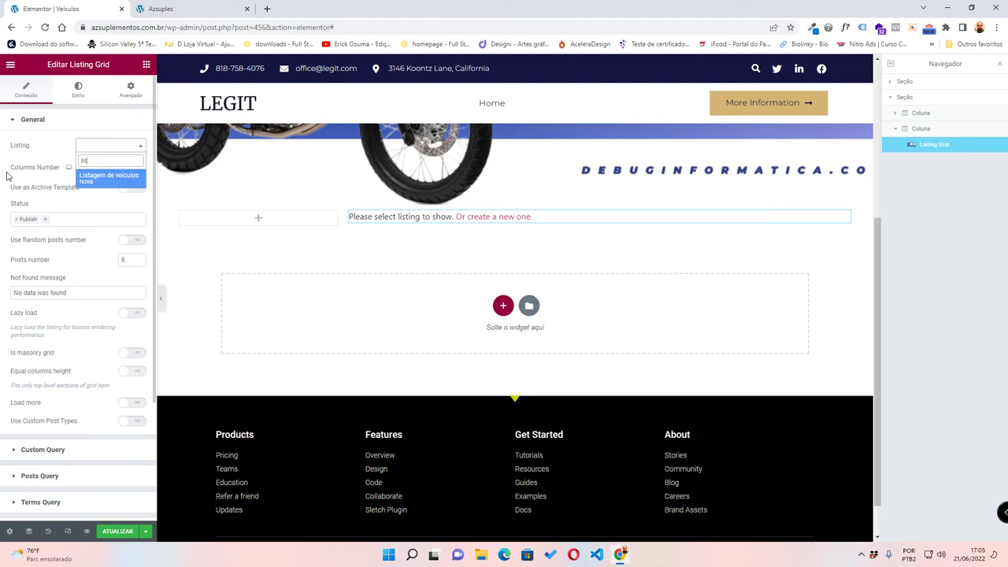
pyautogui.click(95, 178)
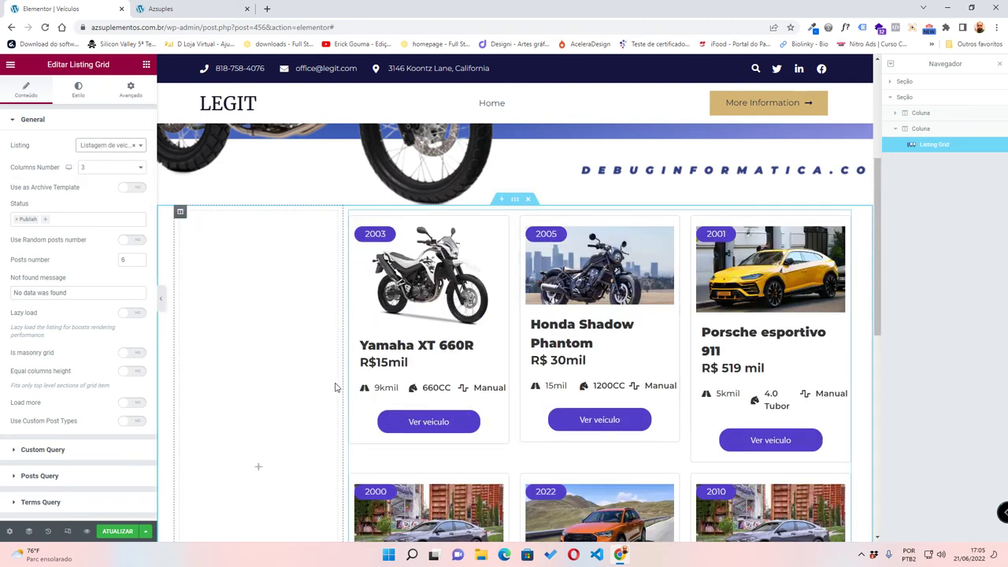
# - Set the listing grid's number of columns to 2 and translate the editor page into Portuguese
pyautogui.click(115, 171)
pyautogui.click(114, 189)
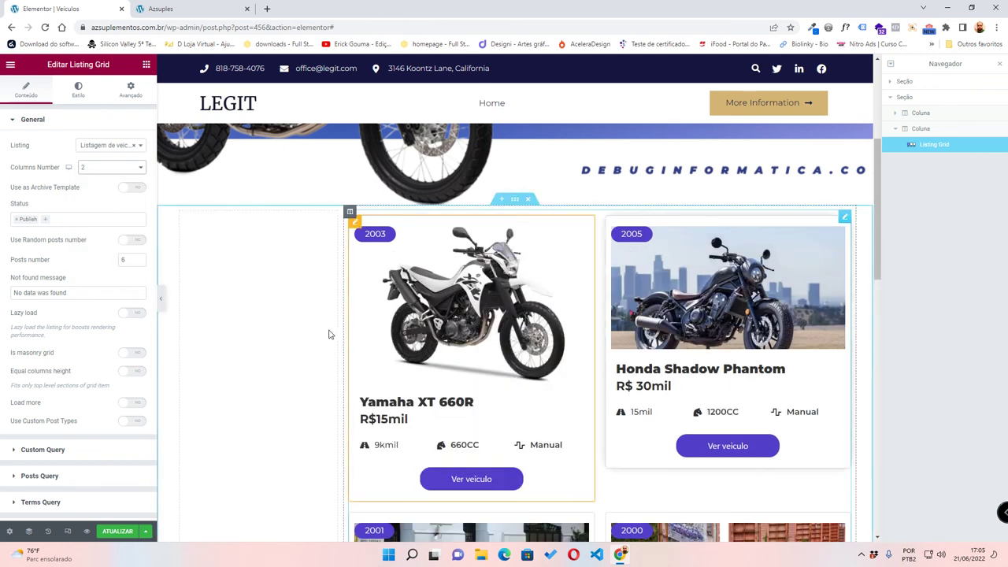
pyautogui.rightClick(68, 367)
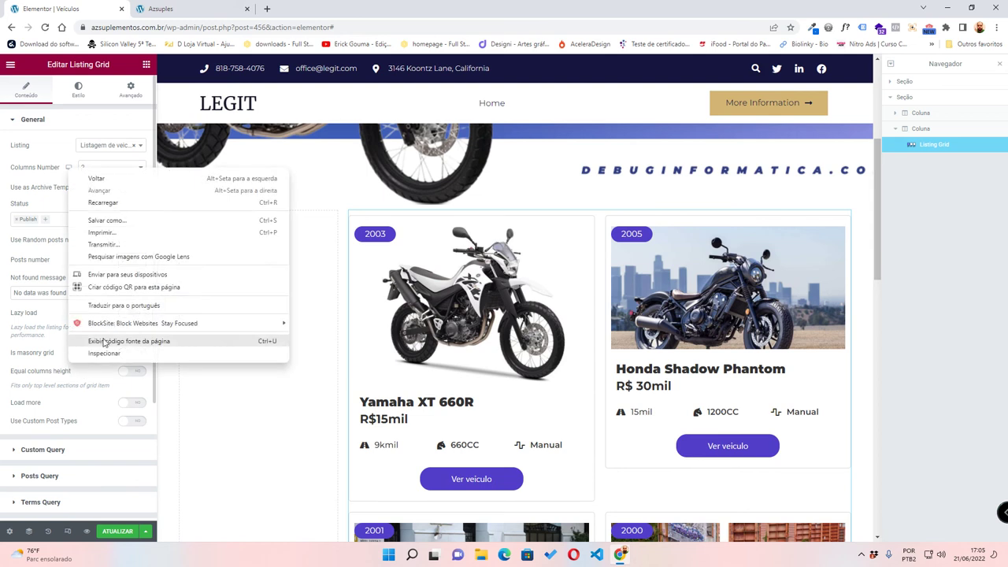
pyautogui.click(95, 306)
# - Enable equal column heights for the vehicle listing grid and check the cards in the full-width preview
pyautogui.click(129, 373)
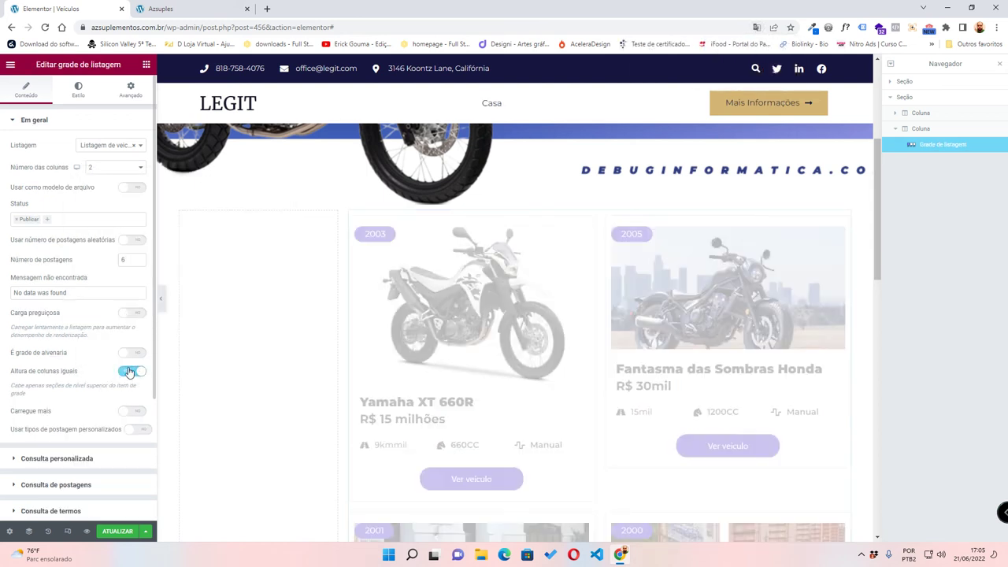
pyautogui.scroll(-2, 555, 396)
pyautogui.scroll(-1, 555, 397)
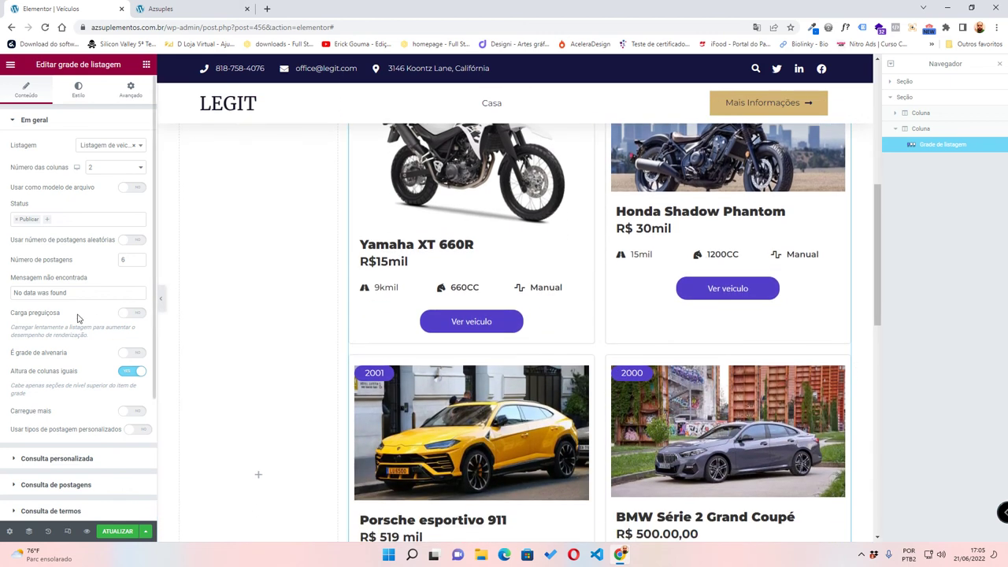
pyautogui.click(161, 297)
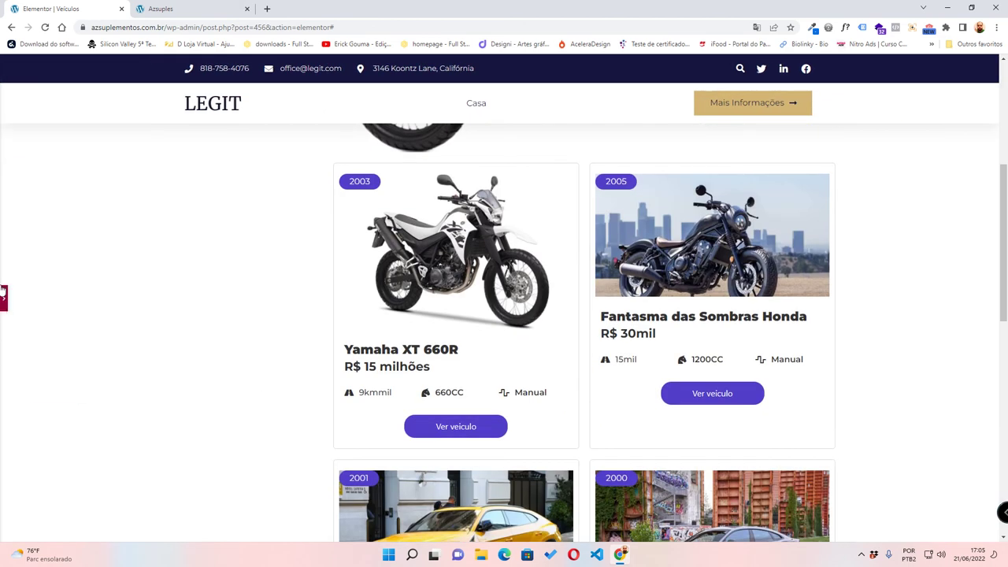
pyautogui.click(3, 298)
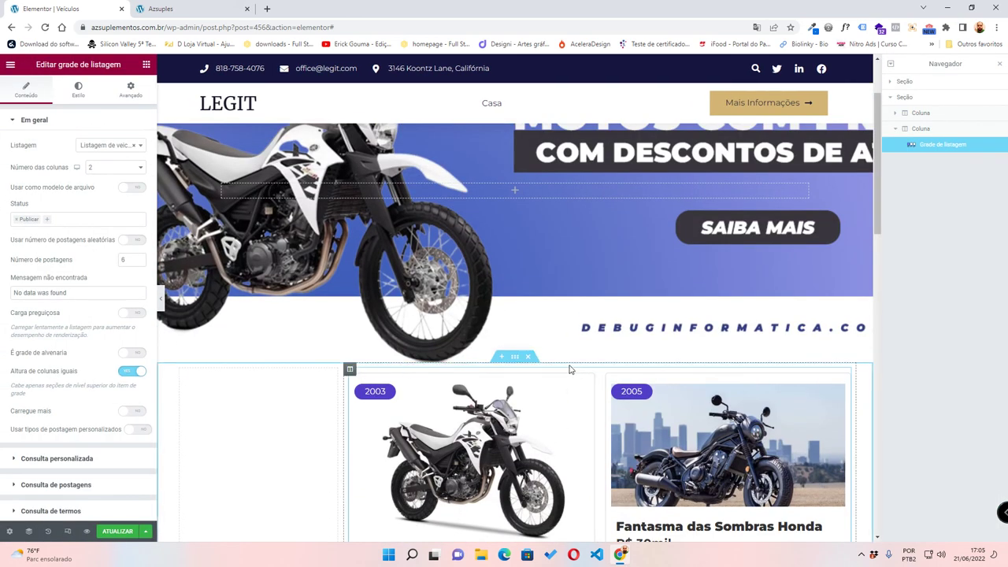
# - Give the vehicle listing section a classic background with the light grey color #F3F3F3
pyautogui.click(516, 359)
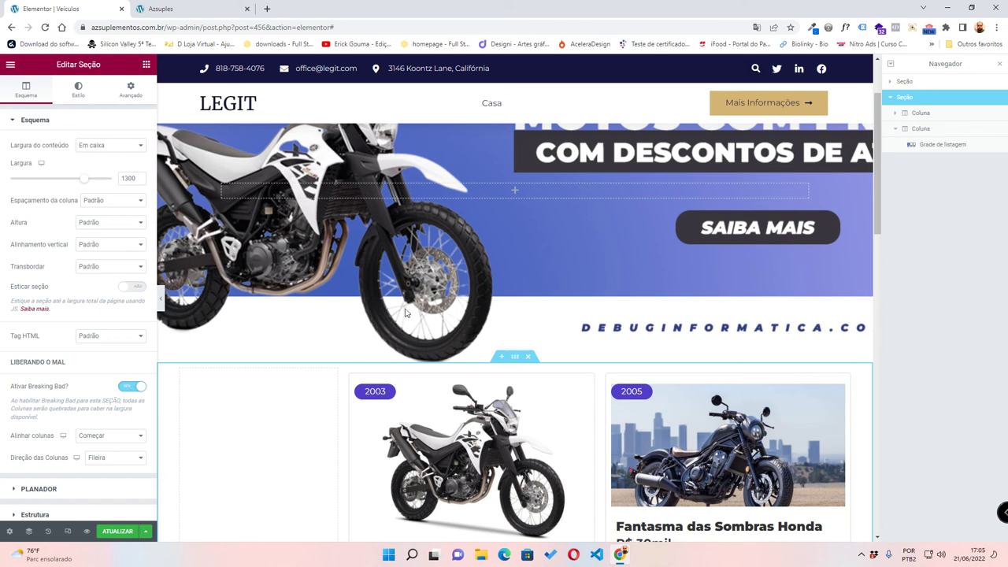
pyautogui.click(78, 89)
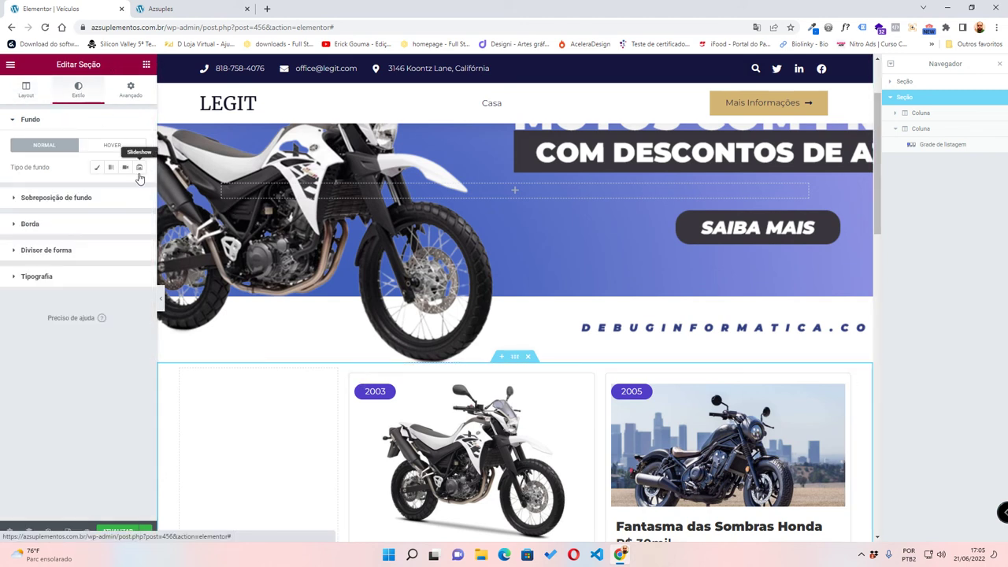
pyautogui.click(97, 167)
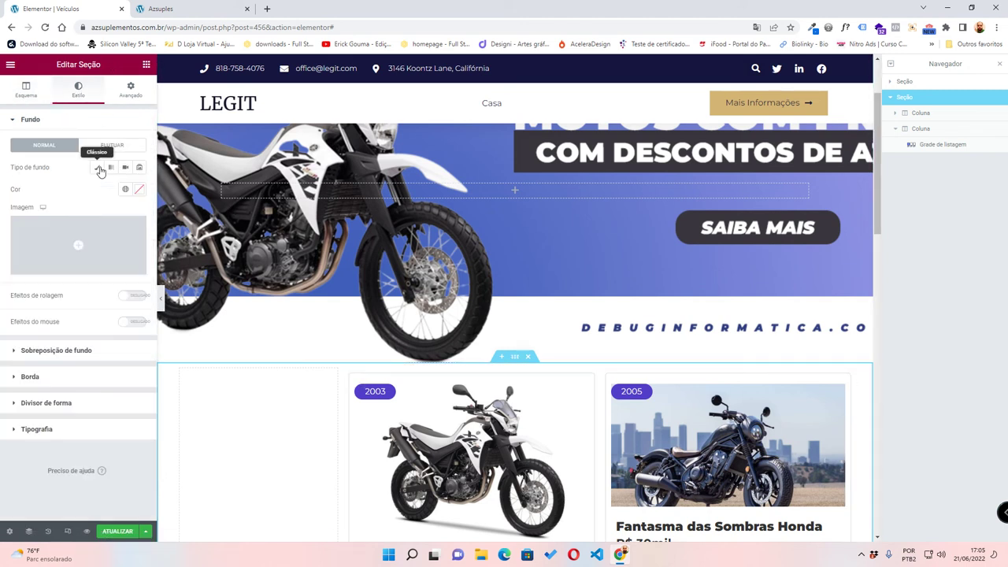
pyautogui.click(140, 190)
pyautogui.moveTo(24, 276); pyautogui.dragTo(2, 242)
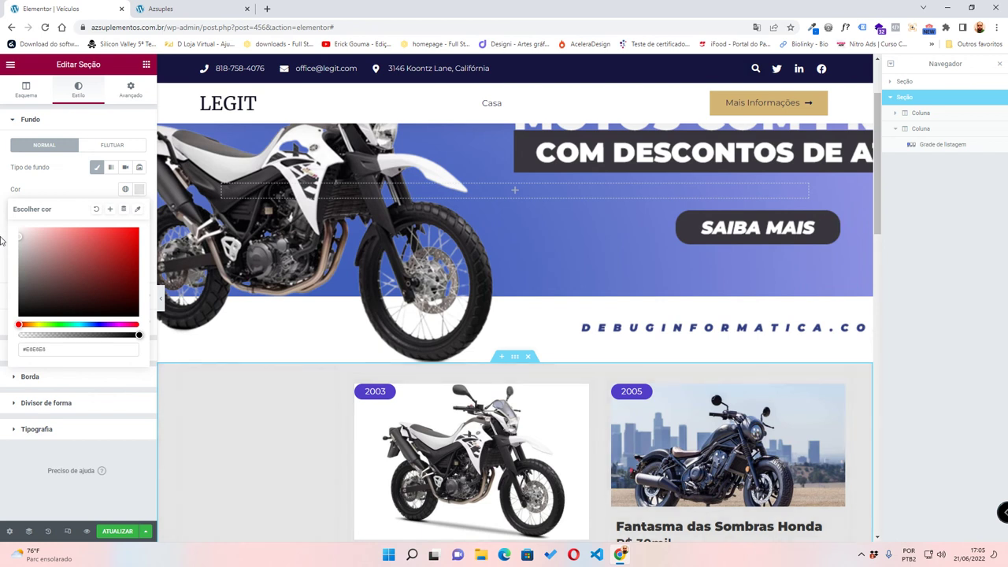
pyautogui.moveTo(1, 240); pyautogui.dragTo(2, 236)
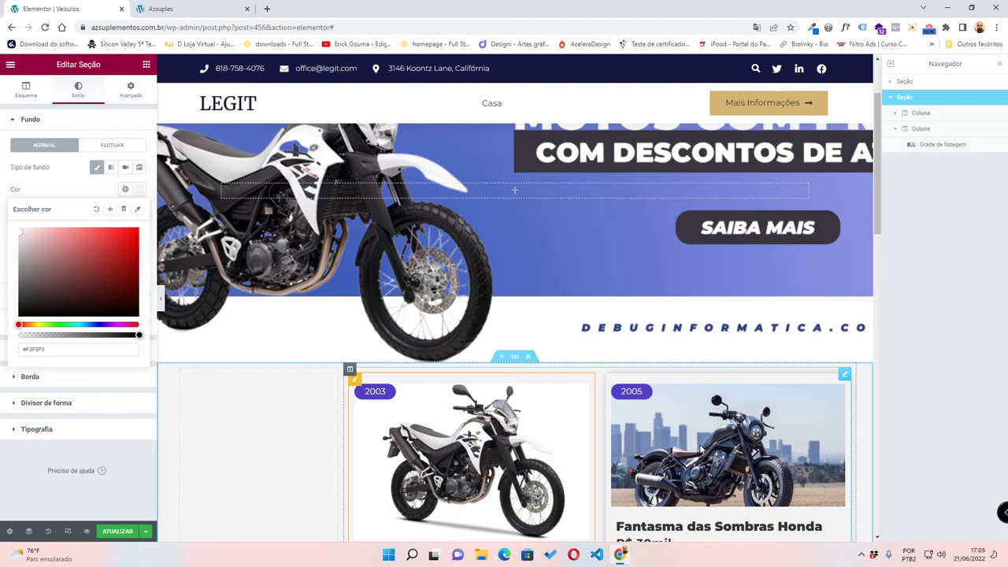
# - Give the column containing the vehicle grid a classic background in white, #FFFFFF
pyautogui.scroll(-2, 702, 449)
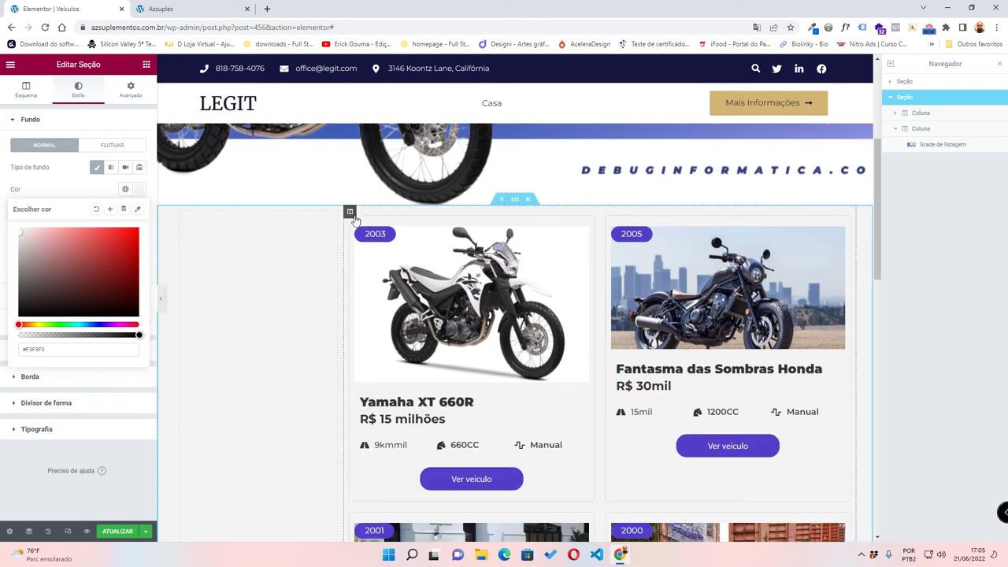
pyautogui.click(350, 212)
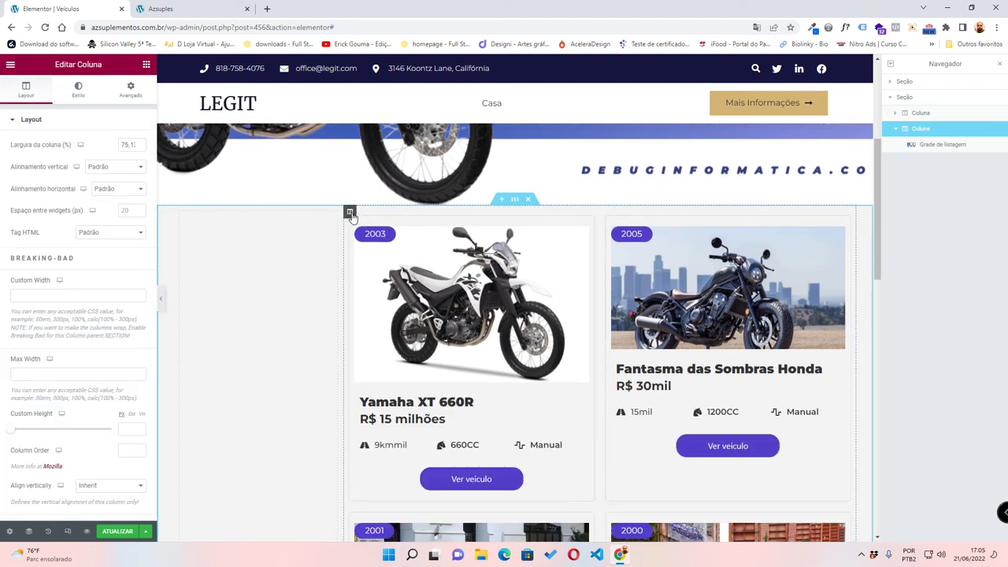
pyautogui.click(93, 96)
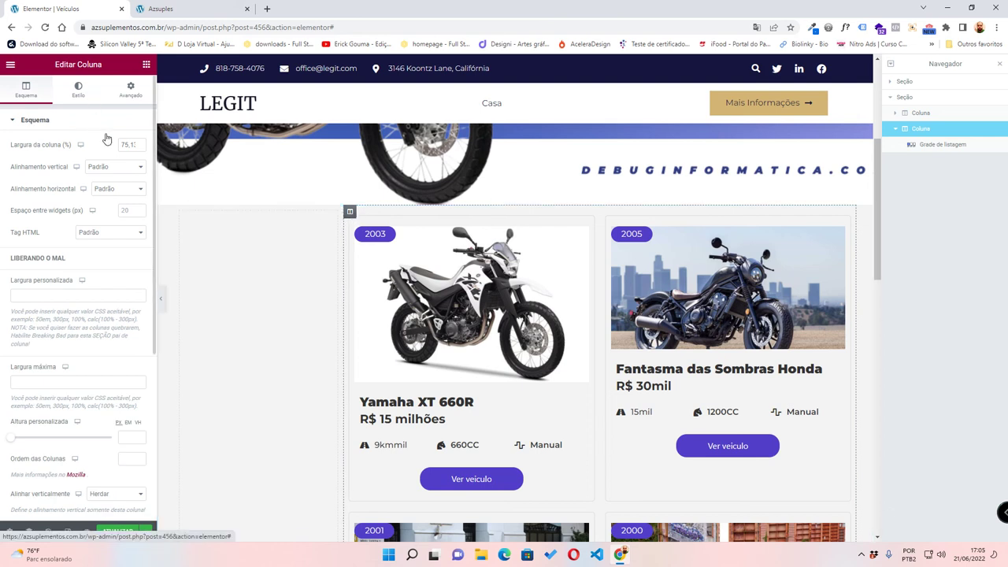
pyautogui.click(111, 167)
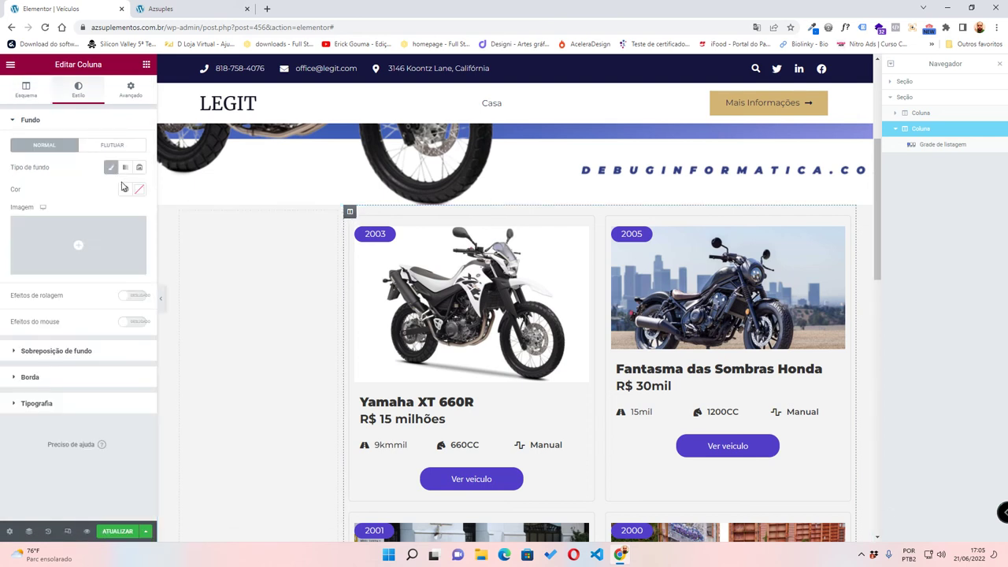
pyautogui.click(139, 190)
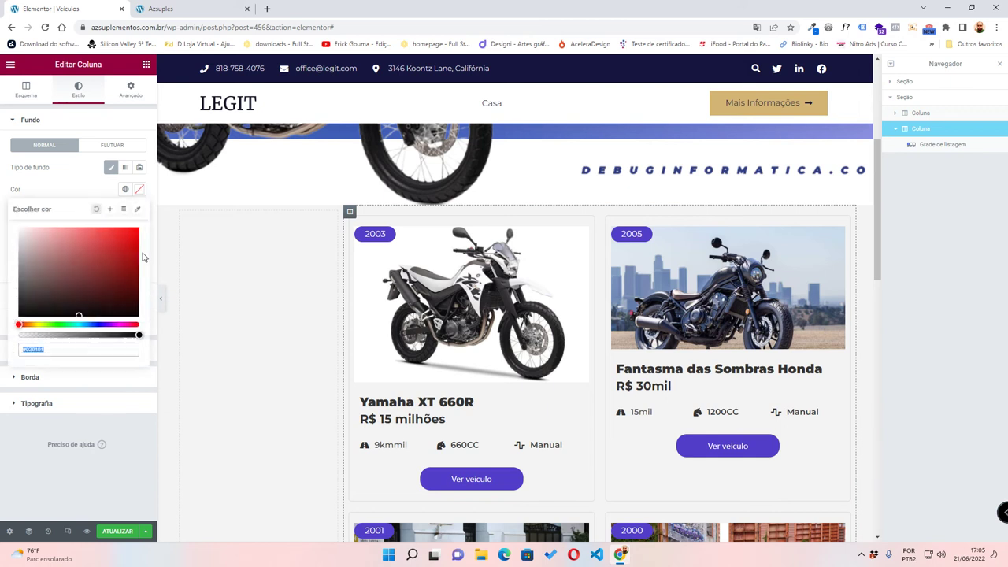
pyautogui.moveTo(55, 244); pyautogui.dragTo(0, 193)
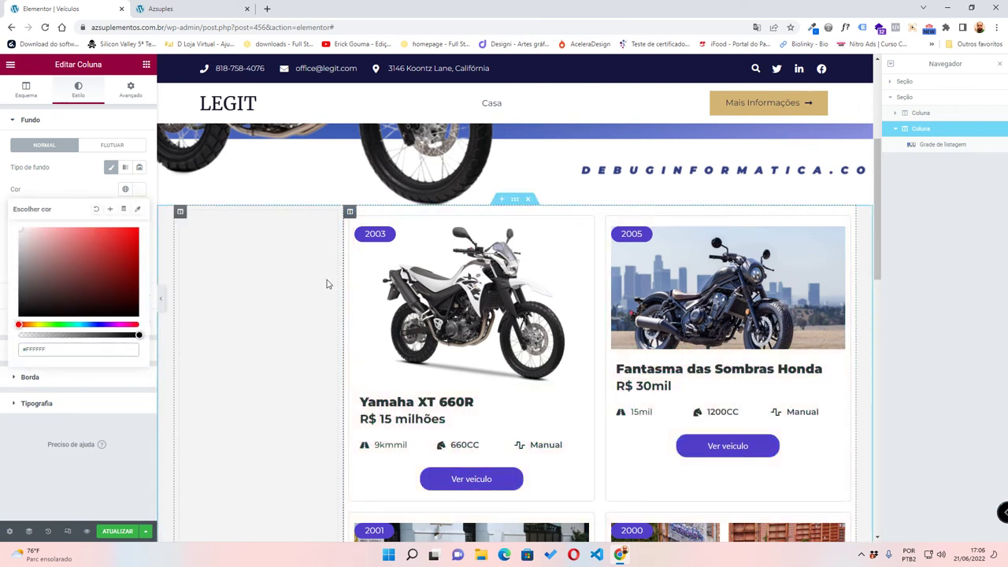
# - Give the empty narrow column a white classic background and check both columns in the full-width preview
pyautogui.click(181, 213)
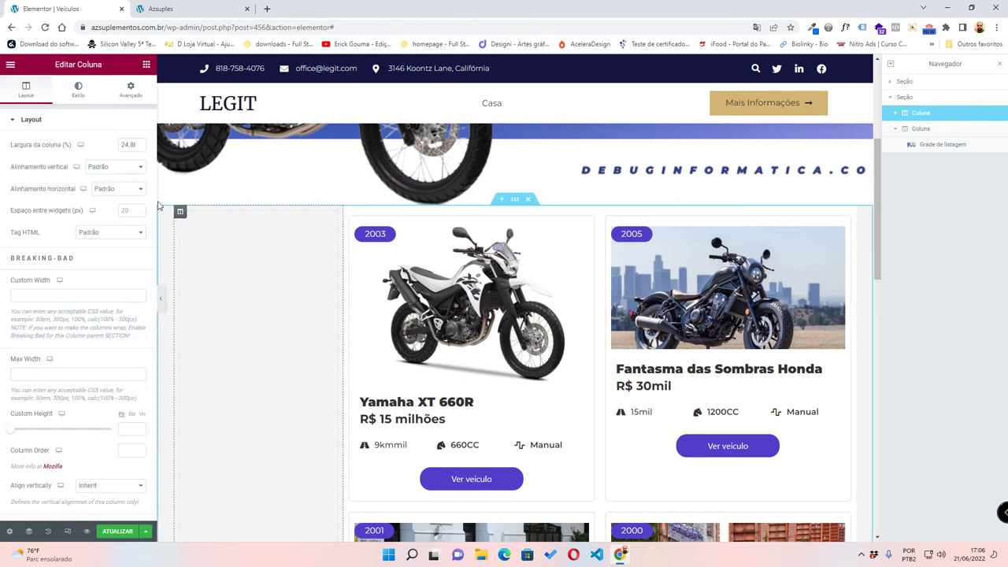
pyautogui.click(76, 93)
pyautogui.click(161, 297)
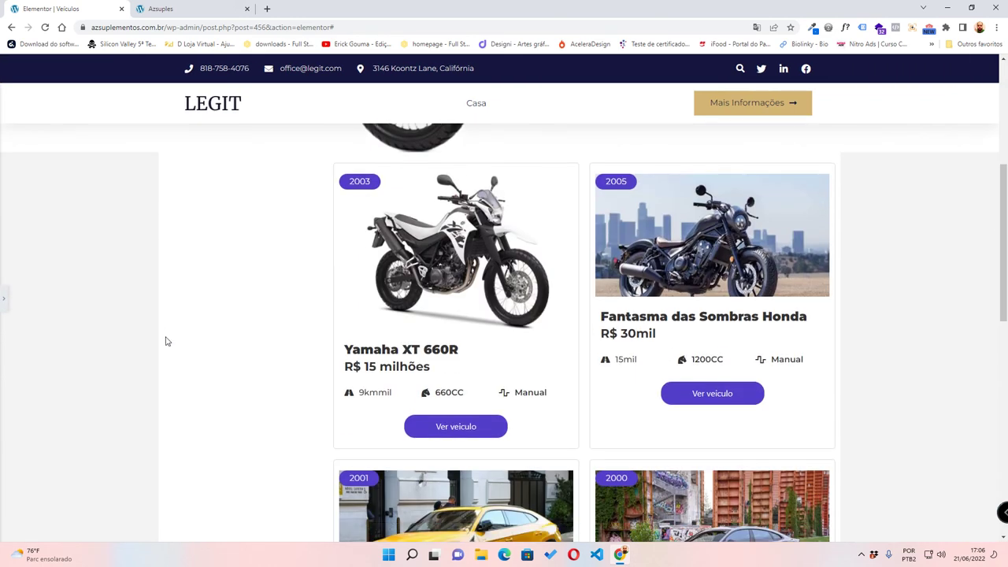
pyautogui.scroll(-3, 173, 374)
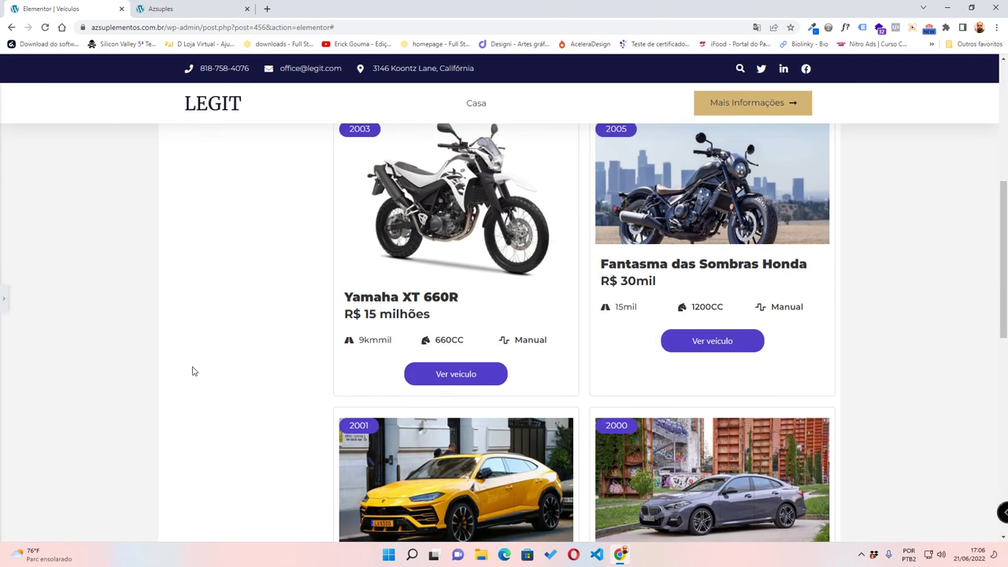
pyautogui.click(3, 298)
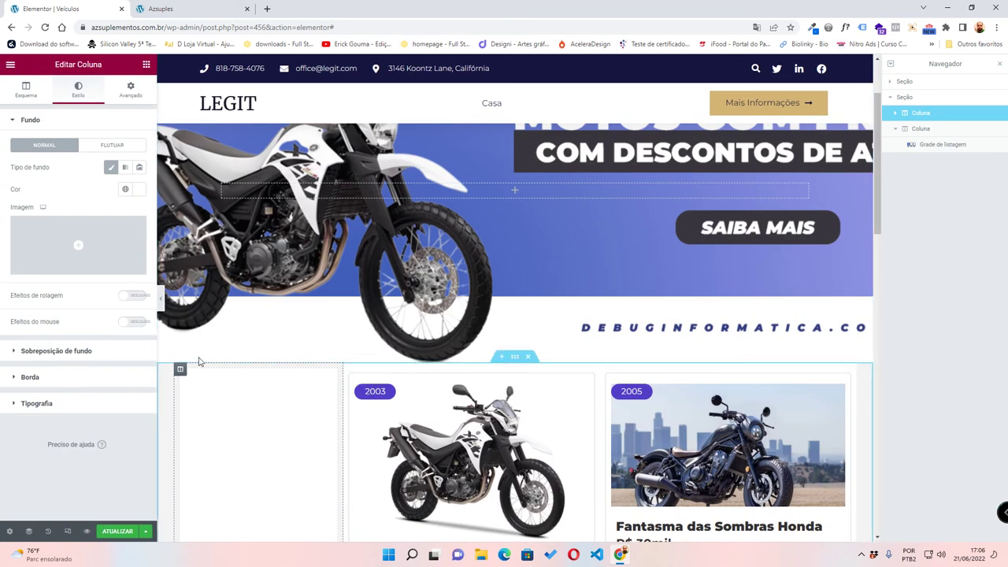
pyautogui.scroll(-1, 439, 392)
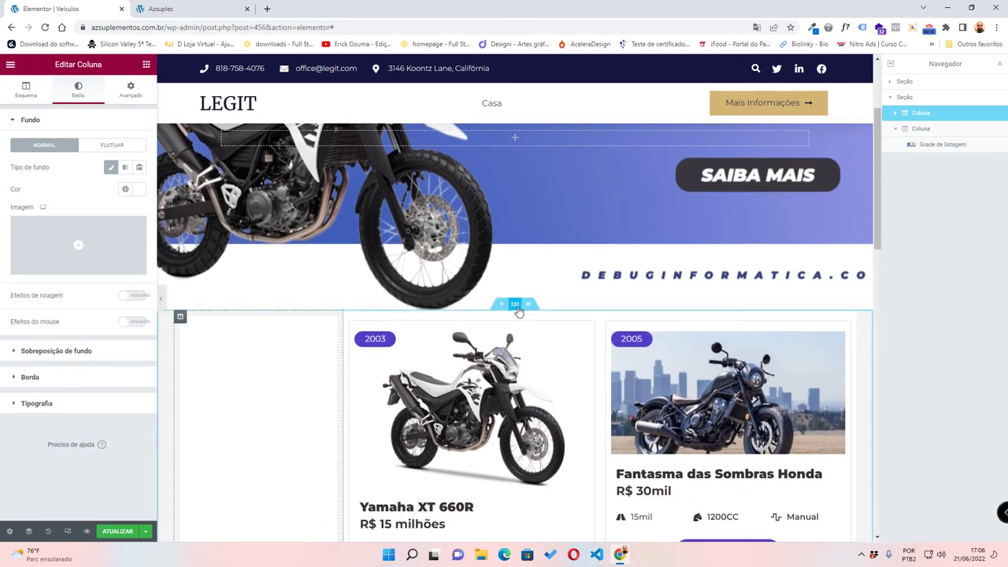
# - Change the vehicle listing section's background color to #F2F2F2 and check it in the full-width preview
pyautogui.click(515, 305)
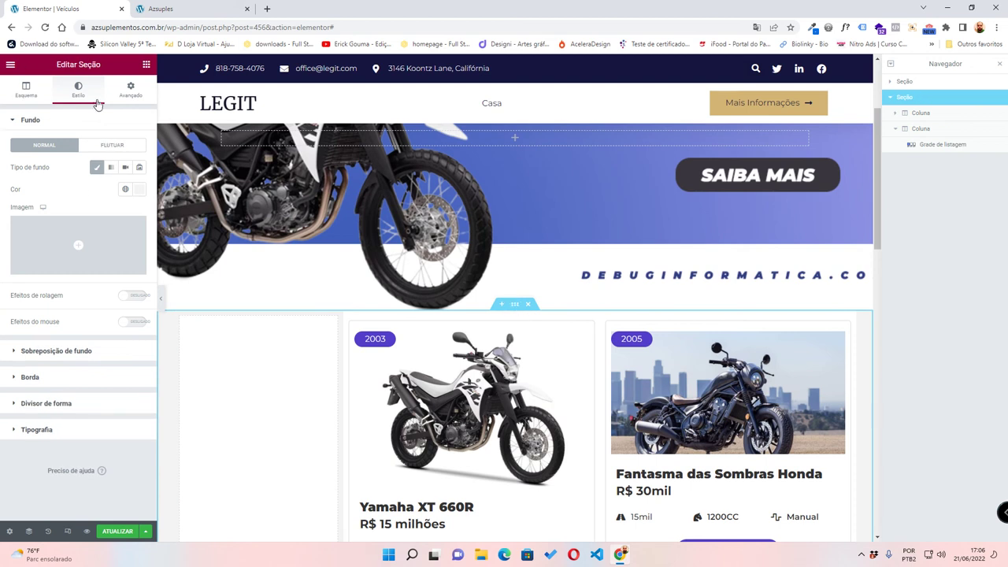
pyautogui.click(140, 190)
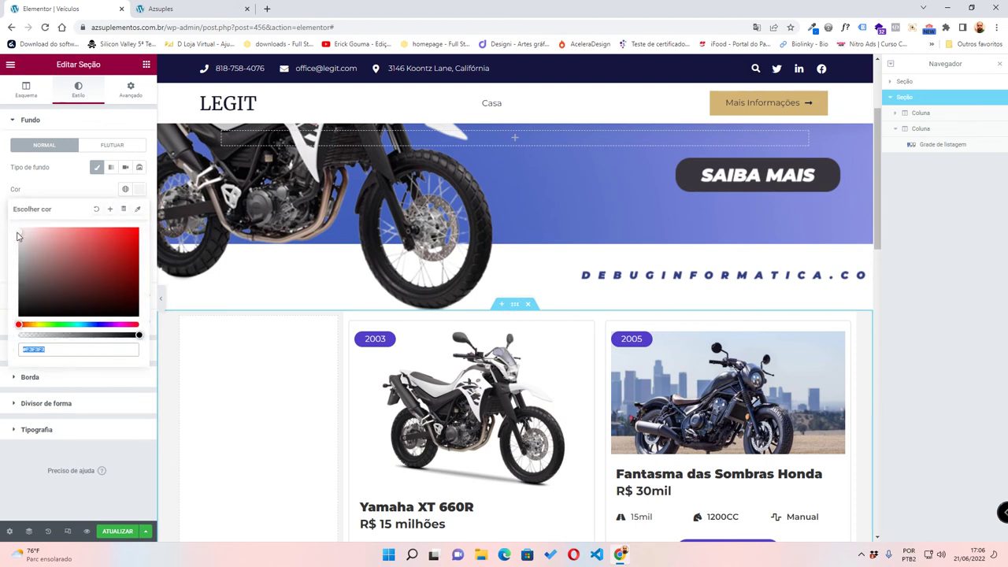
pyautogui.moveTo(19, 231); pyautogui.dragTo(12, 238)
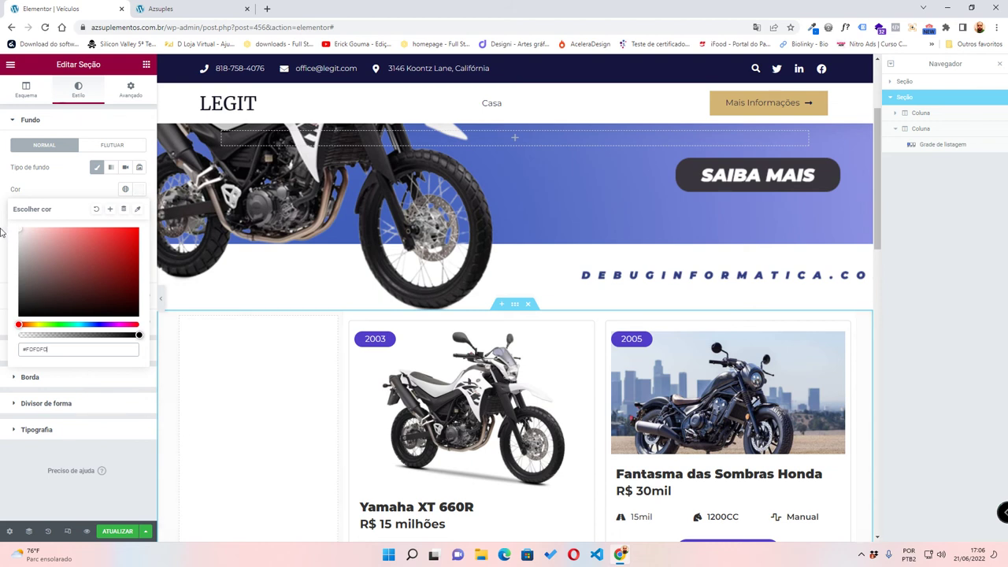
pyautogui.moveTo(2, 231); pyautogui.dragTo(1, 238)
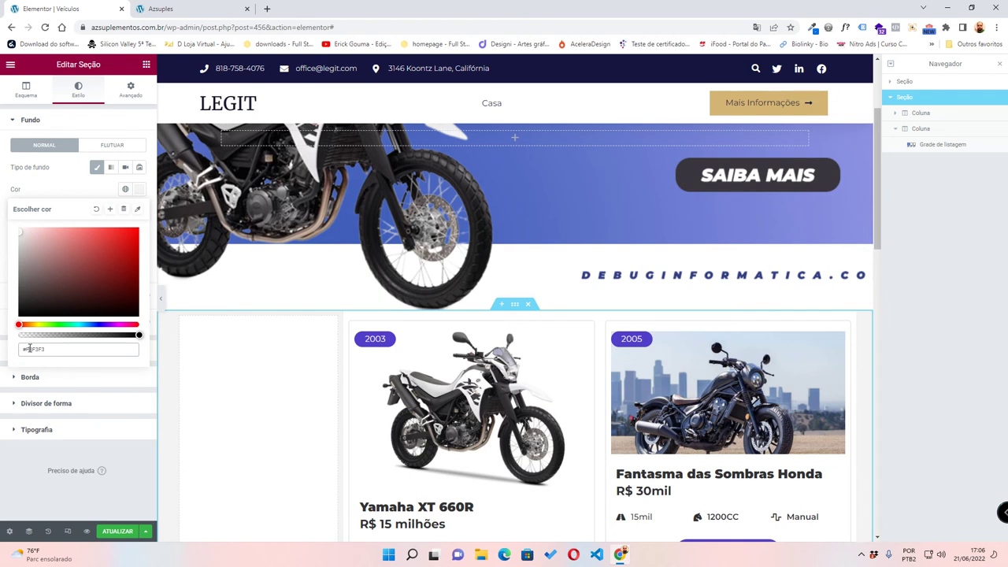
pyautogui.write('F2')
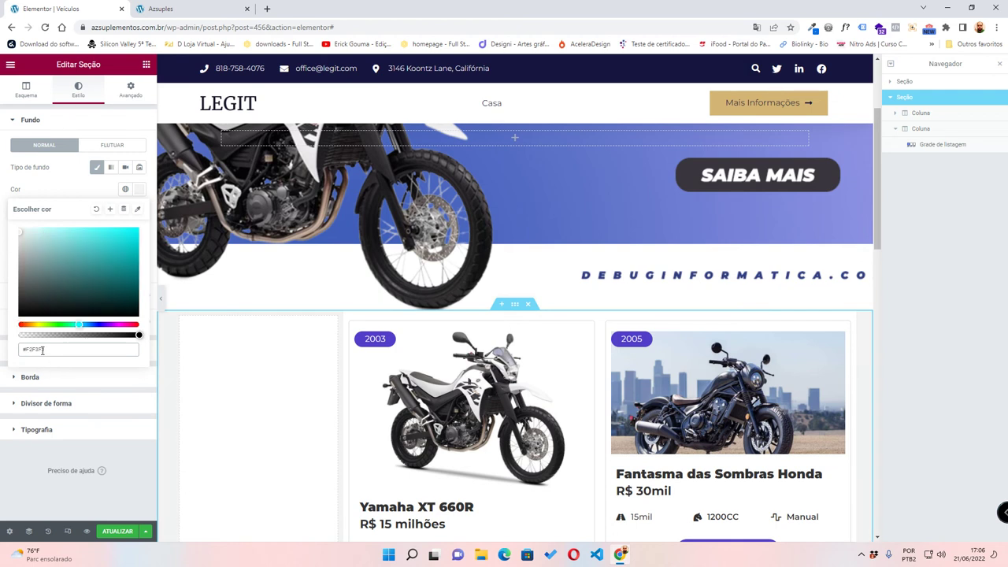
pyautogui.write('F')
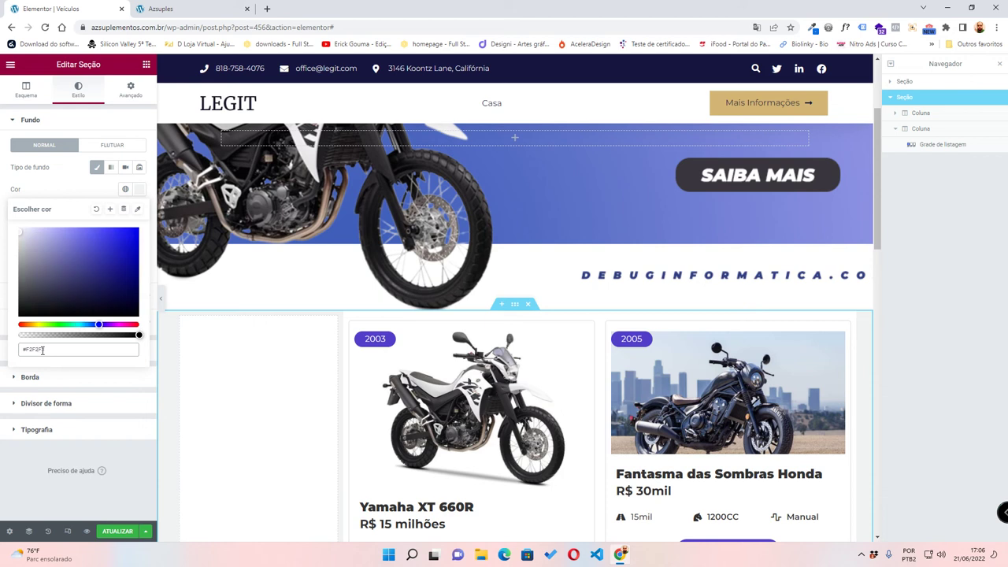
pyautogui.write('2')
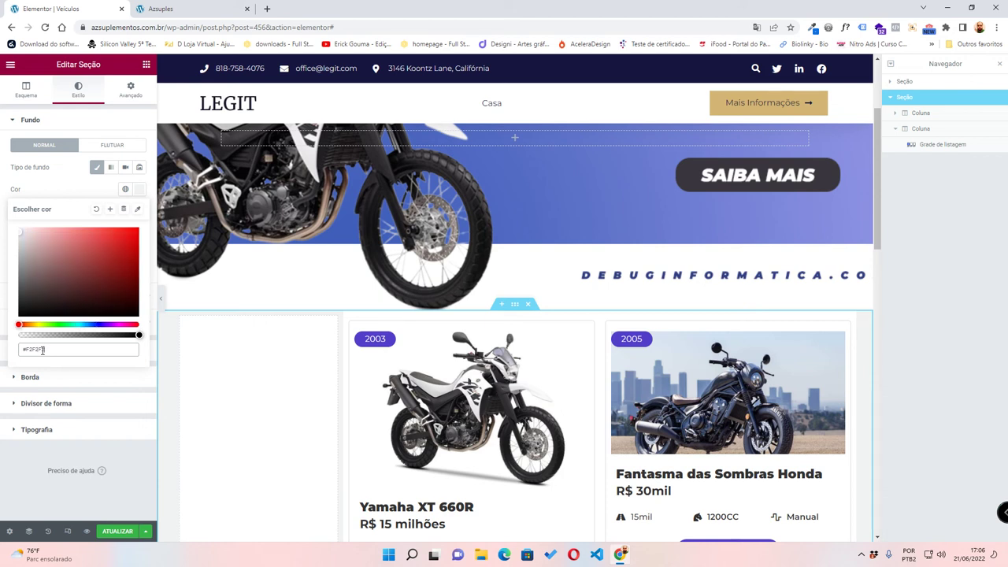
pyautogui.click(161, 299)
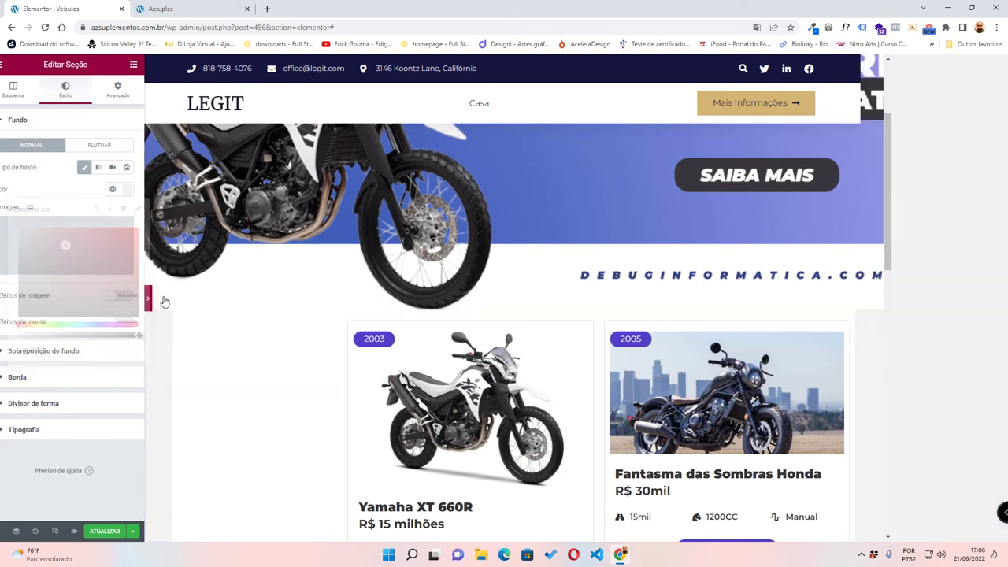
pyautogui.scroll(3, 158, 307)
pyautogui.scroll(-4, 156, 312)
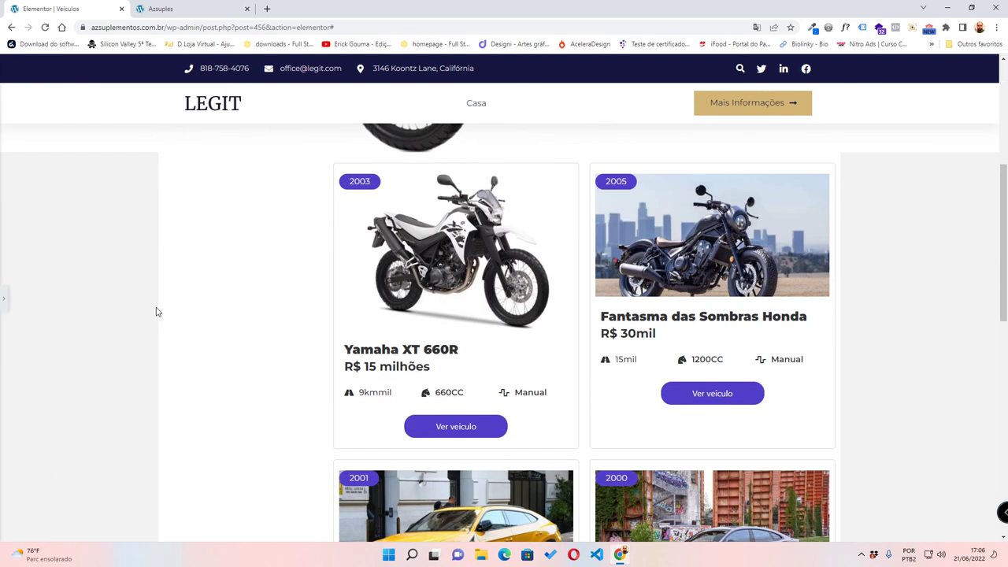
pyautogui.scroll(4, 147, 295)
pyautogui.click(4, 298)
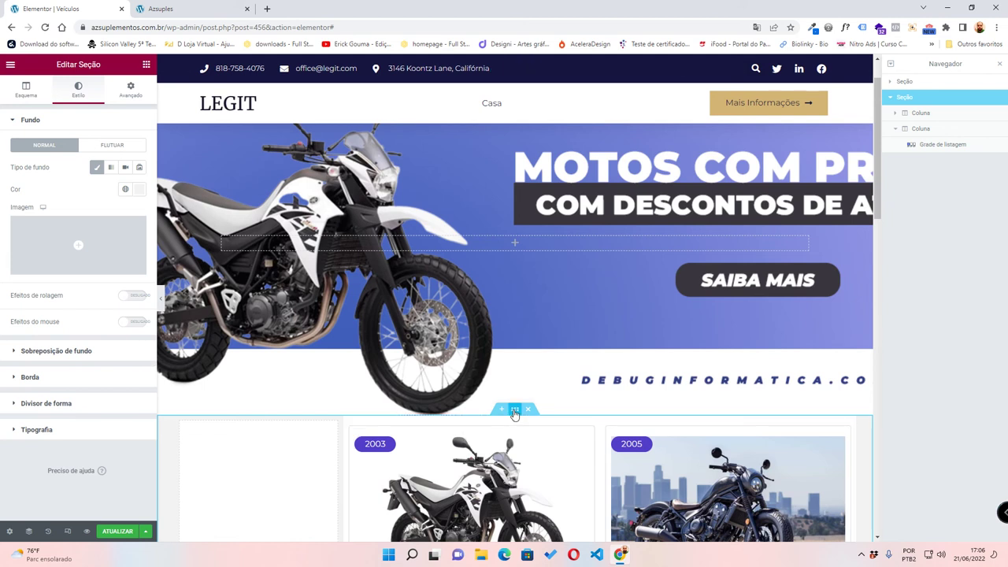
# - Set the vehicle listing section's padding to 50 px on all four sides
pyautogui.click(131, 89)
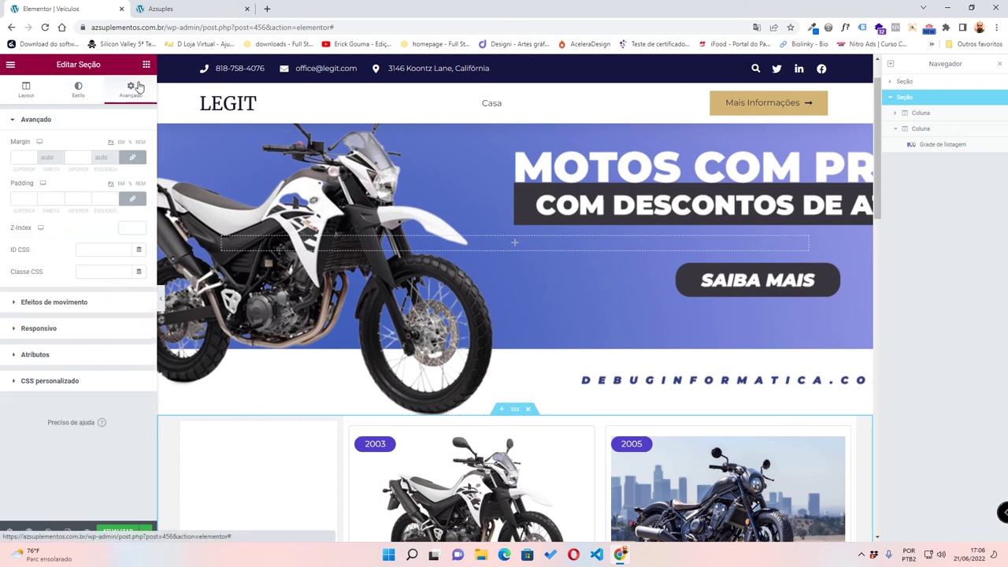
pyautogui.click(34, 198)
pyautogui.write('5')
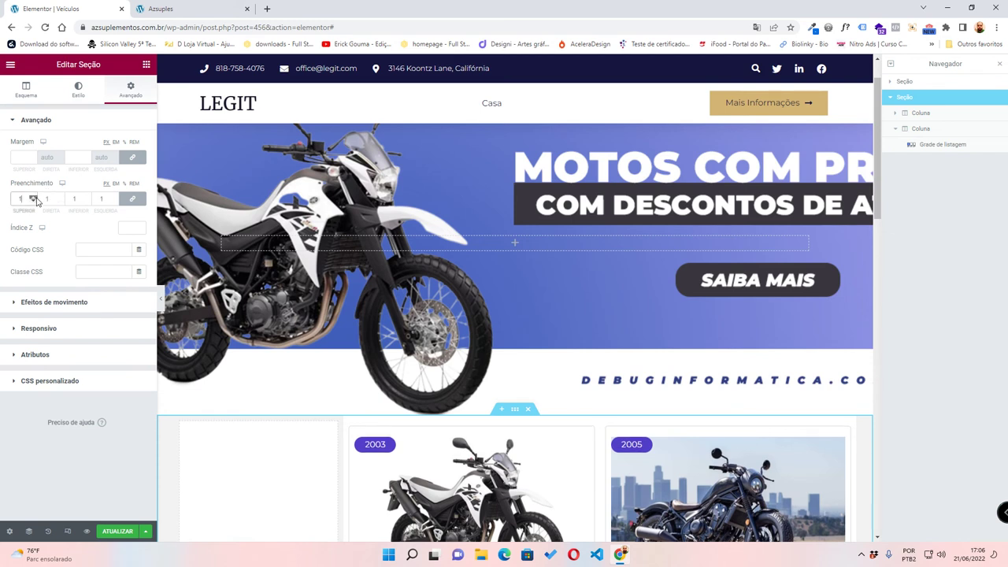
pyautogui.press('Up')
pyautogui.press('Up')
pyautogui.press('Up')
pyautogui.press('Up')
pyautogui.press('Up')
pyautogui.press('Up')
pyautogui.press('Up')
pyautogui.press('Up')
pyautogui.press('Up')
pyautogui.press('Up')
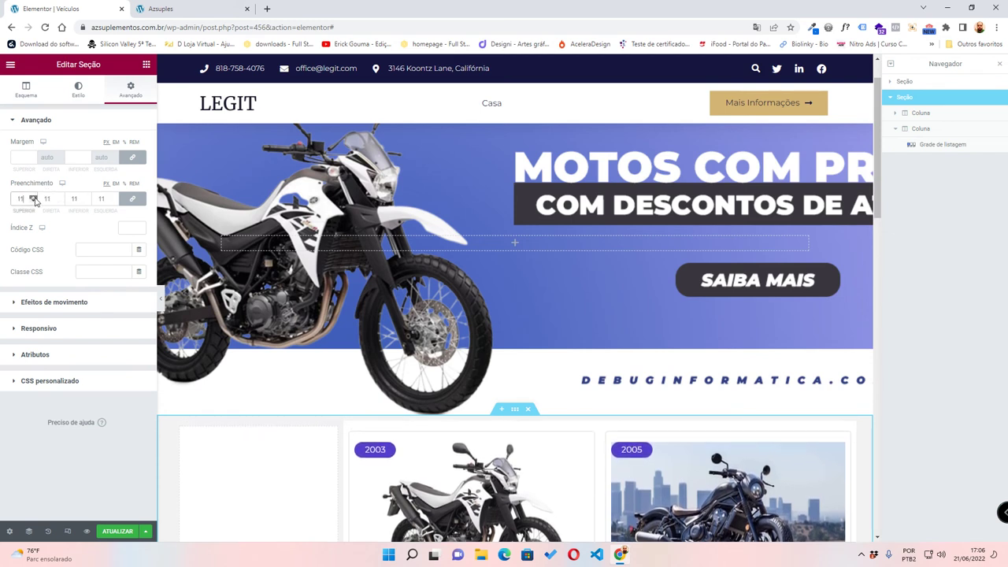
pyautogui.press('Up')
pyautogui.press('Up')
pyautogui.press('Up')
pyautogui.press('Up')
pyautogui.press('Up')
pyautogui.press('Up')
pyautogui.press('Up')
pyautogui.press('Up')
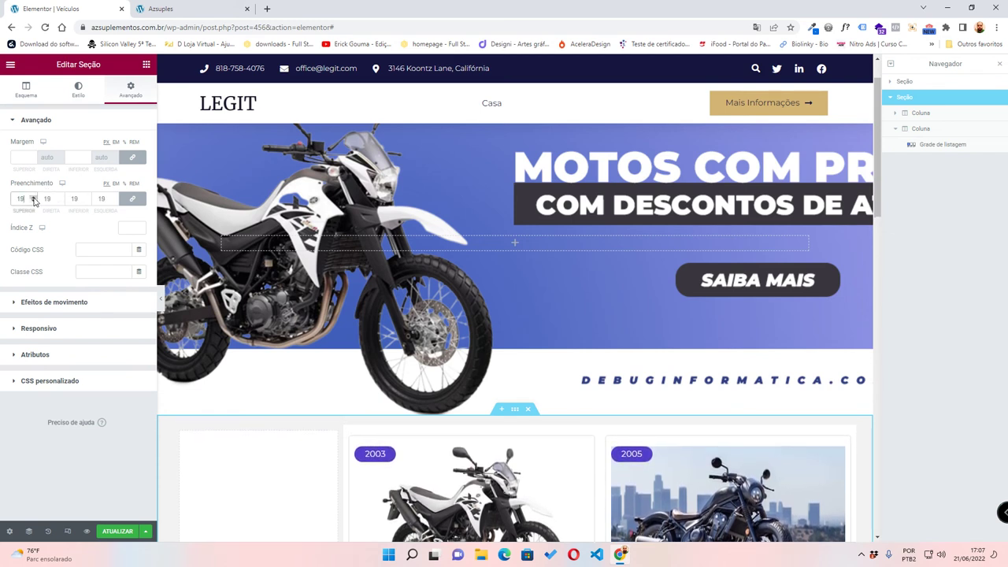
pyautogui.press('Up')
pyautogui.press('Up')
pyautogui.press('Up')
pyautogui.press('Up')
pyautogui.press('Up')
pyautogui.press('Up')
pyautogui.press('Up')
pyautogui.press('Up')
pyautogui.press('Up')
pyautogui.press('Up')
pyautogui.press('Up')
pyautogui.press('Up')
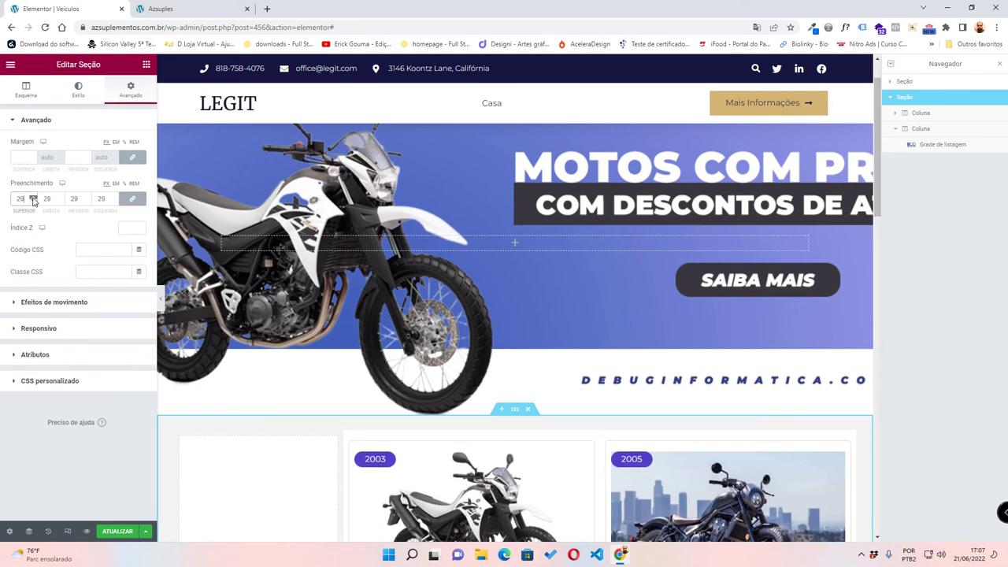
pyautogui.press('Up')
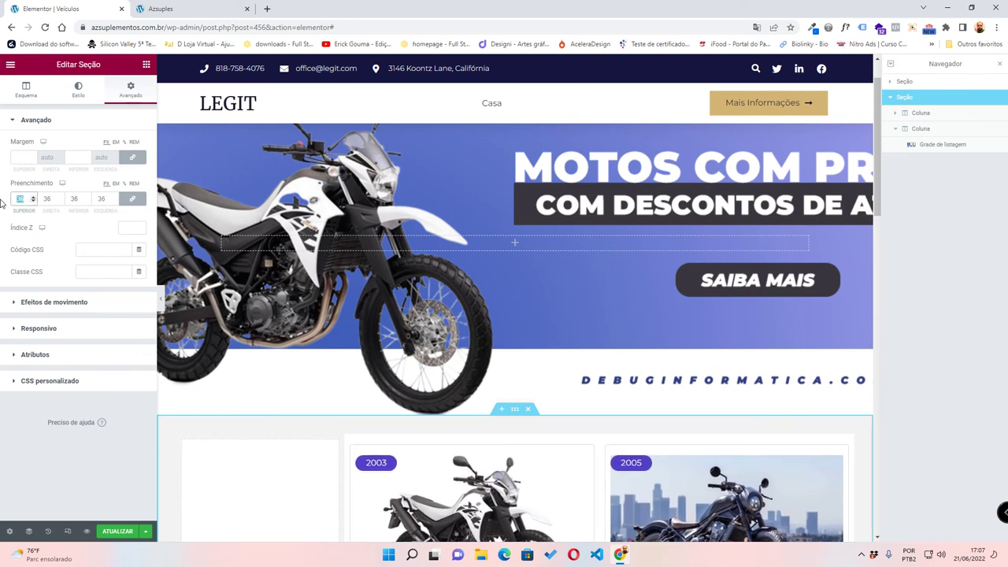
pyautogui.press('Up')
pyautogui.press('Up')
pyautogui.press('Up')
pyautogui.press('Up')
pyautogui.press('Up')
pyautogui.press('Up')
pyautogui.press('Up')
pyautogui.press('Up')
pyautogui.press('Up')
pyautogui.press('Up')
pyautogui.press('Up')
pyautogui.press('Up')
pyautogui.press('Up')
pyautogui.press('Up')
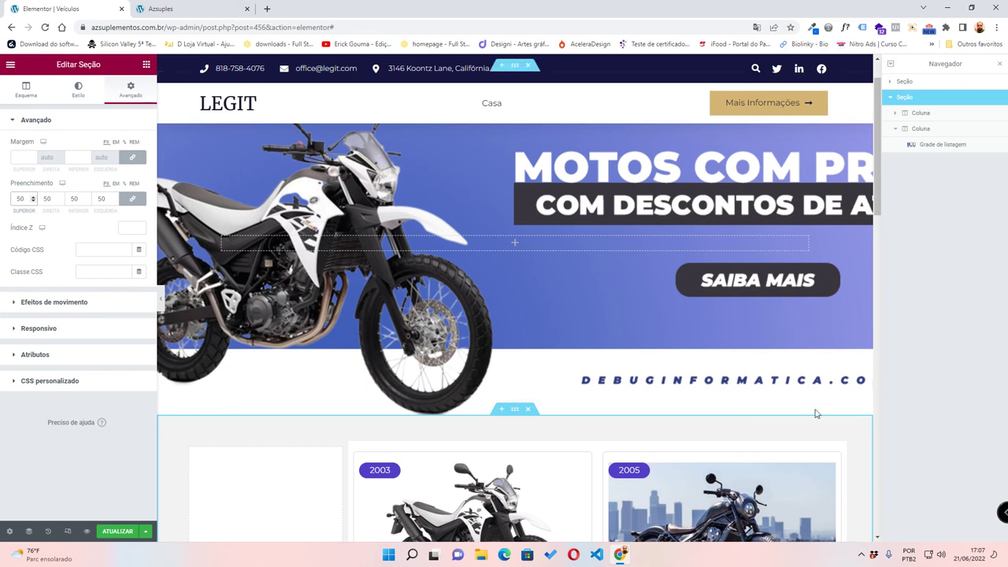
# - Check the spacing around the listing section's columns in the full-width preview and update the page
pyautogui.scroll(-5, 817, 412)
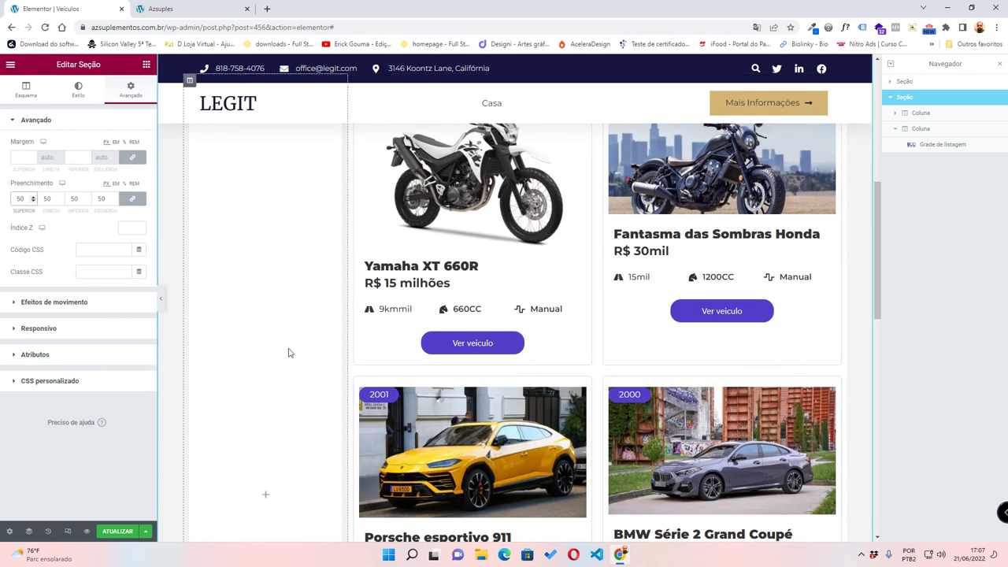
pyautogui.scroll(3, 245, 482)
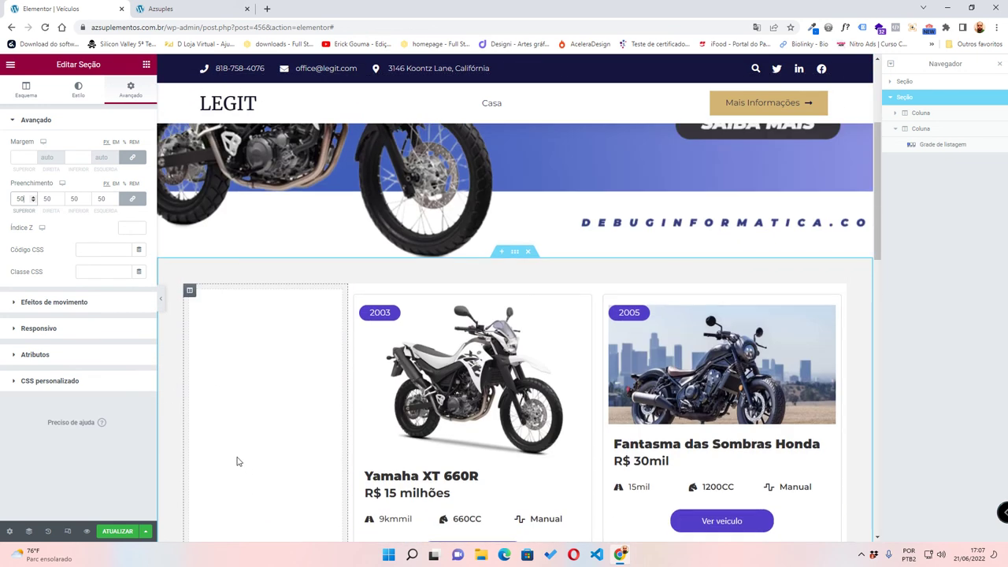
pyautogui.click(158, 301)
pyautogui.scroll(-4, 179, 397)
pyautogui.scroll(4, 101, 437)
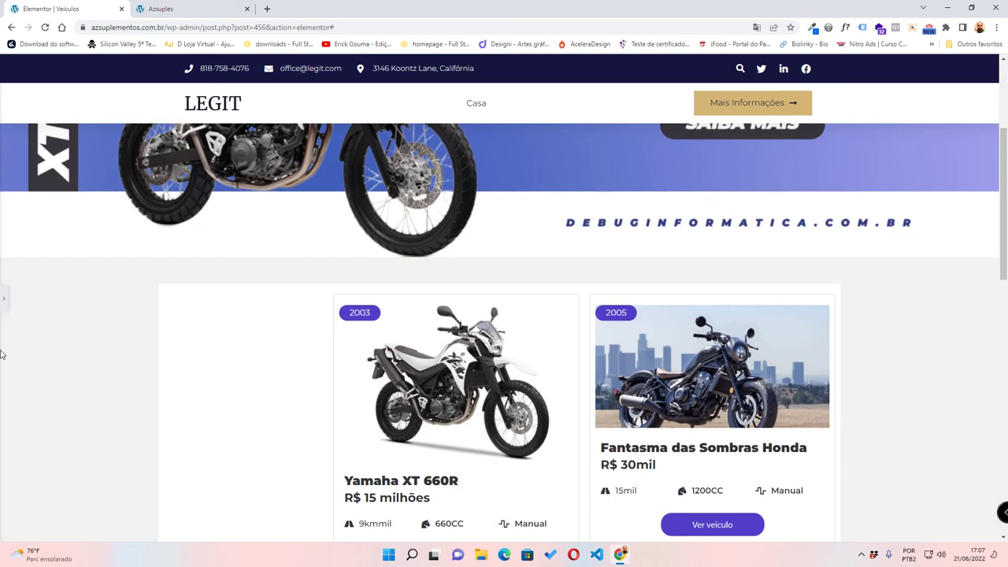
pyautogui.click(4, 298)
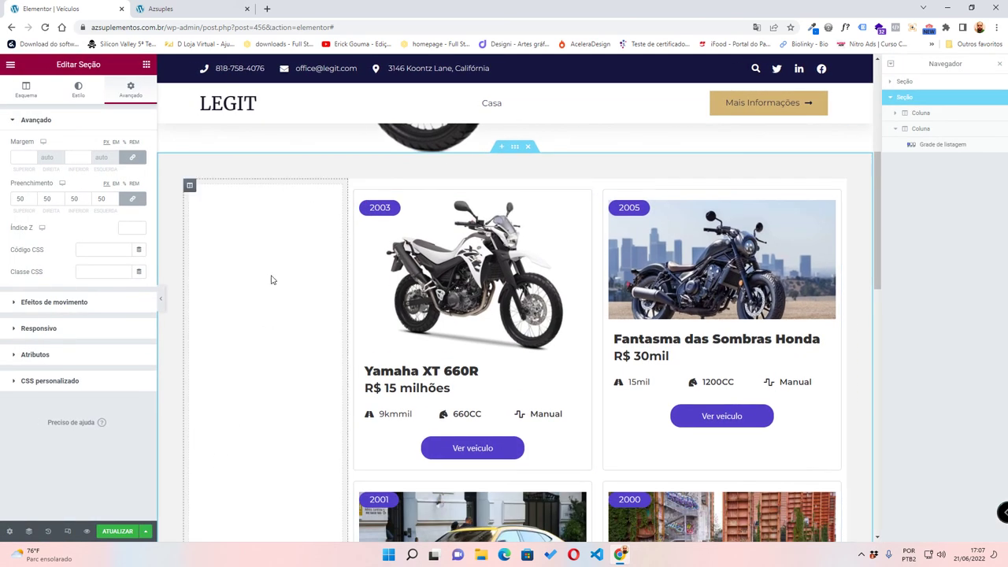
pyautogui.click(126, 532)
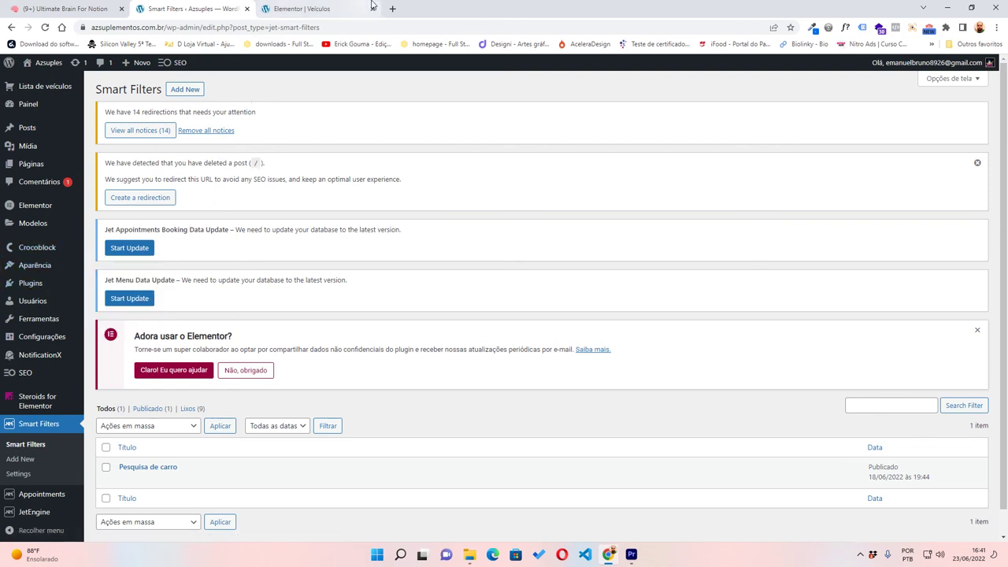
# - Review the Veículos page in Elementor, from the banner to the "Pesquise o veiculo" column and the vehicle cards
pyautogui.click(336, 7)
pyautogui.scroll(-5, 268, 418)
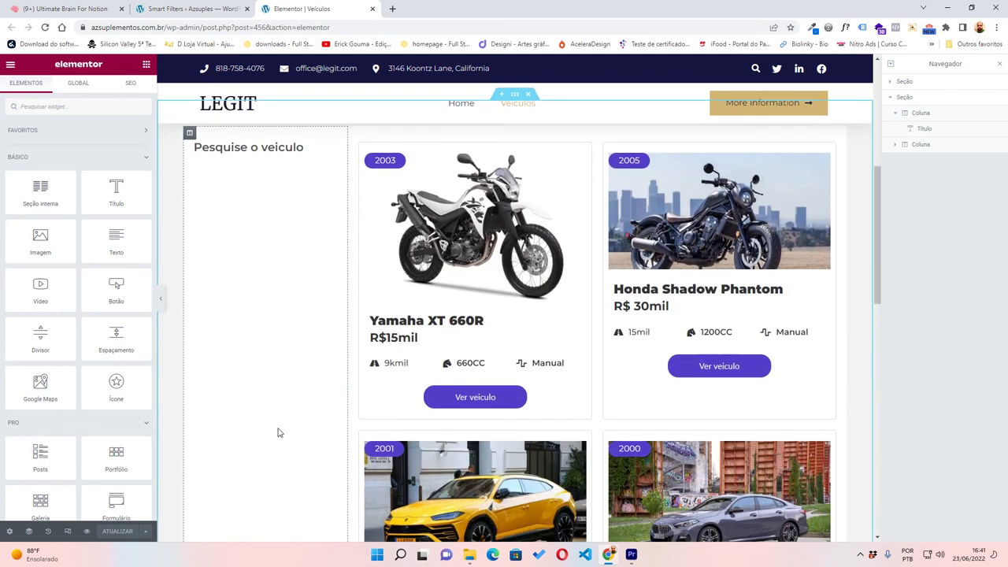
pyautogui.scroll(-2, 278, 433)
pyautogui.scroll(4, 275, 411)
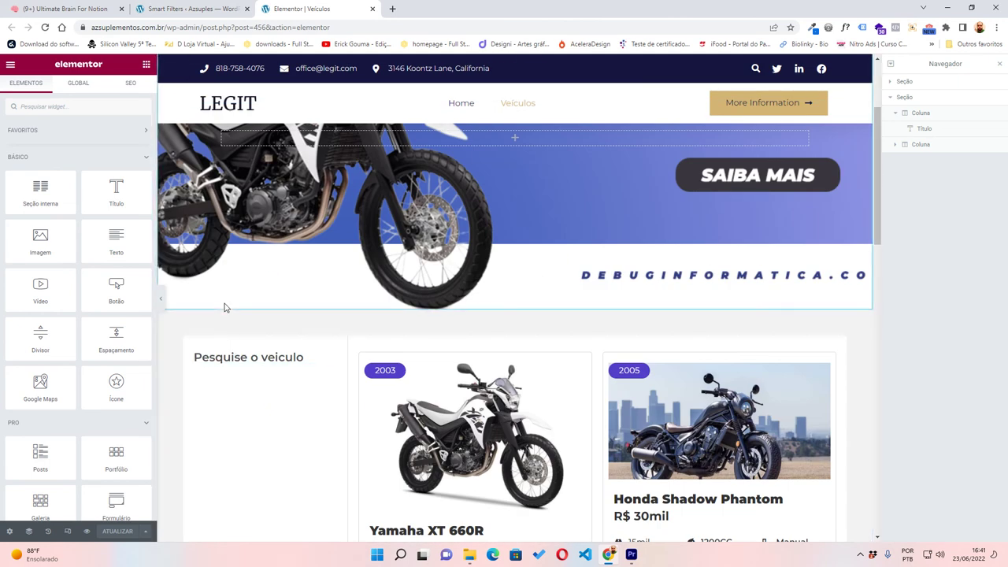
pyautogui.scroll(1, 268, 242)
pyautogui.scroll(2, 283, 228)
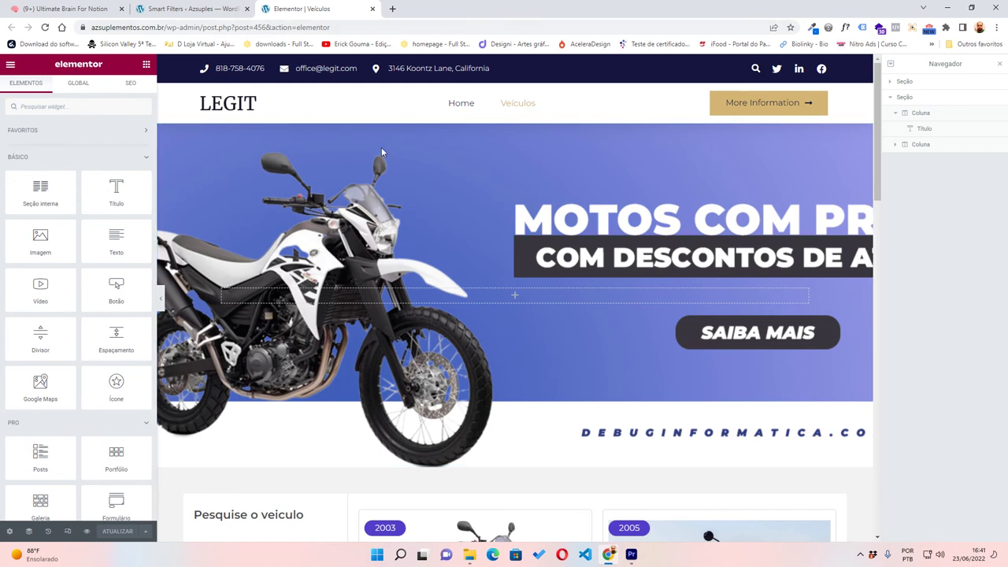
pyautogui.scroll(-5, 362, 142)
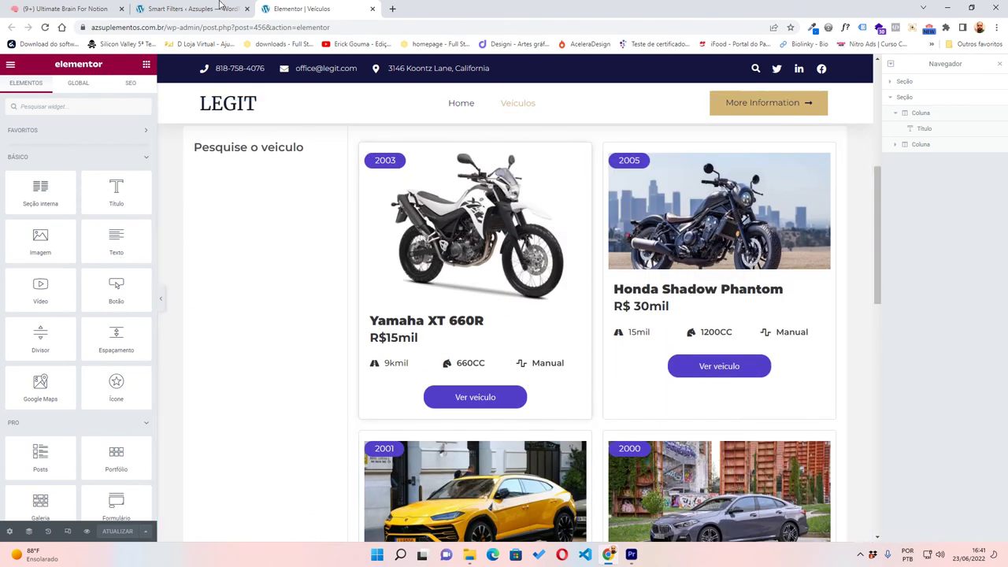
# - Add a new smart filter titled "Filtro por marca", using the same text for its filter label and active filter label
pyautogui.click(189, 9)
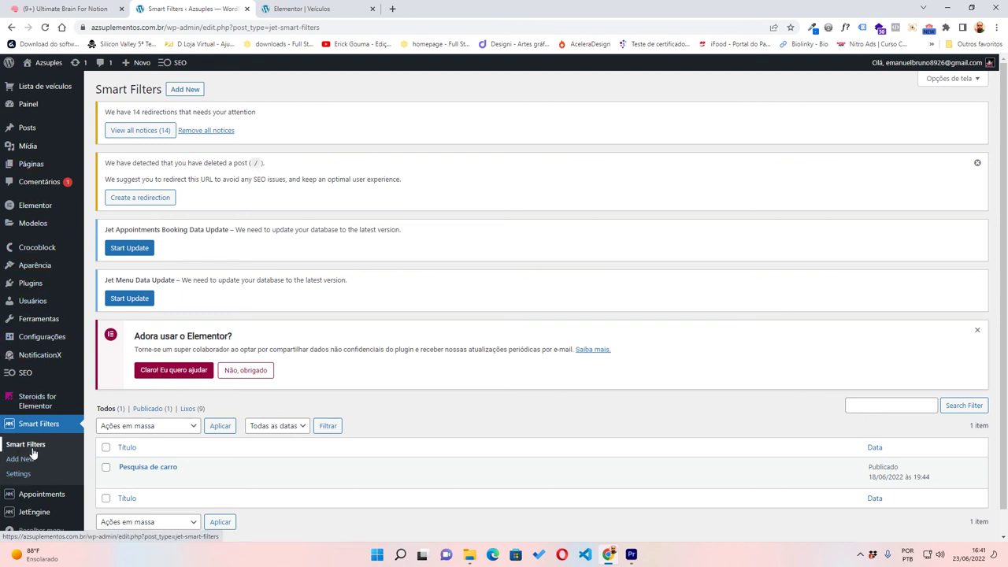
pyautogui.click(174, 92)
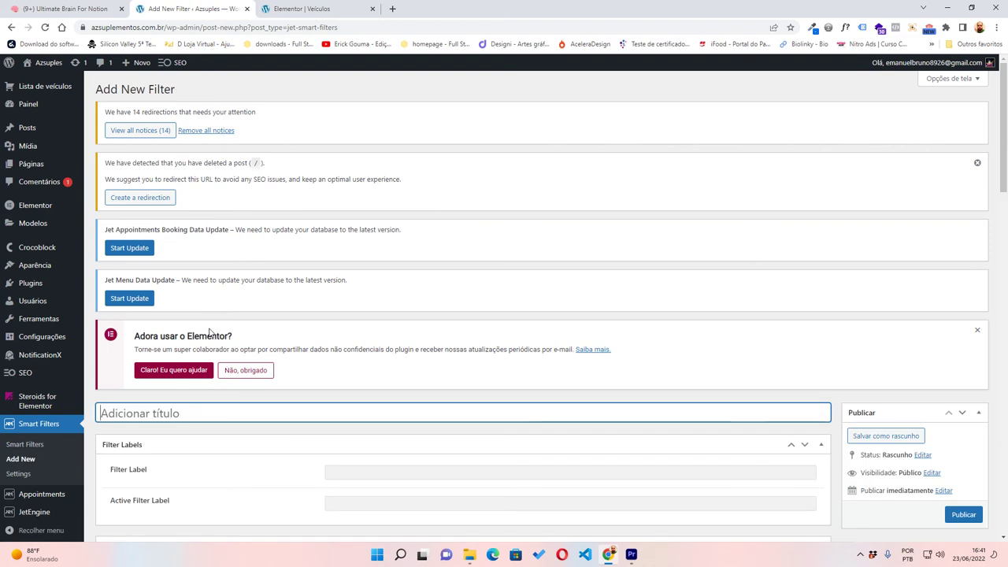
pyautogui.write('Filtro po')
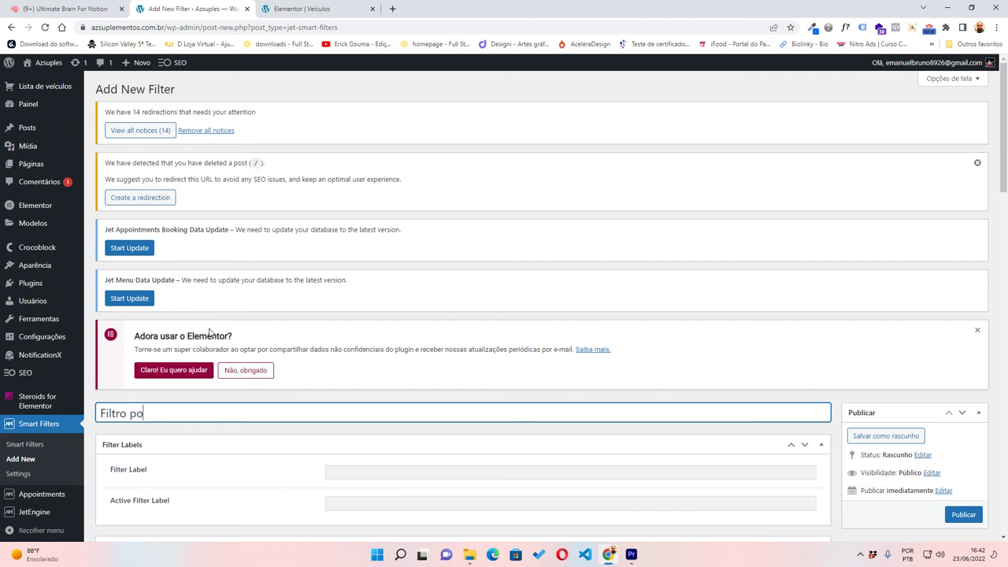
pyautogui.write('r marca')
pyautogui.click(365, 471)
pyautogui.write('v')
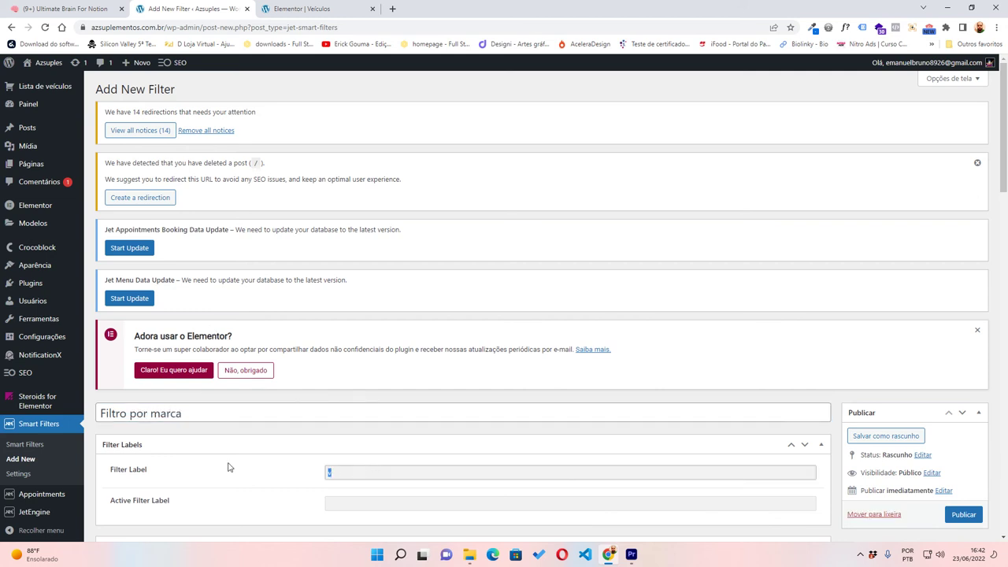
pyautogui.write('Filtro por marca')
pyautogui.scroll(-1, 228, 473)
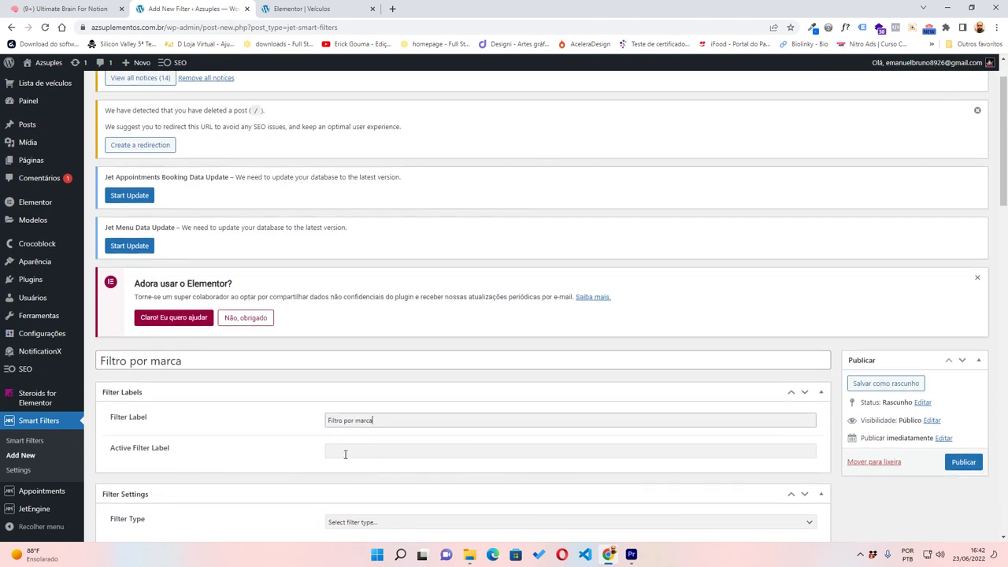
pyautogui.click(354, 451)
pyautogui.write('Filtro por marca')
pyautogui.scroll(-2, 244, 449)
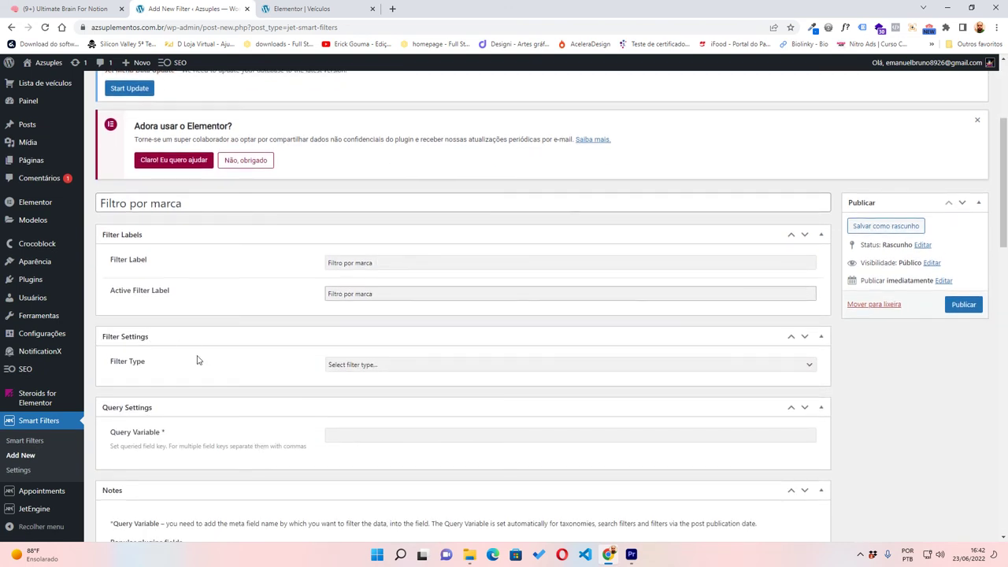
# - Set the "Filtro por marca" filter type to Checkboxes list and its data source to Taxonomies
pyautogui.click(379, 364)
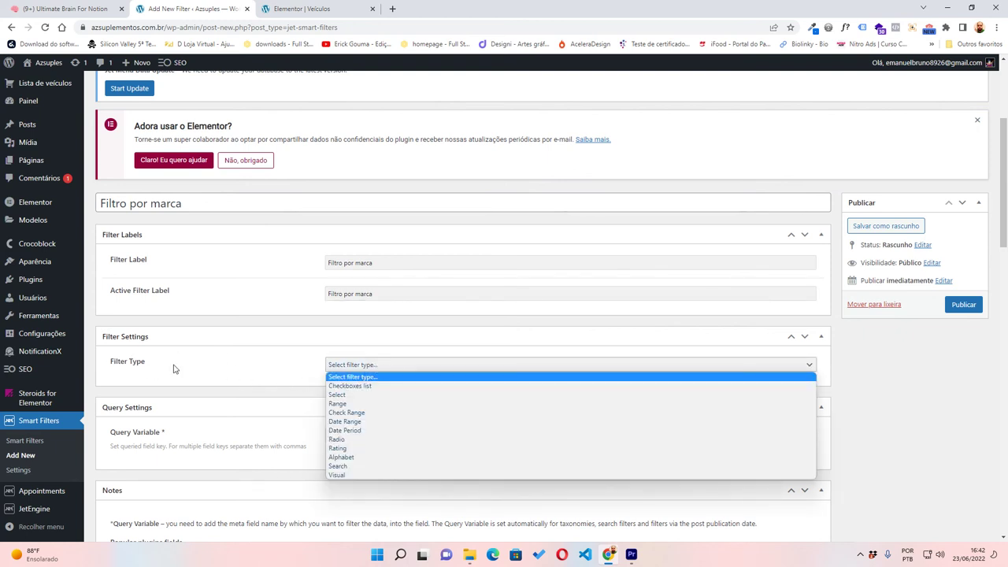
pyautogui.click(359, 386)
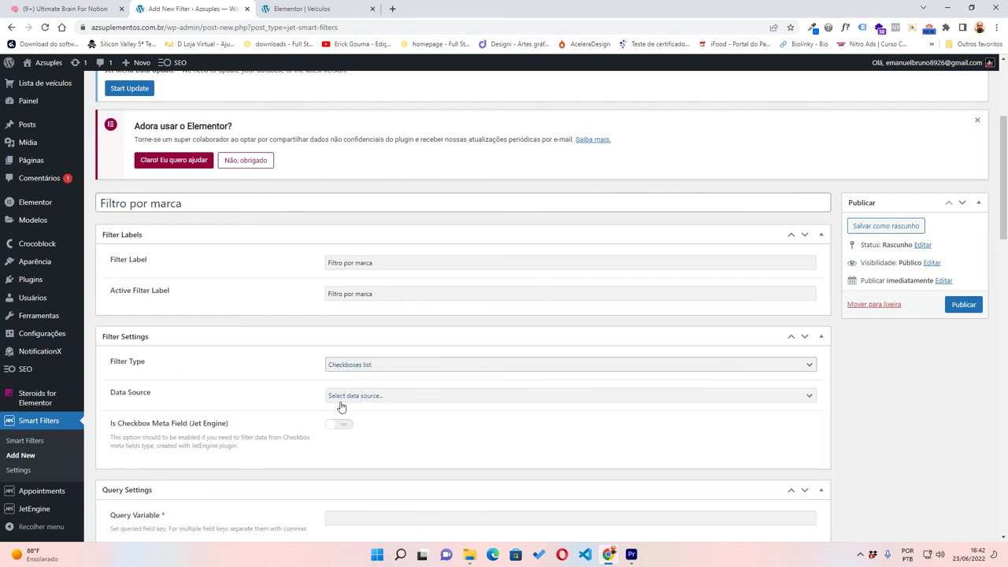
pyautogui.click(375, 395)
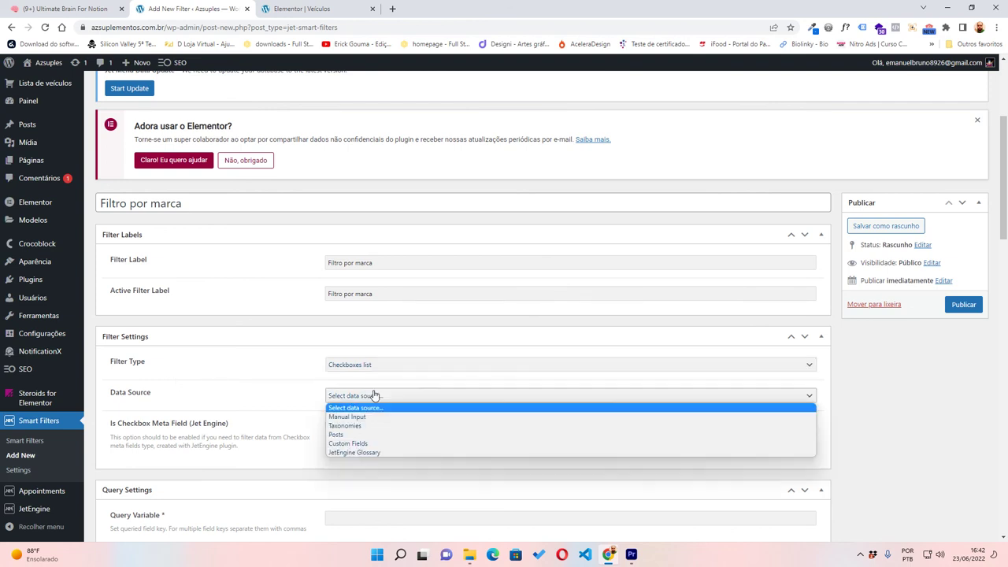
pyautogui.press('Down')
pyautogui.press('Down')
pyautogui.press('Return')
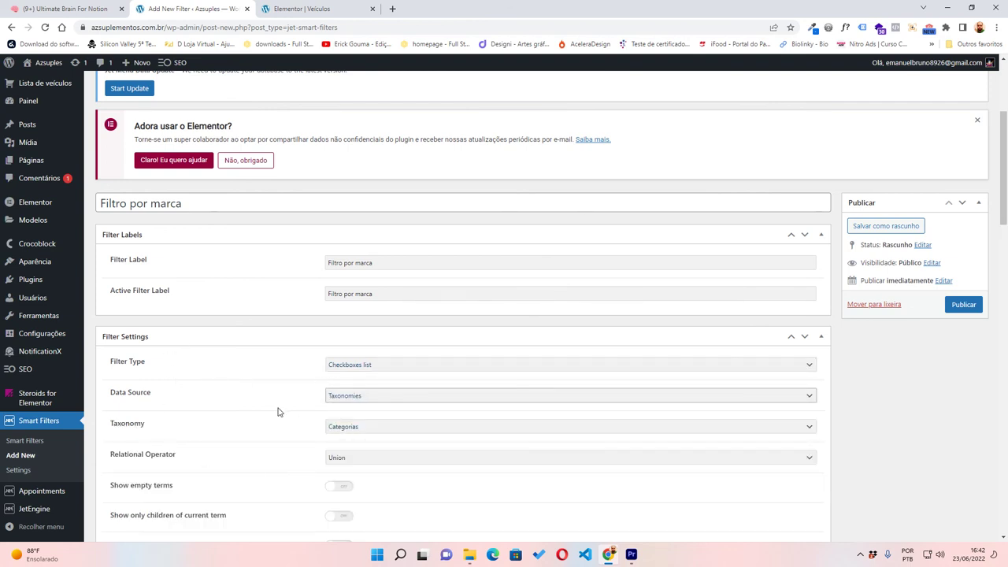
# - Choose "Marca do veiculo" as the brand filter's taxonomy and publish the filter
pyautogui.scroll(-1, 135, 410)
pyautogui.moveTo(113, 380); pyautogui.dragTo(166, 382)
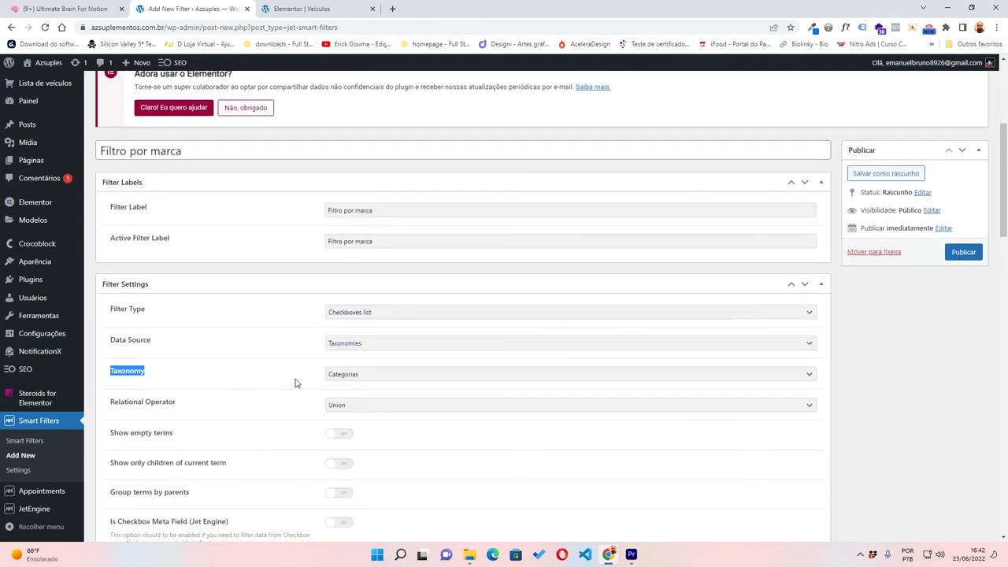
pyautogui.click(342, 376)
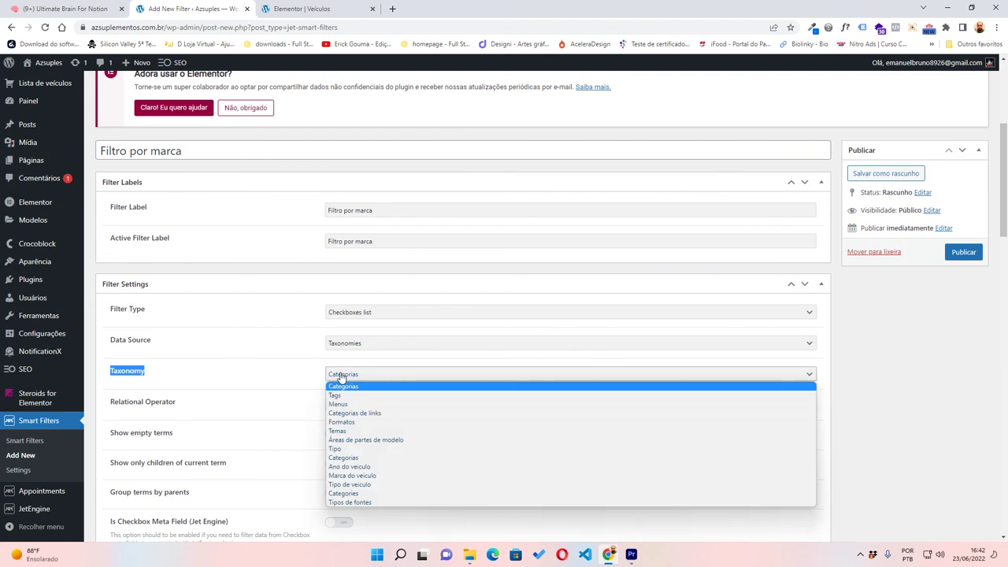
pyautogui.click(381, 476)
pyautogui.scroll(-4, 378, 477)
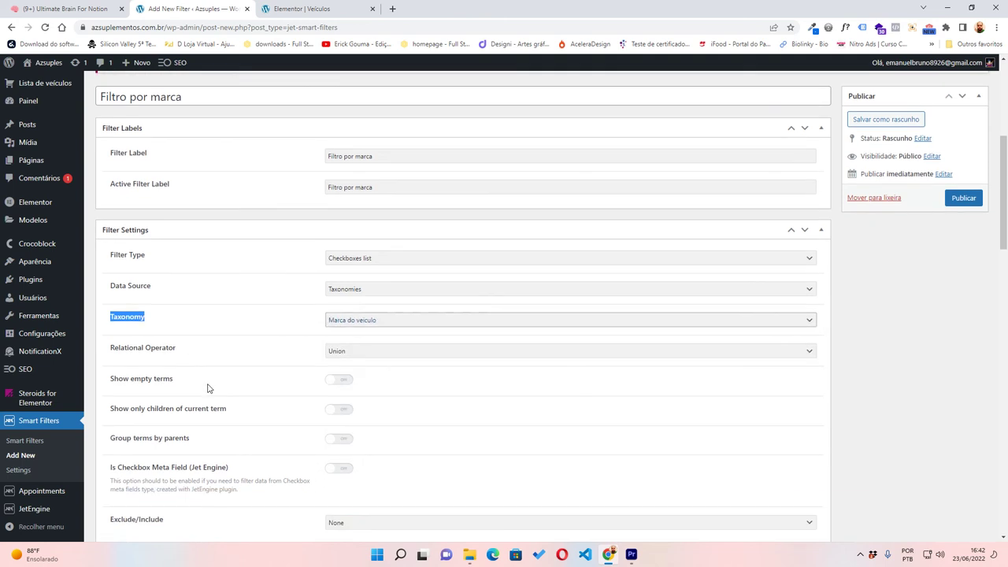
pyautogui.scroll(4, 276, 429)
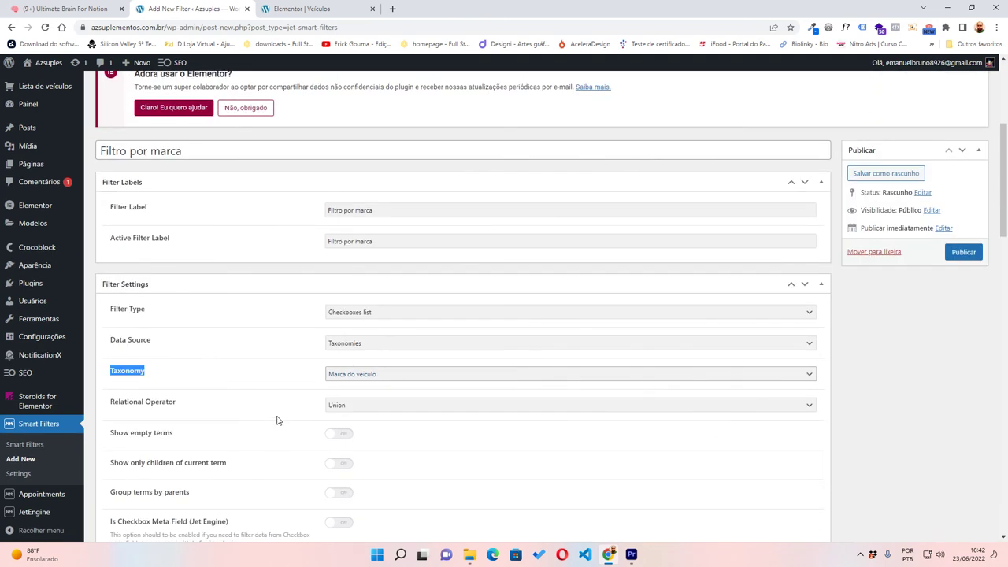
pyautogui.scroll(-4, 237, 417)
pyautogui.scroll(-3, 335, 449)
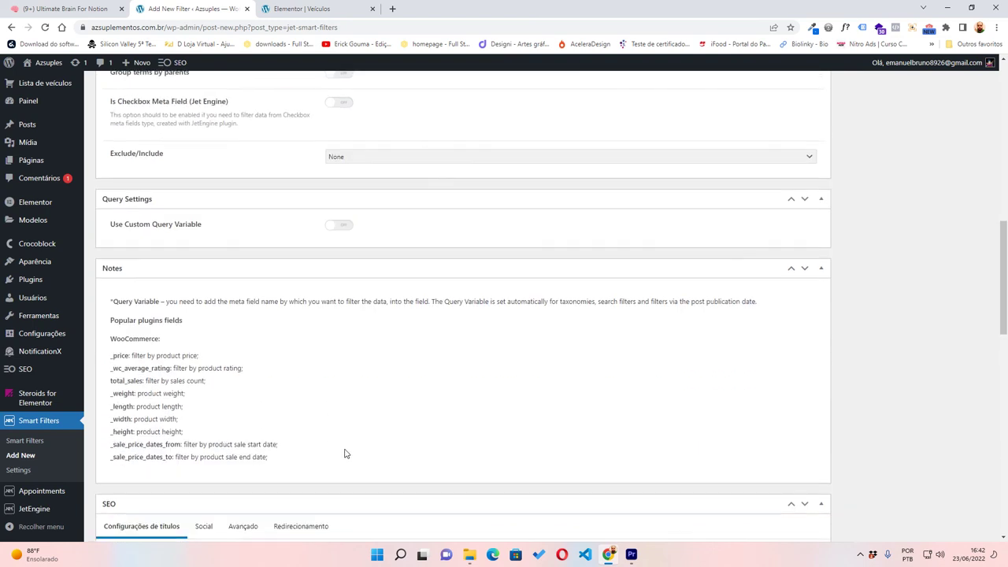
pyautogui.scroll(3, 349, 449)
pyautogui.scroll(3, 356, 442)
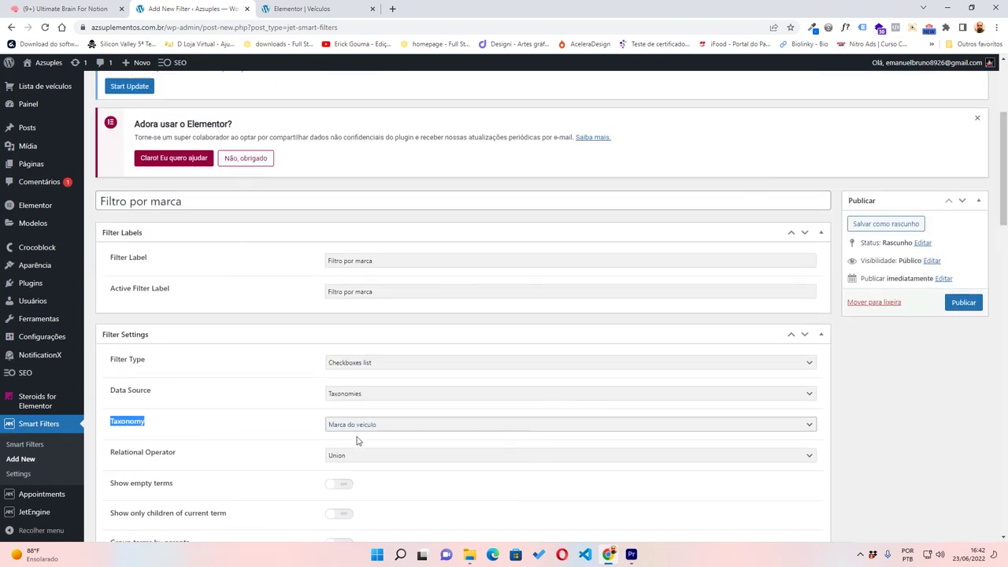
pyautogui.click(965, 306)
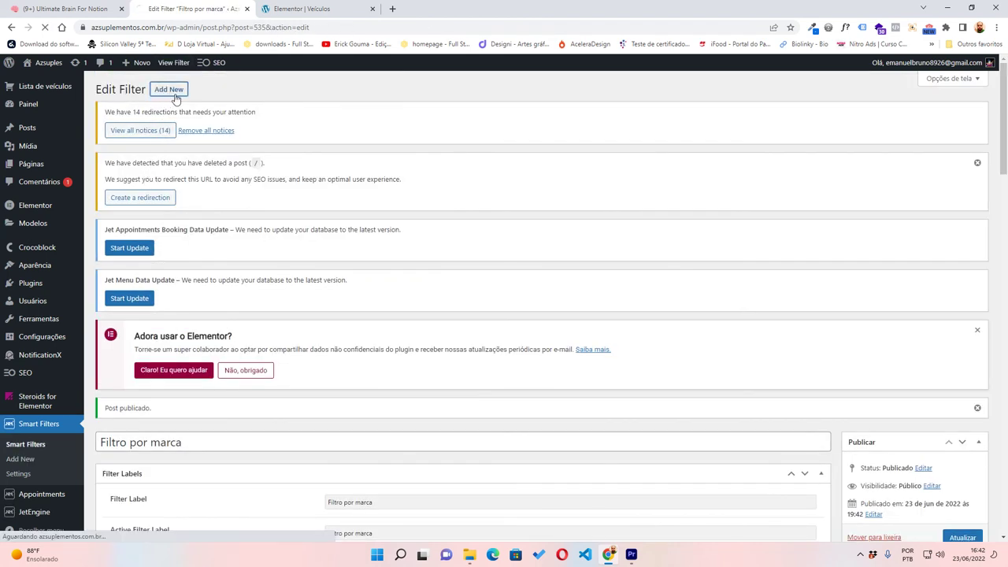
# - Add a new smart filter titled "Tipo de veiculo", using the same text for its filter label and active filter label
pyautogui.click(168, 90)
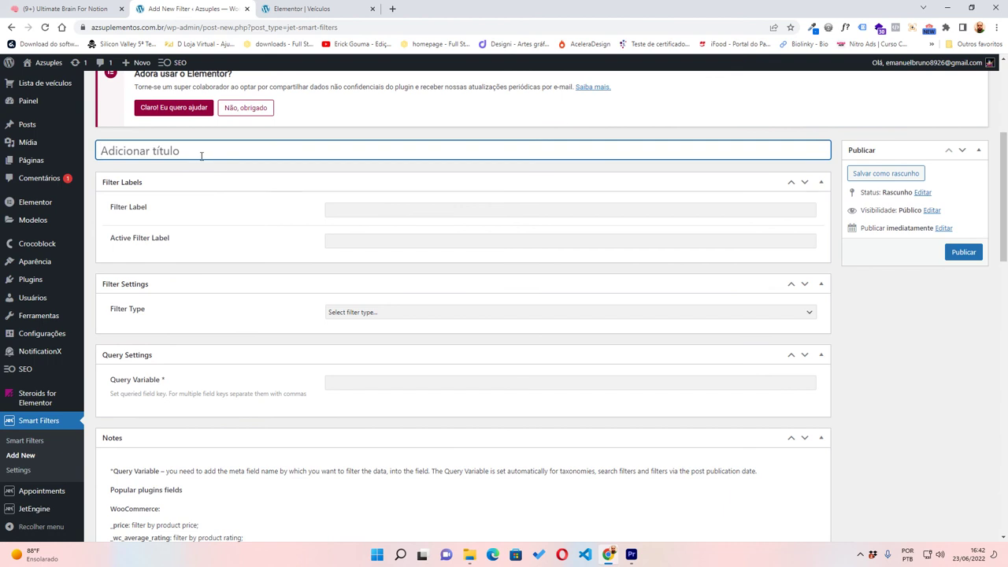
pyautogui.write('Tipo de')
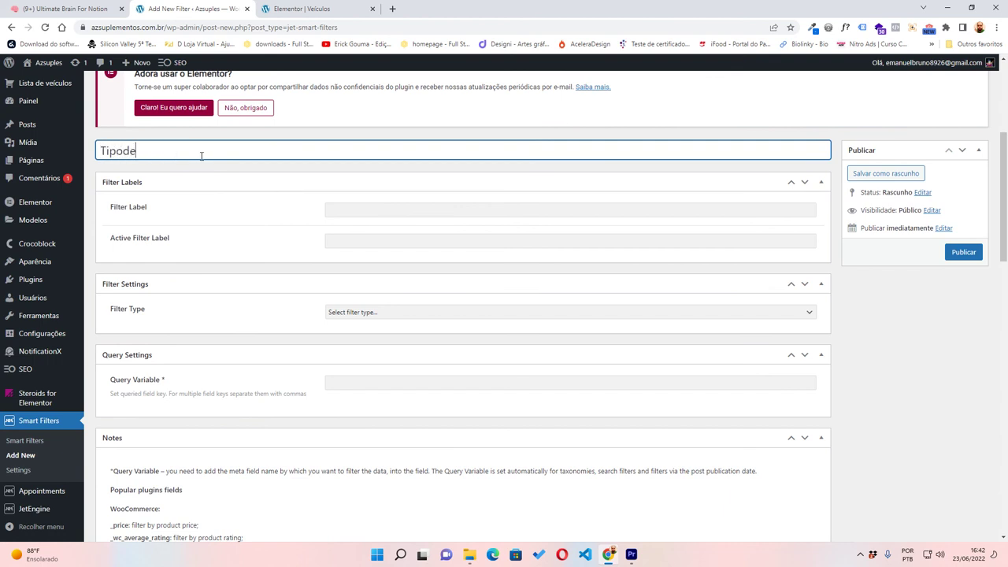
pyautogui.write(' veiculo')
pyautogui.click(357, 211)
pyautogui.write('Tipo de veiculo')
pyautogui.click(351, 241)
pyautogui.write('Tipo de veiculo')
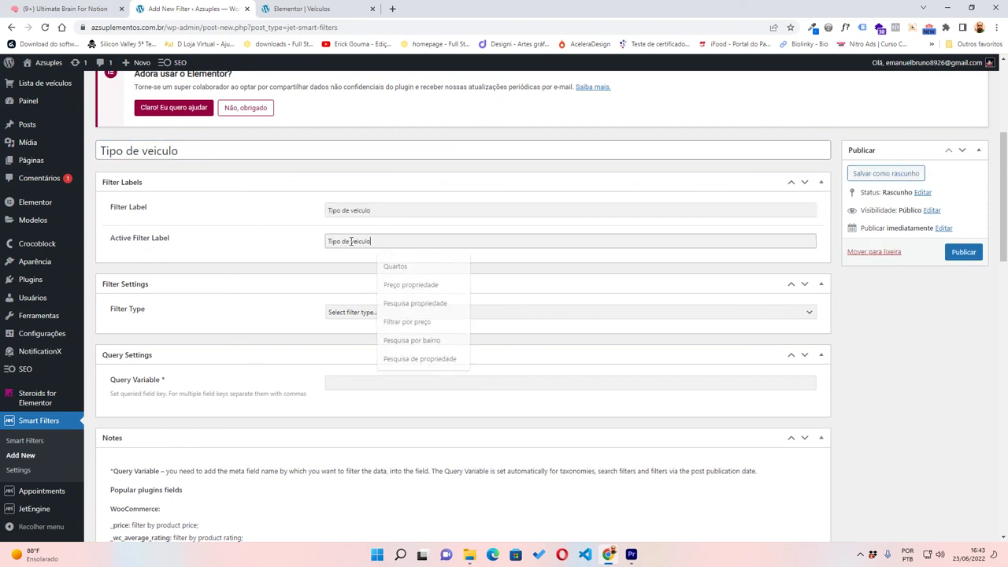
# - Make the "Tipo de veiculo" filter a Checkboxes list with Taxonomies as its data source
pyautogui.scroll(-1, 103, 270)
pyautogui.moveTo(108, 258); pyautogui.dragTo(138, 256)
pyautogui.click(362, 255)
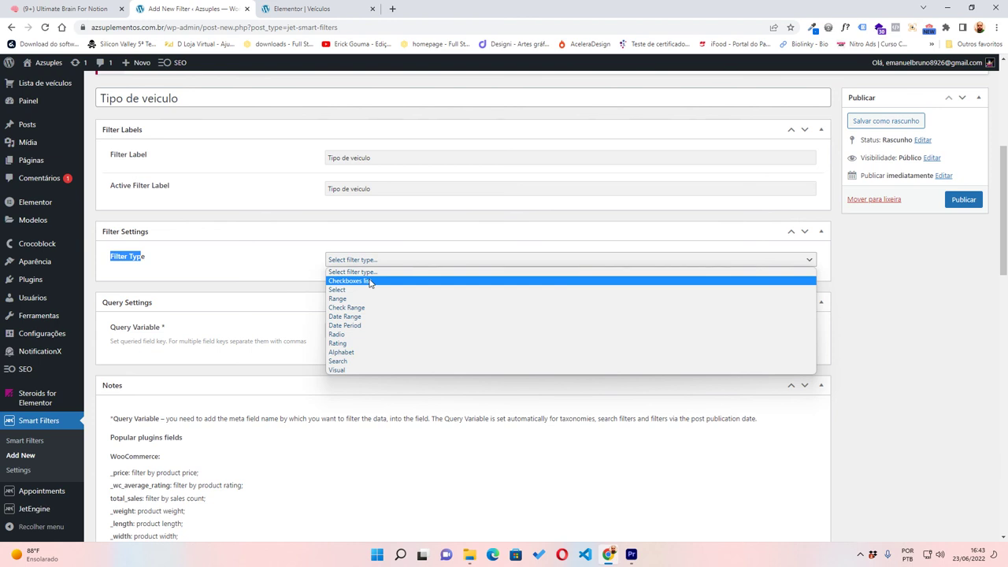
pyautogui.click(371, 283)
pyautogui.moveTo(116, 287); pyautogui.dragTo(197, 291)
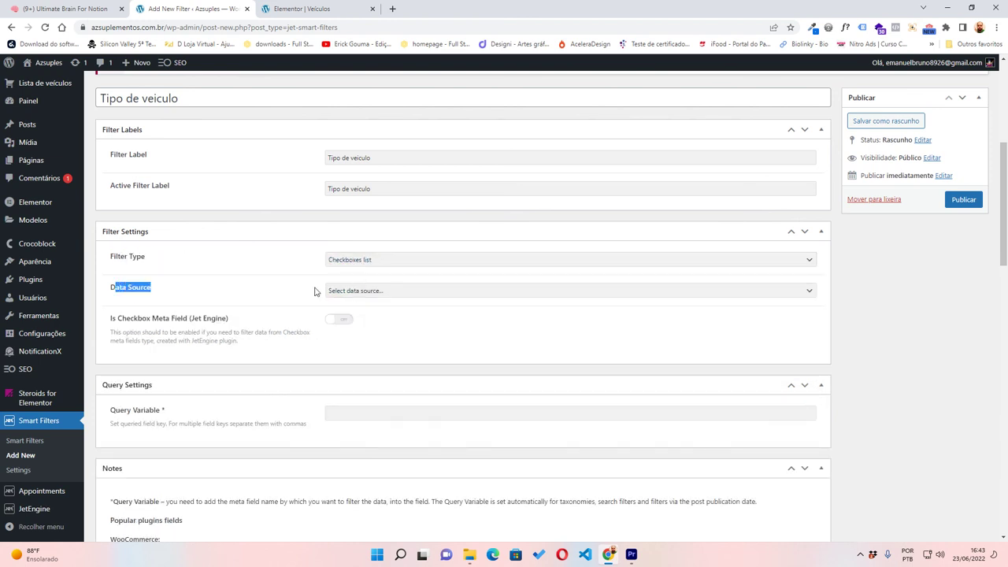
pyautogui.click(362, 291)
pyautogui.click(401, 320)
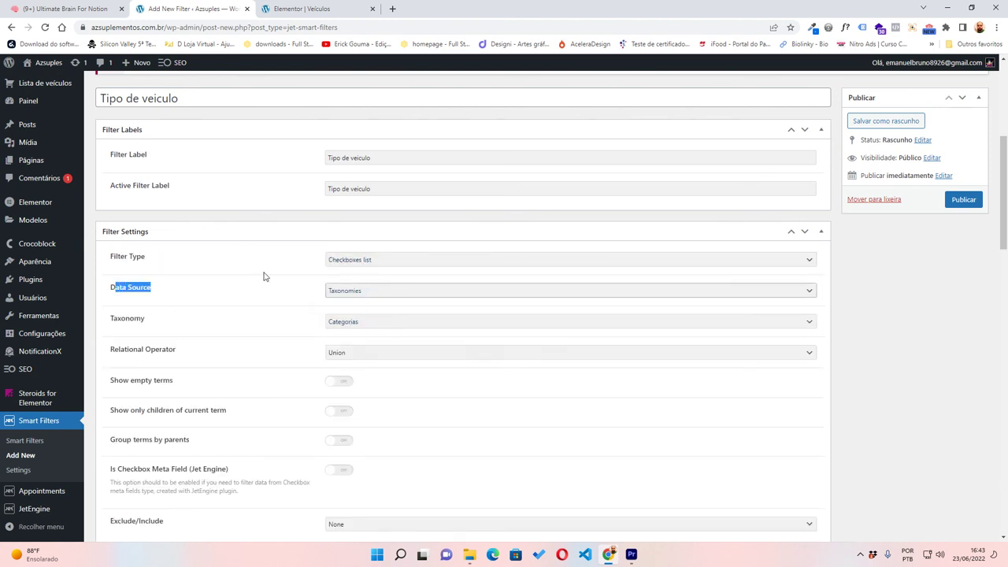
# - Choose "Tipo de veiculo" as the vehicle type filter's taxonomy and publish the filter
pyautogui.click(347, 323)
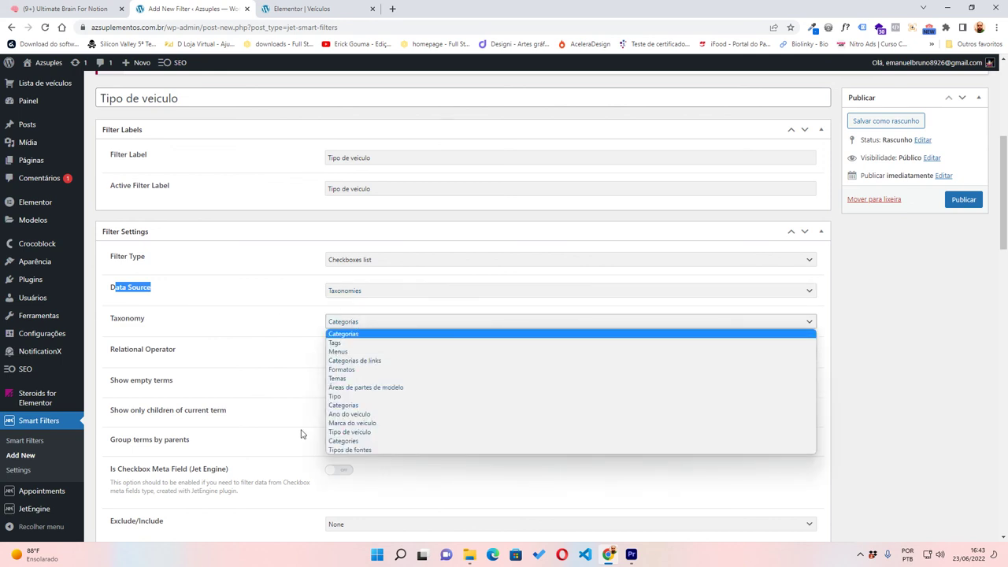
pyautogui.click(360, 435)
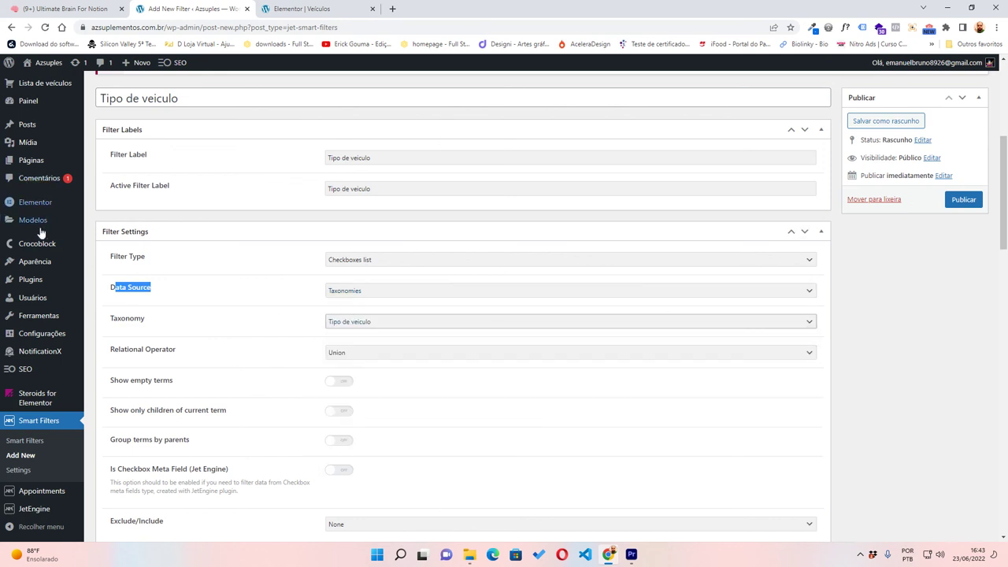
pyautogui.scroll(-4, 214, 243)
pyautogui.scroll(1, 208, 244)
pyautogui.scroll(1, 203, 242)
pyautogui.scroll(-3, 193, 244)
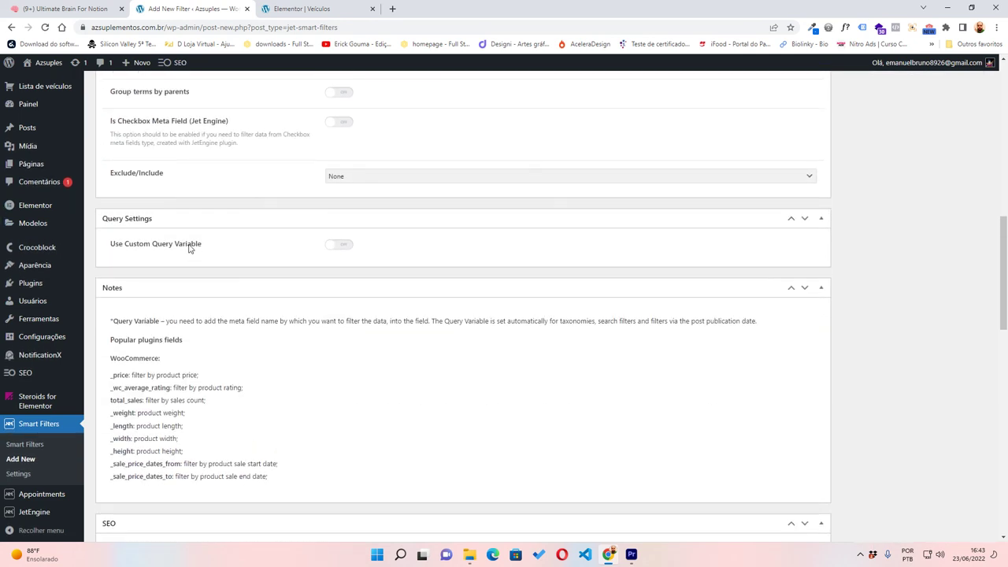
pyautogui.scroll(3, 189, 247)
pyautogui.scroll(-1, 983, 219)
pyautogui.scroll(2, 983, 220)
pyautogui.click(965, 94)
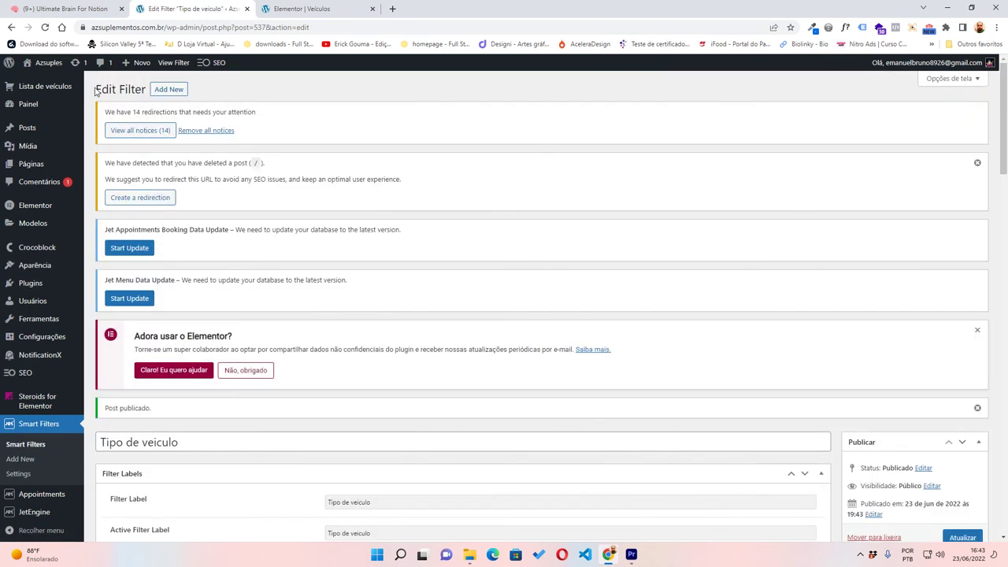
# - Add another smart filter and title it "Filtrar por preço"
pyautogui.moveTo(94, 91); pyautogui.dragTo(173, 92)
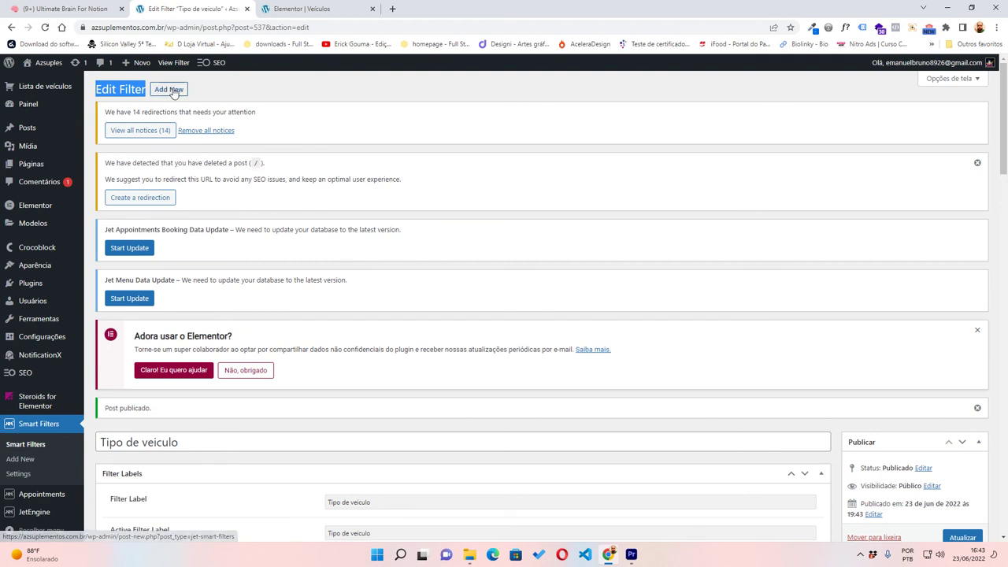
pyautogui.click(160, 92)
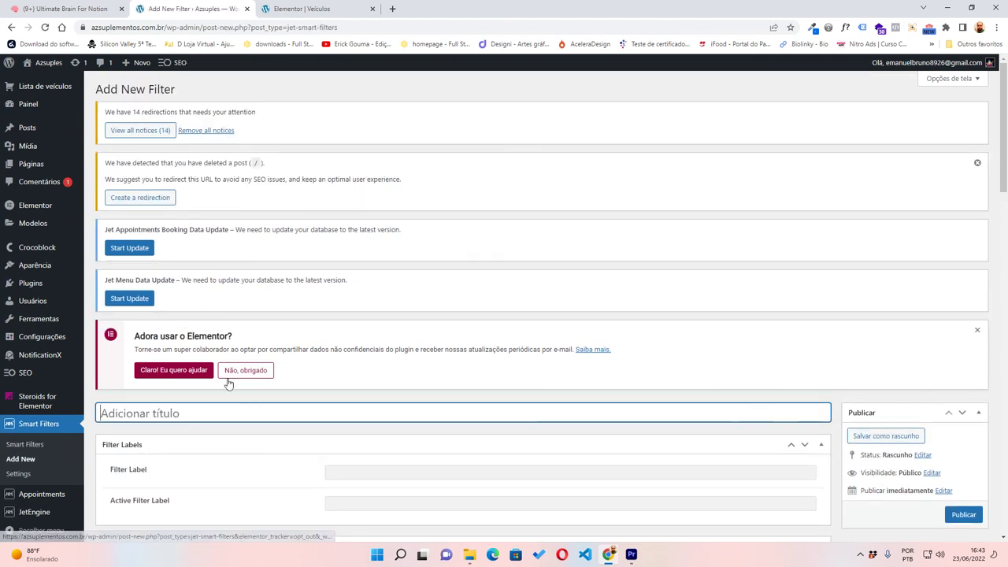
pyautogui.write('Filtro de')
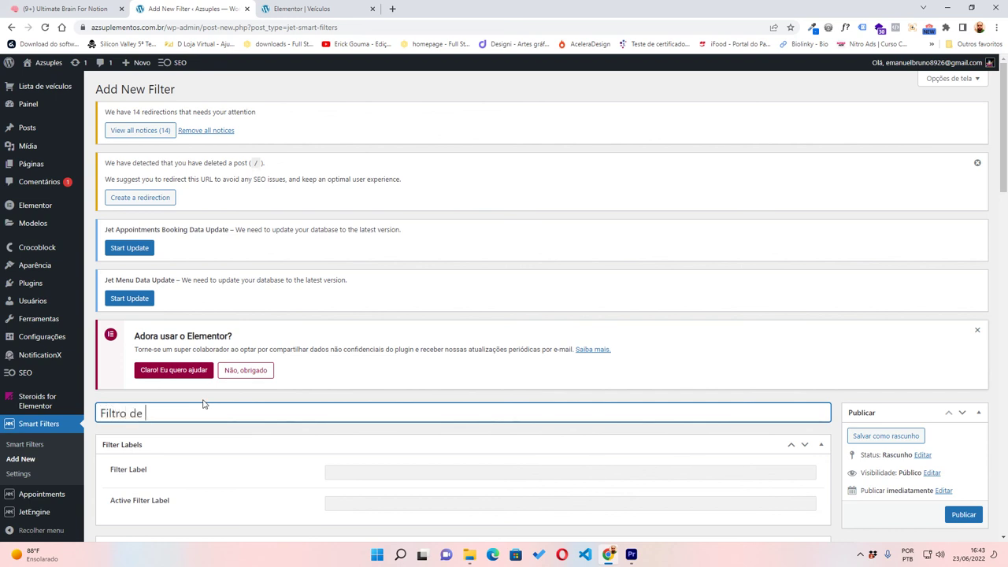
pyautogui.press('BackSpace')
pyautogui.press('BackSpace')
pyautogui.press('BackSpace')
pyautogui.press('BackSpace')
pyautogui.press('BackSpace')
pyautogui.press('BackSpace')
pyautogui.press('BackSpace')
pyautogui.press('BackSpace')
pyautogui.press('BackSpace')
pyautogui.write('Filtrar por preço')
# - Copy the title "Filtrar por preço" into the price filter's filter label and active filter label
pyautogui.hotkey('ctrl', 'a')
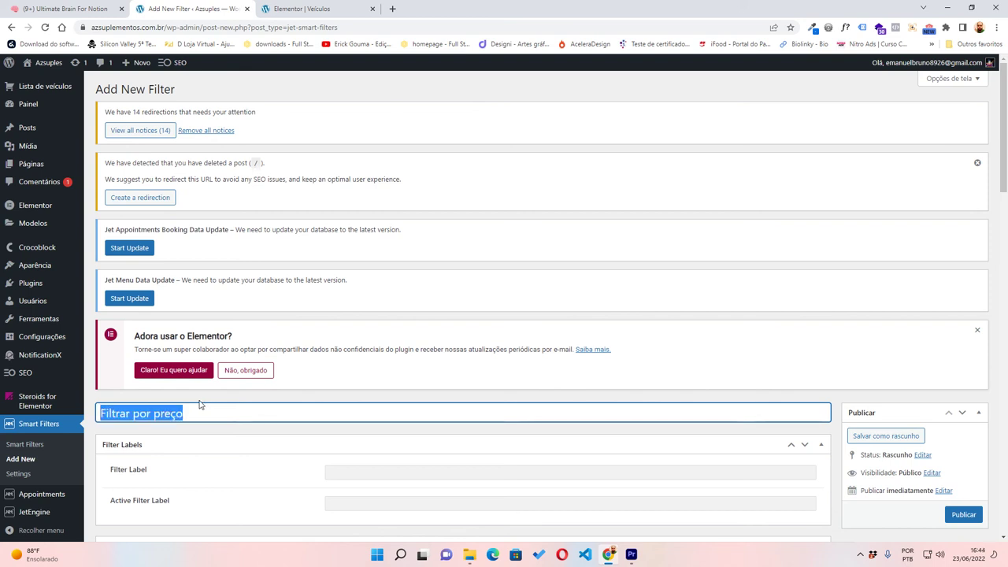
pyautogui.hotkey('ctrl', 'c')
pyautogui.click(332, 473)
pyautogui.hotkey('ctrl', 'v')
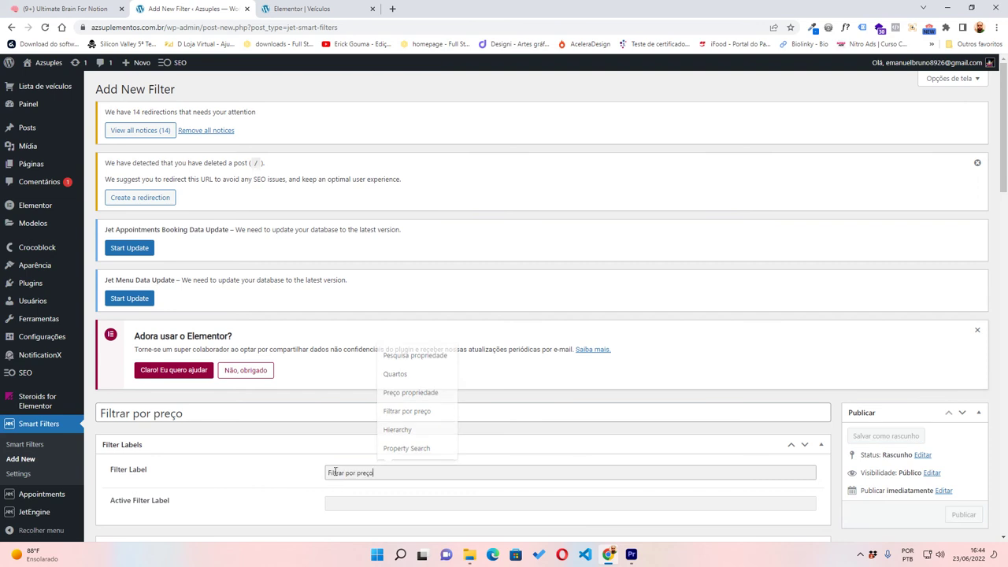
pyautogui.scroll(-2, 335, 473)
pyautogui.click(356, 401)
pyautogui.hotkey('ctrl', 'v')
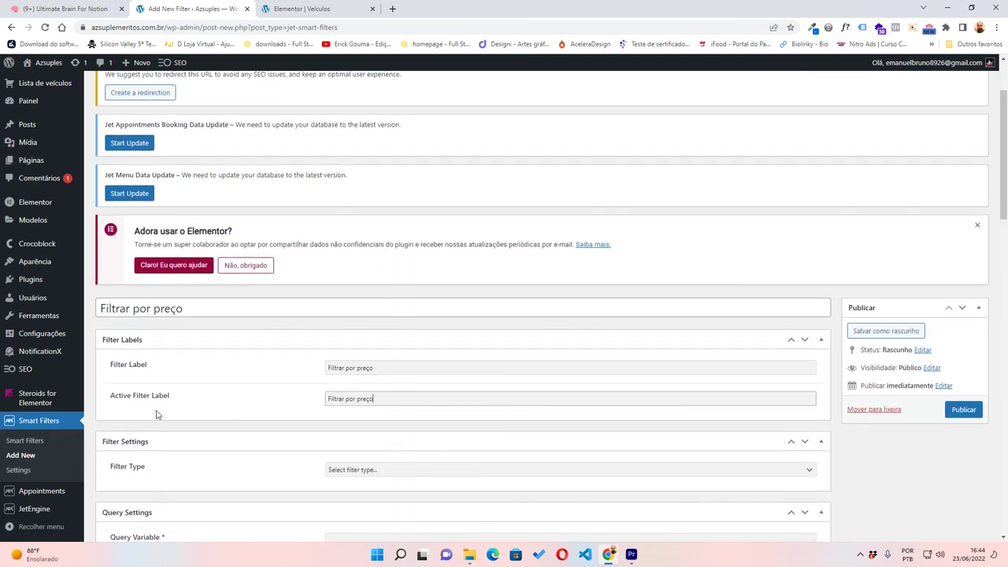
# - Set the price filter's type to Range and its dynamic min/max source to "Get from query meta key"
pyautogui.click(334, 470)
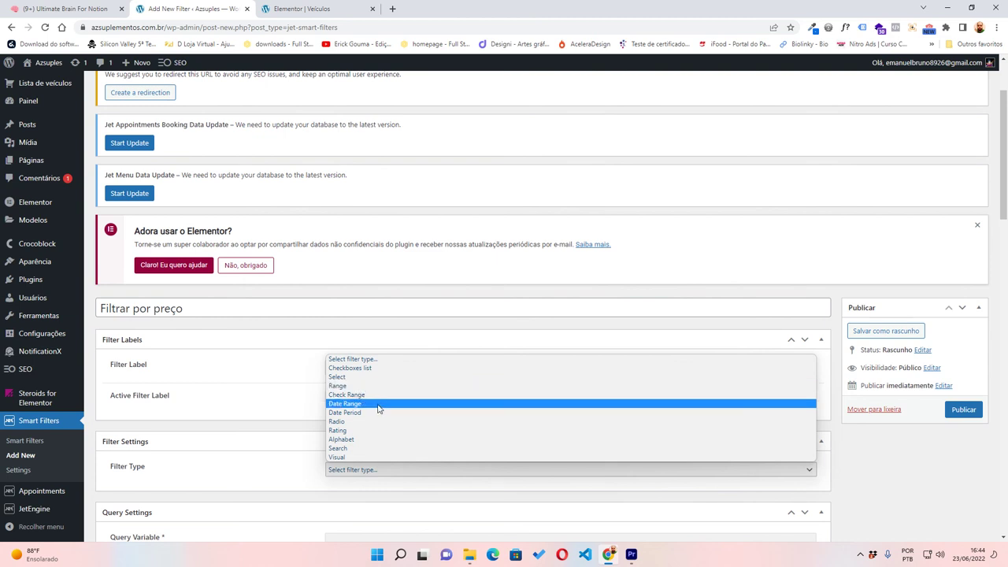
pyautogui.click(343, 386)
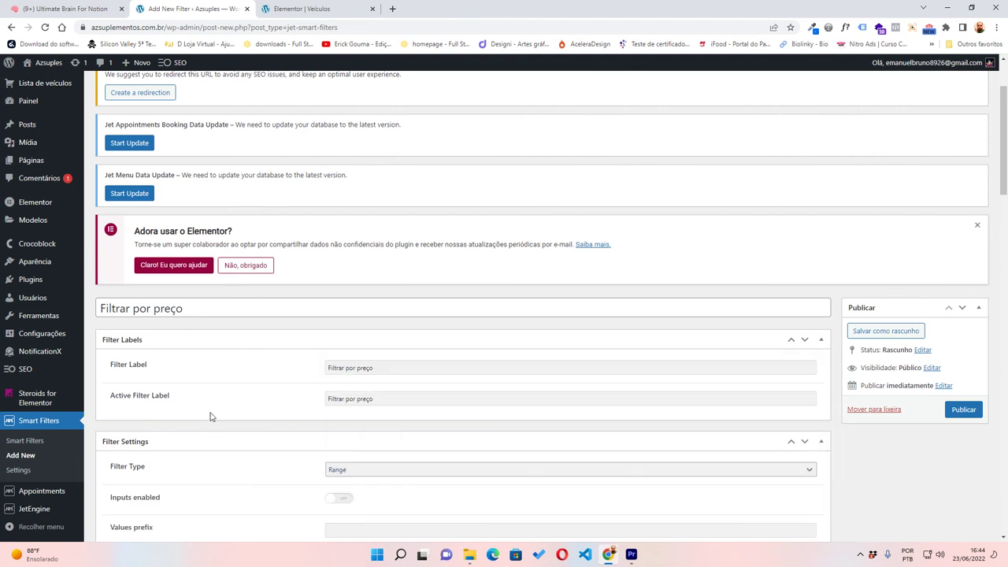
pyautogui.scroll(-2, 181, 402)
pyautogui.scroll(-1, 272, 376)
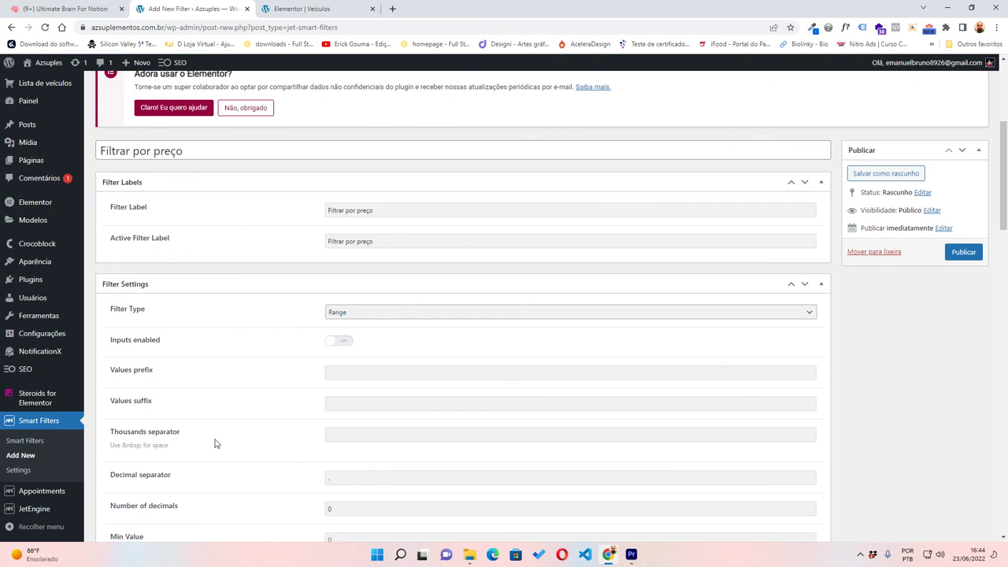
pyautogui.scroll(-2, 230, 426)
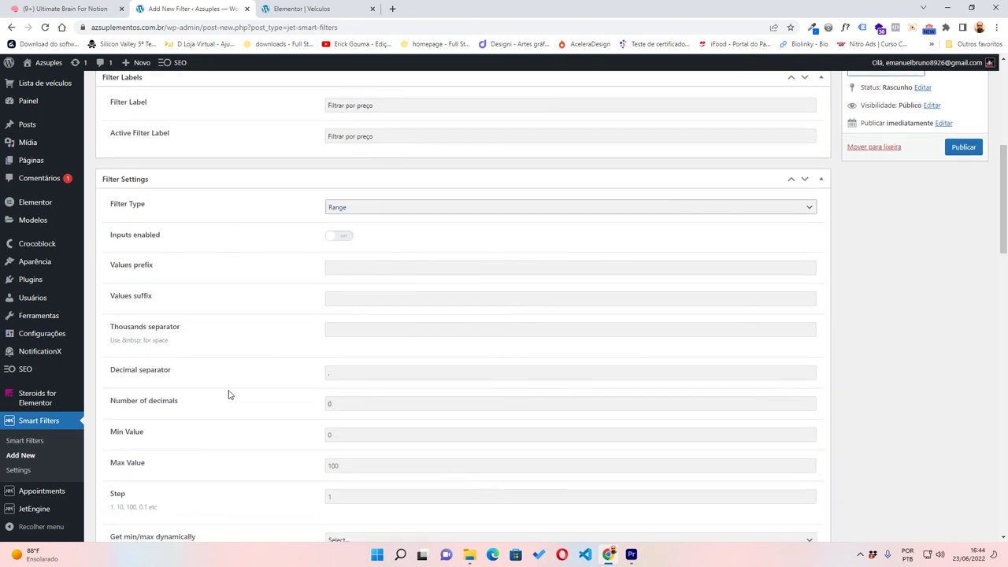
pyautogui.scroll(-2, 230, 395)
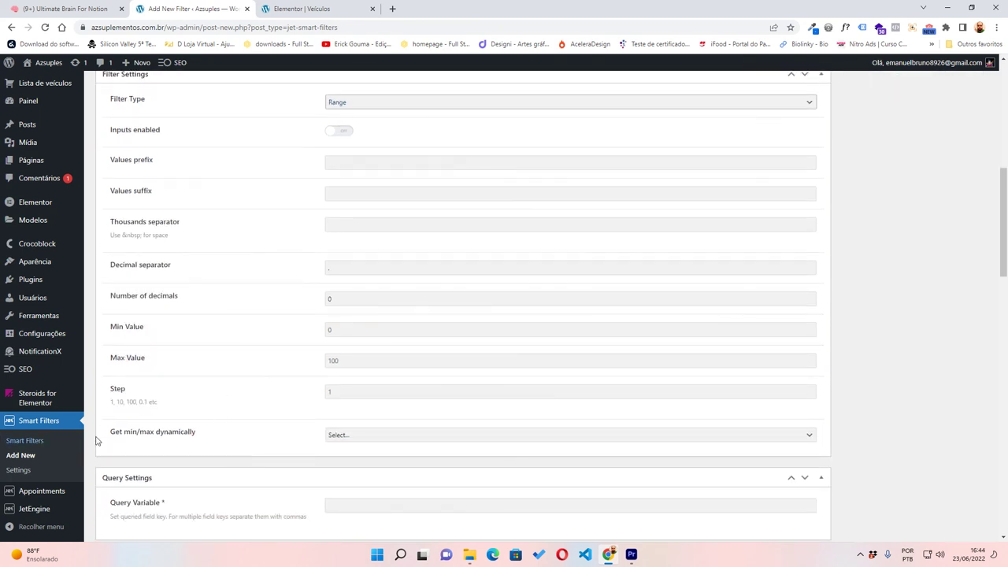
pyautogui.moveTo(109, 432); pyautogui.dragTo(213, 434)
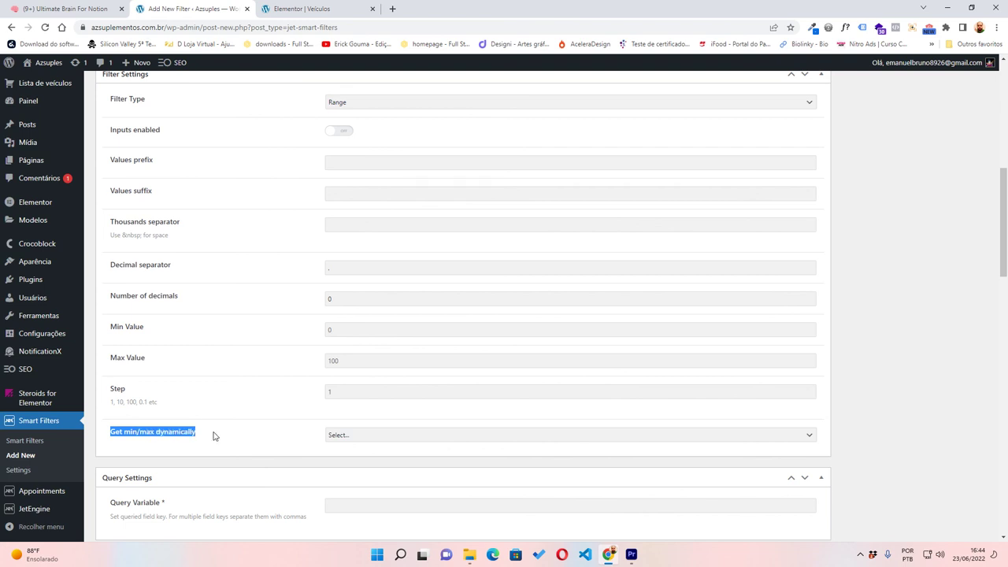
pyautogui.click(406, 437)
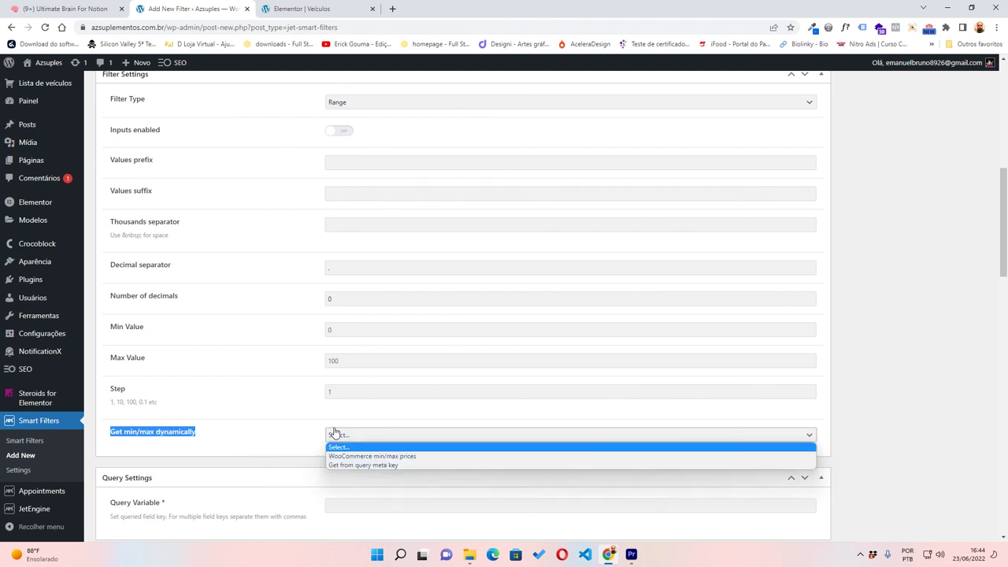
pyautogui.click(355, 466)
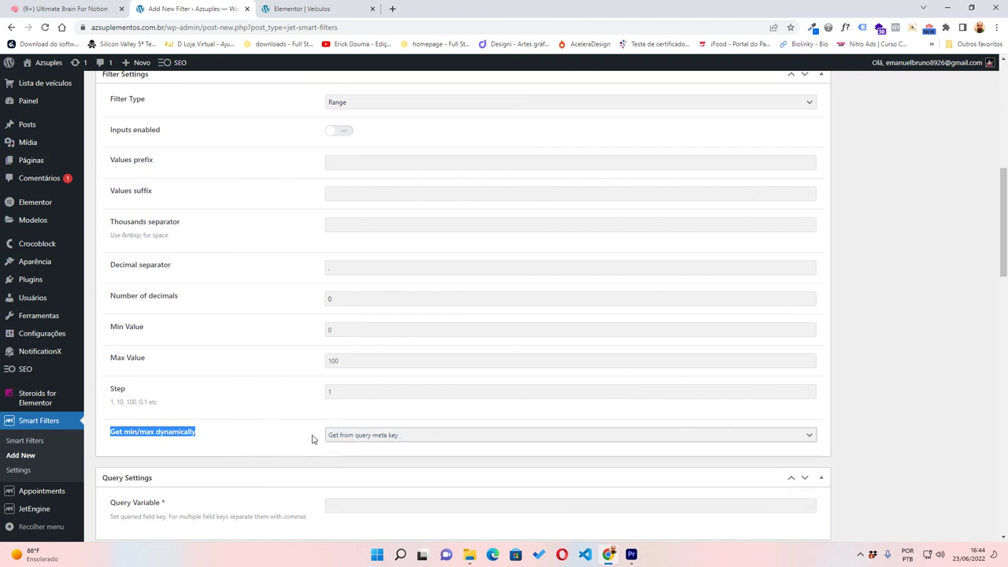
# - Open the JetEngine post types in a new browser tab and open "Lista de veículos" for editing
pyautogui.scroll(-2, 362, 441)
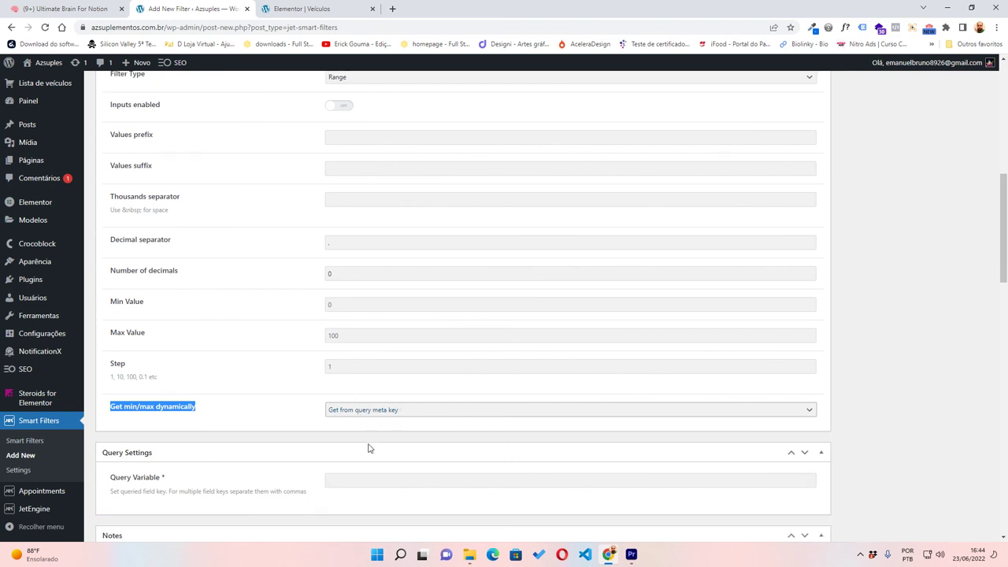
pyautogui.moveTo(63, 365)
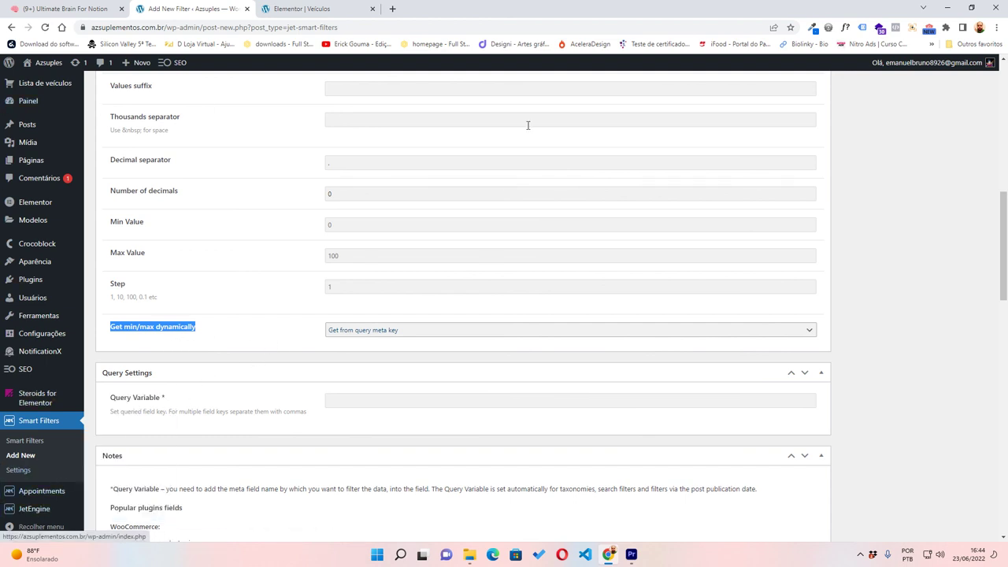
pyautogui.moveTo(26, 512)
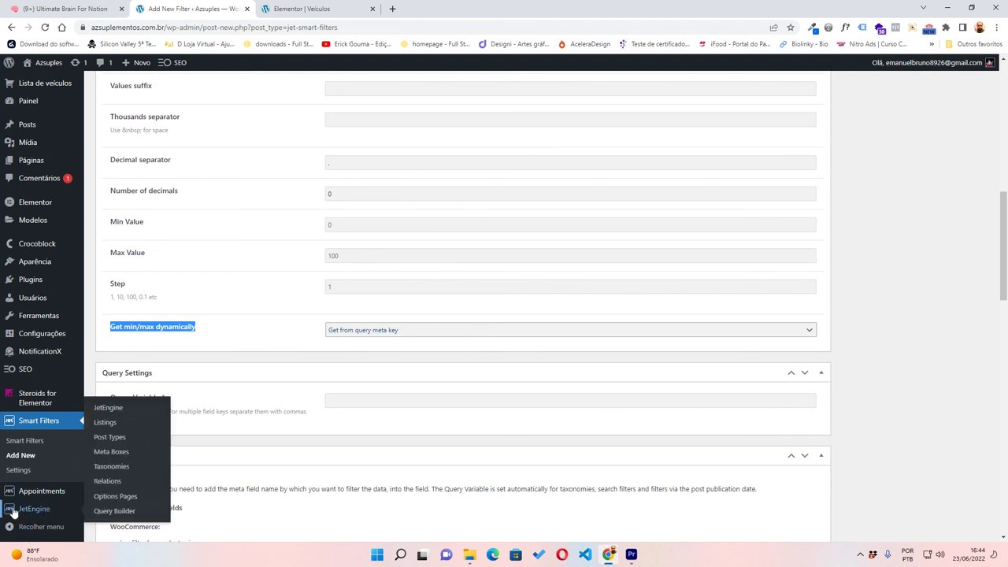
pyautogui.rightClick(112, 438)
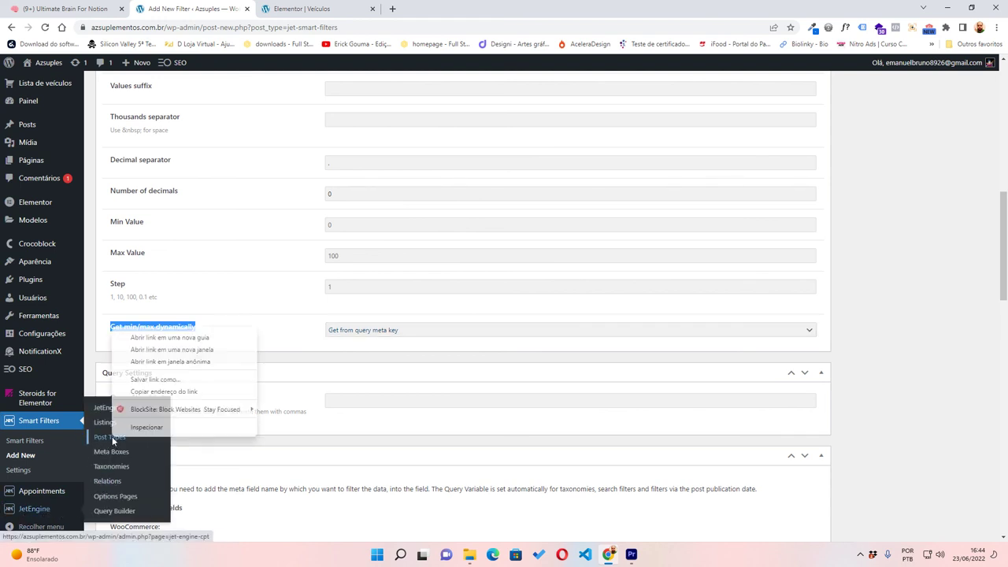
pyautogui.click(180, 340)
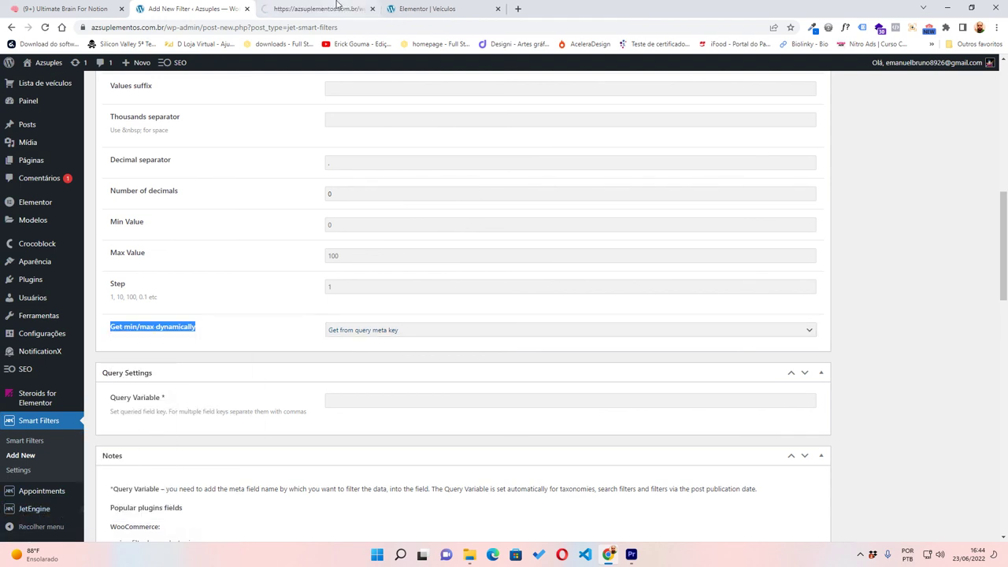
pyautogui.click(340, 6)
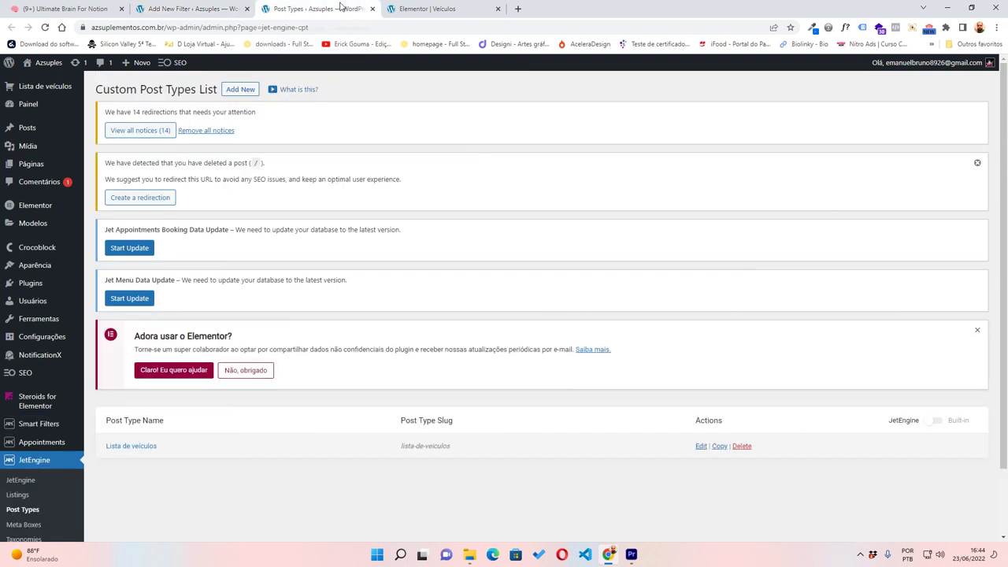
pyautogui.scroll(-1, 341, 296)
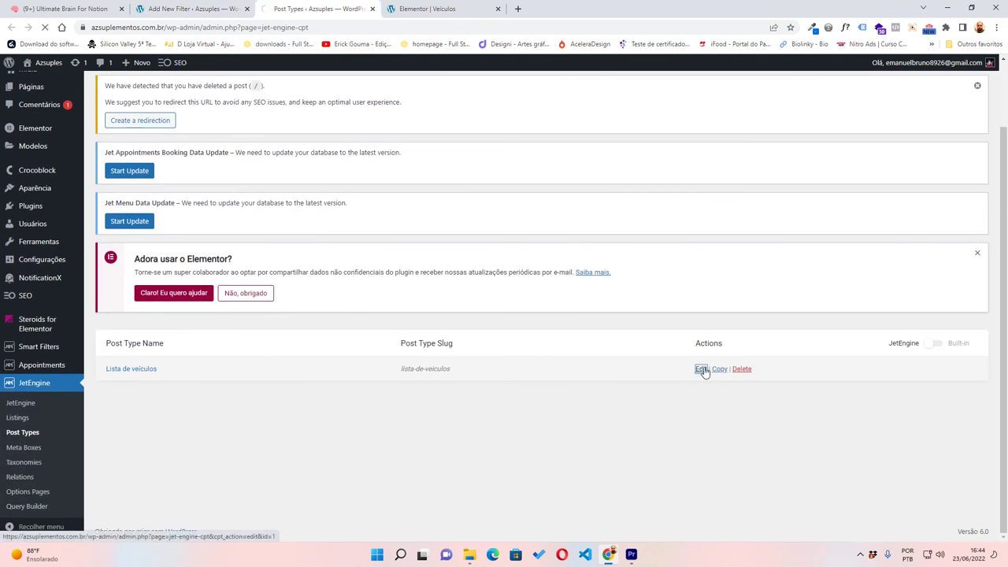
pyautogui.click(701, 368)
# - Expand the "Preço para filtro" meta field and copy its name/ID "preco-para-filtro"
pyautogui.scroll(-5, 237, 327)
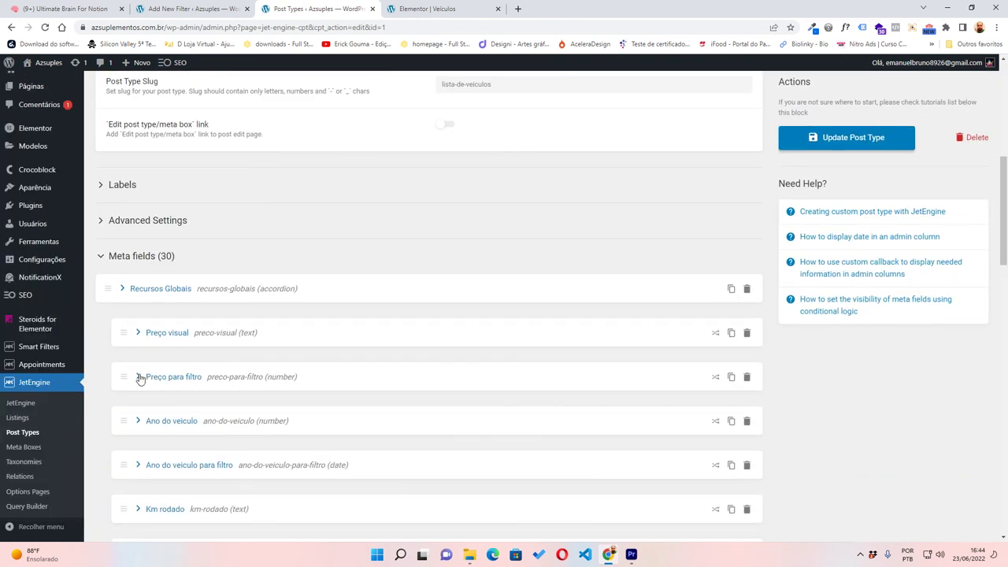
pyautogui.click(138, 378)
pyautogui.scroll(-2, 472, 362)
pyautogui.moveTo(516, 300); pyautogui.dragTo(446, 296)
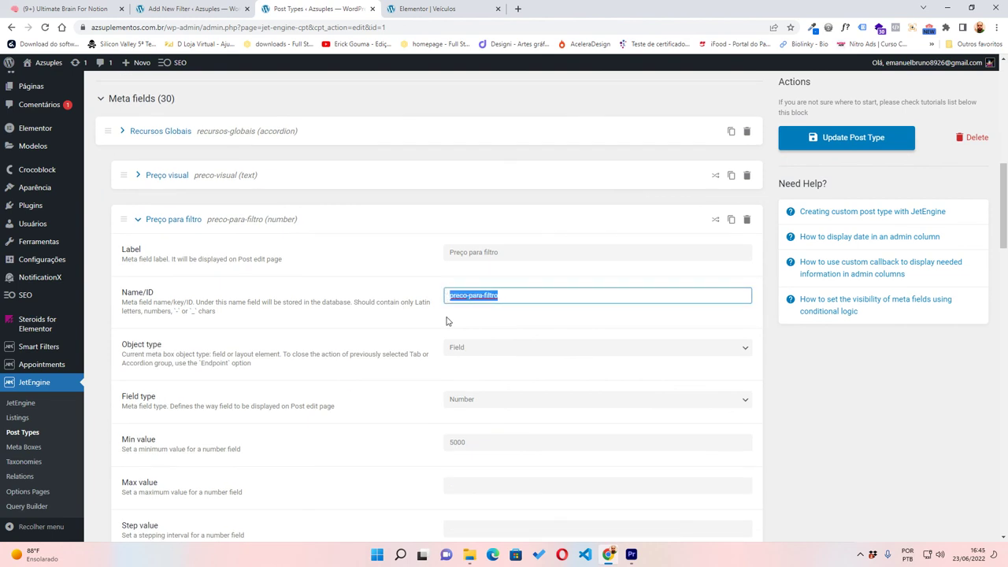
# - Set the price filter's query variable to "preco-para-filtro", checking it against the post type's meta field
pyautogui.click(177, 5)
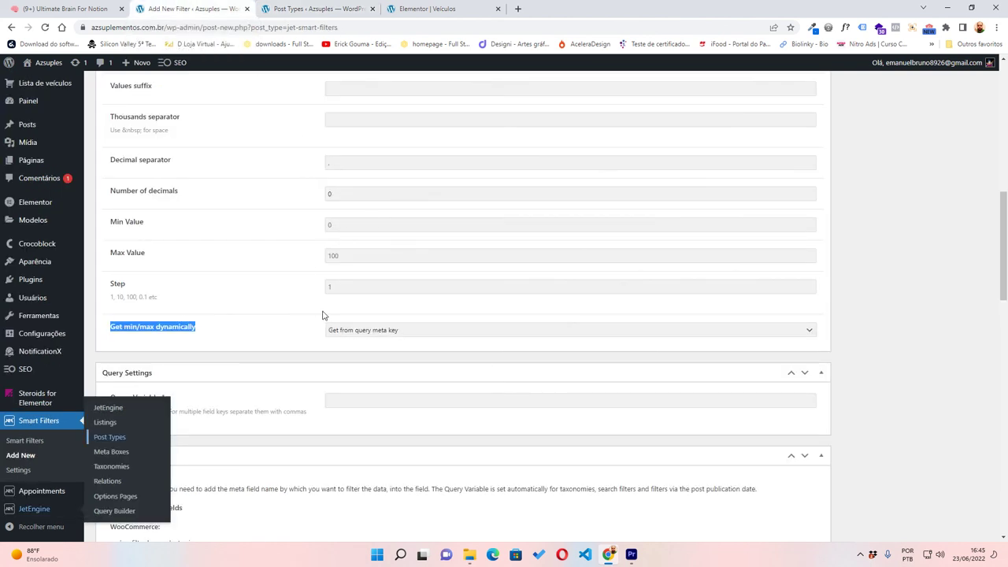
pyautogui.click(354, 405)
pyautogui.press('Down')
pyautogui.press('Down')
pyautogui.press('Down')
pyautogui.press('Down')
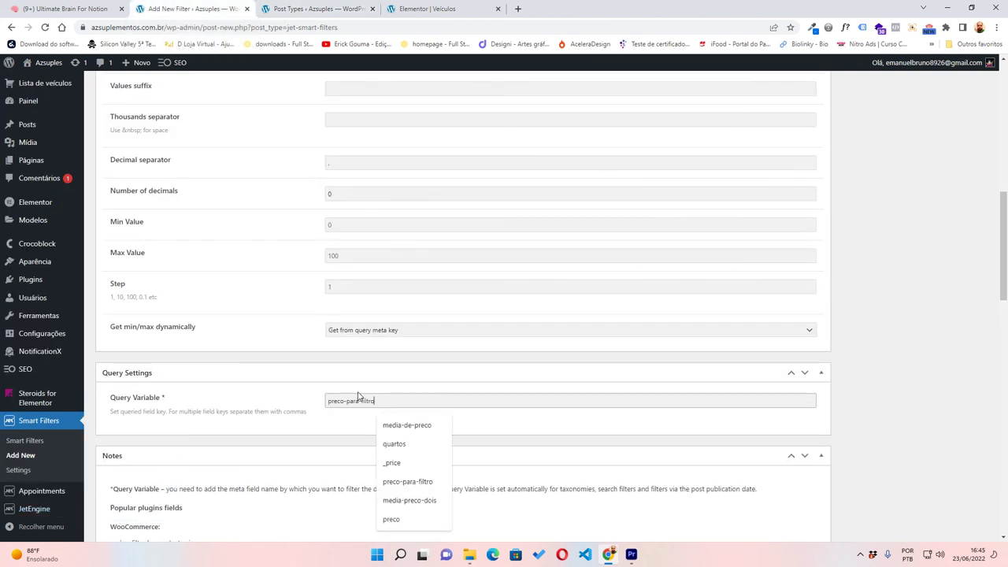
pyautogui.press('Return')
pyautogui.moveTo(402, 403); pyautogui.dragTo(252, 402)
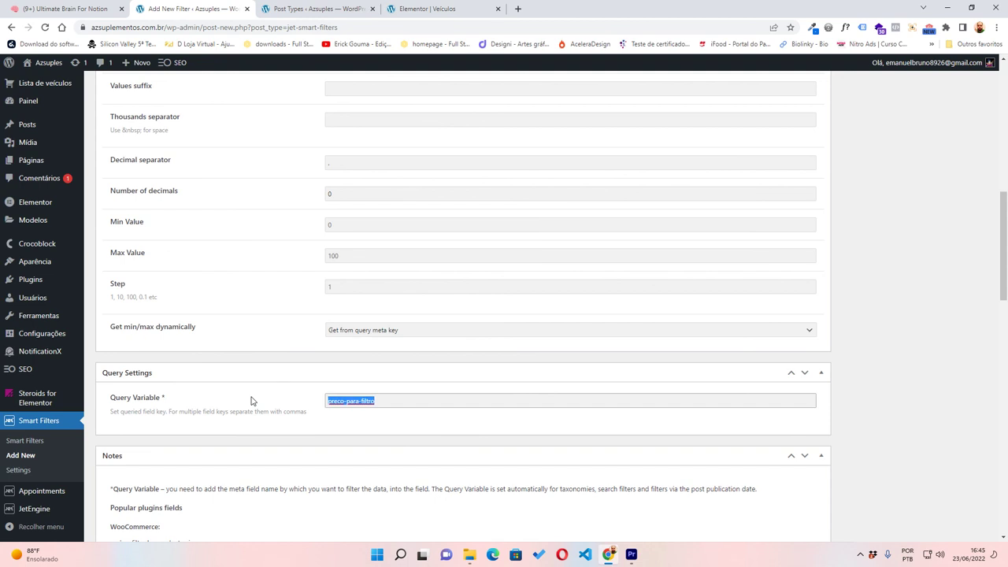
pyautogui.click(295, 11)
pyautogui.hotkey('ctrl', 'shift', 'Tab')
pyautogui.scroll(1, 491, 207)
pyautogui.scroll(-2, 580, 364)
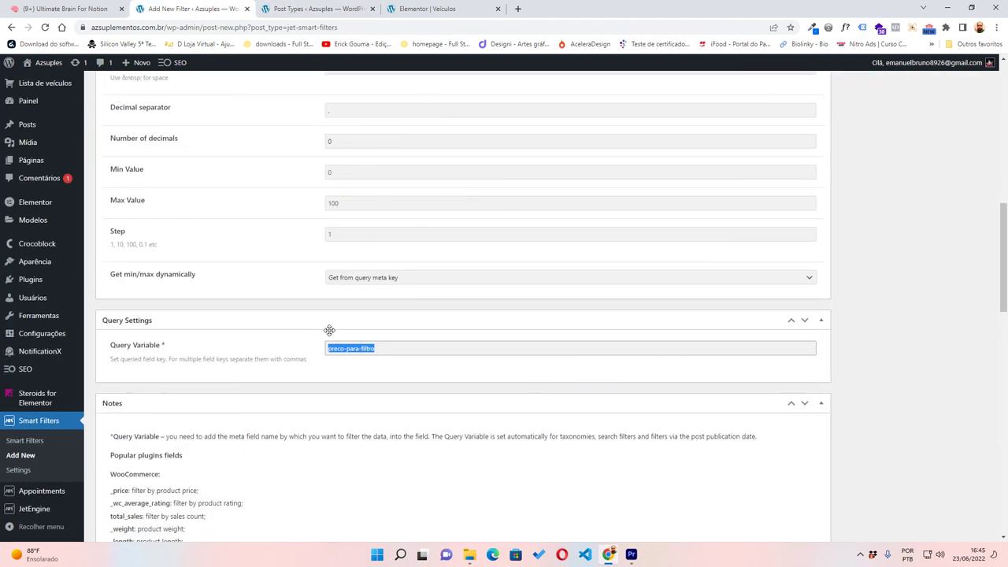
# - Publish the "Filtrar por preço" smart filter
pyautogui.scroll(5, 667, 240)
pyautogui.click(963, 201)
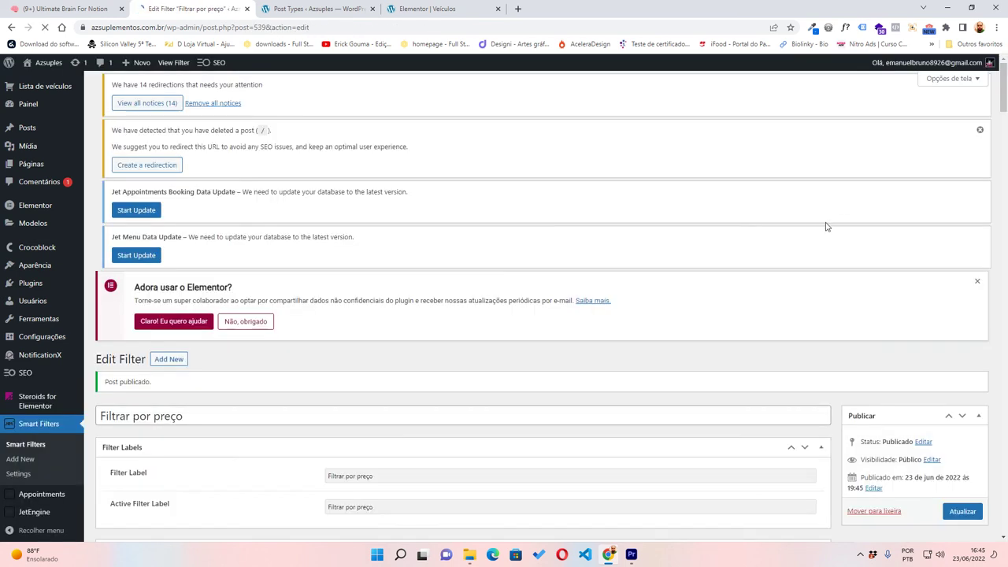
pyautogui.scroll(-2, 827, 226)
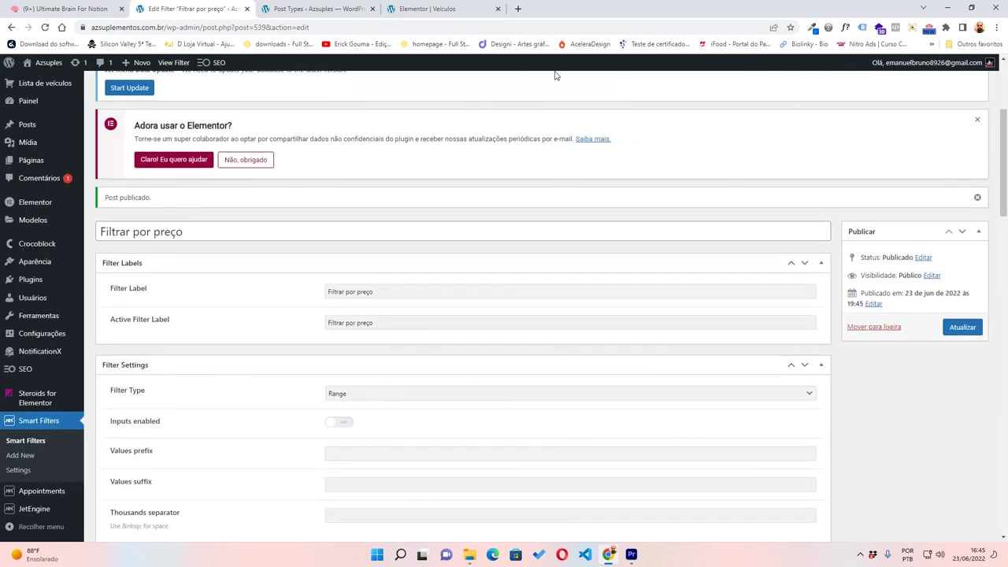
# - Return to the Veículos page in Elementor and add a Checkboxes Filter widget below the "Pesquise o veiculo" heading
pyautogui.click(429, 9)
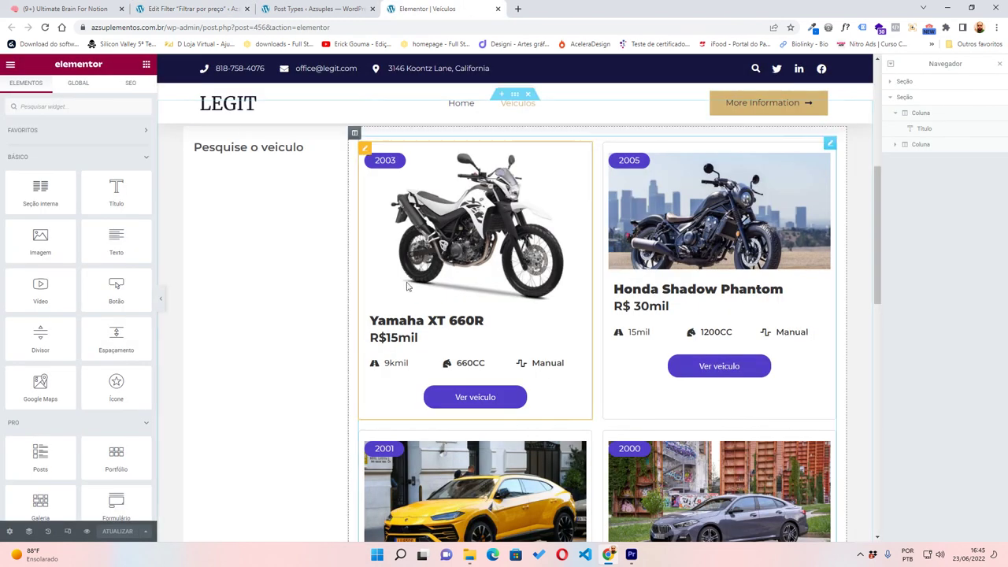
pyautogui.click(102, 109)
pyautogui.write('fi')
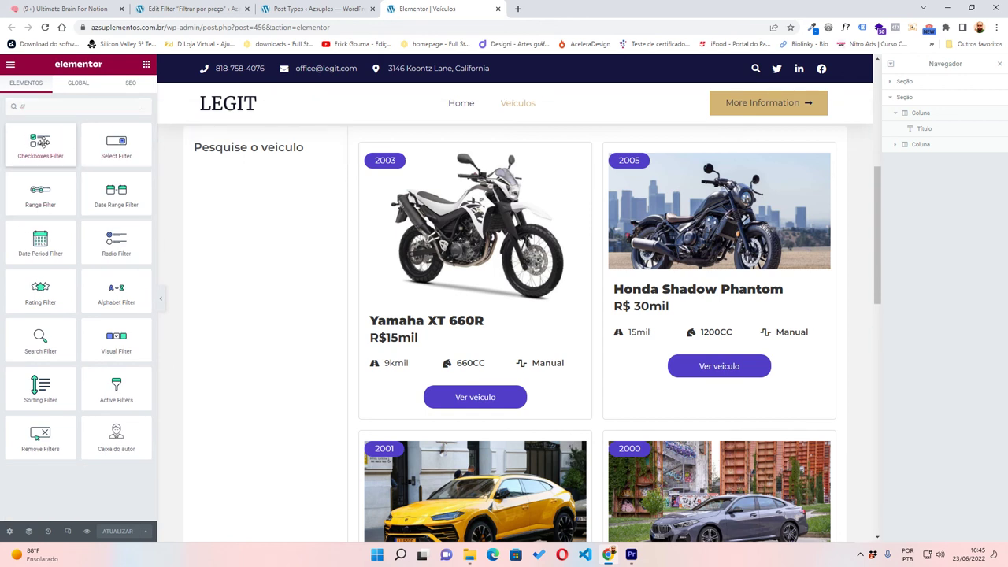
pyautogui.moveTo(40, 142); pyautogui.dragTo(268, 156)
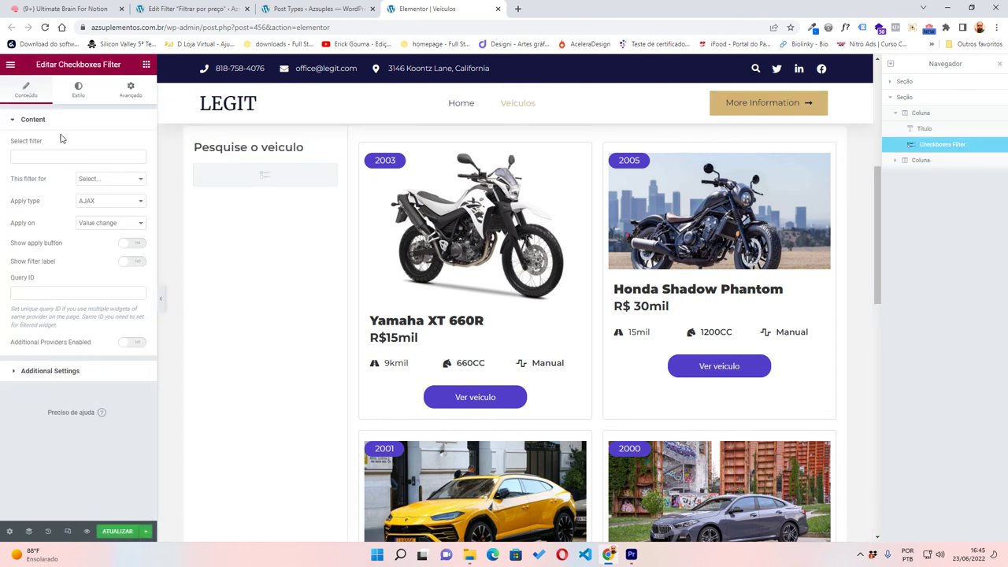
# - Set the Checkboxes Filter widget's padding to 20 px on all sides
pyautogui.click(131, 89)
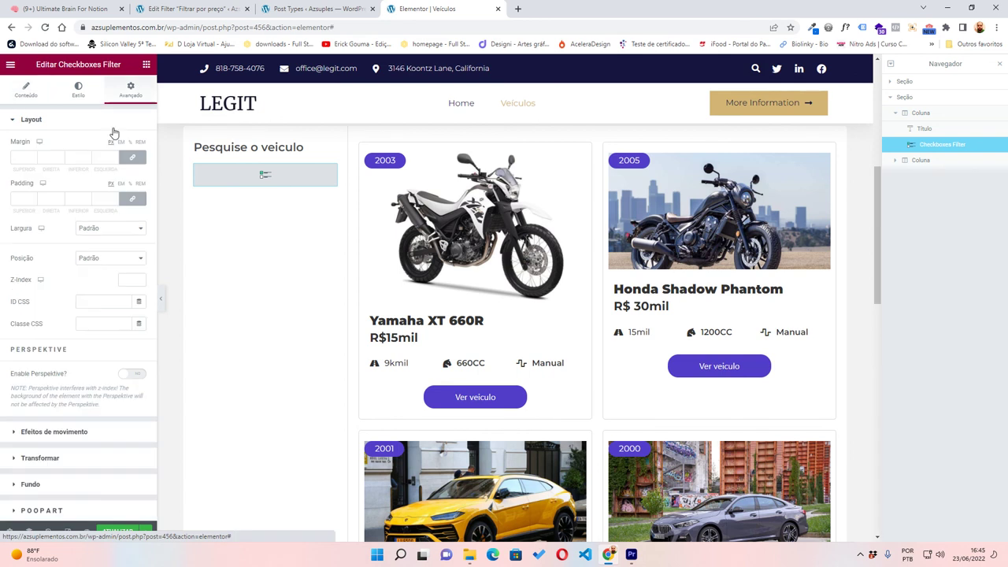
pyautogui.click(19, 200)
pyautogui.write('20')
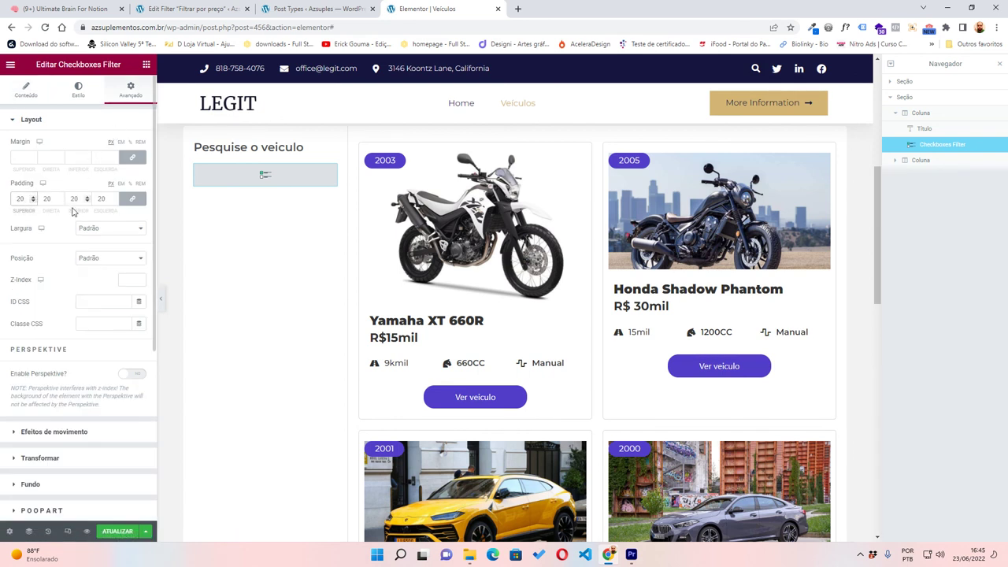
# - Give the Checkboxes Filter widget a solid light grey border 1 px wide with a corner radius of 5 px
pyautogui.scroll(-3, 24, 369)
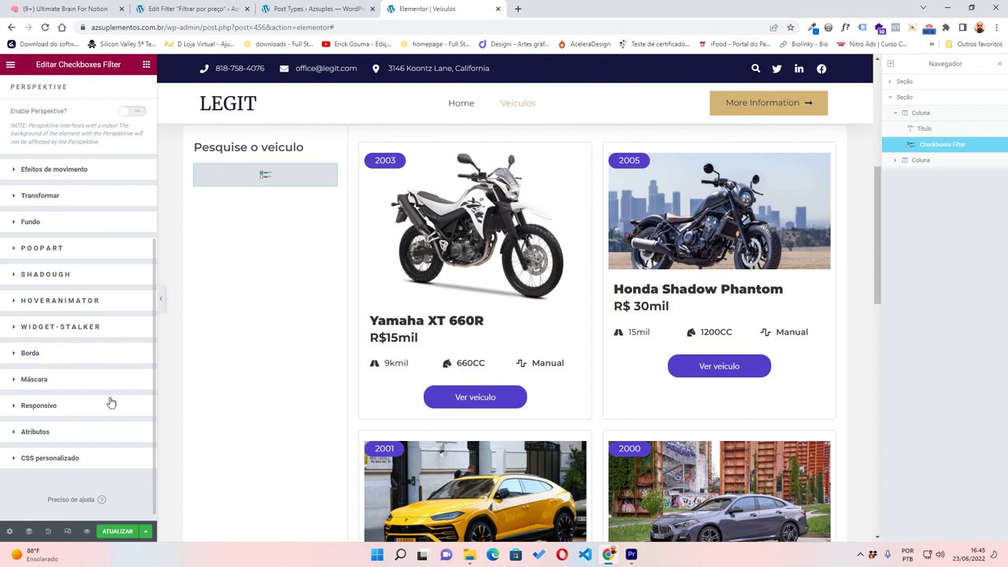
pyautogui.click(43, 359)
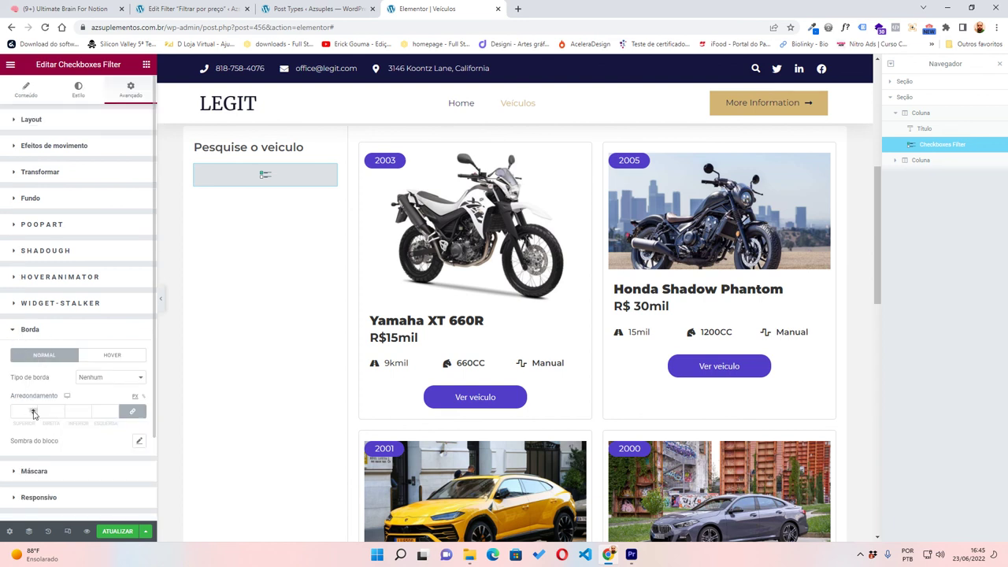
pyautogui.click(88, 383)
pyautogui.click(91, 397)
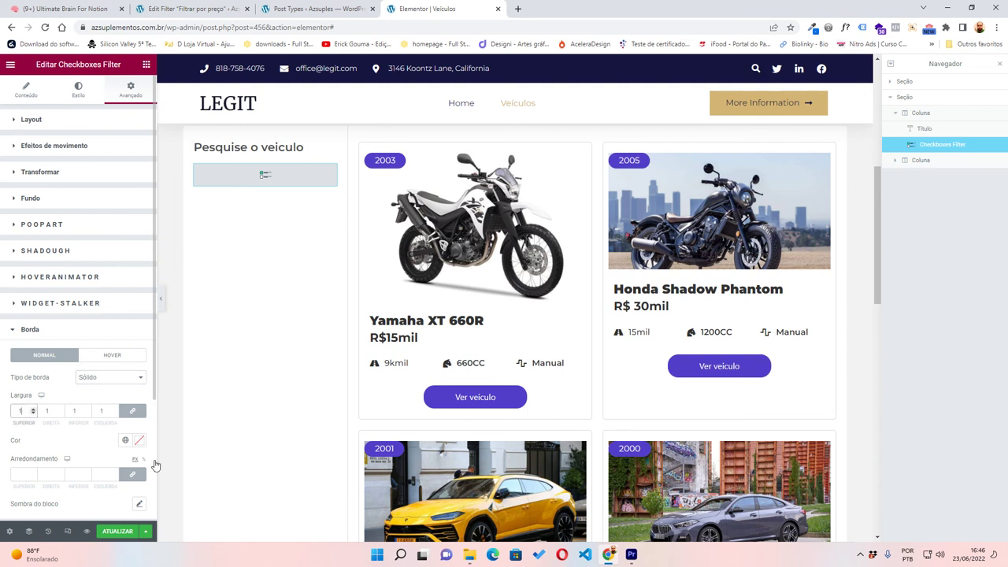
pyautogui.click(138, 440)
pyautogui.moveTo(21, 373); pyautogui.dragTo(1, 308)
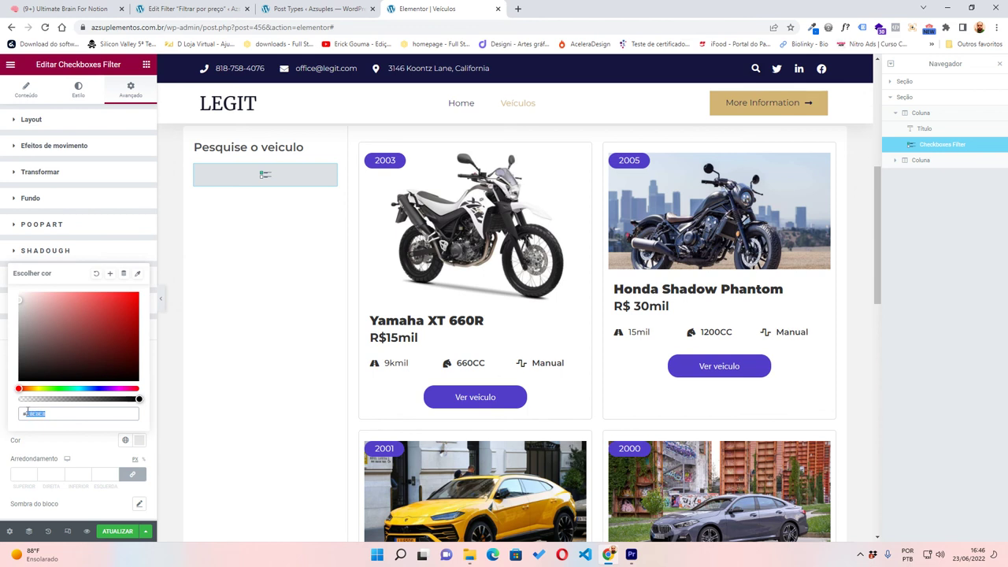
pyautogui.click(70, 439)
pyautogui.click(32, 475)
pyautogui.write('1')
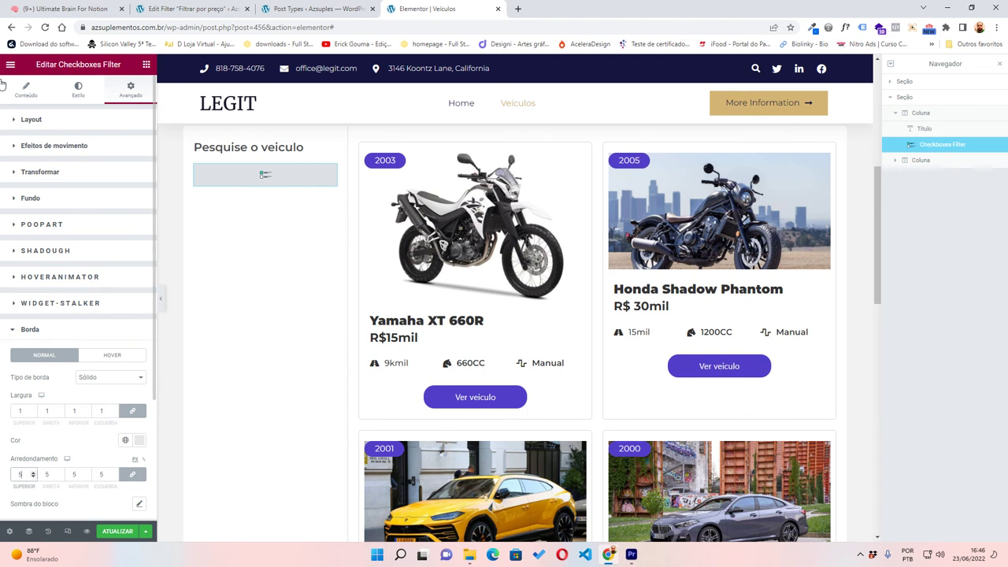
# - Assign the "Filtro por marca" smart filter to the Checkboxes Filter widget
pyautogui.click(28, 90)
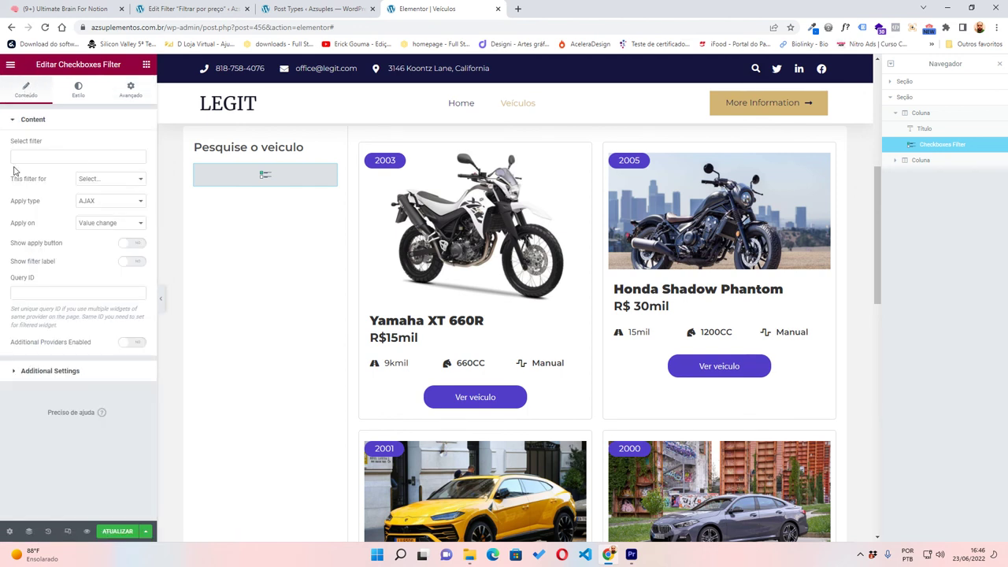
pyautogui.click(46, 154)
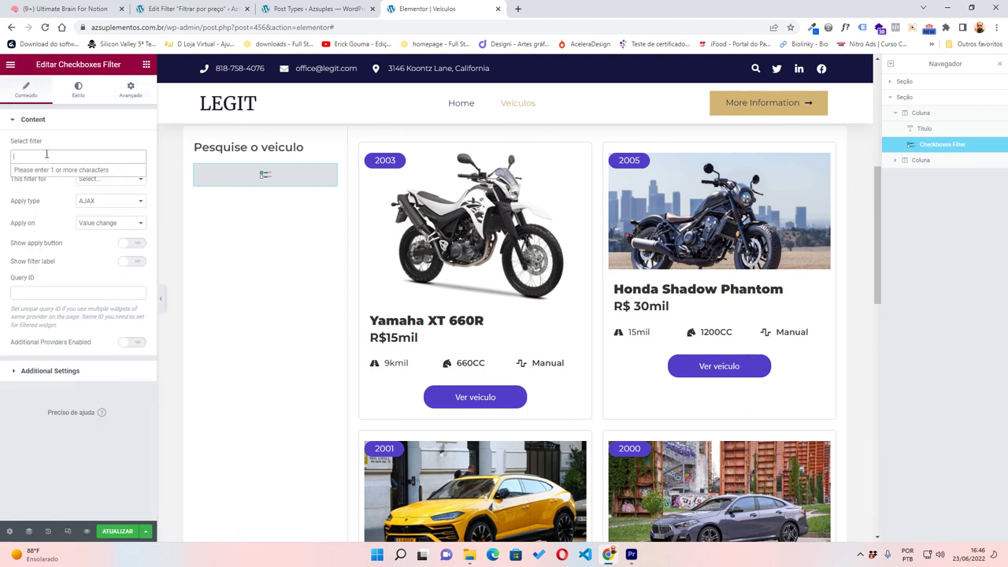
pyautogui.write('fil')
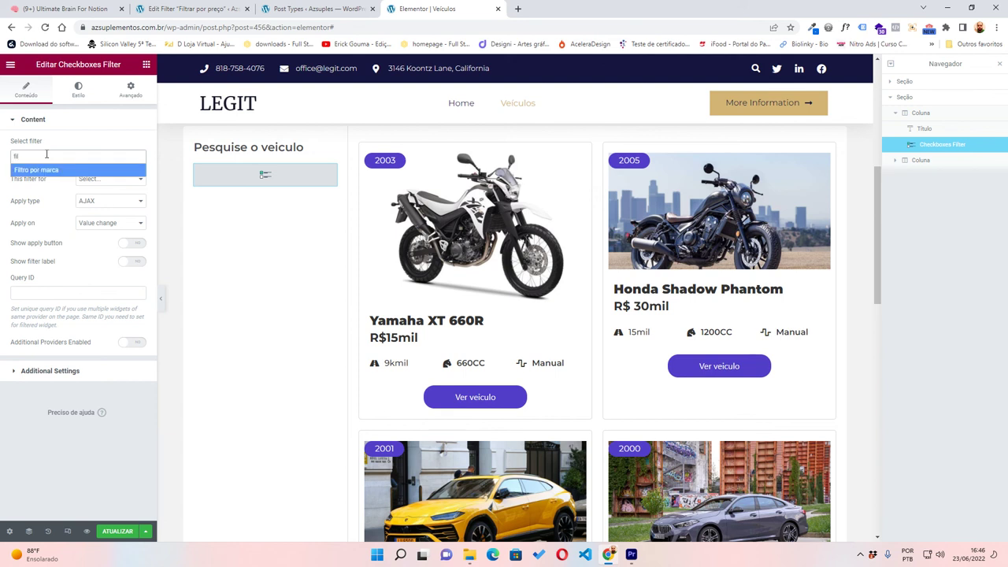
pyautogui.click(38, 169)
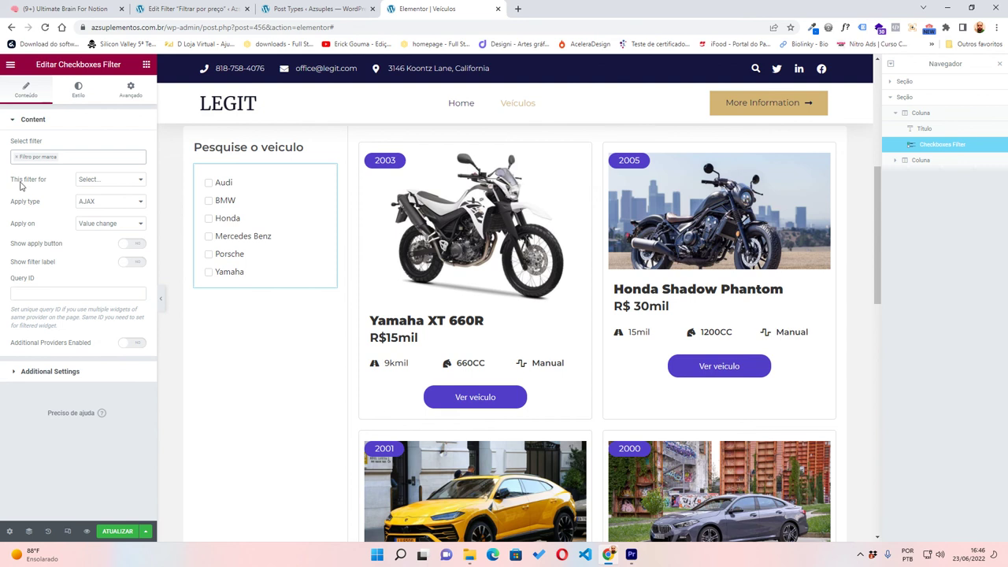
# - Set the brand filter widget to filter JetEngine content and update the page
pyautogui.moveTo(20, 185); pyautogui.dragTo(47, 183)
pyautogui.click(101, 181)
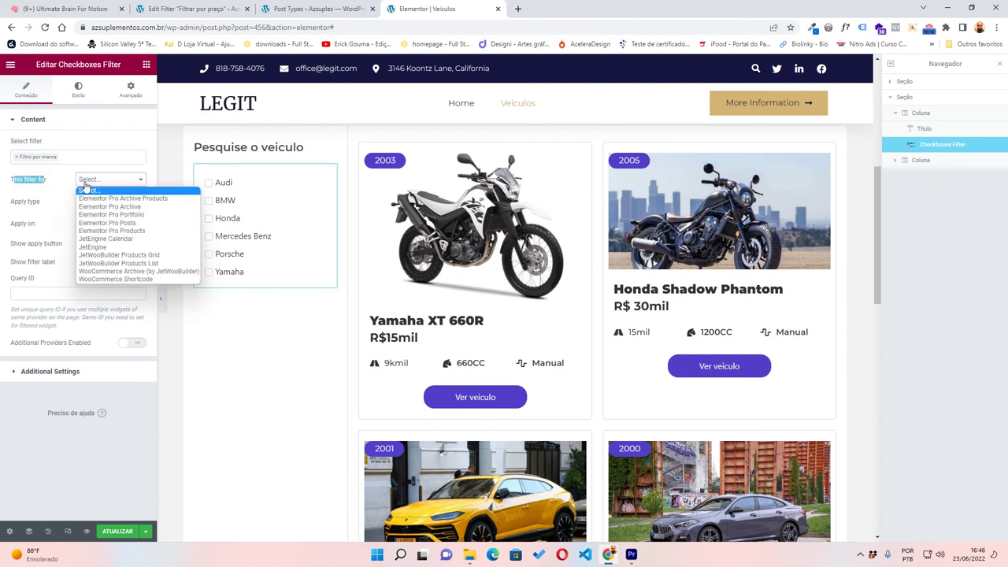
pyautogui.click(91, 247)
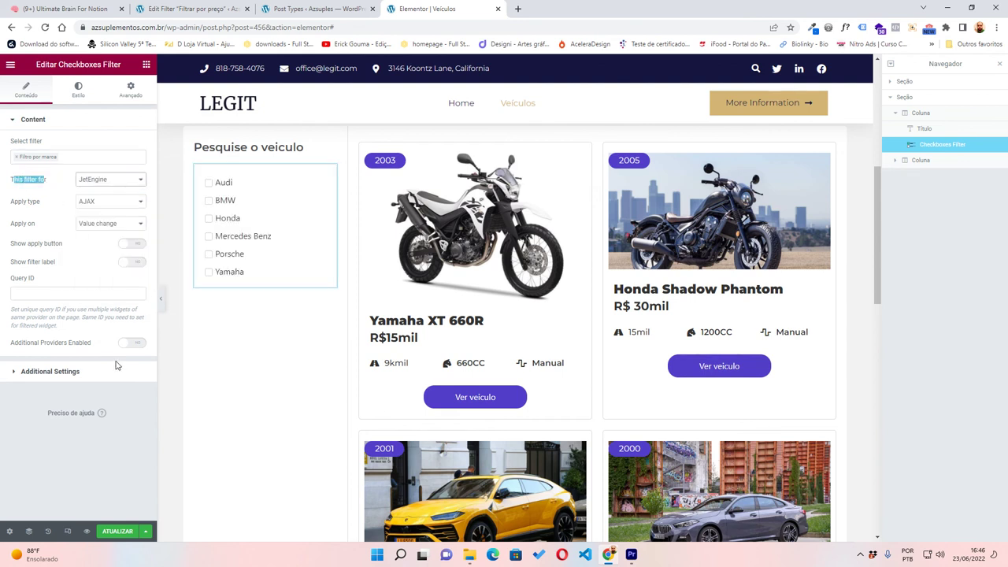
pyautogui.click(110, 532)
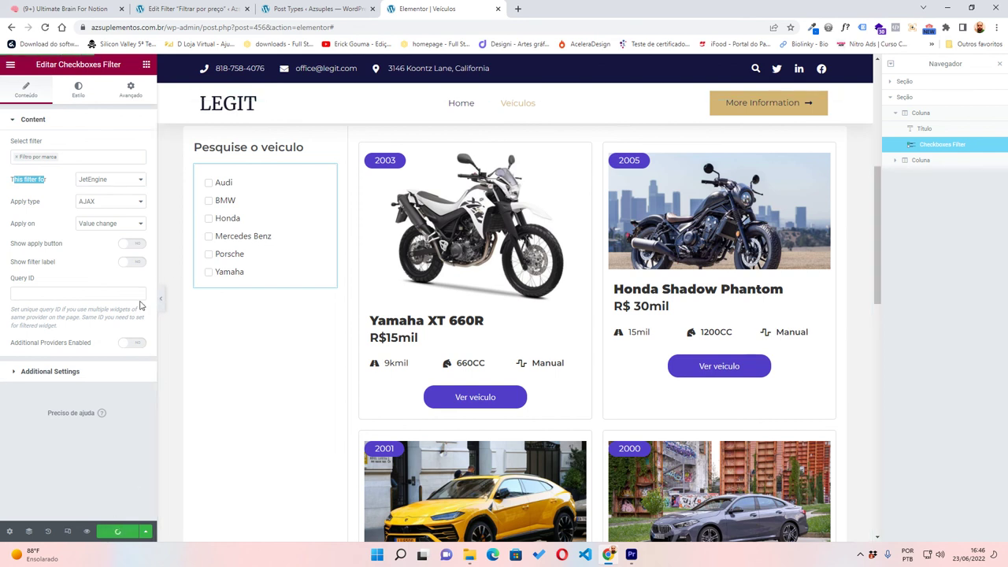
# - Preview the brand filter on the page without the editing panel, then return to the widget's content settings
pyautogui.click(134, 91)
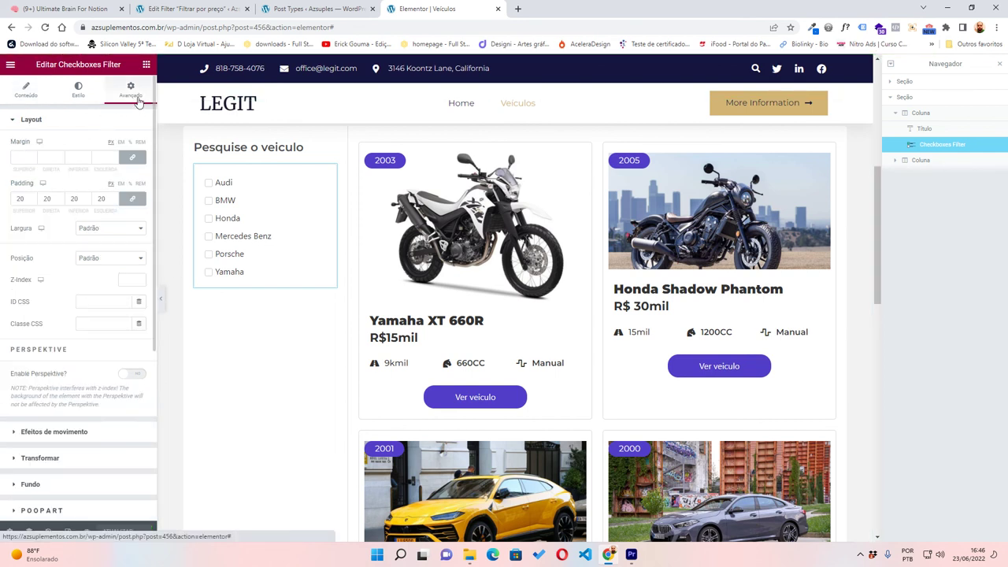
pyautogui.click(24, 89)
pyautogui.click(161, 299)
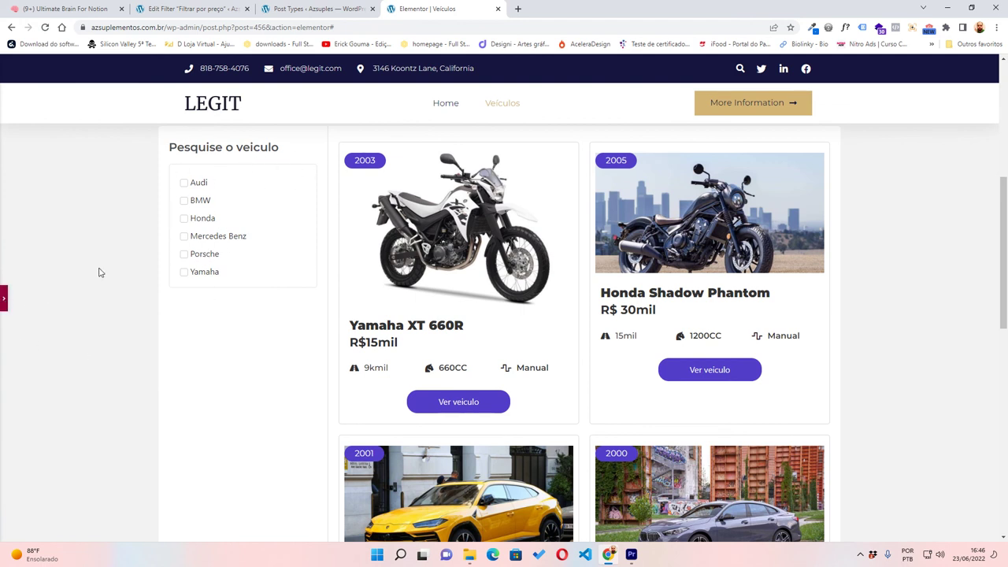
pyautogui.click(315, 173)
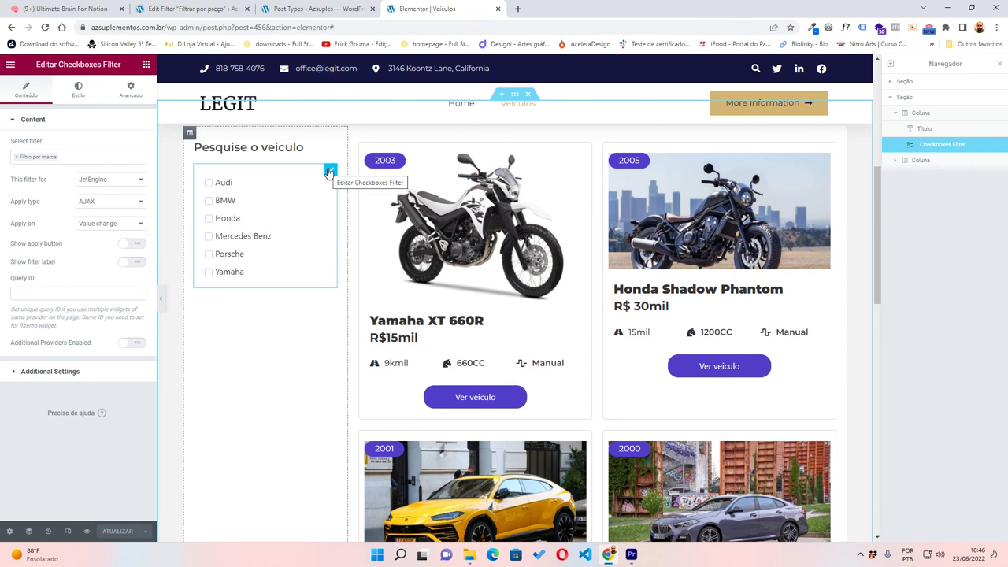
# - Duplicate the brand Checkboxes Filter widget in the search column
pyautogui.rightClick(329, 172)
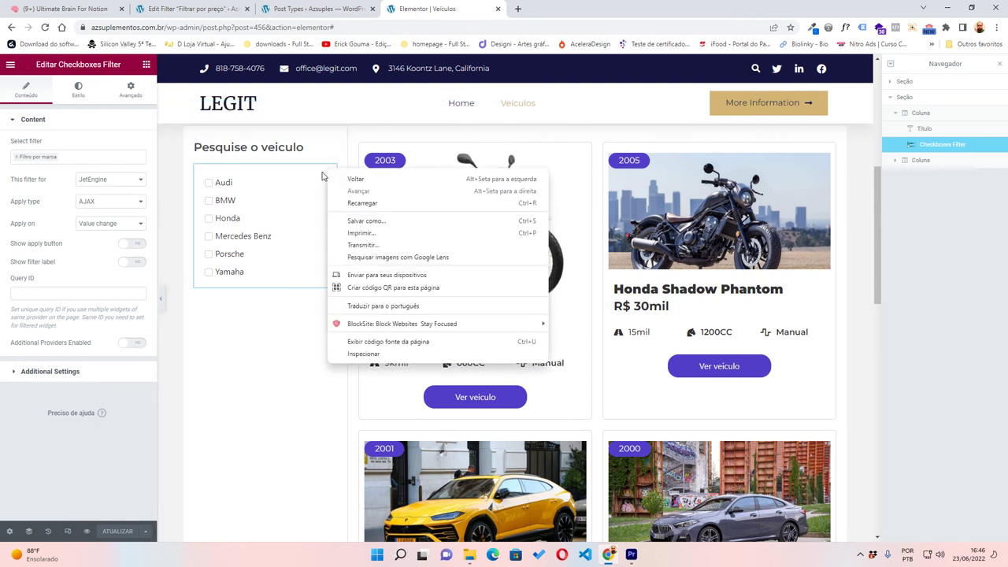
pyautogui.rightClick(331, 171)
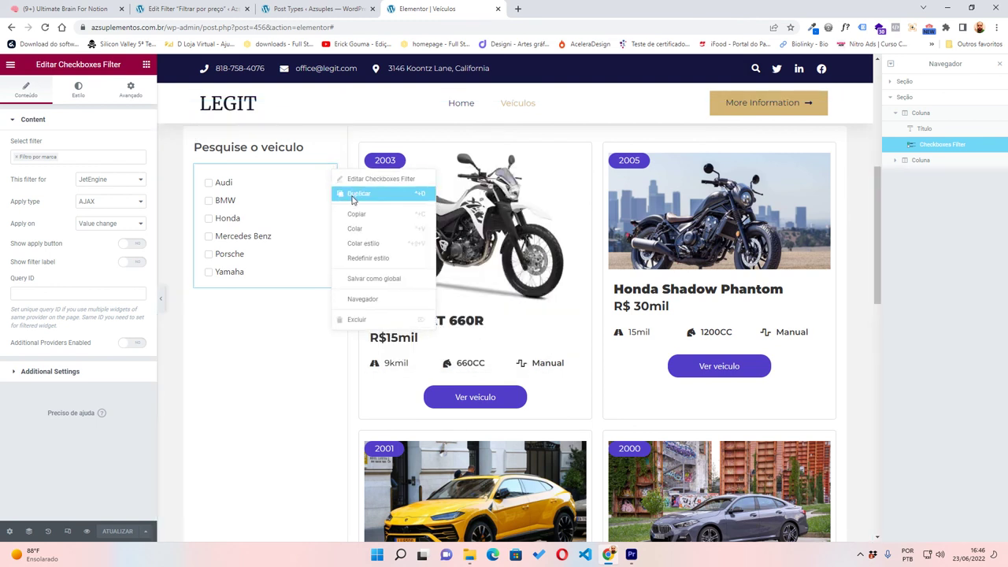
pyautogui.click(358, 193)
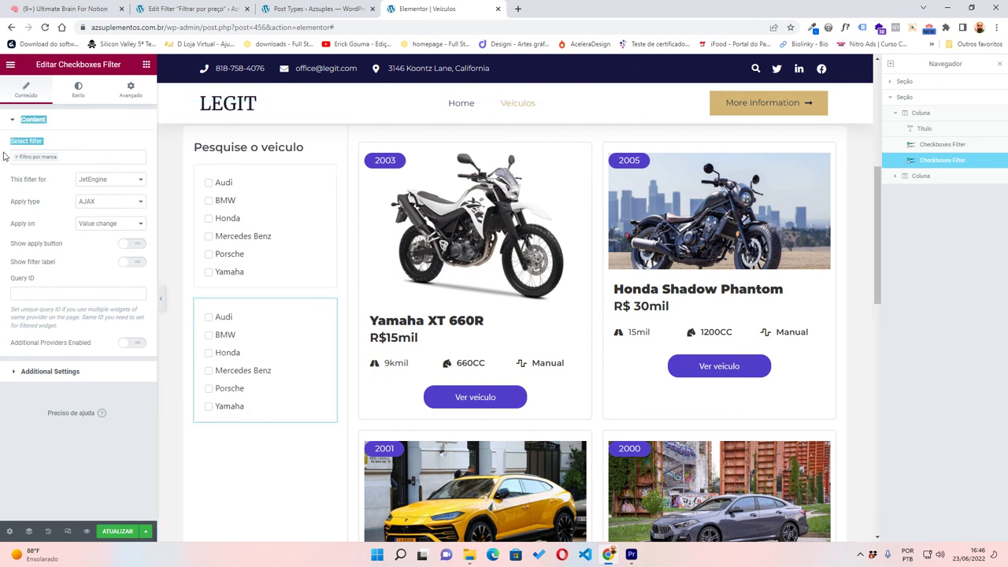
# - Replace the duplicated widget's smart filter with "Tipo de veiculo" and move the widget above the brand filter
pyautogui.click(15, 159)
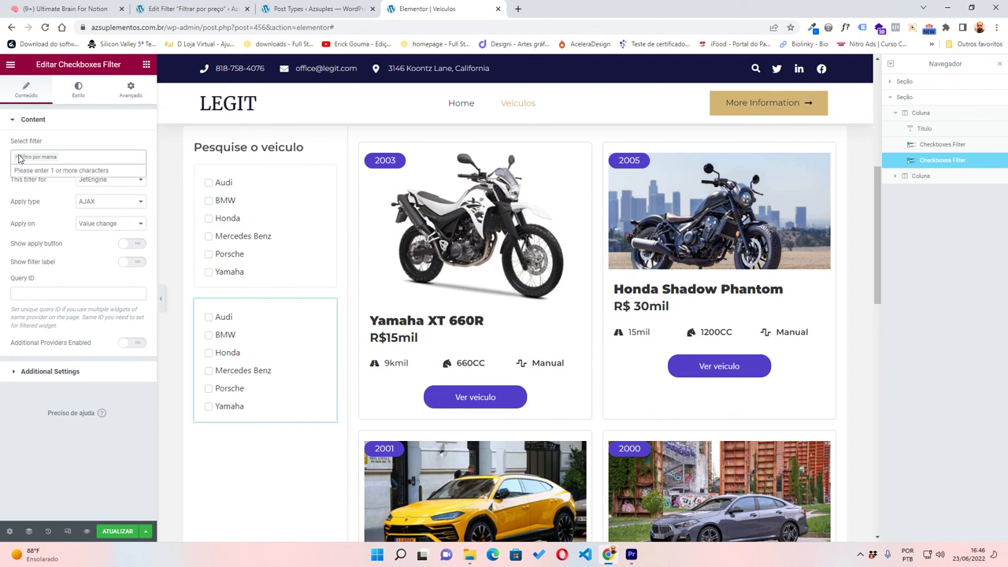
pyautogui.click(17, 157)
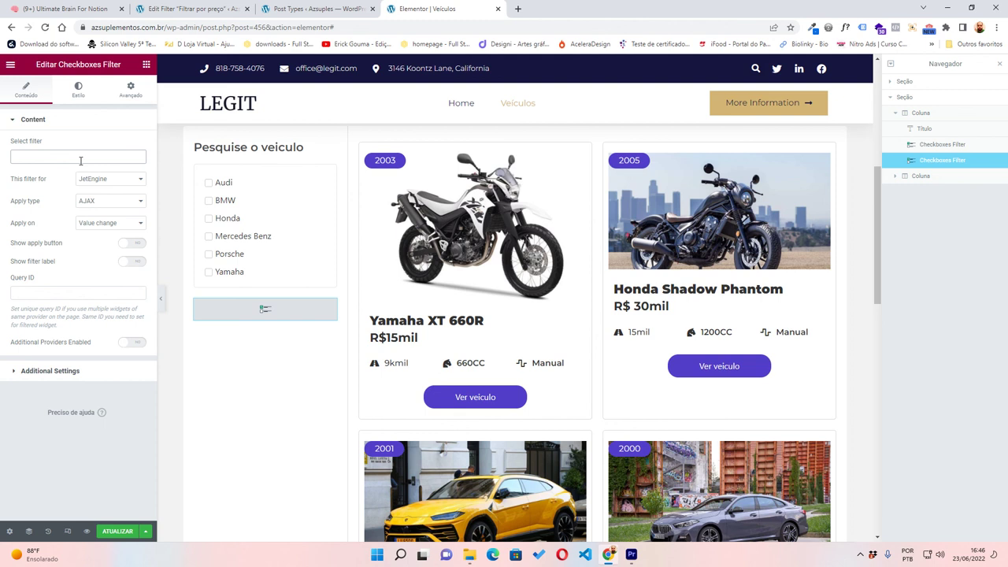
pyautogui.click(80, 160)
pyautogui.write('t')
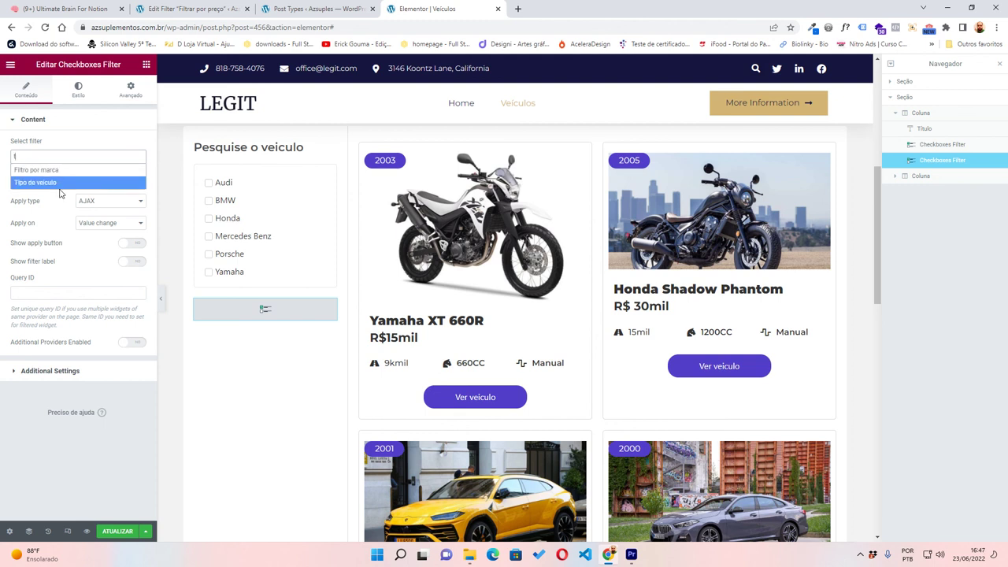
pyautogui.click(47, 184)
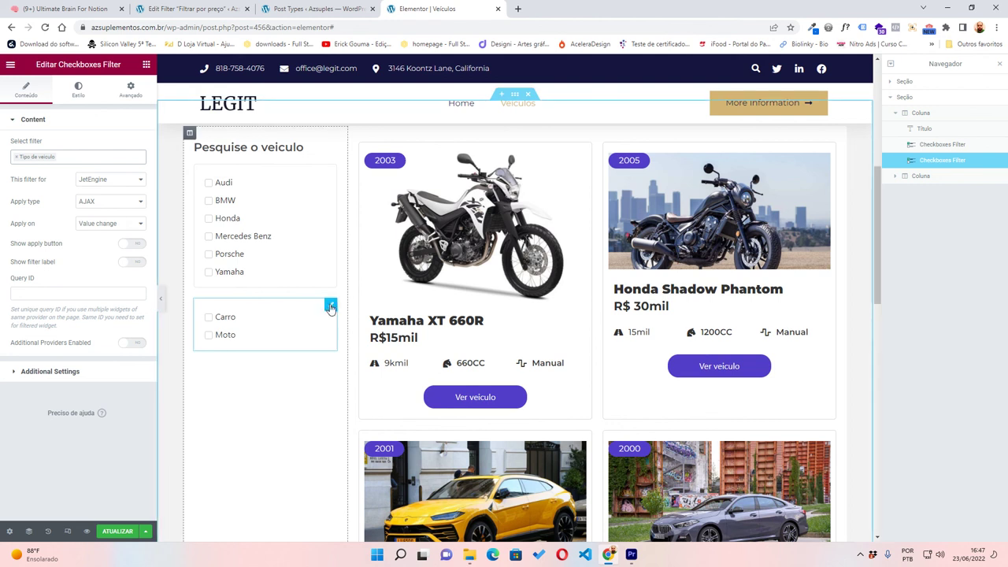
pyautogui.moveTo(330, 307); pyautogui.dragTo(314, 161)
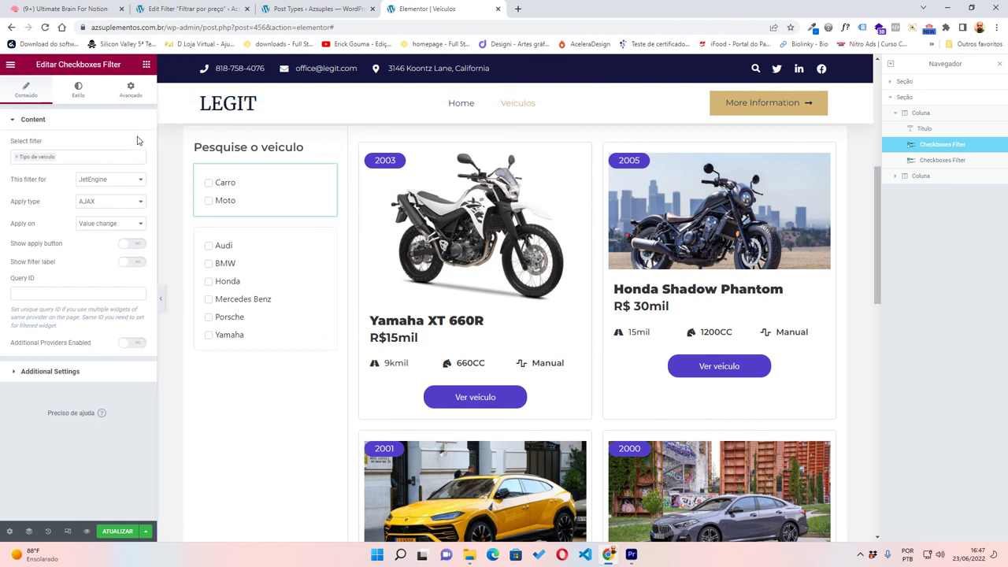
# - Find the Range Filter widget and add it below the brand filter in the search column
pyautogui.click(146, 64)
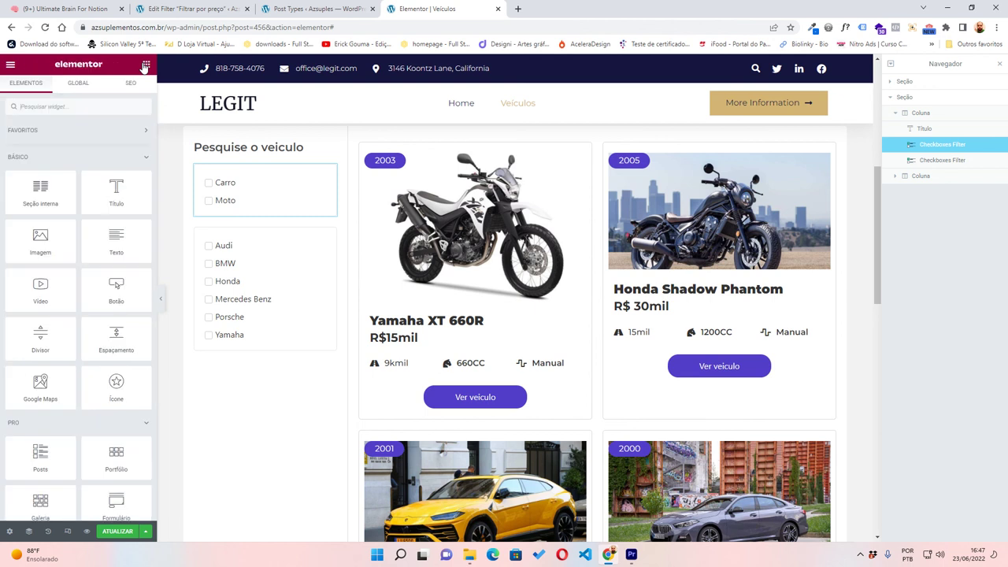
pyautogui.click(74, 107)
pyautogui.write('fil')
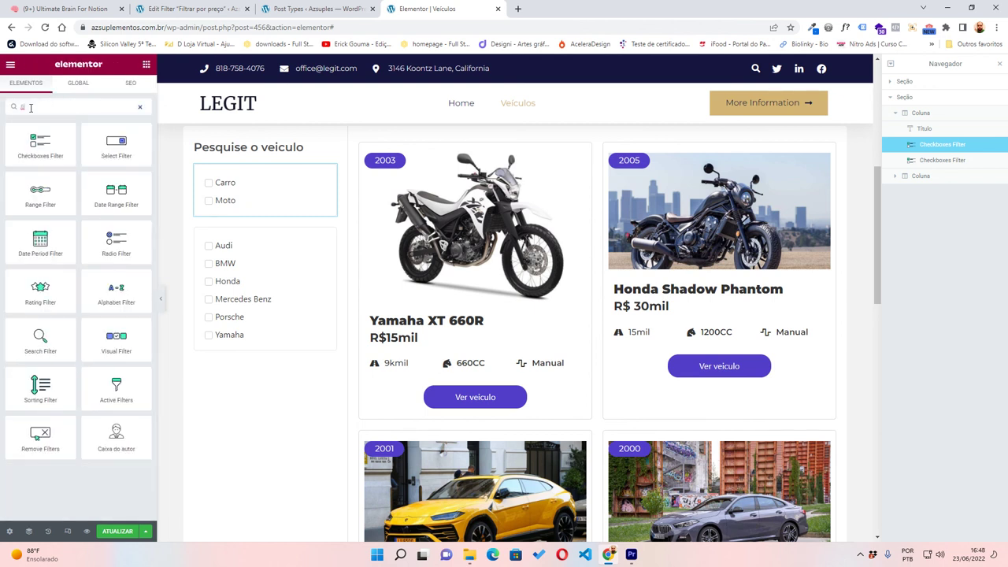
pyautogui.moveTo(40, 193); pyautogui.dragTo(264, 358)
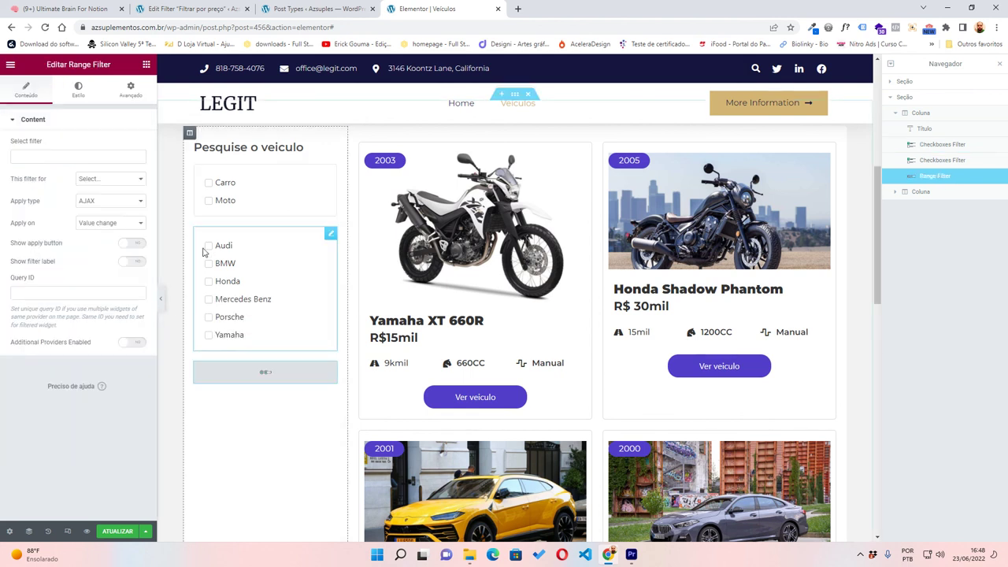
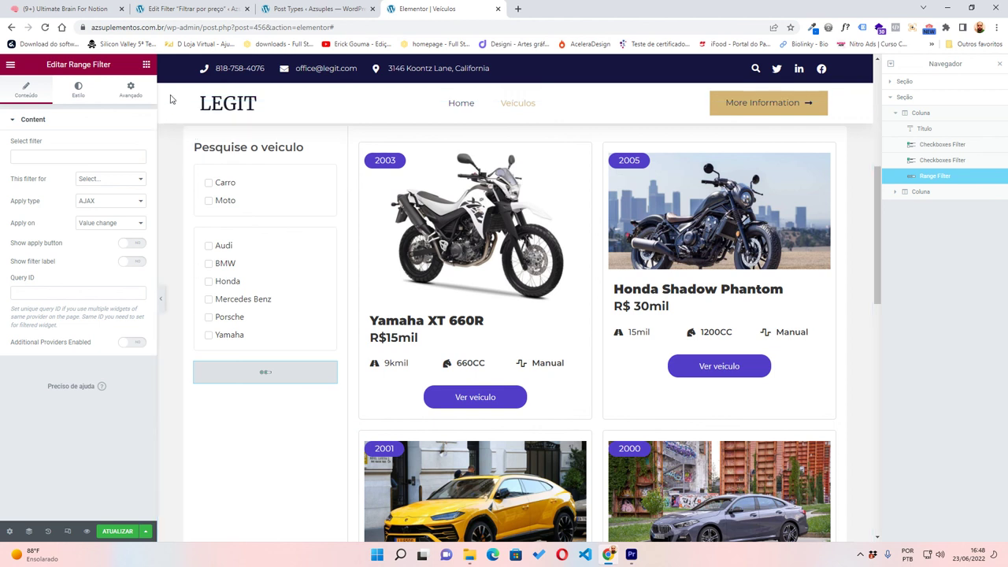
# - Set the Range Filter widget's padding to 20 px on all sides
pyautogui.click(131, 92)
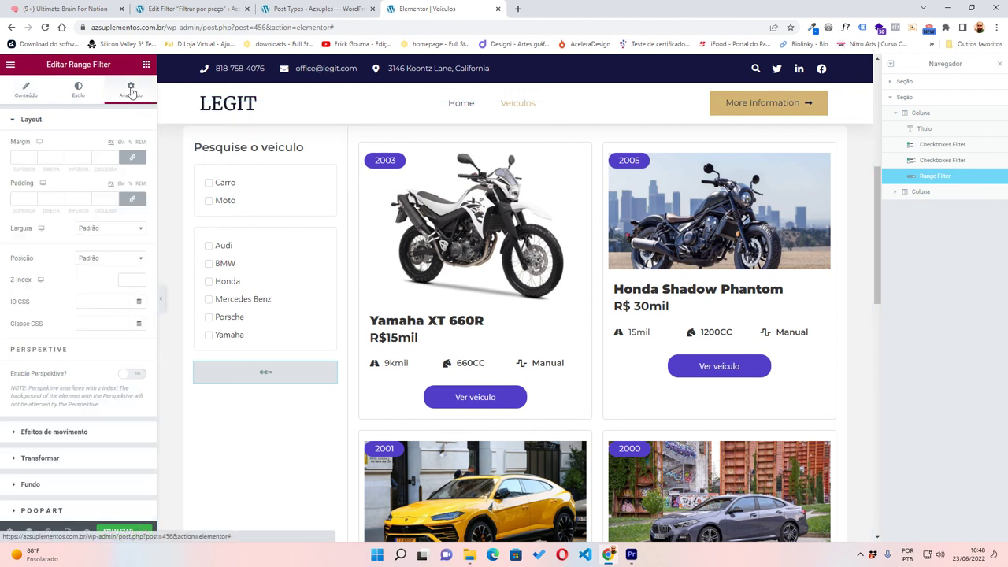
pyautogui.click(141, 93)
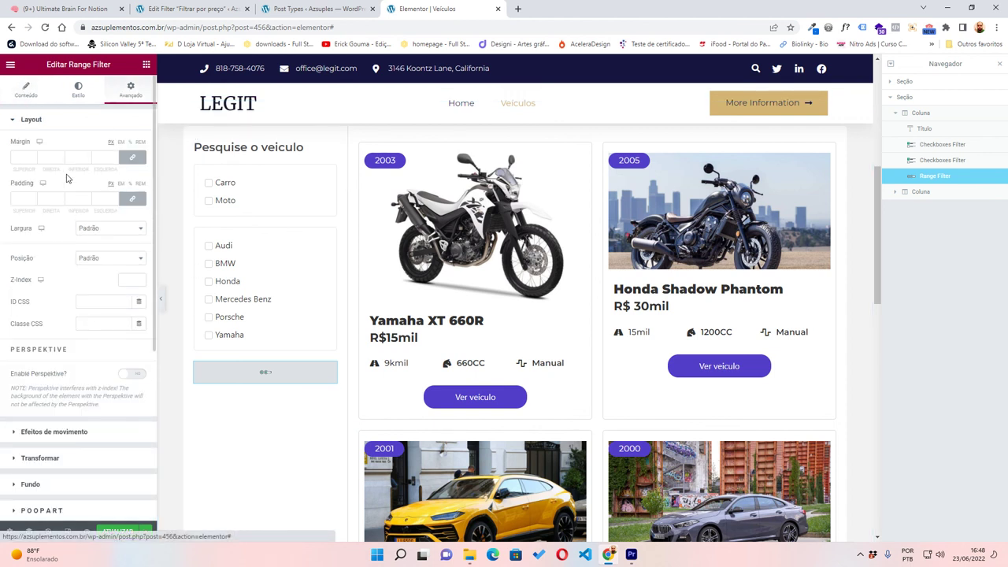
pyautogui.click(25, 200)
pyautogui.write('20')
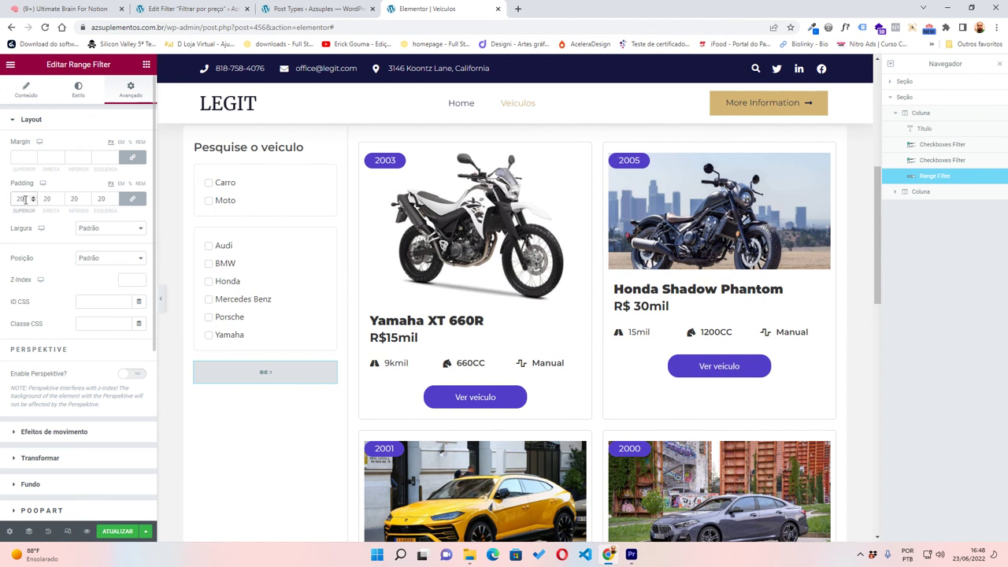
# - Give the Range Filter widget a solid 1 px border in colour E8E8E8 with a corner radius of 5 px
pyautogui.scroll(-3, 26, 288)
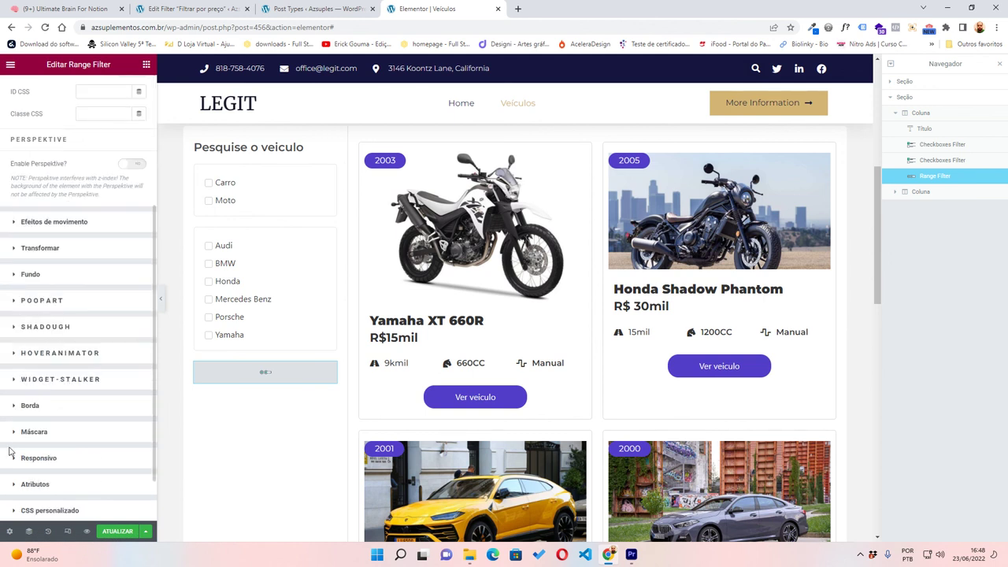
pyautogui.click(17, 408)
pyautogui.click(32, 411)
pyautogui.write('2')
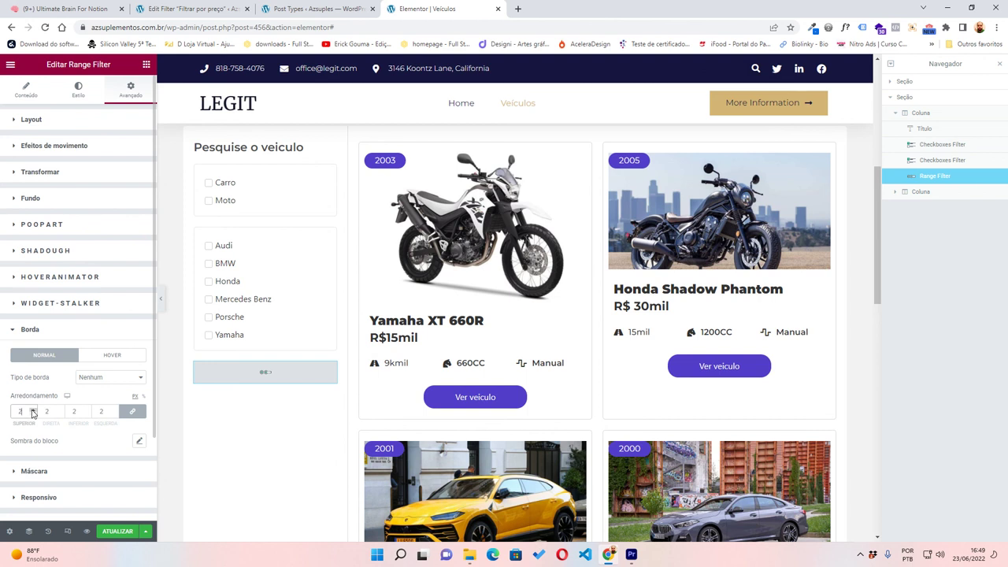
pyautogui.click(85, 379)
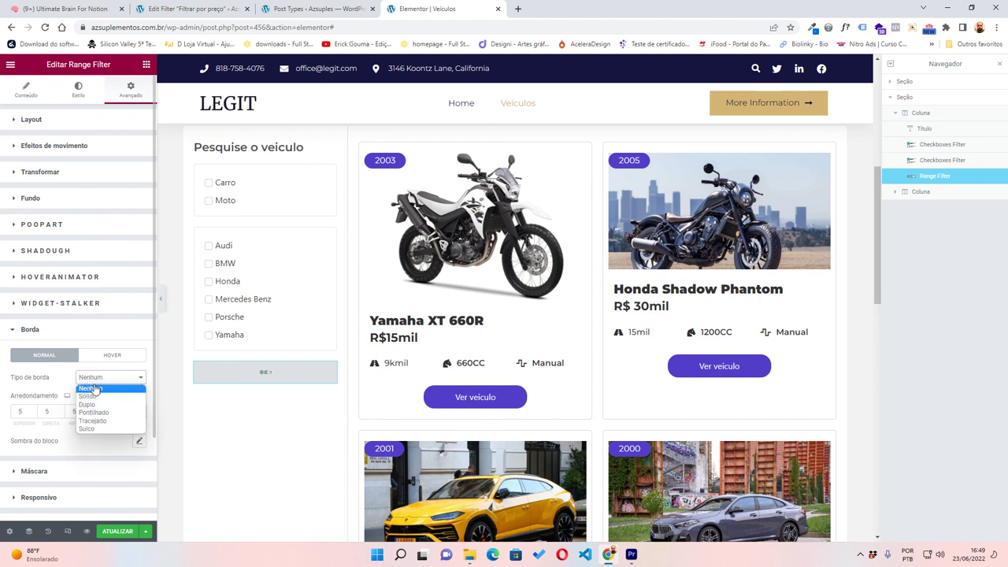
pyautogui.click(96, 400)
pyautogui.click(38, 411)
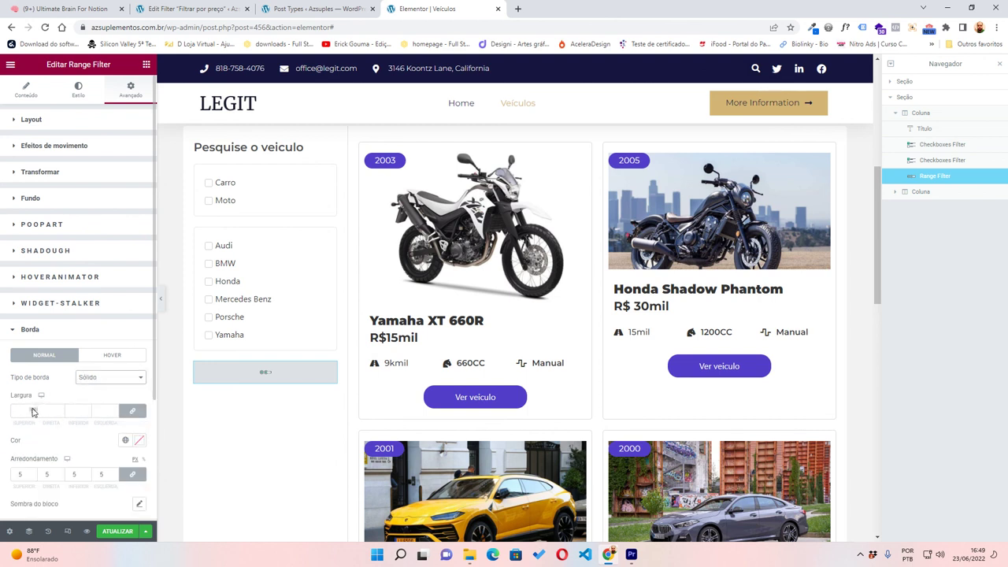
pyautogui.write('1')
pyautogui.click(138, 441)
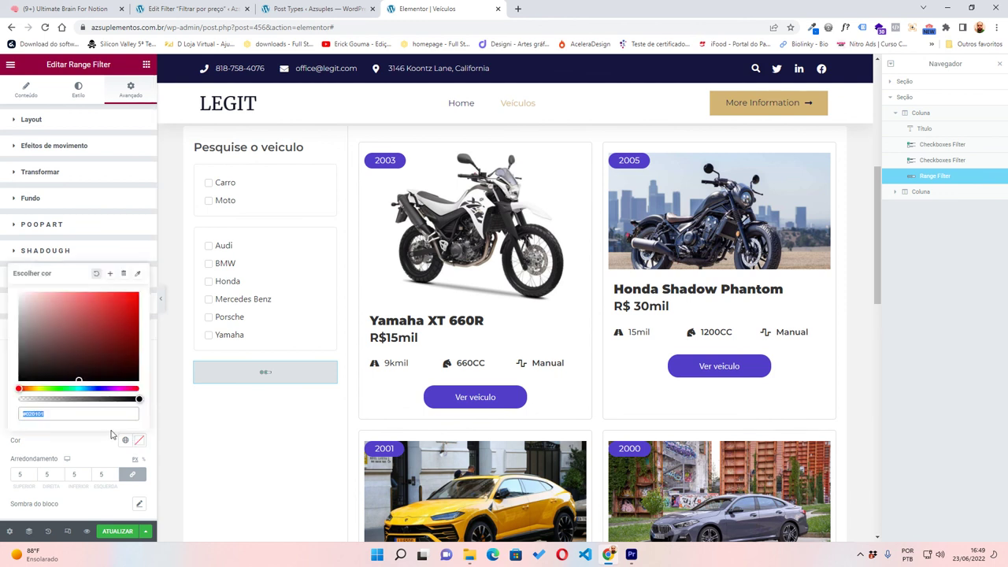
pyautogui.write('E8E8E8')
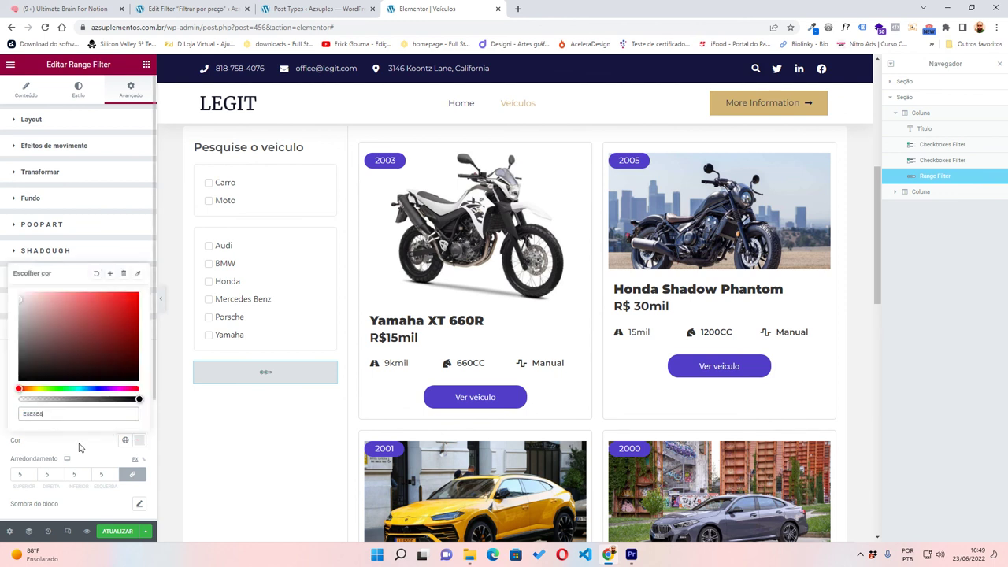
pyautogui.click(82, 451)
# - Assign the "Filtrar por preço" smart filter to the Range Filter widget and show its filter label
pyautogui.click(28, 92)
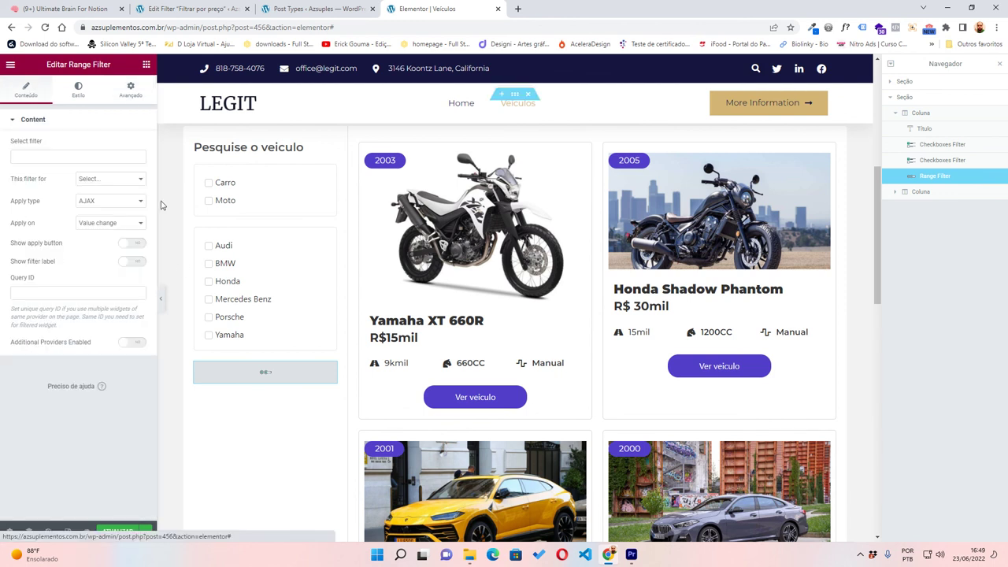
pyautogui.click(63, 155)
pyautogui.write('p')
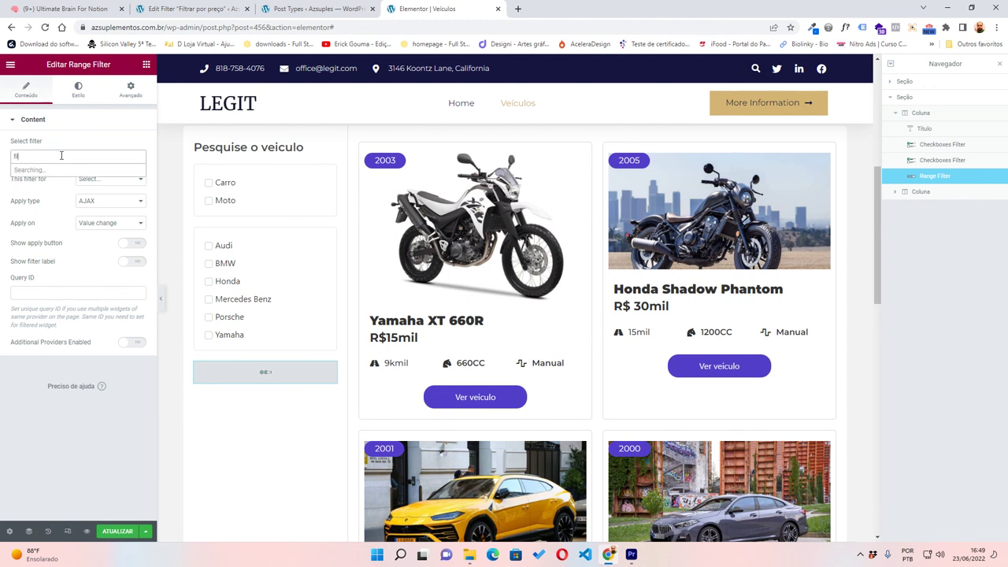
pyautogui.click(42, 173)
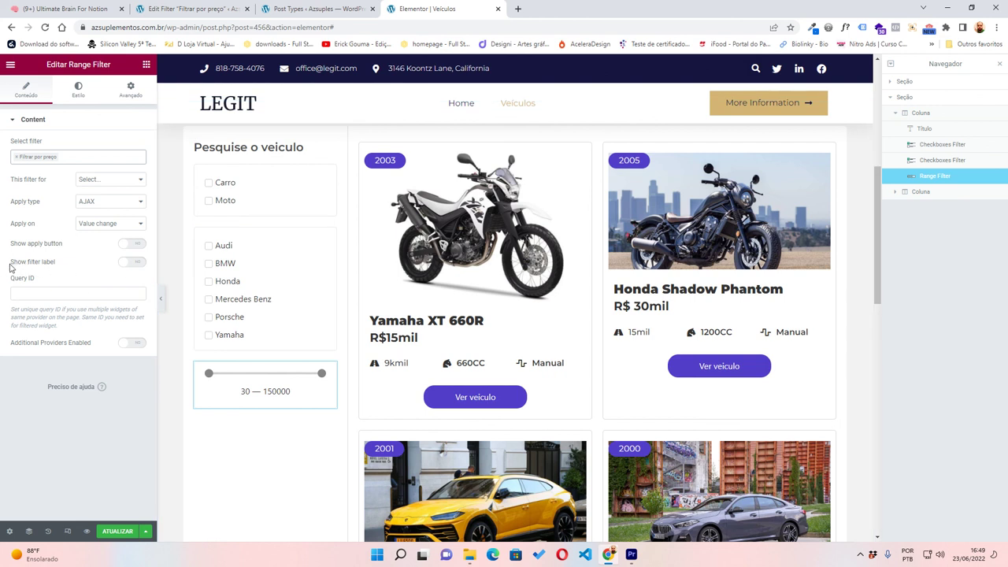
pyautogui.moveTo(13, 266); pyautogui.dragTo(58, 265)
pyautogui.click(132, 261)
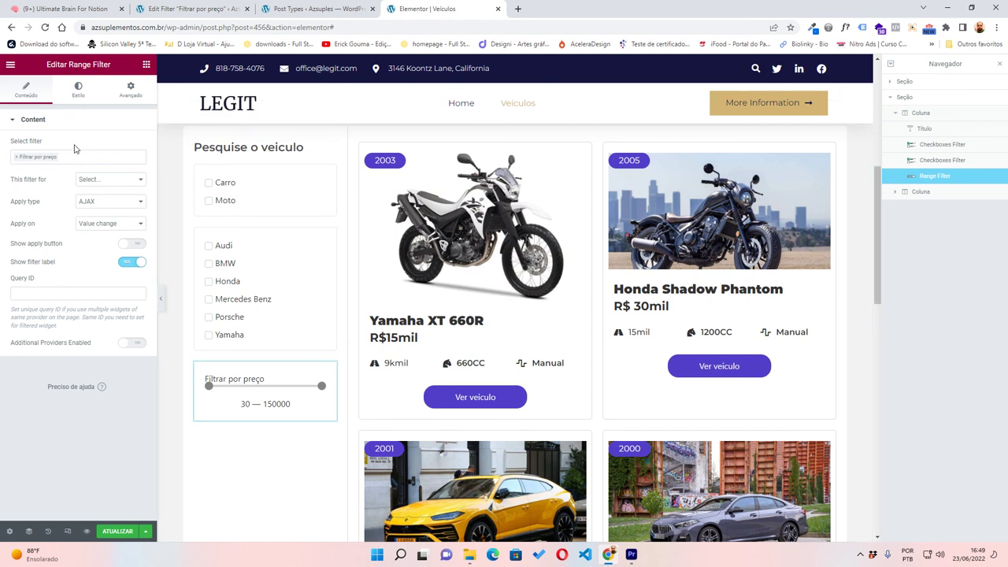
# - Set the font family of the price filter's label to Montserrat
pyautogui.click(90, 95)
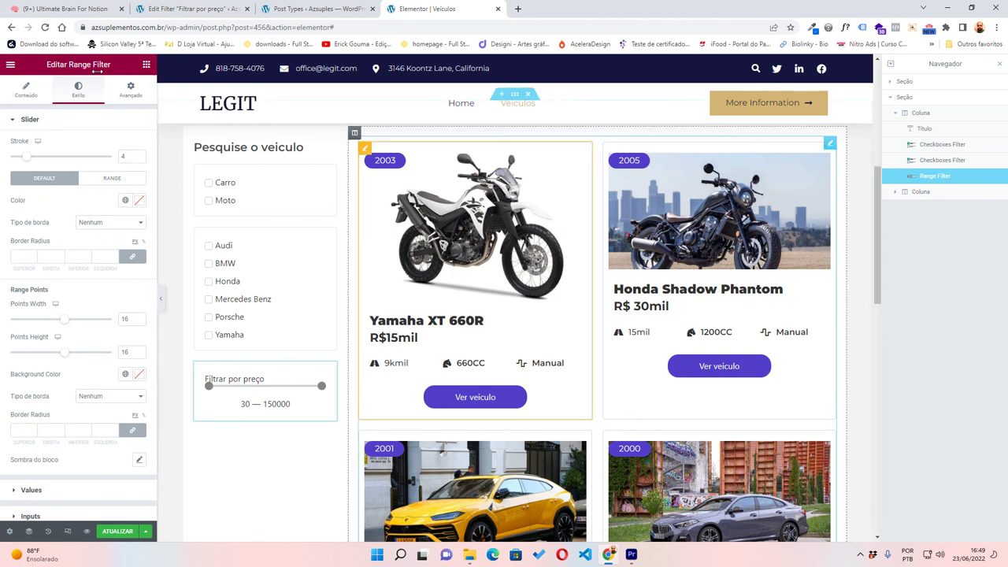
pyautogui.scroll(-2, 85, 455)
pyautogui.click(14, 443)
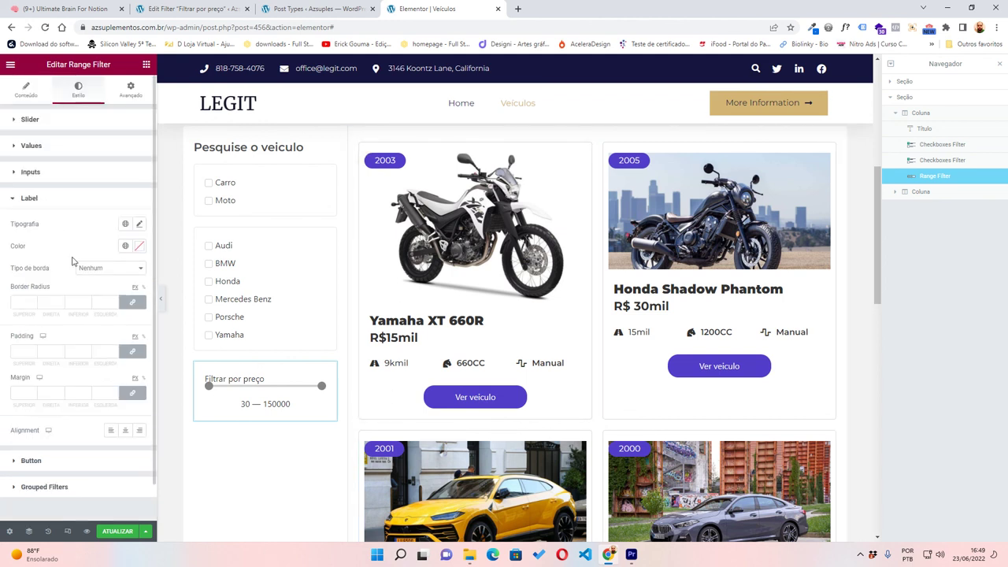
pyautogui.click(139, 224)
pyautogui.click(107, 276)
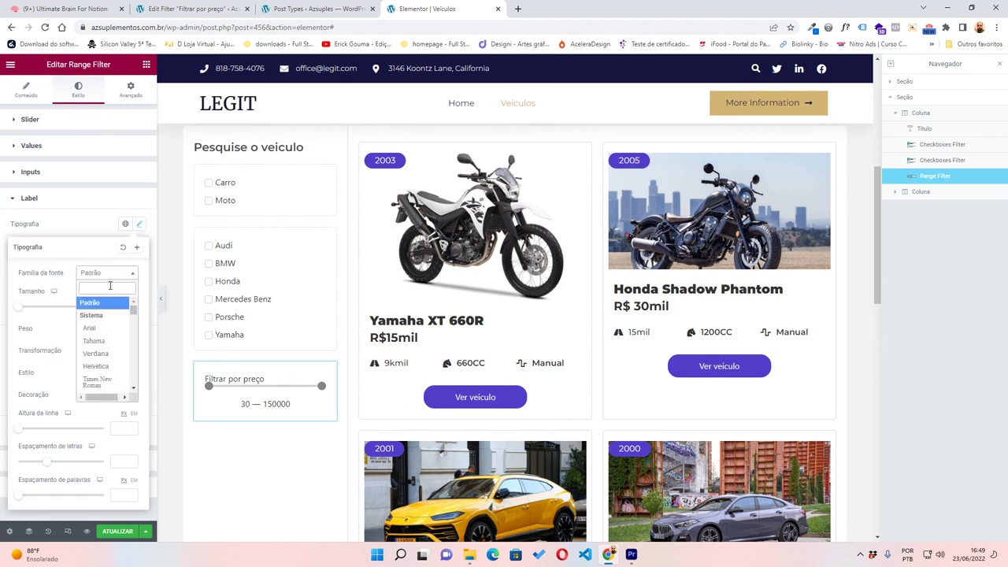
pyautogui.write('mont')
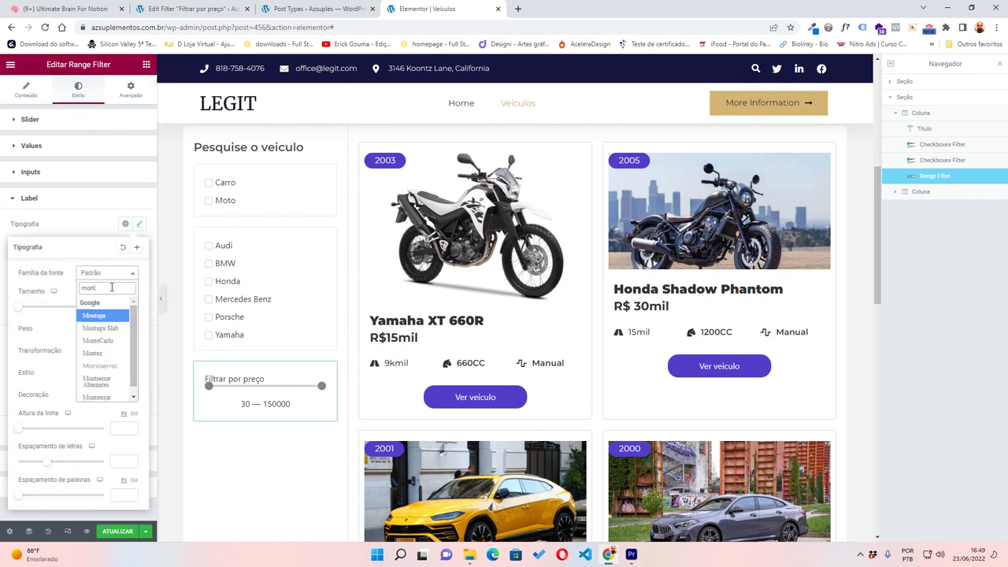
pyautogui.click(101, 366)
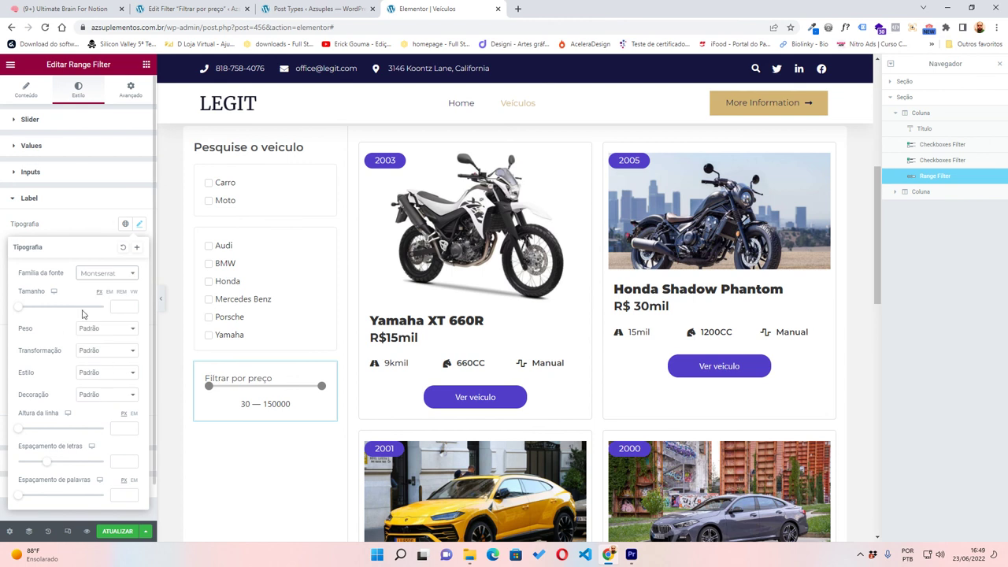
pyautogui.click(139, 225)
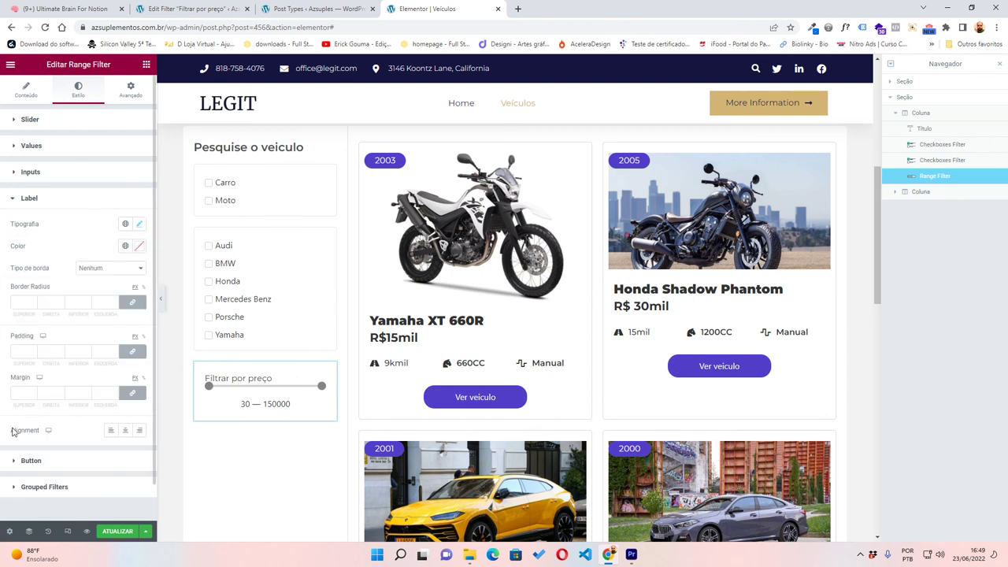
# - Centre the price filter's label and set its margin to 5 px at the top and 20 px at the bottom
pyautogui.click(125, 431)
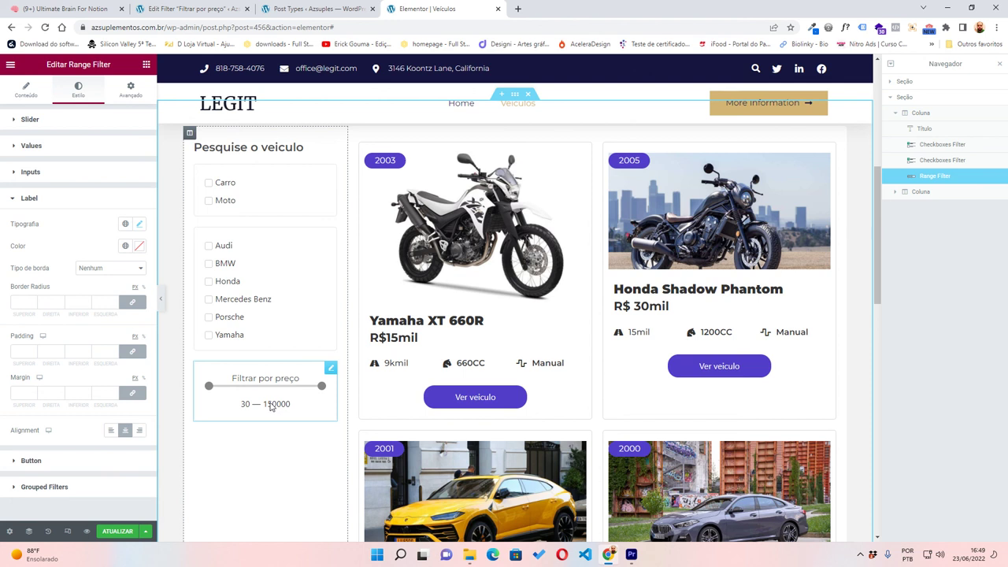
pyautogui.click(132, 393)
pyautogui.click(32, 393)
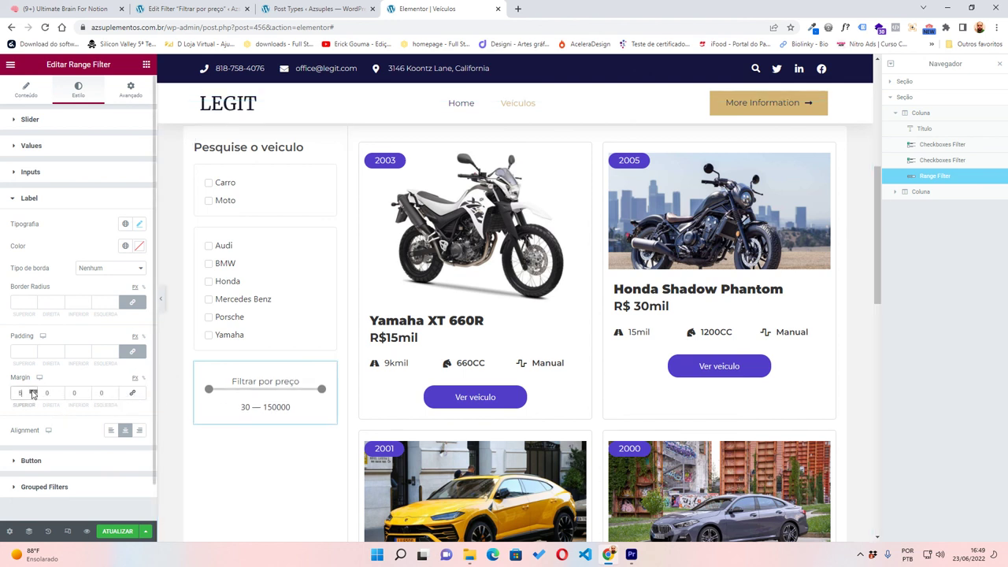
pyautogui.click(32, 392)
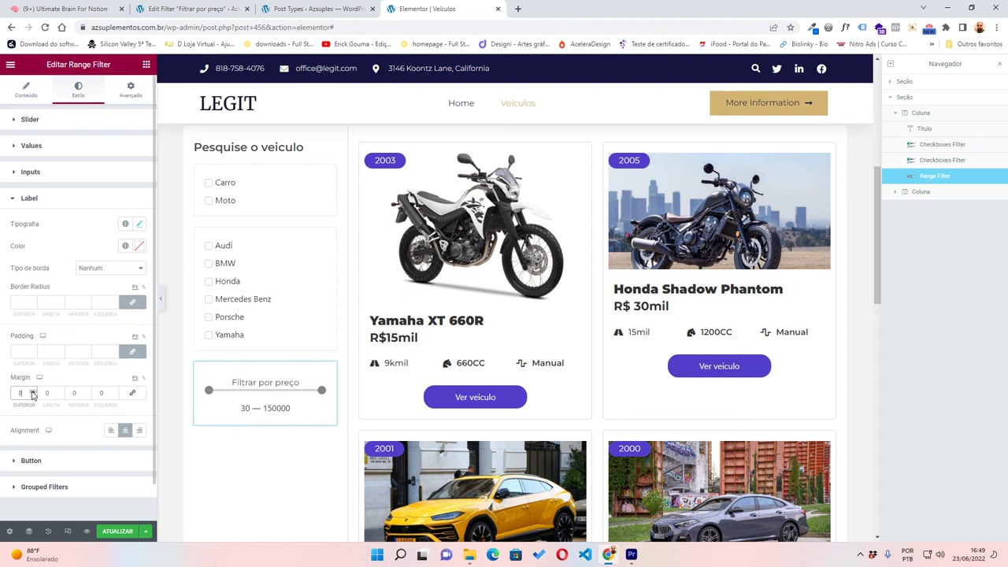
pyautogui.click(33, 398)
pyautogui.click(33, 397)
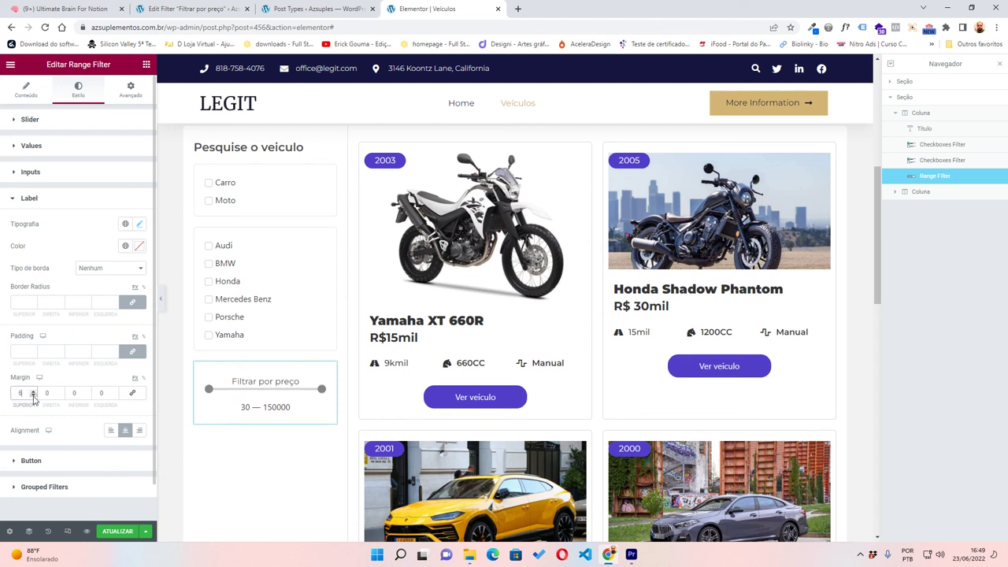
pyautogui.click(33, 398)
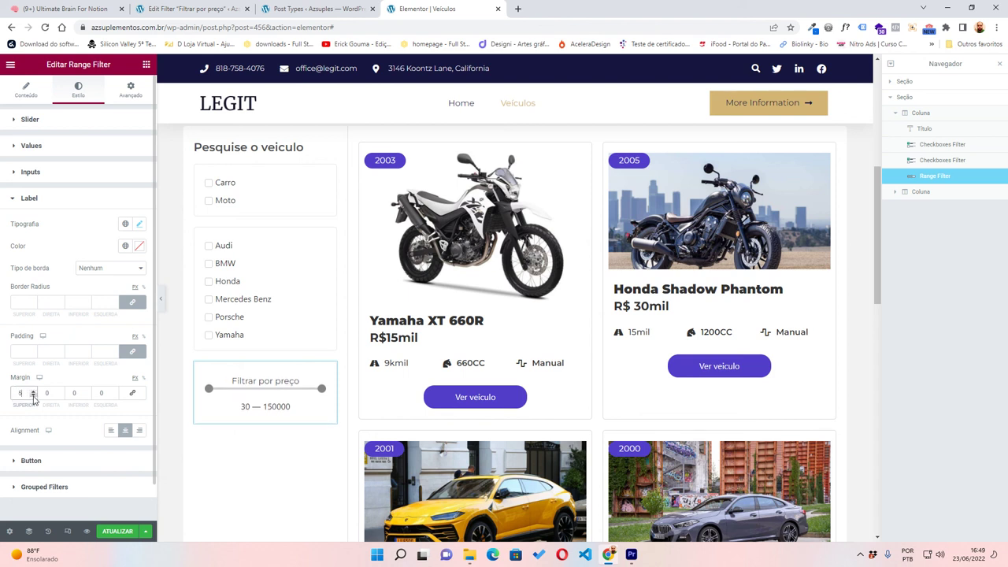
pyautogui.doubleClick(84, 392)
pyautogui.write('20')
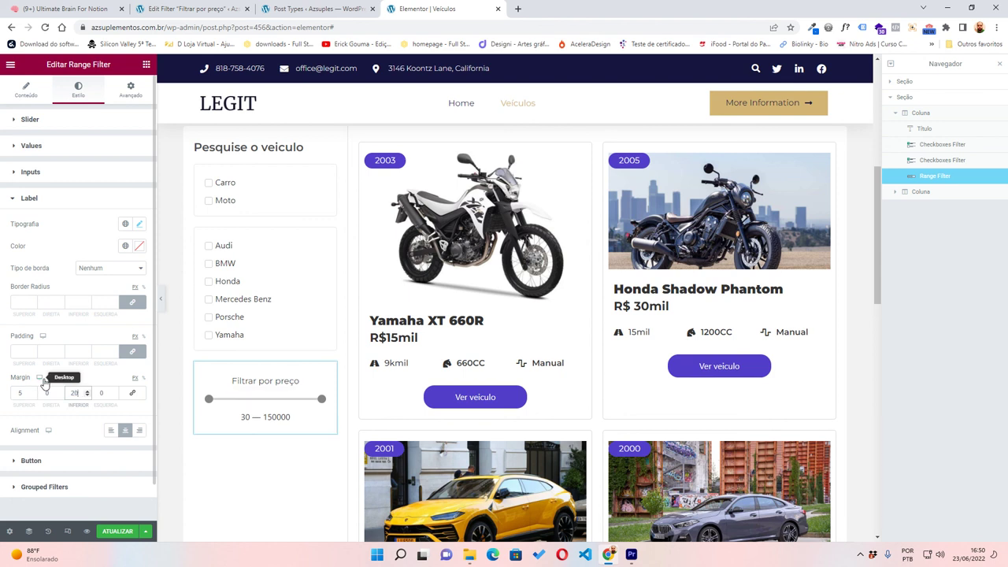
# - Preview the search column with the editor panel hidden, restore the panel and update the page
pyautogui.click(160, 303)
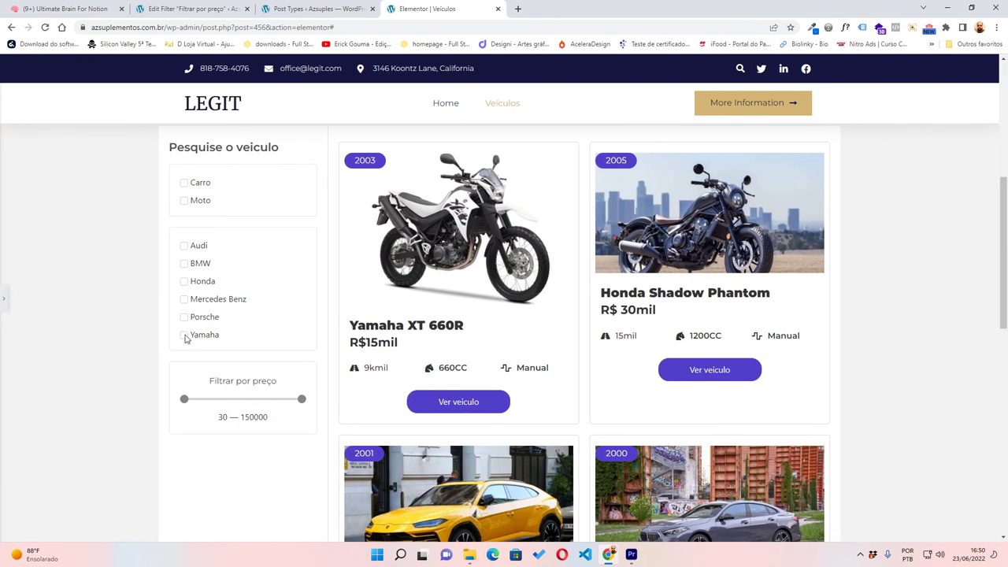
pyautogui.scroll(1, 129, 326)
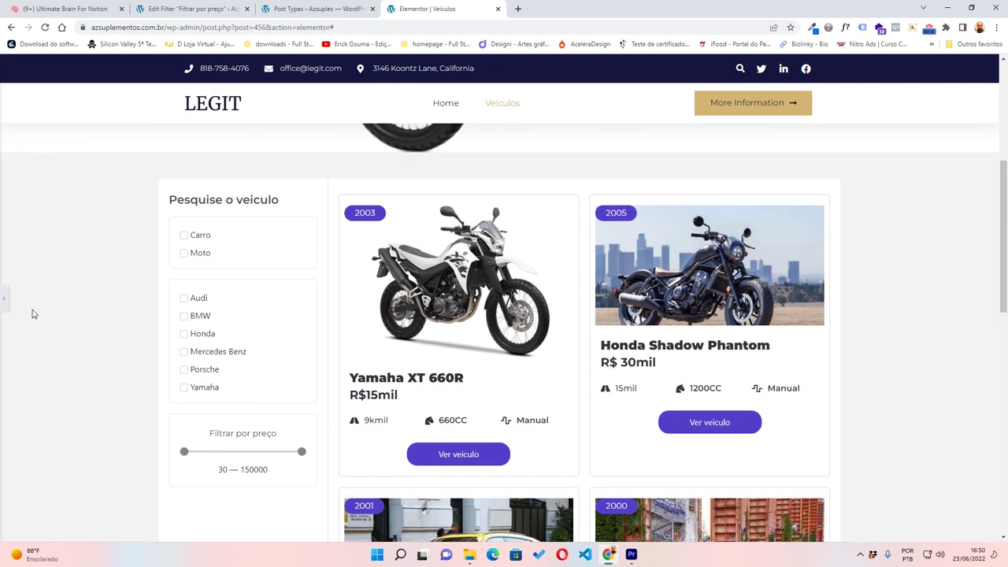
pyautogui.click(4, 297)
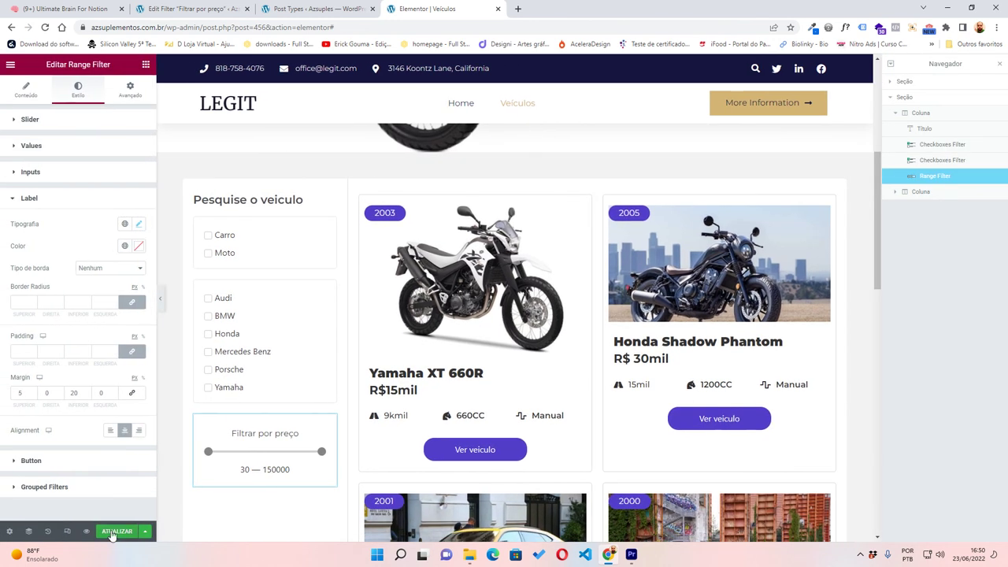
pyautogui.click(111, 531)
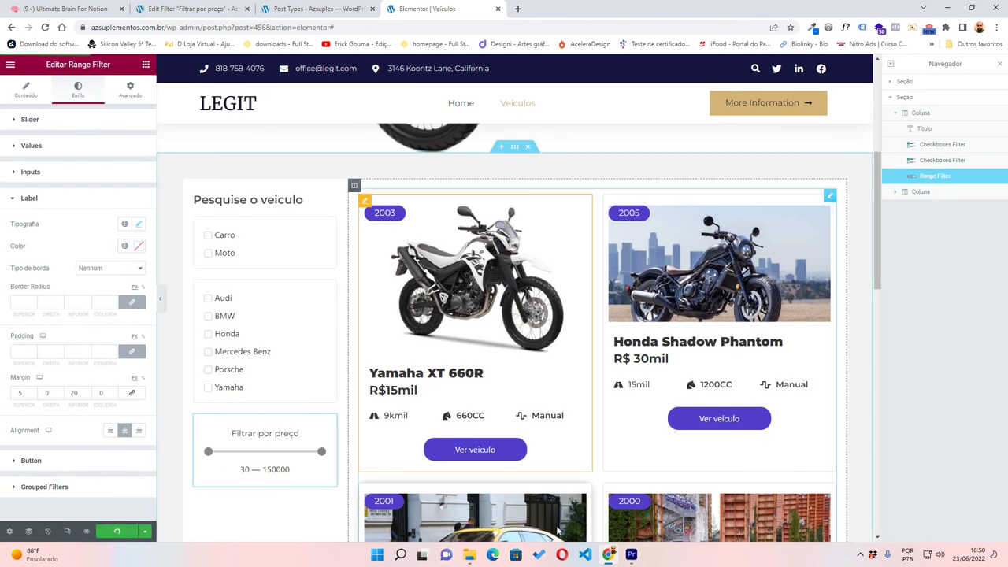
# - Open azsuplementos.com.br in a new incognito window and go to its Veículos page
pyautogui.click(997, 28)
pyautogui.click(961, 72)
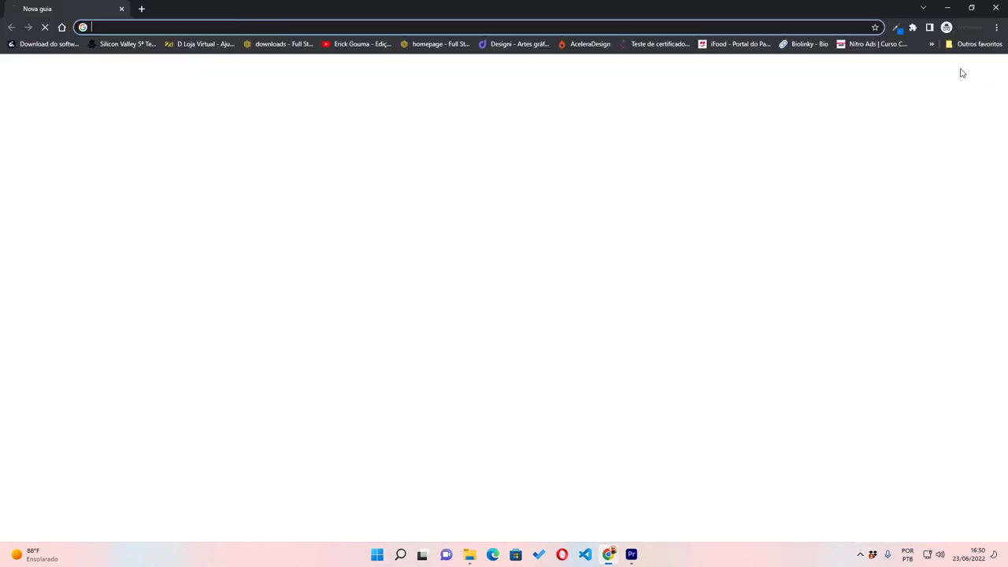
pyautogui.write('azsuplementos.com.br')
pyautogui.press('Return')
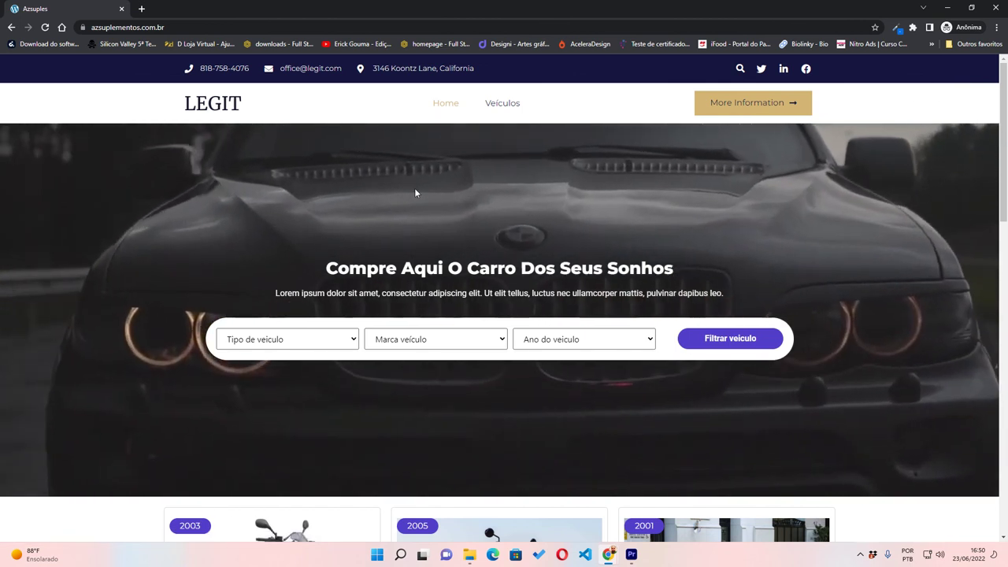
pyautogui.click(520, 104)
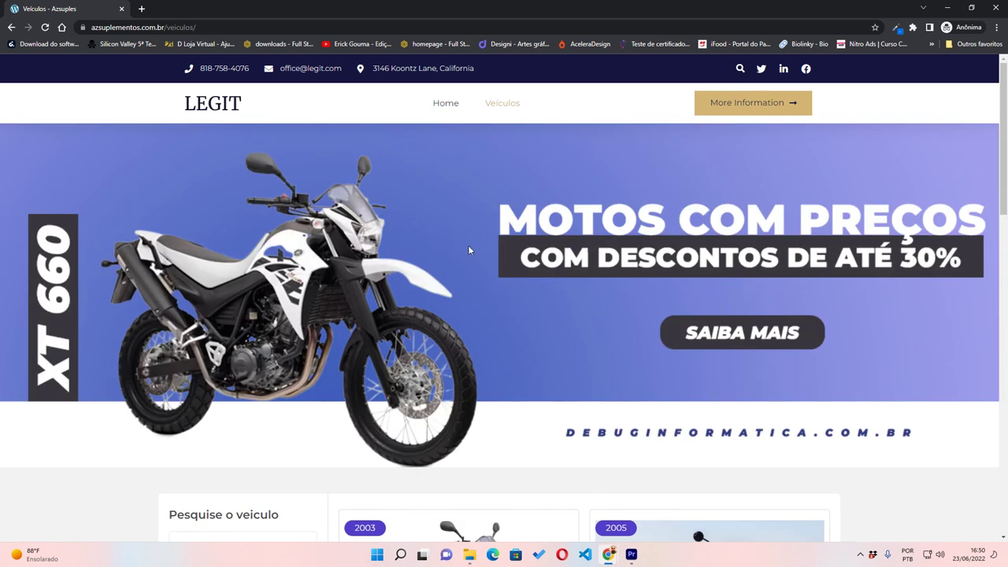
# - Test the live filters by selecting vehicle type Carro and brand Porsche, reviewing the listed vehicles
pyautogui.scroll(-1, 484, 245)
pyautogui.scroll(-2, 315, 287)
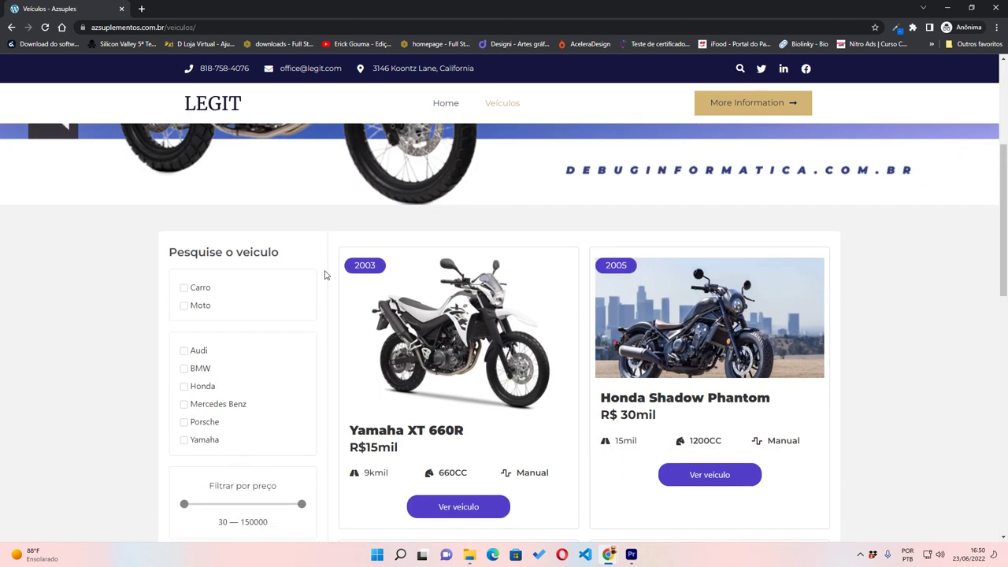
pyautogui.click(186, 289)
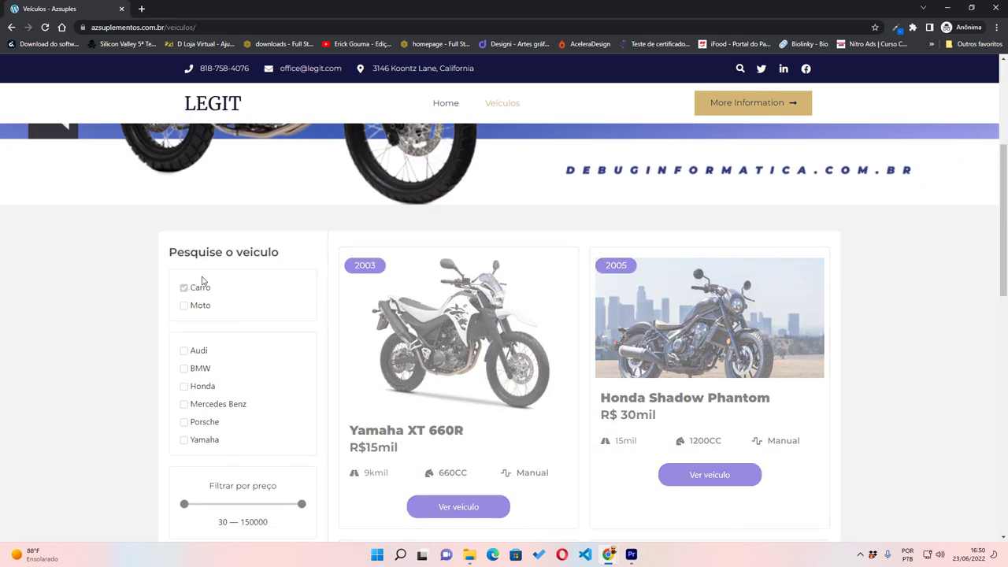
pyautogui.scroll(-2, 228, 236)
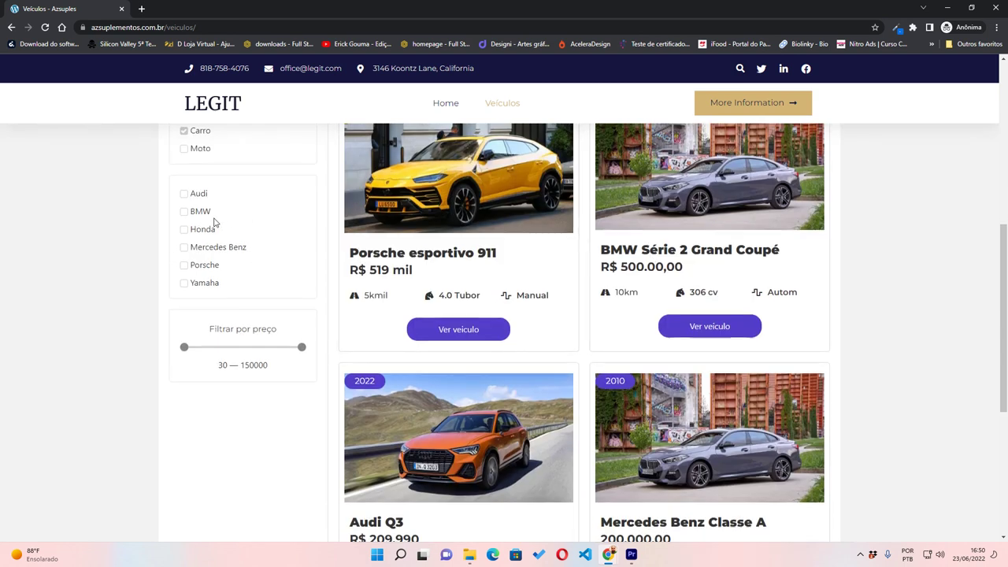
pyautogui.scroll(-3, 288, 234)
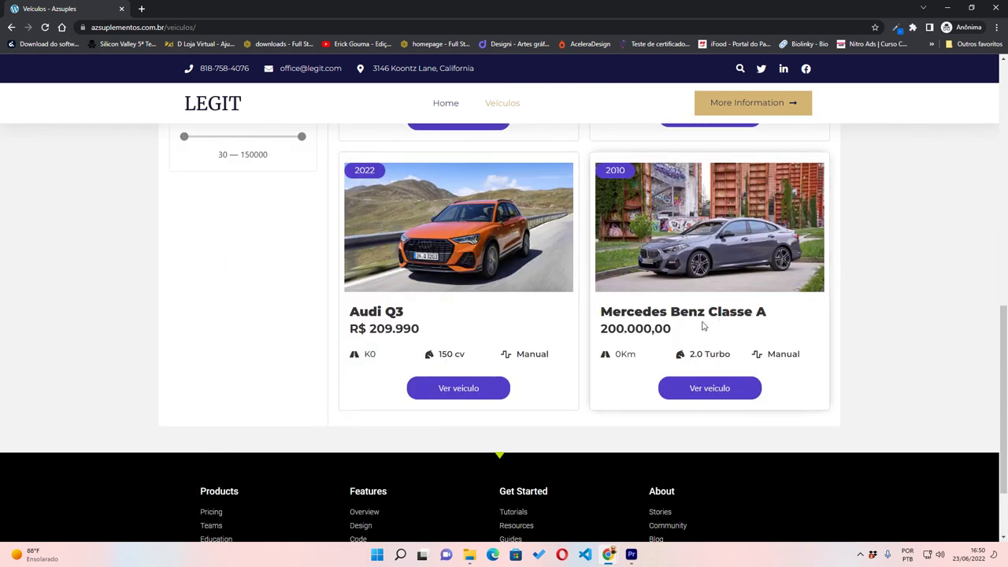
pyautogui.scroll(3, 520, 291)
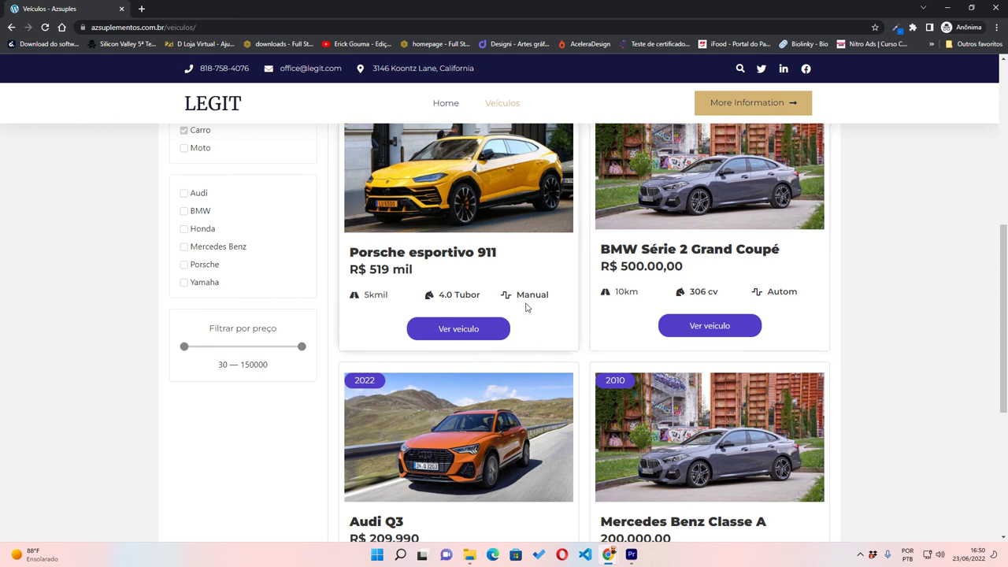
pyautogui.scroll(-1, 526, 307)
pyautogui.scroll(2, 520, 290)
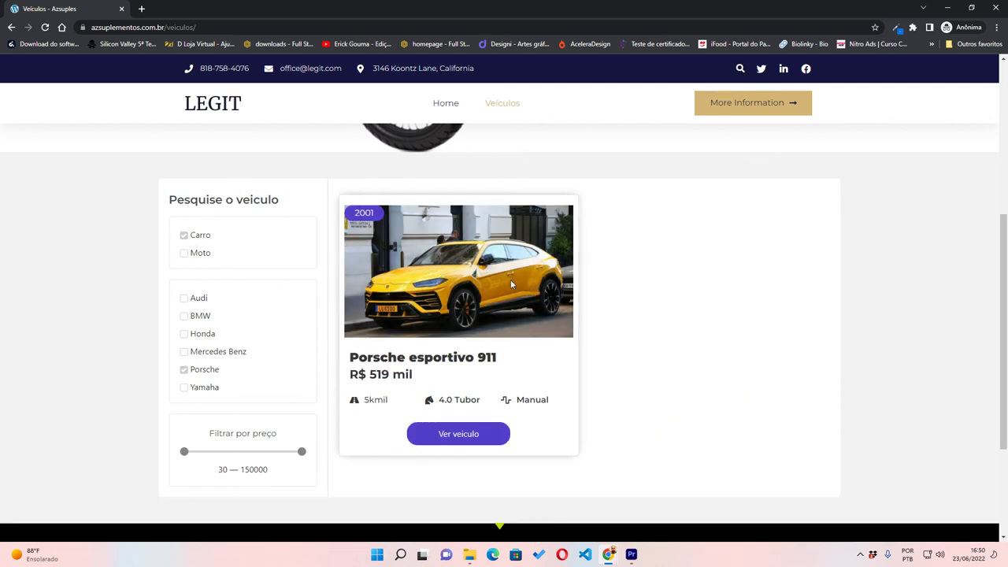
# - Clear the Porsche filter and test the Yamaha brand combined with Carro, clearing Yamaha again after checking the listing
pyautogui.click(183, 370)
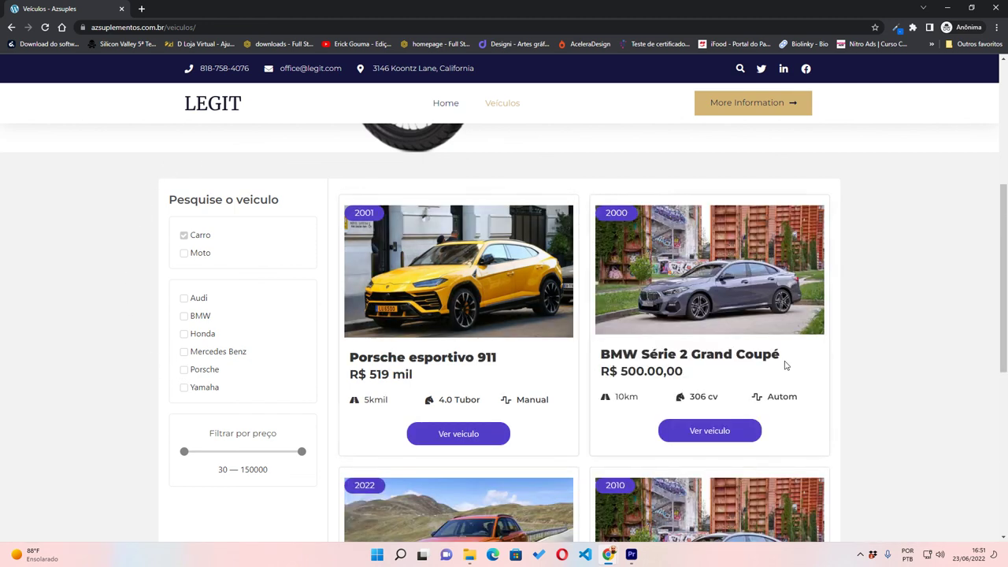
pyautogui.click(182, 370)
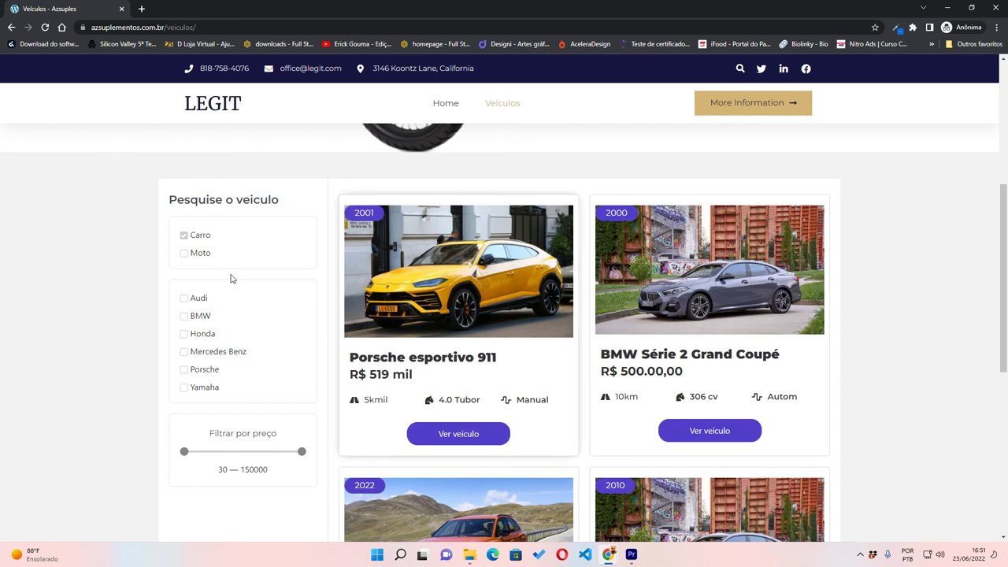
pyautogui.scroll(-2, 221, 283)
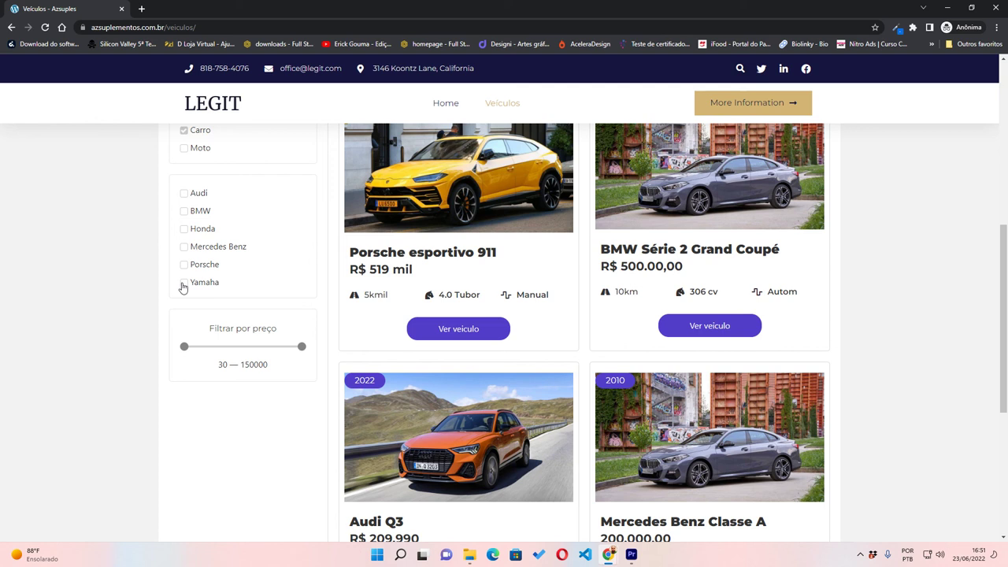
pyautogui.click(183, 286)
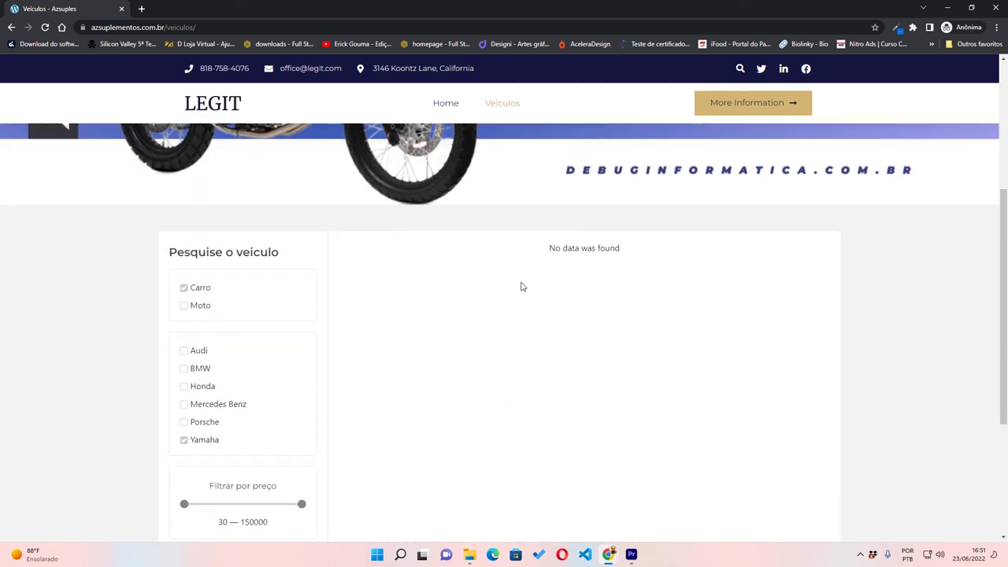
pyautogui.click(183, 441)
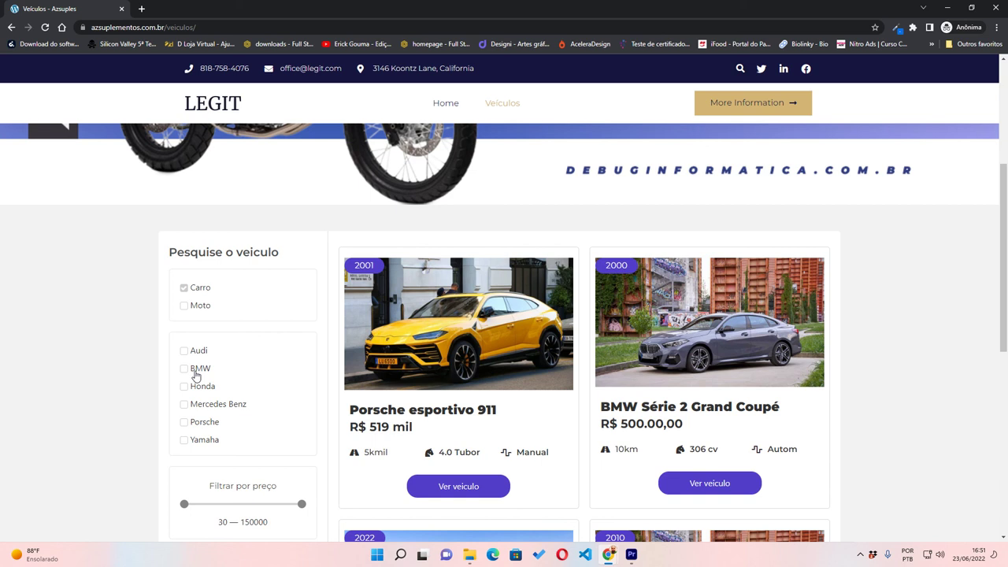
# - Clear and reapply the Carro filter, and try to lower the maximum of the price range slider
pyautogui.click(183, 288)
pyautogui.scroll(-1, 225, 396)
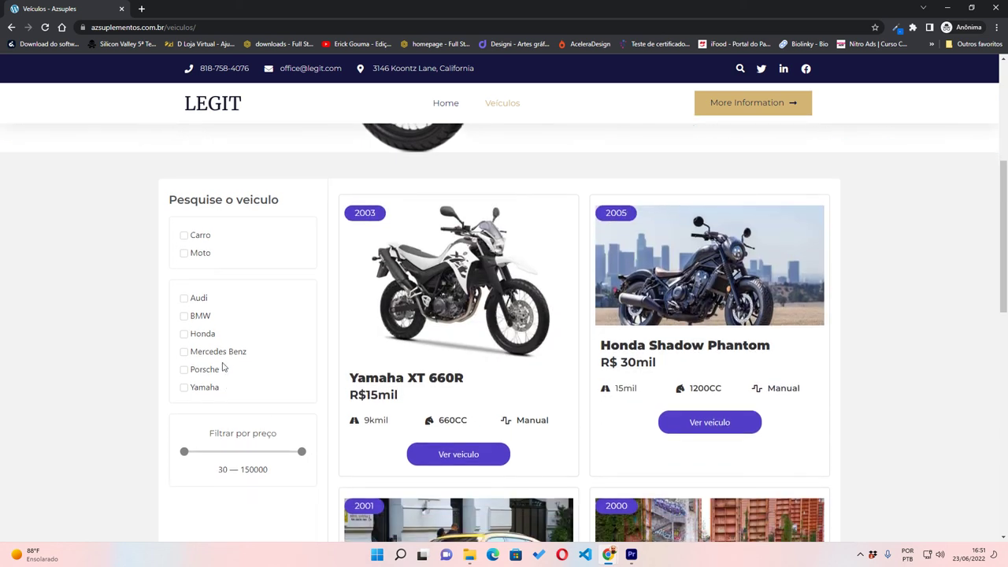
pyautogui.click(186, 238)
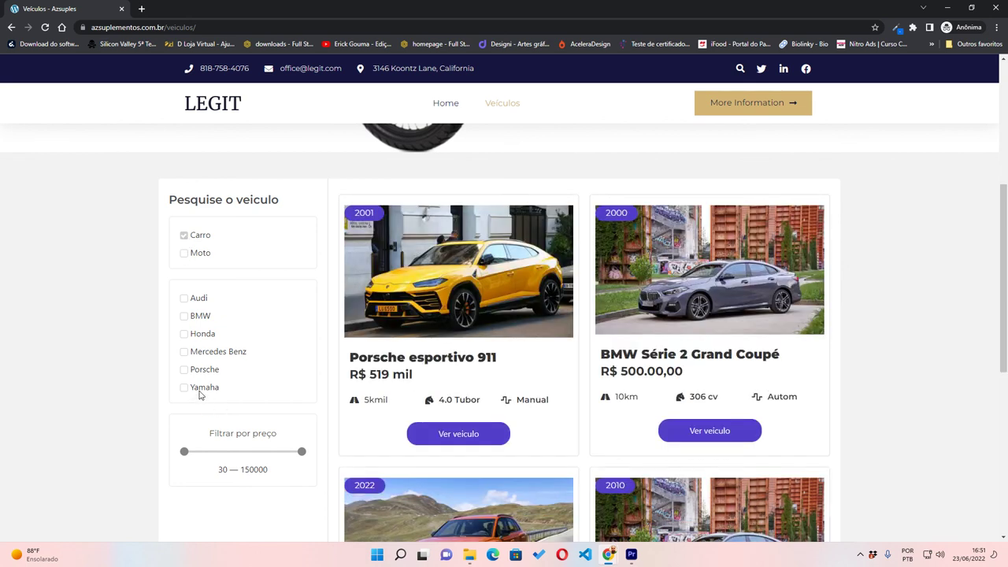
pyautogui.scroll(-2, 336, 418)
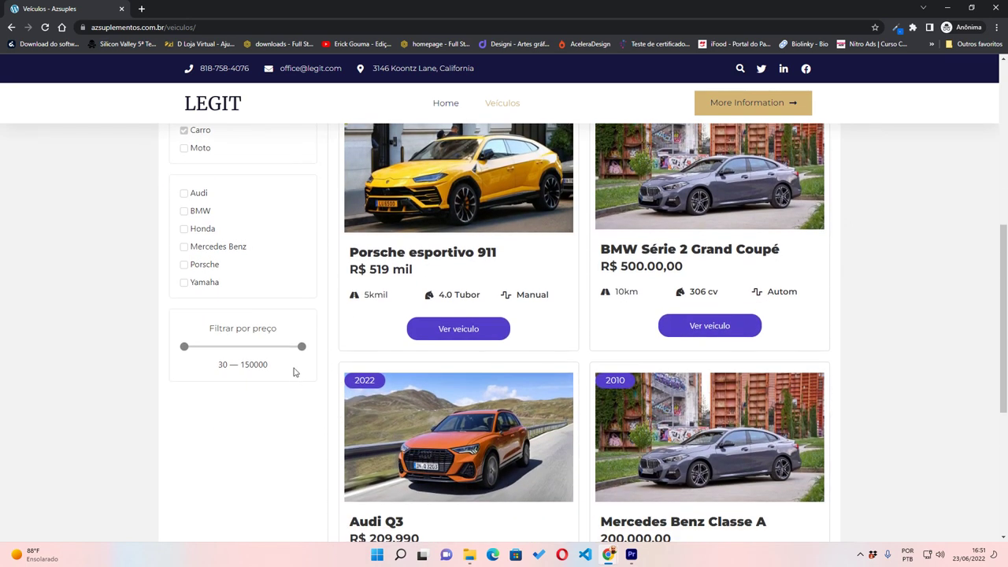
pyautogui.scroll(3, 197, 288)
pyautogui.scroll(-2, 236, 339)
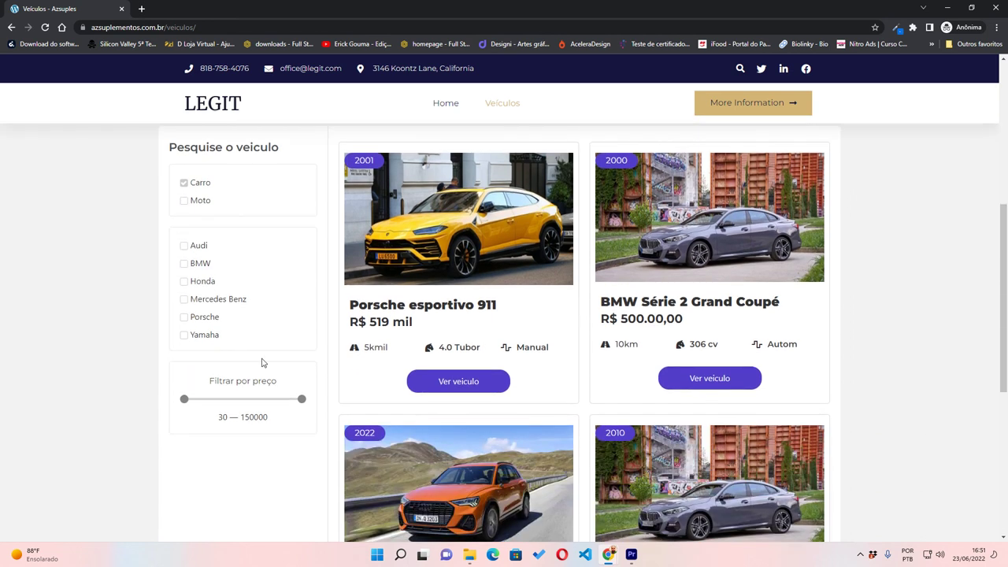
pyautogui.moveTo(302, 400)
pyautogui.mouseDown()
pyautogui.moveTo(189, 400)
pyautogui.moveTo(313, 410)
pyautogui.moveTo(291, 407)
pyautogui.mouseUp()
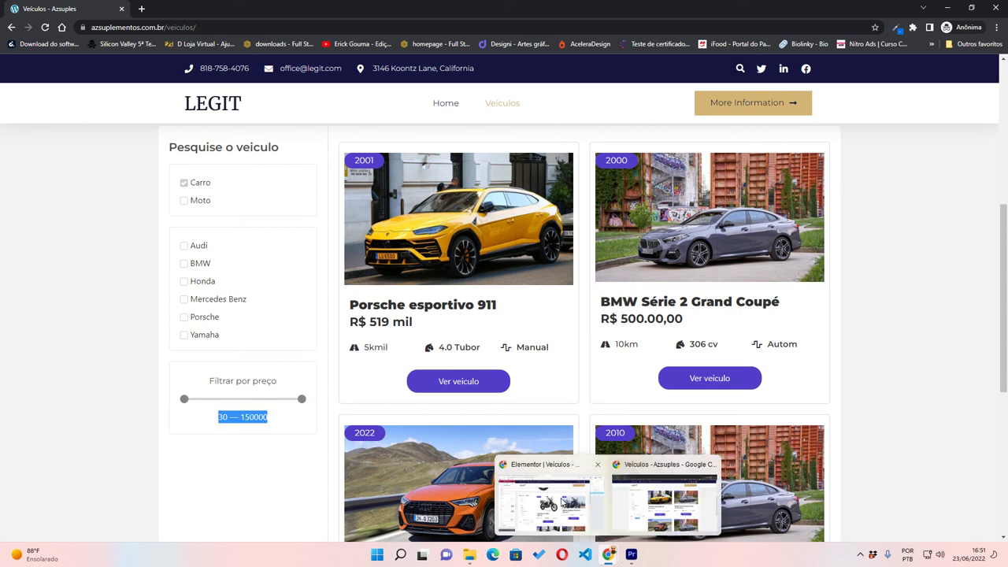
# - Return to the Elementor editor window, set the price Range Filter to apply to JetEngine and update the page
pyautogui.click(581, 522)
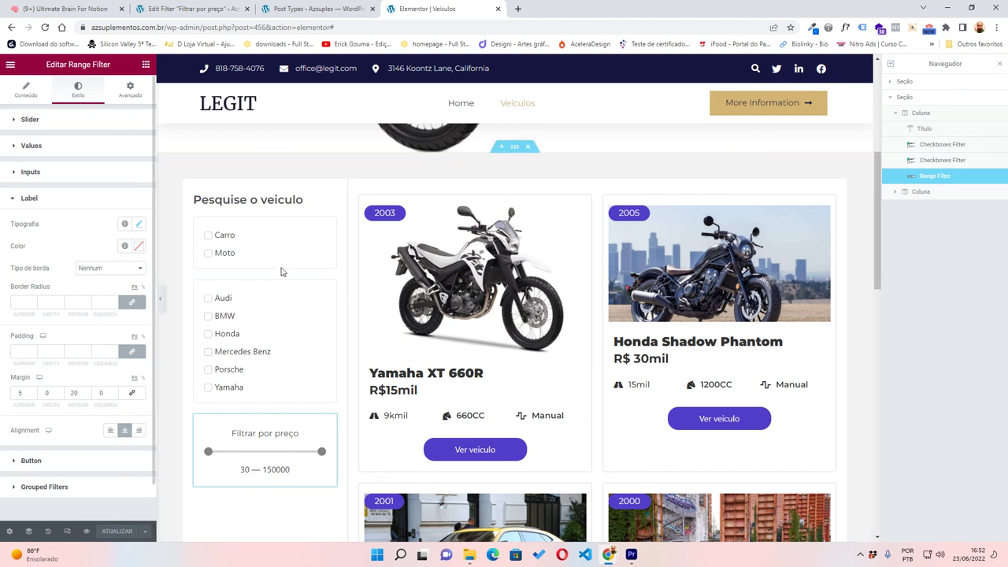
pyautogui.click(25, 89)
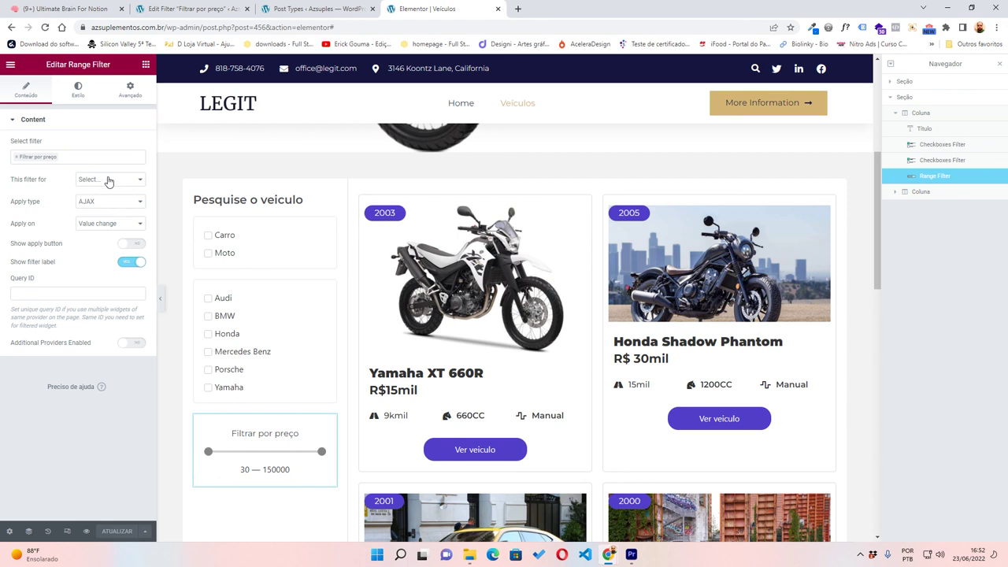
pyautogui.click(108, 180)
pyautogui.click(124, 251)
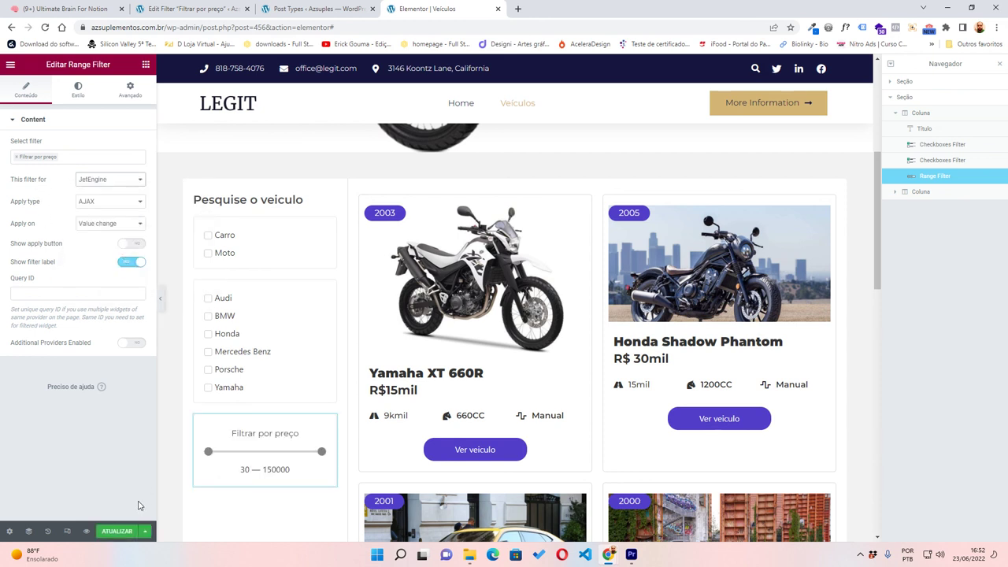
pyautogui.click(124, 531)
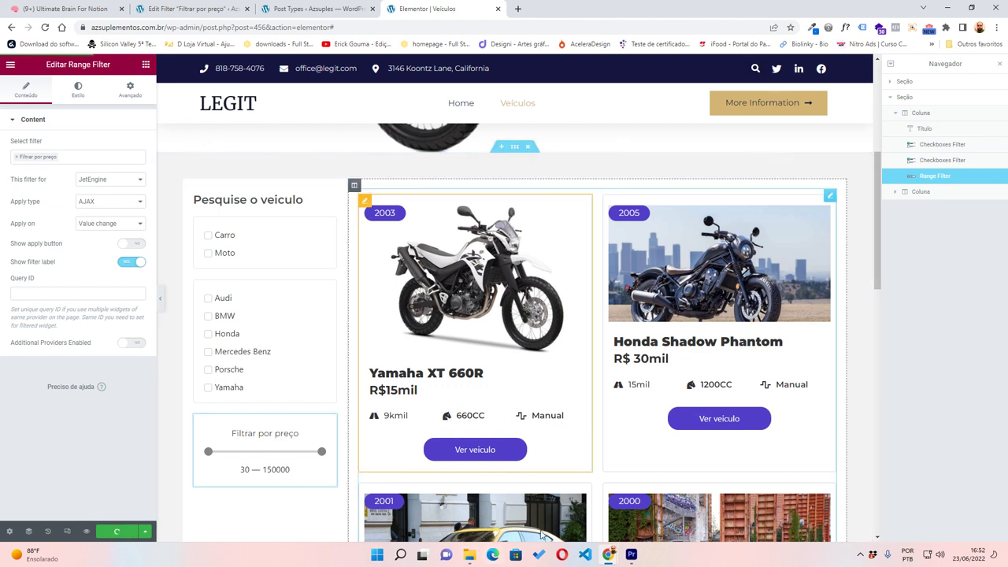
# - Switch to the incognito window and reload the live Veículos page
pyautogui.moveTo(608, 553)
pyautogui.click(693, 504)
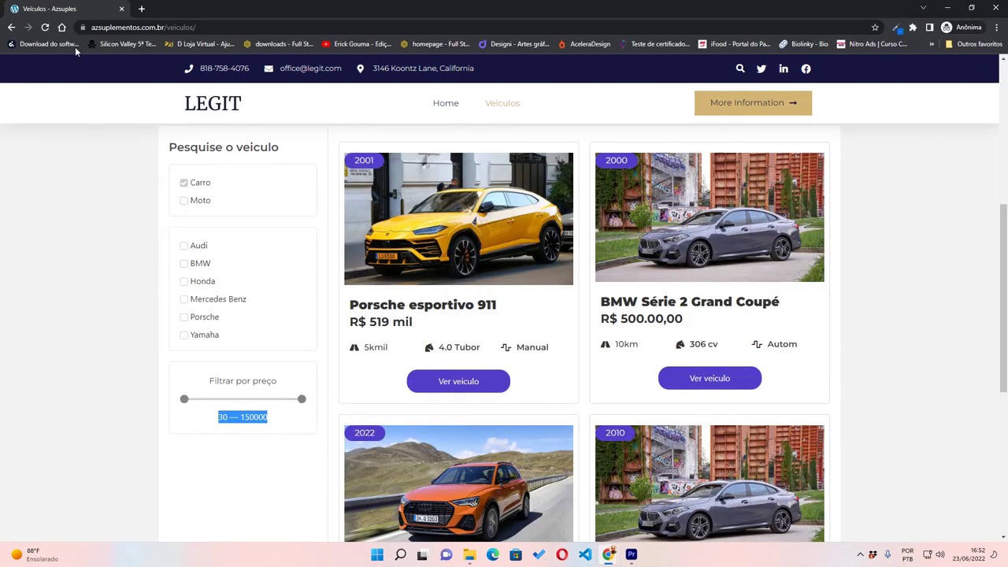
pyautogui.click(45, 27)
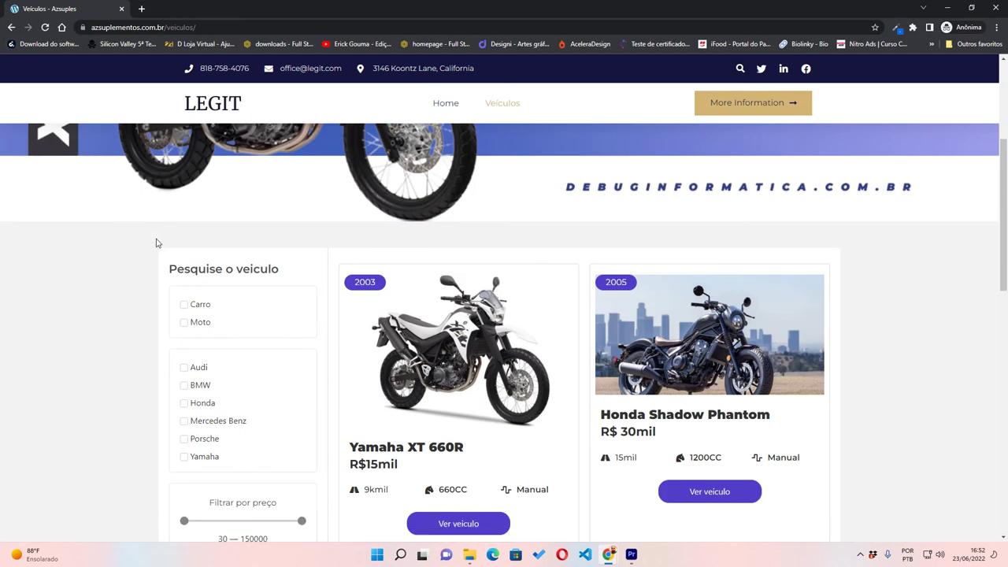
# - Filter the live vehicle listing by Carro and look through the resulting cards
pyautogui.scroll(-2, 156, 243)
pyautogui.click(184, 219)
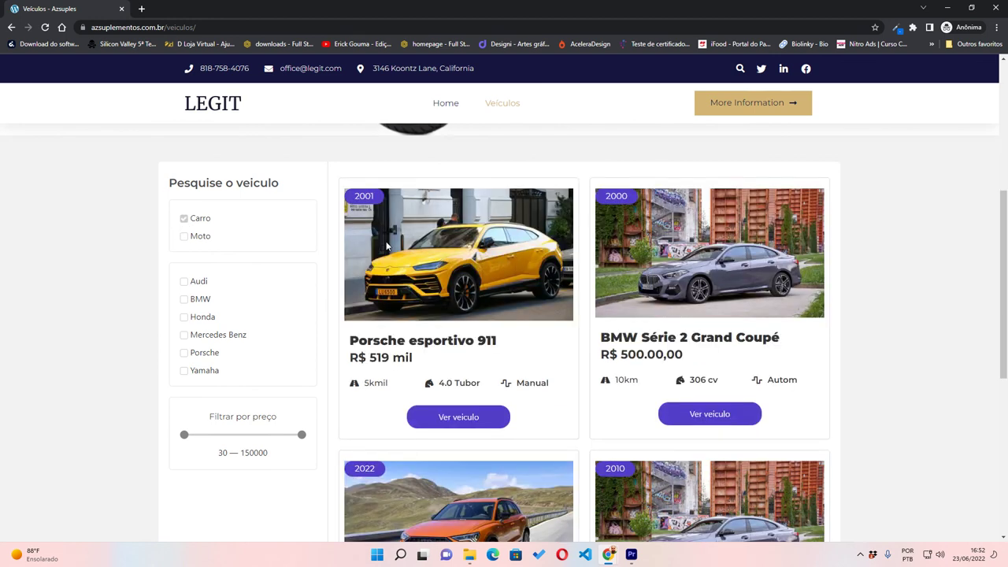
pyautogui.scroll(-5, 561, 255)
pyautogui.scroll(3, 446, 254)
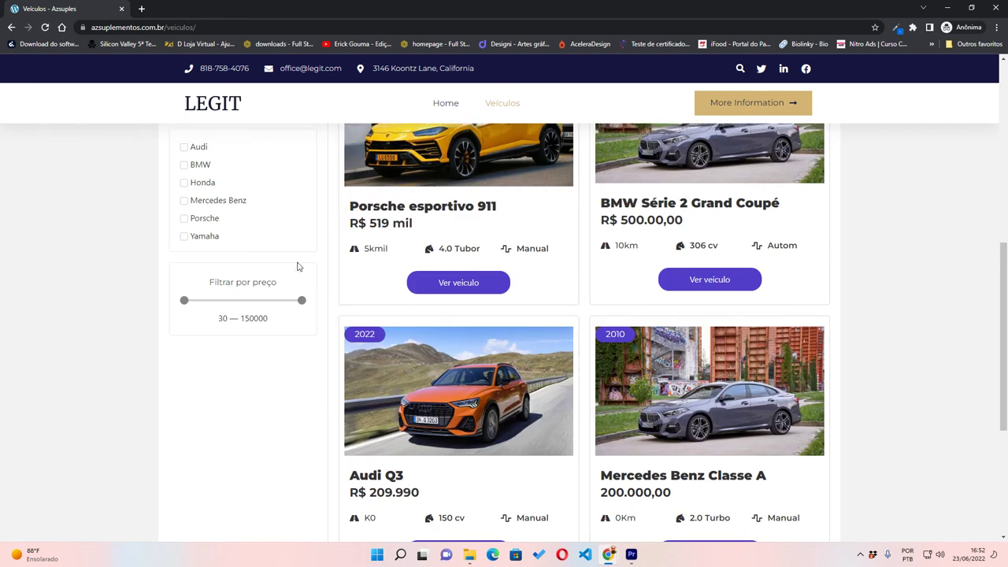
pyautogui.scroll(3, 298, 266)
# - Test the price range with a maximum of 47188 combined with the Carro filter, and restore the maximum to 150000
pyautogui.moveTo(276, 425); pyautogui.dragTo(365, 428)
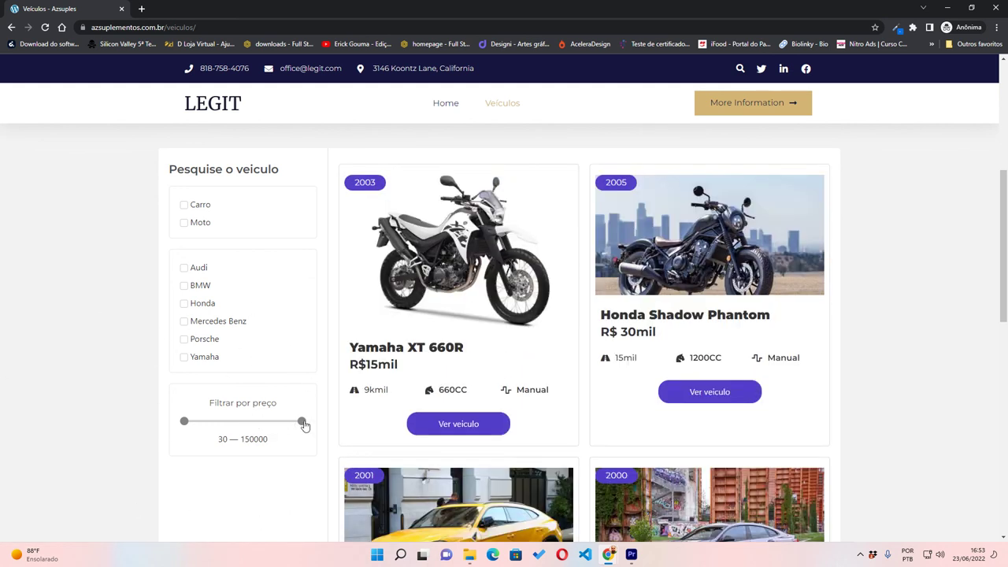
pyautogui.moveTo(304, 425); pyautogui.dragTo(221, 423)
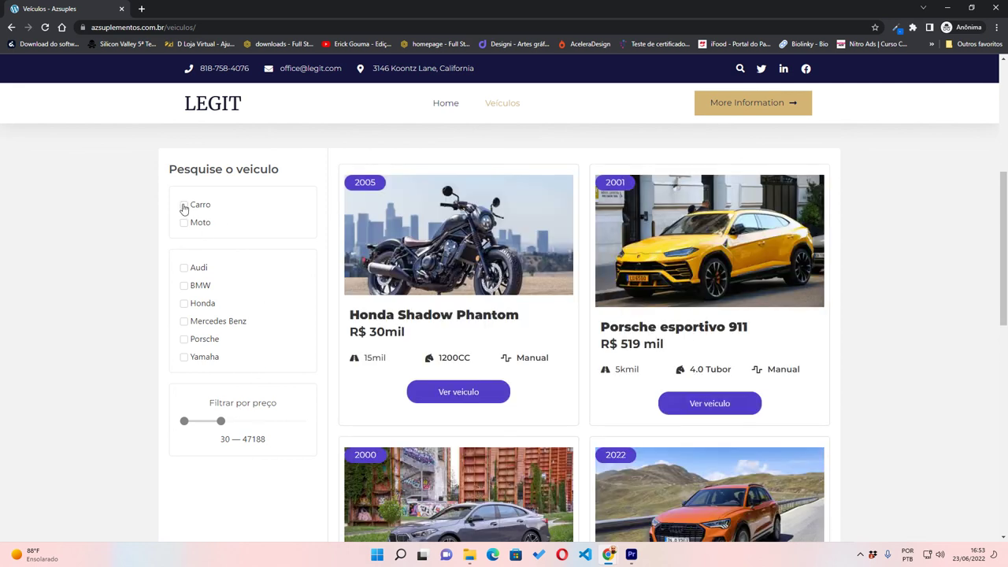
pyautogui.click(183, 206)
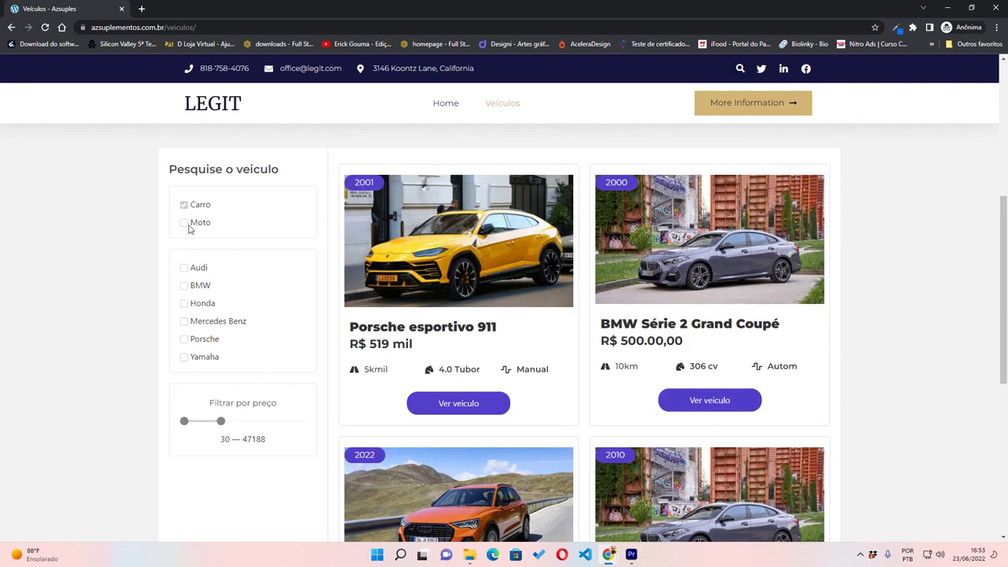
pyautogui.moveTo(219, 424); pyautogui.dragTo(341, 429)
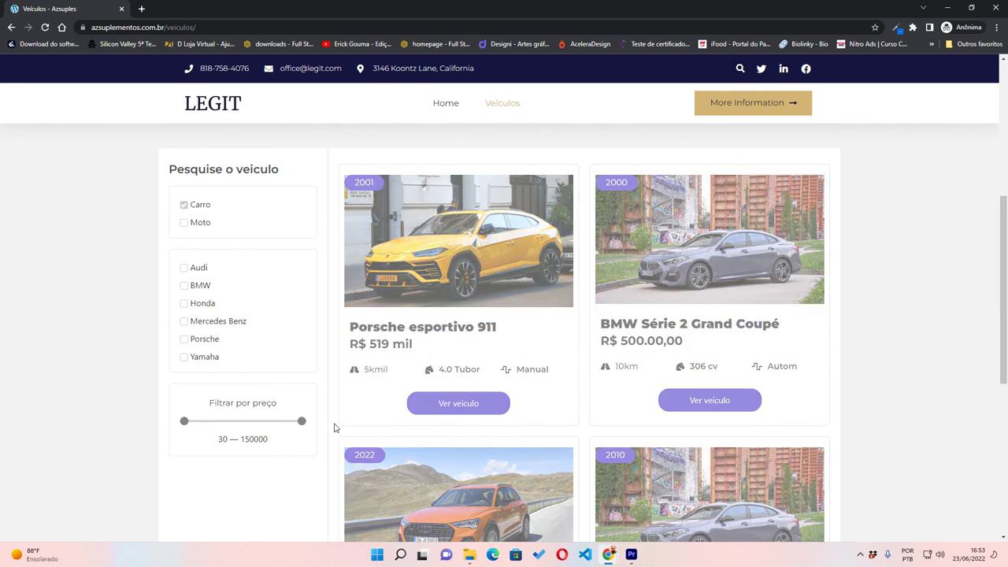
pyautogui.moveTo(183, 421)
pyautogui.mouseDown()
pyautogui.moveTo(234, 423)
pyautogui.moveTo(183, 423)
pyautogui.mouseUp()
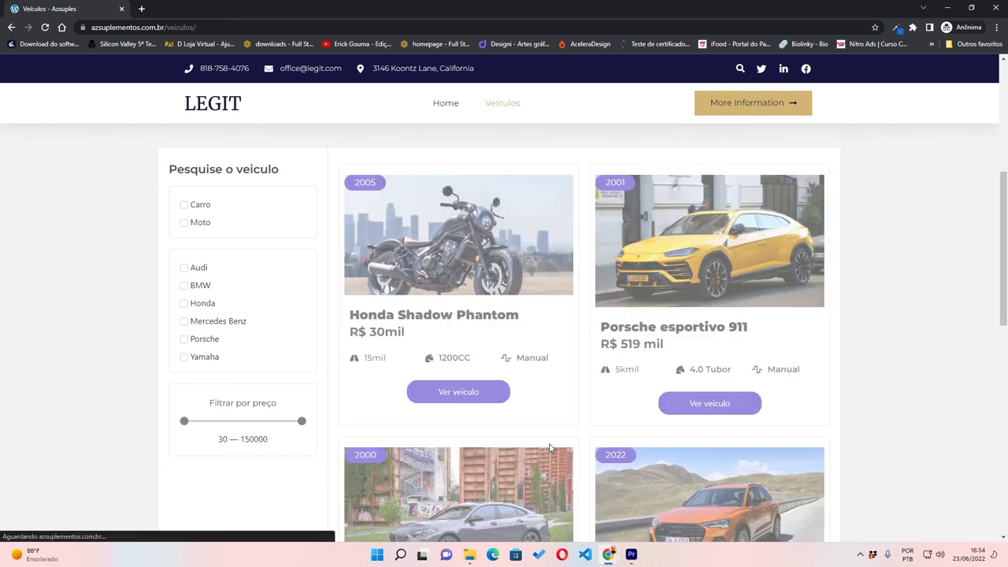
# - Switch to the Elementor editor, move the price Range Filter directly below the Pesquise o veiculo heading and update the page
pyautogui.moveTo(620, 557)
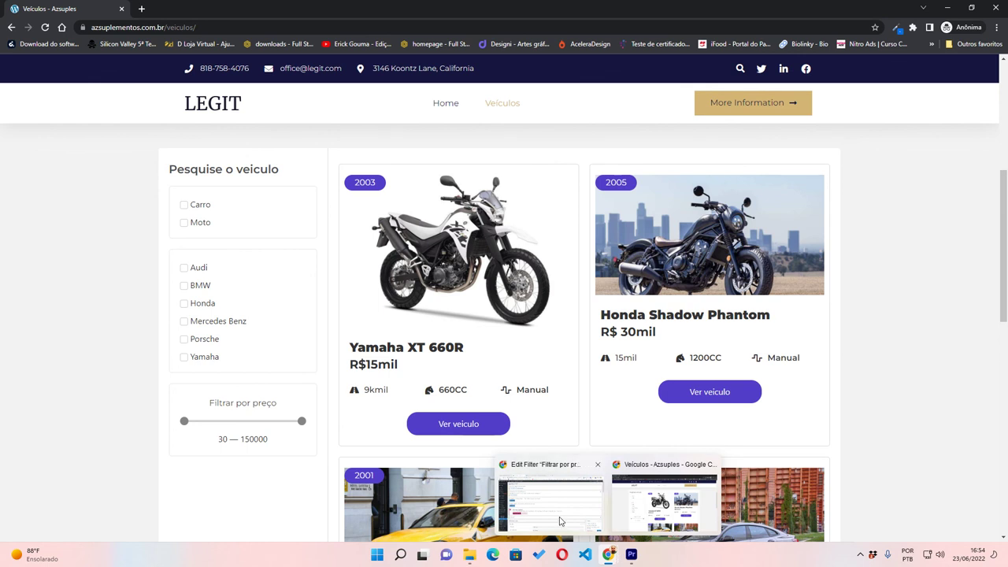
pyautogui.click(561, 523)
pyautogui.click(418, 9)
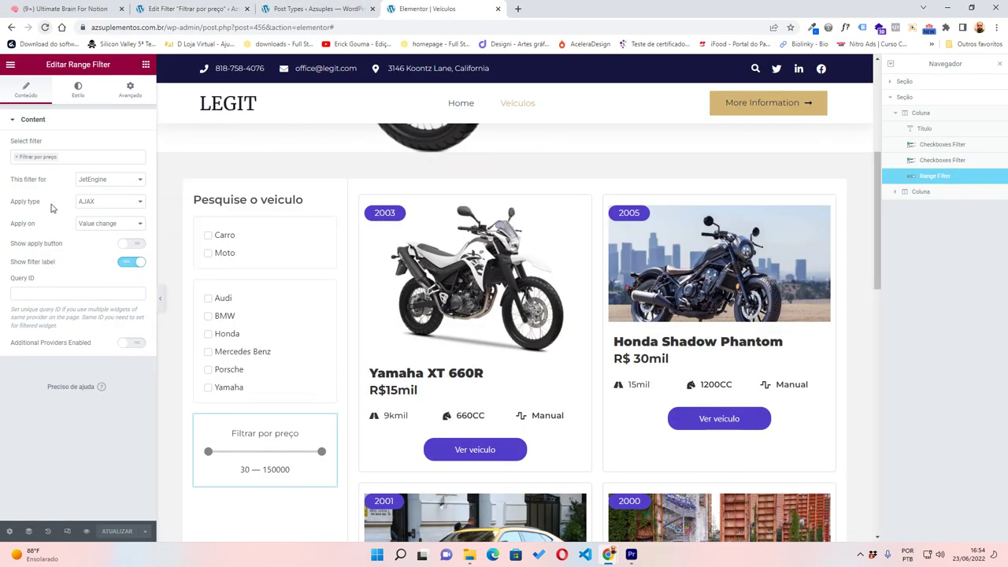
pyautogui.moveTo(331, 421); pyautogui.dragTo(297, 209)
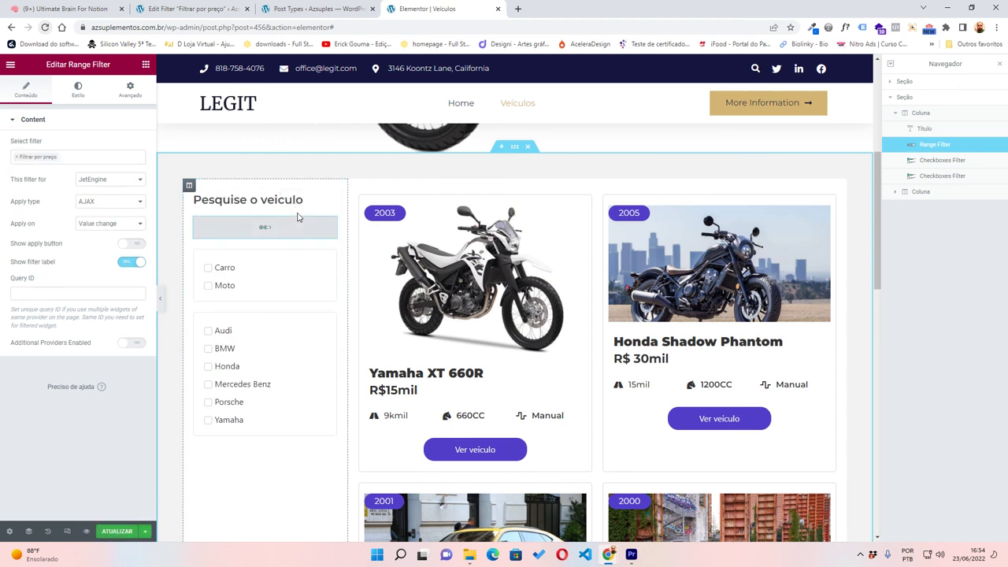
pyautogui.click(118, 532)
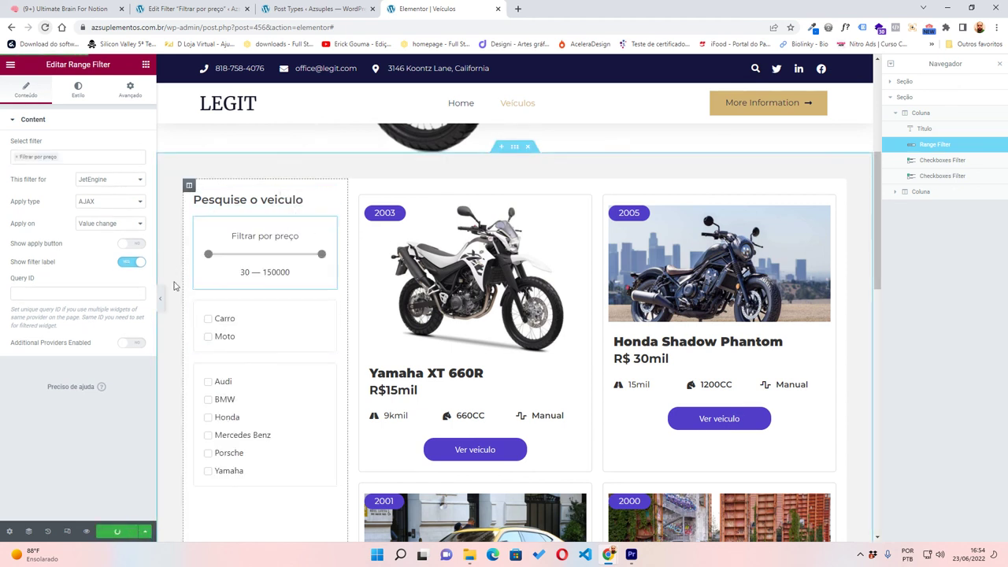
# - Return to the incognito window and reload the Veículos page to check the price filter's new position
pyautogui.moveTo(608, 556)
pyautogui.click(654, 500)
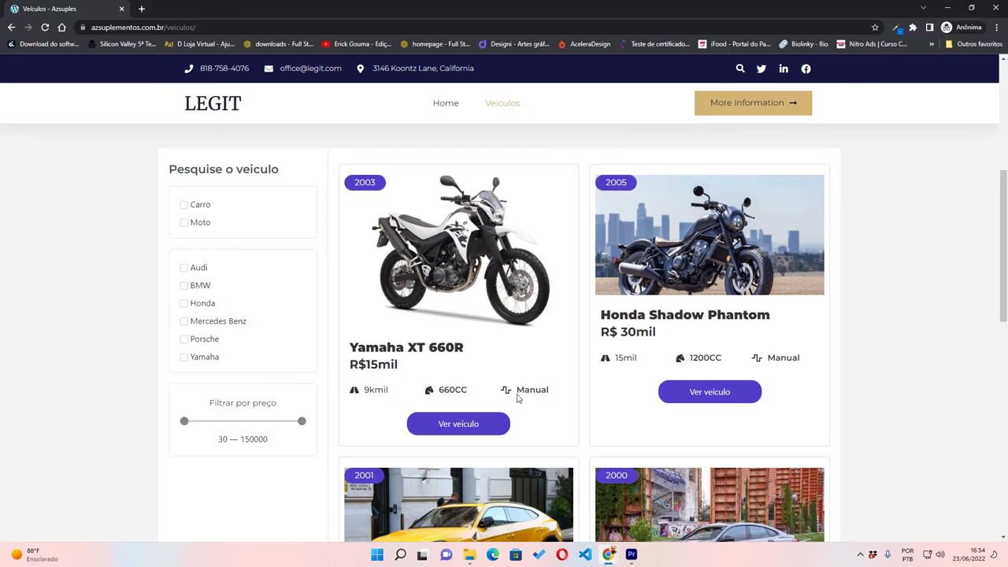
pyautogui.click(45, 26)
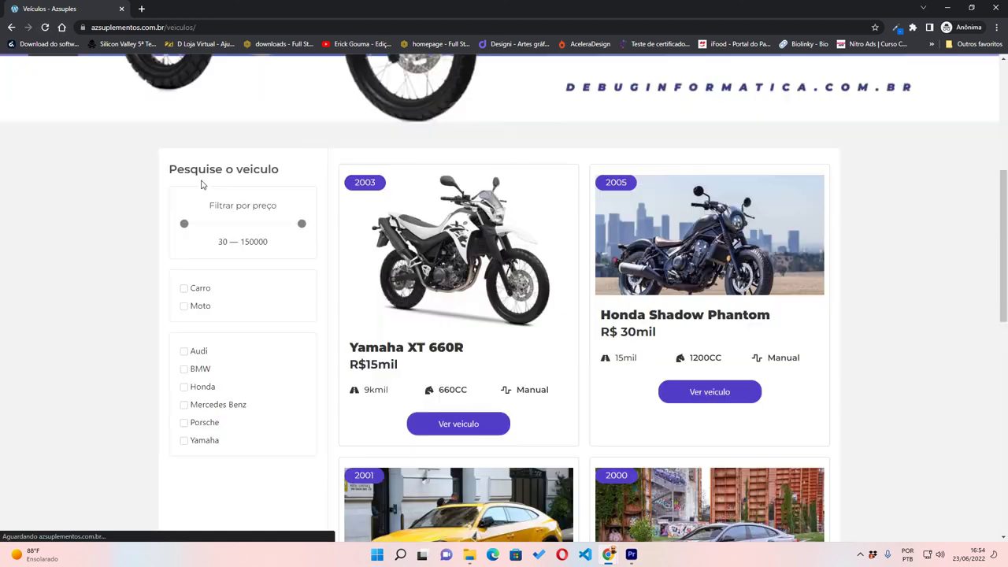
pyautogui.scroll(2, 205, 253)
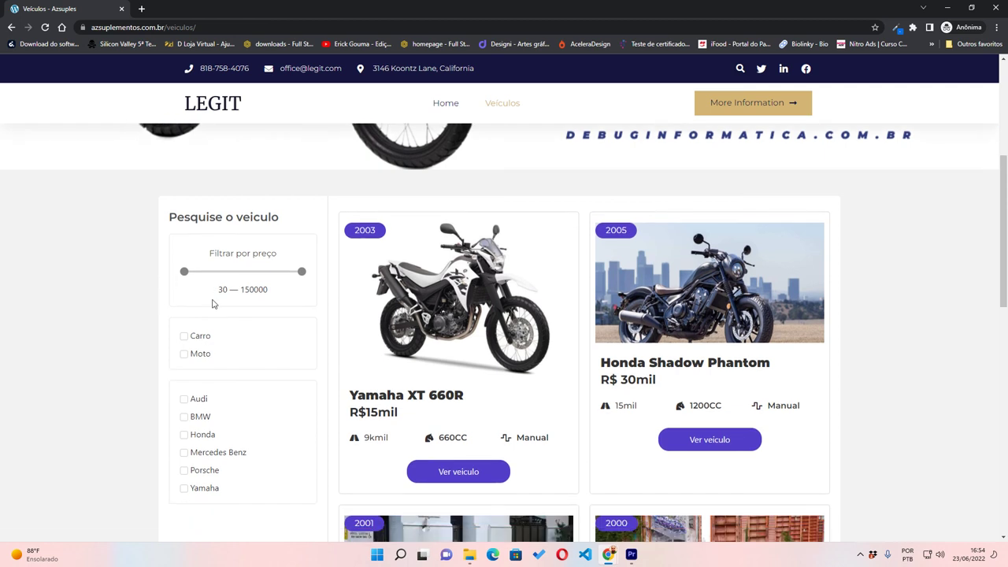
# - Test a price range maximum of 79964 together with the Moto filter, and raise the maximum back to 150000
pyautogui.moveTo(297, 264); pyautogui.dragTo(245, 261)
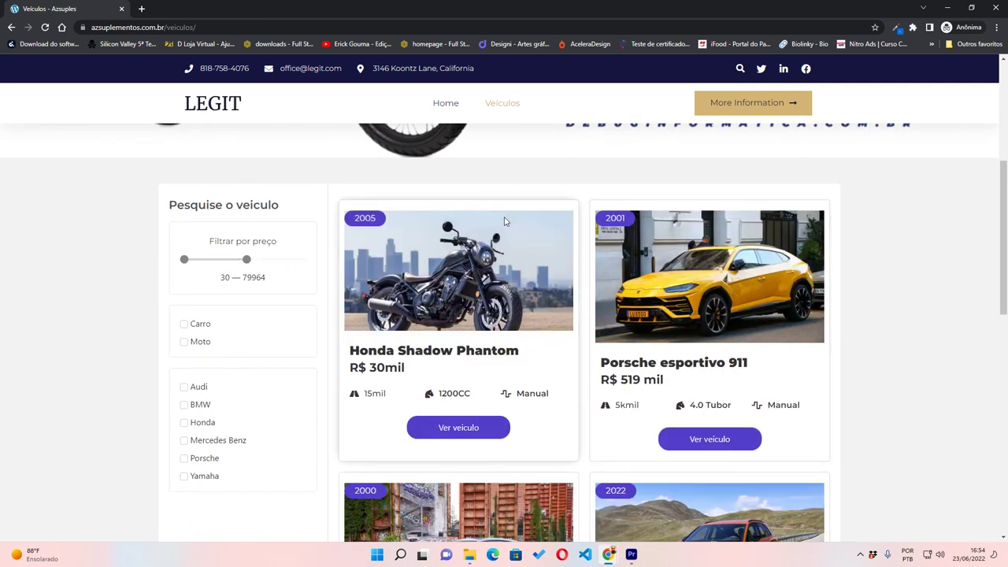
pyautogui.scroll(-5, 635, 321)
pyautogui.scroll(5, 544, 338)
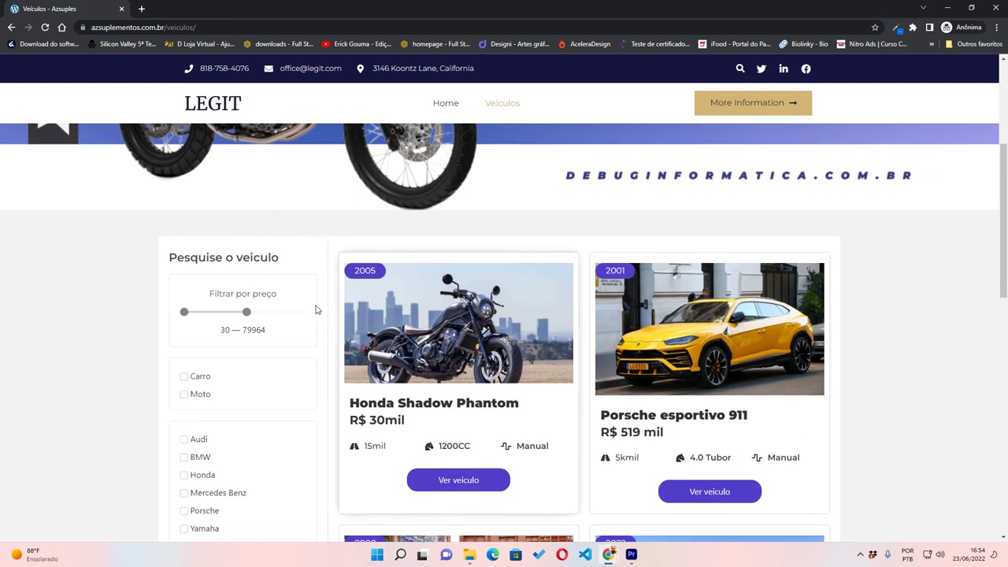
pyautogui.scroll(-1, 384, 342)
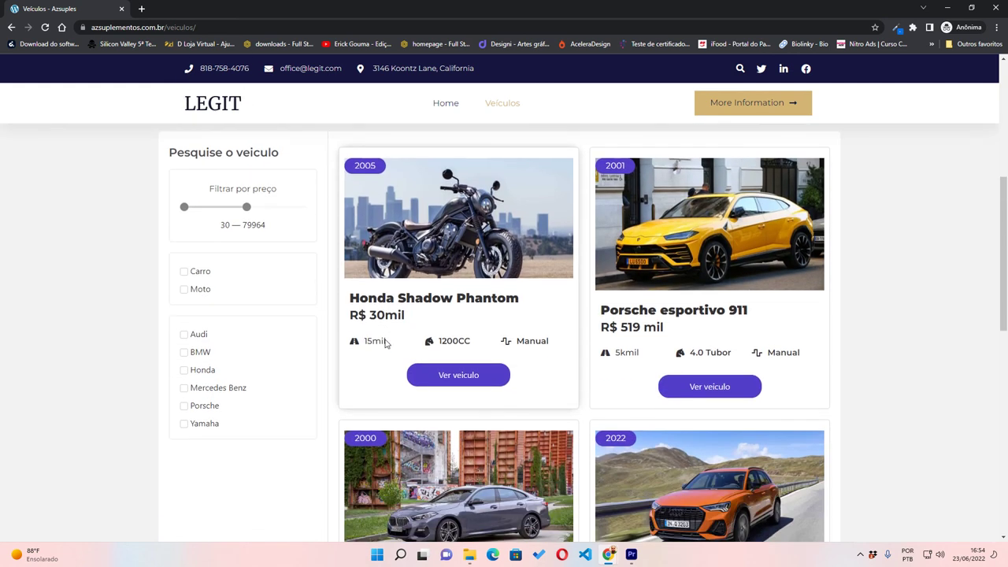
pyautogui.click(184, 290)
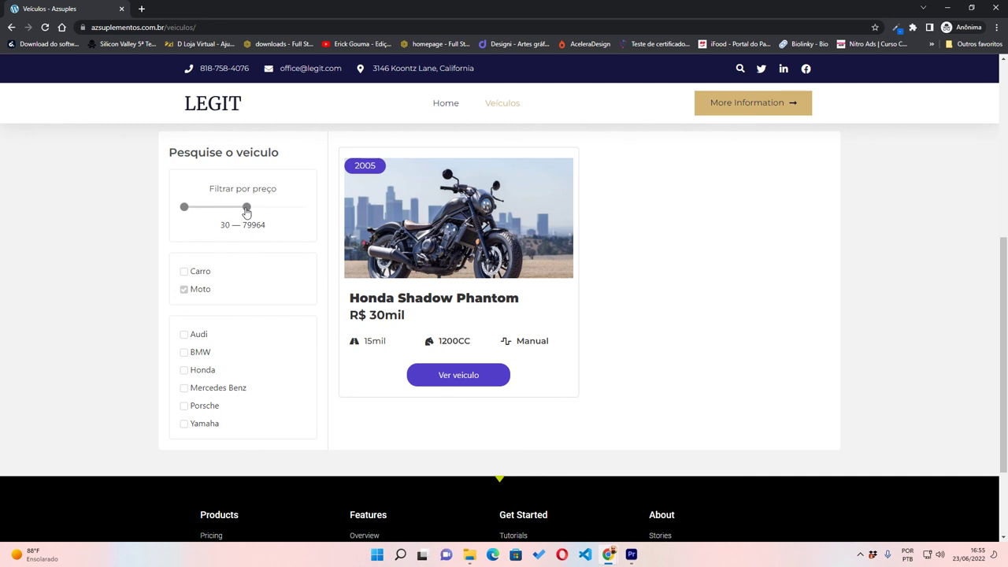
pyautogui.moveTo(246, 207); pyautogui.dragTo(400, 205)
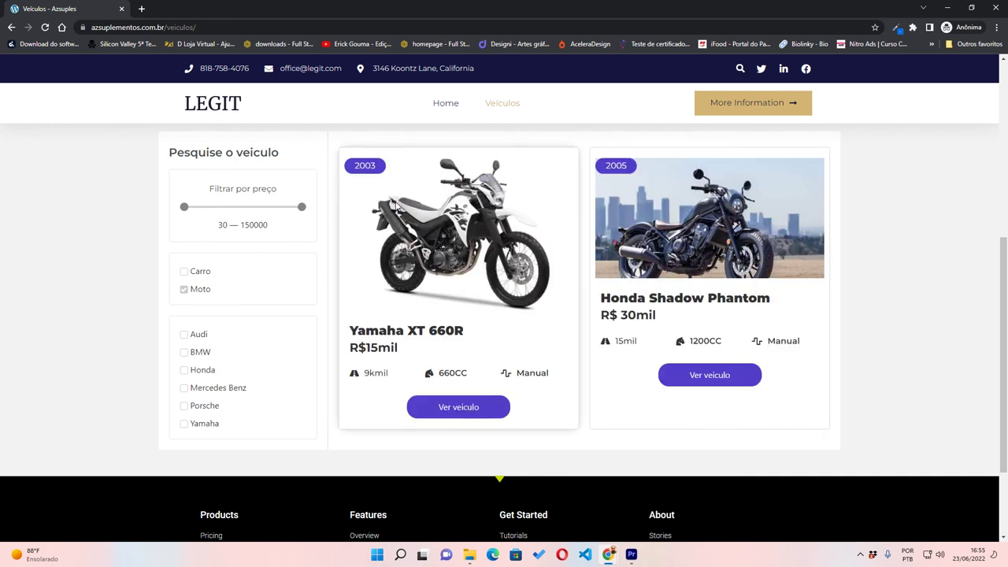